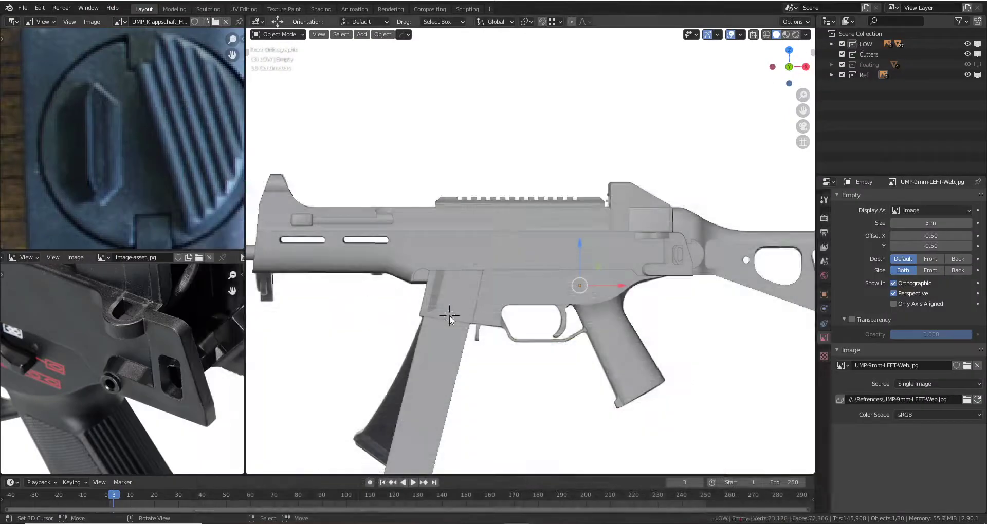
{"action": "scroll", "coordinate": [449, 315], "scroll_direction": "down", "scroll_amount": 4}
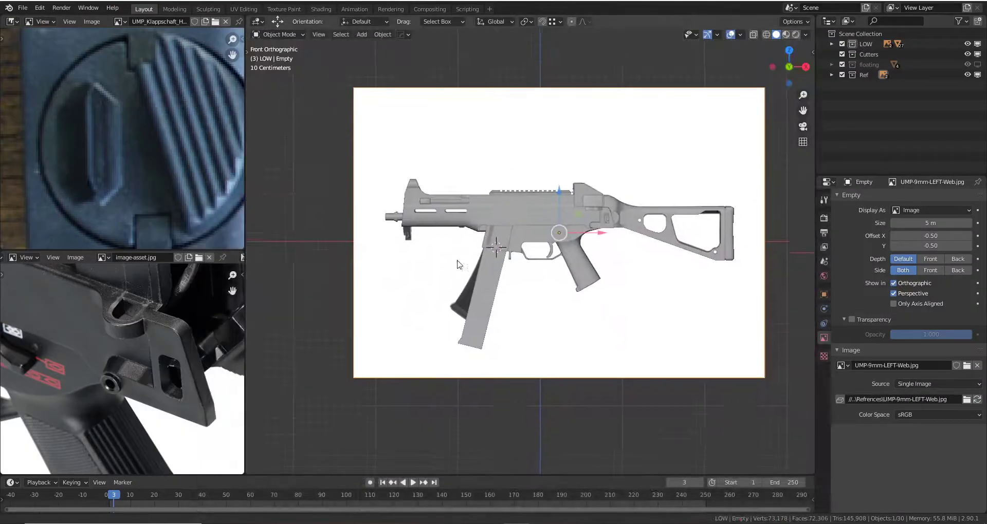
{"action": "scroll", "coordinate": [531, 212], "scroll_direction": "up", "scroll_amount": 4}
{"action": "left_click", "coordinate": [532, 213]}
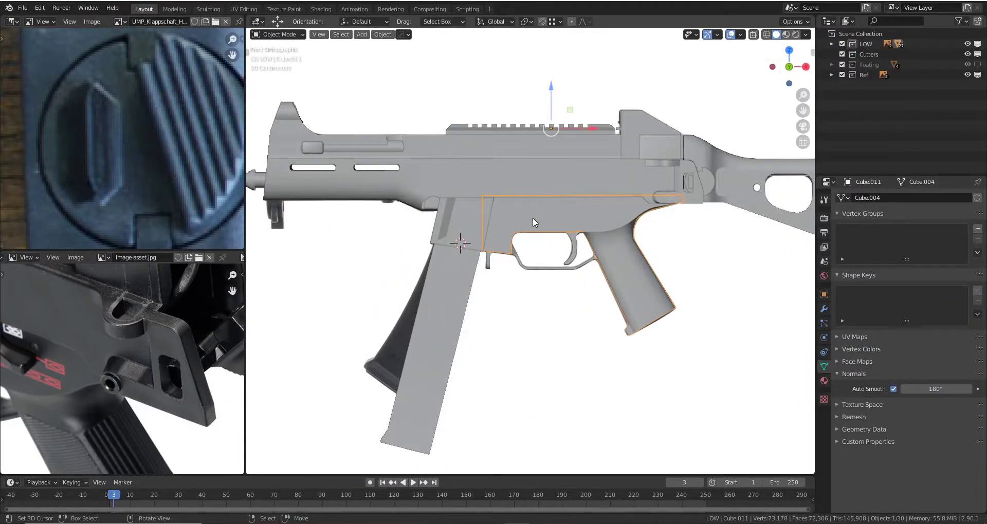
{"action": "scroll", "coordinate": [170, 357], "scroll_direction": "up", "scroll_amount": 3}
{"action": "mouse_move", "coordinate": [143, 356]}
{"action": "middle_mouse_down"}
{"action": "mouse_move", "coordinate": [169, 357]}
{"action": "mouse_move", "coordinate": [108, 351]}
{"action": "middle_mouse_up"}
{"action": "scroll", "coordinate": [491, 213], "scroll_direction": "down", "scroll_amount": 3}
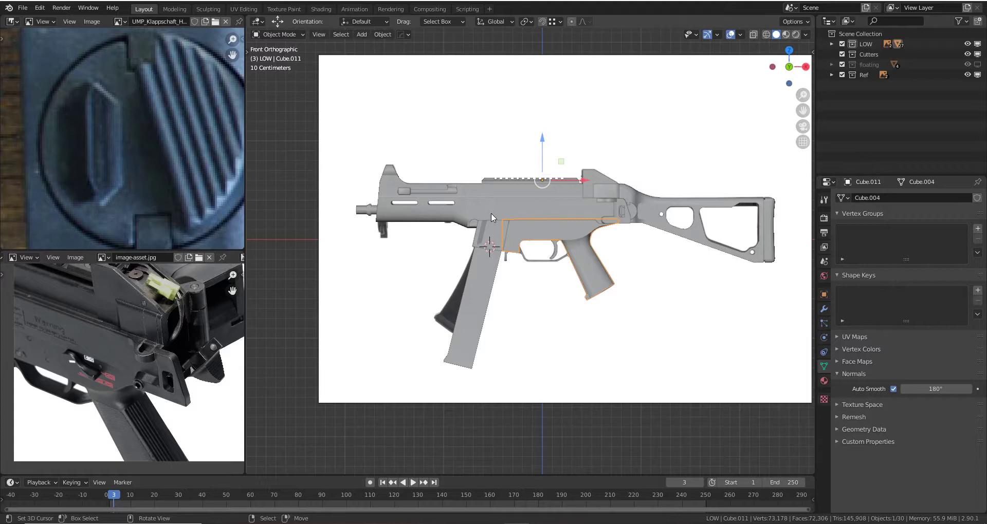
{"action": "mouse_move", "coordinate": [491, 213]}
{"action": "middle_mouse_down"}
{"action": "mouse_move", "coordinate": [514, 234]}
{"action": "mouse_move", "coordinate": [493, 225]}
{"action": "middle_mouse_up"}
{"action": "scroll", "coordinate": [535, 205], "scroll_direction": "up", "scroll_amount": 4}
{"action": "scroll", "coordinate": [570, 221], "scroll_direction": "up", "scroll_amount": 3}
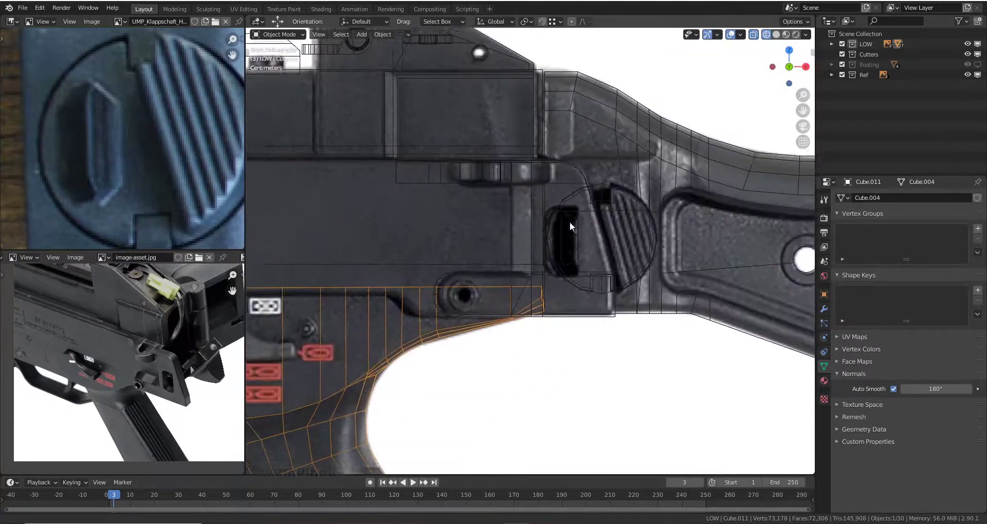
{"action": "scroll", "coordinate": [506, 264], "scroll_direction": "up", "scroll_amount": 1}
{"action": "scroll", "coordinate": [543, 258], "scroll_direction": "up", "scroll_amount": 1}
{"action": "scroll", "coordinate": [552, 259], "scroll_direction": "down", "scroll_amount": 1}
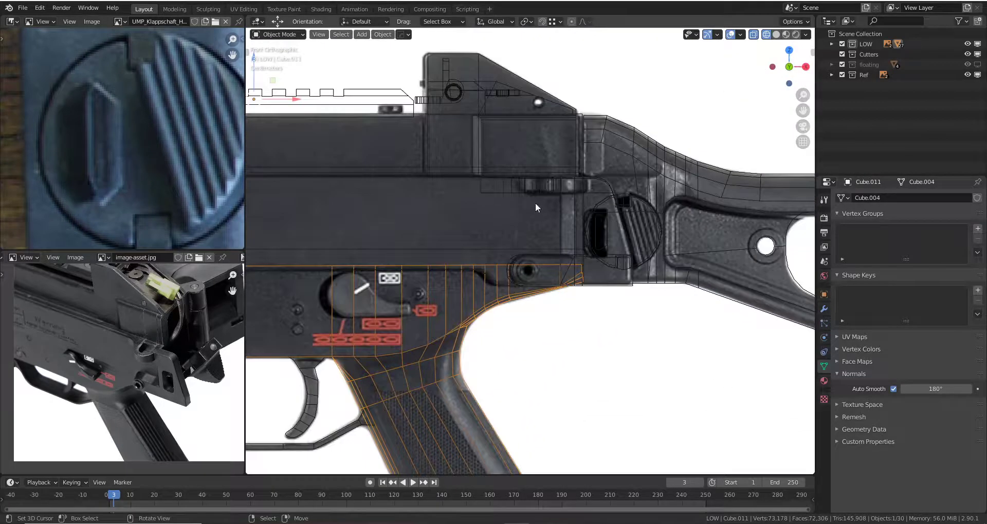
{"action": "scroll", "coordinate": [535, 202], "scroll_direction": "down", "scroll_amount": 2}
{"action": "scroll", "coordinate": [726, 291], "scroll_direction": "up", "scroll_amount": 2}
{"action": "mouse_move", "coordinate": [725, 291]}
{"action": "middle_mouse_down", "text": "shift"}
{"action": "mouse_move", "coordinate": [495, 279]}
{"action": "mouse_move", "coordinate": [600, 272]}
{"action": "middle_mouse_up", "text": "shift"}
{"action": "scroll", "coordinate": [559, 282], "scroll_direction": "up", "scroll_amount": 2}
{"action": "scroll", "coordinate": [672, 260], "scroll_direction": "up", "scroll_amount": 2}
{"action": "mouse_move", "coordinate": [672, 260]}
{"action": "middle_mouse_down", "text": "shift"}
{"action": "mouse_move", "coordinate": [611, 261]}
{"action": "mouse_move", "coordinate": [461, 303]}
{"action": "mouse_move", "coordinate": [520, 269]}
{"action": "middle_mouse_up", "text": "shift"}
- Switch to solid shading, then select and frame the round selector-housing piece Cube.018
{"action": "scroll", "coordinate": [568, 267], "scroll_direction": "up", "scroll_amount": 2}
{"action": "key", "text": "z"}
{"action": "left_click", "coordinate": [538, 286]}
{"action": "left_click", "coordinate": [566, 261]}
{"action": "key", "text": "grave"}
{"action": "left_click", "coordinate": [566, 315]}
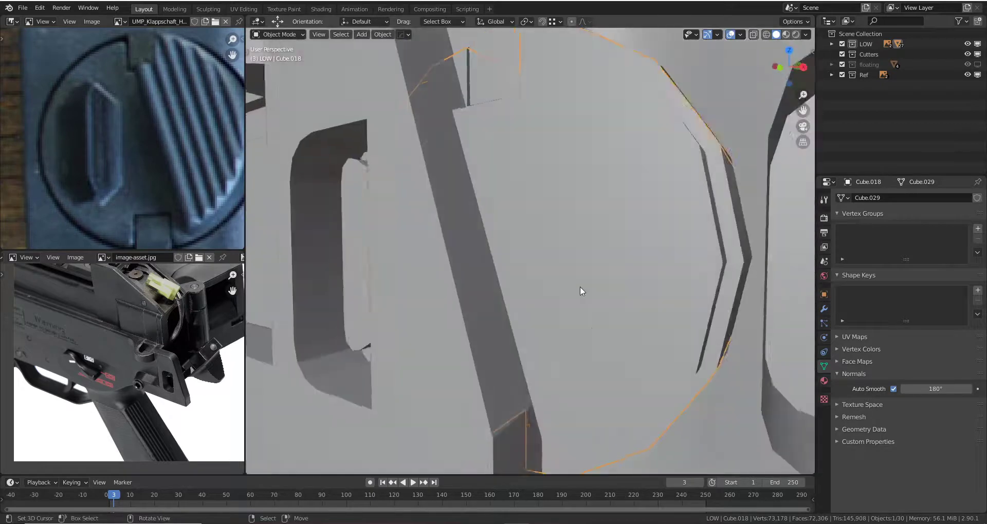
- Enter Edit Mode on the housing and orbit around to inspect its rim
{"action": "key", "text": "Tab"}
{"action": "mouse_move", "coordinate": [590, 209]}
{"action": "middle_mouse_down"}
{"action": "mouse_move", "coordinate": [597, 211]}
{"action": "mouse_move", "coordinate": [579, 202]}
{"action": "middle_mouse_up"}
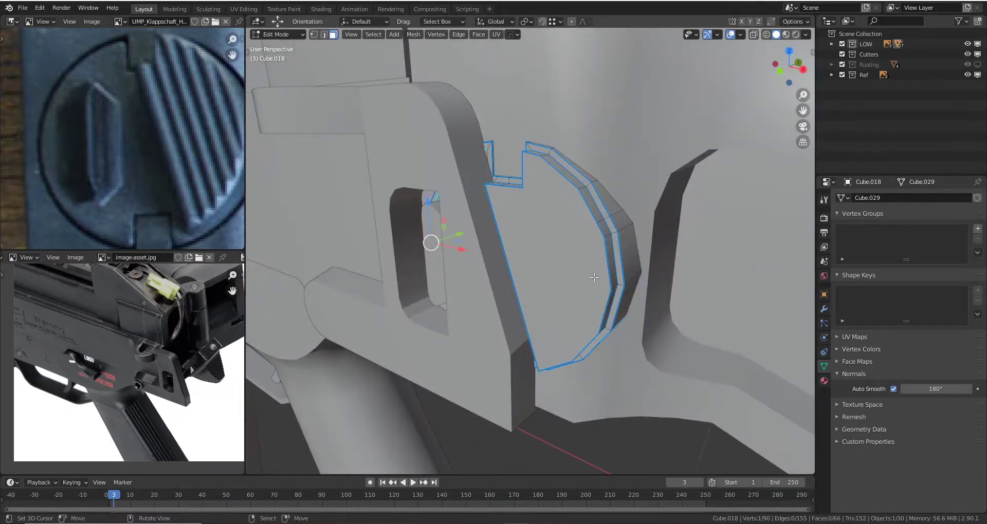
{"action": "mouse_move", "coordinate": [594, 277]}
{"action": "middle_mouse_down"}
{"action": "mouse_move", "coordinate": [615, 200]}
{"action": "mouse_move", "coordinate": [610, 266]}
{"action": "middle_mouse_up"}
{"action": "mouse_move", "coordinate": [534, 277]}
{"action": "middle_mouse_down"}
{"action": "mouse_move", "coordinate": [604, 276]}
{"action": "mouse_move", "coordinate": [587, 278]}
{"action": "mouse_move", "coordinate": [569, 257]}
{"action": "middle_mouse_up"}
{"action": "key", "text": "Tab"}
{"action": "scroll", "coordinate": [569, 257], "scroll_direction": "up", "scroll_amount": 3}
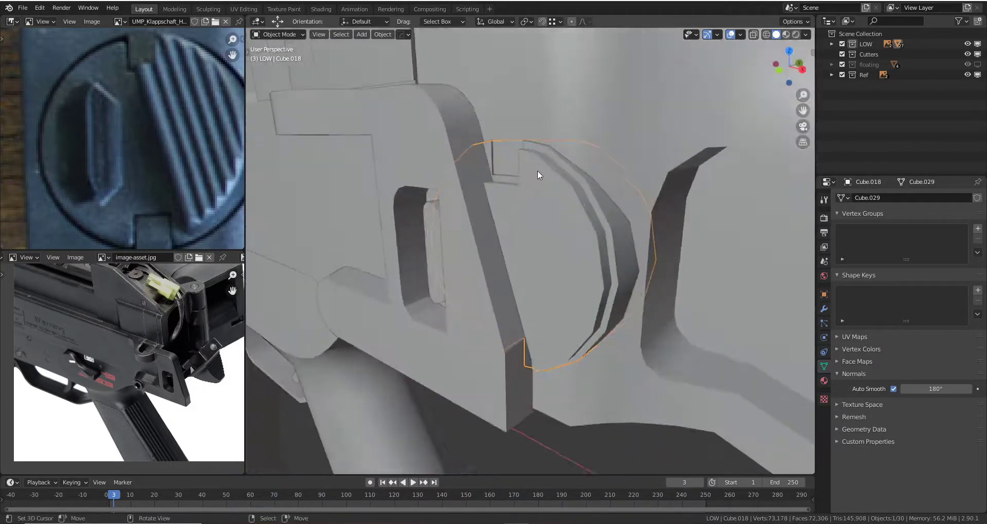
{"action": "mouse_move", "coordinate": [567, 181]}
{"action": "middle_mouse_down"}
{"action": "mouse_move", "coordinate": [602, 225]}
{"action": "mouse_move", "coordinate": [652, 241]}
{"action": "mouse_move", "coordinate": [645, 178]}
{"action": "middle_mouse_up"}
- Dissolve the selected rim edges of the housing in edge select mode
{"action": "key", "text": "Tab"}
{"action": "key", "text": "2"}
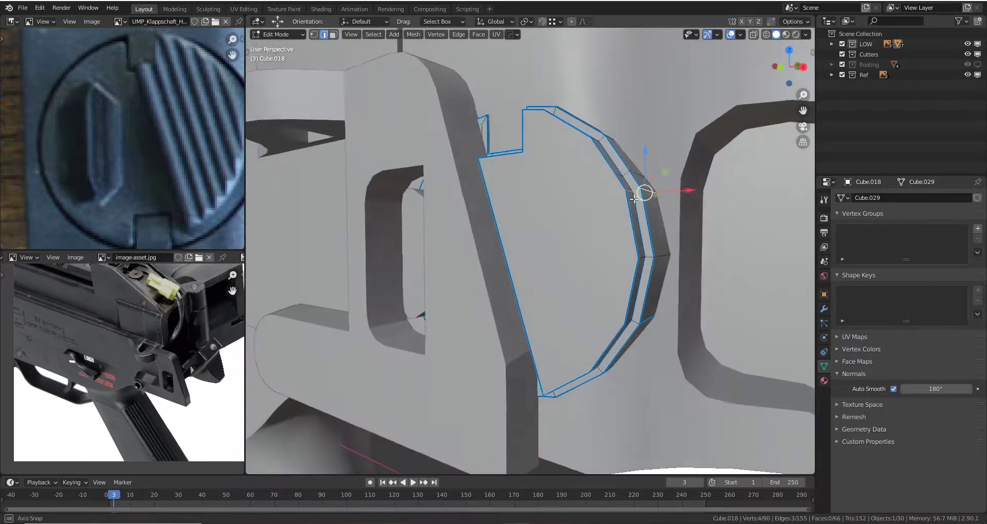
{"action": "key", "text": "x"}
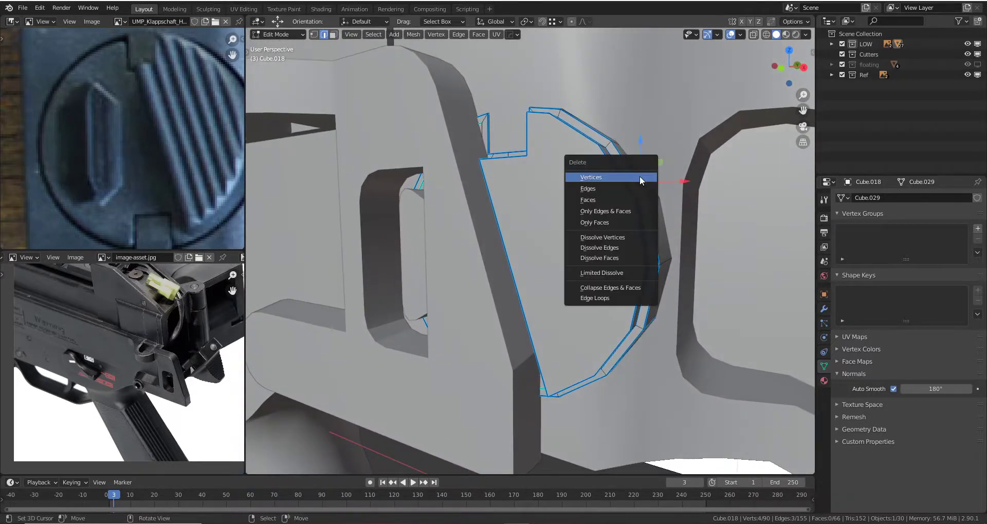
{"action": "left_click", "coordinate": [625, 248]}
{"action": "mouse_move", "coordinate": [625, 248]}
{"action": "middle_mouse_down"}
{"action": "mouse_move", "coordinate": [570, 254]}
{"action": "mouse_move", "coordinate": [578, 251]}
{"action": "middle_mouse_up"}
{"action": "key", "text": "Tab"}
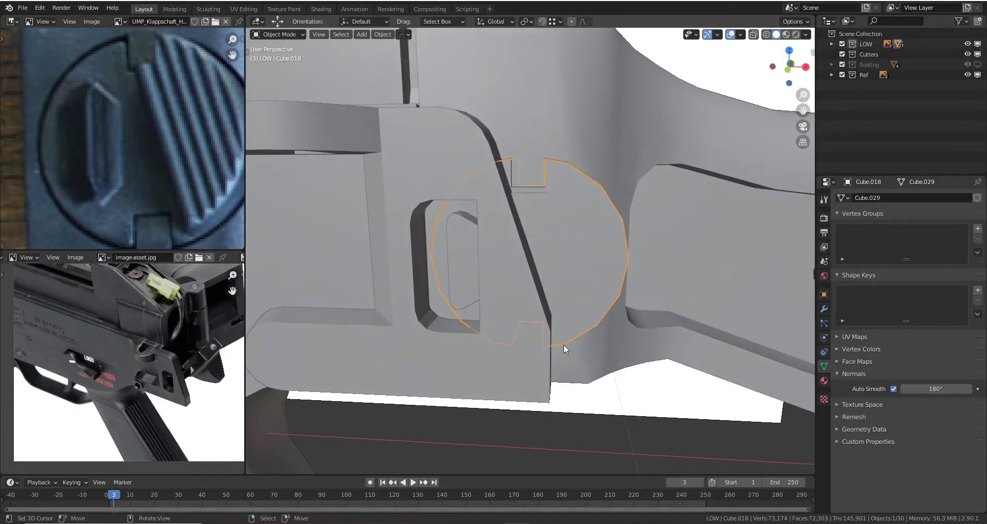
- Isolate the housing in local view and select the edge loop around its rim
{"action": "key", "text": "KP_Divide"}
{"action": "key", "text": "Tab"}
{"action": "middle_click_drag", "start_coordinate": [594, 295], "coordinate": [567, 180]}
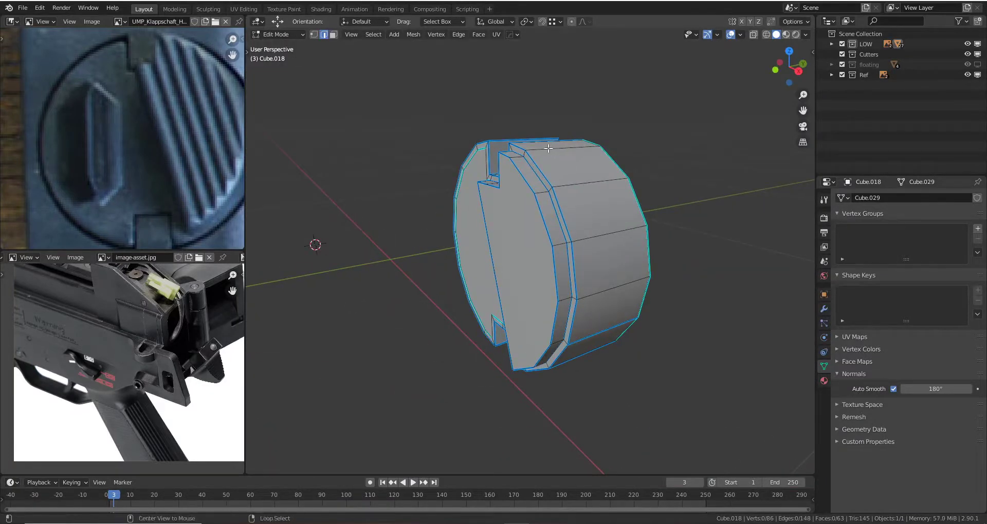
{"action": "left_click", "coordinate": [548, 148], "text": "alt"}
{"action": "middle_click_drag", "start_coordinate": [549, 148], "coordinate": [571, 156]}
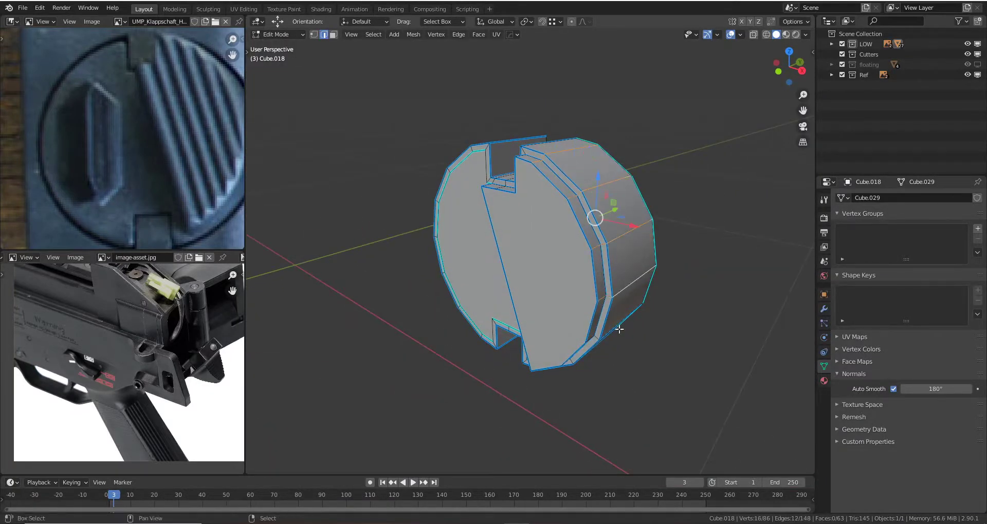
{"action": "middle_click_drag", "start_coordinate": [619, 329], "coordinate": [620, 303]}
{"action": "middle_click_drag", "start_coordinate": [590, 342], "coordinate": [616, 288]}
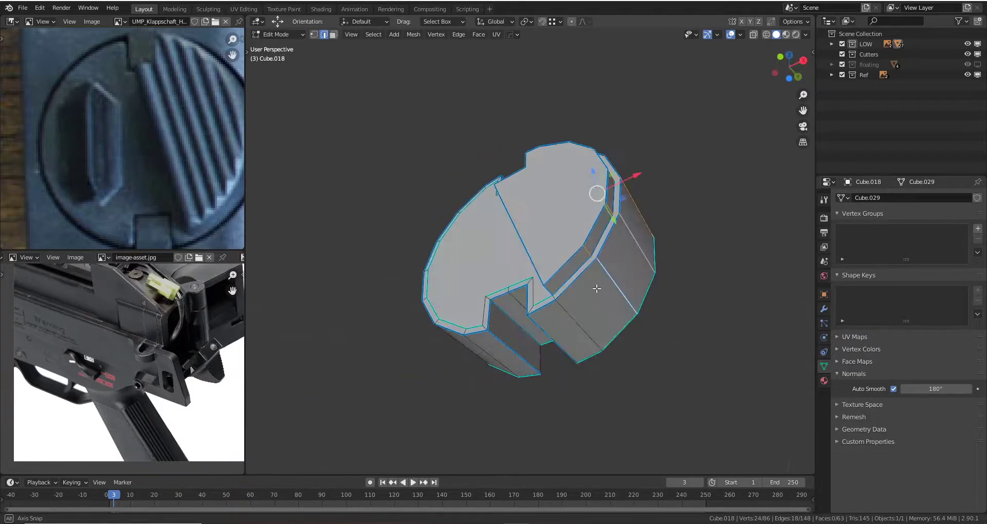
- Give the rim loop a narrow bevel and return the housing from local view
{"action": "scroll", "coordinate": [682, 248], "scroll_direction": "up", "scroll_amount": 2}
{"action": "key", "text": "ctrl+b"}
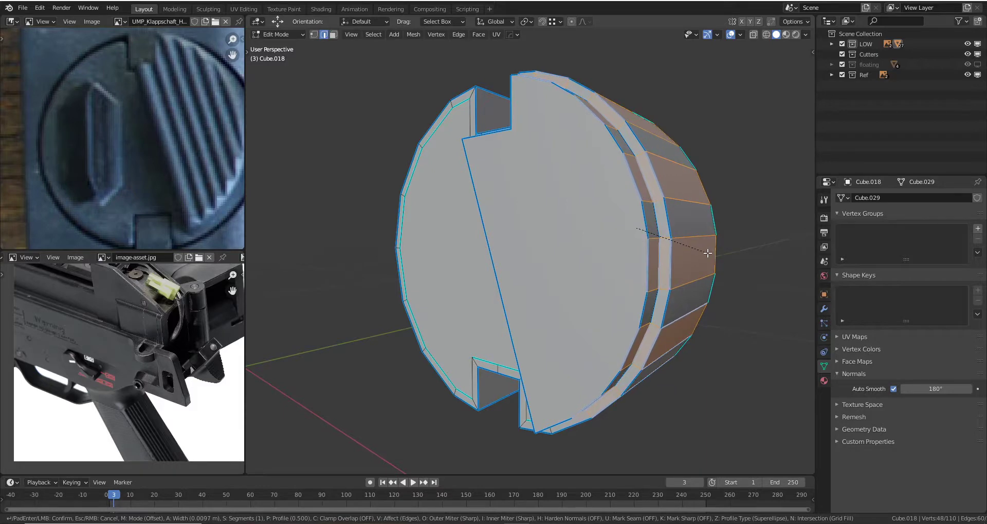
{"action": "left_click", "coordinate": [708, 252]}
{"action": "key", "text": "Tab"}
{"action": "scroll", "coordinate": [671, 237], "scroll_direction": "down", "scroll_amount": 3}
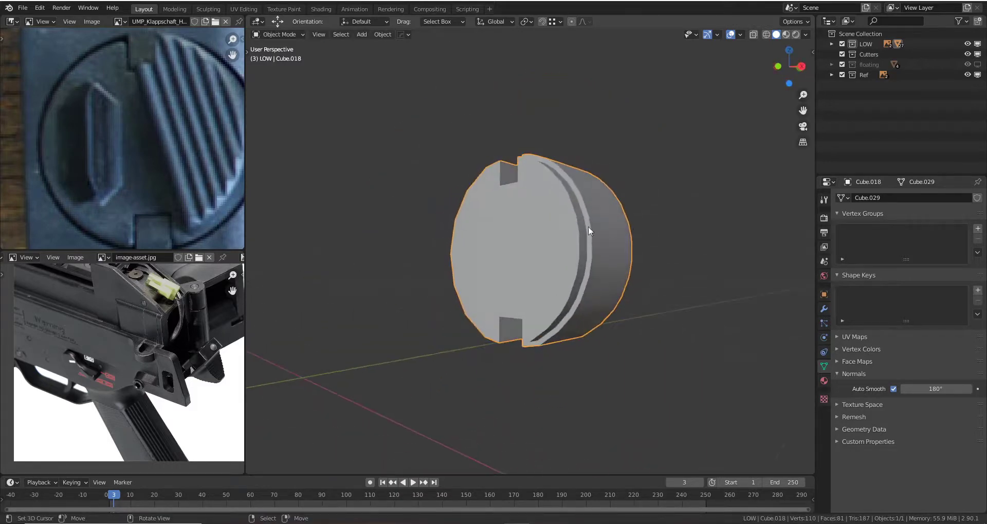
{"action": "key", "text": "KP_Divide"}
- Return to Object Mode, snap to the front side view and enable X-ray
{"action": "key", "text": "Tab"}
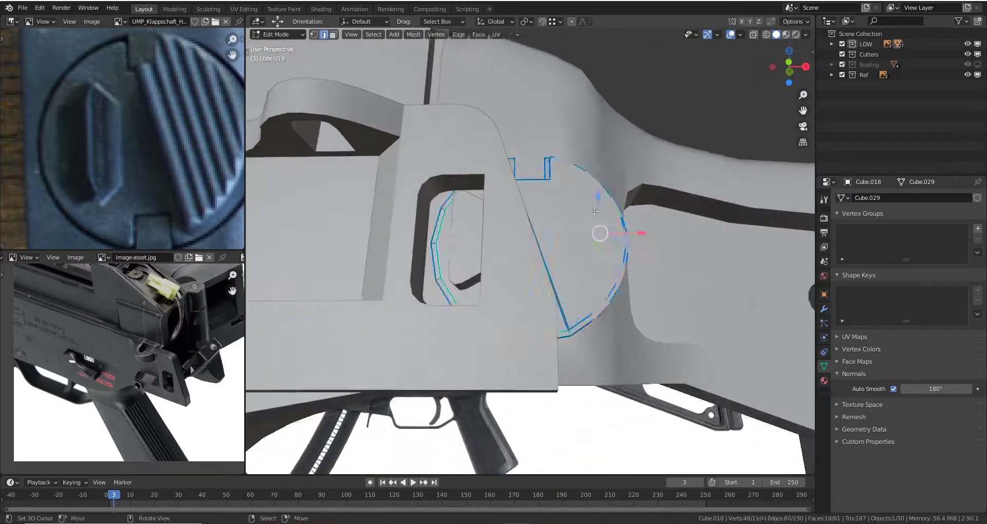
{"action": "key", "text": "Tab"}
{"action": "scroll", "coordinate": [595, 211], "scroll_direction": "down", "scroll_amount": 3}
{"action": "middle_click_drag", "start_coordinate": [595, 211], "coordinate": [558, 242]}
{"action": "key", "text": "KP_1"}
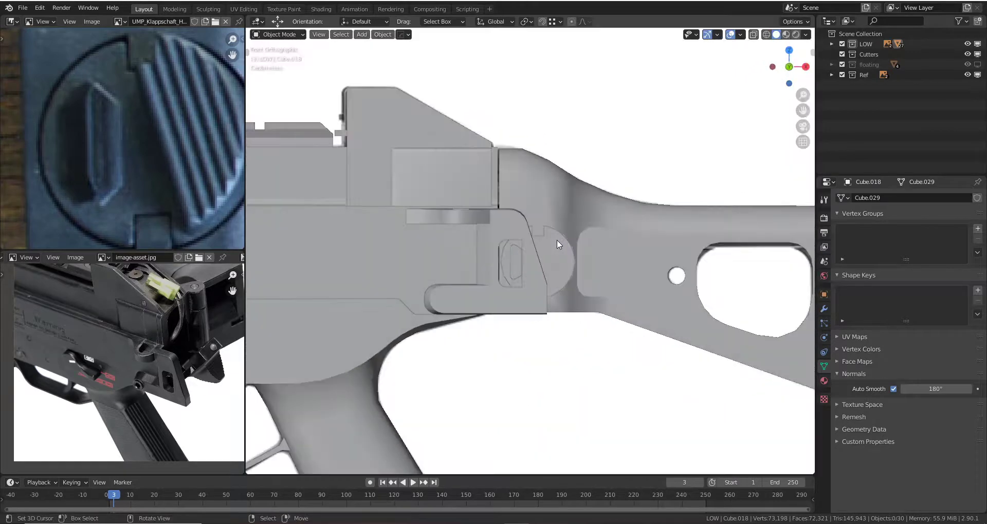
{"action": "key", "text": "z"}
{"action": "left_click", "coordinate": [514, 243]}
- Switch back to solid shading, inspect the receiver in perspective, then return to front view
{"action": "scroll", "coordinate": [495, 257], "scroll_direction": "up", "scroll_amount": 5}
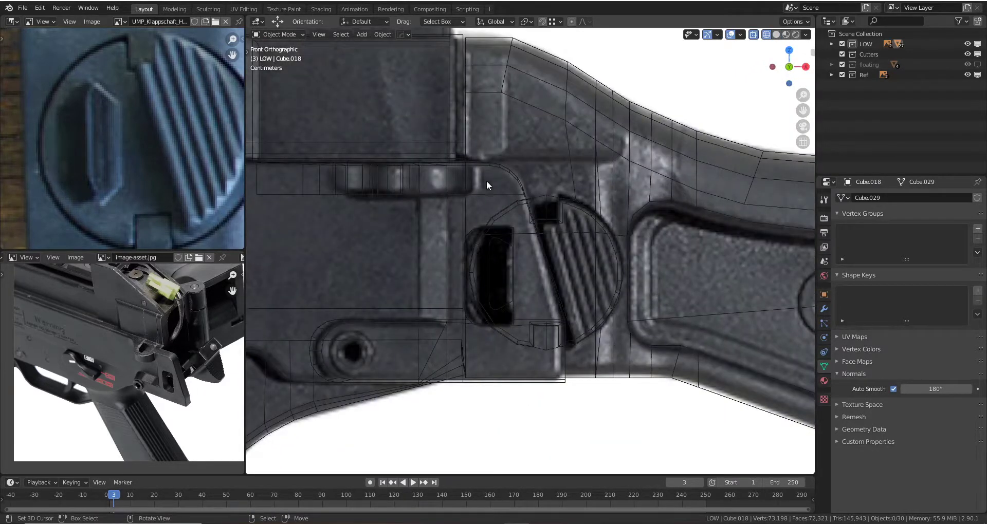
{"action": "scroll", "coordinate": [478, 173], "scroll_direction": "down", "scroll_amount": 2}
{"action": "scroll", "coordinate": [432, 174], "scroll_direction": "down", "scroll_amount": 2}
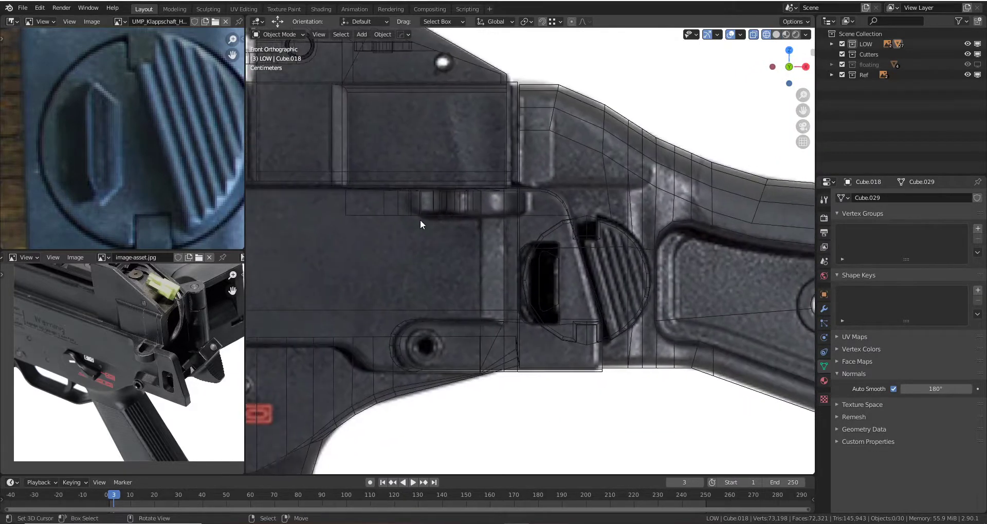
{"action": "key", "text": "z"}
{"action": "left_click", "coordinate": [479, 202]}
{"action": "middle_click_drag", "start_coordinate": [478, 202], "coordinate": [463, 265]}
{"action": "key", "text": "KP_1"}
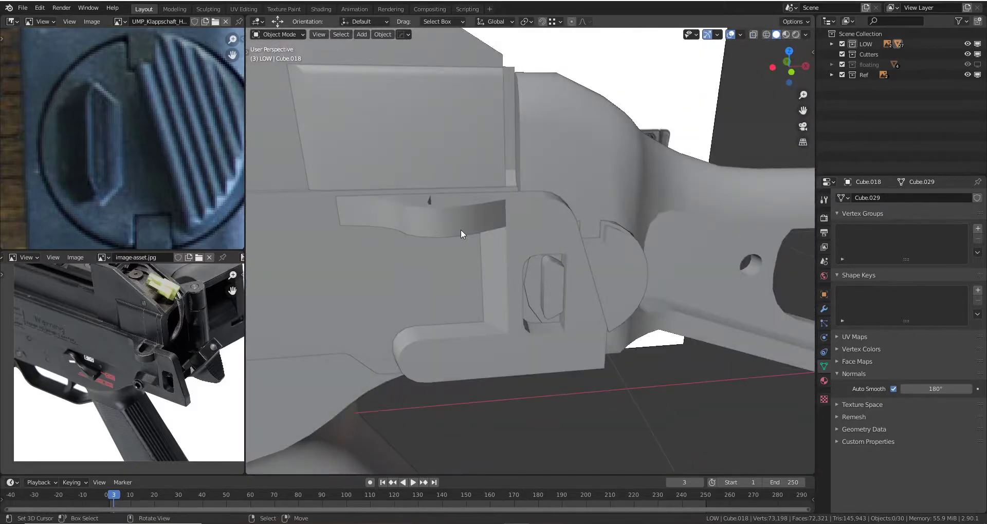
- Re-enable X-ray, zoom to the rear pin hole and add a circle mesh there
{"action": "key", "text": "z"}
{"action": "left_click", "coordinate": [427, 250]}
{"action": "scroll", "coordinate": [495, 248], "scroll_direction": "up", "scroll_amount": 5}
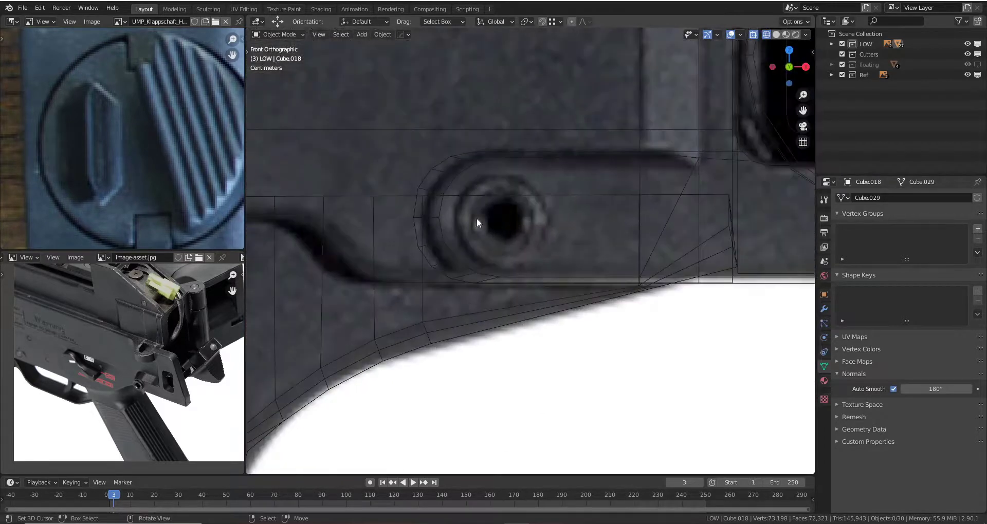
{"action": "scroll", "coordinate": [156, 408], "scroll_direction": "up", "scroll_amount": 3}
{"action": "scroll", "coordinate": [174, 386], "scroll_direction": "up", "scroll_amount": 2}
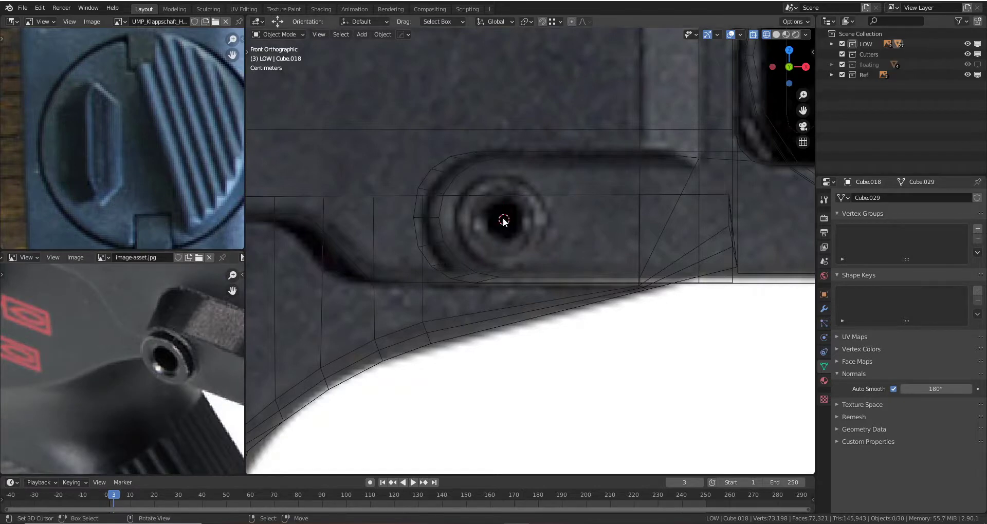
{"action": "key", "text": "shift+a"}
{"action": "left_click", "coordinate": [545, 232]}
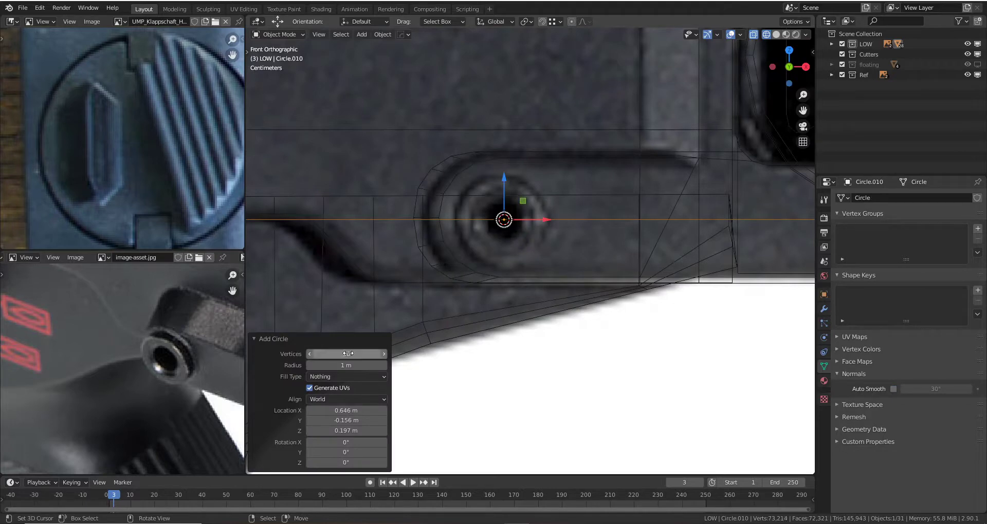
- Scale the new circle down and rotate it 90° on X to match the pin hole
{"action": "key", "text": "s"}
{"action": "left_click", "coordinate": [506, 234]}
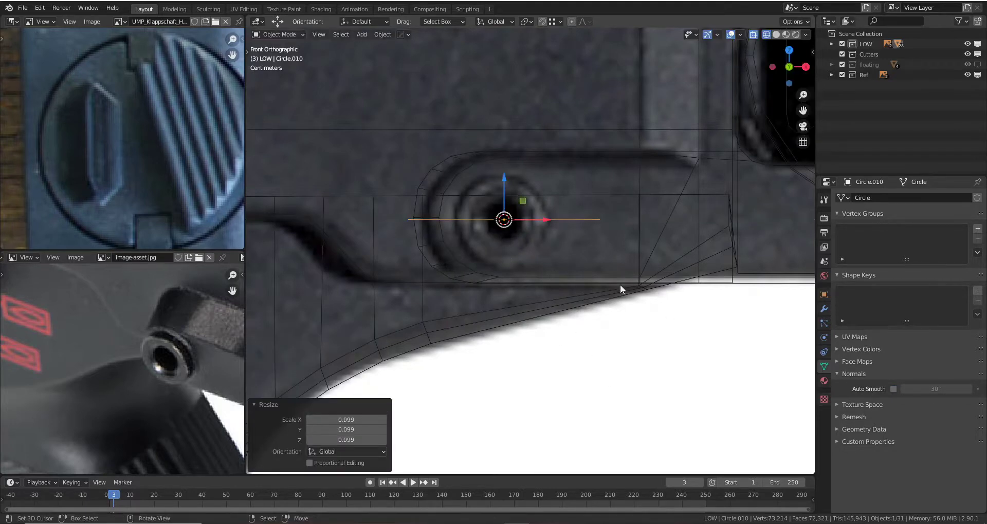
{"action": "key", "text": "s"}
{"action": "left_click", "coordinate": [604, 294]}
{"action": "key", "text": "r"}
{"action": "key", "text": "x"}
{"action": "key", "text": "Escape"}
{"action": "scroll", "coordinate": [604, 295], "scroll_direction": "up", "scroll_amount": 2}
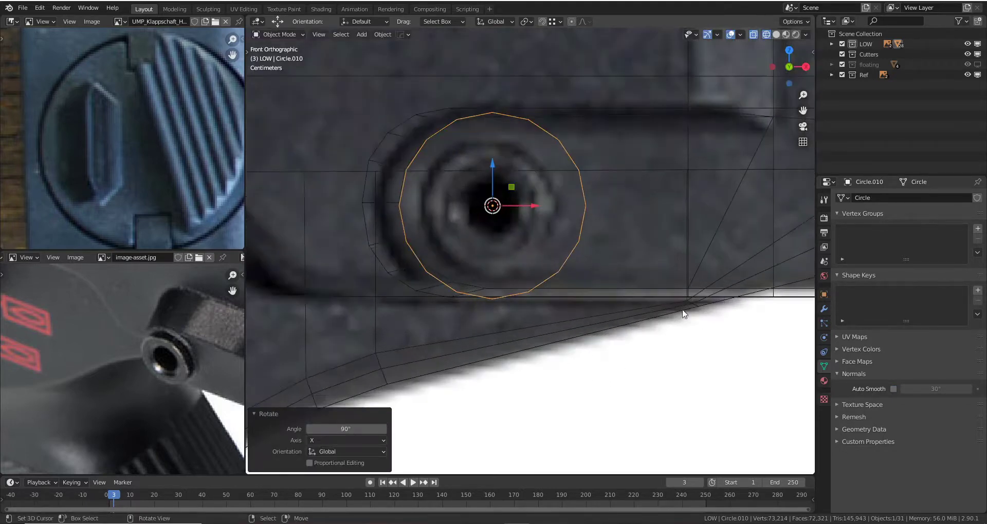
{"action": "key", "text": "s"}
{"action": "left_click", "coordinate": [613, 283]}
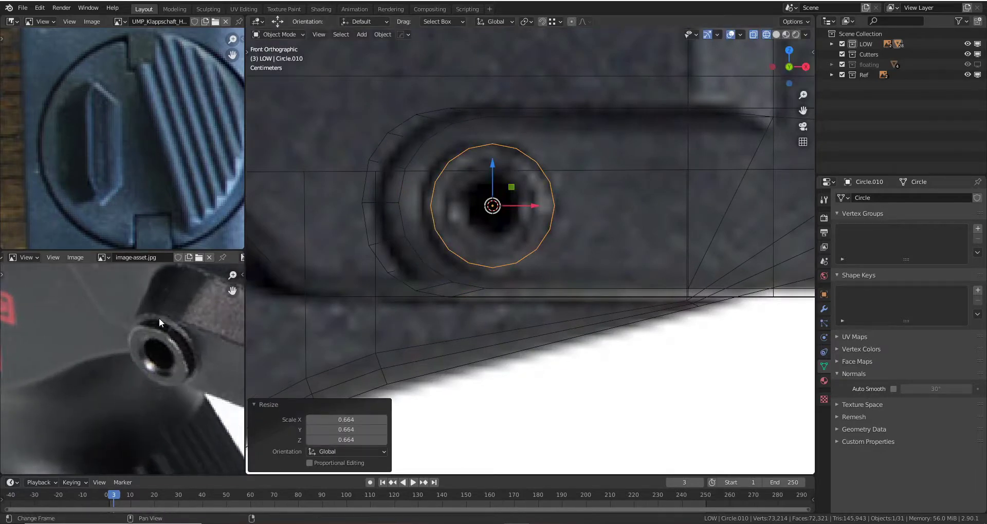
- In Edit Mode, extrude the circle's edge and scale it inward into an inner ring
{"action": "key", "text": "Tab"}
{"action": "scroll", "coordinate": [554, 201], "scroll_direction": "up", "scroll_amount": 3}
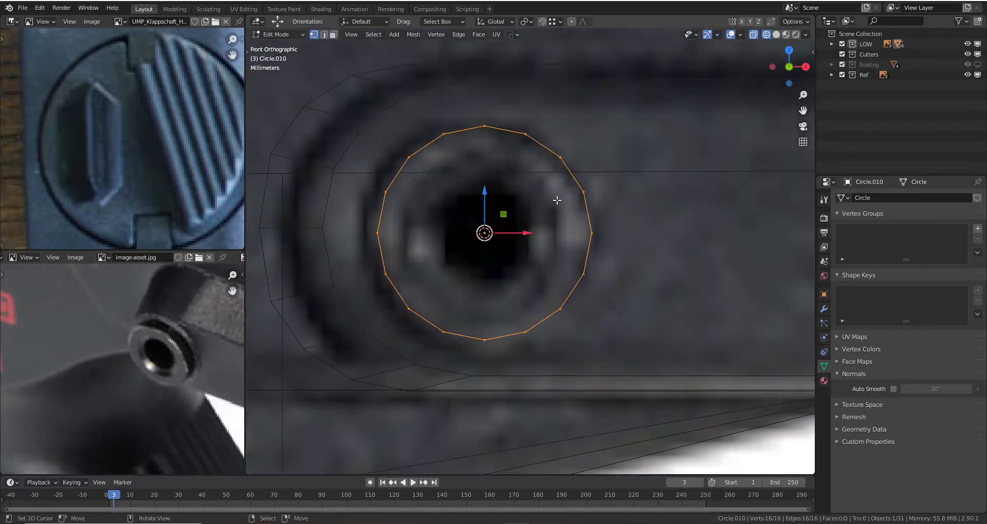
{"action": "key", "text": "e"}
{"action": "key", "text": "Escape"}
{"action": "key", "text": "s"}
{"action": "left_click", "coordinate": [561, 195]}
{"action": "key", "text": "z"}
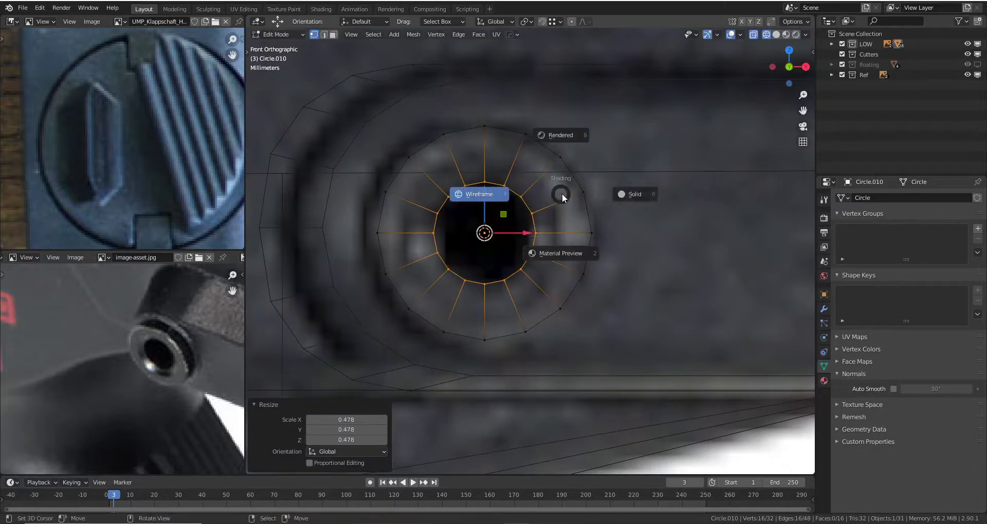
{"action": "left_click", "coordinate": [622, 194]}
{"action": "middle_click_drag", "start_coordinate": [621, 194], "coordinate": [471, 261]}
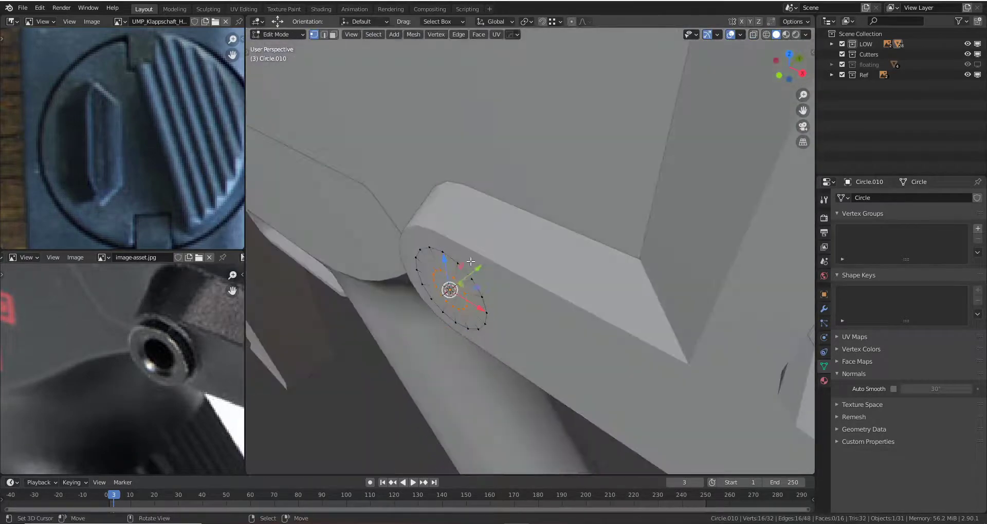
- Extrude the circle outward into a cylinder and return to Object Mode
{"action": "key", "text": "e"}
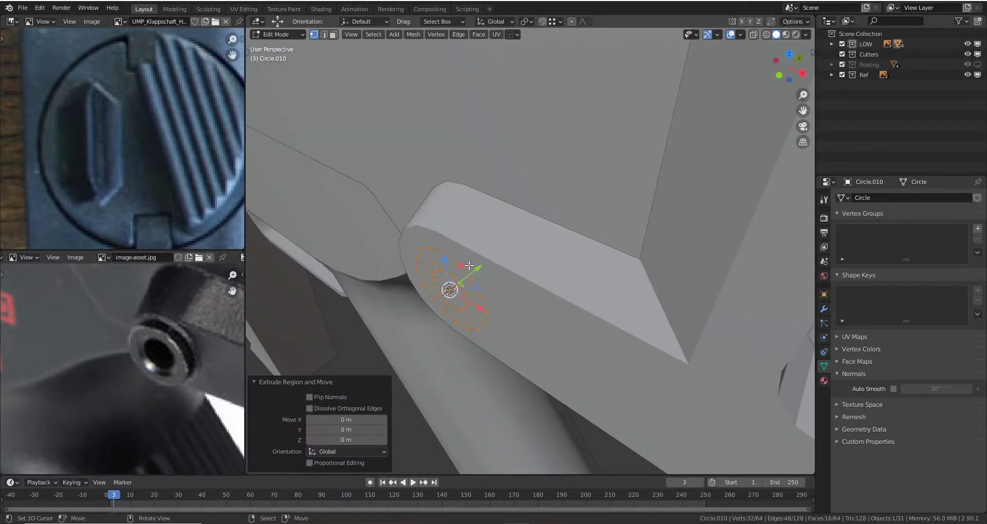
{"action": "key", "text": "Escape"}
{"action": "mouse_move", "coordinate": [464, 276]}
{"action": "middle_mouse_down"}
{"action": "mouse_move", "coordinate": [527, 234]}
{"action": "mouse_move", "coordinate": [538, 240]}
{"action": "middle_mouse_up"}
{"action": "scroll", "coordinate": [538, 241], "scroll_direction": "up", "scroll_amount": 3}
{"action": "key", "text": "Tab"}
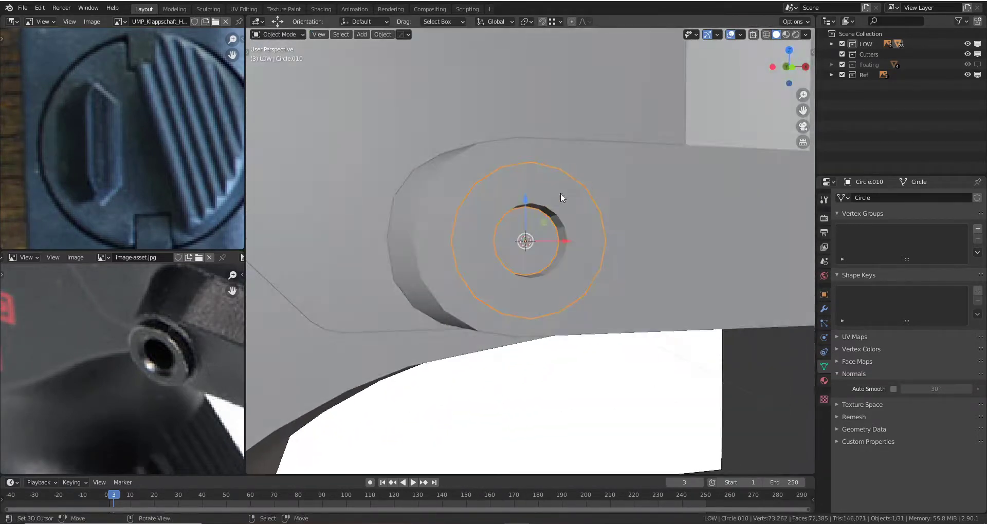
{"action": "middle_click_drag", "start_coordinate": [560, 193], "coordinate": [571, 230]}
- Add a HardOps bevel to the cylinder from the Q menu
{"action": "key", "text": "q"}
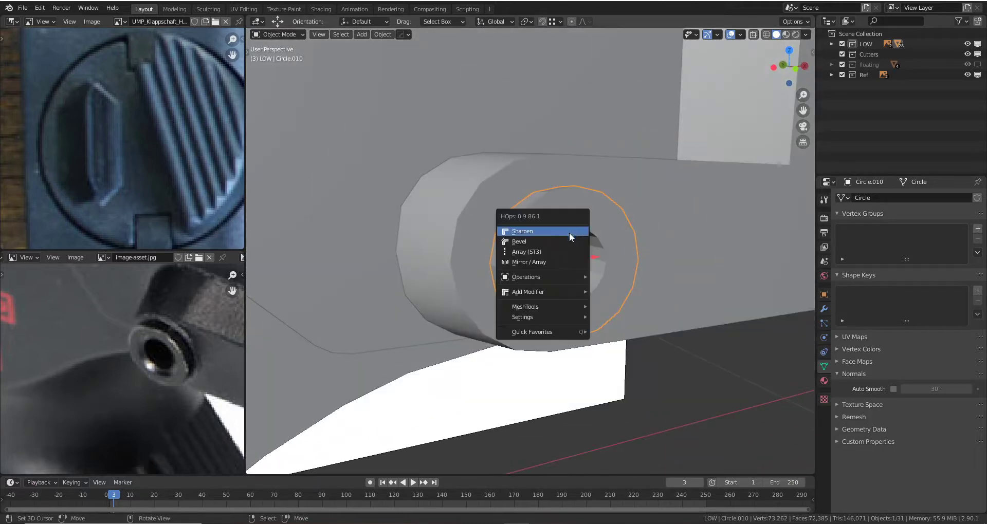
{"action": "left_click", "coordinate": [566, 234]}
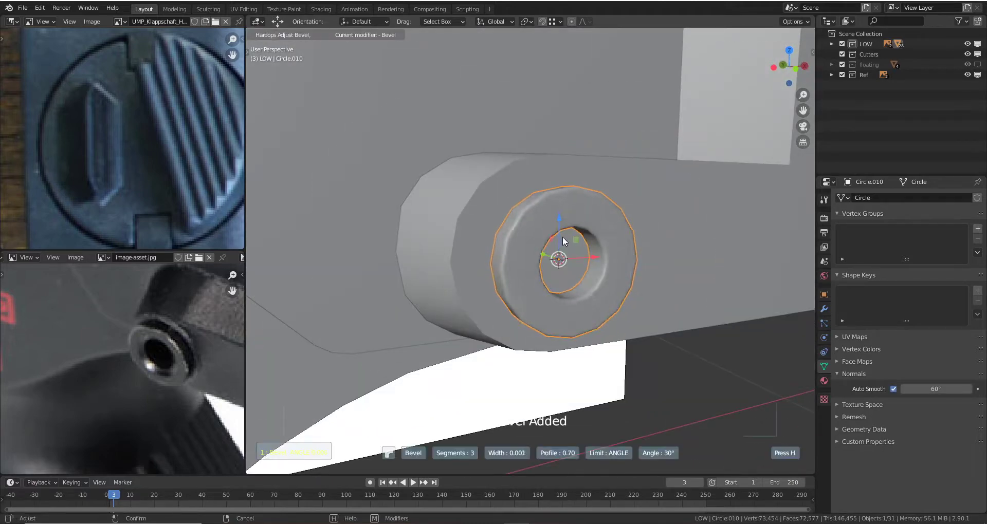
{"action": "left_click", "coordinate": [563, 236]}
{"action": "key", "text": "ctrl+2"}
{"action": "mouse_move", "coordinate": [577, 243]}
{"action": "middle_mouse_down"}
{"action": "mouse_move", "coordinate": [554, 220]}
{"action": "mouse_move", "coordinate": [557, 268]}
{"action": "middle_mouse_up"}
{"action": "key", "text": "Tab"}
{"action": "scroll", "coordinate": [557, 268], "scroll_direction": "up", "scroll_amount": 2}
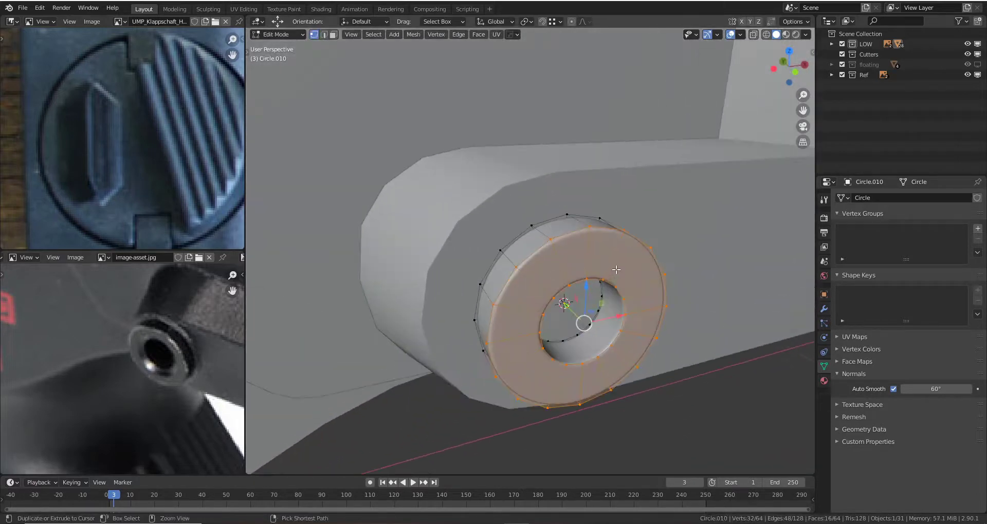
- Loop-cut the ring, extrude the front faces and edge-slide the loop to recess the centre
{"action": "key", "text": "ctrl+r"}
{"action": "left_click", "coordinate": [611, 298]}
{"action": "key", "text": "3"}
{"action": "left_click", "coordinate": [616, 302], "text": "alt"}
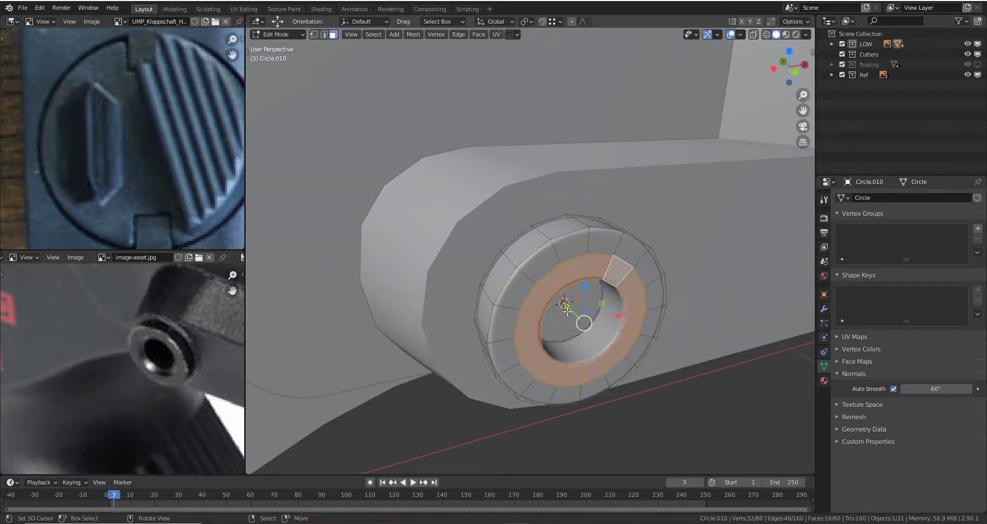
{"action": "key", "text": "e"}
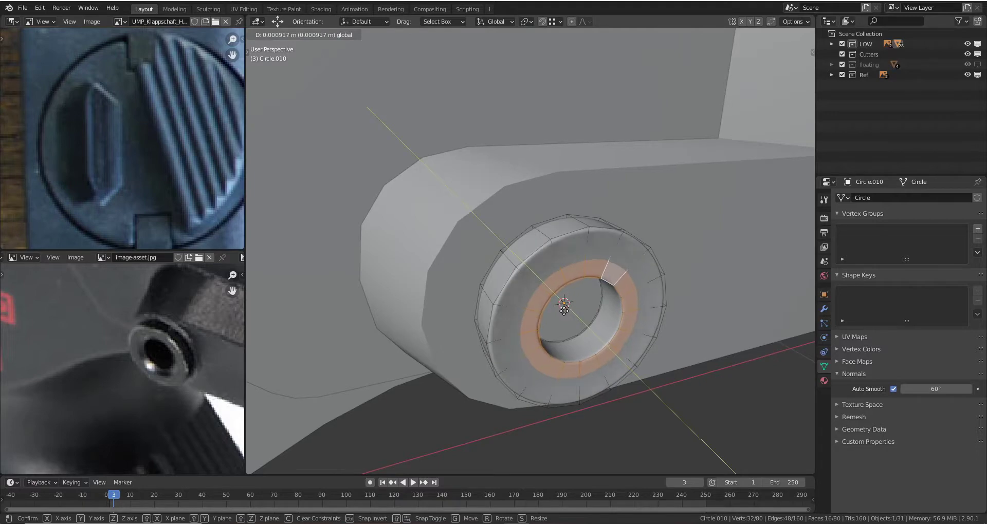
{"action": "left_click", "coordinate": [563, 308]}
{"action": "key", "text": "g"}
{"action": "key", "text": "g"}
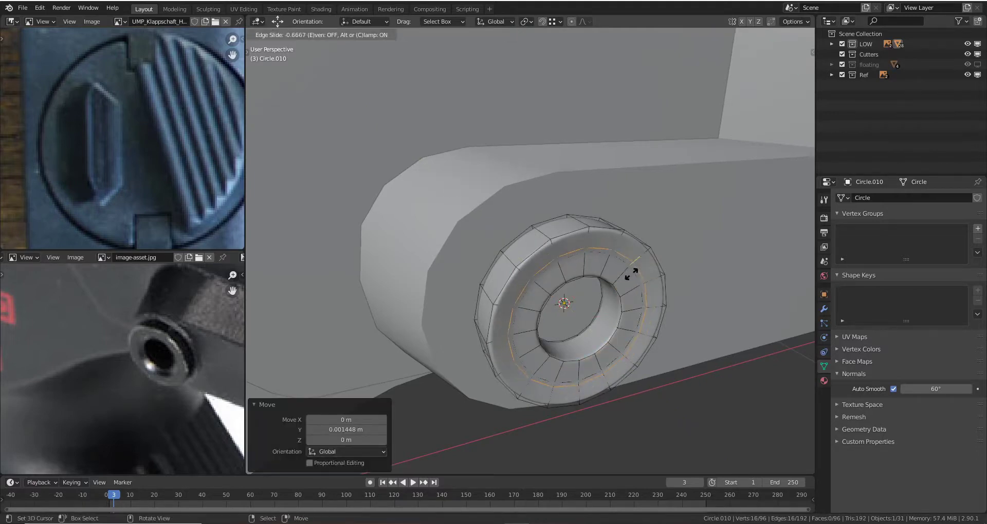
{"action": "left_click", "coordinate": [631, 274]}
{"action": "key", "text": "Tab"}
- Move the hinge pin into the floating collection
{"action": "middle_click_drag", "start_coordinate": [631, 274], "coordinate": [594, 248]}
{"action": "scroll", "coordinate": [573, 243], "scroll_direction": "up", "scroll_amount": 3}
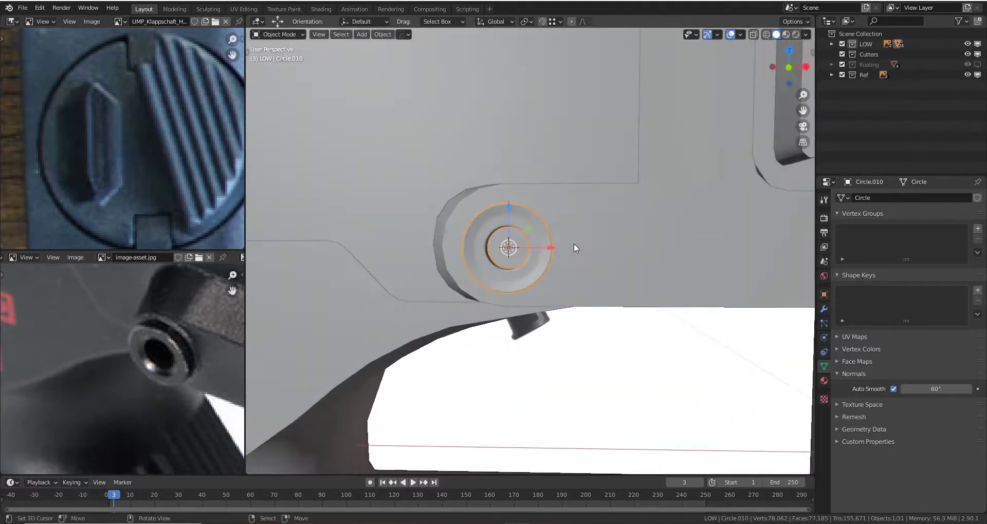
{"action": "scroll", "coordinate": [574, 247], "scroll_direction": "down", "scroll_amount": 3}
{"action": "scroll", "coordinate": [539, 263], "scroll_direction": "down", "scroll_amount": 3}
{"action": "scroll", "coordinate": [514, 258], "scroll_direction": "down", "scroll_amount": 2}
{"action": "scroll", "coordinate": [531, 235], "scroll_direction": "up", "scroll_amount": 1}
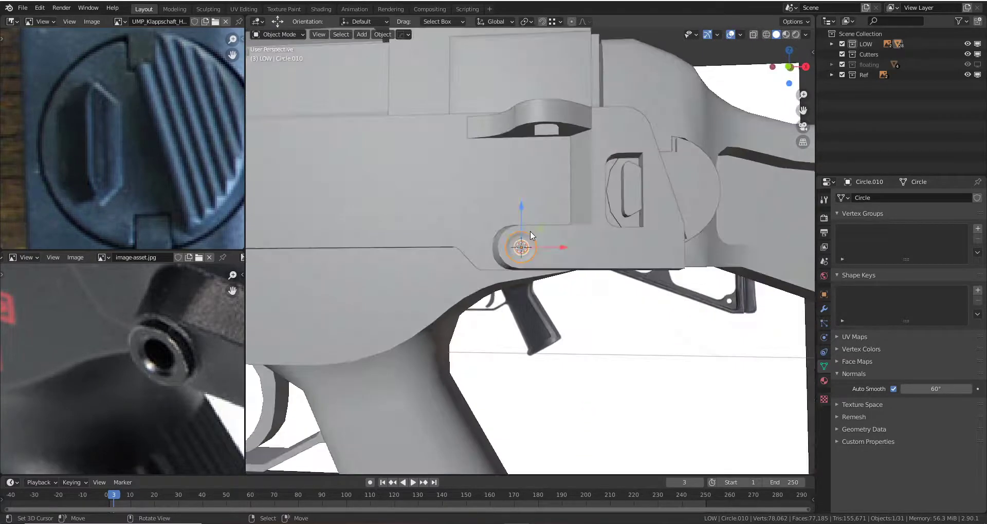
{"action": "key", "text": "m"}
{"action": "left_click", "coordinate": [510, 278]}
{"action": "scroll", "coordinate": [506, 263], "scroll_direction": "down", "scroll_amount": 2}
{"action": "scroll", "coordinate": [520, 260], "scroll_direction": "down", "scroll_amount": 2}
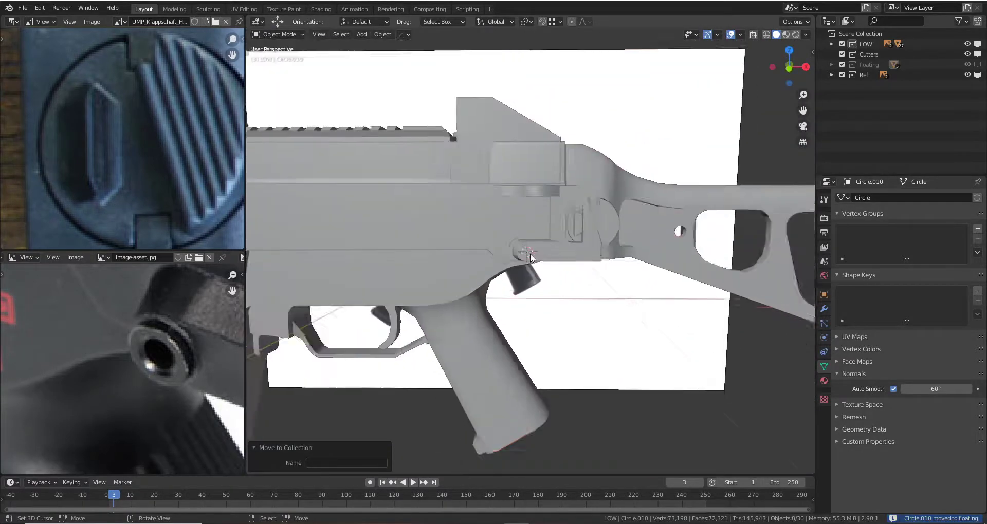
{"action": "scroll", "coordinate": [530, 256], "scroll_direction": "down", "scroll_amount": 2}
- Switch to the right orthographic side view, then select the gun body mesh
{"action": "mouse_move", "coordinate": [525, 269]}
{"action": "middle_mouse_down"}
{"action": "mouse_move", "coordinate": [449, 264]}
{"action": "mouse_move", "coordinate": [487, 278]}
{"action": "mouse_move", "coordinate": [513, 265]}
{"action": "middle_mouse_up"}
{"action": "key", "text": "KP_3"}
{"action": "key", "text": "grave"}
{"action": "left_click", "coordinate": [566, 272]}
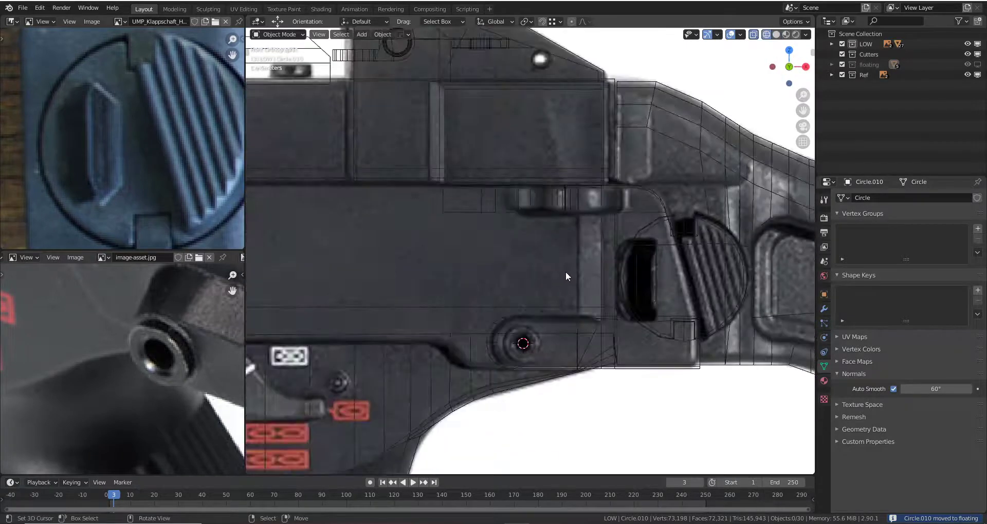
{"action": "scroll", "coordinate": [574, 238], "scroll_direction": "down", "scroll_amount": 2}
{"action": "scroll", "coordinate": [448, 270], "scroll_direction": "down", "scroll_amount": 2}
{"action": "key", "text": "KP_1"}
{"action": "scroll", "coordinate": [548, 234], "scroll_direction": "up", "scroll_amount": 4}
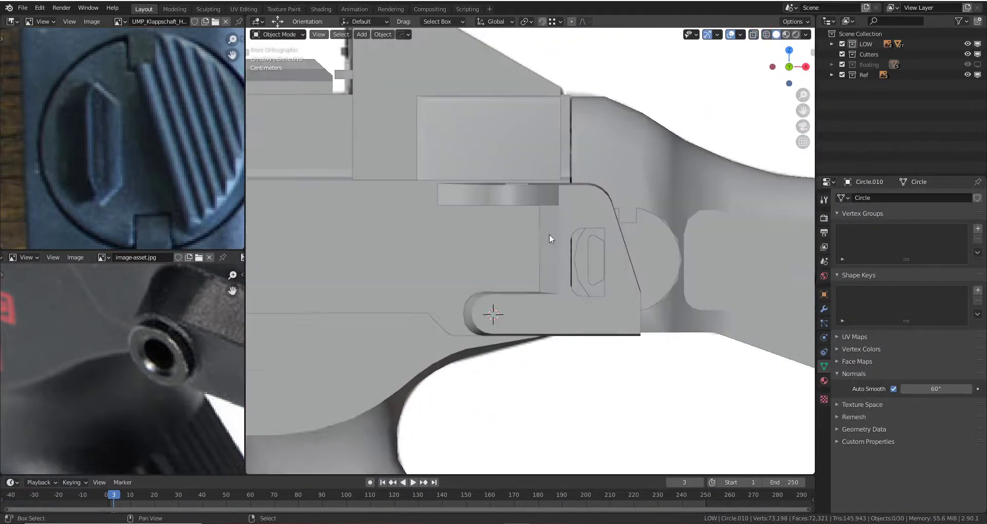
{"action": "scroll", "coordinate": [549, 233], "scroll_direction": "down", "scroll_amount": 2}
{"action": "mouse_move", "coordinate": [578, 221]}
{"action": "middle_mouse_down"}
{"action": "mouse_move", "coordinate": [546, 256]}
{"action": "mouse_move", "coordinate": [541, 235]}
{"action": "middle_mouse_up"}
{"action": "left_click", "coordinate": [547, 256]}
- Inspect the gun body's rear receiver edge in a see-through side view
{"action": "key", "text": "Tab"}
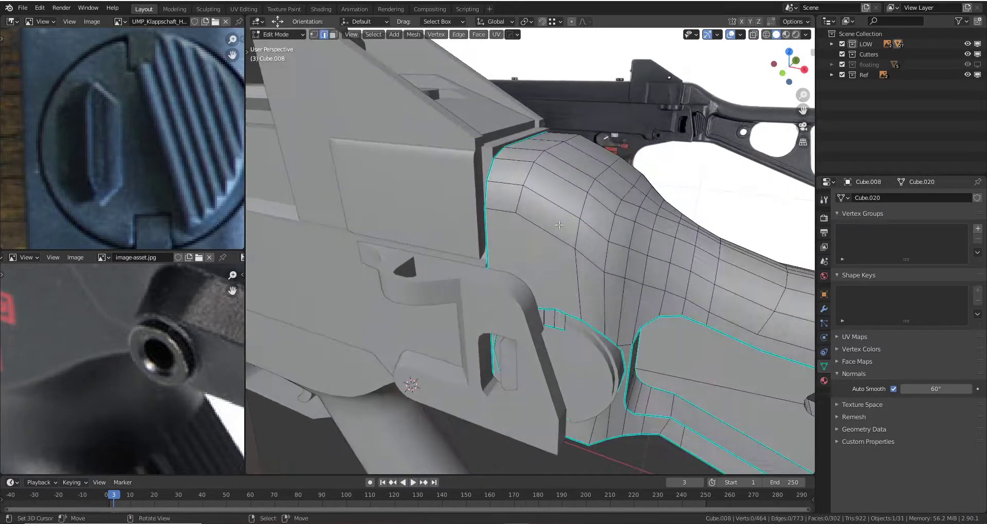
{"action": "left_click", "coordinate": [563, 222]}
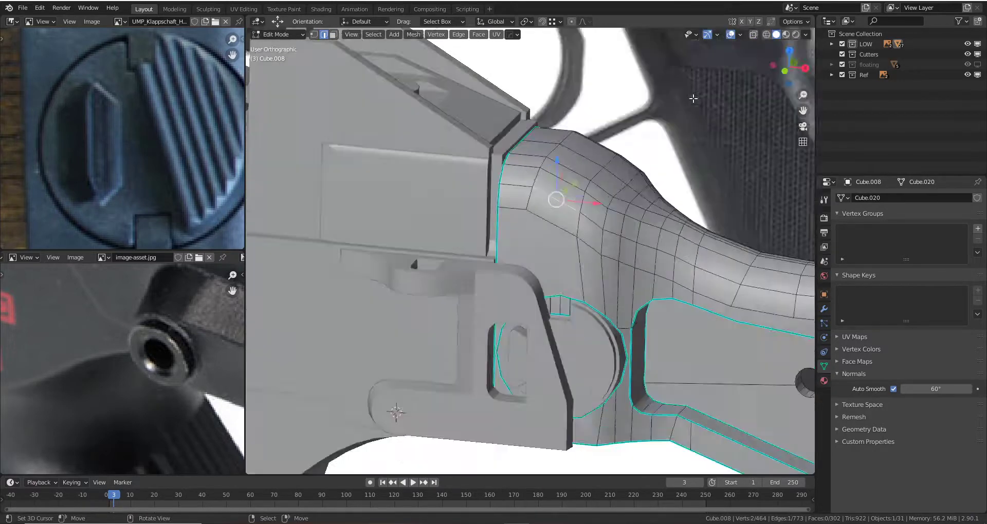
{"action": "key", "text": "grave"}
{"action": "left_click", "coordinate": [755, 88]}
{"action": "scroll", "coordinate": [454, 270], "scroll_direction": "up", "scroll_amount": 3}
{"action": "scroll", "coordinate": [454, 270], "scroll_direction": "down", "scroll_amount": 3}
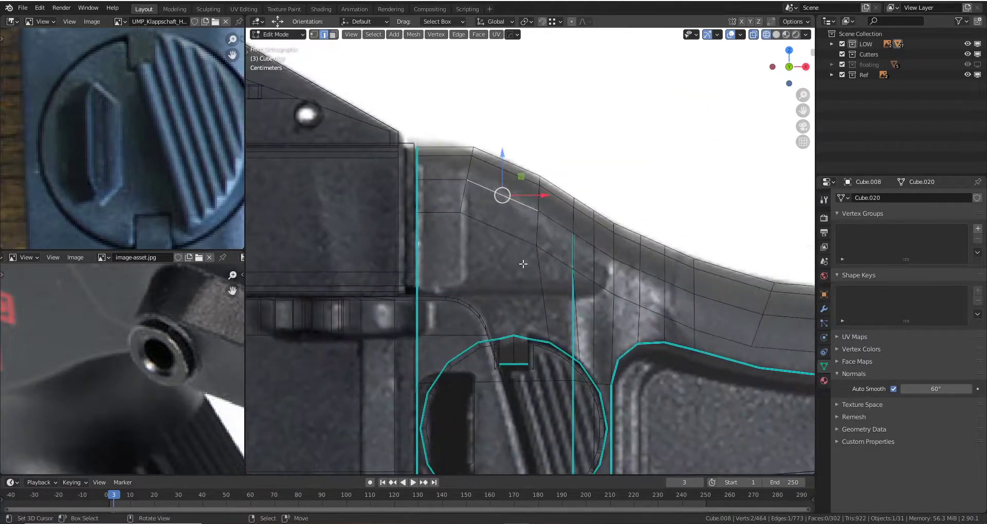
{"action": "key", "text": "Tab"}
- Add a cutter cube, then scale and place it on the receiver's upper rear edge
{"action": "key", "text": "shift+a"}
{"action": "left_click", "coordinate": [563, 278]}
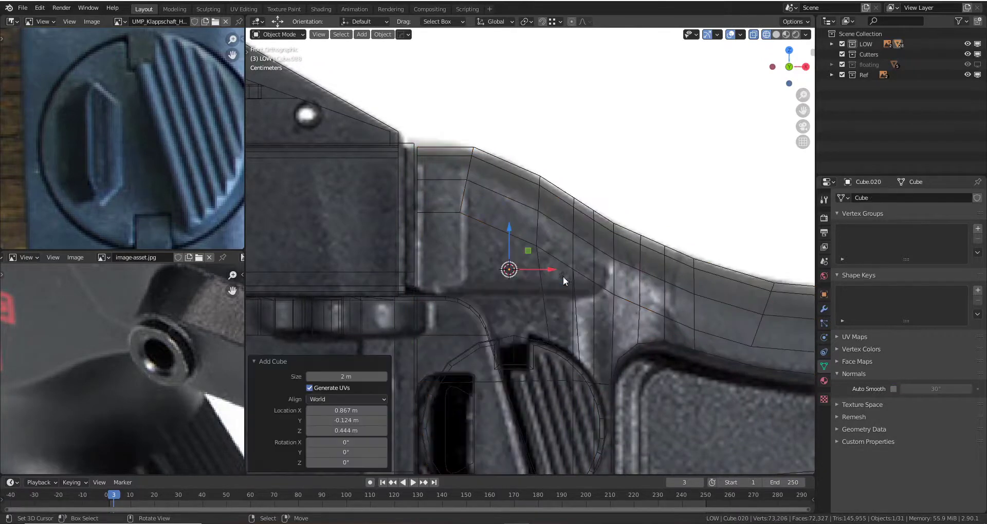
{"action": "key", "text": "s"}
{"action": "left_click", "coordinate": [553, 294]}
{"action": "key", "text": "s"}
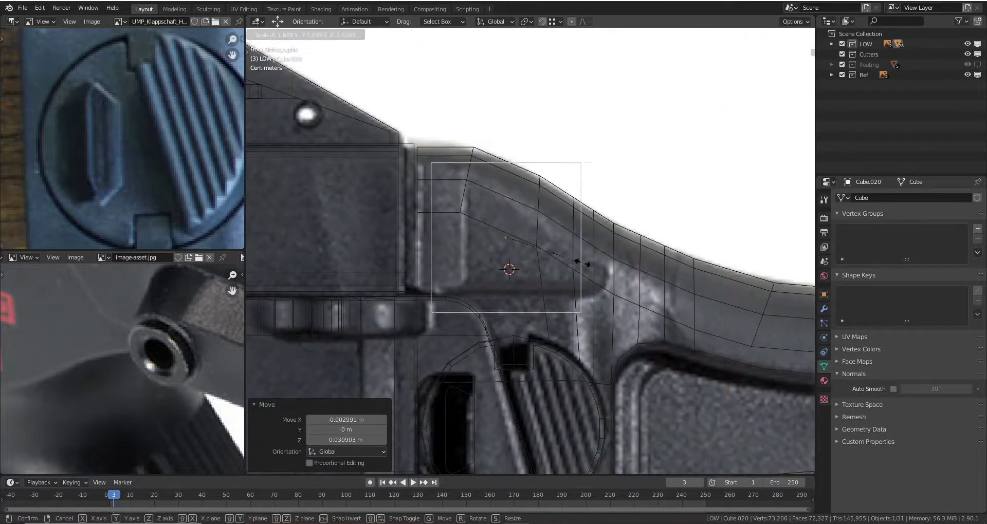
{"action": "left_click", "coordinate": [606, 308]}
{"action": "key", "text": "g"}
{"action": "left_click", "coordinate": [621, 237]}
{"action": "key", "text": "s"}
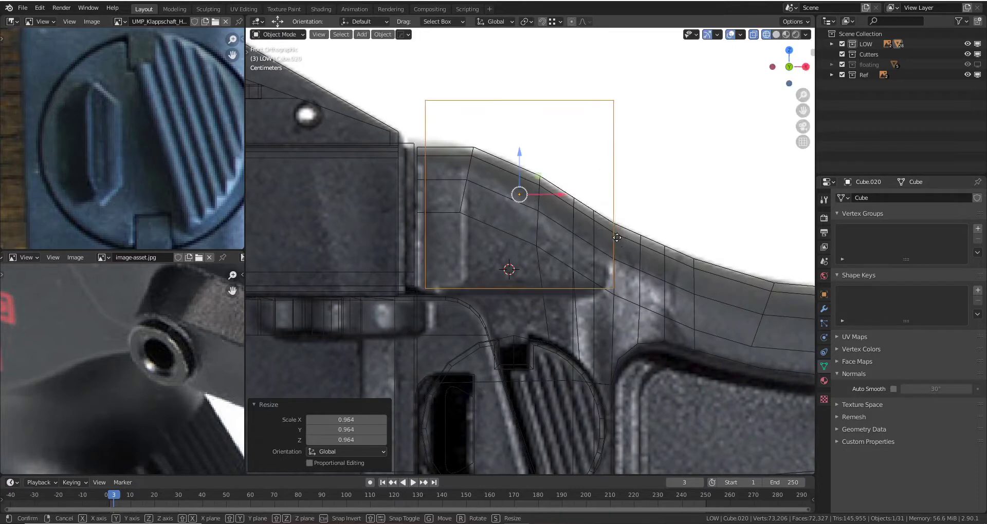
{"action": "key", "text": "g"}
{"action": "left_click", "coordinate": [616, 242]}
- Return to solid shading and frame the whole gun in the viewport
{"action": "key", "text": "shift+z"}
{"action": "scroll", "coordinate": [620, 267], "scroll_direction": "down", "scroll_amount": 3}
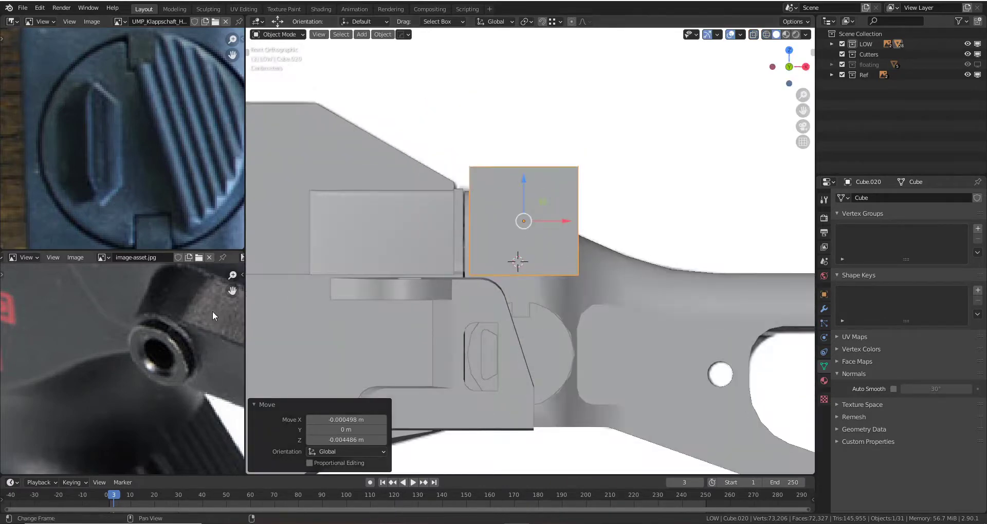
{"action": "scroll", "coordinate": [211, 311], "scroll_direction": "down", "scroll_amount": 3}
{"action": "scroll", "coordinate": [174, 343], "scroll_direction": "down", "scroll_amount": 3}
{"action": "key", "text": "Home"}
{"action": "scroll", "coordinate": [154, 113], "scroll_direction": "up", "scroll_amount": 1}
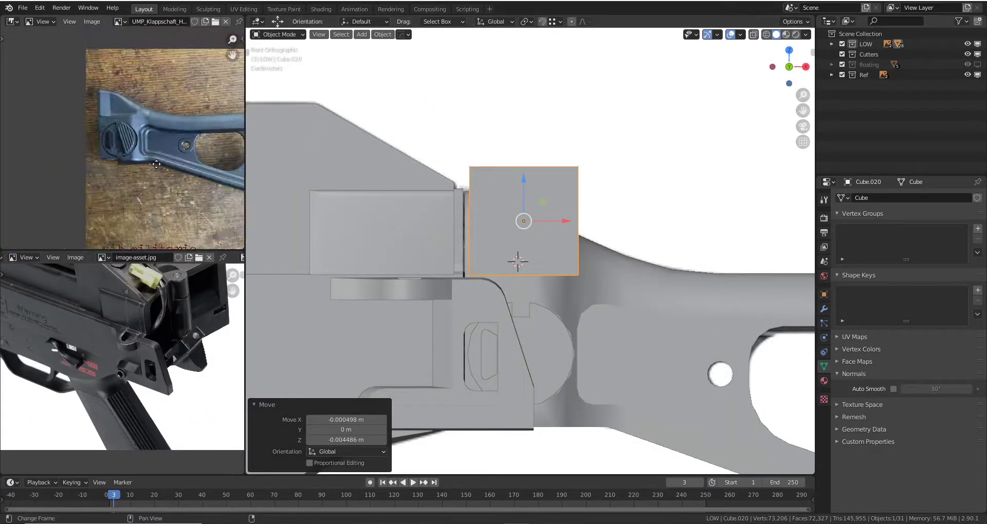
{"action": "scroll", "coordinate": [134, 110], "scroll_direction": "up", "scroll_amount": 1}
{"action": "scroll", "coordinate": [114, 107], "scroll_direction": "up", "scroll_amount": 1}
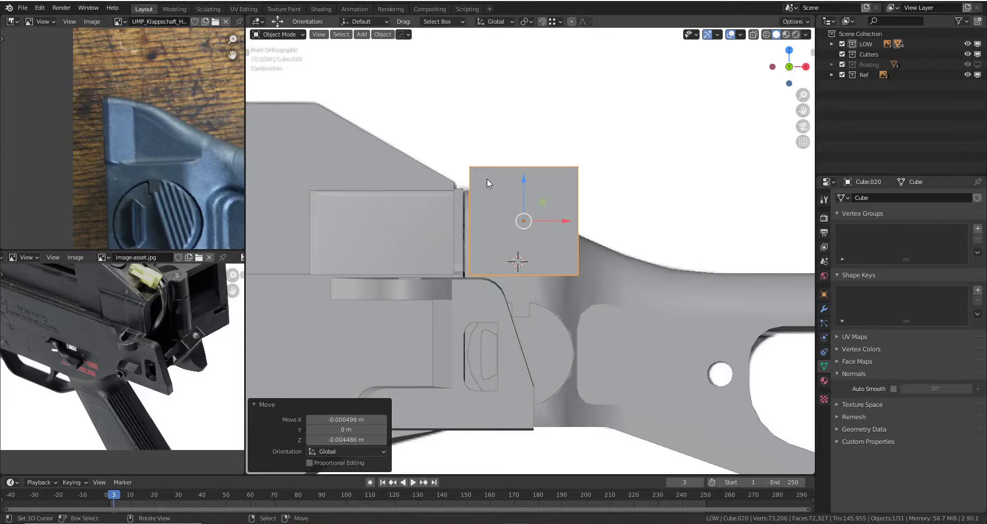
{"action": "scroll", "coordinate": [537, 202], "scroll_direction": "up", "scroll_amount": 3}
- Toggle between wireframe and solid shading and orbit to a perspective view of the gun
{"action": "key", "text": "z"}
{"action": "left_click", "coordinate": [433, 207]}
{"action": "scroll", "coordinate": [436, 215], "scroll_direction": "up", "scroll_amount": 2}
{"action": "key", "text": "z"}
{"action": "left_click", "coordinate": [452, 218]}
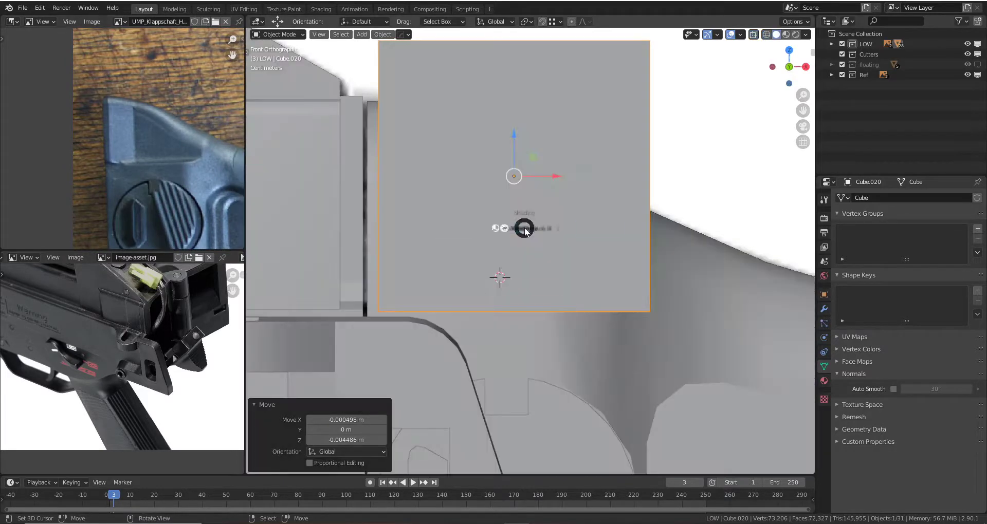
{"action": "key", "text": "z"}
{"action": "left_click", "coordinate": [446, 224]}
{"action": "key", "text": "z"}
{"action": "left_click", "coordinate": [545, 247]}
{"action": "mouse_move", "coordinate": [544, 247]}
{"action": "middle_mouse_down"}
{"action": "mouse_move", "coordinate": [488, 266]}
{"action": "mouse_move", "coordinate": [543, 221]}
{"action": "middle_mouse_up"}
- Select the gun body Cube.008 and bring up its list of modifiers to add
{"action": "left_click", "coordinate": [586, 225]}
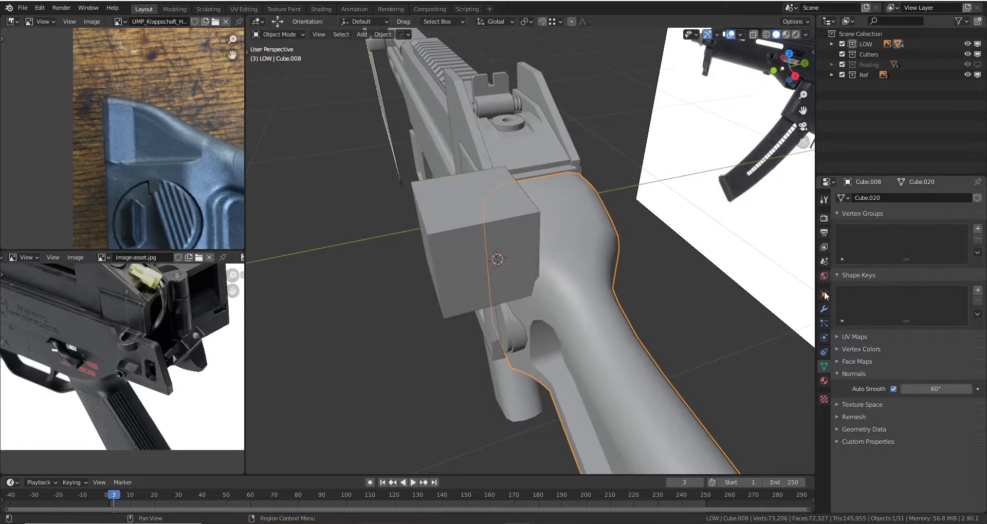
{"action": "left_click", "coordinate": [824, 309]}
{"action": "left_click", "coordinate": [879, 197]}
- Give the gun body a Boolean modifier and slightly reposition the cutter cube
{"action": "left_click", "coordinate": [807, 245]}
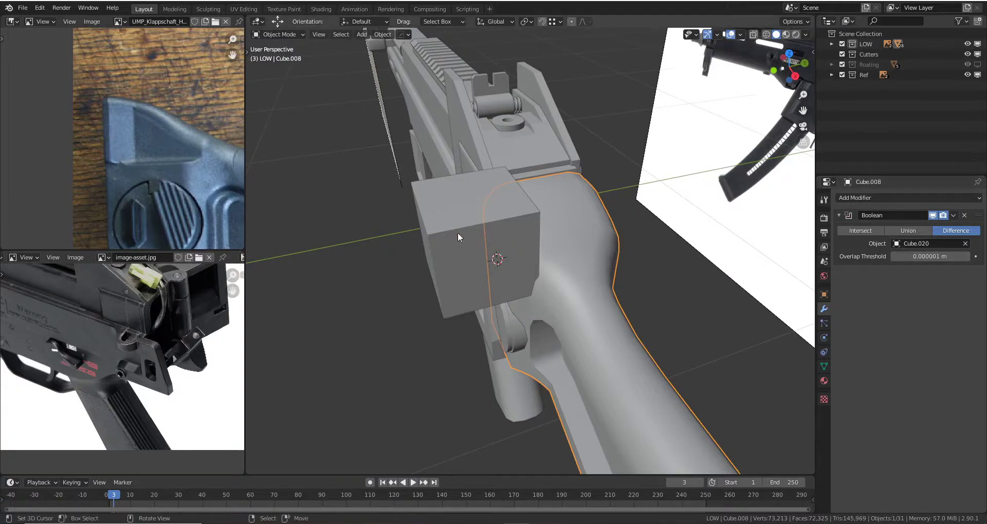
{"action": "left_click", "coordinate": [493, 206]}
{"action": "mouse_move", "coordinate": [458, 232]}
{"action": "middle_mouse_down"}
{"action": "mouse_move", "coordinate": [493, 206]}
{"action": "mouse_move", "coordinate": [517, 231]}
{"action": "mouse_move", "coordinate": [500, 259]}
{"action": "middle_mouse_up"}
{"action": "key", "text": "g"}
{"action": "left_click", "coordinate": [523, 229]}
- Check the cutter in wireframe, briefly delete it and restore it with undo
{"action": "key", "text": "z"}
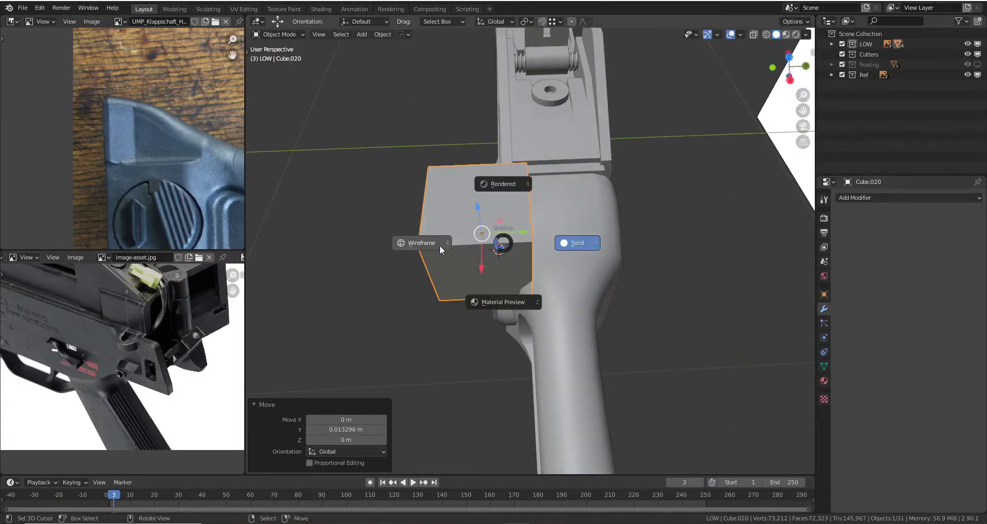
{"action": "left_click", "coordinate": [426, 245]}
{"action": "key", "text": "z"}
{"action": "mouse_move", "coordinate": [427, 245]}
{"action": "middle_mouse_down"}
{"action": "mouse_move", "coordinate": [534, 181]}
{"action": "mouse_move", "coordinate": [583, 184]}
{"action": "mouse_move", "coordinate": [514, 212]}
{"action": "mouse_move", "coordinate": [584, 202]}
{"action": "middle_mouse_up"}
{"action": "left_click", "coordinate": [566, 183]}
{"action": "key", "text": "Delete"}
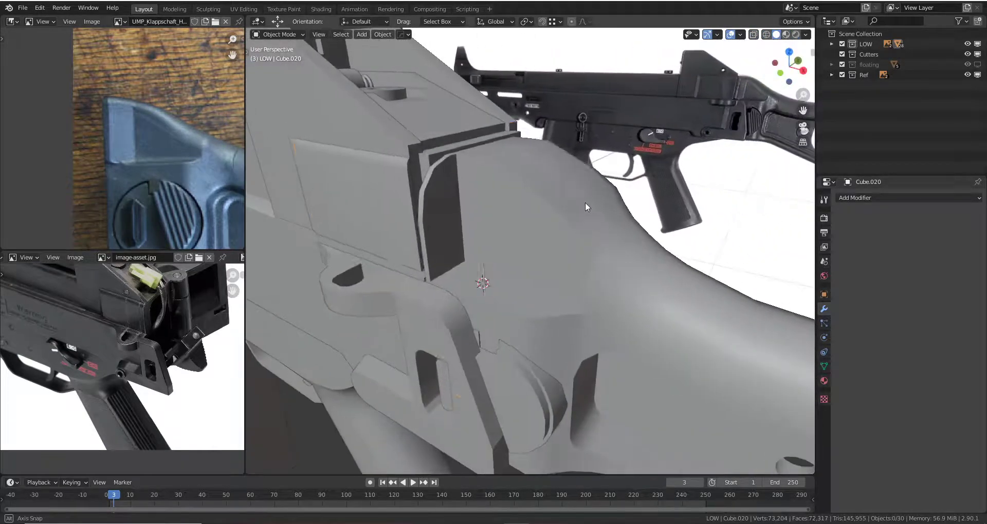
{"action": "key", "text": "ctrl+z"}
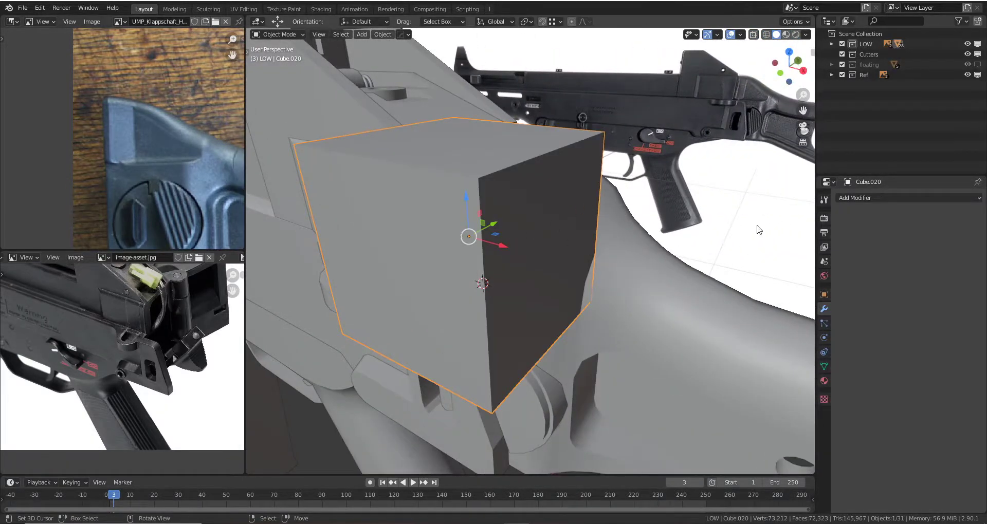
- Set cutter Cube.020 to display as wireframe in its Object Properties
{"action": "left_click", "coordinate": [824, 295]}
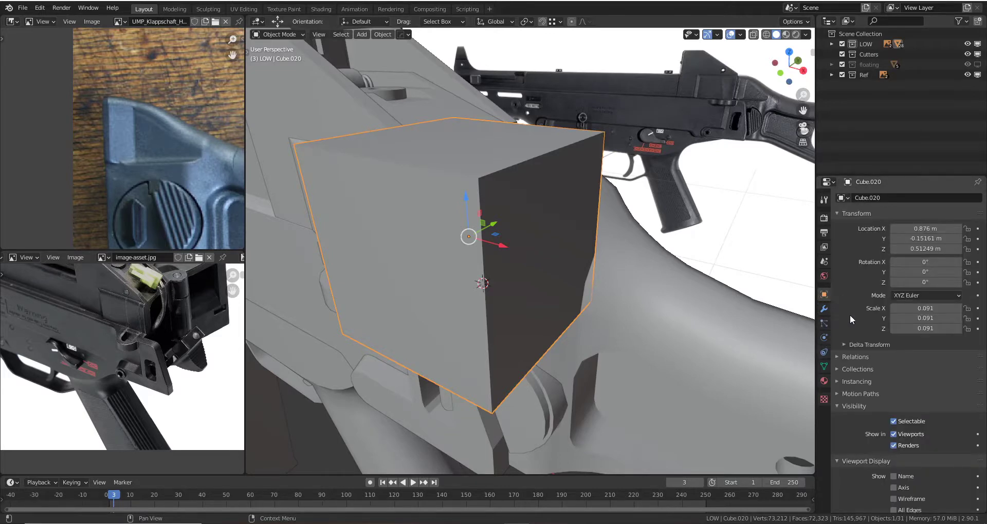
{"action": "scroll", "coordinate": [879, 332], "scroll_direction": "down", "scroll_amount": 4}
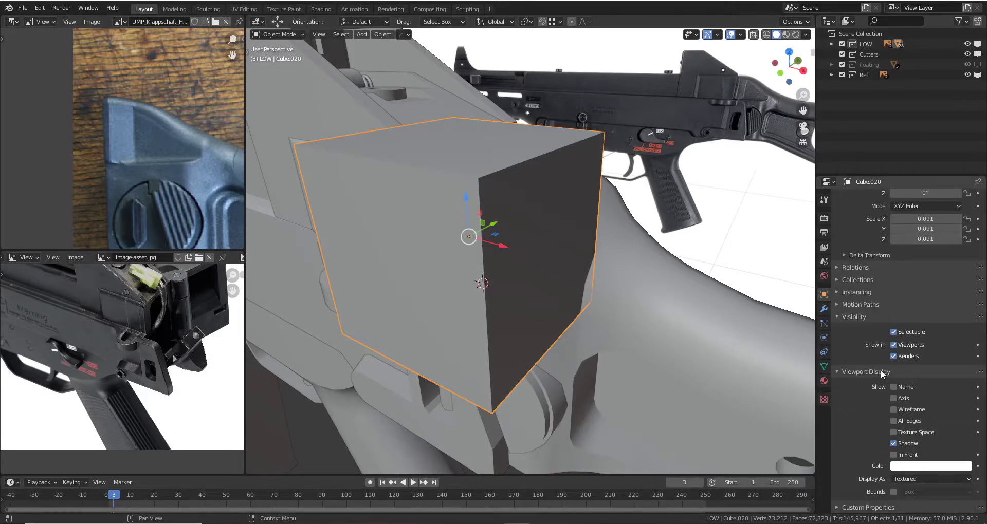
{"action": "left_click", "coordinate": [922, 479]}
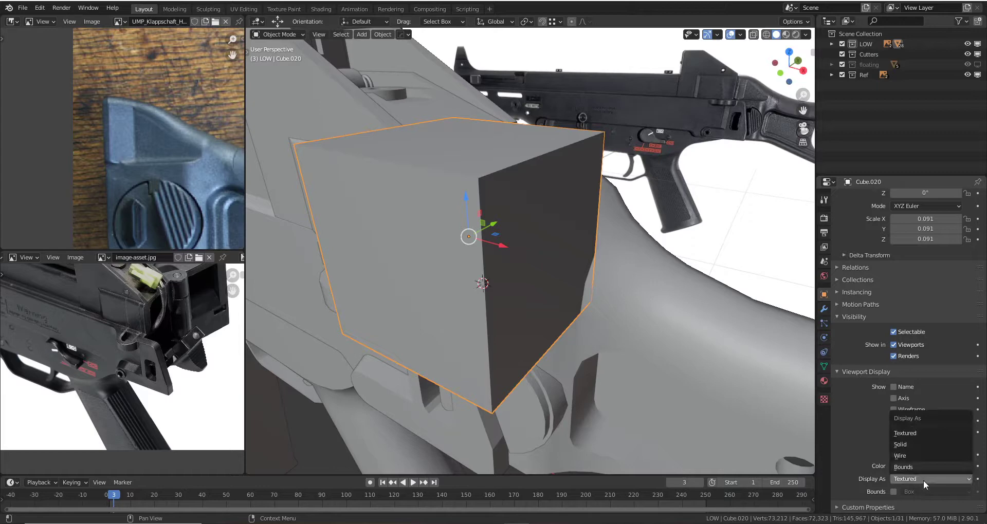
{"action": "left_click", "coordinate": [913, 456]}
{"action": "middle_click_drag", "start_coordinate": [555, 288], "coordinate": [508, 292]}
{"action": "mouse_move", "coordinate": [559, 171]}
{"action": "middle_mouse_down"}
{"action": "mouse_move", "coordinate": [550, 233]}
{"action": "mouse_move", "coordinate": [480, 224]}
{"action": "middle_mouse_up"}
- Shift the cutter box 0.027 m along −Y and enter Edit Mode on its mesh
{"action": "key", "text": "g"}
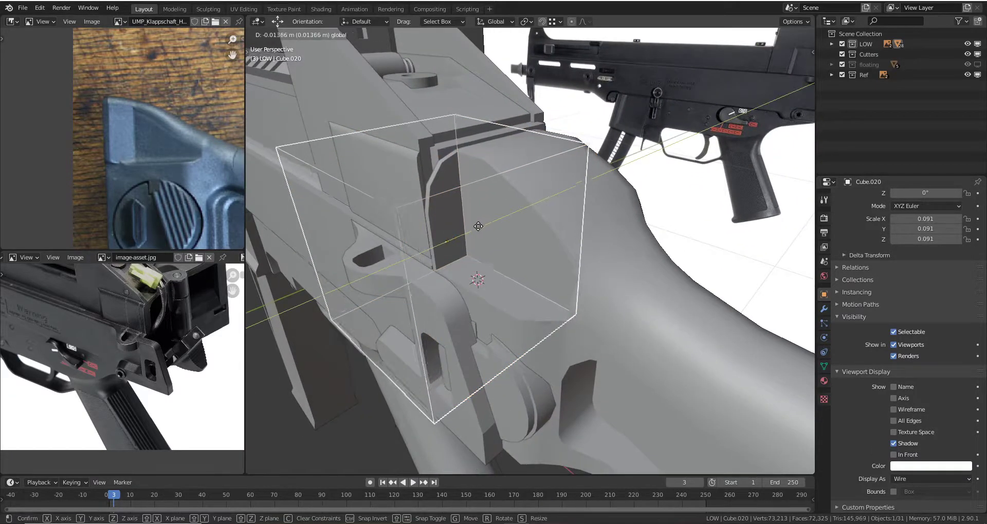
{"action": "left_click", "coordinate": [472, 240]}
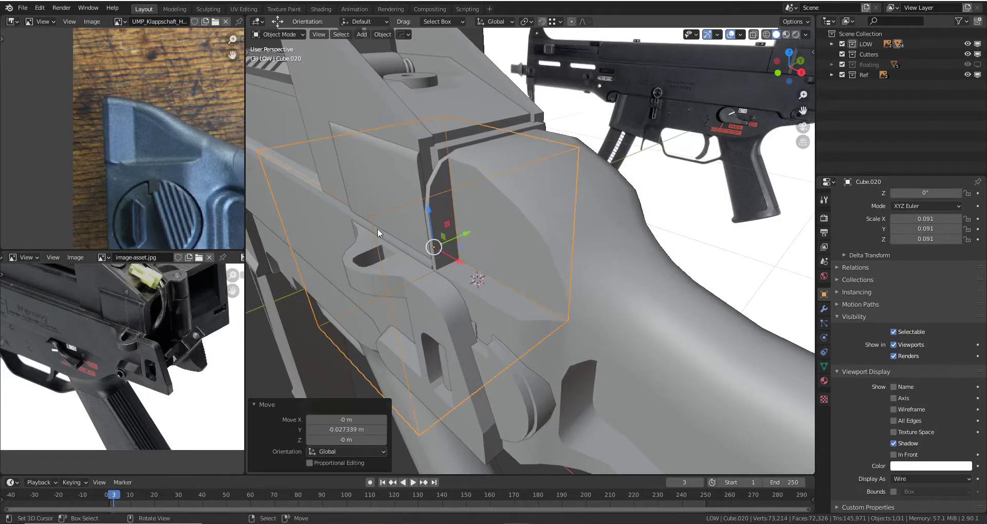
{"action": "mouse_move", "coordinate": [378, 232]}
{"action": "middle_mouse_down"}
{"action": "mouse_move", "coordinate": [629, 245]}
{"action": "mouse_move", "coordinate": [270, 172]}
{"action": "middle_mouse_up"}
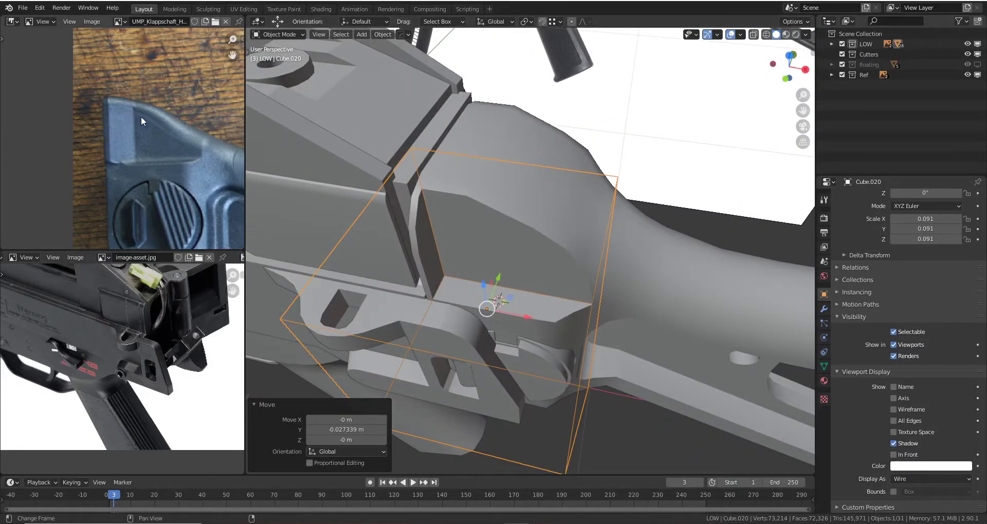
{"action": "key", "text": "Tab"}
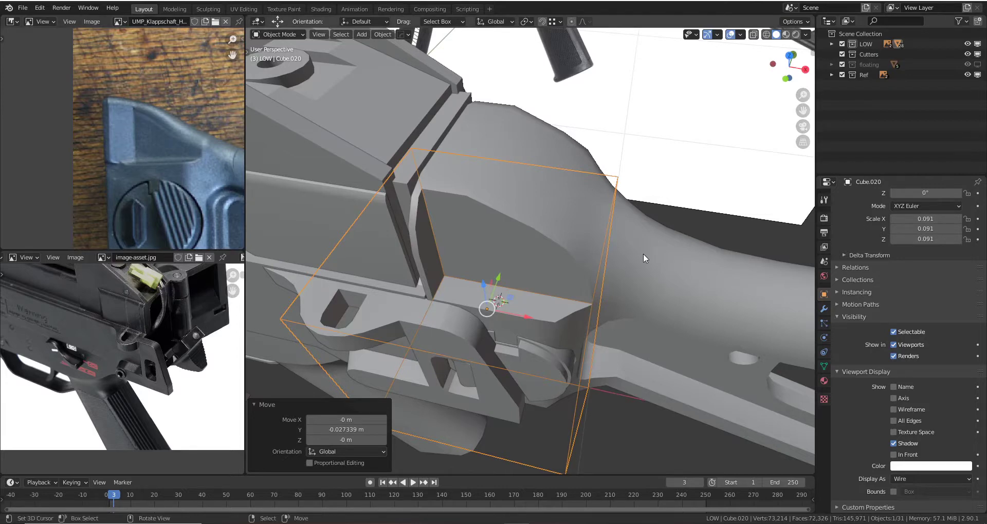
{"action": "mouse_move", "coordinate": [642, 259]}
{"action": "middle_mouse_down"}
{"action": "mouse_move", "coordinate": [549, 241]}
{"action": "mouse_move", "coordinate": [489, 202]}
{"action": "middle_mouse_up"}
- Add an edge loop across the cutter box and slide it left in front view
{"action": "scroll", "coordinate": [488, 203], "scroll_direction": "up", "scroll_amount": 3}
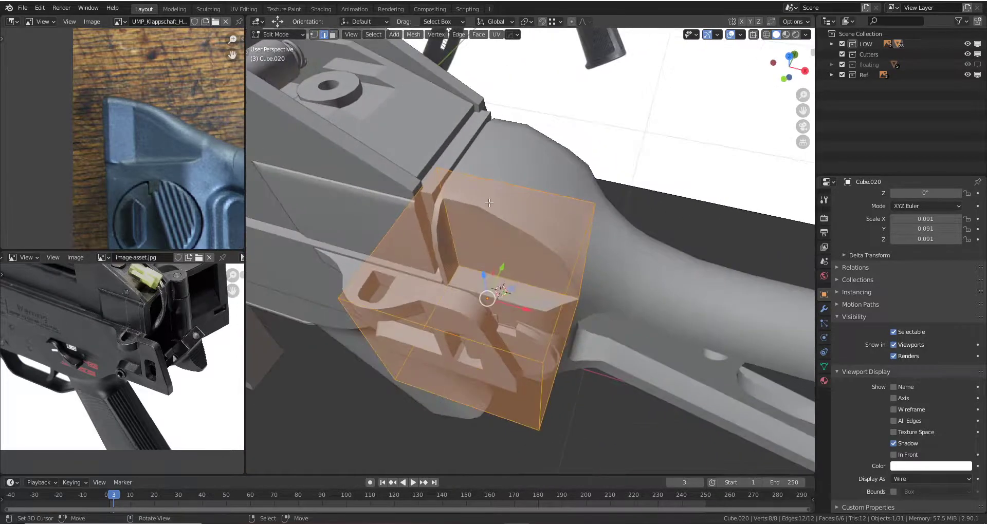
{"action": "left_click", "coordinate": [479, 190]}
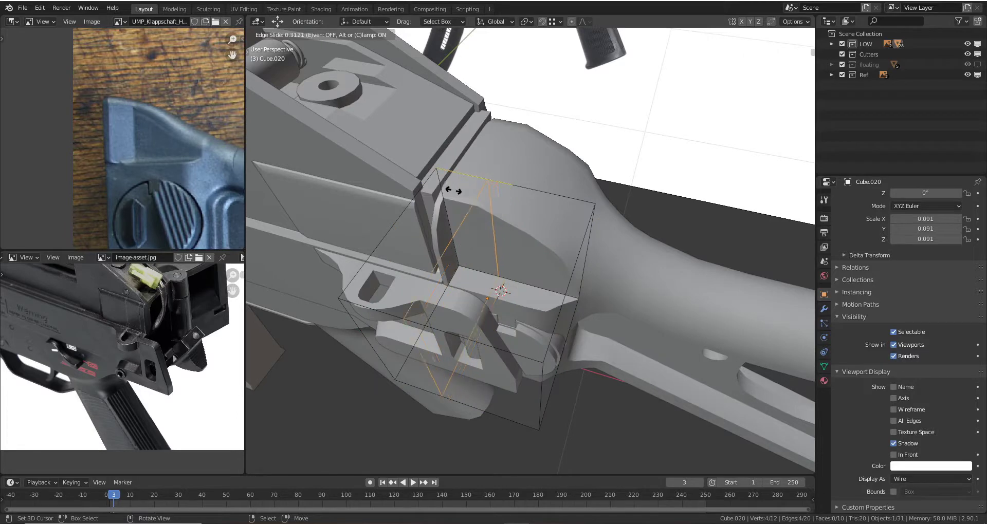
{"action": "left_click", "coordinate": [452, 191]}
{"action": "key", "text": "KP_1"}
{"action": "key", "text": "z"}
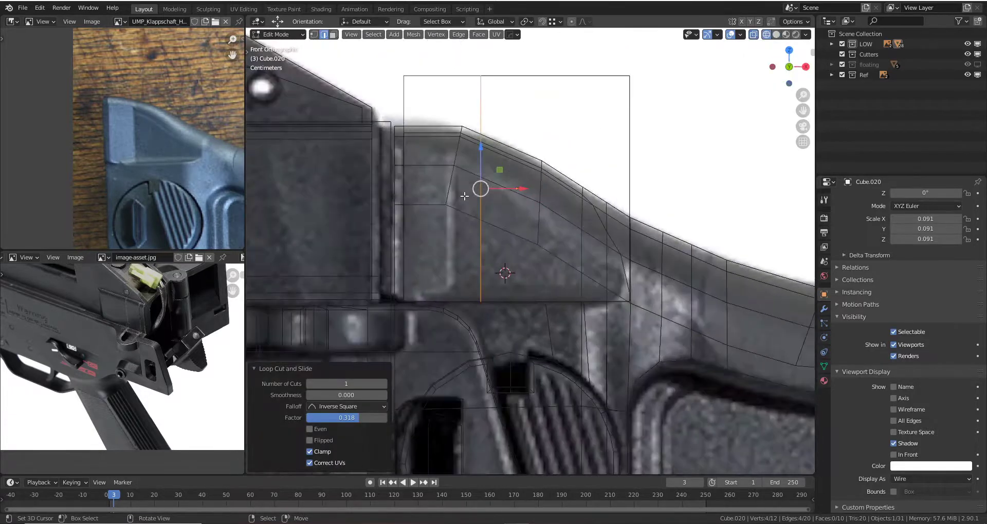
{"action": "left_click_drag", "start_coordinate": [517, 191], "coordinate": [488, 192]}
{"action": "key", "text": "z"}
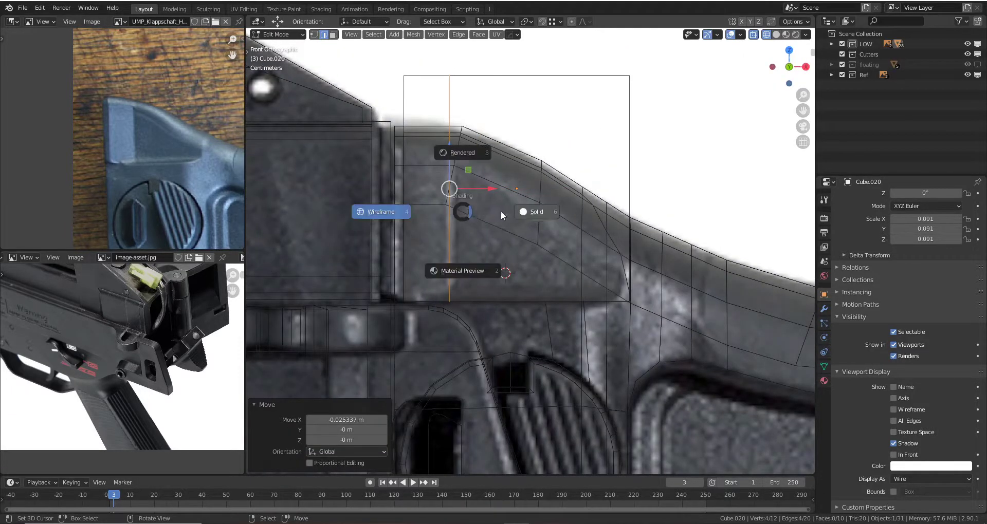
{"action": "mouse_move", "coordinate": [500, 211]}
{"action": "middle_mouse_down"}
{"action": "mouse_move", "coordinate": [526, 196]}
{"action": "mouse_move", "coordinate": [513, 216]}
{"action": "mouse_move", "coordinate": [554, 225]}
{"action": "middle_mouse_up"}
- Push one face and one edge of the cutter box along Y for a slanted notch
{"action": "key", "text": "3"}
{"action": "left_click", "coordinate": [506, 221]}
{"action": "left_click_drag", "start_coordinate": [553, 225], "coordinate": [542, 223]}
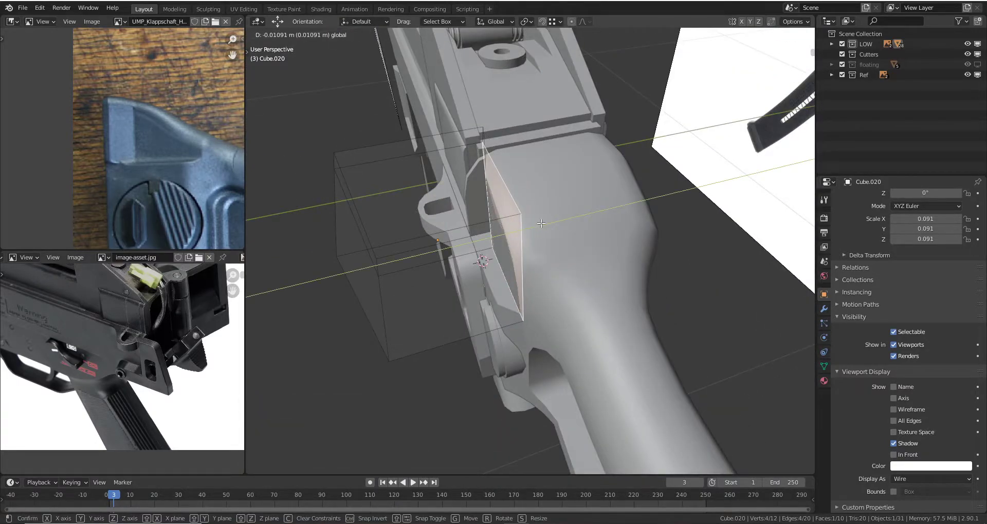
{"action": "left_click", "coordinate": [541, 223]}
{"action": "middle_click_drag", "start_coordinate": [541, 223], "coordinate": [391, 169]}
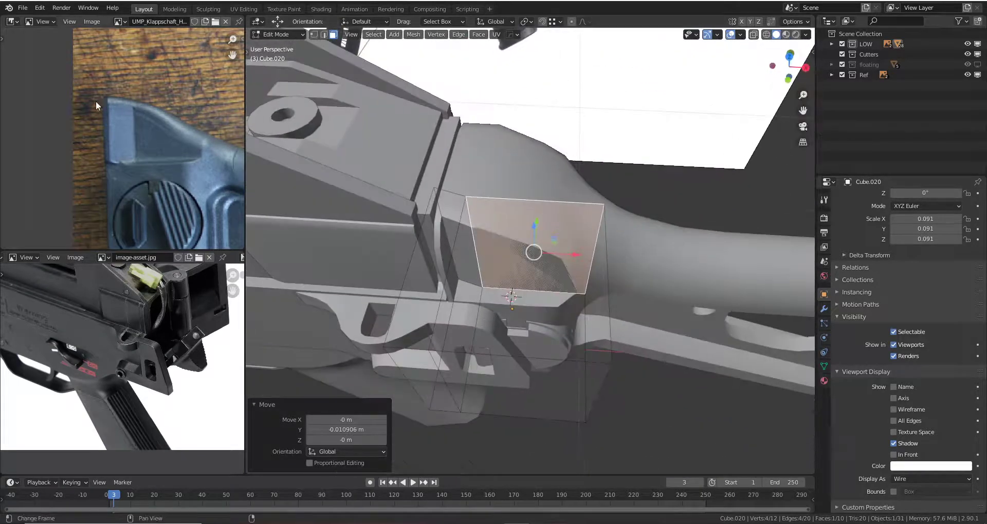
{"action": "mouse_move", "coordinate": [463, 231]}
{"action": "middle_mouse_down"}
{"action": "mouse_move", "coordinate": [433, 219]}
{"action": "mouse_move", "coordinate": [554, 200]}
{"action": "middle_mouse_up"}
{"action": "key", "text": "2"}
{"action": "key", "text": "alt+a"}
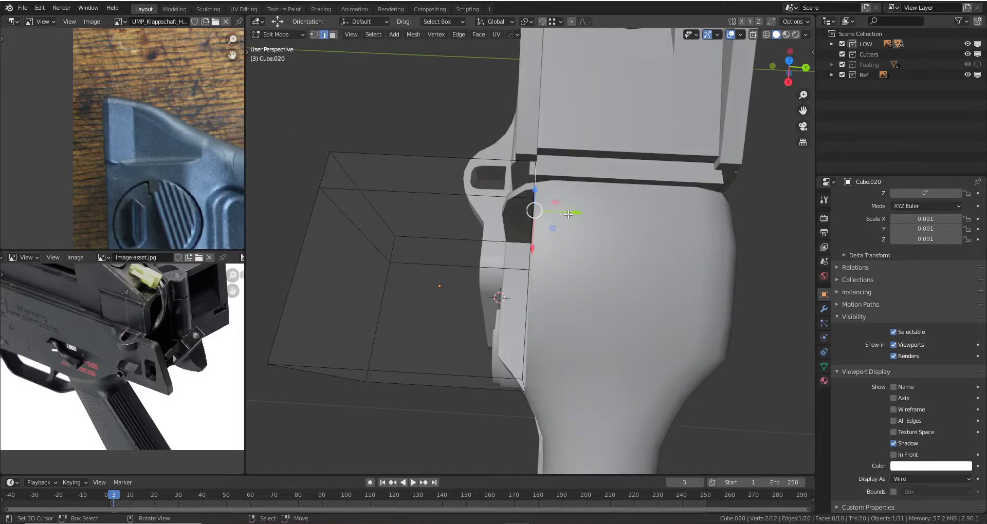
{"action": "left_click_drag", "start_coordinate": [568, 214], "coordinate": [554, 214]}
- In Object Mode, nudge the cutter box along −Y by 0.002118 m and 0.003672 m
{"action": "key", "text": "Tab"}
{"action": "mouse_move", "coordinate": [554, 214]}
{"action": "middle_mouse_down"}
{"action": "mouse_move", "coordinate": [591, 152]}
{"action": "mouse_move", "coordinate": [587, 198]}
{"action": "mouse_move", "coordinate": [552, 251]}
{"action": "middle_mouse_up"}
{"action": "left_click_drag", "start_coordinate": [536, 267], "coordinate": [540, 262]}
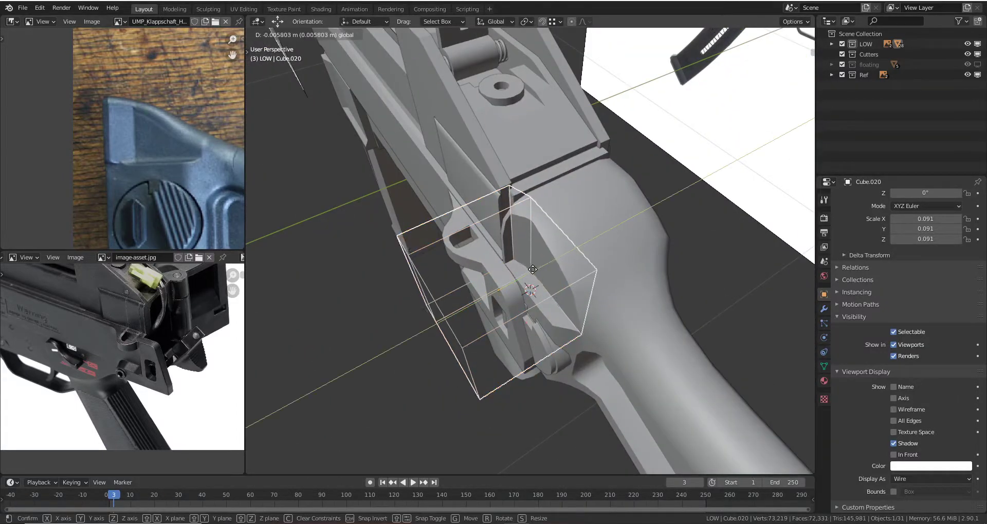
{"action": "mouse_move", "coordinate": [540, 262]}
{"action": "middle_mouse_down"}
{"action": "mouse_move", "coordinate": [591, 197]}
{"action": "mouse_move", "coordinate": [550, 253]}
{"action": "middle_mouse_up"}
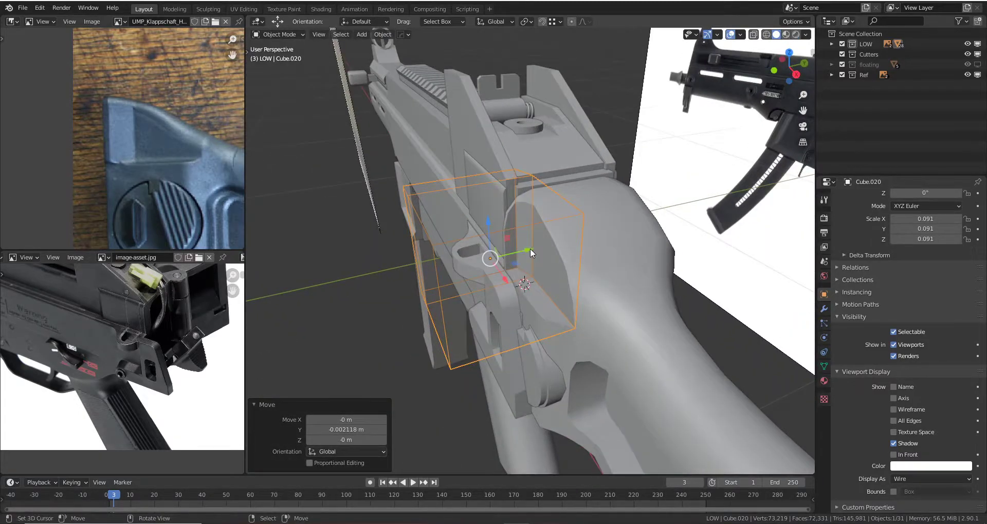
{"action": "left_click_drag", "start_coordinate": [527, 250], "coordinate": [529, 250]}
{"action": "mouse_move", "coordinate": [530, 251]}
{"action": "middle_mouse_down"}
{"action": "mouse_move", "coordinate": [586, 217]}
{"action": "mouse_move", "coordinate": [608, 218]}
{"action": "mouse_move", "coordinate": [618, 245]}
{"action": "mouse_move", "coordinate": [606, 282]}
{"action": "mouse_move", "coordinate": [600, 253]}
{"action": "mouse_move", "coordinate": [578, 237]}
{"action": "mouse_move", "coordinate": [554, 289]}
{"action": "mouse_move", "coordinate": [591, 266]}
{"action": "mouse_move", "coordinate": [493, 257]}
{"action": "mouse_move", "coordinate": [565, 273]}
{"action": "middle_mouse_up"}
- Add a Mirror modifier to the cutter box Cube.020
{"action": "left_click", "coordinate": [493, 257]}
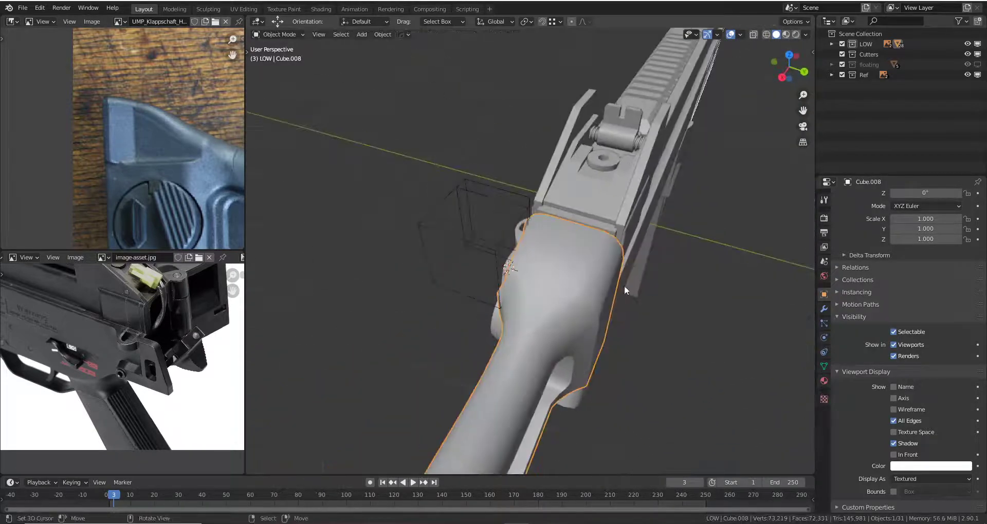
{"action": "middle_click_drag", "start_coordinate": [624, 285], "coordinate": [569, 247]}
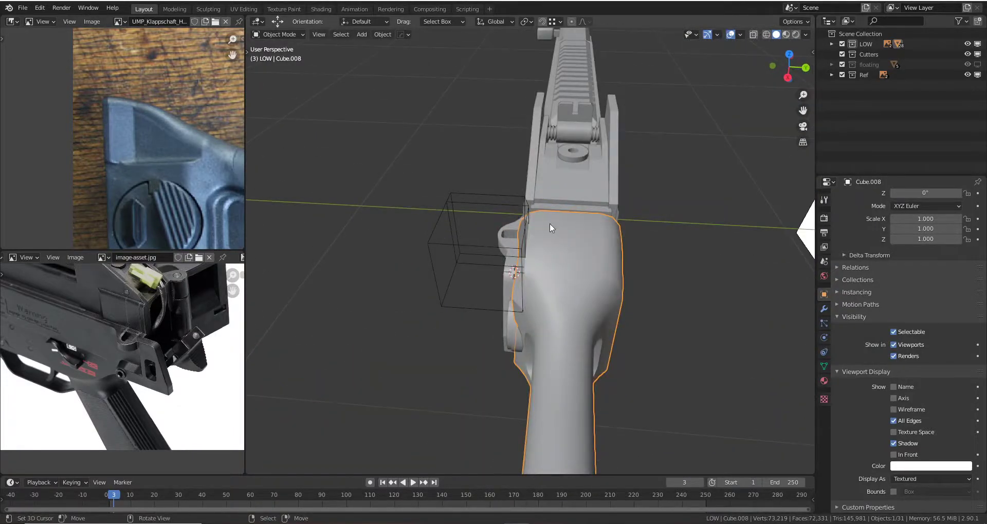
{"action": "left_click", "coordinate": [528, 210]}
{"action": "left_click", "coordinate": [824, 309]}
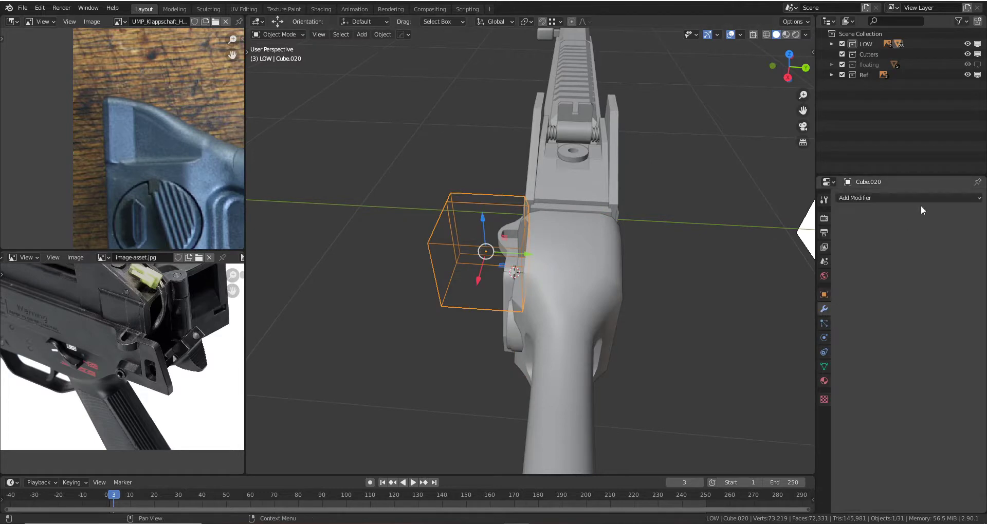
{"action": "left_click", "coordinate": [921, 200]}
{"action": "left_click", "coordinate": [801, 298]}
- Mirror the cutter across Y around Cube.008 and apply the Mirror modifier
{"action": "middle_click_drag", "start_coordinate": [590, 248], "coordinate": [611, 241]}
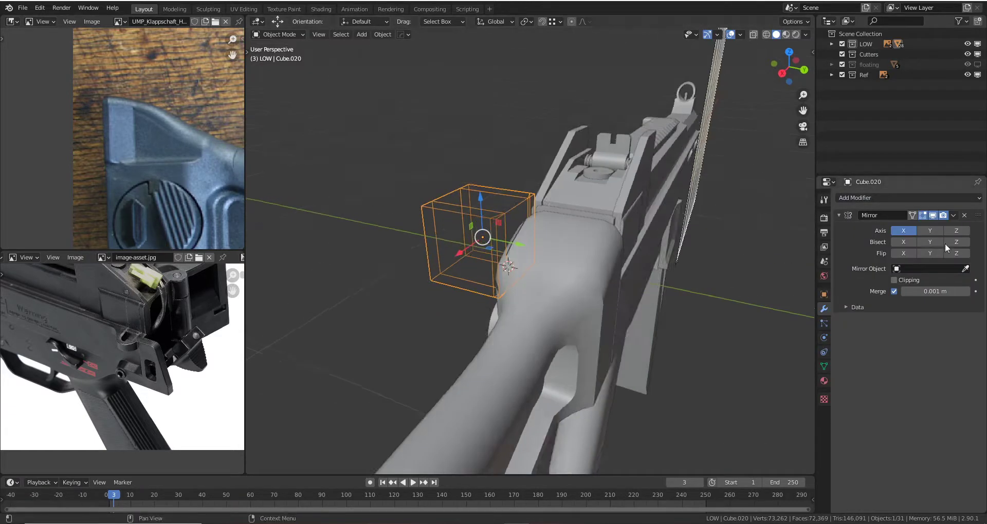
{"action": "left_click", "coordinate": [928, 230]}
{"action": "left_click", "coordinate": [906, 233]}
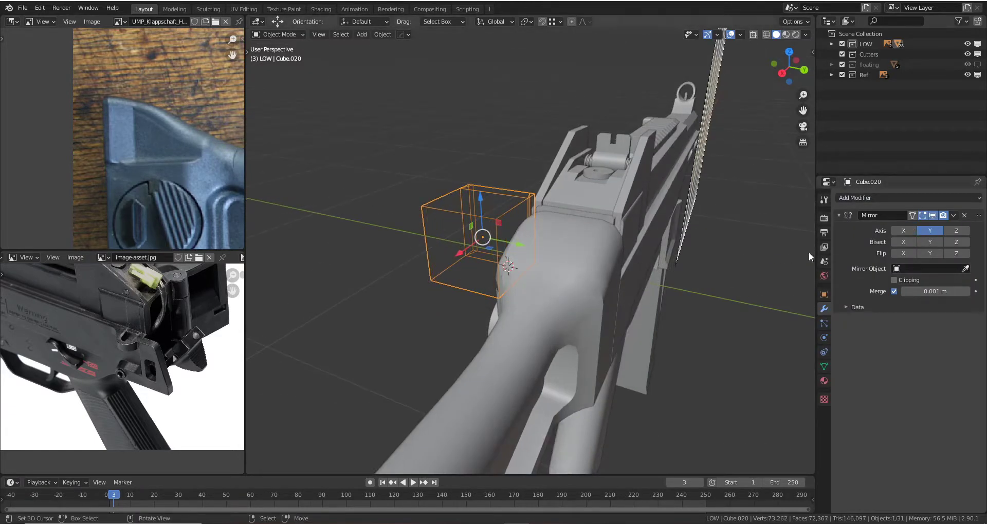
{"action": "left_click", "coordinate": [577, 244]}
{"action": "middle_click_drag", "start_coordinate": [577, 244], "coordinate": [568, 249]}
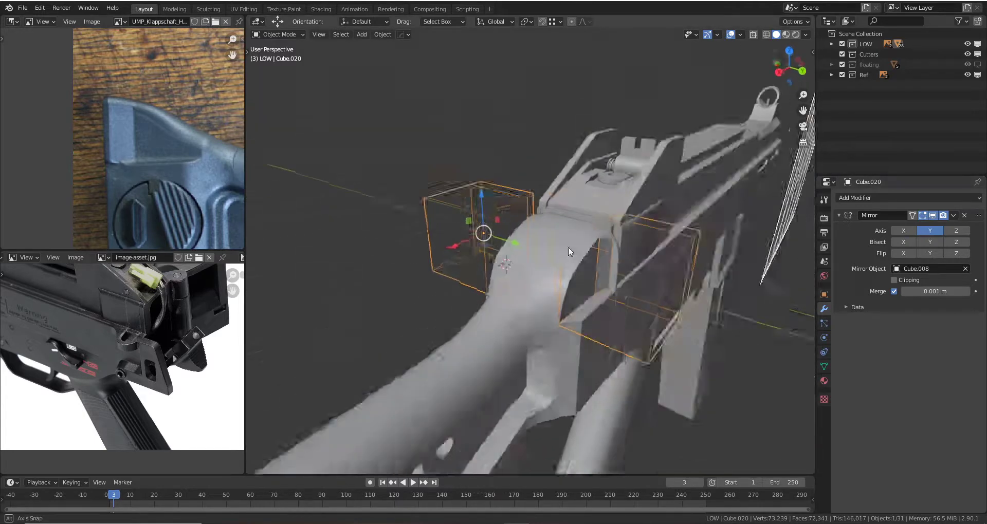
{"action": "left_click", "coordinate": [954, 215]}
{"action": "left_click", "coordinate": [920, 226]}
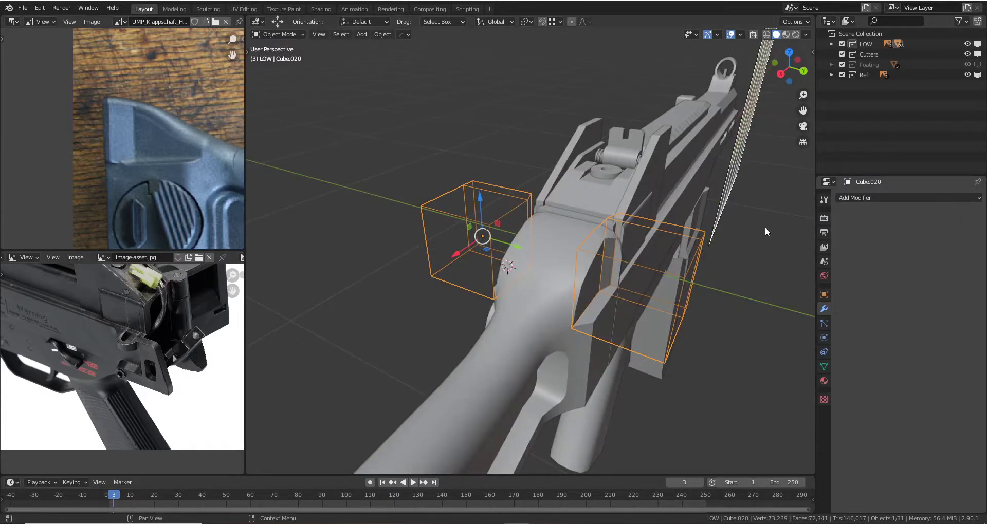
- Make the gun body subtract the mirrored cutter as a Boolean Difference
{"action": "mouse_move", "coordinate": [766, 227]}
{"action": "middle_mouse_down"}
{"action": "mouse_move", "coordinate": [683, 182]}
{"action": "mouse_move", "coordinate": [666, 265]}
{"action": "middle_mouse_up"}
{"action": "left_click", "coordinate": [667, 264], "text": "shift"}
{"action": "key", "text": "ctrl+minus"}
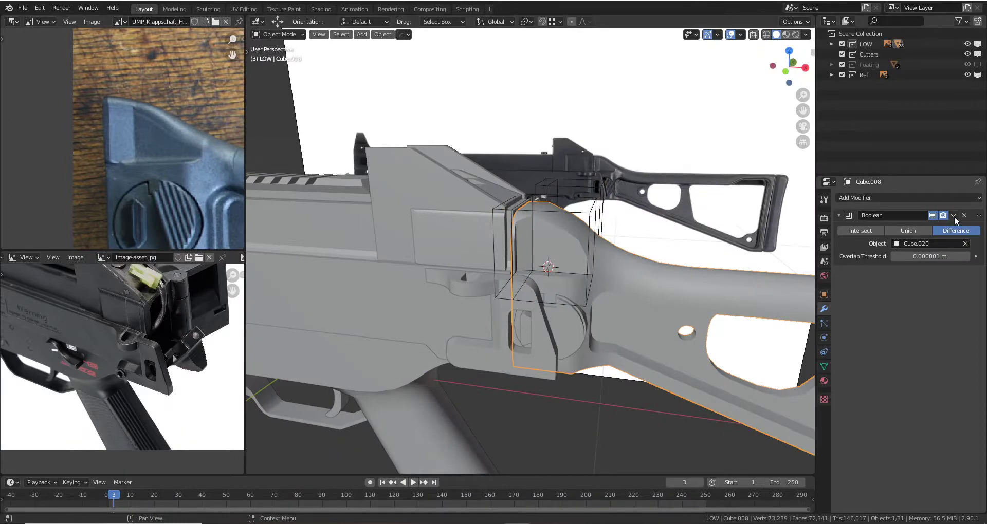
- Apply the Boolean notch cut and delete the cutter box
{"action": "left_click", "coordinate": [954, 215]}
{"action": "left_click", "coordinate": [919, 226]}
{"action": "left_click", "coordinate": [586, 234]}
{"action": "key", "text": "Delete"}
{"action": "scroll", "coordinate": [578, 238], "scroll_direction": "up", "scroll_amount": 3}
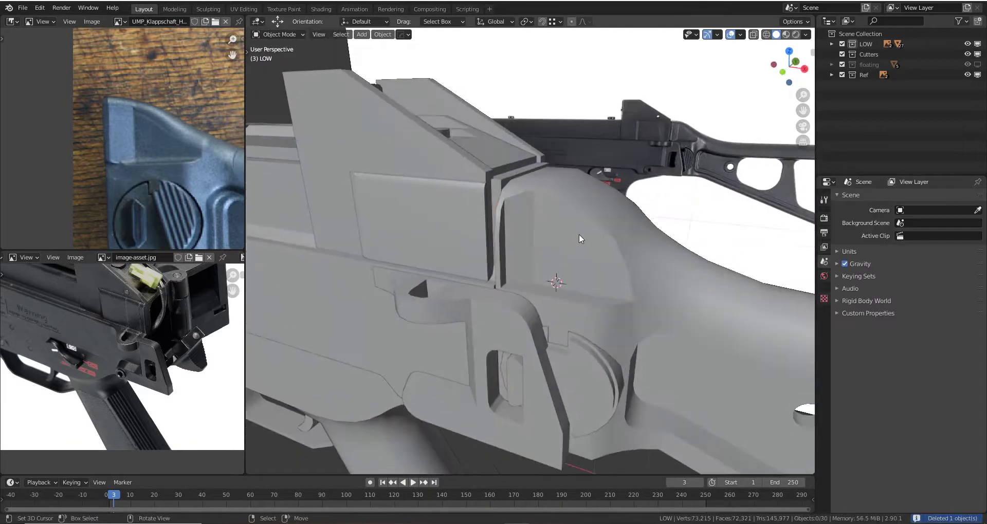
- Vertex-slide several stock vertices on the gun body to tidy the notch topology
{"action": "left_click", "coordinate": [579, 238]}
{"action": "key", "text": "Tab"}
{"action": "middle_click_drag", "start_coordinate": [579, 238], "coordinate": [486, 198]}
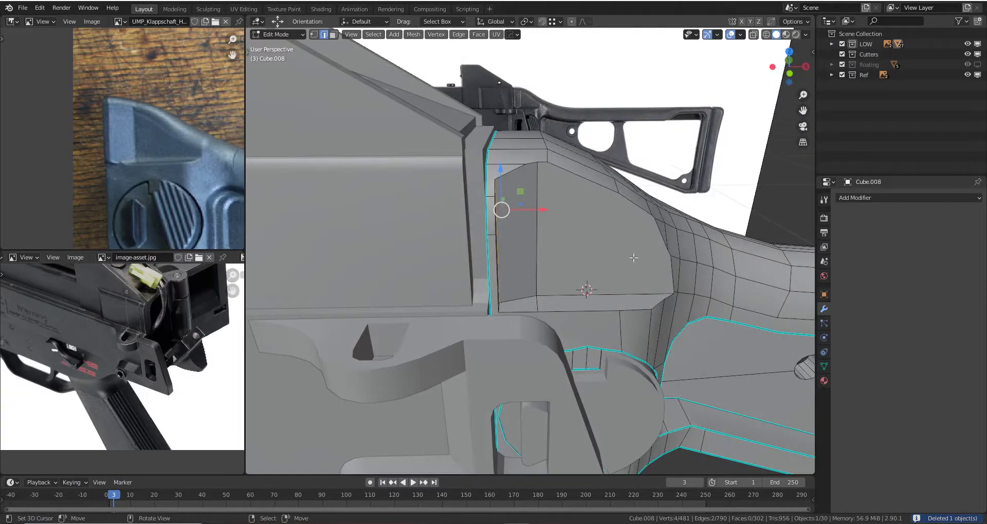
{"action": "mouse_move", "coordinate": [634, 257]}
{"action": "middle_mouse_down"}
{"action": "mouse_move", "coordinate": [524, 203]}
{"action": "mouse_move", "coordinate": [545, 164]}
{"action": "mouse_move", "coordinate": [575, 159]}
{"action": "mouse_move", "coordinate": [625, 201]}
{"action": "middle_mouse_up"}
{"action": "key", "text": "shift+v"}
{"action": "left_click", "coordinate": [545, 164]}
{"action": "scroll", "coordinate": [601, 180], "scroll_direction": "up", "scroll_amount": 3}
{"action": "key", "text": "shift+v"}
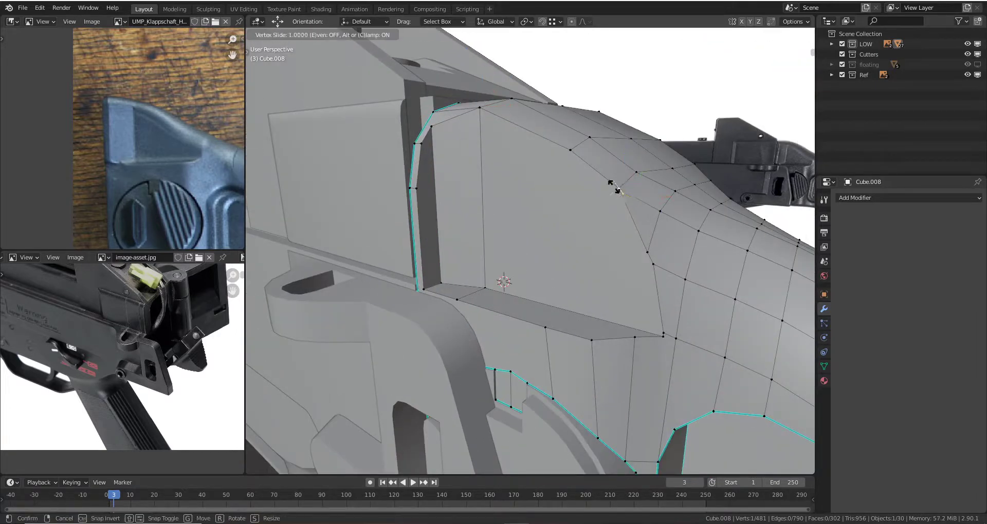
{"action": "left_click", "coordinate": [617, 186]}
{"action": "key", "text": "shift+v"}
{"action": "left_click", "coordinate": [650, 322]}
{"action": "key", "text": "shift+v"}
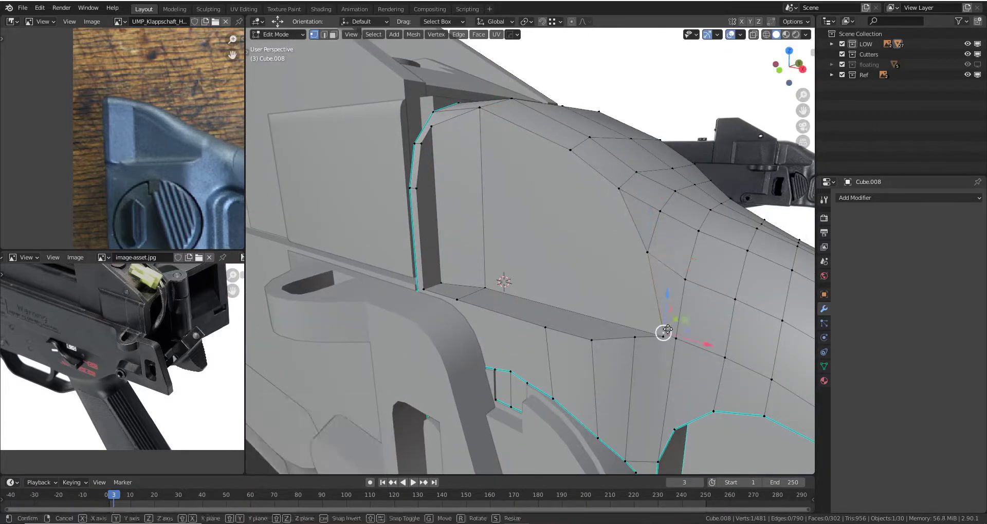
{"action": "left_click", "coordinate": [661, 333]}
{"action": "middle_click_drag", "start_coordinate": [661, 333], "coordinate": [625, 274]}
- Merge all body vertices by distance, then check the stock against the reference
{"action": "key", "text": "a"}
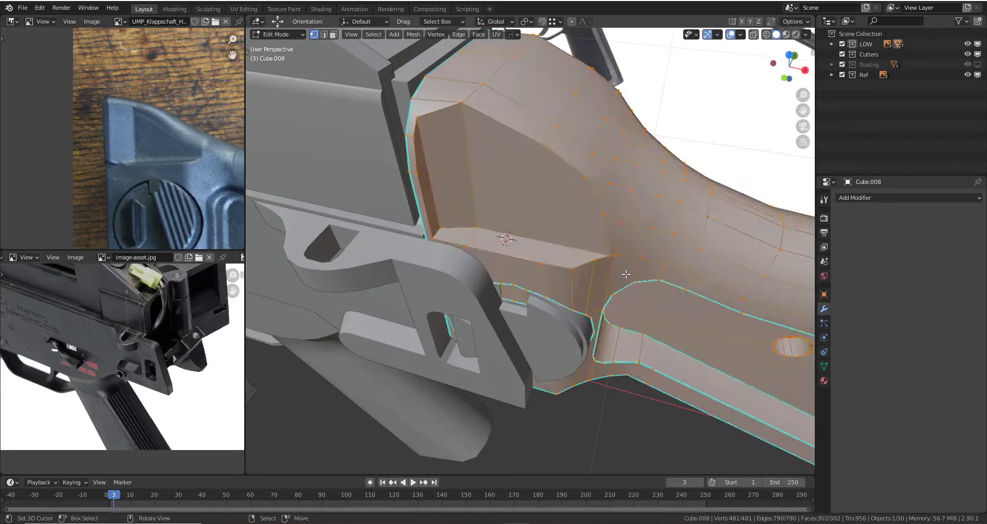
{"action": "key", "text": "m"}
{"action": "left_click", "coordinate": [620, 314]}
{"action": "key", "text": "Tab"}
{"action": "mouse_move", "coordinate": [619, 318]}
{"action": "middle_mouse_down"}
{"action": "mouse_move", "coordinate": [582, 272]}
{"action": "mouse_move", "coordinate": [569, 216]}
{"action": "mouse_move", "coordinate": [590, 212]}
{"action": "mouse_move", "coordinate": [575, 261]}
{"action": "mouse_move", "coordinate": [588, 277]}
{"action": "mouse_move", "coordinate": [571, 277]}
{"action": "middle_mouse_up"}
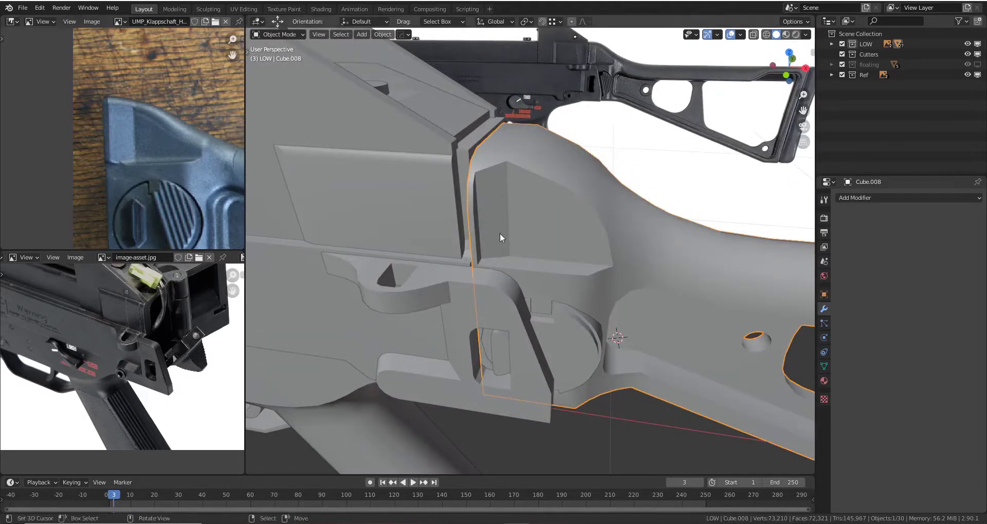
- Reposition the vertex at the notch corner of the stock
{"action": "key", "text": "Tab"}
{"action": "mouse_move", "coordinate": [504, 186]}
{"action": "middle_mouse_down"}
{"action": "mouse_move", "coordinate": [503, 222]}
{"action": "mouse_move", "coordinate": [548, 224]}
{"action": "middle_mouse_up"}
{"action": "scroll", "coordinate": [548, 225], "scroll_direction": "up", "scroll_amount": 3}
{"action": "key", "text": "alt+a"}
{"action": "left_click", "coordinate": [648, 196]}
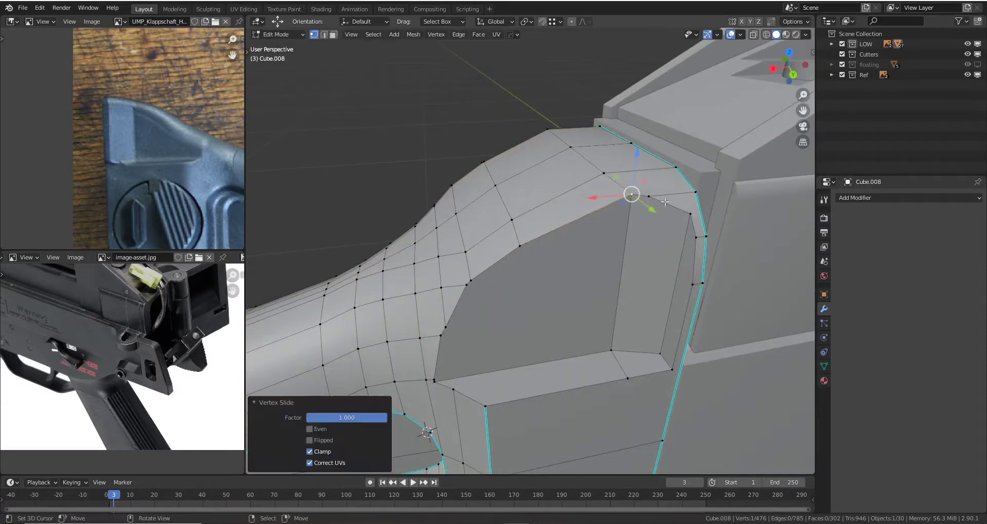
{"action": "key", "text": "g"}
- Slide the remaining notch vertices to straighten the stock's face edge
{"action": "key", "text": "g"}
{"action": "left_click", "coordinate": [632, 194]}
{"action": "middle_click_drag", "start_coordinate": [632, 194], "coordinate": [602, 162]}
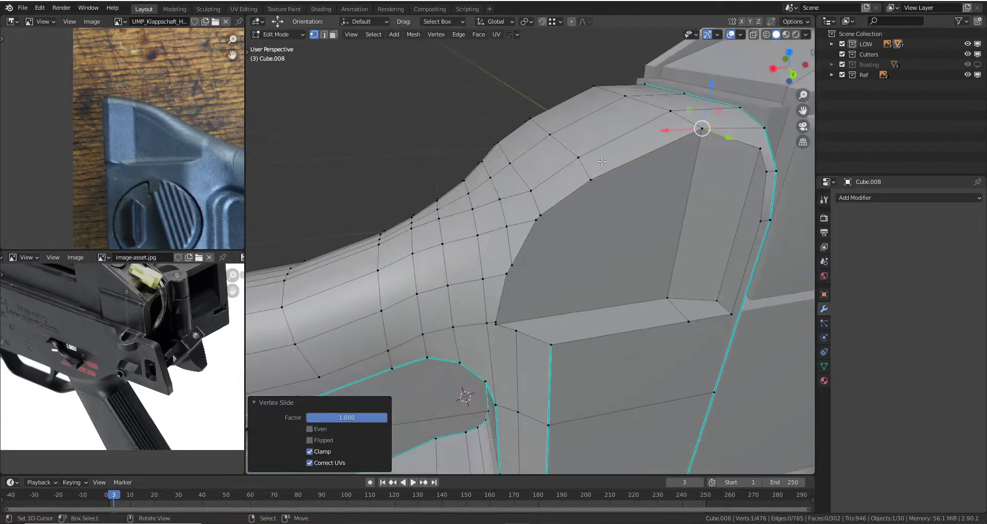
{"action": "left_click", "coordinate": [527, 222]}
{"action": "key", "text": "g"}
{"action": "key", "text": "g"}
{"action": "left_click", "coordinate": [528, 256]}
{"action": "key", "text": "g"}
{"action": "key", "text": "g"}
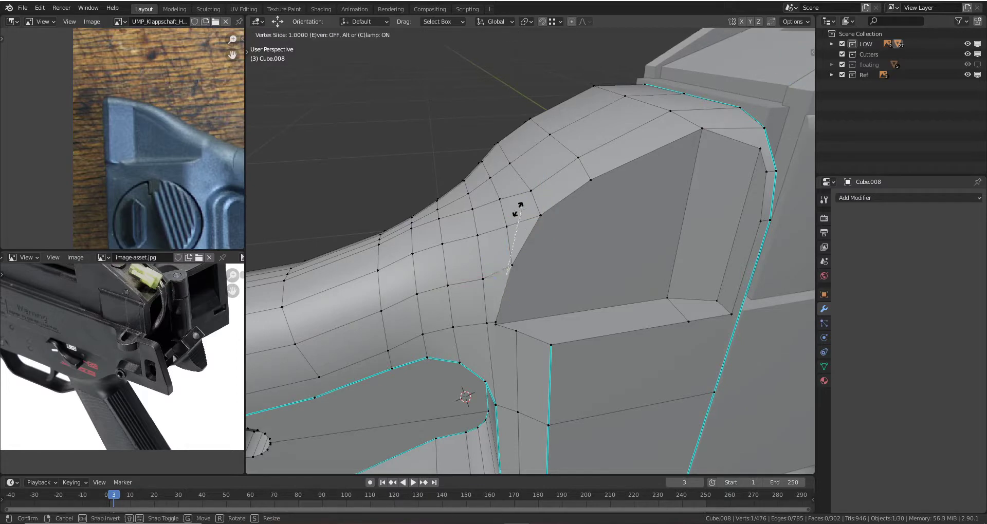
{"action": "left_click", "coordinate": [503, 277]}
{"action": "middle_click_drag", "start_coordinate": [503, 276], "coordinate": [591, 251]}
{"action": "left_click", "coordinate": [506, 219]}
{"action": "key", "text": "g"}
{"action": "key", "text": "g"}
{"action": "left_click", "coordinate": [518, 264]}
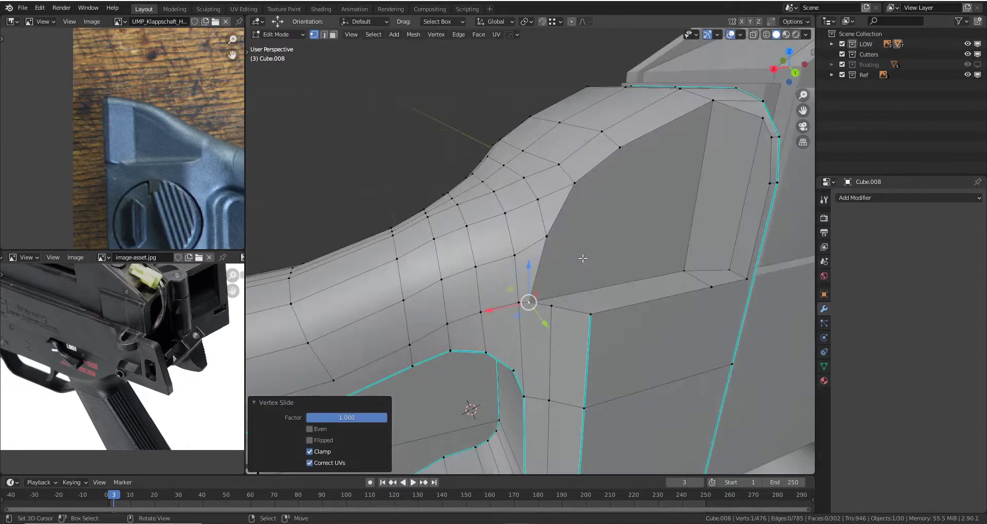
- Merge by distance to remove the 5 duplicate vertices and return to Object Mode
{"action": "key", "text": "a"}
{"action": "key", "text": "m"}
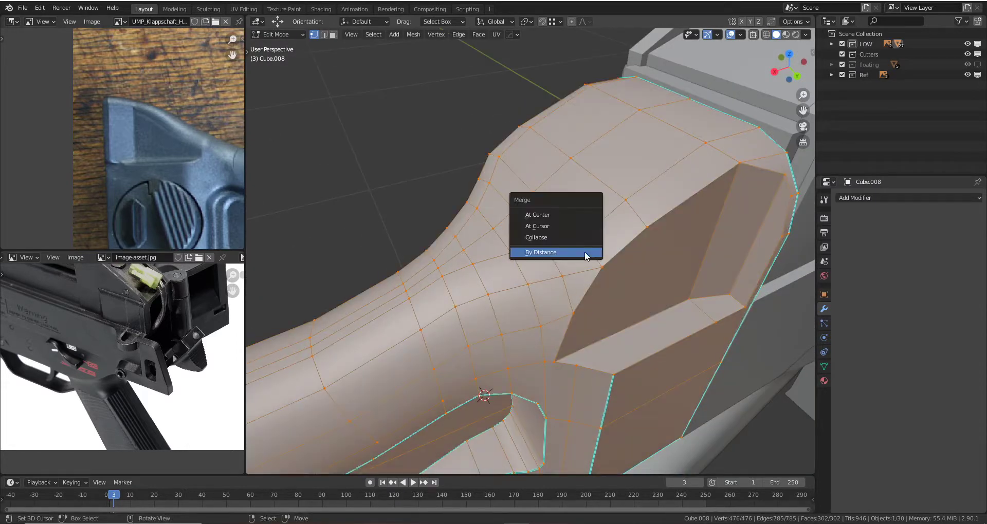
{"action": "left_click", "coordinate": [585, 251]}
{"action": "key", "text": "Tab"}
{"action": "middle_click_drag", "start_coordinate": [622, 260], "coordinate": [585, 225]}
- Zoom in on the fire selector in see-through front orthographic view
{"action": "key", "text": "KP_1"}
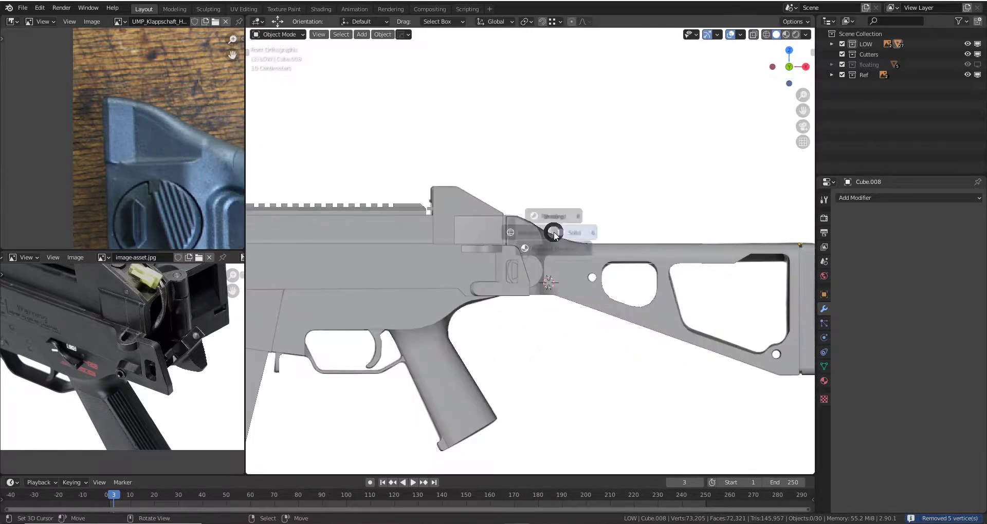
{"action": "key", "text": "alt+z"}
{"action": "scroll", "coordinate": [523, 233], "scroll_direction": "up", "scroll_amount": 3}
{"action": "scroll", "coordinate": [524, 238], "scroll_direction": "up", "scroll_amount": 3}
{"action": "scroll", "coordinate": [524, 239], "scroll_direction": "down", "scroll_amount": 3}
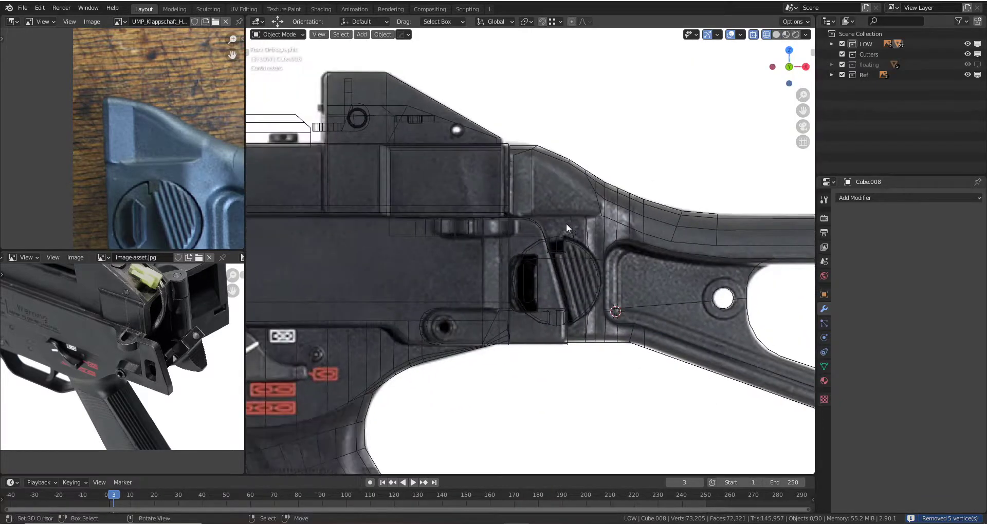
{"action": "scroll", "coordinate": [566, 223], "scroll_direction": "up", "scroll_amount": 2}
{"action": "scroll", "coordinate": [614, 193], "scroll_direction": "up", "scroll_amount": 1}
{"action": "scroll", "coordinate": [567, 243], "scroll_direction": "up", "scroll_amount": 2}
{"action": "scroll", "coordinate": [567, 243], "scroll_direction": "up", "scroll_amount": 2}
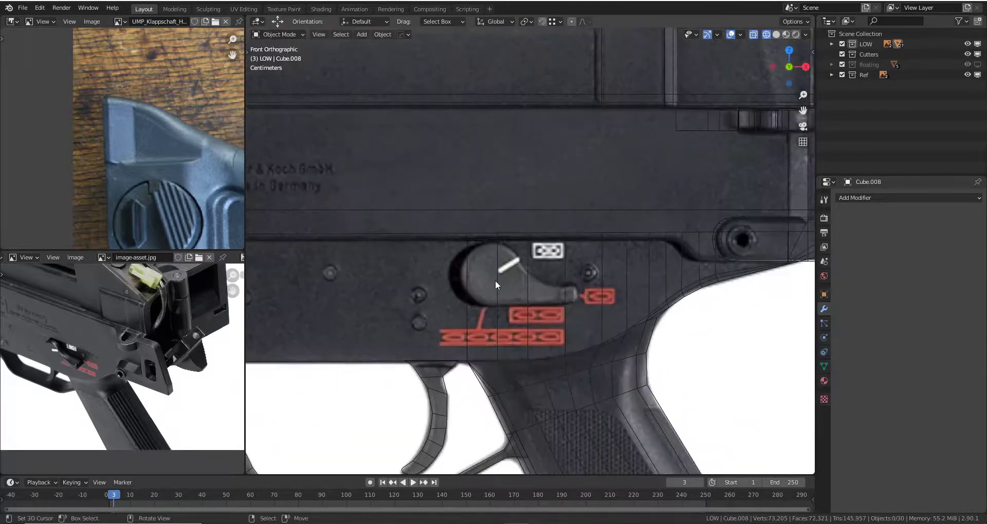
{"action": "scroll", "coordinate": [495, 280], "scroll_direction": "up", "scroll_amount": 1}
{"action": "scroll", "coordinate": [504, 251], "scroll_direction": "up", "scroll_amount": 1}
- Add a circle rotated 90° on X, scaled and placed over the selector dial
{"action": "key", "text": "shift+a"}
{"action": "mouse_move", "coordinate": [455, 253]}
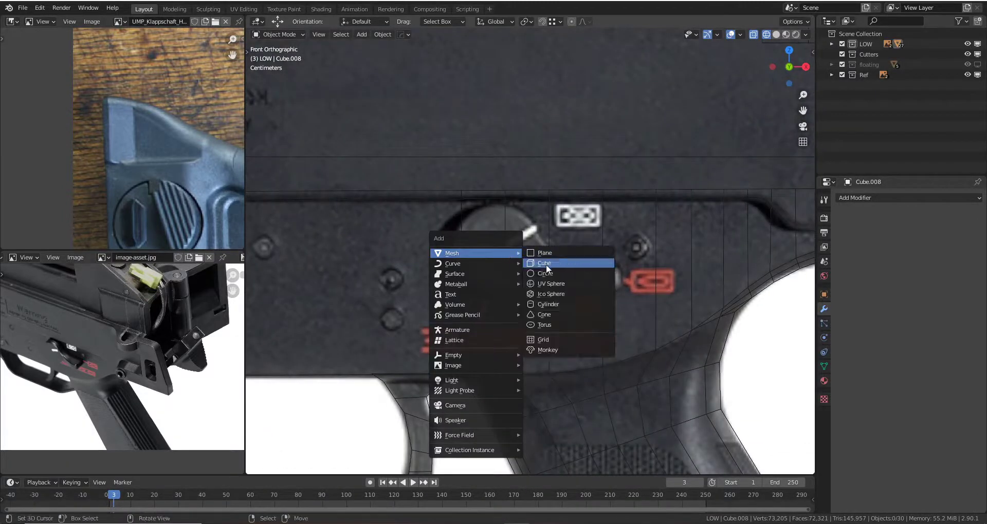
{"action": "left_click", "coordinate": [560, 273]}
{"action": "scroll", "coordinate": [578, 306], "scroll_direction": "down", "scroll_amount": 2}
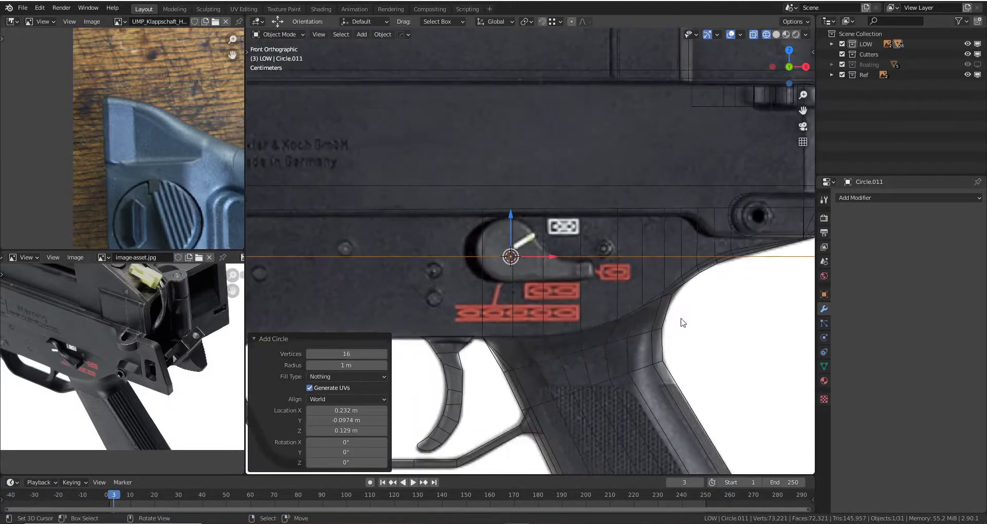
{"action": "key", "text": "s"}
{"action": "left_click", "coordinate": [556, 280]}
{"action": "type", "text": "rx90"}
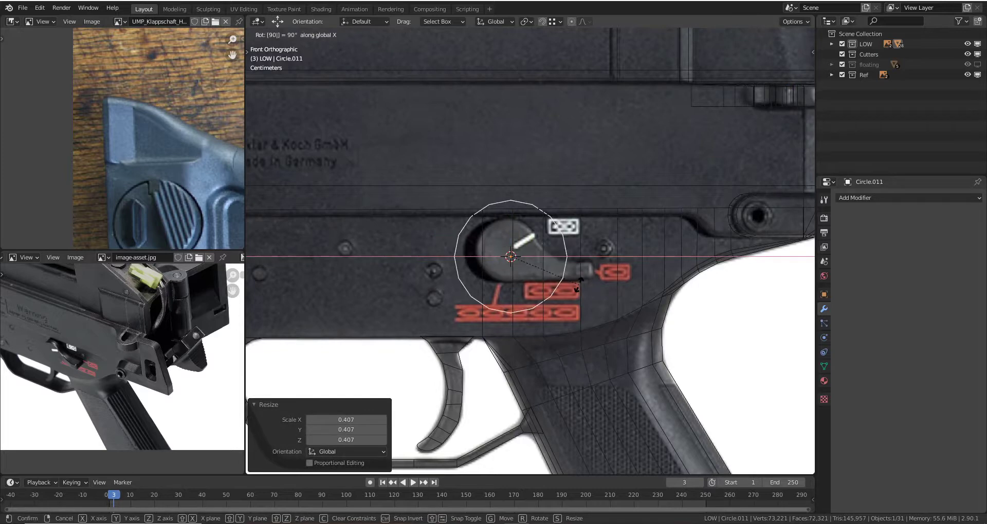
{"action": "key", "text": "Return"}
{"action": "scroll", "coordinate": [578, 285], "scroll_direction": "up", "scroll_amount": 3}
{"action": "key", "text": "s"}
{"action": "left_click", "coordinate": [604, 301]}
{"action": "key", "text": "g"}
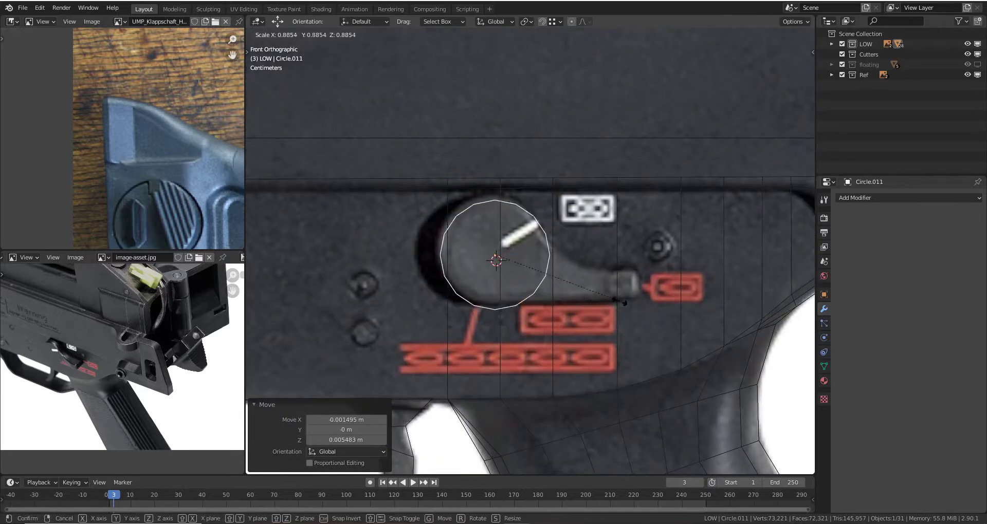
{"action": "left_click", "coordinate": [603, 302]}
{"action": "key", "text": "s"}
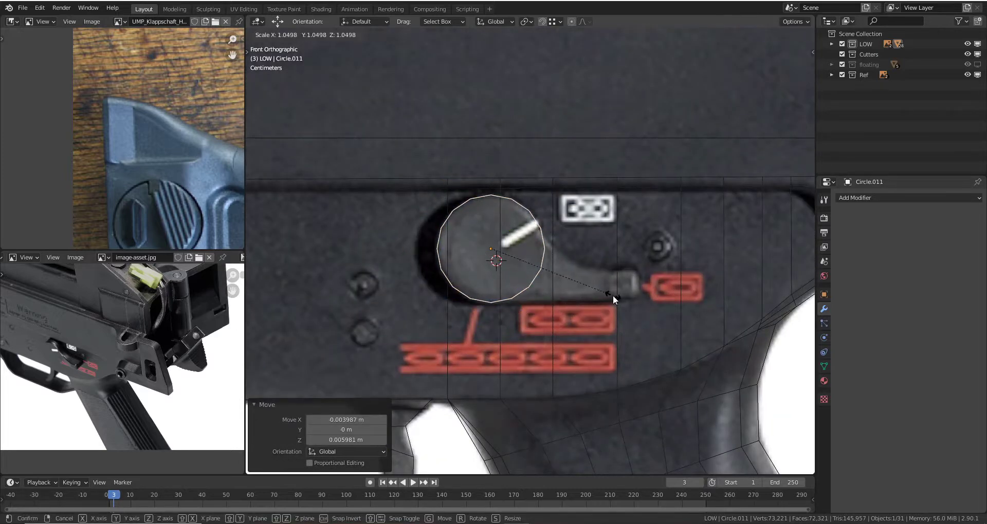
{"action": "left_click", "coordinate": [613, 297]}
- Extrude all the circle's vertices into a short tube
{"action": "key", "text": "Tab"}
{"action": "scroll", "coordinate": [613, 298], "scroll_direction": "up", "scroll_amount": 1}
{"action": "scroll", "coordinate": [558, 274], "scroll_direction": "down", "scroll_amount": 2}
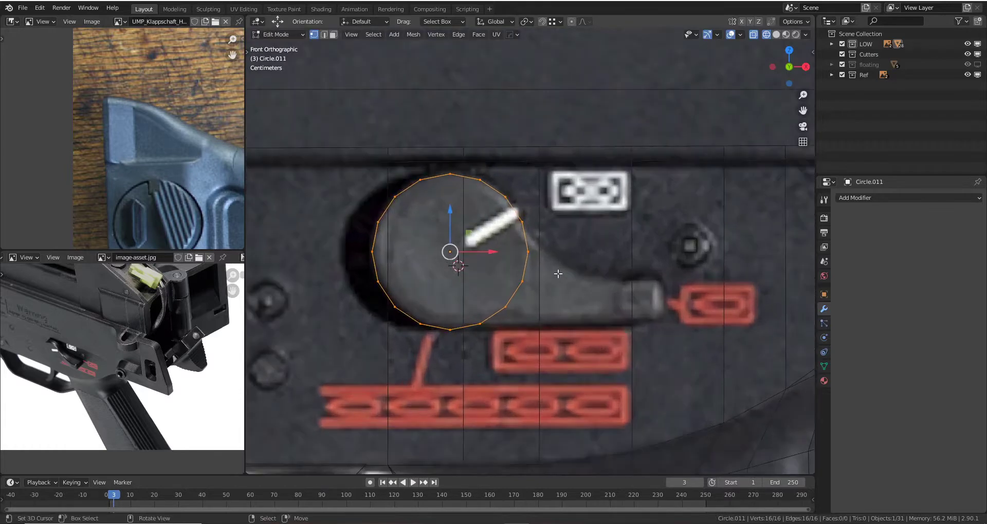
{"action": "key", "text": "Tab"}
{"action": "middle_click_drag", "start_coordinate": [634, 282], "coordinate": [523, 294]}
{"action": "key", "text": "Tab"}
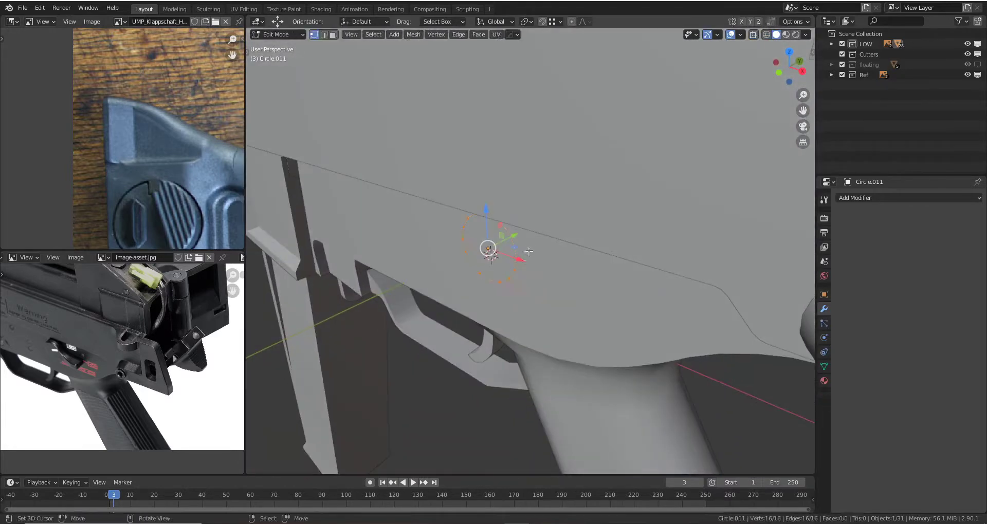
{"action": "key", "text": "a"}
{"action": "key", "text": "e"}
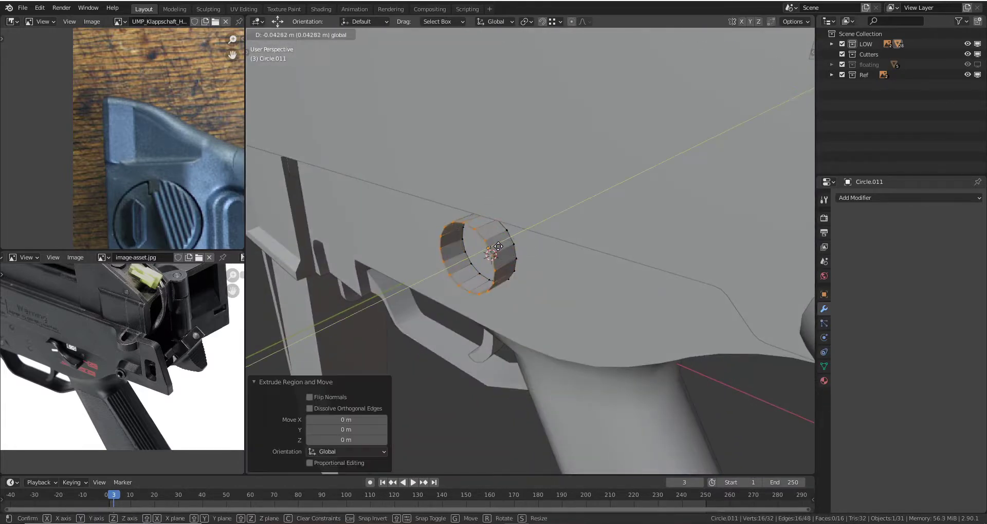
{"action": "left_click", "coordinate": [490, 251]}
- Fill the tube's open end with a face and return to front orthographic view
{"action": "middle_click_drag", "start_coordinate": [490, 252], "coordinate": [528, 265]}
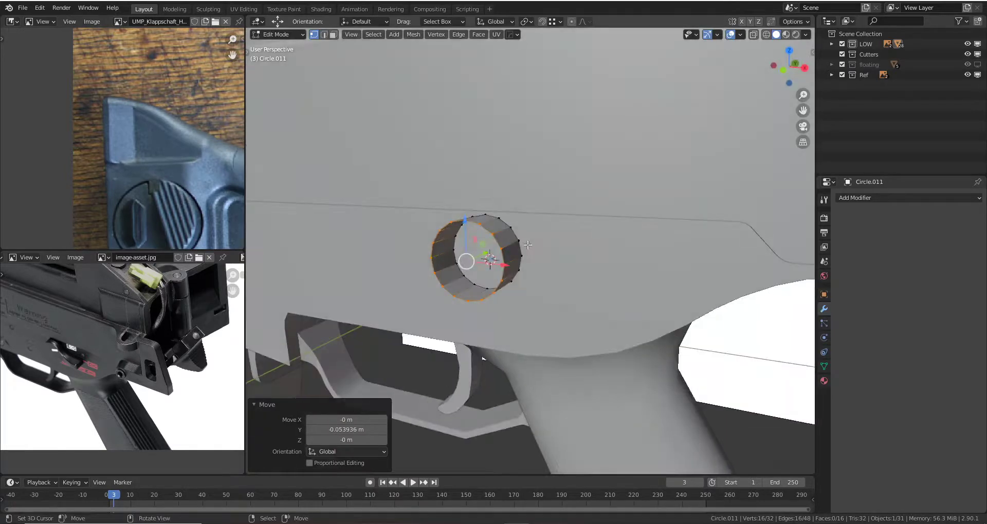
{"action": "key", "text": "grave"}
{"action": "left_click", "coordinate": [472, 252]}
{"action": "mouse_move", "coordinate": [472, 251]}
{"action": "middle_mouse_down"}
{"action": "mouse_move", "coordinate": [511, 234]}
{"action": "mouse_move", "coordinate": [494, 249]}
{"action": "middle_mouse_up"}
{"action": "key", "text": "f"}
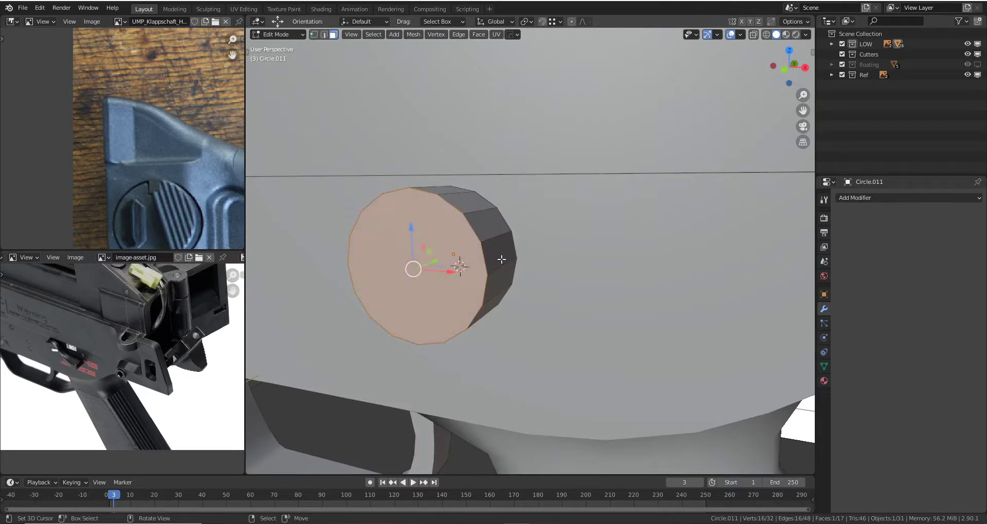
{"action": "key", "text": "grave"}
{"action": "left_click", "coordinate": [539, 249]}
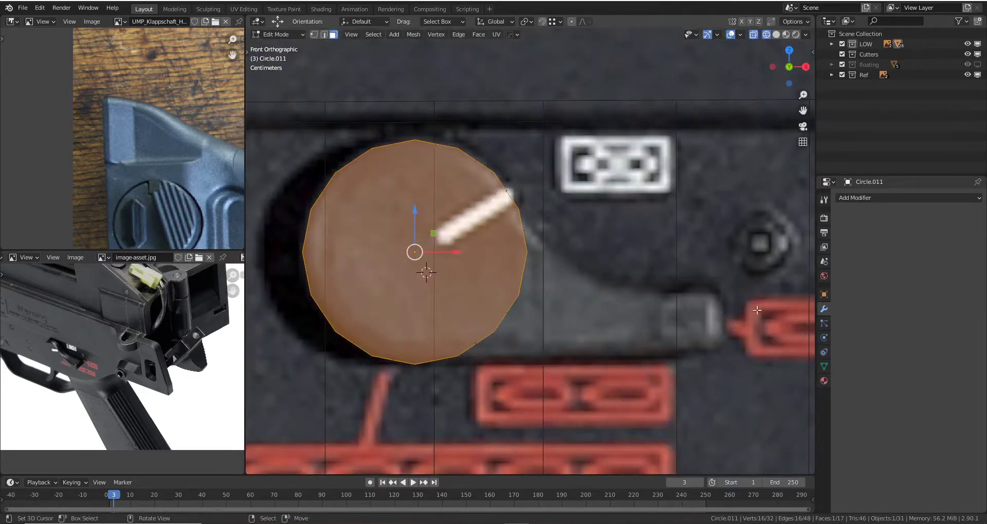
- Add an edge loop on the cylinder and extrude its side edges along X to the lever tip
{"action": "left_click", "coordinate": [525, 225]}
{"action": "left_click", "coordinate": [525, 225]}
{"action": "middle_click_drag", "start_coordinate": [523, 227], "coordinate": [508, 226]}
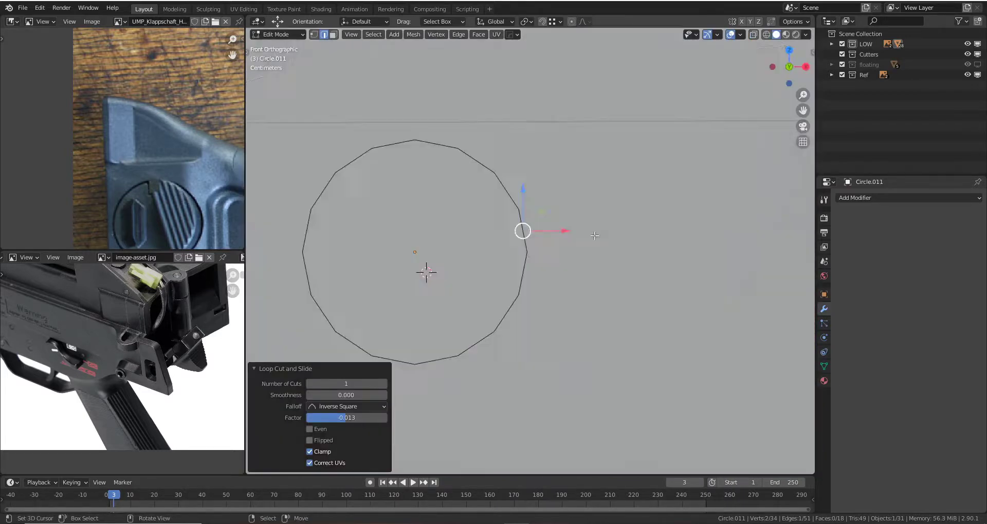
{"action": "key", "text": "3"}
{"action": "left_click", "coordinate": [484, 229]}
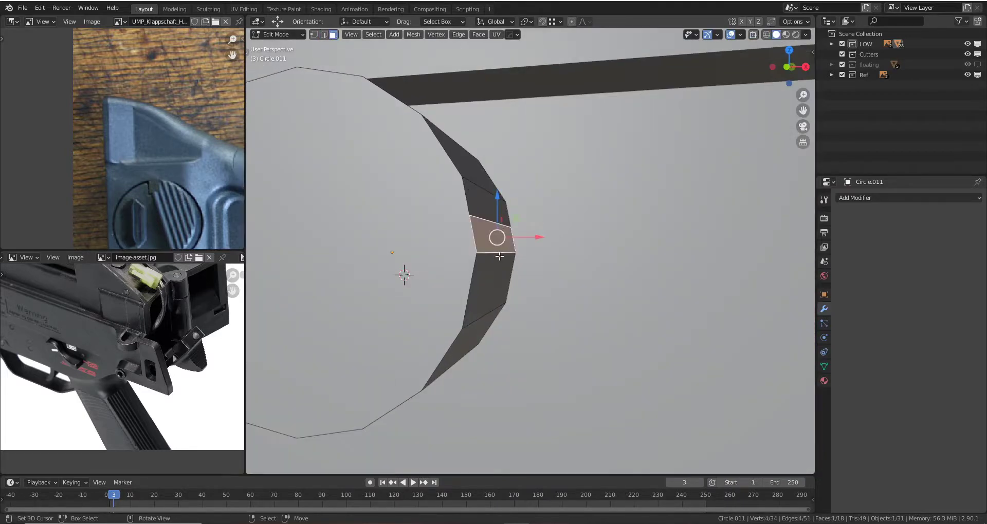
{"action": "key", "text": "KP_1"}
{"action": "key", "text": "z"}
{"action": "left_click", "coordinate": [409, 257]}
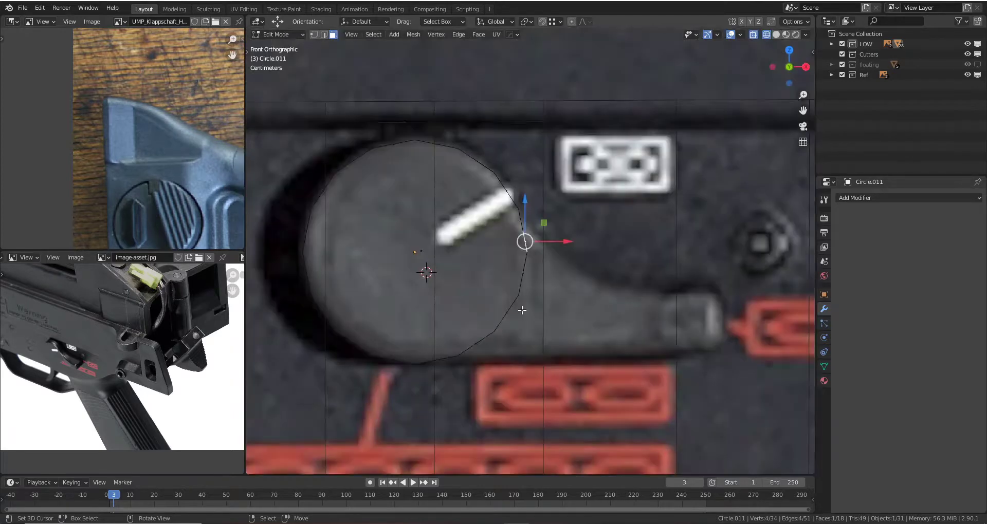
{"action": "left_click", "coordinate": [436, 362], "text": "ctrl"}
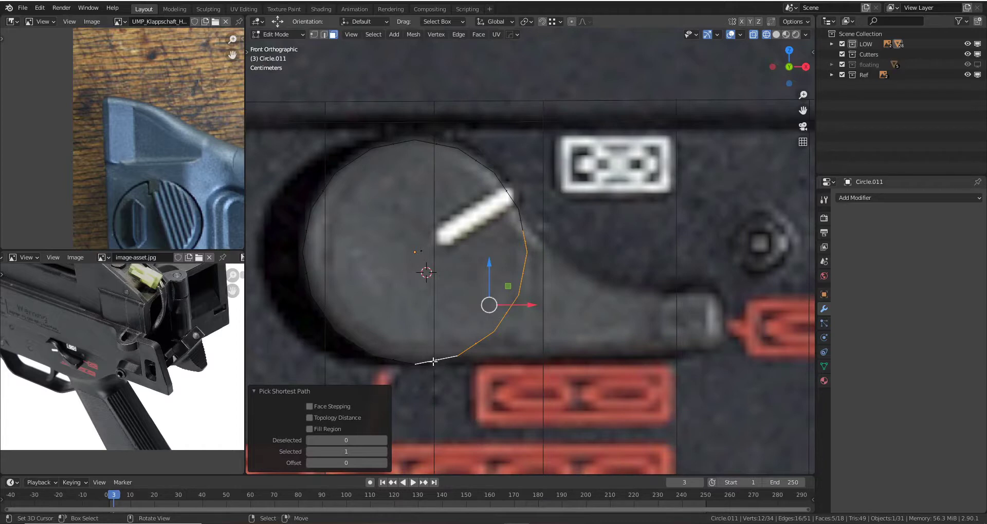
{"action": "key", "text": "e"}
{"action": "key", "text": "x"}
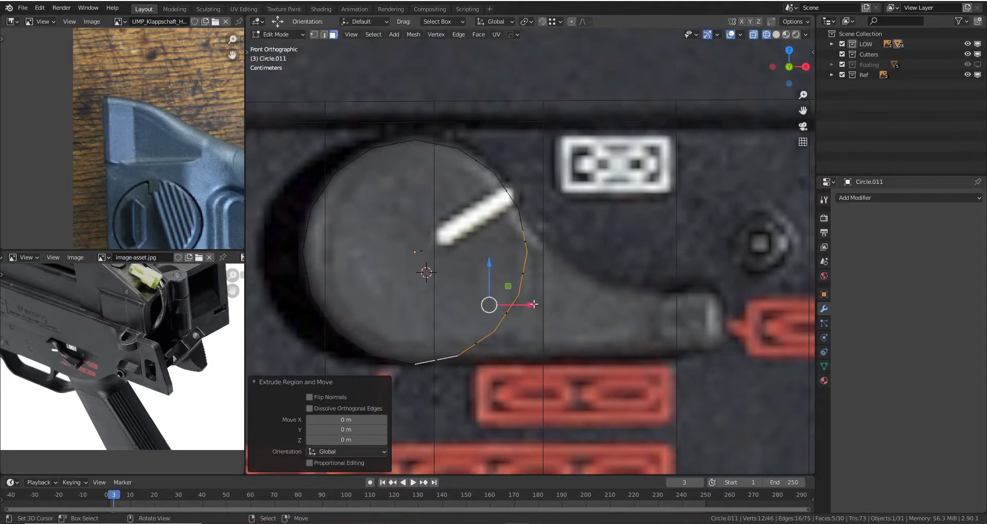
{"action": "left_click", "coordinate": [746, 302]}
- Flatten the lever end and move the selector piece over the reference, keeping its size
{"action": "middle_click_drag", "start_coordinate": [727, 304], "coordinate": [632, 294], "text": "shift"}
{"action": "key", "text": "s"}
{"action": "key", "text": "x"}
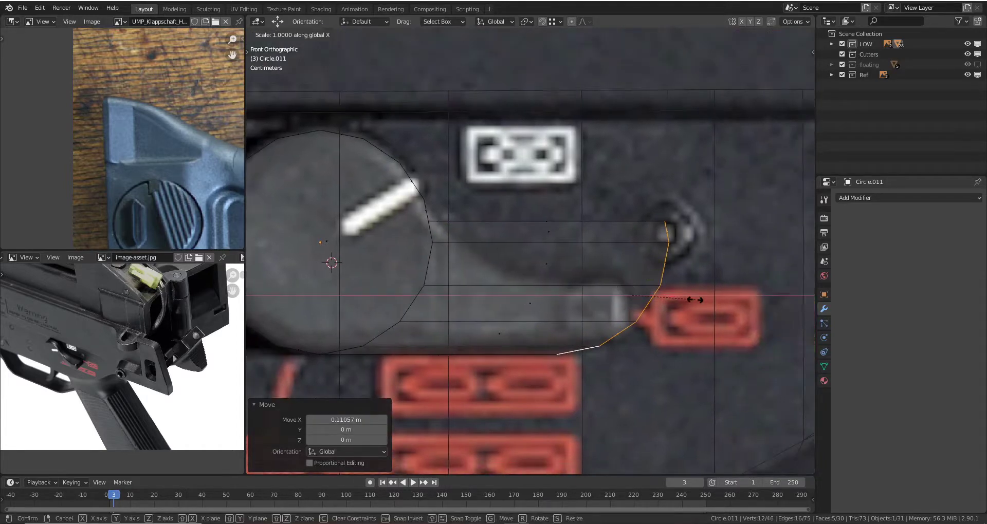
{"action": "scroll", "coordinate": [688, 298], "scroll_direction": "down", "scroll_amount": 2}
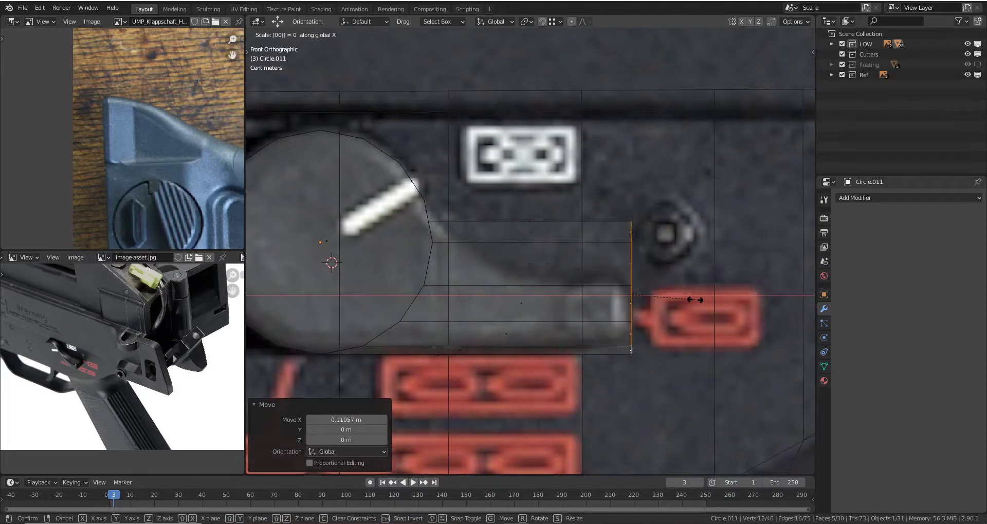
{"action": "key", "text": "Escape"}
{"action": "key", "text": "Tab"}
{"action": "scroll", "coordinate": [657, 320], "scroll_direction": "up", "scroll_amount": 3}
{"action": "key", "text": "g"}
{"action": "left_click", "coordinate": [659, 264]}
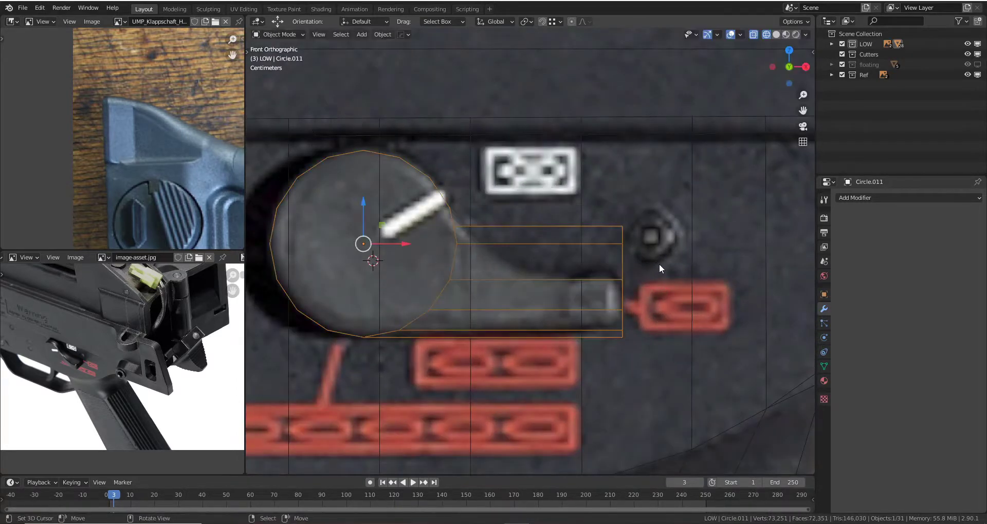
{"action": "scroll", "coordinate": [648, 298], "scroll_direction": "up", "scroll_amount": 1}
{"action": "key", "text": "s"}
{"action": "key", "text": "Escape"}
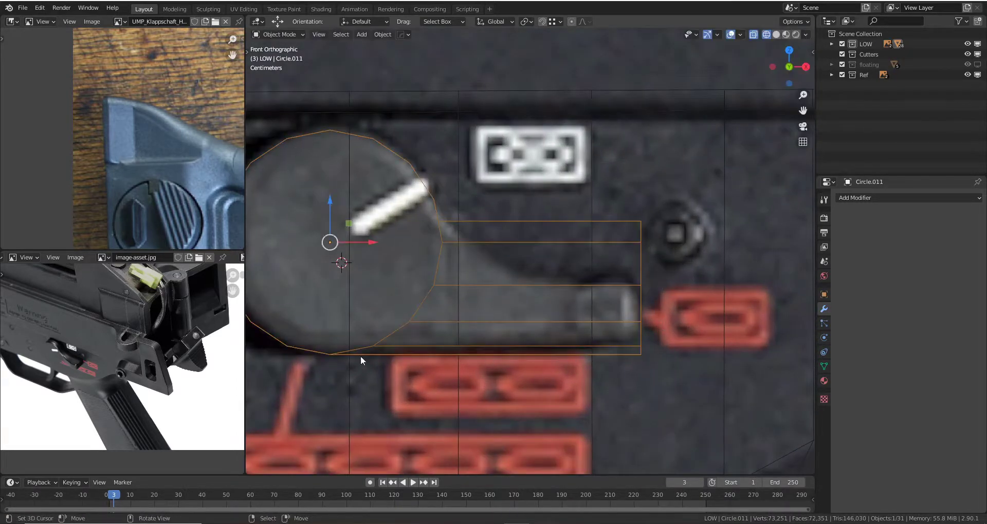
- Add a loop cut across the lever and straighten it into a vertical line
{"action": "key", "text": "Tab"}
{"action": "scroll", "coordinate": [524, 226], "scroll_direction": "up", "scroll_amount": 1}
{"action": "scroll", "coordinate": [525, 226], "scroll_direction": "down", "scroll_amount": 1}
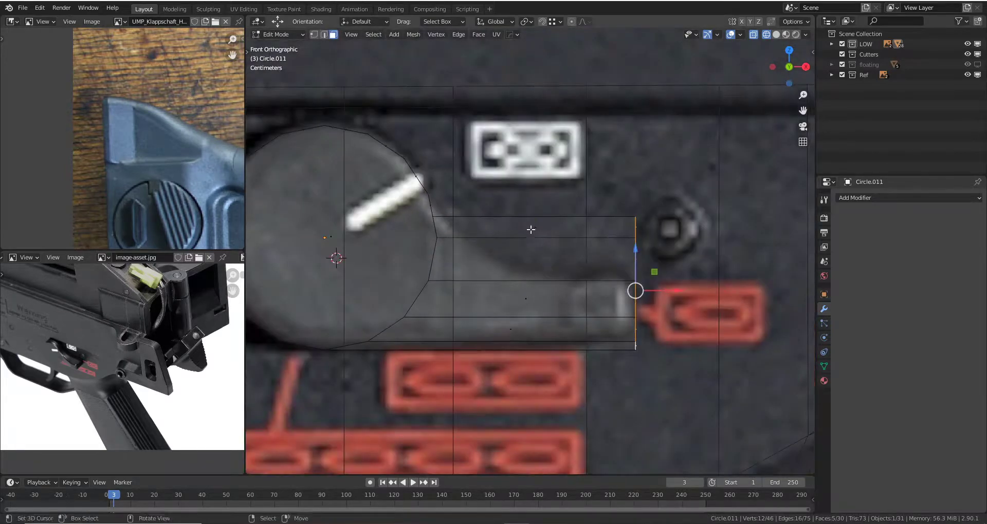
{"action": "key", "text": "ctrl+r"}
{"action": "left_click", "coordinate": [525, 225]}
{"action": "right_click", "coordinate": [540, 264]}
{"action": "key", "text": "s"}
{"action": "key", "text": "x"}
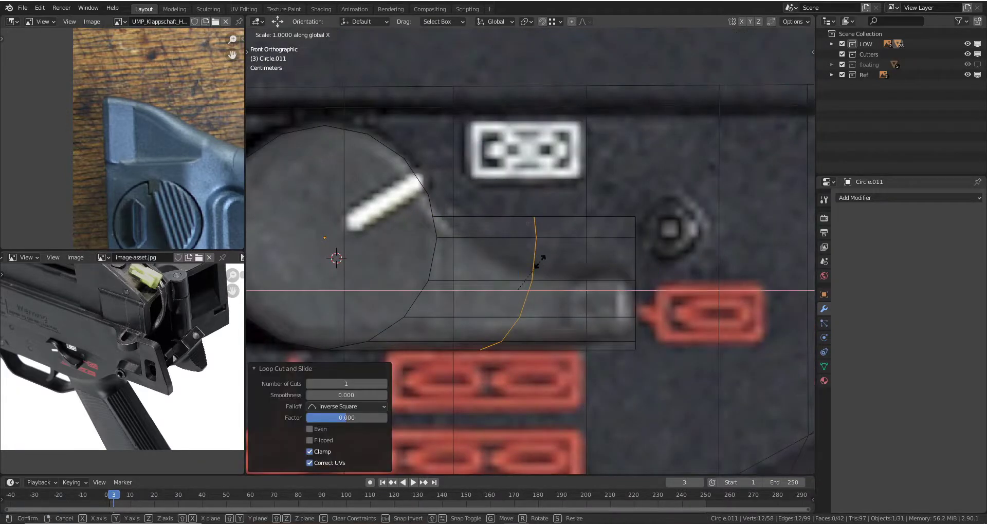
{"action": "key", "text": "Return"}
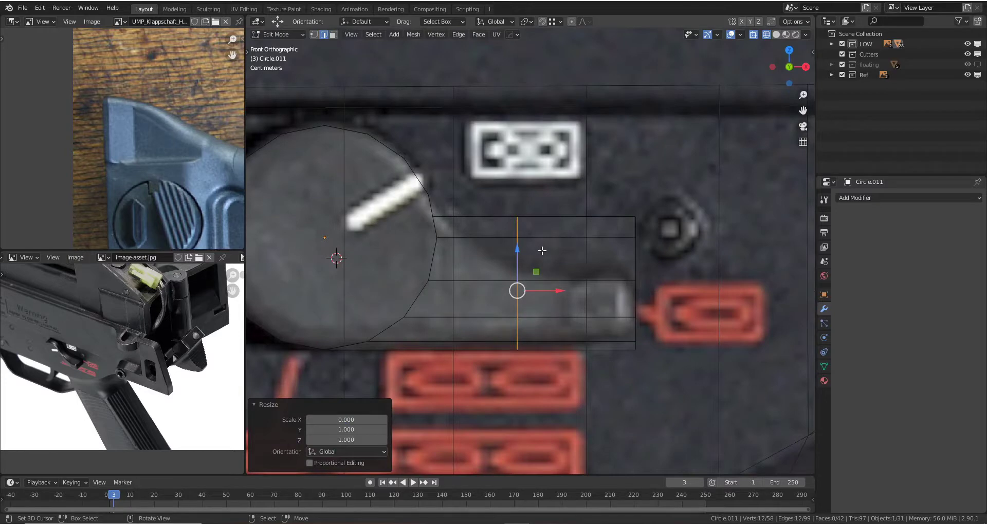
- Snap the 3D cursor to the selected vertex and use it as the pivot point
{"action": "key", "text": "alt+a"}
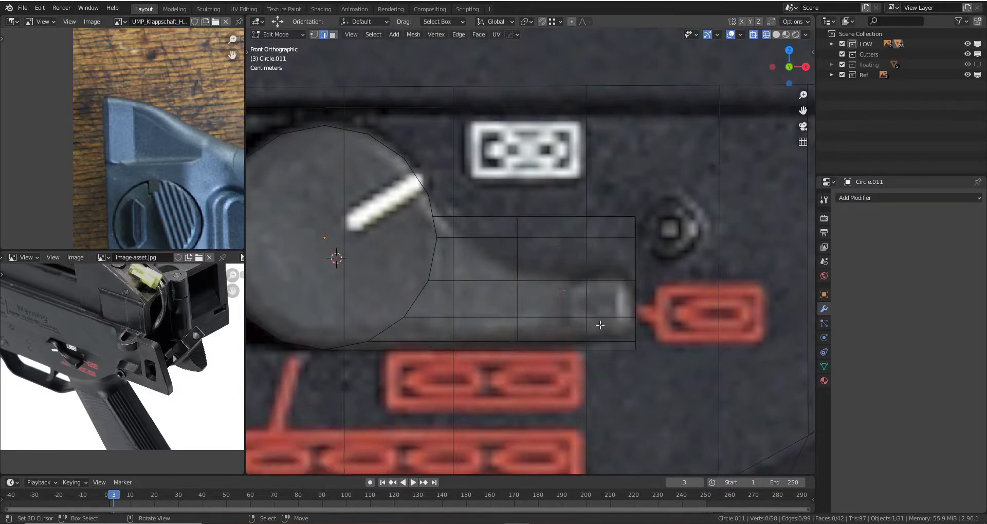
{"action": "key", "text": "z"}
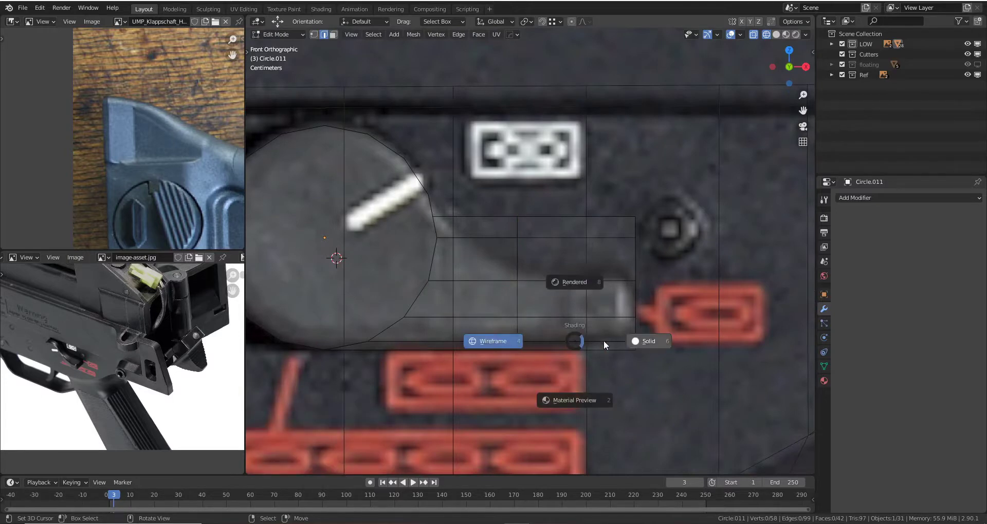
{"action": "left_click", "coordinate": [642, 342]}
{"action": "middle_click_drag", "start_coordinate": [604, 340], "coordinate": [521, 331]}
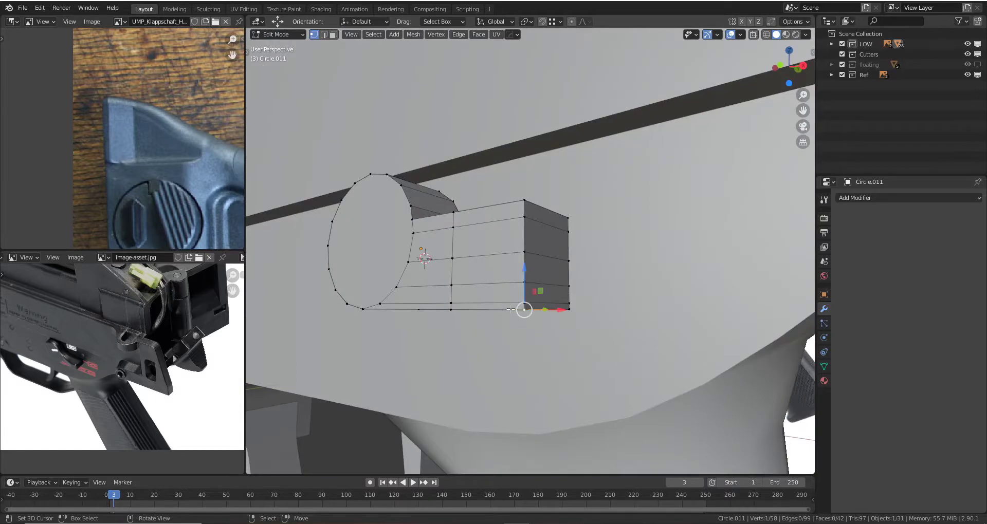
{"action": "key", "text": "shift+s"}
{"action": "left_click", "coordinate": [523, 367]}
{"action": "left_click", "coordinate": [522, 21]}
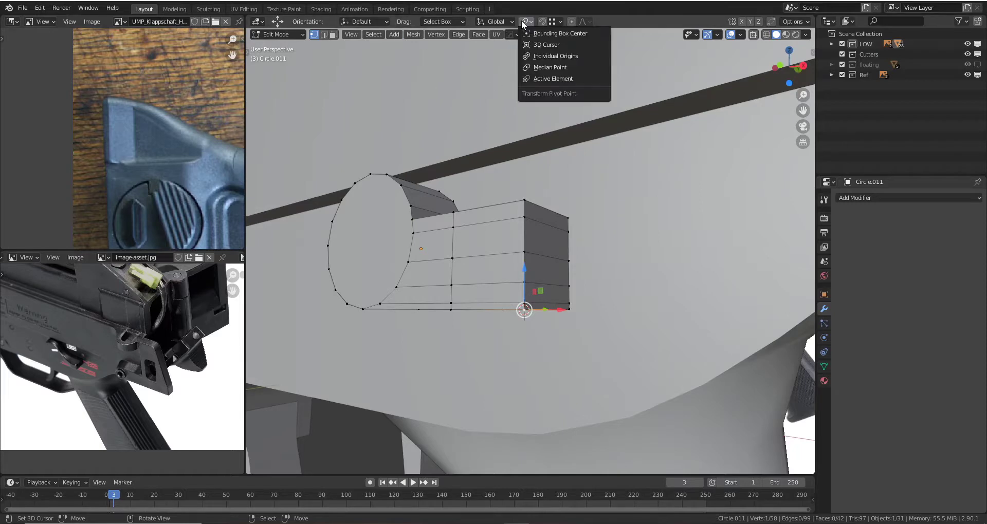
{"action": "left_click", "coordinate": [544, 46]}
- Select the vertical face loop at the arm's end and view it front-on in wireframe
{"action": "key", "text": "3"}
{"action": "middle_click_drag", "start_coordinate": [514, 232], "coordinate": [541, 253]}
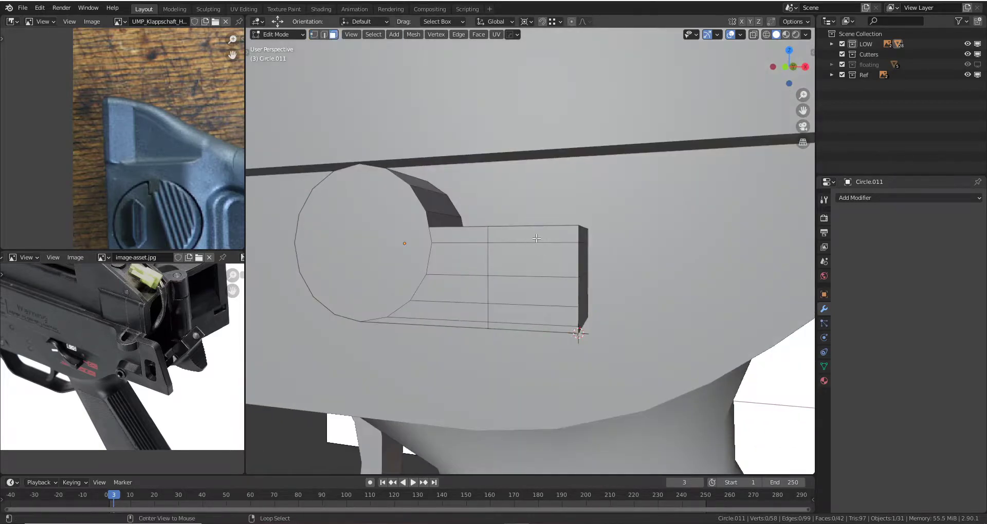
{"action": "left_click", "coordinate": [536, 238], "text": "alt"}
{"action": "key", "text": "KP_1"}
{"action": "key", "text": "z"}
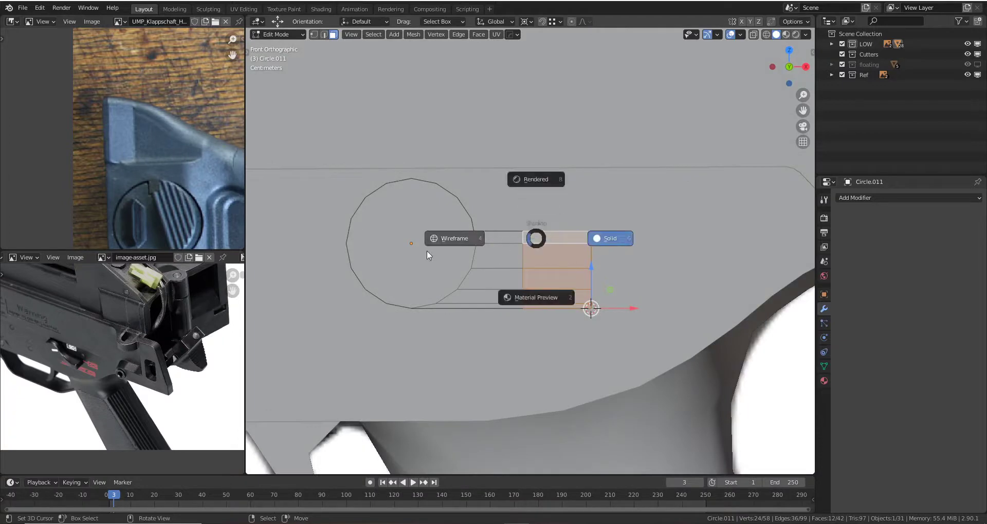
{"action": "left_click", "coordinate": [427, 251]}
{"action": "scroll", "coordinate": [426, 250], "scroll_direction": "up", "scroll_amount": 1}
- Squash the arm's end faces along Z to about 0.57, then select the arm-disc edge loop
{"action": "key", "text": "s"}
{"action": "key", "text": "z"}
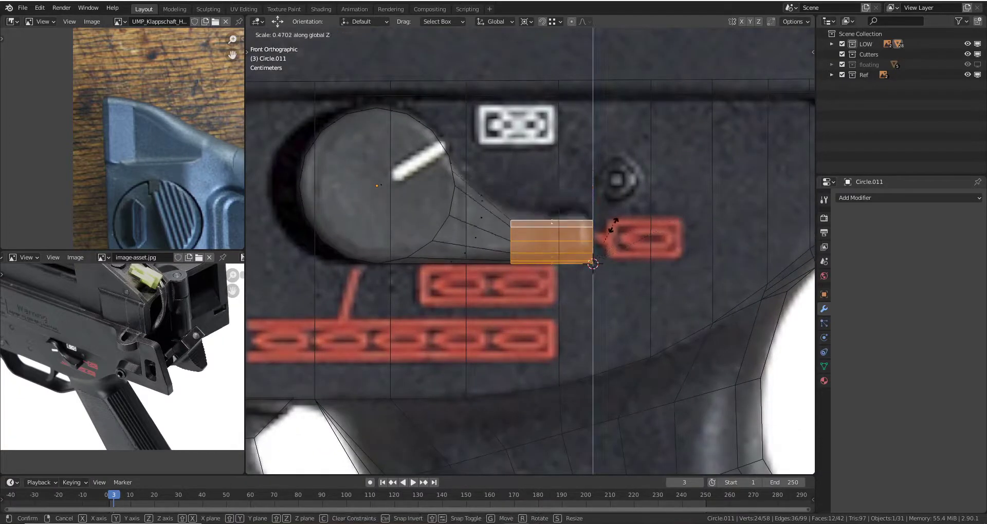
{"action": "right_click", "coordinate": [615, 225]}
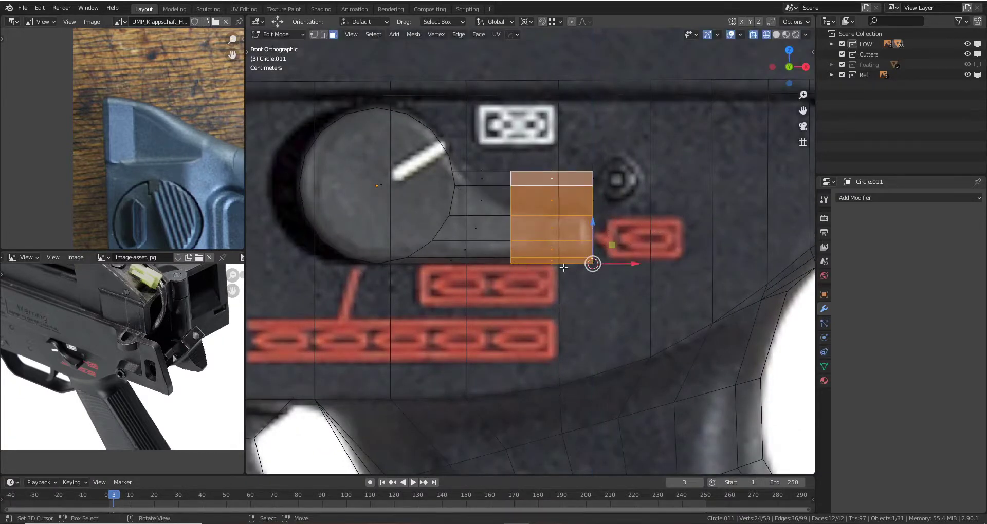
{"action": "scroll", "coordinate": [479, 269], "scroll_direction": "up", "scroll_amount": 2}
{"action": "key", "text": "s"}
{"action": "key", "text": "z"}
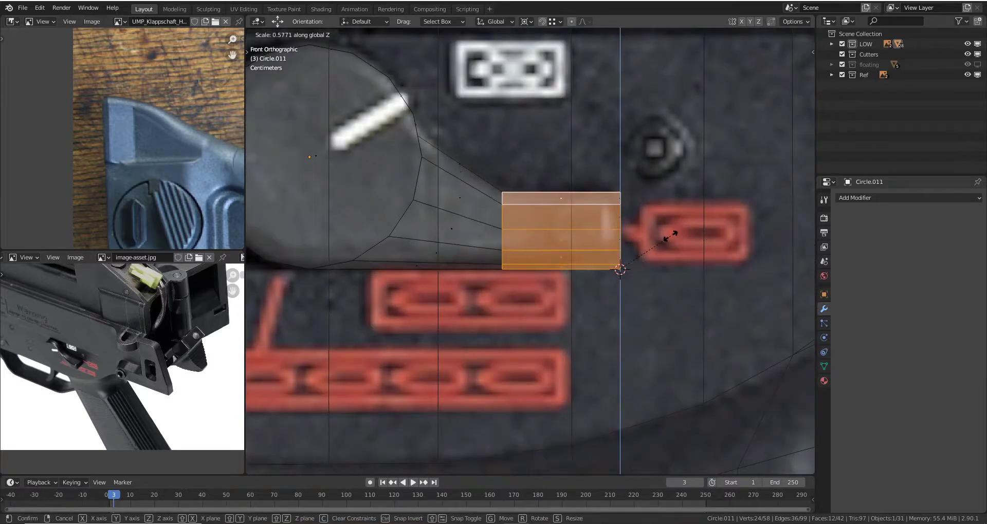
{"action": "left_click", "coordinate": [670, 236]}
{"action": "key", "text": "2"}
{"action": "left_click", "coordinate": [513, 211], "text": "alt"}
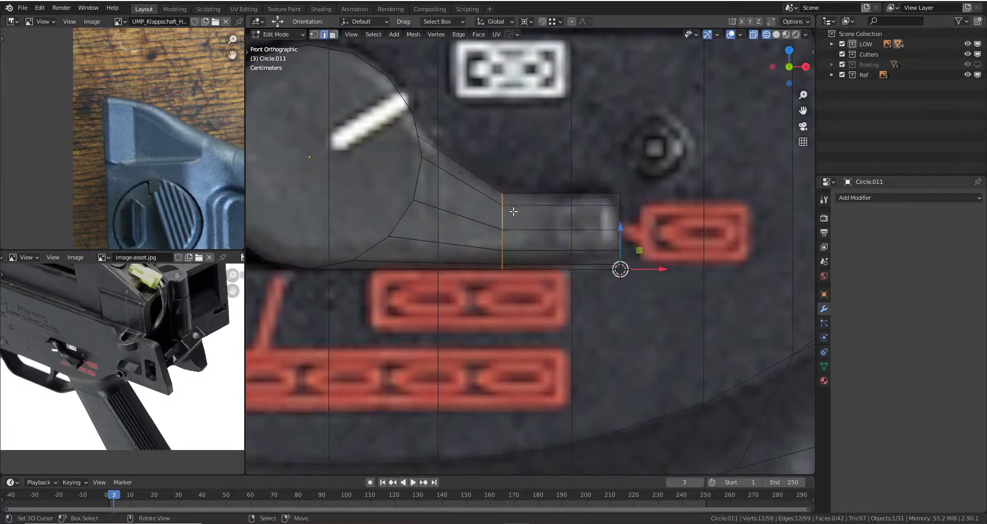
- Bevel the arm-disc edge loop with 3 segments, about 0.543 m wide, and view in wireframe
{"action": "key", "text": "ctrl+b"}
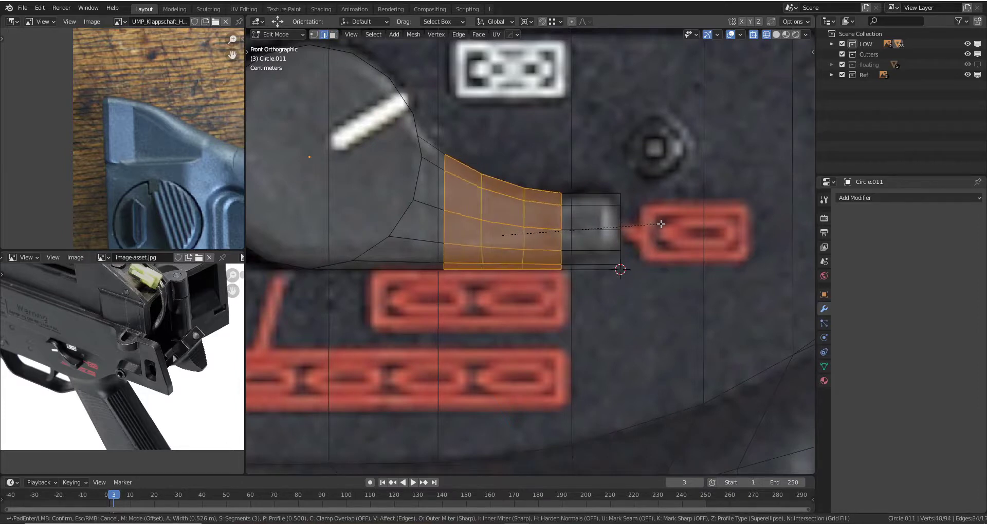
{"action": "left_click", "coordinate": [661, 225]}
{"action": "key", "text": "Tab"}
{"action": "key", "text": "alt+z"}
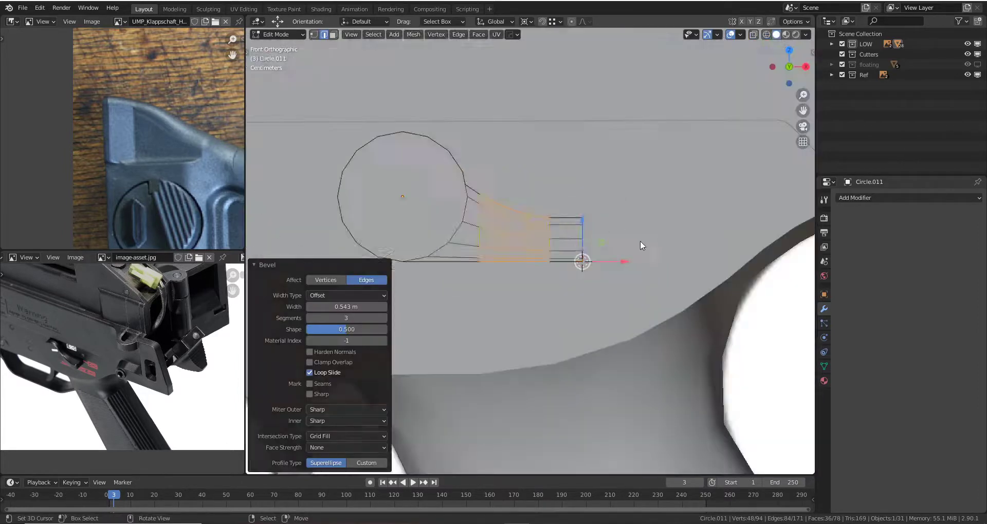
{"action": "key", "text": "z"}
{"action": "left_click", "coordinate": [482, 216]}
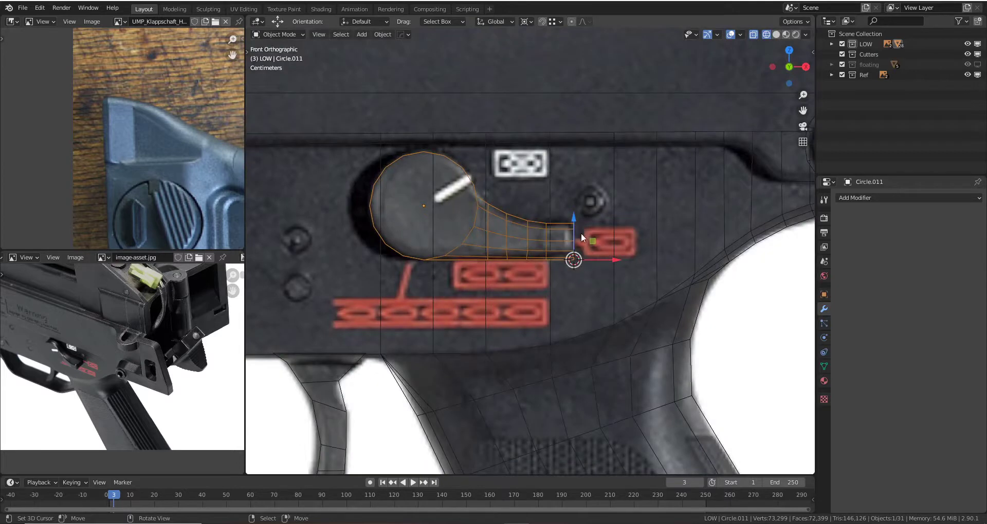
- Move the selector part into place over the reference and select an arm edge
{"action": "key", "text": "g"}
{"action": "left_click", "coordinate": [550, 166]}
{"action": "key", "text": "shift+z"}
{"action": "key", "text": "Tab"}
{"action": "mouse_move", "coordinate": [537, 194]}
{"action": "middle_mouse_down"}
{"action": "mouse_move", "coordinate": [538, 218]}
{"action": "mouse_move", "coordinate": [486, 223]}
{"action": "mouse_move", "coordinate": [506, 212]}
{"action": "middle_mouse_up"}
{"action": "scroll", "coordinate": [491, 219], "scroll_direction": "up", "scroll_amount": 4}
{"action": "left_click", "coordinate": [499, 211]}
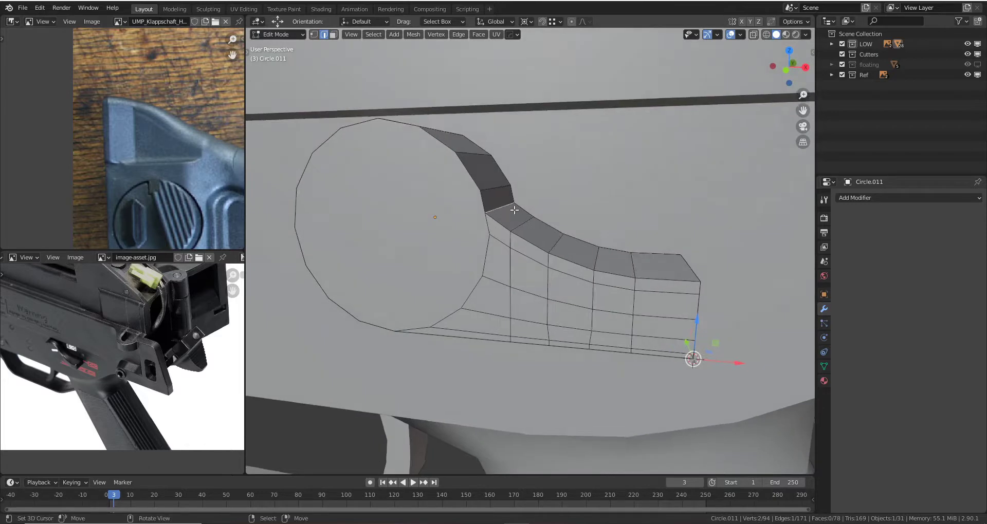
- Zoom in on the reference and orbit to a side view of the selector mesh
{"action": "key", "text": "Tab"}
{"action": "scroll", "coordinate": [569, 284], "scroll_direction": "down", "scroll_amount": 3}
{"action": "mouse_move", "coordinate": [568, 283]}
{"action": "middle_mouse_down"}
{"action": "mouse_move", "coordinate": [500, 274]}
{"action": "mouse_move", "coordinate": [483, 291]}
{"action": "middle_mouse_up"}
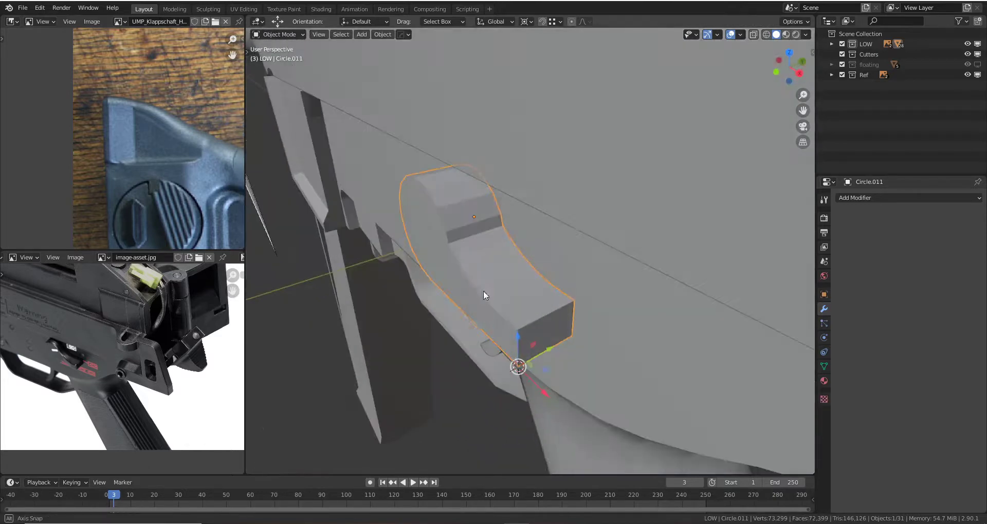
{"action": "scroll", "coordinate": [45, 412], "scroll_direction": "up", "scroll_amount": 2}
{"action": "scroll", "coordinate": [106, 360], "scroll_direction": "up", "scroll_amount": 2}
{"action": "scroll", "coordinate": [159, 335], "scroll_direction": "up", "scroll_amount": 2}
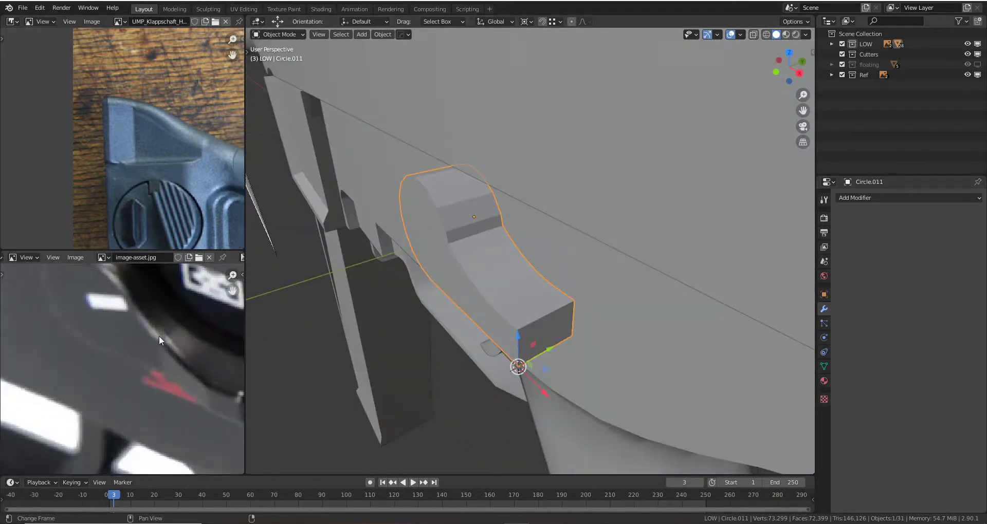
{"action": "scroll", "coordinate": [148, 344], "scroll_direction": "up", "scroll_amount": 1}
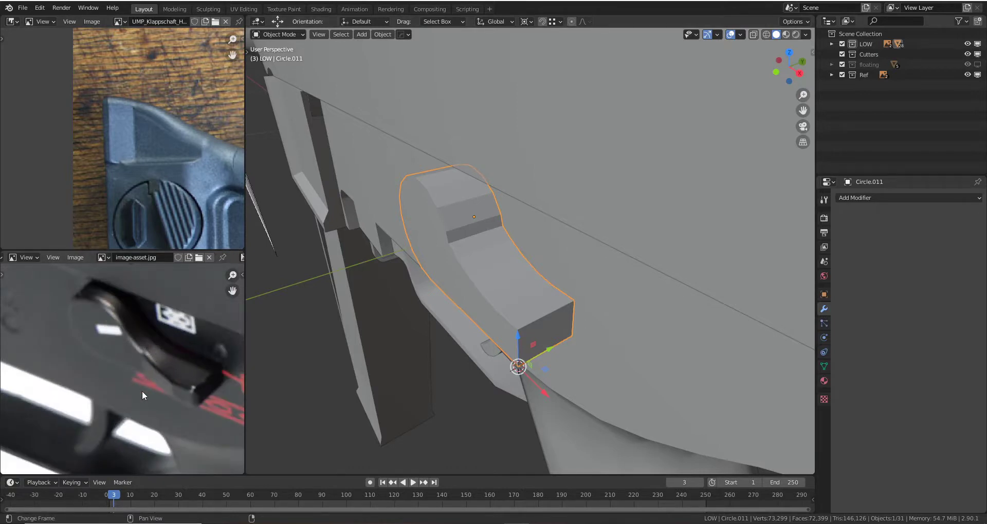
{"action": "key", "text": "Tab"}
{"action": "scroll", "coordinate": [474, 307], "scroll_direction": "up", "scroll_amount": 2}
{"action": "mouse_move", "coordinate": [474, 307]}
{"action": "middle_mouse_down"}
{"action": "mouse_move", "coordinate": [497, 240]}
{"action": "mouse_move", "coordinate": [656, 285]}
{"action": "mouse_move", "coordinate": [462, 360]}
{"action": "middle_mouse_up"}
- Push the lever tip faces and a strip of arm faces outward along Y
{"action": "left_click", "coordinate": [632, 312], "text": "ctrl"}
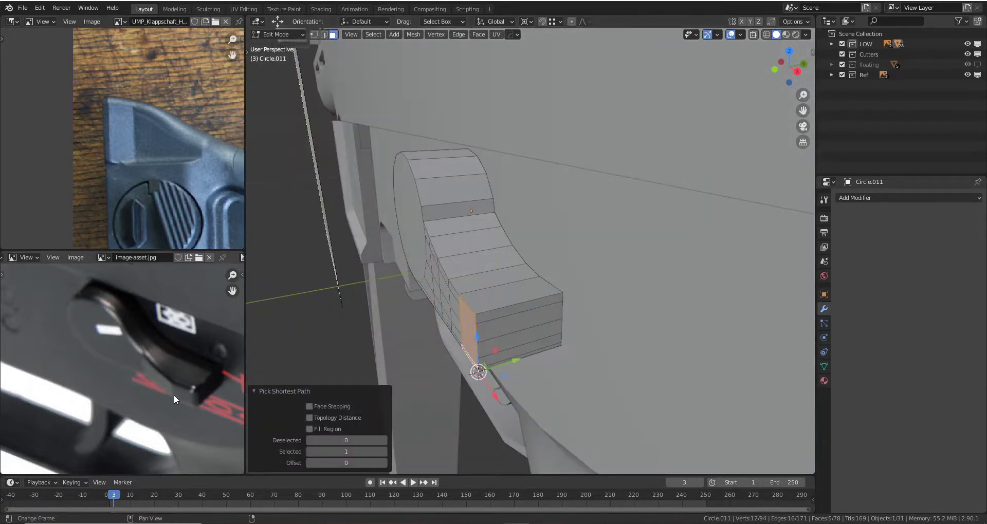
{"action": "left_click_drag", "start_coordinate": [521, 365], "coordinate": [509, 364]}
{"action": "middle_click_drag", "start_coordinate": [509, 364], "coordinate": [463, 334]}
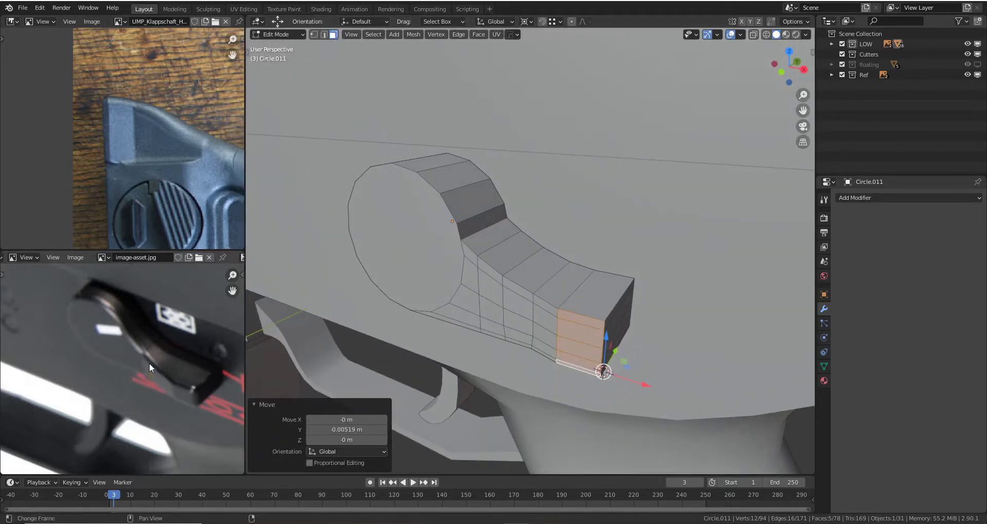
{"action": "middle_click_drag", "start_coordinate": [514, 334], "coordinate": [545, 324]}
{"action": "left_click", "coordinate": [549, 321]}
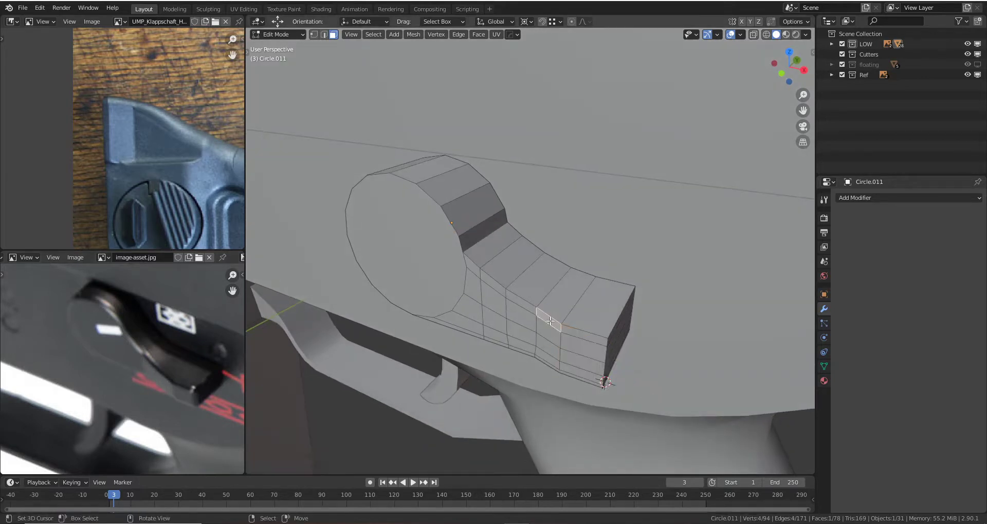
{"action": "left_click", "coordinate": [544, 362], "text": "ctrl"}
{"action": "middle_click_drag", "start_coordinate": [544, 362], "coordinate": [586, 366]}
{"action": "key", "text": "g"}
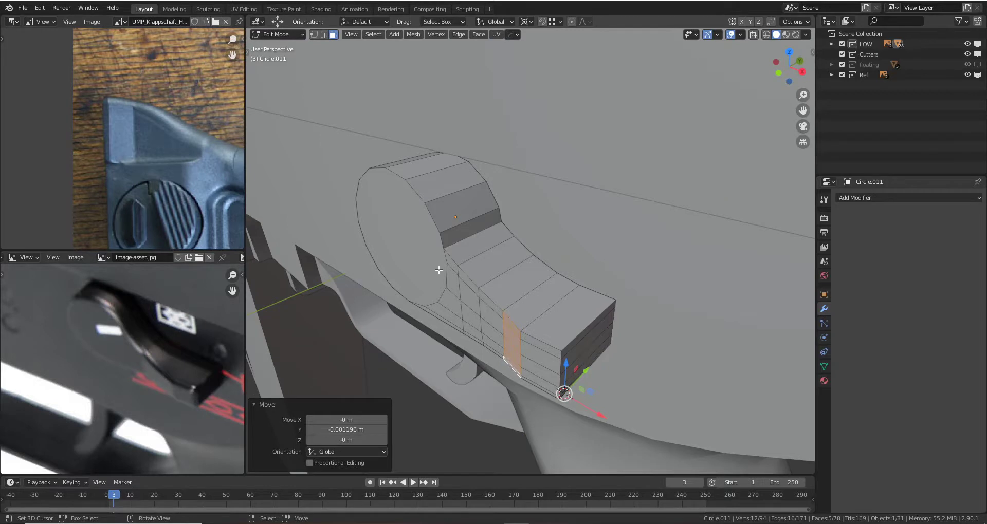
{"action": "middle_click_drag", "start_coordinate": [438, 269], "coordinate": [568, 286]}
- Select the remaining arm faces together with the disc's cap face
{"action": "left_click", "coordinate": [573, 286]}
{"action": "left_click", "coordinate": [569, 339], "text": "ctrl"}
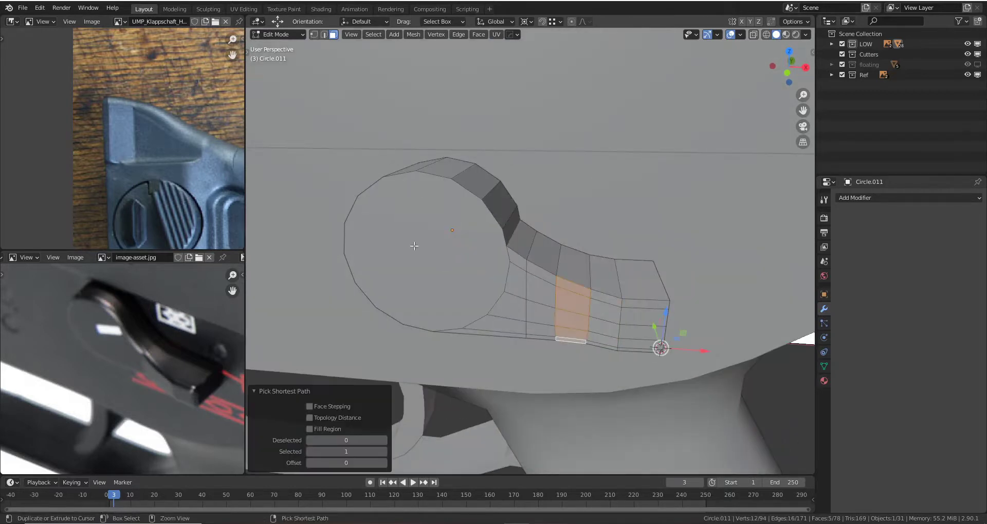
{"action": "left_click", "coordinate": [423, 226], "text": "ctrl"}
{"action": "left_click", "coordinate": [543, 269], "text": "ctrl"}
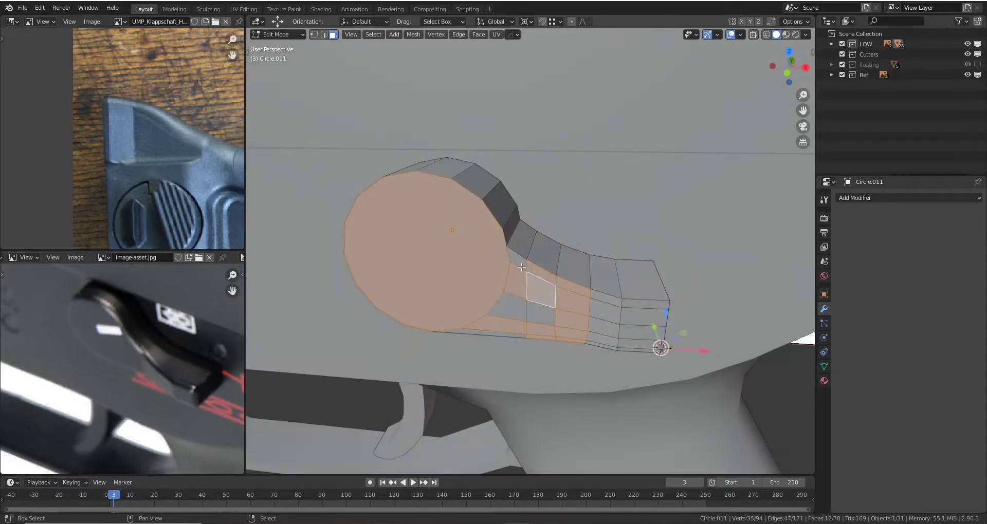
{"action": "left_click", "coordinate": [480, 333], "text": "ctrl"}
{"action": "mouse_move", "coordinate": [481, 333]}
{"action": "middle_mouse_down"}
{"action": "mouse_move", "coordinate": [528, 373]}
{"action": "mouse_move", "coordinate": [512, 289]}
{"action": "mouse_move", "coordinate": [552, 344]}
{"action": "mouse_move", "coordinate": [510, 279]}
{"action": "middle_mouse_up"}
- Offset the disc and arm faces, then flatten Circle.011 along Y to 0.584
{"action": "key", "text": "g"}
{"action": "left_click", "coordinate": [533, 374]}
{"action": "key", "text": "Tab"}
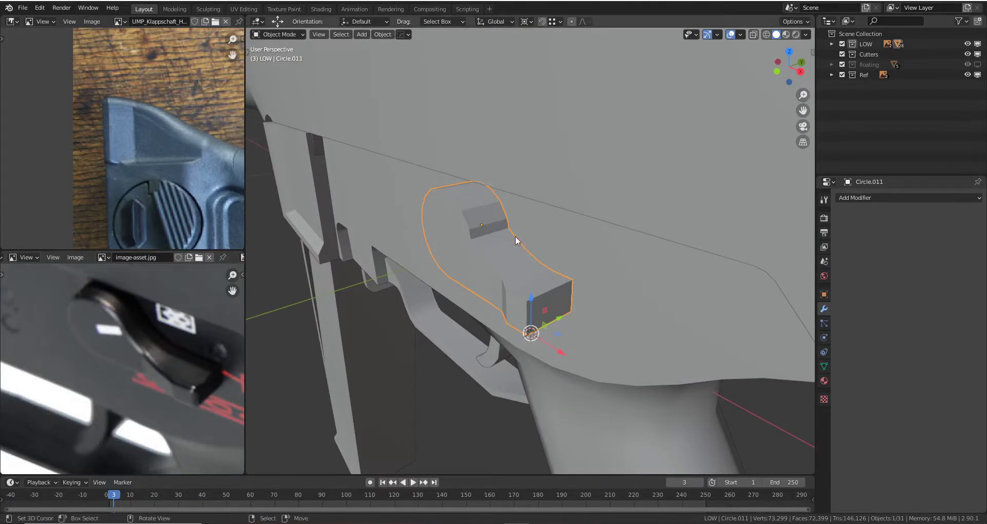
{"action": "middle_click_drag", "start_coordinate": [515, 240], "coordinate": [605, 275]}
{"action": "key", "text": "s"}
{"action": "key", "text": "y"}
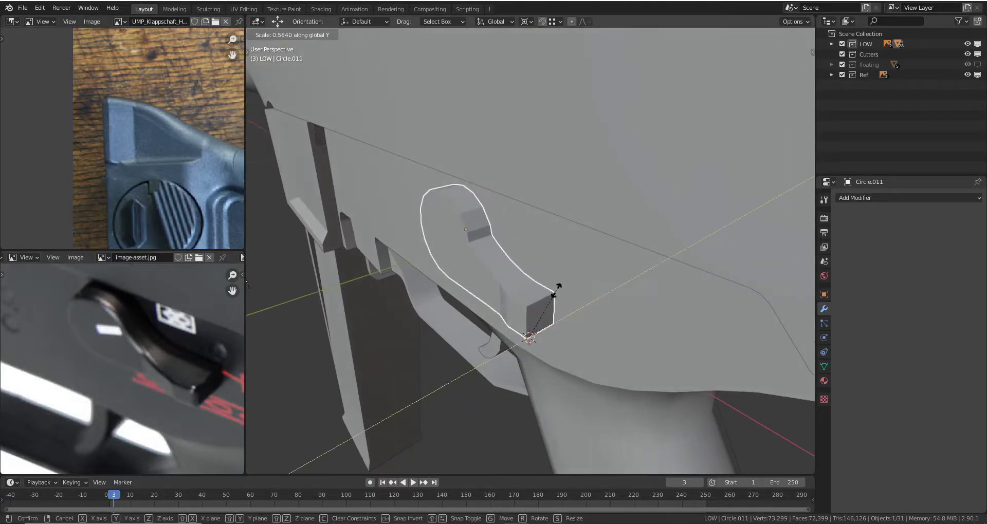
{"action": "left_click", "coordinate": [551, 291]}
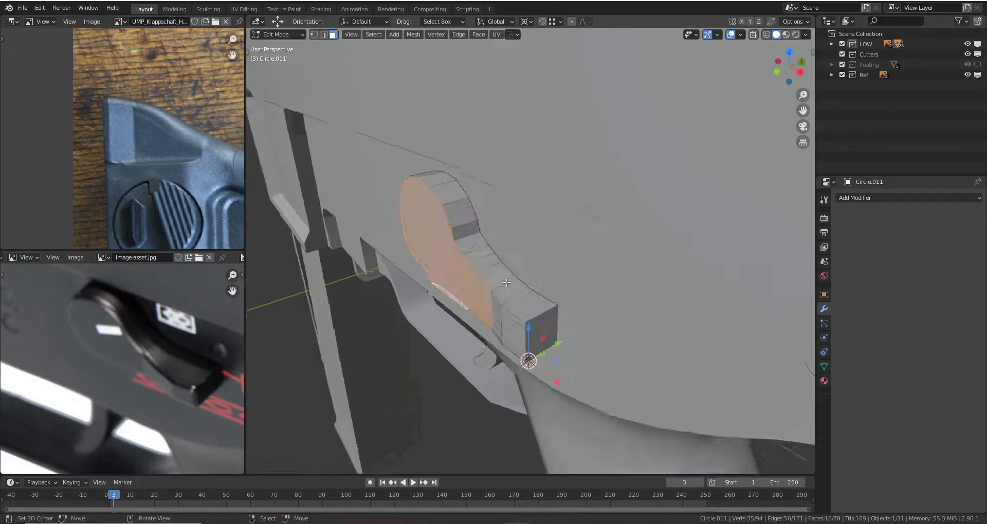
- Apply Shade Smooth and HardOps Sharpen with 30° sharpness and 60° auto smooth
{"action": "middle_click_drag", "start_coordinate": [551, 291], "coordinate": [547, 272]}
{"action": "right_click", "coordinate": [535, 252]}
{"action": "left_click", "coordinate": [535, 250]}
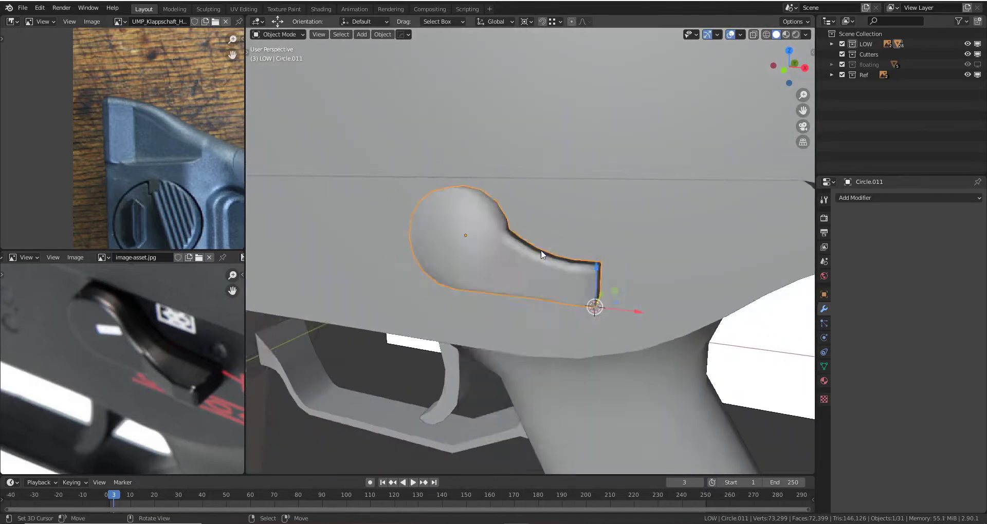
{"action": "key", "text": "q"}
{"action": "left_click", "coordinate": [575, 249]}
{"action": "scroll", "coordinate": [514, 245], "scroll_direction": "up", "scroll_amount": 2}
- Merge the selector's vertices by distance, removing 2 duplicates
{"action": "key", "text": "Tab"}
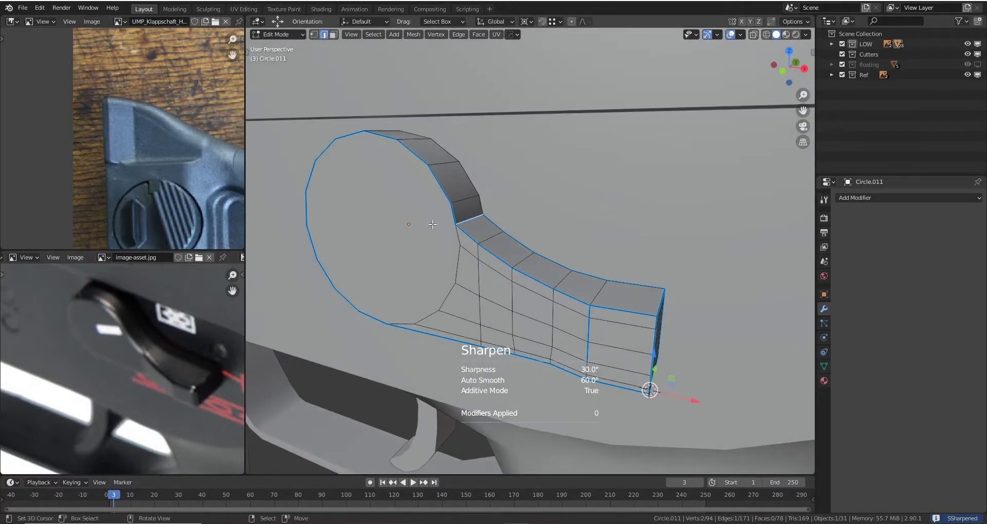
{"action": "key", "text": "l"}
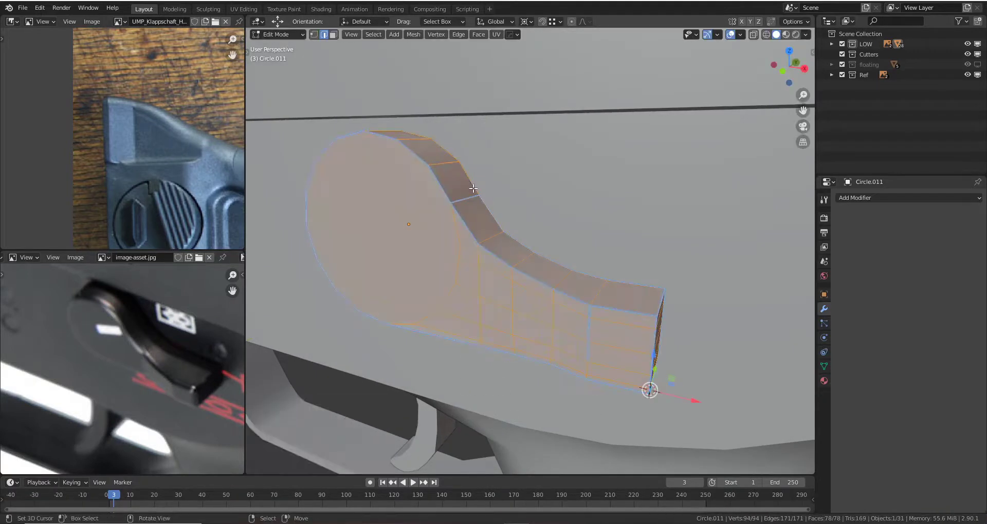
{"action": "key", "text": "m"}
{"action": "left_click", "coordinate": [470, 191]}
{"action": "mouse_move", "coordinate": [471, 190]}
{"action": "middle_mouse_down"}
{"action": "mouse_move", "coordinate": [510, 159]}
{"action": "mouse_move", "coordinate": [471, 263]}
{"action": "mouse_move", "coordinate": [497, 242]}
{"action": "middle_mouse_up"}
{"action": "key", "text": "Tab"}
- Add a HardOps Bevel of 3 segments, about 0.01 m, and remove the Subdivision modifier
{"action": "scroll", "coordinate": [480, 263], "scroll_direction": "down", "scroll_amount": 3}
{"action": "scroll", "coordinate": [508, 260], "scroll_direction": "up", "scroll_amount": 5}
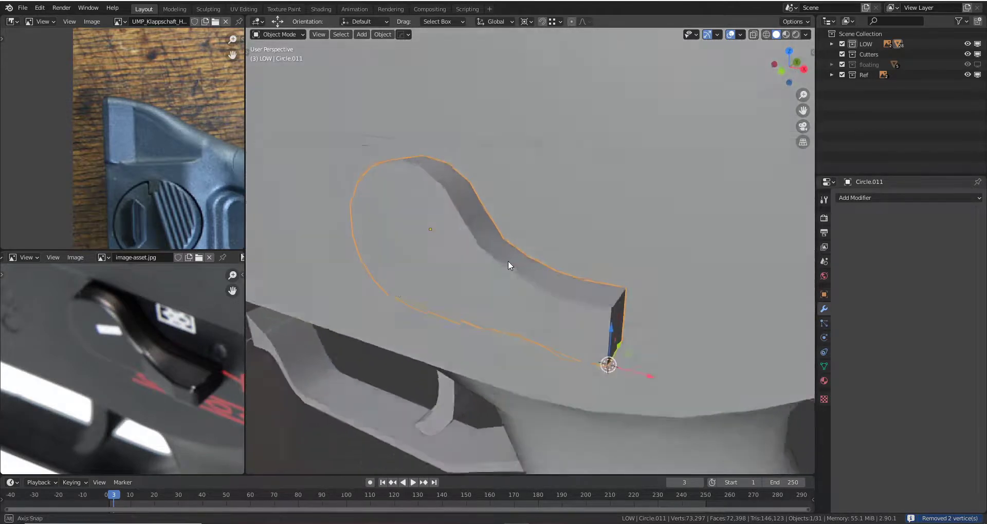
{"action": "mouse_move", "coordinate": [473, 275]}
{"action": "middle_mouse_down"}
{"action": "mouse_move", "coordinate": [446, 294]}
{"action": "mouse_move", "coordinate": [480, 277]}
{"action": "middle_mouse_up"}
{"action": "key", "text": "q"}
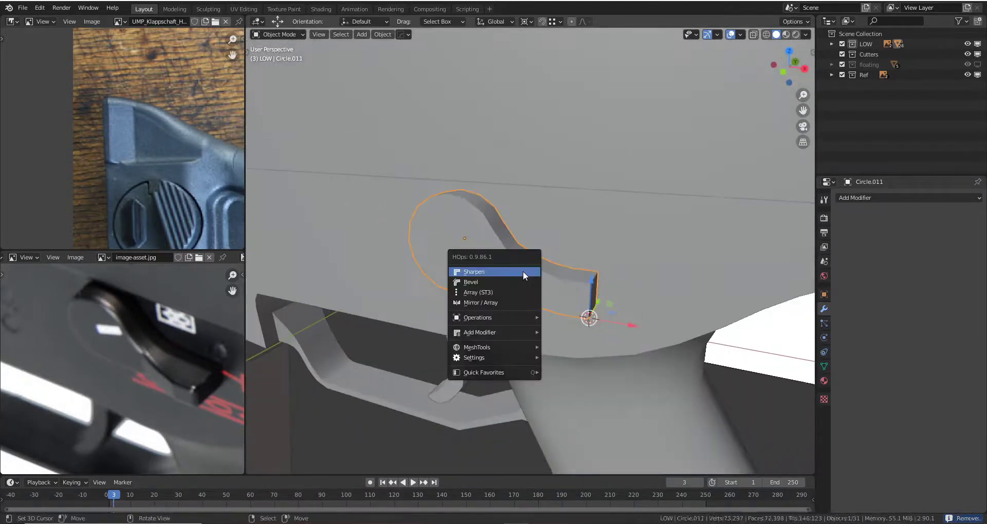
{"action": "left_click", "coordinate": [514, 280]}
{"action": "key", "text": "ctrl+2"}
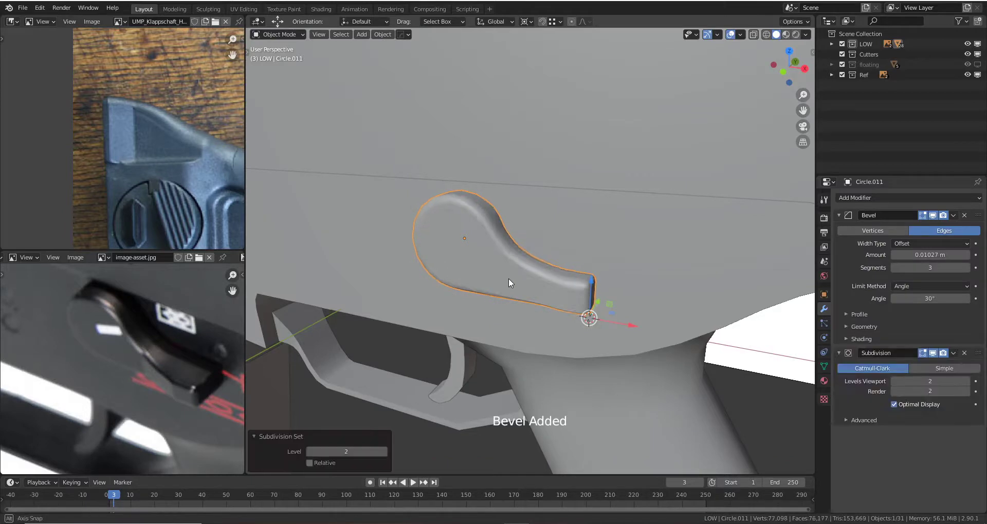
{"action": "mouse_move", "coordinate": [508, 278]}
{"action": "middle_mouse_down"}
{"action": "mouse_move", "coordinate": [516, 224]}
{"action": "mouse_move", "coordinate": [485, 279]}
{"action": "middle_mouse_up"}
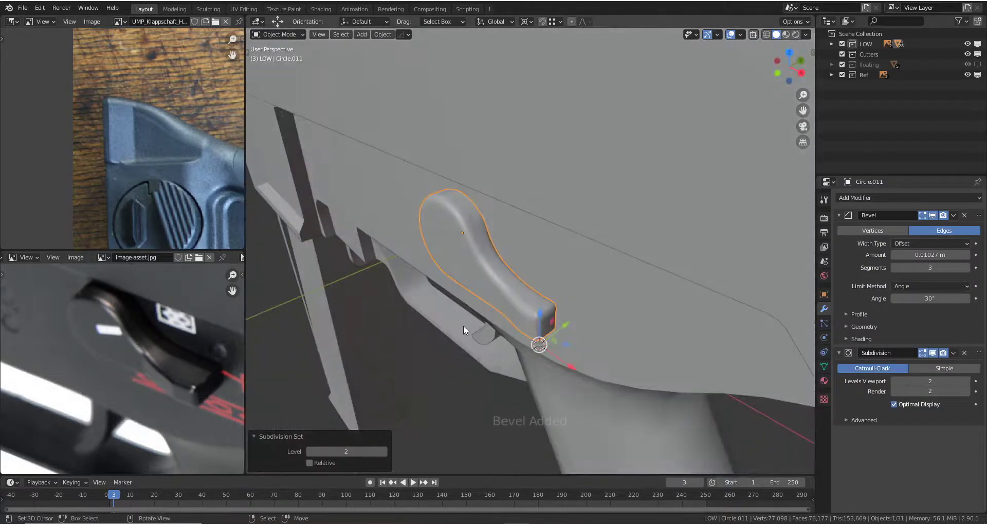
{"action": "key", "text": "ctrl+z"}
{"action": "scroll", "coordinate": [495, 309], "scroll_direction": "up", "scroll_amount": 4}
{"action": "key", "text": "Tab"}
- Select a strip of 4 lever-tip faces and move them, then undo the move
{"action": "left_click", "coordinate": [523, 389]}
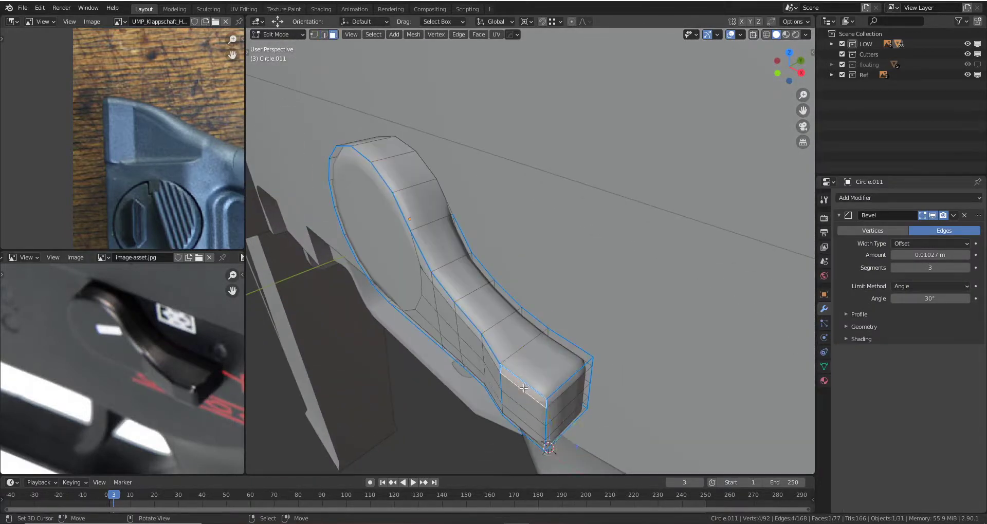
{"action": "mouse_move", "coordinate": [523, 389]}
{"action": "middle_mouse_down"}
{"action": "mouse_move", "coordinate": [539, 355]}
{"action": "mouse_move", "coordinate": [525, 387]}
{"action": "mouse_move", "coordinate": [523, 319]}
{"action": "middle_mouse_up"}
{"action": "left_click", "coordinate": [539, 357], "text": "ctrl"}
{"action": "key", "text": "g"}
{"action": "left_click", "coordinate": [533, 399]}
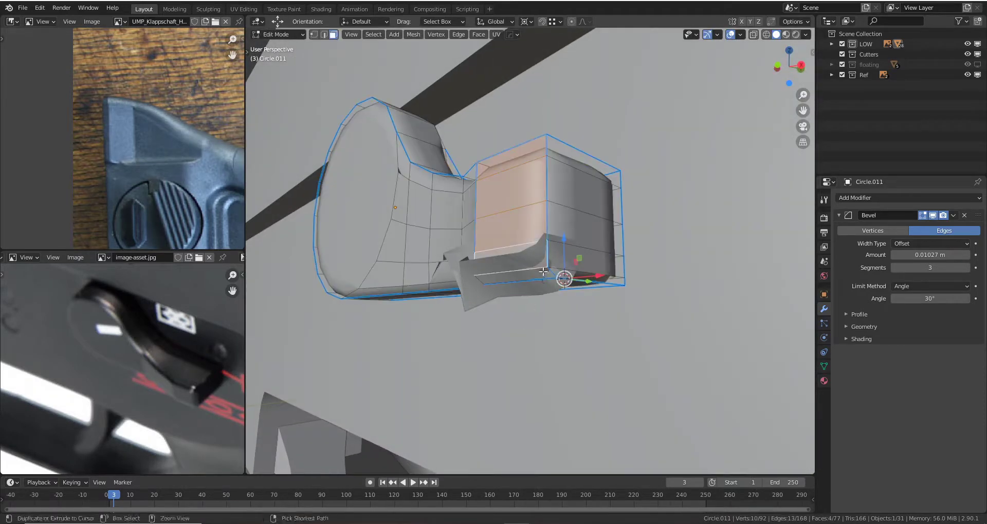
{"action": "key", "text": "ctrl+z"}
- Slide the selected lower faces along one axis and delete Circle.011's Bevel modifier
{"action": "middle_click_drag", "start_coordinate": [543, 271], "coordinate": [488, 389]}
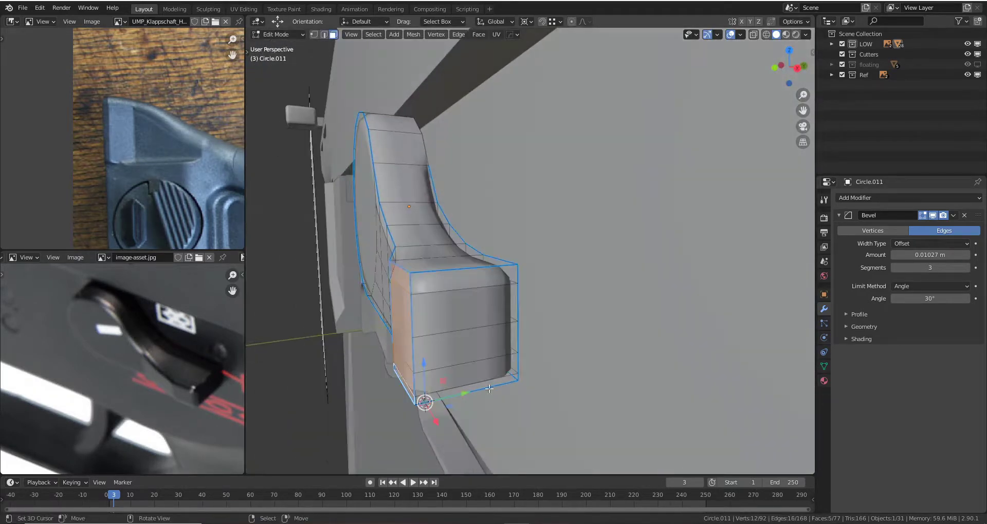
{"action": "left_click_drag", "start_coordinate": [466, 392], "coordinate": [462, 391]}
{"action": "left_click", "coordinate": [460, 392]}
{"action": "key", "text": "Tab"}
{"action": "middle_click_drag", "start_coordinate": [459, 391], "coordinate": [539, 257]}
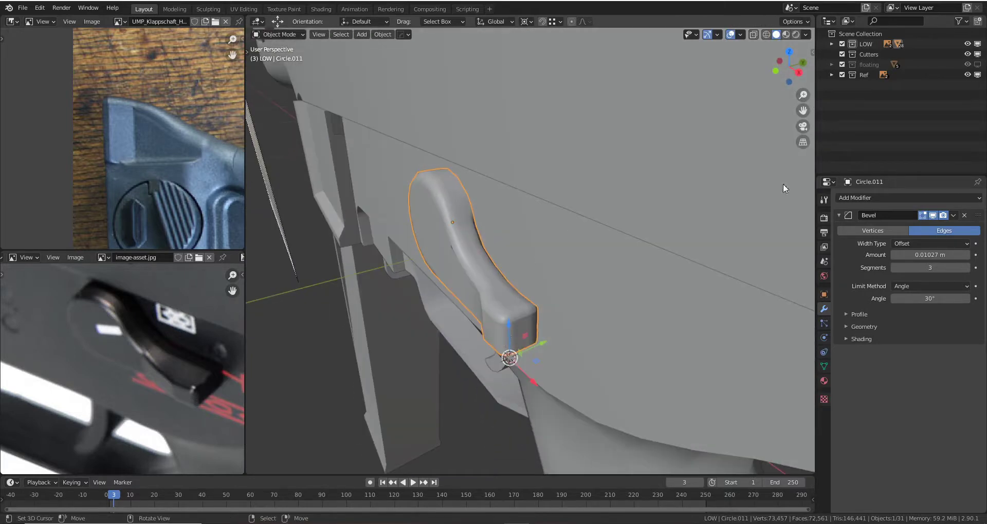
{"action": "left_click", "coordinate": [964, 215]}
{"action": "mouse_move", "coordinate": [642, 248]}
{"action": "middle_mouse_down"}
{"action": "mouse_move", "coordinate": [639, 227]}
{"action": "mouse_move", "coordinate": [495, 268]}
{"action": "mouse_move", "coordinate": [445, 226]}
{"action": "mouse_move", "coordinate": [498, 277]}
{"action": "middle_mouse_up"}
- Move Circle.011 0.02559 m along the Y axis
{"action": "left_click_drag", "start_coordinate": [497, 278], "coordinate": [532, 274]}
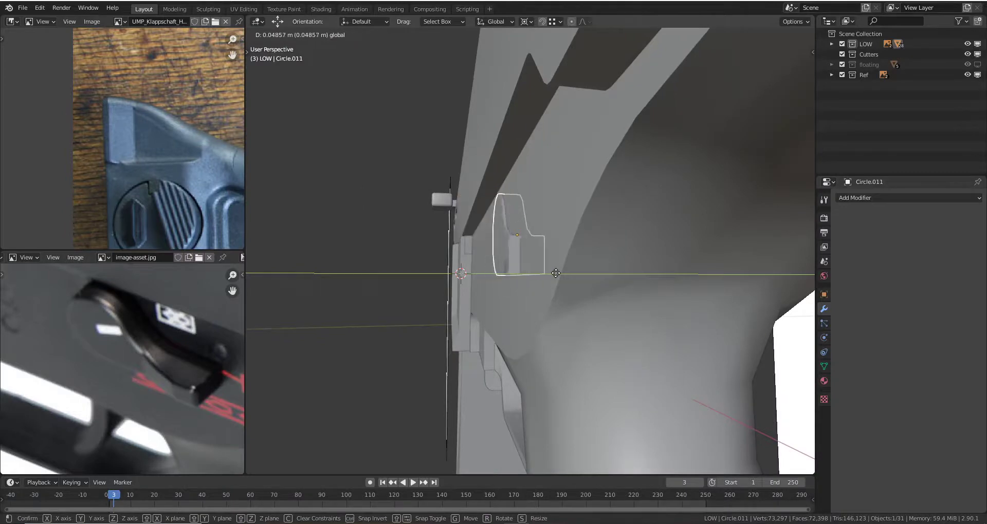
{"action": "left_click", "coordinate": [530, 274]}
{"action": "middle_click_drag", "start_coordinate": [530, 273], "coordinate": [514, 257]}
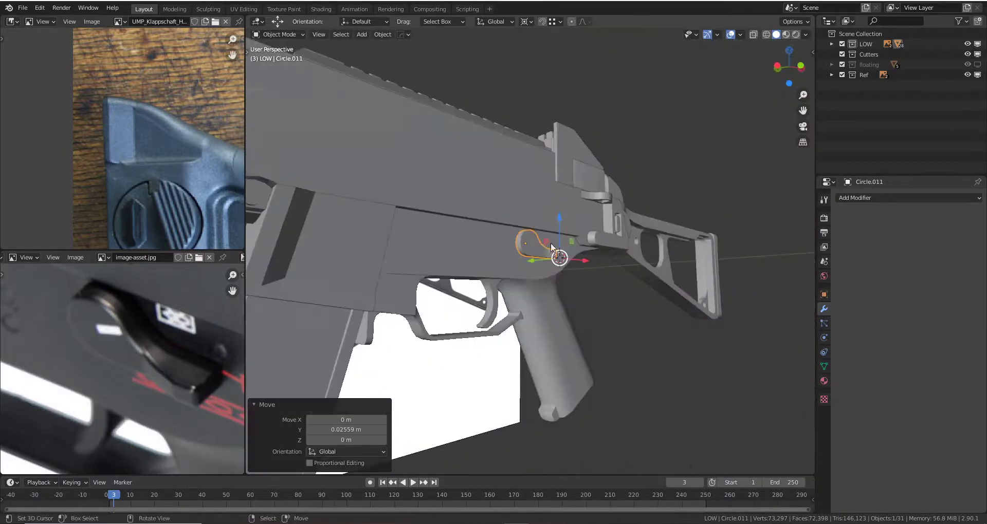
{"action": "scroll", "coordinate": [514, 257], "scroll_direction": "down", "scroll_amount": 3}
{"action": "scroll", "coordinate": [522, 255], "scroll_direction": "down", "scroll_amount": 2}
- Compare the housing against the receiver's front reference in X-ray front ortho view
{"action": "key", "text": "KP_1"}
{"action": "scroll", "coordinate": [520, 250], "scroll_direction": "up", "scroll_amount": 4}
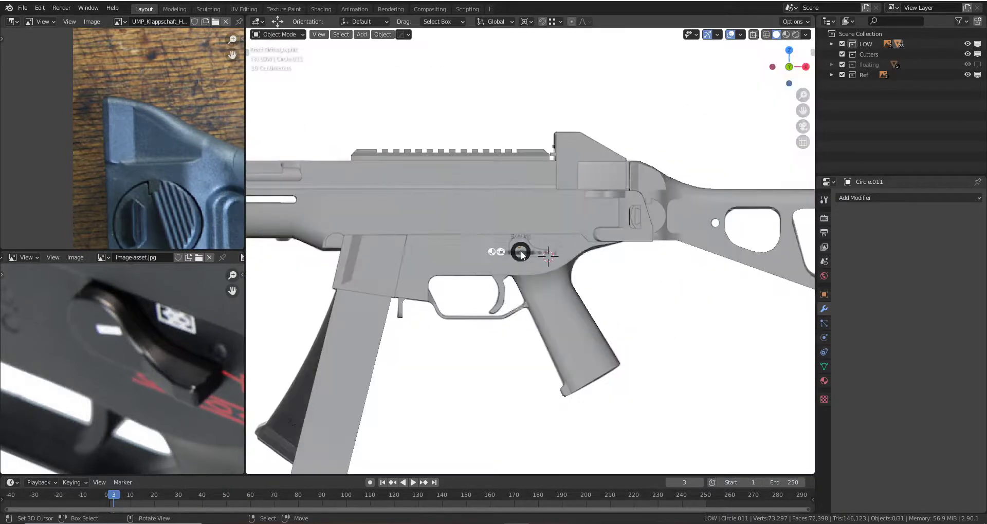
{"action": "key", "text": "z"}
{"action": "left_click", "coordinate": [403, 256]}
{"action": "middle_click_drag", "start_coordinate": [586, 249], "coordinate": [599, 238], "text": "shift"}
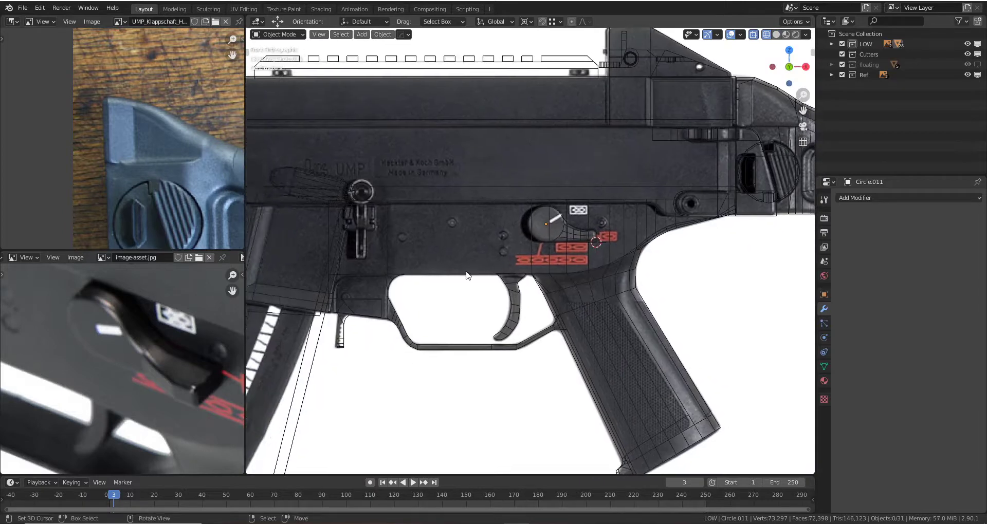
{"action": "middle_click_drag", "start_coordinate": [467, 276], "coordinate": [453, 242], "text": "shift"}
{"action": "mouse_move", "coordinate": [523, 221]}
{"action": "middle_mouse_down", "text": "shift"}
{"action": "mouse_move", "coordinate": [540, 238]}
{"action": "mouse_move", "coordinate": [527, 195]}
{"action": "middle_mouse_up", "text": "shift"}
{"action": "scroll", "coordinate": [540, 238], "scroll_direction": "up", "scroll_amount": 2}
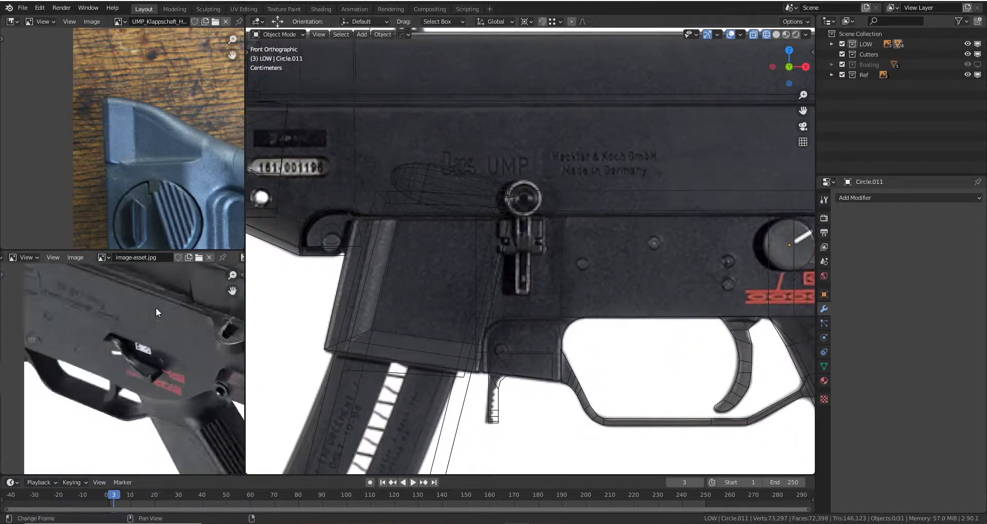
{"action": "scroll", "coordinate": [165, 360], "scroll_direction": "down", "scroll_amount": 5}
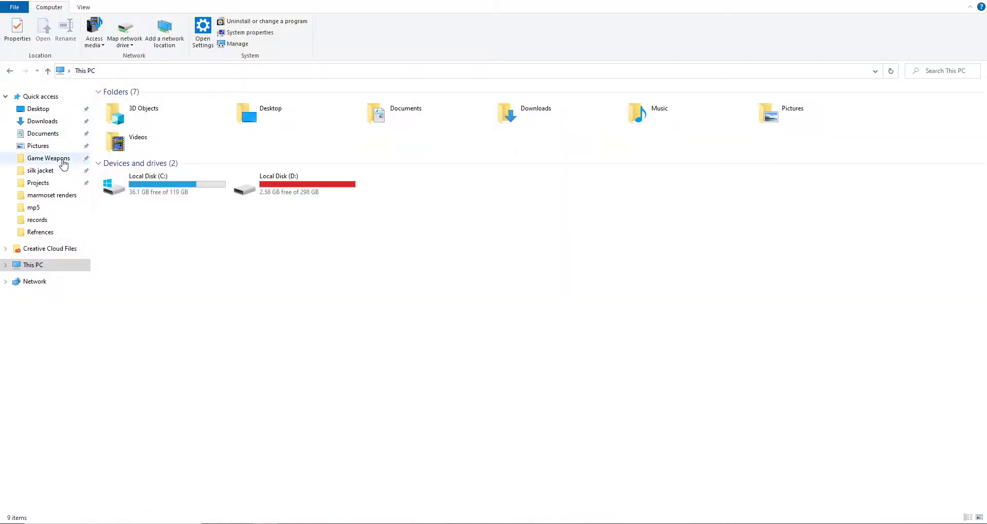
- Load IMG_3521.jpg from Projects\ump\Refrences\new into Blender's reference Image Editor
{"action": "left_click", "coordinate": [56, 158]}
{"action": "left_click", "coordinate": [174, 72]}
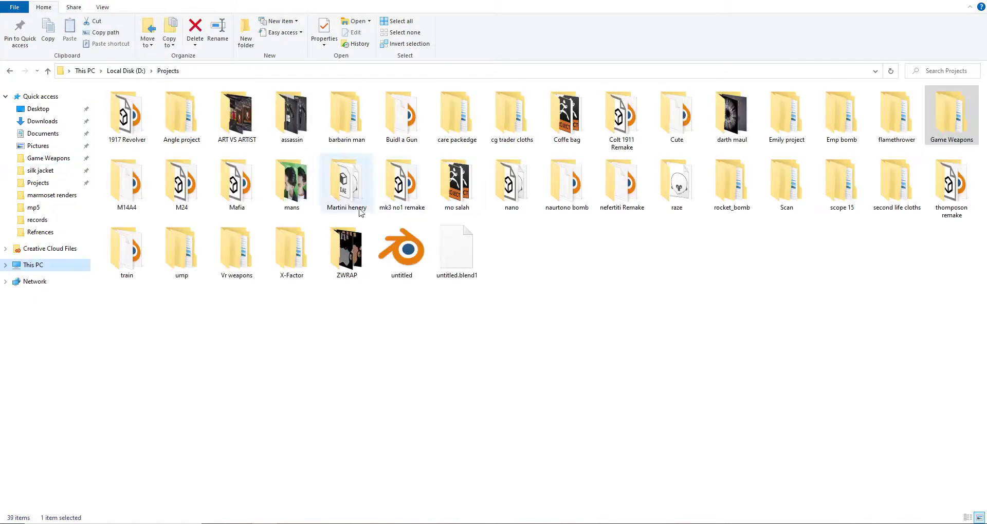
{"action": "double_click", "coordinate": [182, 246]}
{"action": "double_click", "coordinate": [181, 114]}
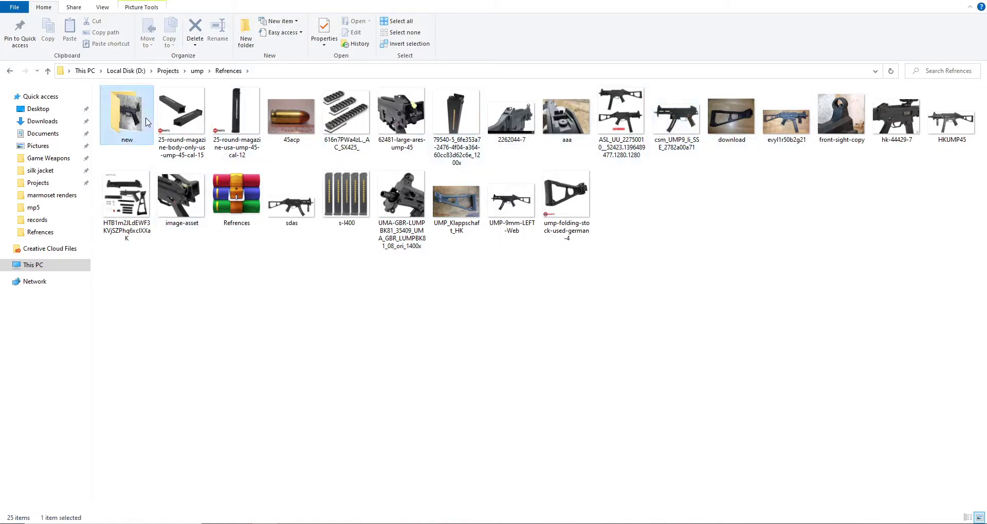
{"action": "double_click", "coordinate": [126, 113]}
{"action": "left_click_drag", "start_coordinate": [486, 500], "coordinate": [519, 506]}
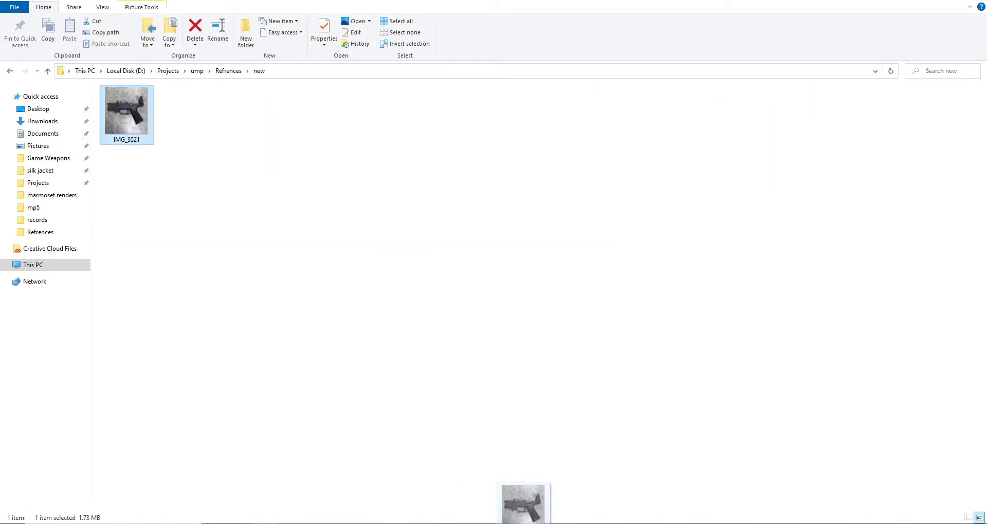
{"action": "left_click_drag", "start_coordinate": [131, 177], "coordinate": [121, 189]}
{"action": "scroll", "coordinate": [152, 150], "scroll_direction": "up", "scroll_amount": 5}
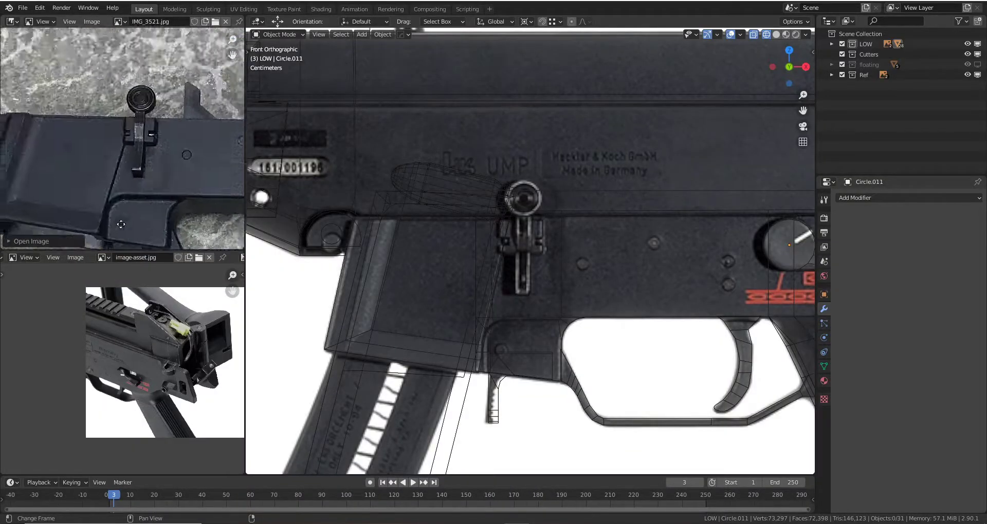
{"action": "scroll", "coordinate": [127, 147], "scroll_direction": "up", "scroll_amount": 1}
{"action": "scroll", "coordinate": [128, 152], "scroll_direction": "up", "scroll_amount": 1}
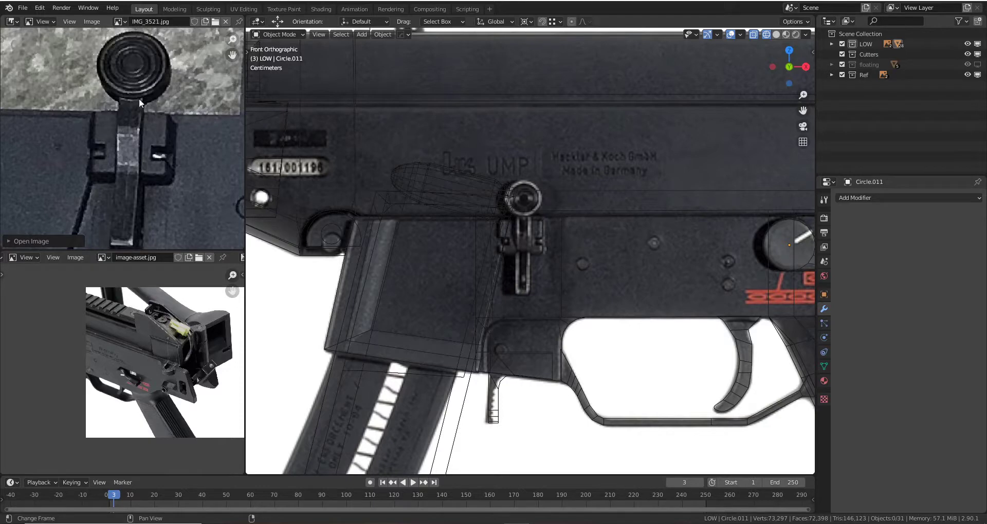
{"action": "scroll", "coordinate": [134, 98], "scroll_direction": "down", "scroll_amount": 2}
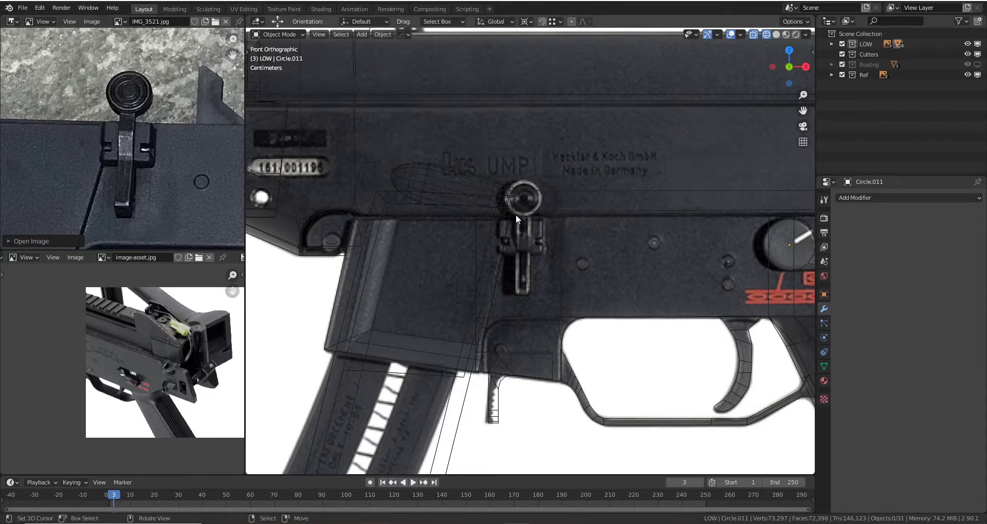
{"action": "scroll", "coordinate": [532, 235], "scroll_direction": "up", "scroll_amount": 3}
{"action": "scroll", "coordinate": [542, 226], "scroll_direction": "up", "scroll_amount": 3}
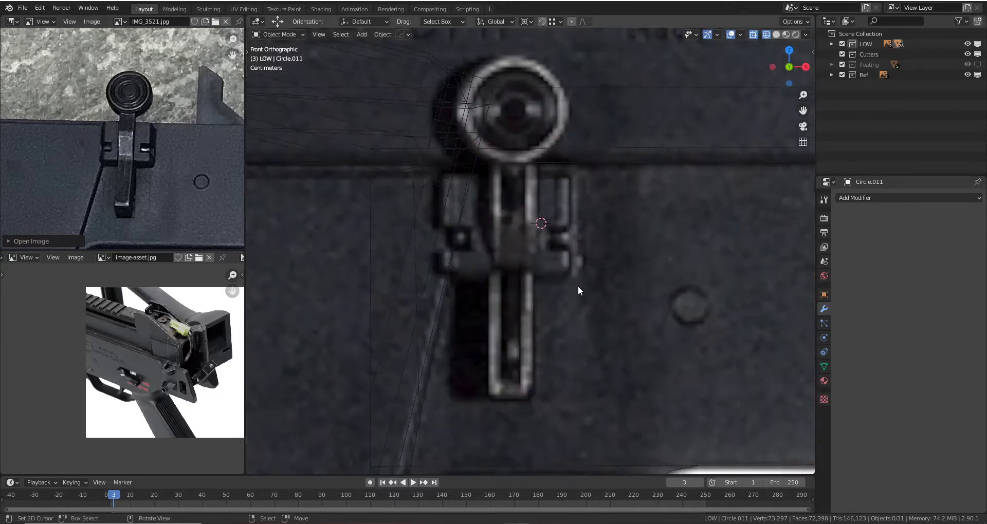
- Add a cube over the selector lever and size it, widening along X
{"action": "key", "text": "shift+a"}
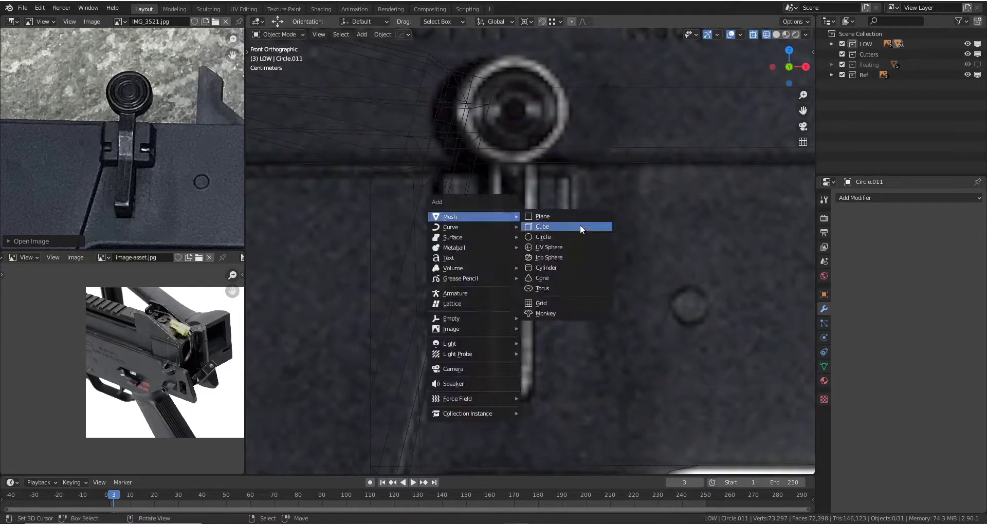
{"action": "left_click", "coordinate": [580, 224]}
{"action": "key", "text": "s"}
{"action": "left_click", "coordinate": [538, 245]}
{"action": "key", "text": "s"}
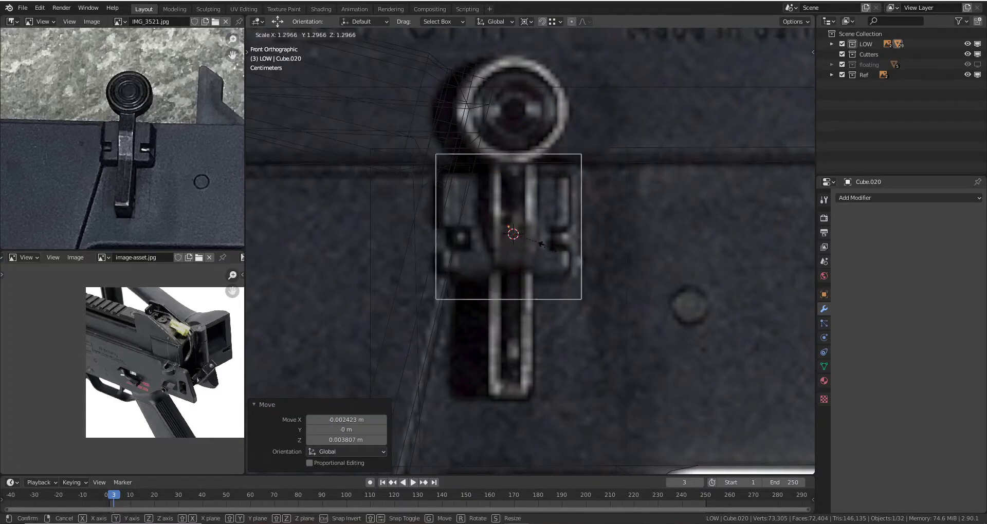
{"action": "left_click", "coordinate": [536, 240]}
{"action": "key", "text": "g"}
{"action": "left_click", "coordinate": [536, 239]}
{"action": "key", "text": "s"}
{"action": "key", "text": "x"}
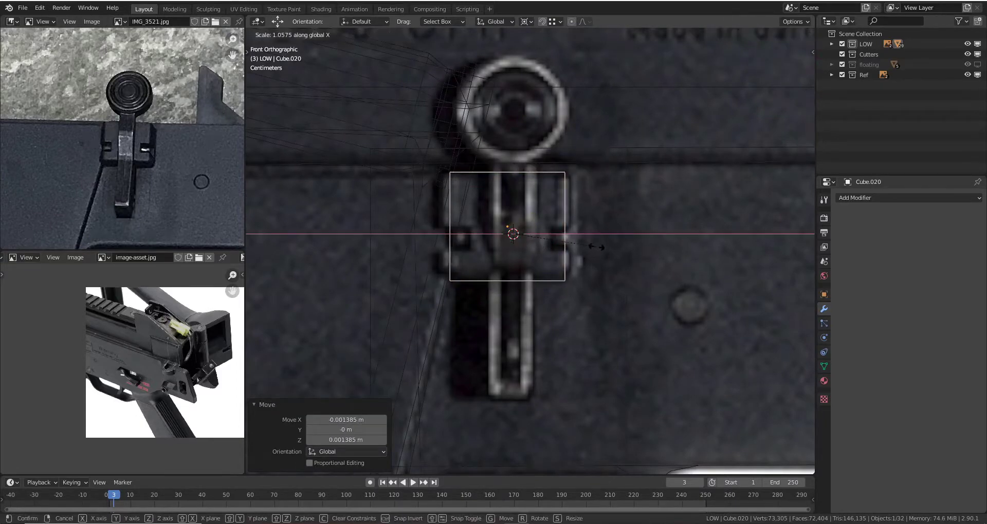
{"action": "left_click", "coordinate": [596, 246]}
- Add a centred loop cut, widen the cube along X, and slide the middle edge
{"action": "key", "text": "Tab"}
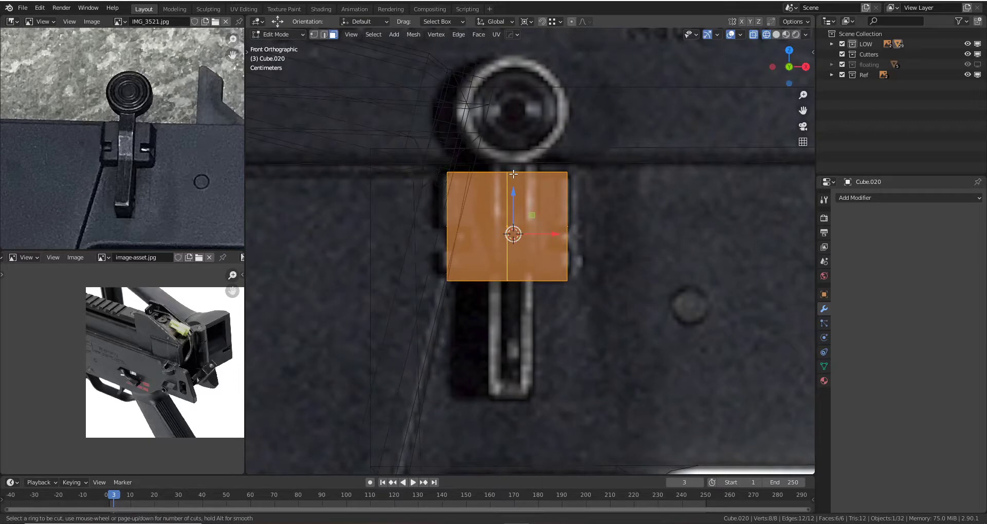
{"action": "left_click", "coordinate": [513, 174]}
{"action": "right_click", "coordinate": [523, 202]}
{"action": "key", "text": "Tab"}
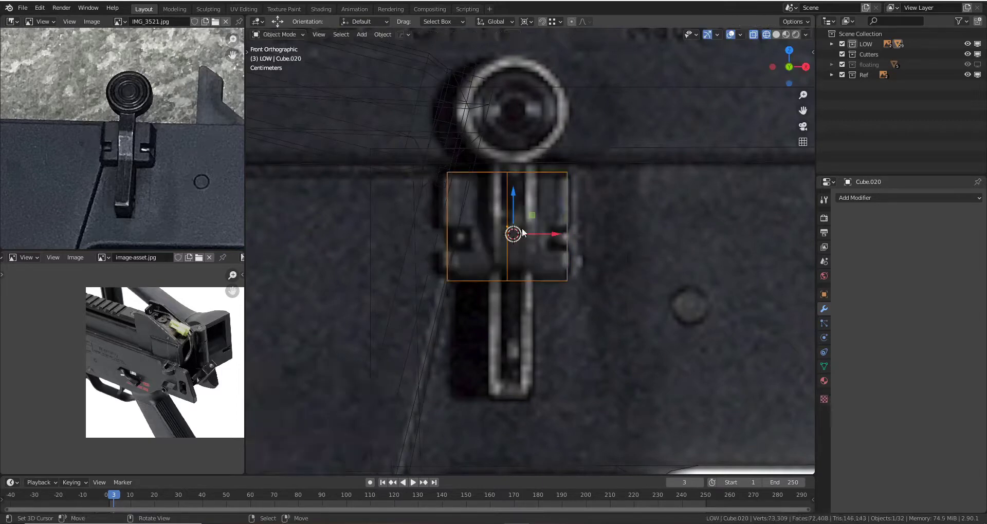
{"action": "key", "text": "s"}
{"action": "key", "text": "x"}
{"action": "left_click", "coordinate": [556, 234]}
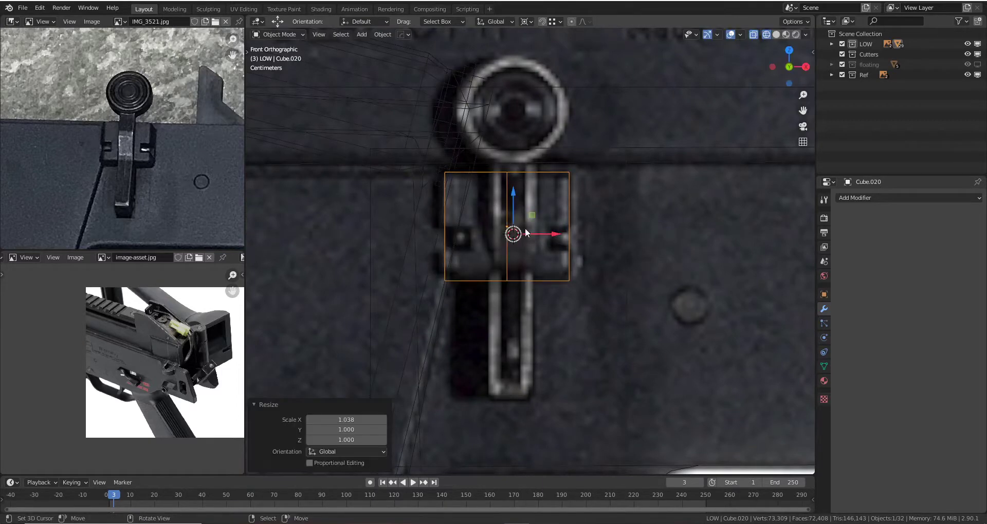
{"action": "key", "text": "Tab"}
{"action": "key", "text": "g"}
{"action": "key", "text": "g"}
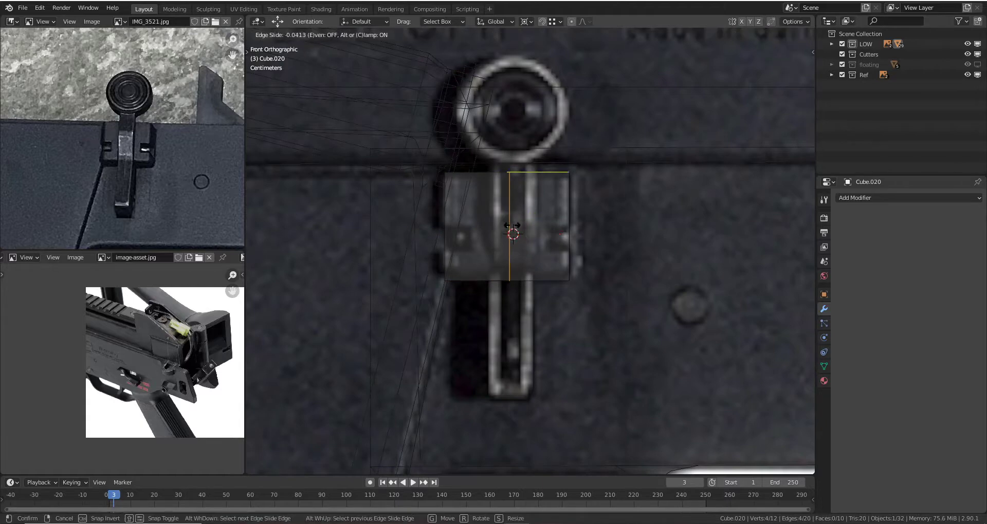
{"action": "left_click", "coordinate": [512, 227]}
- Delete the block's right half and add an X-axis Mirror modifier
{"action": "left_click", "coordinate": [569, 245]}
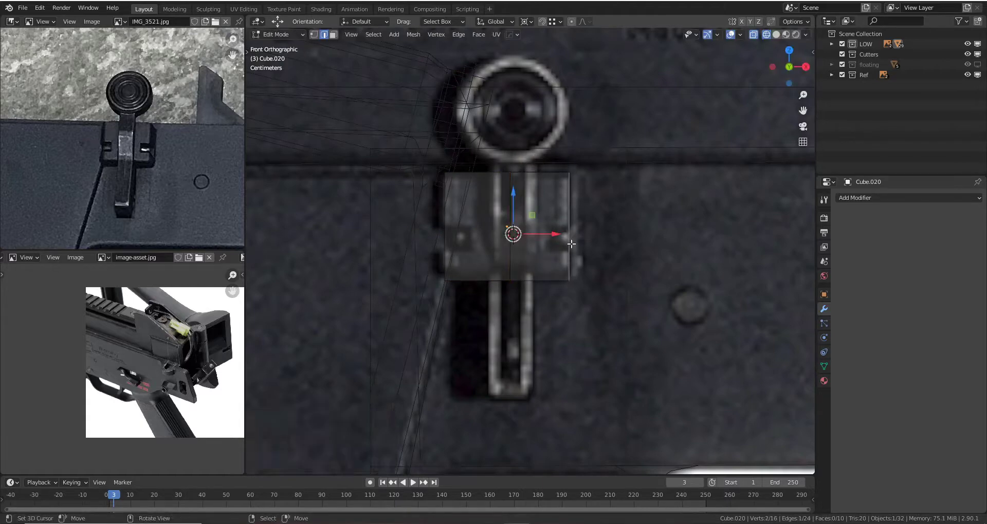
{"action": "key", "text": "ctrl+l"}
{"action": "key", "text": "x"}
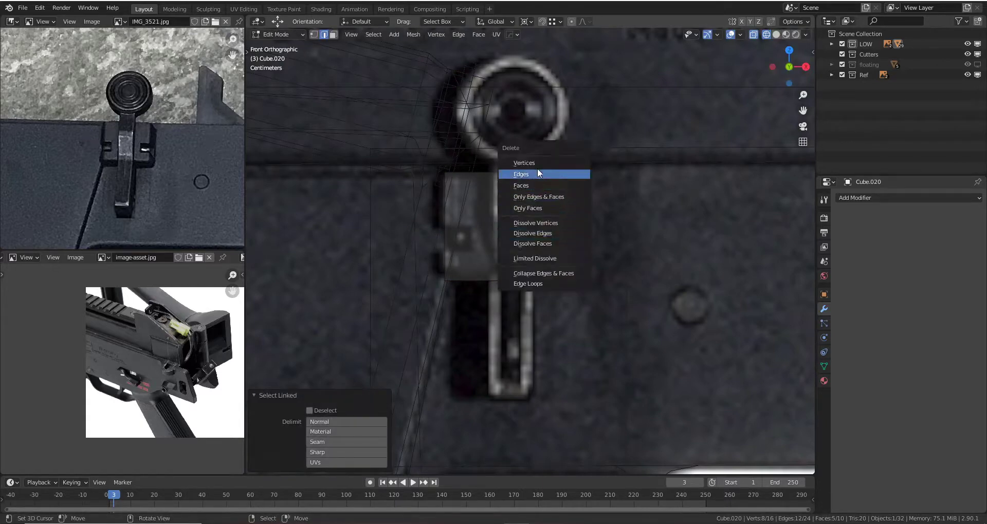
{"action": "left_click", "coordinate": [537, 162]}
{"action": "key", "text": "Tab"}
{"action": "left_click", "coordinate": [873, 198]}
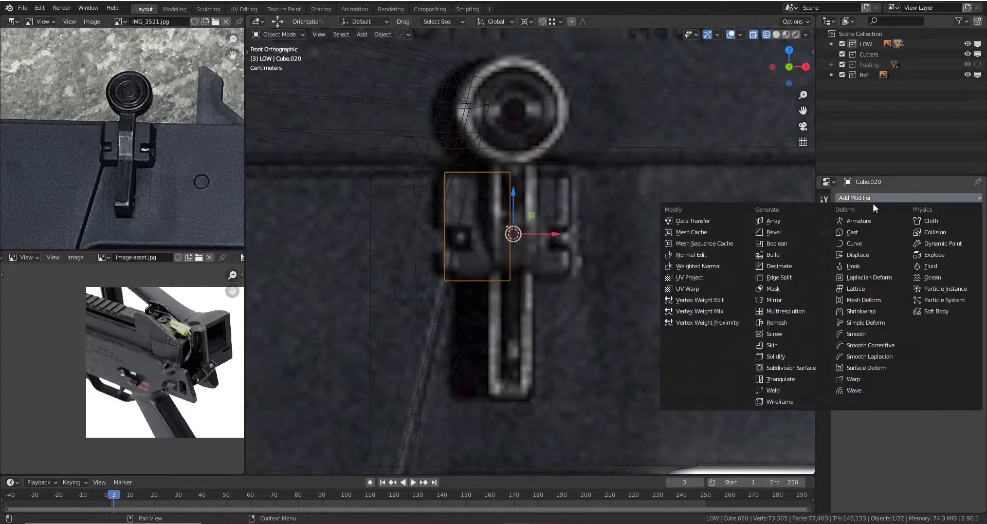
{"action": "left_click", "coordinate": [786, 296]}
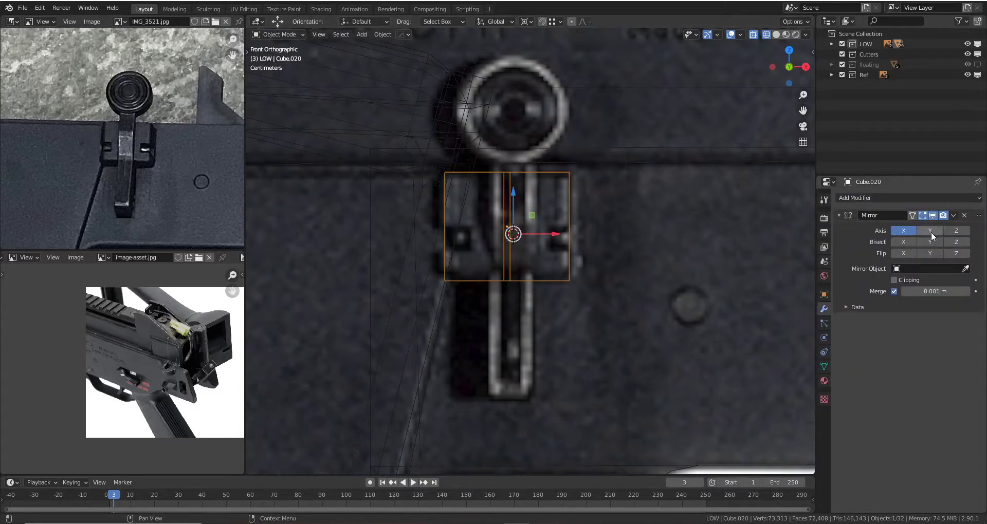
{"action": "scroll", "coordinate": [514, 239], "scroll_direction": "down", "scroll_amount": 3}
- Toggle the viewport between solid and see-through wireframe shading
{"action": "key", "text": "z"}
{"action": "left_click", "coordinate": [641, 249]}
{"action": "scroll", "coordinate": [599, 248], "scroll_direction": "down", "scroll_amount": 2}
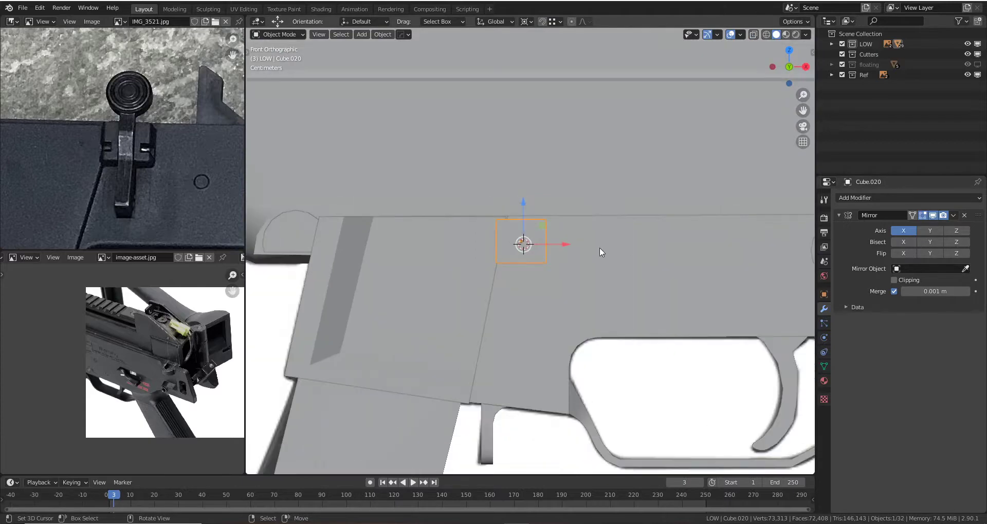
{"action": "scroll", "coordinate": [599, 248], "scroll_direction": "up", "scroll_amount": 2}
{"action": "key", "text": "z"}
{"action": "left_click", "coordinate": [537, 248]}
{"action": "scroll", "coordinate": [531, 250], "scroll_direction": "up", "scroll_amount": 3}
- Enable mirror clipping and move the outer vertices along X to match the housing
{"action": "left_click", "coordinate": [894, 281]}
{"action": "key", "text": "Tab"}
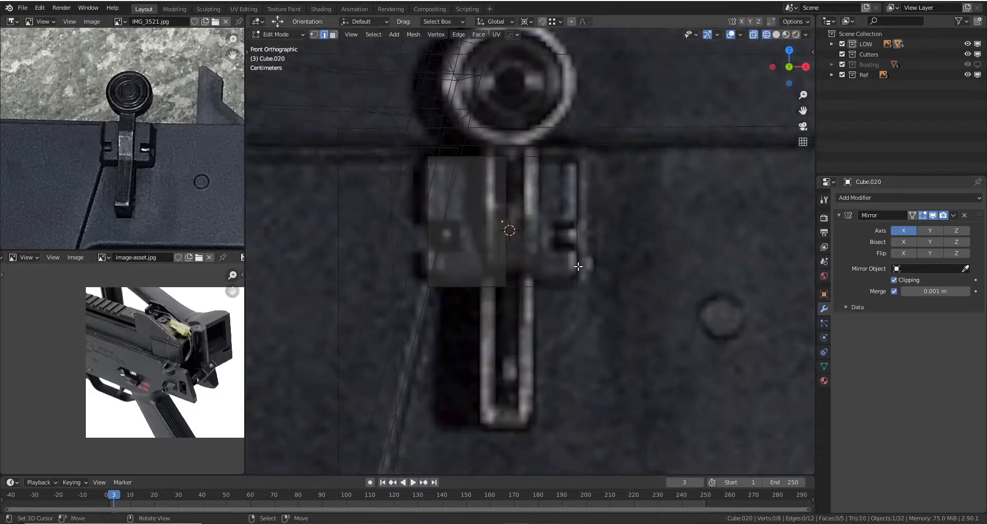
{"action": "key", "text": "g"}
{"action": "key", "text": "x"}
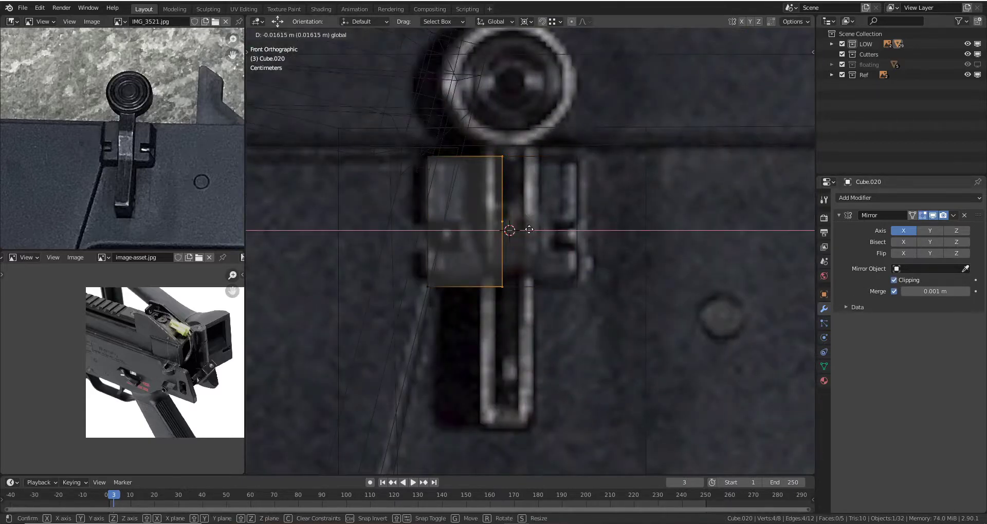
{"action": "left_click", "coordinate": [565, 226]}
{"action": "key", "text": "Tab"}
{"action": "scroll", "coordinate": [515, 192], "scroll_direction": "down", "scroll_amount": 2}
{"action": "scroll", "coordinate": [516, 191], "scroll_direction": "up", "scroll_amount": 3}
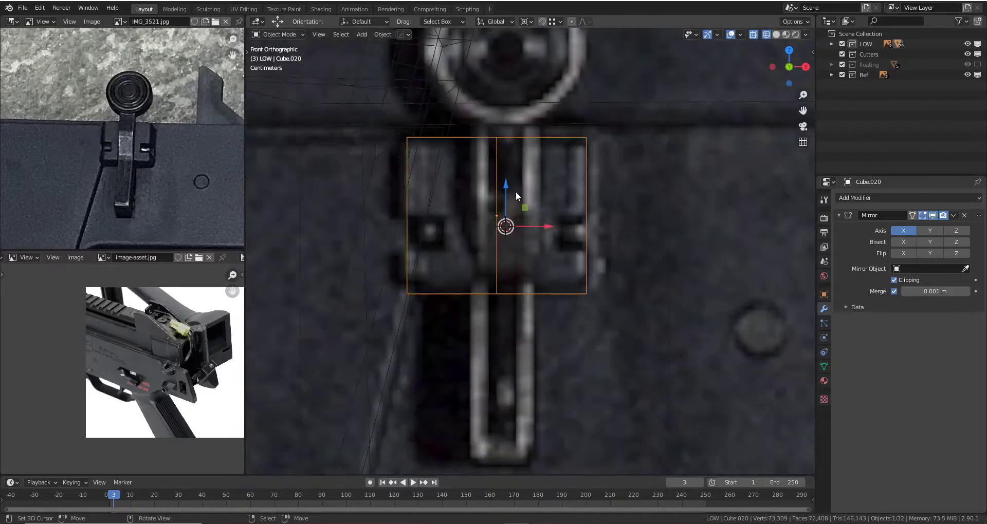
{"action": "scroll", "coordinate": [480, 209], "scroll_direction": "down", "scroll_amount": 2}
- Check the box in solid shading, then select its left face and one edge
{"action": "key", "text": "z"}
{"action": "left_click", "coordinate": [541, 214]}
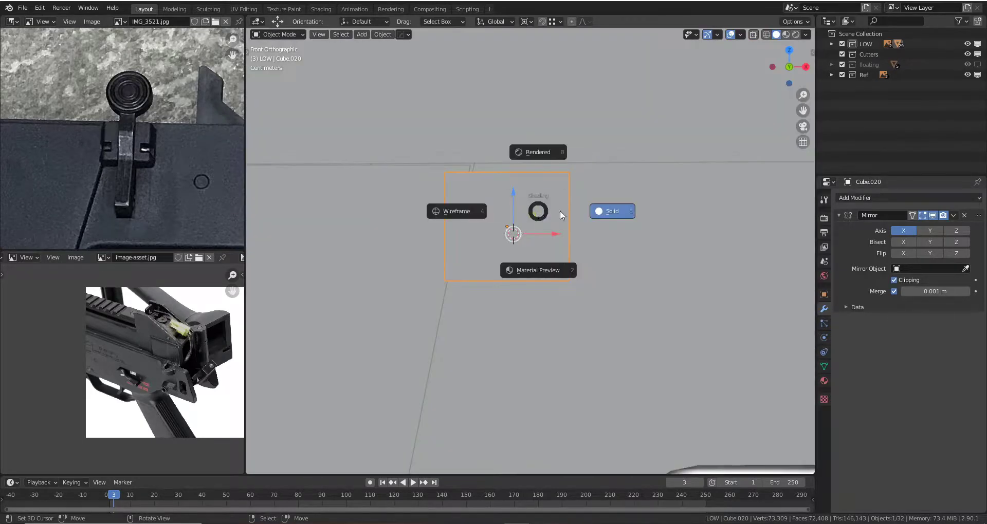
{"action": "key", "text": "z"}
{"action": "left_click", "coordinate": [555, 213]}
{"action": "key", "text": "Tab"}
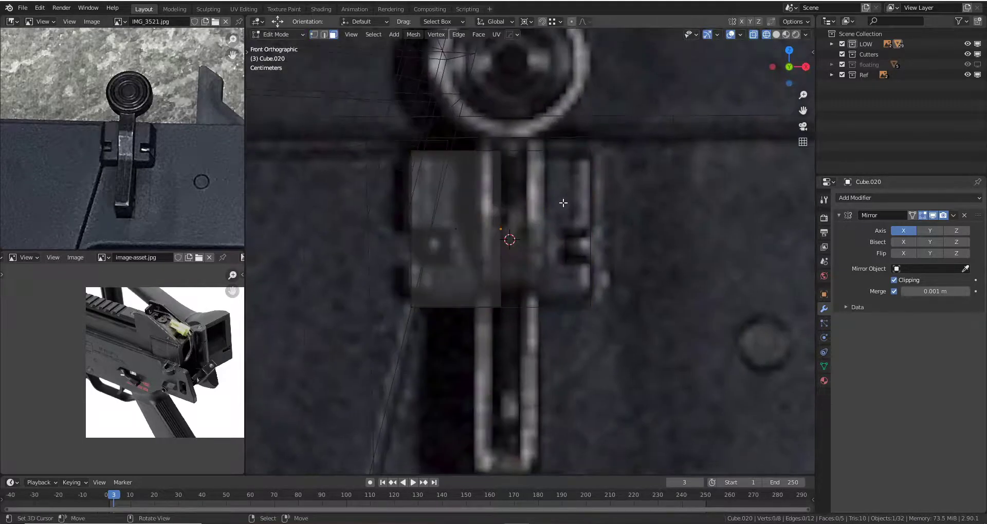
{"action": "left_click", "coordinate": [488, 211]}
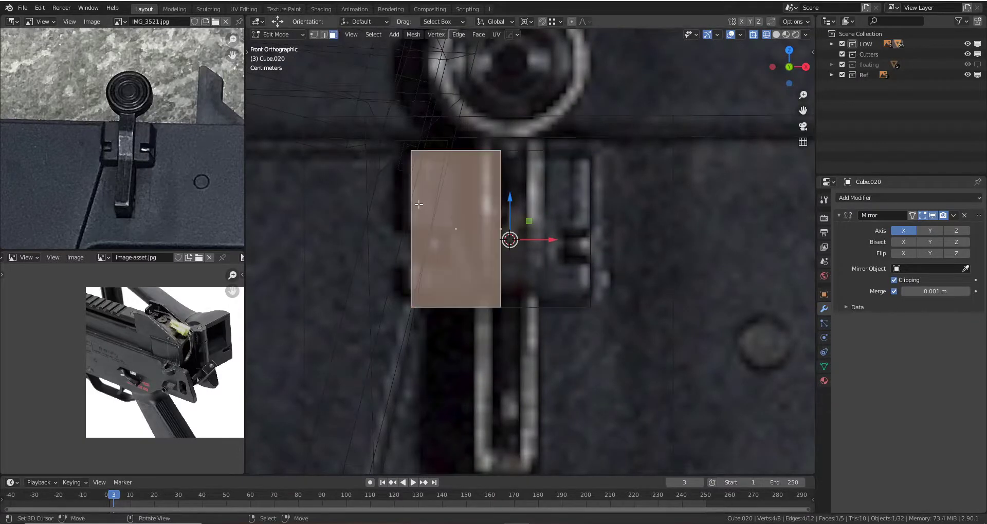
{"action": "key", "text": "2"}
{"action": "left_click", "coordinate": [492, 249]}
{"action": "middle_click_drag", "start_coordinate": [453, 229], "coordinate": [471, 231]}
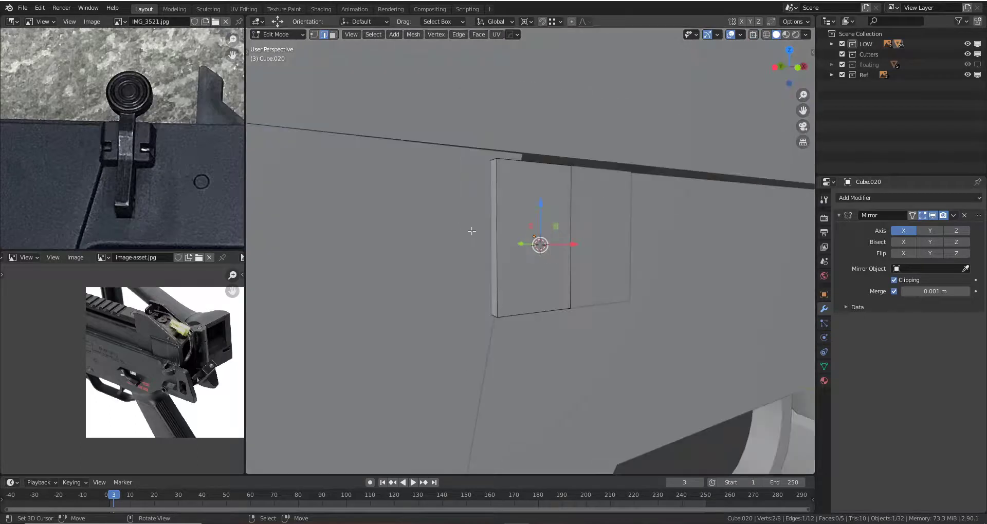
- Move the box along Y and scale it to 0.27 along Y into a thin plate
{"action": "key", "text": "Tab"}
{"action": "scroll", "coordinate": [525, 248], "scroll_direction": "down", "scroll_amount": 3}
{"action": "key", "text": "g"}
{"action": "key", "text": "y"}
{"action": "left_click", "coordinate": [645, 299]}
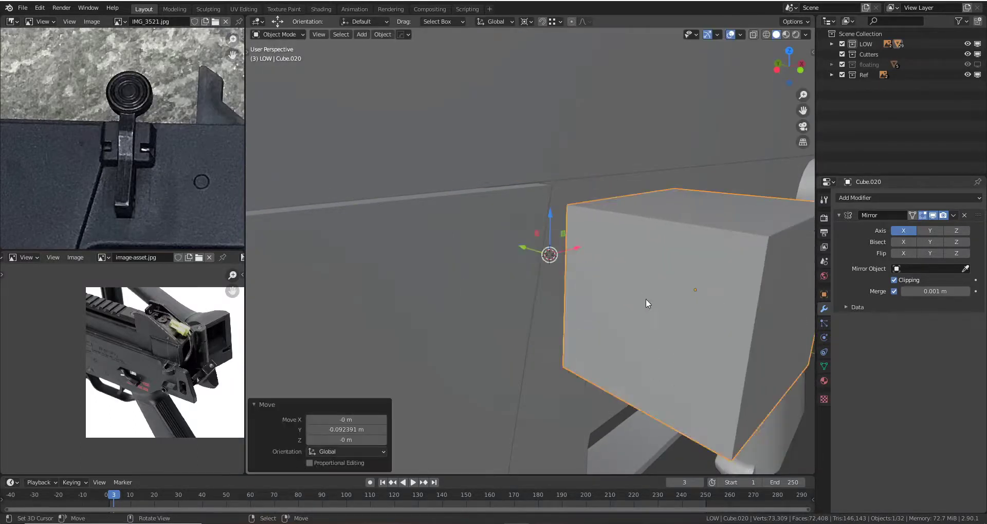
{"action": "scroll", "coordinate": [624, 294], "scroll_direction": "down", "scroll_amount": 2}
{"action": "key", "text": "s"}
{"action": "key", "text": "y"}
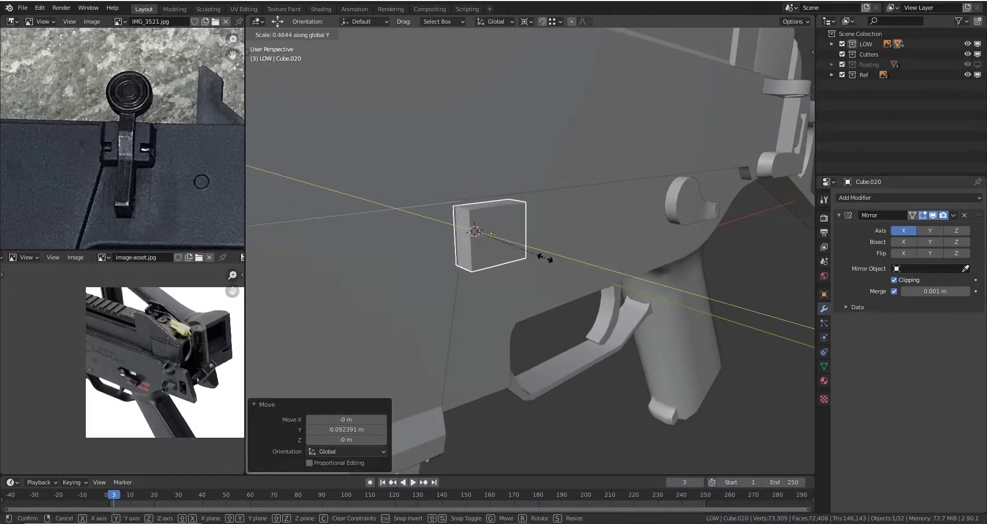
{"action": "left_click", "coordinate": [514, 250]}
- Set the pivot to Median Point and move the plate along Y against the receiver
{"action": "left_click", "coordinate": [523, 21]}
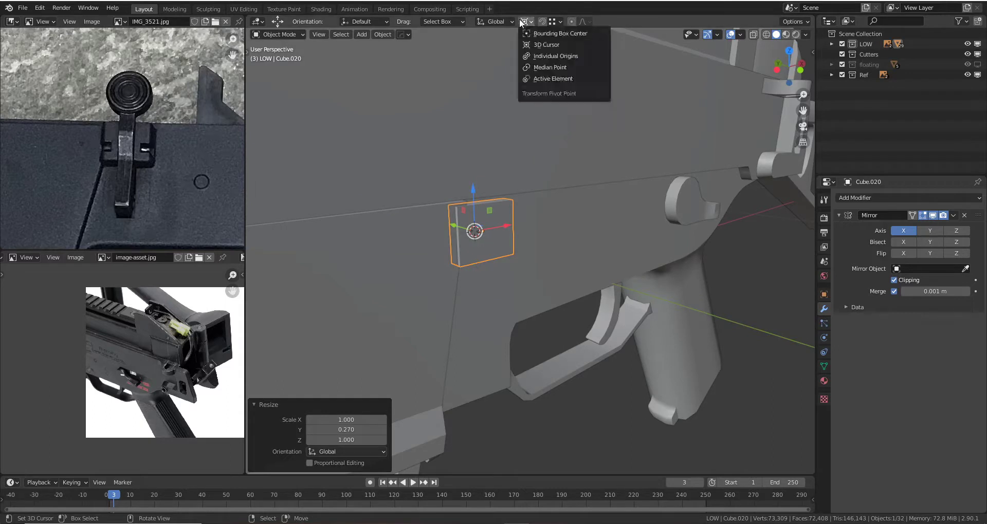
{"action": "left_click", "coordinate": [564, 66]}
{"action": "middle_click_drag", "start_coordinate": [545, 128], "coordinate": [493, 216]}
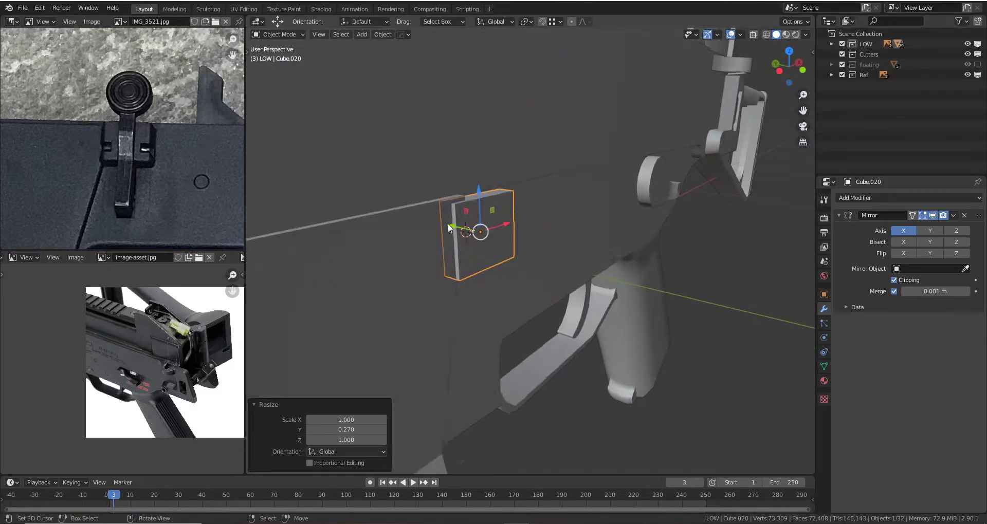
{"action": "key", "text": "g"}
{"action": "key", "text": "y"}
{"action": "left_click", "coordinate": [474, 232]}
{"action": "scroll", "coordinate": [474, 233], "scroll_direction": "up", "scroll_amount": 3}
{"action": "scroll", "coordinate": [474, 232], "scroll_direction": "down", "scroll_amount": 3}
- Shift the plate's selected edge along X to match the reference
{"action": "key", "text": "Tab"}
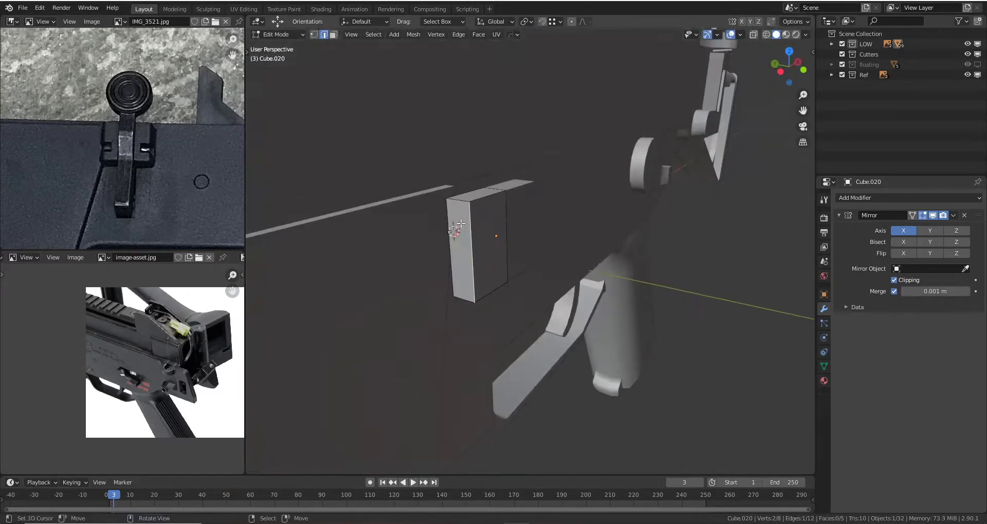
{"action": "left_click_drag", "start_coordinate": [490, 247], "coordinate": [504, 242]}
{"action": "key", "text": "Tab"}
{"action": "key", "text": "KP_Decimal"}
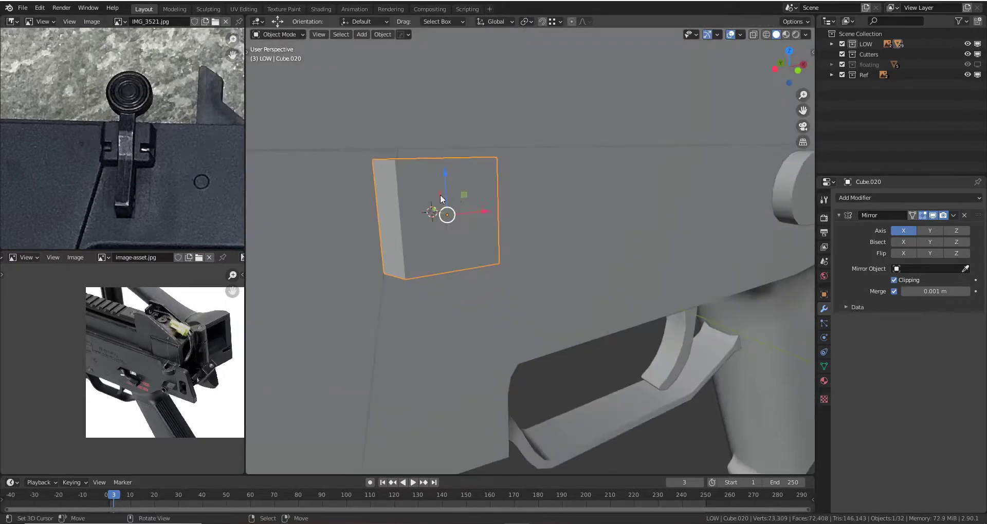
{"action": "middle_click_drag", "start_coordinate": [440, 194], "coordinate": [499, 241]}
{"action": "key", "text": "Tab"}
{"action": "key", "text": "g"}
{"action": "key", "text": "x"}
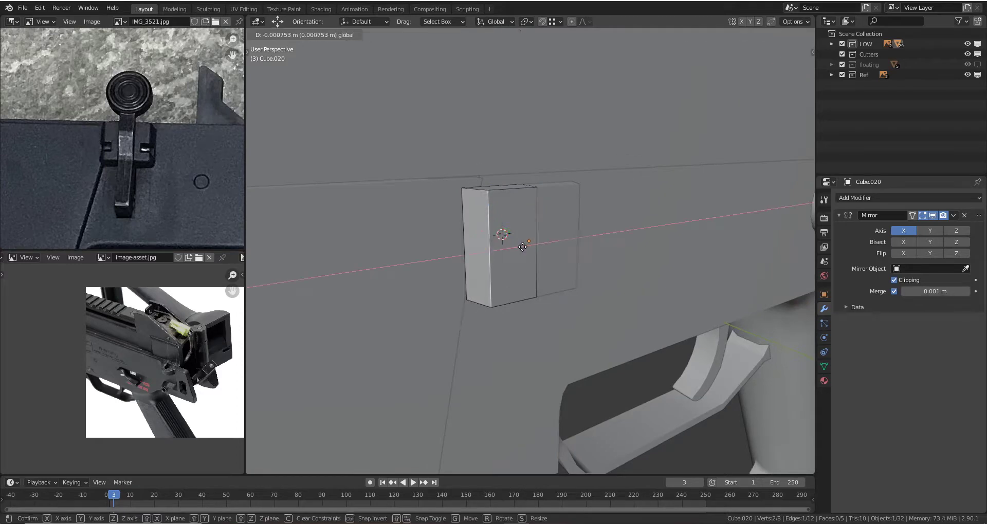
{"action": "key", "text": "Return"}
- Move the plate's bottom edge 0.004891 m along Z and check it from the front
{"action": "left_click", "coordinate": [521, 274]}
{"action": "key", "text": "g"}
{"action": "key", "text": "z"}
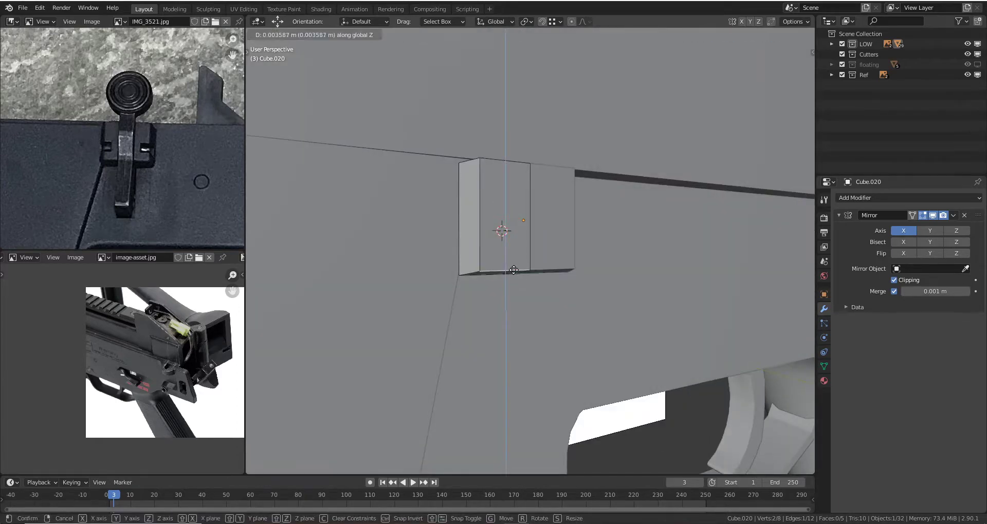
{"action": "left_click", "coordinate": [514, 268]}
{"action": "mouse_move", "coordinate": [448, 169]}
{"action": "middle_mouse_down"}
{"action": "mouse_move", "coordinate": [480, 227]}
{"action": "mouse_move", "coordinate": [479, 187]}
{"action": "middle_mouse_up"}
{"action": "key", "text": "Tab"}
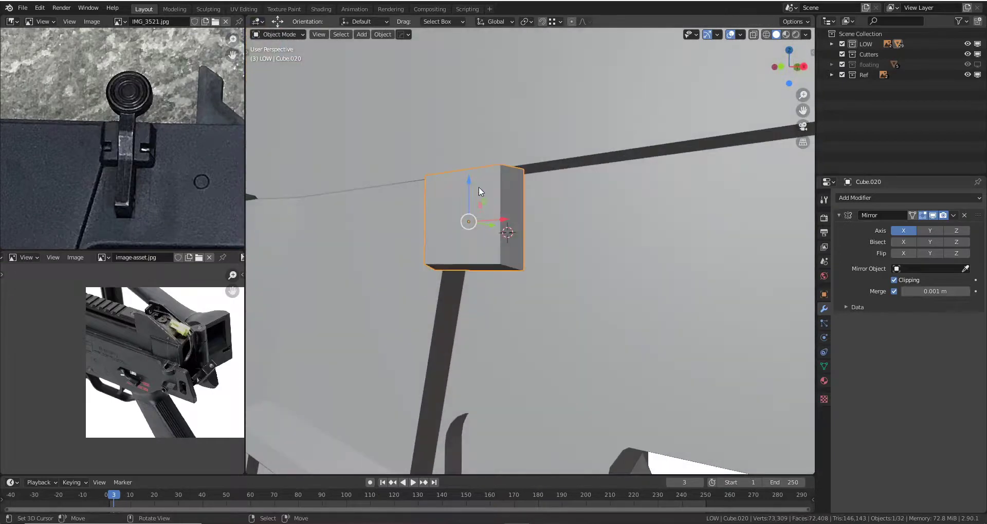
{"action": "key", "text": "KP_1"}
- Widen the housing plate slightly along X, by a factor of 1.02, in wireframe view
{"action": "key", "text": "z"}
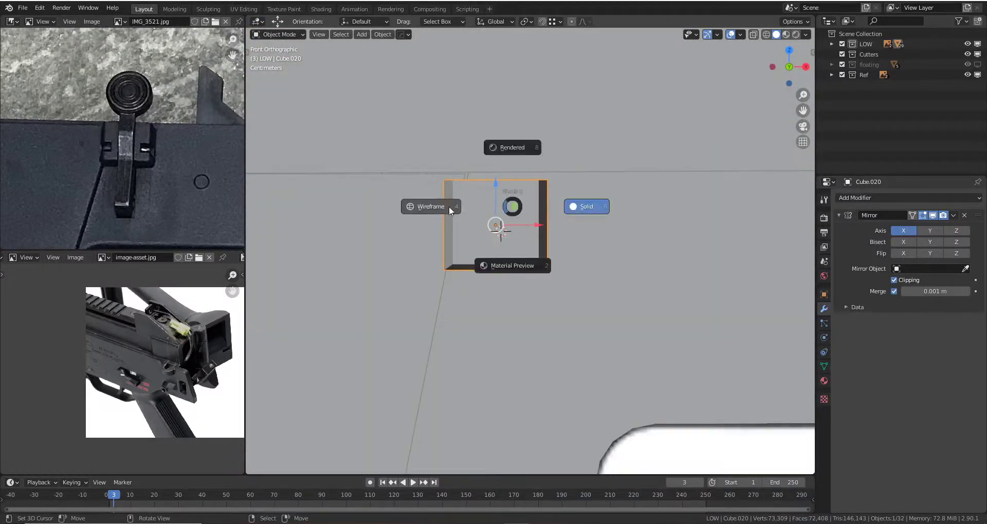
{"action": "left_click", "coordinate": [449, 205]}
{"action": "key", "text": "s"}
{"action": "key", "text": "x"}
{"action": "left_click", "coordinate": [550, 216]}
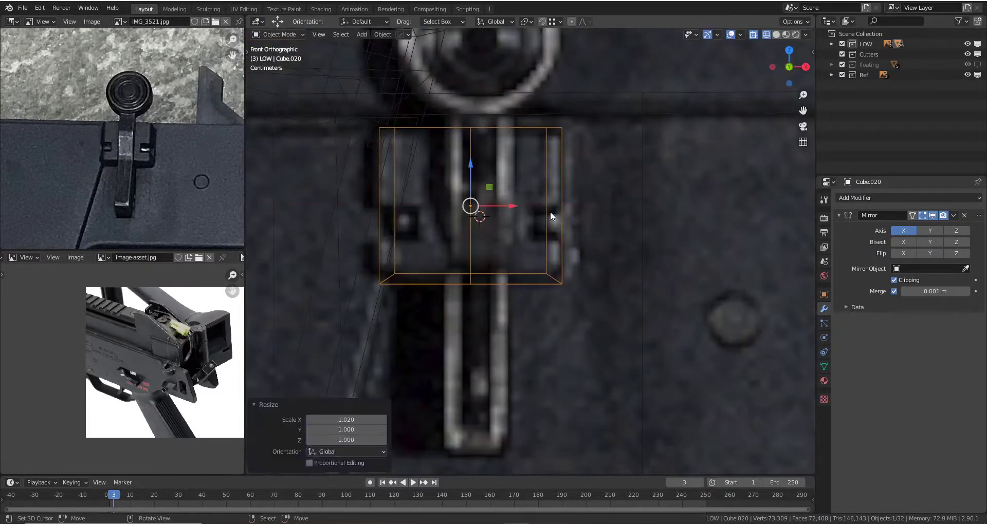
{"action": "key", "text": "z"}
{"action": "key", "text": "z"}
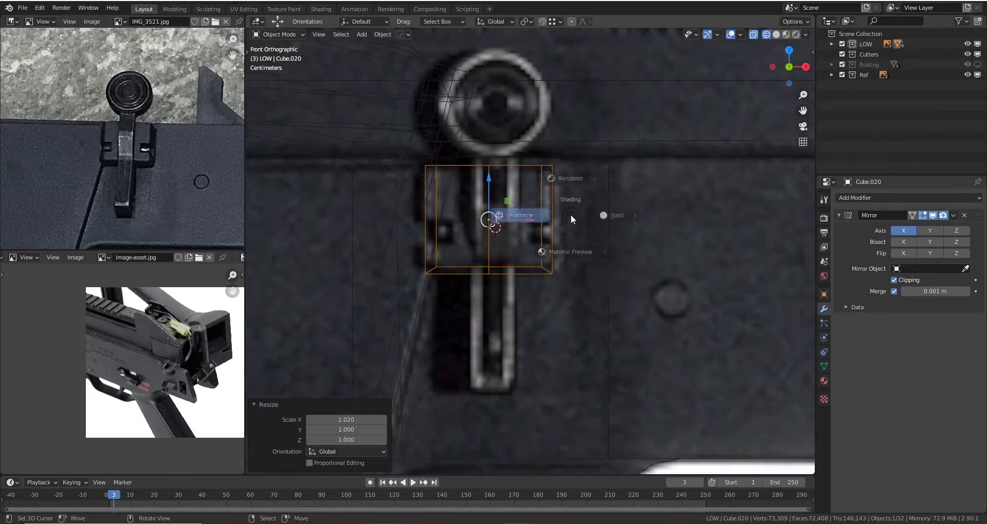
{"action": "left_click", "coordinate": [570, 215]}
- Add a new cube and shrink it down to a small box
{"action": "key", "text": "shift+a"}
{"action": "left_click", "coordinate": [574, 232]}
{"action": "key", "text": "s"}
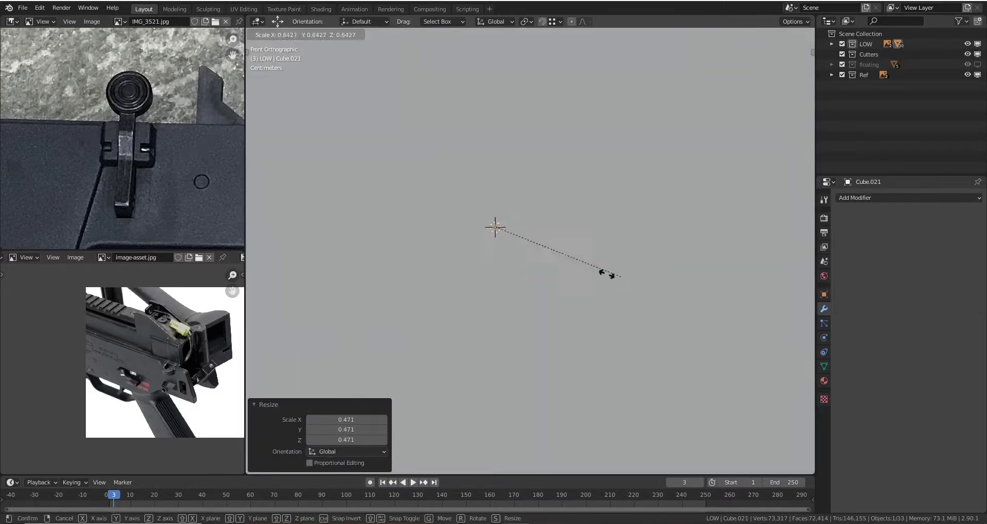
{"action": "left_click", "coordinate": [562, 243]}
{"action": "key", "text": "z"}
{"action": "left_click", "coordinate": [575, 251]}
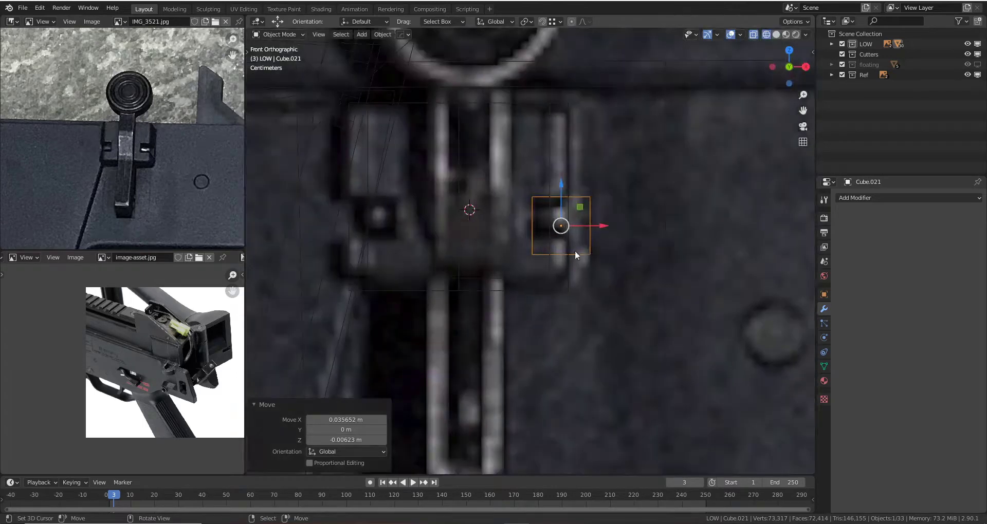
{"action": "key", "text": "s"}
{"action": "left_click", "coordinate": [614, 260]}
{"action": "scroll", "coordinate": [408, 199], "scroll_direction": "down", "scroll_amount": 2}
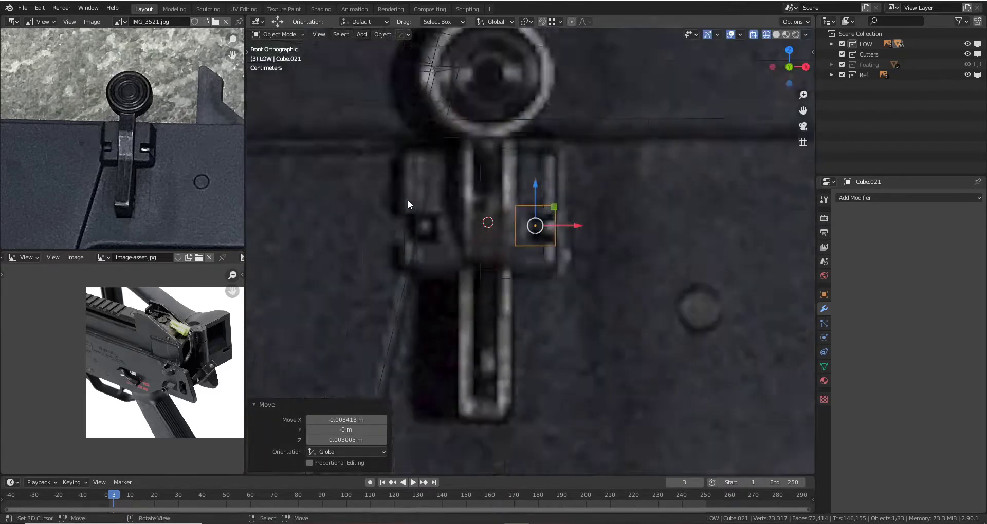
{"action": "scroll", "coordinate": [502, 173], "scroll_direction": "down", "scroll_amount": 2}
- Move the small box over the housing plate's left notch
{"action": "left_click", "coordinate": [498, 178]}
{"action": "key", "text": "Tab"}
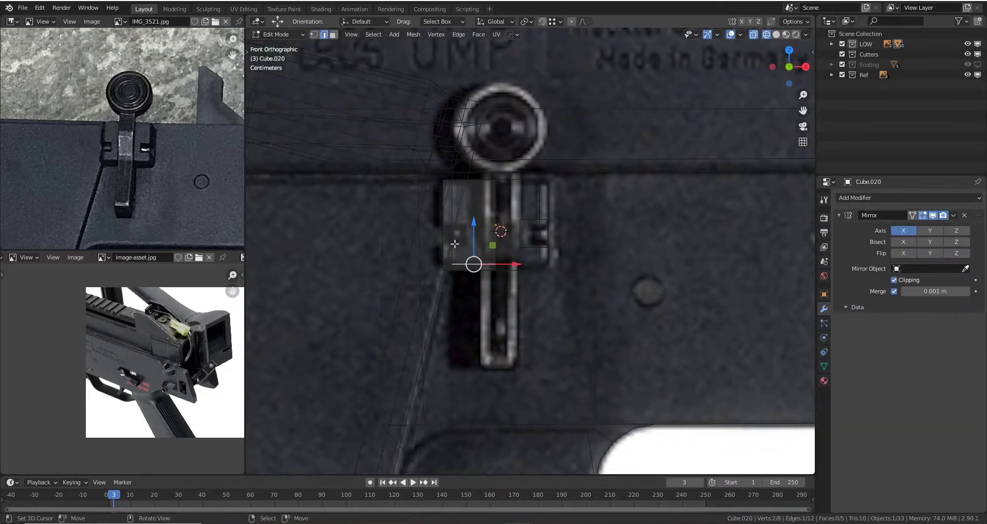
{"action": "key", "text": "Tab"}
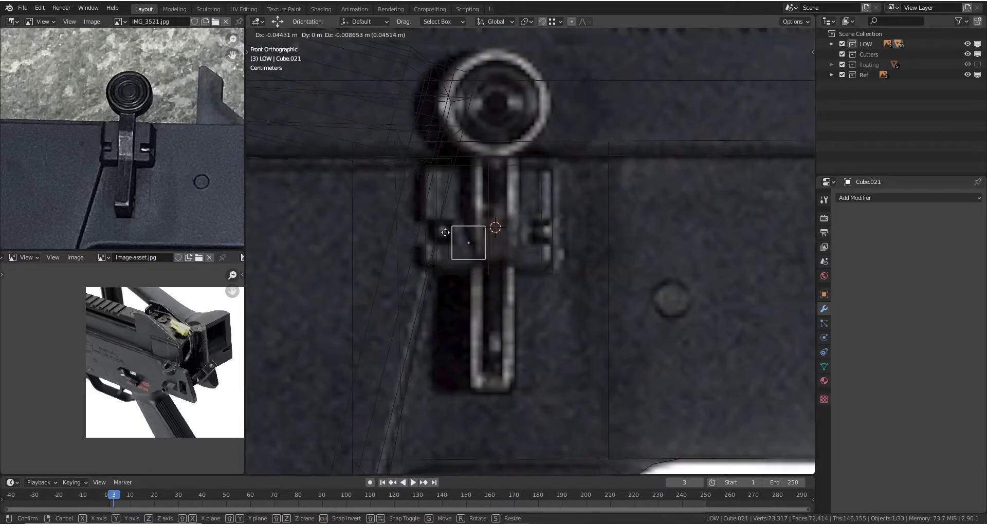
{"action": "left_click_drag", "start_coordinate": [473, 238], "coordinate": [441, 231]}
{"action": "scroll", "coordinate": [441, 231], "scroll_direction": "up", "scroll_amount": 2}
- Scale the small box 1.15 along X and 5.48 along Y, through the plate
{"action": "key", "text": "s"}
{"action": "key", "text": "z"}
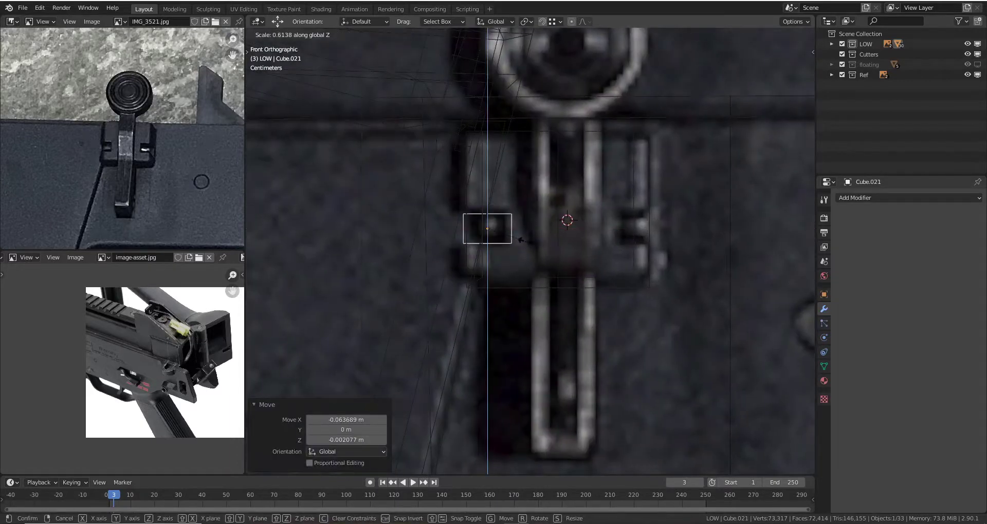
{"action": "type", "text": "x1.15"}
{"action": "key", "text": "Return"}
{"action": "key", "text": "KP_Divide"}
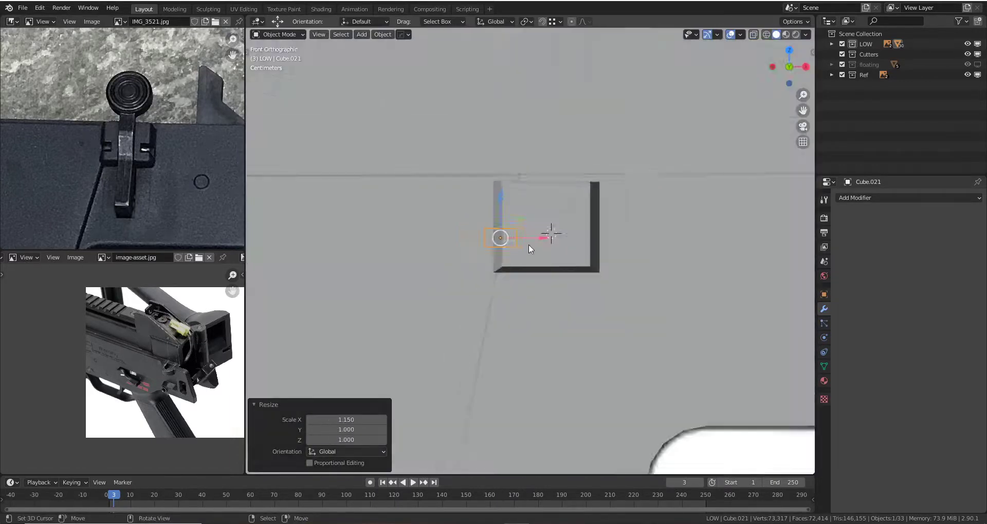
{"action": "middle_click_drag", "start_coordinate": [528, 244], "coordinate": [547, 262]}
{"action": "type", "text": "sy5.48"}
{"action": "key", "text": "Return"}
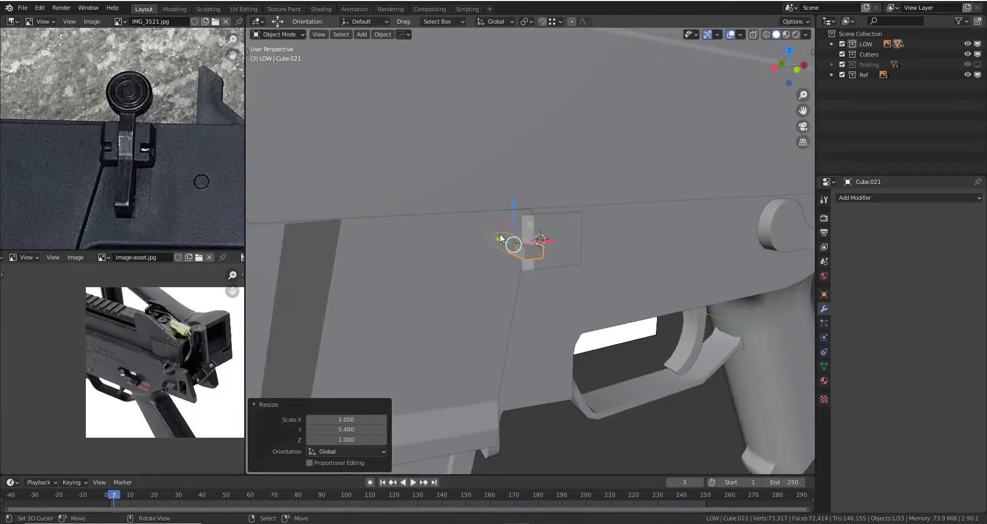
{"action": "key", "text": "s"}
{"action": "key", "text": "Escape"}
{"action": "key", "text": "ctrl+z"}
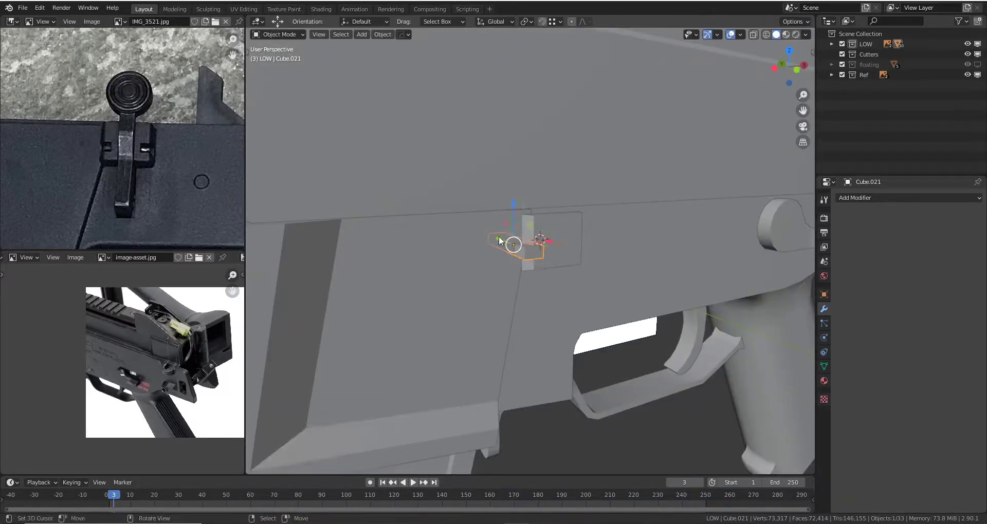
- Cut the small box out of the housing with a HardOps boolean and inspect the result
{"action": "key", "text": "q"}
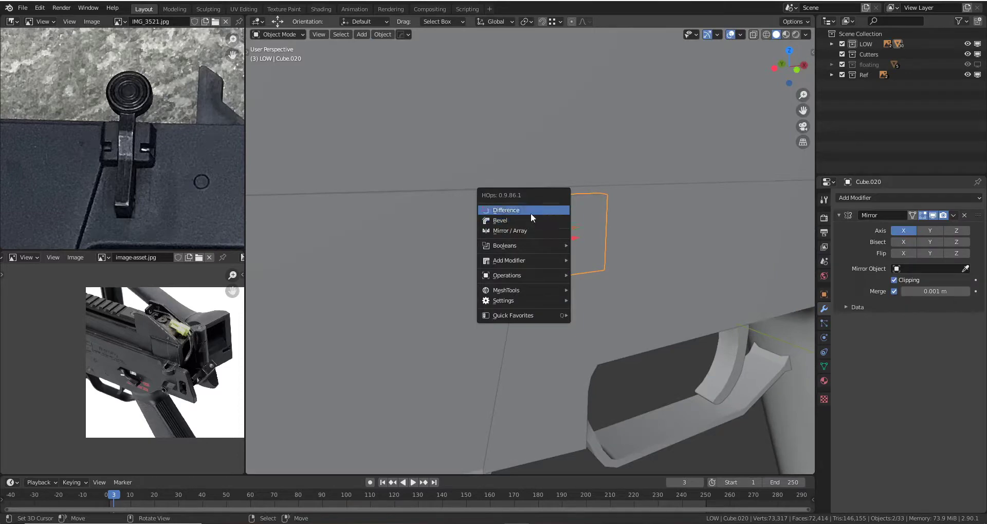
{"action": "left_click", "coordinate": [531, 214]}
{"action": "mouse_move", "coordinate": [564, 224]}
{"action": "middle_mouse_down"}
{"action": "mouse_move", "coordinate": [539, 229]}
{"action": "mouse_move", "coordinate": [550, 172]}
{"action": "mouse_move", "coordinate": [539, 224]}
{"action": "middle_mouse_up"}
{"action": "scroll", "coordinate": [539, 230], "scroll_direction": "up", "scroll_amount": 3}
{"action": "scroll", "coordinate": [568, 228], "scroll_direction": "up", "scroll_amount": 2}
{"action": "left_click", "coordinate": [522, 265]}
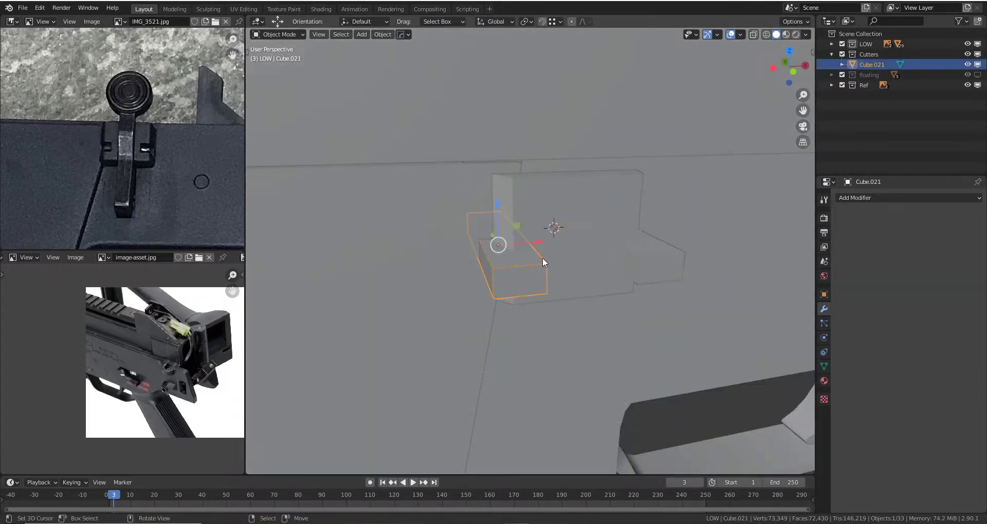
{"action": "left_click", "coordinate": [562, 217], "text": "shift"}
{"action": "key", "text": "slash"}
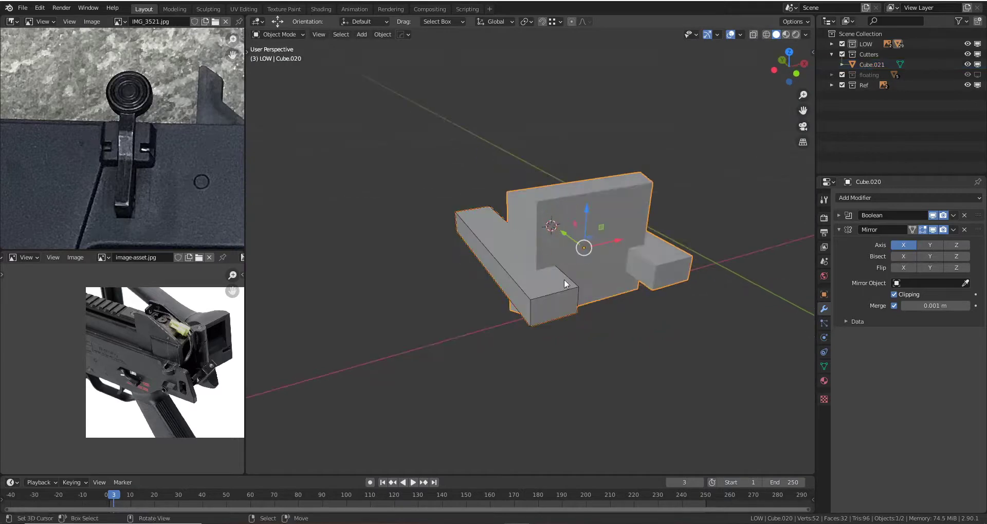
{"action": "left_click", "coordinate": [545, 261]}
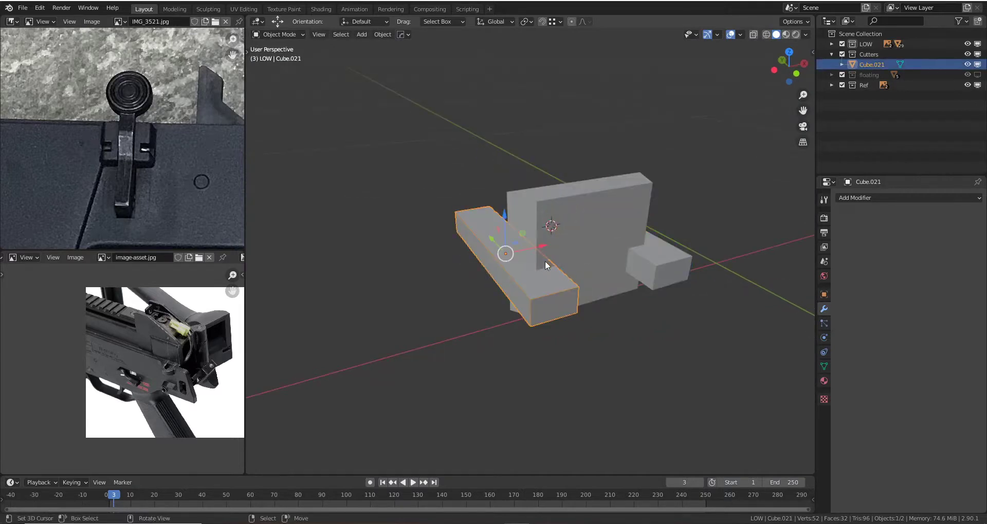
{"action": "left_click", "coordinate": [577, 226]}
- Move the mirror before the boolean, then apply both modifiers to the housing
{"action": "left_click", "coordinate": [840, 215]}
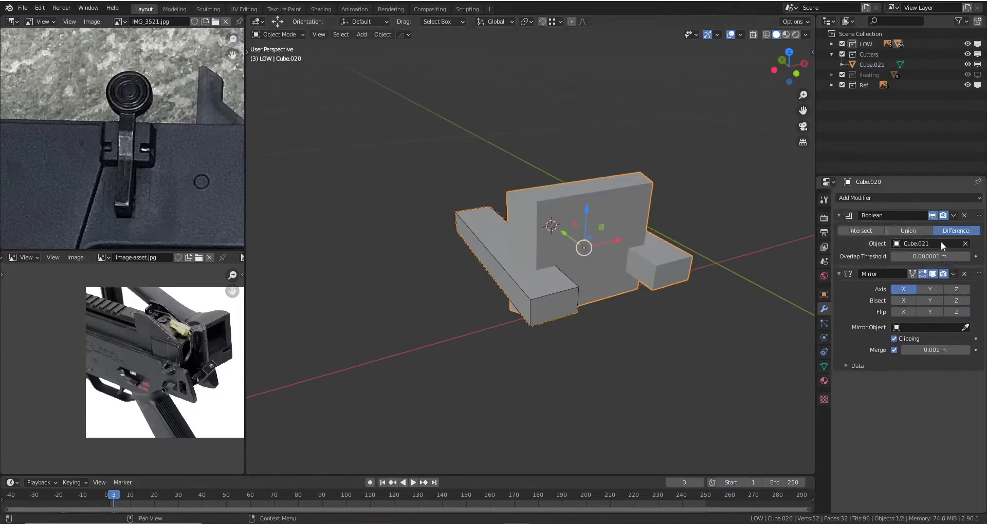
{"action": "left_click_drag", "start_coordinate": [979, 274], "coordinate": [979, 216]}
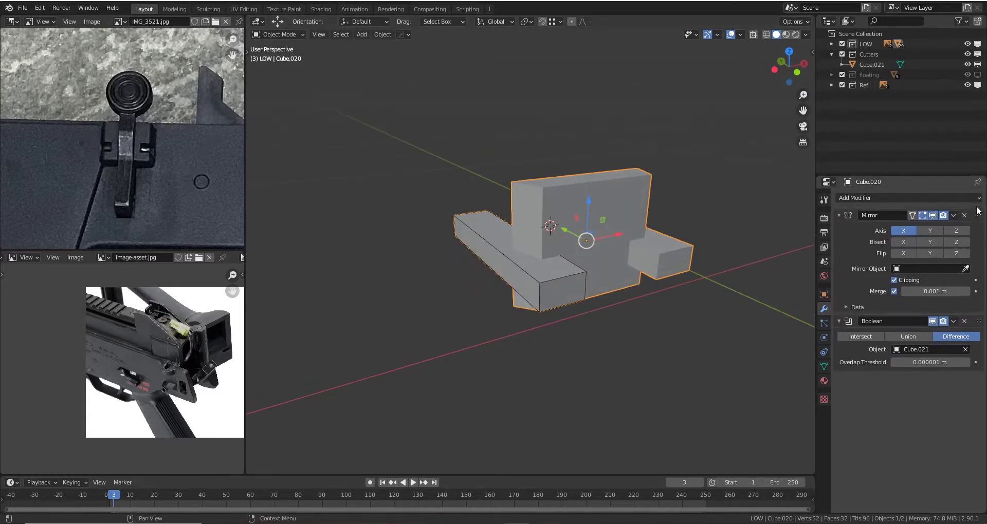
{"action": "mouse_move", "coordinate": [741, 227]}
{"action": "middle_mouse_down"}
{"action": "mouse_move", "coordinate": [667, 185]}
{"action": "mouse_move", "coordinate": [713, 189]}
{"action": "mouse_move", "coordinate": [735, 240]}
{"action": "mouse_move", "coordinate": [599, 205]}
{"action": "mouse_move", "coordinate": [610, 183]}
{"action": "mouse_move", "coordinate": [651, 200]}
{"action": "mouse_move", "coordinate": [648, 187]}
{"action": "mouse_move", "coordinate": [919, 217]}
{"action": "middle_mouse_up"}
{"action": "left_click", "coordinate": [954, 216]}
{"action": "left_click", "coordinate": [925, 226]}
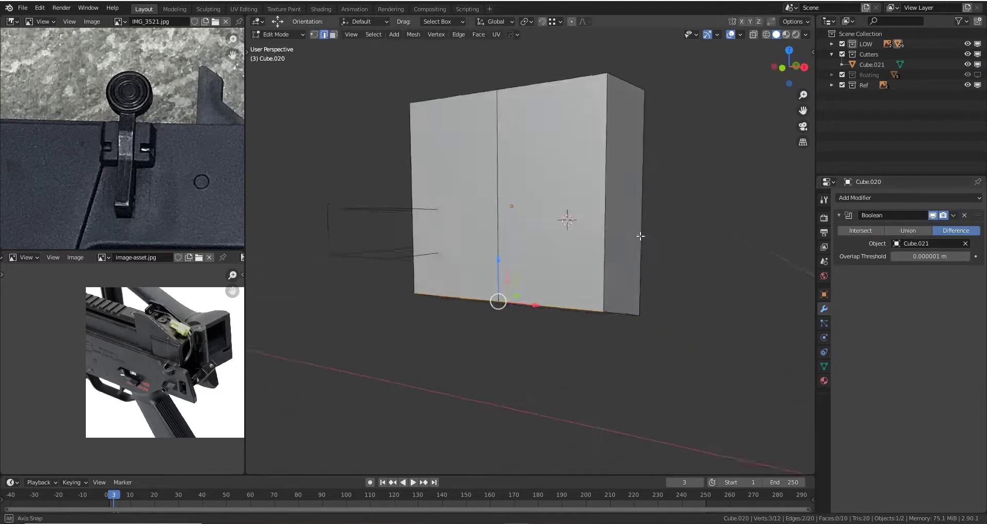
{"action": "left_click", "coordinate": [954, 216]}
{"action": "left_click", "coordinate": [925, 226]}
- Delete the right half of the housing block in Edit Mode
{"action": "scroll", "coordinate": [608, 222], "scroll_direction": "up", "scroll_amount": 2}
{"action": "key", "text": "Tab"}
{"action": "middle_click_drag", "start_coordinate": [608, 222], "coordinate": [566, 211]}
{"action": "left_click", "coordinate": [692, 154]}
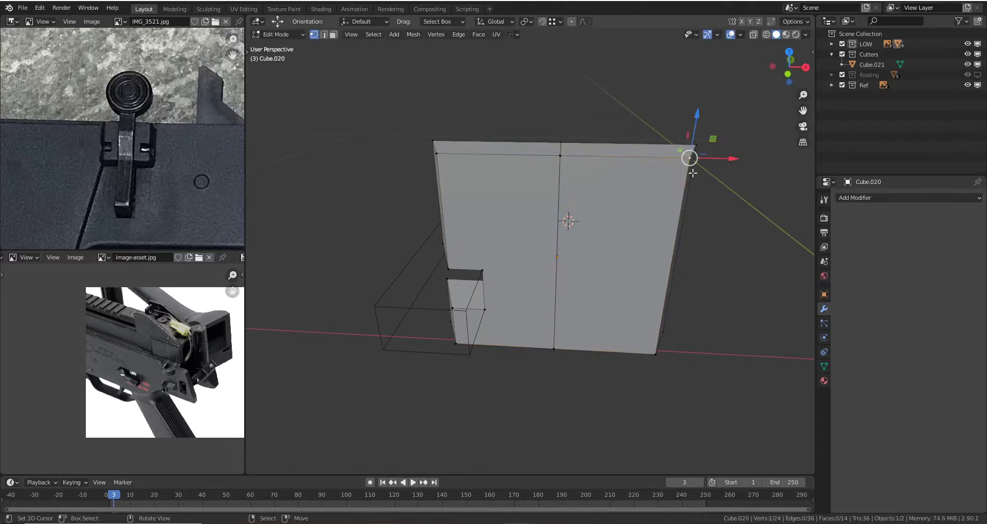
{"action": "key", "text": "l"}
{"action": "key", "text": "x"}
{"action": "key", "text": "Tab"}
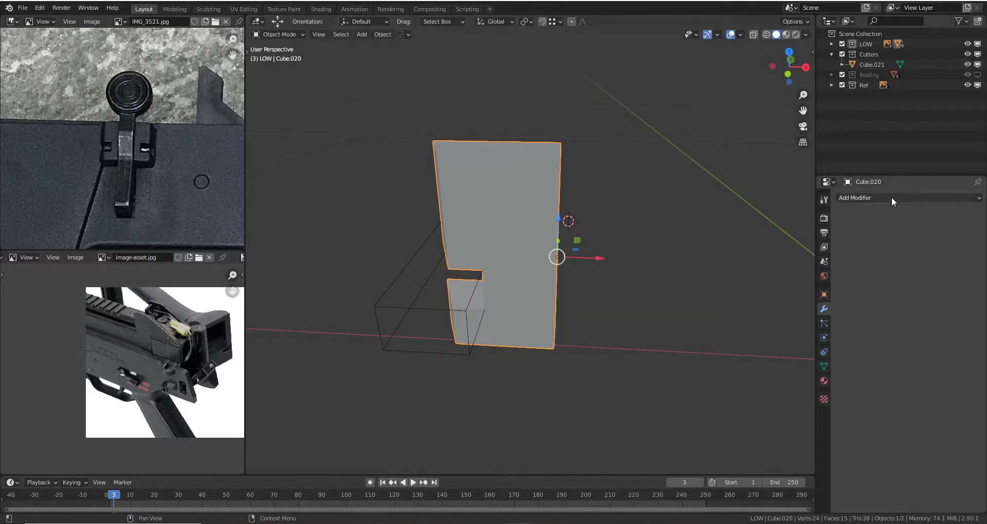
- Add a Mirror modifier on X only to restore the removed half
{"action": "left_click", "coordinate": [891, 198]}
{"action": "left_click", "coordinate": [761, 300]}
{"action": "left_click", "coordinate": [929, 231]}
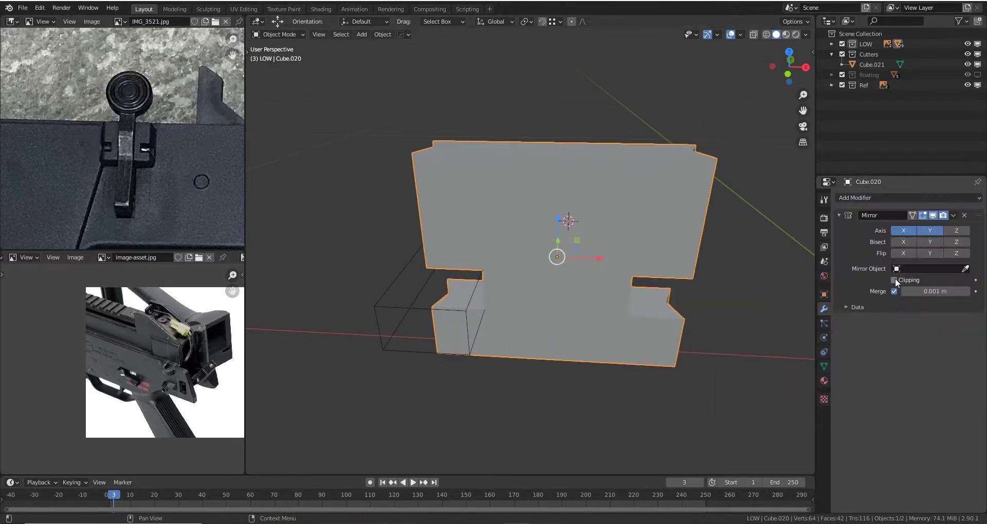
{"action": "left_click", "coordinate": [917, 231]}
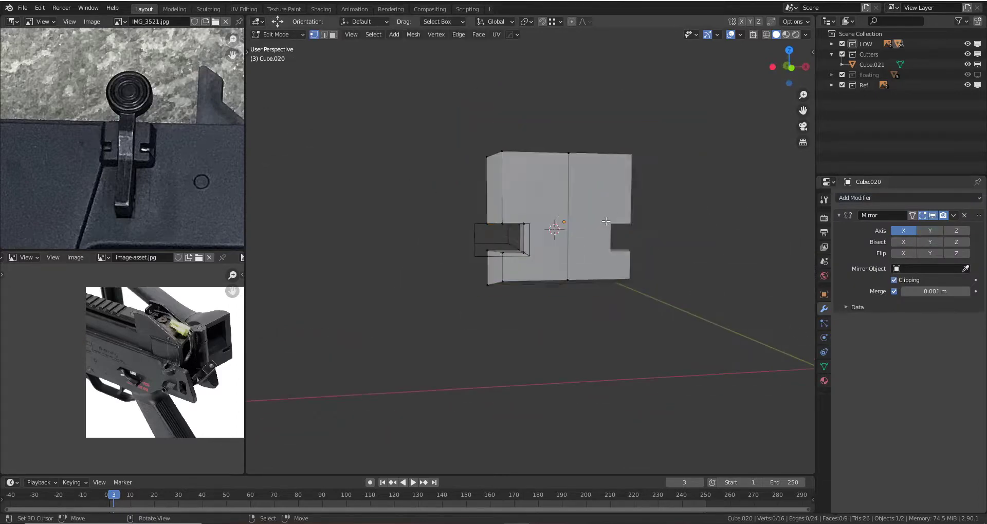
- In front X-ray view, delete the old cutter box Cube.021
{"action": "middle_click_drag", "start_coordinate": [639, 255], "coordinate": [600, 233]}
{"action": "key", "text": "KP_1"}
{"action": "key", "text": "alt+z"}
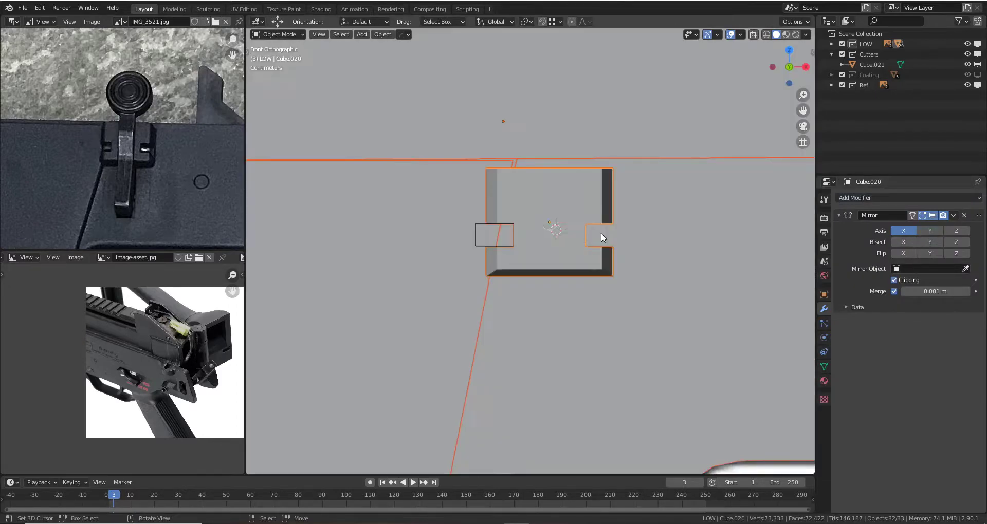
{"action": "key", "text": "z"}
{"action": "left_click", "coordinate": [486, 205]}
{"action": "left_click", "coordinate": [486, 205]}
{"action": "key", "text": "Delete"}
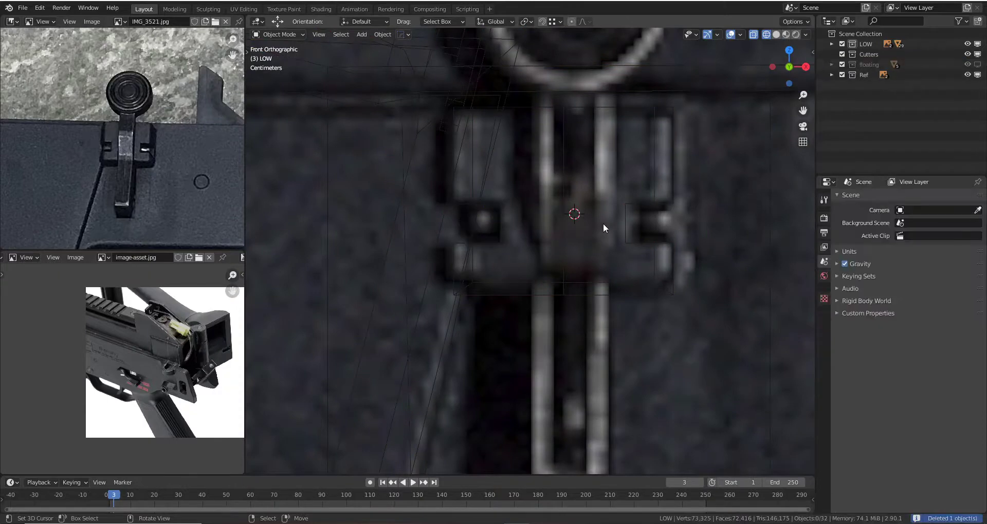
{"action": "key", "text": "z"}
{"action": "left_click", "coordinate": [659, 233]}
- Snap the 3D cursor to the housing block's vertical centre edge loop
{"action": "key", "text": "z"}
{"action": "left_click", "coordinate": [536, 260]}
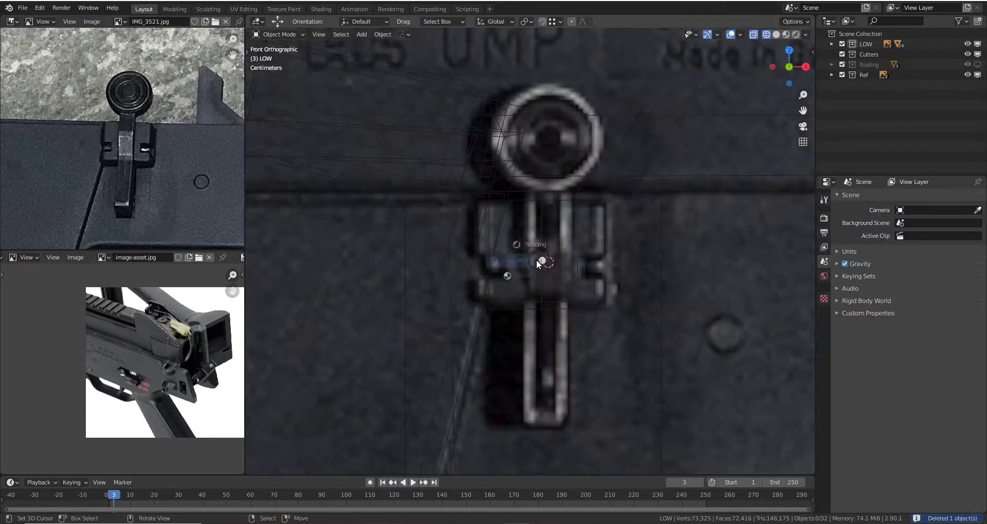
{"action": "key", "text": "z"}
{"action": "left_click", "coordinate": [569, 243]}
{"action": "middle_click_drag", "start_coordinate": [569, 244], "coordinate": [567, 257]}
{"action": "left_click", "coordinate": [566, 257]}
{"action": "key", "text": "alt+z"}
{"action": "key", "text": "Tab"}
{"action": "key", "text": "2"}
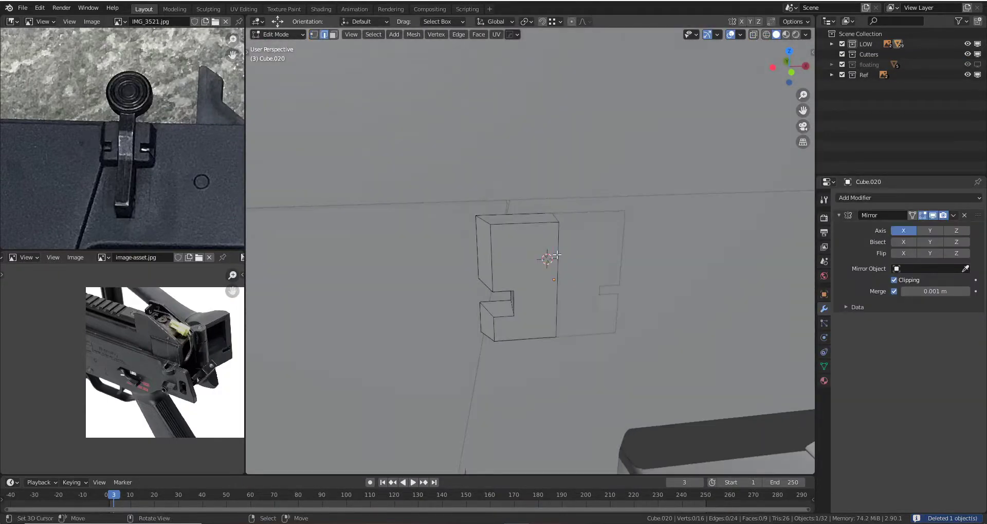
{"action": "left_click", "coordinate": [556, 277], "text": "alt"}
{"action": "key", "text": "shift+s"}
{"action": "left_click", "coordinate": [582, 322]}
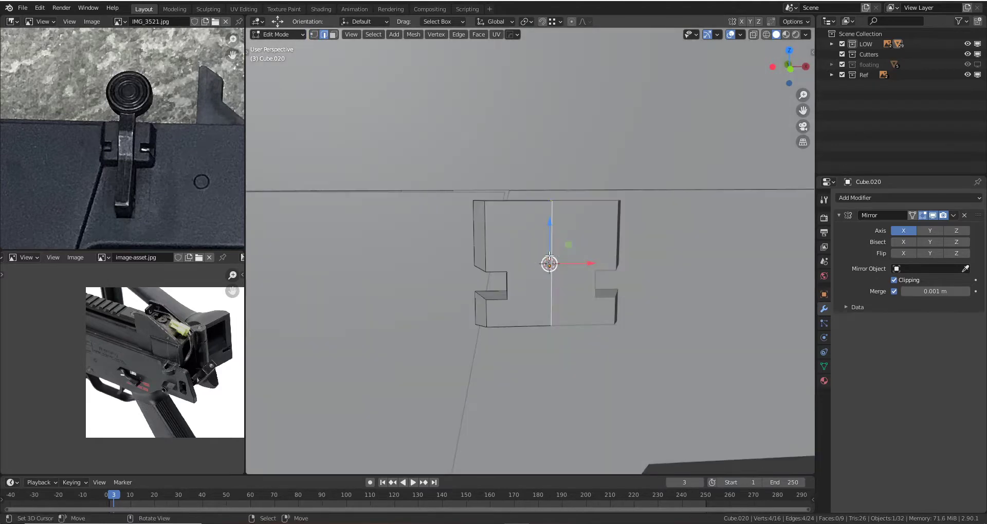
{"action": "key", "text": "Tab"}
- Apply the housing's Mirror modifier so the notched shape becomes permanent
{"action": "key", "text": "KP_1"}
{"action": "key", "text": "z"}
{"action": "left_click", "coordinate": [525, 255]}
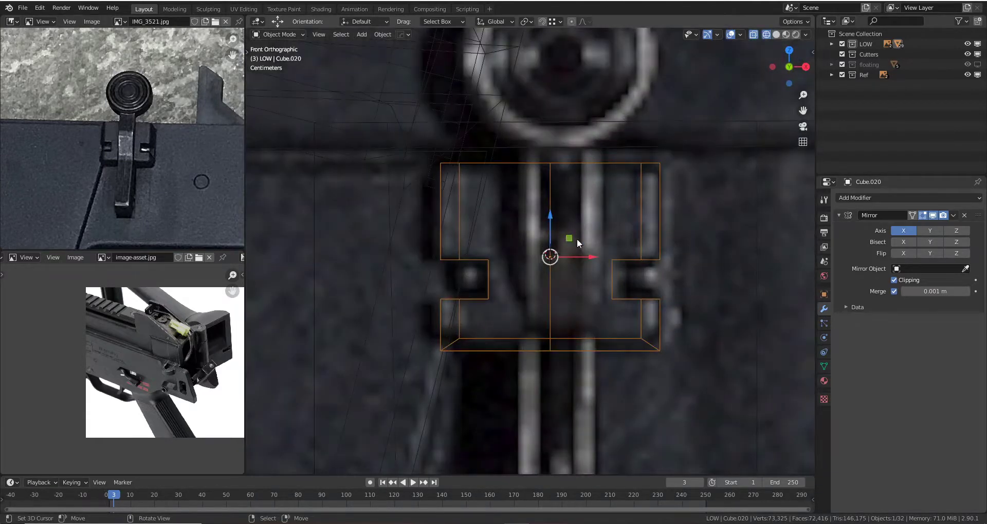
{"action": "scroll", "coordinate": [619, 218], "scroll_direction": "down", "scroll_amount": 3}
{"action": "key", "text": "z"}
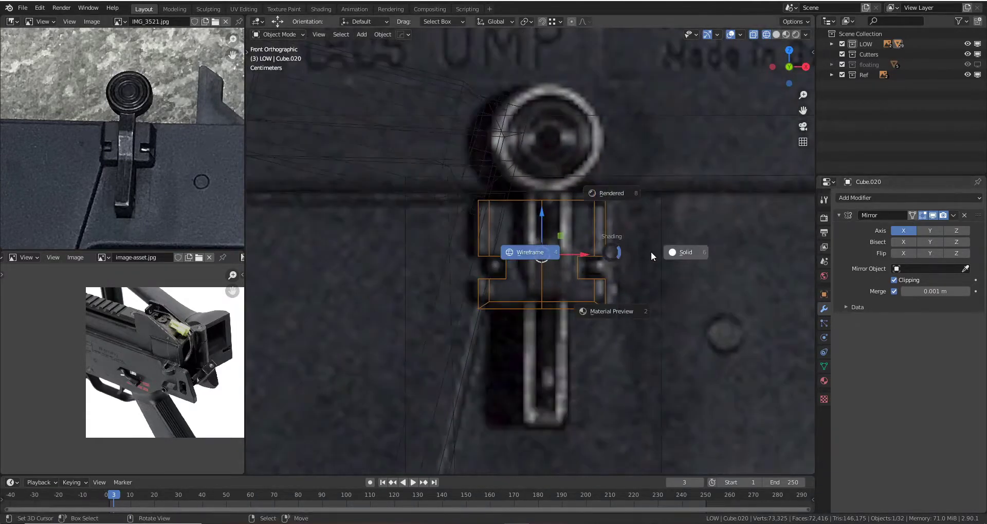
{"action": "left_click", "coordinate": [650, 252]}
{"action": "key", "text": "z"}
{"action": "left_click", "coordinate": [552, 208]}
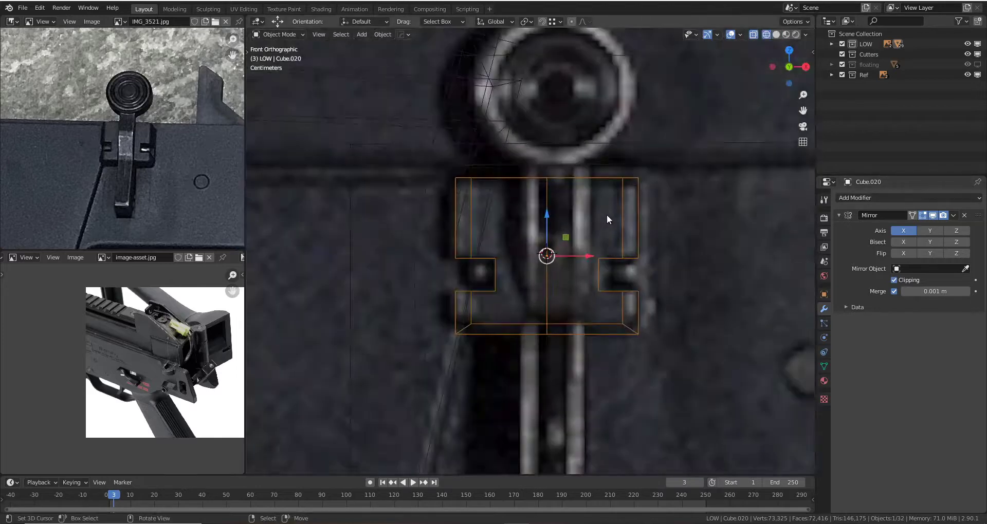
{"action": "left_click", "coordinate": [953, 215]}
{"action": "left_click", "coordinate": [930, 227]}
{"action": "scroll", "coordinate": [563, 226], "scroll_direction": "up", "scroll_amount": 2}
- Add a new cube at the 3D cursor and shrink it down
{"action": "key", "text": "shift+a"}
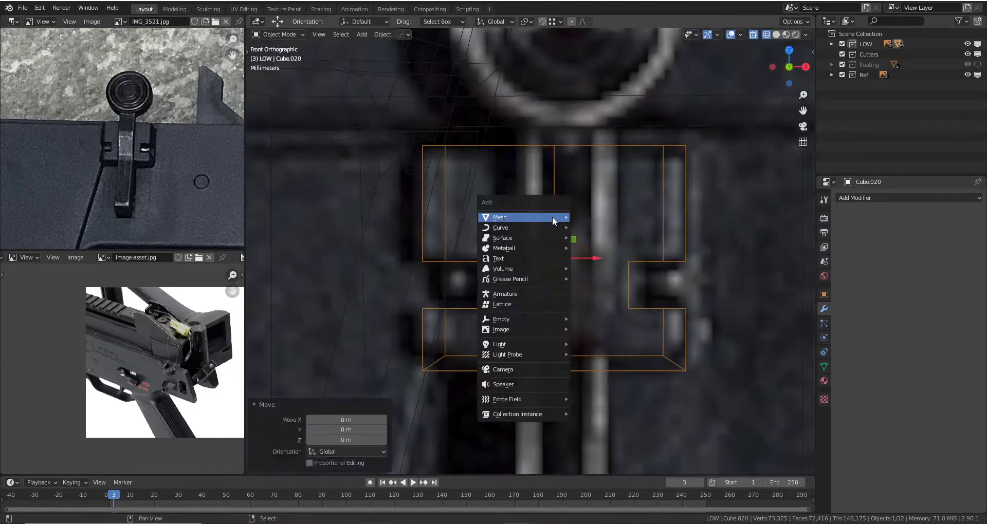
{"action": "left_click", "coordinate": [594, 226]}
{"action": "key", "text": "s"}
{"action": "left_click", "coordinate": [657, 333]}
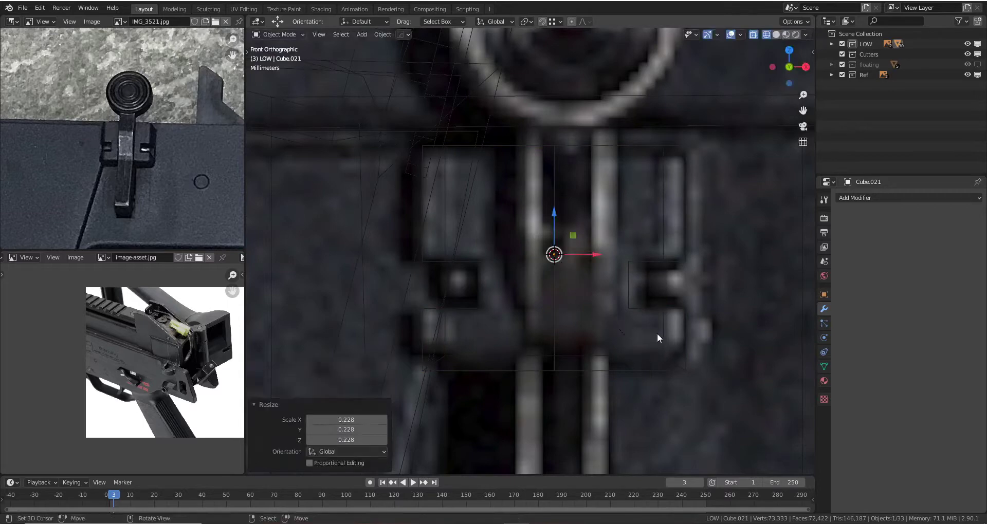
{"action": "scroll", "coordinate": [596, 296], "scroll_direction": "down", "scroll_amount": 3}
{"action": "key", "text": "s"}
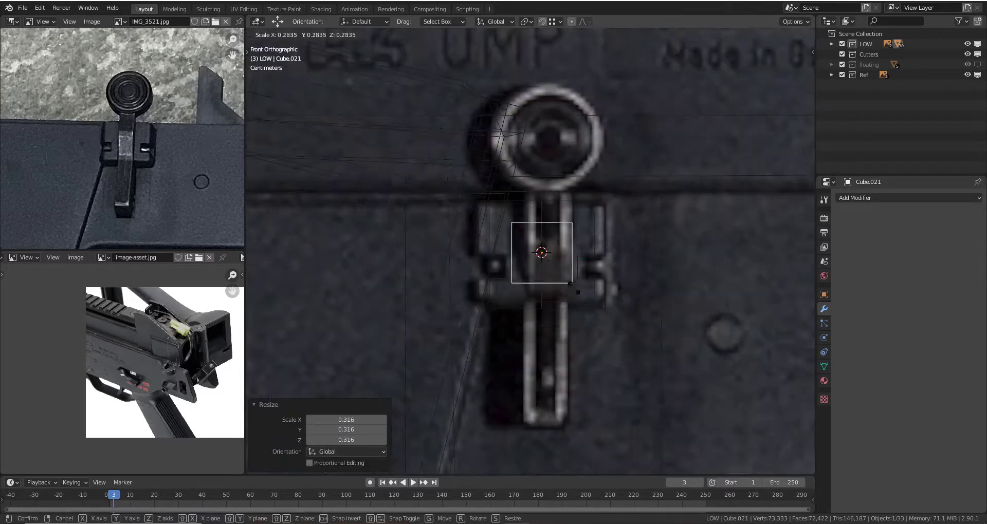
{"action": "left_click", "coordinate": [557, 268]}
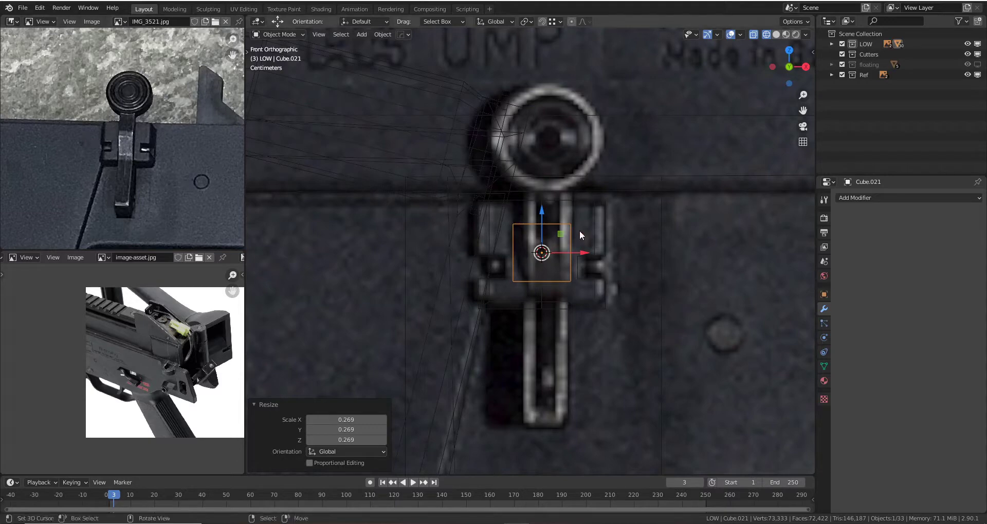
- Stretch the cube tall along Z and narrow it to 0.686 width for the lever
{"action": "key", "text": "s"}
{"action": "key", "text": "z"}
{"action": "left_click", "coordinate": [684, 293]}
{"action": "key", "text": "s"}
{"action": "key", "text": "x"}
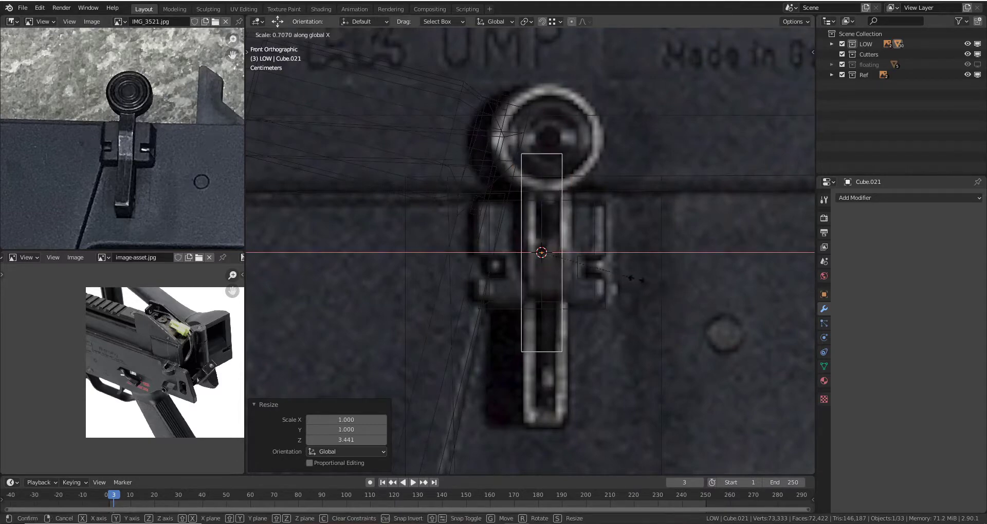
{"action": "left_click", "coordinate": [559, 265]}
- Show wireframe over the reference photo and keep only the lever box selected
{"action": "key", "text": "z"}
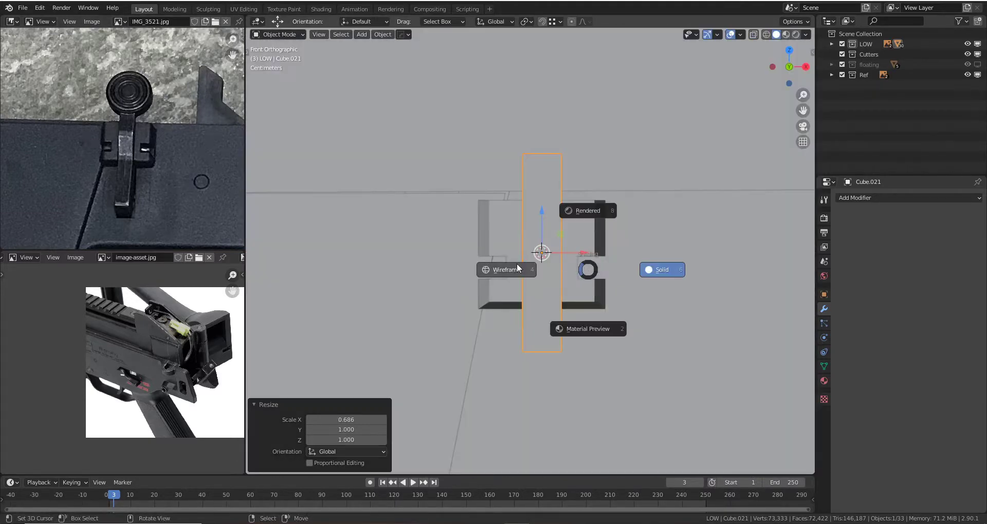
{"action": "left_click", "coordinate": [518, 267]}
{"action": "left_click", "coordinate": [625, 193], "text": "shift"}
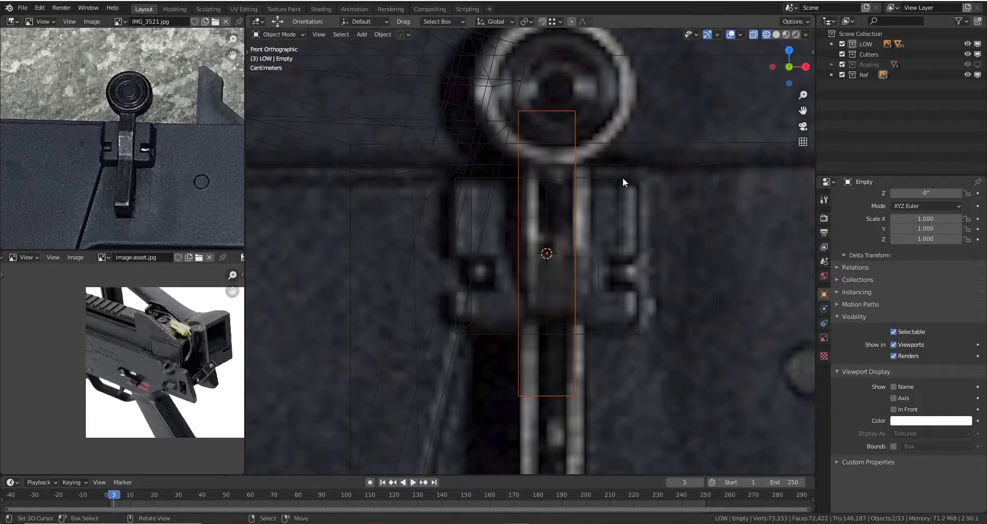
{"action": "key", "text": "ctrl+z"}
{"action": "key", "text": "ctrl+shift+z"}
{"action": "key", "text": "ctrl+z"}
{"action": "scroll", "coordinate": [567, 278], "scroll_direction": "down", "scroll_amount": 2}
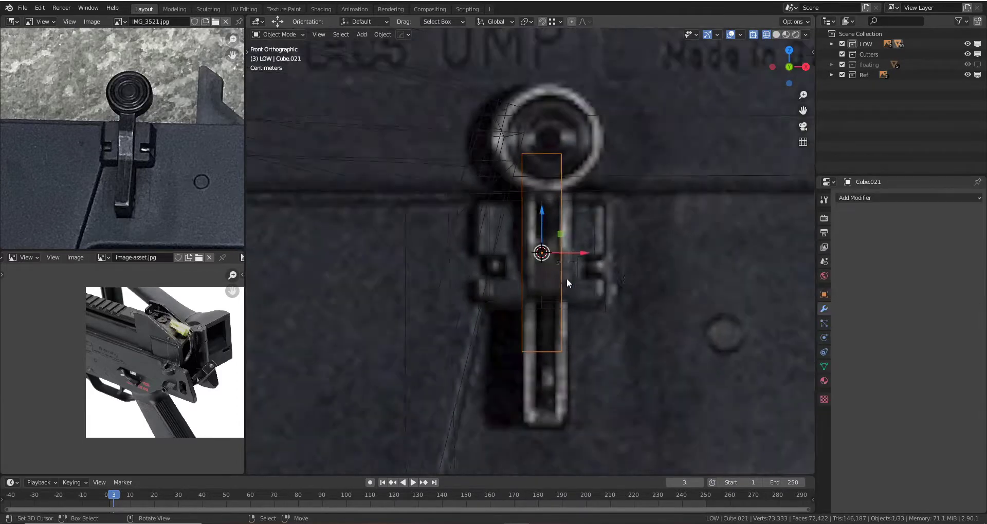
{"action": "key", "text": "shift+z"}
- Nudge the lever box and housing block together slightly right along X
{"action": "left_click", "coordinate": [587, 252], "text": "shift"}
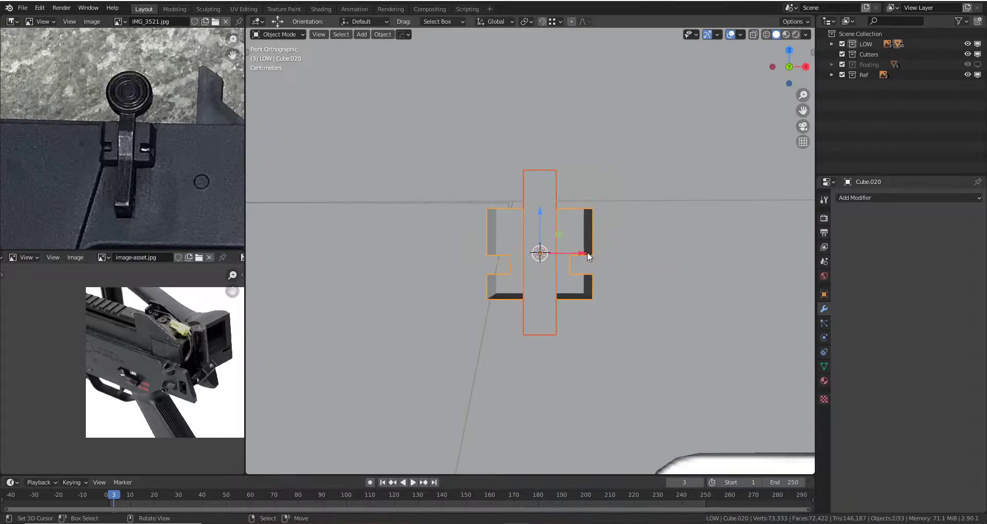
{"action": "key", "text": "z"}
{"action": "left_click", "coordinate": [577, 263]}
{"action": "left_click_drag", "start_coordinate": [587, 259], "coordinate": [593, 254]}
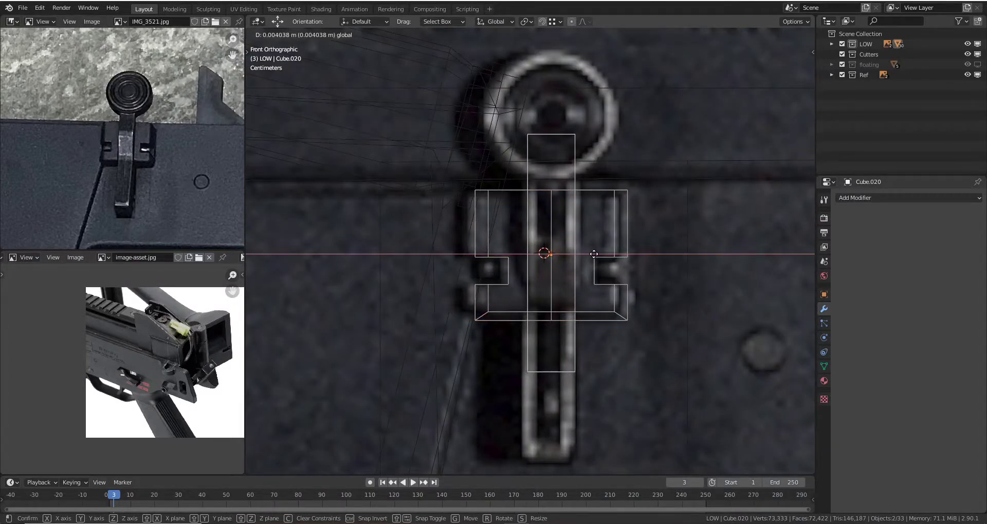
{"action": "left_click_drag", "start_coordinate": [594, 254], "coordinate": [591, 254]}
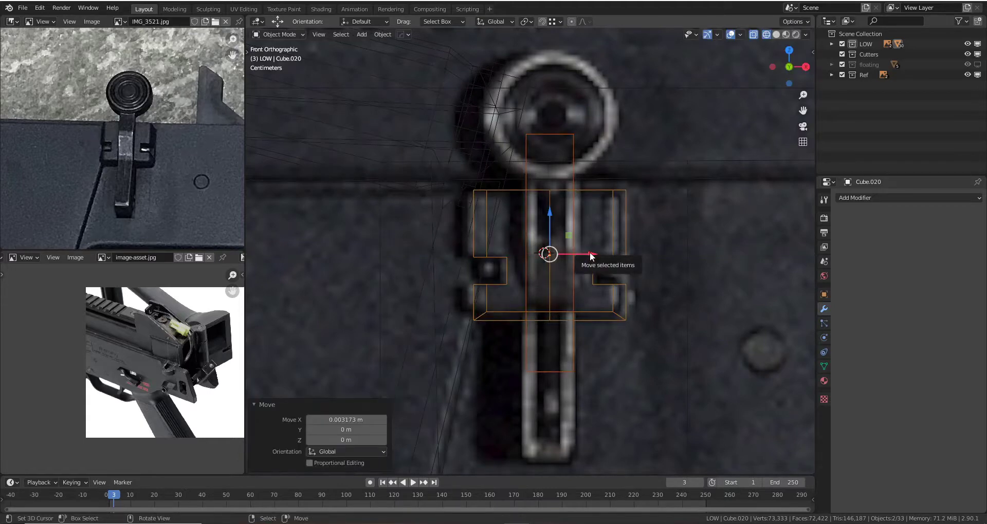
{"action": "left_click", "coordinate": [574, 220]}
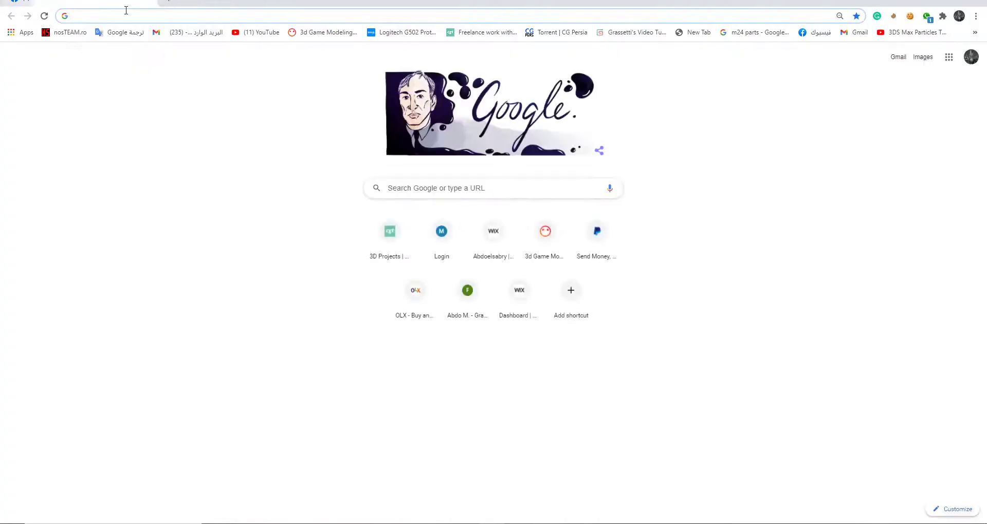
- Switch to Chrome's Google new-tab page, ready to start a web search
{"action": "left_click", "coordinate": [127, 14]}
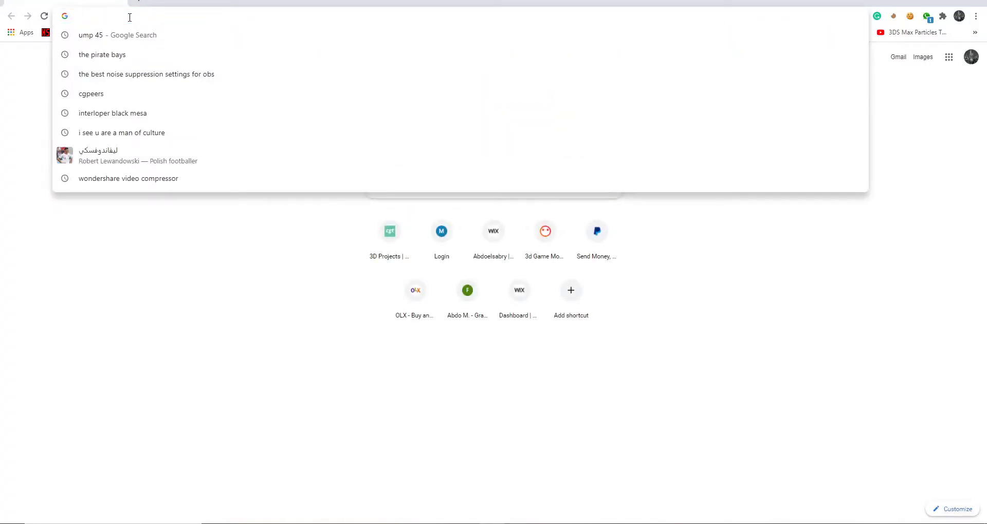
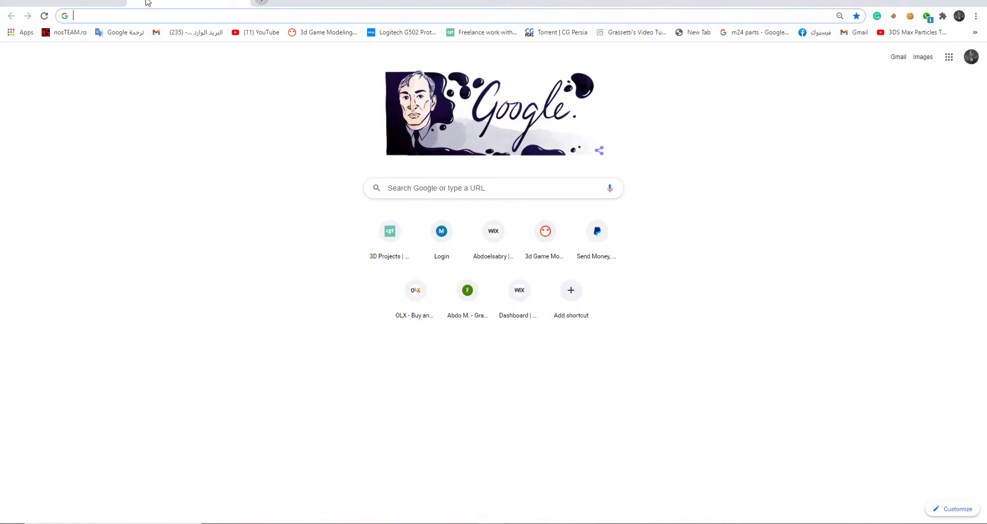
- Search Google for 'blender 2.8 castkey'
{"action": "type", "text": "blender "}
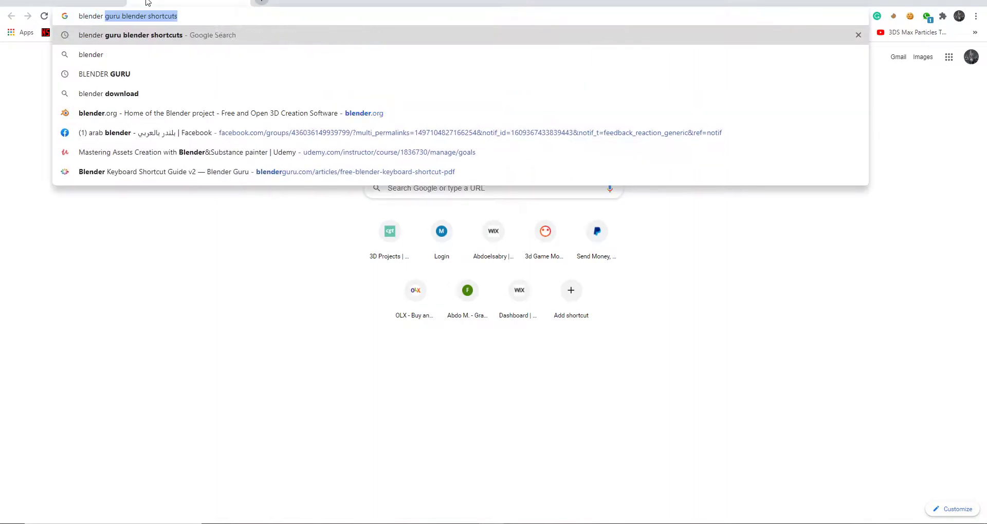
{"action": "type", "text": "20"}
{"action": "key", "text": "BackSpace"}
{"action": "type", "text": ".8 "}
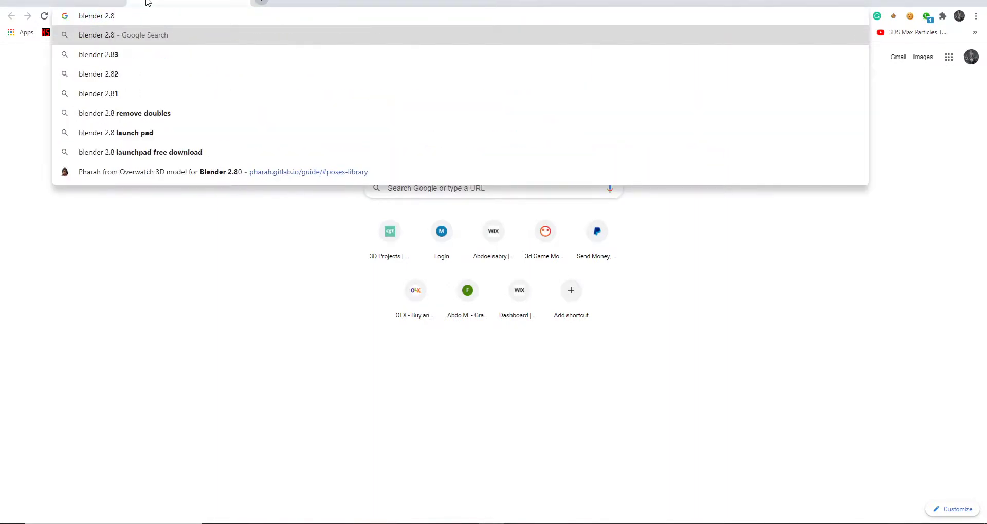
{"action": "type", "text": "cast"}
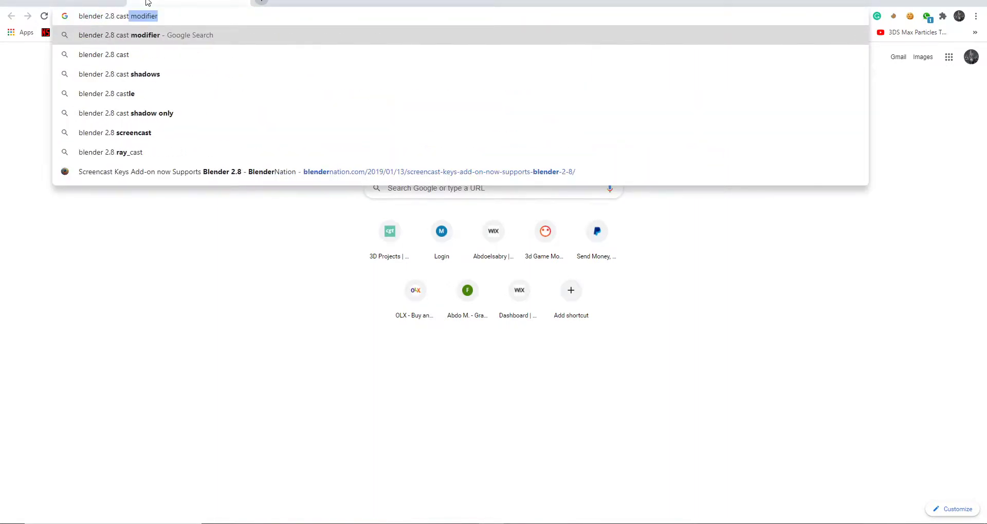
{"action": "type", "text": "key"}
{"action": "key", "text": "Return"}
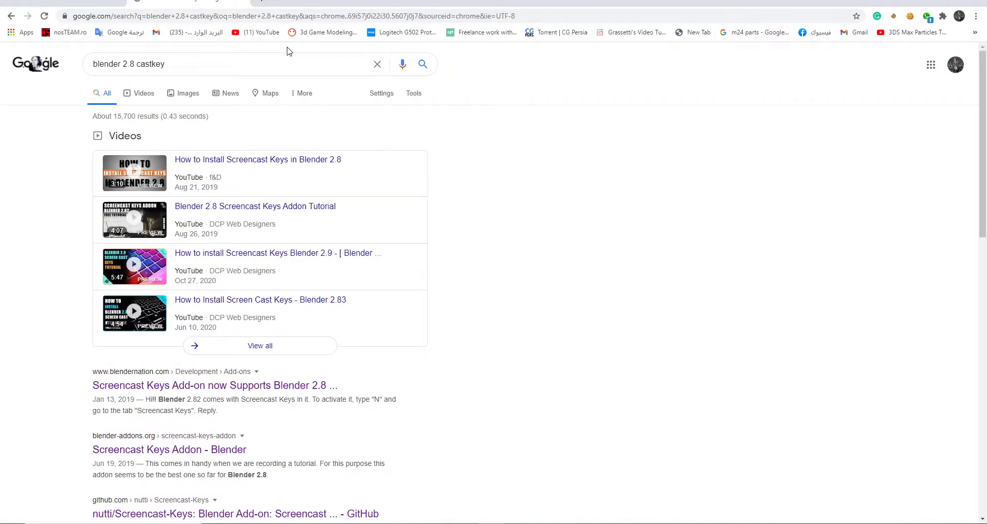
- Open the BlenderNation and blender-addons search results in new tabs
{"action": "right_click", "coordinate": [265, 384]}
{"action": "left_click", "coordinate": [306, 387]}
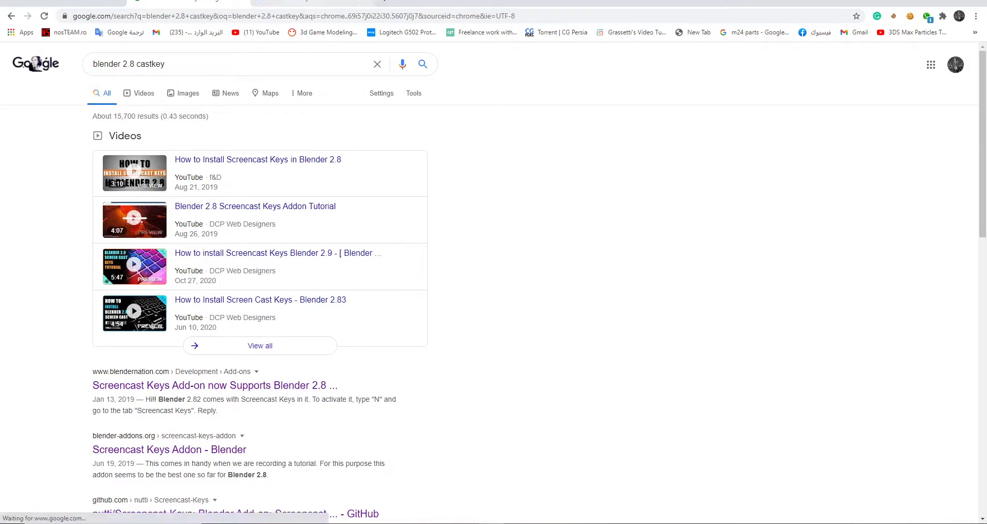
{"action": "right_click", "coordinate": [194, 451]}
{"action": "left_click", "coordinate": [247, 337]}
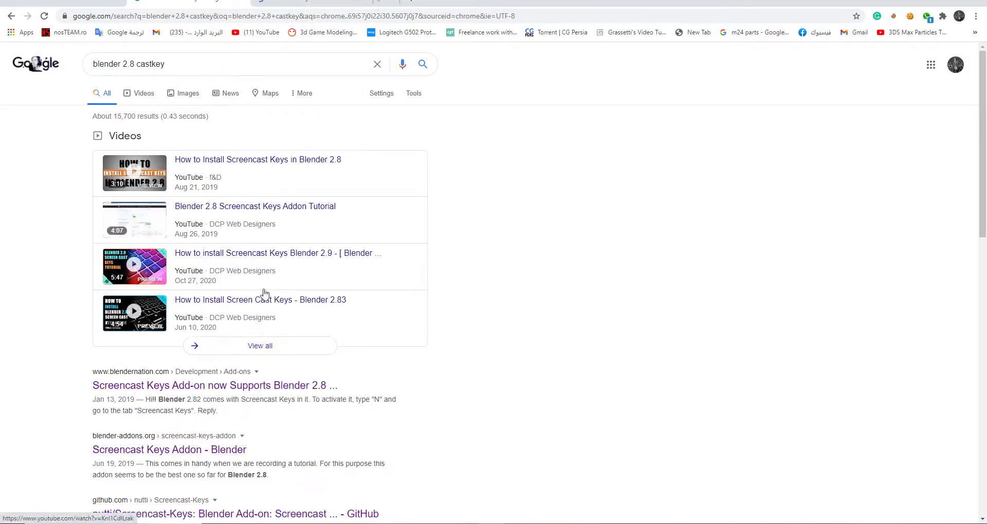
- Switch to the BlenderNation Screencast Keys article and scroll to its download link
{"action": "key", "text": "ctrl+Tab"}
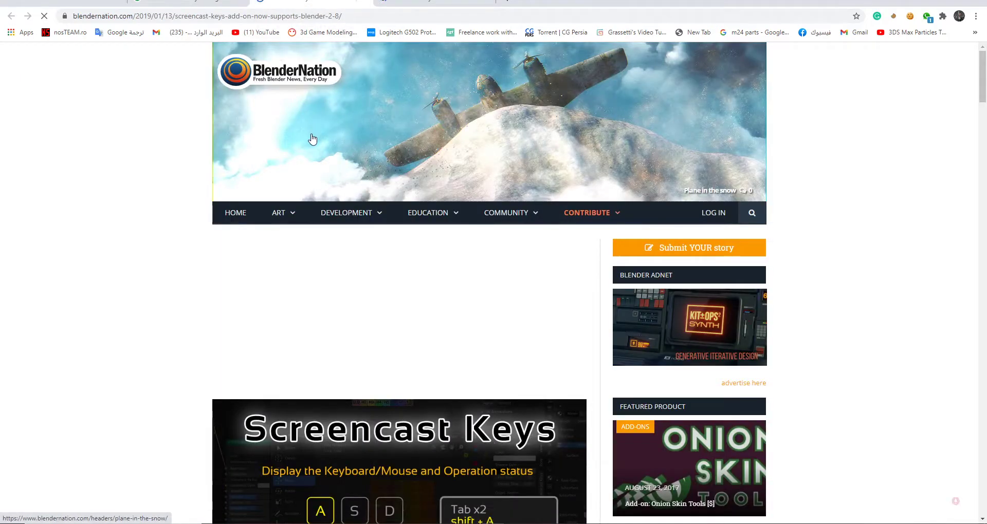
{"action": "scroll", "coordinate": [312, 136], "scroll_direction": "down", "scroll_amount": 3}
{"action": "scroll", "coordinate": [300, 173], "scroll_direction": "down", "scroll_amount": 5}
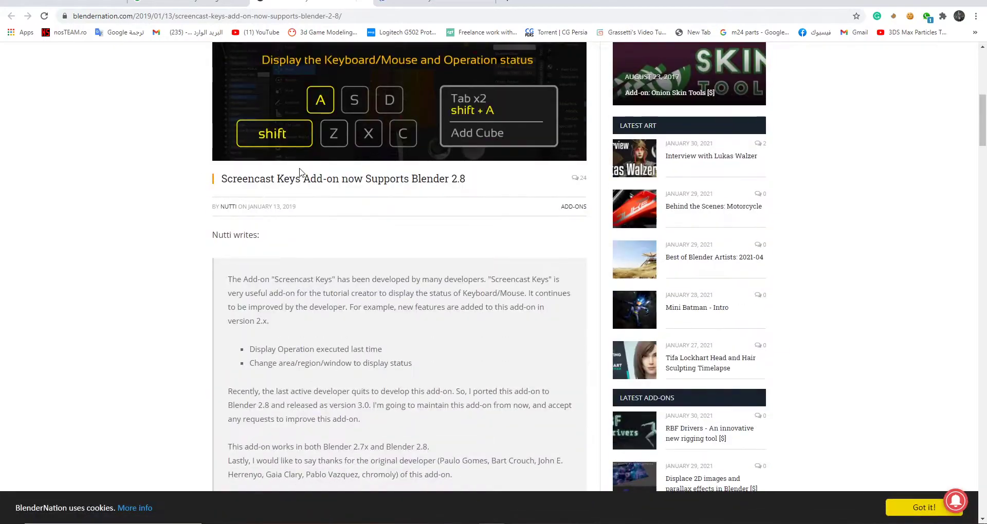
{"action": "scroll", "coordinate": [301, 174], "scroll_direction": "up", "scroll_amount": 6}
{"action": "scroll", "coordinate": [301, 173], "scroll_direction": "down", "scroll_amount": 2}
{"action": "scroll", "coordinate": [300, 171], "scroll_direction": "down", "scroll_amount": 5}
{"action": "scroll", "coordinate": [293, 175], "scroll_direction": "down", "scroll_amount": 1}
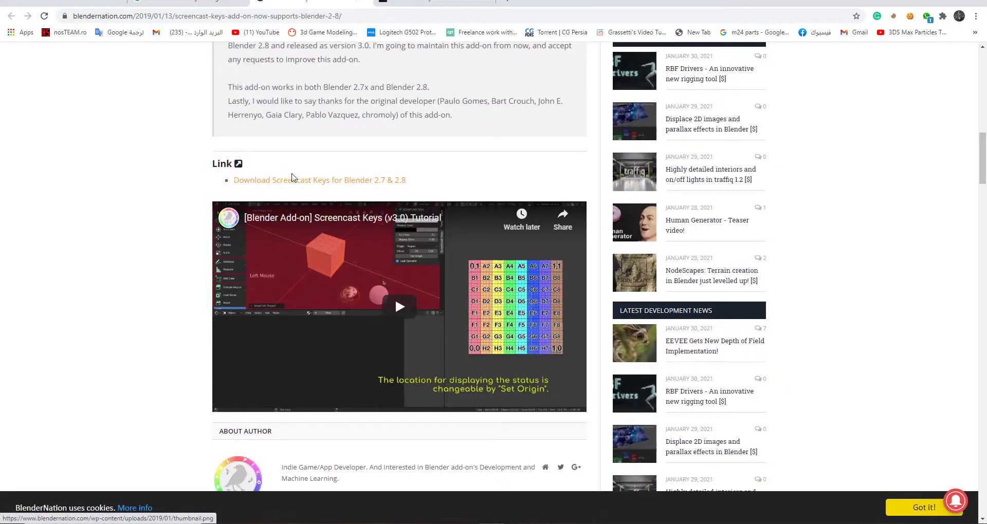
{"action": "scroll", "coordinate": [292, 176], "scroll_direction": "down", "scroll_amount": 5}
{"action": "scroll", "coordinate": [292, 177], "scroll_direction": "down", "scroll_amount": 1}
{"action": "scroll", "coordinate": [292, 177], "scroll_direction": "up", "scroll_amount": 1}
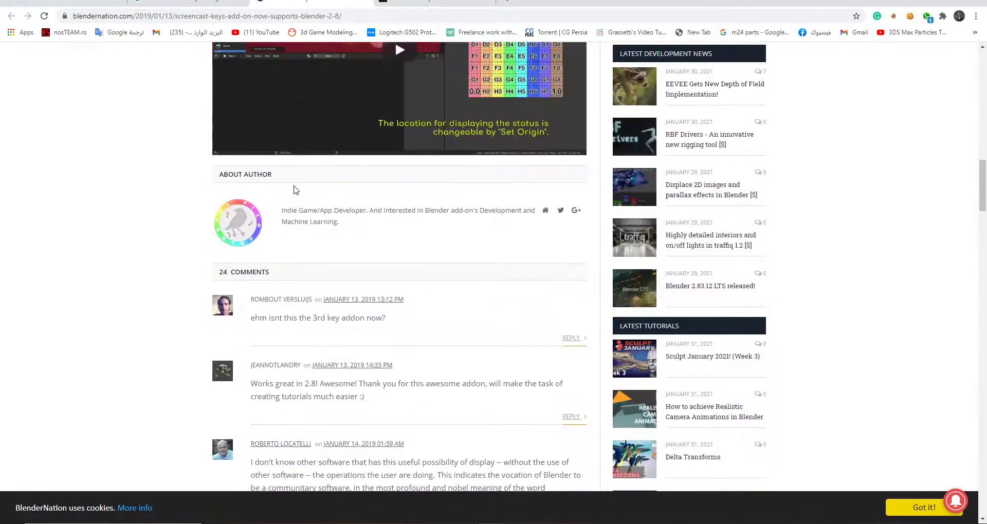
{"action": "scroll", "coordinate": [296, 190], "scroll_direction": "up", "scroll_amount": 6}
{"action": "scroll", "coordinate": [295, 190], "scroll_direction": "up", "scroll_amount": 3}
{"action": "scroll", "coordinate": [295, 190], "scroll_direction": "down", "scroll_amount": 1}
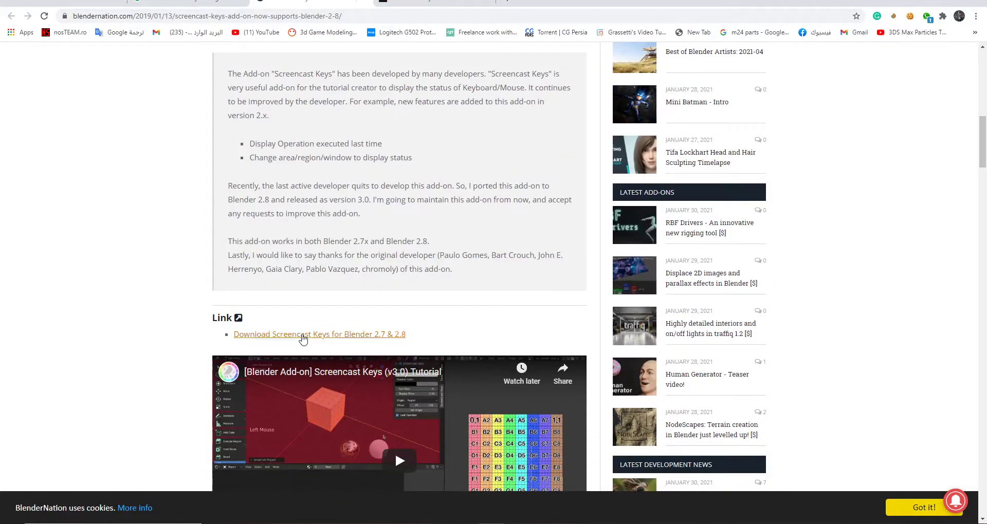
- Follow the link to the Screencast-Keys GitHub repository and download it as a ZIP
{"action": "left_click", "coordinate": [288, 339]}
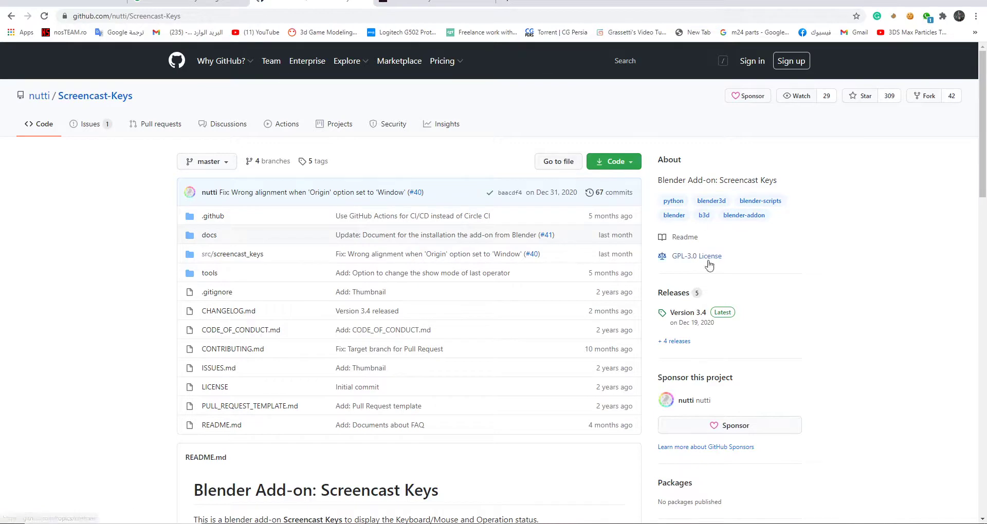
{"action": "mouse_move", "coordinate": [415, 192]}
{"action": "scroll", "coordinate": [405, 207], "scroll_direction": "down", "scroll_amount": 5}
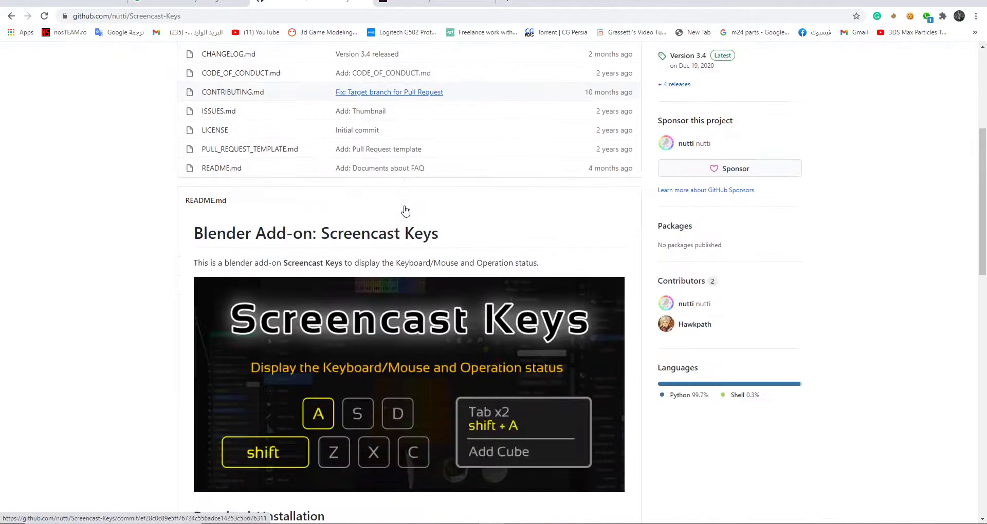
{"action": "scroll", "coordinate": [406, 207], "scroll_direction": "up", "scroll_amount": 5}
{"action": "left_click", "coordinate": [622, 162]}
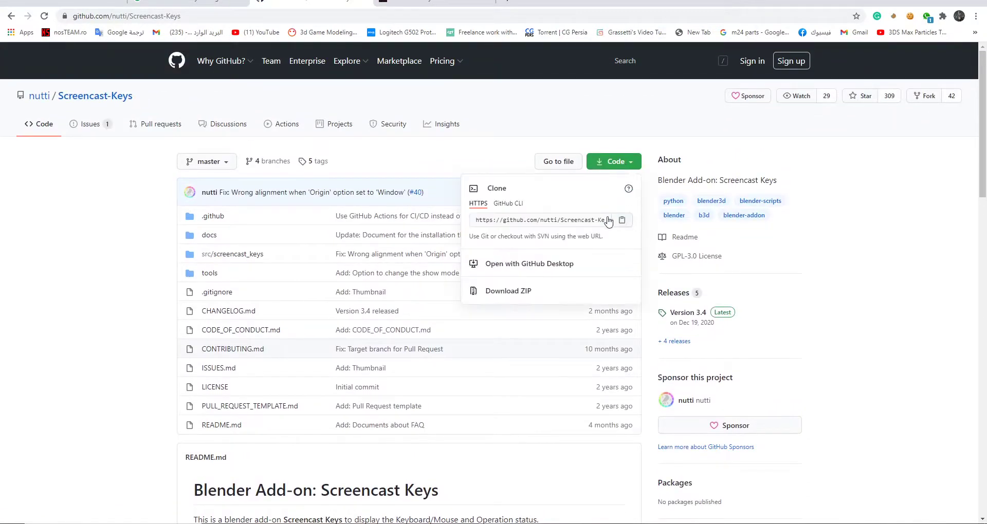
{"action": "left_click", "coordinate": [514, 292]}
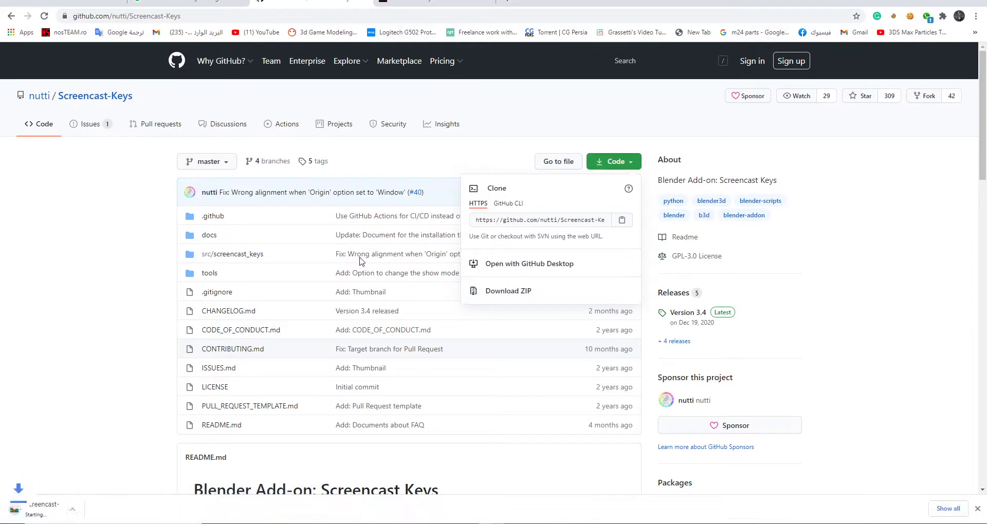
- Move Screencast-Keys-master.zip to the Desktop, replacing the existing copy
{"action": "left_click", "coordinate": [108, 514]}
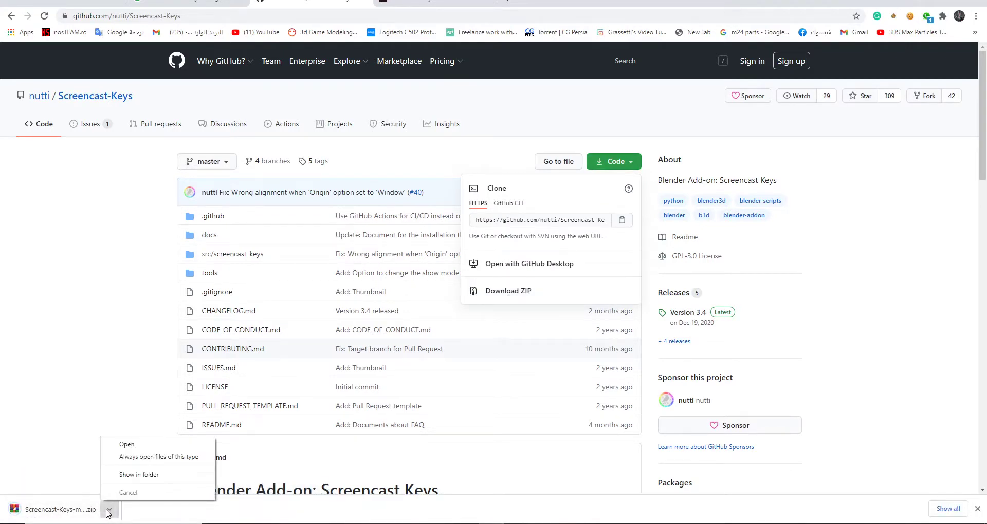
{"action": "left_click", "coordinate": [134, 473]}
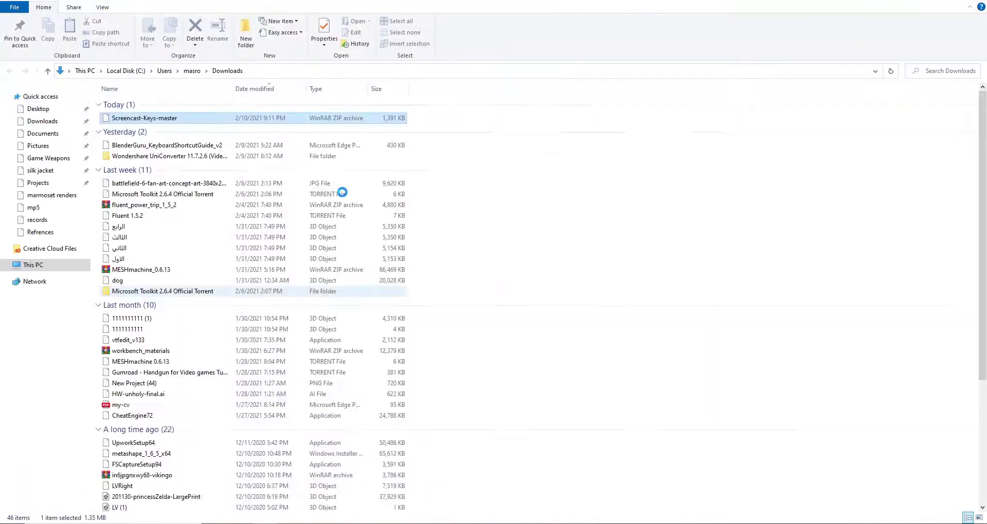
{"action": "left_click_drag", "start_coordinate": [185, 105], "coordinate": [403, 137]}
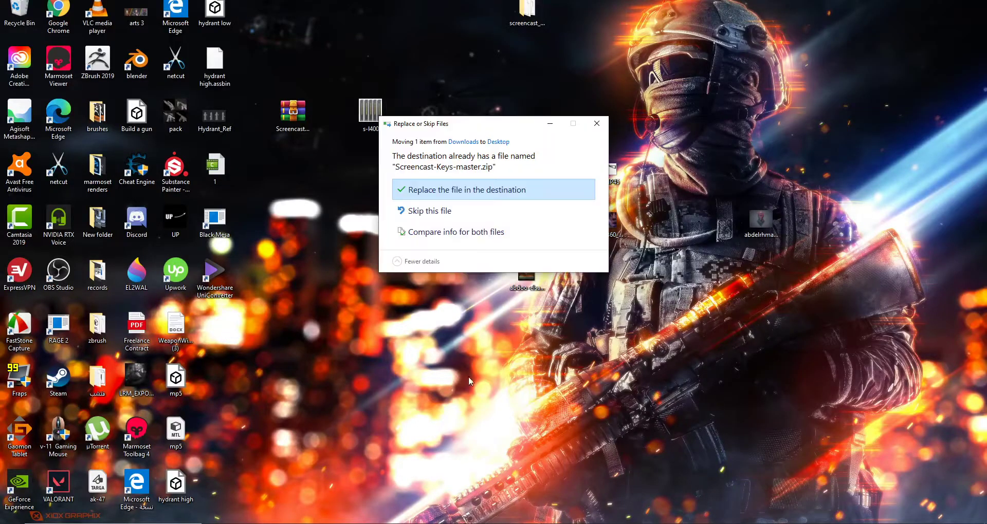
{"action": "left_click", "coordinate": [445, 191]}
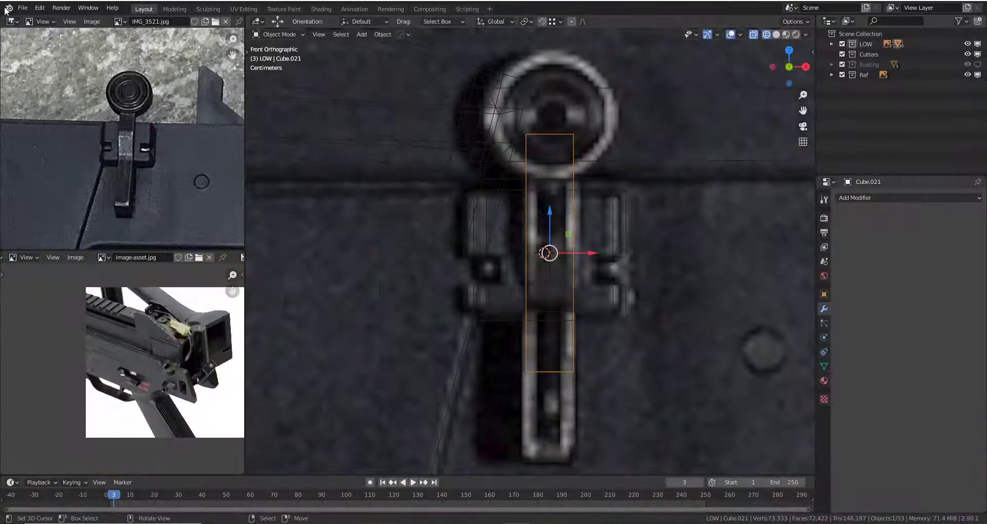
{"action": "left_click", "coordinate": [22, 8]}
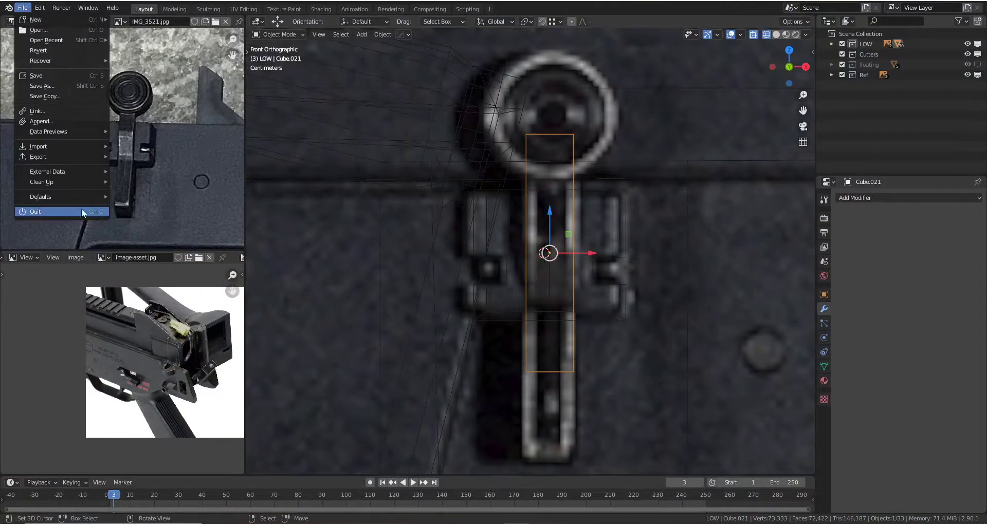
- Install the Desktop's Screencast-Keys-master.zip through Preferences > Add-ons, then close Preferences and show the desktop
{"action": "left_click", "coordinate": [43, 8]}
{"action": "left_click", "coordinate": [87, 154]}
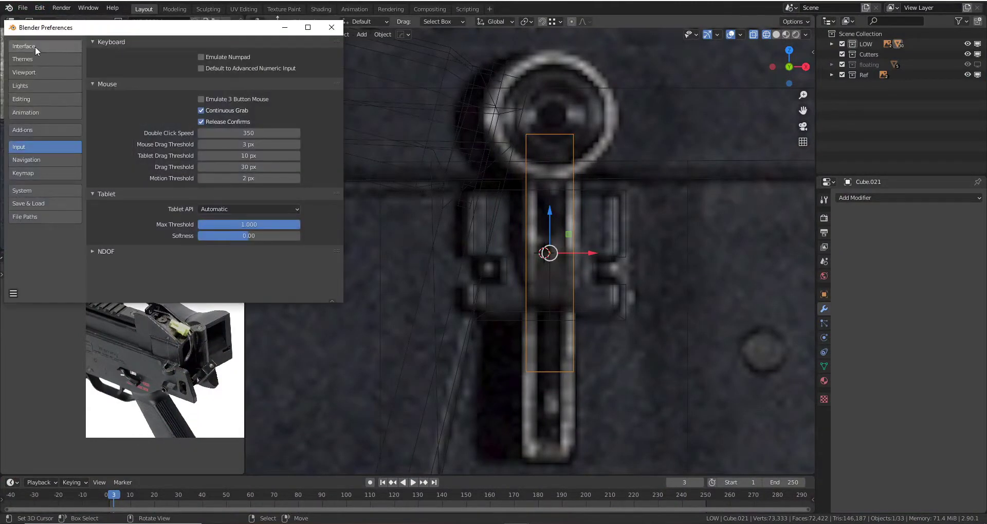
{"action": "left_click", "coordinate": [48, 131]}
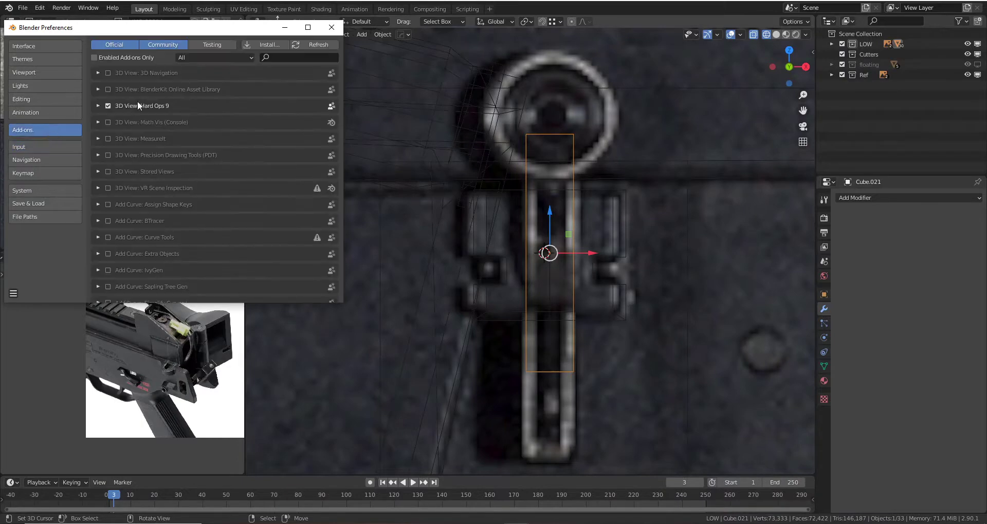
{"action": "left_click", "coordinate": [269, 45]}
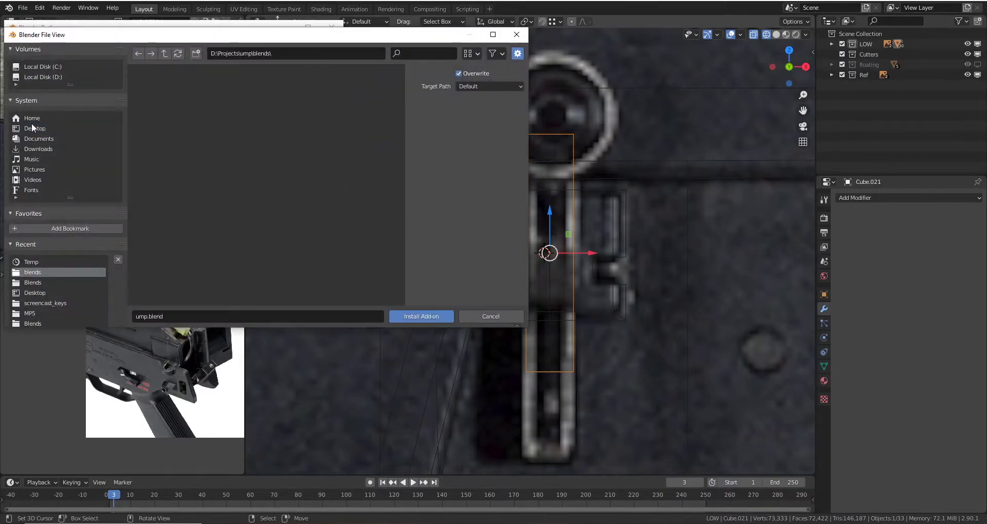
{"action": "left_click", "coordinate": [36, 128]}
{"action": "scroll", "coordinate": [269, 258], "scroll_direction": "down", "scroll_amount": 1}
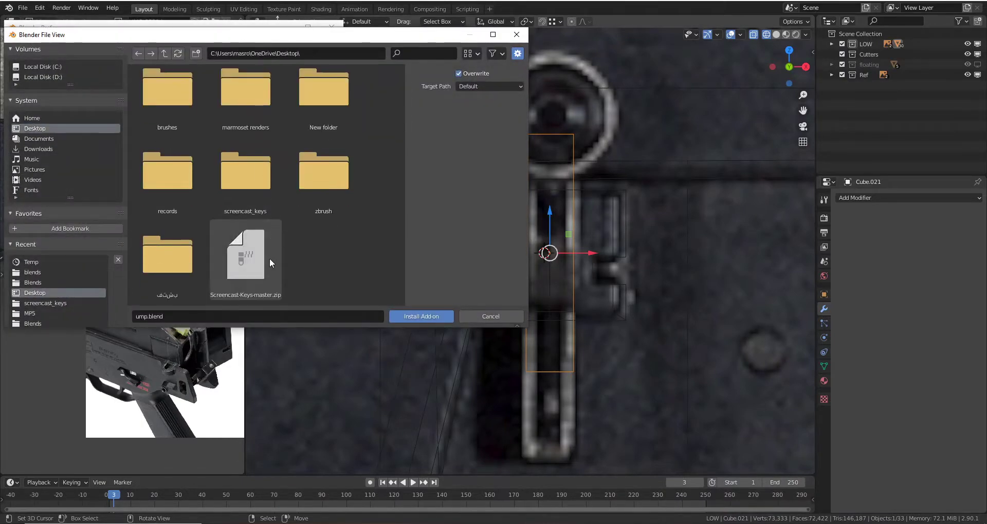
{"action": "double_click", "coordinate": [241, 255]}
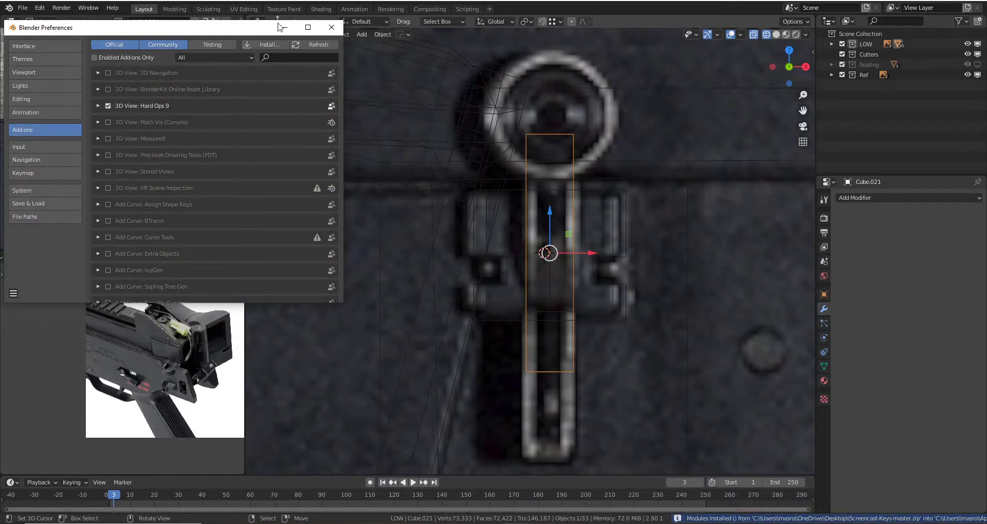
{"action": "left_click", "coordinate": [331, 27]}
{"action": "key", "text": "super+d"}
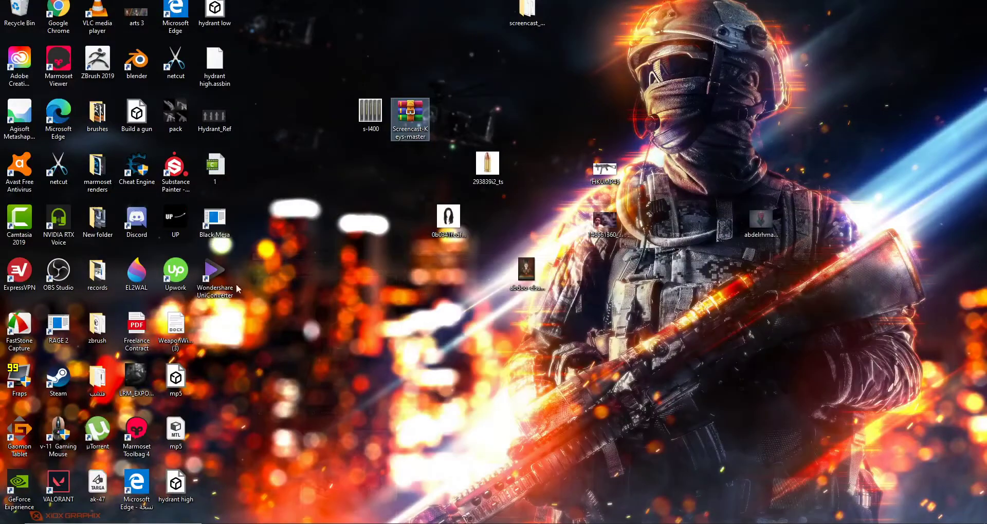
- Open Screencast-Keys-master.zip in WinRAR and browse its .github, tools and root files
{"action": "double_click", "coordinate": [410, 119]}
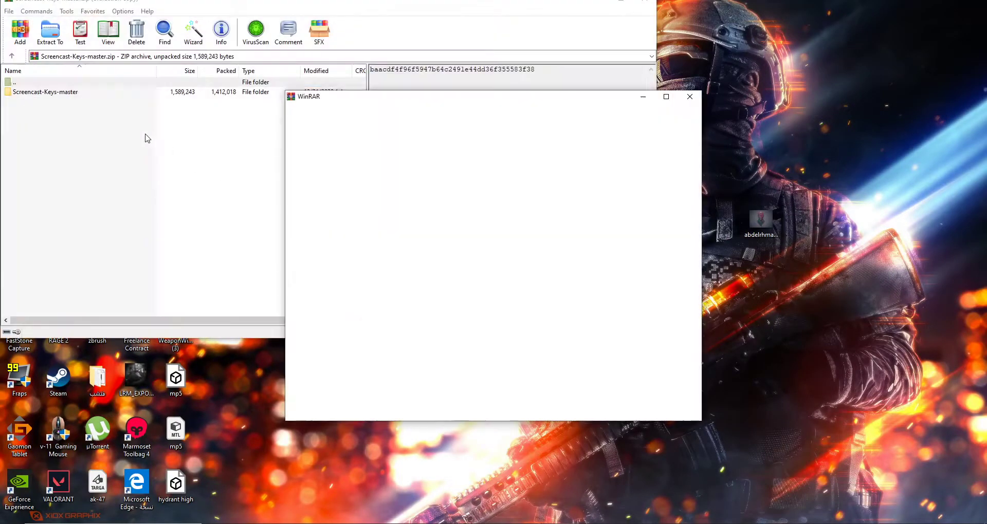
{"action": "left_click", "coordinate": [689, 97]}
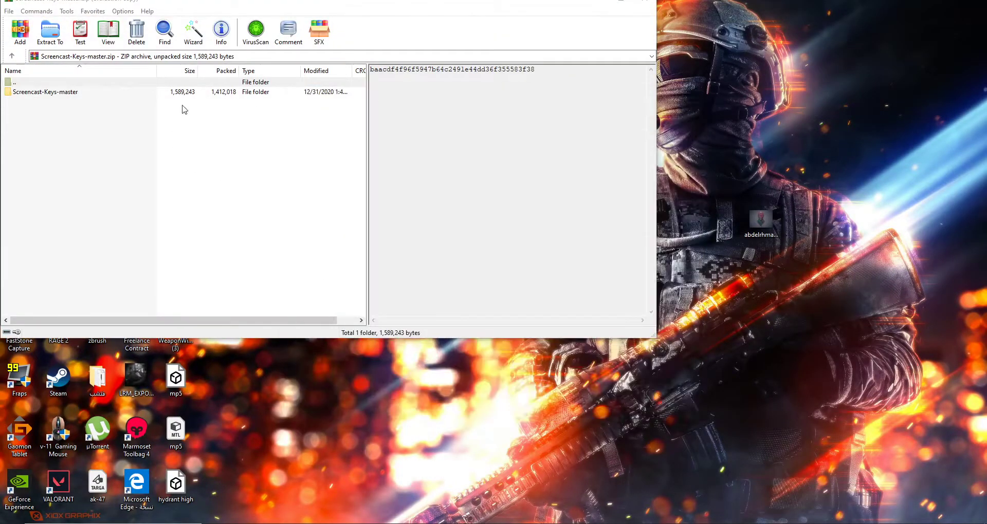
{"action": "double_click", "coordinate": [73, 91]}
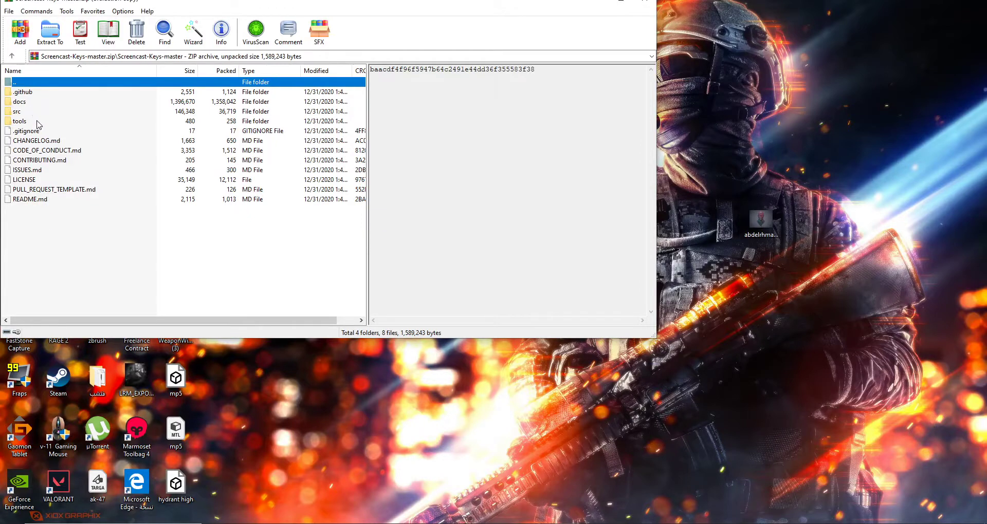
{"action": "double_click", "coordinate": [48, 91]}
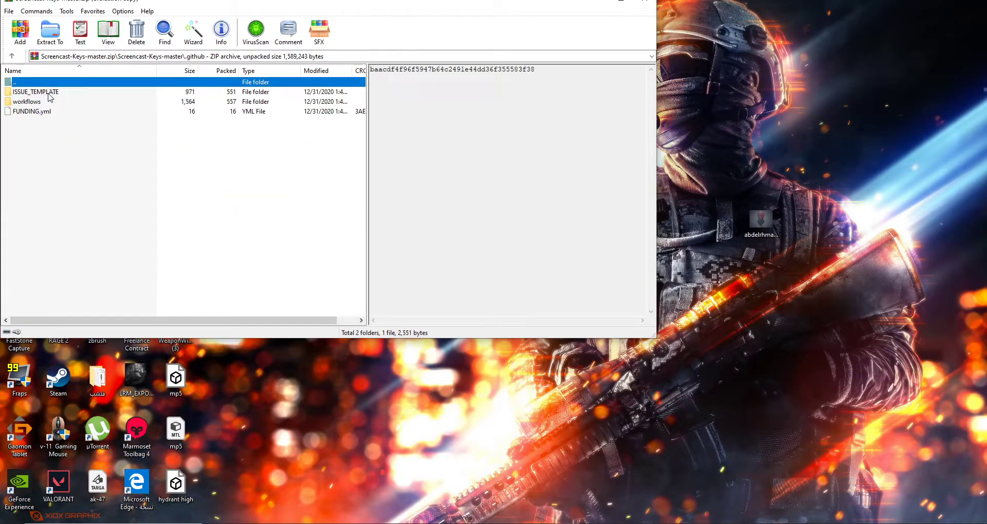
{"action": "key", "text": "BackSpace"}
{"action": "double_click", "coordinate": [44, 123]}
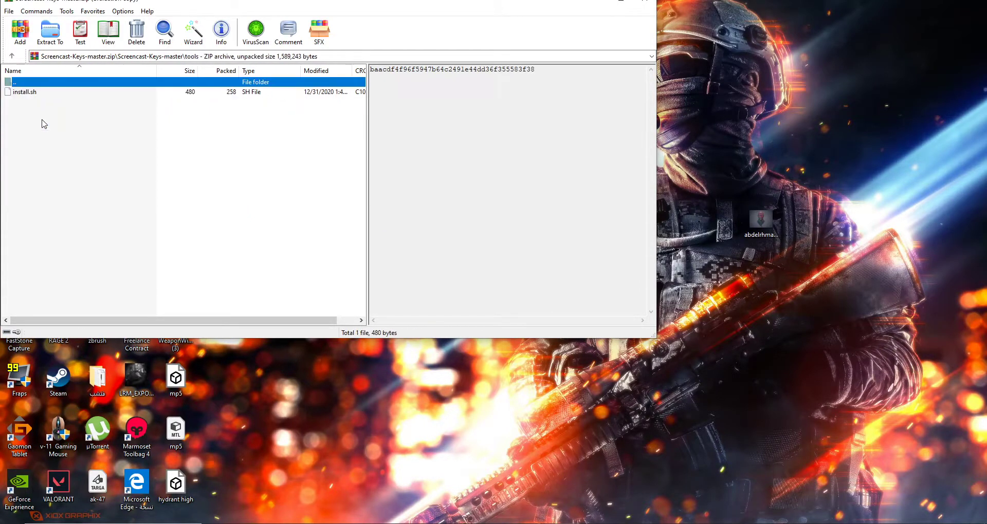
{"action": "key", "text": "BackSpace"}
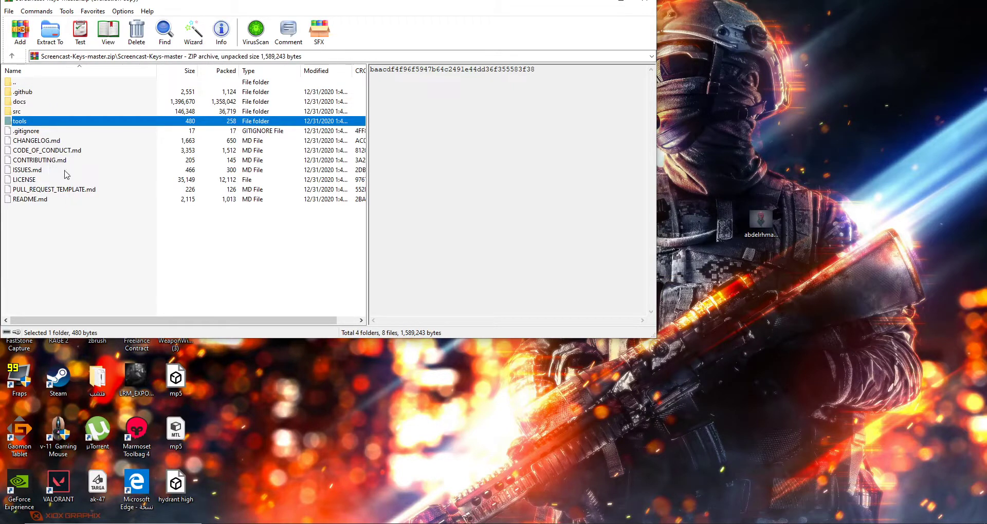
{"action": "left_click", "coordinate": [51, 138]}
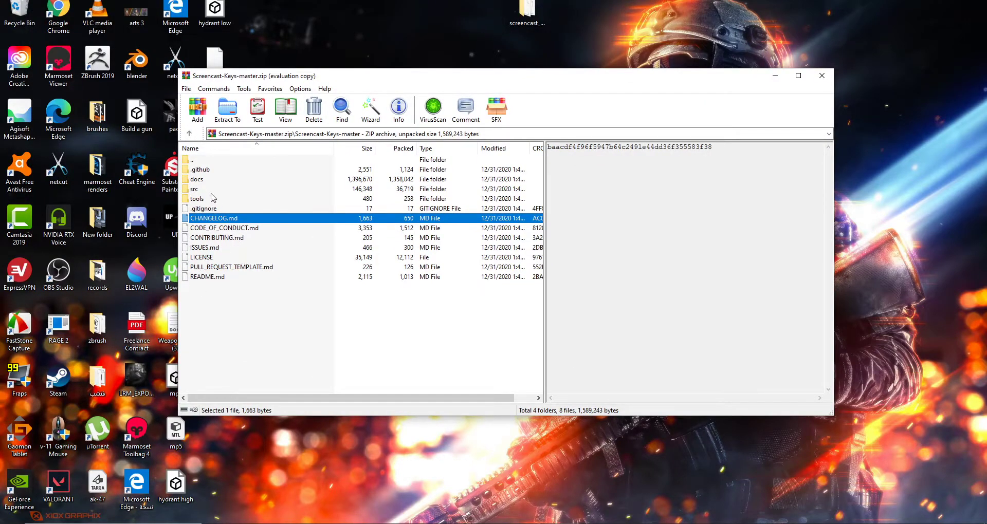
{"action": "double_click", "coordinate": [205, 174]}
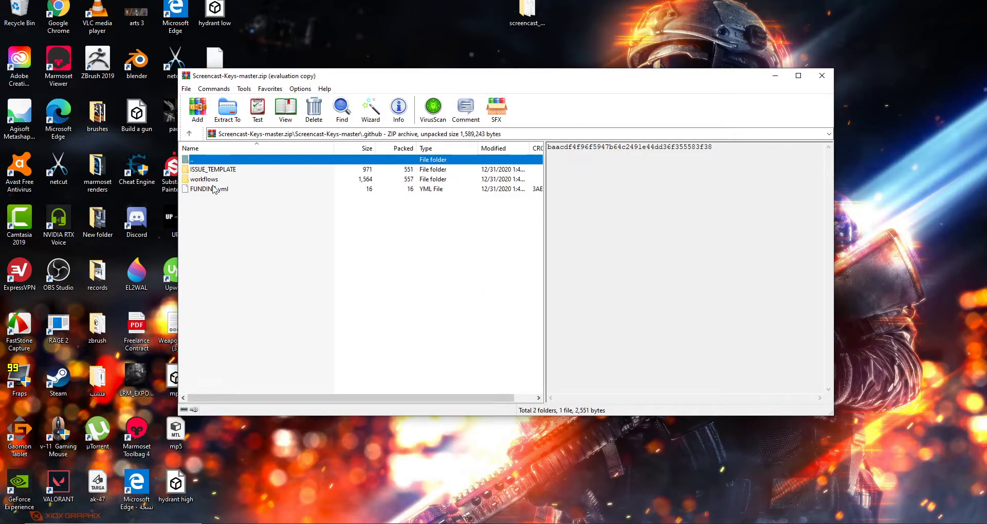
{"action": "key", "text": "BackSpace"}
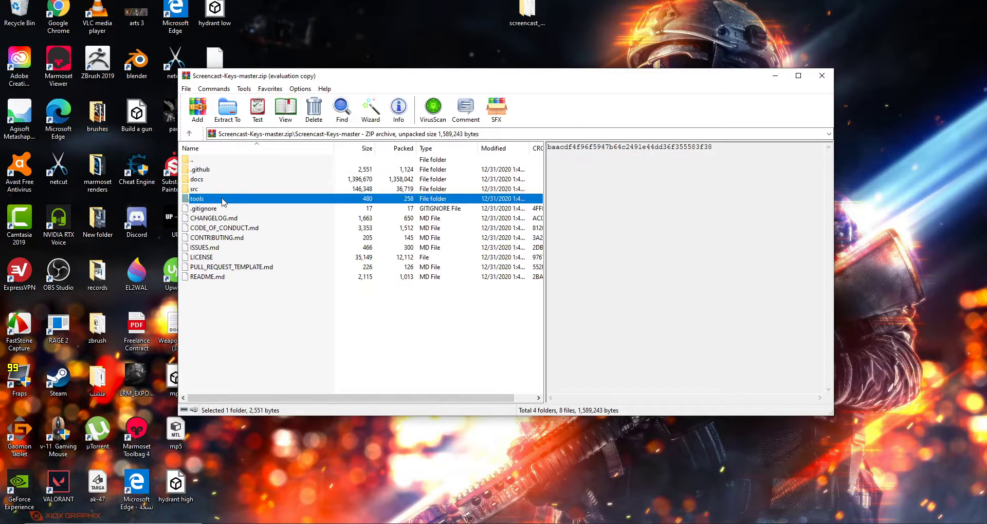
{"action": "double_click", "coordinate": [222, 198]}
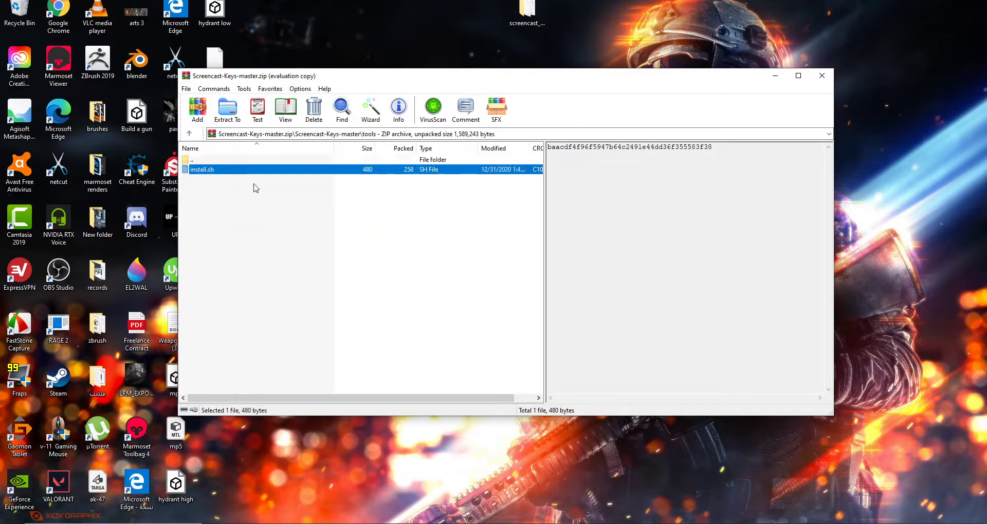
{"action": "key", "text": "BackSpace"}
{"action": "left_click", "coordinate": [208, 192]}
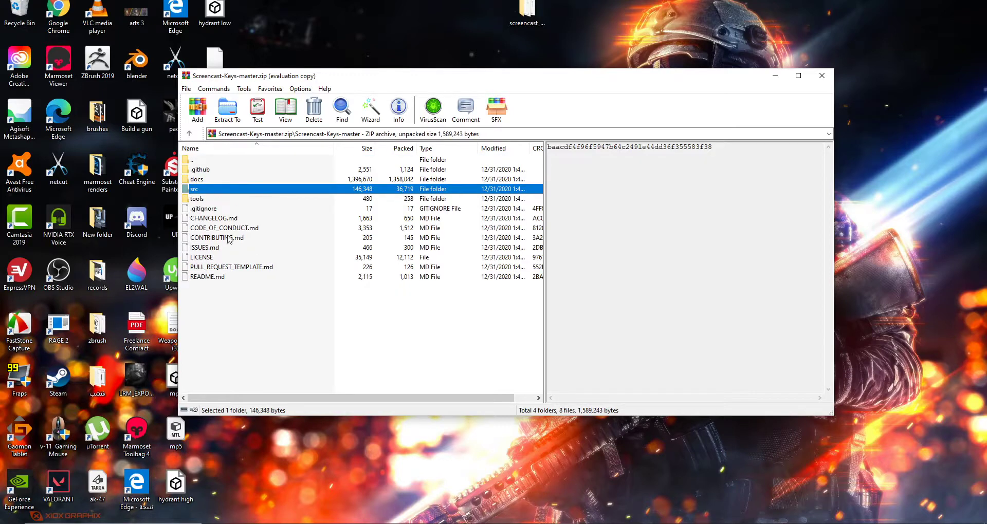
{"action": "left_click", "coordinate": [219, 223]}
{"action": "left_click", "coordinate": [220, 238]}
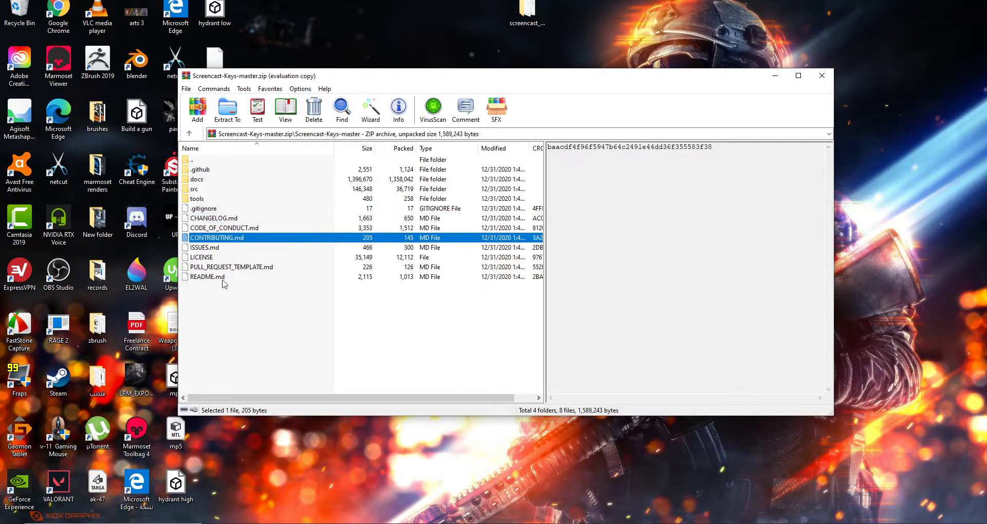
{"action": "left_click", "coordinate": [214, 259]}
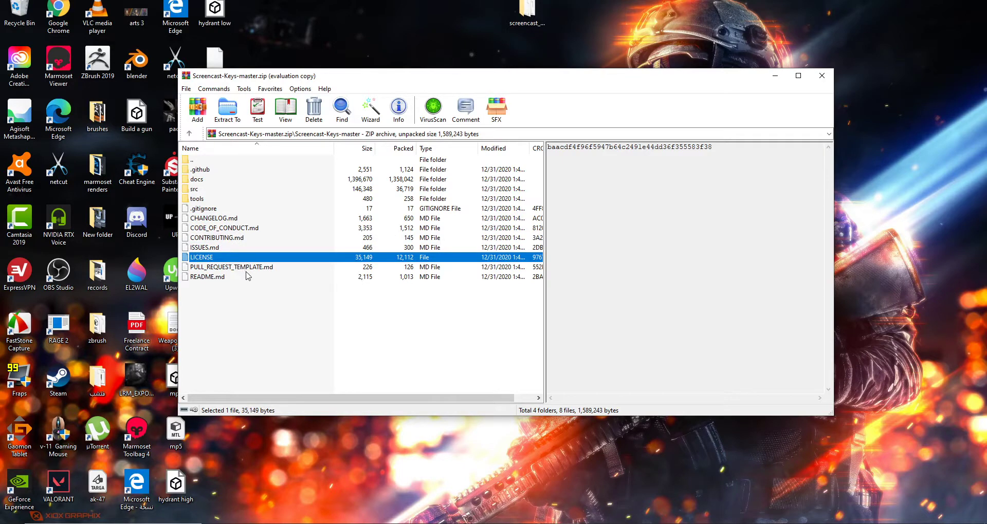
- Inspect the screencast_keys folder inside the archive's src folder
{"action": "double_click", "coordinate": [211, 190]}
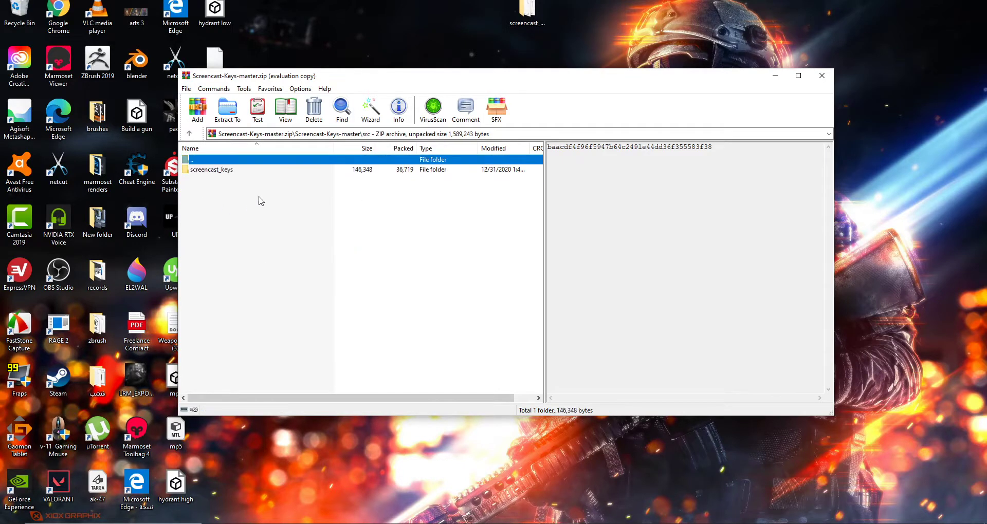
{"action": "double_click", "coordinate": [233, 170]}
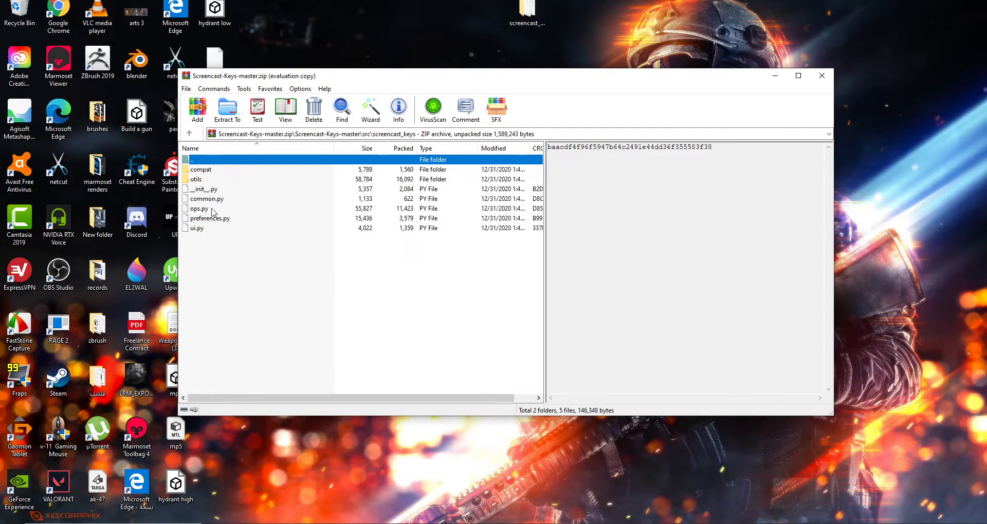
{"action": "key", "text": "BackSpace"}
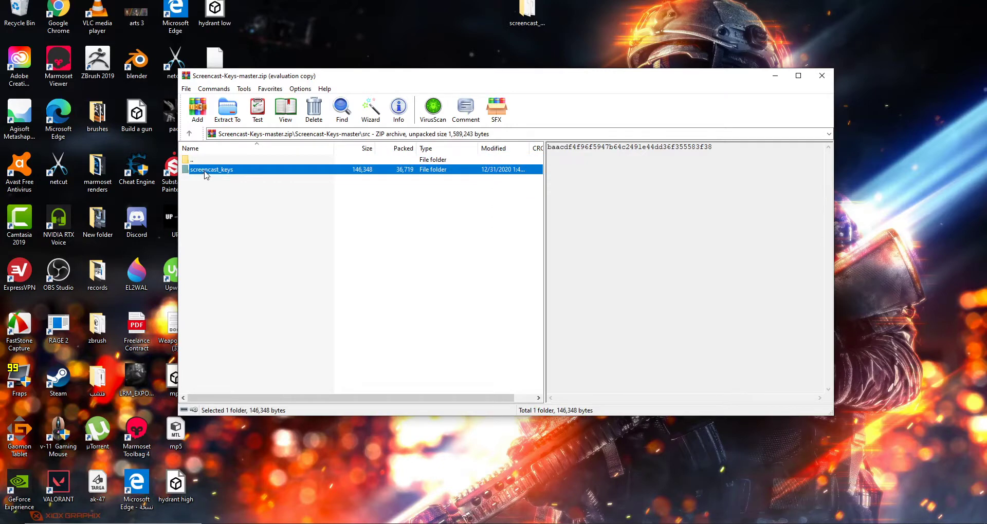
{"action": "double_click", "coordinate": [208, 170]}
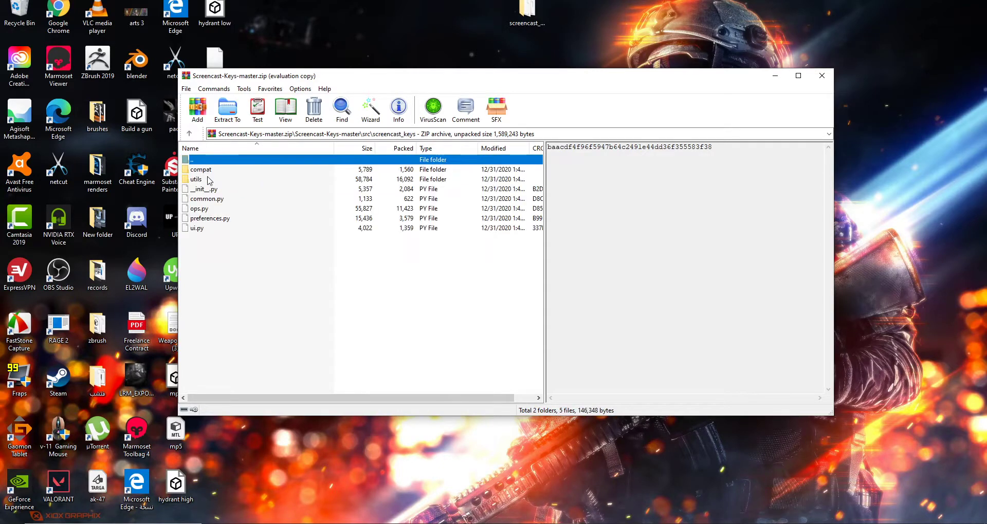
{"action": "key", "text": "BackSpace"}
{"action": "key", "text": "Return"}
{"action": "left_click", "coordinate": [202, 179]}
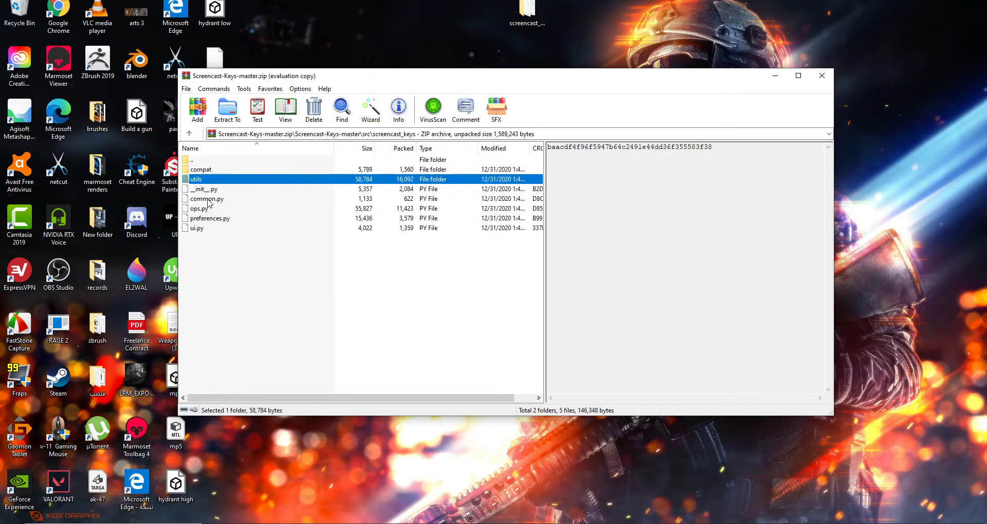
{"action": "left_click", "coordinate": [207, 195]}
{"action": "key", "text": "BackSpace"}
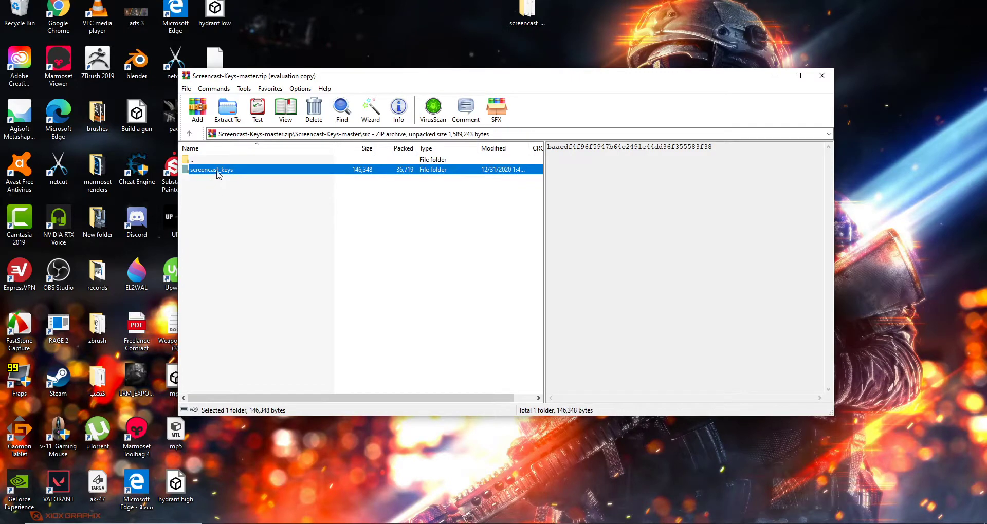
- Extract screencast_keys to the desktop, replacing existing files, and close WinRAR
{"action": "left_click_drag", "start_coordinate": [220, 173], "coordinate": [384, 32]}
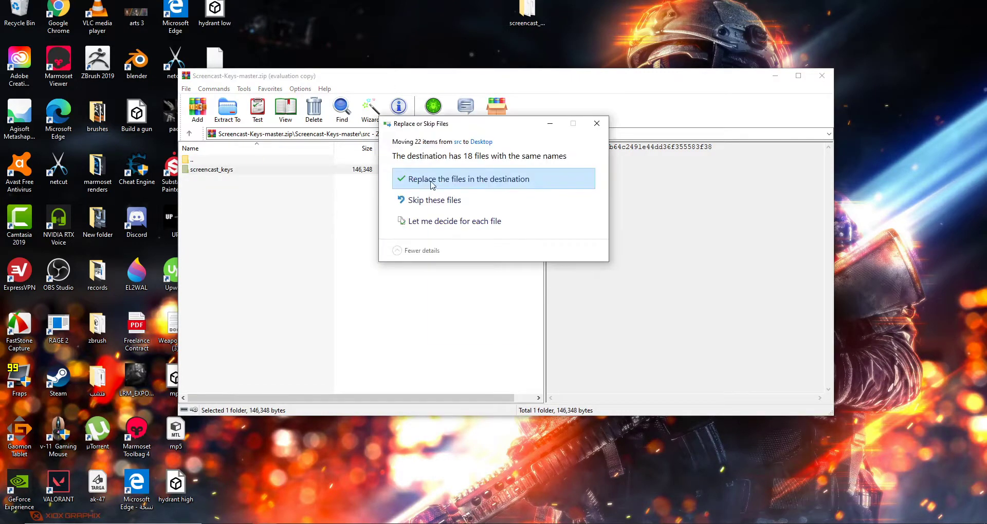
{"action": "left_click", "coordinate": [434, 182]}
{"action": "left_click", "coordinate": [822, 76]}
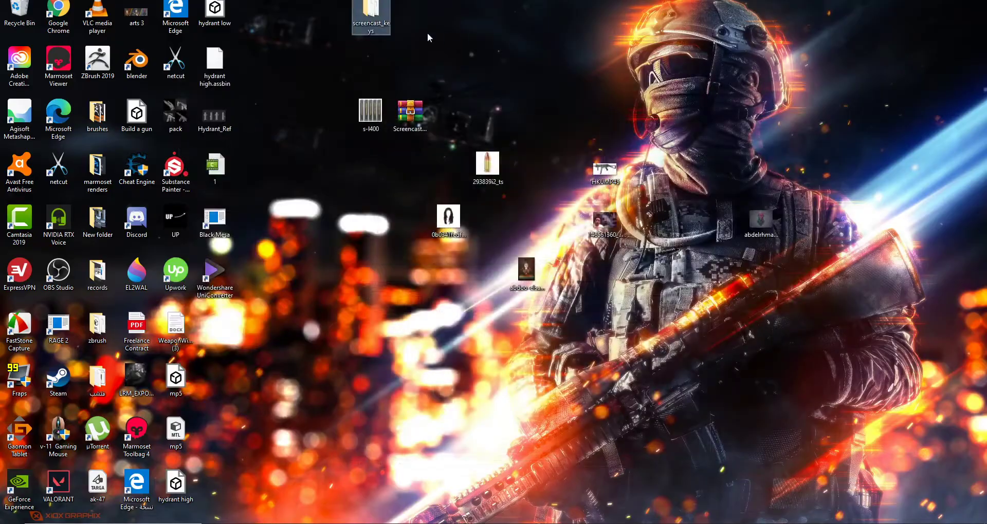
- Check the extracted screencast_keys folder's contents, then cut the folder and go to This PC
{"action": "double_click", "coordinate": [385, 20]}
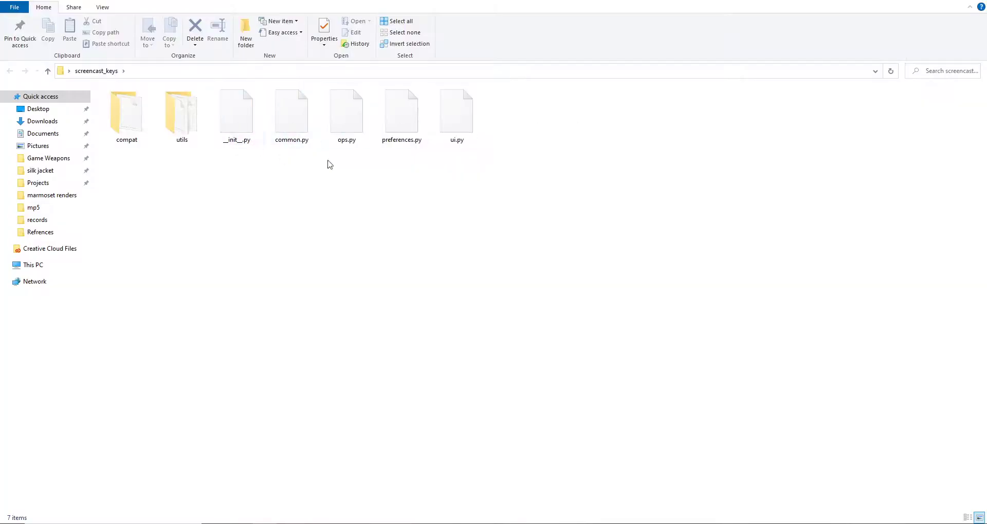
{"action": "left_click_drag", "start_coordinate": [438, 169], "coordinate": [137, 103]}
{"action": "left_click", "coordinate": [234, 187]}
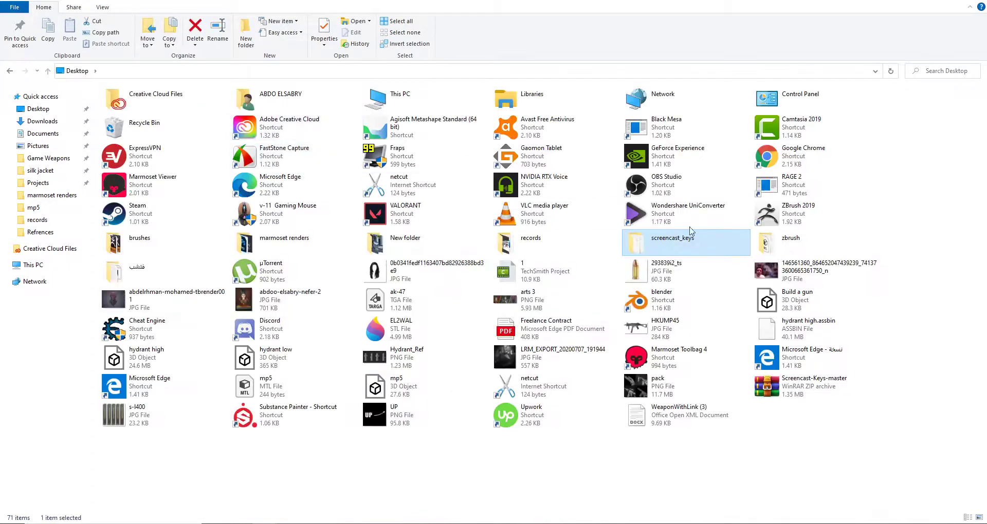
{"action": "right_click", "coordinate": [670, 242]}
{"action": "left_click", "coordinate": [693, 452]}
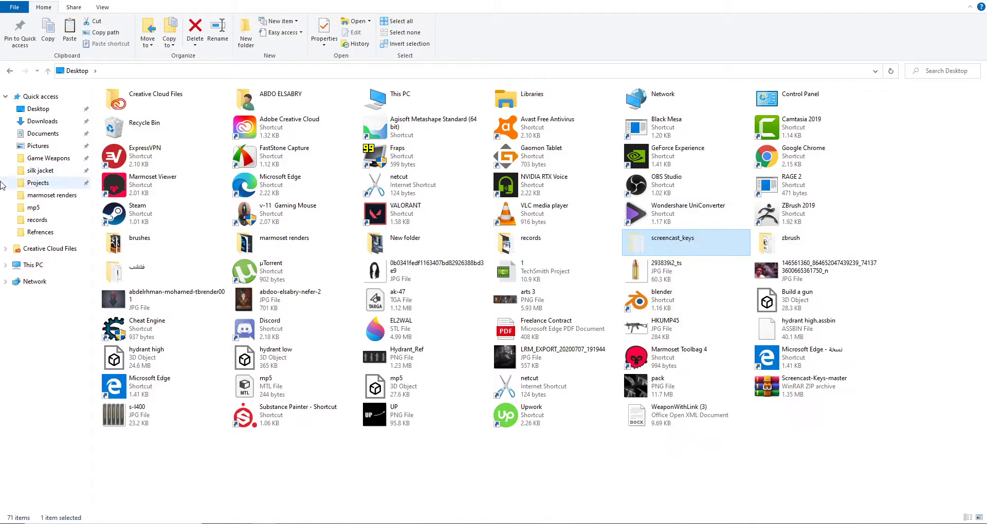
{"action": "left_click", "coordinate": [45, 267]}
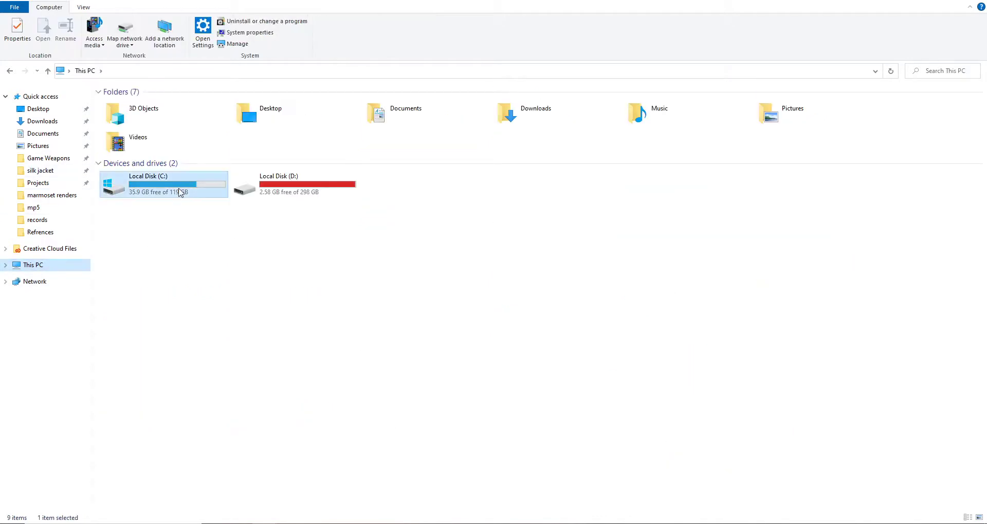
- Navigate to C:\Program Files\Blender Foundation\Blender 2.90\2.90\scripts\addons
{"action": "double_click", "coordinate": [180, 188]}
{"action": "double_click", "coordinate": [458, 136]}
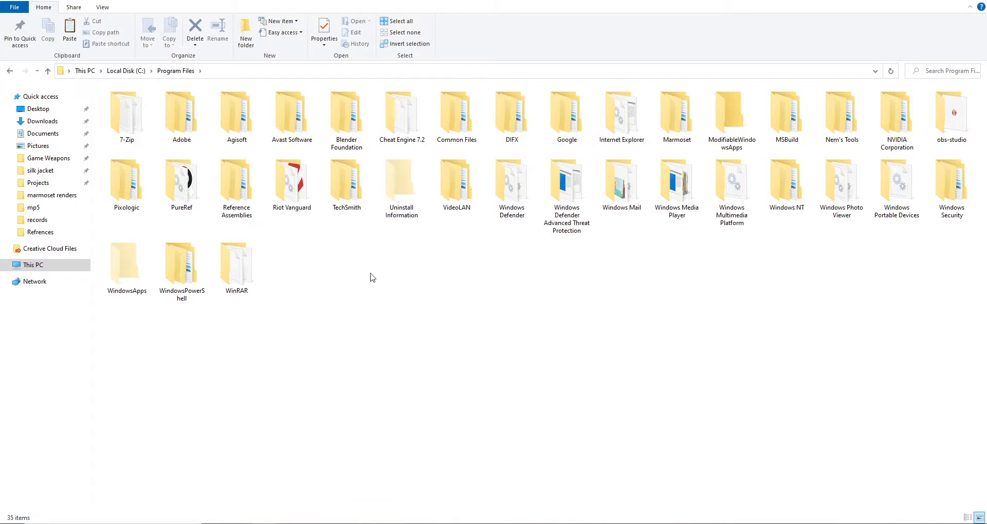
{"action": "left_click", "coordinate": [293, 181]}
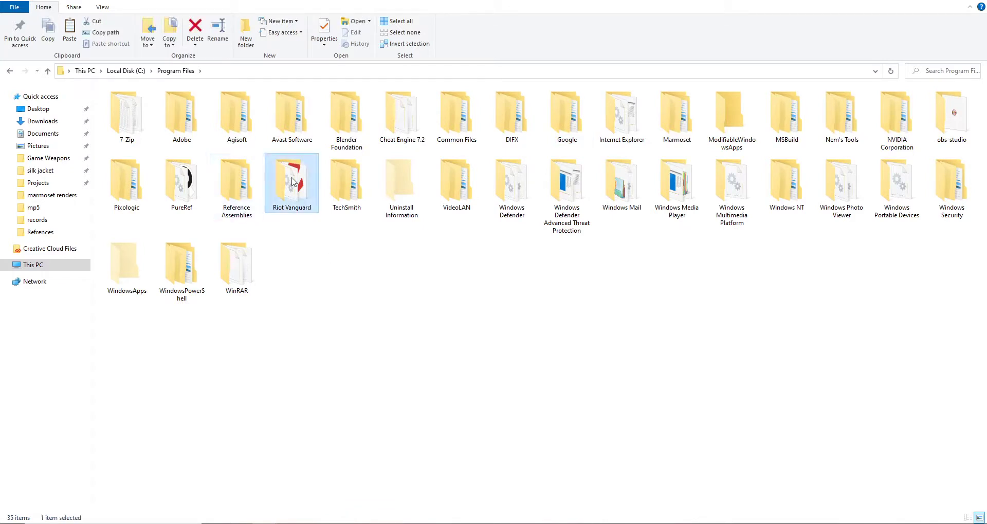
{"action": "key", "text": "b"}
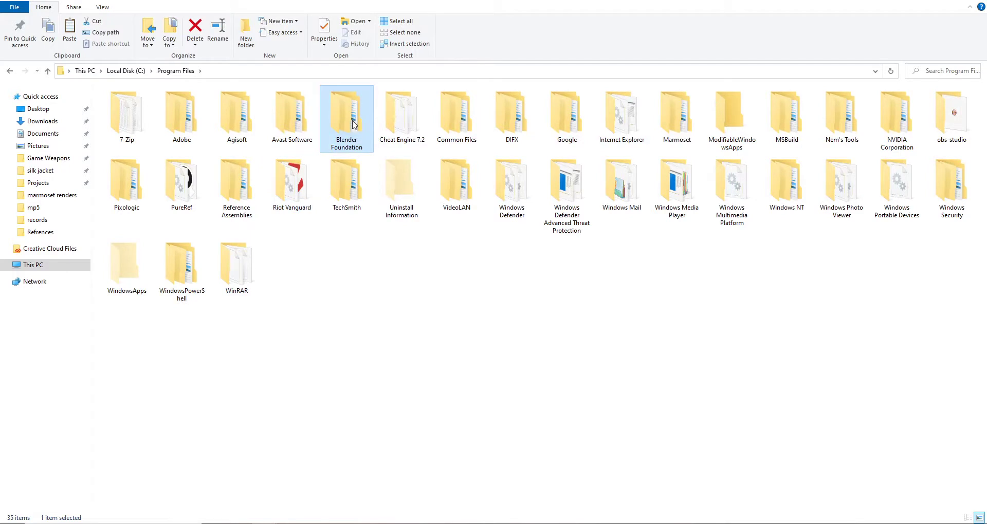
{"action": "double_click", "coordinate": [354, 125]}
{"action": "double_click", "coordinate": [129, 116]}
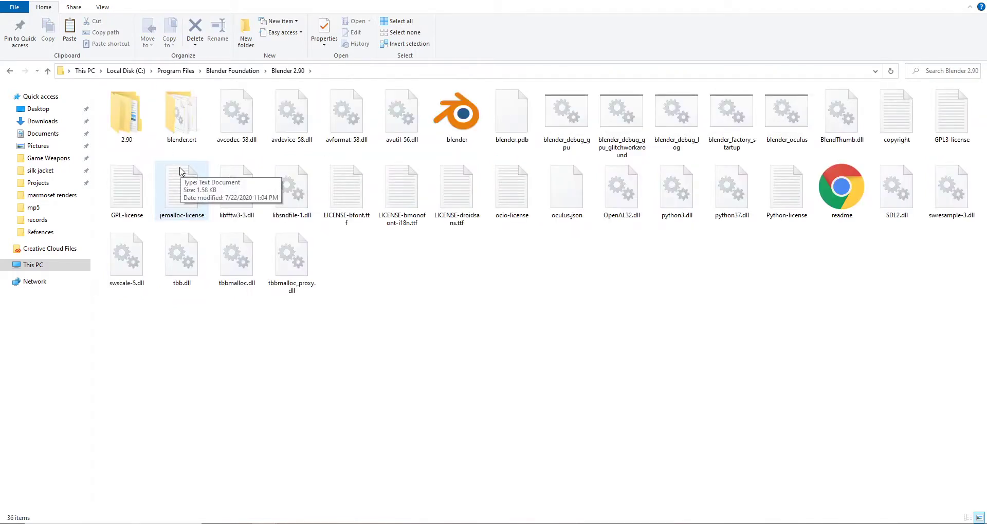
{"action": "double_click", "coordinate": [126, 114]}
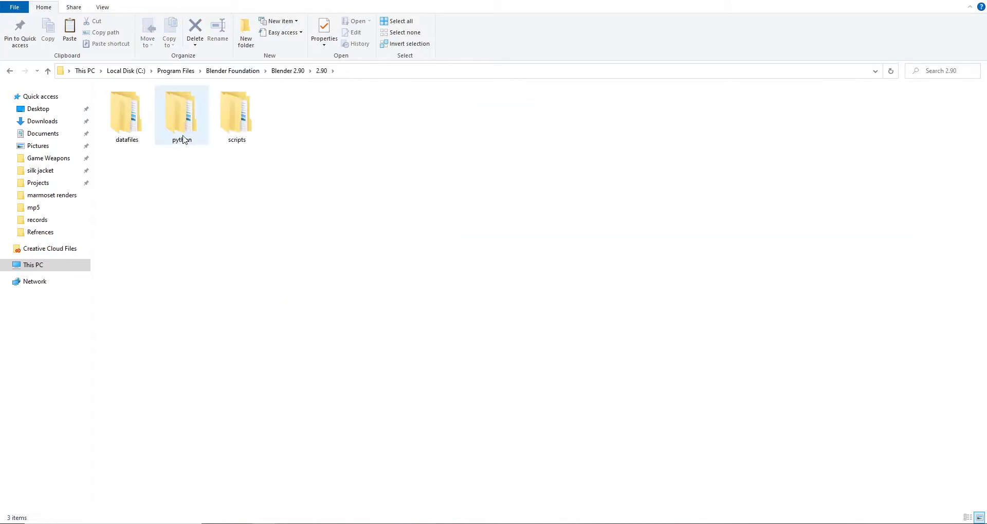
{"action": "double_click", "coordinate": [236, 117]}
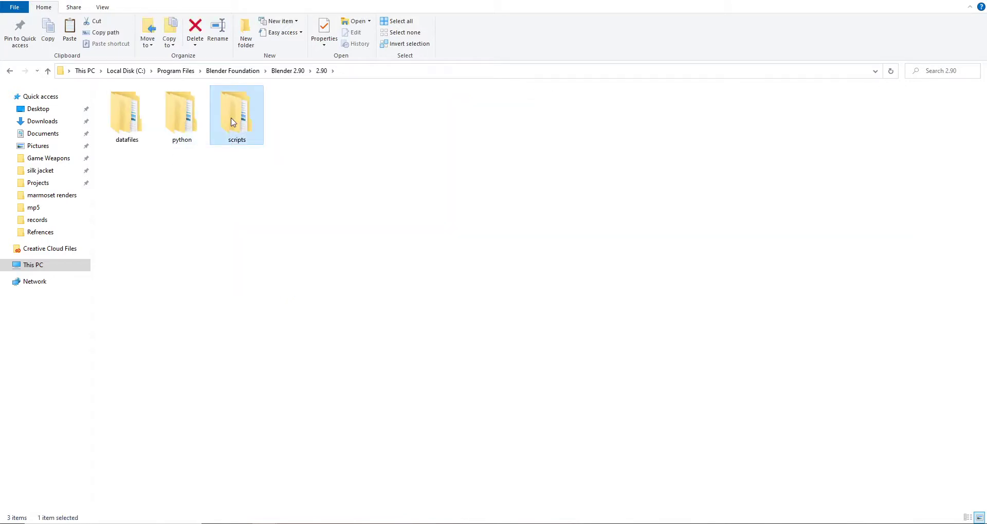
{"action": "double_click", "coordinate": [126, 117]}
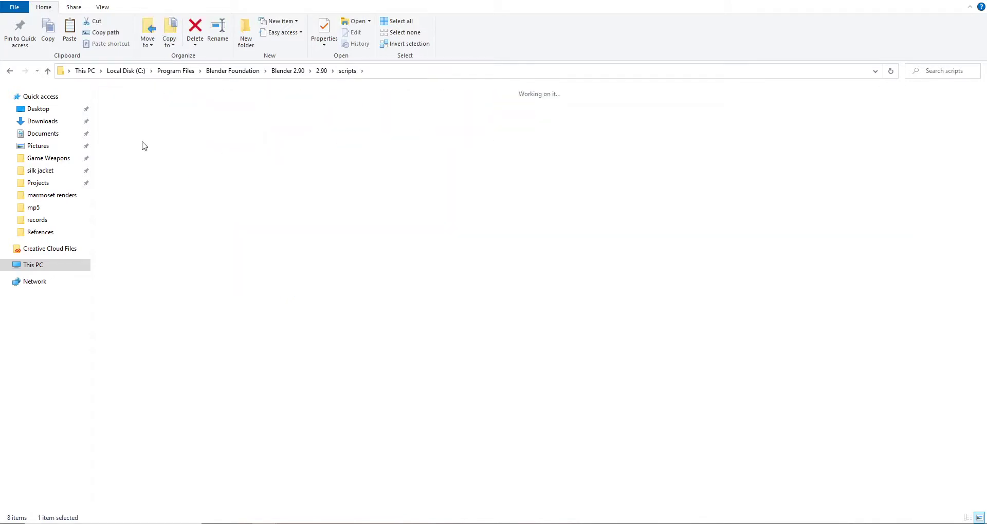
- Paste screencast_keys into the addons folder, granting administrator permission
{"action": "scroll", "coordinate": [441, 349], "scroll_direction": "down", "scroll_amount": 3}
{"action": "right_click", "coordinate": [589, 488]}
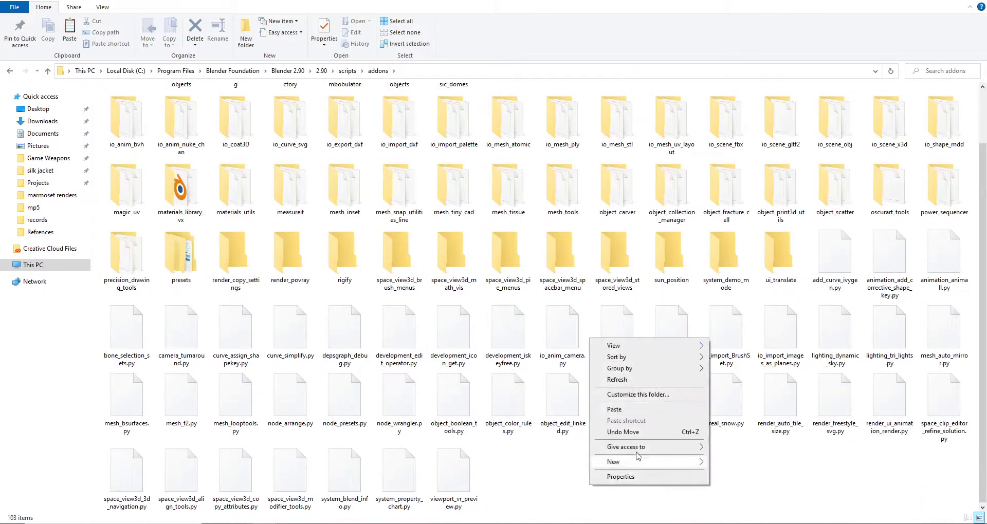
{"action": "left_click", "coordinate": [681, 409]}
{"action": "left_click", "coordinate": [465, 192]}
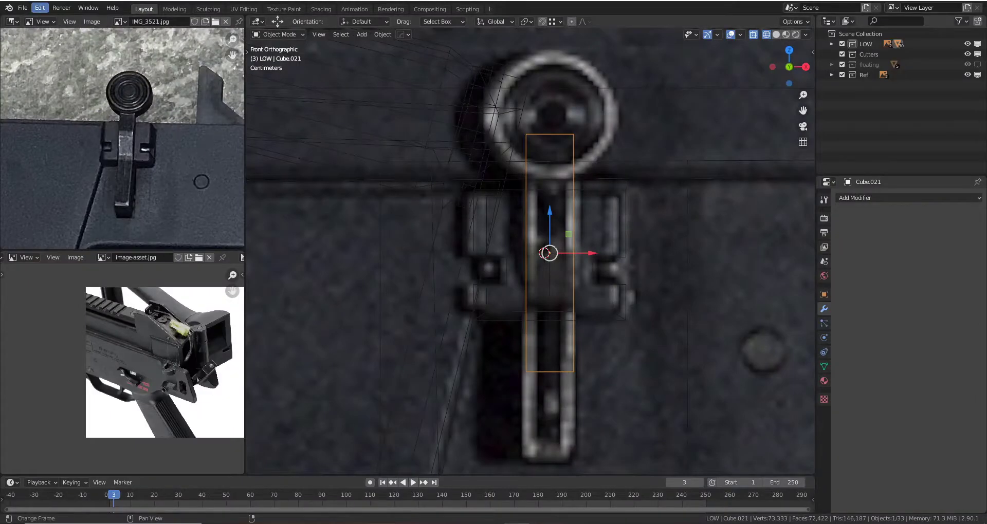
{"action": "left_click", "coordinate": [40, 7]}
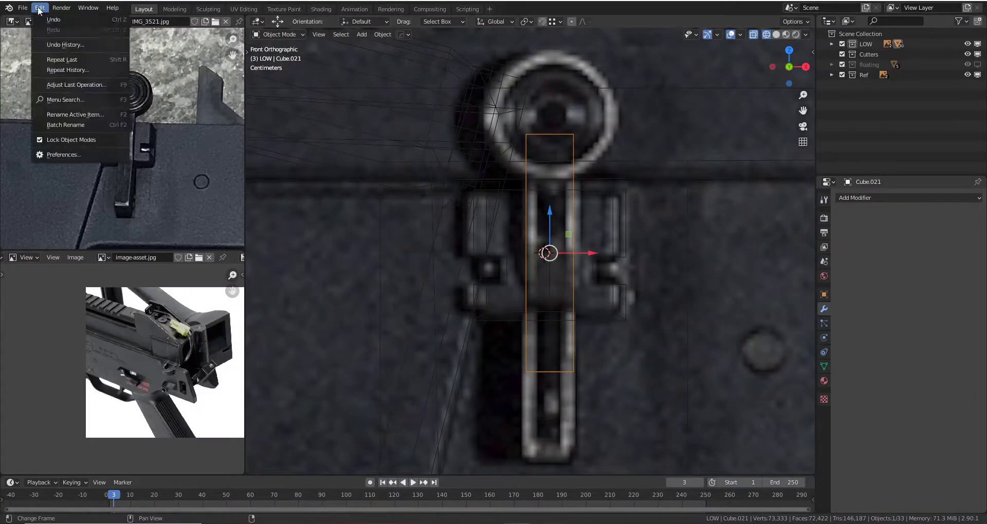
{"action": "left_click", "coordinate": [82, 152]}
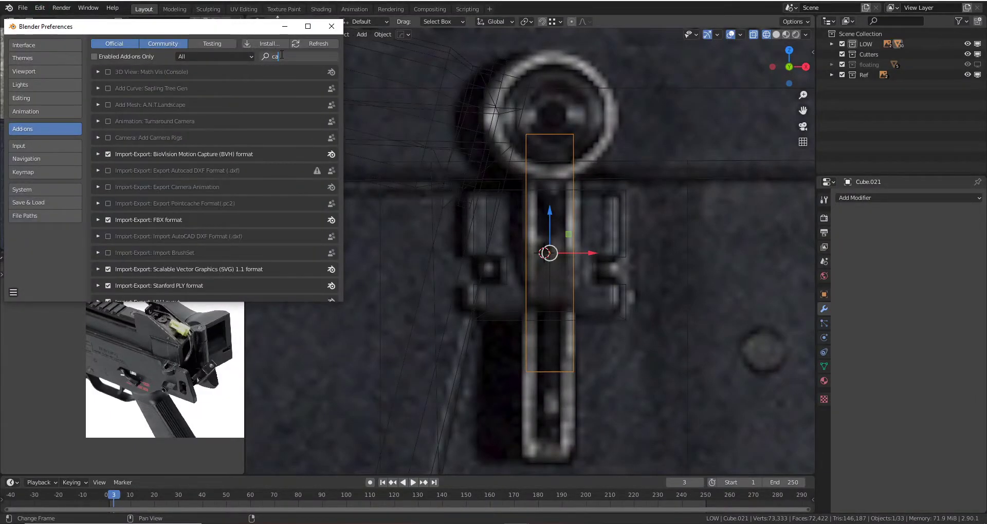
{"action": "type", "text": "cas"}
{"action": "key", "text": "BackSpace"}
{"action": "key", "text": "alt+Tab"}
{"action": "key", "text": "alt+Tab"}
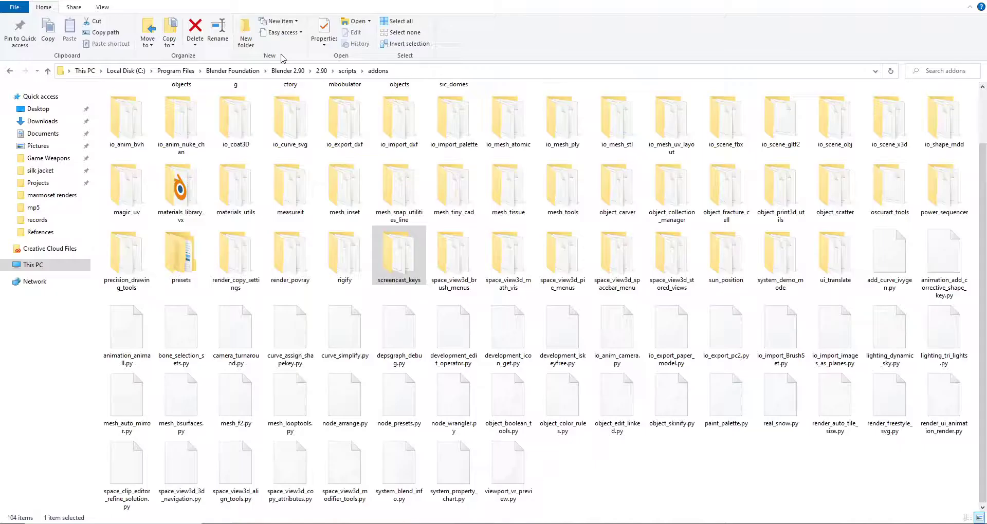
{"action": "key", "text": "alt+Tab"}
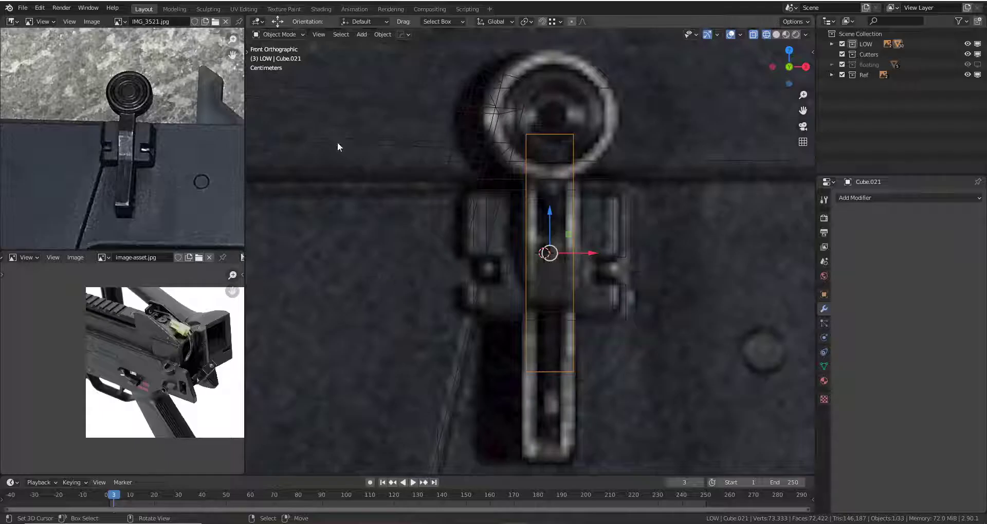
{"action": "left_click", "coordinate": [38, 9]}
{"action": "left_click", "coordinate": [79, 155]}
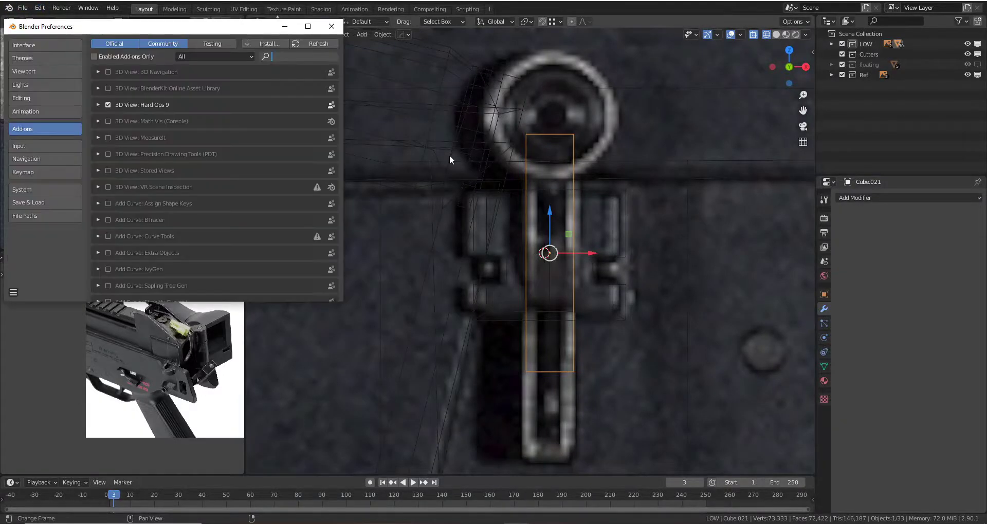
{"action": "left_click", "coordinate": [298, 56]}
{"action": "type", "text": "scre"}
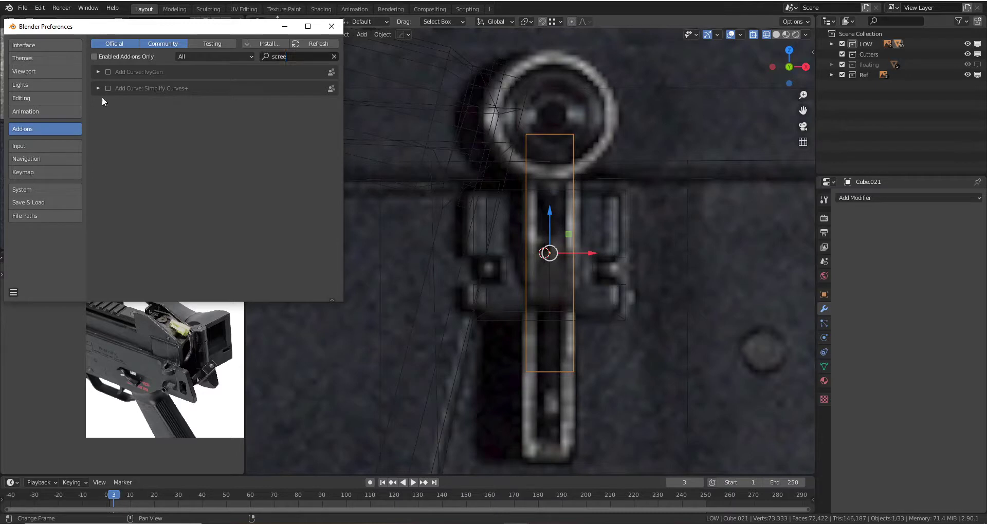
{"action": "left_click", "coordinate": [328, 30]}
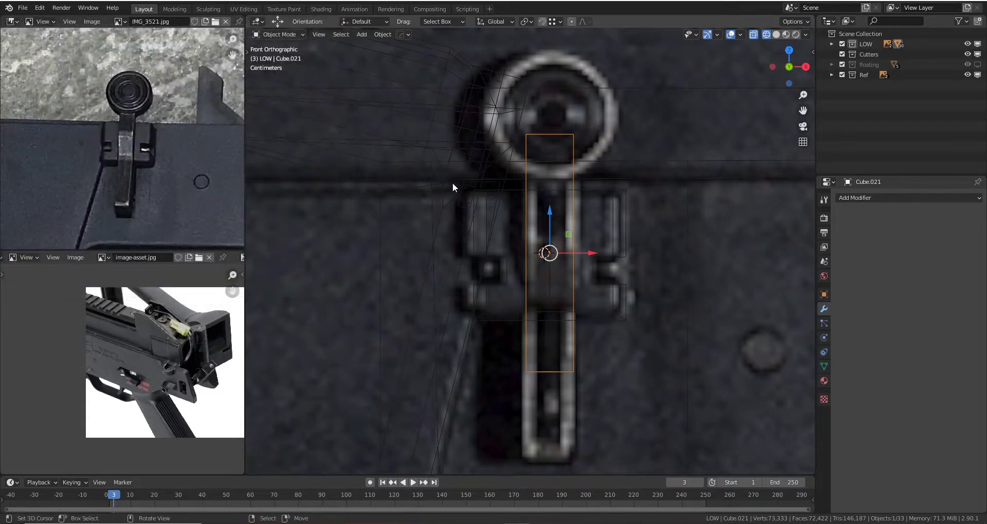
- Toggle between solid and wireframe shading to compare the blocks against the reference
{"action": "scroll", "coordinate": [452, 183], "scroll_direction": "down", "scroll_amount": 1}
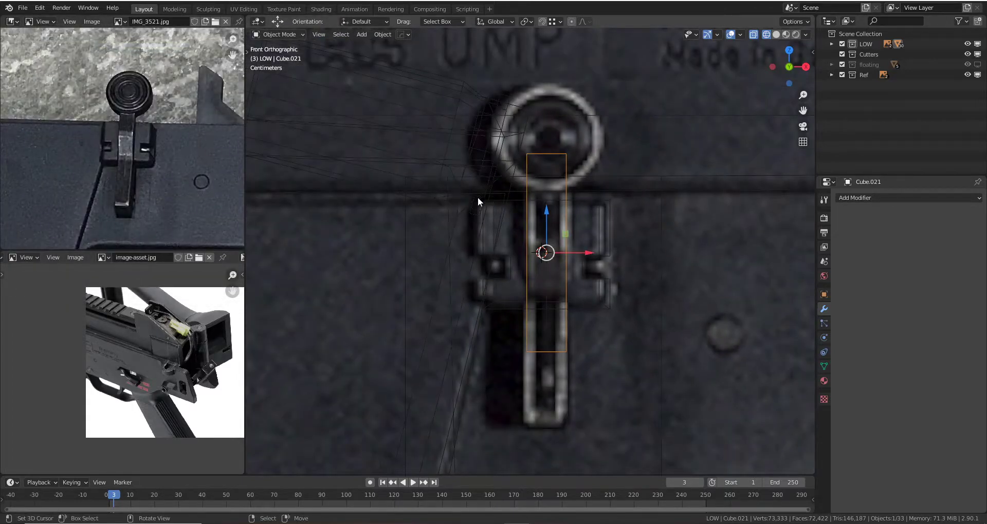
{"action": "key", "text": "z"}
{"action": "left_click", "coordinate": [664, 262]}
{"action": "key", "text": "z"}
{"action": "left_click", "coordinate": [476, 214]}
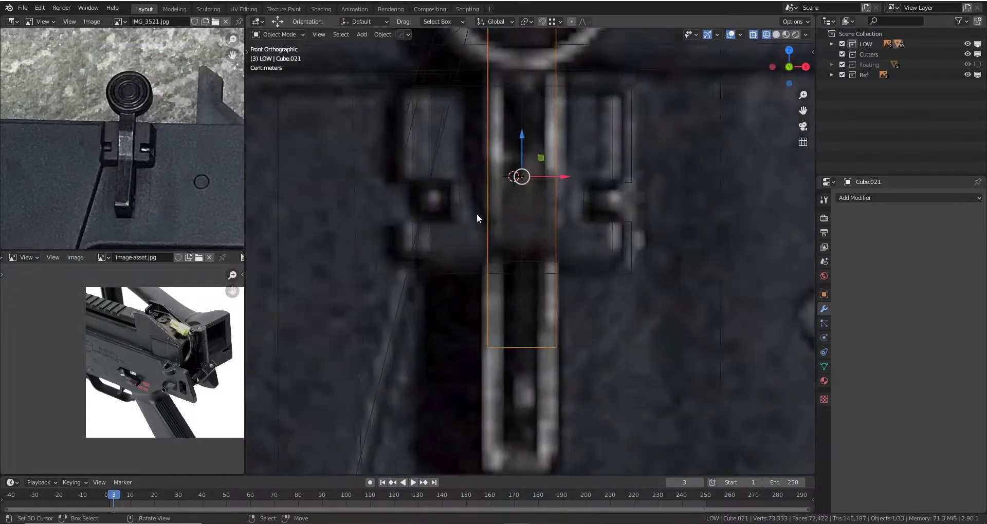
{"action": "scroll", "coordinate": [515, 233], "scroll_direction": "down", "scroll_amount": 2}
{"action": "key", "text": "z"}
{"action": "left_click", "coordinate": [576, 246]}
{"action": "mouse_move", "coordinate": [576, 251]}
{"action": "middle_mouse_down"}
{"action": "mouse_move", "coordinate": [550, 228]}
{"action": "mouse_move", "coordinate": [536, 241]}
{"action": "mouse_move", "coordinate": [467, 250]}
{"action": "mouse_move", "coordinate": [532, 238]}
{"action": "mouse_move", "coordinate": [540, 224]}
{"action": "middle_mouse_up"}
- Move the tall cutter box along Y and apply a HardOps Difference boolean on the sight block
{"action": "key", "text": "g"}
{"action": "left_click", "coordinate": [550, 257]}
{"action": "scroll", "coordinate": [519, 223], "scroll_direction": "up", "scroll_amount": 2}
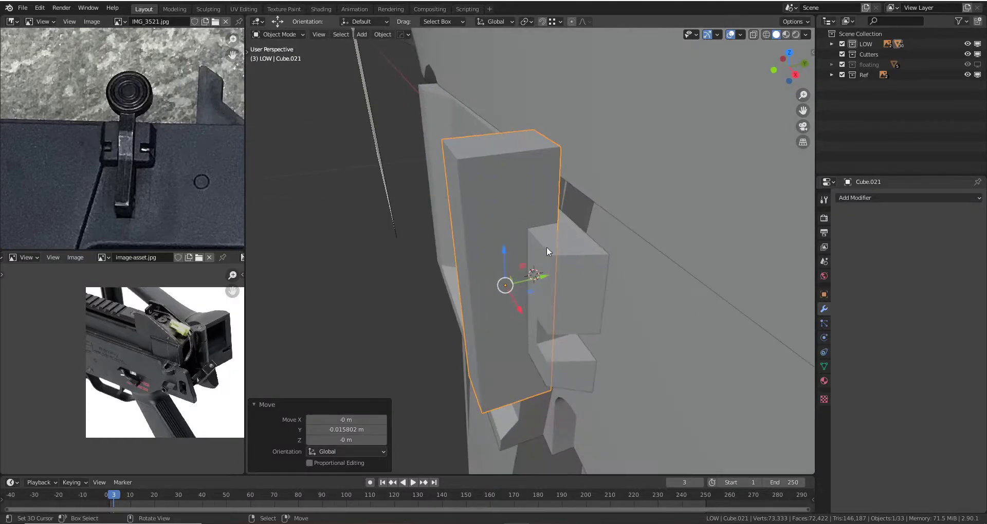
{"action": "left_click", "coordinate": [560, 242], "text": "shift"}
{"action": "key", "text": "q"}
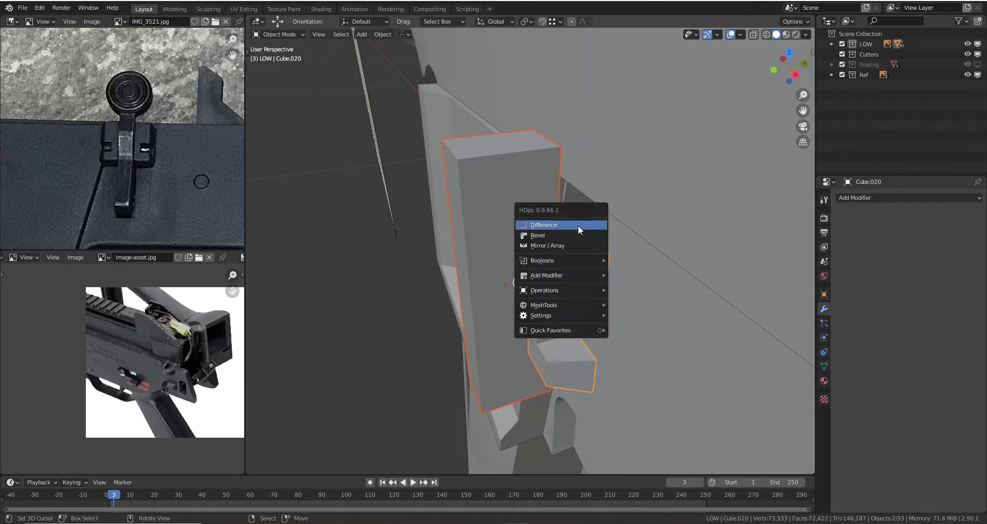
{"action": "left_click", "coordinate": [577, 229]}
{"action": "middle_click_drag", "start_coordinate": [612, 243], "coordinate": [510, 207]}
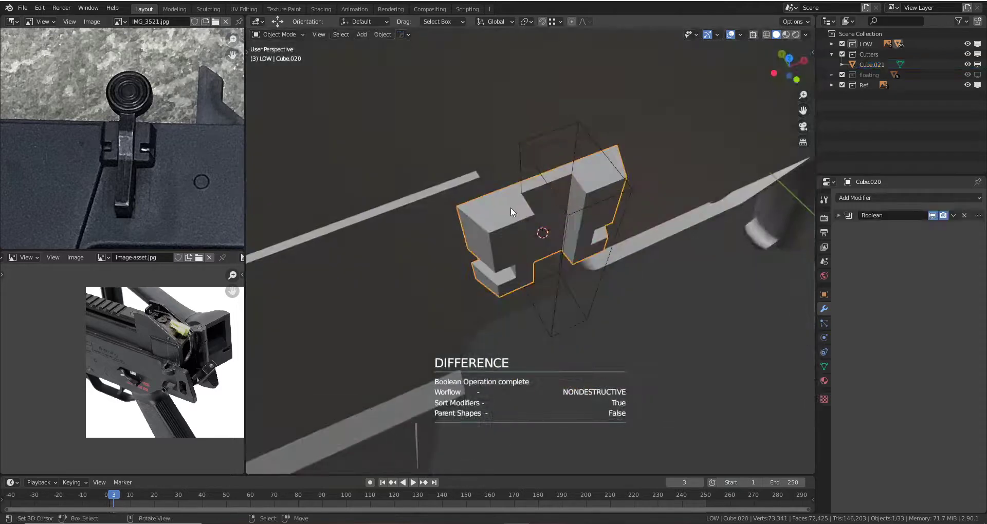
{"action": "left_click", "coordinate": [932, 226]}
- Delete the leftover cutter box and view the cut block from the front
{"action": "middle_click_drag", "start_coordinate": [680, 233], "coordinate": [617, 142]}
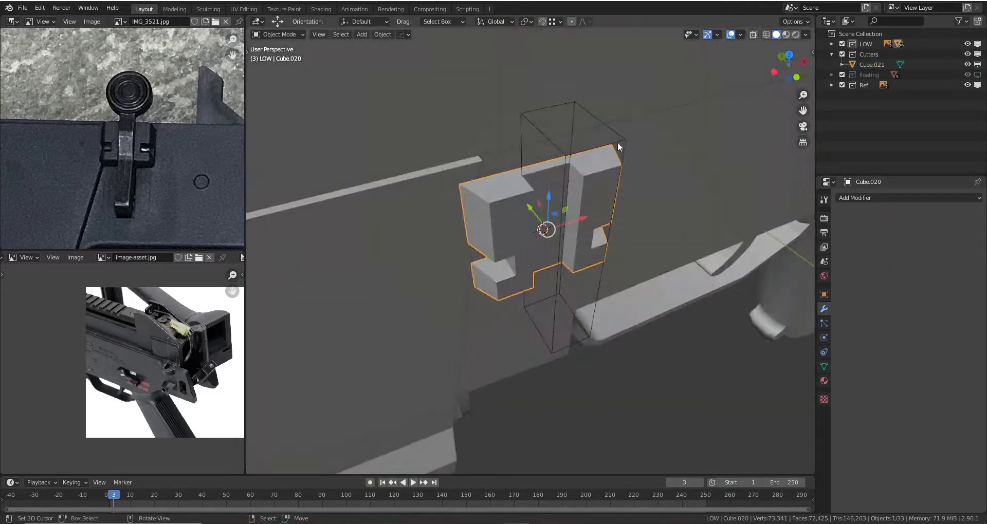
{"action": "left_click", "coordinate": [618, 142]}
{"action": "key", "text": "Delete"}
{"action": "scroll", "coordinate": [501, 109], "scroll_direction": "up", "scroll_amount": 3}
{"action": "mouse_move", "coordinate": [502, 109]}
{"action": "middle_mouse_down"}
{"action": "mouse_move", "coordinate": [516, 211]}
{"action": "mouse_move", "coordinate": [532, 221]}
{"action": "middle_mouse_up"}
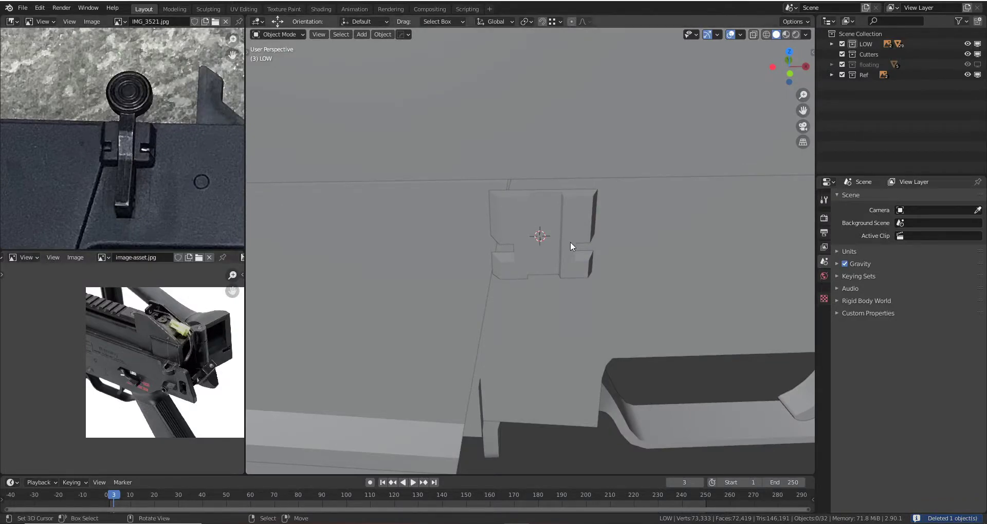
- Switch to see-through front orthographic view and place the 3D cursor near the sight ring
{"action": "key", "text": "alt+z"}
{"action": "key", "text": "grave"}
{"action": "left_click", "coordinate": [532, 190]}
{"action": "scroll", "coordinate": [532, 190], "scroll_direction": "down", "scroll_amount": 5}
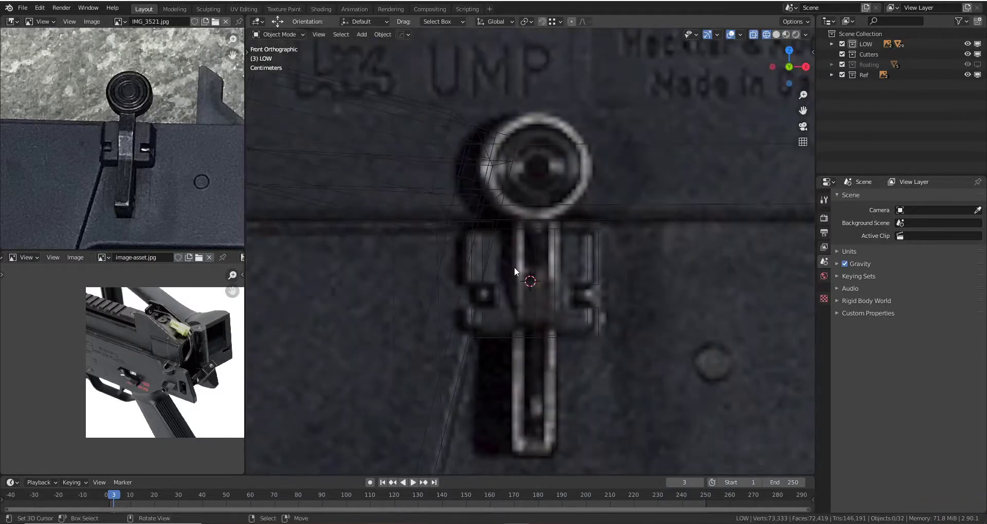
{"action": "scroll", "coordinate": [514, 267], "scroll_direction": "up", "scroll_amount": 3}
{"action": "scroll", "coordinate": [126, 89], "scroll_direction": "up", "scroll_amount": 1}
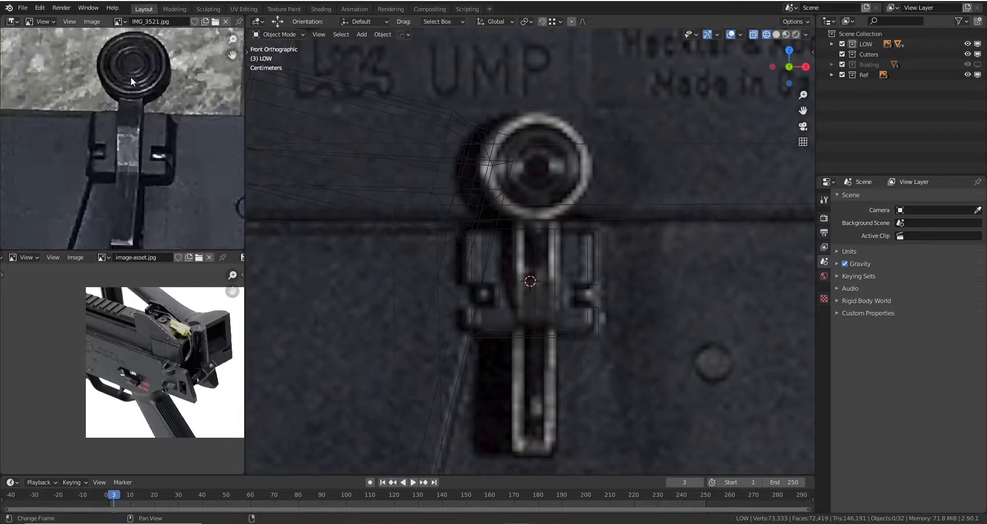
{"action": "scroll", "coordinate": [131, 77], "scroll_direction": "up", "scroll_amount": 2}
{"action": "right_click", "coordinate": [561, 177], "text": "shift"}
{"action": "scroll", "coordinate": [561, 177], "scroll_direction": "up", "scroll_amount": 2}
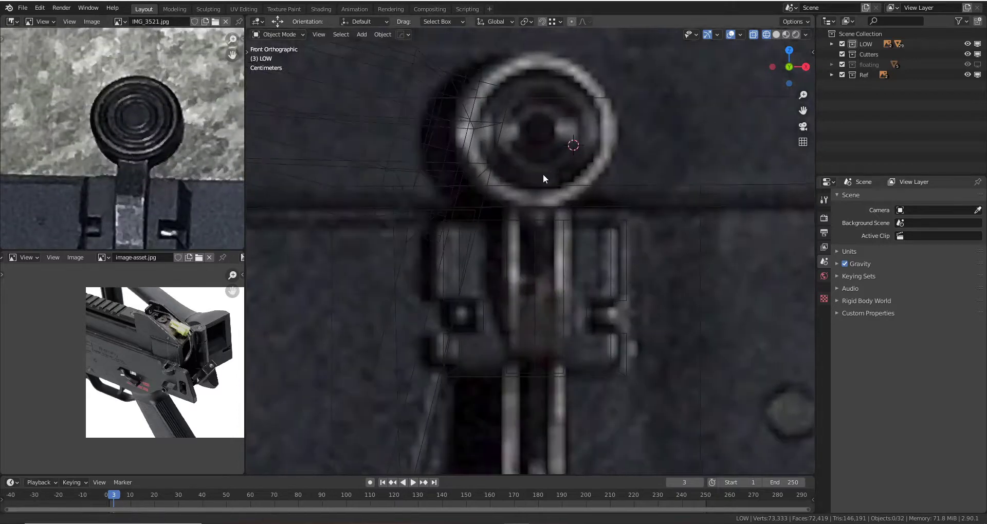
- Switch to solid shading and inspect the middle face of the cut sight block
{"action": "key", "text": "z"}
{"action": "left_click", "coordinate": [562, 258]}
{"action": "left_click", "coordinate": [525, 234]}
{"action": "key", "text": "Tab"}
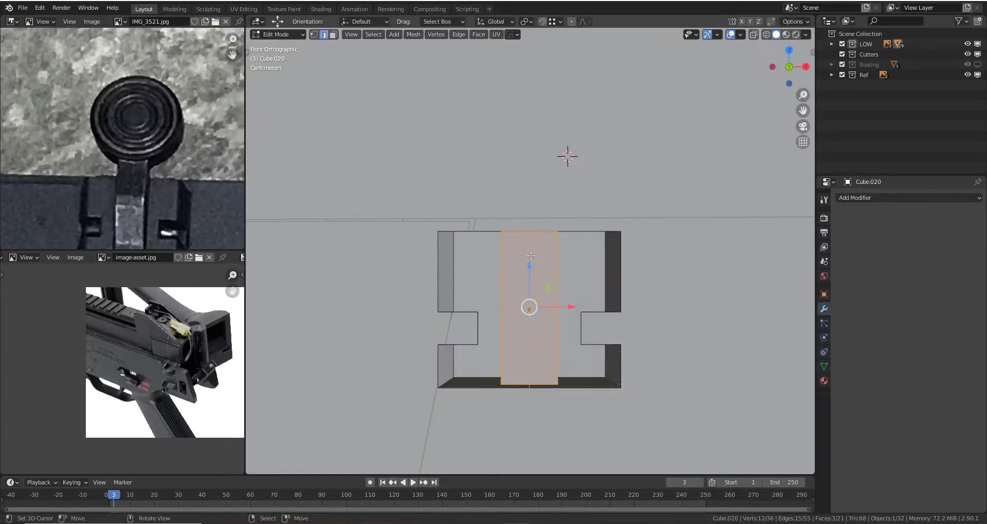
{"action": "left_click", "coordinate": [530, 258]}
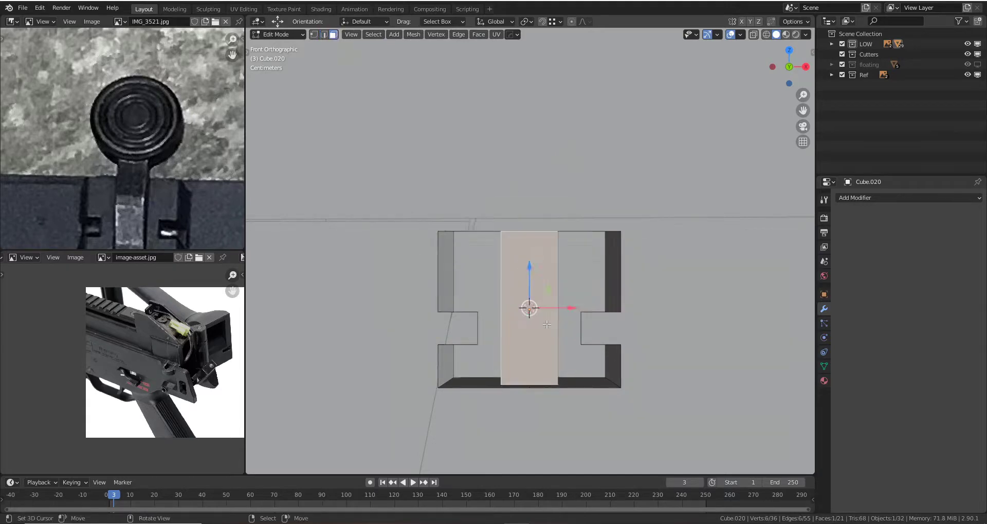
{"action": "key", "text": "Tab"}
- Add a circle mesh, shrink it, and stand it upright with a 90° X rotation
{"action": "key", "text": "shift+a"}
{"action": "left_click", "coordinate": [595, 306]}
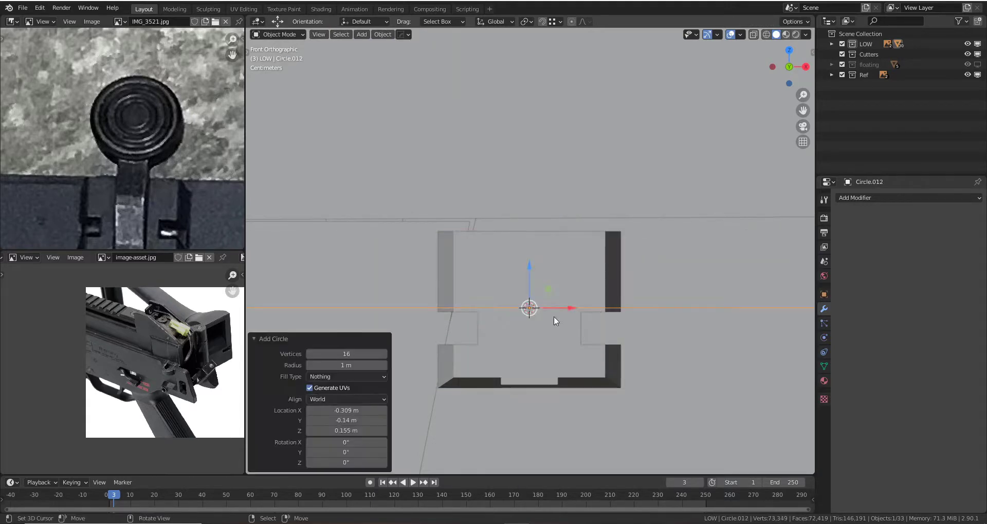
{"action": "key", "text": "s"}
{"action": "left_click", "coordinate": [614, 343]}
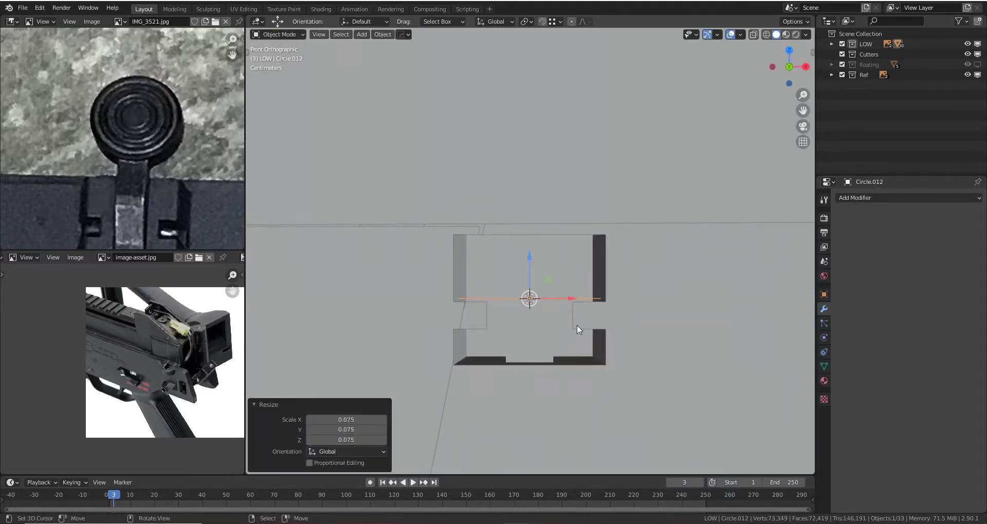
{"action": "key", "text": "r"}
{"action": "key", "text": "x"}
{"action": "key", "text": "Return"}
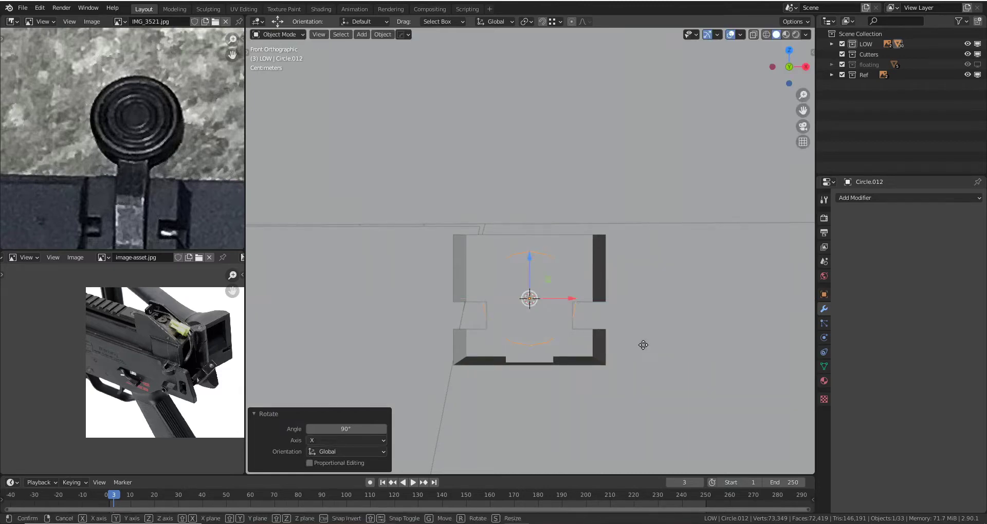
- Raise the circle and resize it to match the reference front sight ring in X-ray
{"action": "key", "text": "g"}
{"action": "key", "text": "z"}
{"action": "left_click", "coordinate": [619, 216]}
{"action": "key", "text": "alt+z"}
{"action": "scroll", "coordinate": [621, 179], "scroll_direction": "up", "scroll_amount": 4}
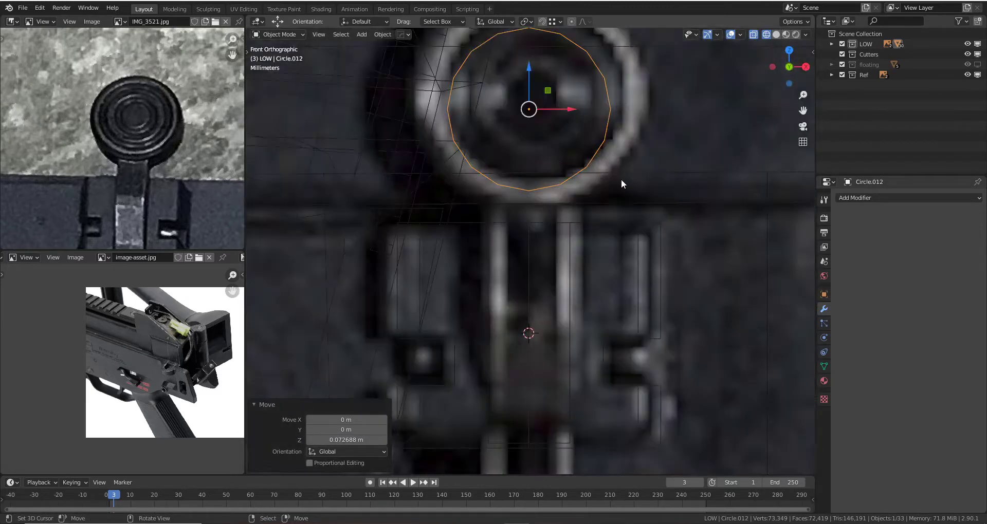
{"action": "key", "text": "s"}
{"action": "scroll", "coordinate": [664, 186], "scroll_direction": "down", "scroll_amount": 4}
{"action": "left_click", "coordinate": [633, 208]}
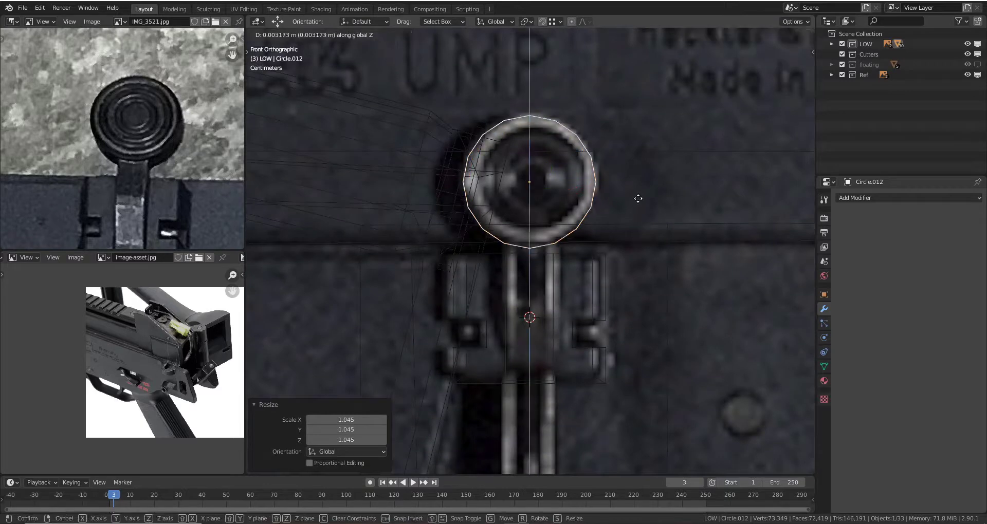
- Extrude the circle's bottom edge downward in Edit Mode
{"action": "key", "text": "Tab"}
{"action": "scroll", "coordinate": [550, 249], "scroll_direction": "up", "scroll_amount": 1}
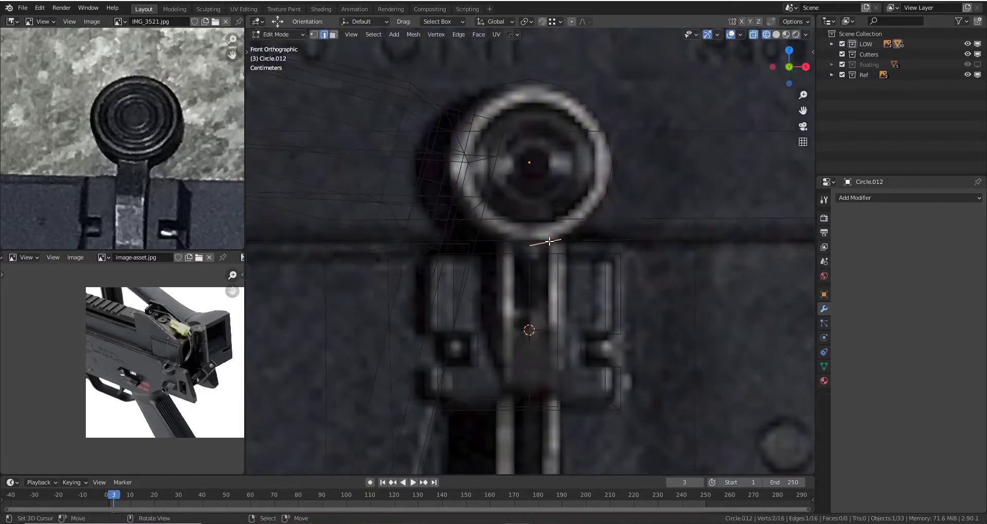
{"action": "scroll", "coordinate": [549, 242], "scroll_direction": "up", "scroll_amount": 3}
{"action": "key", "text": "e"}
{"action": "left_click", "coordinate": [552, 379]}
{"action": "scroll", "coordinate": [552, 379], "scroll_direction": "down", "scroll_amount": 3}
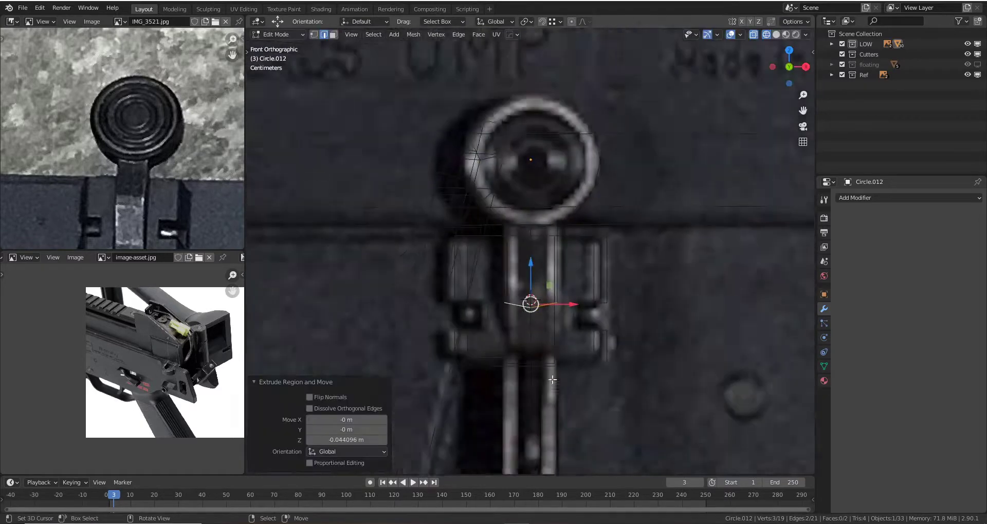
{"action": "scroll", "coordinate": [552, 380], "scroll_direction": "up", "scroll_amount": 2}
- Extend the edge along Z to the post's bottom and flatten it level
{"action": "key", "text": "e"}
{"action": "key", "text": "z"}
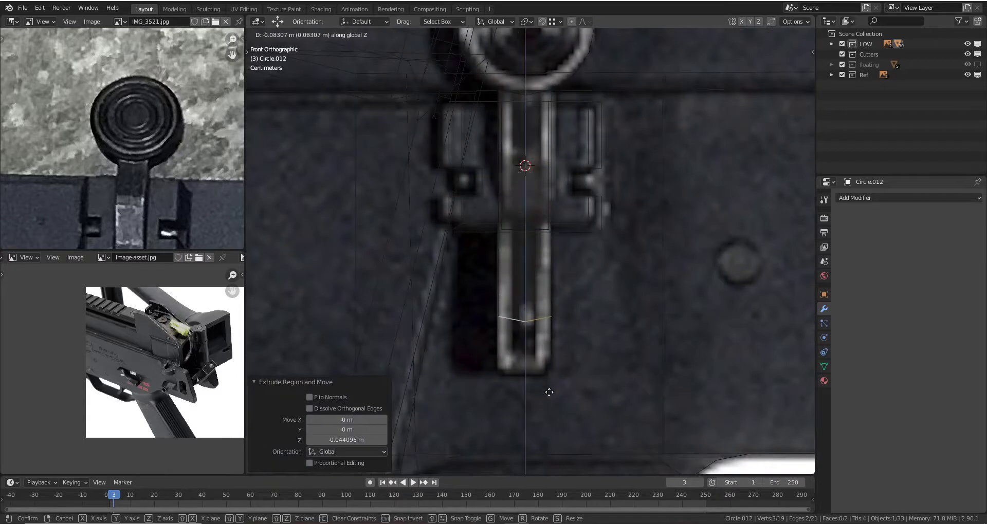
{"action": "left_click", "coordinate": [549, 432]}
{"action": "key", "text": "s"}
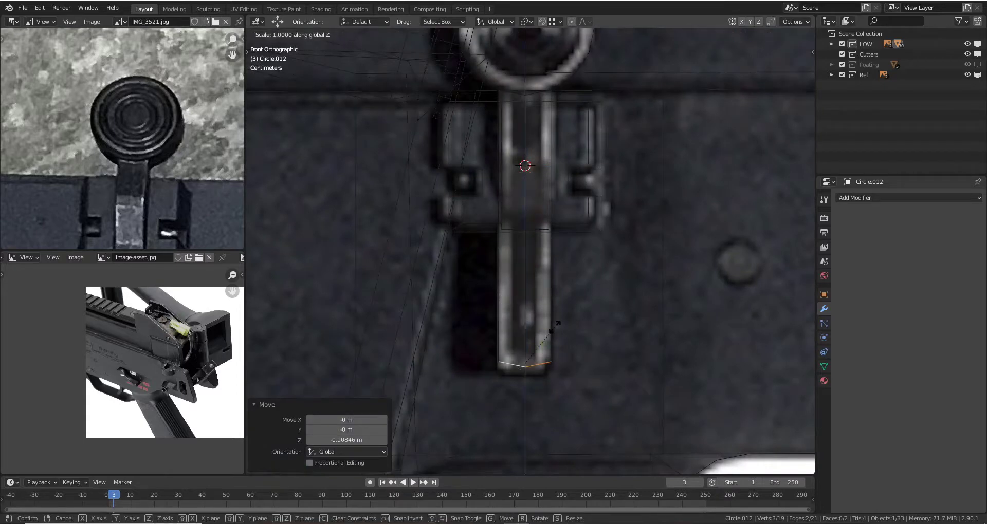
{"action": "type", "text": "0"}
{"action": "key", "text": "Return"}
- Nudge the post's bottom edge vertically into place and view the outline in perspective
{"action": "key", "text": "g"}
{"action": "key", "text": "z"}
{"action": "left_click", "coordinate": [554, 335]}
{"action": "key", "text": "z"}
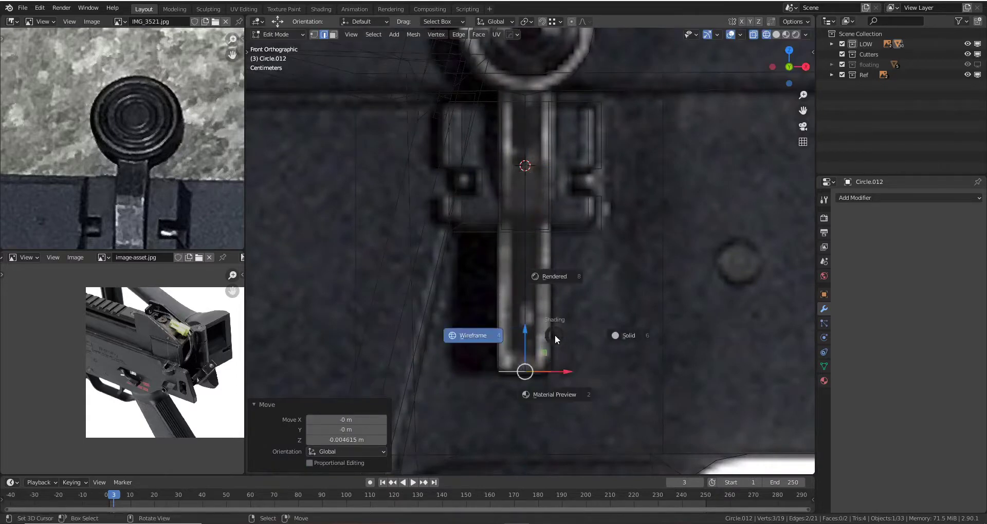
{"action": "middle_click_drag", "start_coordinate": [585, 203], "coordinate": [563, 218]}
- Isolate the ring piece in local view and fill its outline with a face
{"action": "key", "text": "Tab"}
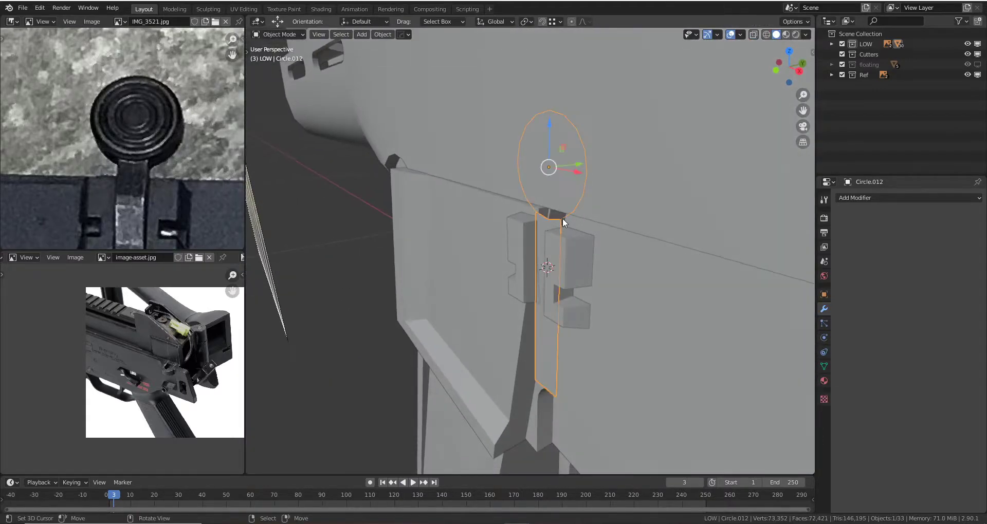
{"action": "key", "text": "KP_Divide"}
{"action": "key", "text": "Tab"}
{"action": "key", "text": "l"}
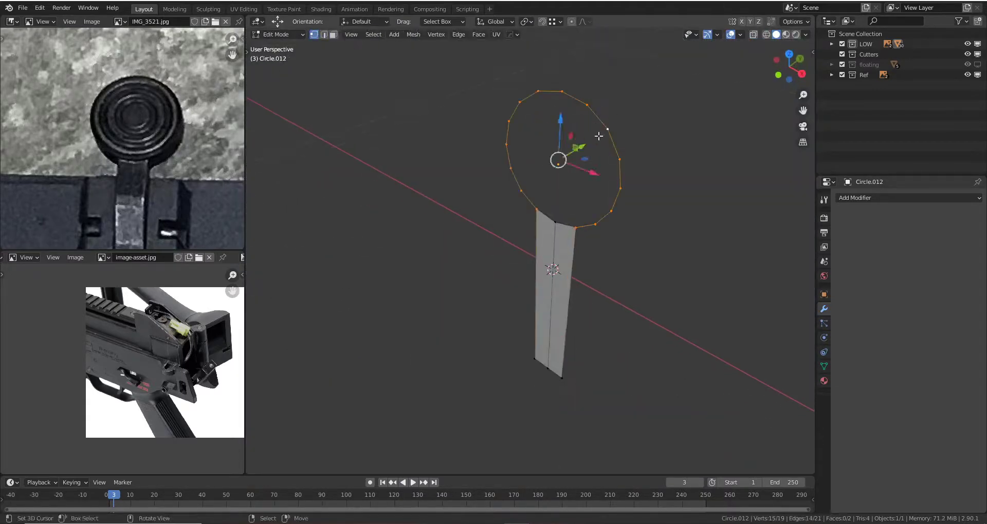
{"action": "key", "text": "f"}
- Extrude the filled ring and post about 0.023 m into a thick solid piece
{"action": "middle_click_drag", "start_coordinate": [557, 218], "coordinate": [549, 210]}
{"action": "key", "text": "a"}
{"action": "key", "text": "e"}
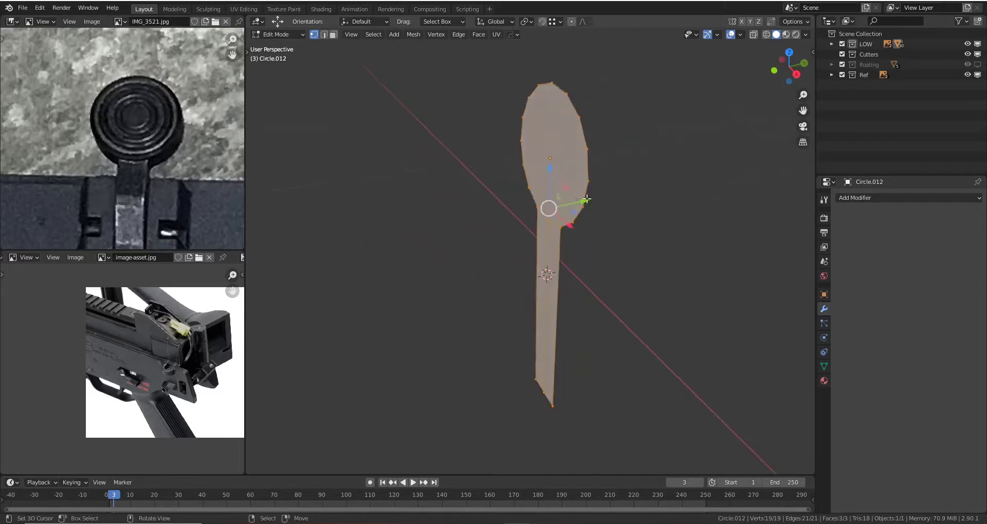
{"action": "left_click", "coordinate": [560, 205]}
{"action": "scroll", "coordinate": [550, 238], "scroll_direction": "up", "scroll_amount": 5}
{"action": "scroll", "coordinate": [550, 238], "scroll_direction": "up", "scroll_amount": 5}
{"action": "mouse_move", "coordinate": [557, 218]}
{"action": "middle_mouse_down"}
{"action": "mouse_move", "coordinate": [607, 242]}
{"action": "mouse_move", "coordinate": [610, 188]}
{"action": "mouse_move", "coordinate": [533, 233]}
{"action": "middle_mouse_up"}
{"action": "scroll", "coordinate": [607, 242], "scroll_direction": "down", "scroll_amount": 5}
{"action": "scroll", "coordinate": [585, 245], "scroll_direction": "down", "scroll_amount": 4}
- Select the front faces of the sight piece in face select mode
{"action": "key", "text": "Tab"}
{"action": "scroll", "coordinate": [586, 210], "scroll_direction": "up", "scroll_amount": 3}
{"action": "key", "text": "Tab"}
{"action": "key", "text": "3"}
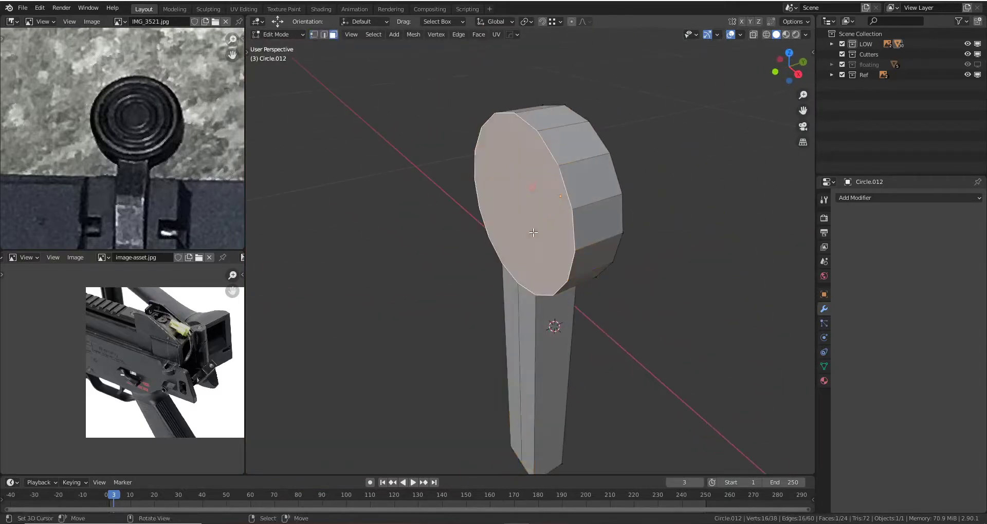
{"action": "left_click", "coordinate": [525, 323], "text": "ctrl"}
- Shift the front faces slightly and pan the reference photo to show the post
{"action": "key", "text": "g"}
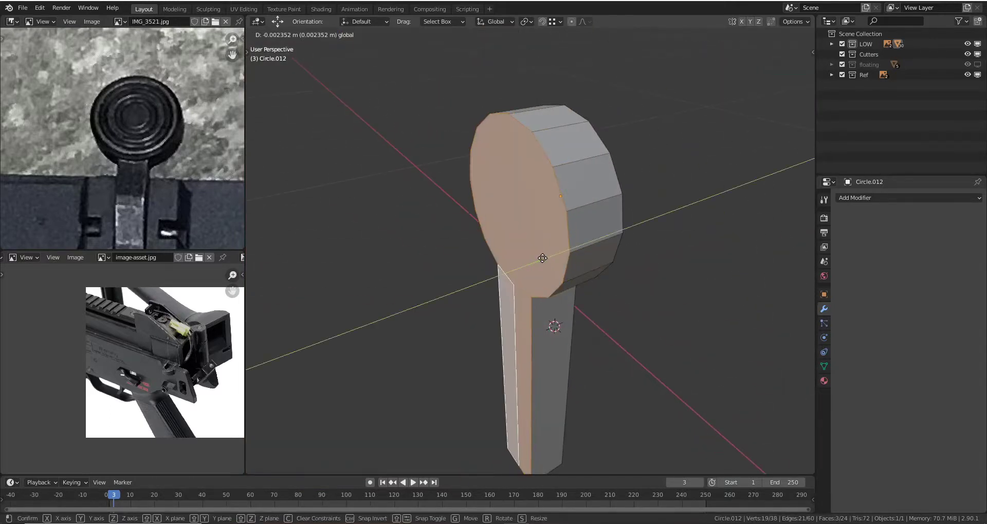
{"action": "left_click", "coordinate": [173, 204]}
{"action": "mouse_move", "coordinate": [173, 205]}
{"action": "middle_mouse_down"}
{"action": "mouse_move", "coordinate": [156, 181]}
{"action": "mouse_move", "coordinate": [159, 149]}
{"action": "mouse_move", "coordinate": [113, 110]}
{"action": "mouse_move", "coordinate": [131, 97]}
{"action": "middle_mouse_up"}
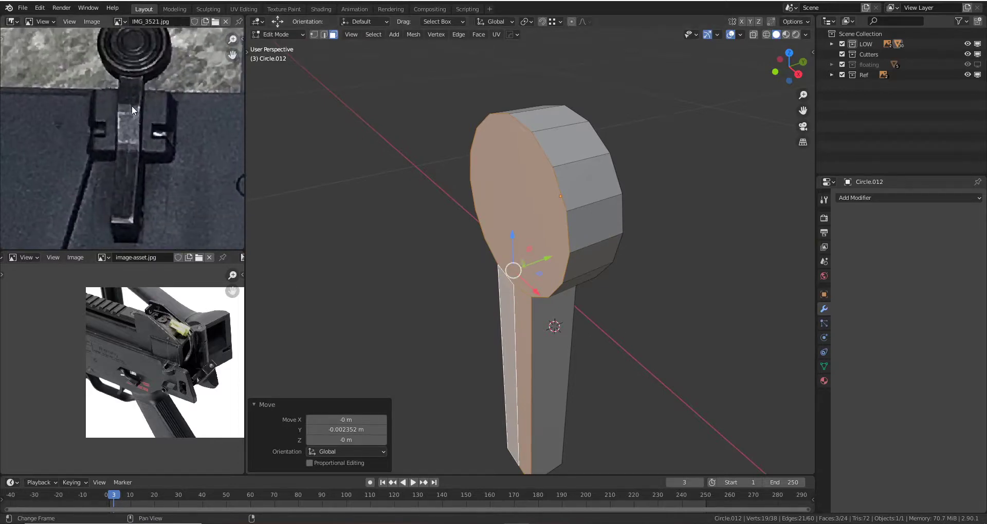
- View from the front in wireframe with X-ray and select only Circle.012
{"action": "key", "text": "KP_1"}
{"action": "key", "text": "z"}
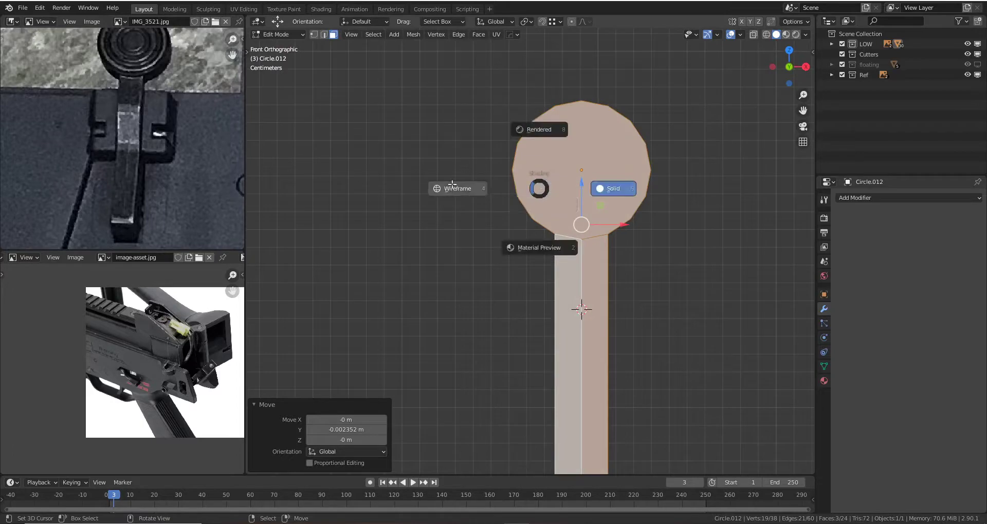
{"action": "left_click", "coordinate": [451, 184]}
{"action": "key", "text": "Tab"}
{"action": "key", "text": "alt+z"}
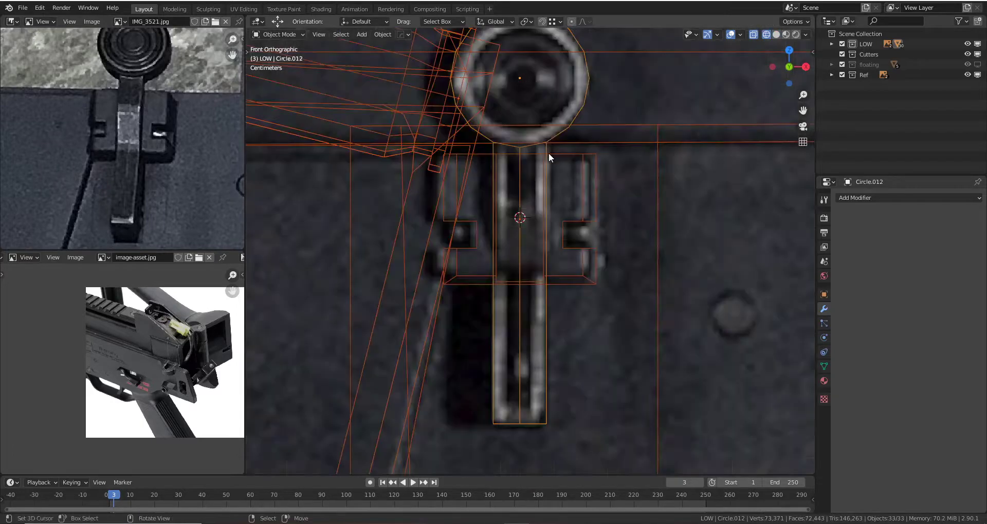
{"action": "scroll", "coordinate": [555, 174], "scroll_direction": "up", "scroll_amount": 4}
{"action": "left_click", "coordinate": [561, 195]}
{"action": "scroll", "coordinate": [562, 196], "scroll_direction": "down", "scroll_amount": 3}
{"action": "scroll", "coordinate": [550, 198], "scroll_direction": "down", "scroll_amount": 1}
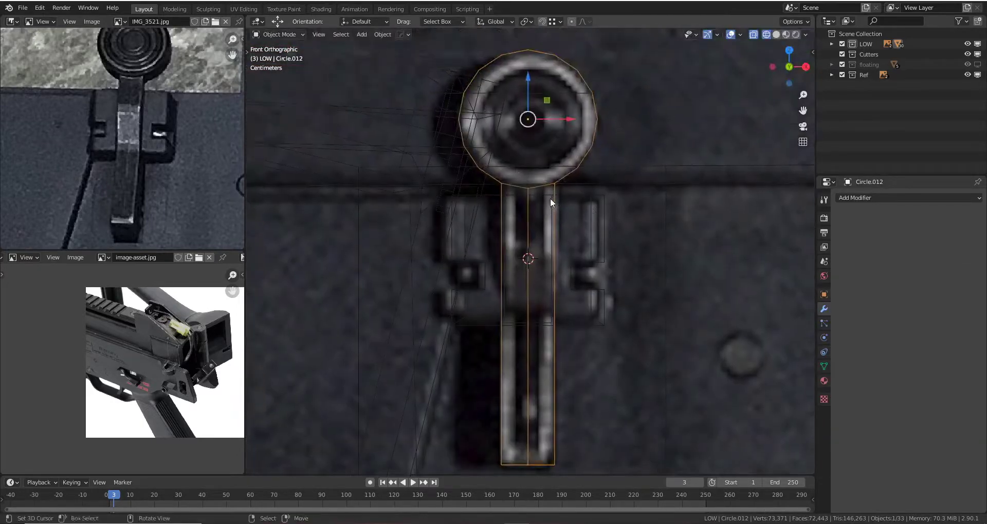
- Add an edge loop across the lever's stem and flatten it with S Z 0
{"action": "key", "text": "Tab"}
{"action": "left_click", "coordinate": [556, 237]}
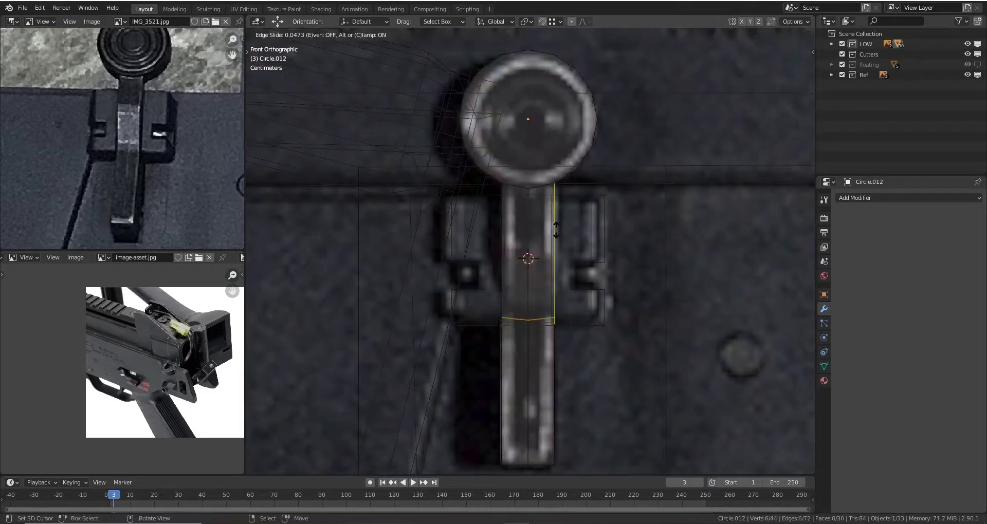
{"action": "left_click", "coordinate": [558, 151]}
{"action": "key", "text": "s"}
{"action": "key", "text": "z"}
{"action": "key", "text": "0"}
{"action": "left_click", "coordinate": [559, 155]}
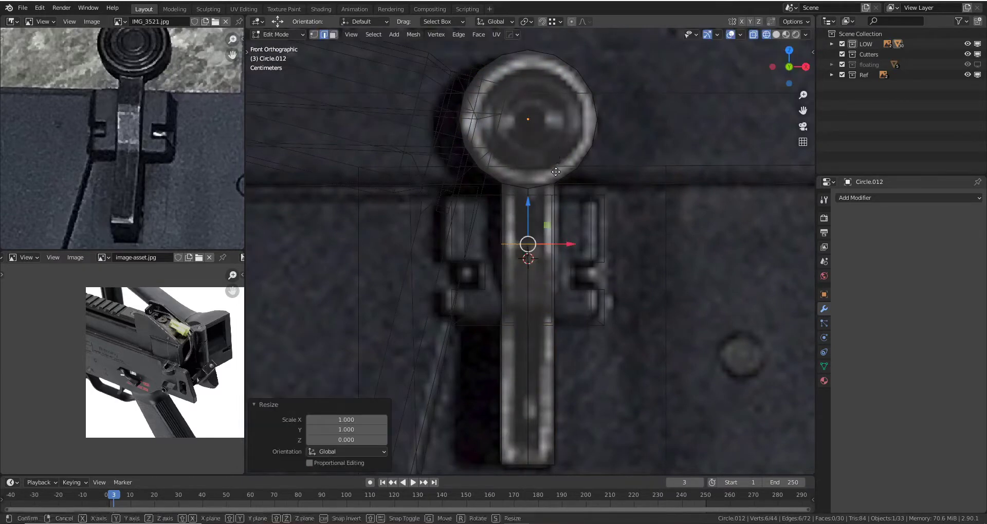
- Move the new loop along Z to line up with the reference
{"action": "key", "text": "g"}
{"action": "key", "text": "z"}
{"action": "left_click", "coordinate": [499, 203]}
{"action": "key", "text": "g"}
{"action": "key", "text": "z"}
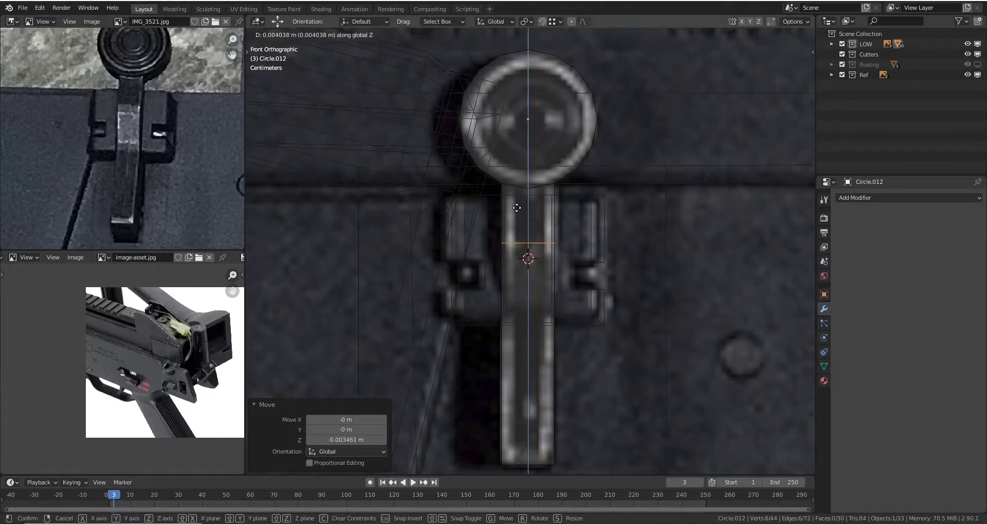
{"action": "left_click", "coordinate": [518, 206]}
{"action": "scroll", "coordinate": [540, 277], "scroll_direction": "down", "scroll_amount": 1}
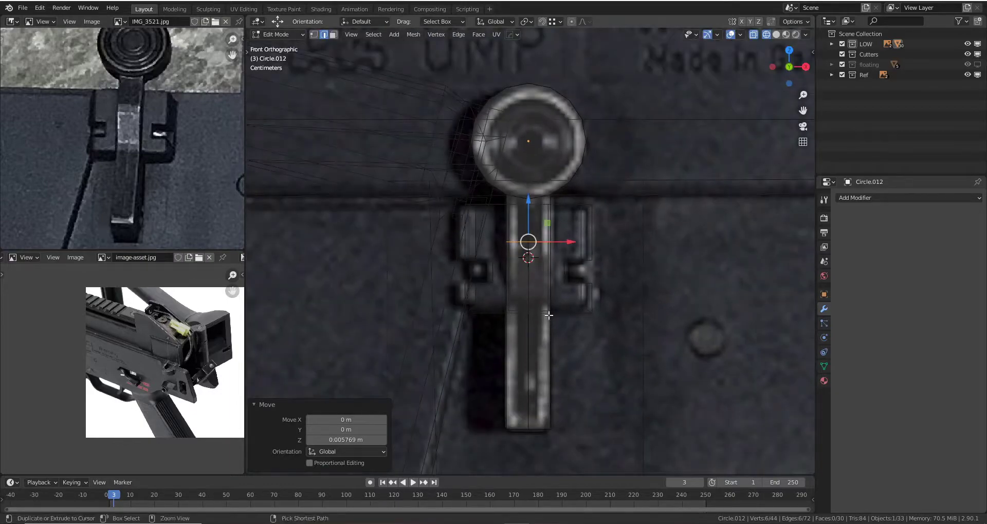
- Cut a second horizontal edge loop lower on the stem
{"action": "key", "text": "ctrl+r"}
{"action": "left_click", "coordinate": [549, 313]}
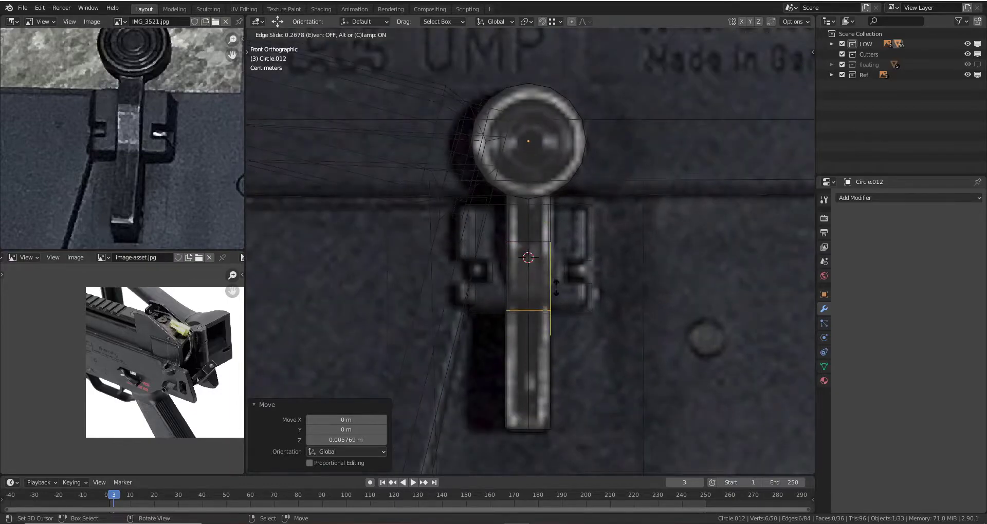
{"action": "left_click", "coordinate": [555, 288]}
{"action": "middle_click_drag", "start_coordinate": [593, 291], "coordinate": [513, 302]}
- Return to solid shading and scale the lever thinner along Y
{"action": "key", "text": "Tab"}
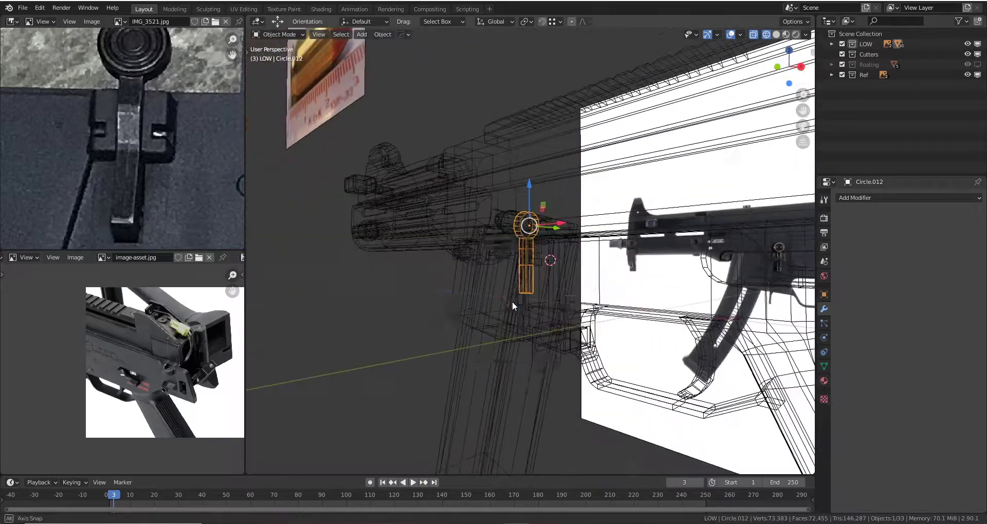
{"action": "key", "text": "shift+z"}
{"action": "scroll", "coordinate": [564, 276], "scroll_direction": "up", "scroll_amount": 3}
{"action": "key", "text": "Tab"}
{"action": "mouse_move", "coordinate": [568, 268]}
{"action": "middle_mouse_down"}
{"action": "mouse_move", "coordinate": [512, 282]}
{"action": "mouse_move", "coordinate": [509, 354]}
{"action": "mouse_move", "coordinate": [503, 328]}
{"action": "middle_mouse_up"}
{"action": "key", "text": "3"}
{"action": "key", "text": "Tab"}
{"action": "key", "text": "s"}
{"action": "key", "text": "y"}
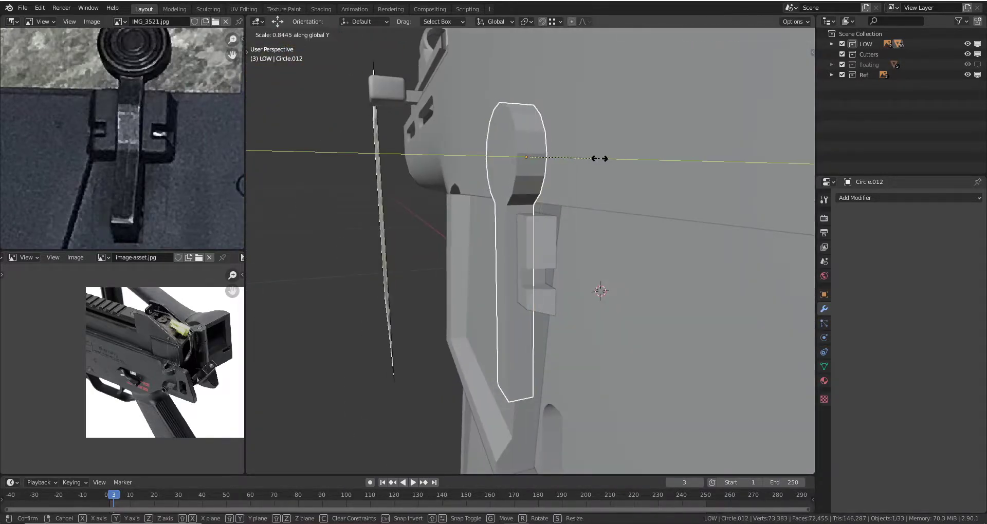
{"action": "left_click", "coordinate": [600, 159]}
- Offset the faces at the stem's bottom end along Y
{"action": "key", "text": "Tab"}
{"action": "middle_click_drag", "start_coordinate": [601, 158], "coordinate": [502, 358]}
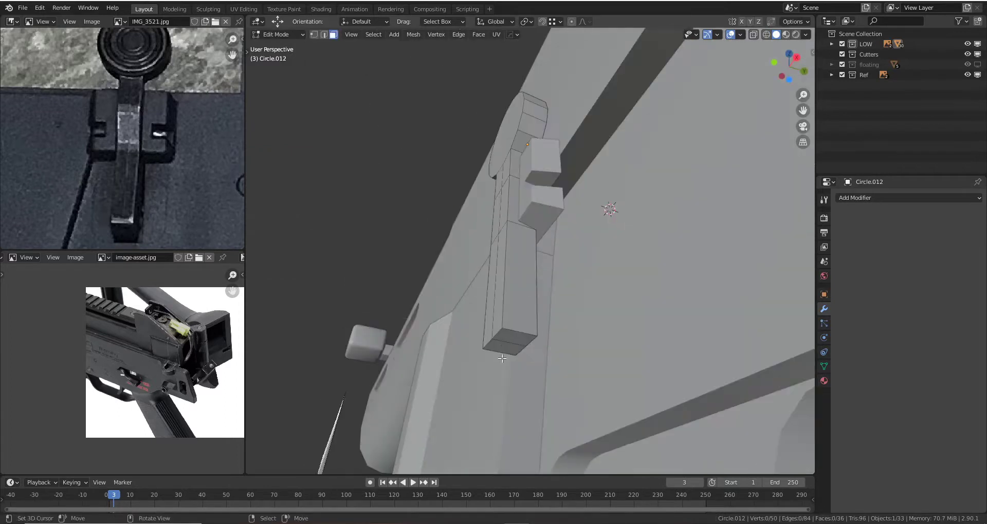
{"action": "left_click", "coordinate": [501, 350], "text": "shift"}
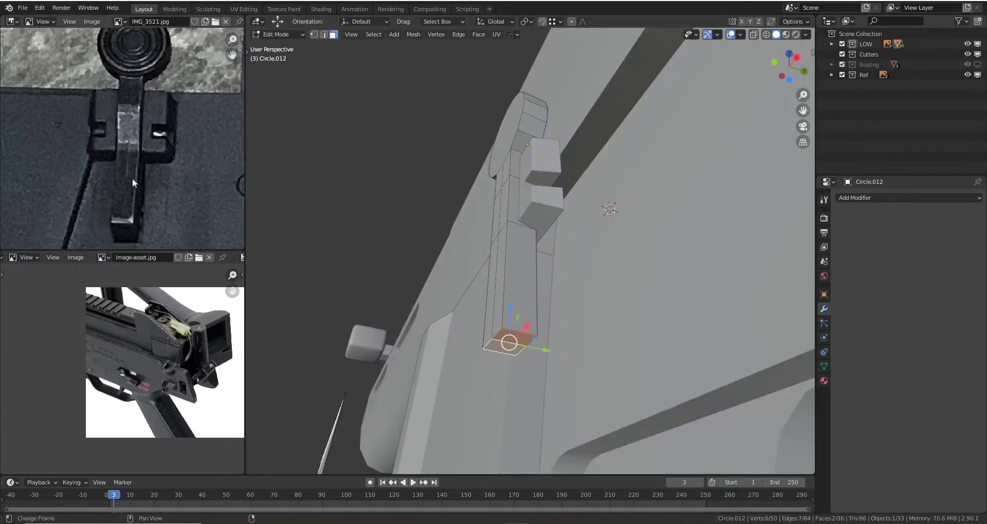
{"action": "key", "text": "g"}
{"action": "key", "text": "y"}
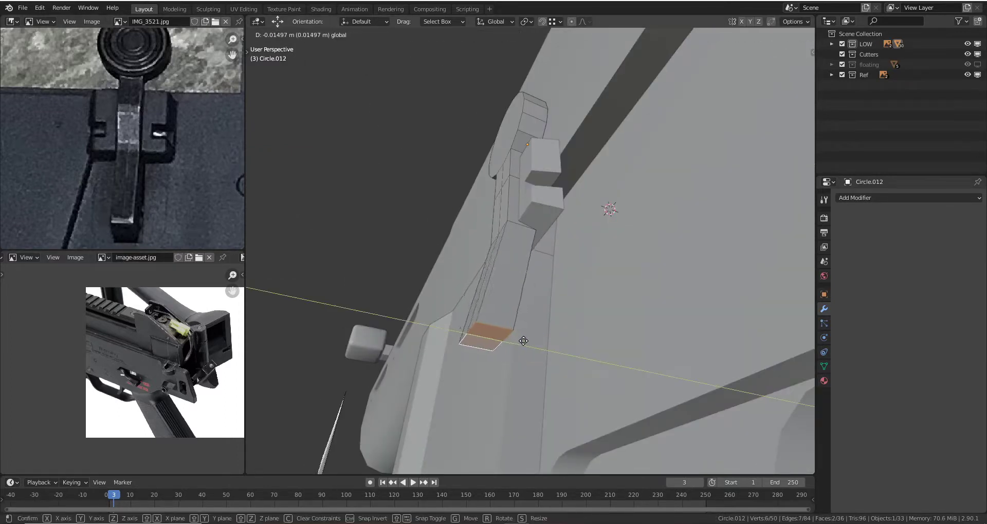
{"action": "left_click", "coordinate": [523, 341]}
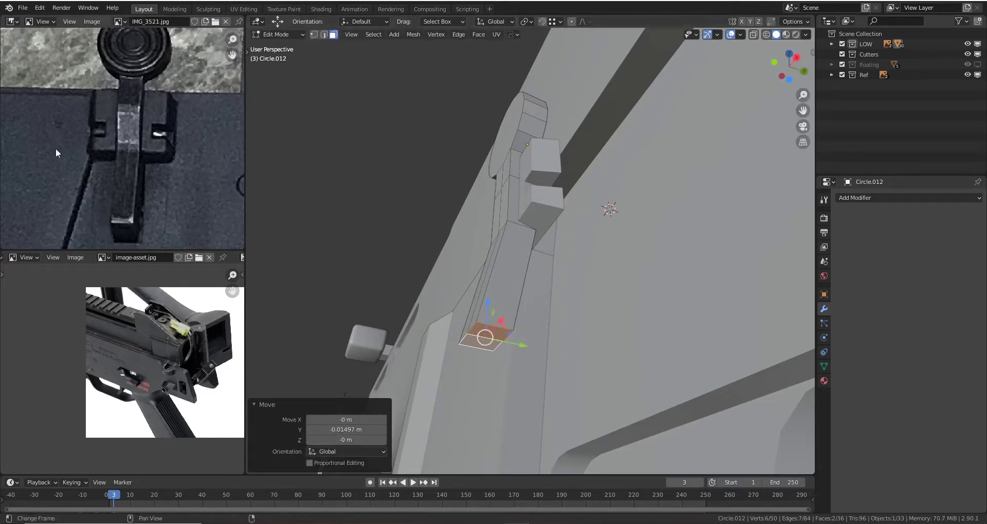
- Select the lever's round head in front wireframe view and shift it about 0.0084 m along Y
{"action": "middle_click_drag", "start_coordinate": [493, 231], "coordinate": [531, 176]}
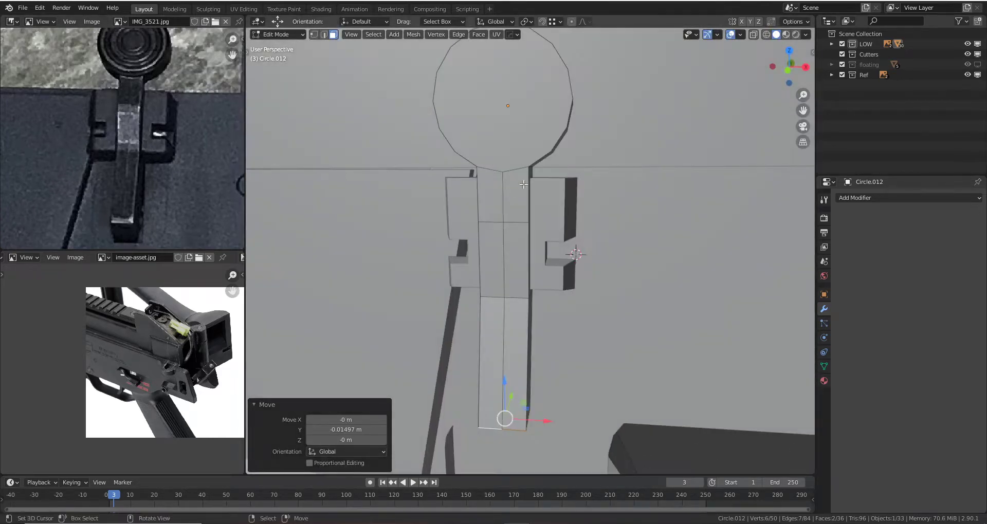
{"action": "key", "text": "KP_1"}
{"action": "key", "text": "z"}
{"action": "left_click", "coordinate": [418, 178]}
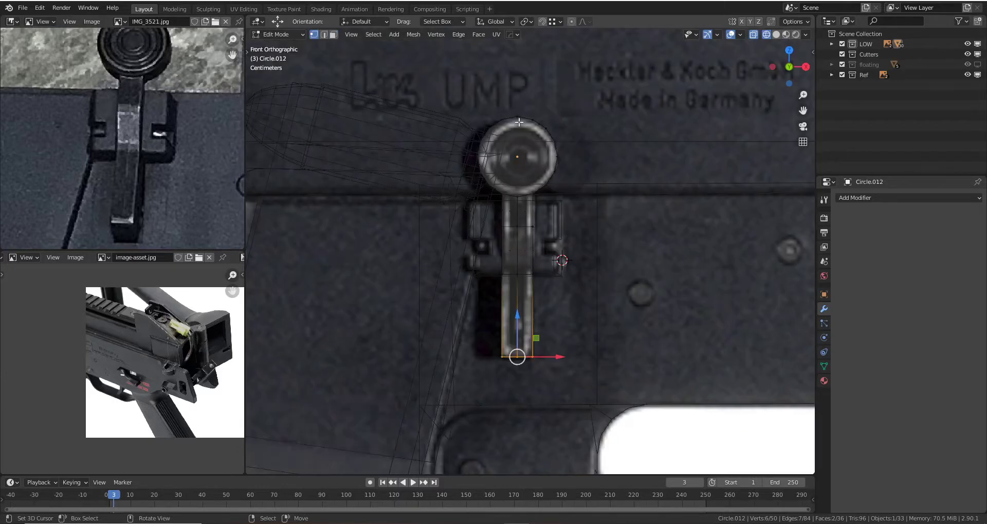
{"action": "left_click_drag", "start_coordinate": [592, 88], "coordinate": [382, 225]}
{"action": "key", "text": "shift+z"}
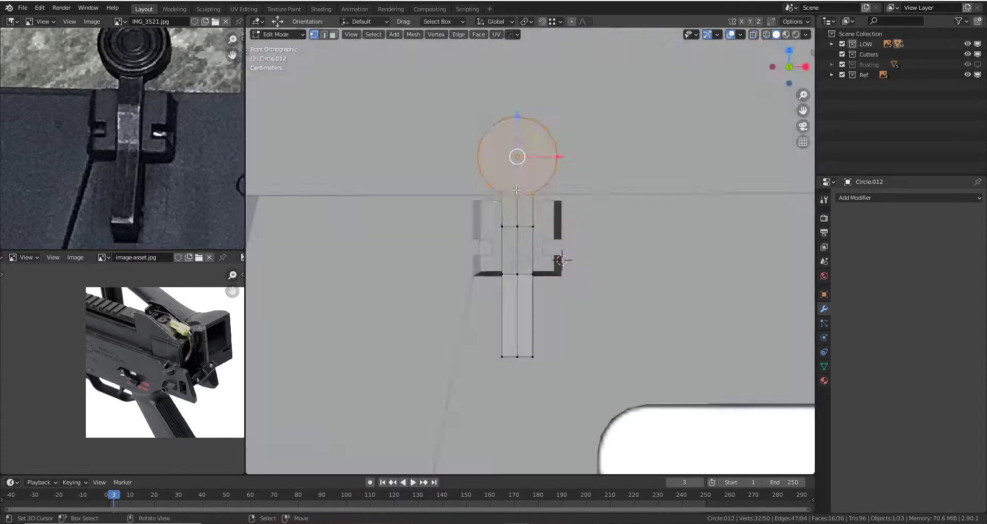
{"action": "middle_click_drag", "start_coordinate": [382, 225], "coordinate": [529, 178]}
{"action": "key", "text": "g"}
{"action": "key", "text": "y"}
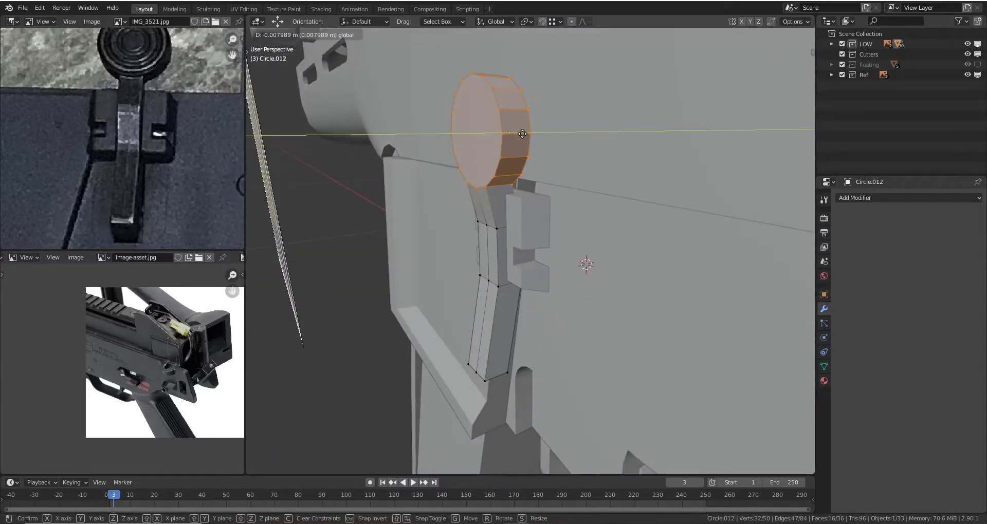
{"action": "left_click", "coordinate": [521, 134]}
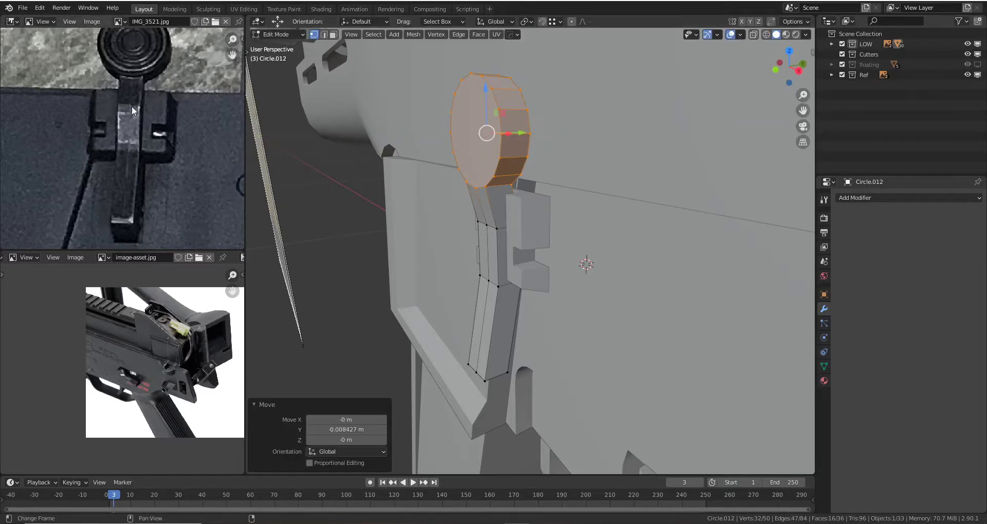
- Shift the stem's face strip in depth to complete the stepped sight profile
{"action": "middle_click_drag", "start_coordinate": [519, 303], "coordinate": [489, 304]}
{"action": "key", "text": "2"}
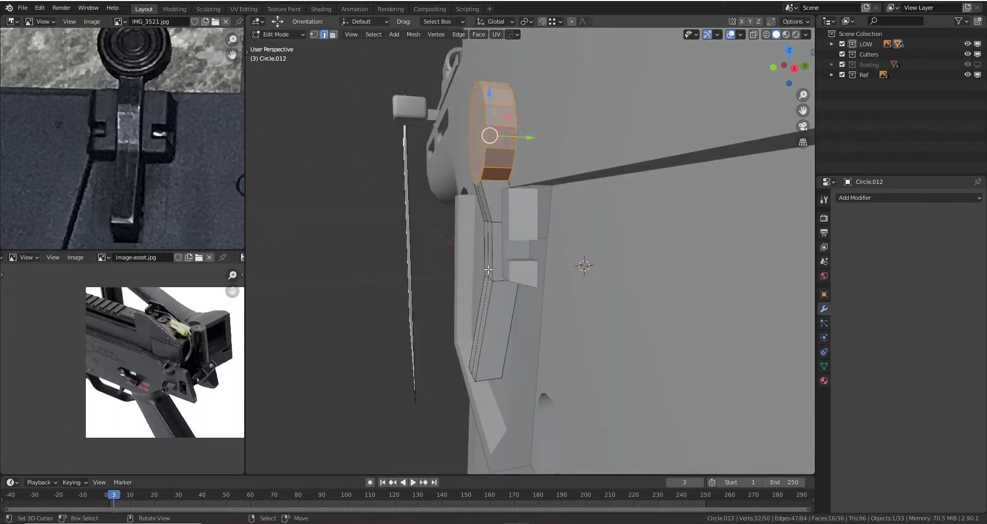
{"action": "left_click", "coordinate": [496, 318], "text": "alt"}
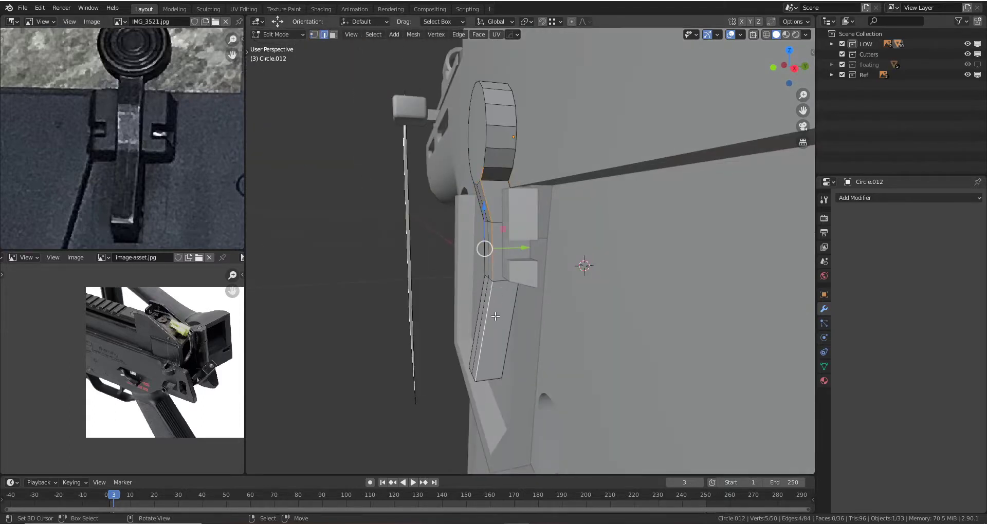
{"action": "key", "text": "3"}
{"action": "left_click", "coordinate": [493, 314], "text": "alt"}
{"action": "left_click_drag", "start_coordinate": [523, 324], "coordinate": [533, 325]}
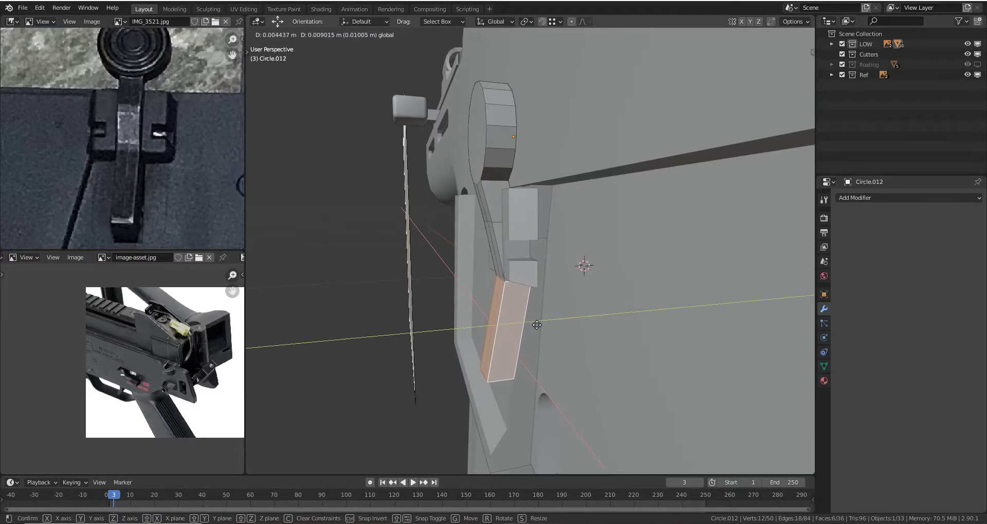
{"action": "left_click", "coordinate": [536, 325]}
{"action": "mouse_move", "coordinate": [537, 325]}
{"action": "middle_mouse_down"}
{"action": "mouse_move", "coordinate": [577, 192]}
{"action": "mouse_move", "coordinate": [597, 241]}
{"action": "mouse_move", "coordinate": [583, 233]}
{"action": "mouse_move", "coordinate": [607, 245]}
{"action": "mouse_move", "coordinate": [613, 229]}
{"action": "middle_mouse_up"}
{"action": "key", "text": "alt+a"}
{"action": "key", "text": "Tab"}
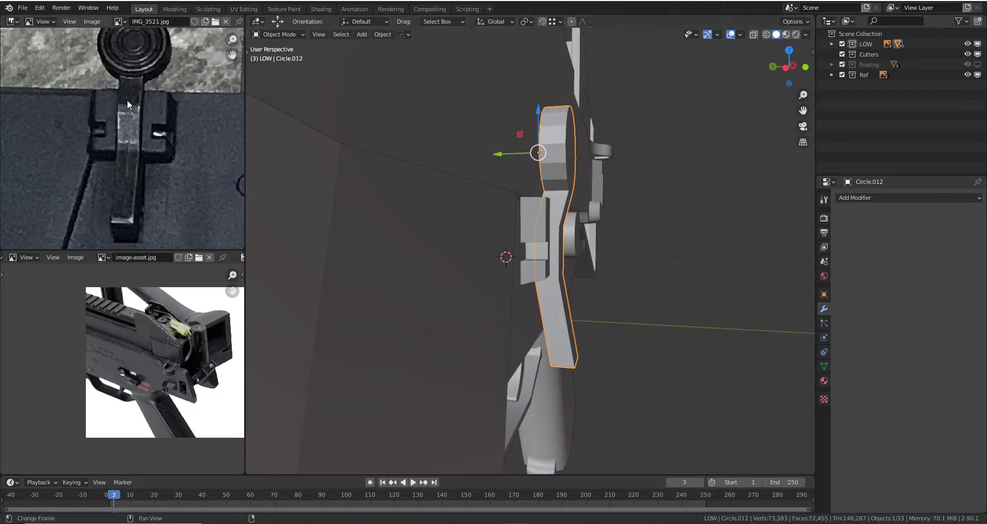
- Select the lever Circle.012 and guide block Cube.020 and slide them along Y toward the gun
{"action": "mouse_move", "coordinate": [566, 174]}
{"action": "middle_mouse_down"}
{"action": "mouse_move", "coordinate": [619, 179]}
{"action": "mouse_move", "coordinate": [514, 154]}
{"action": "middle_mouse_up"}
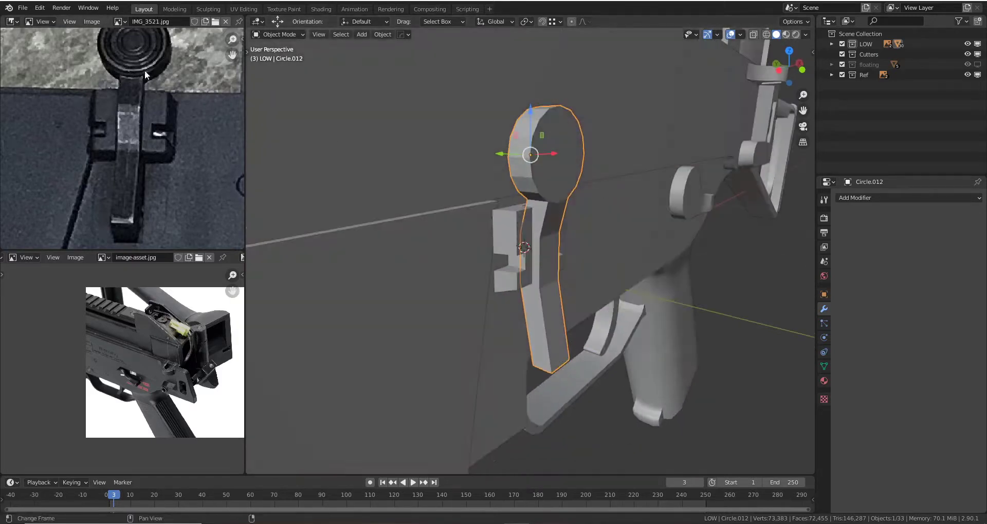
{"action": "mouse_move", "coordinate": [503, 205]}
{"action": "middle_mouse_down"}
{"action": "mouse_move", "coordinate": [539, 198]}
{"action": "mouse_move", "coordinate": [507, 156]}
{"action": "middle_mouse_up"}
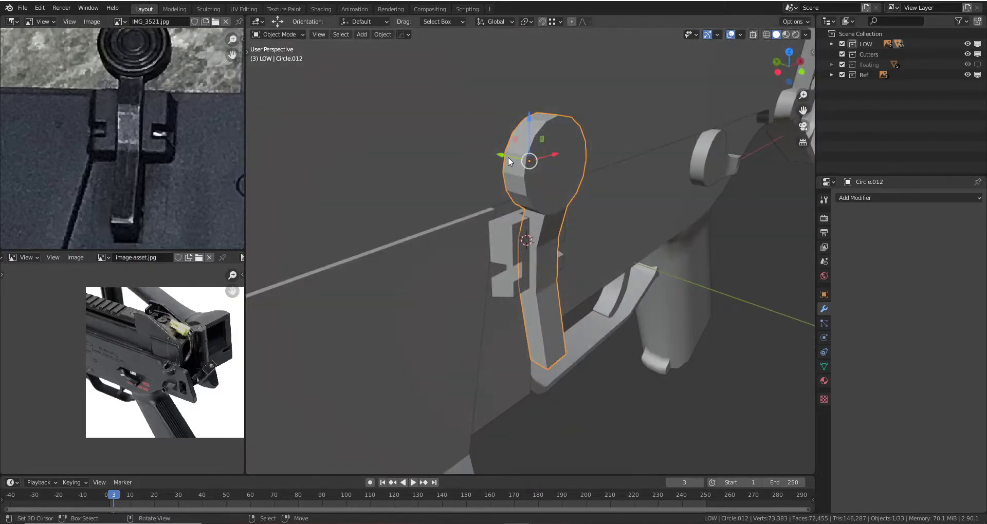
{"action": "left_click_drag", "start_coordinate": [508, 156], "coordinate": [556, 182]}
{"action": "mouse_move", "coordinate": [556, 181]}
{"action": "middle_mouse_down"}
{"action": "mouse_move", "coordinate": [510, 155]}
{"action": "mouse_move", "coordinate": [495, 196]}
{"action": "mouse_move", "coordinate": [542, 220]}
{"action": "mouse_move", "coordinate": [549, 257]}
{"action": "middle_mouse_up"}
{"action": "left_click", "coordinate": [530, 298], "text": "shift"}
{"action": "middle_click_drag", "start_coordinate": [530, 298], "coordinate": [530, 332]}
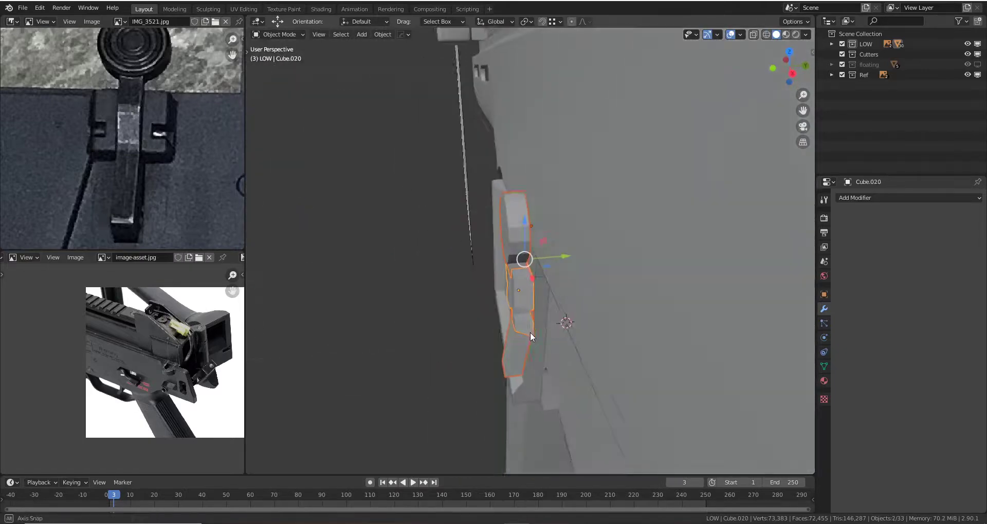
{"action": "key", "text": "g"}
{"action": "key", "text": "y"}
{"action": "left_click", "coordinate": [568, 257]}
{"action": "mouse_move", "coordinate": [569, 257]}
{"action": "middle_mouse_down"}
{"action": "mouse_move", "coordinate": [603, 239]}
{"action": "mouse_move", "coordinate": [574, 256]}
{"action": "mouse_move", "coordinate": [607, 156]}
{"action": "mouse_move", "coordinate": [609, 205]}
{"action": "mouse_move", "coordinate": [596, 215]}
{"action": "middle_mouse_up"}
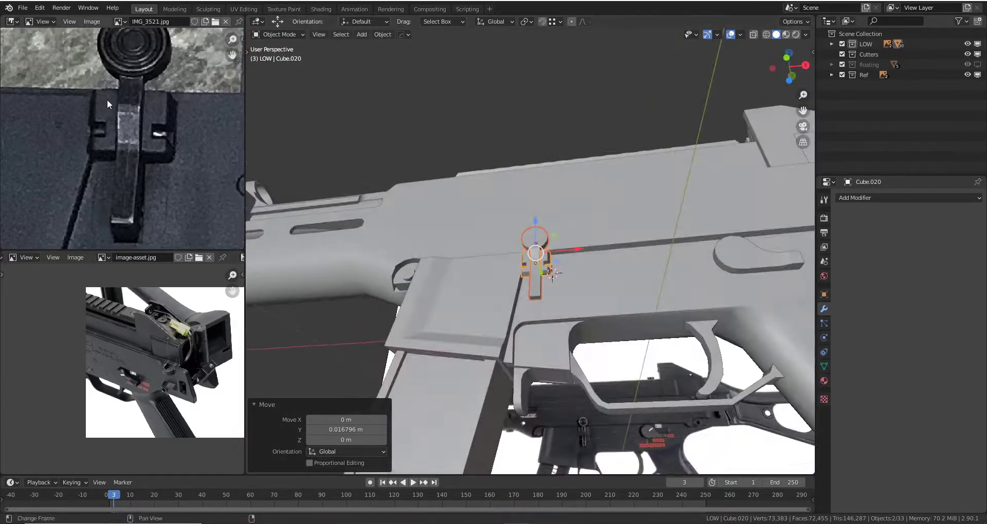
- Check the parts from the front view and switch the viewport to solid shading
{"action": "scroll", "coordinate": [119, 150], "scroll_direction": "down", "scroll_amount": 2}
{"action": "key", "text": "KP_1"}
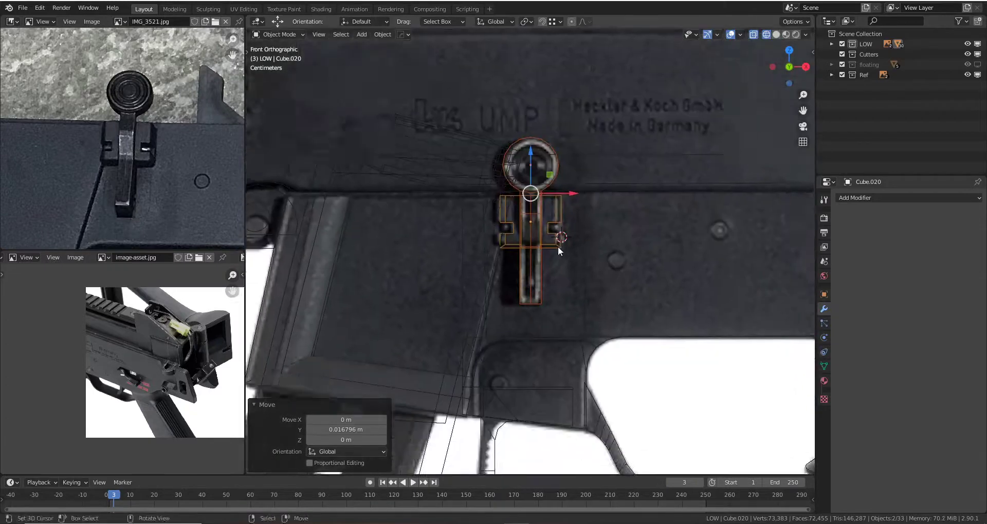
{"action": "middle_click_drag", "start_coordinate": [525, 275], "coordinate": [526, 269]}
{"action": "key", "text": "z"}
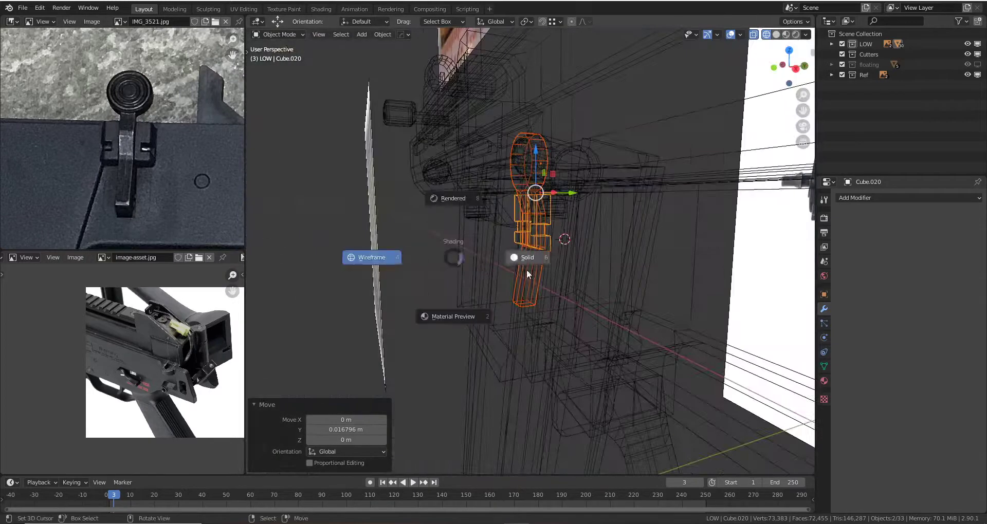
{"action": "left_click", "coordinate": [508, 218]}
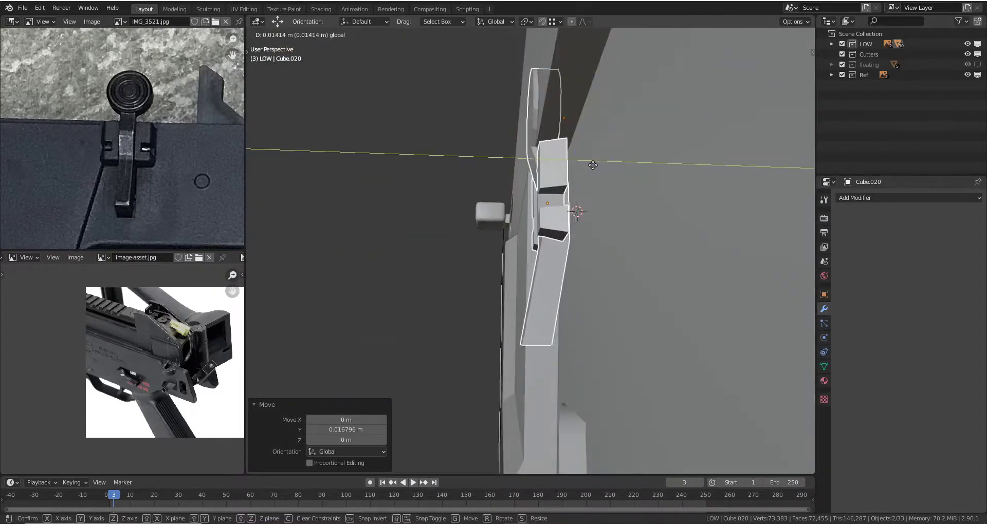
- Nudge the lever and guide block a little further along Y
{"action": "left_click", "coordinate": [601, 169]}
{"action": "middle_click_drag", "start_coordinate": [601, 169], "coordinate": [591, 202]}
{"action": "key", "text": "s"}
{"action": "key", "text": "y"}
{"action": "key", "text": "Escape"}
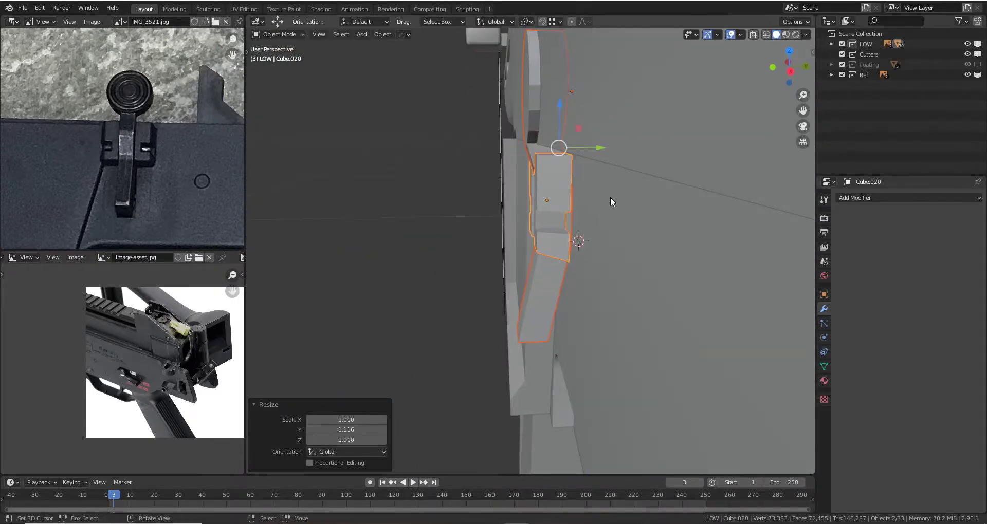
{"action": "key", "text": "g"}
{"action": "key", "text": "y"}
{"action": "left_click", "coordinate": [592, 152]}
{"action": "mouse_move", "coordinate": [591, 150]}
{"action": "middle_mouse_down"}
{"action": "mouse_move", "coordinate": [563, 165]}
{"action": "mouse_move", "coordinate": [579, 174]}
{"action": "mouse_move", "coordinate": [587, 205]}
{"action": "middle_mouse_up"}
- Reselect Circle.012 and Cube.020 and shift the guide block along Y against the lever
{"action": "left_click", "coordinate": [565, 170]}
{"action": "left_click", "coordinate": [579, 174]}
{"action": "left_click_drag", "start_coordinate": [587, 206], "coordinate": [593, 200]}
{"action": "key", "text": "s"}
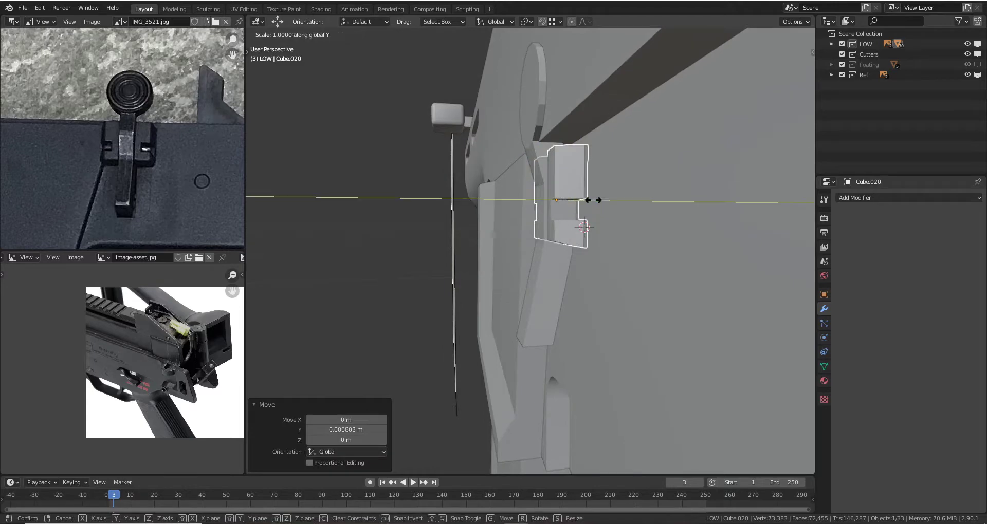
{"action": "key", "text": "Escape"}
{"action": "mouse_move", "coordinate": [595, 201]}
{"action": "middle_mouse_down"}
{"action": "mouse_move", "coordinate": [624, 190]}
{"action": "mouse_move", "coordinate": [530, 217]}
{"action": "mouse_move", "coordinate": [460, 197]}
{"action": "mouse_move", "coordinate": [515, 147]}
{"action": "mouse_move", "coordinate": [543, 183]}
{"action": "middle_mouse_up"}
{"action": "left_click", "coordinate": [529, 217]}
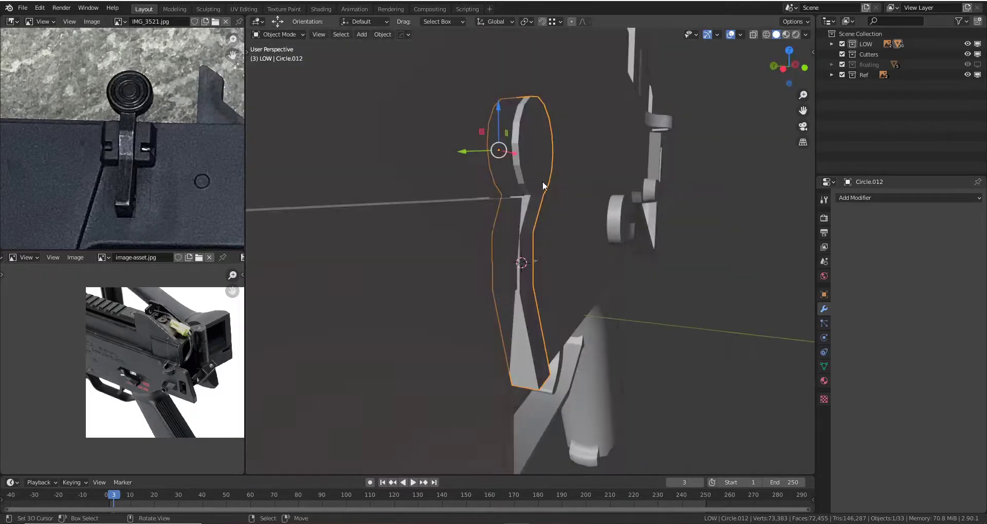
- Slide the round-headed lever along Y, then move one of its faces along Y in Edit Mode
{"action": "left_click_drag", "start_coordinate": [470, 149], "coordinate": [503, 158]}
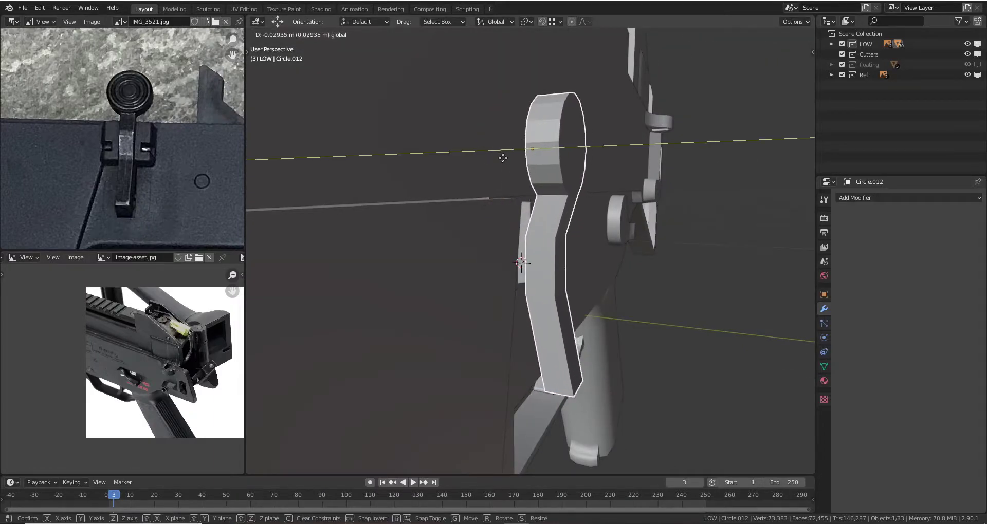
{"action": "left_click", "coordinate": [502, 156]}
{"action": "mouse_move", "coordinate": [502, 157]}
{"action": "middle_mouse_down"}
{"action": "mouse_move", "coordinate": [451, 233]}
{"action": "mouse_move", "coordinate": [556, 286]}
{"action": "middle_mouse_up"}
{"action": "key", "text": "Tab"}
{"action": "left_click", "coordinate": [530, 268]}
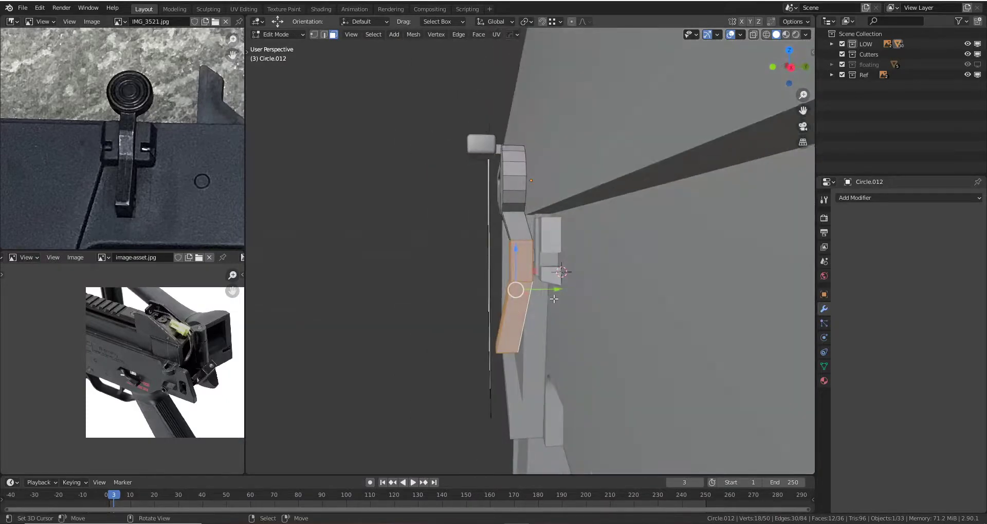
{"action": "left_click_drag", "start_coordinate": [556, 286], "coordinate": [570, 290]}
{"action": "left_click", "coordinate": [571, 290]}
{"action": "key", "text": "Tab"}
{"action": "mouse_move", "coordinate": [570, 290]}
{"action": "middle_mouse_down"}
{"action": "mouse_move", "coordinate": [582, 260]}
{"action": "mouse_move", "coordinate": [575, 270]}
{"action": "mouse_move", "coordinate": [495, 257]}
{"action": "mouse_move", "coordinate": [507, 178]}
{"action": "mouse_move", "coordinate": [535, 224]}
{"action": "middle_mouse_up"}
- Check the lever's geometry, then slide the lever further along Y
{"action": "key", "text": "Tab"}
{"action": "scroll", "coordinate": [494, 262], "scroll_direction": "up", "scroll_amount": 2}
{"action": "key", "text": "Tab"}
{"action": "key", "text": "Tab"}
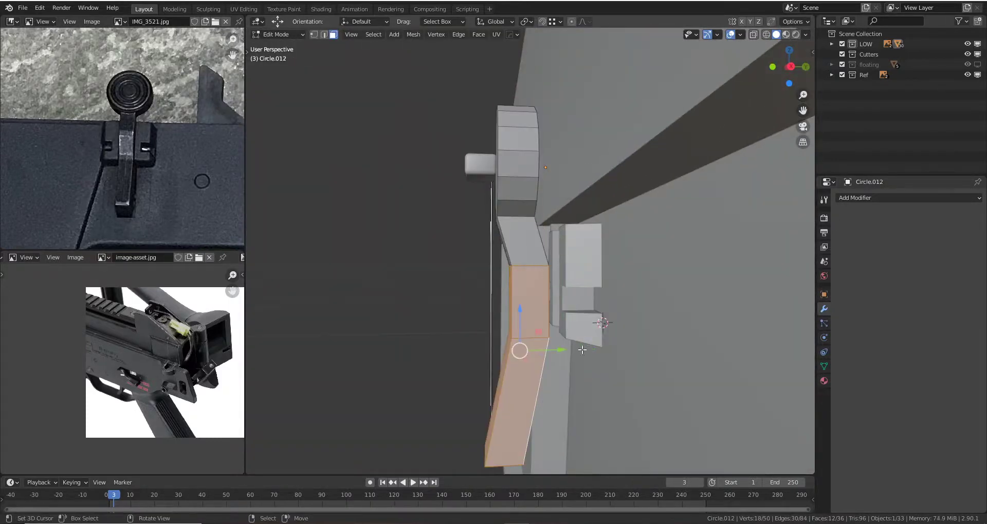
{"action": "key", "text": "Tab"}
{"action": "middle_click_drag", "start_coordinate": [545, 257], "coordinate": [564, 170]}
{"action": "left_click_drag", "start_coordinate": [564, 173], "coordinate": [591, 171]}
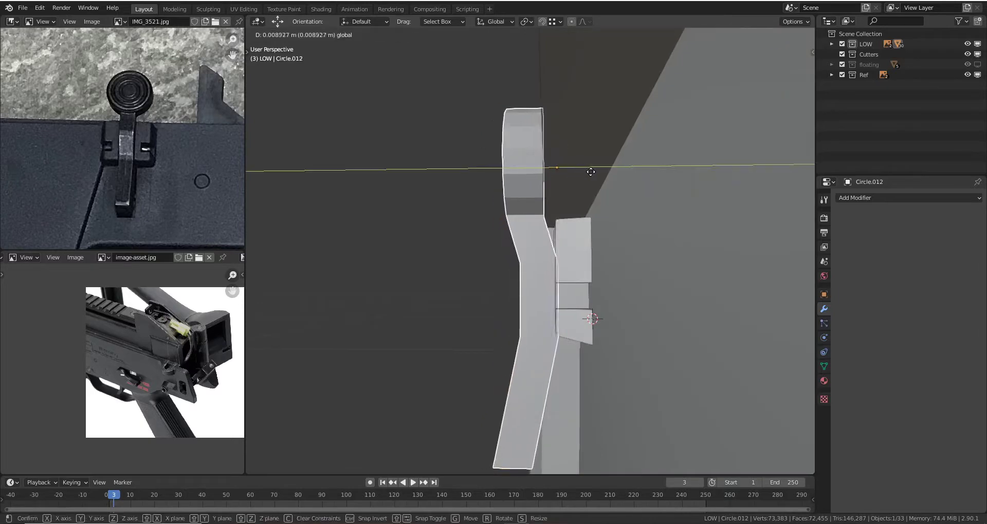
{"action": "left_click", "coordinate": [592, 171]}
{"action": "scroll", "coordinate": [565, 190], "scroll_direction": "down", "scroll_amount": 5}
{"action": "mouse_move", "coordinate": [638, 200]}
{"action": "middle_mouse_down"}
{"action": "mouse_move", "coordinate": [547, 255]}
{"action": "mouse_move", "coordinate": [606, 262]}
{"action": "middle_mouse_up"}
- Scale the small block Cube.020 about 1.35 in Y and nudge it -0.0036 m along Y
{"action": "left_click", "coordinate": [547, 257]}
{"action": "scroll", "coordinate": [547, 257], "scroll_direction": "up", "scroll_amount": 3}
{"action": "key", "text": "s"}
{"action": "key", "text": "y"}
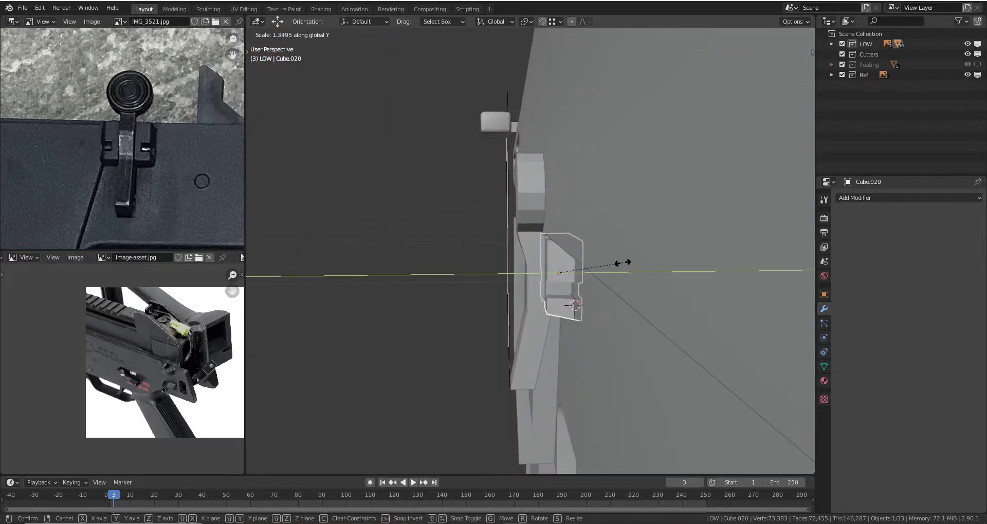
{"action": "left_click", "coordinate": [593, 294]}
{"action": "key", "text": "g"}
{"action": "key", "text": "y"}
{"action": "left_click", "coordinate": [597, 271]}
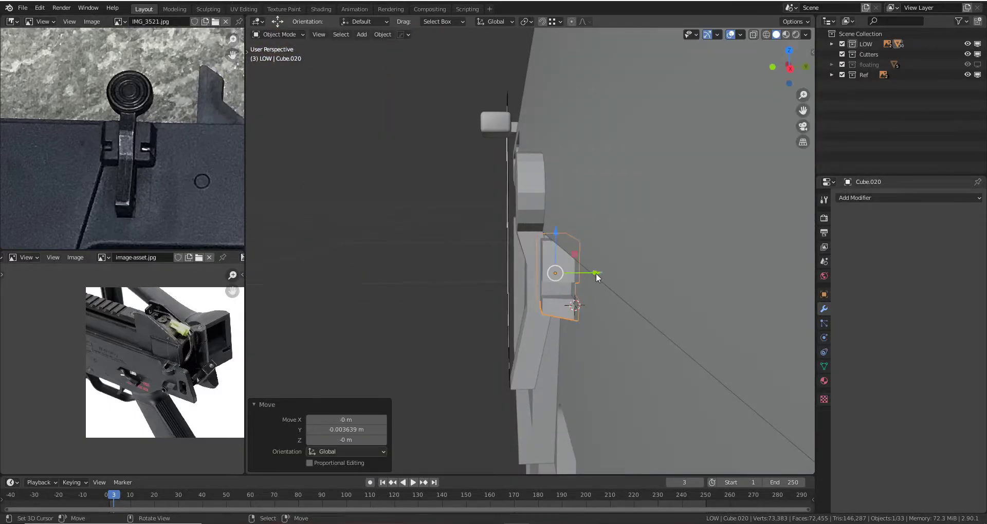
{"action": "middle_click_drag", "start_coordinate": [597, 271], "coordinate": [545, 257]}
- Sharpen the round-headed lever's edges with the HOps Sharpen operation
{"action": "scroll", "coordinate": [514, 231], "scroll_direction": "down", "scroll_amount": 5}
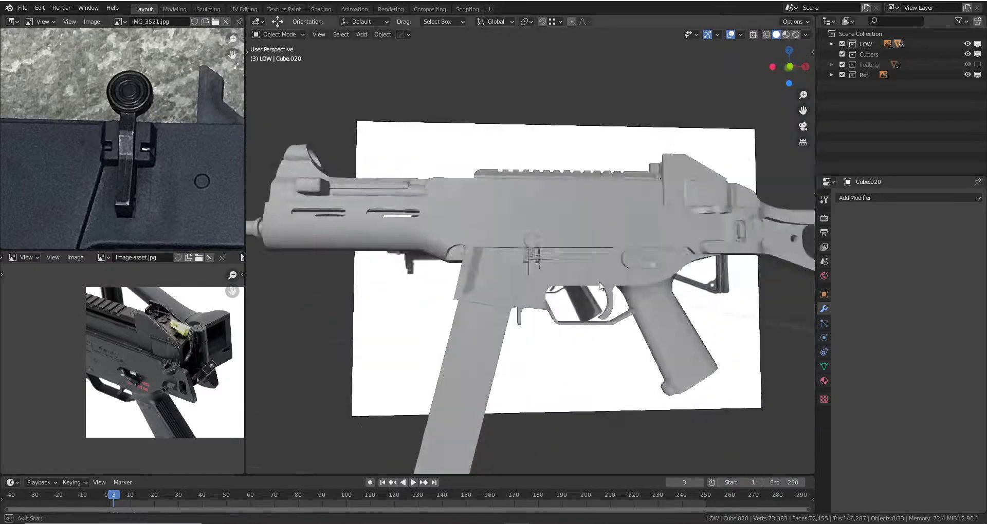
{"action": "middle_click_drag", "start_coordinate": [503, 226], "coordinate": [513, 215]}
{"action": "scroll", "coordinate": [514, 215], "scroll_direction": "up", "scroll_amount": 5}
{"action": "scroll", "coordinate": [514, 214], "scroll_direction": "up", "scroll_amount": 2}
{"action": "scroll", "coordinate": [514, 214], "scroll_direction": "down", "scroll_amount": 4}
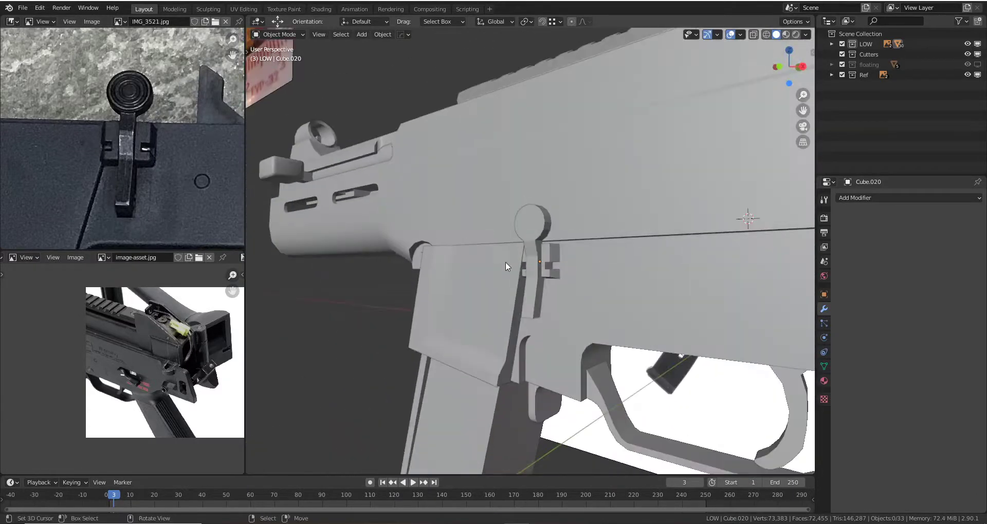
{"action": "key", "text": "KP_3"}
{"action": "scroll", "coordinate": [513, 224], "scroll_direction": "up", "scroll_amount": 2}
{"action": "mouse_move", "coordinate": [513, 227]}
{"action": "middle_mouse_down"}
{"action": "mouse_move", "coordinate": [491, 214]}
{"action": "mouse_move", "coordinate": [578, 185]}
{"action": "mouse_move", "coordinate": [668, 203]}
{"action": "mouse_move", "coordinate": [670, 220]}
{"action": "mouse_move", "coordinate": [557, 257]}
{"action": "middle_mouse_up"}
{"action": "scroll", "coordinate": [526, 145], "scroll_direction": "up", "scroll_amount": 2}
{"action": "left_click", "coordinate": [548, 212]}
{"action": "key", "text": "q"}
{"action": "left_click", "coordinate": [548, 212]}
- Compare the model to the reference in front view with X-ray, then return to solid shading
{"action": "key", "text": "KP_1"}
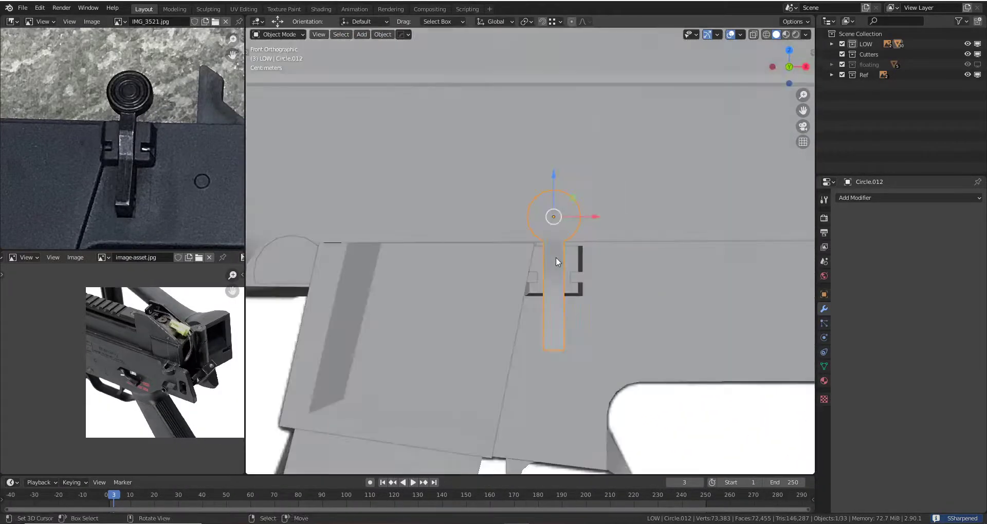
{"action": "key", "text": "z"}
{"action": "left_click", "coordinate": [517, 251]}
{"action": "scroll", "coordinate": [534, 282], "scroll_direction": "down", "scroll_amount": 2}
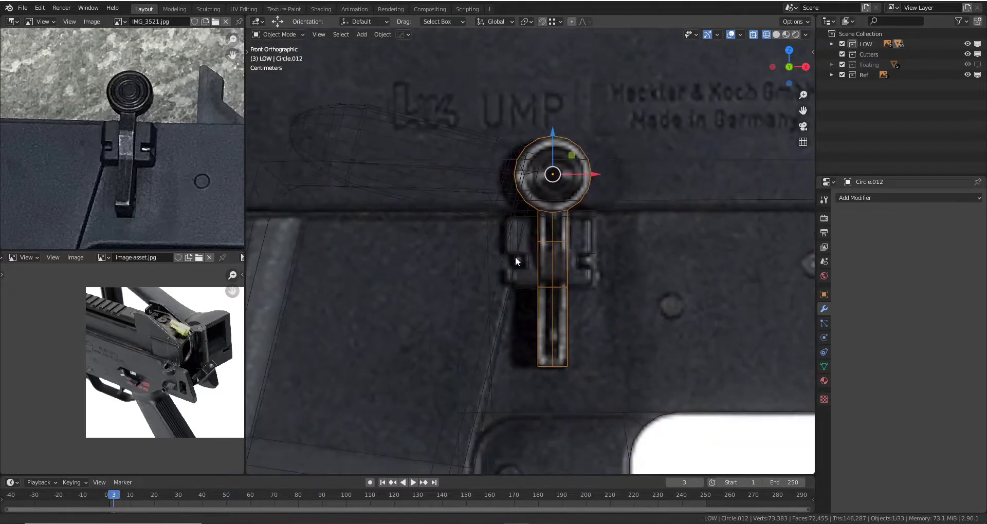
{"action": "left_click", "coordinate": [538, 309]}
{"action": "mouse_move", "coordinate": [526, 308]}
{"action": "middle_mouse_down"}
{"action": "mouse_move", "coordinate": [545, 241]}
{"action": "mouse_move", "coordinate": [567, 254]}
{"action": "mouse_move", "coordinate": [575, 226]}
{"action": "mouse_move", "coordinate": [602, 229]}
{"action": "mouse_move", "coordinate": [572, 229]}
{"action": "middle_mouse_up"}
- Rescale the small block along Y, shift it along Y, and save ump.blend
{"action": "key", "text": "s"}
{"action": "key", "text": "y"}
{"action": "left_click", "coordinate": [618, 246]}
{"action": "key", "text": "g"}
{"action": "key", "text": "y"}
{"action": "left_click", "coordinate": [571, 255]}
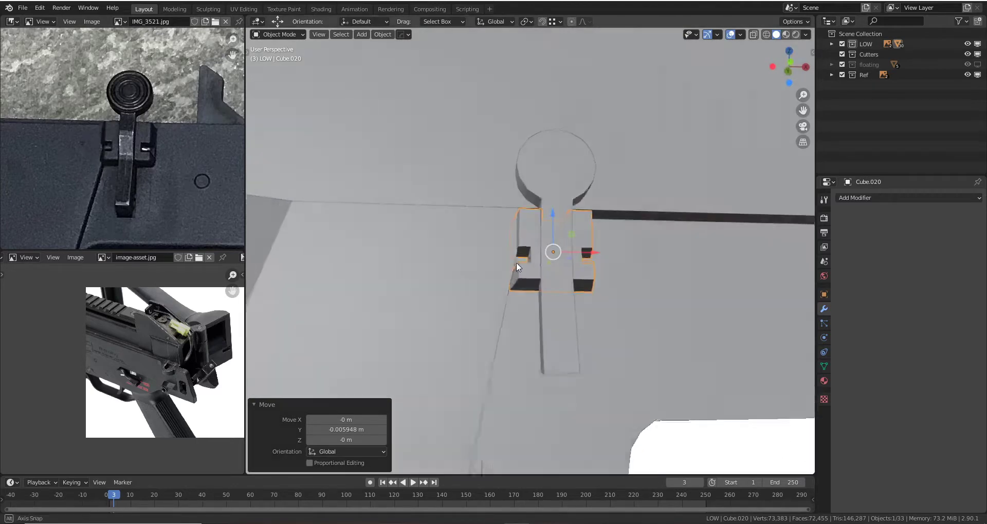
{"action": "mouse_move", "coordinate": [516, 262]}
{"action": "middle_mouse_down"}
{"action": "mouse_move", "coordinate": [497, 276]}
{"action": "mouse_move", "coordinate": [511, 258]}
{"action": "mouse_move", "coordinate": [503, 254]}
{"action": "middle_mouse_up"}
{"action": "key", "text": "alt+a"}
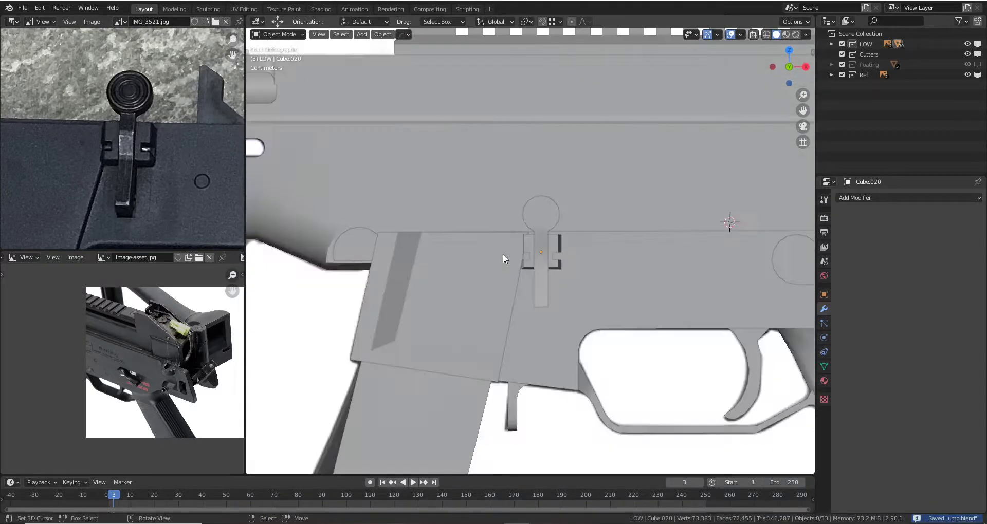
- Inspect the top rail against the reference in front orthographic view
{"action": "key", "text": "grave"}
{"action": "left_click", "coordinate": [434, 221]}
{"action": "scroll", "coordinate": [547, 215], "scroll_direction": "down", "scroll_amount": 3}
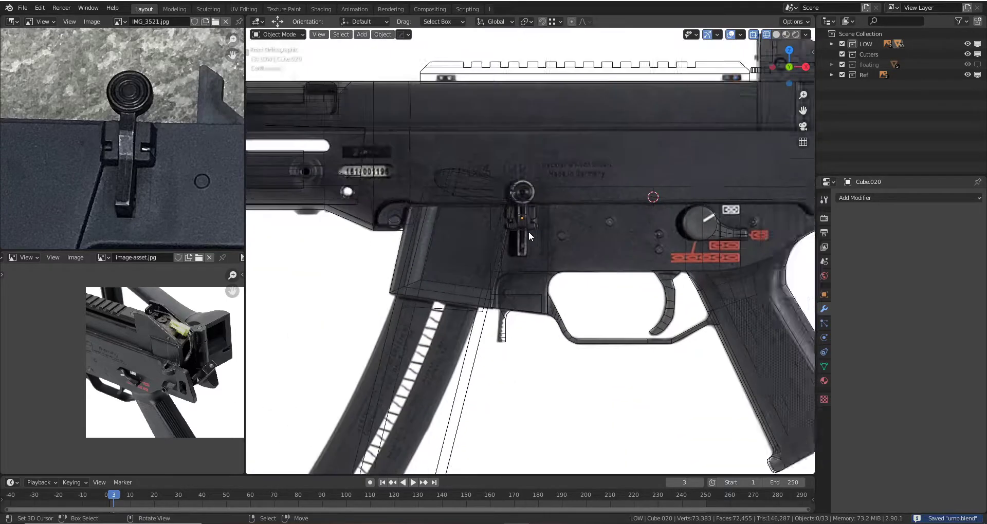
{"action": "scroll", "coordinate": [528, 231], "scroll_direction": "down", "scroll_amount": 2}
{"action": "scroll", "coordinate": [535, 242], "scroll_direction": "down", "scroll_amount": 1}
{"action": "scroll", "coordinate": [522, 217], "scroll_direction": "down", "scroll_amount": 1}
{"action": "scroll", "coordinate": [456, 221], "scroll_direction": "up", "scroll_amount": 2}
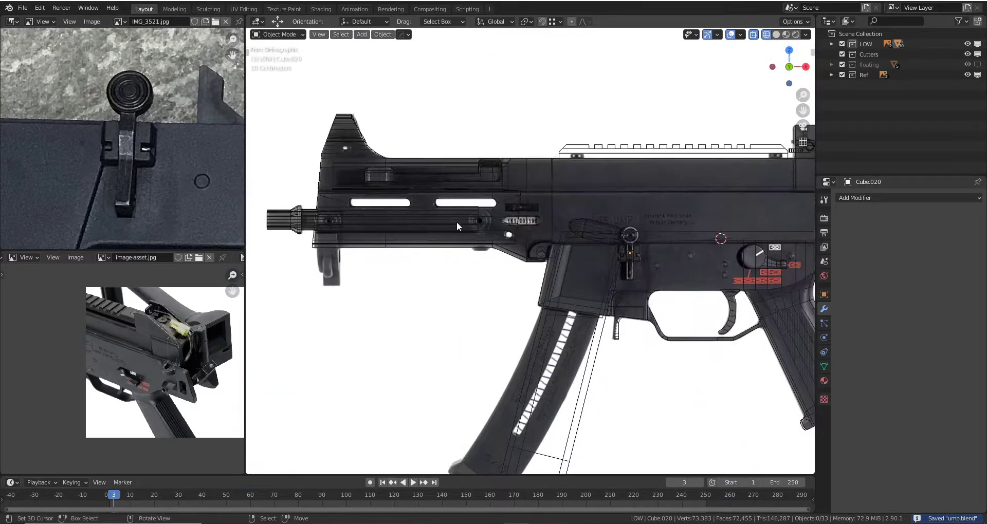
{"action": "scroll", "coordinate": [485, 230], "scroll_direction": "up", "scroll_amount": 2}
{"action": "scroll", "coordinate": [625, 199], "scroll_direction": "up", "scroll_amount": 2}
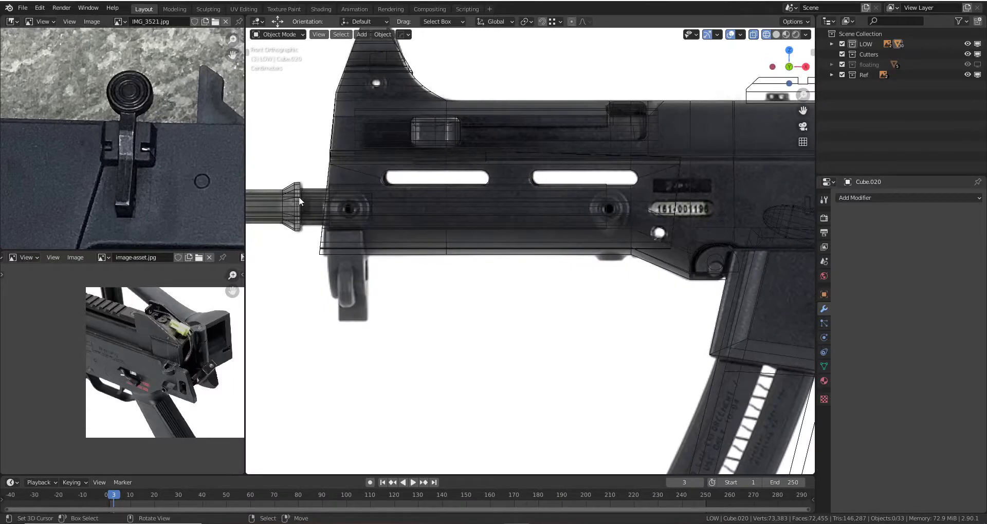
{"action": "scroll", "coordinate": [593, 205], "scroll_direction": "down", "scroll_amount": 5}
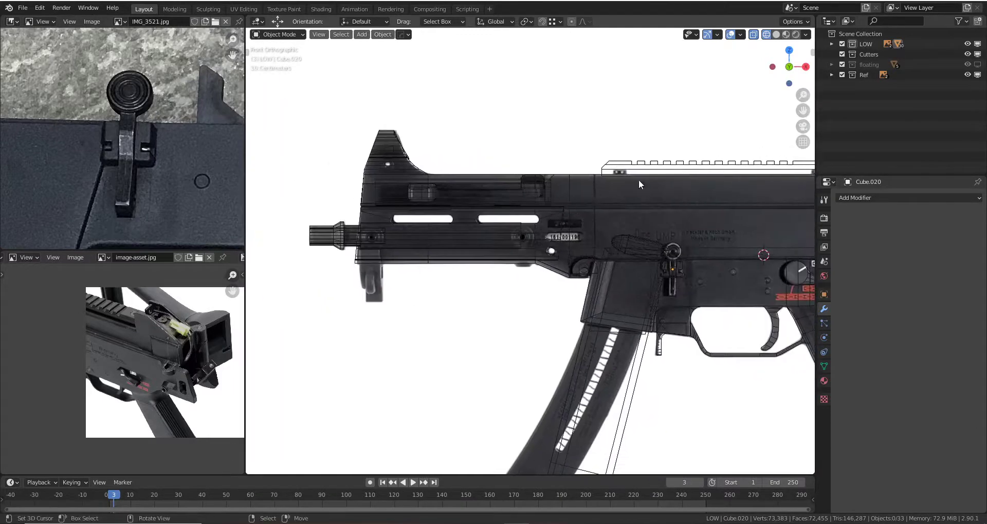
{"action": "left_click", "coordinate": [637, 170]}
{"action": "left_click", "coordinate": [655, 163]}
{"action": "scroll", "coordinate": [521, 205], "scroll_direction": "up", "scroll_amount": 4}
{"action": "key", "text": "z"}
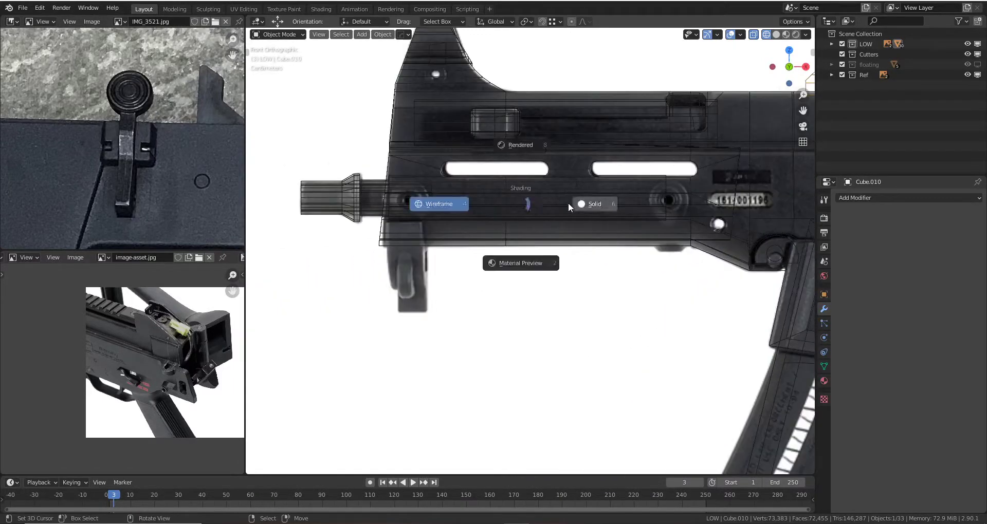
{"action": "scroll", "coordinate": [511, 227], "scroll_direction": "up", "scroll_amount": 1}
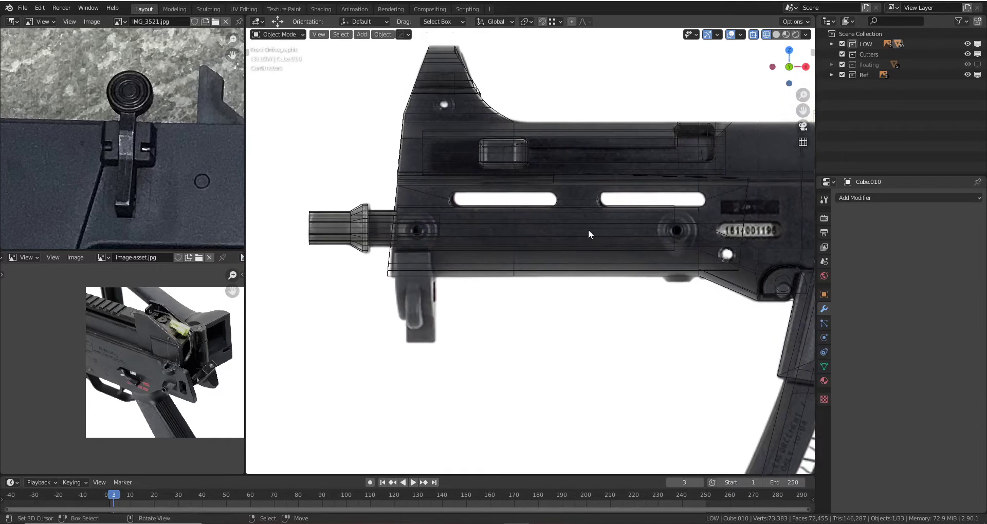
{"action": "scroll", "coordinate": [128, 177], "scroll_direction": "down", "scroll_amount": 2}
{"action": "scroll", "coordinate": [125, 195], "scroll_direction": "down", "scroll_amount": 1}
{"action": "scroll", "coordinate": [581, 280], "scroll_direction": "down", "scroll_amount": 2}
{"action": "scroll", "coordinate": [586, 278], "scroll_direction": "down", "scroll_amount": 2}
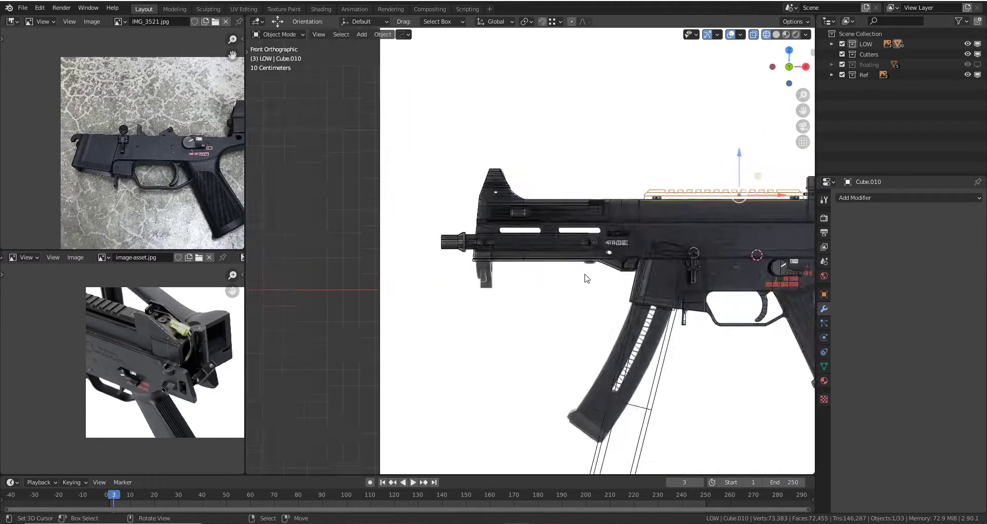
{"action": "scroll", "coordinate": [615, 307], "scroll_direction": "up", "scroll_amount": 1}
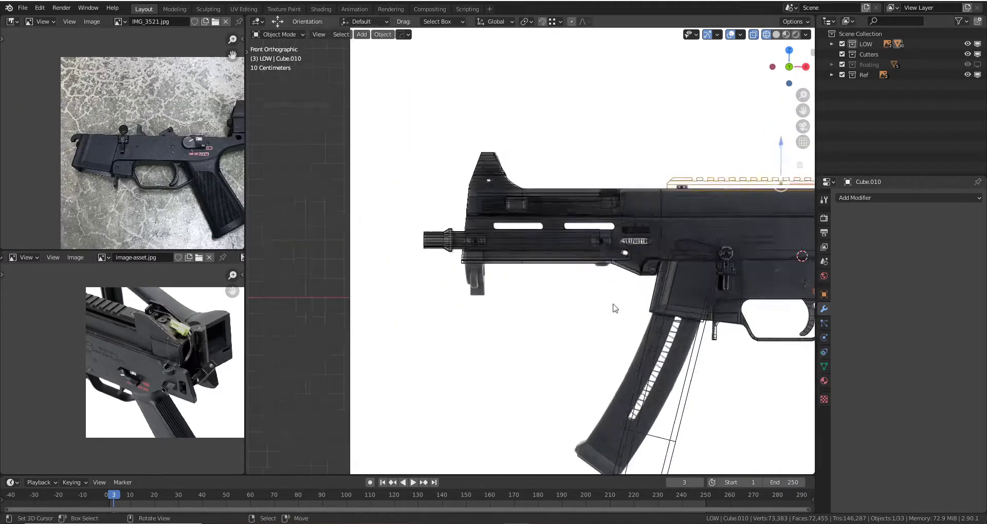
{"action": "scroll", "coordinate": [638, 238], "scroll_direction": "up", "scroll_amount": 2}
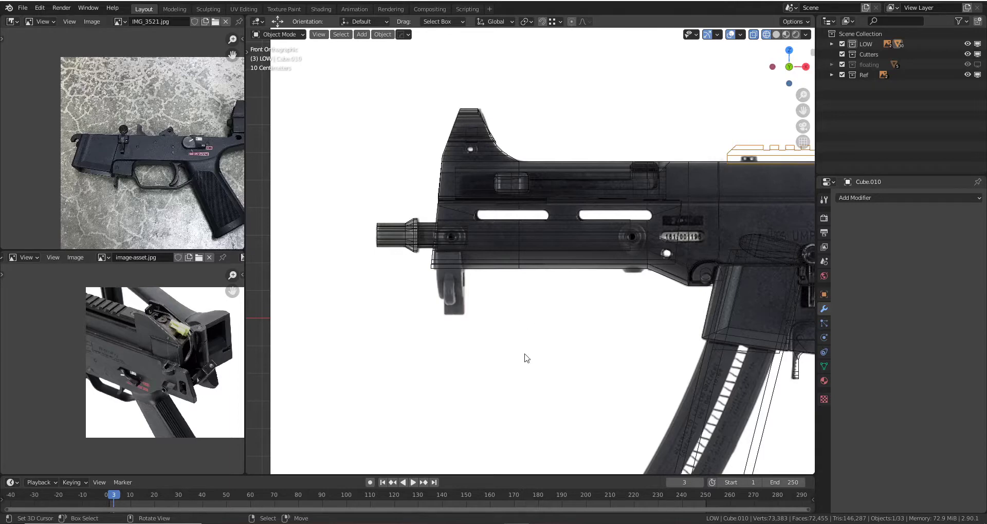
{"action": "scroll", "coordinate": [550, 324], "scroll_direction": "down", "scroll_amount": 3}
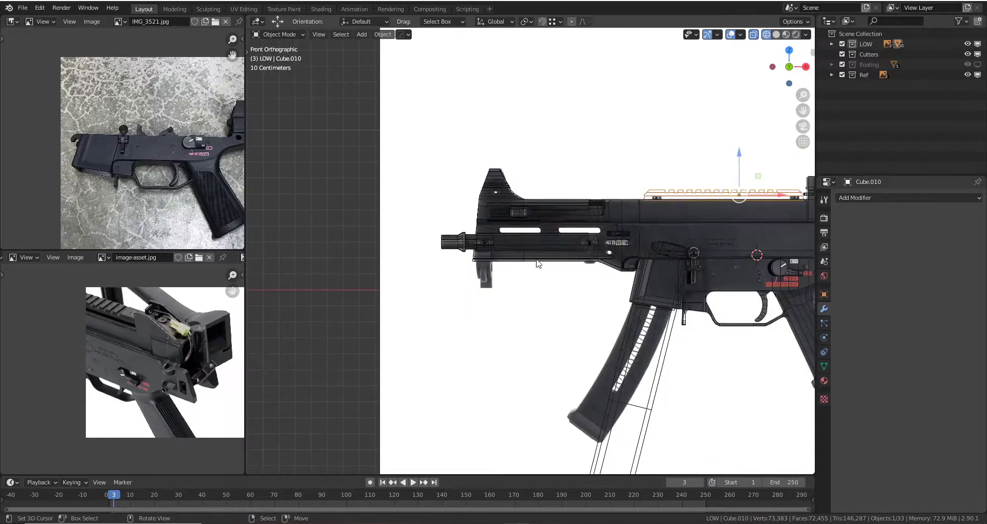
{"action": "scroll", "coordinate": [507, 313], "scroll_direction": "up", "scroll_amount": 3}
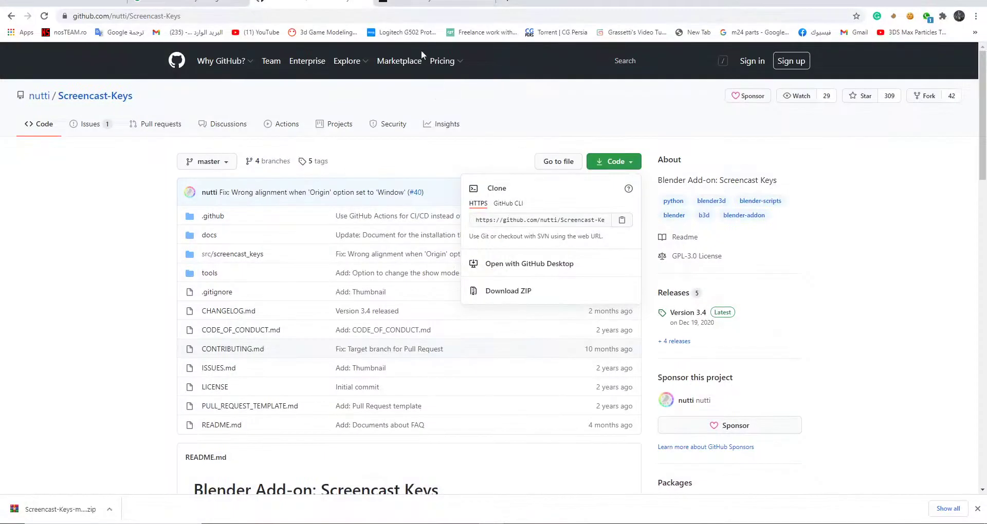
- Search Google for 'ump45' in a new Chrome tab
{"action": "left_click", "coordinate": [510, 2]}
{"action": "type", "text": "u"}
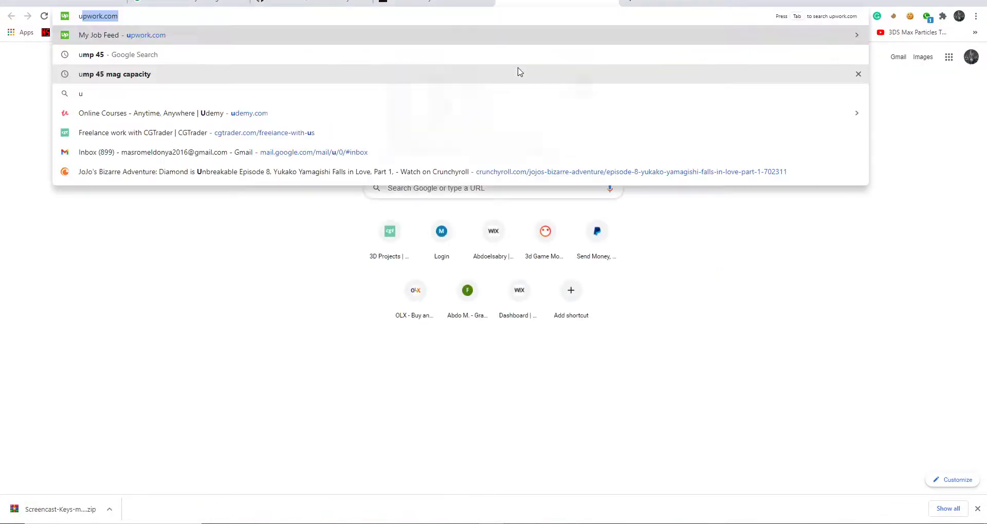
{"action": "type", "text": "mp45"}
{"action": "key", "text": "Return"}
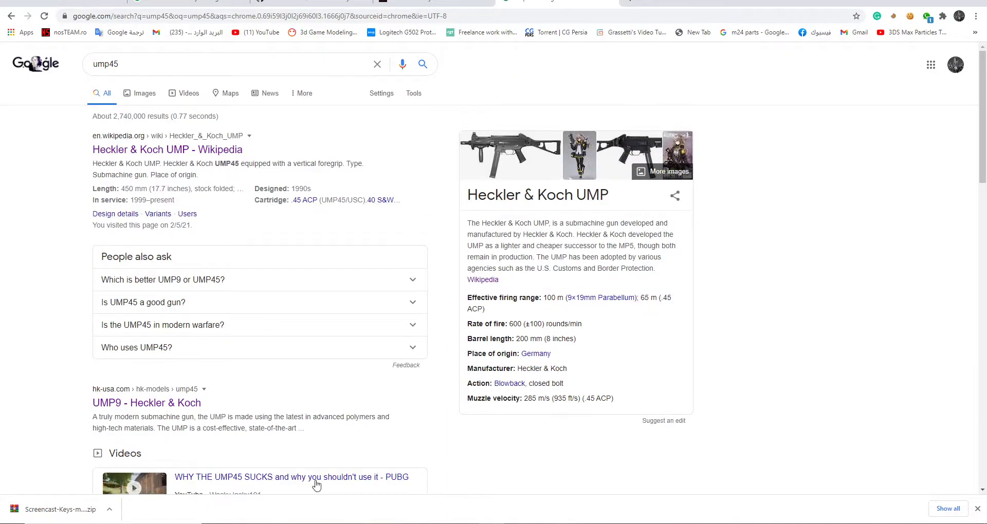
- Preview the HKUMP45 image from the references folder, then close it
{"action": "left_click", "coordinate": [188, 490]}
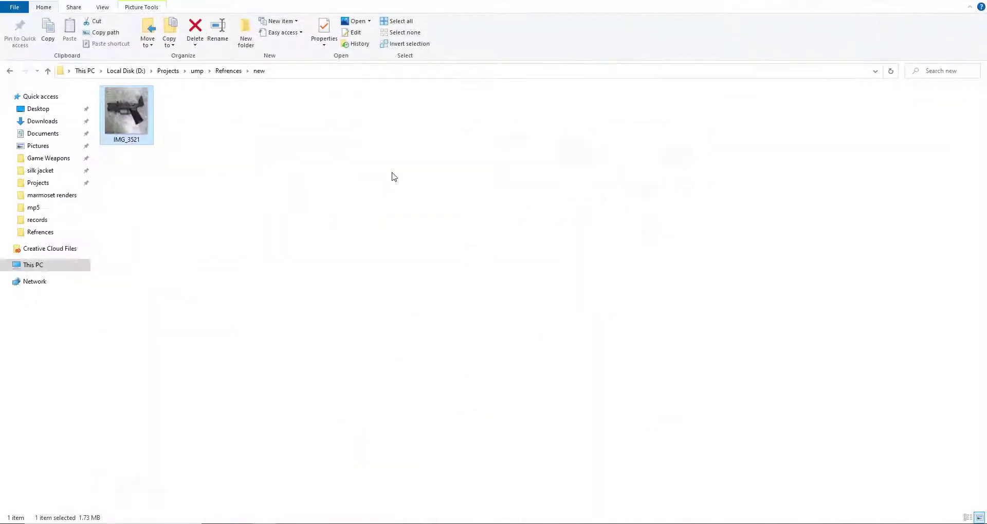
{"action": "key", "text": "BackSpace"}
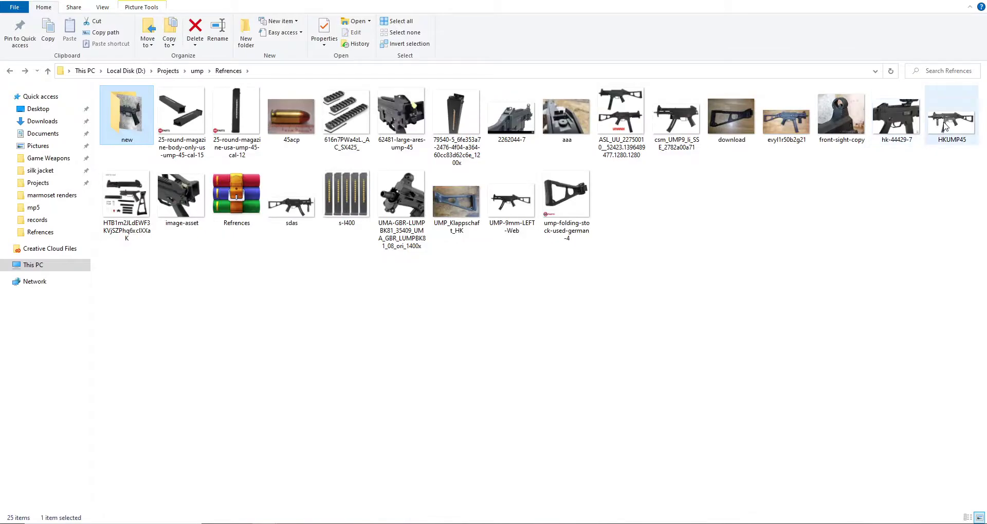
{"action": "double_click", "coordinate": [946, 126]}
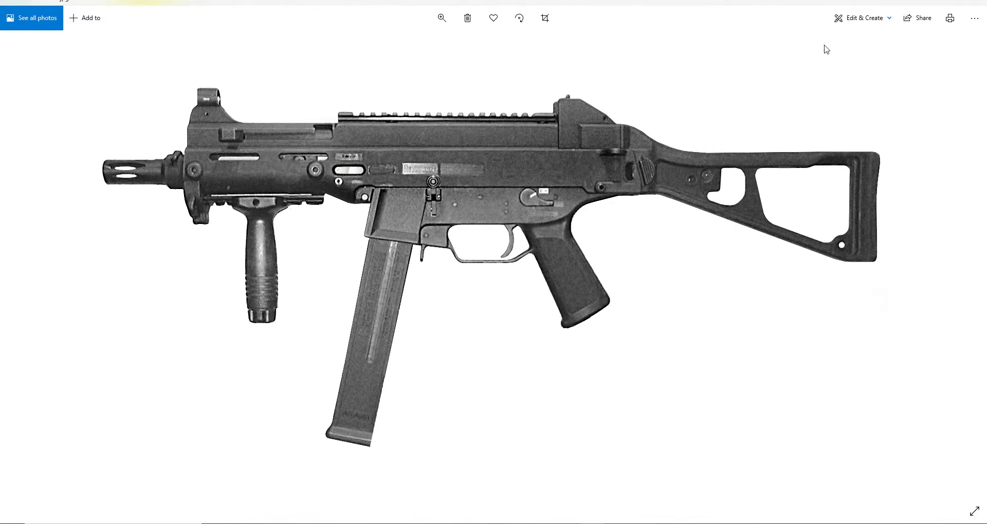
{"action": "left_click", "coordinate": [975, 4]}
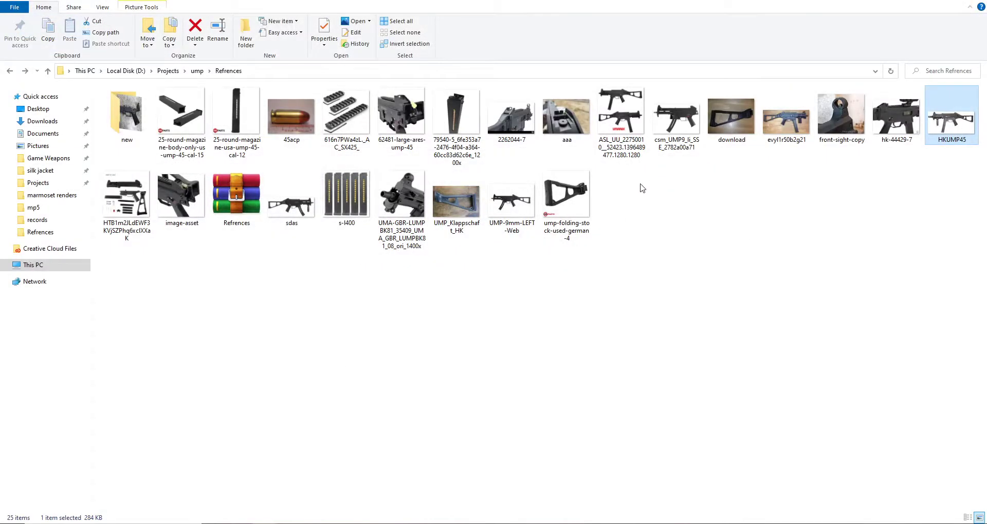
- Open the sdas reference image, zoom in and out to study it, then close it
{"action": "left_click", "coordinate": [282, 195]}
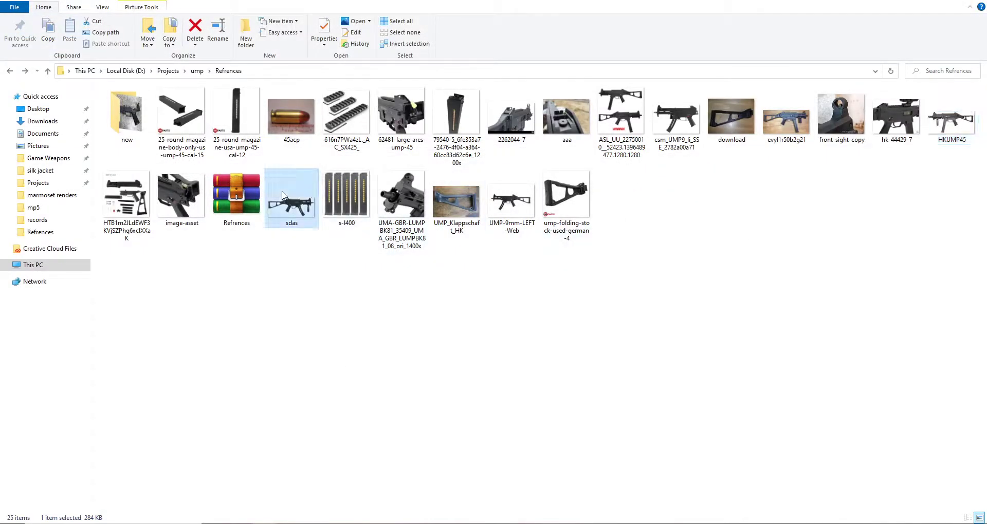
{"action": "double_click", "coordinate": [544, 245]}
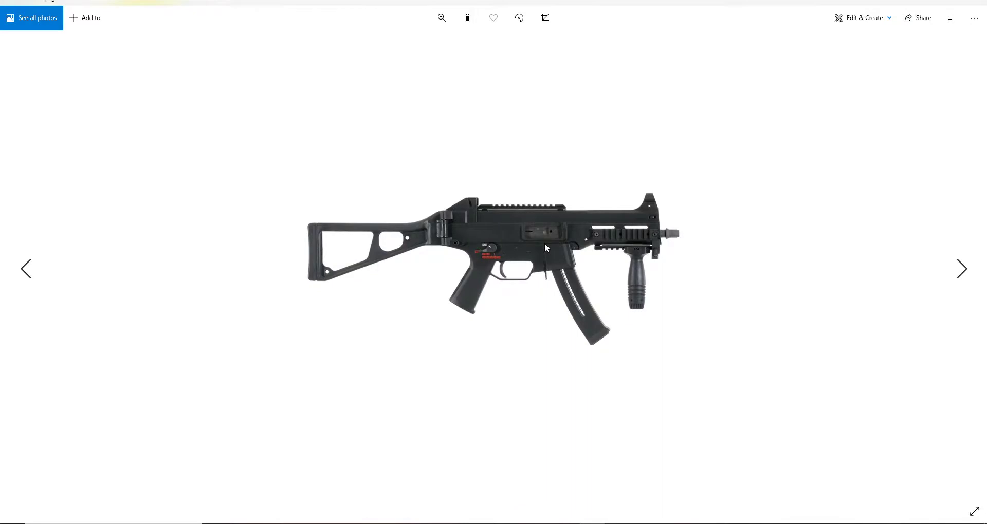
{"action": "scroll", "coordinate": [563, 227], "scroll_direction": "up", "scroll_amount": 2}
{"action": "scroll", "coordinate": [662, 220], "scroll_direction": "up", "scroll_amount": 1}
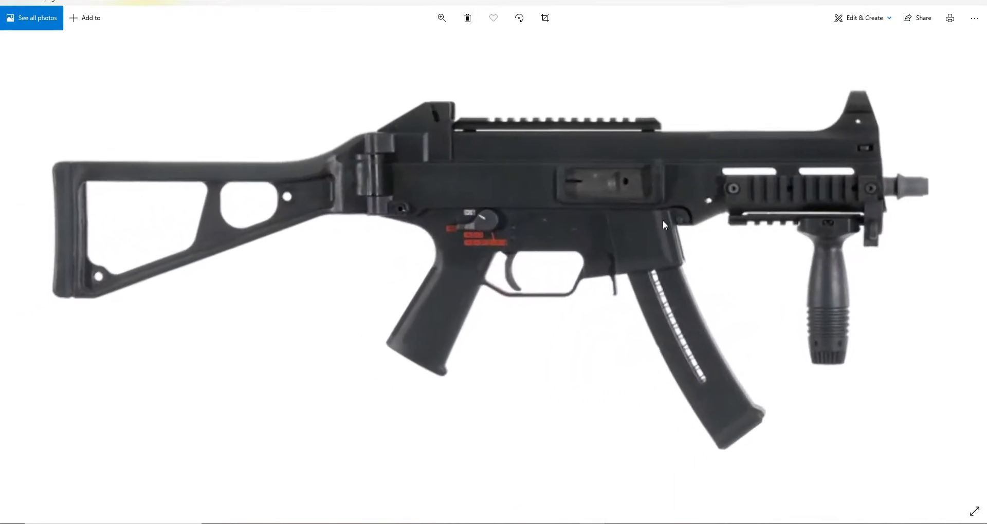
{"action": "scroll", "coordinate": [665, 216], "scroll_direction": "up", "scroll_amount": 1}
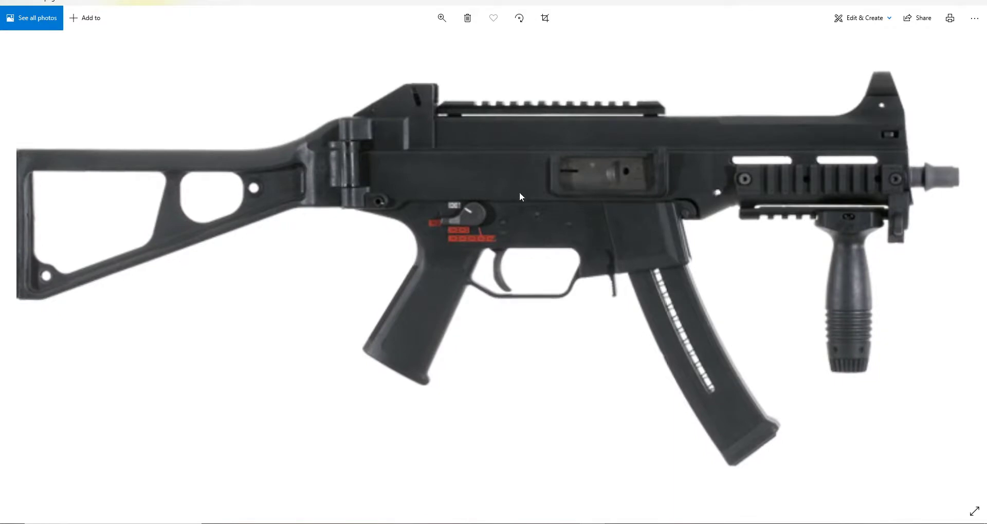
{"action": "scroll", "coordinate": [519, 193], "scroll_direction": "down", "scroll_amount": 2}
{"action": "scroll", "coordinate": [531, 186], "scroll_direction": "down", "scroll_amount": 1}
{"action": "key", "text": "alt+F4"}
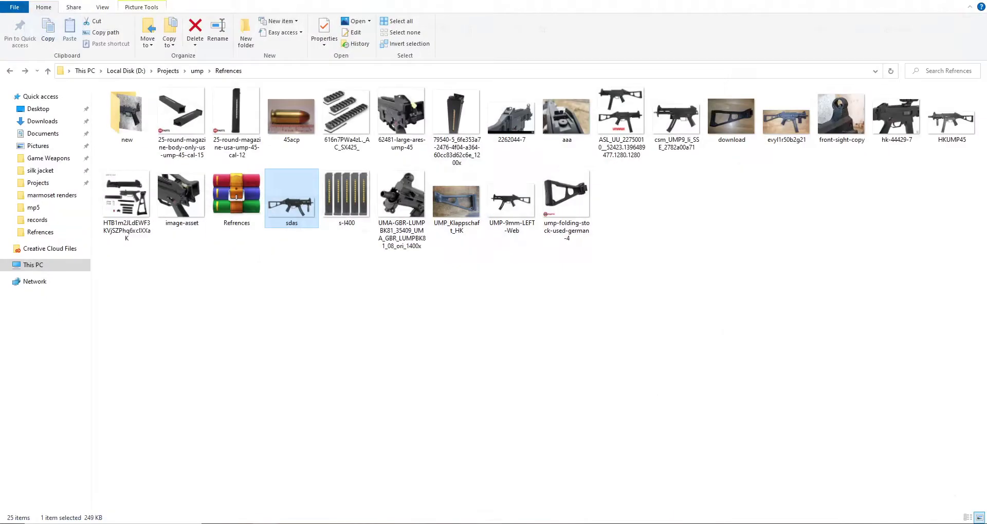
- Return to Blender and orbit around the gun model
{"action": "key", "text": "alt+Tab"}
{"action": "scroll", "coordinate": [519, 193], "scroll_direction": "down", "scroll_amount": 5}
{"action": "middle_click_drag", "start_coordinate": [514, 187], "coordinate": [493, 186]}
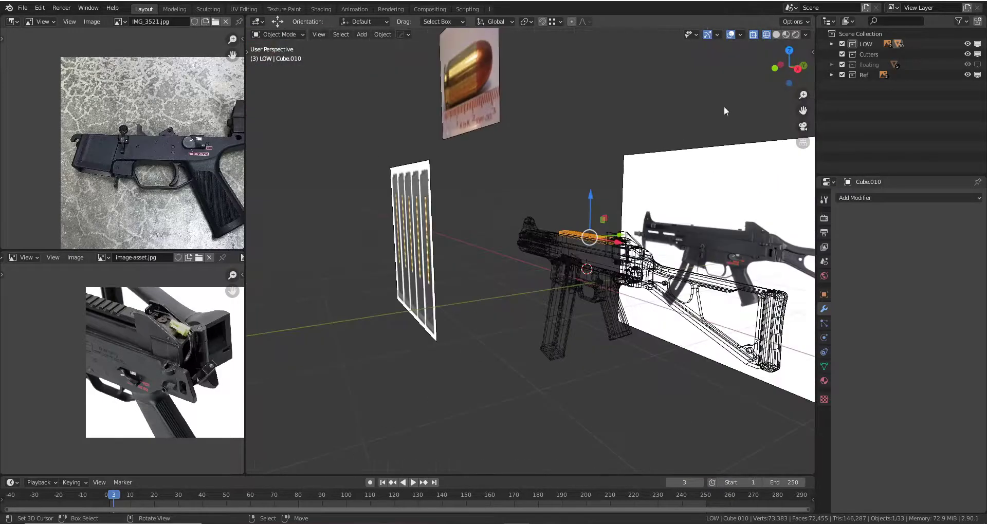
- Swap the visible gun reference to Empty.001 and delete the bullet reference image
{"action": "left_click", "coordinate": [977, 85]}
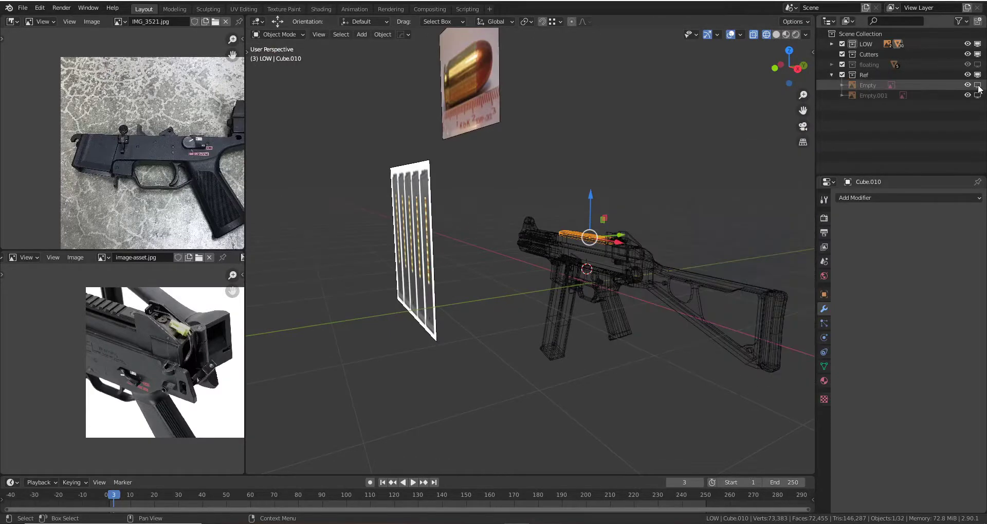
{"action": "left_click", "coordinate": [977, 95]}
{"action": "mouse_move", "coordinate": [802, 165]}
{"action": "middle_mouse_down"}
{"action": "mouse_move", "coordinate": [581, 190]}
{"action": "mouse_move", "coordinate": [570, 171]}
{"action": "middle_mouse_up"}
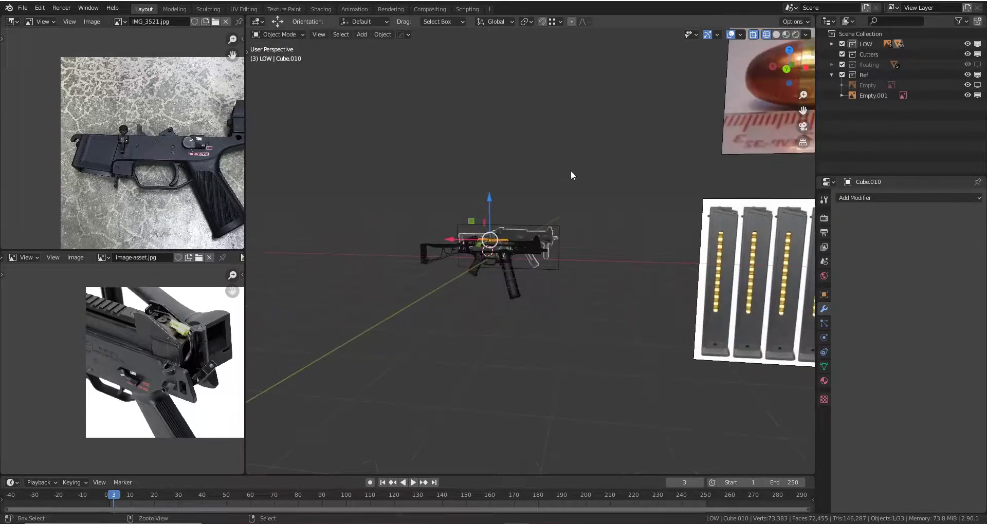
{"action": "key", "text": "ctrl+KP_1"}
{"action": "left_click", "coordinate": [642, 193]}
{"action": "key", "text": "Delete"}
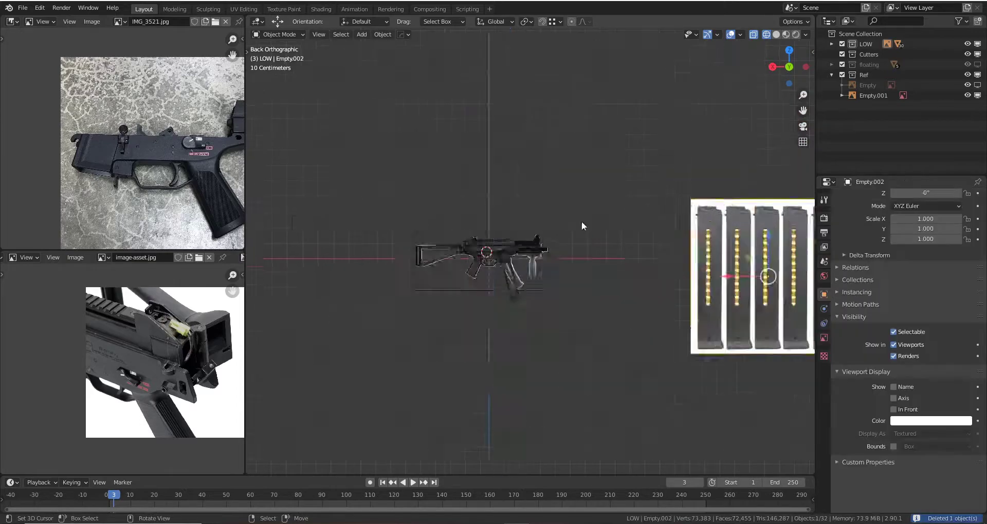
- Zoom in on the gun's front rail, inspecting the receiver Cube and Circle rail part
{"action": "scroll", "coordinate": [581, 224], "scroll_direction": "up", "scroll_amount": 4}
{"action": "scroll", "coordinate": [489, 220], "scroll_direction": "up", "scroll_amount": 1}
{"action": "scroll", "coordinate": [490, 220], "scroll_direction": "up", "scroll_amount": 3}
{"action": "mouse_move", "coordinate": [490, 220]}
{"action": "middle_mouse_down", "text": "shift"}
{"action": "mouse_move", "coordinate": [684, 170]}
{"action": "mouse_move", "coordinate": [575, 234]}
{"action": "middle_mouse_up", "text": "shift"}
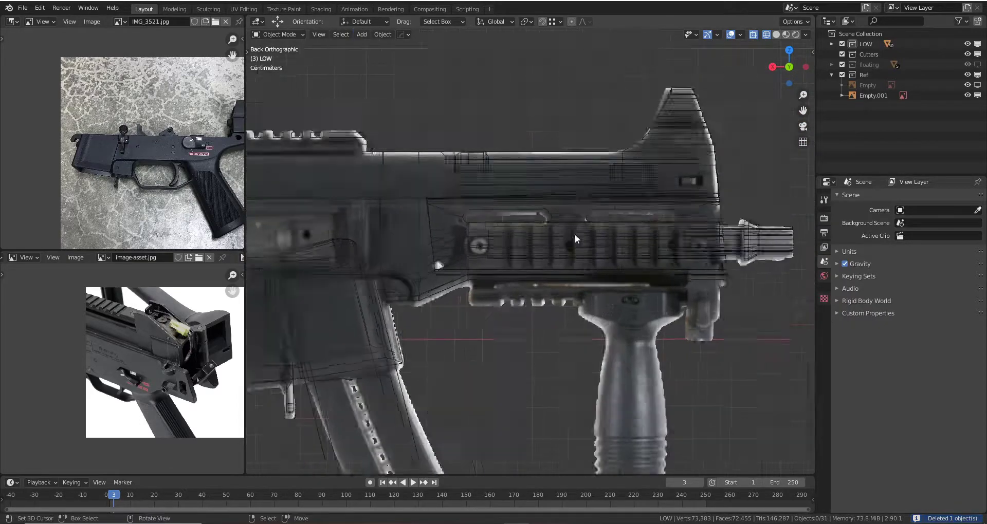
{"action": "scroll", "coordinate": [574, 233], "scroll_direction": "up", "scroll_amount": 2}
{"action": "scroll", "coordinate": [559, 222], "scroll_direction": "up", "scroll_amount": 1}
{"action": "scroll", "coordinate": [596, 242], "scroll_direction": "down", "scroll_amount": 4}
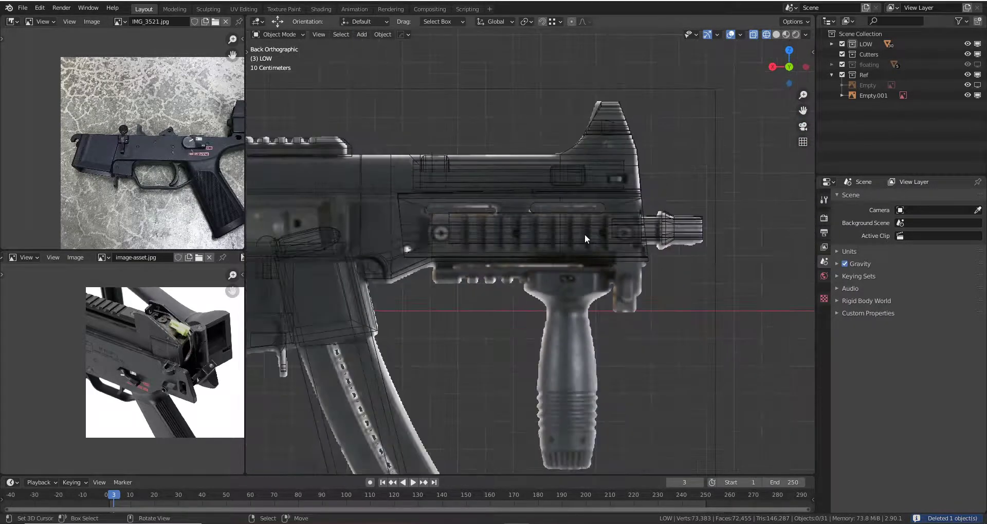
{"action": "left_click", "coordinate": [645, 189]}
{"action": "scroll", "coordinate": [644, 189], "scroll_direction": "down", "scroll_amount": 1}
{"action": "scroll", "coordinate": [536, 239], "scroll_direction": "up", "scroll_amount": 2}
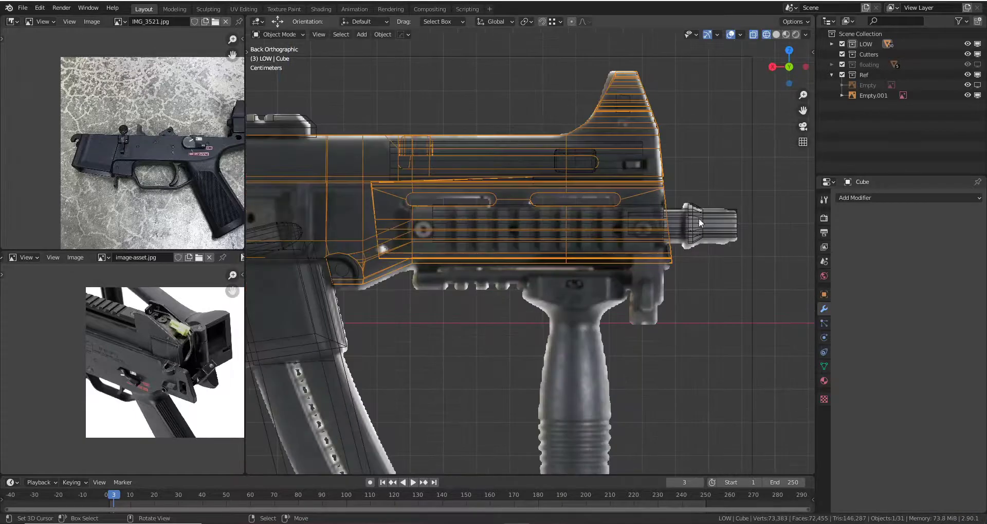
{"action": "left_click", "coordinate": [493, 215]}
{"action": "scroll", "coordinate": [616, 215], "scroll_direction": "up", "scroll_amount": 1}
{"action": "scroll", "coordinate": [491, 223], "scroll_direction": "up", "scroll_amount": 2}
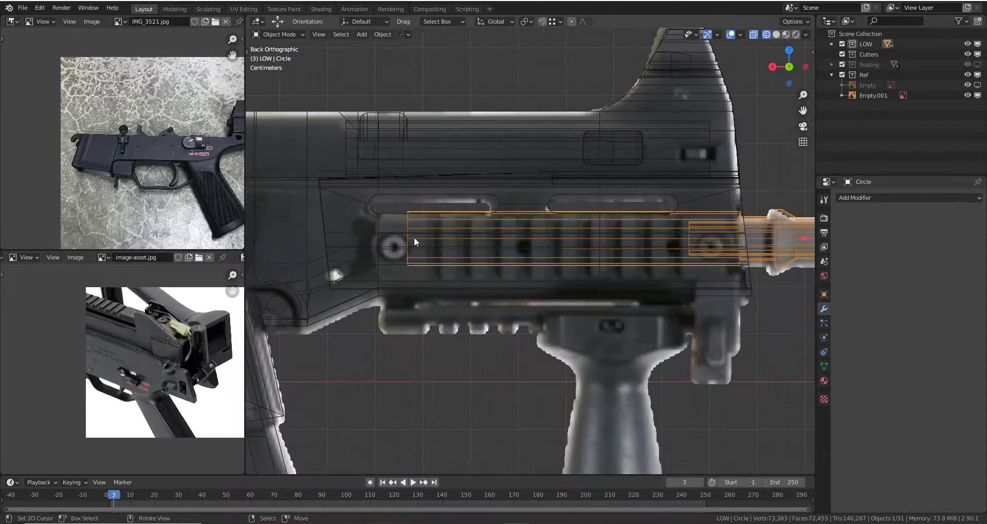
{"action": "key", "text": "alt+a"}
{"action": "scroll", "coordinate": [649, 293], "scroll_direction": "down", "scroll_amount": 1}
{"action": "scroll", "coordinate": [530, 215], "scroll_direction": "down", "scroll_amount": 1}
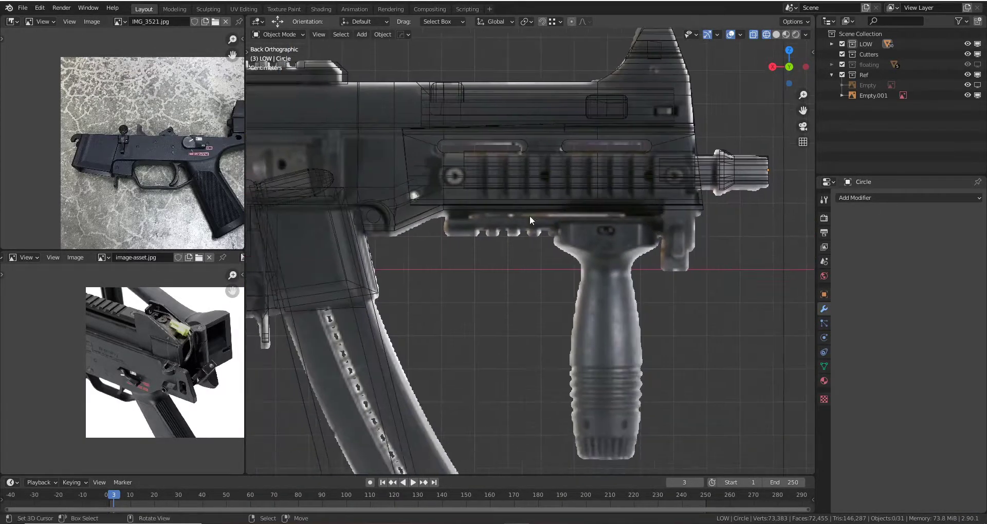
{"action": "scroll", "coordinate": [585, 226], "scroll_direction": "down", "scroll_amount": 2}
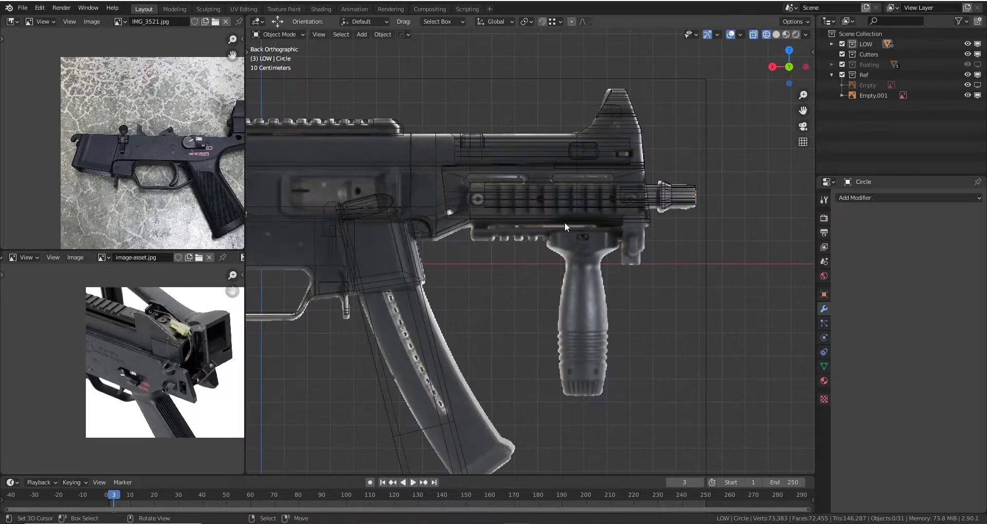
{"action": "scroll", "coordinate": [689, 201], "scroll_direction": "up", "scroll_amount": 2}
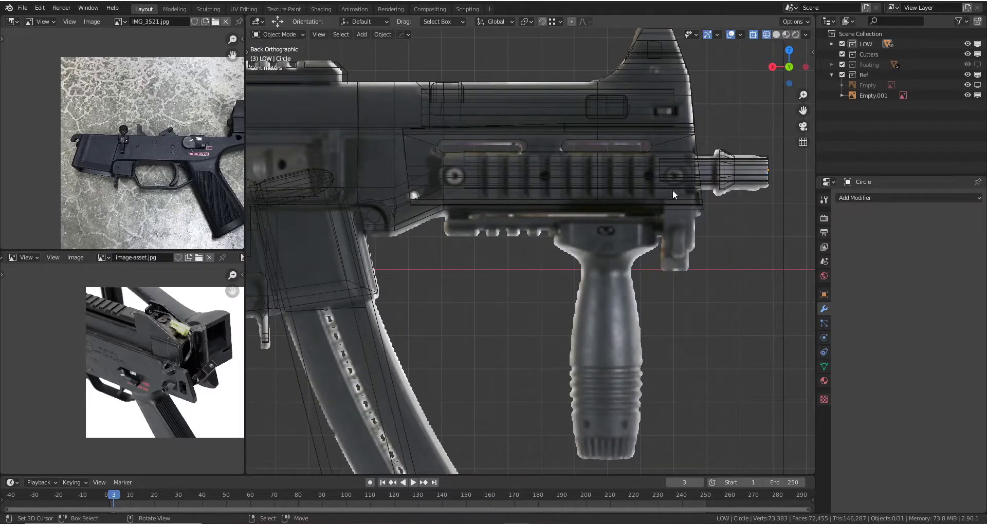
{"action": "middle_click_drag", "start_coordinate": [680, 204], "coordinate": [643, 220], "text": "shift"}
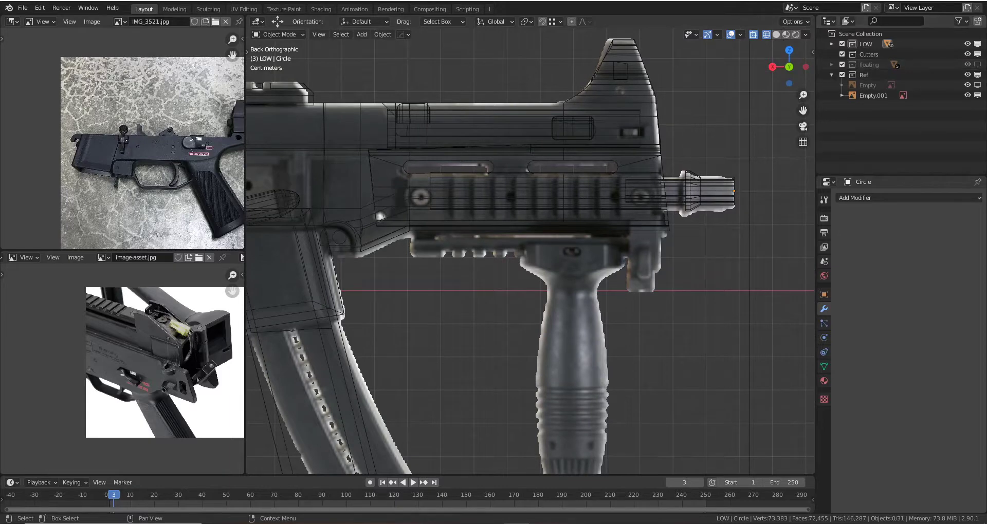
- Compare the Empty and Empty.001 reference images, leaving Empty.001 shown
{"action": "left_click", "coordinate": [978, 94]}
{"action": "left_click", "coordinate": [977, 85]}
{"action": "scroll", "coordinate": [632, 236], "scroll_direction": "down", "scroll_amount": 2}
{"action": "scroll", "coordinate": [651, 210], "scroll_direction": "up", "scroll_amount": 2}
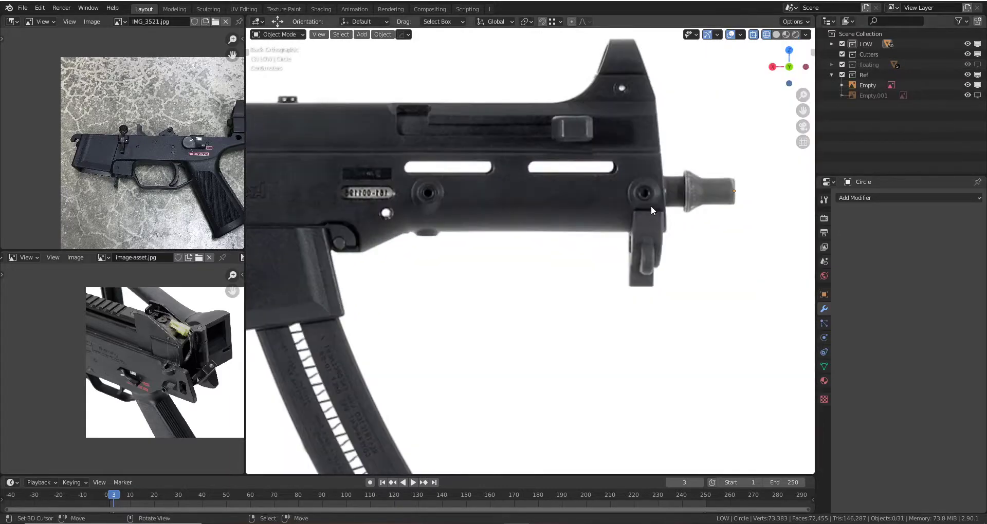
{"action": "scroll", "coordinate": [629, 259], "scroll_direction": "down", "scroll_amount": 1}
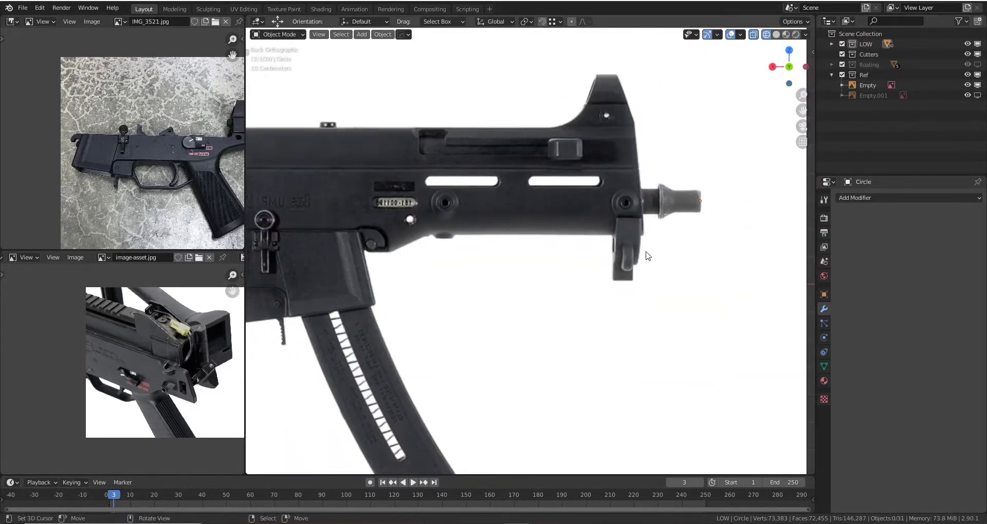
{"action": "left_click", "coordinate": [977, 85]}
{"action": "left_click", "coordinate": [977, 95]}
{"action": "scroll", "coordinate": [603, 278], "scroll_direction": "up", "scroll_amount": 2}
{"action": "scroll", "coordinate": [577, 304], "scroll_direction": "down", "scroll_amount": 1}
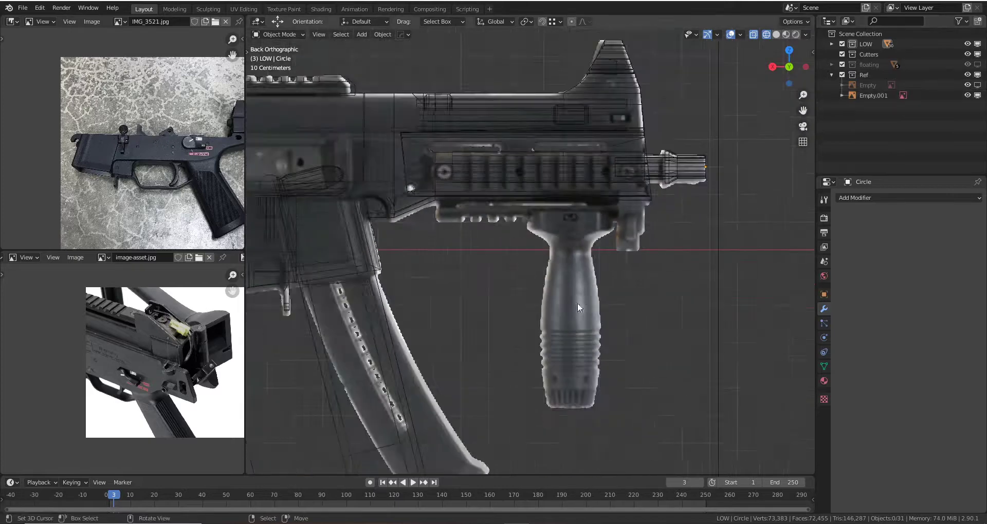
{"action": "scroll", "coordinate": [495, 247], "scroll_direction": "up", "scroll_amount": 3, "text": "ctrl"}
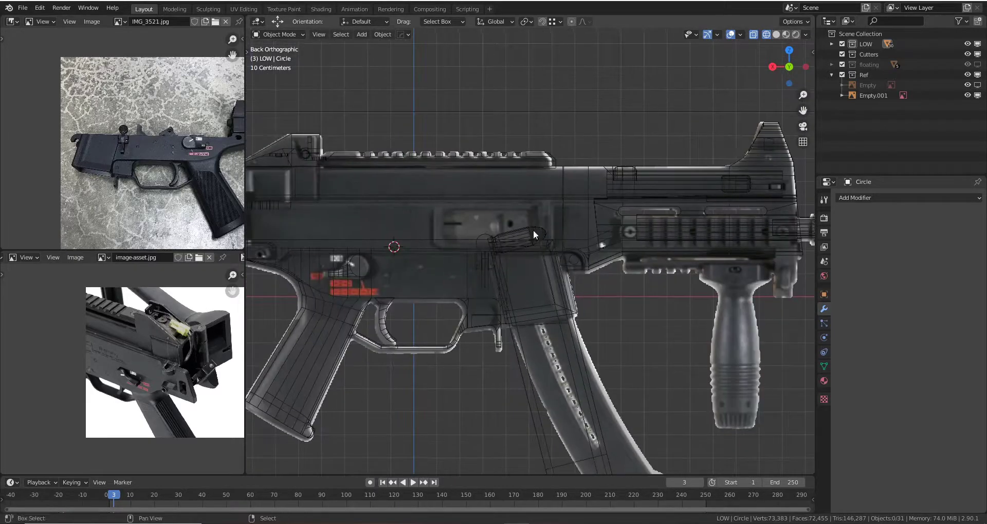
- Switch to Solid shading and select the top rail Cube.010 to inspect its mesh
{"action": "key", "text": "z"}
{"action": "left_click", "coordinate": [531, 153]}
{"action": "left_click", "coordinate": [531, 153]}
{"action": "mouse_move", "coordinate": [532, 152]}
{"action": "middle_mouse_down"}
{"action": "mouse_move", "coordinate": [487, 194]}
{"action": "mouse_move", "coordinate": [498, 217]}
{"action": "mouse_move", "coordinate": [450, 178]}
{"action": "middle_mouse_up"}
{"action": "key", "text": "Tab"}
{"action": "scroll", "coordinate": [493, 210], "scroll_direction": "up", "scroll_amount": 3}
{"action": "key", "text": "Tab"}
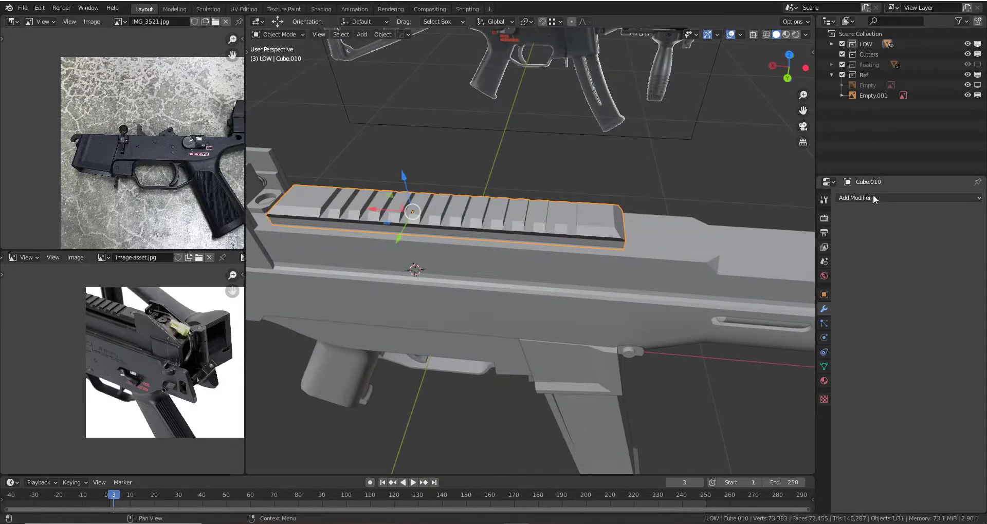
- Load the Picatinny rail photo from the Refrences folder as a reference image
{"action": "mouse_move", "coordinate": [591, 196]}
{"action": "middle_mouse_down"}
{"action": "mouse_move", "coordinate": [601, 214]}
{"action": "mouse_move", "coordinate": [619, 200]}
{"action": "mouse_move", "coordinate": [595, 221]}
{"action": "mouse_move", "coordinate": [511, 174]}
{"action": "middle_mouse_up"}
{"action": "key", "text": "Tab"}
{"action": "key", "text": "Tab"}
{"action": "key", "text": "Tab"}
{"action": "key", "text": "Tab"}
{"action": "left_click", "coordinate": [614, 193]}
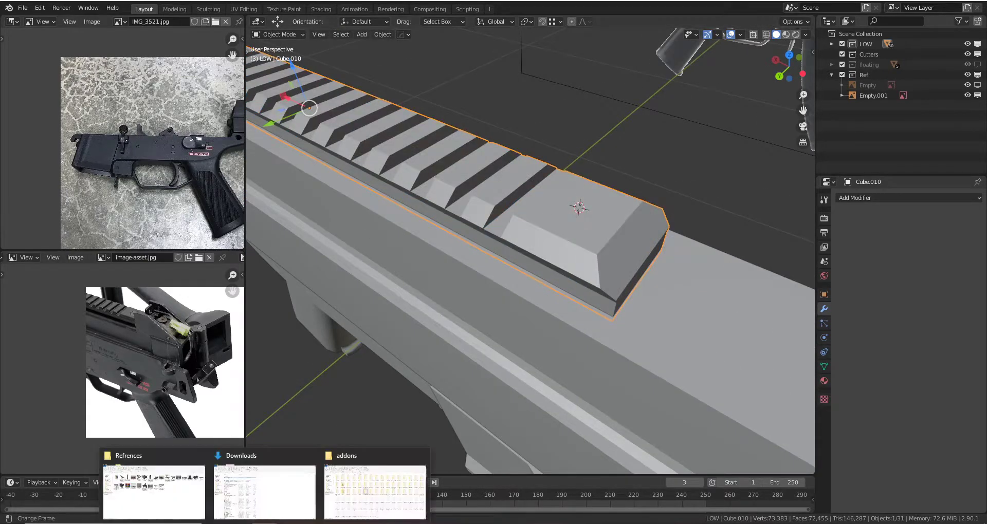
{"action": "left_click", "coordinate": [179, 493]}
{"action": "left_click_drag", "start_coordinate": [342, 110], "coordinate": [140, 167]}
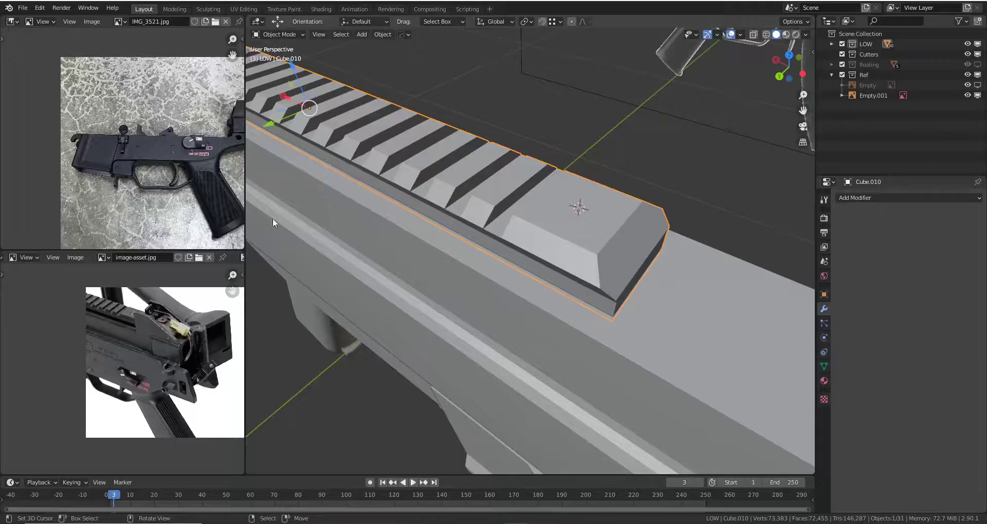
{"action": "scroll", "coordinate": [154, 183], "scroll_direction": "up", "scroll_amount": 4}
{"action": "scroll", "coordinate": [149, 175], "scroll_direction": "up", "scroll_amount": 3}
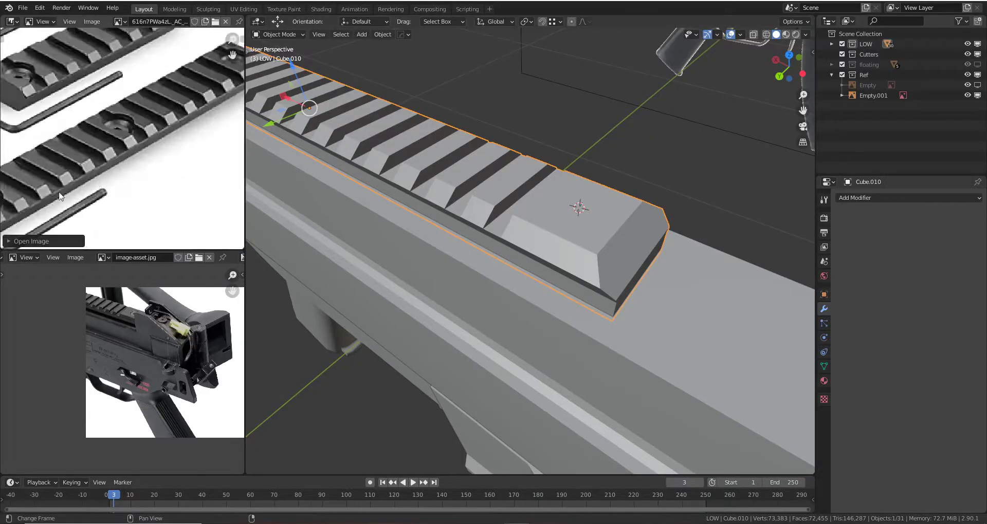
{"action": "scroll", "coordinate": [140, 165], "scroll_direction": "up", "scroll_amount": 2}
{"action": "scroll", "coordinate": [514, 172], "scroll_direction": "down", "scroll_amount": 2}
{"action": "scroll", "coordinate": [514, 172], "scroll_direction": "down", "scroll_amount": 3}
{"action": "scroll", "coordinate": [470, 159], "scroll_direction": "down", "scroll_amount": 1}
{"action": "scroll", "coordinate": [203, 104], "scroll_direction": "down", "scroll_amount": 2}
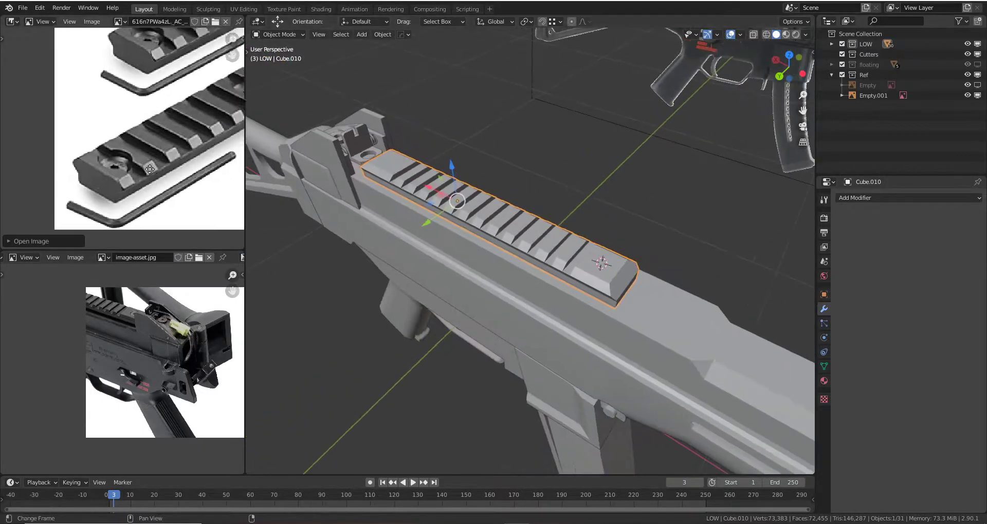
{"action": "scroll", "coordinate": [203, 103], "scroll_direction": "down", "scroll_amount": 2}
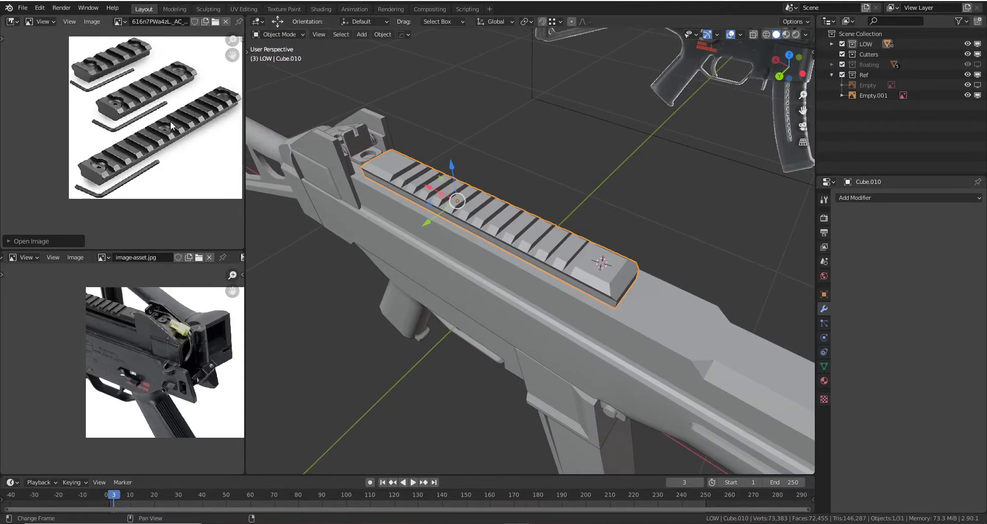
- Add a circle at the rail end and scale it down to 0.599
{"action": "key", "text": "Tab"}
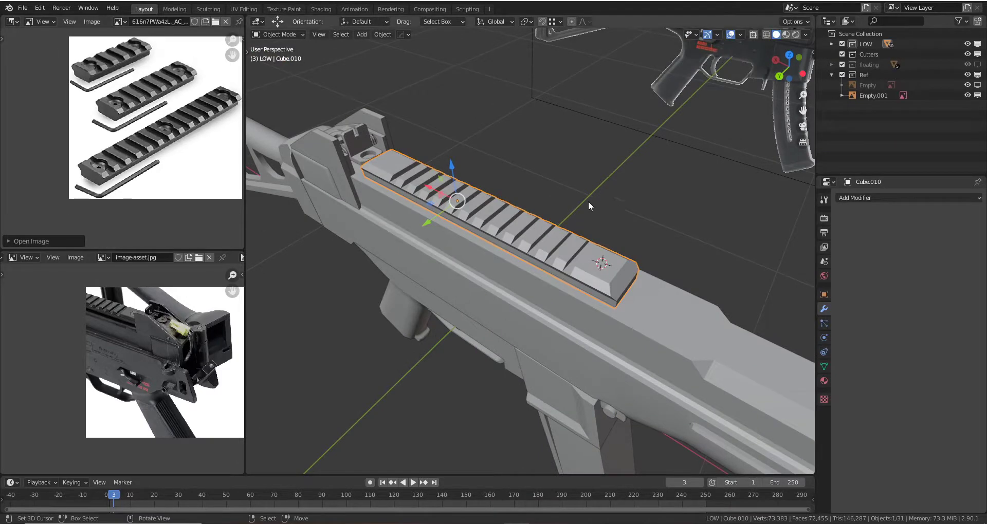
{"action": "scroll", "coordinate": [351, 204], "scroll_direction": "up", "scroll_amount": 2}
{"action": "scroll", "coordinate": [351, 204], "scroll_direction": "up", "scroll_amount": 1}
{"action": "scroll", "coordinate": [351, 204], "scroll_direction": "up", "scroll_amount": 2}
{"action": "scroll", "coordinate": [351, 204], "scroll_direction": "down", "scroll_amount": 3}
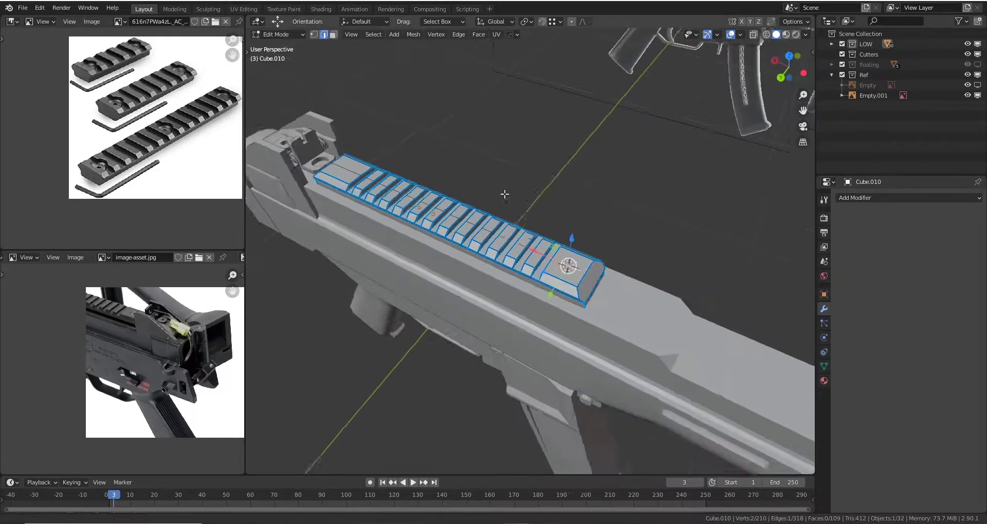
{"action": "middle_click_drag", "start_coordinate": [351, 204], "coordinate": [517, 223]}
{"action": "key", "text": "Tab"}
{"action": "key", "text": "shift+a"}
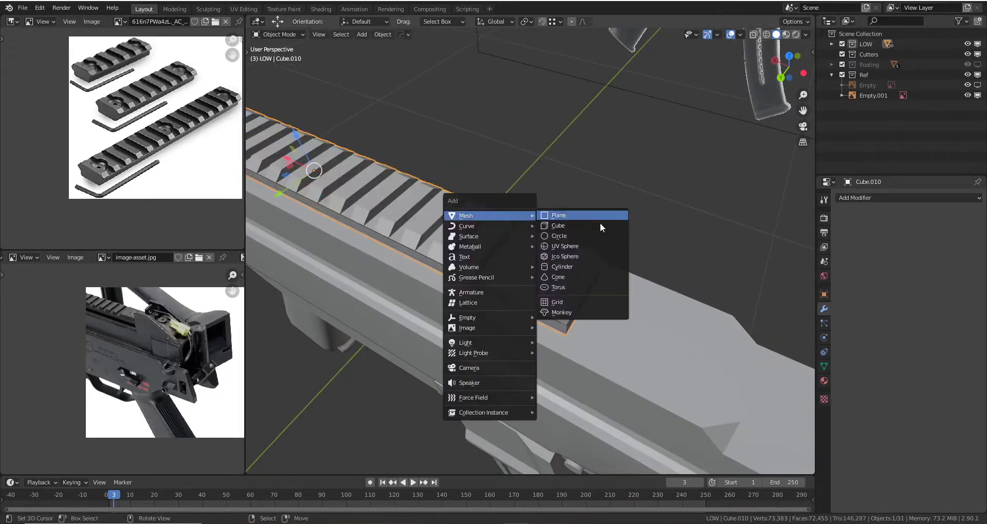
{"action": "left_click", "coordinate": [596, 236]}
{"action": "scroll", "coordinate": [534, 257], "scroll_direction": "down", "scroll_amount": 3}
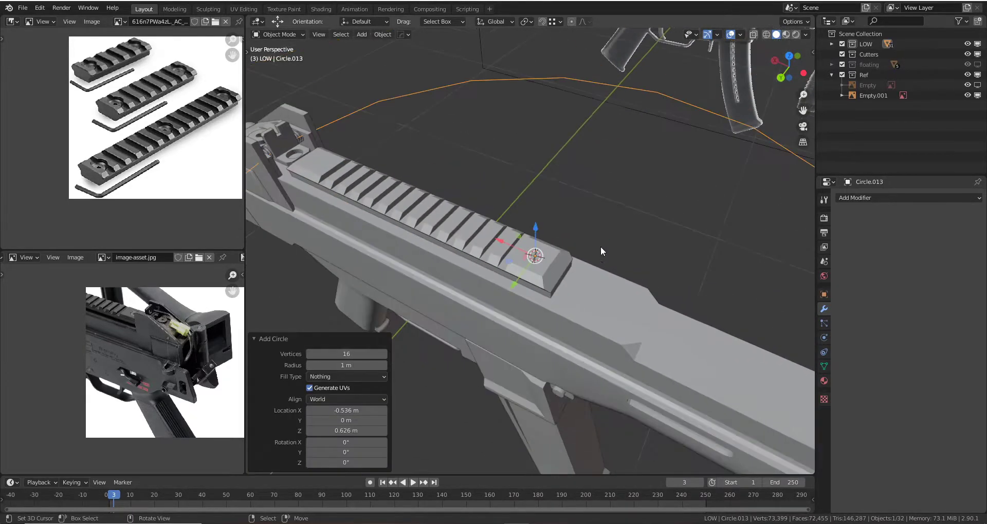
{"action": "key", "text": "s"}
{"action": "left_click", "coordinate": [593, 270]}
{"action": "scroll", "coordinate": [592, 270], "scroll_direction": "up", "scroll_amount": 2}
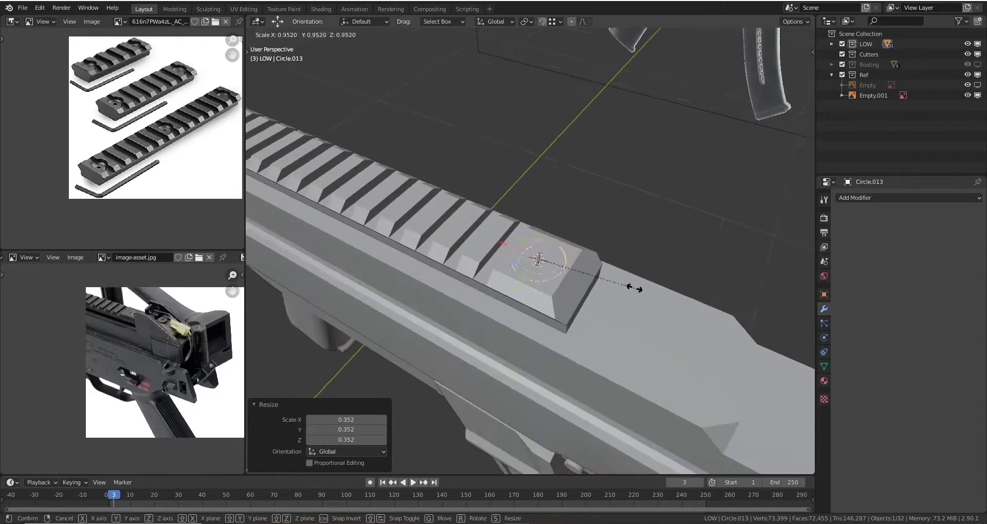
{"action": "key", "text": "s"}
{"action": "left_click", "coordinate": [603, 280]}
- Frame the view on the new circle and fine-tune its size
{"action": "scroll", "coordinate": [675, 220], "scroll_direction": "up", "scroll_amount": 1}
{"action": "scroll", "coordinate": [606, 248], "scroll_direction": "up", "scroll_amount": 2}
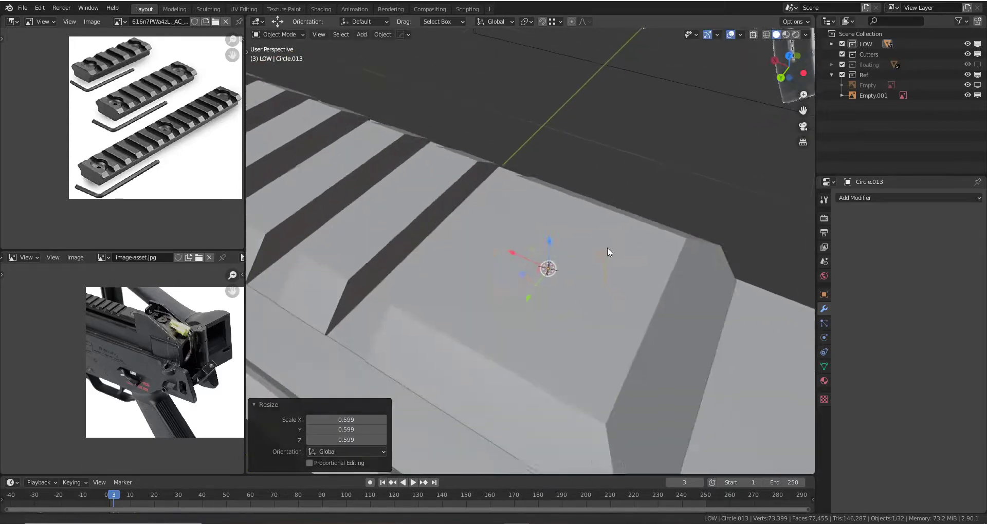
{"action": "scroll", "coordinate": [620, 255], "scroll_direction": "up", "scroll_amount": 2}
{"action": "scroll", "coordinate": [615, 242], "scroll_direction": "down", "scroll_amount": 2}
{"action": "key", "text": "grave"}
{"action": "left_click", "coordinate": [650, 285]}
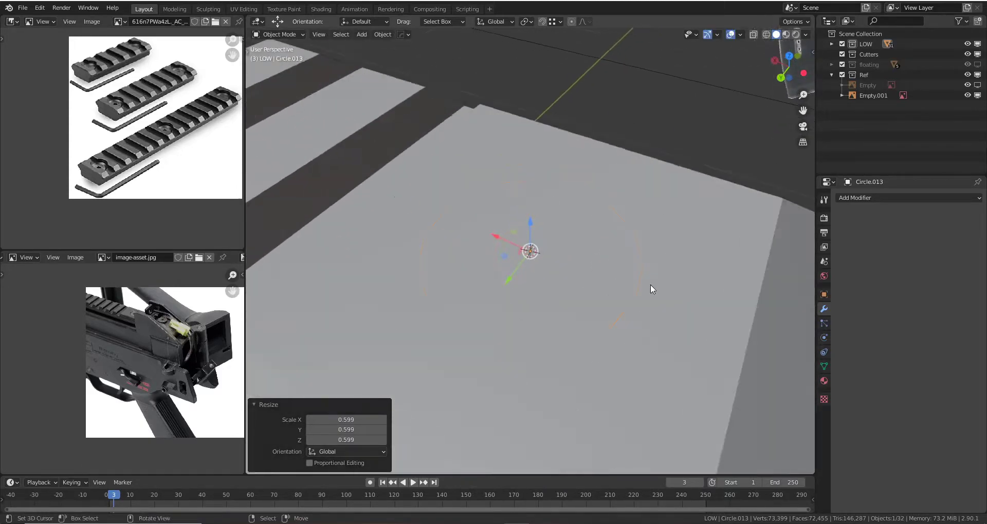
{"action": "scroll", "coordinate": [646, 281], "scroll_direction": "down", "scroll_amount": 5}
{"action": "key", "text": "s"}
{"action": "mouse_move", "coordinate": [630, 273]}
{"action": "middle_mouse_down"}
{"action": "mouse_move", "coordinate": [639, 280]}
{"action": "mouse_move", "coordinate": [581, 251]}
{"action": "middle_mouse_up"}
{"action": "key", "text": "Escape"}
- Push the circle's geometry down into the rail to form a cylinder cutter
{"action": "key", "text": "Tab"}
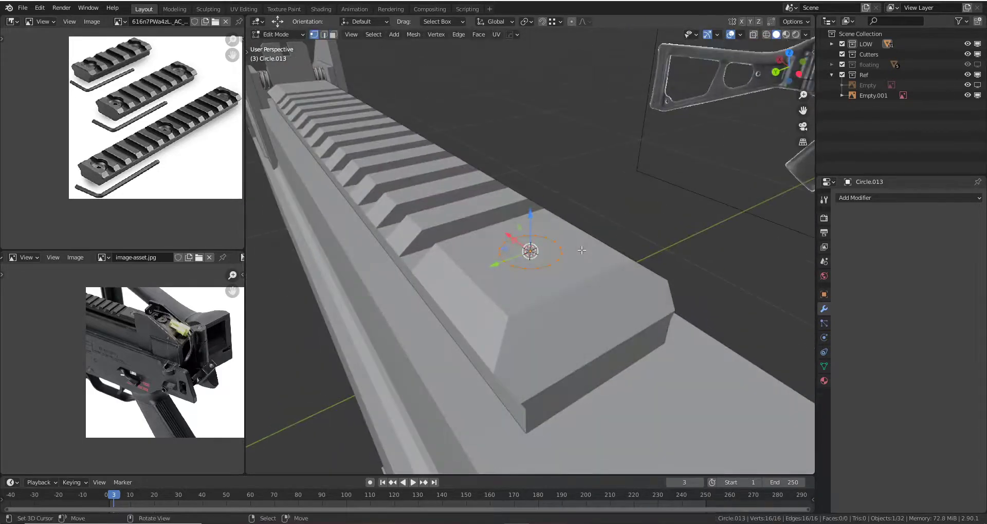
{"action": "key", "text": "g"}
{"action": "left_click", "coordinate": [580, 269]}
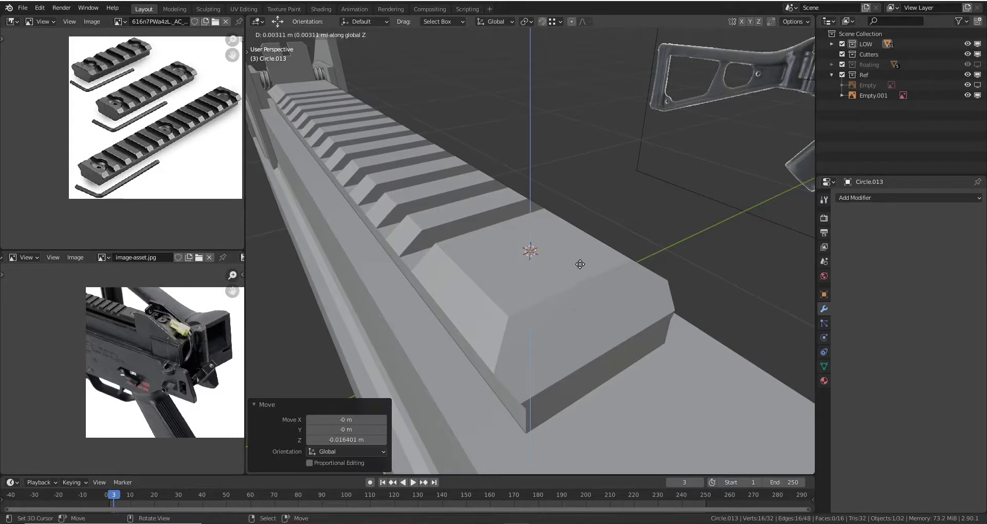
{"action": "left_click", "coordinate": [577, 218]}
{"action": "mouse_move", "coordinate": [559, 223]}
{"action": "middle_mouse_down"}
{"action": "mouse_move", "coordinate": [568, 237]}
{"action": "mouse_move", "coordinate": [528, 253]}
{"action": "mouse_move", "coordinate": [541, 188]}
{"action": "middle_mouse_up"}
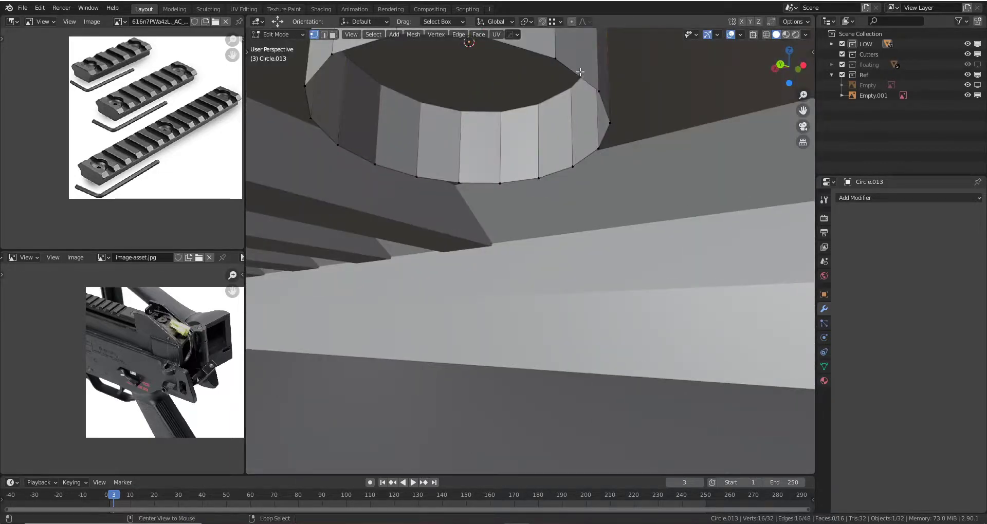
{"action": "key", "text": "a"}
{"action": "key", "text": "Tab"}
- Cut the cylinder out of the rail with a HardOps Difference boolean
{"action": "mouse_move", "coordinate": [580, 72]}
{"action": "middle_mouse_down"}
{"action": "mouse_move", "coordinate": [535, 98]}
{"action": "mouse_move", "coordinate": [593, 233]}
{"action": "mouse_move", "coordinate": [565, 238]}
{"action": "mouse_move", "coordinate": [553, 259]}
{"action": "mouse_move", "coordinate": [535, 233]}
{"action": "mouse_move", "coordinate": [669, 255]}
{"action": "middle_mouse_up"}
{"action": "left_click", "coordinate": [593, 233], "text": "shift"}
{"action": "key", "text": "q"}
{"action": "left_click", "coordinate": [584, 219]}
{"action": "scroll", "coordinate": [562, 225], "scroll_direction": "down", "scroll_amount": 5}
- Duplicate the cutter and move it along X to the rail's other end
{"action": "left_click", "coordinate": [538, 243]}
{"action": "key", "text": "Tab"}
{"action": "scroll", "coordinate": [668, 254], "scroll_direction": "down", "scroll_amount": 2}
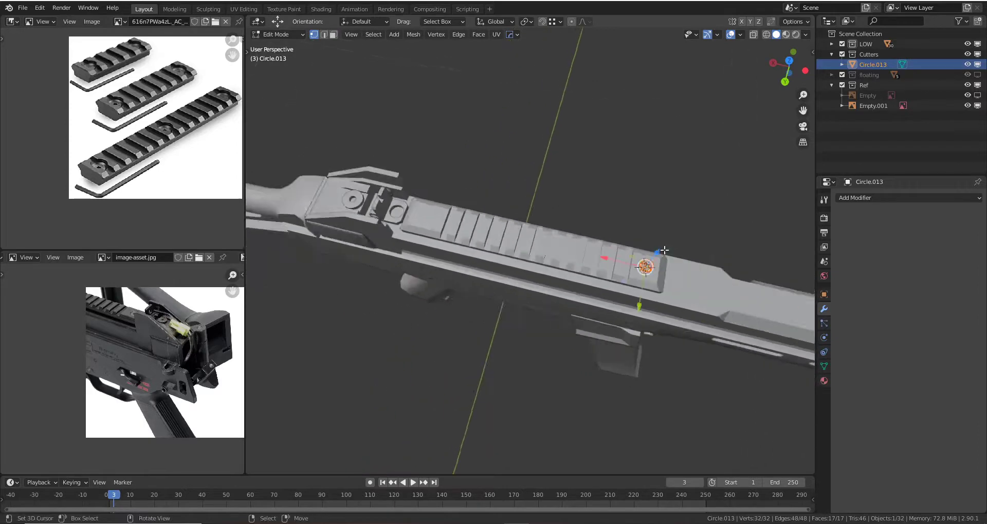
{"action": "right_click", "coordinate": [630, 261]}
{"action": "key", "text": "g"}
{"action": "key", "text": "x"}
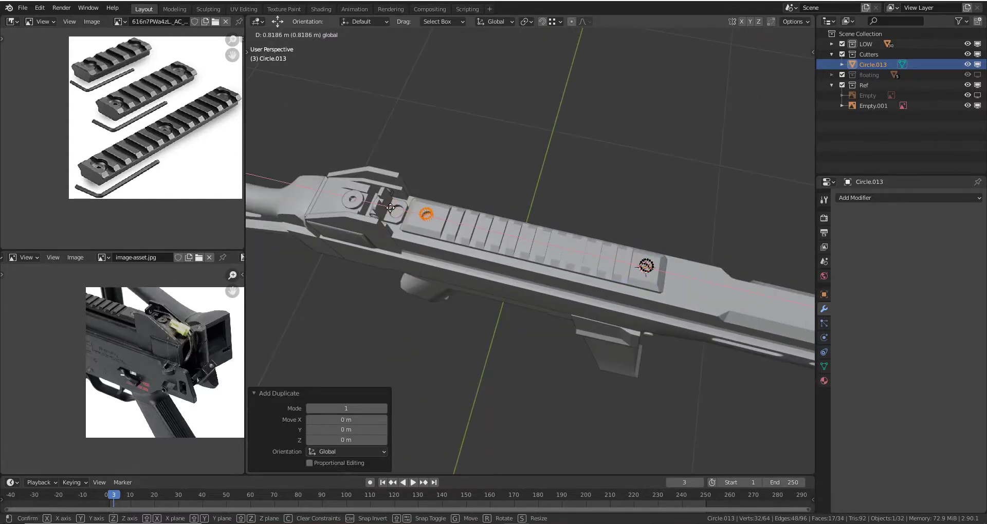
{"action": "left_click", "coordinate": [391, 208]}
{"action": "key", "text": "Tab"}
{"action": "scroll", "coordinate": [500, 217], "scroll_direction": "up", "scroll_amount": 4}
{"action": "mouse_move", "coordinate": [500, 217]}
{"action": "middle_mouse_down"}
{"action": "mouse_move", "coordinate": [544, 198]}
{"action": "mouse_move", "coordinate": [553, 223]}
{"action": "mouse_move", "coordinate": [701, 162]}
{"action": "mouse_move", "coordinate": [637, 204]}
{"action": "middle_mouse_up"}
{"action": "scroll", "coordinate": [553, 223], "scroll_direction": "down", "scroll_amount": 5}
- Apply the Boolean modifier on the rail and delete the leftover cutter
{"action": "left_click", "coordinate": [624, 235]}
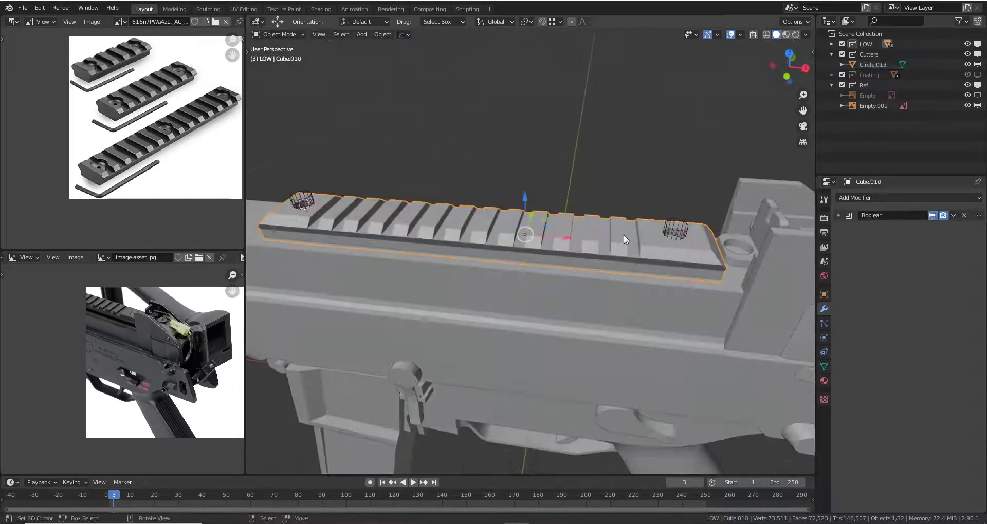
{"action": "left_click", "coordinate": [933, 227]}
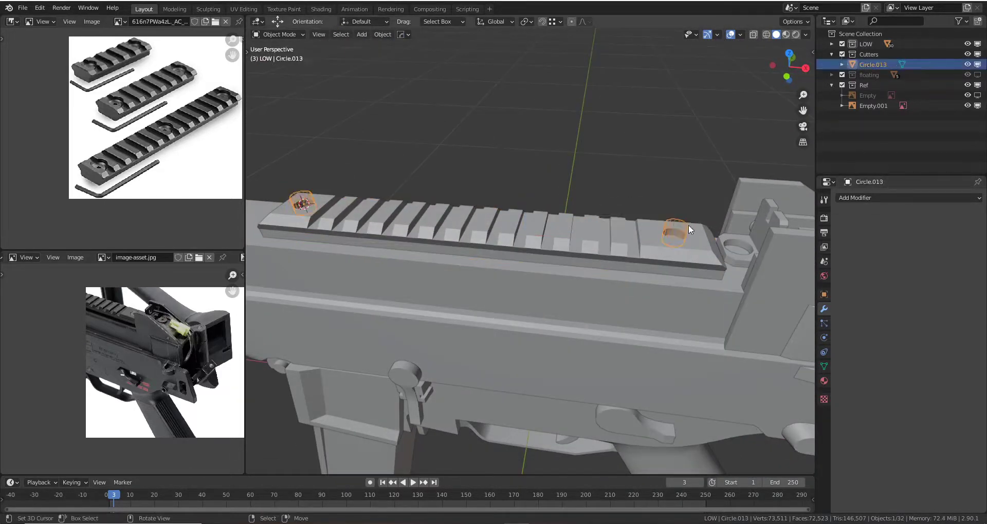
{"action": "mouse_move", "coordinate": [689, 224]}
{"action": "middle_mouse_down"}
{"action": "mouse_move", "coordinate": [597, 258]}
{"action": "mouse_move", "coordinate": [654, 199]}
{"action": "mouse_move", "coordinate": [565, 218]}
{"action": "mouse_move", "coordinate": [572, 162]}
{"action": "middle_mouse_up"}
{"action": "key", "text": "Delete"}
{"action": "scroll", "coordinate": [565, 218], "scroll_direction": "up", "scroll_amount": 3}
{"action": "left_click", "coordinate": [565, 218]}
{"action": "right_click", "coordinate": [573, 205]}
{"action": "key", "text": "Escape"}
- Duplicate the top rail's geometry and separate it into a new object, Cube.021
{"action": "scroll", "coordinate": [548, 209], "scroll_direction": "down", "scroll_amount": 3}
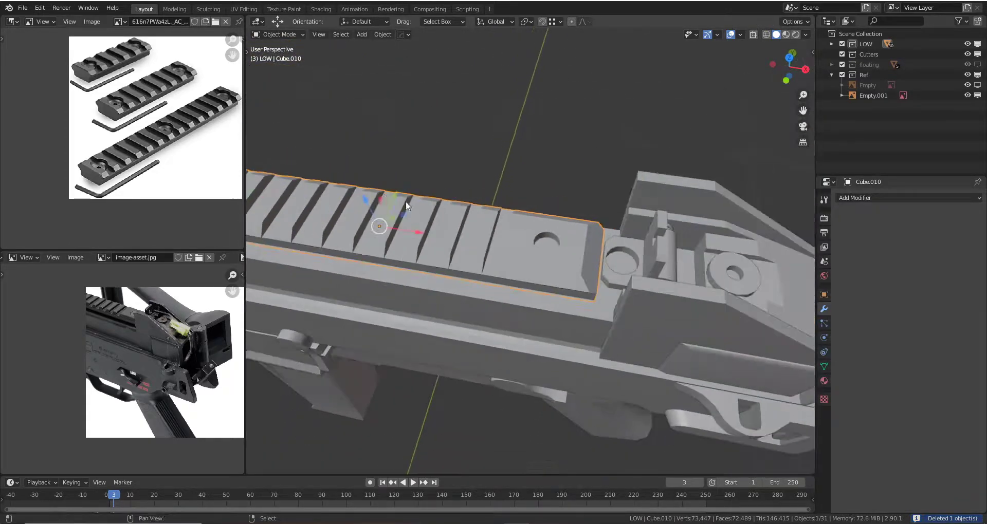
{"action": "mouse_move", "coordinate": [405, 201]}
{"action": "middle_mouse_down"}
{"action": "mouse_move", "coordinate": [494, 241]}
{"action": "mouse_move", "coordinate": [662, 221]}
{"action": "mouse_move", "coordinate": [602, 193]}
{"action": "mouse_move", "coordinate": [528, 198]}
{"action": "middle_mouse_up"}
{"action": "scroll", "coordinate": [663, 221], "scroll_direction": "down", "scroll_amount": 3}
{"action": "key", "text": "shift+d"}
{"action": "key", "text": "Escape"}
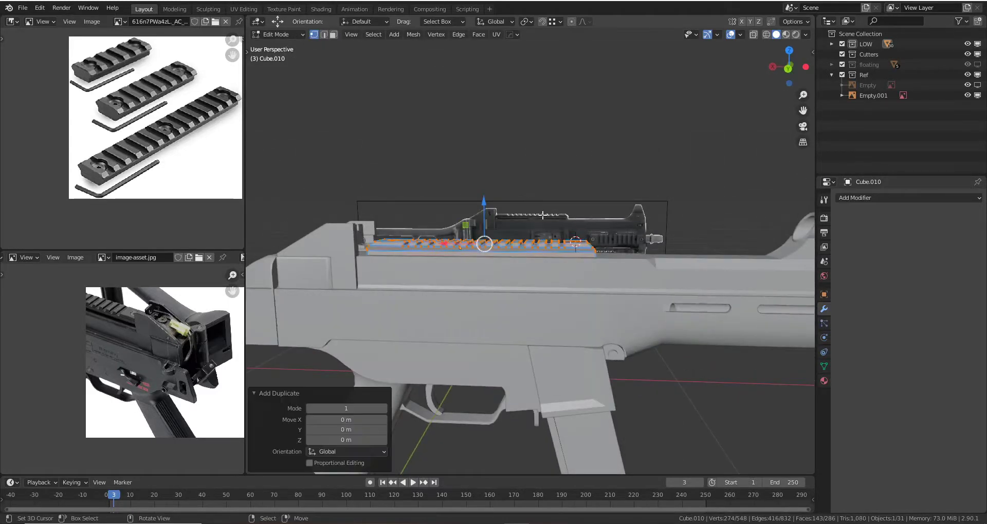
{"action": "key", "text": "p"}
{"action": "scroll", "coordinate": [535, 242], "scroll_direction": "down", "scroll_amount": 3}
{"action": "key", "text": "Tab"}
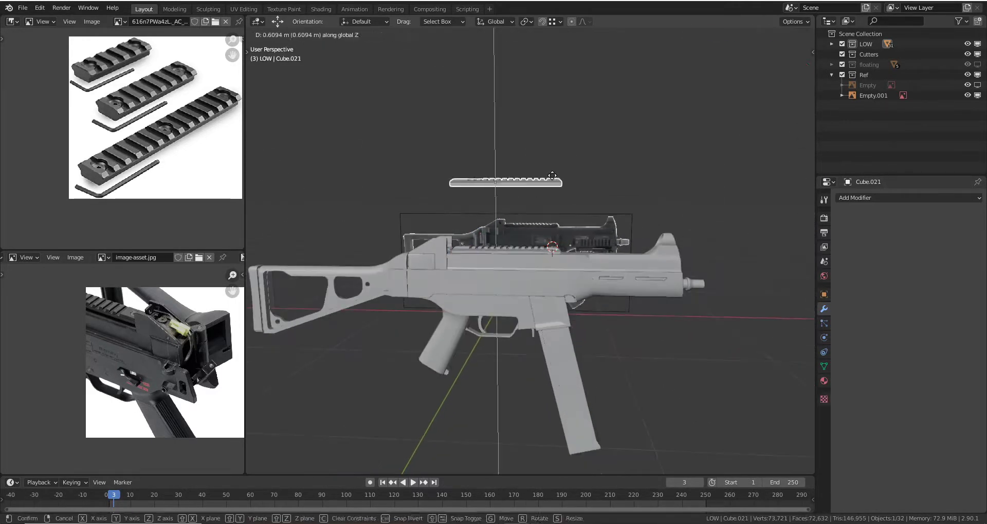
- Rotate the new rail 90 degrees on X and move it out to the side
{"action": "middle_click_drag", "start_coordinate": [548, 204], "coordinate": [494, 177]}
{"action": "key", "text": "r"}
{"action": "key", "text": "x"}
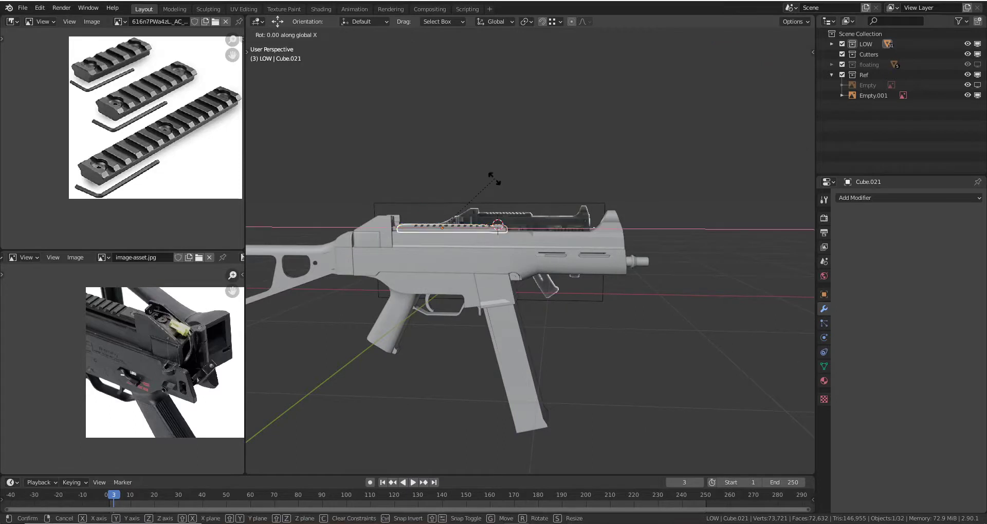
{"action": "type", "text": "90"}
{"action": "key", "text": "Return"}
{"action": "mouse_move", "coordinate": [495, 179]}
{"action": "middle_mouse_down"}
{"action": "mouse_move", "coordinate": [402, 220]}
{"action": "mouse_move", "coordinate": [489, 168]}
{"action": "middle_mouse_up"}
{"action": "left_click_drag", "start_coordinate": [496, 157], "coordinate": [549, 161]}
{"action": "middle_click_drag", "start_coordinate": [549, 162], "coordinate": [601, 184]}
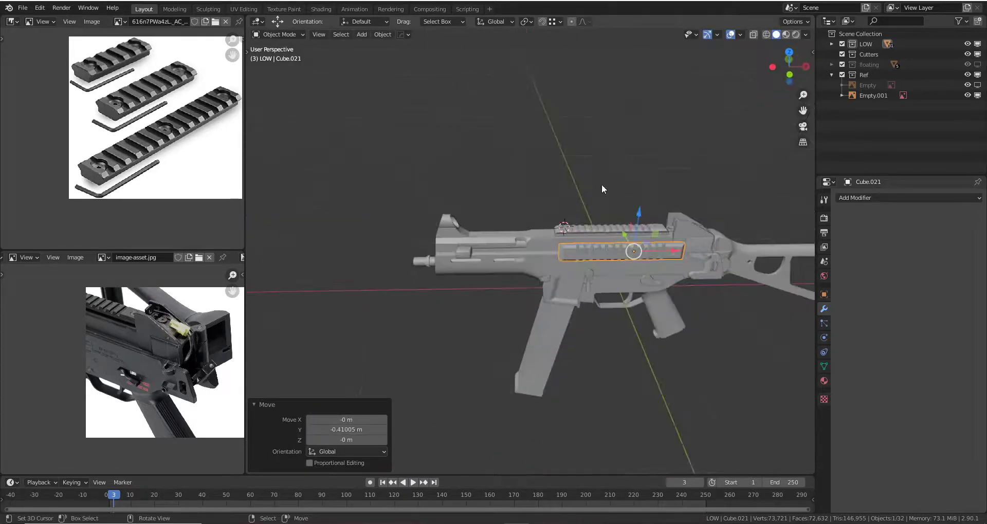
- Adjust the rail's rotation and slide it 0.80537 m along Y against the receiver
{"action": "key", "text": "KP_1"}
{"action": "mouse_move", "coordinate": [547, 164]}
{"action": "middle_mouse_down"}
{"action": "mouse_move", "coordinate": [569, 217]}
{"action": "mouse_move", "coordinate": [606, 211]}
{"action": "middle_mouse_up"}
{"action": "key", "text": "r"}
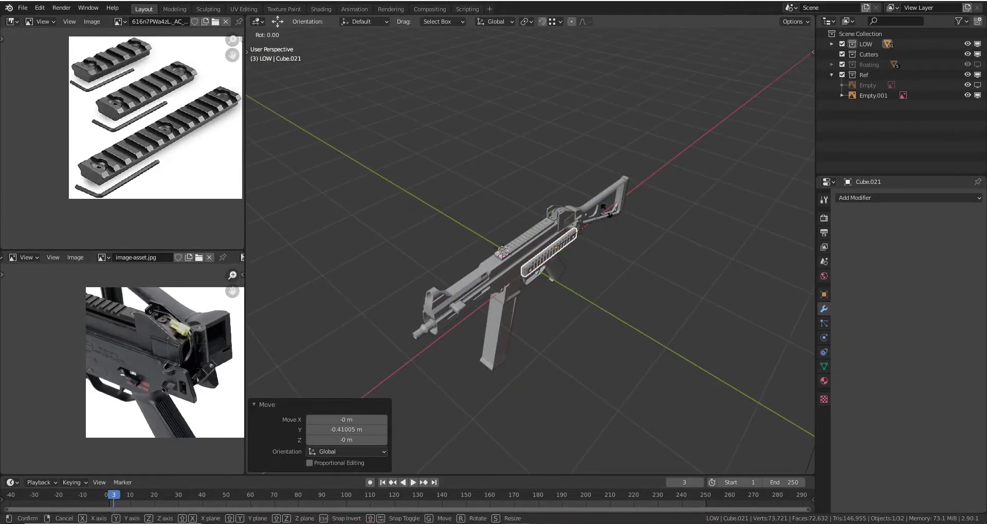
{"action": "key", "text": "Return"}
{"action": "mouse_move", "coordinate": [606, 211]}
{"action": "middle_mouse_down"}
{"action": "mouse_move", "coordinate": [590, 252]}
{"action": "mouse_move", "coordinate": [587, 205]}
{"action": "middle_mouse_up"}
{"action": "left_click_drag", "start_coordinate": [586, 205], "coordinate": [425, 242]}
{"action": "middle_click_drag", "start_coordinate": [425, 241], "coordinate": [559, 199]}
- In X-ray back orthographic view, move side rail Cube.021 roughly onto the reference handguard
{"action": "key", "text": "ctrl+KP_1"}
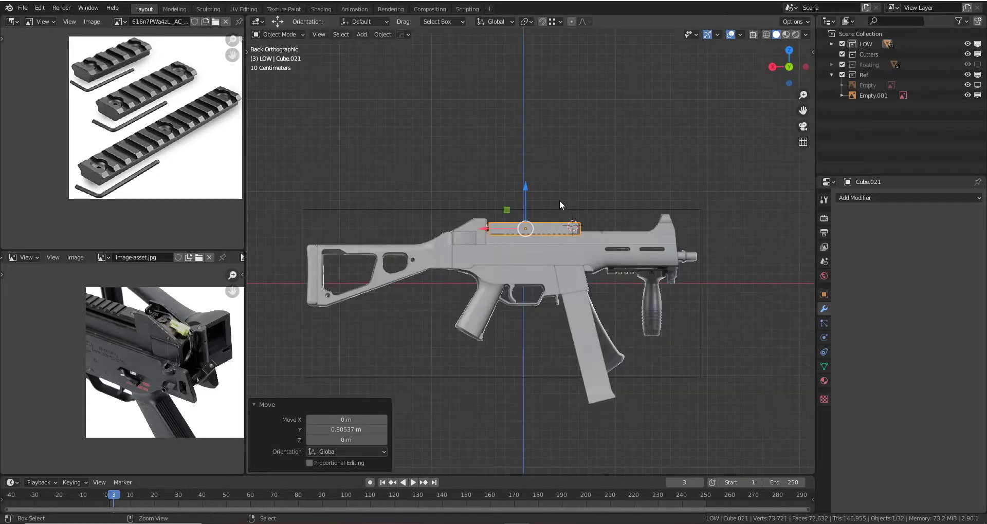
{"action": "scroll", "coordinate": [559, 200], "scroll_direction": "up", "scroll_amount": 3}
{"action": "key", "text": "alt+z"}
{"action": "key", "text": "g"}
{"action": "left_click", "coordinate": [761, 252]}
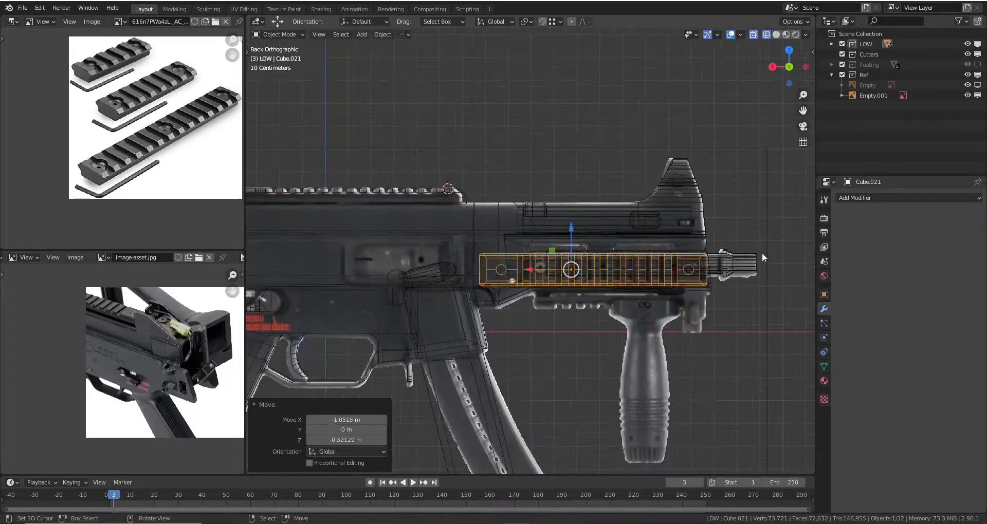
{"action": "scroll", "coordinate": [652, 243], "scroll_direction": "up", "scroll_amount": 3}
{"action": "key", "text": "g"}
{"action": "right_click", "coordinate": [614, 200]}
{"action": "scroll", "coordinate": [639, 214], "scroll_direction": "up", "scroll_amount": 2}
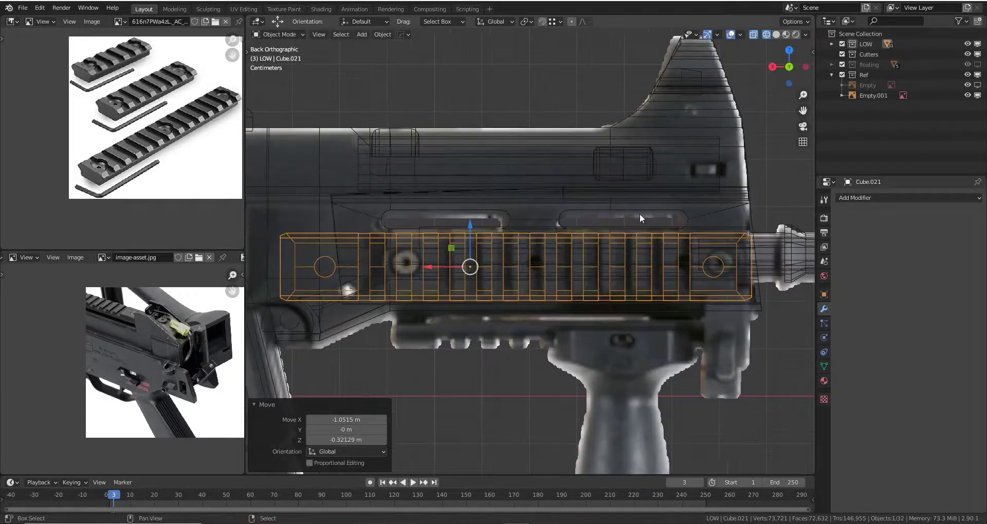
{"action": "key", "text": "g"}
{"action": "left_click", "coordinate": [609, 182]}
{"action": "key", "text": "g"}
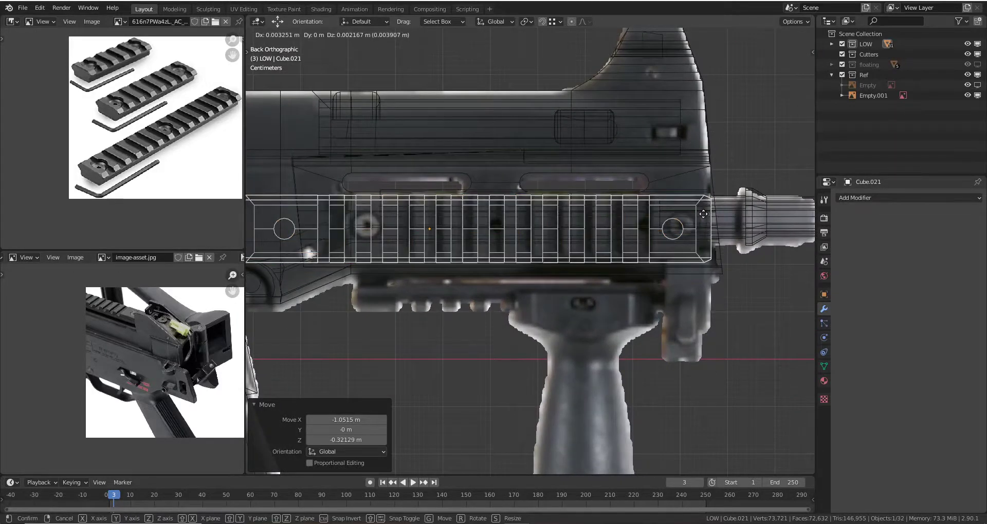
{"action": "left_click", "coordinate": [587, 221]}
{"action": "scroll", "coordinate": [652, 188], "scroll_direction": "down", "scroll_amount": 3}
{"action": "key", "text": "g"}
{"action": "right_click", "coordinate": [651, 188]}
{"action": "scroll", "coordinate": [642, 212], "scroll_direction": "up", "scroll_amount": 2}
{"action": "scroll", "coordinate": [642, 212], "scroll_direction": "up", "scroll_amount": 1}
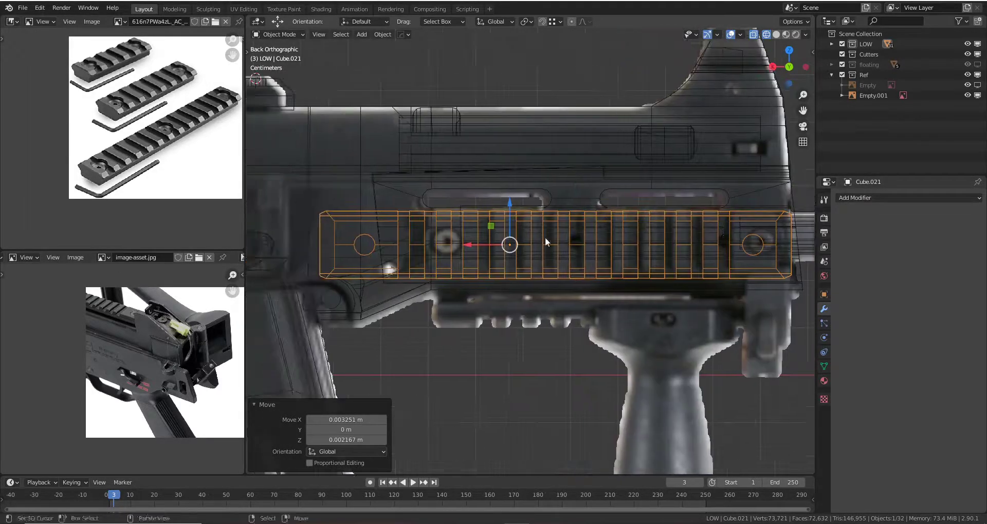
{"action": "scroll", "coordinate": [528, 231], "scroll_direction": "down", "scroll_amount": 2, "text": "ctrl"}
- Nudge the side rail up along Z and slide it -0.011287 m along X to match the reference
{"action": "key", "text": "g"}
{"action": "key", "text": "z"}
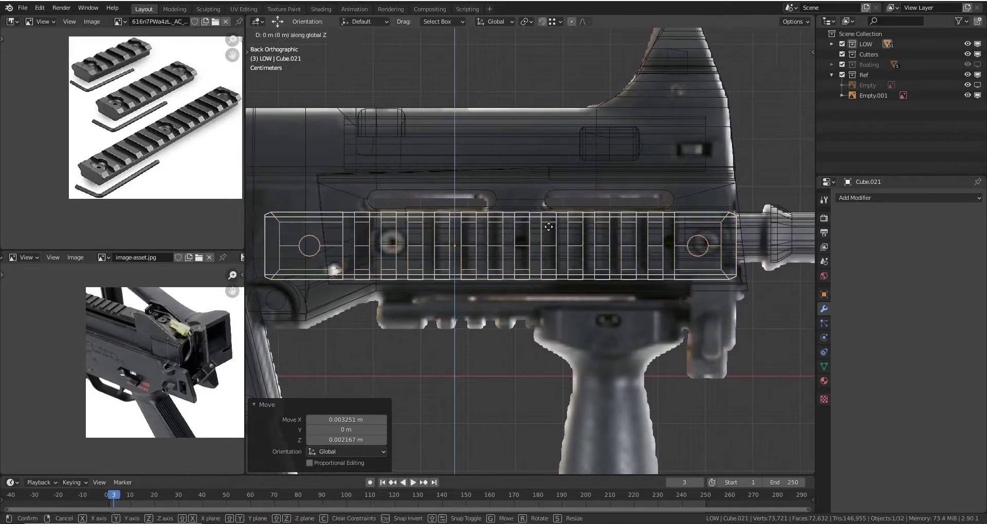
{"action": "left_click", "coordinate": [618, 245]}
{"action": "scroll", "coordinate": [636, 235], "scroll_direction": "up", "scroll_amount": 5}
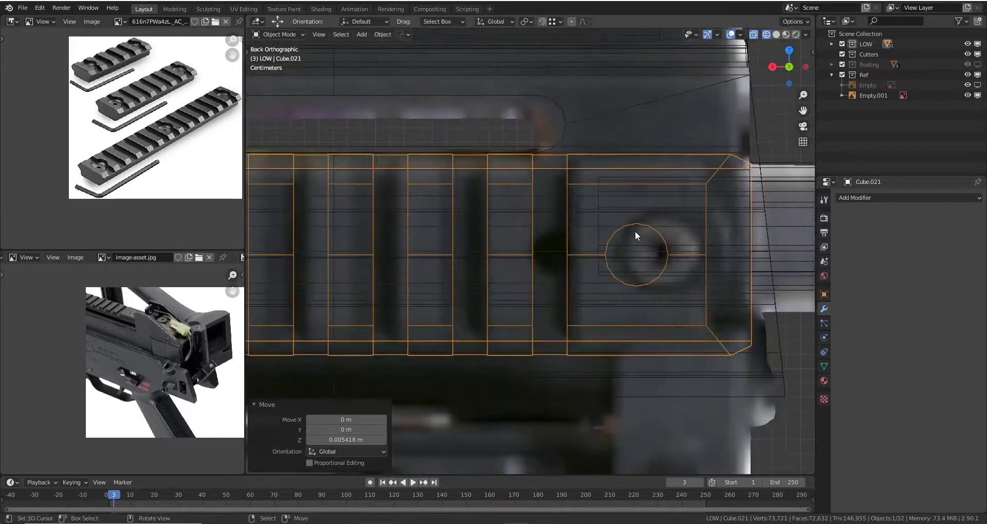
{"action": "scroll", "coordinate": [536, 200], "scroll_direction": "down", "scroll_amount": 6}
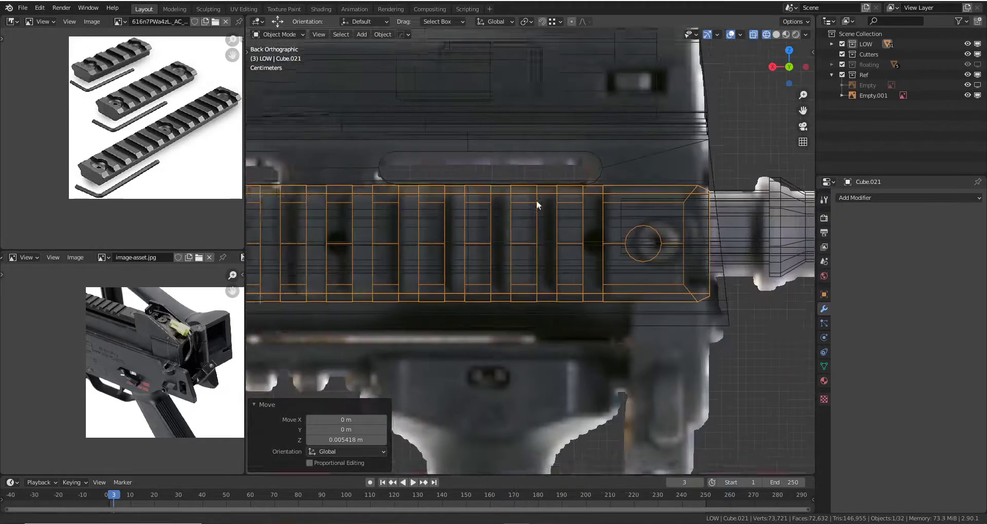
{"action": "scroll", "coordinate": [551, 202], "scroll_direction": "up", "scroll_amount": 3}
{"action": "scroll", "coordinate": [572, 214], "scroll_direction": "up", "scroll_amount": 1}
{"action": "key", "text": "g"}
{"action": "key", "text": "x"}
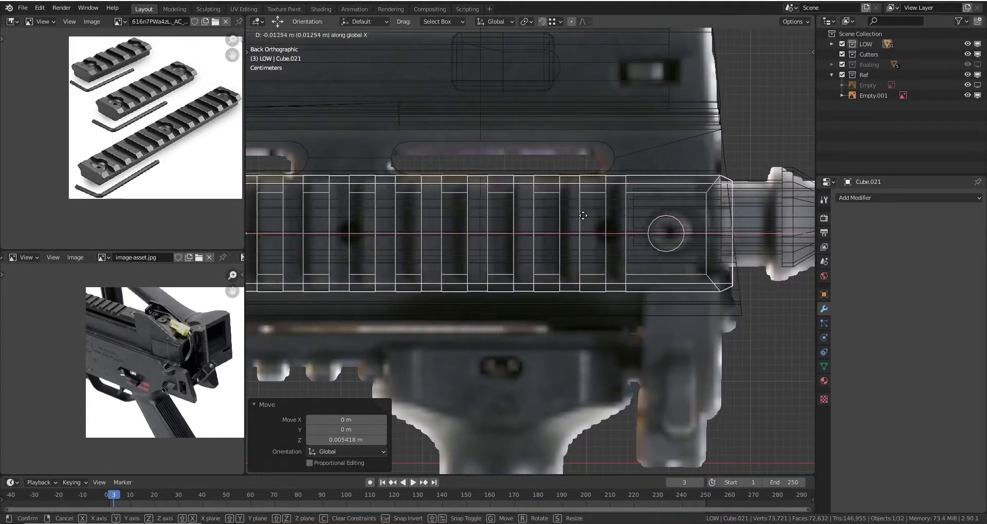
{"action": "left_click", "coordinate": [581, 215]}
{"action": "scroll", "coordinate": [436, 207], "scroll_direction": "down", "scroll_amount": 4}
{"action": "scroll", "coordinate": [503, 208], "scroll_direction": "up", "scroll_amount": 2}
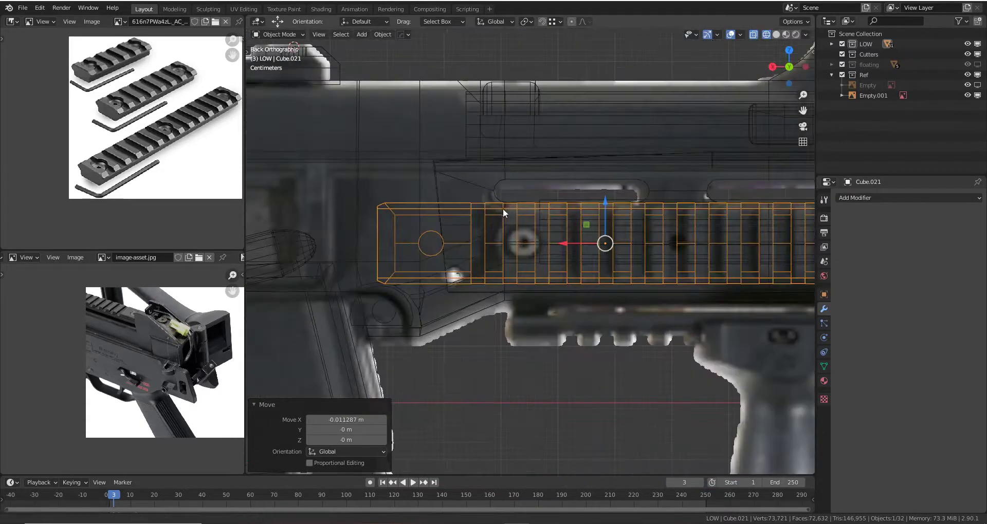
{"action": "scroll", "coordinate": [617, 219], "scroll_direction": "up", "scroll_amount": 1}
{"action": "scroll", "coordinate": [634, 230], "scroll_direction": "up", "scroll_amount": 2}
{"action": "scroll", "coordinate": [655, 236], "scroll_direction": "down", "scroll_amount": 2}
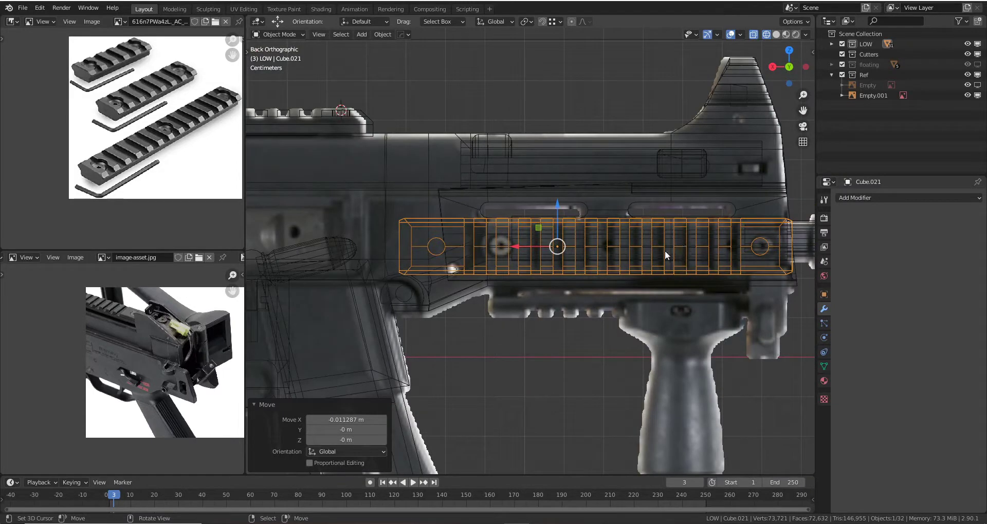
- Abandon shortening the rail along X and enter Edit Mode on the side rail
{"action": "key", "text": "s"}
{"action": "key", "text": "x"}
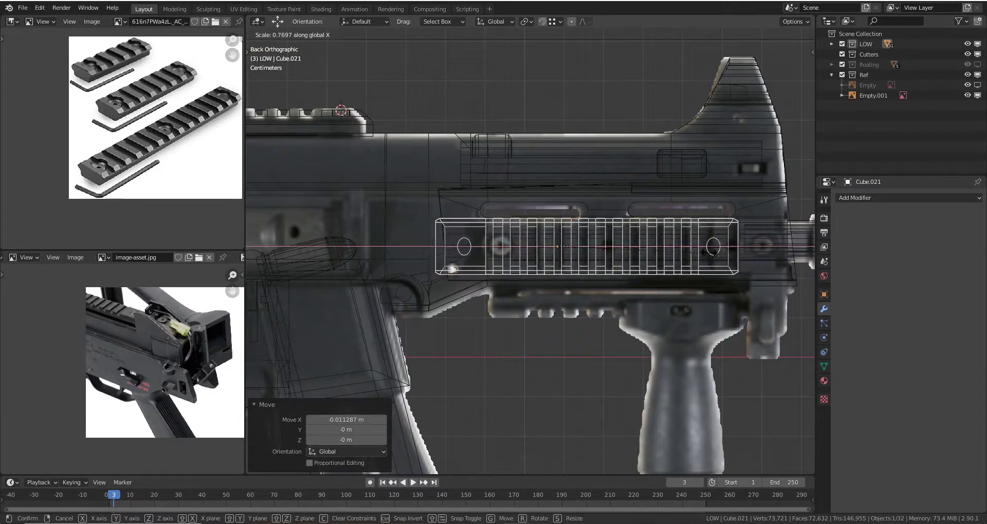
{"action": "key", "text": "Escape"}
{"action": "scroll", "coordinate": [578, 247], "scroll_direction": "up", "scroll_amount": 3}
{"action": "scroll", "coordinate": [598, 245], "scroll_direction": "up", "scroll_amount": 1}
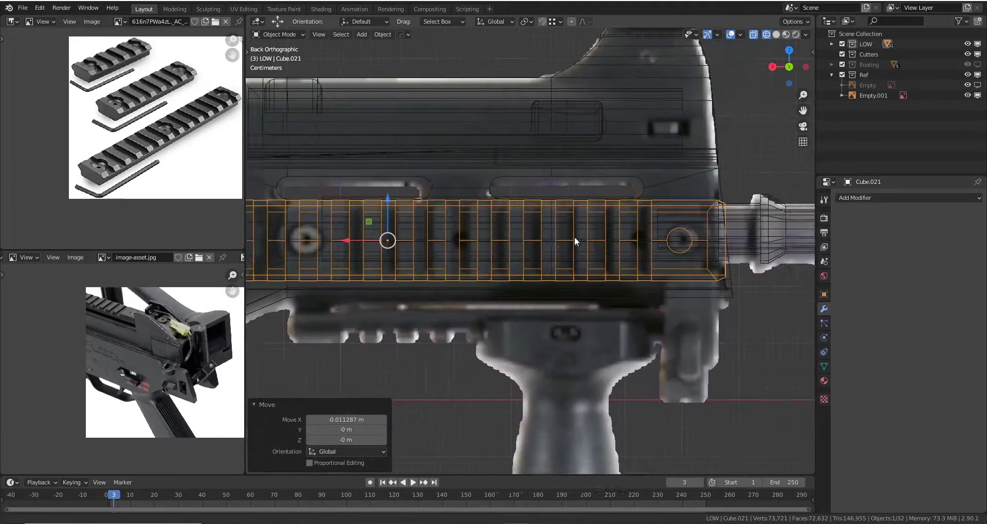
{"action": "scroll", "coordinate": [574, 236], "scroll_direction": "down", "scroll_amount": 3}
{"action": "scroll", "coordinate": [474, 247], "scroll_direction": "up", "scroll_amount": 3}
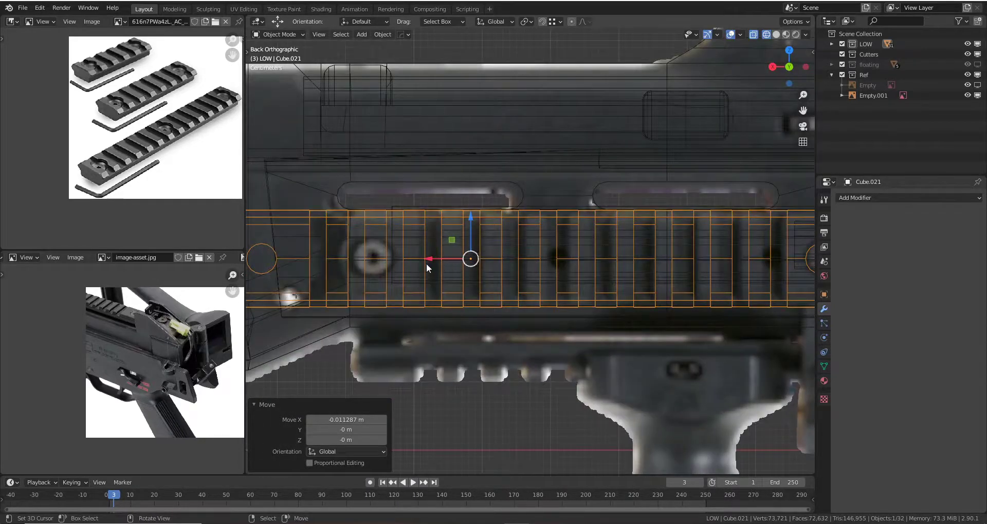
{"action": "scroll", "coordinate": [426, 264], "scroll_direction": "down", "scroll_amount": 2}
{"action": "key", "text": "Tab"}
{"action": "scroll", "coordinate": [513, 255], "scroll_direction": "up", "scroll_amount": 1}
- Add two edge loops across the side rail mesh
{"action": "scroll", "coordinate": [560, 249], "scroll_direction": "up", "scroll_amount": 1}
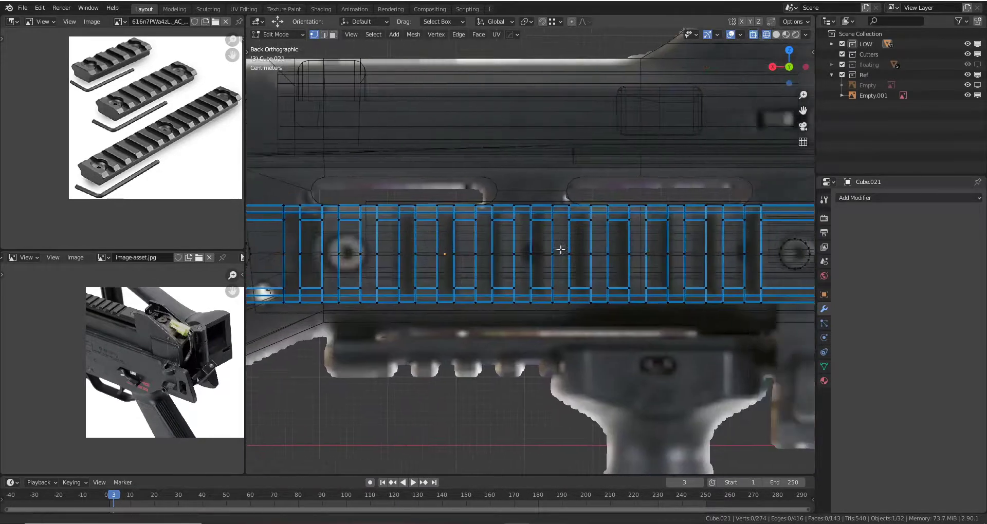
{"action": "scroll", "coordinate": [560, 249], "scroll_direction": "up", "scroll_amount": 2}
{"action": "left_click", "coordinate": [553, 205]}
{"action": "right_click", "coordinate": [513, 217]}
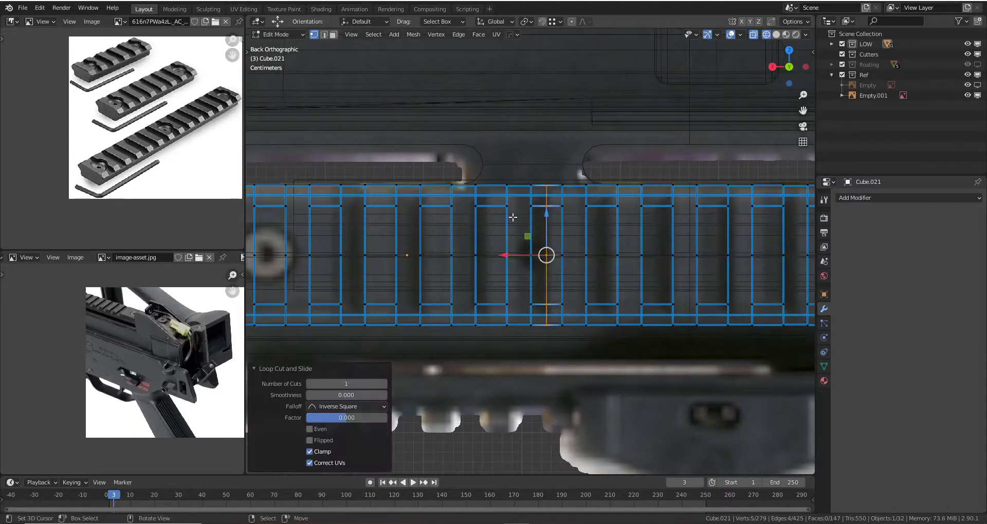
{"action": "middle_click_drag", "start_coordinate": [548, 225], "coordinate": [558, 227], "text": "shift"}
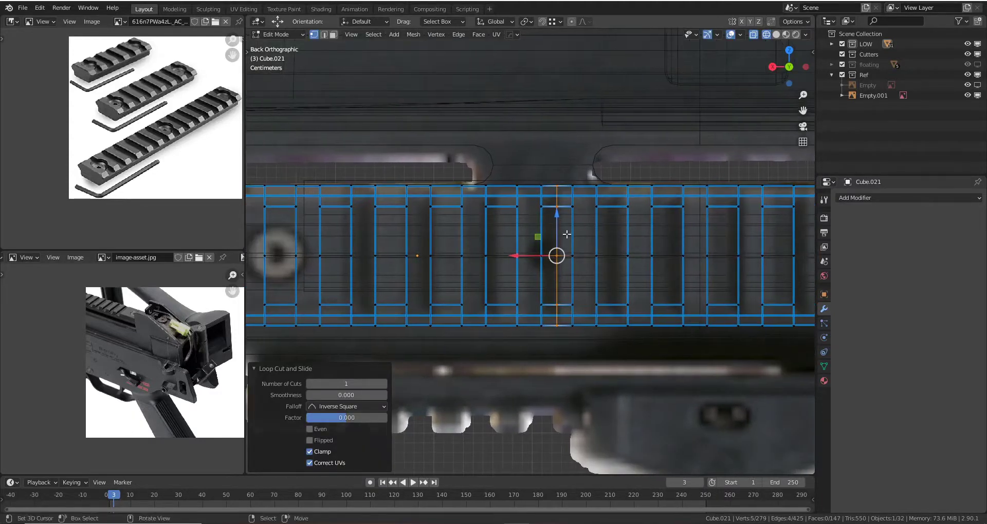
{"action": "left_click", "coordinate": [341, 198]}
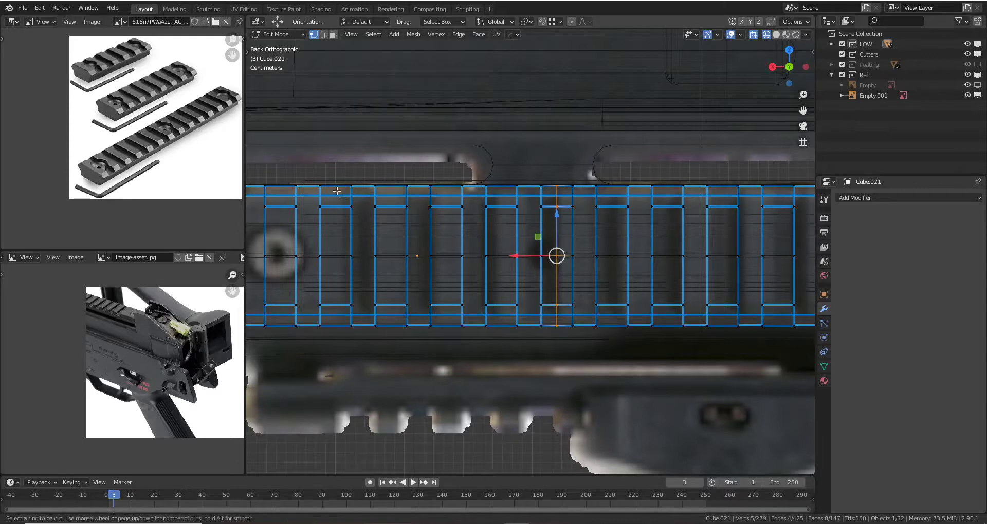
{"action": "left_click", "coordinate": [339, 182]}
{"action": "right_click", "coordinate": [339, 182]}
{"action": "scroll", "coordinate": [385, 205], "scroll_direction": "down", "scroll_amount": 3}
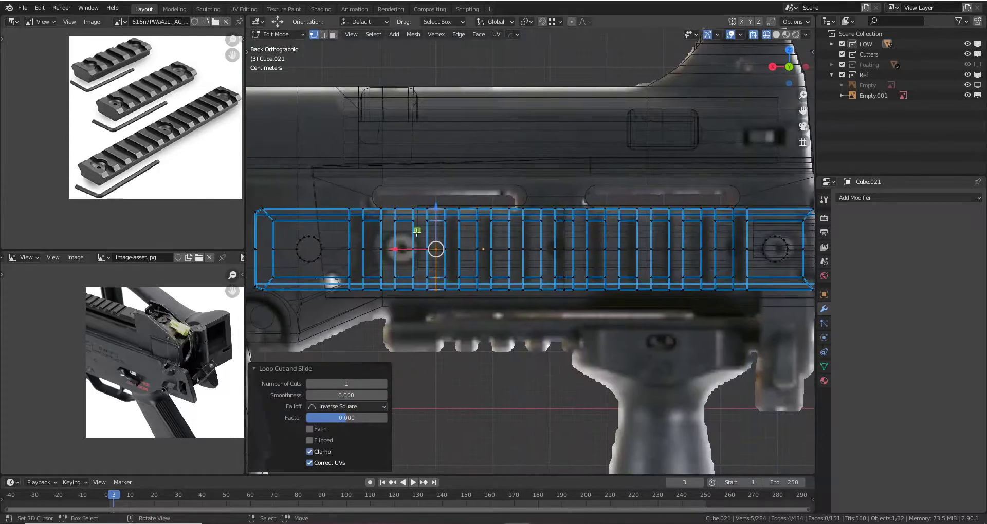
{"action": "scroll", "coordinate": [523, 232], "scroll_direction": "up", "scroll_amount": 1}
- In edge select mode, select a rail edge and view the teeth in solid shading
{"action": "key", "text": "2"}
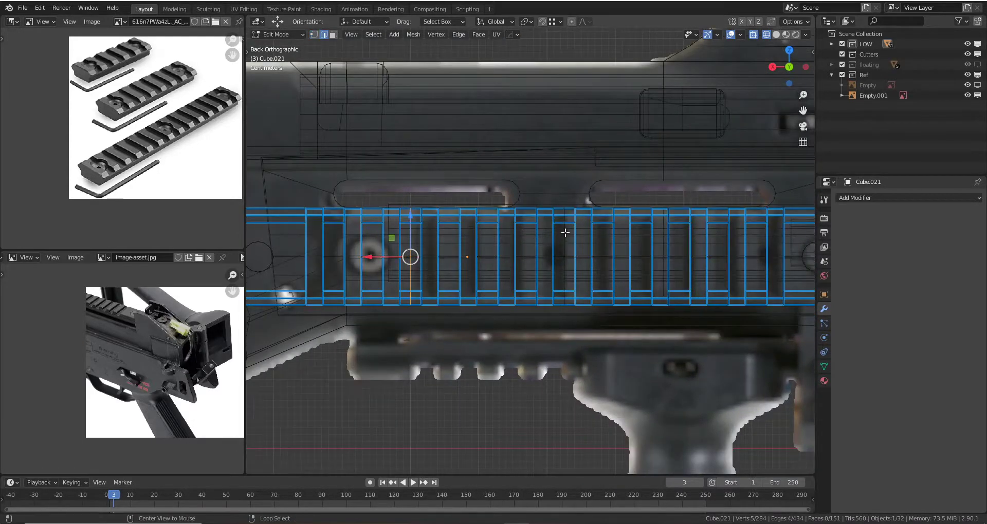
{"action": "left_click", "coordinate": [591, 237]}
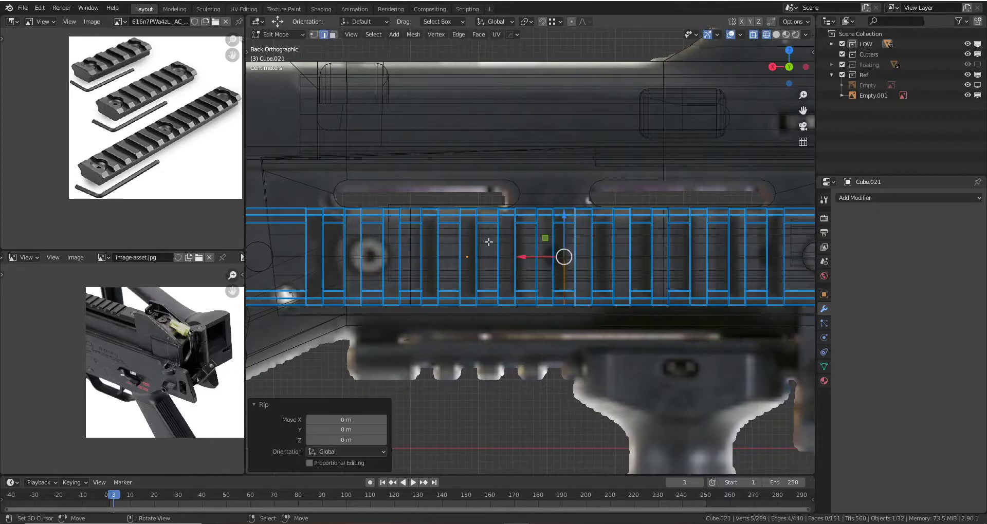
{"action": "key", "text": "ctrl+z"}
{"action": "key", "text": "l"}
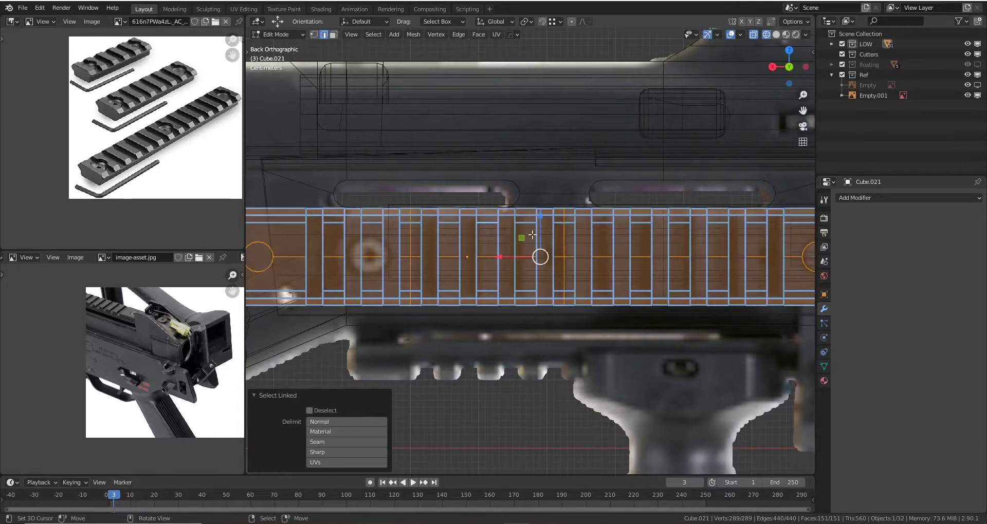
{"action": "key", "text": "ctrl+z"}
{"action": "mouse_move", "coordinate": [532, 234]}
{"action": "middle_mouse_down", "text": "shift"}
{"action": "mouse_move", "coordinate": [492, 223]}
{"action": "mouse_move", "coordinate": [556, 275]}
{"action": "middle_mouse_up", "text": "shift"}
{"action": "left_click", "coordinate": [496, 228]}
{"action": "key", "text": "z"}
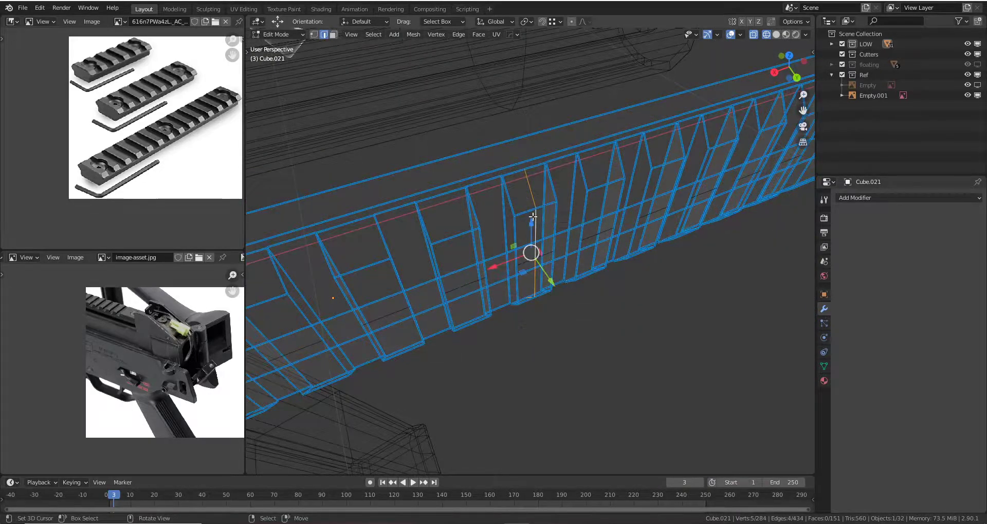
{"action": "mouse_move", "coordinate": [533, 217]}
{"action": "middle_mouse_down"}
{"action": "mouse_move", "coordinate": [522, 220]}
{"action": "mouse_move", "coordinate": [528, 193]}
{"action": "mouse_move", "coordinate": [519, 195]}
{"action": "mouse_move", "coordinate": [561, 209]}
{"action": "middle_mouse_up"}
{"action": "key", "text": "shift+z"}
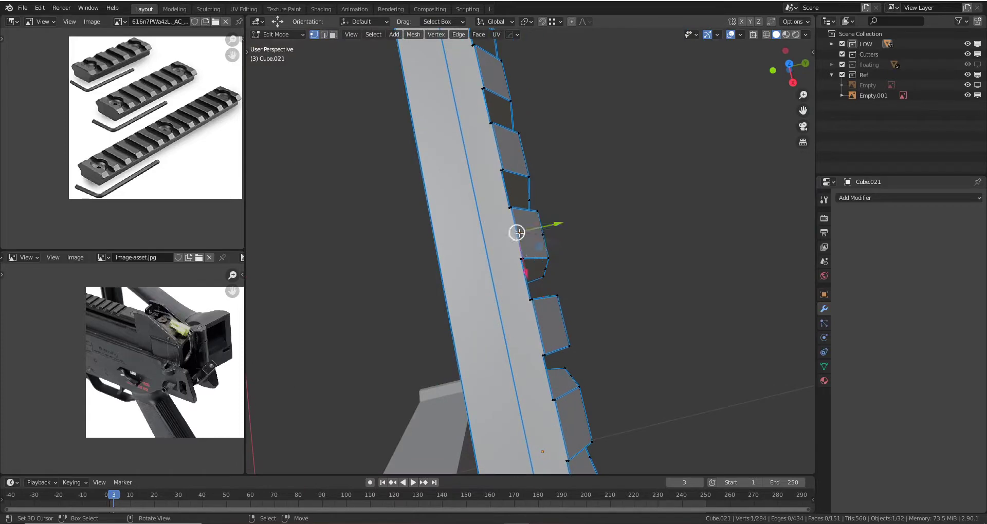
{"action": "middle_click_drag", "start_coordinate": [517, 233], "coordinate": [521, 244]}
- Dissolve the selected edges and switch to a back orthographic wireframe view
{"action": "key", "text": "x"}
{"action": "left_click", "coordinate": [526, 306]}
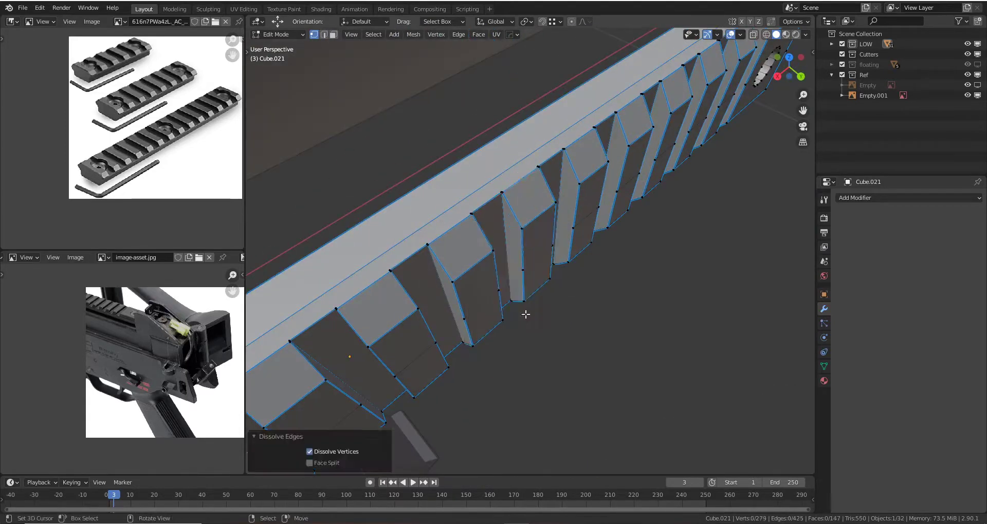
{"action": "key", "text": "KP_3"}
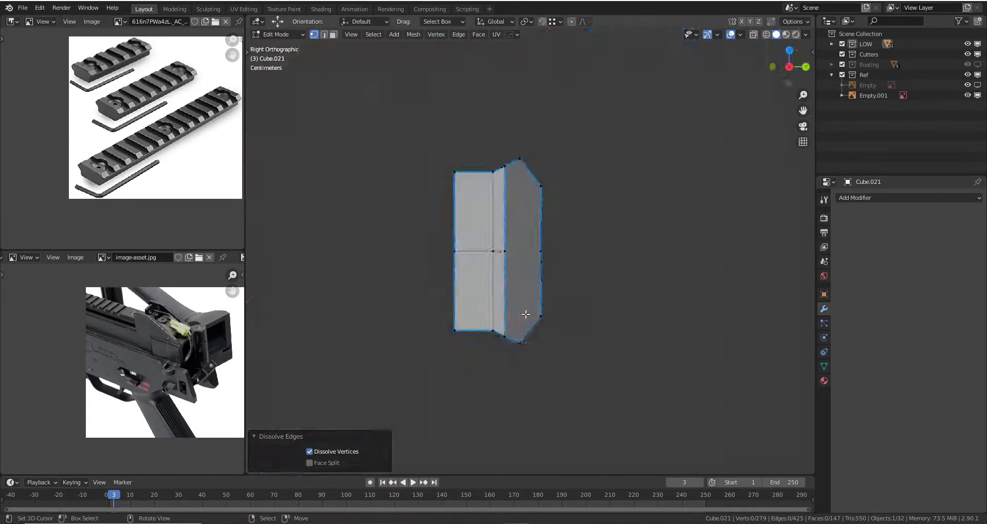
{"action": "key", "text": "KP_1"}
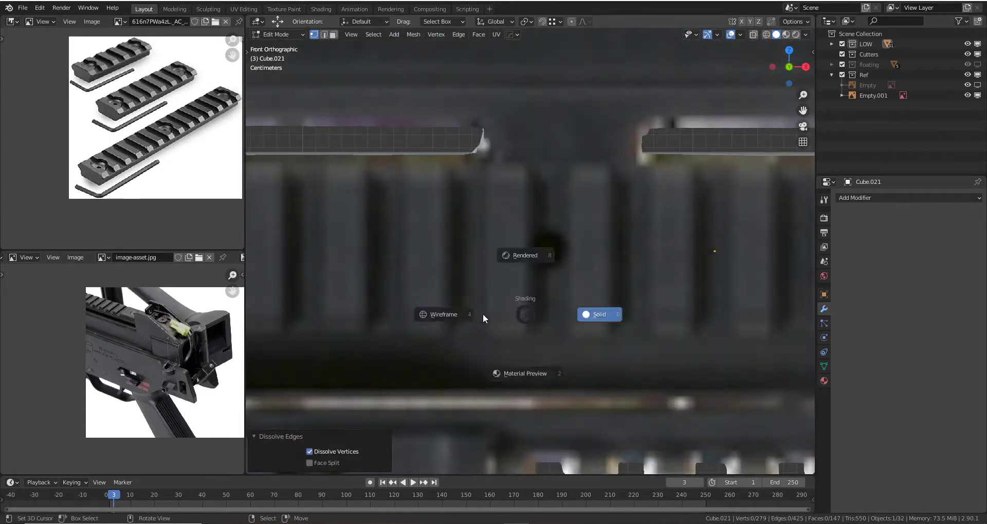
{"action": "left_click", "coordinate": [483, 319]}
{"action": "scroll", "coordinate": [514, 283], "scroll_direction": "down", "scroll_amount": 5}
{"action": "key", "text": "ctrl+KP_1"}
{"action": "scroll", "coordinate": [552, 236], "scroll_direction": "up", "scroll_amount": 5}
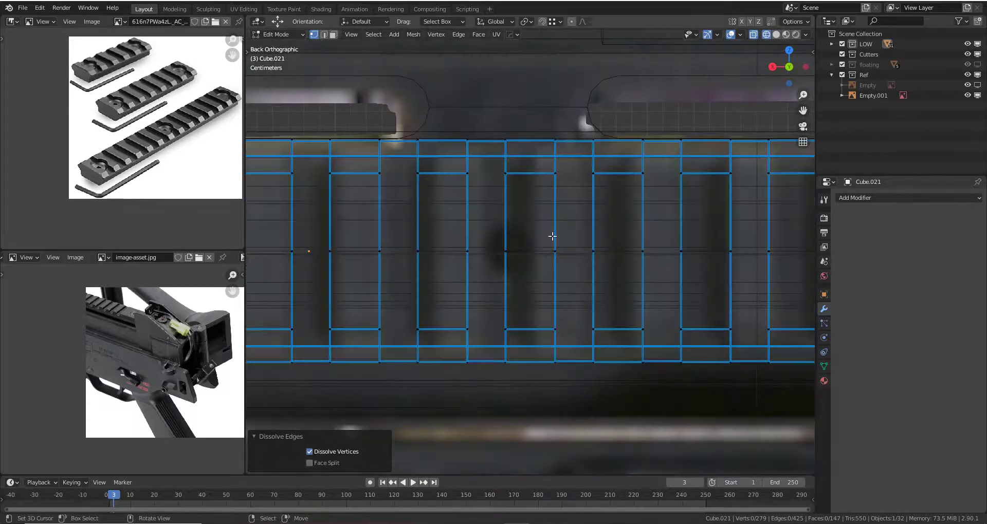
{"action": "scroll", "coordinate": [553, 237], "scroll_direction": "down", "scroll_amount": 1}
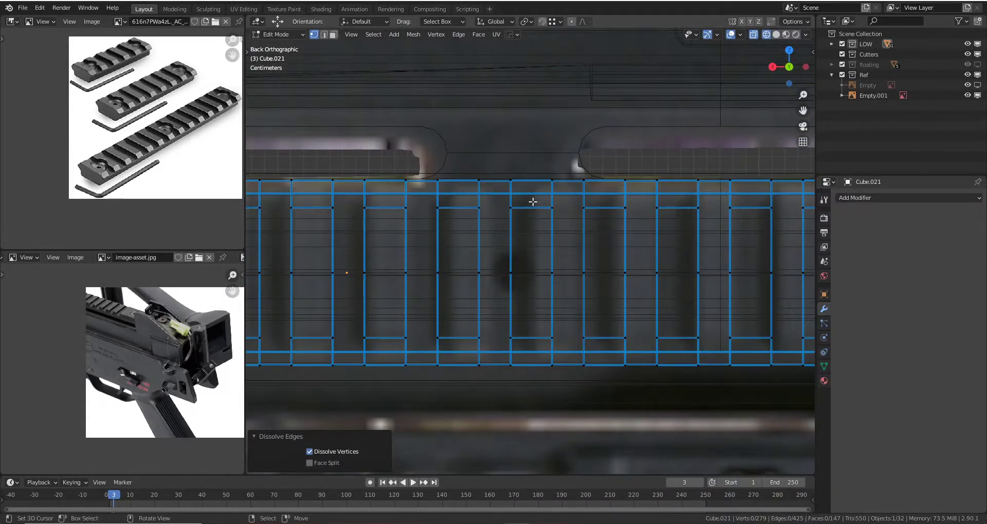
- Add an edge loop and two knife cuts through one of the rail's teeth
{"action": "left_click", "coordinate": [533, 183]}
{"action": "right_click", "coordinate": [534, 183]}
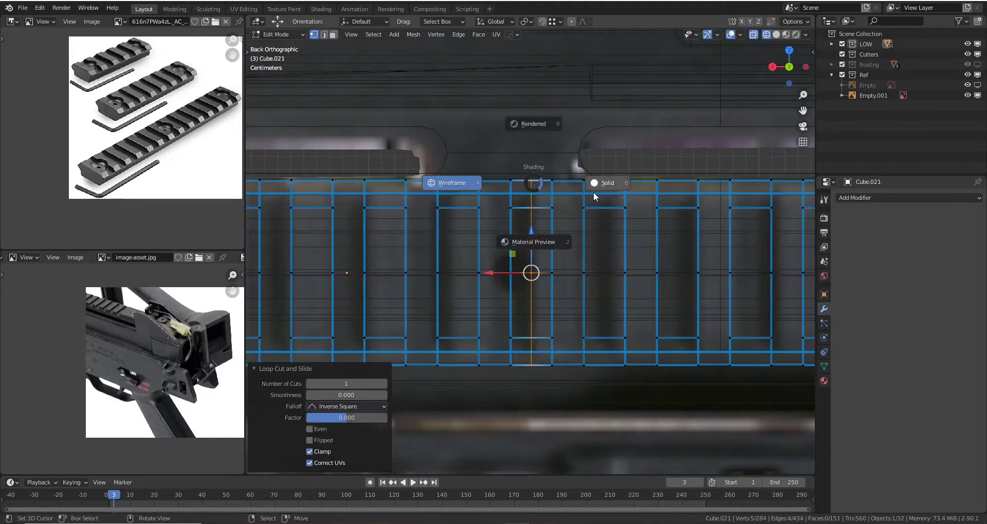
{"action": "left_click", "coordinate": [595, 197]}
{"action": "mouse_move", "coordinate": [595, 196]}
{"action": "middle_mouse_down"}
{"action": "mouse_move", "coordinate": [507, 264]}
{"action": "mouse_move", "coordinate": [530, 263]}
{"action": "middle_mouse_up"}
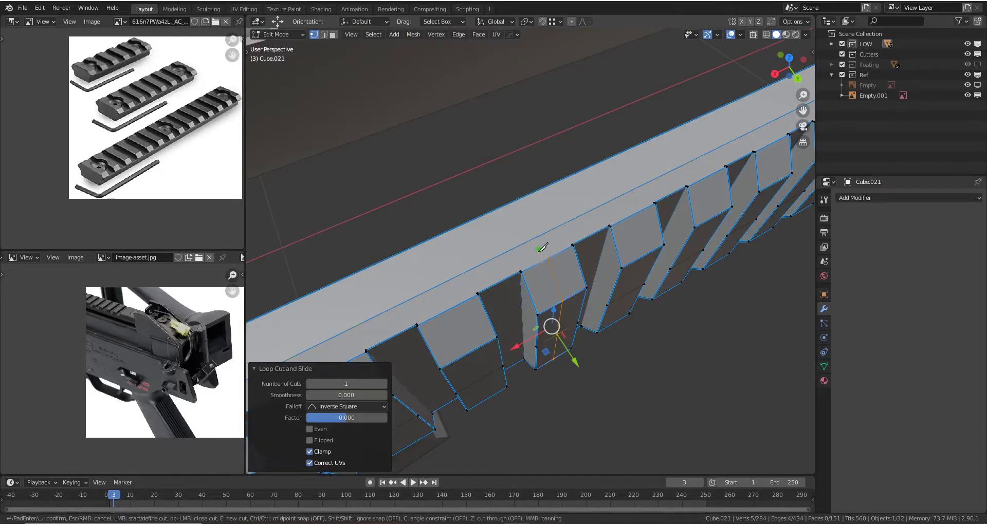
{"action": "left_click", "coordinate": [512, 202]}
{"action": "key", "text": "Return"}
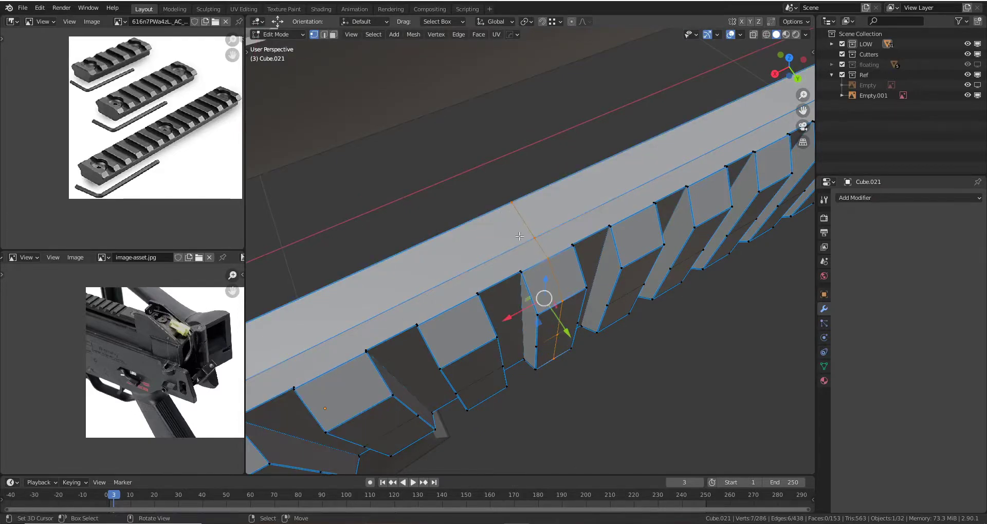
{"action": "middle_click_drag", "start_coordinate": [519, 236], "coordinate": [531, 294]}
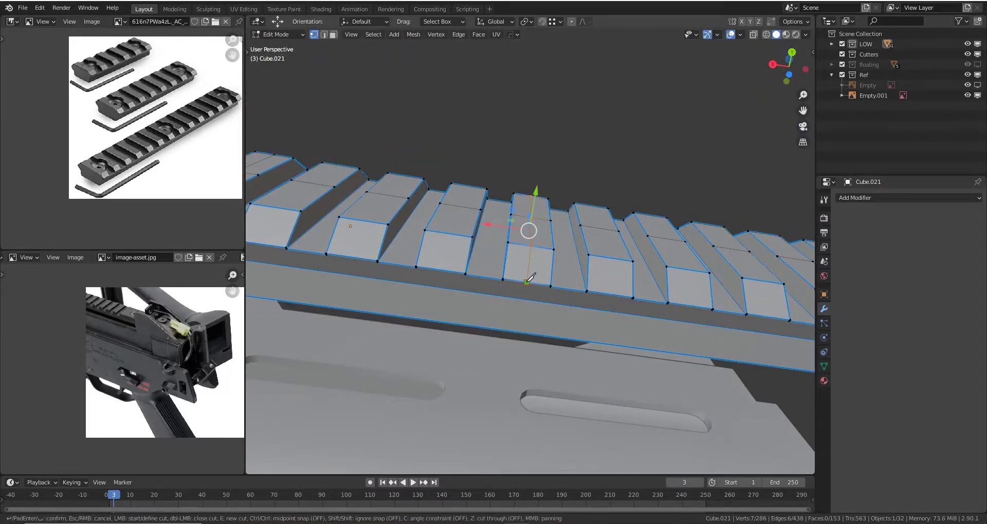
{"action": "left_click", "coordinate": [520, 331]}
{"action": "key", "text": "Return"}
{"action": "middle_click_drag", "start_coordinate": [520, 331], "coordinate": [543, 291]}
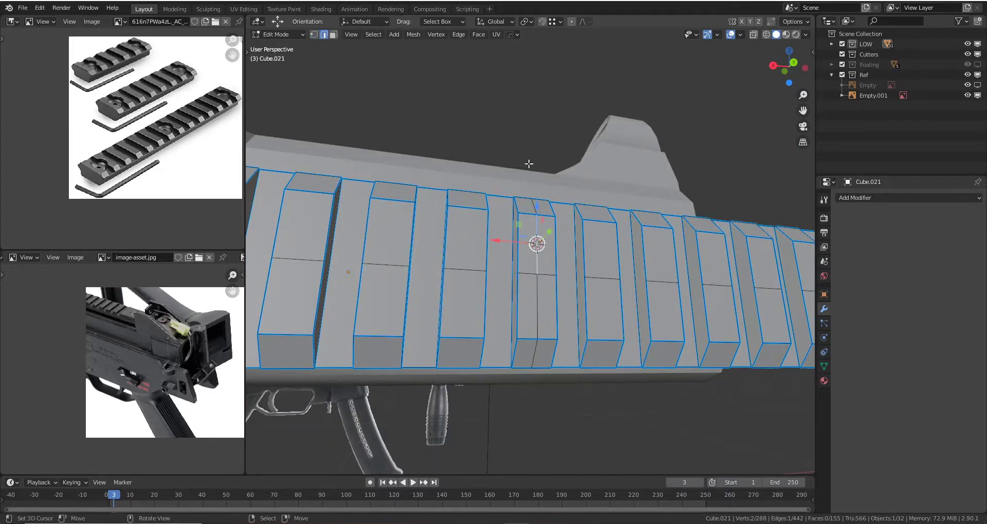
- With pivot on 3D Cursor, flatten the cut to 0 along X; select the left part
{"action": "left_click", "coordinate": [524, 22]}
{"action": "left_click", "coordinate": [546, 45]}
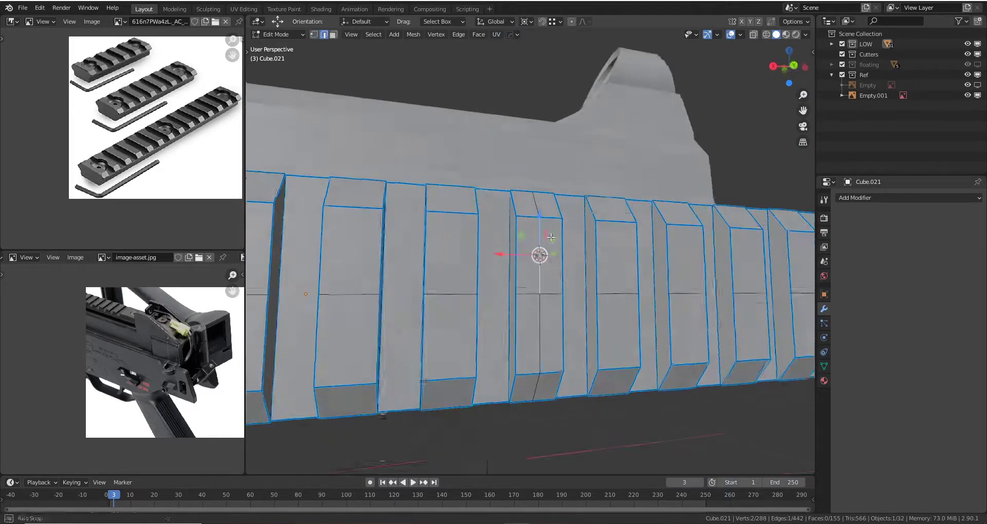
{"action": "middle_click_drag", "start_coordinate": [540, 257], "coordinate": [546, 291]}
{"action": "key", "text": "s"}
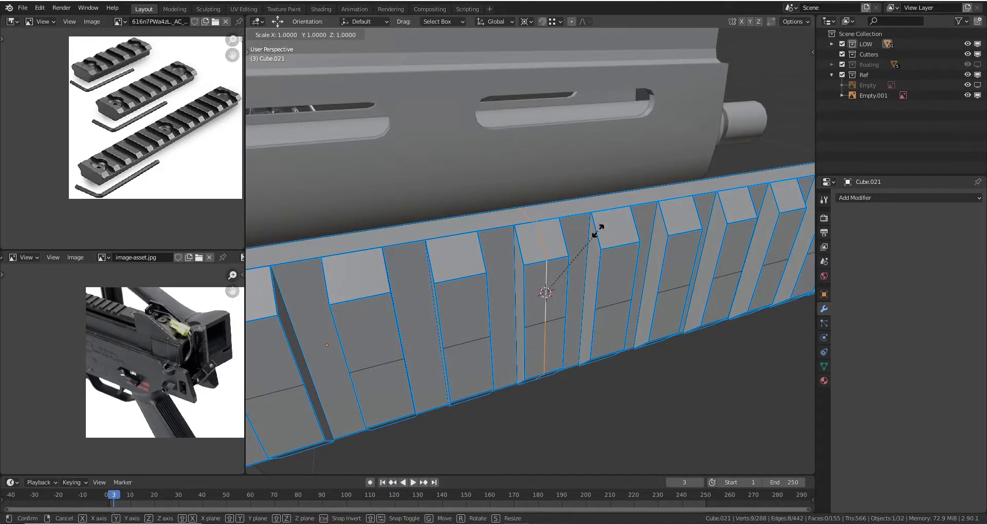
{"action": "key", "text": "Return"}
{"action": "middle_click_drag", "start_coordinate": [598, 231], "coordinate": [506, 208]}
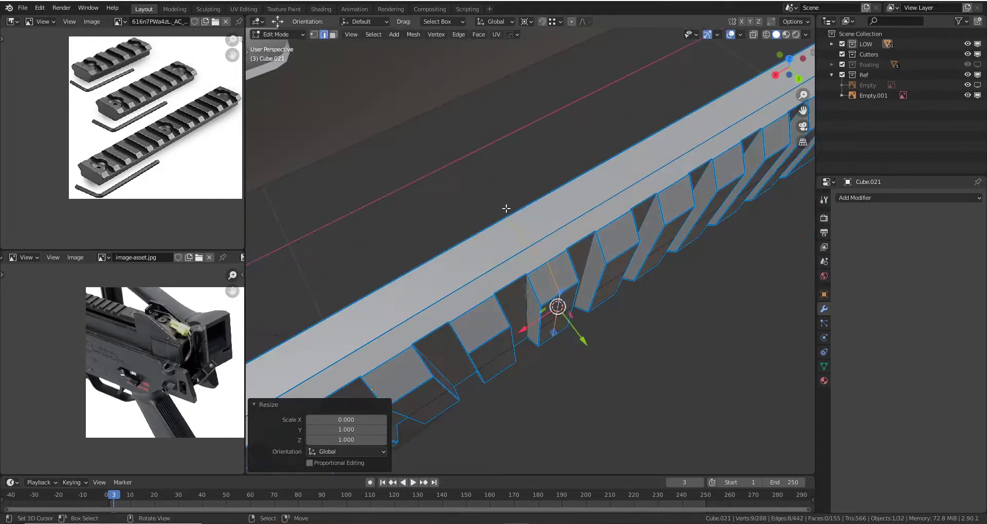
{"action": "middle_click_drag", "start_coordinate": [611, 391], "coordinate": [519, 247]}
{"action": "key", "text": "Escape"}
{"action": "left_click", "coordinate": [519, 248]}
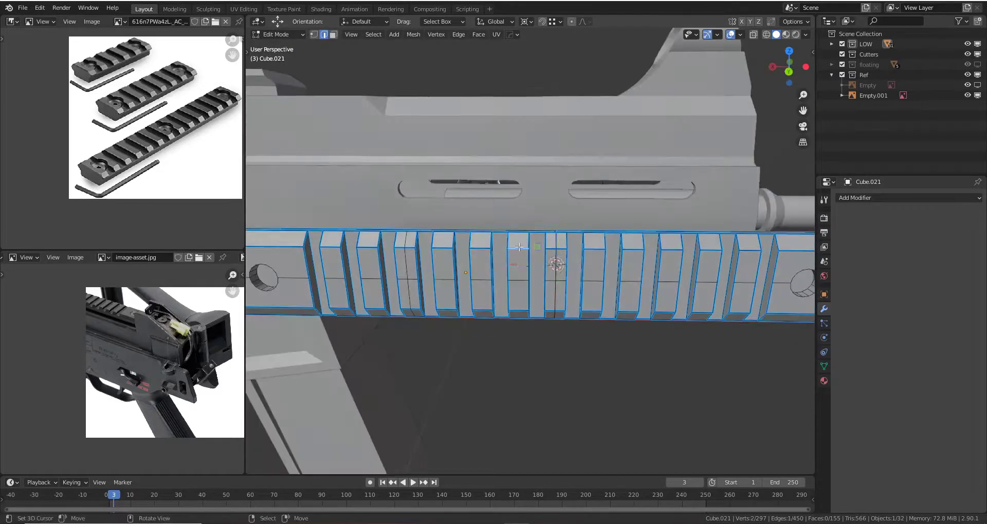
{"action": "key", "text": "ctrl+l"}
- In X-ray back view, move the selected left rail section over the reference
{"action": "key", "text": "alt+z"}
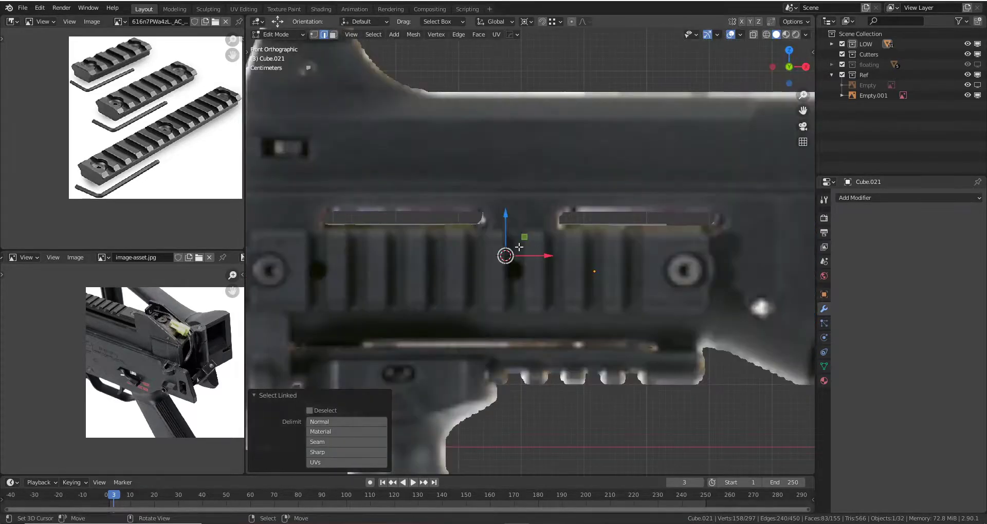
{"action": "key", "text": "grave"}
{"action": "left_click", "coordinate": [499, 268]}
{"action": "middle_click_drag", "start_coordinate": [500, 268], "coordinate": [513, 224], "text": "shift"}
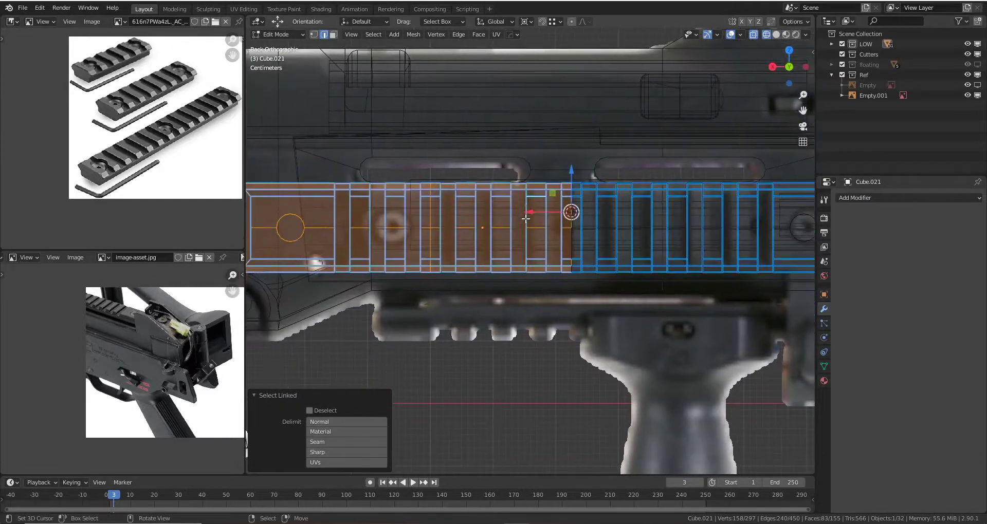
{"action": "key", "text": "g"}
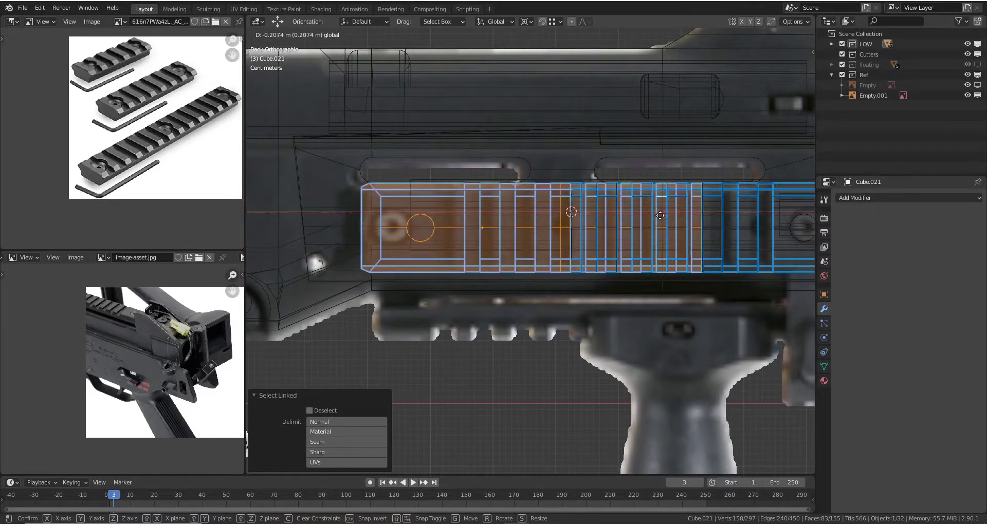
{"action": "left_click", "coordinate": [660, 216]}
{"action": "scroll", "coordinate": [617, 195], "scroll_direction": "up", "scroll_amount": 3}
{"action": "scroll", "coordinate": [565, 154], "scroll_direction": "up", "scroll_amount": 3}
{"action": "scroll", "coordinate": [539, 138], "scroll_direction": "up", "scroll_amount": 3}
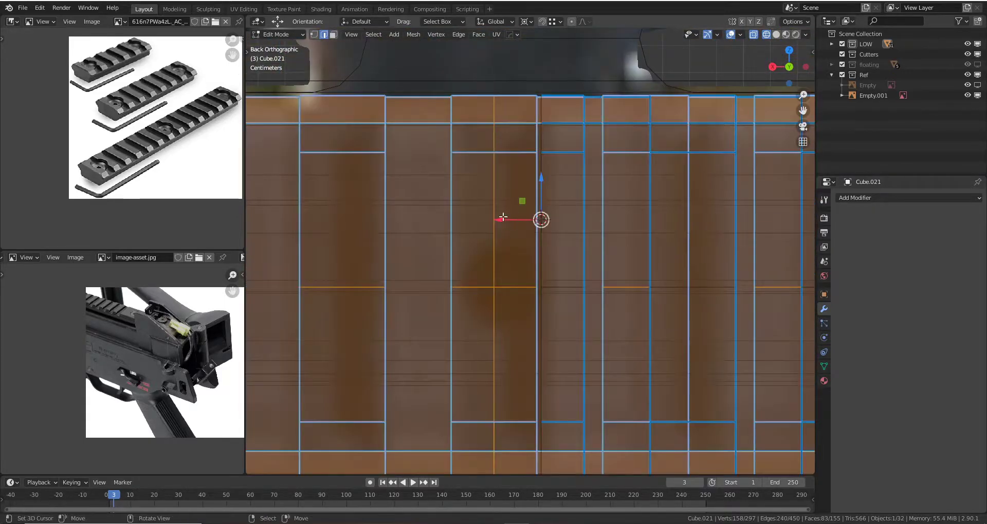
- Refine the section's X position, ending with a -0.016194 m shift so its teeth align
{"action": "key", "text": "g"}
{"action": "key", "text": "x"}
{"action": "left_click", "coordinate": [504, 217]}
{"action": "mouse_move", "coordinate": [505, 218]}
{"action": "middle_mouse_down"}
{"action": "mouse_move", "coordinate": [553, 258]}
{"action": "mouse_move", "coordinate": [567, 290]}
{"action": "middle_mouse_up"}
{"action": "key", "text": "g"}
{"action": "key", "text": "x"}
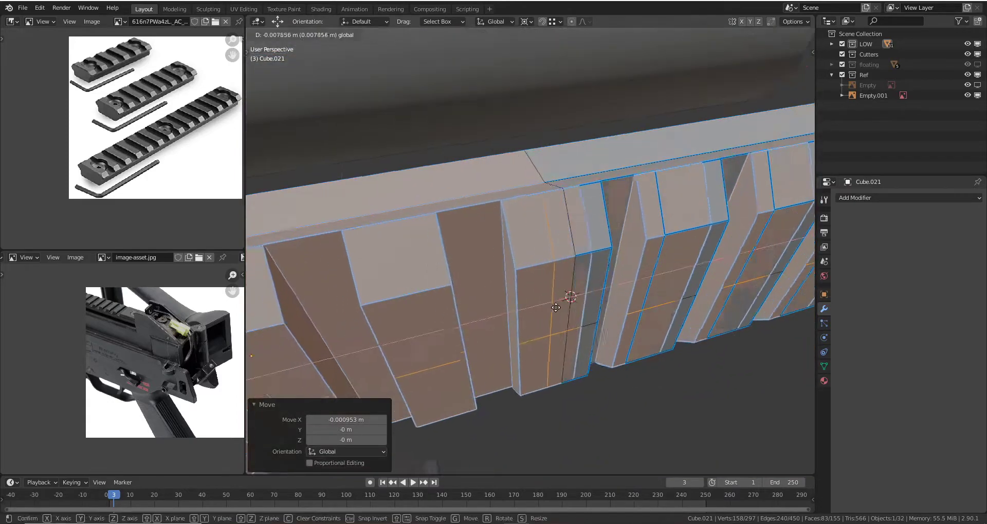
{"action": "left_click", "coordinate": [573, 307]}
{"action": "scroll", "coordinate": [573, 307], "scroll_direction": "down", "scroll_amount": 5}
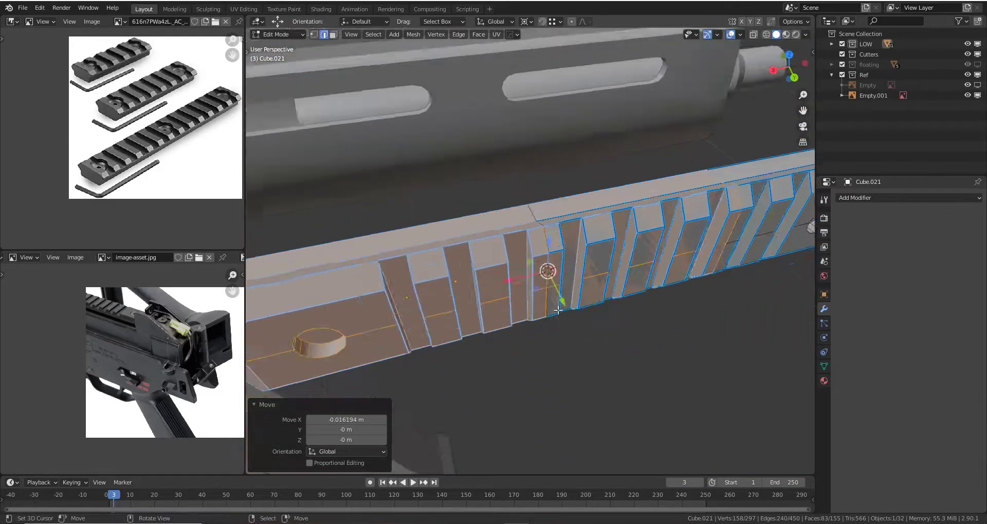
{"action": "mouse_move", "coordinate": [573, 308]}
{"action": "middle_mouse_down"}
{"action": "mouse_move", "coordinate": [536, 210]}
{"action": "mouse_move", "coordinate": [540, 295]}
{"action": "mouse_move", "coordinate": [534, 221]}
{"action": "mouse_move", "coordinate": [528, 282]}
{"action": "middle_mouse_up"}
{"action": "scroll", "coordinate": [535, 249], "scroll_direction": "up", "scroll_amount": 5}
- Check the alignment in wireframe and solid views, then deselect all vertices
{"action": "key", "text": "z"}
{"action": "left_click", "coordinate": [446, 279]}
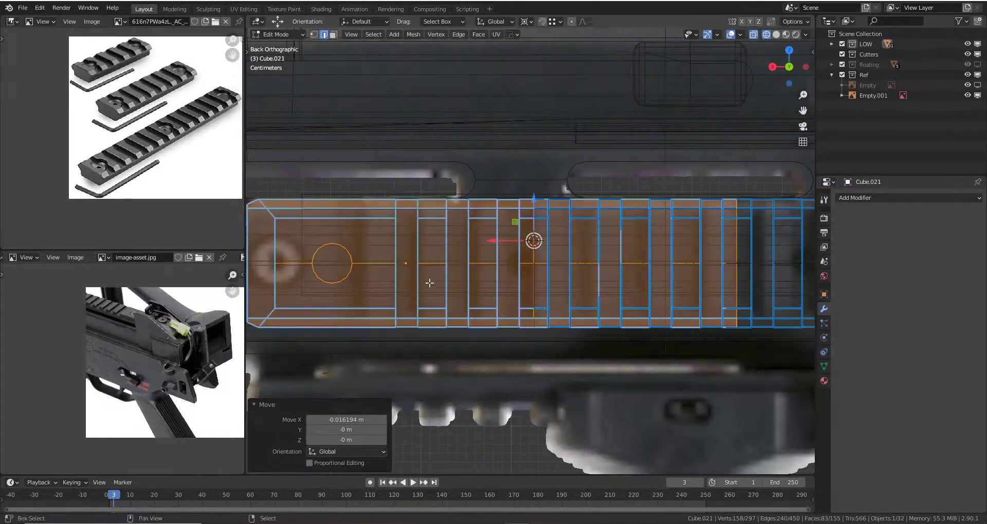
{"action": "mouse_move", "coordinate": [445, 279]}
{"action": "middle_mouse_down", "text": "shift"}
{"action": "mouse_move", "coordinate": [412, 247]}
{"action": "mouse_move", "coordinate": [543, 228]}
{"action": "mouse_move", "coordinate": [483, 228]}
{"action": "middle_mouse_up", "text": "shift"}
{"action": "scroll", "coordinate": [407, 246], "scroll_direction": "down", "scroll_amount": 2}
{"action": "key", "text": "shift+z"}
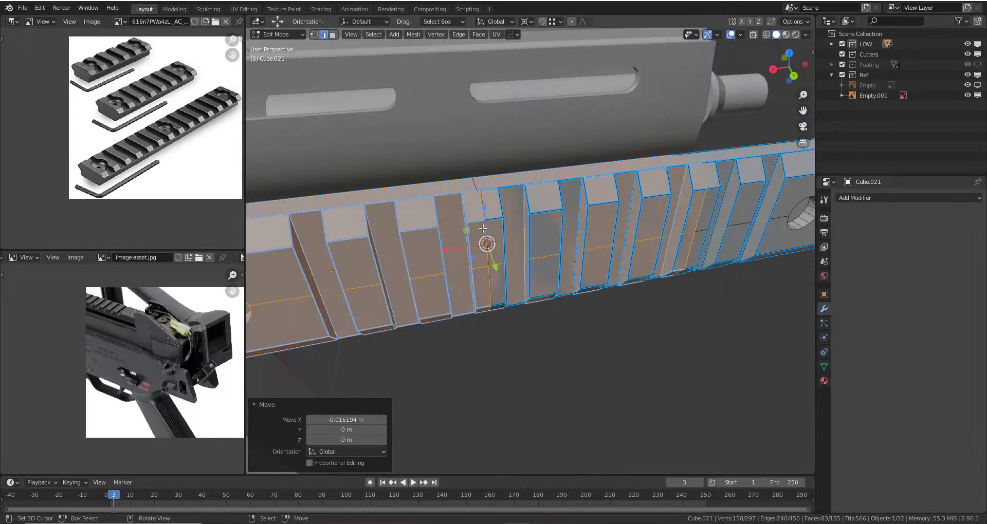
{"action": "middle_click_drag", "start_coordinate": [419, 217], "coordinate": [475, 145]}
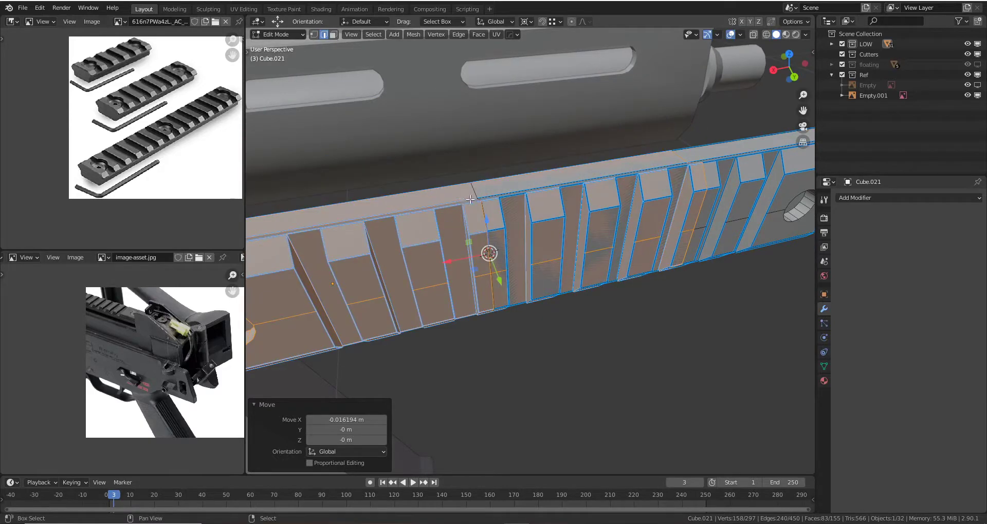
{"action": "mouse_move", "coordinate": [458, 214]}
{"action": "middle_mouse_down"}
{"action": "mouse_move", "coordinate": [516, 229]}
{"action": "mouse_move", "coordinate": [535, 262]}
{"action": "mouse_move", "coordinate": [554, 193]}
{"action": "middle_mouse_up"}
{"action": "key", "text": "1"}
{"action": "key", "text": "alt+a"}
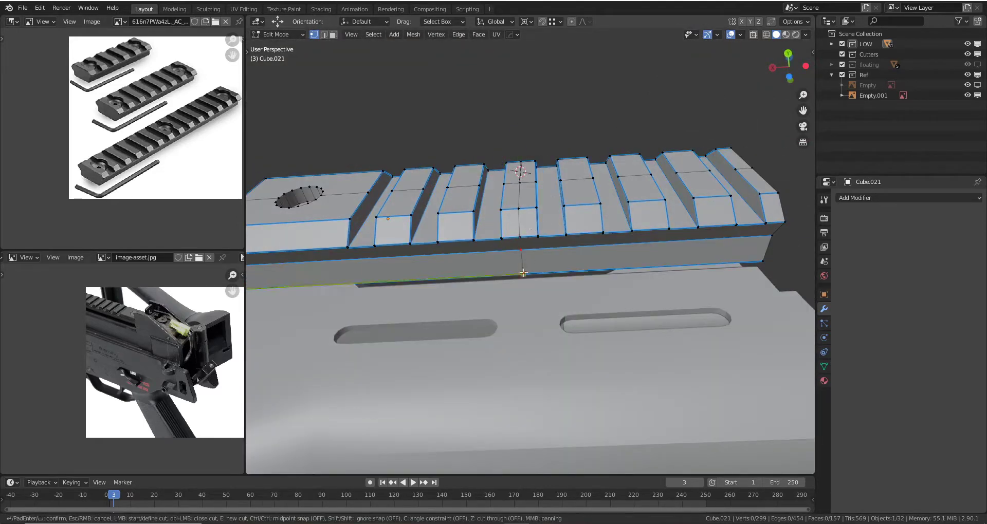
- Confirm the knife cut across the tooth and flatten the cut edge to 0 along X
{"action": "key", "text": "Return"}
{"action": "middle_click_drag", "start_coordinate": [523, 272], "coordinate": [538, 277]}
{"action": "left_click", "coordinate": [541, 227], "text": "alt"}
{"action": "middle_click_drag", "start_coordinate": [541, 227], "coordinate": [548, 249]}
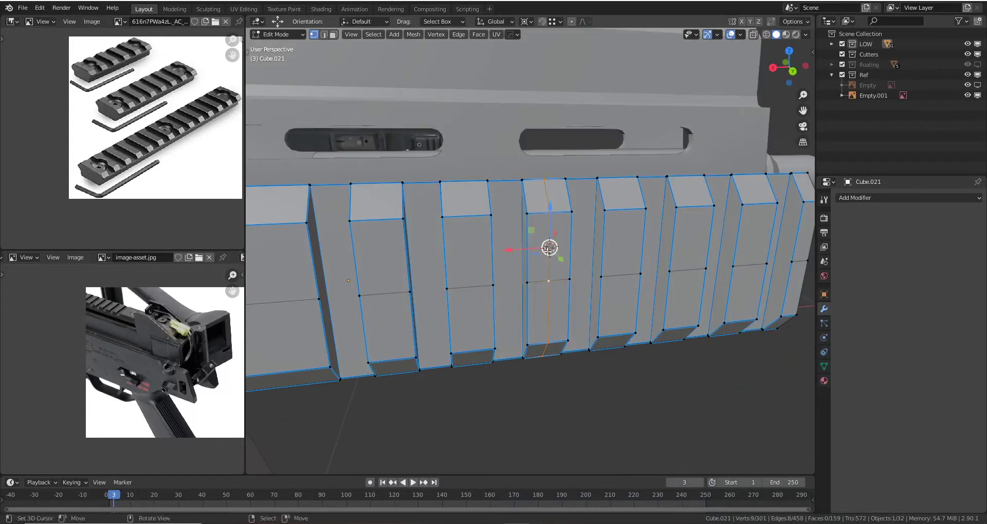
{"action": "key", "text": "ctrl+Tab"}
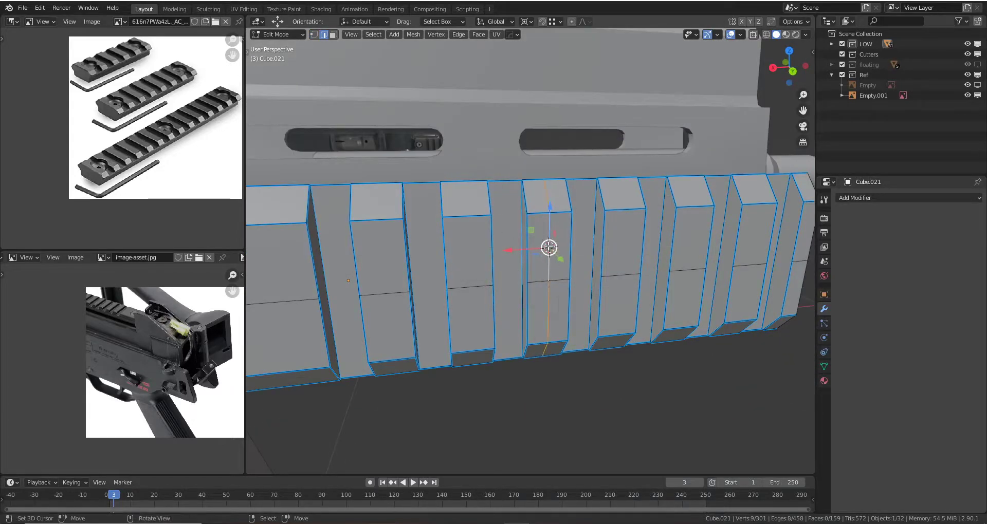
{"action": "key", "text": "s"}
{"action": "key", "text": "x"}
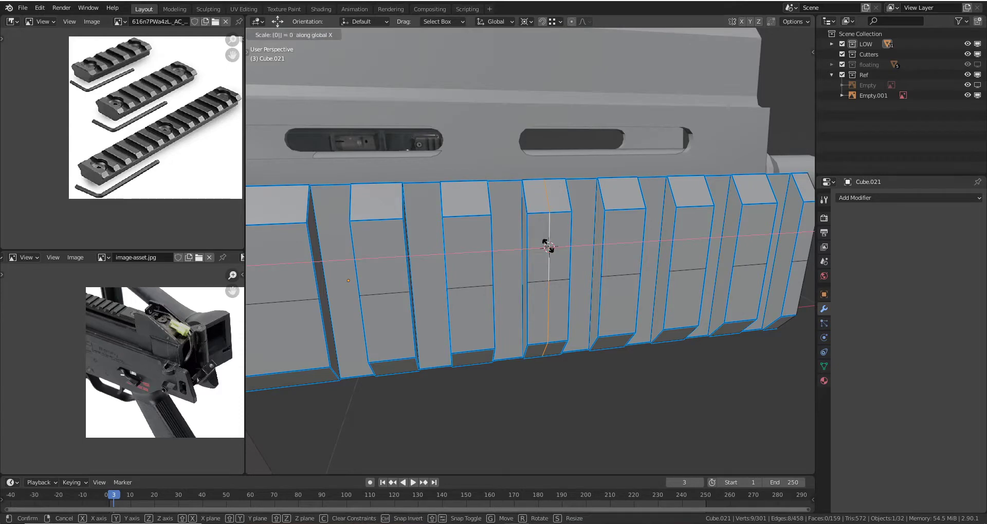
{"action": "key", "text": "Return"}
{"action": "key", "text": "Escape"}
- Select the linked surplus section on the right and delete its vertices
{"action": "scroll", "coordinate": [586, 263], "scroll_direction": "down", "scroll_amount": 5}
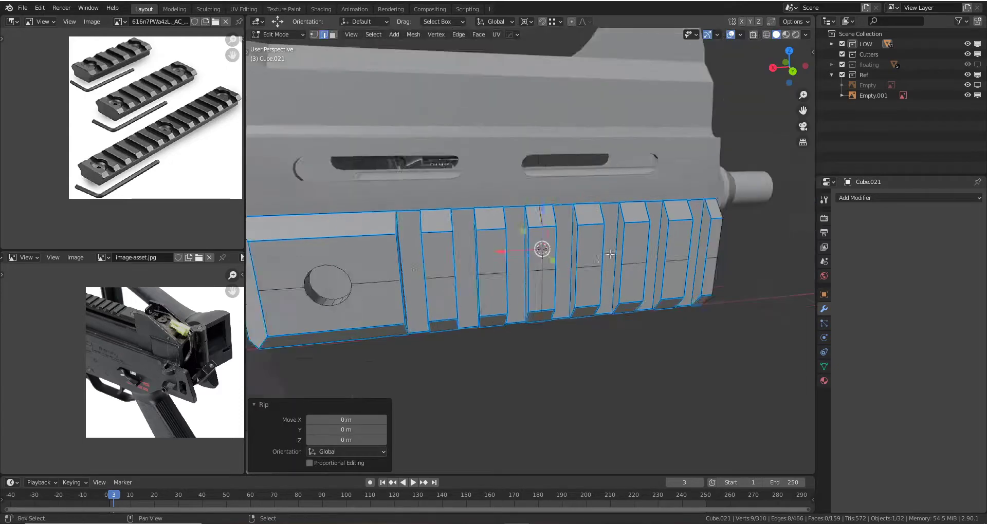
{"action": "mouse_move", "coordinate": [586, 263]}
{"action": "middle_mouse_down"}
{"action": "mouse_move", "coordinate": [603, 247]}
{"action": "mouse_move", "coordinate": [552, 164]}
{"action": "mouse_move", "coordinate": [488, 217]}
{"action": "middle_mouse_up"}
{"action": "key", "text": "ctrl+l"}
{"action": "key", "text": "x"}
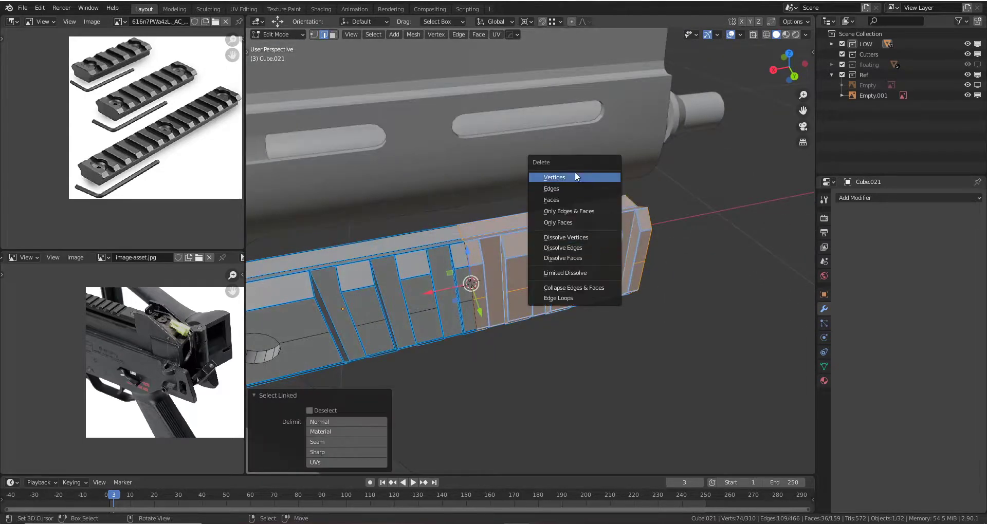
{"action": "left_click", "coordinate": [574, 177]}
- Reveal the hidden rail geometry and select the whole connected rail piece
{"action": "key", "text": "alt+h"}
{"action": "scroll", "coordinate": [552, 164], "scroll_direction": "up", "scroll_amount": 4}
{"action": "left_click", "coordinate": [488, 216]}
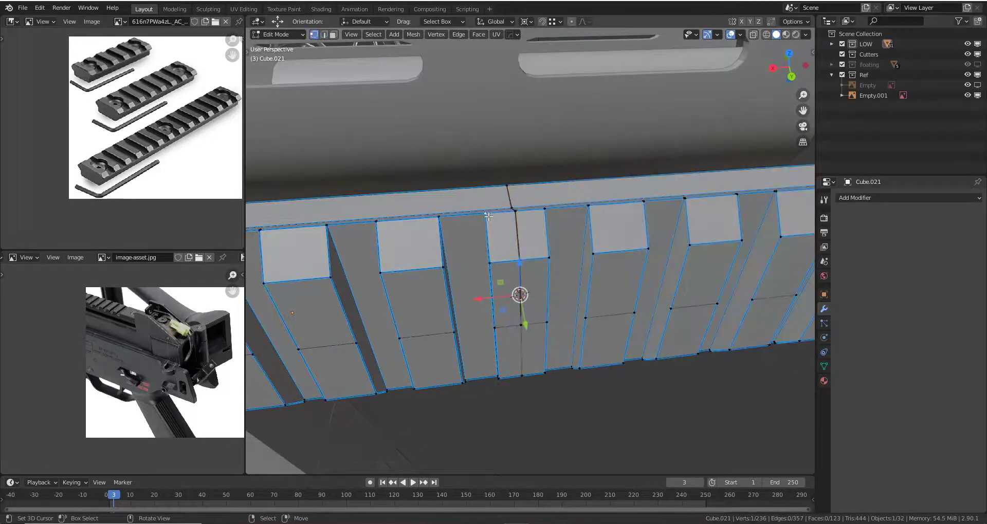
{"action": "key", "text": "ctrl+l"}
- In back X-ray view, nudge the rail vertices into alignment, then return to solid shading
{"action": "key", "text": "ctrl+KP_1"}
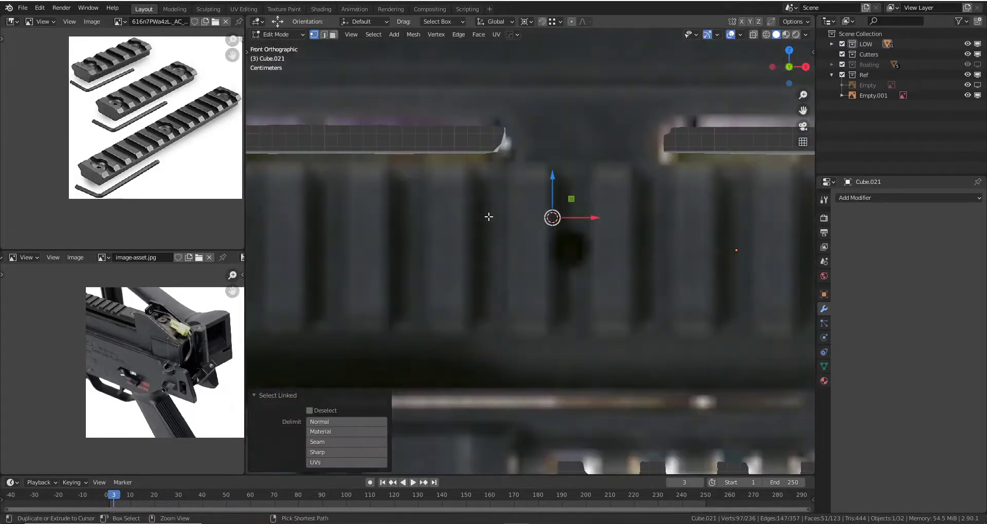
{"action": "key", "text": "alt+z"}
{"action": "scroll", "coordinate": [448, 191], "scroll_direction": "up", "scroll_amount": 3}
{"action": "scroll", "coordinate": [514, 221], "scroll_direction": "up", "scroll_amount": 2}
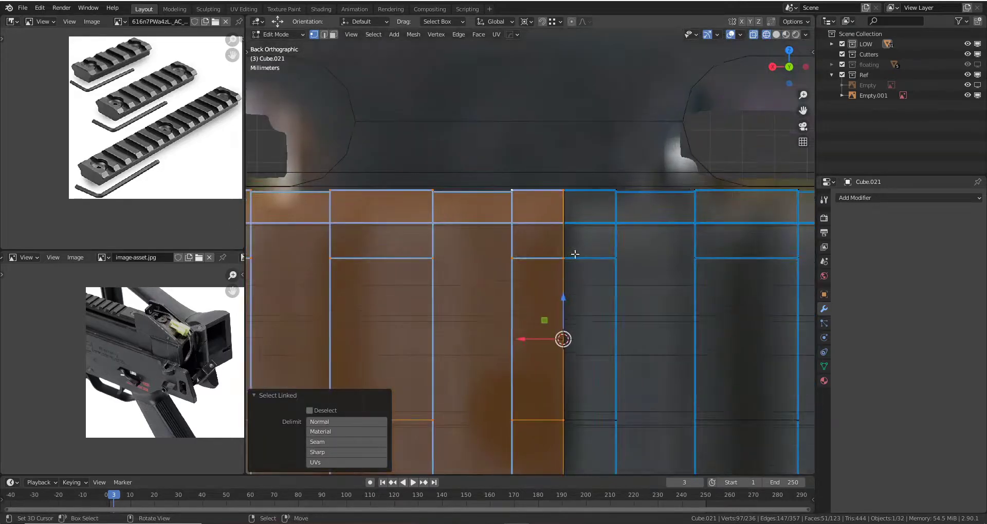
{"action": "key", "text": "g"}
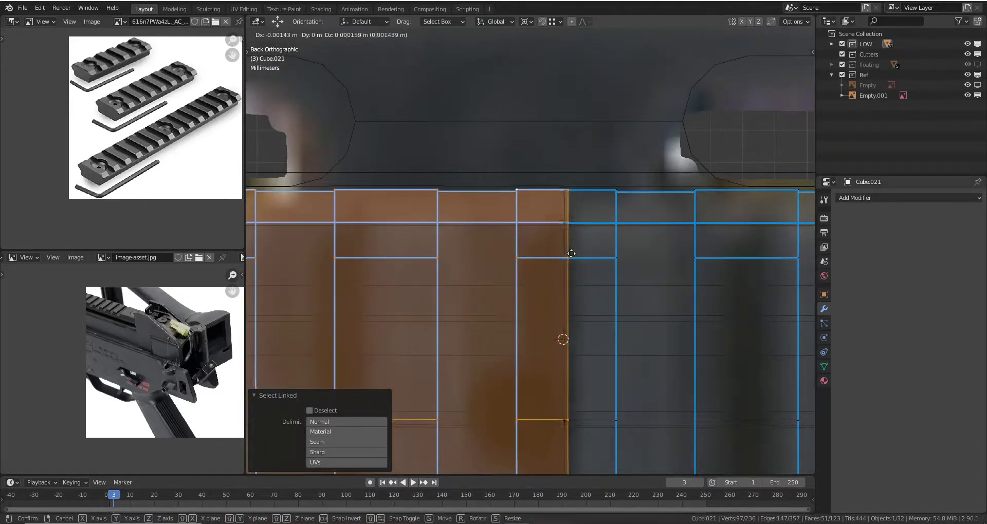
{"action": "left_click", "coordinate": [575, 253]}
{"action": "scroll", "coordinate": [572, 264], "scroll_direction": "down", "scroll_amount": 2}
{"action": "key", "text": "z"}
{"action": "left_click", "coordinate": [571, 265]}
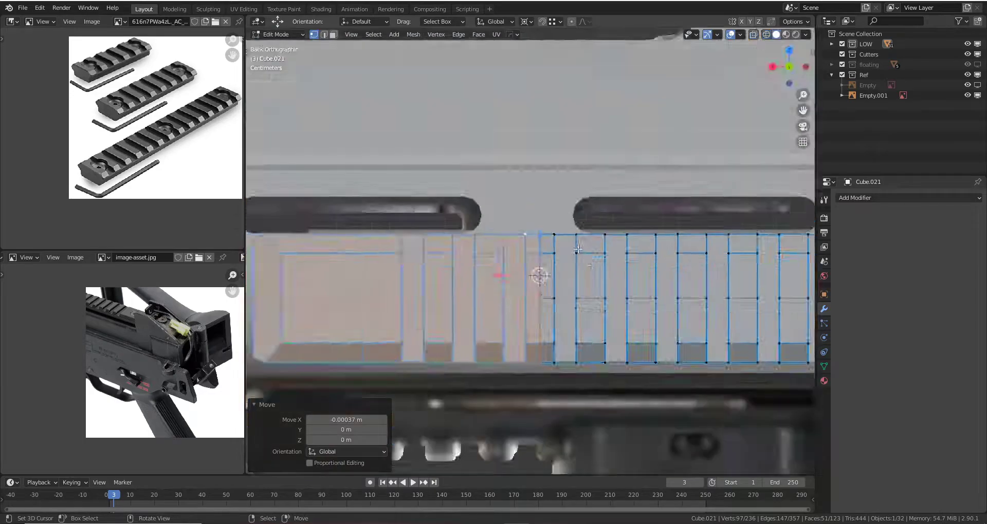
{"action": "middle_click_drag", "start_coordinate": [571, 265], "coordinate": [567, 255]}
- Weld the rail's duplicate vertices with Merge By Distance, removing 9 vertices
{"action": "key", "text": "a"}
{"action": "key", "text": "m"}
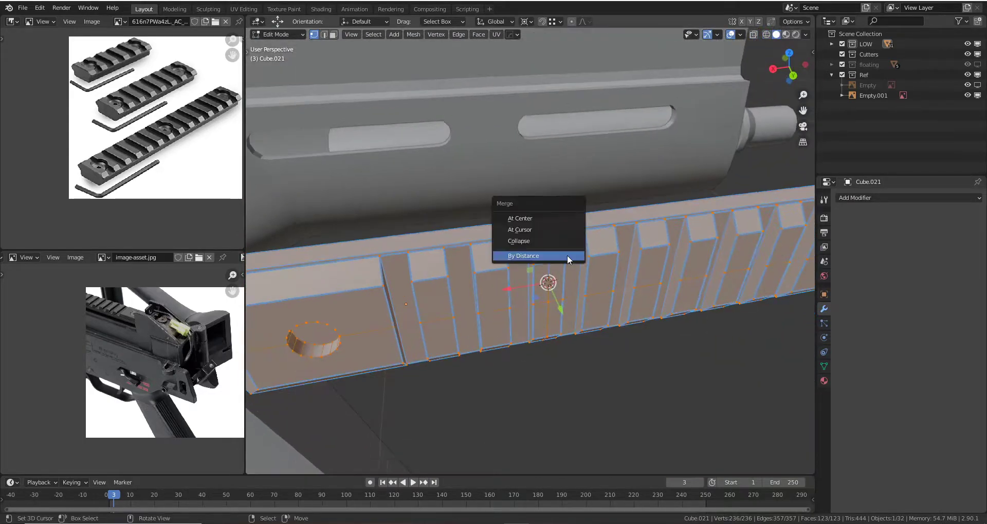
{"action": "left_click", "coordinate": [567, 255]}
- Dissolve the redundant edges running along the rail
{"action": "key", "text": "2"}
{"action": "key", "text": "alt+a"}
{"action": "middle_click_drag", "start_coordinate": [566, 255], "coordinate": [563, 230]}
{"action": "key", "text": "x"}
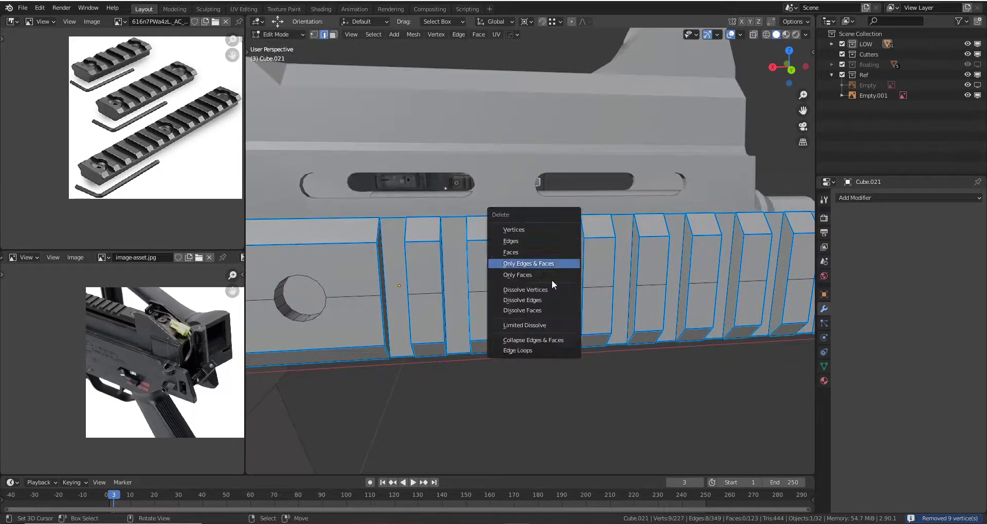
{"action": "left_click", "coordinate": [552, 301]}
{"action": "scroll", "coordinate": [547, 303], "scroll_direction": "down", "scroll_amount": 2}
{"action": "scroll", "coordinate": [543, 305], "scroll_direction": "down", "scroll_amount": 2}
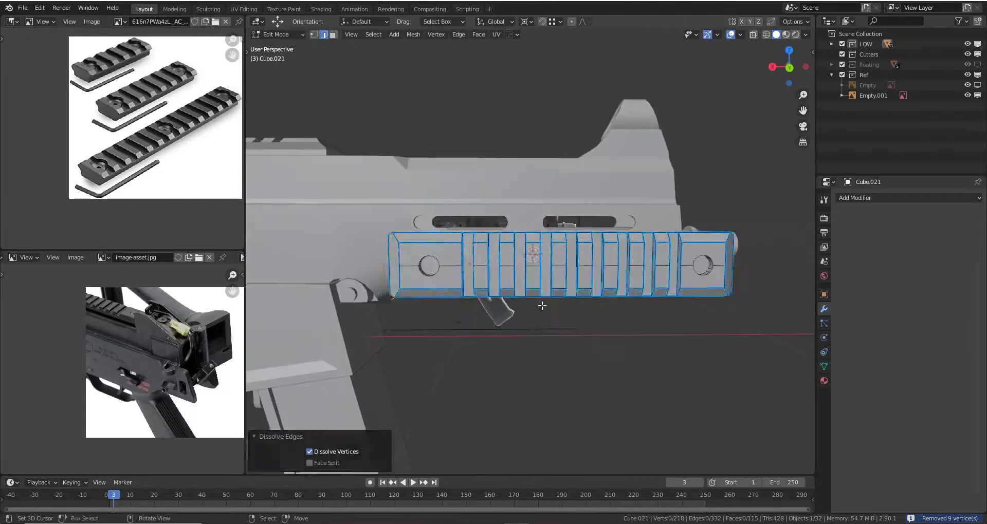
- In Object Mode, move the rail Cube.021 -0.27628 m along Y
{"action": "key", "text": "Tab"}
{"action": "middle_click_drag", "start_coordinate": [543, 305], "coordinate": [651, 322]}
{"action": "mouse_move", "coordinate": [610, 319]}
{"action": "middle_mouse_down"}
{"action": "mouse_move", "coordinate": [594, 273]}
{"action": "mouse_move", "coordinate": [604, 269]}
{"action": "middle_mouse_up"}
{"action": "key", "text": "g"}
{"action": "key", "text": "y"}
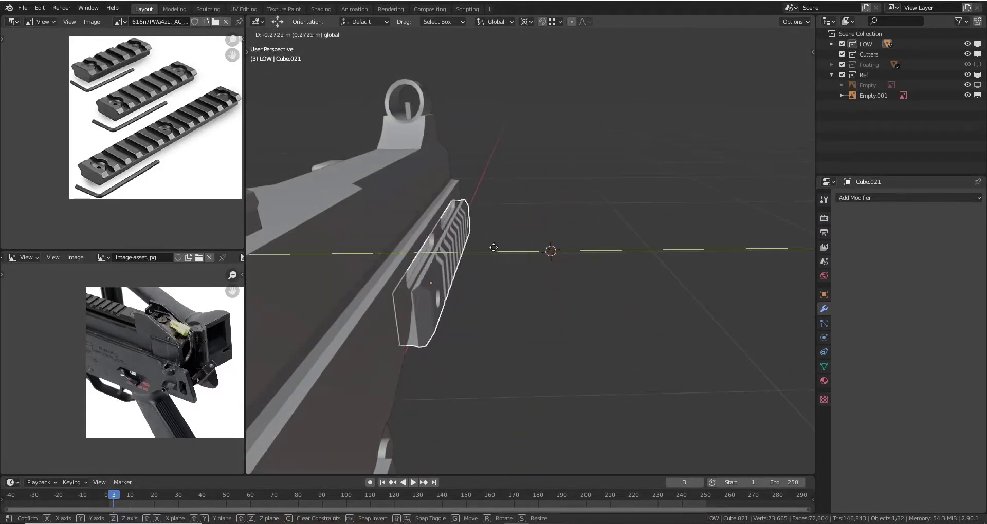
{"action": "left_click", "coordinate": [515, 247]}
- Check the rail's placement in back X-ray view, then return to the ump45 search in Chrome
{"action": "middle_click_drag", "start_coordinate": [516, 246], "coordinate": [436, 239]}
{"action": "scroll", "coordinate": [436, 239], "scroll_direction": "up", "scroll_amount": 4}
{"action": "scroll", "coordinate": [437, 239], "scroll_direction": "down", "scroll_amount": 3}
{"action": "key", "text": "KP_1"}
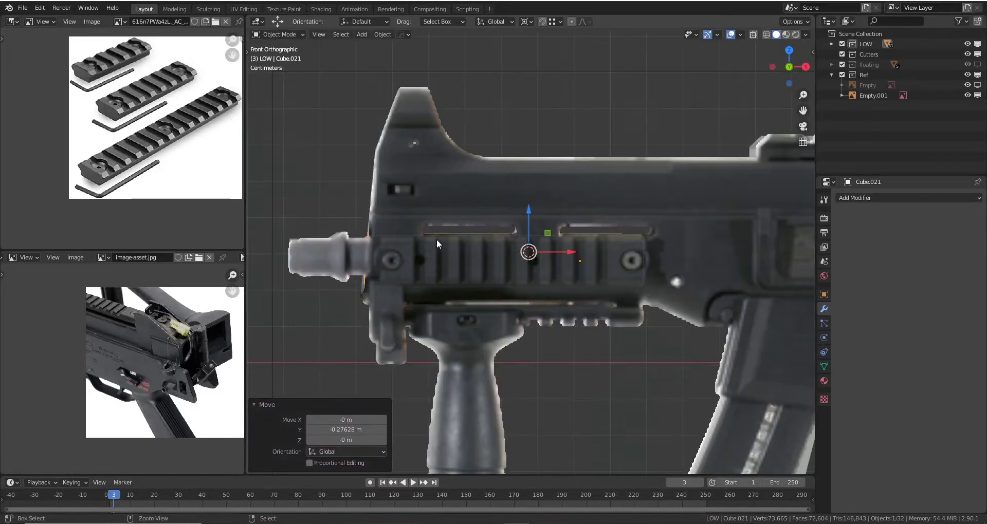
{"action": "key", "text": "ctrl+KP_1"}
{"action": "key", "text": "alt+z"}
{"action": "scroll", "coordinate": [436, 239], "scroll_direction": "up", "scroll_amount": 3}
{"action": "scroll", "coordinate": [460, 215], "scroll_direction": "up", "scroll_amount": 3}
{"action": "middle_click_drag", "start_coordinate": [460, 215], "coordinate": [453, 280], "text": "shift"}
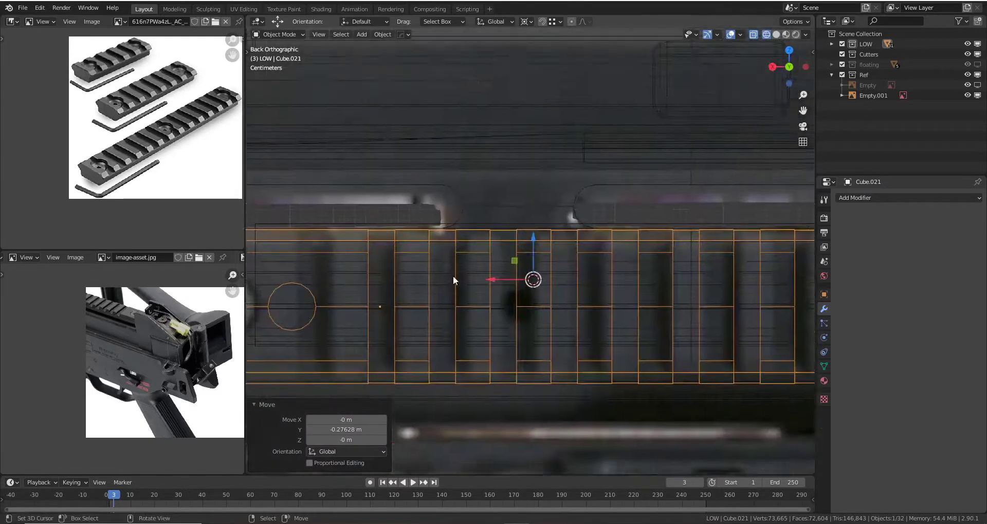
{"action": "key", "text": "alt+Tab"}
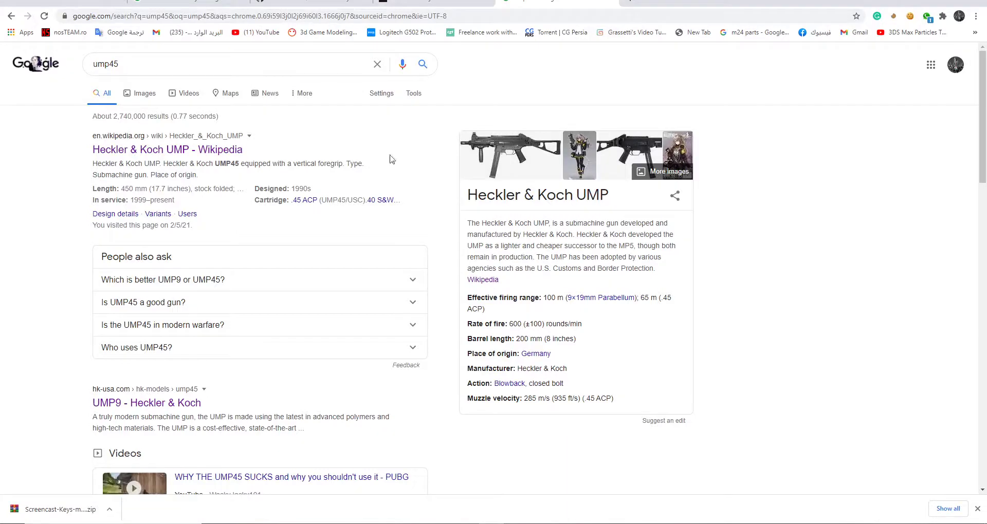
- Show Google image results for ump45 and preview the HK UMP45 Fandom picture
{"action": "left_click", "coordinate": [151, 101]}
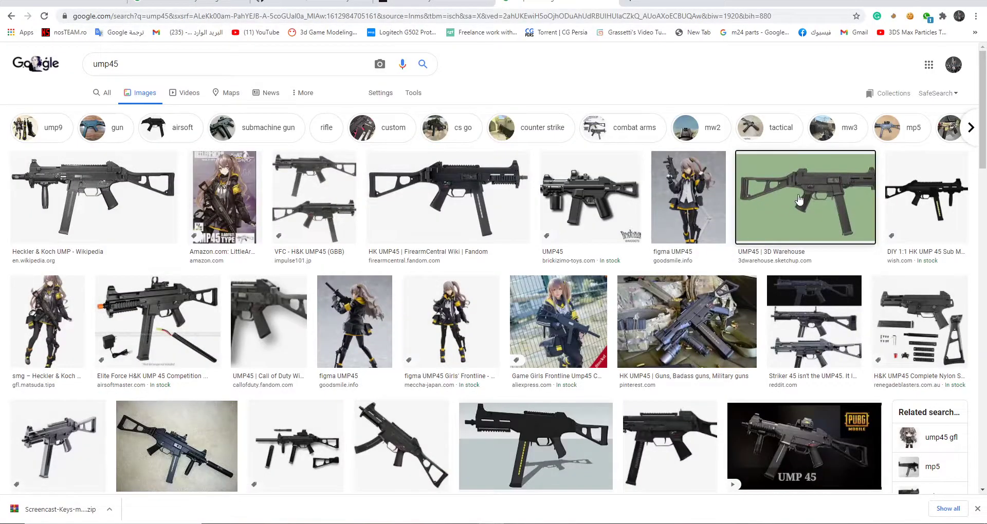
{"action": "left_click", "coordinate": [798, 199]}
{"action": "left_click", "coordinate": [472, 123]}
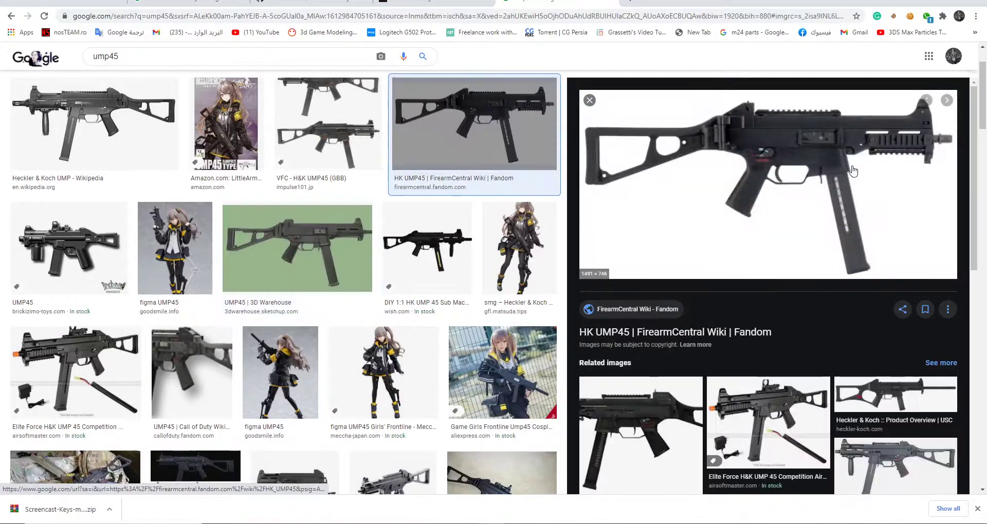
- Save the HK UMP45 picture into the Refences folder as HK_UMP45_RIS
{"action": "mouse_move", "coordinate": [857, 169]}
{"action": "left_mouse_down"}
{"action": "mouse_move", "coordinate": [553, 258]}
{"action": "mouse_move", "coordinate": [642, 222]}
{"action": "left_mouse_up"}
{"action": "key", "text": "alt+Tab"}
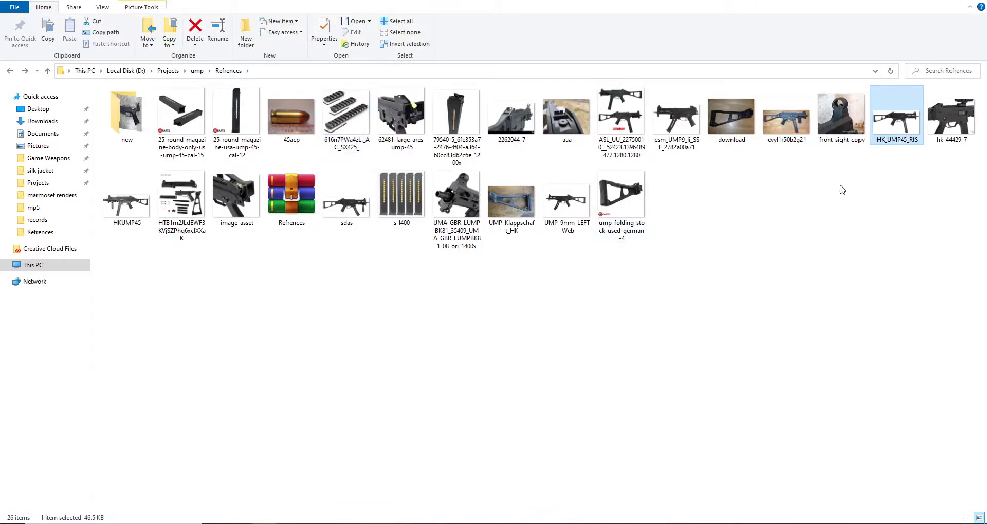
{"action": "key", "text": "alt+Tab"}
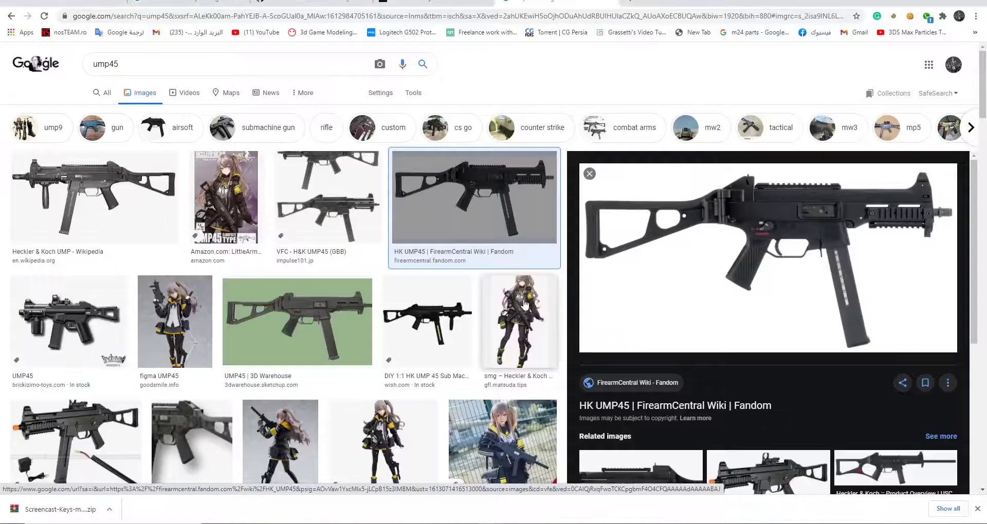
- Preview the Pinterest, PUBG UMP 45, gosu.ai render and UMP 45 SHELL images
{"action": "scroll", "coordinate": [91, 214], "scroll_direction": "down", "scroll_amount": 5}
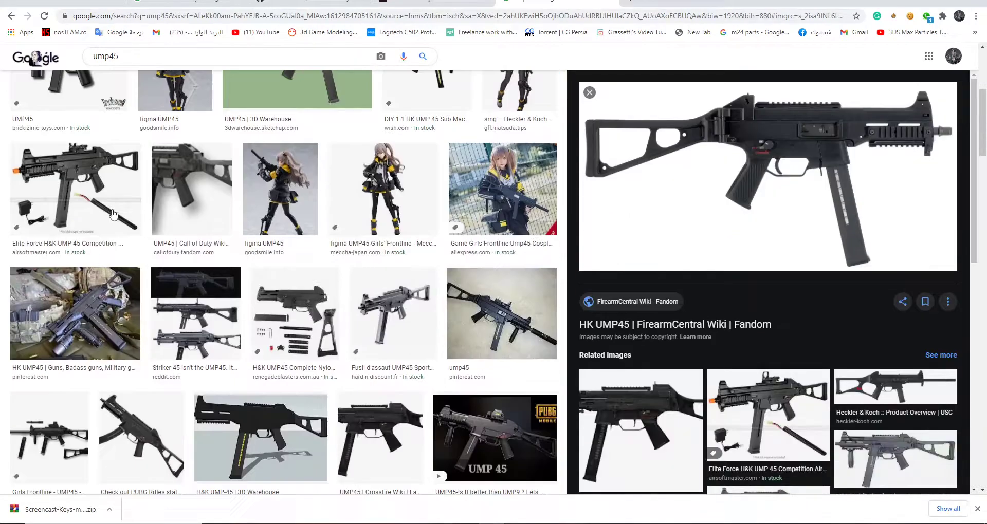
{"action": "scroll", "coordinate": [170, 224], "scroll_direction": "down", "scroll_amount": 1}
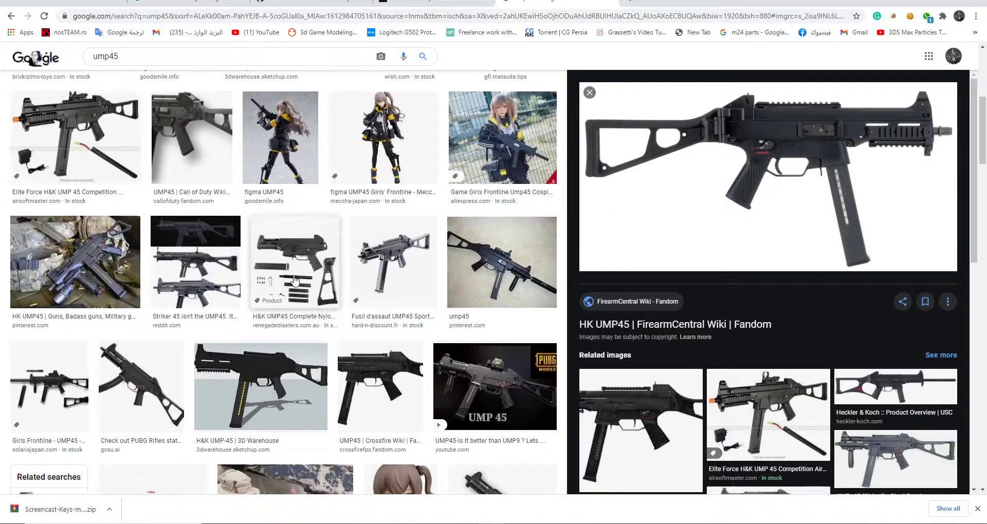
{"action": "left_click", "coordinate": [511, 275]}
{"action": "scroll", "coordinate": [508, 240], "scroll_direction": "down", "scroll_amount": 3}
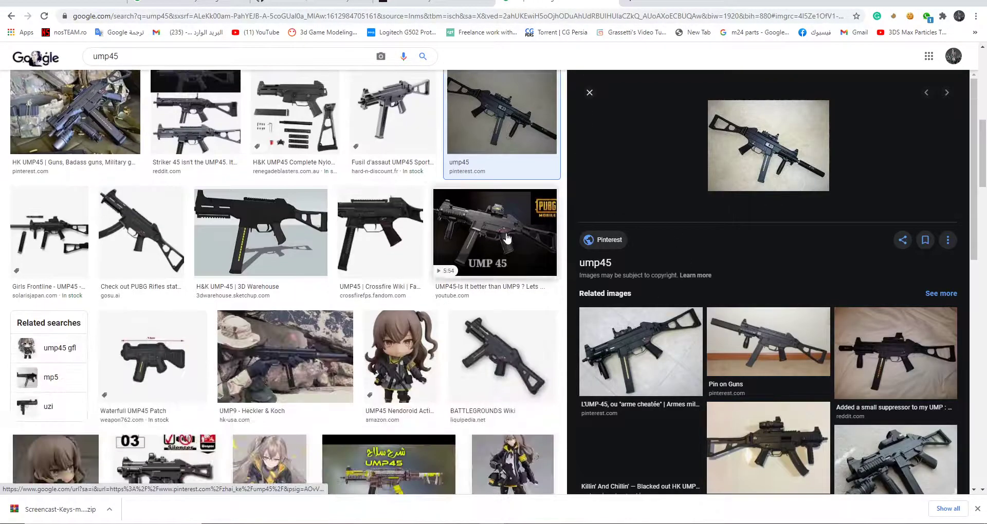
{"action": "left_click", "coordinate": [508, 240]}
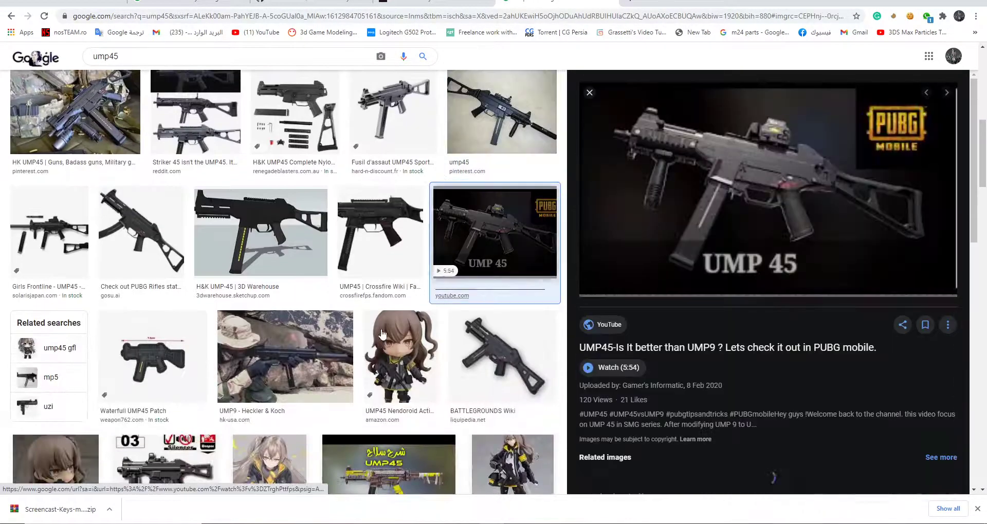
{"action": "left_click", "coordinate": [131, 235]}
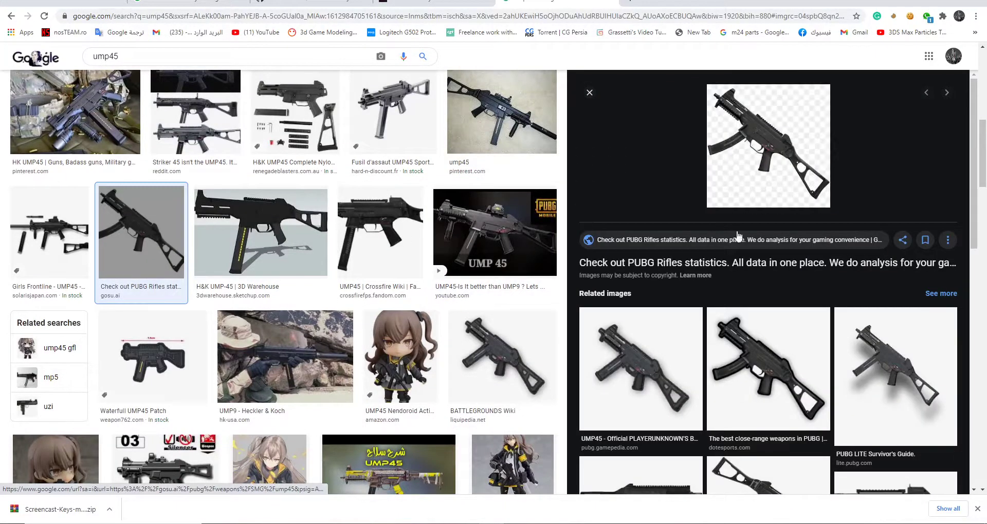
{"action": "scroll", "coordinate": [379, 266], "scroll_direction": "down", "scroll_amount": 3}
{"action": "scroll", "coordinate": [312, 253], "scroll_direction": "down", "scroll_amount": 5}
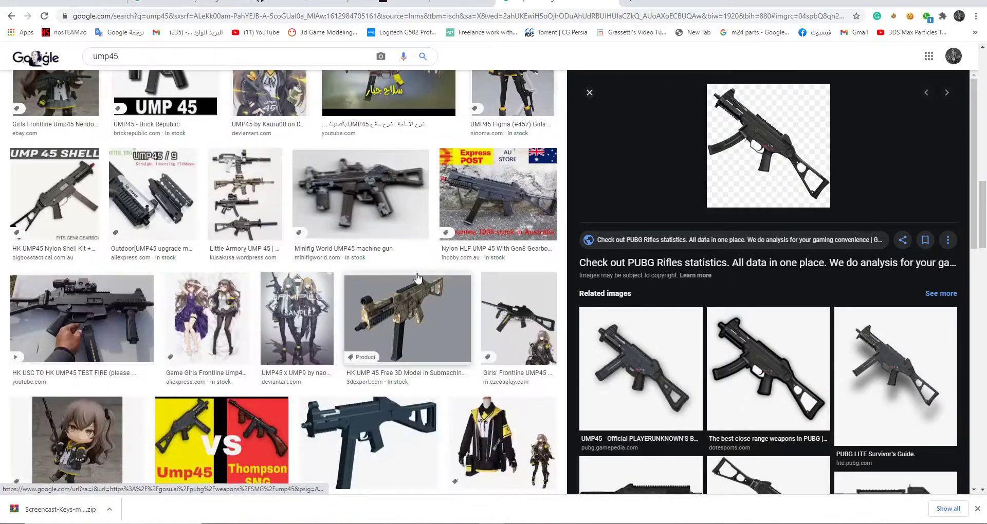
{"action": "left_click", "coordinate": [54, 195]}
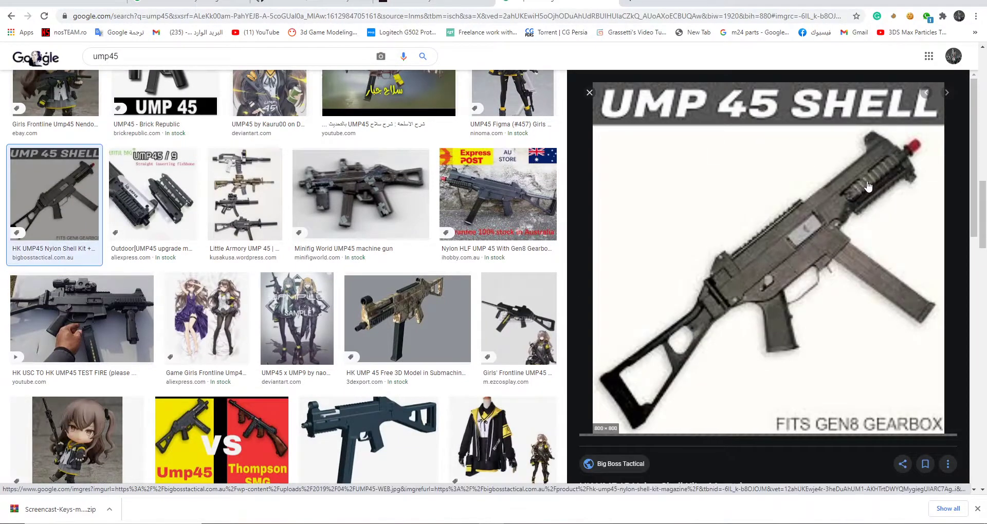
- Preview the HK UMP-45 3D model image, then the UMP 45 Gel Blaster review image further down
{"action": "scroll", "coordinate": [423, 224], "scroll_direction": "down", "scroll_amount": 5}
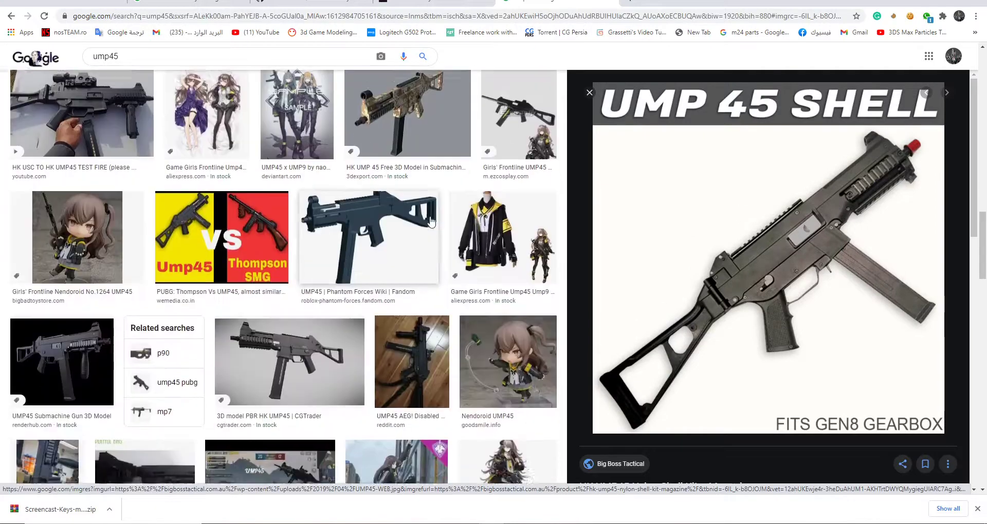
{"action": "scroll", "coordinate": [423, 223], "scroll_direction": "down", "scroll_amount": 2}
{"action": "scroll", "coordinate": [342, 221], "scroll_direction": "down", "scroll_amount": 3}
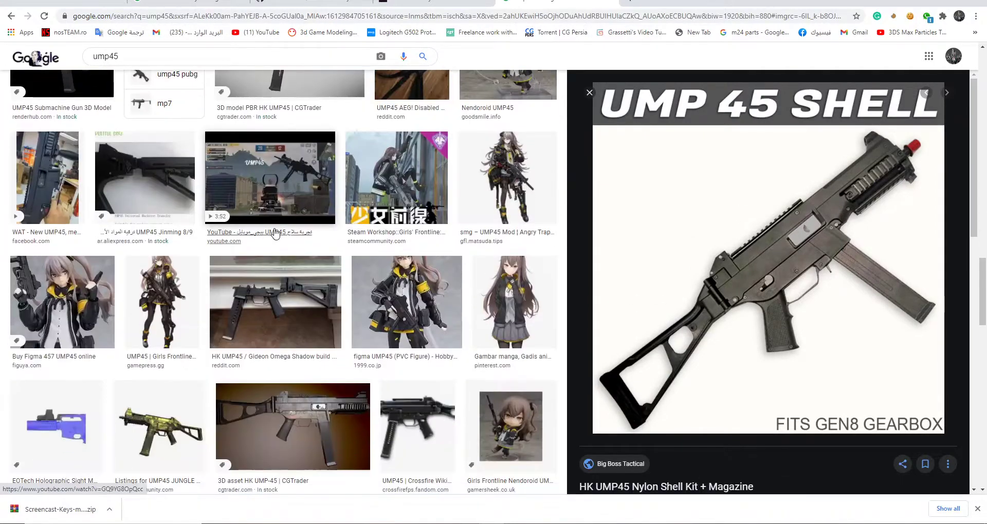
{"action": "scroll", "coordinate": [329, 307], "scroll_direction": "down", "scroll_amount": 2}
{"action": "left_click", "coordinate": [329, 307]}
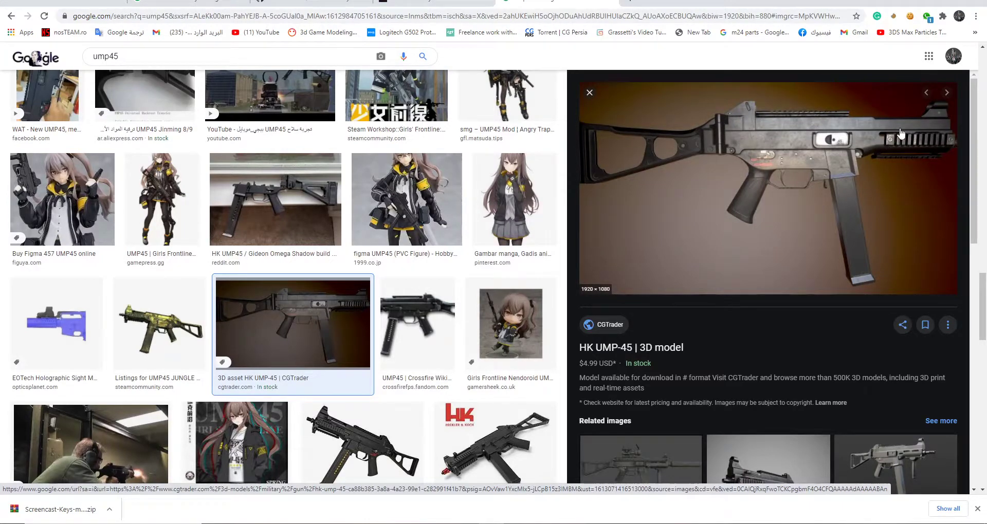
{"action": "scroll", "coordinate": [418, 260], "scroll_direction": "down", "scroll_amount": 3}
{"action": "scroll", "coordinate": [418, 259], "scroll_direction": "down", "scroll_amount": 5}
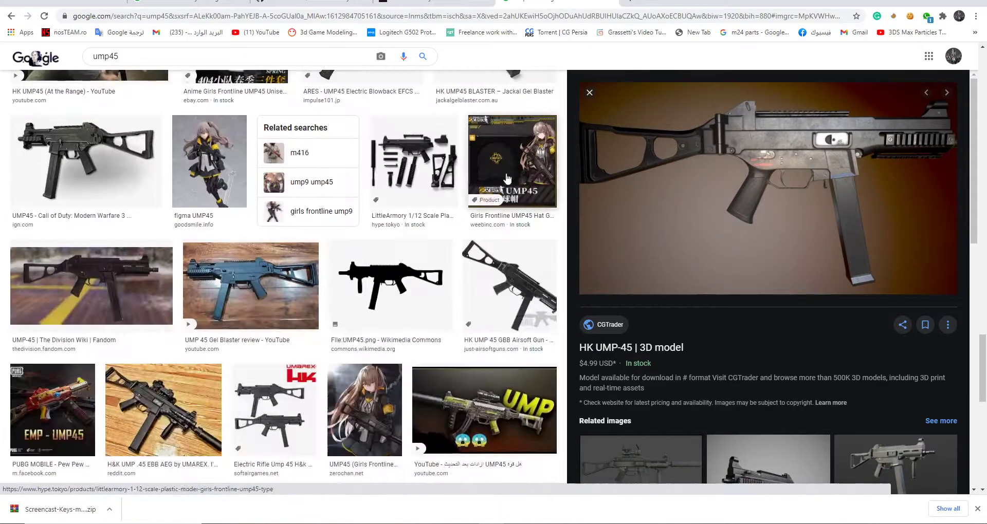
{"action": "left_click", "coordinate": [251, 285]}
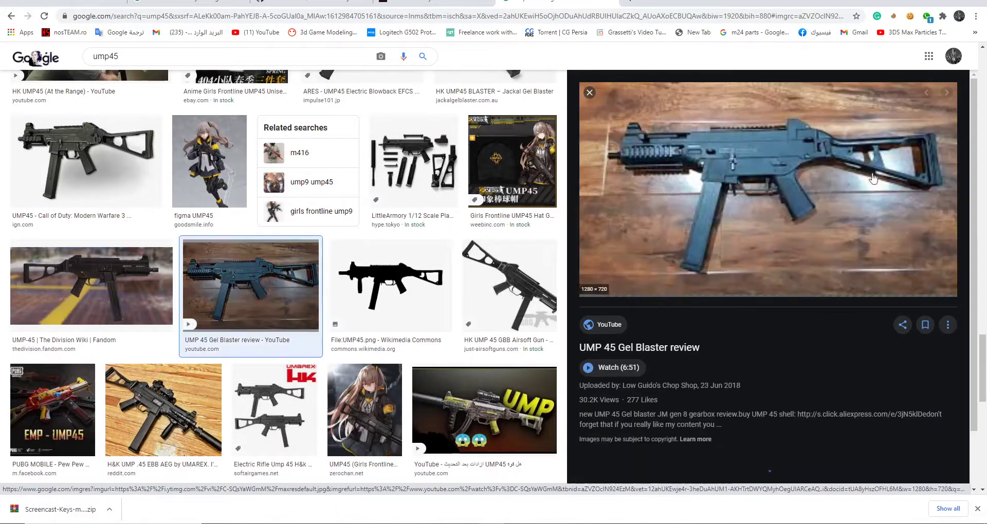
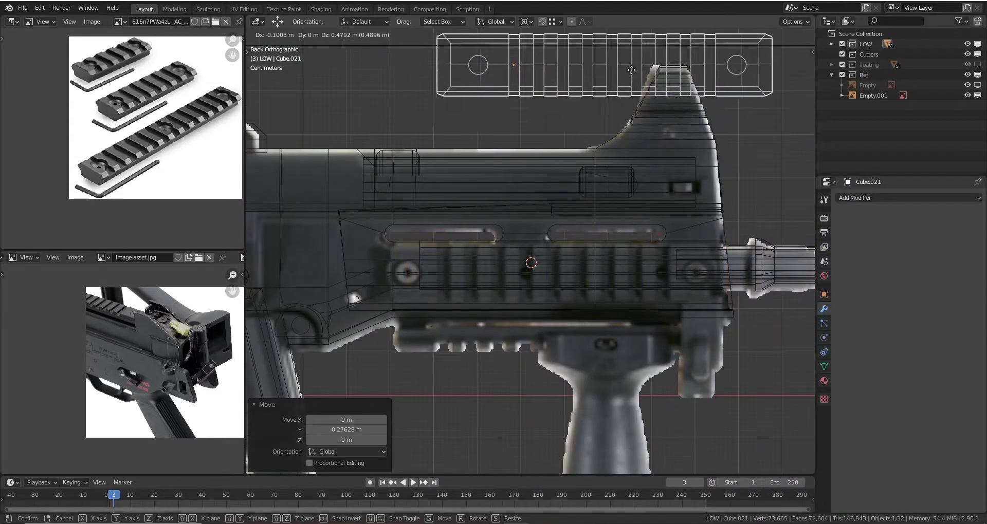
- Cancel the pending rail move and switch the viewport to Solid shading
{"action": "right_click", "coordinate": [631, 69]}
{"action": "left_click", "coordinate": [437, 254]}
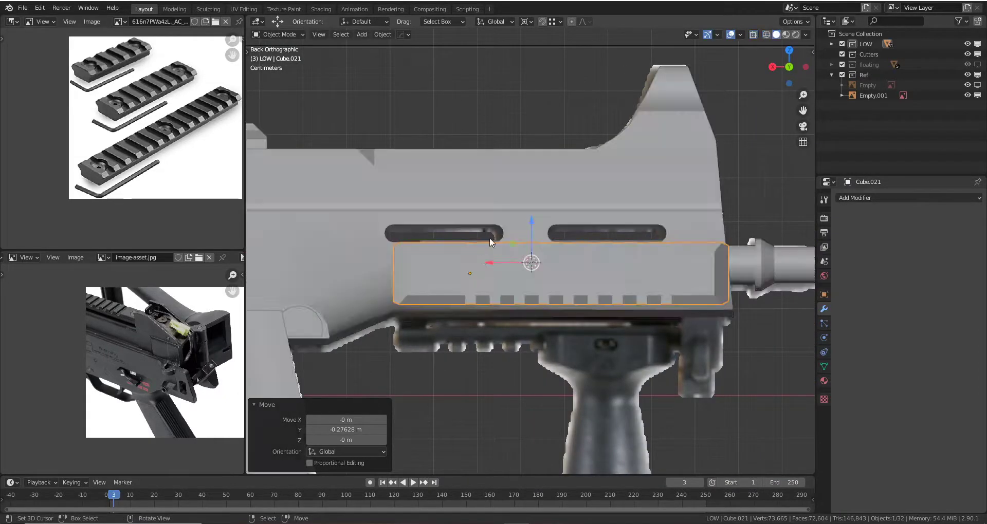
{"action": "mouse_move", "coordinate": [490, 237]}
{"action": "middle_mouse_down"}
{"action": "mouse_move", "coordinate": [500, 245]}
{"action": "mouse_move", "coordinate": [520, 234]}
{"action": "mouse_move", "coordinate": [507, 191]}
{"action": "middle_mouse_up"}
{"action": "scroll", "coordinate": [508, 191], "scroll_direction": "down", "scroll_amount": 3}
{"action": "mouse_move", "coordinate": [550, 228]}
{"action": "middle_mouse_down"}
{"action": "mouse_move", "coordinate": [518, 141]}
{"action": "mouse_move", "coordinate": [462, 219]}
{"action": "mouse_move", "coordinate": [479, 247]}
{"action": "mouse_move", "coordinate": [501, 254]}
{"action": "middle_mouse_up"}
{"action": "scroll", "coordinate": [501, 254], "scroll_direction": "up", "scroll_amount": 3}
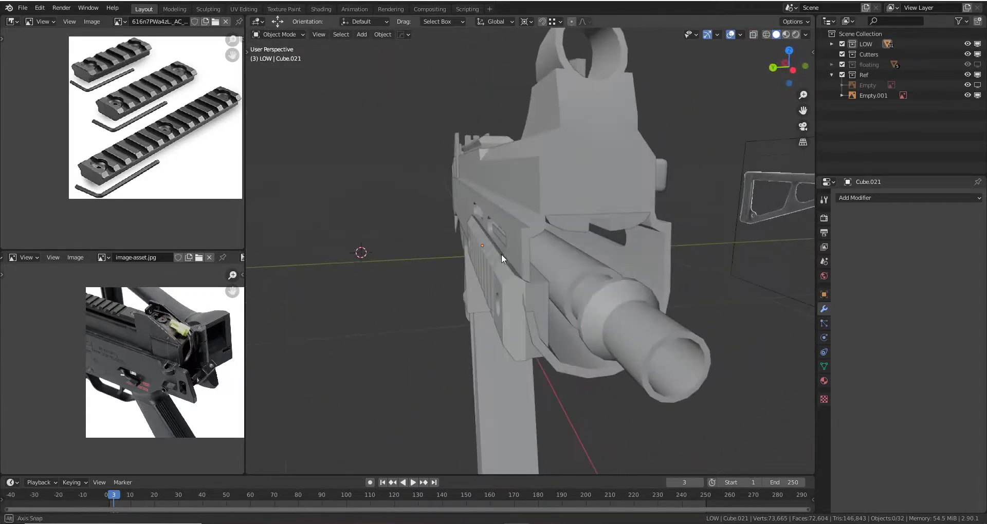
- Select side rail Cube.021 and nudge it slightly along X against the receiver
{"action": "left_click", "coordinate": [516, 294]}
{"action": "mouse_move", "coordinate": [516, 294]}
{"action": "middle_mouse_down"}
{"action": "mouse_move", "coordinate": [544, 288]}
{"action": "mouse_move", "coordinate": [559, 267]}
{"action": "mouse_move", "coordinate": [469, 307]}
{"action": "mouse_move", "coordinate": [346, 303]}
{"action": "middle_mouse_up"}
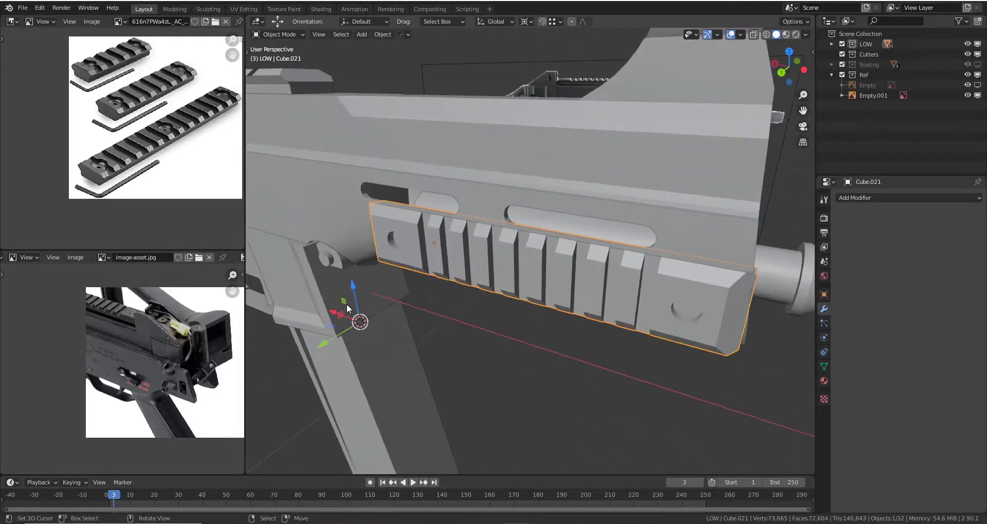
{"action": "left_click_drag", "start_coordinate": [330, 312], "coordinate": [325, 306]}
{"action": "scroll", "coordinate": [499, 294], "scroll_direction": "down", "scroll_amount": 3}
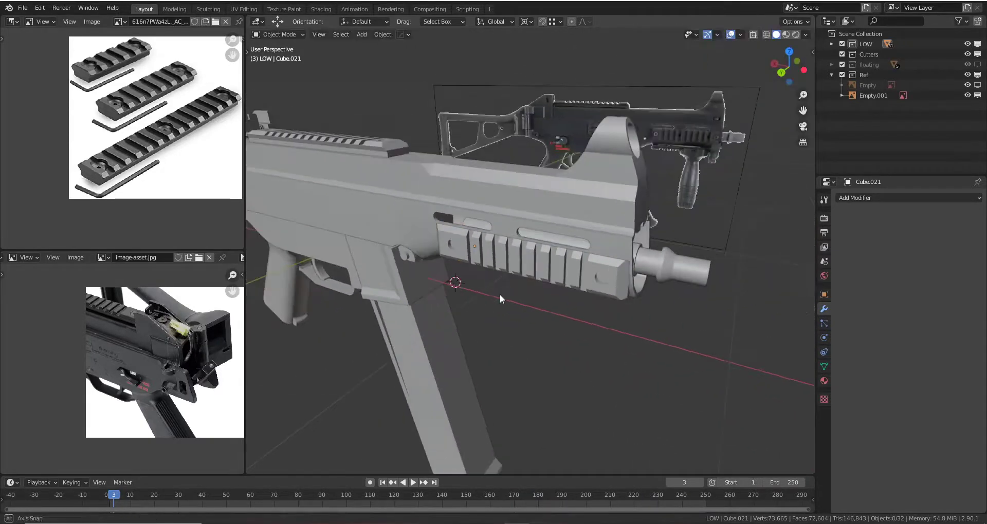
- Zoom out over the whole gun and select the receiver body
{"action": "mouse_move", "coordinate": [500, 294]}
{"action": "middle_mouse_down"}
{"action": "mouse_move", "coordinate": [443, 251]}
{"action": "mouse_move", "coordinate": [409, 268]}
{"action": "mouse_move", "coordinate": [414, 284]}
{"action": "mouse_move", "coordinate": [439, 264]}
{"action": "middle_mouse_up"}
{"action": "scroll", "coordinate": [439, 264], "scroll_direction": "up", "scroll_amount": 3}
{"action": "left_click", "coordinate": [498, 234]}
{"action": "mouse_move", "coordinate": [498, 233]}
{"action": "middle_mouse_down"}
{"action": "mouse_move", "coordinate": [474, 221]}
{"action": "mouse_move", "coordinate": [493, 251]}
{"action": "mouse_move", "coordinate": [511, 235]}
{"action": "middle_mouse_up"}
- In Edit Mode, slide the side rail's inner edge along Y
{"action": "left_click", "coordinate": [492, 251]}
{"action": "key", "text": "Tab"}
{"action": "scroll", "coordinate": [507, 240], "scroll_direction": "up", "scroll_amount": 3}
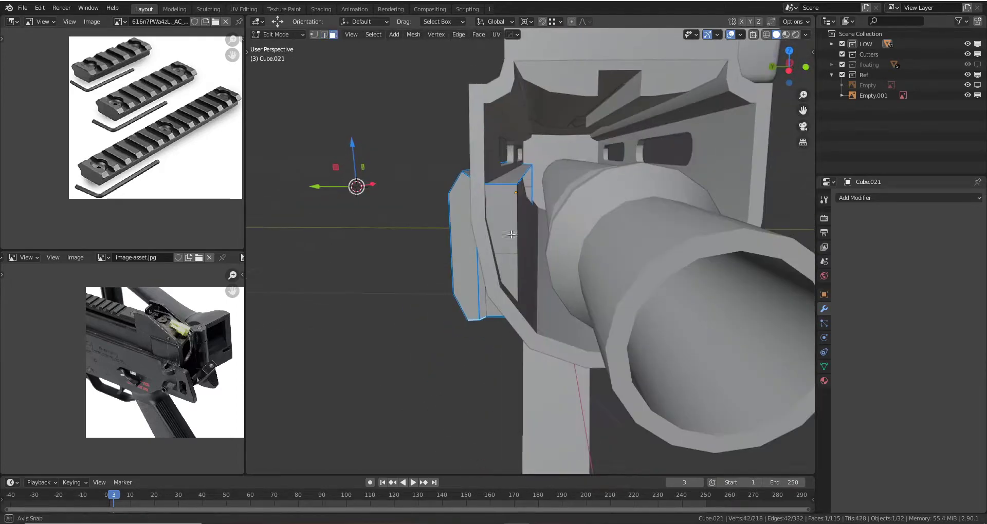
{"action": "left_click_drag", "start_coordinate": [339, 188], "coordinate": [332, 187]}
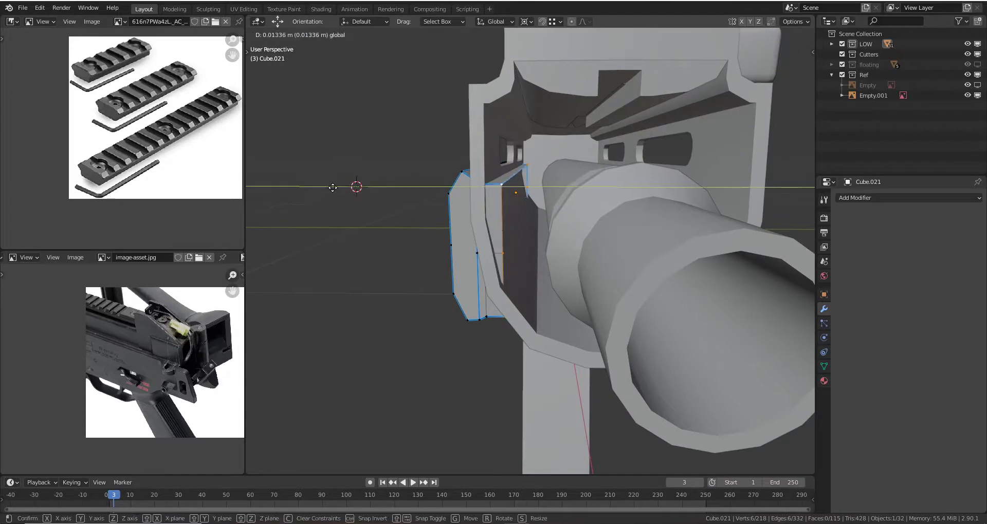
{"action": "left_click", "coordinate": [329, 187]}
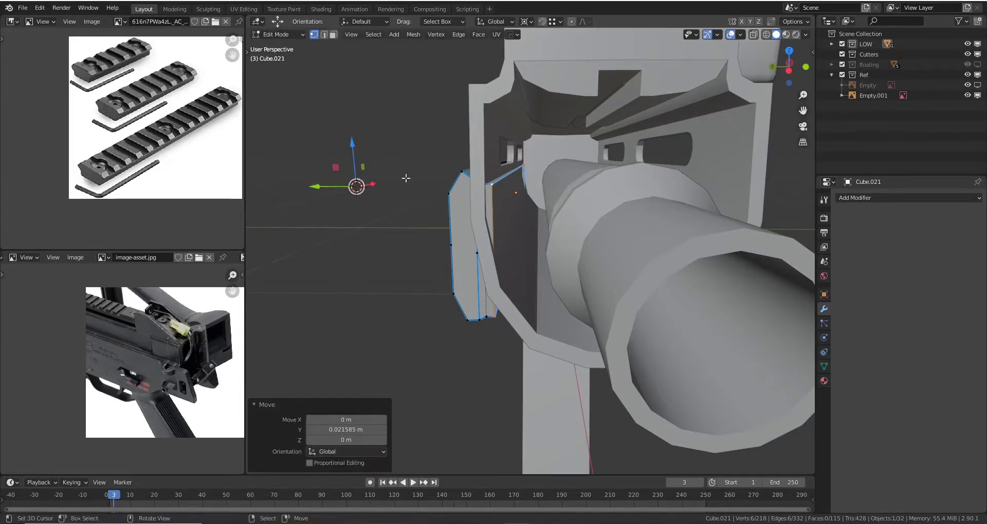
{"action": "middle_click_drag", "start_coordinate": [404, 176], "coordinate": [438, 171]}
- Delete the six stray vertices from the rail and return to Object Mode
{"action": "key", "text": "x"}
{"action": "left_click", "coordinate": [572, 145]}
{"action": "mouse_move", "coordinate": [571, 159]}
{"action": "middle_mouse_down"}
{"action": "mouse_move", "coordinate": [529, 176]}
{"action": "mouse_move", "coordinate": [536, 139]}
{"action": "mouse_move", "coordinate": [511, 146]}
{"action": "mouse_move", "coordinate": [692, 250]}
{"action": "mouse_move", "coordinate": [602, 255]}
{"action": "mouse_move", "coordinate": [488, 220]}
{"action": "mouse_move", "coordinate": [432, 222]}
{"action": "mouse_move", "coordinate": [546, 217]}
{"action": "mouse_move", "coordinate": [529, 175]}
{"action": "mouse_move", "coordinate": [523, 96]}
{"action": "mouse_move", "coordinate": [562, 184]}
{"action": "mouse_move", "coordinate": [594, 190]}
{"action": "mouse_move", "coordinate": [637, 242]}
{"action": "mouse_move", "coordinate": [600, 279]}
{"action": "mouse_move", "coordinate": [511, 232]}
{"action": "middle_mouse_up"}
{"action": "key", "text": "Tab"}
- In local view, fill the rail's open gap with a new face
{"action": "key", "text": "KP_Divide"}
{"action": "key", "text": "Tab"}
{"action": "key", "text": "f"}
{"action": "key", "text": "Tab"}
{"action": "key", "text": "KP_Divide"}
{"action": "left_click", "coordinate": [586, 208]}
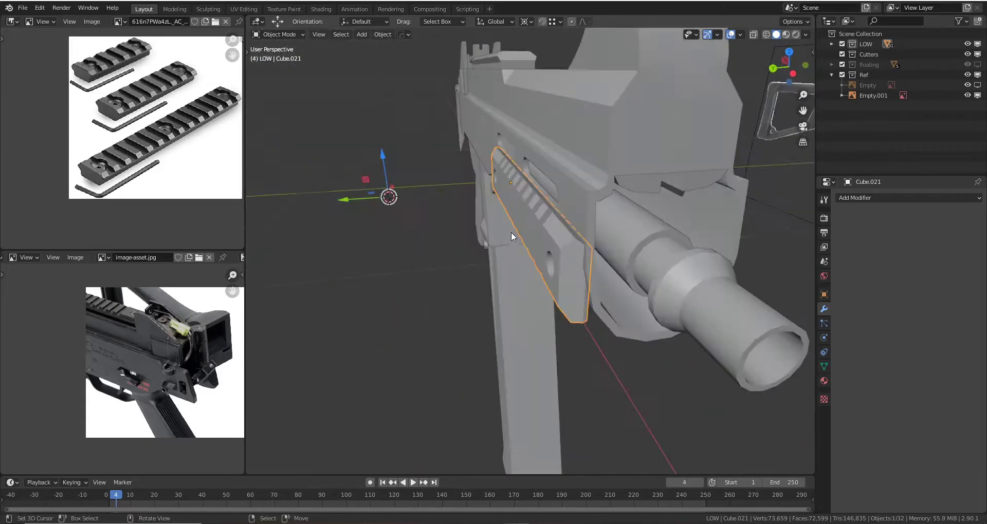
- Add a Mirror modifier to the side rail
{"action": "scroll", "coordinate": [511, 232], "scroll_direction": "up", "scroll_amount": 2}
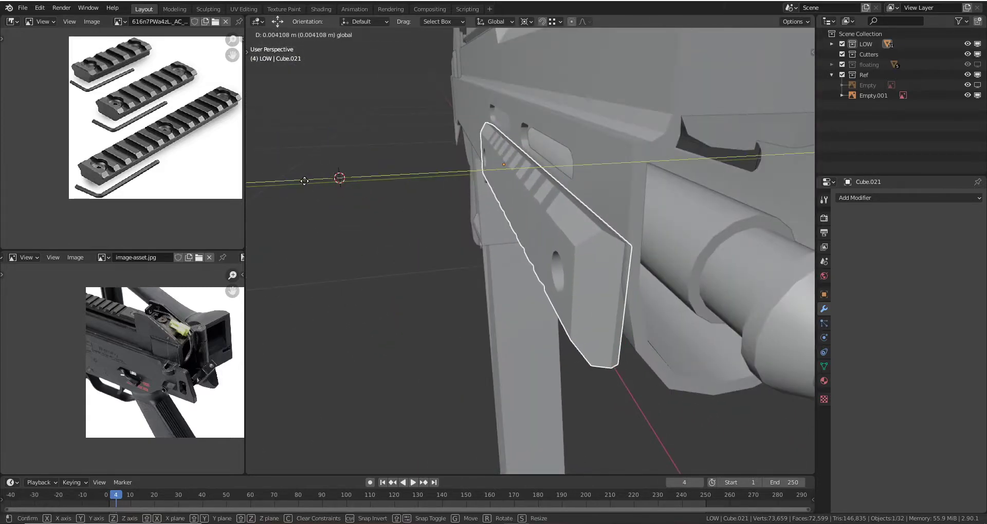
{"action": "key", "text": "alt+a"}
{"action": "mouse_move", "coordinate": [307, 180]}
{"action": "middle_mouse_down"}
{"action": "mouse_move", "coordinate": [412, 223]}
{"action": "mouse_move", "coordinate": [482, 181]}
{"action": "mouse_move", "coordinate": [556, 257]}
{"action": "mouse_move", "coordinate": [619, 262]}
{"action": "mouse_move", "coordinate": [634, 283]}
{"action": "mouse_move", "coordinate": [637, 319]}
{"action": "mouse_move", "coordinate": [595, 222]}
{"action": "mouse_move", "coordinate": [587, 256]}
{"action": "mouse_move", "coordinate": [643, 242]}
{"action": "middle_mouse_up"}
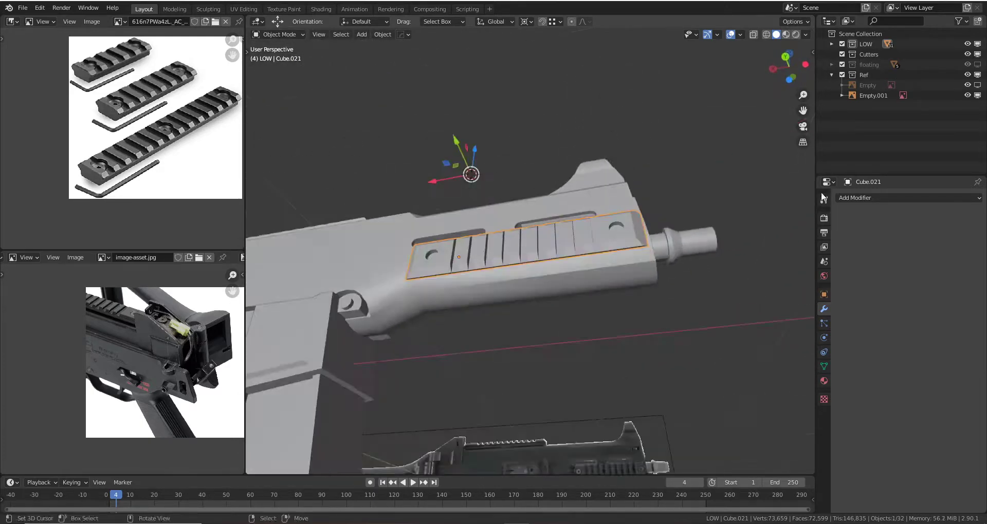
{"action": "left_click", "coordinate": [880, 199]}
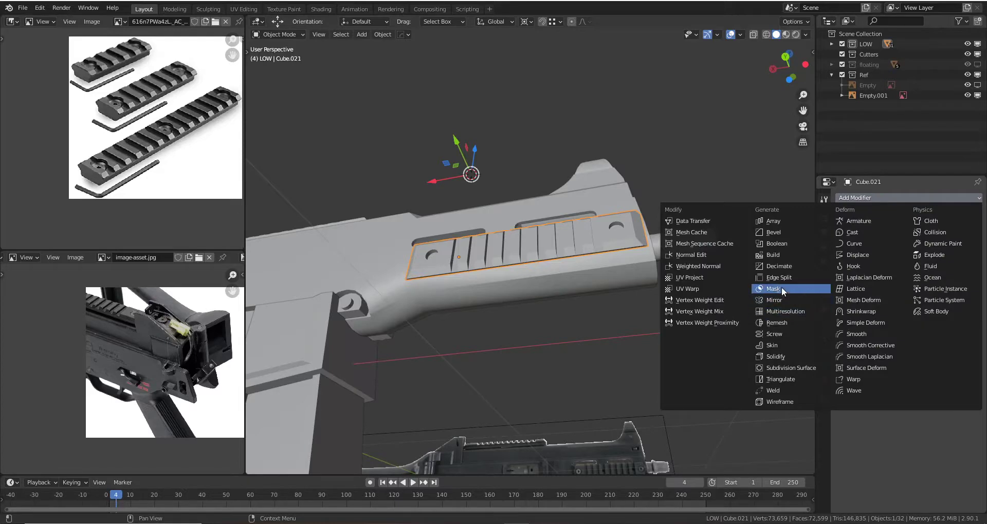
{"action": "left_click", "coordinate": [786, 287]}
{"action": "middle_click_drag", "start_coordinate": [664, 255], "coordinate": [877, 300]}
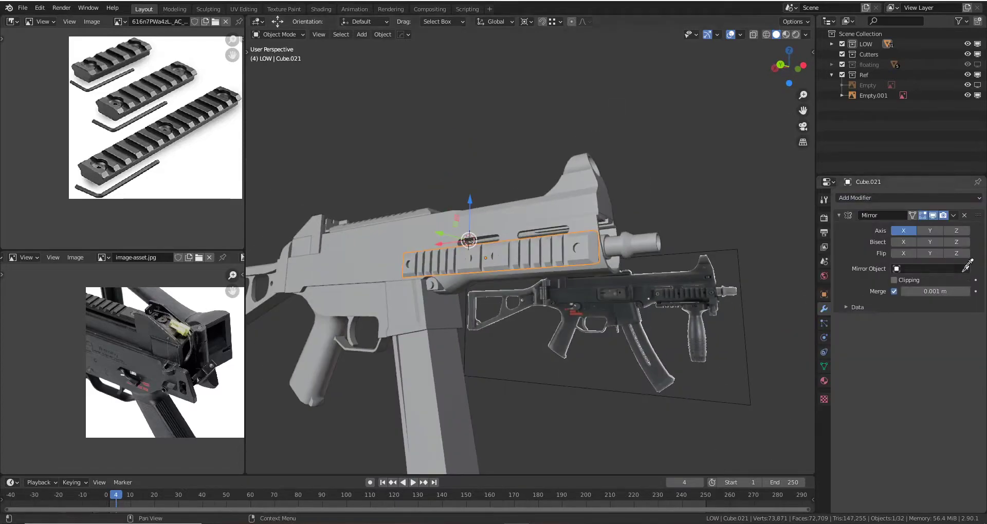
- Set the Mirror object to the gun body Cube and mirror across Y only
{"action": "left_click", "coordinate": [575, 202]}
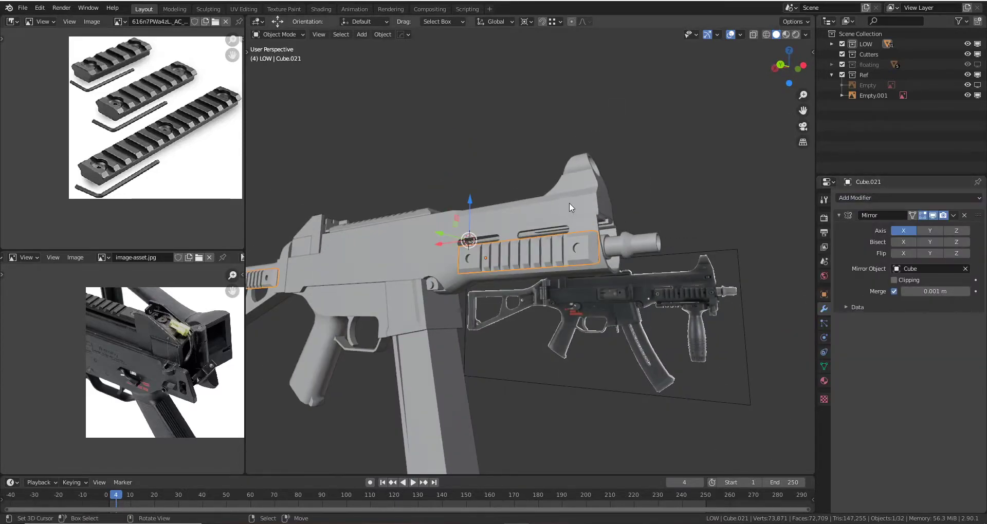
{"action": "middle_click_drag", "start_coordinate": [568, 203], "coordinate": [920, 241]}
{"action": "left_click", "coordinate": [914, 230]}
{"action": "mouse_move", "coordinate": [532, 210]}
{"action": "middle_mouse_down"}
{"action": "mouse_move", "coordinate": [534, 258]}
{"action": "mouse_move", "coordinate": [547, 215]}
{"action": "mouse_move", "coordinate": [659, 233]}
{"action": "mouse_move", "coordinate": [628, 224]}
{"action": "middle_mouse_up"}
- In back orthographic X-ray view, duplicate the side rail in place as Cube.022
{"action": "key", "text": "ctrl+KP_1"}
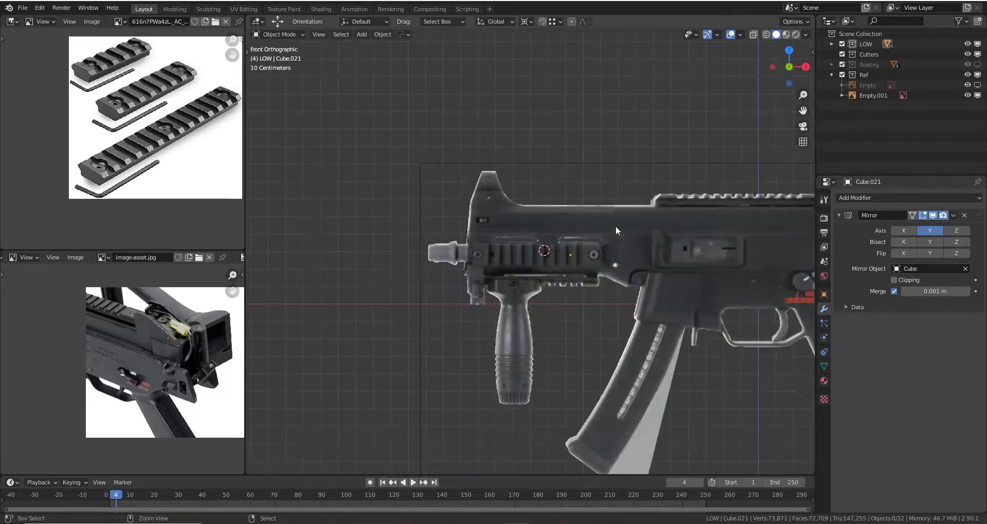
{"action": "key", "text": "z"}
{"action": "left_click", "coordinate": [568, 232]}
{"action": "scroll", "coordinate": [569, 232], "scroll_direction": "up", "scroll_amount": 2}
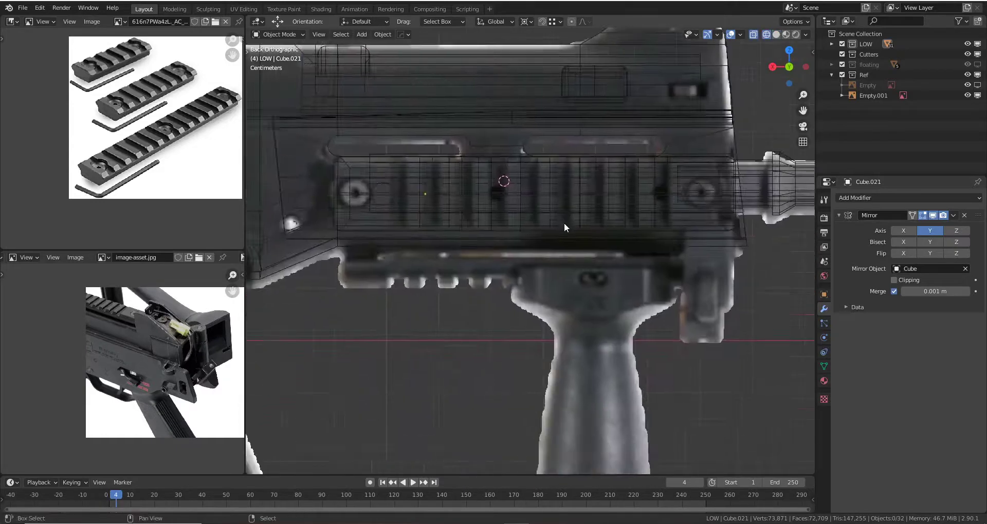
{"action": "left_click", "coordinate": [446, 204]}
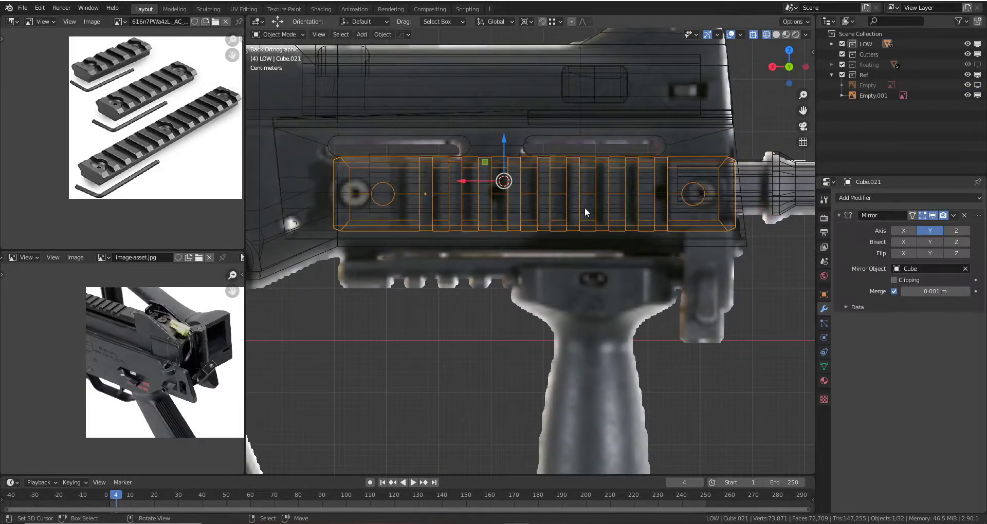
{"action": "key", "text": "shift+d"}
{"action": "right_click", "coordinate": [591, 241]}
{"action": "right_click", "coordinate": [587, 264], "text": "shift"}
- Return to Solid shading and set the transform pivot to Median Point
{"action": "key", "text": "shift+z"}
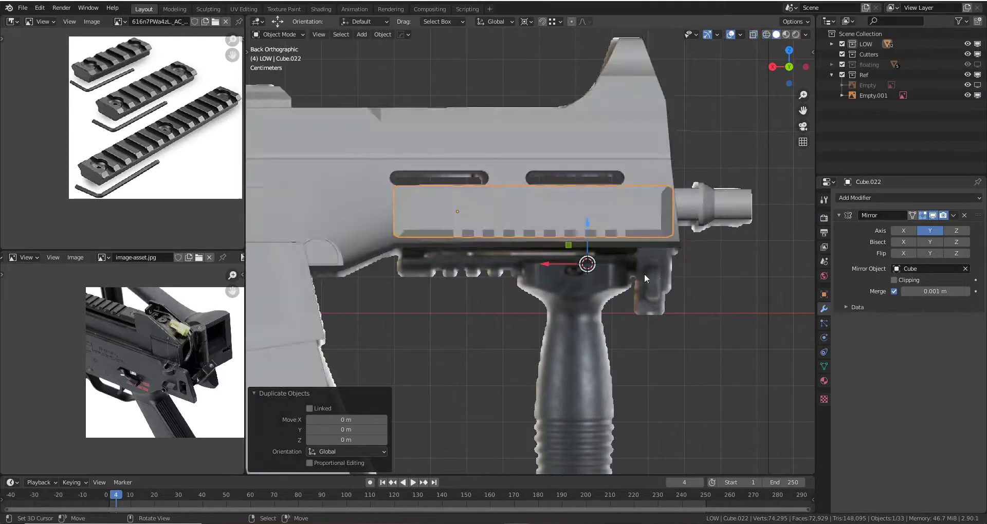
{"action": "scroll", "coordinate": [643, 273], "scroll_direction": "up", "scroll_amount": 1}
{"action": "left_click", "coordinate": [527, 22]}
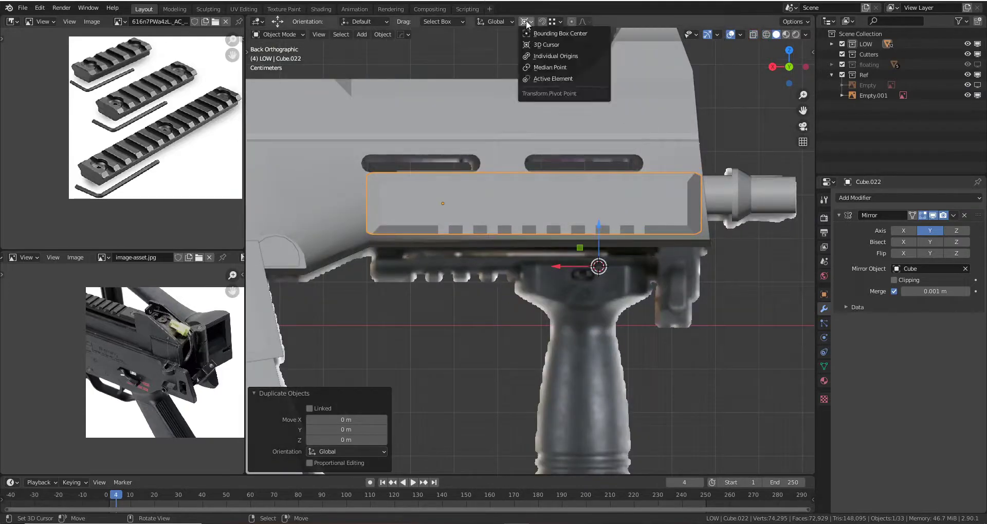
{"action": "left_click", "coordinate": [560, 67]}
{"action": "mouse_move", "coordinate": [560, 72]}
{"action": "middle_mouse_down"}
{"action": "mouse_move", "coordinate": [635, 169]}
{"action": "mouse_move", "coordinate": [627, 192]}
{"action": "middle_mouse_up"}
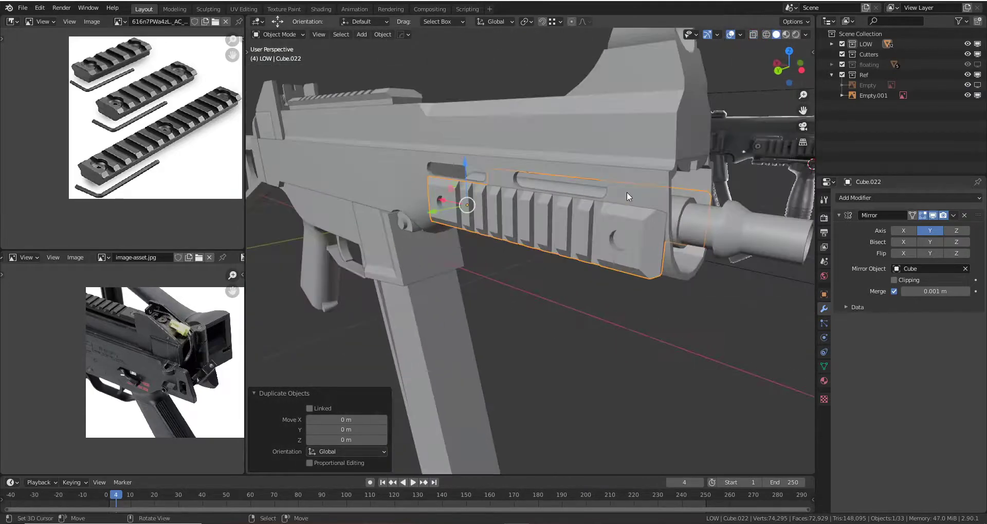
{"action": "type", "text": "ry90"}
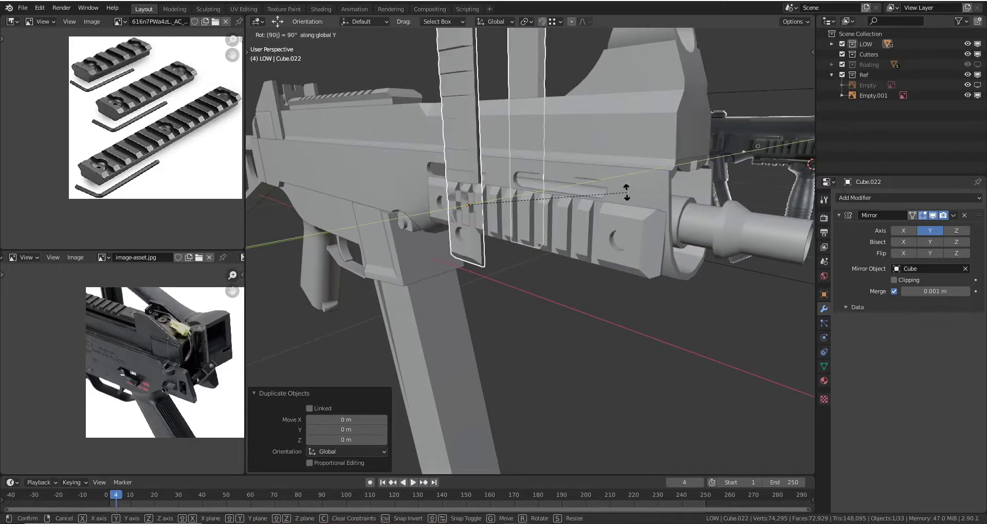
{"action": "key", "text": "Escape"}
- Rotate the duplicate rail around the X axis
{"action": "key", "text": "r"}
{"action": "key", "text": "x"}
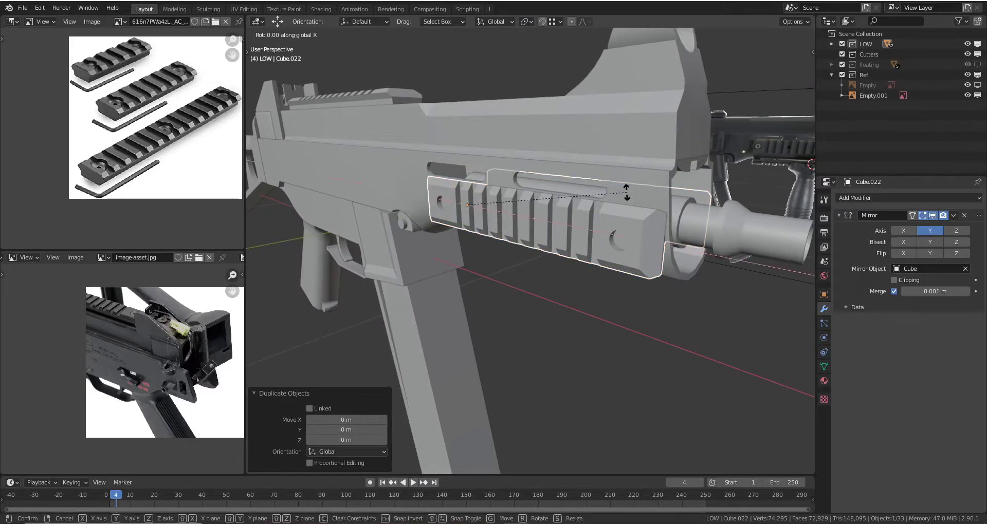
{"action": "key", "text": "Return"}
{"action": "mouse_move", "coordinate": [627, 192]}
{"action": "middle_mouse_down"}
{"action": "mouse_move", "coordinate": [569, 193]}
{"action": "mouse_move", "coordinate": [565, 267]}
{"action": "mouse_move", "coordinate": [569, 216]}
{"action": "middle_mouse_up"}
- Lower the duplicate rail along Z to sit under the gun's fore-end
{"action": "key", "text": "g"}
{"action": "key", "text": "z"}
{"action": "left_click", "coordinate": [574, 284]}
{"action": "key", "text": "ctrl+z"}
{"action": "scroll", "coordinate": [559, 216], "scroll_direction": "up", "scroll_amount": 3}
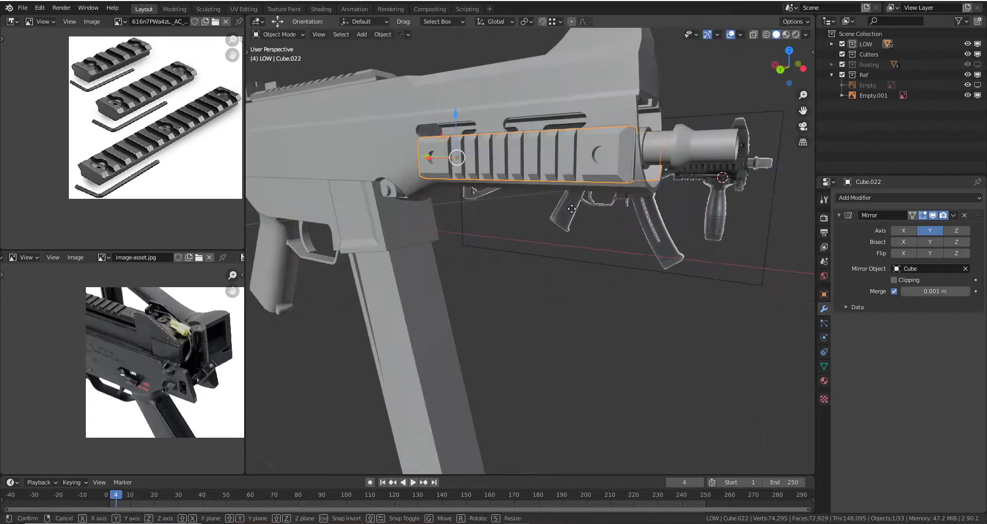
{"action": "key", "text": "g"}
{"action": "key", "text": "z"}
{"action": "left_click", "coordinate": [573, 290]}
- Rotate the bottom rail by 90 degrees
{"action": "mouse_move", "coordinate": [572, 291]}
{"action": "middle_mouse_down"}
{"action": "mouse_move", "coordinate": [578, 266]}
{"action": "mouse_move", "coordinate": [547, 260]}
{"action": "mouse_move", "coordinate": [563, 185]}
{"action": "mouse_move", "coordinate": [584, 182]}
{"action": "middle_mouse_up"}
{"action": "type", "text": "r90"}
{"action": "key", "text": "Return"}
- Remove the bottom rail's Mirror modifier and view it from the top in wireframe
{"action": "left_click", "coordinate": [963, 215]}
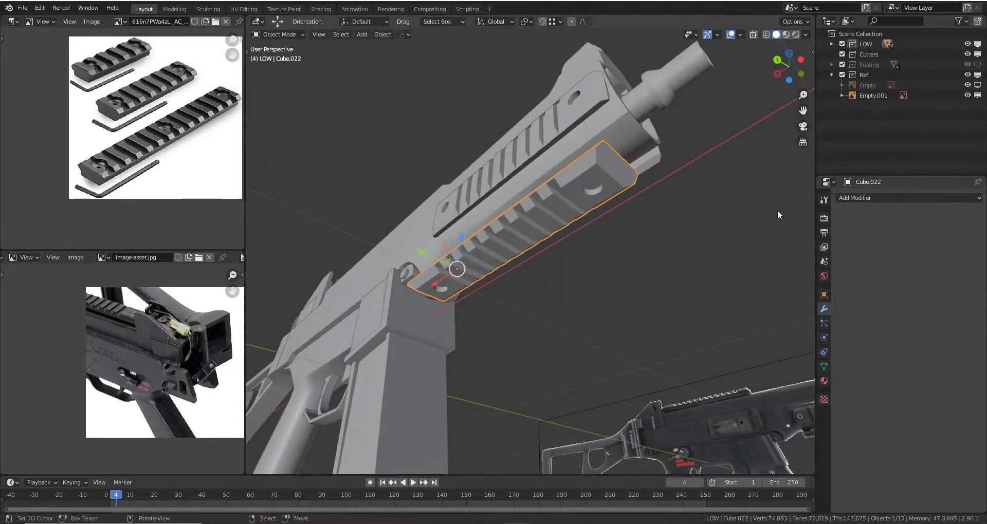
{"action": "mouse_move", "coordinate": [776, 213]}
{"action": "middle_mouse_down"}
{"action": "mouse_move", "coordinate": [729, 132]}
{"action": "mouse_move", "coordinate": [703, 249]}
{"action": "middle_mouse_up"}
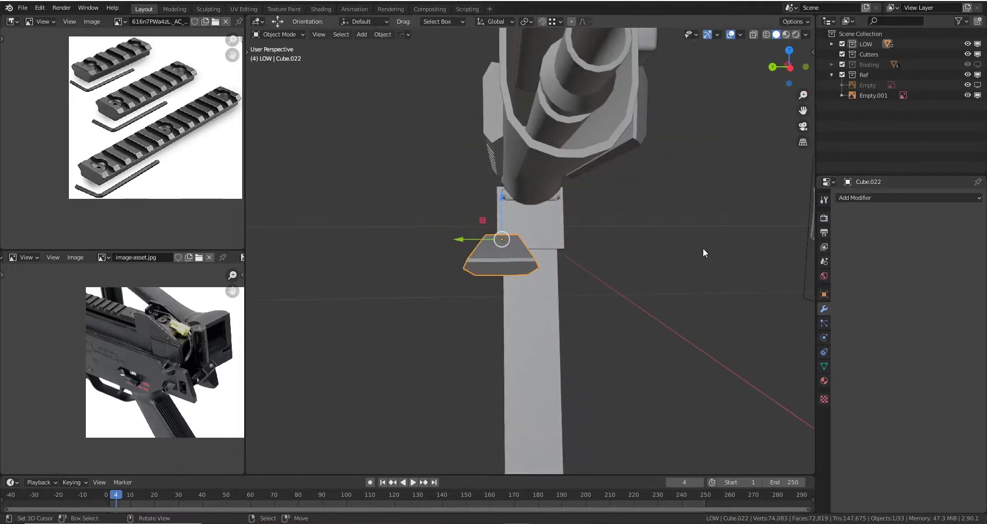
{"action": "key", "text": "KP_7"}
{"action": "key", "text": "z"}
{"action": "left_click", "coordinate": [641, 159]}
{"action": "scroll", "coordinate": [641, 164], "scroll_direction": "down", "scroll_amount": 3}
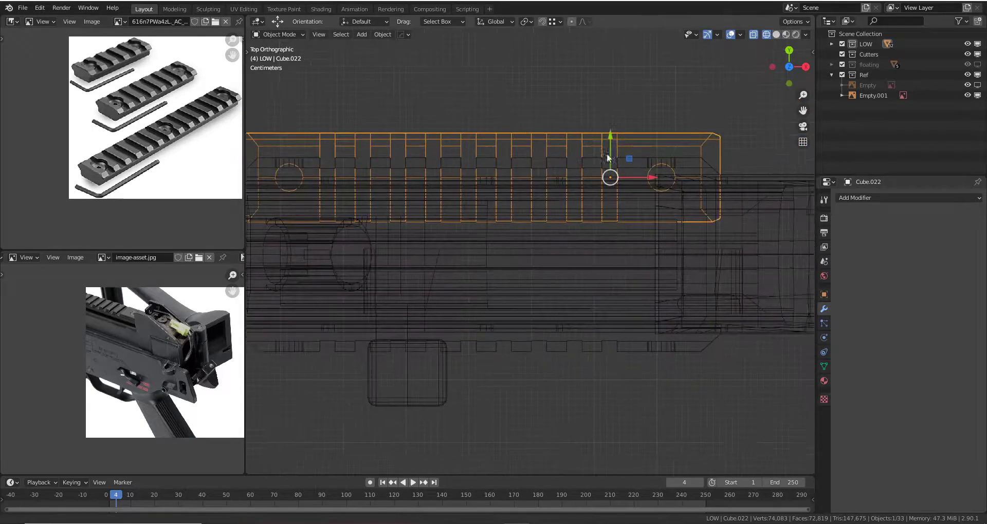
{"action": "scroll", "coordinate": [615, 156], "scroll_direction": "down", "scroll_amount": 2}
- Slide the bottom rail along Y and return to Solid shading
{"action": "key", "text": "g"}
{"action": "key", "text": "y"}
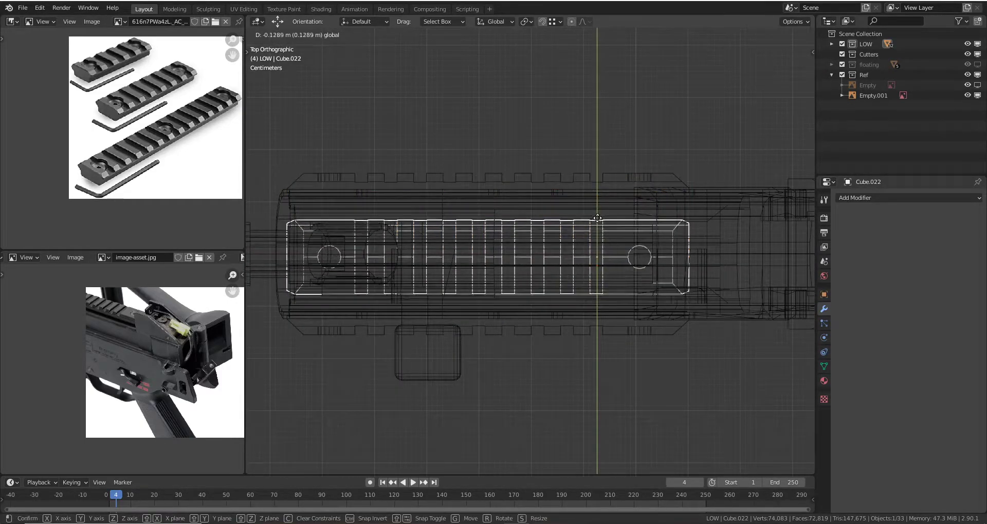
{"action": "left_click", "coordinate": [596, 225]}
{"action": "key", "text": "z"}
{"action": "left_click", "coordinate": [663, 221]}
{"action": "middle_click_drag", "start_coordinate": [596, 221], "coordinate": [628, 86]}
{"action": "scroll", "coordinate": [628, 90], "scroll_direction": "down", "scroll_amount": 3}
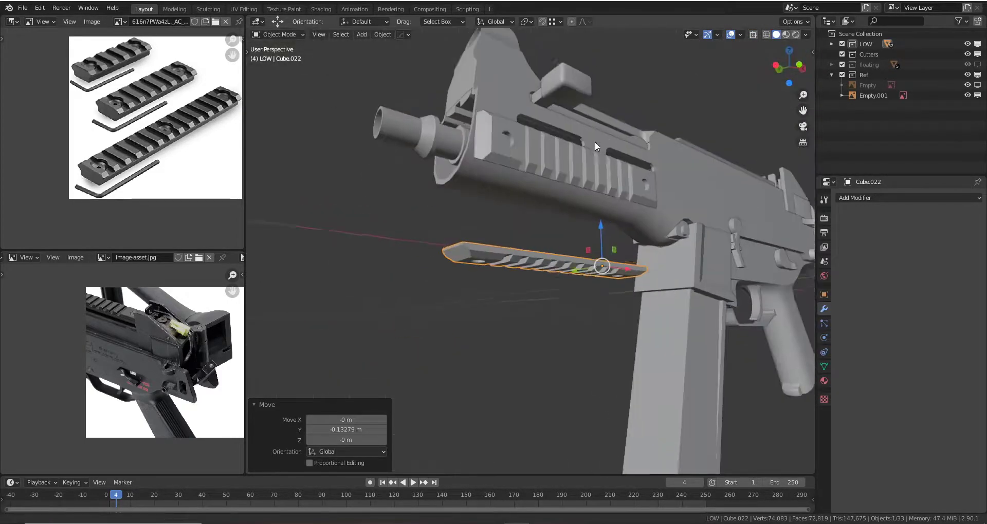
- Snap the bottom rail to the 3D cursor beneath the gun body's fore-end
{"action": "left_click", "coordinate": [594, 141]}
{"action": "key", "text": "Tab"}
{"action": "mouse_move", "coordinate": [594, 141]}
{"action": "middle_mouse_down"}
{"action": "mouse_move", "coordinate": [508, 175]}
{"action": "mouse_move", "coordinate": [518, 248]}
{"action": "middle_mouse_up"}
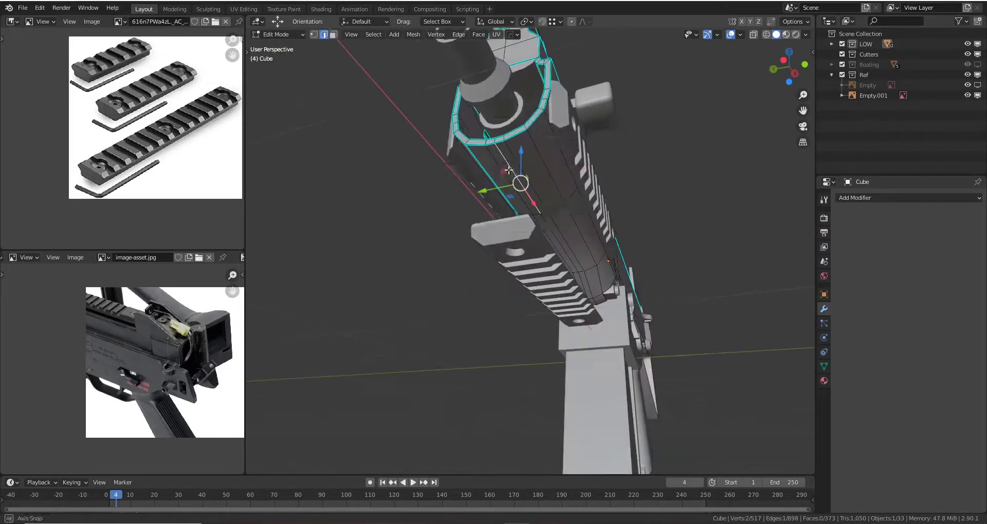
{"action": "key", "text": "Tab"}
{"action": "left_click", "coordinate": [519, 245]}
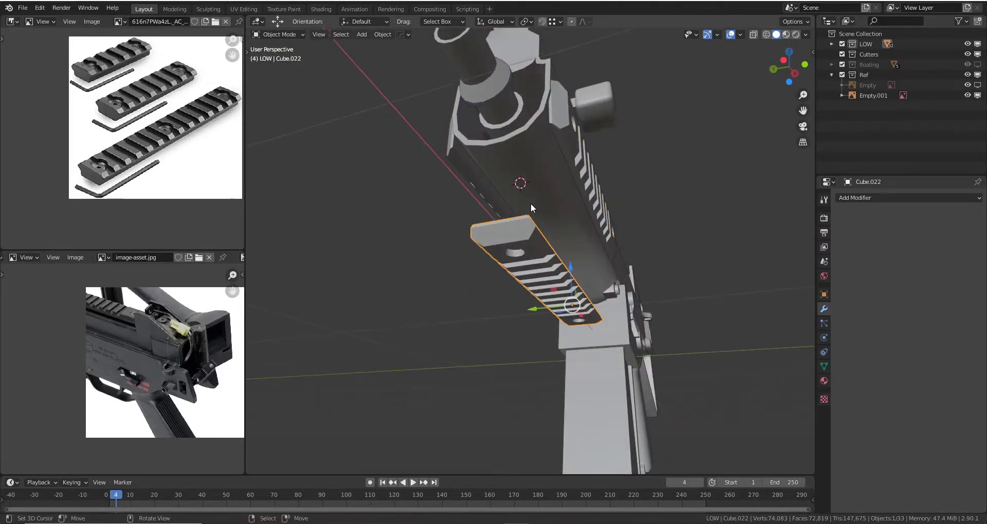
{"action": "key", "text": "shift+s"}
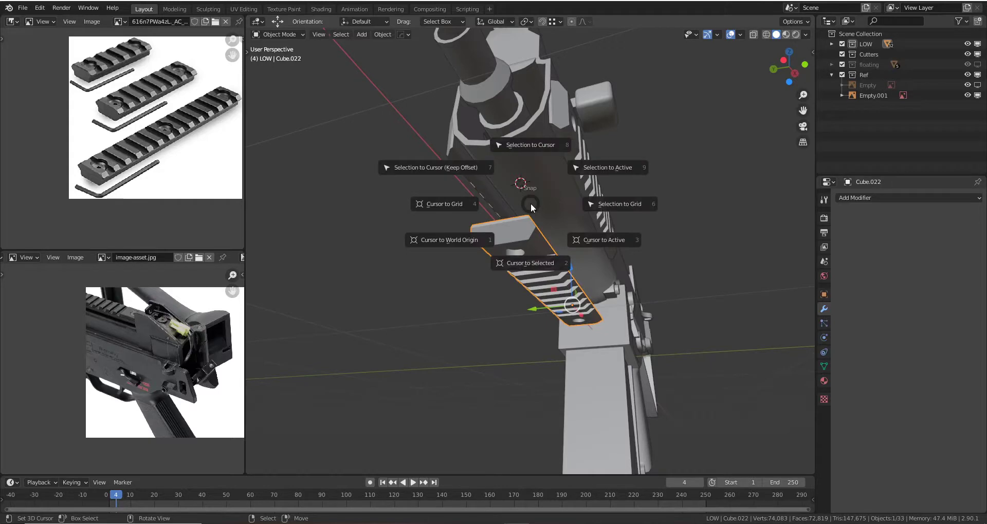
{"action": "left_click", "coordinate": [534, 150]}
{"action": "mouse_move", "coordinate": [536, 149]}
{"action": "middle_mouse_down"}
{"action": "mouse_move", "coordinate": [576, 167]}
{"action": "mouse_move", "coordinate": [655, 178]}
{"action": "middle_mouse_up"}
- In back orthographic view, move the bottom rail down under the gun body
{"action": "scroll", "coordinate": [671, 167], "scroll_direction": "up", "scroll_amount": 2}
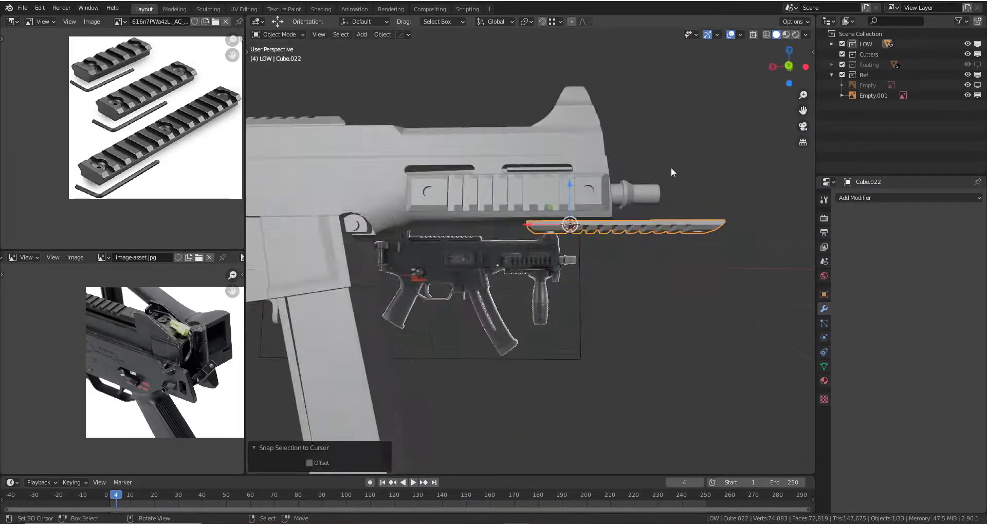
{"action": "key", "text": "KP_1"}
{"action": "key", "text": "ctrl+KP_1"}
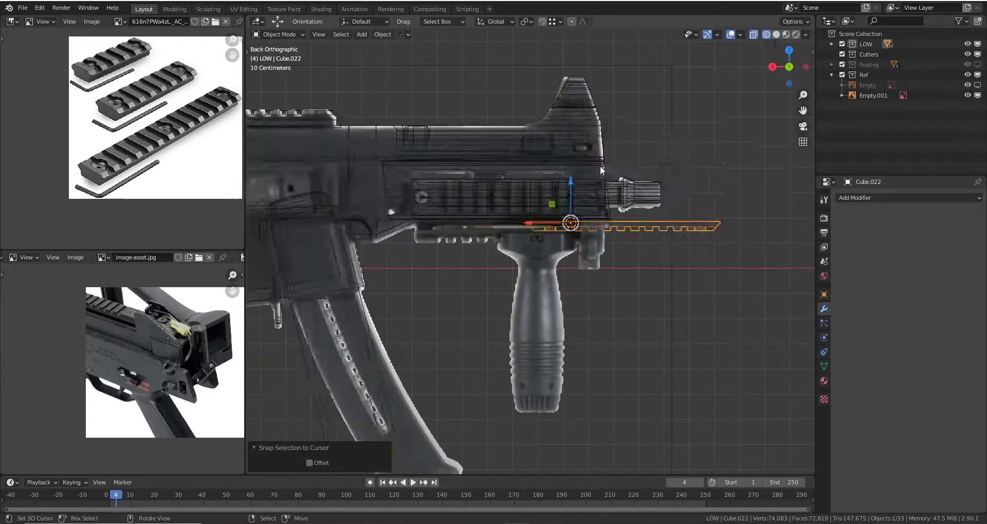
{"action": "scroll", "coordinate": [601, 169], "scroll_direction": "up", "scroll_amount": 3}
{"action": "key", "text": "g"}
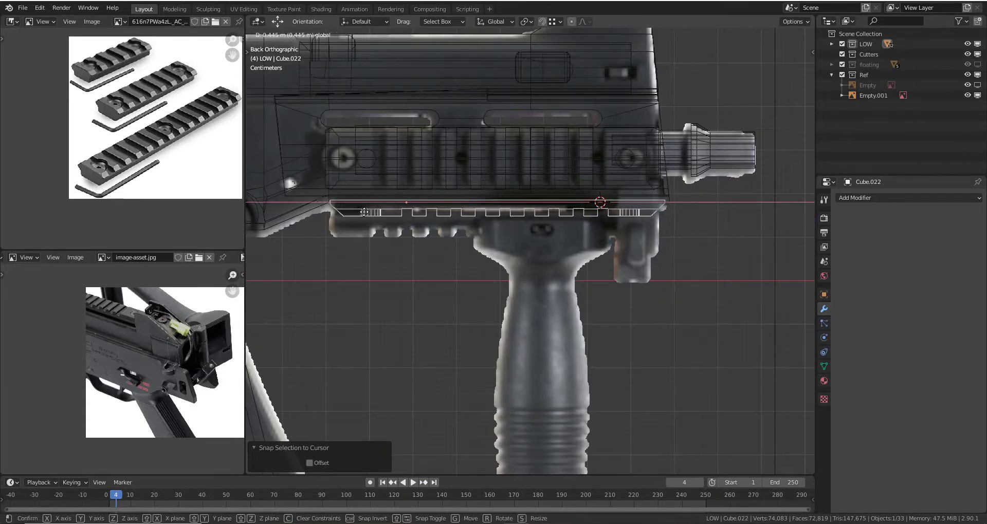
{"action": "left_click", "coordinate": [362, 230]}
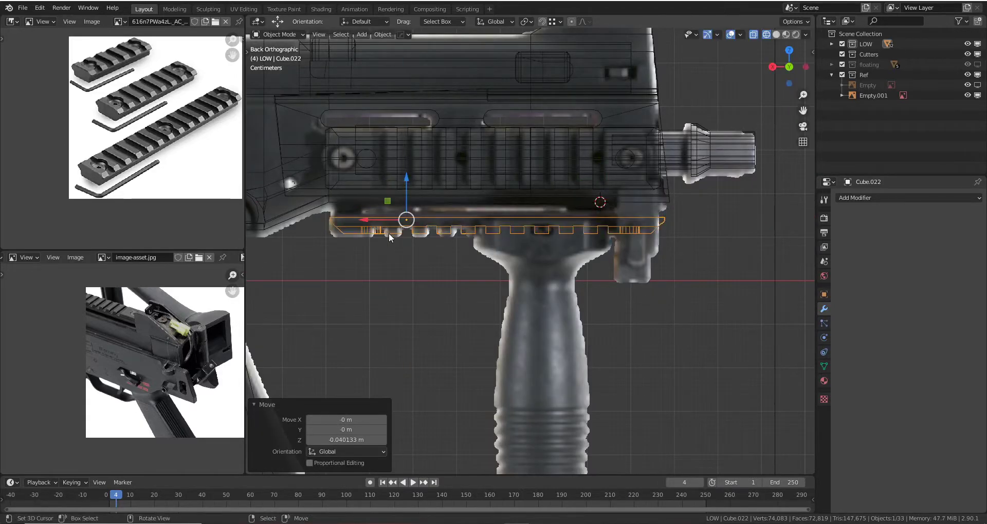
- Fine-tune the rail's height along Z and check it in solid shading
{"action": "left_click_drag", "start_coordinate": [363, 219], "coordinate": [362, 218]}
{"action": "key", "text": "z"}
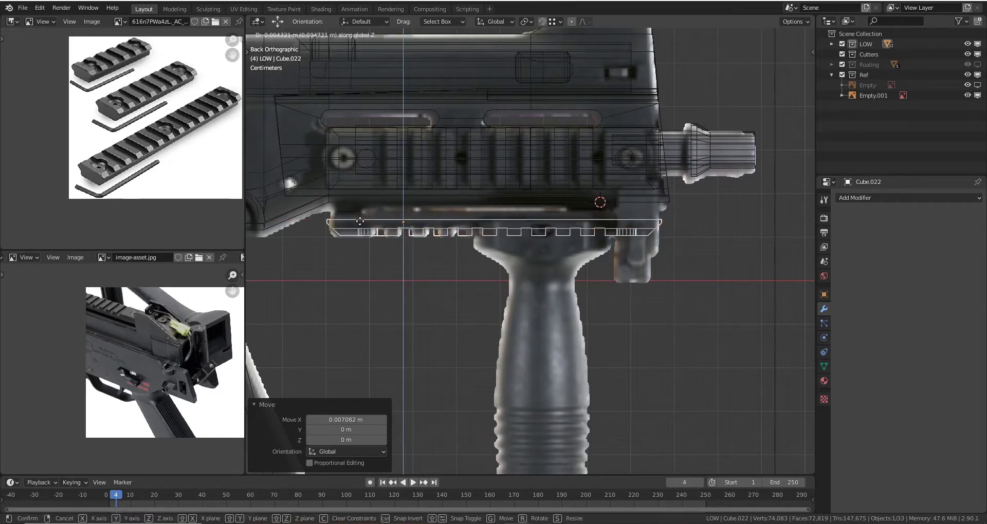
{"action": "left_click", "coordinate": [359, 221]}
{"action": "key", "text": "shift+z"}
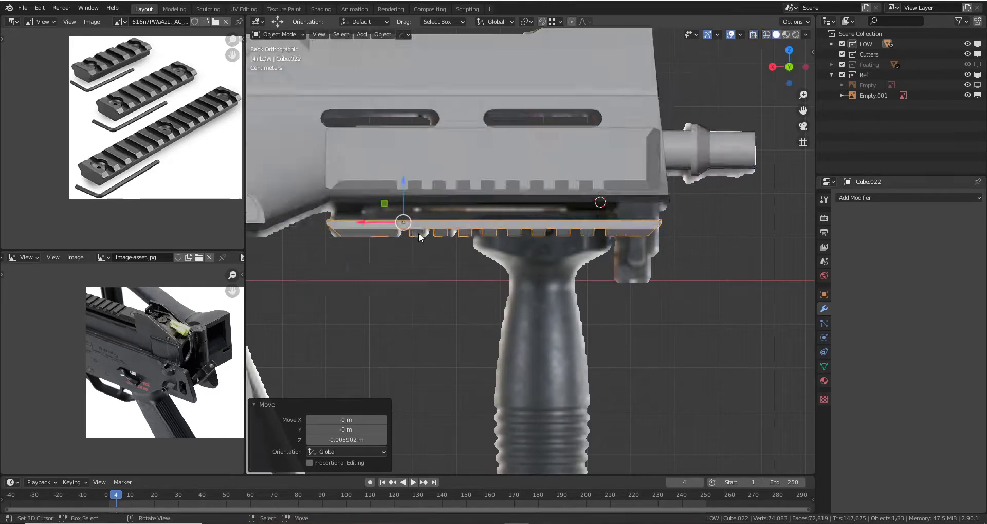
{"action": "mouse_move", "coordinate": [360, 222]}
{"action": "middle_mouse_down"}
{"action": "mouse_move", "coordinate": [429, 200]}
{"action": "mouse_move", "coordinate": [468, 215]}
{"action": "middle_mouse_up"}
{"action": "key", "text": "ctrl+KP_1"}
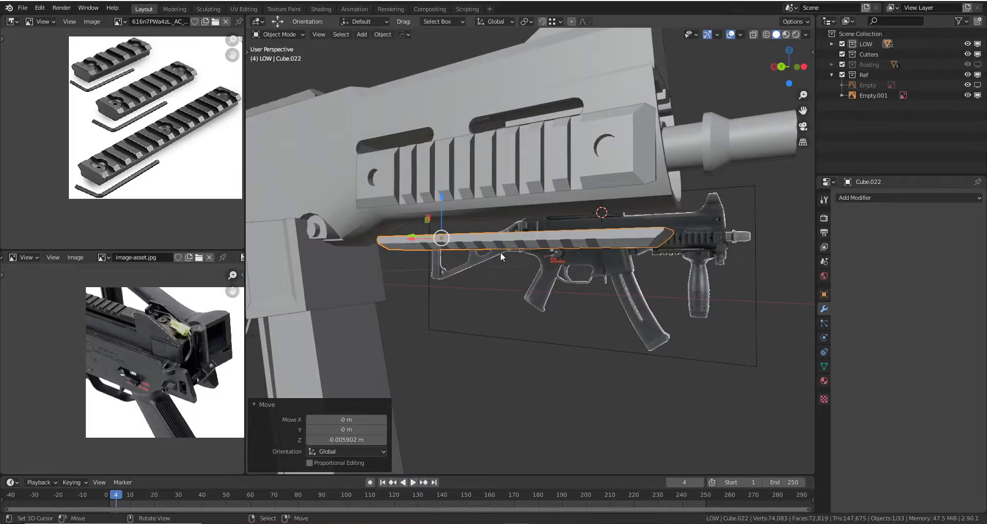
{"action": "scroll", "coordinate": [501, 252], "scroll_direction": "up", "scroll_amount": 3}
- Compare the rail against the foregrip reference in X-ray and solid shading, ending in wireframe
{"action": "key", "text": "z"}
{"action": "left_click", "coordinate": [420, 251]}
{"action": "scroll", "coordinate": [548, 186], "scroll_direction": "up", "scroll_amount": 2}
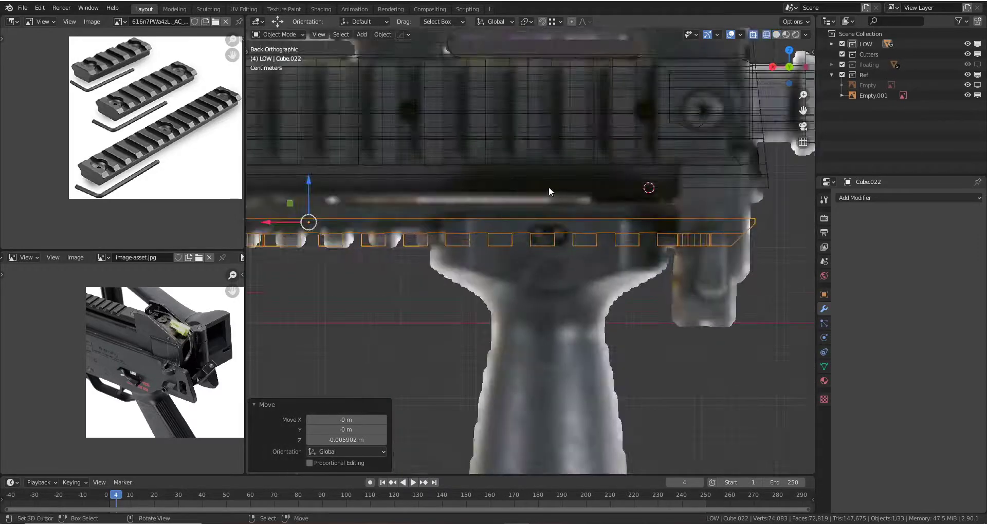
{"action": "scroll", "coordinate": [442, 205], "scroll_direction": "down", "scroll_amount": 2}
{"action": "scroll", "coordinate": [488, 206], "scroll_direction": "up", "scroll_amount": 4}
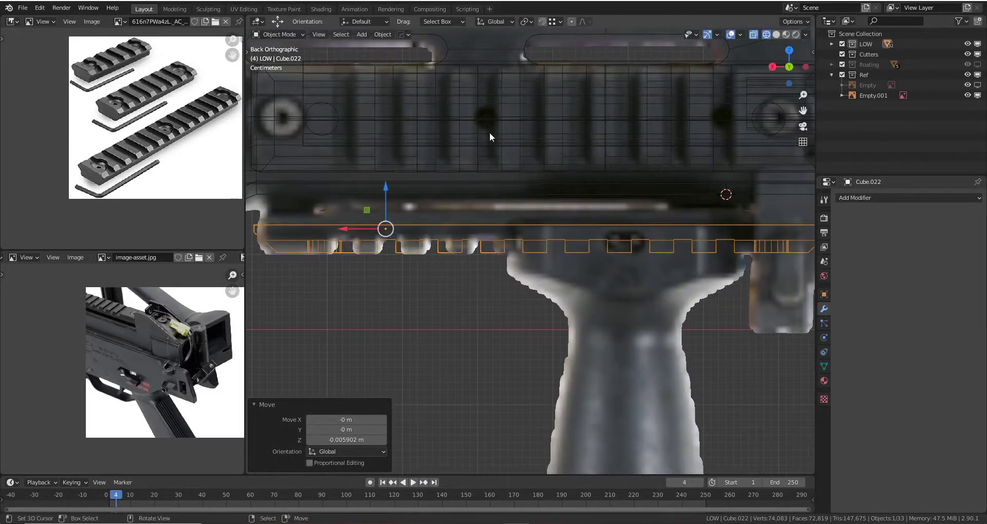
{"action": "scroll", "coordinate": [483, 156], "scroll_direction": "down", "scroll_amount": 1}
{"action": "middle_click_drag", "start_coordinate": [483, 156], "coordinate": [505, 168], "text": "shift"}
{"action": "key", "text": "z"}
{"action": "left_click", "coordinate": [566, 174]}
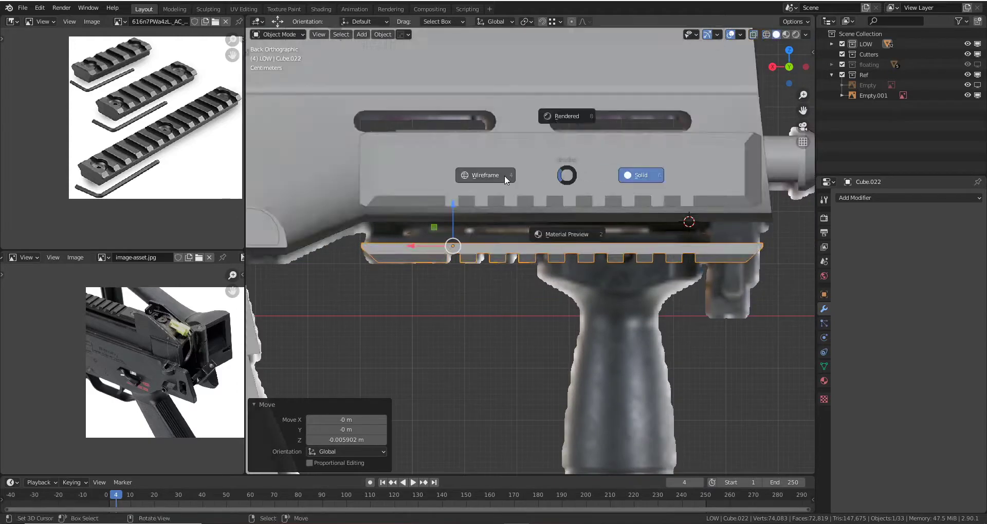
{"action": "key", "text": "z"}
{"action": "left_click", "coordinate": [573, 182]}
{"action": "key", "text": "z"}
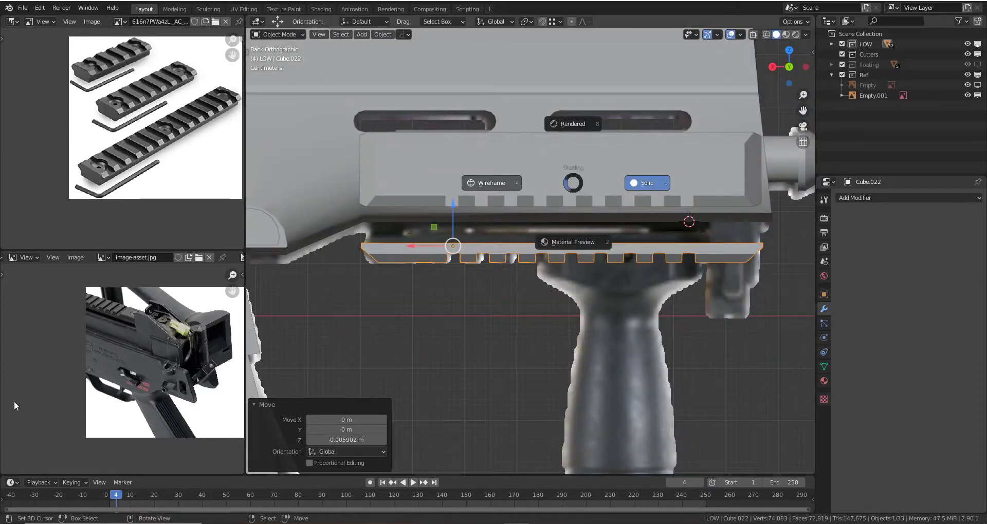
{"action": "left_click", "coordinate": [15, 406]}
- In Chrome's ump45 results, preview the Heckler & Koch UMP and black UMP45 photos
{"action": "key", "text": "alt+Tab"}
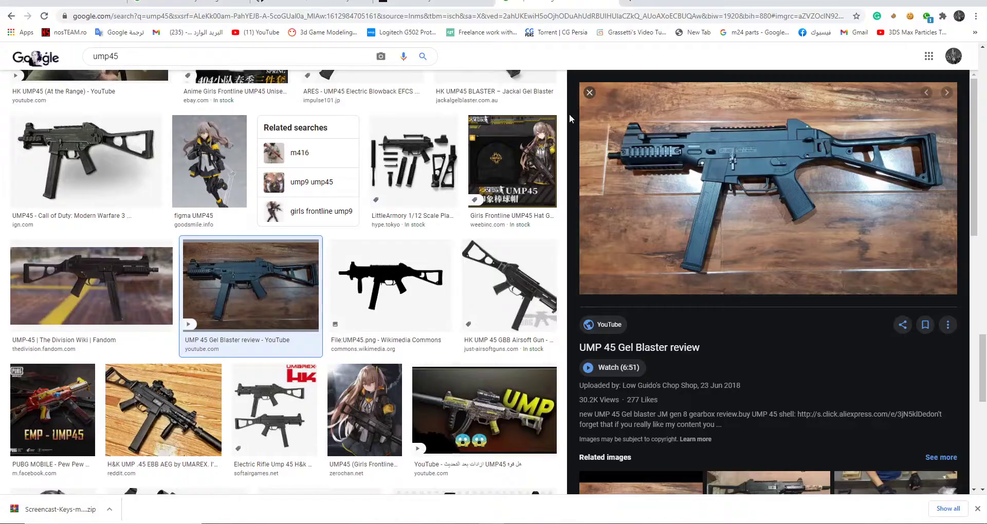
{"action": "scroll", "coordinate": [473, 278], "scroll_direction": "down", "scroll_amount": 3}
{"action": "scroll", "coordinate": [473, 277], "scroll_direction": "down", "scroll_amount": 2}
{"action": "left_click", "coordinate": [474, 277]}
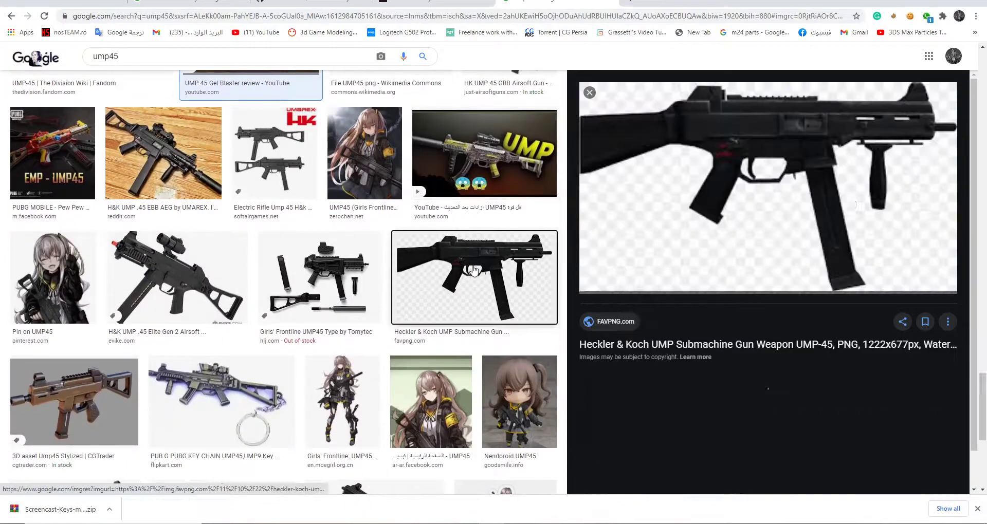
{"action": "scroll", "coordinate": [484, 233], "scroll_direction": "down", "scroll_amount": 6}
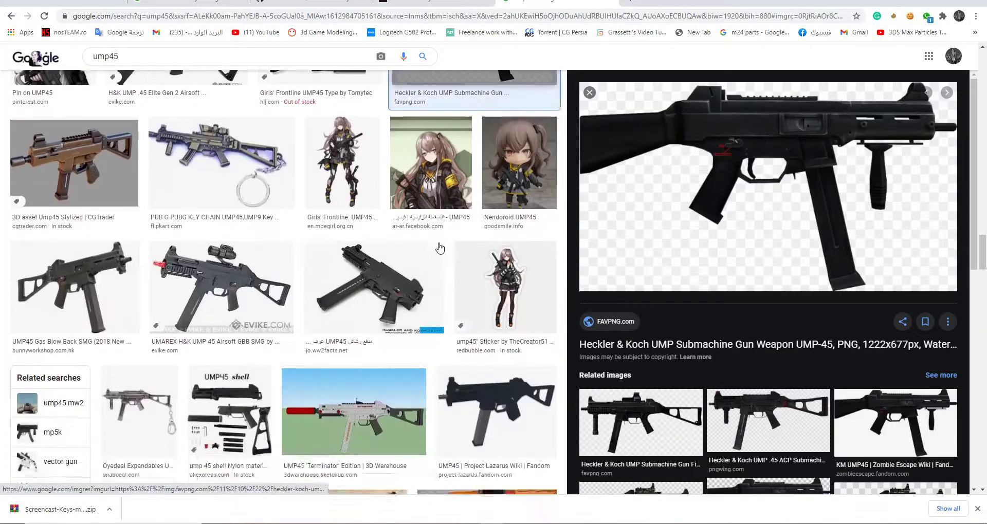
{"action": "scroll", "coordinate": [374, 227], "scroll_direction": "down", "scroll_amount": 1}
{"action": "left_click", "coordinate": [374, 226]}
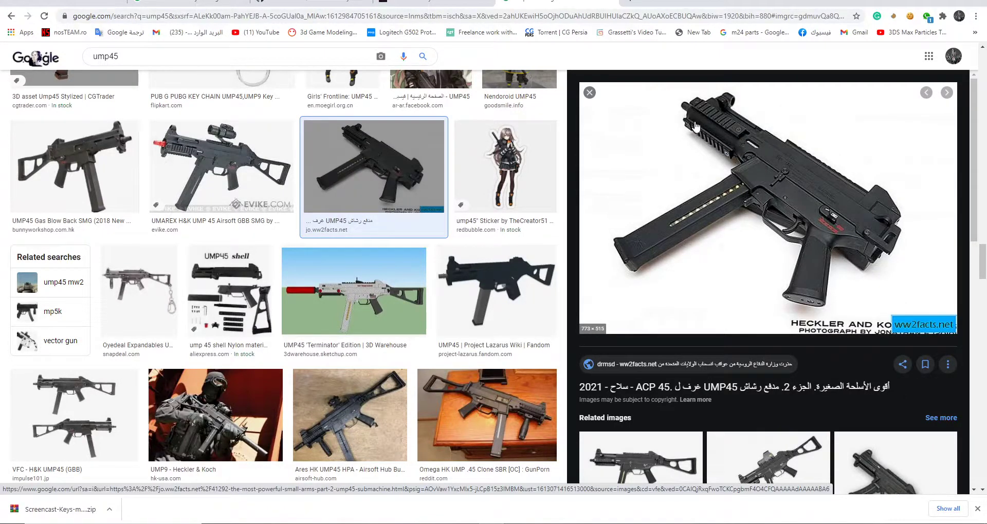
- Return to Blender in Solid shading and inspect the gun's rail from a few angles
{"action": "key", "text": "alt+Tab"}
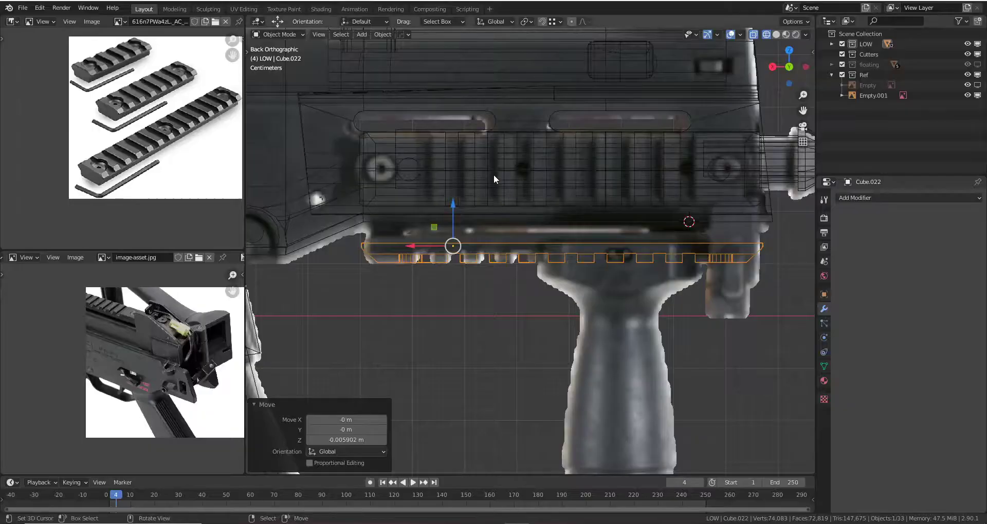
{"action": "key", "text": "z"}
{"action": "left_click", "coordinate": [565, 203]}
{"action": "middle_click_drag", "start_coordinate": [600, 215], "coordinate": [546, 211]}
{"action": "key", "text": "g"}
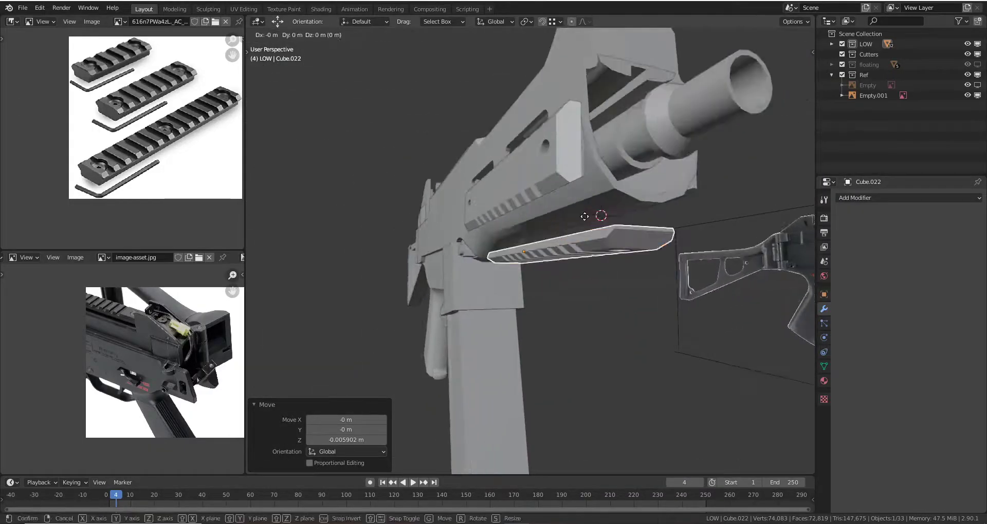
{"action": "key", "text": "z"}
{"action": "left_click", "coordinate": [587, 202]}
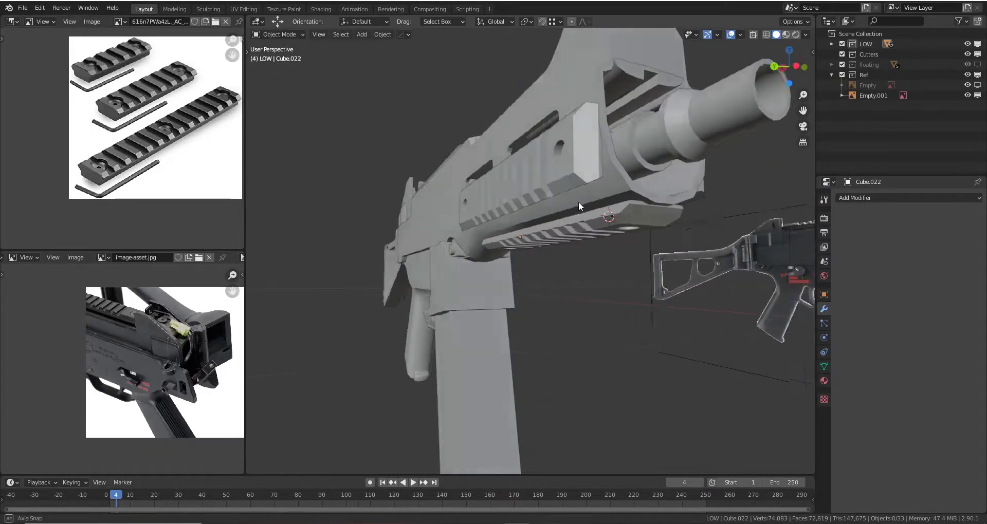
{"action": "mouse_move", "coordinate": [578, 202]}
{"action": "middle_mouse_down"}
{"action": "mouse_move", "coordinate": [523, 216]}
{"action": "mouse_move", "coordinate": [607, 209]}
{"action": "middle_mouse_up"}
- Switch to the back orthographic view and zoom in on the side rail
{"action": "key", "text": "ctrl+KP_1"}
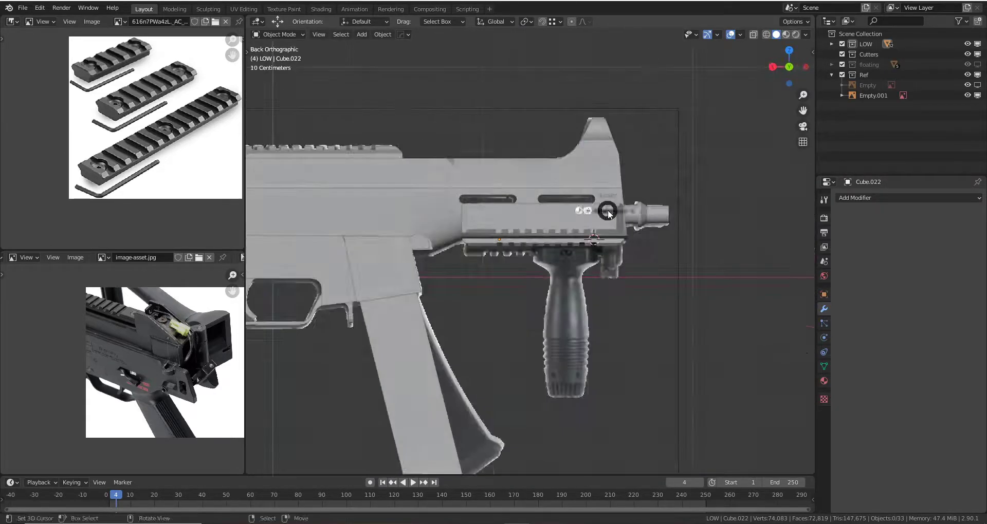
{"action": "scroll", "coordinate": [507, 221], "scroll_direction": "up", "scroll_amount": 2}
{"action": "scroll", "coordinate": [553, 257], "scroll_direction": "up", "scroll_amount": 3}
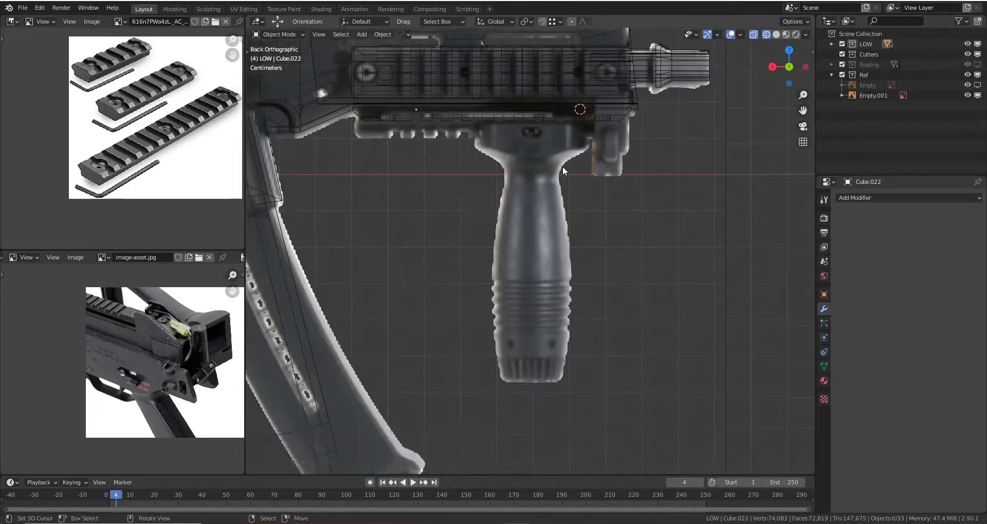
{"action": "key", "text": "z"}
{"action": "middle_click_drag", "start_coordinate": [550, 227], "coordinate": [570, 175]}
- Place the 3D cursor on the side rail in Edit Mode, then bring up the Add menu
{"action": "left_click", "coordinate": [570, 173]}
{"action": "key", "text": "Tab"}
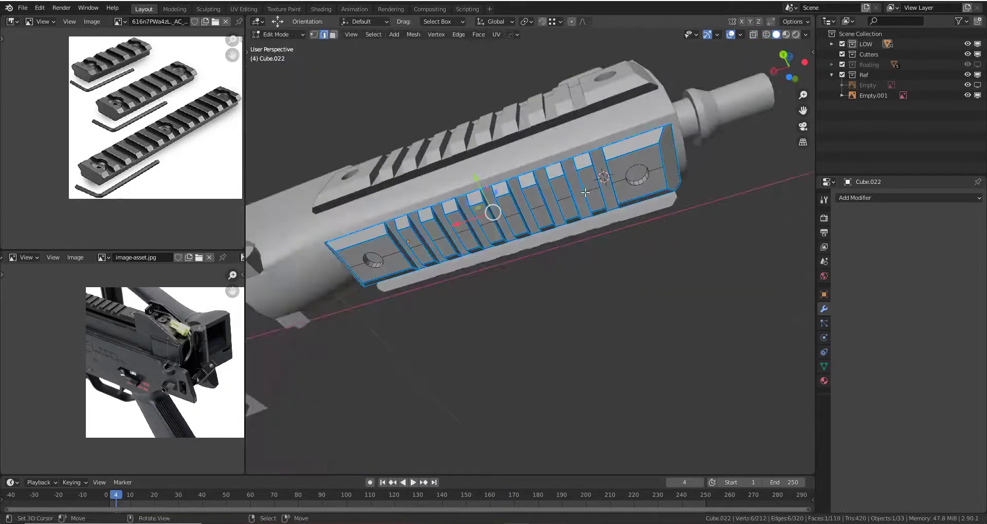
{"action": "right_click", "coordinate": [591, 189], "text": "shift"}
{"action": "key", "text": "Tab"}
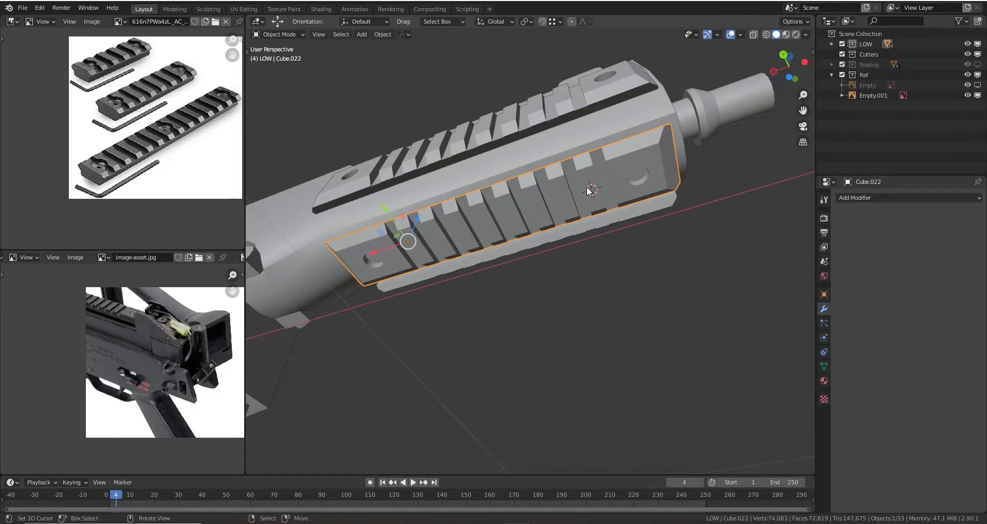
{"action": "key", "text": "shift+a"}
- Add a circle at the cursor, shrink it to 0.149 scale in back view, and shift it along X
{"action": "left_click", "coordinate": [628, 208]}
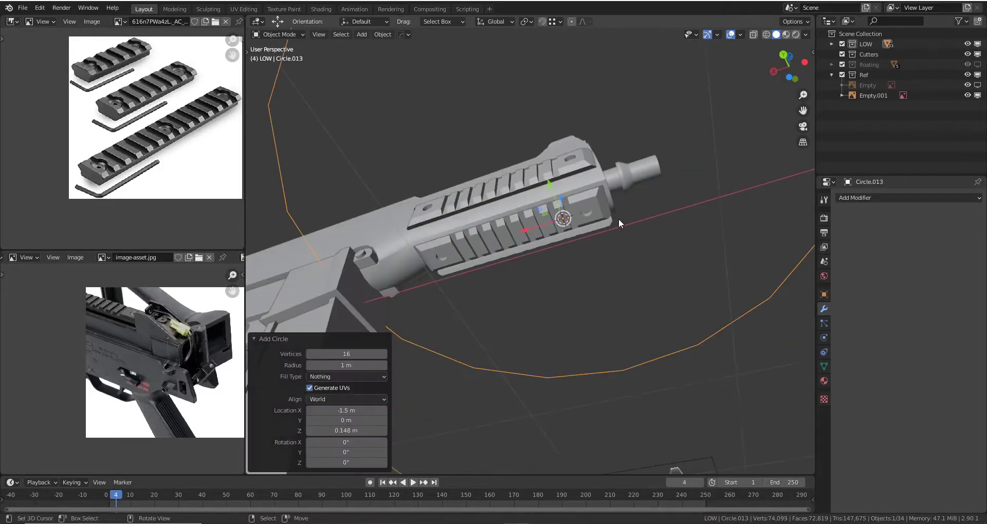
{"action": "key", "text": "KP_1"}
{"action": "key", "text": "ctrl+KP_1"}
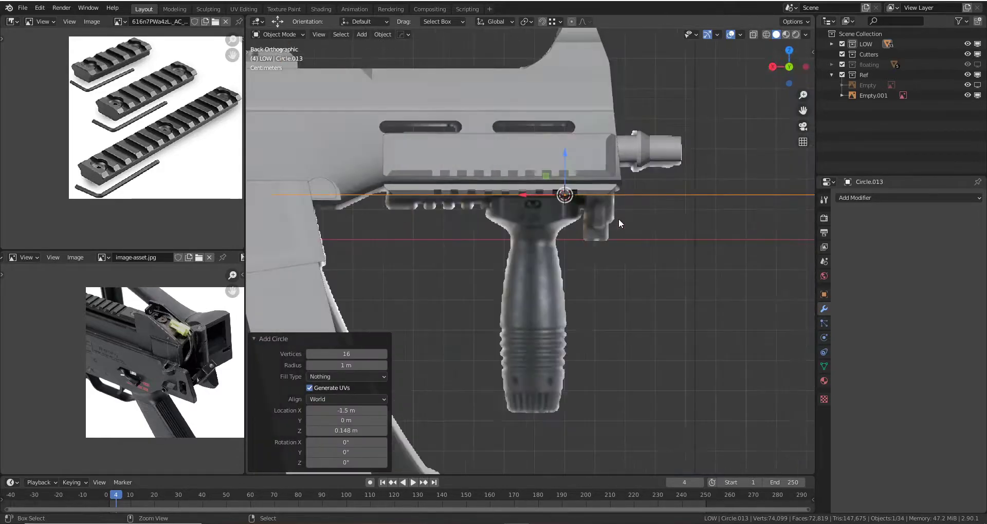
{"action": "key", "text": "s"}
{"action": "left_click", "coordinate": [568, 236]}
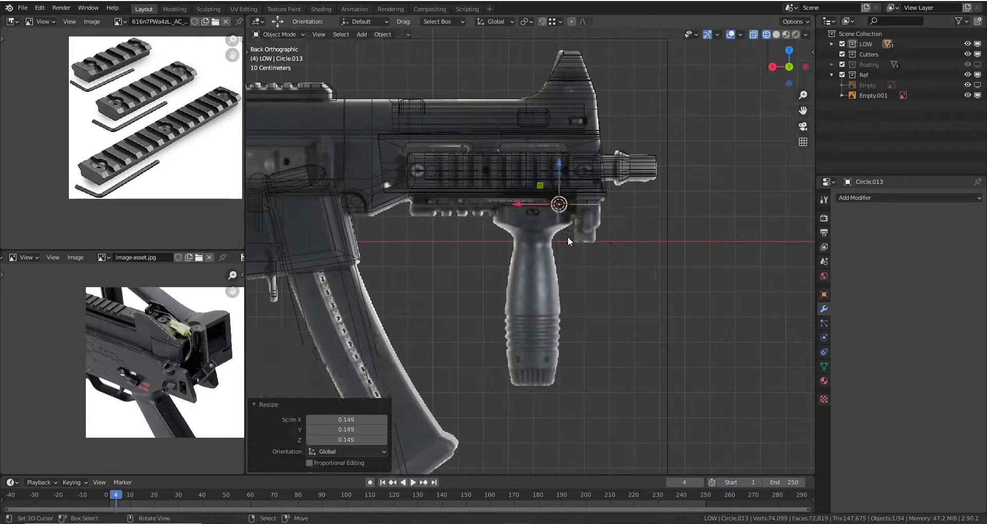
{"action": "scroll", "coordinate": [555, 205], "scroll_direction": "up", "scroll_amount": 3}
{"action": "key", "text": "g"}
{"action": "left_click", "coordinate": [501, 175]}
- Drop the circle to the foregrip's bottom end and shrink it to the grip base width
{"action": "key", "text": "g"}
{"action": "key", "text": "z"}
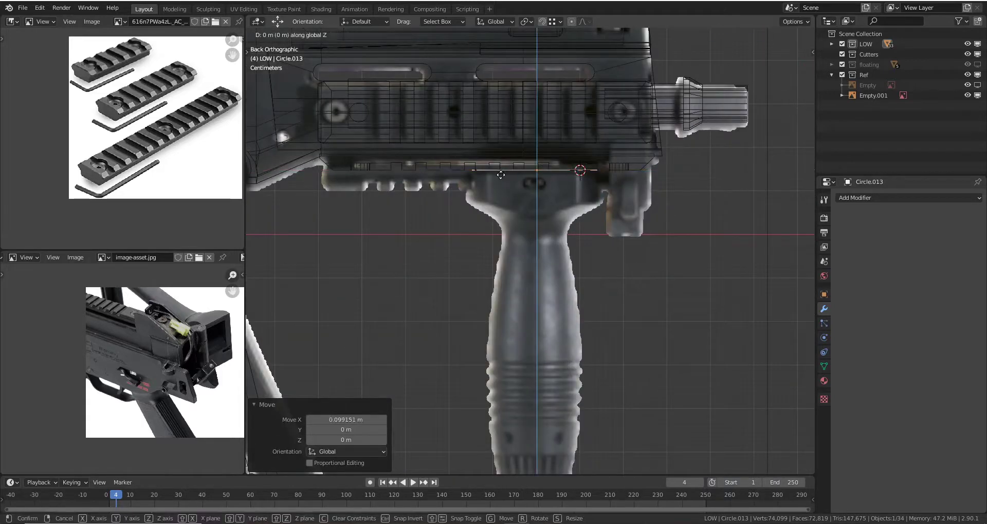
{"action": "left_click", "coordinate": [501, 272]}
{"action": "scroll", "coordinate": [705, 362], "scroll_direction": "up", "scroll_amount": 2}
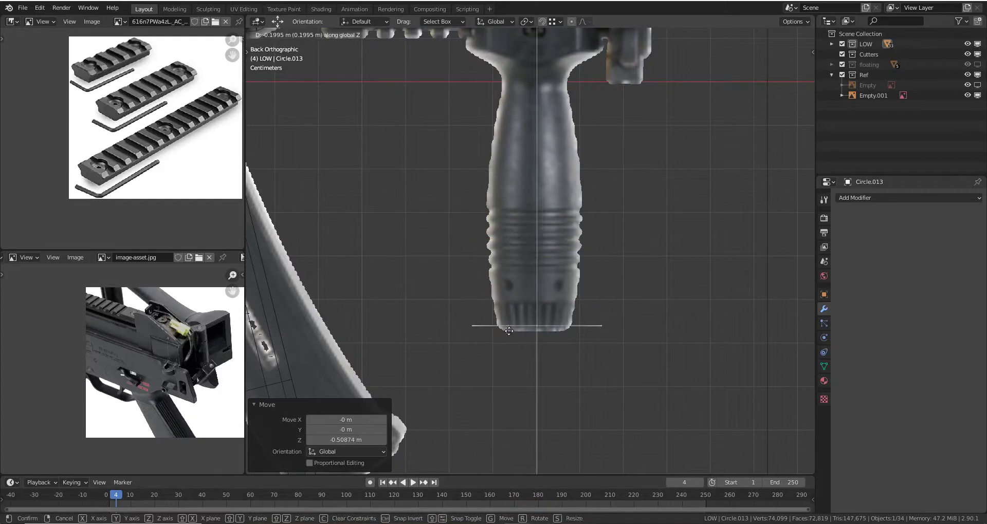
{"action": "scroll", "coordinate": [705, 362], "scroll_direction": "up", "scroll_amount": 2}
{"action": "key", "text": "s"}
{"action": "left_click", "coordinate": [633, 349]}
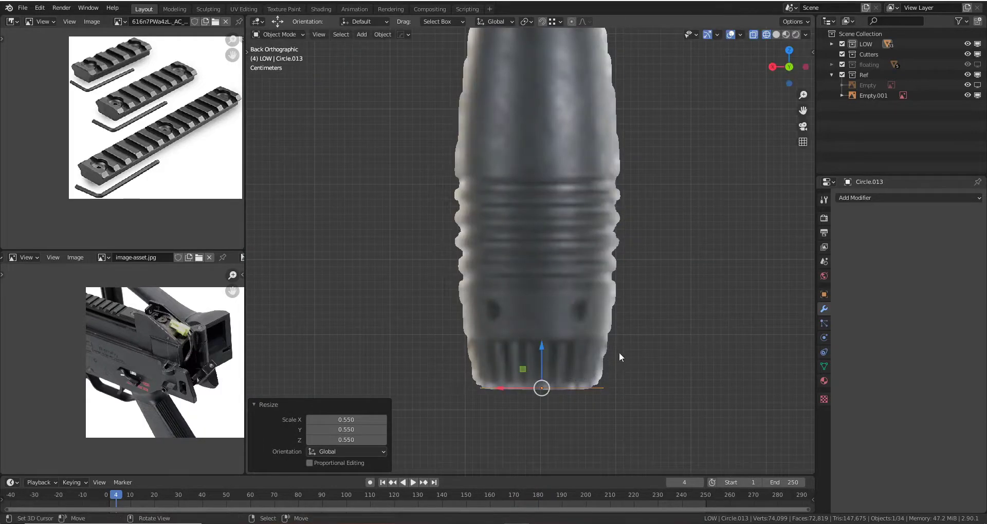
- Nudge the circle along X so it is centred under the grip
{"action": "scroll", "coordinate": [494, 355], "scroll_direction": "down", "scroll_amount": 2, "text": "shift"}
{"action": "left_click_drag", "start_coordinate": [503, 332], "coordinate": [499, 333]}
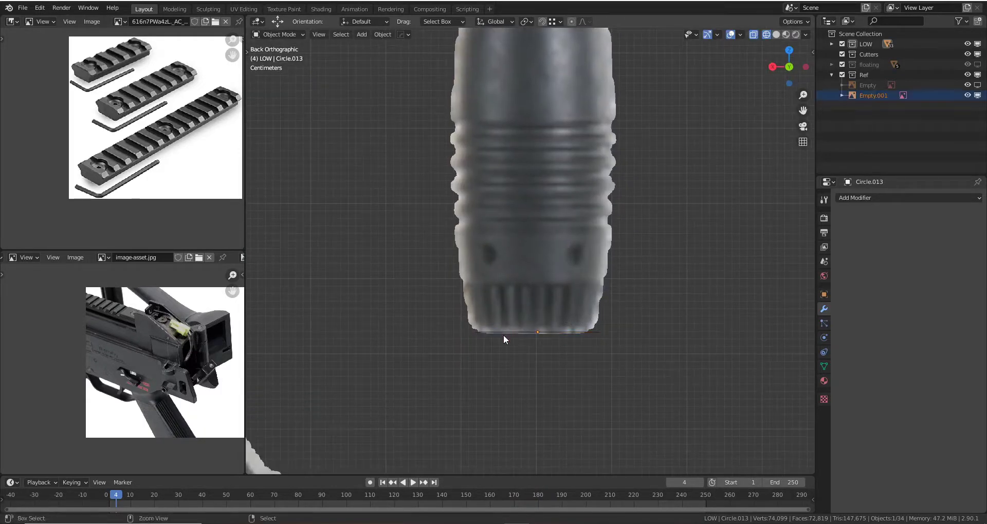
{"action": "scroll", "coordinate": [511, 316], "scroll_direction": "up", "scroll_amount": 2}
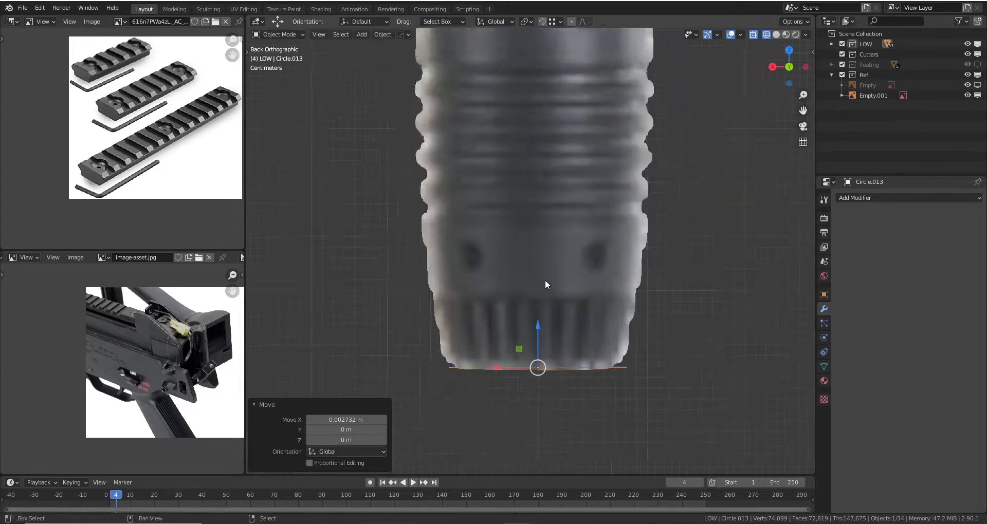
{"action": "key", "text": "g"}
{"action": "left_click", "coordinate": [503, 309]}
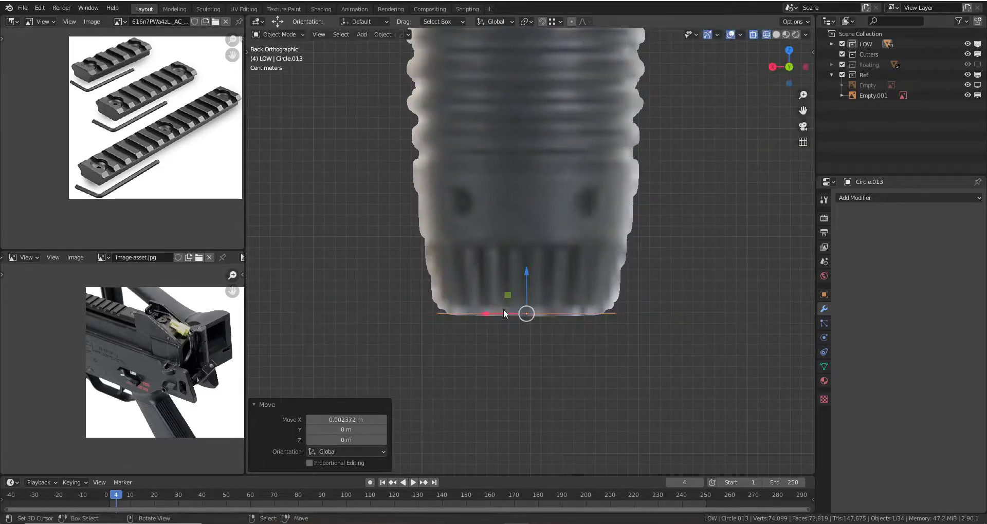
- In Edit Mode, resize the bottom ring, then extrude and widen the first new ring
{"action": "key", "text": "Tab"}
{"action": "key", "text": "s"}
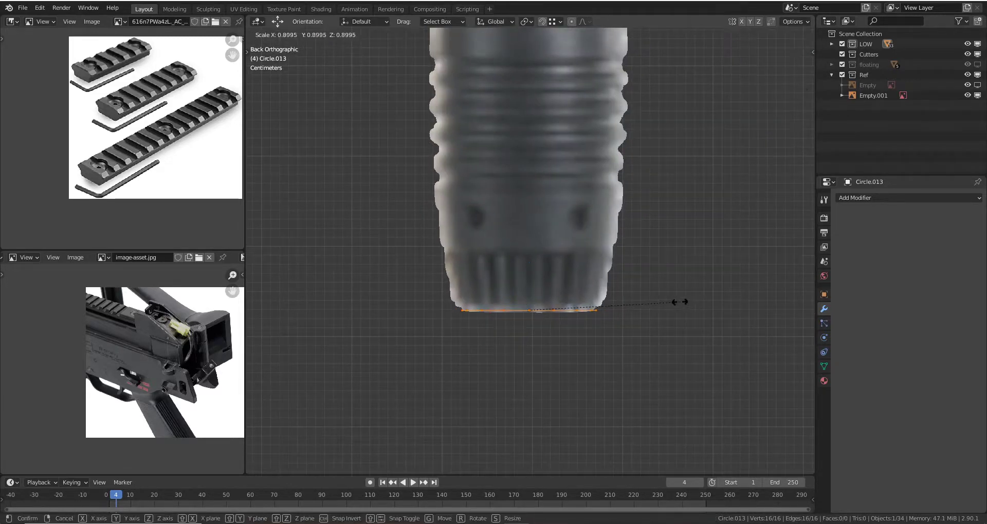
{"action": "left_click", "coordinate": [680, 302]}
{"action": "scroll", "coordinate": [680, 302], "scroll_direction": "down", "scroll_amount": 3}
{"action": "key", "text": "e"}
{"action": "left_click", "coordinate": [607, 266]}
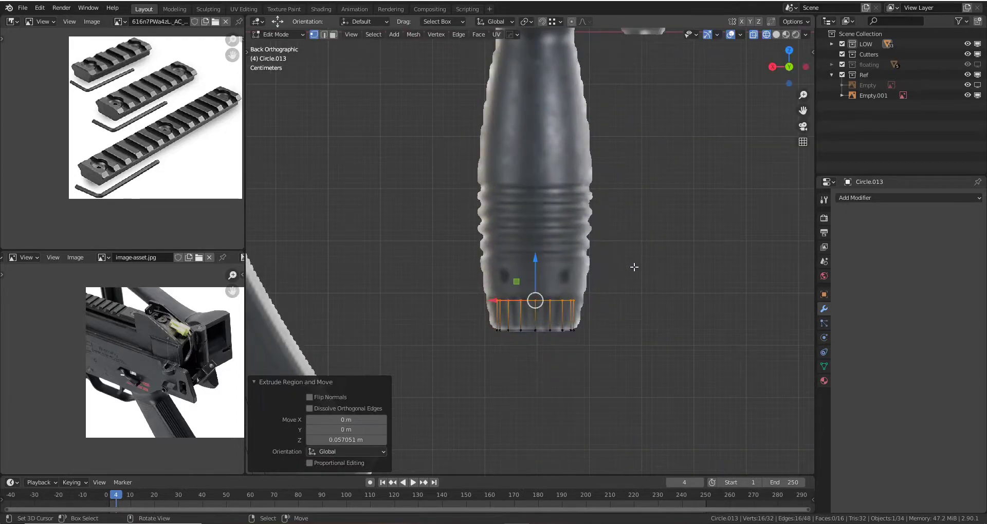
{"action": "key", "text": "s"}
{"action": "left_click", "coordinate": [661, 269]}
{"action": "scroll", "coordinate": [601, 288], "scroll_direction": "up", "scroll_amount": 3, "text": "shift"}
- Extrude and resize the next ring to the reference, then extrude two more rings up to the ridges
{"action": "key", "text": "e"}
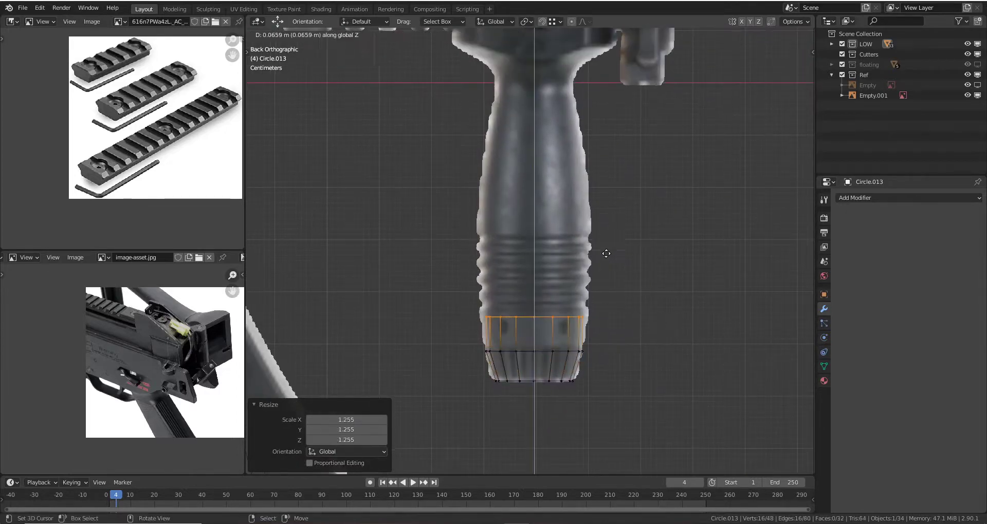
{"action": "left_click", "coordinate": [604, 242]}
{"action": "key", "text": "s"}
{"action": "left_click", "coordinate": [622, 247]}
{"action": "scroll", "coordinate": [591, 266], "scroll_direction": "up", "scroll_amount": 2, "text": "shift"}
{"action": "key", "text": "e"}
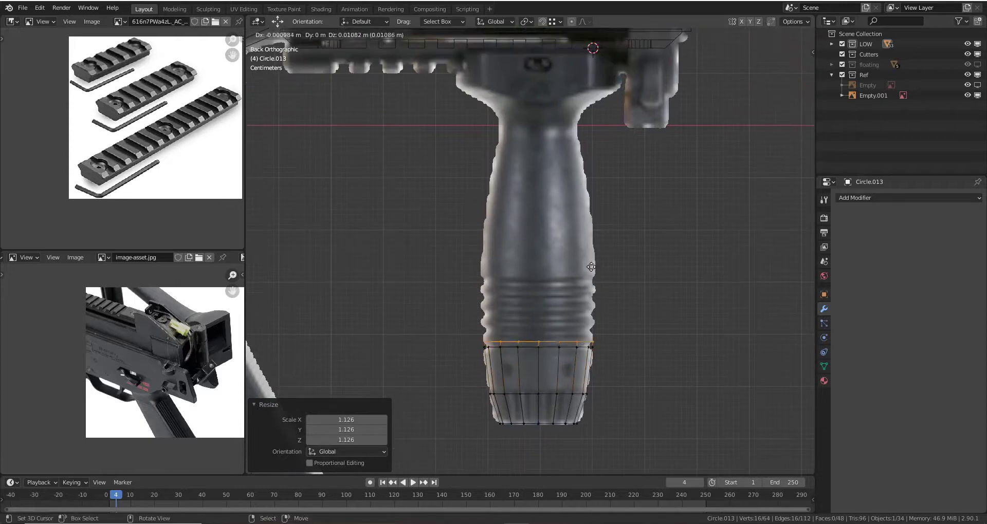
{"action": "left_click", "coordinate": [596, 203]}
{"action": "key", "text": "e"}
{"action": "left_click", "coordinate": [599, 155]}
{"action": "scroll", "coordinate": [599, 156], "scroll_direction": "up", "scroll_amount": 1}
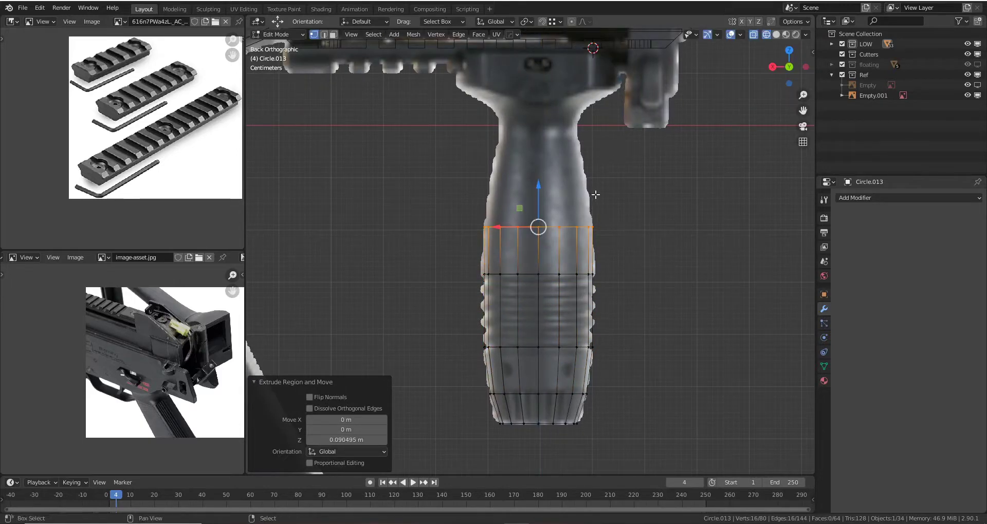
{"action": "scroll", "coordinate": [638, 258], "scroll_direction": "up", "scroll_amount": 2, "text": "shift"}
- Add a centred edge loop around the grip and resize the top ring
{"action": "left_click", "coordinate": [601, 304]}
{"action": "right_click", "coordinate": [602, 304]}
{"action": "left_click", "coordinate": [604, 262], "text": "alt"}
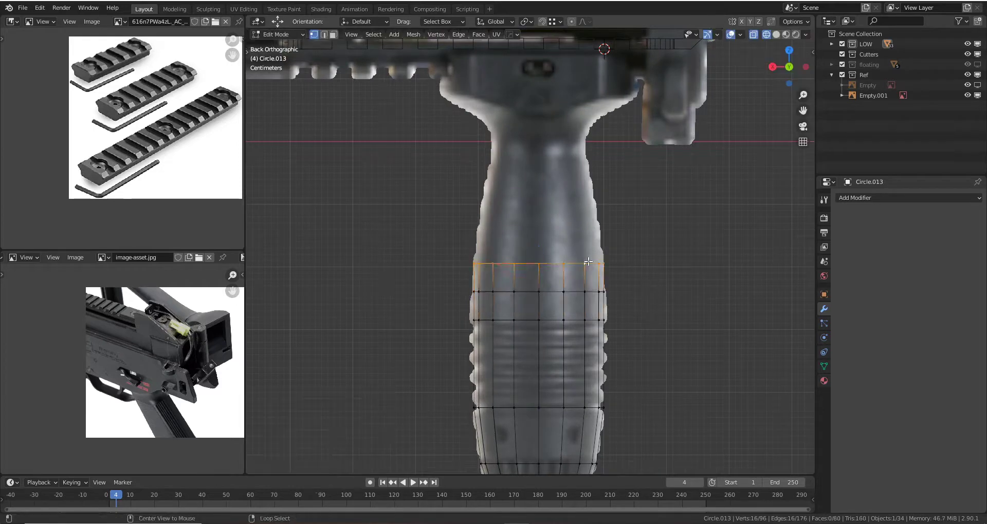
{"action": "key", "text": "s"}
{"action": "left_click", "coordinate": [643, 252]}
{"action": "scroll", "coordinate": [535, 271], "scroll_direction": "up", "scroll_amount": 3, "text": "shift"}
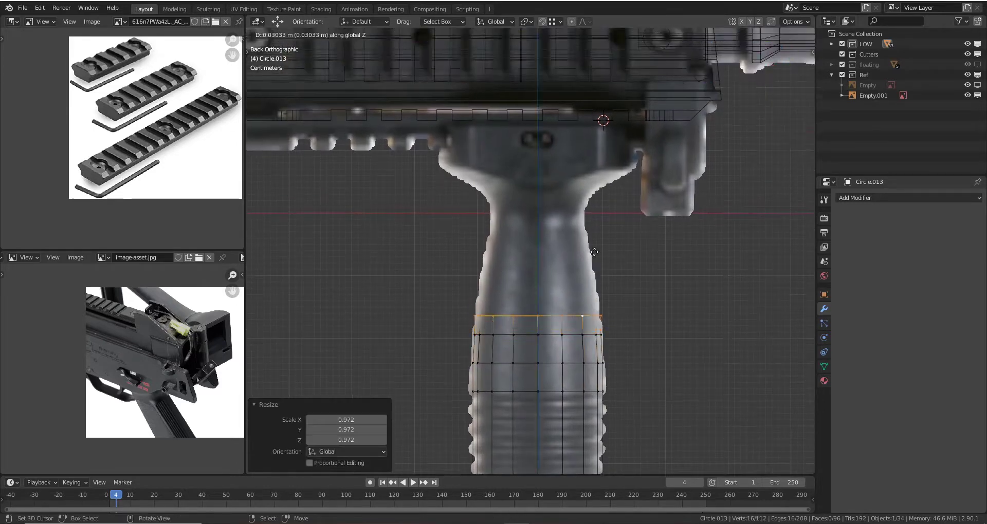
- Extrude the top ring twice up to the rail, narrowing it each time
{"action": "key", "text": "e"}
{"action": "left_click", "coordinate": [535, 266]}
{"action": "key", "text": "s"}
{"action": "left_click", "coordinate": [653, 236]}
{"action": "scroll", "coordinate": [535, 267], "scroll_direction": "up", "scroll_amount": 3, "text": "shift"}
{"action": "key", "text": "e"}
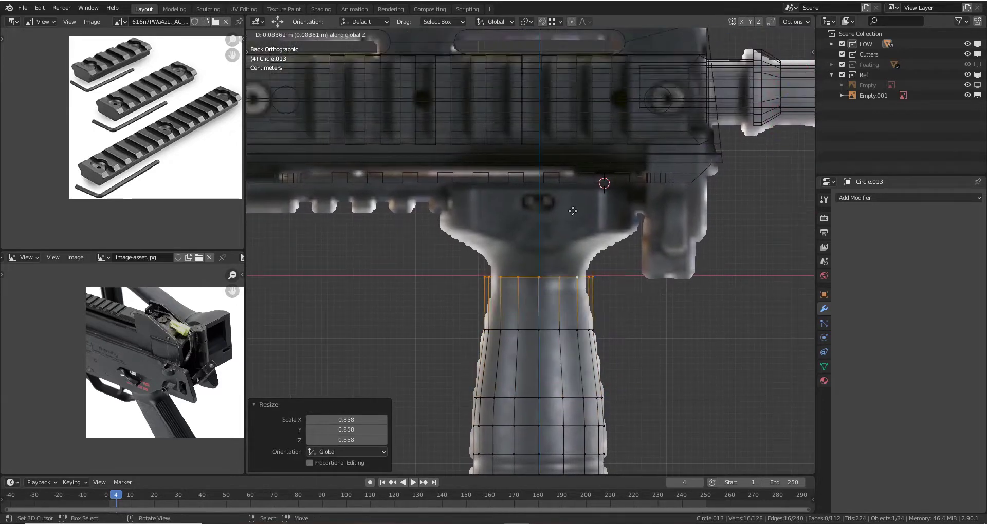
{"action": "left_click", "coordinate": [537, 267]}
{"action": "key", "text": "s"}
{"action": "left_click", "coordinate": [673, 252]}
- Return to Object Mode and view the finished grip shape from the front
{"action": "key", "text": "Tab"}
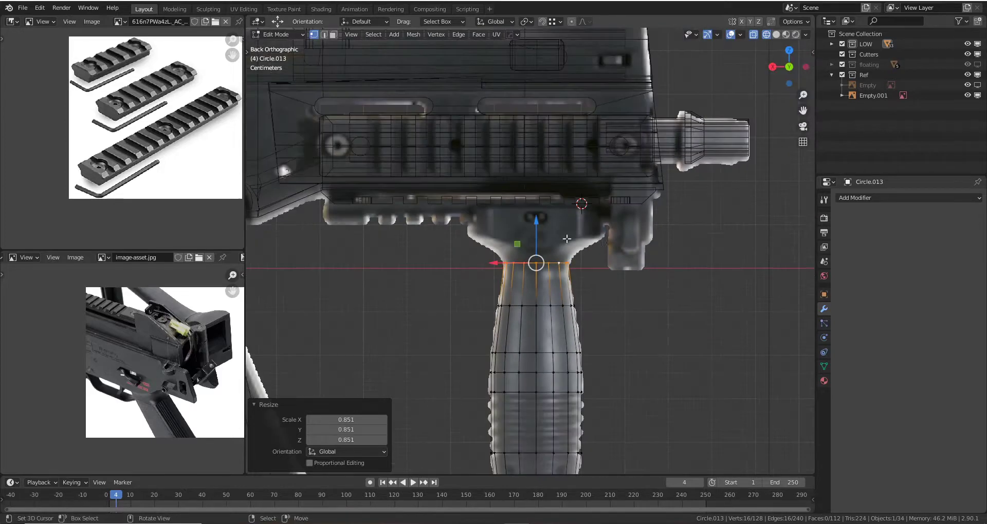
{"action": "mouse_move", "coordinate": [673, 252]}
{"action": "middle_mouse_down"}
{"action": "mouse_move", "coordinate": [559, 277]}
{"action": "mouse_move", "coordinate": [495, 252]}
{"action": "mouse_move", "coordinate": [399, 293]}
{"action": "mouse_move", "coordinate": [545, 287]}
{"action": "middle_mouse_up"}
{"action": "key", "text": "Right"}
{"action": "scroll", "coordinate": [544, 288], "scroll_direction": "up", "scroll_amount": 3}
- In wireframe Edit Mode, cut a centred horizontal edge loop across the grip and scale it
{"action": "key", "text": "z"}
{"action": "left_click", "coordinate": [480, 301]}
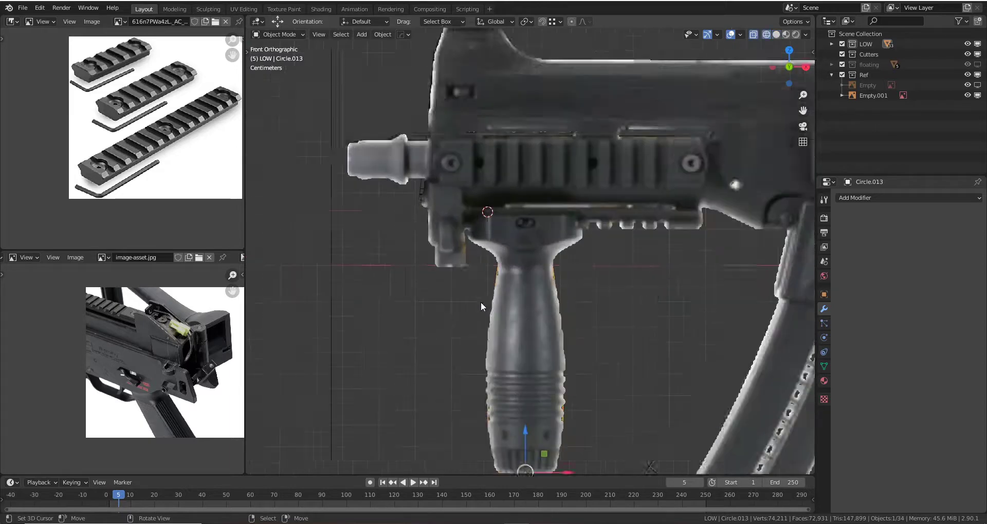
{"action": "key", "text": "Tab"}
{"action": "scroll", "coordinate": [524, 177], "scroll_direction": "up", "scroll_amount": 3}
{"action": "scroll", "coordinate": [524, 177], "scroll_direction": "down", "scroll_amount": 2}
{"action": "scroll", "coordinate": [511, 256], "scroll_direction": "up", "scroll_amount": 2}
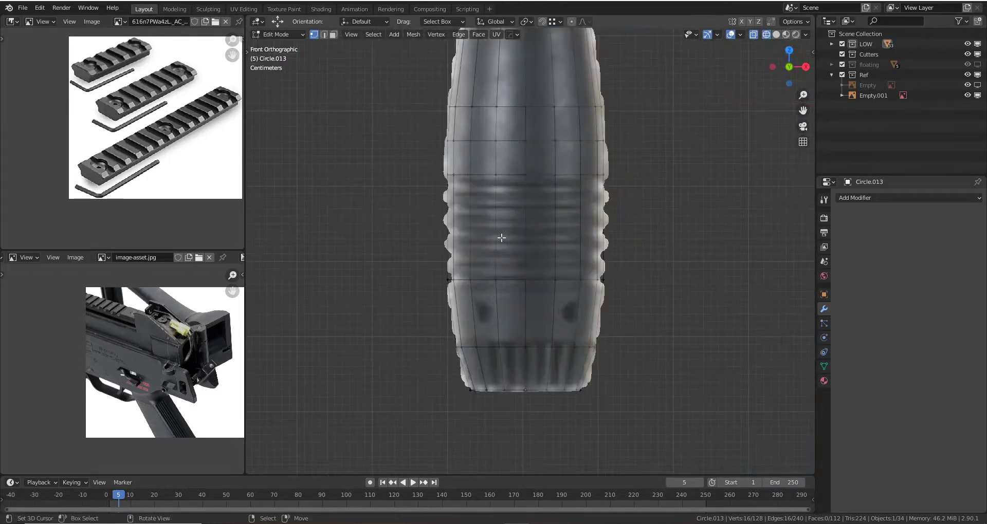
{"action": "key", "text": "ctrl+r"}
{"action": "left_click", "coordinate": [604, 229]}
{"action": "right_click", "coordinate": [604, 229]}
{"action": "key", "text": "s"}
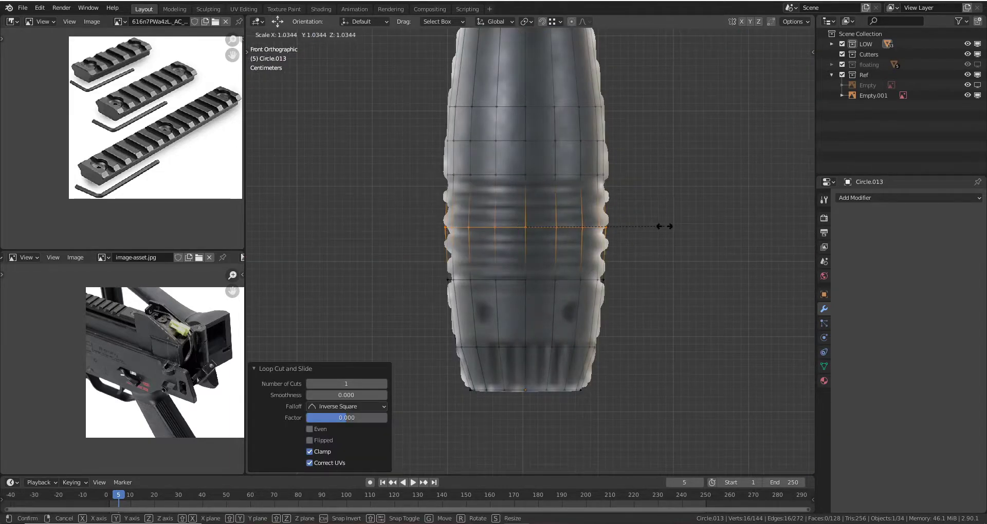
{"action": "left_click", "coordinate": [664, 226]}
- Apply HOps Sharpen to the foregrip for 30° sharp edges and 60° auto smooth
{"action": "key", "text": "alt+z"}
{"action": "left_click", "coordinate": [526, 346], "text": "alt"}
{"action": "key", "text": "z"}
{"action": "middle_click_drag", "start_coordinate": [526, 346], "coordinate": [606, 220]}
{"action": "key", "text": "Tab"}
{"action": "key", "text": "q"}
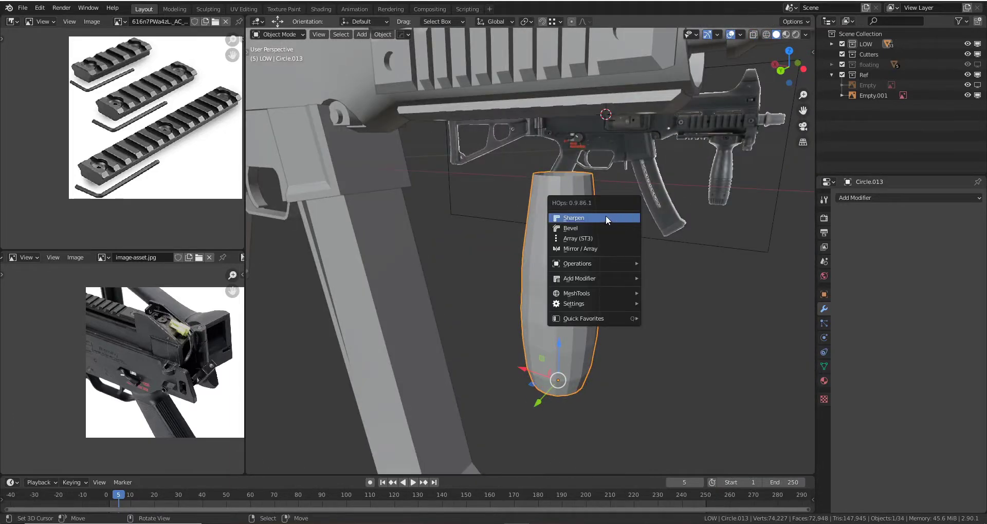
{"action": "left_click", "coordinate": [607, 218]}
- Dissolve the extra middle edge loop on the foregrip
{"action": "key", "text": "Tab"}
{"action": "scroll", "coordinate": [555, 251], "scroll_direction": "up", "scroll_amount": 4}
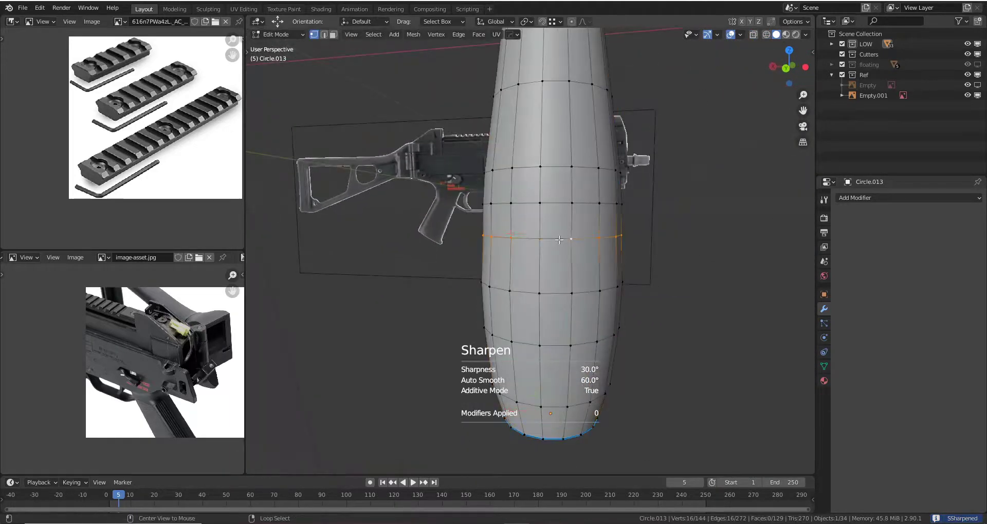
{"action": "middle_click_drag", "start_coordinate": [560, 240], "coordinate": [573, 227]}
{"action": "key", "text": "x"}
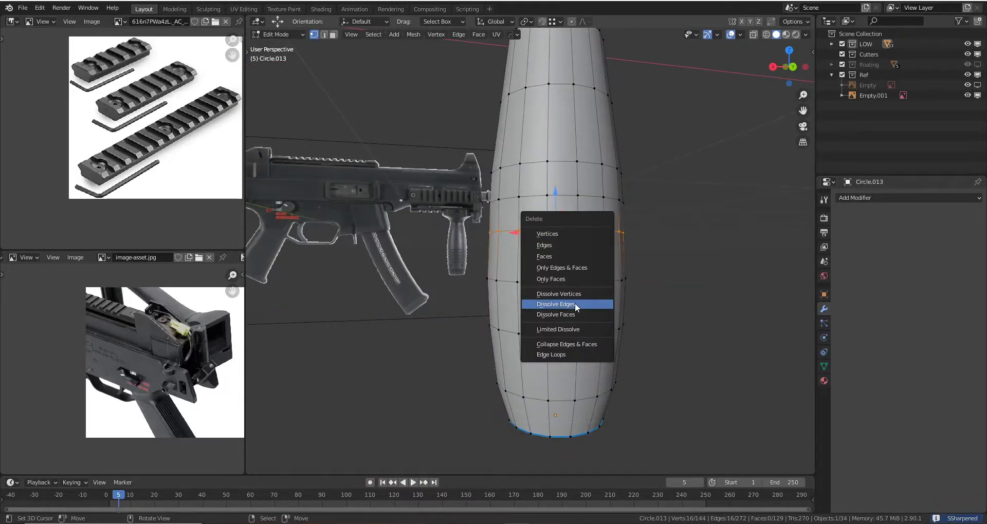
{"action": "left_click", "coordinate": [576, 308]}
{"action": "key", "text": "Tab"}
- Switch to back view in wireframe and select the grip's top edge loop in Edit Mode
{"action": "scroll", "coordinate": [576, 242], "scroll_direction": "down", "scroll_amount": 5}
{"action": "mouse_move", "coordinate": [575, 205]}
{"action": "middle_mouse_down"}
{"action": "mouse_move", "coordinate": [579, 192]}
{"action": "mouse_move", "coordinate": [556, 213]}
{"action": "middle_mouse_up"}
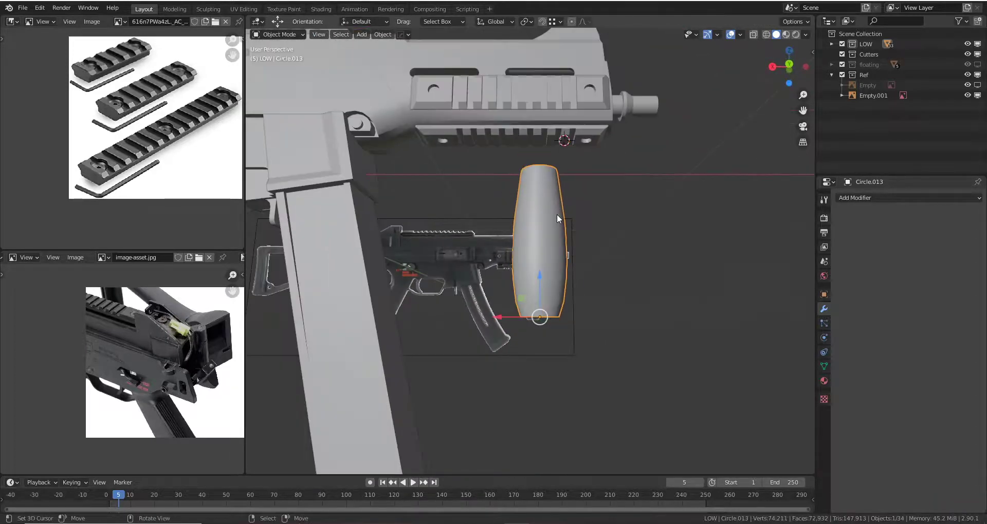
{"action": "key", "text": "KP_1"}
{"action": "key", "text": "ctrl+KP_1"}
{"action": "key", "text": "z"}
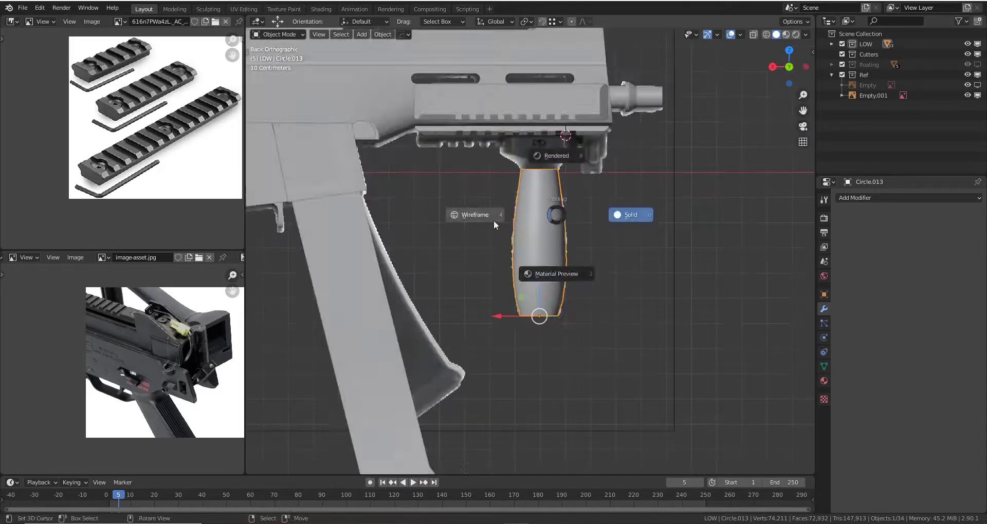
{"action": "left_click", "coordinate": [493, 224]}
{"action": "key", "text": "Tab"}
{"action": "scroll", "coordinate": [543, 250], "scroll_direction": "up", "scroll_amount": 5}
{"action": "left_click", "coordinate": [543, 249], "text": "alt"}
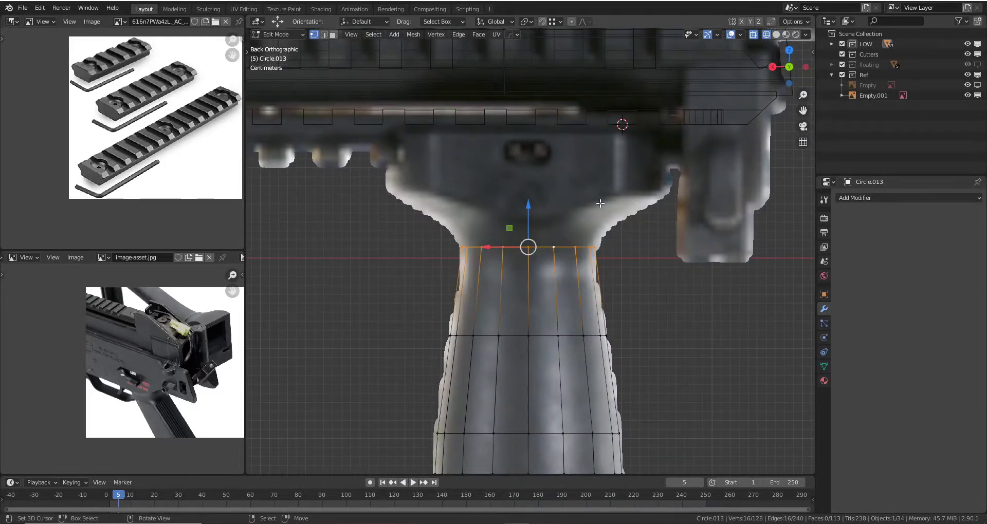
- Search Google Images for 'ump45 grip'
{"action": "key", "text": "alt+Tab"}
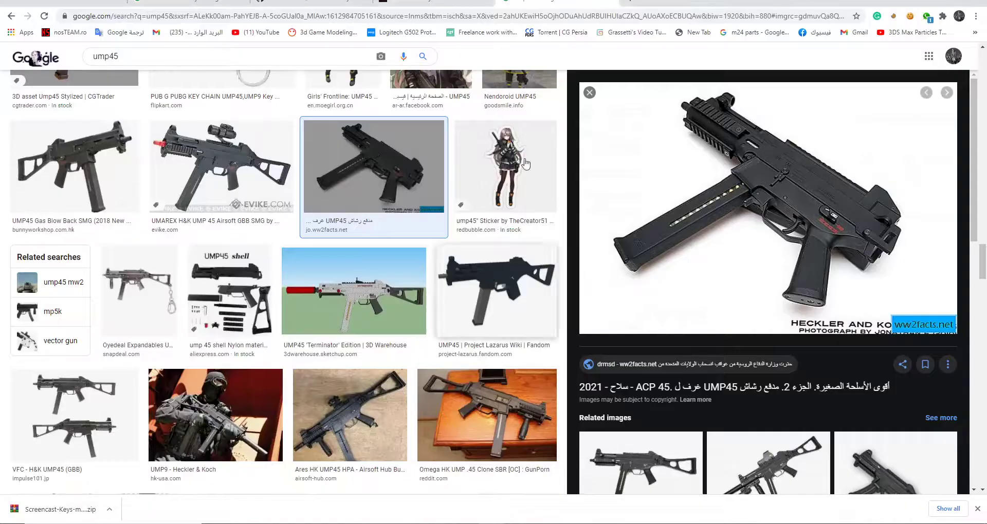
{"action": "scroll", "coordinate": [201, 216], "scroll_direction": "up", "scroll_amount": 3}
{"action": "scroll", "coordinate": [201, 216], "scroll_direction": "up", "scroll_amount": 3}
{"action": "scroll", "coordinate": [198, 196], "scroll_direction": "up", "scroll_amount": 3}
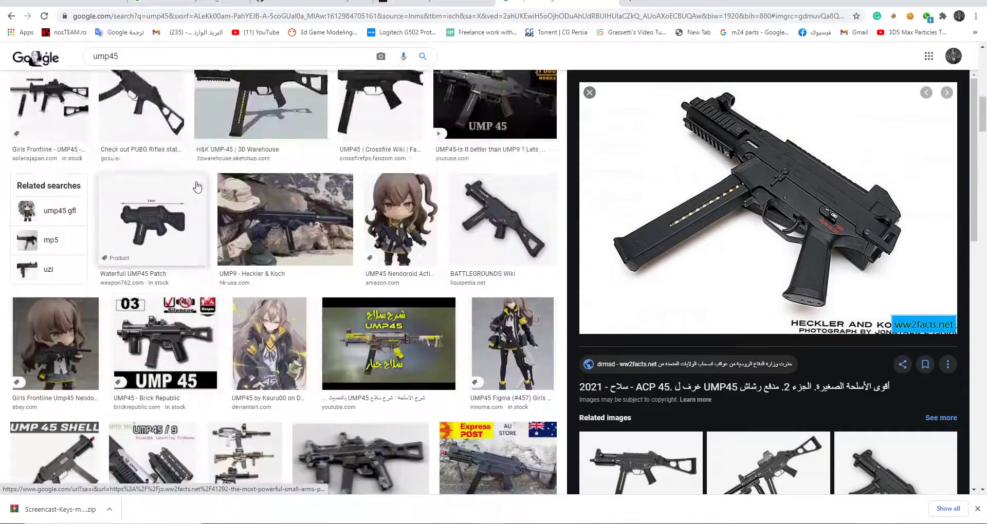
{"action": "scroll", "coordinate": [154, 165], "scroll_direction": "up", "scroll_amount": 3}
{"action": "scroll", "coordinate": [97, 123], "scroll_direction": "up", "scroll_amount": 3}
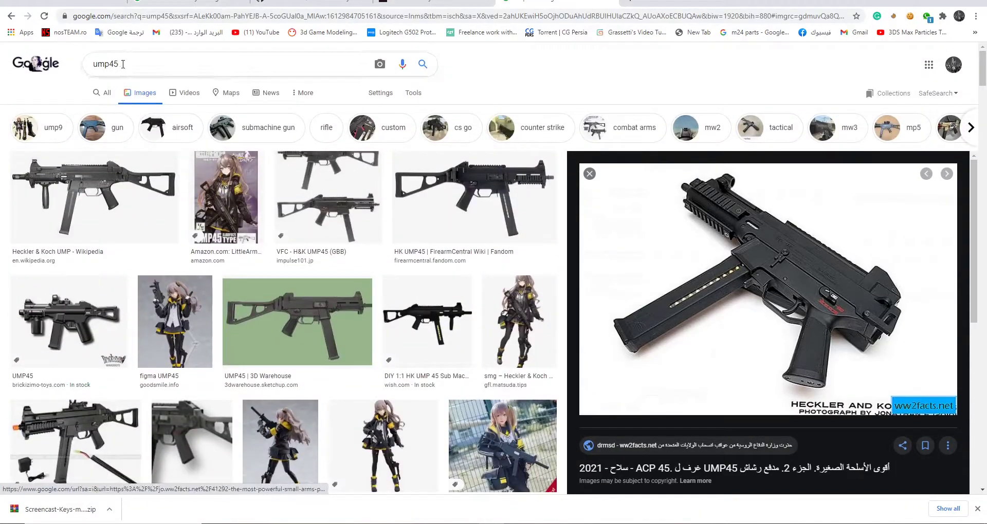
{"action": "type", "text": " grip"}
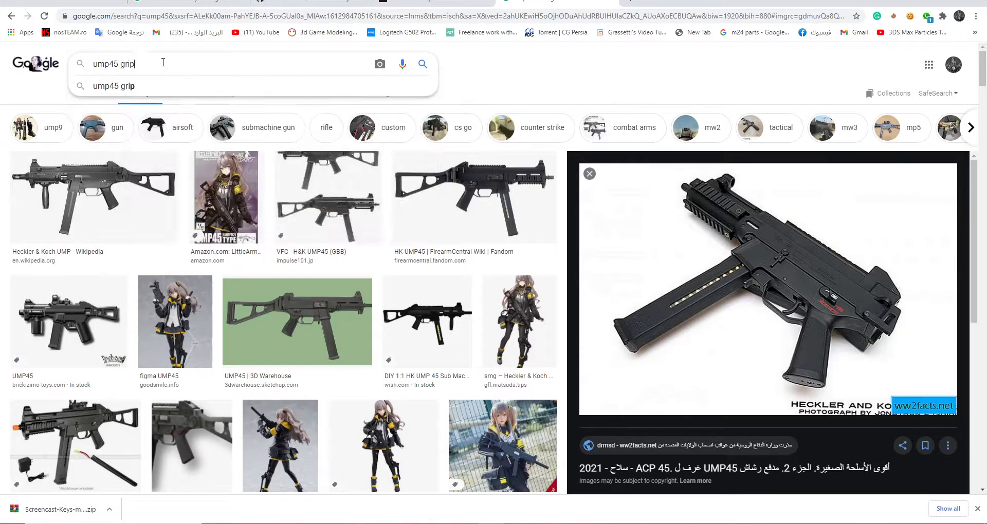
{"action": "key", "text": "Return"}
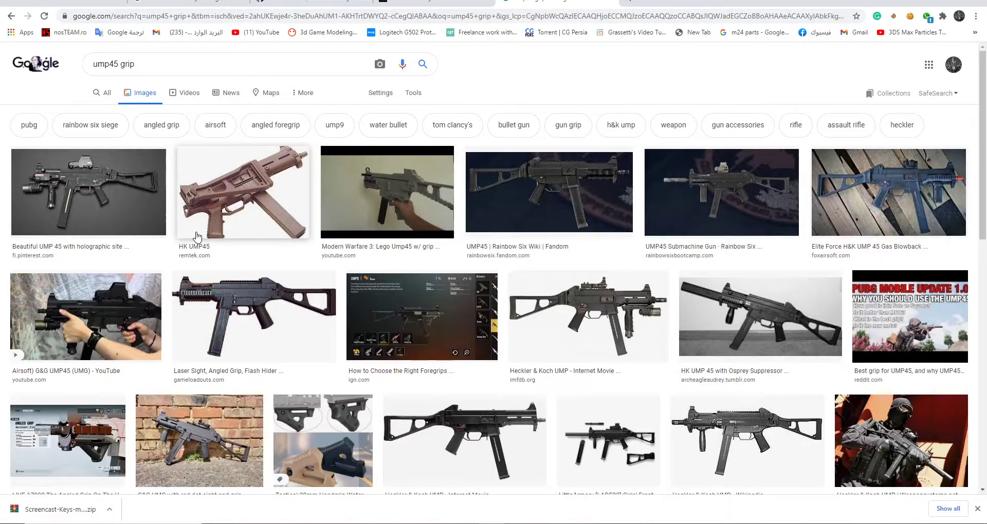
- Save the vertical foregrip photo into Refences and load it into Blender's image editor
{"action": "scroll", "coordinate": [196, 237], "scroll_direction": "down", "scroll_amount": 1}
{"action": "scroll", "coordinate": [195, 236], "scroll_direction": "down", "scroll_amount": 2}
{"action": "scroll", "coordinate": [195, 236], "scroll_direction": "down", "scroll_amount": 2}
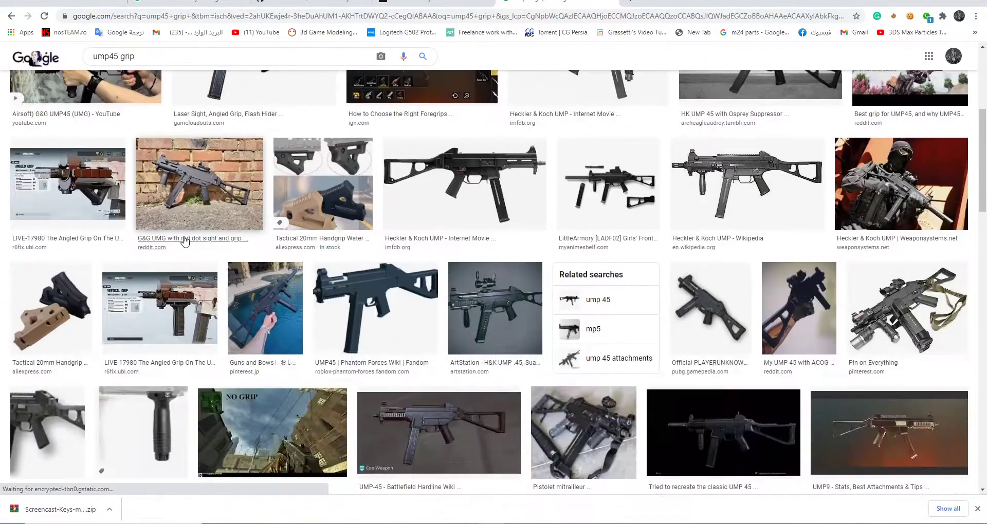
{"action": "left_click", "coordinate": [168, 398]}
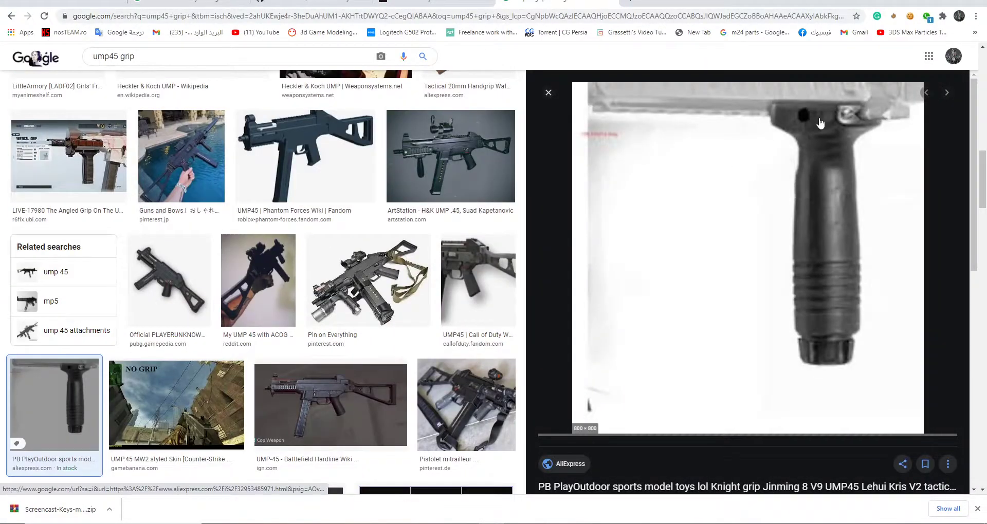
{"action": "key", "text": "alt+Tab"}
{"action": "mouse_move", "coordinate": [838, 226]}
{"action": "left_mouse_down"}
{"action": "mouse_move", "coordinate": [691, 251]}
{"action": "mouse_move", "coordinate": [649, 224]}
{"action": "left_mouse_up"}
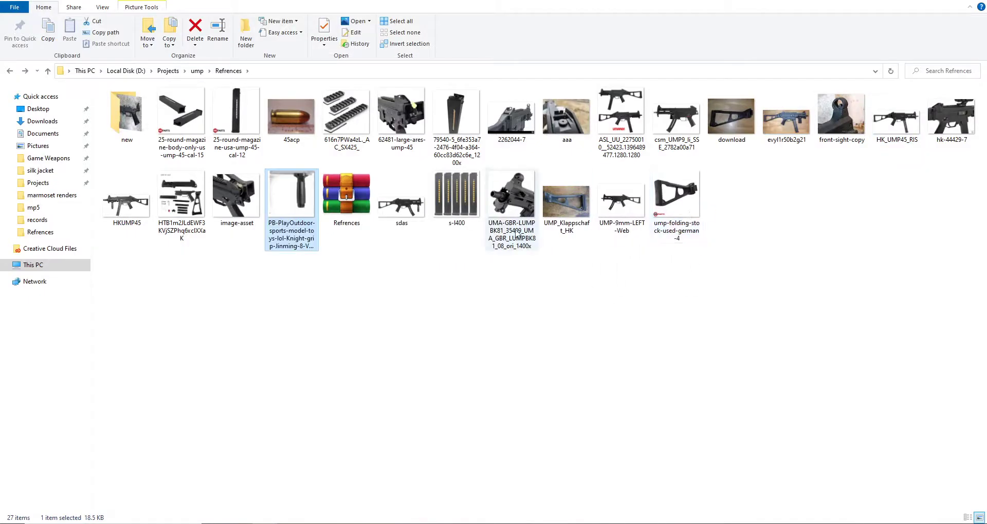
{"action": "mouse_move", "coordinate": [312, 199]}
{"action": "left_mouse_down"}
{"action": "mouse_move", "coordinate": [310, 257]}
{"action": "mouse_move", "coordinate": [128, 145]}
{"action": "left_mouse_up"}
{"action": "key", "text": "alt+Tab"}
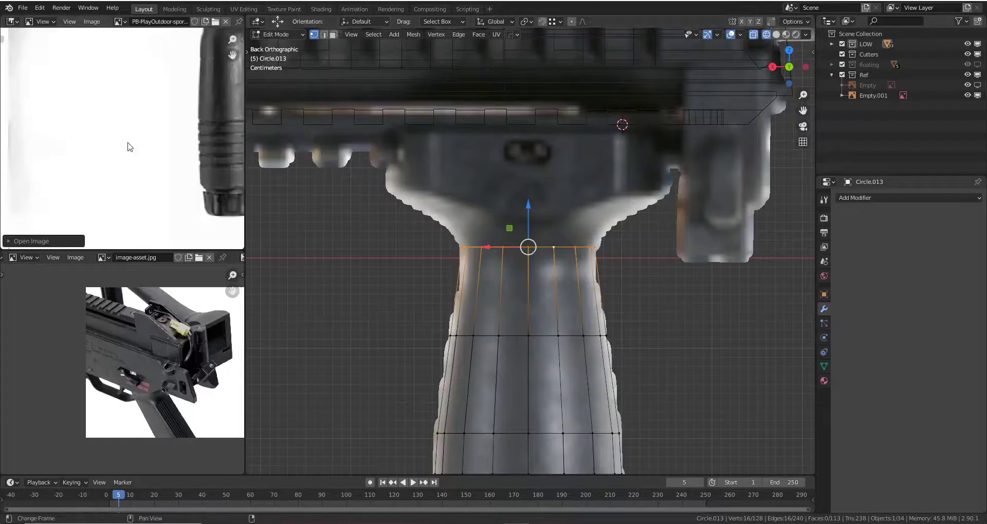
- Zoom the reference photo in and out to find the grip's top
{"action": "scroll", "coordinate": [165, 177], "scroll_direction": "up", "scroll_amount": 2}
{"action": "scroll", "coordinate": [138, 164], "scroll_direction": "down", "scroll_amount": 2}
{"action": "scroll", "coordinate": [139, 155], "scroll_direction": "up", "scroll_amount": 3}
{"action": "scroll", "coordinate": [146, 175], "scroll_direction": "down", "scroll_amount": 2}
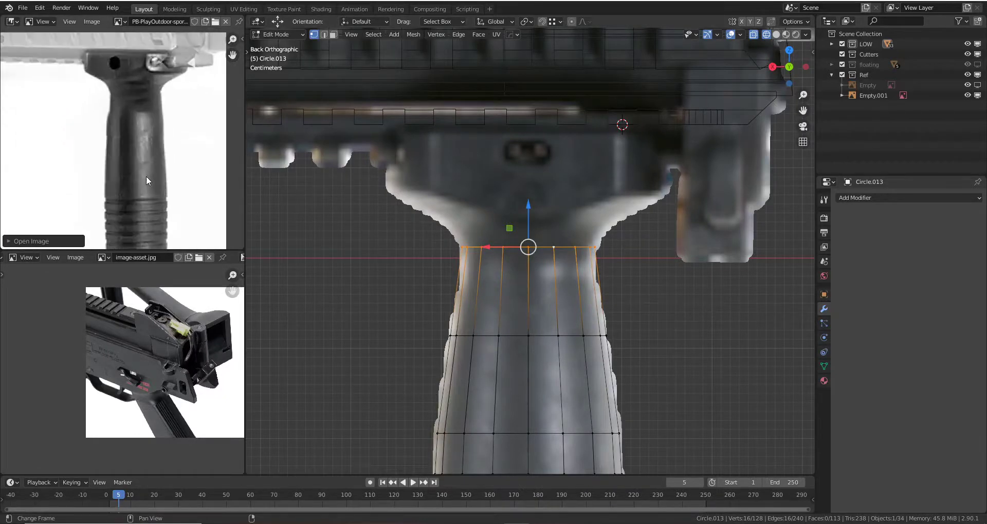
{"action": "scroll", "coordinate": [145, 158], "scroll_direction": "up", "scroll_amount": 2}
{"action": "scroll", "coordinate": [542, 302], "scroll_direction": "down", "scroll_amount": 3}
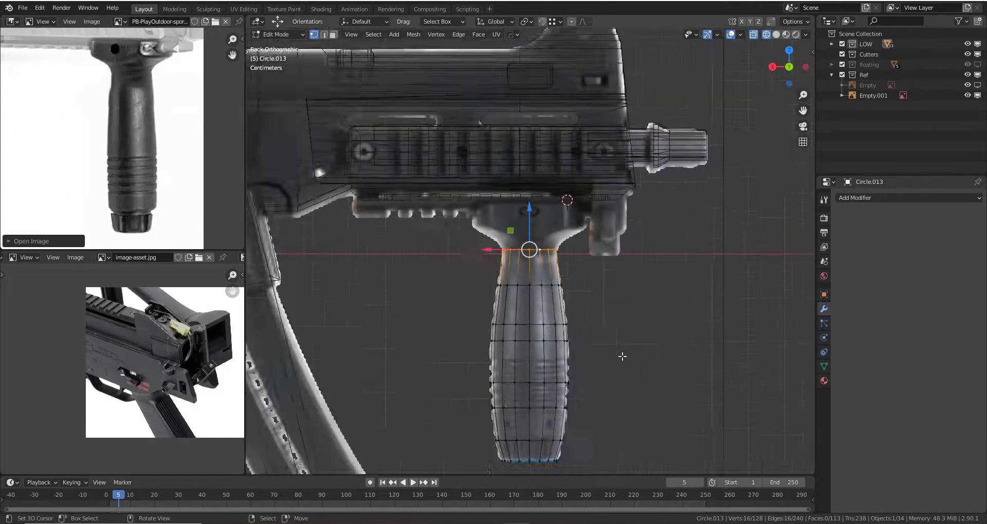
{"action": "scroll", "coordinate": [542, 302], "scroll_direction": "up", "scroll_amount": 1}
{"action": "scroll", "coordinate": [543, 302], "scroll_direction": "down", "scroll_amount": 1}
{"action": "scroll", "coordinate": [542, 302], "scroll_direction": "up", "scroll_amount": 4}
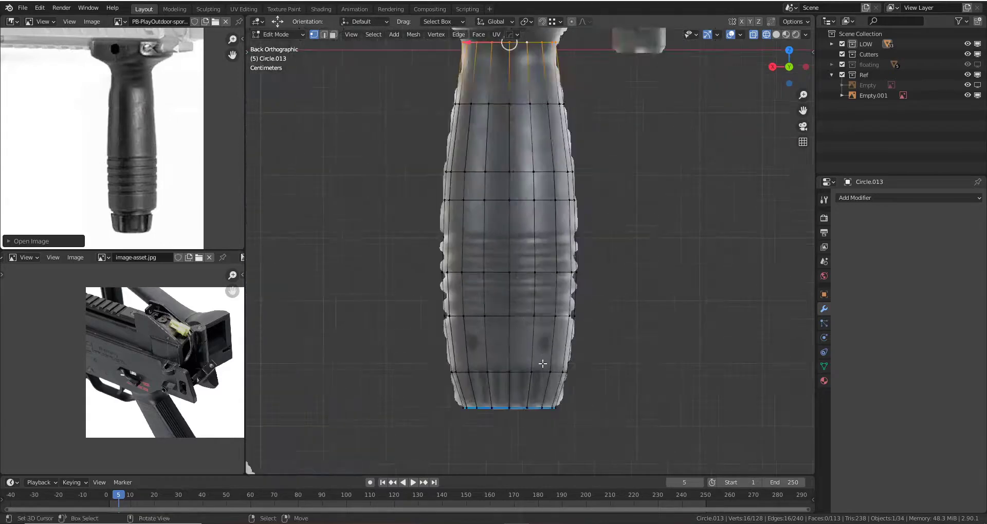
- Return to Object Mode and pan the viewport and reference photo onto the grip's top
{"action": "key", "text": "Tab"}
{"action": "key", "text": "g"}
{"action": "key", "text": "Escape"}
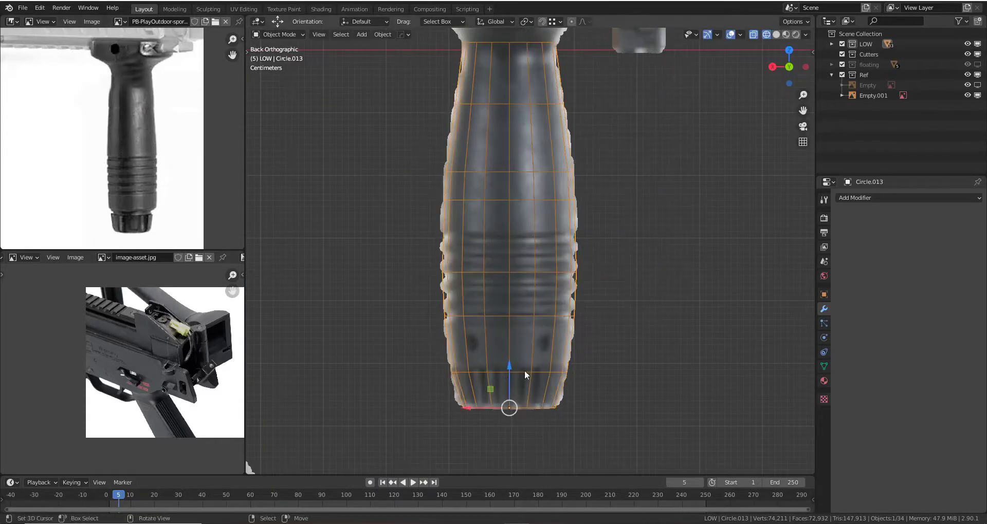
{"action": "middle_click_drag", "start_coordinate": [492, 136], "coordinate": [469, 238], "text": "shift"}
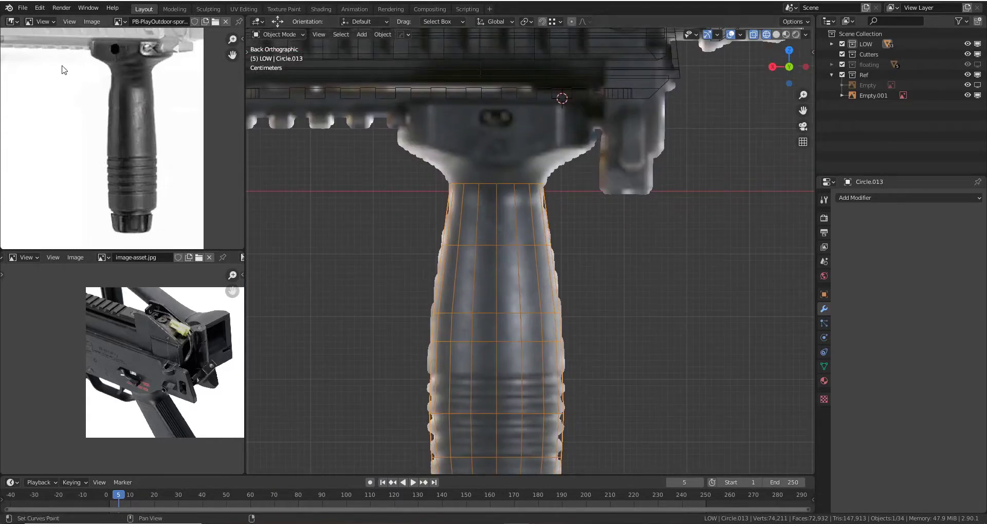
{"action": "middle_click_drag", "start_coordinate": [123, 79], "coordinate": [129, 157]}
{"action": "scroll", "coordinate": [125, 137], "scroll_direction": "up", "scroll_amount": 3}
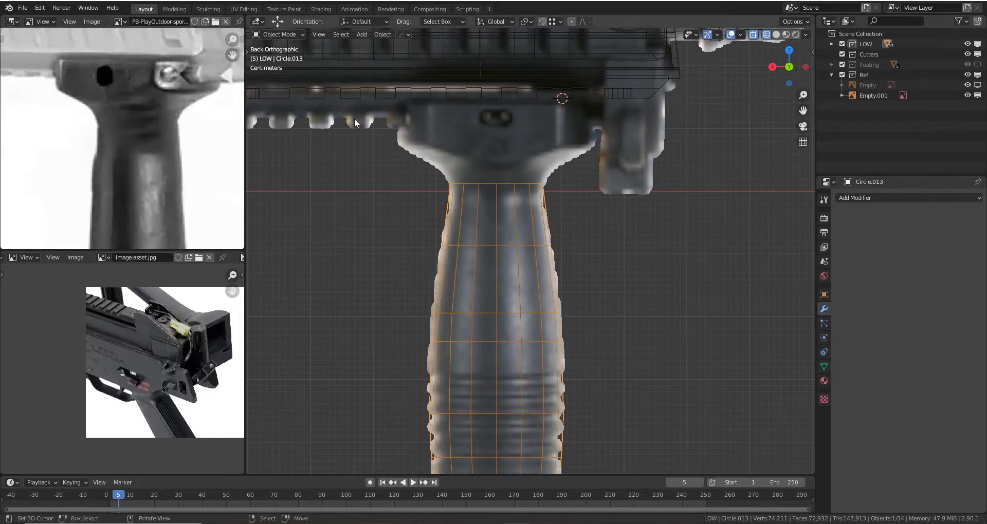
- Select the grip's top ring in Edit Mode, turn X-ray off, and orbit to User Perspective
{"action": "middle_click_drag", "start_coordinate": [543, 118], "coordinate": [524, 199], "text": "shift"}
{"action": "key", "text": "Tab"}
{"action": "scroll", "coordinate": [531, 178], "scroll_direction": "up", "scroll_amount": 3}
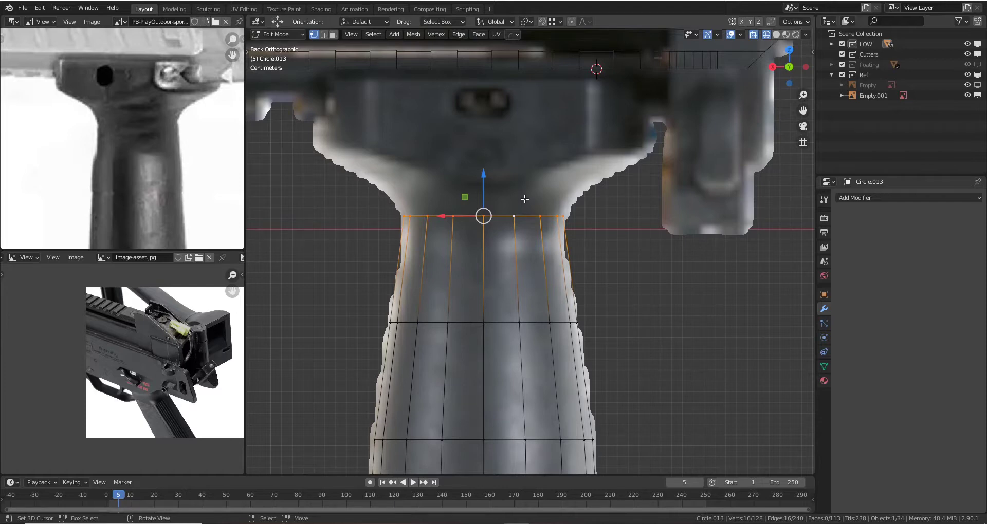
{"action": "scroll", "coordinate": [517, 212], "scroll_direction": "down", "scroll_amount": 2}
{"action": "key", "text": "alt+z"}
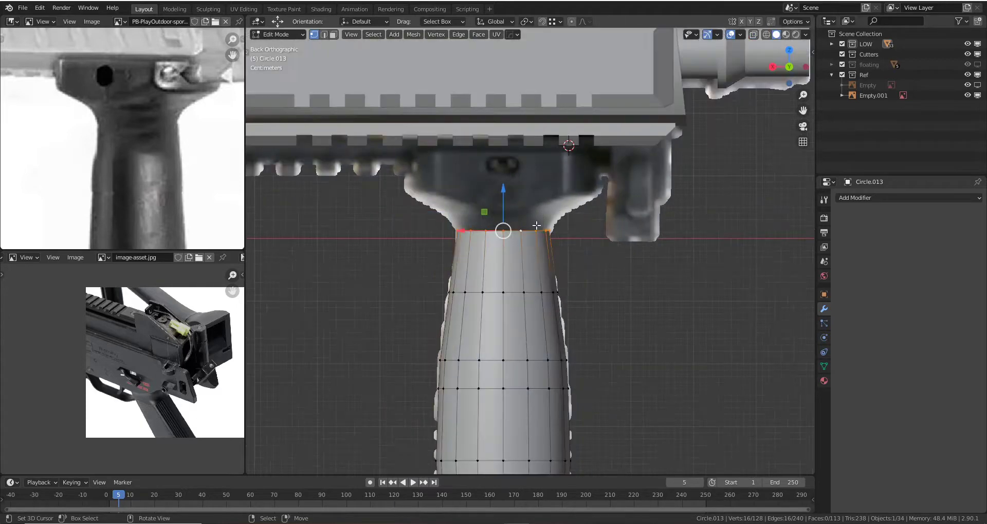
{"action": "key", "text": "Tab"}
{"action": "key", "text": "Tab"}
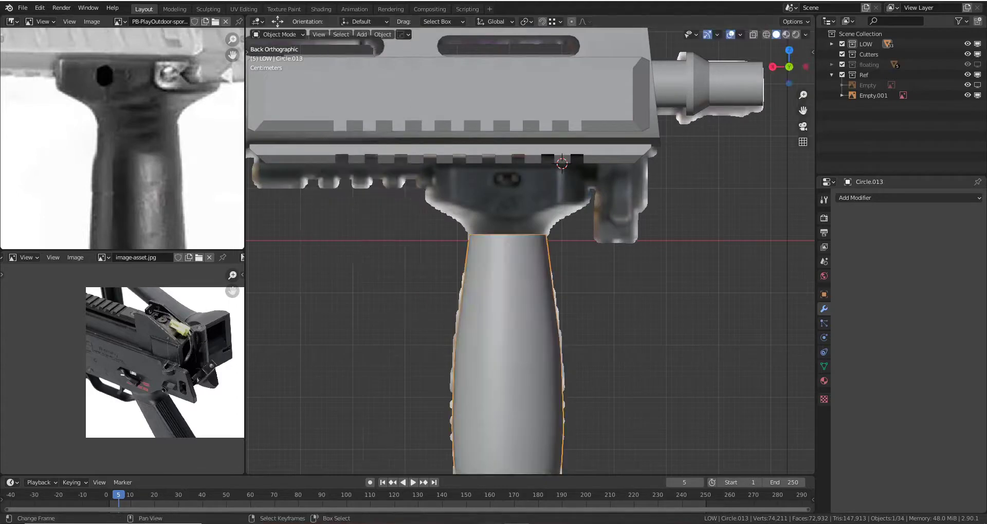
{"action": "mouse_move", "coordinate": [622, 398]}
{"action": "middle_mouse_down"}
{"action": "mouse_move", "coordinate": [546, 342]}
{"action": "mouse_move", "coordinate": [513, 278]}
{"action": "mouse_move", "coordinate": [539, 277]}
{"action": "mouse_move", "coordinate": [555, 312]}
{"action": "middle_mouse_up"}
{"action": "key", "text": "2"}
- Rip the grip along a vertical edge loop and delete one connected half's vertices
{"action": "key", "text": "1"}
{"action": "left_click", "coordinate": [555, 312]}
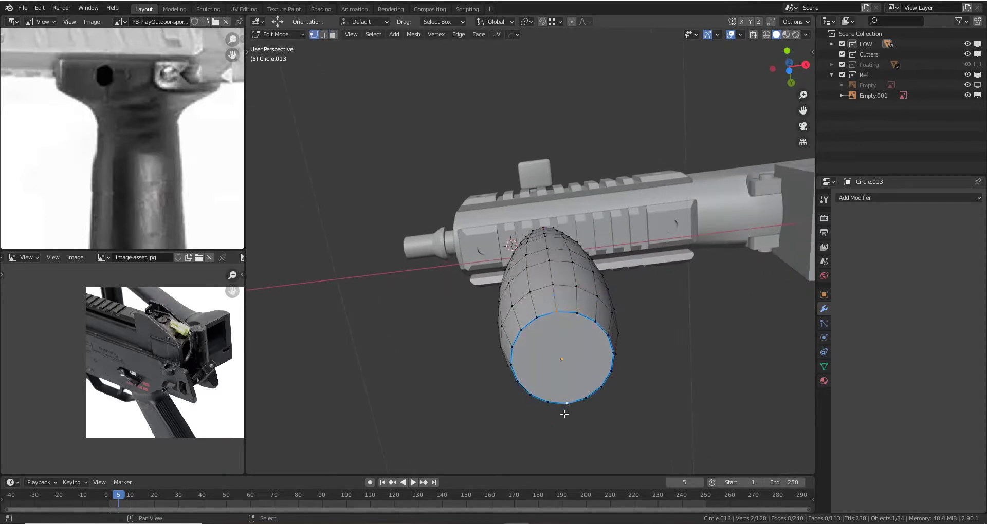
{"action": "mouse_move", "coordinate": [558, 350]}
{"action": "middle_mouse_down"}
{"action": "mouse_move", "coordinate": [555, 360]}
{"action": "mouse_move", "coordinate": [645, 375]}
{"action": "mouse_move", "coordinate": [610, 384]}
{"action": "middle_mouse_up"}
{"action": "key", "text": "2"}
{"action": "left_click", "coordinate": [552, 359], "text": "alt"}
{"action": "key", "text": "v"}
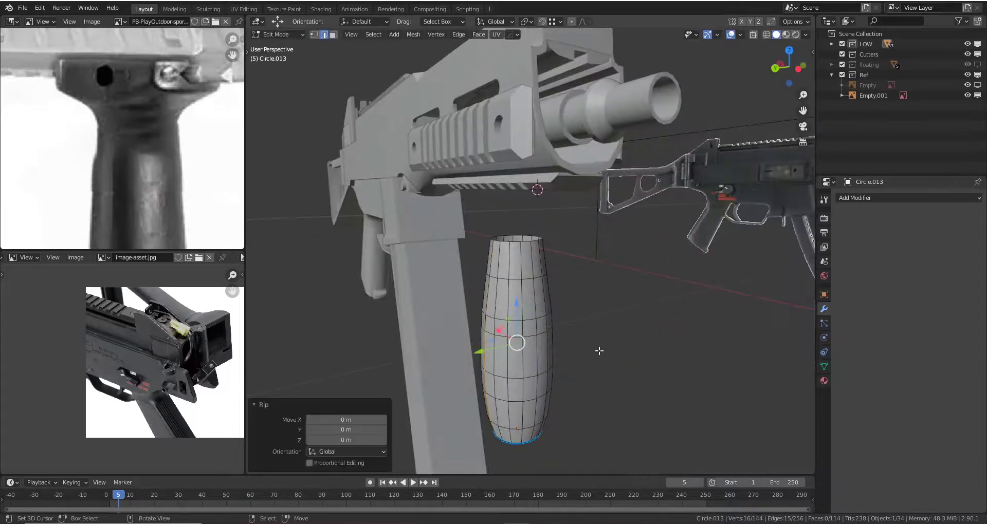
{"action": "mouse_move", "coordinate": [600, 348]}
{"action": "middle_mouse_down"}
{"action": "mouse_move", "coordinate": [499, 322]}
{"action": "mouse_move", "coordinate": [508, 290]}
{"action": "middle_mouse_up"}
{"action": "left_click", "coordinate": [508, 289]}
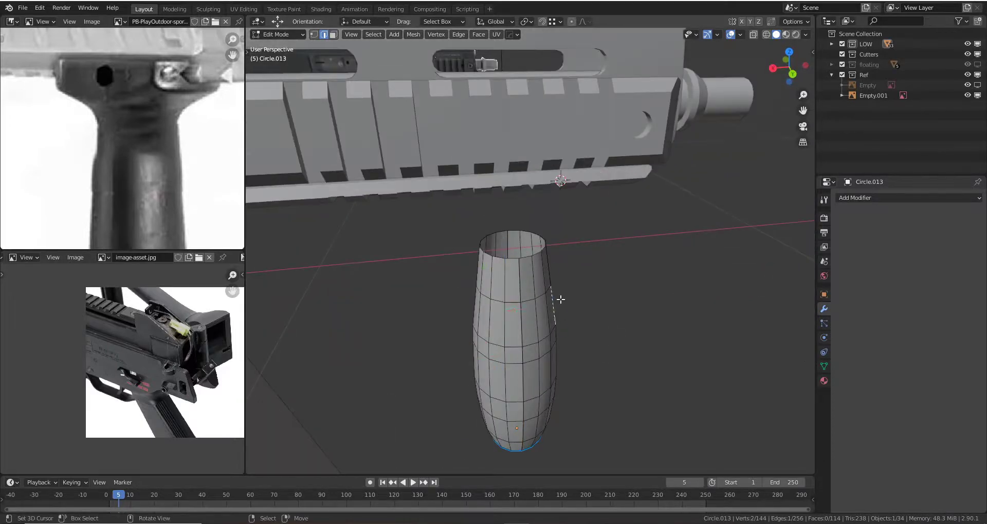
{"action": "key", "text": "ctrl+l"}
{"action": "key", "text": "x"}
{"action": "left_click", "coordinate": [531, 216]}
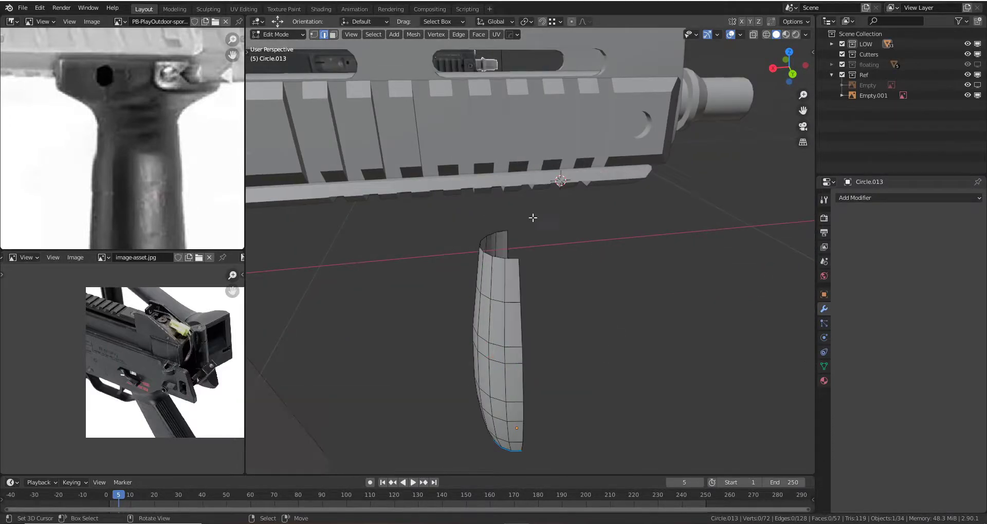
{"action": "mouse_move", "coordinate": [531, 217]}
{"action": "middle_mouse_down"}
{"action": "mouse_move", "coordinate": [593, 290]}
{"action": "mouse_move", "coordinate": [611, 268]}
{"action": "middle_mouse_up"}
- Add a Mirror modifier with clipping to the remaining grip half
{"action": "left_click", "coordinate": [850, 198]}
{"action": "left_click", "coordinate": [850, 198]}
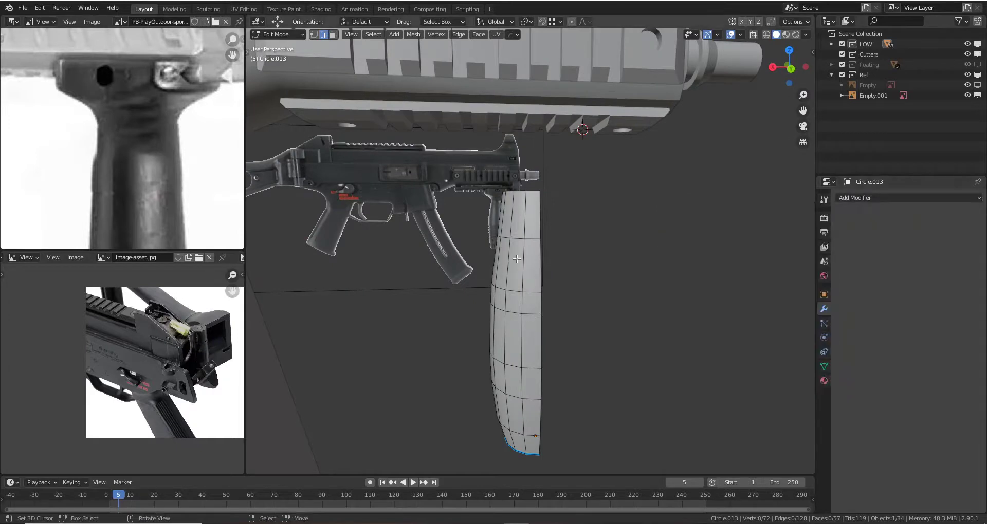
{"action": "left_click", "coordinate": [851, 198]}
{"action": "left_click", "coordinate": [778, 300]}
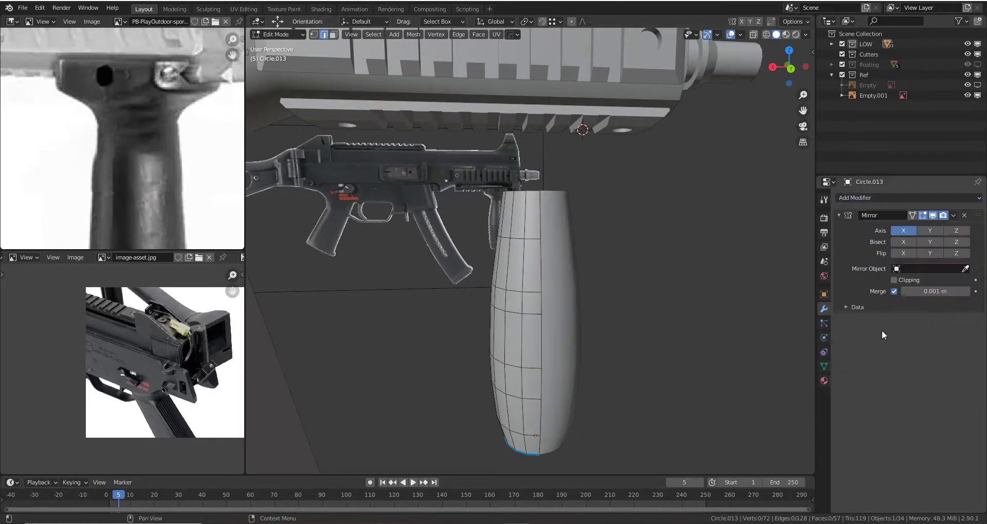
{"action": "middle_click_drag", "start_coordinate": [684, 257], "coordinate": [638, 277]}
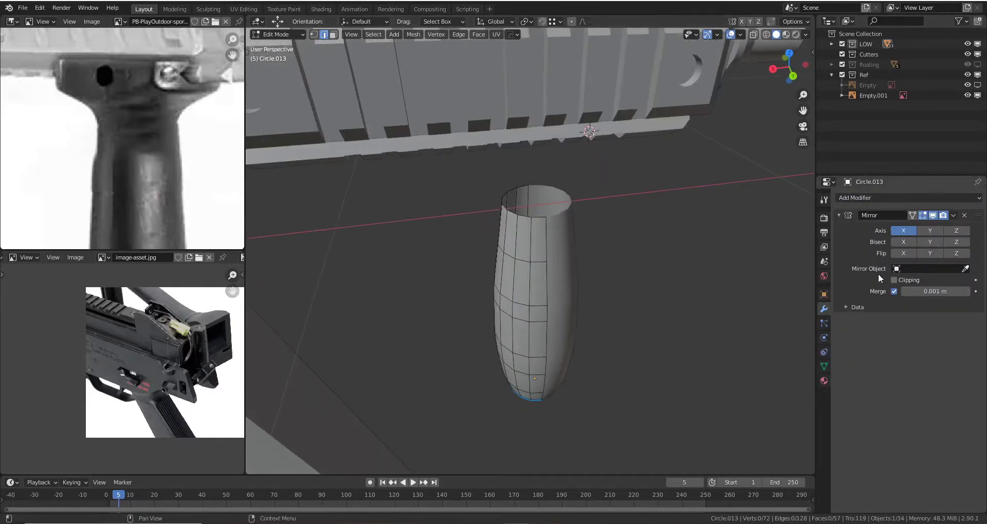
- Switch to the back orthographic view and re-enter Edit Mode on the grip
{"action": "key", "text": "Tab"}
{"action": "key", "text": "ctrl+KP_1"}
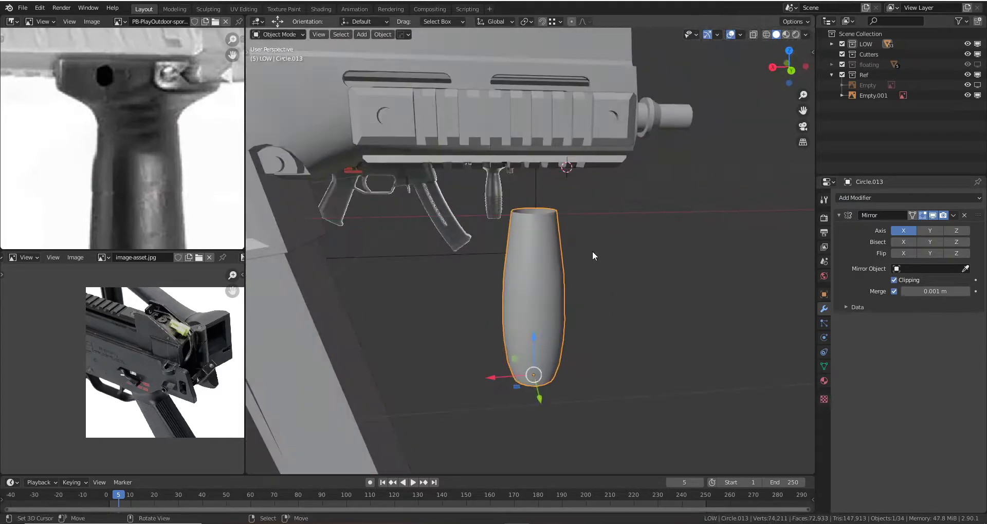
{"action": "key", "text": "KP_5"}
{"action": "key", "text": "ctrl+Tab"}
{"action": "left_click", "coordinate": [534, 252]}
- Extrude the grip's top ring upward along Z
{"action": "scroll", "coordinate": [537, 251], "scroll_direction": "up", "scroll_amount": 4}
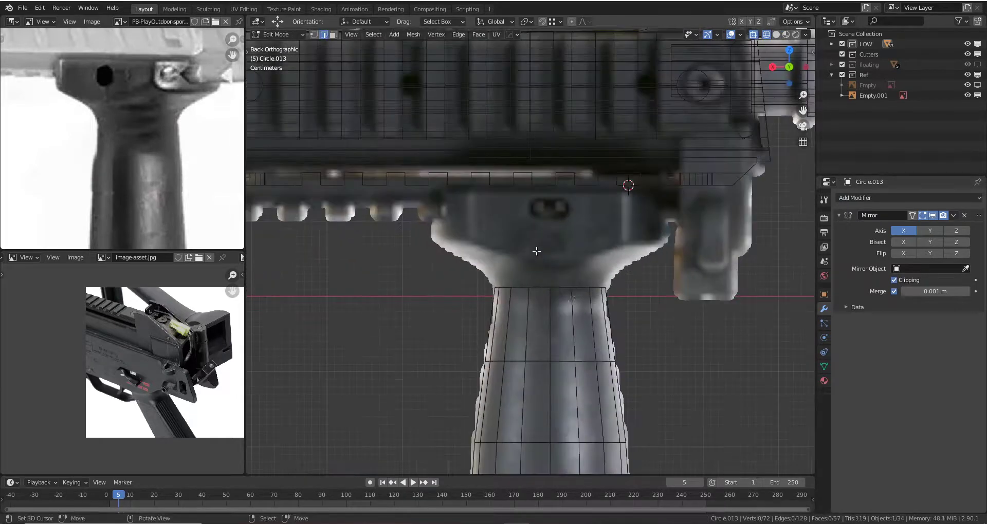
{"action": "key", "text": "e"}
{"action": "key", "text": "Escape"}
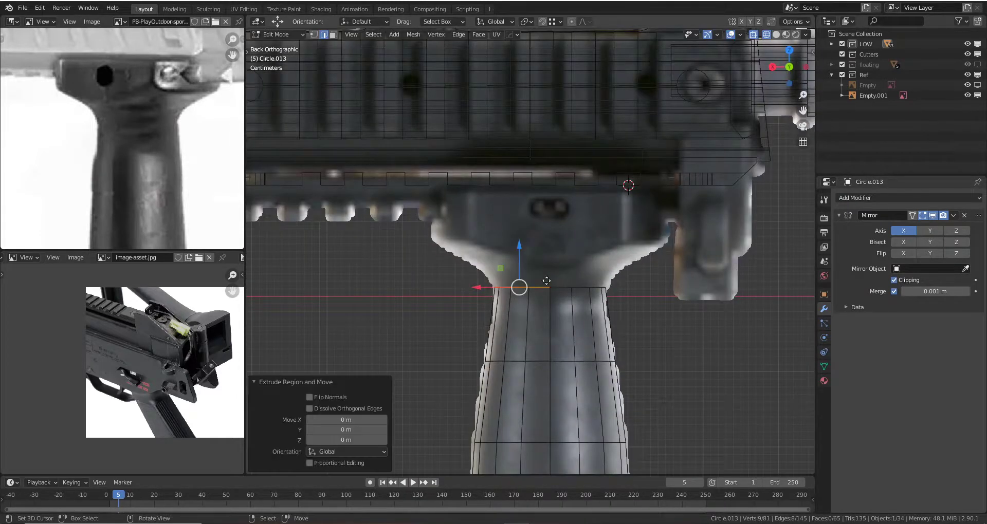
{"action": "key", "text": "g"}
{"action": "key", "text": "z"}
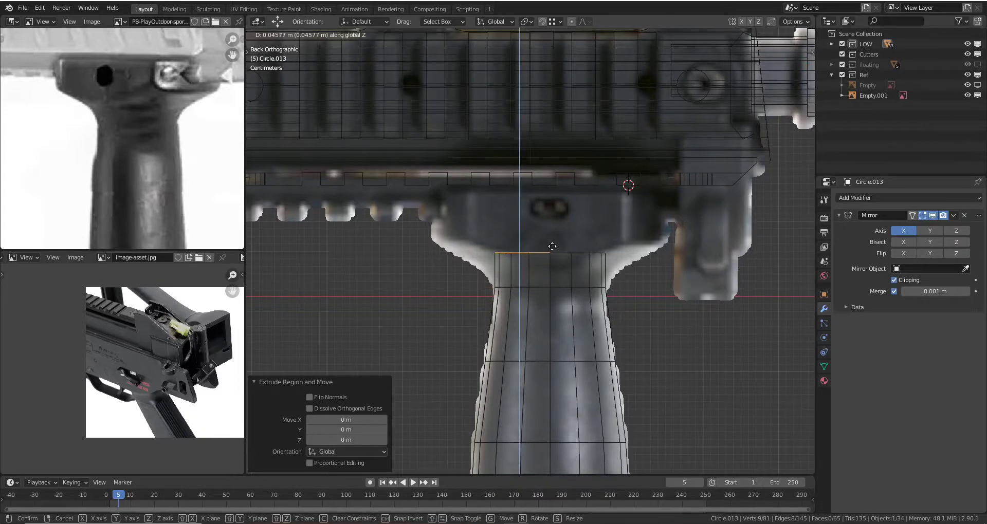
{"action": "left_click", "coordinate": [552, 245]}
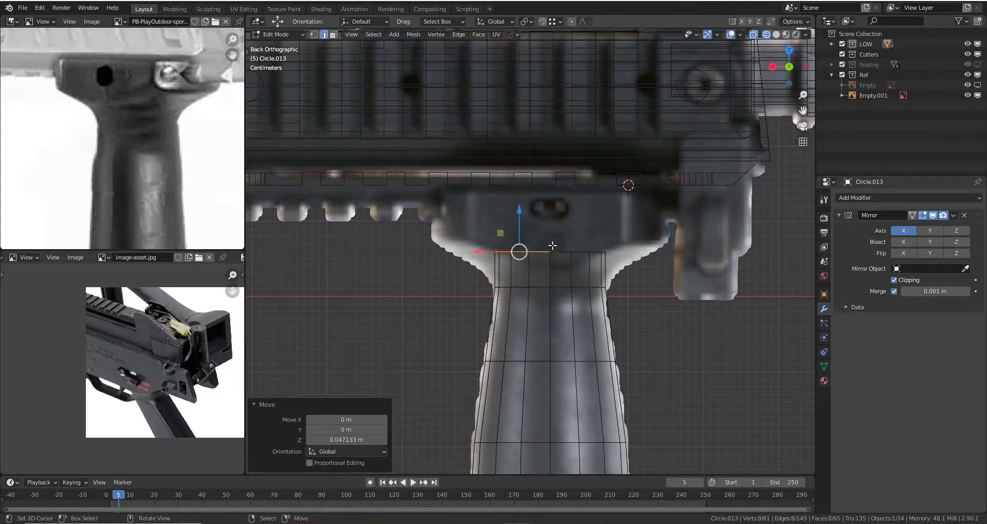
- Widen the new rim along X and nudge it into a flared shape
{"action": "key", "text": "g"}
{"action": "key", "text": "x"}
{"action": "left_click", "coordinate": [429, 240]}
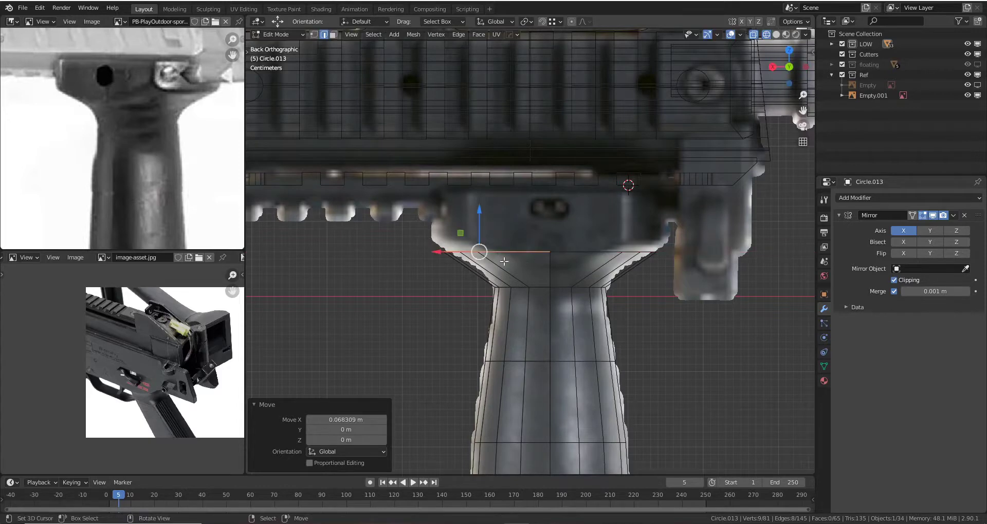
{"action": "key", "text": "g"}
{"action": "key", "text": "z"}
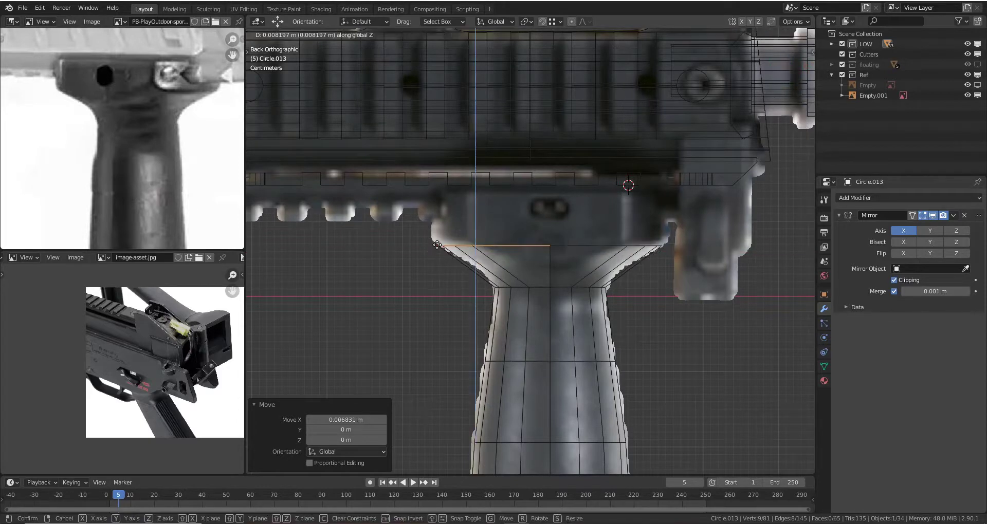
{"action": "left_click", "coordinate": [435, 244]}
{"action": "key", "text": "g"}
{"action": "key", "text": "x"}
{"action": "left_click", "coordinate": [428, 241]}
{"action": "key", "text": "g"}
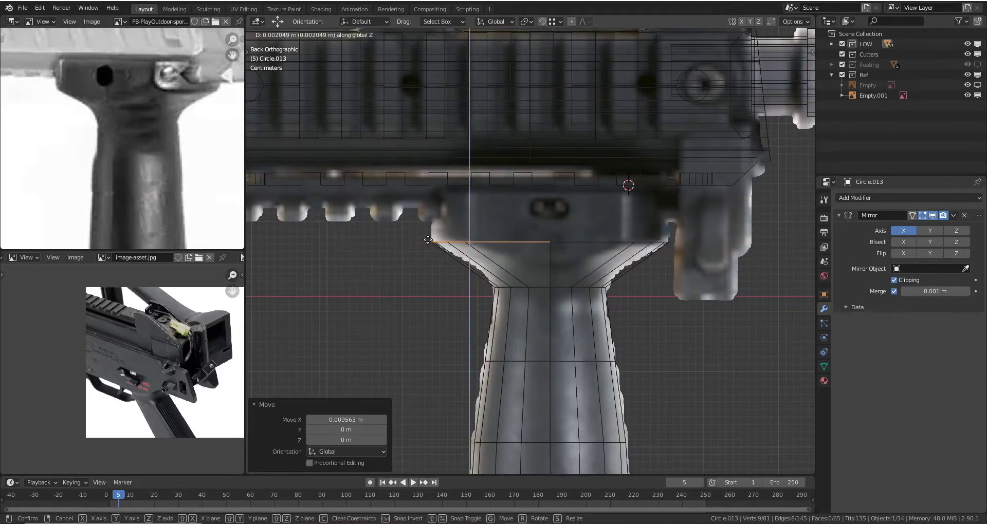
{"action": "left_click", "coordinate": [428, 240]}
- Extrude the rim up along Z so the mount meets the rail's underside
{"action": "key", "text": "e"}
{"action": "key", "text": "z"}
{"action": "left_click", "coordinate": [450, 202]}
{"action": "key", "text": "alt+z"}
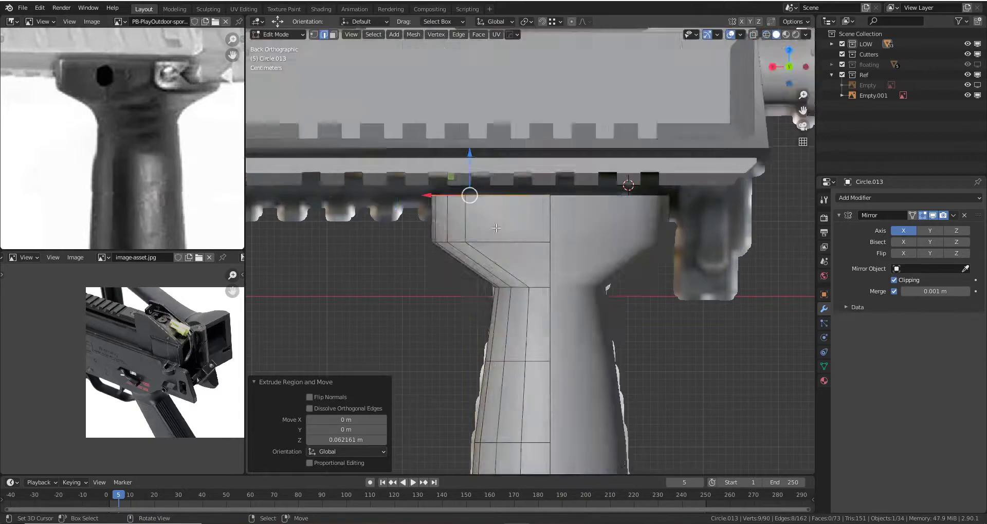
{"action": "mouse_move", "coordinate": [496, 228]}
{"action": "middle_mouse_down"}
{"action": "mouse_move", "coordinate": [558, 197]}
{"action": "mouse_move", "coordinate": [538, 261]}
{"action": "middle_mouse_up"}
- Toggle wireframe and solid shading and orbit to check the grip's new top
{"action": "key", "text": "Tab"}
{"action": "mouse_move", "coordinate": [489, 221]}
{"action": "middle_mouse_down"}
{"action": "mouse_move", "coordinate": [526, 250]}
{"action": "mouse_move", "coordinate": [535, 246]}
{"action": "middle_mouse_up"}
{"action": "key", "text": "z"}
{"action": "left_click", "coordinate": [434, 242]}
{"action": "key", "text": "Tab"}
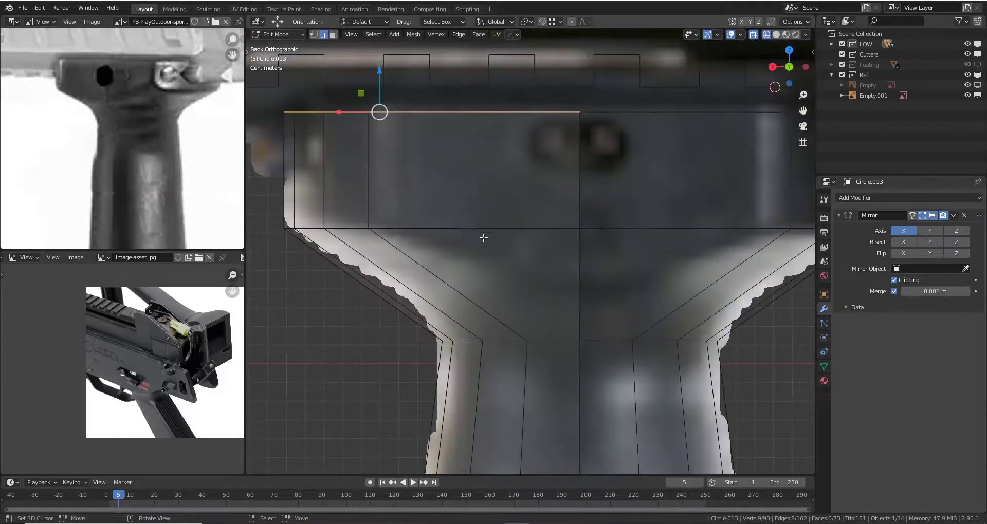
{"action": "scroll", "coordinate": [483, 237], "scroll_direction": "down", "scroll_amount": 2}
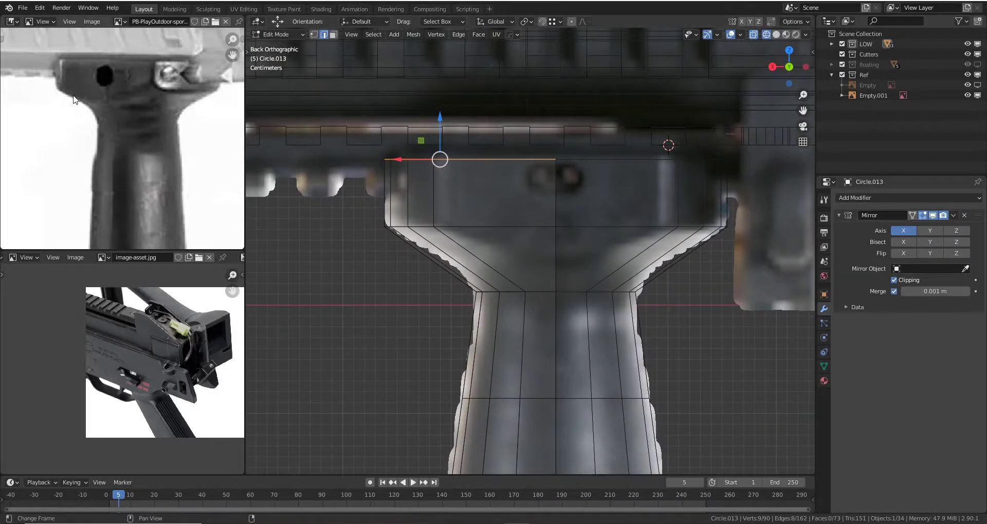
{"action": "scroll", "coordinate": [525, 250], "scroll_direction": "up", "scroll_amount": 2}
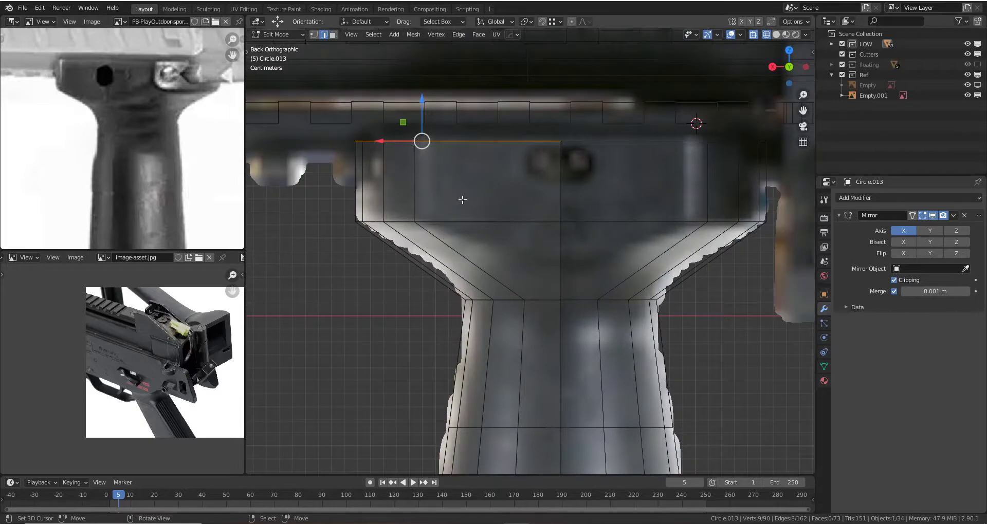
{"action": "key", "text": "g"}
{"action": "key", "text": "Return"}
{"action": "key", "text": "alt+z"}
{"action": "key", "text": "Tab"}
{"action": "mouse_move", "coordinate": [462, 199]}
{"action": "middle_mouse_down"}
{"action": "mouse_move", "coordinate": [458, 235]}
{"action": "mouse_move", "coordinate": [551, 248]}
{"action": "middle_mouse_up"}
- Sharpen the grip's hard edges from the quick tools menu
{"action": "right_click", "coordinate": [549, 242]}
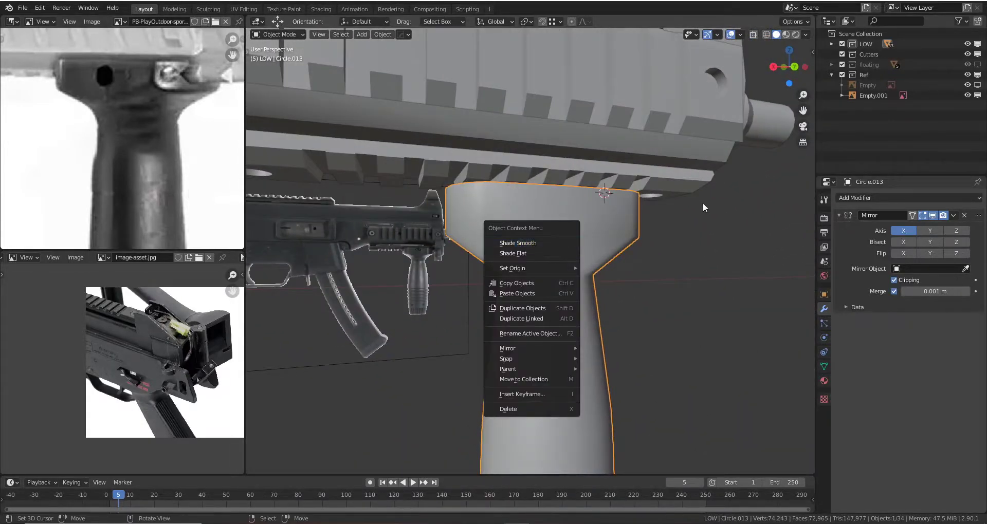
{"action": "key", "text": "Escape"}
{"action": "key", "text": "q"}
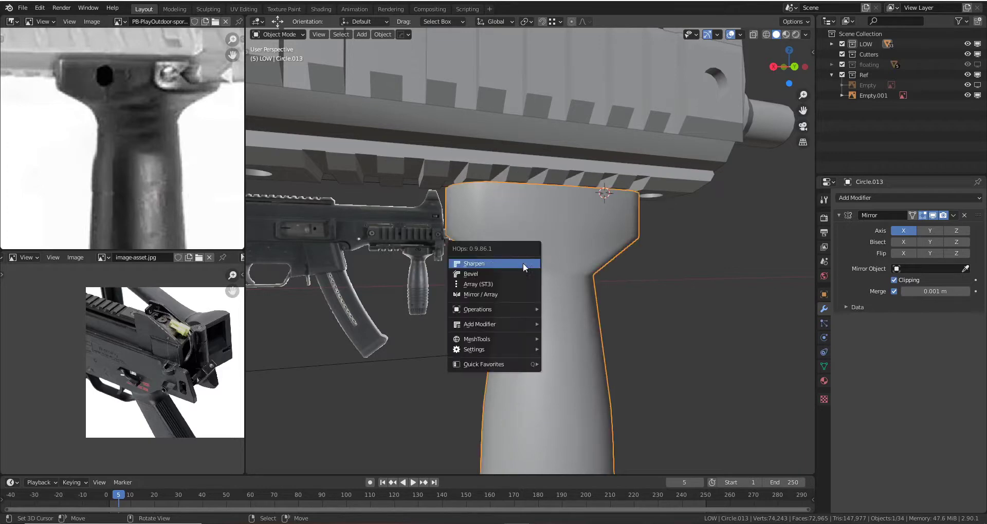
{"action": "left_click", "coordinate": [523, 263]}
{"action": "mouse_move", "coordinate": [507, 266]}
{"action": "middle_mouse_down"}
{"action": "mouse_move", "coordinate": [609, 248]}
{"action": "mouse_move", "coordinate": [520, 243]}
{"action": "middle_mouse_up"}
- Add a loop cut on the flared top and shift its edges to match the reference
{"action": "key", "text": "Tab"}
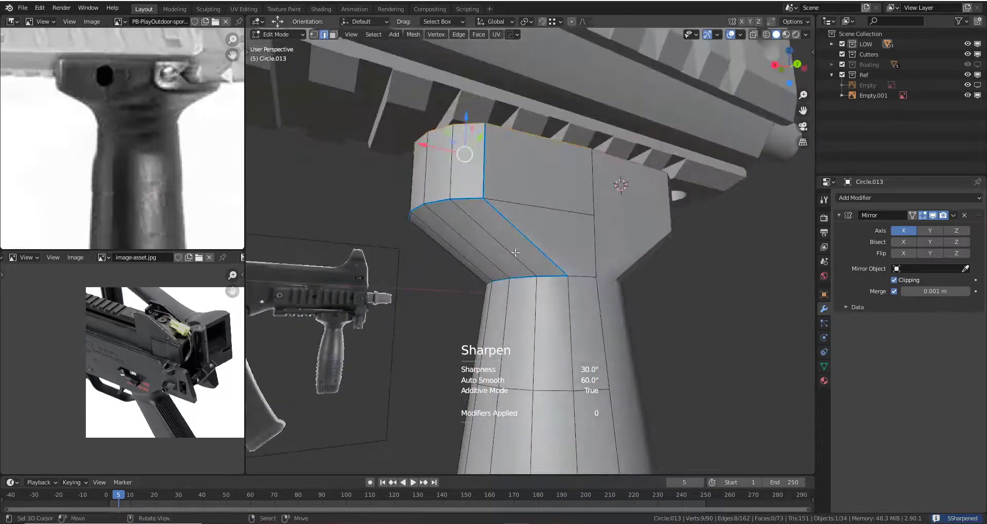
{"action": "key", "text": "ctrl+r"}
{"action": "left_click", "coordinate": [520, 242]}
{"action": "left_click", "coordinate": [520, 243]}
{"action": "key", "text": "ctrl+KP_1"}
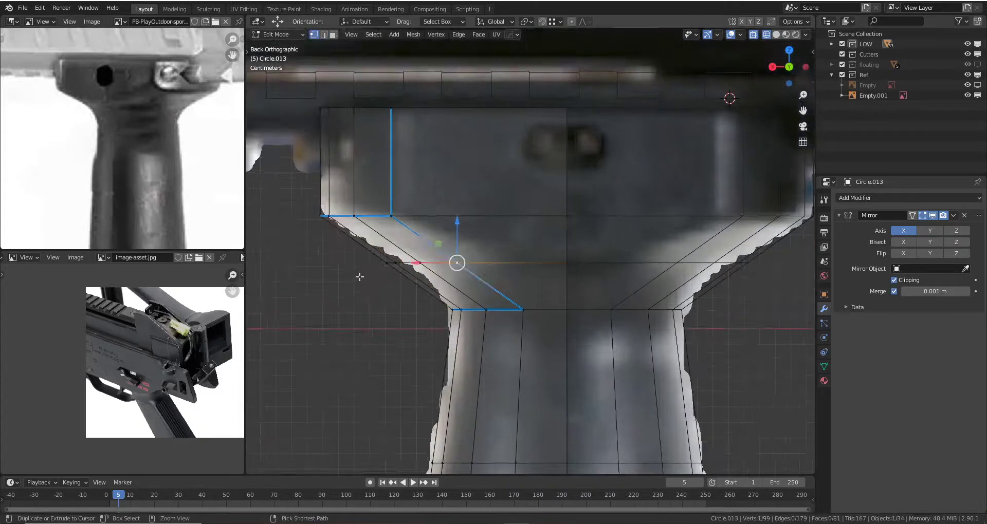
{"action": "left_click", "coordinate": [379, 265], "text": "ctrl"}
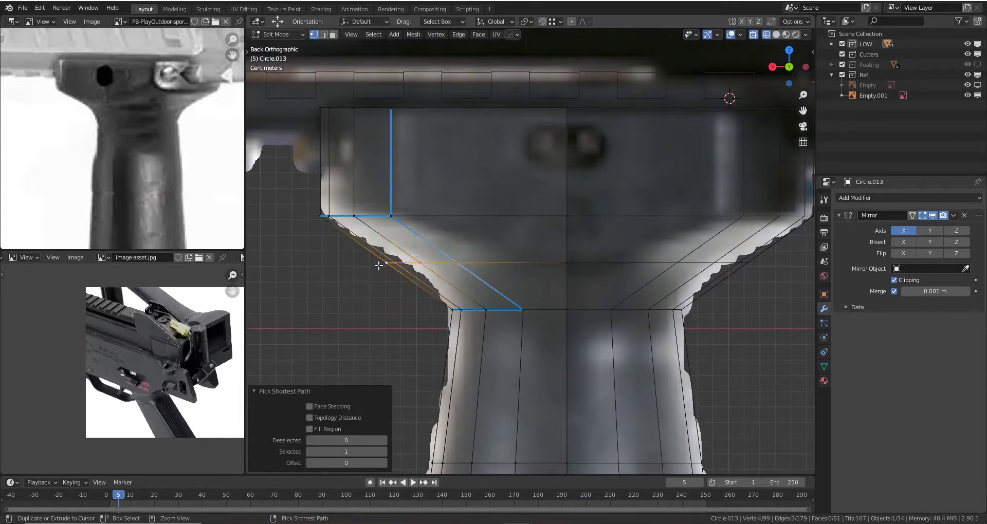
{"action": "left_click_drag", "start_coordinate": [378, 262], "coordinate": [388, 259]}
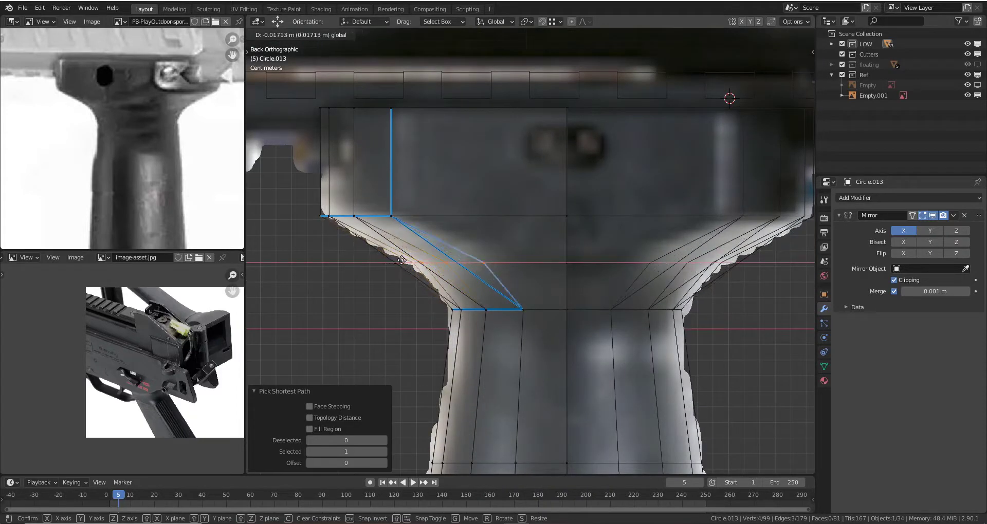
{"action": "left_click", "coordinate": [388, 259]}
- Slide the shoulder vertex along X to line up with the reference in back view
{"action": "key", "text": "grave"}
{"action": "mouse_move", "coordinate": [442, 265]}
{"action": "middle_mouse_down"}
{"action": "mouse_move", "coordinate": [481, 246]}
{"action": "mouse_move", "coordinate": [444, 260]}
{"action": "middle_mouse_up"}
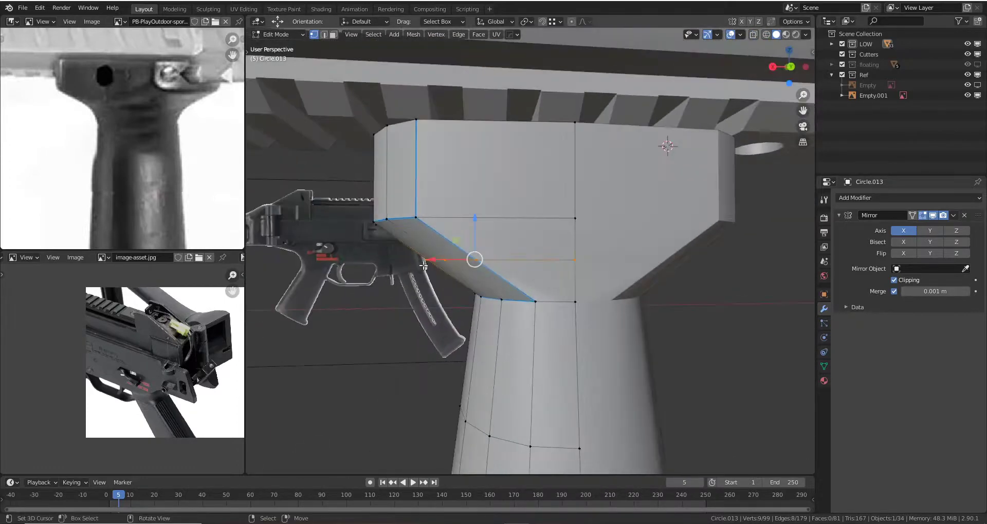
{"action": "key", "text": "g"}
{"action": "key", "text": "x"}
{"action": "left_click", "coordinate": [461, 260]}
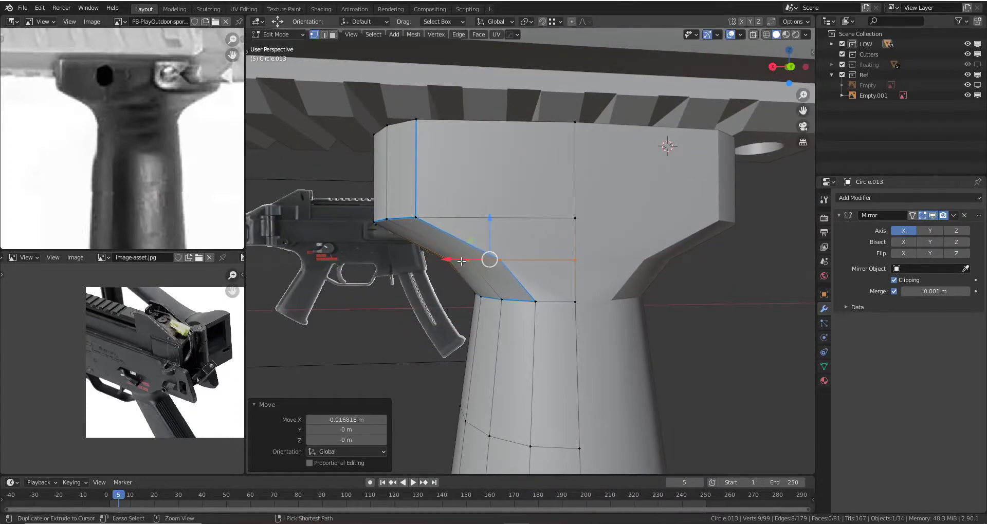
{"action": "key", "text": "grave"}
{"action": "left_click", "coordinate": [435, 255]}
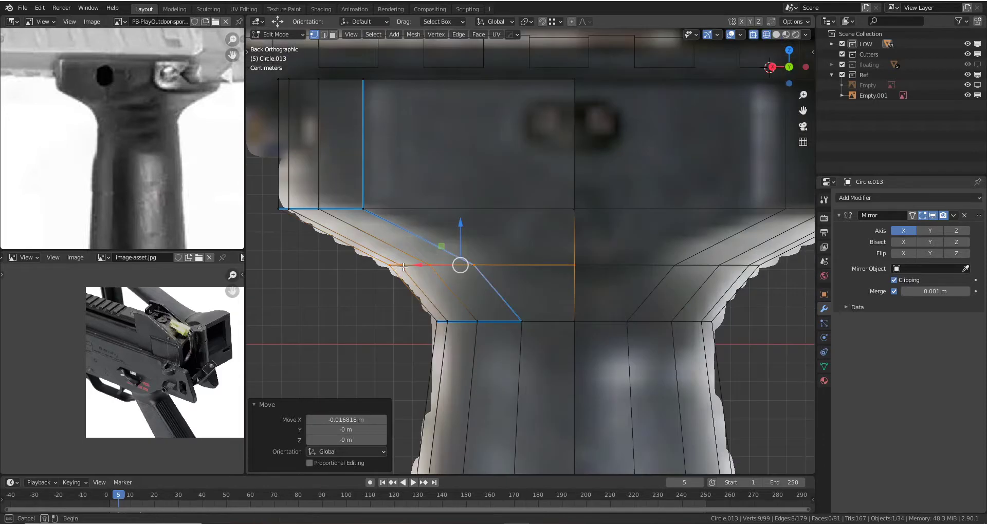
{"action": "key", "text": "g"}
{"action": "key", "text": "x"}
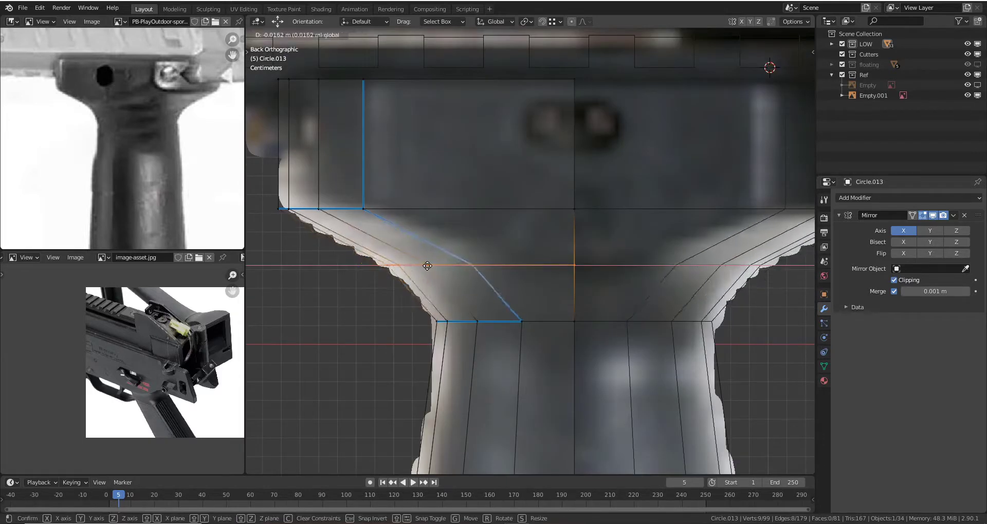
{"action": "left_click", "coordinate": [434, 266]}
- Bevel the slanted shoulder edges with 3 segments at 0.287 m, then frame the bevel
{"action": "key", "text": "ctrl+b"}
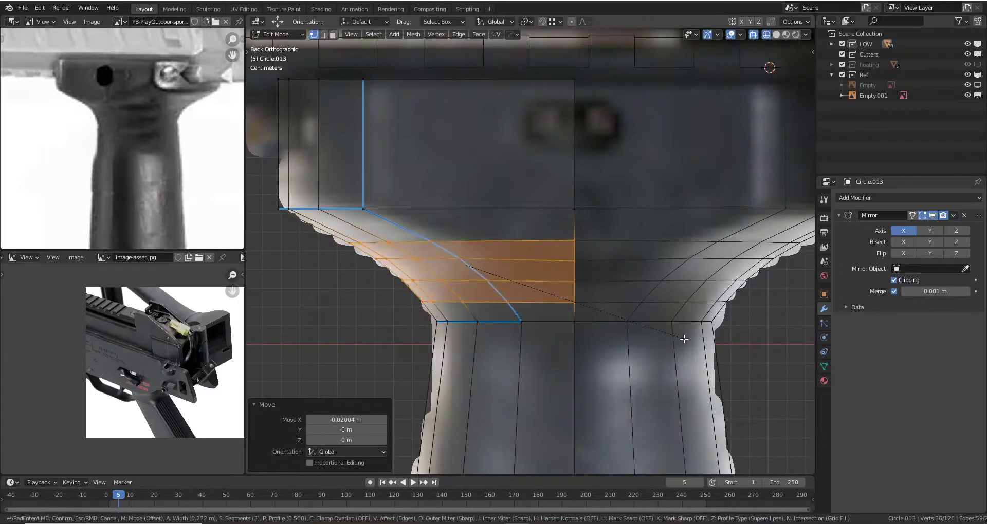
{"action": "left_click", "coordinate": [686, 340]}
{"action": "key", "text": "z"}
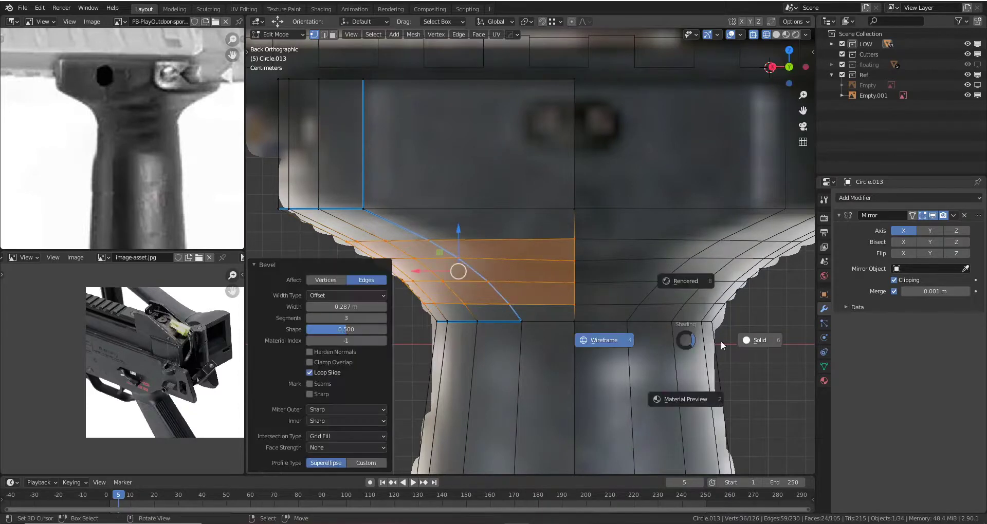
{"action": "left_click", "coordinate": [584, 341]}
{"action": "key", "text": "Tab"}
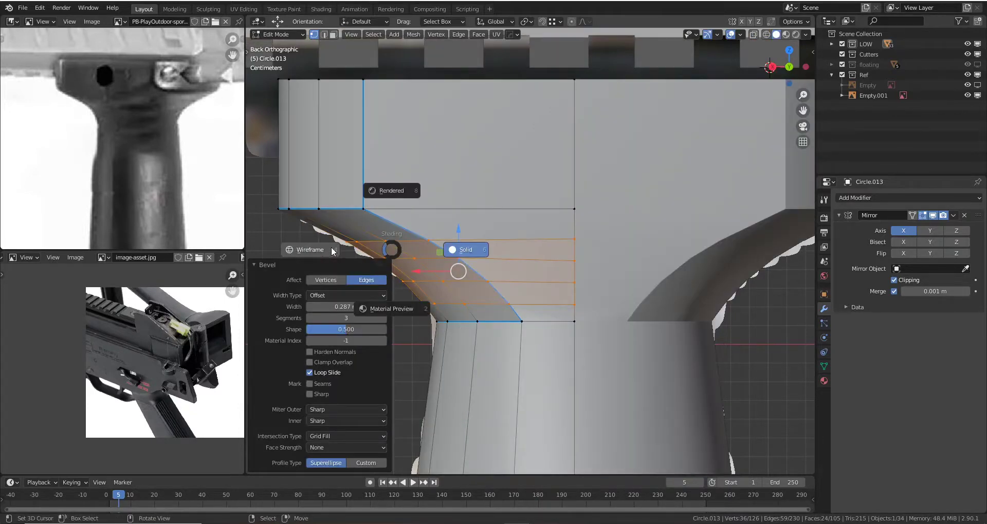
{"action": "left_click", "coordinate": [473, 257]}
{"action": "scroll", "coordinate": [458, 270], "scroll_direction": "down", "scroll_amount": 4}
{"action": "middle_click_drag", "start_coordinate": [525, 287], "coordinate": [535, 249]}
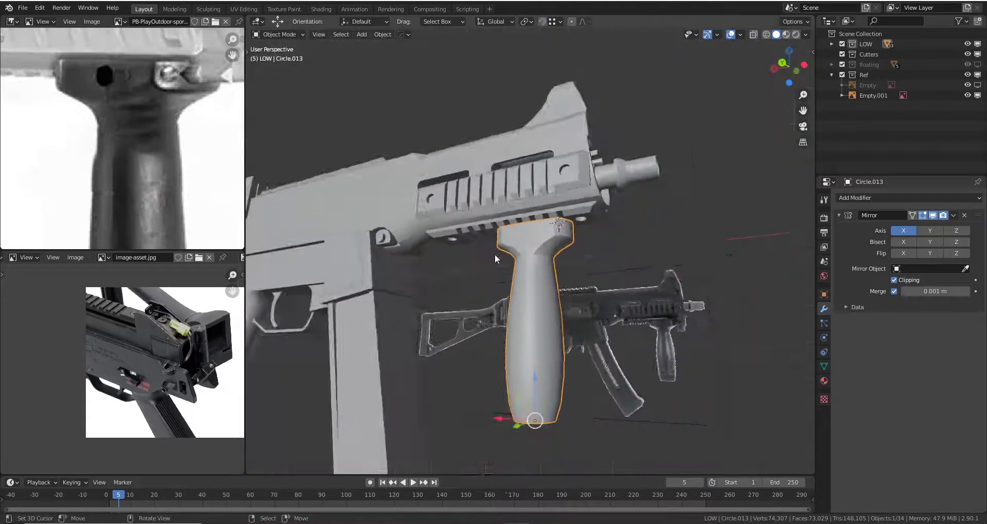
{"action": "key", "text": "Tab"}
{"action": "key", "text": "KP_Decimal"}
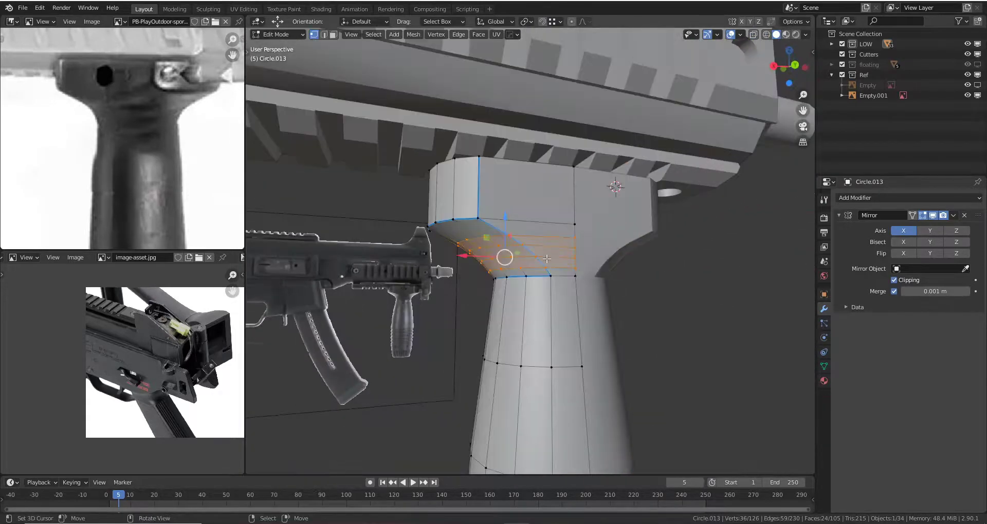
- Mark the edge path along the flare's bevel border sharp and check the shading
{"action": "left_click", "coordinate": [472, 189], "text": "ctrl"}
{"action": "key", "text": "ctrl+e"}
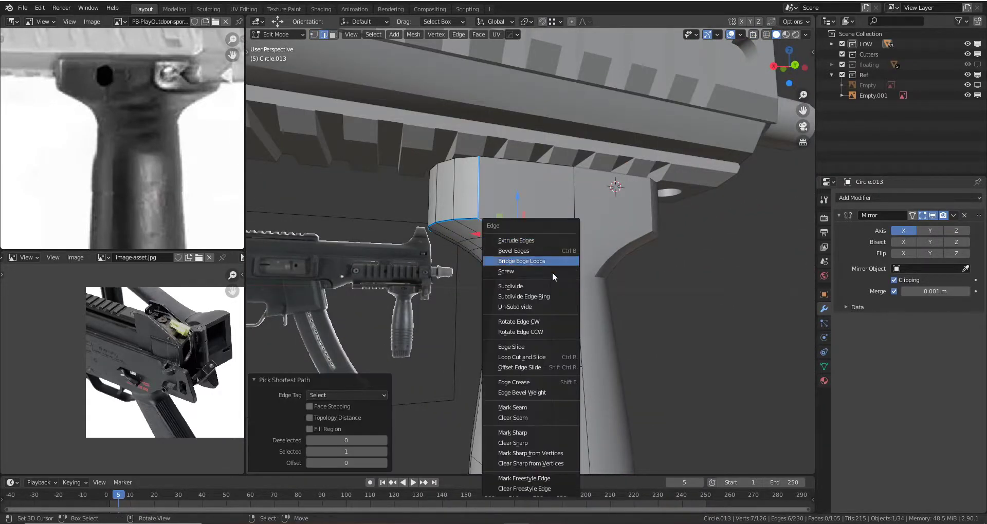
{"action": "left_click", "coordinate": [529, 452]}
{"action": "key", "text": "Tab"}
{"action": "mouse_move", "coordinate": [513, 236]}
{"action": "middle_mouse_down"}
{"action": "mouse_move", "coordinate": [535, 302]}
{"action": "mouse_move", "coordinate": [597, 313]}
{"action": "mouse_move", "coordinate": [498, 300]}
{"action": "mouse_move", "coordinate": [590, 226]}
{"action": "middle_mouse_up"}
{"action": "key", "text": "Tab"}
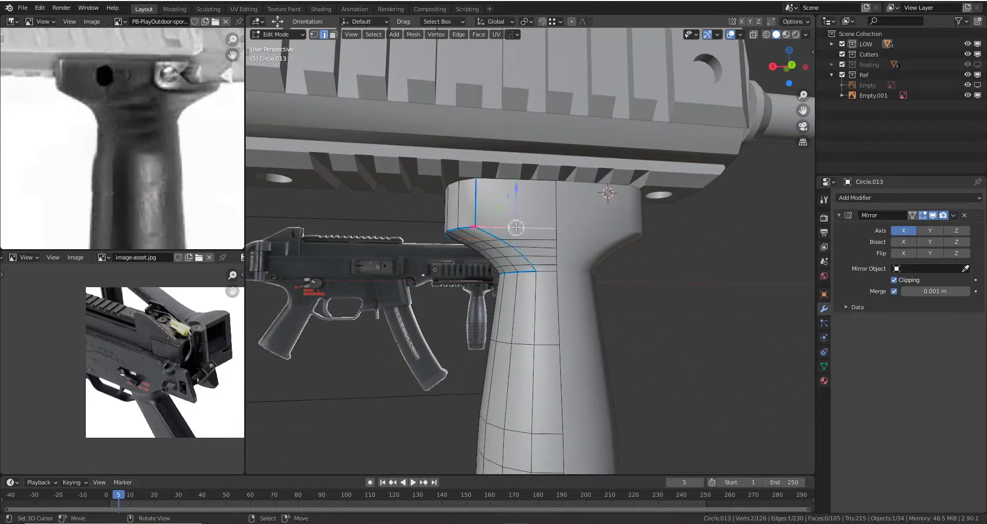
- Mark the border edges on the other side of the flare sharp
{"action": "right_click", "coordinate": [516, 227]}
{"action": "left_click", "coordinate": [516, 227]}
{"action": "mouse_move", "coordinate": [516, 227]}
{"action": "middle_mouse_down"}
{"action": "mouse_move", "coordinate": [565, 248]}
{"action": "mouse_move", "coordinate": [572, 227]}
{"action": "mouse_move", "coordinate": [533, 254]}
{"action": "middle_mouse_up"}
{"action": "key", "text": "ctrl+e"}
{"action": "key", "text": "ctrl+e"}
{"action": "left_click", "coordinate": [499, 296]}
{"action": "mouse_move", "coordinate": [498, 296]}
{"action": "middle_mouse_down"}
{"action": "mouse_move", "coordinate": [619, 307]}
{"action": "mouse_move", "coordinate": [587, 316]}
{"action": "mouse_move", "coordinate": [542, 236]}
{"action": "middle_mouse_up"}
{"action": "key", "text": "ctrl+e"}
{"action": "left_click", "coordinate": [618, 308]}
{"action": "key", "text": "Tab"}
{"action": "key", "text": "Tab"}
- Select another flare border path, apply Mark Sharp from Vertices and inspect the shading
{"action": "left_click", "coordinate": [537, 259]}
{"action": "left_click", "coordinate": [538, 259], "text": "ctrl"}
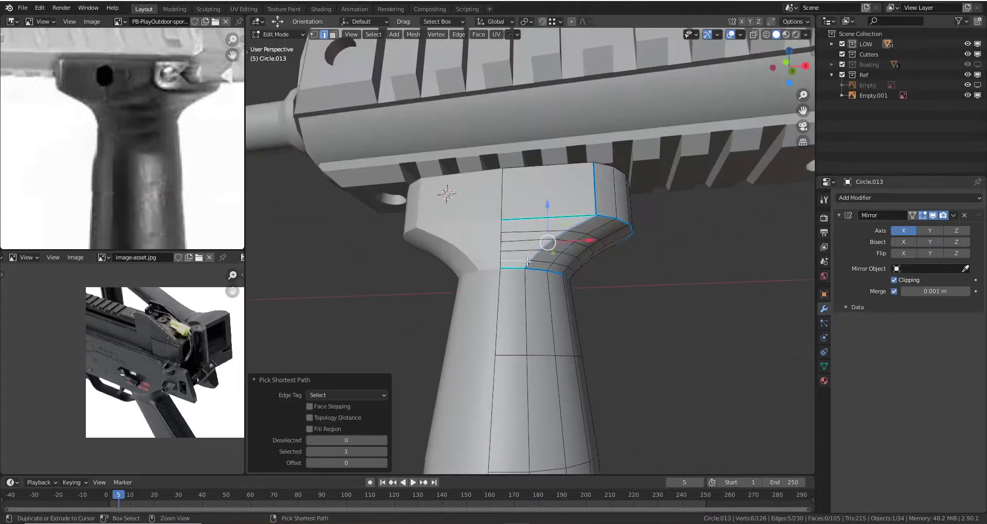
{"action": "key", "text": "ctrl+z"}
{"action": "key", "text": "ctrl+e"}
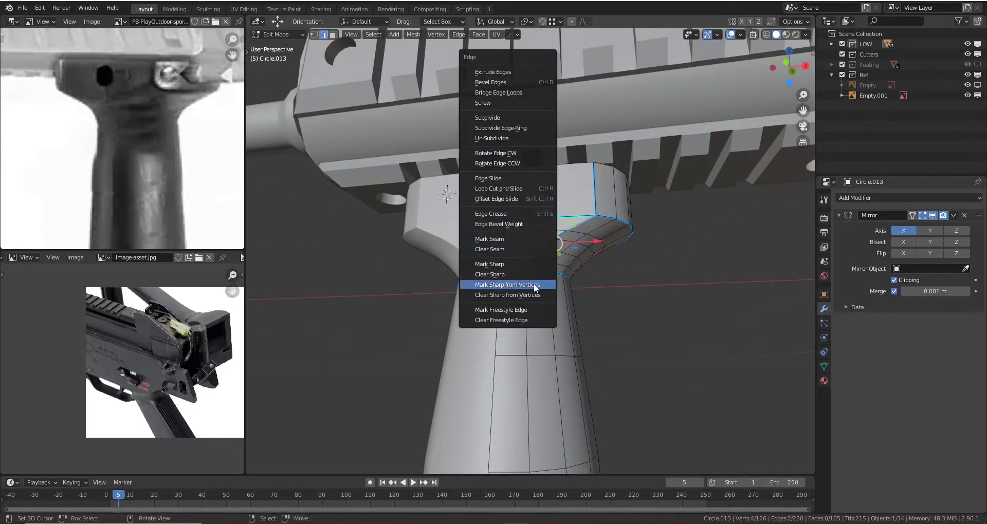
{"action": "left_click", "coordinate": [529, 282]}
{"action": "key", "text": "Tab"}
{"action": "mouse_move", "coordinate": [529, 282]}
{"action": "middle_mouse_down"}
{"action": "mouse_move", "coordinate": [581, 295]}
{"action": "mouse_move", "coordinate": [557, 276]}
{"action": "mouse_move", "coordinate": [568, 276]}
{"action": "middle_mouse_up"}
{"action": "key", "text": "Tab"}
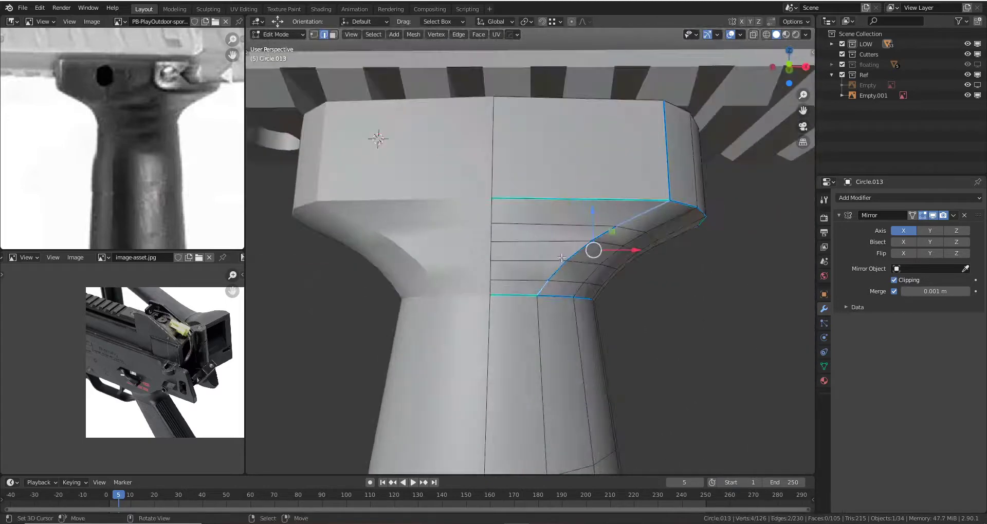
- Mark the remaining selected flare edges sharp and recheck the grip's shading
{"action": "scroll", "coordinate": [570, 276], "scroll_direction": "up", "scroll_amount": 2}
{"action": "key", "text": "ctrl+e"}
{"action": "left_click", "coordinate": [622, 227]}
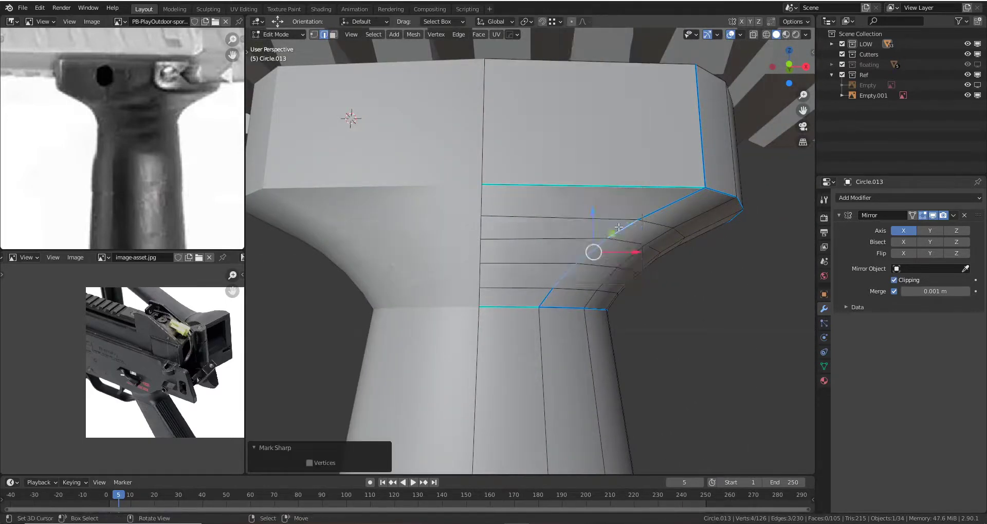
{"action": "key", "text": "Tab"}
{"action": "scroll", "coordinate": [600, 217], "scroll_direction": "down", "scroll_amount": 2}
{"action": "mouse_move", "coordinate": [619, 229]}
{"action": "middle_mouse_down"}
{"action": "mouse_move", "coordinate": [599, 217]}
{"action": "mouse_move", "coordinate": [581, 234]}
{"action": "mouse_move", "coordinate": [581, 221]}
{"action": "middle_mouse_up"}
{"action": "key", "text": "Tab"}
{"action": "scroll", "coordinate": [583, 227], "scroll_direction": "up", "scroll_amount": 2}
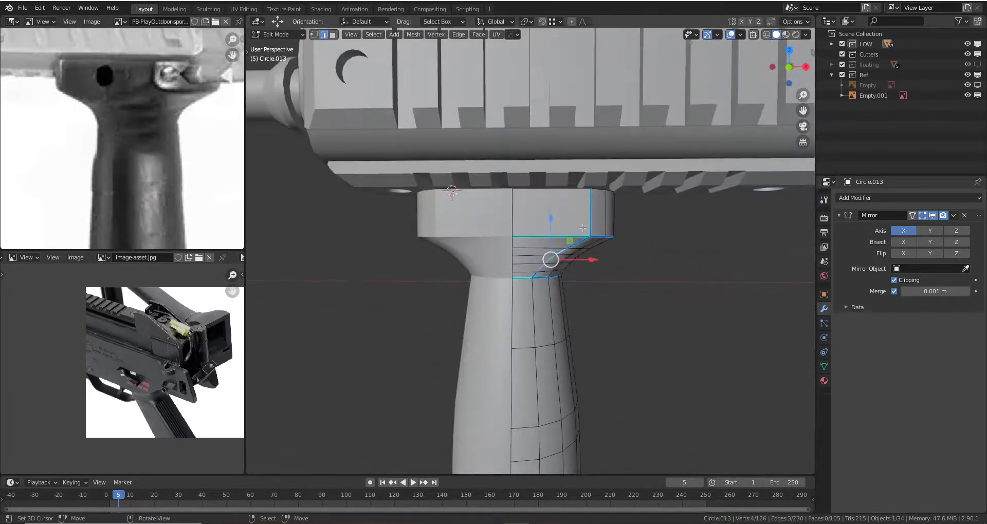
{"action": "key", "text": "ctrl+e"}
- Finish marking the last flare edges sharp and return to Object Mode
{"action": "left_click", "coordinate": [717, 226]}
{"action": "key", "text": "Tab"}
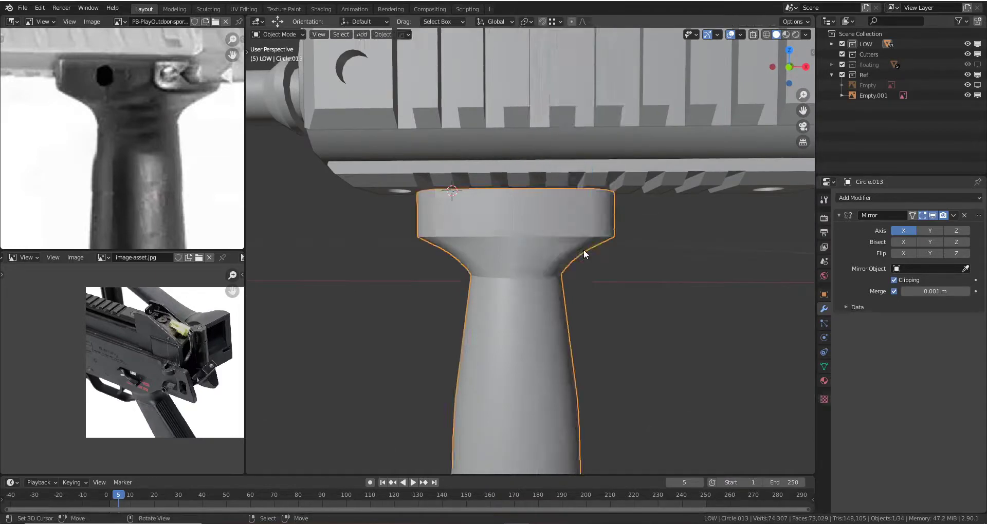
{"action": "mouse_move", "coordinate": [584, 249]}
{"action": "middle_mouse_down"}
{"action": "mouse_move", "coordinate": [504, 267]}
{"action": "mouse_move", "coordinate": [532, 238]}
{"action": "mouse_move", "coordinate": [464, 242]}
{"action": "mouse_move", "coordinate": [471, 227]}
{"action": "mouse_move", "coordinate": [591, 187]}
{"action": "mouse_move", "coordinate": [533, 245]}
{"action": "middle_mouse_up"}
{"action": "scroll", "coordinate": [458, 267], "scroll_direction": "down", "scroll_amount": 2}
{"action": "scroll", "coordinate": [457, 267], "scroll_direction": "down", "scroll_amount": 2}
- Select the foregrip and view the gun from the side and from behind
{"action": "left_click", "coordinate": [531, 265]}
{"action": "scroll", "coordinate": [470, 228], "scroll_direction": "up", "scroll_amount": 3}
{"action": "scroll", "coordinate": [534, 249], "scroll_direction": "up", "scroll_amount": 2}
{"action": "scroll", "coordinate": [123, 149], "scroll_direction": "down", "scroll_amount": 2}
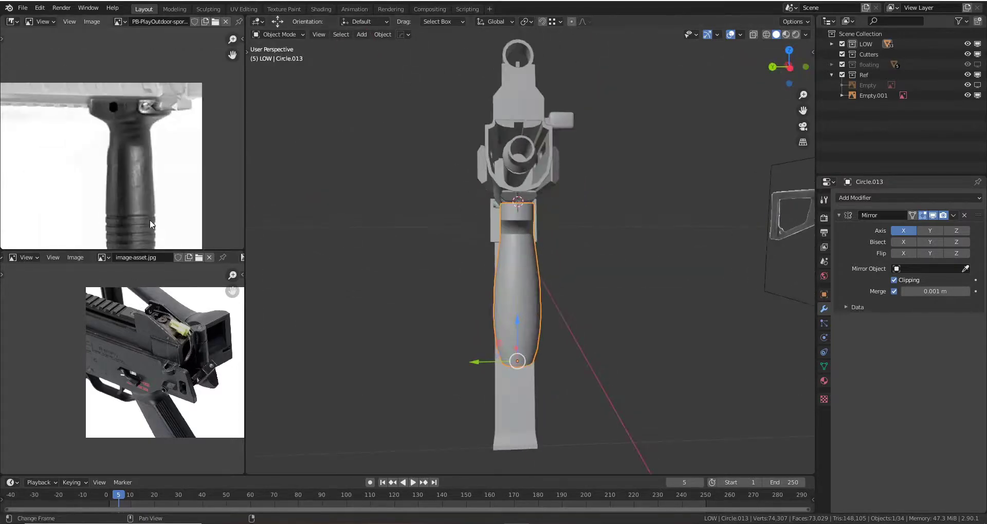
{"action": "scroll", "coordinate": [123, 150], "scroll_direction": "down", "scroll_amount": 2}
{"action": "scroll", "coordinate": [123, 149], "scroll_direction": "down", "scroll_amount": 2}
{"action": "mouse_move", "coordinate": [553, 295]}
{"action": "middle_mouse_down"}
{"action": "mouse_move", "coordinate": [621, 264]}
{"action": "mouse_move", "coordinate": [544, 285]}
{"action": "mouse_move", "coordinate": [517, 269]}
{"action": "middle_mouse_up"}
{"action": "scroll", "coordinate": [514, 267], "scroll_direction": "up", "scroll_amount": 2}
{"action": "mouse_move", "coordinate": [507, 219]}
{"action": "middle_mouse_down"}
{"action": "mouse_move", "coordinate": [405, 220]}
{"action": "mouse_move", "coordinate": [441, 278]}
{"action": "mouse_move", "coordinate": [583, 249]}
{"action": "mouse_move", "coordinate": [600, 291]}
{"action": "mouse_move", "coordinate": [562, 246]}
{"action": "middle_mouse_up"}
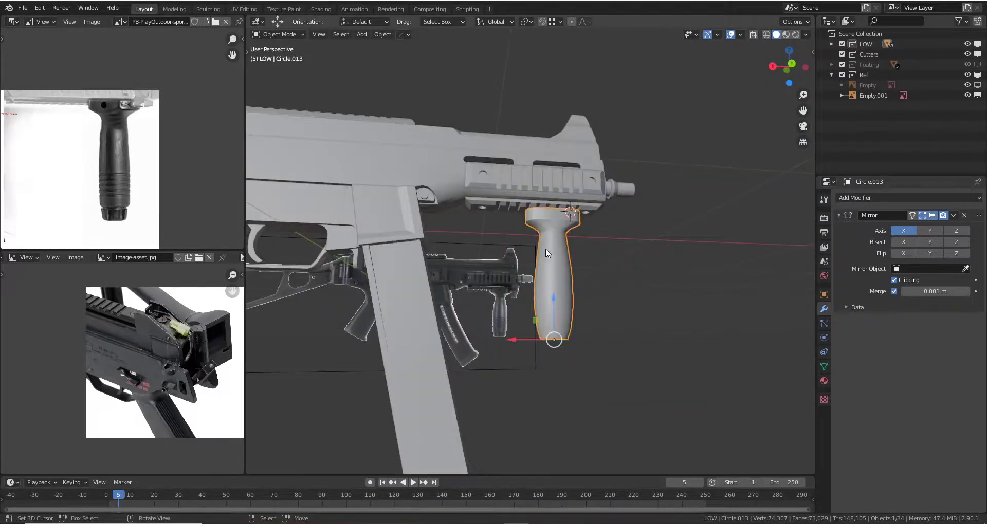
{"action": "key", "text": "KP_1"}
{"action": "key", "text": "ctrl+KP_1"}
- Compare the grip against the references in Back Ortho, toggling wireframe and solid shading
{"action": "key", "text": "z"}
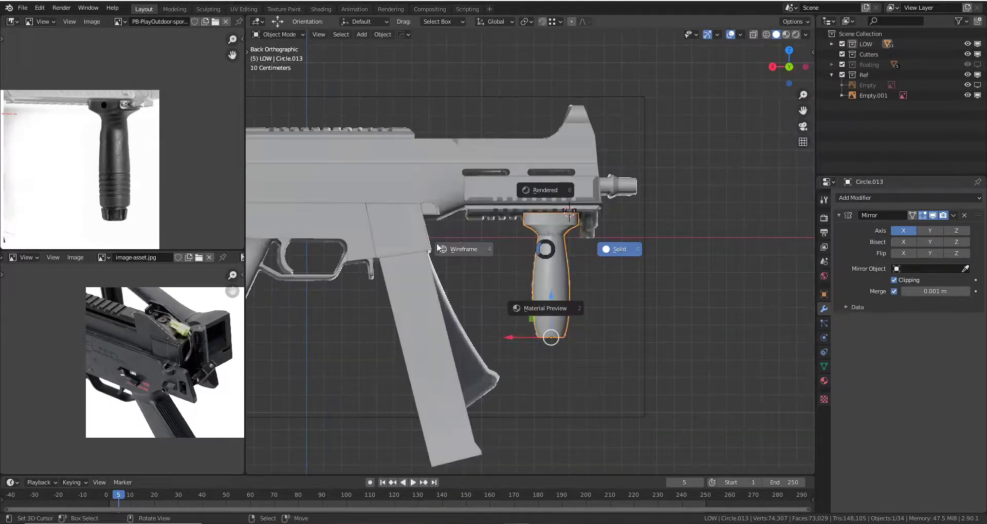
{"action": "left_click", "coordinate": [436, 243]}
{"action": "key", "text": "z"}
{"action": "left_click", "coordinate": [596, 226]}
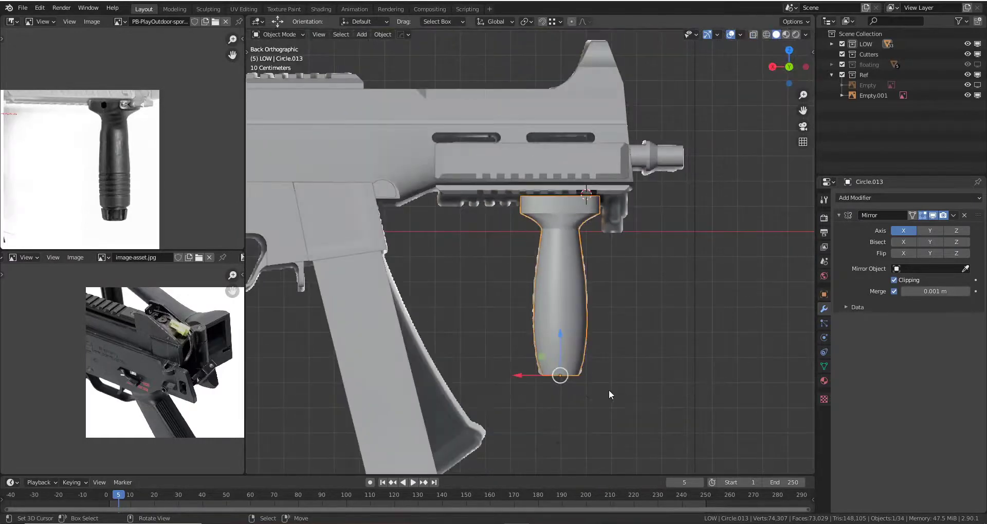
{"action": "key", "text": "z"}
{"action": "left_click", "coordinate": [528, 379]}
{"action": "key", "text": "z"}
{"action": "left_click", "coordinate": [605, 348]}
{"action": "middle_click_drag", "start_coordinate": [606, 349], "coordinate": [548, 268], "text": "alt"}
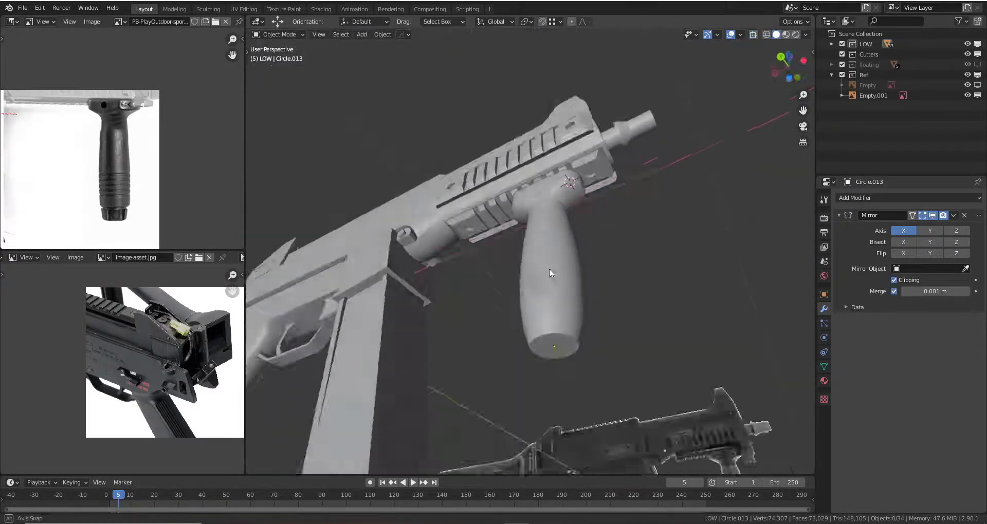
- Isolate the foregrip and fill its open top with a new face
{"action": "left_click", "coordinate": [559, 280]}
{"action": "key", "text": "ctrl+KP_1"}
{"action": "key", "text": "KP_1"}
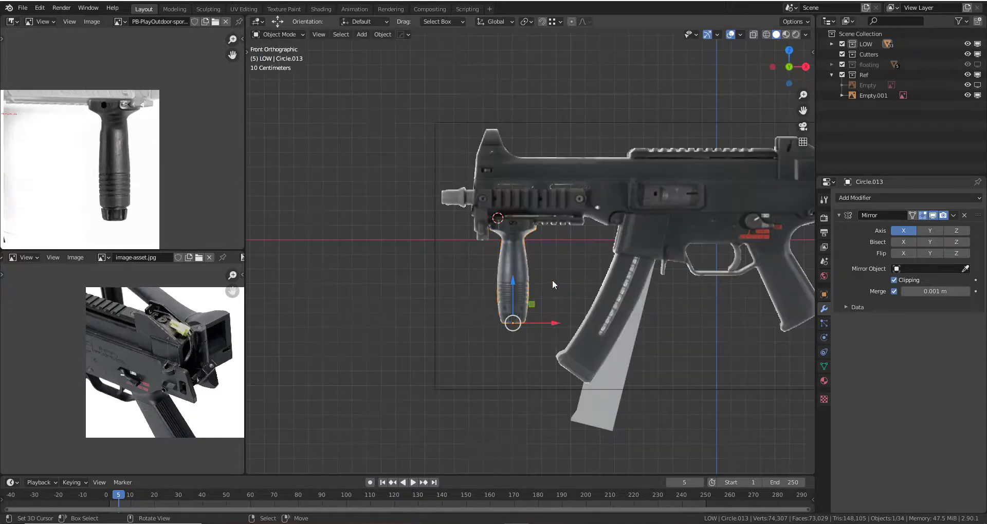
{"action": "mouse_move", "coordinate": [552, 279]}
{"action": "middle_mouse_down"}
{"action": "mouse_move", "coordinate": [546, 242]}
{"action": "mouse_move", "coordinate": [531, 266]}
{"action": "mouse_move", "coordinate": [568, 276]}
{"action": "middle_mouse_up"}
{"action": "key", "text": "shift+h"}
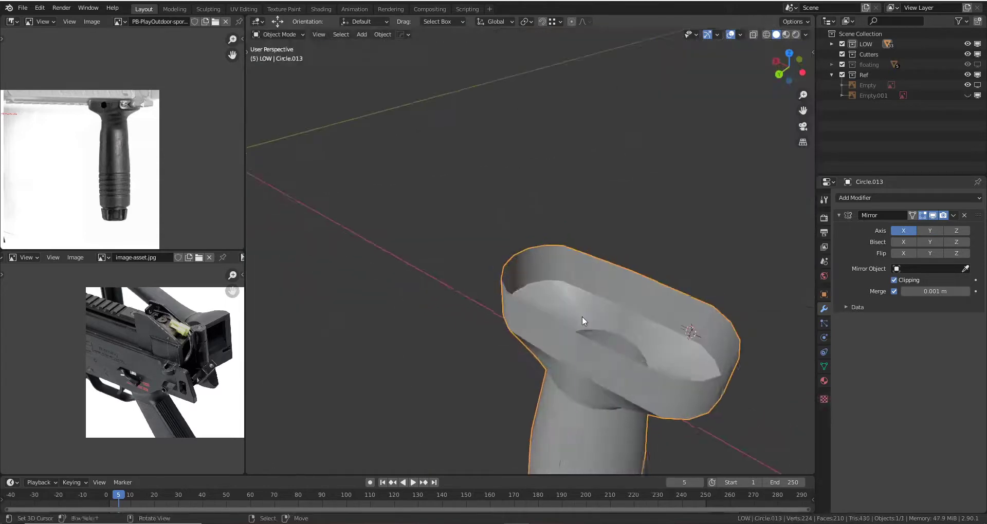
{"action": "key", "text": "Tab"}
{"action": "scroll", "coordinate": [597, 247], "scroll_direction": "down", "scroll_amount": 3}
{"action": "mouse_move", "coordinate": [598, 247]}
{"action": "middle_mouse_down"}
{"action": "mouse_move", "coordinate": [539, 257]}
{"action": "mouse_move", "coordinate": [550, 288]}
{"action": "middle_mouse_up"}
{"action": "key", "text": "f"}
{"action": "key", "text": "Tab"}
- Unhide the gun, reselect the grip and look at it from below and behind
{"action": "key", "text": "alt+h"}
{"action": "left_click", "coordinate": [550, 266]}
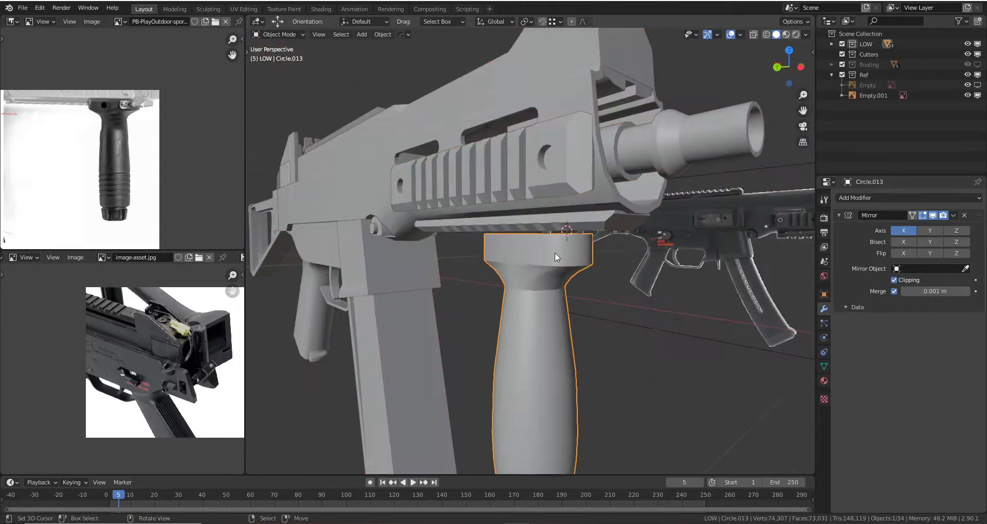
{"action": "middle_click_drag", "start_coordinate": [554, 252], "coordinate": [514, 264]}
{"action": "scroll", "coordinate": [130, 147], "scroll_direction": "up", "scroll_amount": 4}
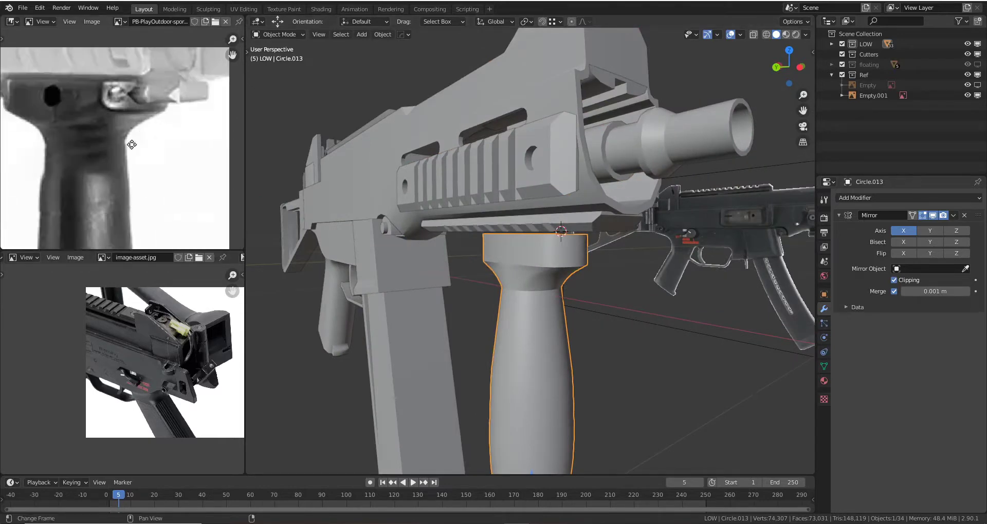
{"action": "scroll", "coordinate": [117, 146], "scroll_direction": "up", "scroll_amount": 2}
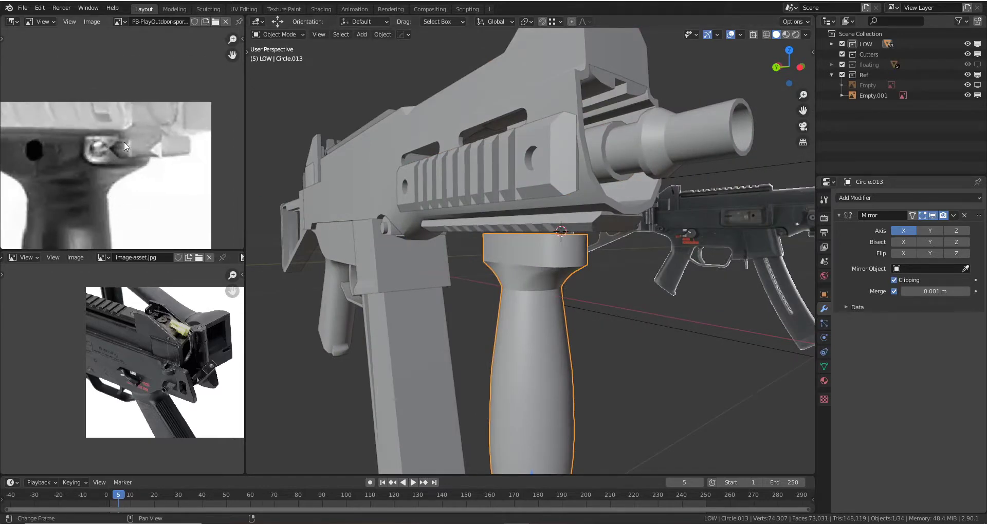
{"action": "mouse_move", "coordinate": [534, 186]}
{"action": "middle_mouse_down"}
{"action": "mouse_move", "coordinate": [552, 229]}
{"action": "mouse_move", "coordinate": [517, 209]}
{"action": "mouse_move", "coordinate": [511, 216]}
{"action": "mouse_move", "coordinate": [535, 196]}
{"action": "mouse_move", "coordinate": [539, 243]}
{"action": "mouse_move", "coordinate": [500, 244]}
{"action": "mouse_move", "coordinate": [521, 208]}
{"action": "middle_mouse_up"}
{"action": "key", "text": "ctrl+KP_1"}
- Toggle between wireframe and solid shading to check the grip against the reference
{"action": "key", "text": "z"}
{"action": "left_click", "coordinate": [455, 217]}
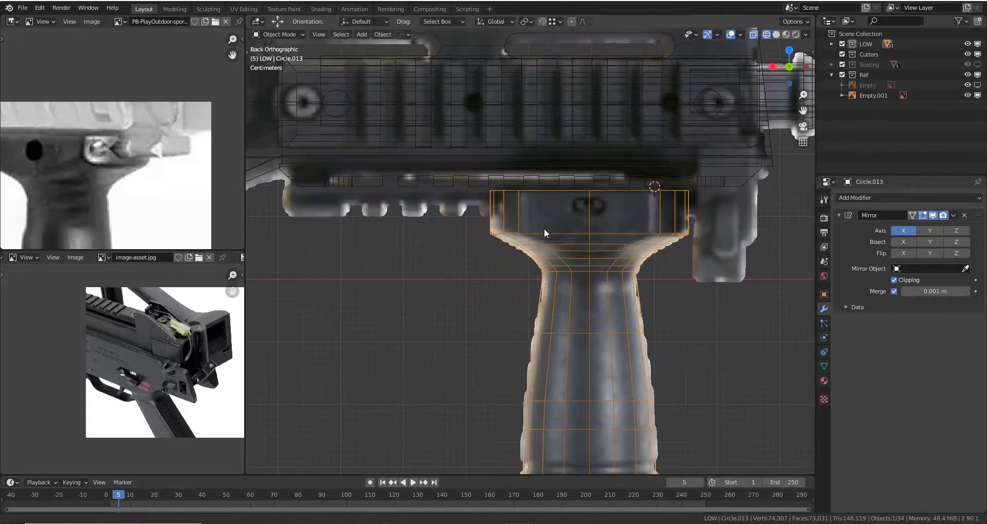
{"action": "key", "text": "z"}
{"action": "left_click", "coordinate": [661, 237]}
{"action": "key", "text": "z"}
{"action": "left_click", "coordinate": [544, 208]}
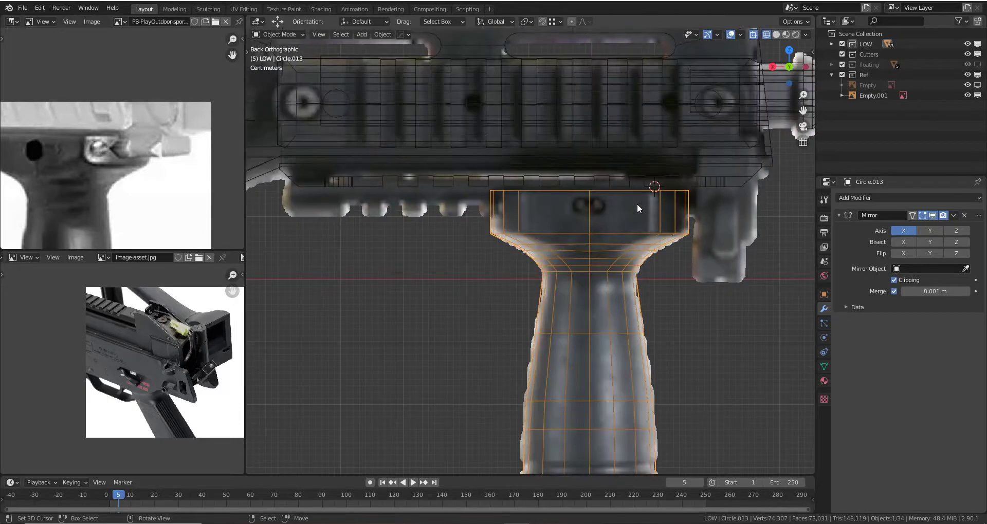
{"action": "key", "text": "z"}
{"action": "left_click", "coordinate": [668, 210]}
{"action": "mouse_move", "coordinate": [671, 211]}
{"action": "middle_mouse_down"}
{"action": "mouse_move", "coordinate": [590, 238]}
{"action": "mouse_move", "coordinate": [539, 211]}
{"action": "mouse_move", "coordinate": [546, 220]}
{"action": "mouse_move", "coordinate": [547, 200]}
{"action": "mouse_move", "coordinate": [530, 226]}
{"action": "mouse_move", "coordinate": [552, 225]}
{"action": "mouse_move", "coordinate": [519, 216]}
{"action": "middle_mouse_up"}
- Inspect the grip's capped top under the rail in Edit Mode
{"action": "key", "text": "Tab"}
{"action": "key", "text": "Tab"}
{"action": "scroll", "coordinate": [531, 227], "scroll_direction": "up", "scroll_amount": 3}
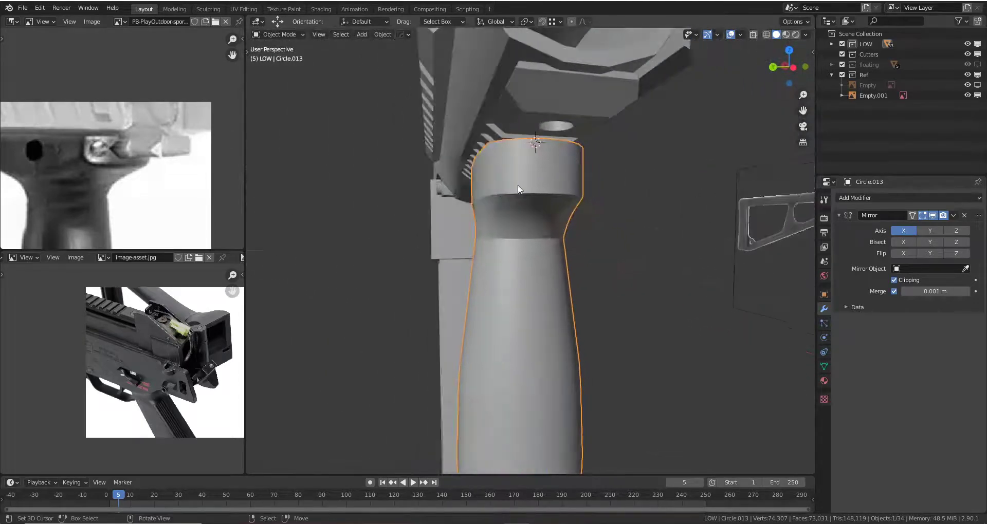
{"action": "scroll", "coordinate": [518, 215], "scroll_direction": "up", "scroll_amount": 2}
{"action": "mouse_move", "coordinate": [555, 189]}
{"action": "middle_mouse_down"}
{"action": "mouse_move", "coordinate": [546, 190]}
{"action": "mouse_move", "coordinate": [578, 196]}
{"action": "mouse_move", "coordinate": [590, 241]}
{"action": "mouse_move", "coordinate": [525, 202]}
{"action": "mouse_move", "coordinate": [553, 218]}
{"action": "middle_mouse_up"}
- Isolate the grip, box-select its top in wireframe and scale it wider along X
{"action": "key", "text": "shift+h"}
{"action": "key", "text": "Tab"}
{"action": "left_click", "coordinate": [466, 221]}
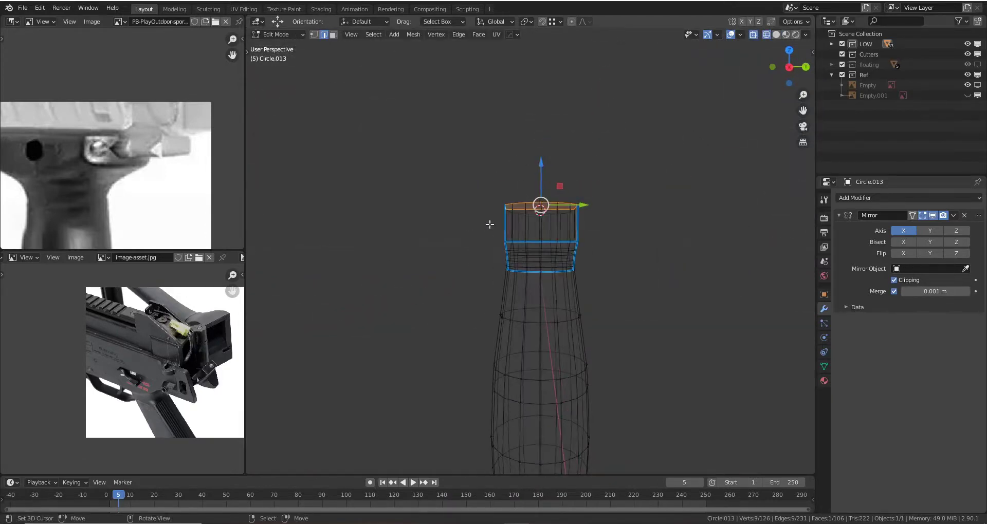
{"action": "left_click_drag", "start_coordinate": [628, 150], "coordinate": [549, 279]}
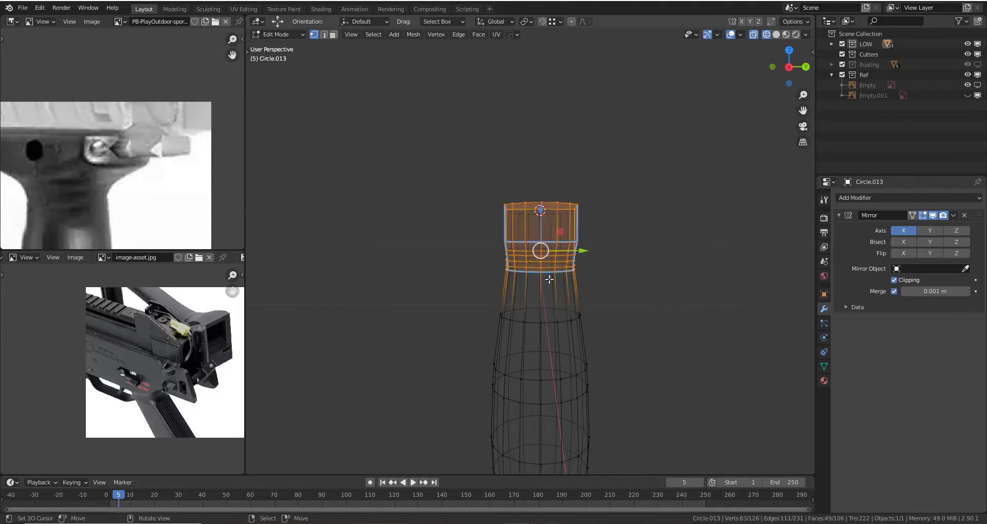
{"action": "key", "text": "s"}
{"action": "key", "text": "x"}
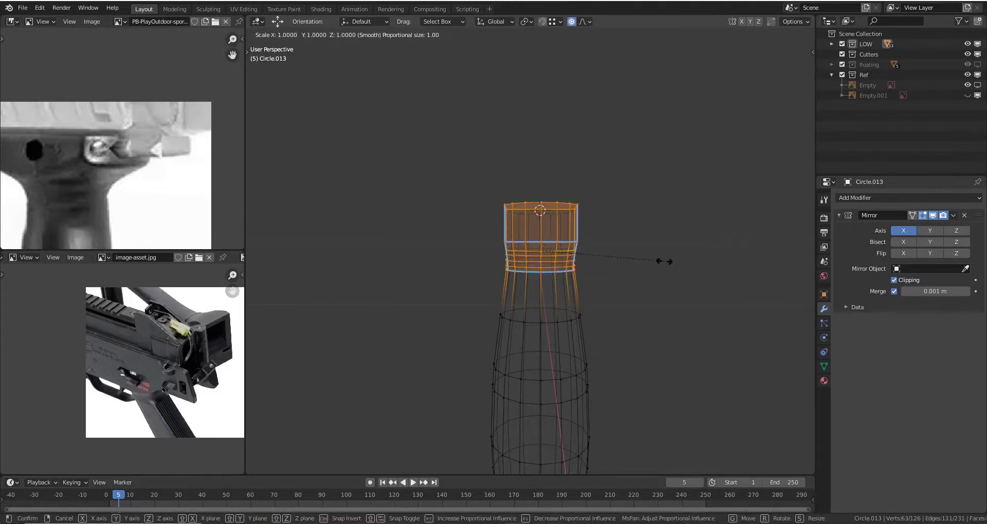
{"action": "left_click", "coordinate": [691, 268]}
{"action": "key", "text": "alt+z"}
{"action": "key", "text": "Tab"}
- Scale the grip's top face further, then restore the full gun view
{"action": "scroll", "coordinate": [709, 278], "scroll_direction": "down", "scroll_amount": 3}
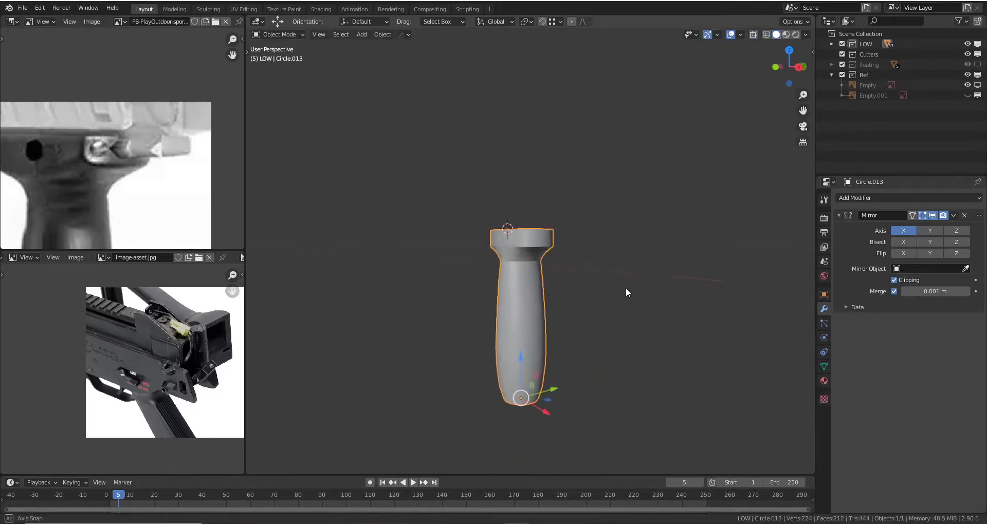
{"action": "middle_click_drag", "start_coordinate": [625, 287], "coordinate": [709, 292]}
{"action": "key", "text": "Tab"}
{"action": "scroll", "coordinate": [575, 280], "scroll_direction": "up", "scroll_amount": 3}
{"action": "middle_click_drag", "start_coordinate": [575, 280], "coordinate": [601, 275]}
{"action": "key", "text": "s"}
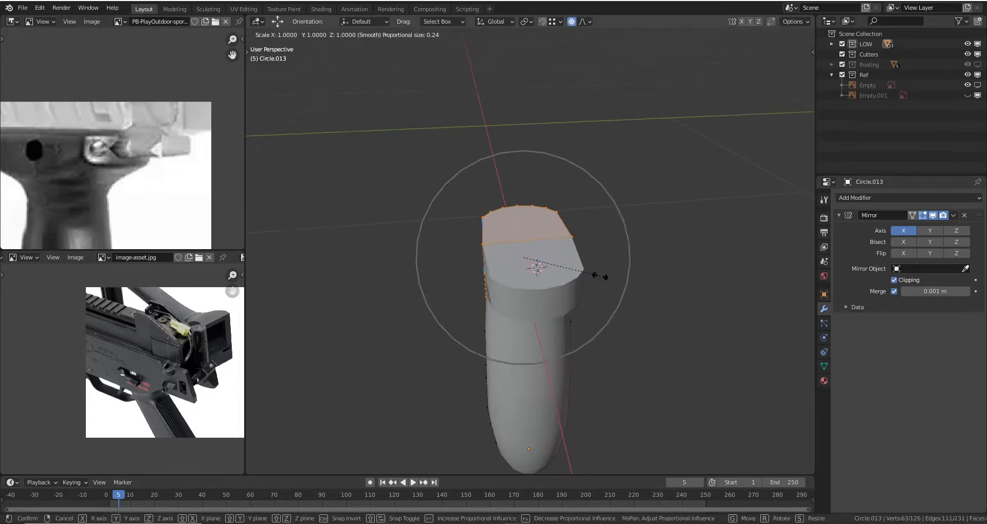
{"action": "left_click", "coordinate": [600, 276]}
{"action": "key", "text": "Tab"}
{"action": "scroll", "coordinate": [603, 222], "scroll_direction": "down", "scroll_amount": 3}
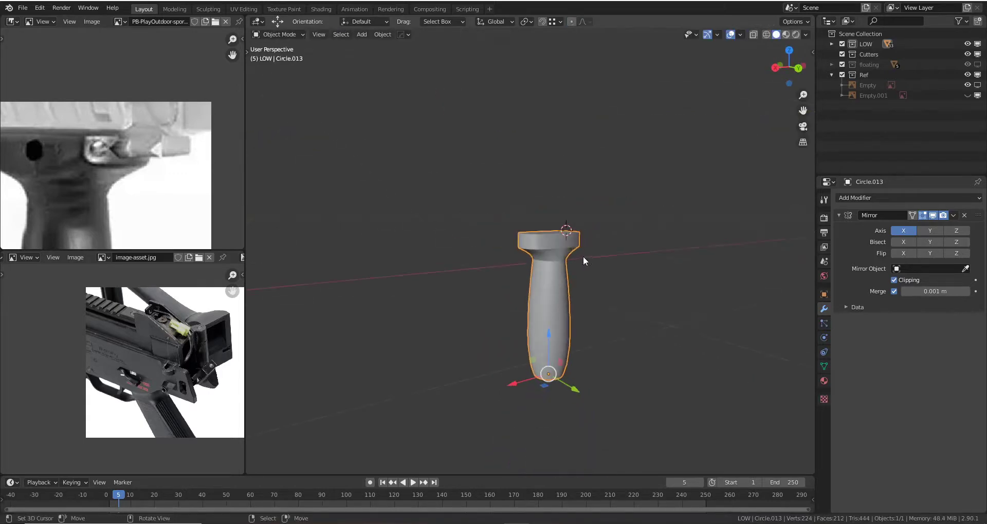
{"action": "key", "text": "KP_Divide"}
- Move the foregrip vertically along Z toward the front rail, then settle it slightly lower
{"action": "key", "text": "g"}
{"action": "key", "text": "z"}
{"action": "mouse_move", "coordinate": [551, 250]}
{"action": "middle_mouse_down"}
{"action": "mouse_move", "coordinate": [513, 237]}
{"action": "mouse_move", "coordinate": [457, 238]}
{"action": "mouse_move", "coordinate": [507, 221]}
{"action": "mouse_move", "coordinate": [529, 190]}
{"action": "mouse_move", "coordinate": [579, 191]}
{"action": "mouse_move", "coordinate": [597, 215]}
{"action": "mouse_move", "coordinate": [563, 215]}
{"action": "mouse_move", "coordinate": [526, 186]}
{"action": "mouse_move", "coordinate": [544, 233]}
{"action": "middle_mouse_up"}
{"action": "left_click", "coordinate": [512, 233]}
{"action": "key", "text": "g"}
{"action": "key", "text": "z"}
{"action": "left_click", "coordinate": [529, 192]}
- Fine-tune the grip's Z height so its top sits flush under the rail
{"action": "key", "text": "g"}
{"action": "key", "text": "z"}
{"action": "scroll", "coordinate": [538, 232], "scroll_direction": "up", "scroll_amount": 3}
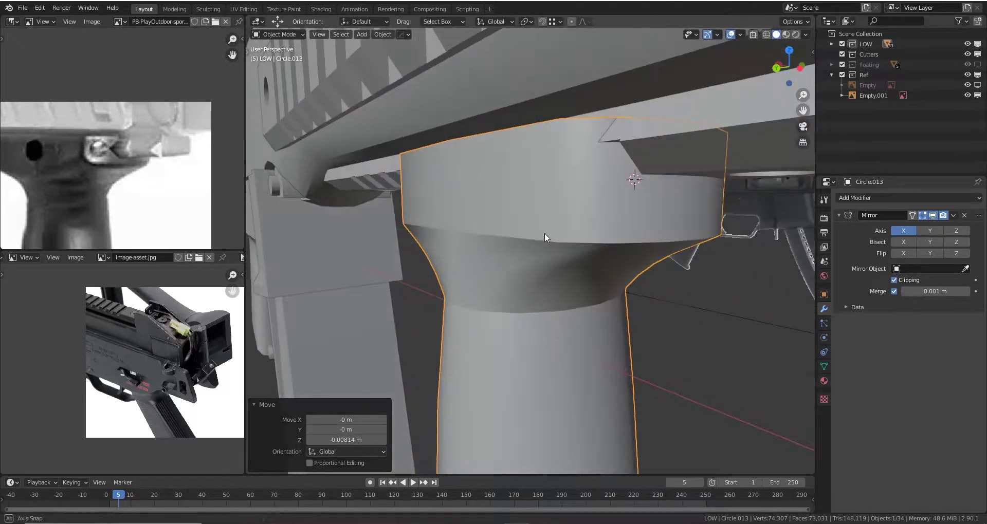
{"action": "key", "text": "z"}
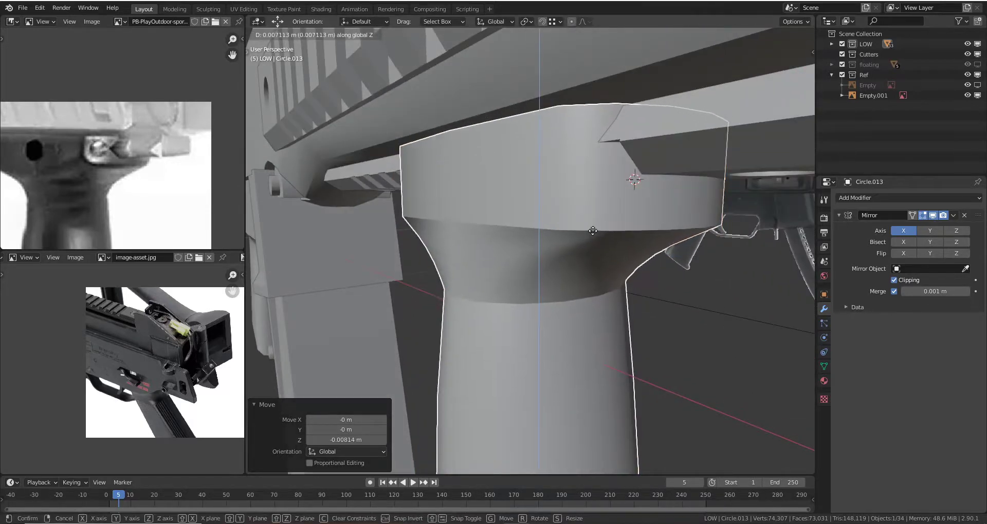
{"action": "left_click", "coordinate": [593, 231]}
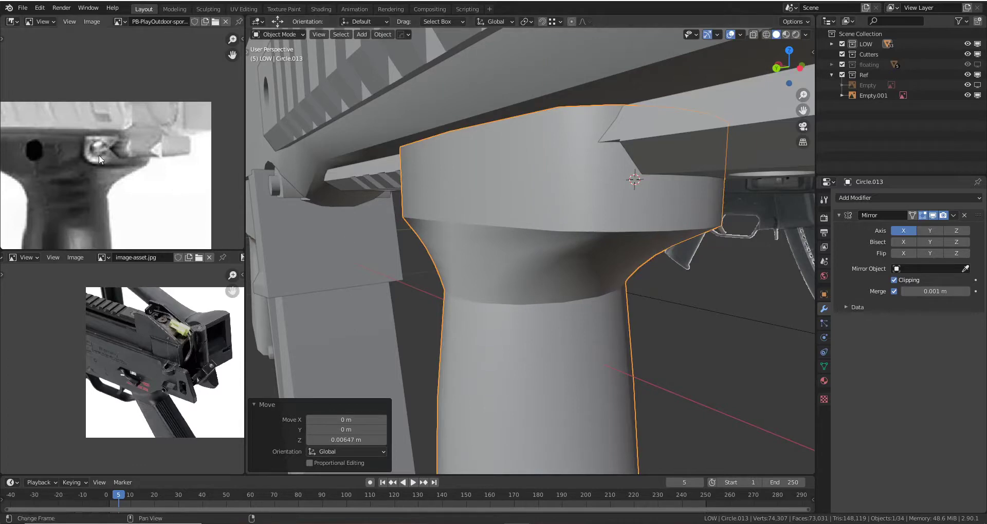
{"action": "scroll", "coordinate": [100, 159], "scroll_direction": "up", "scroll_amount": 2}
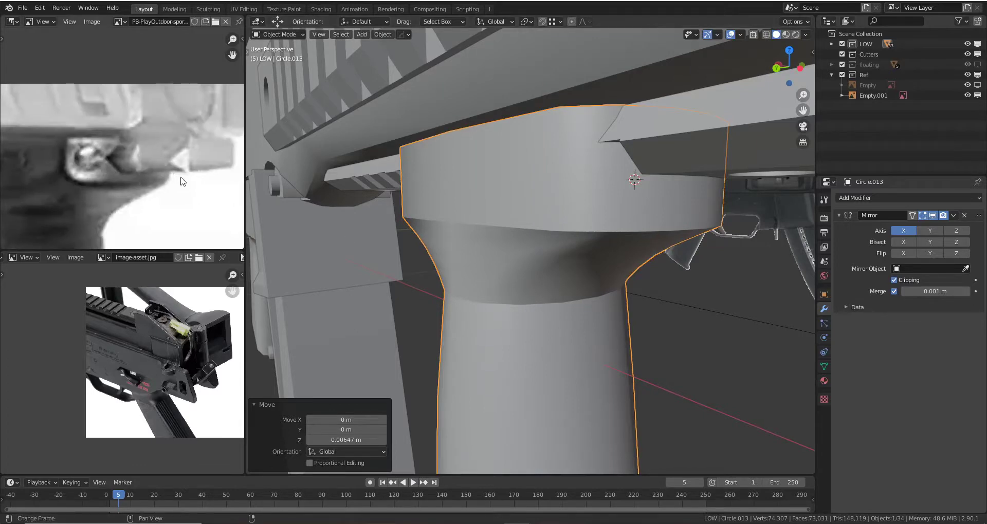
- Inspect the fit from below, reselect the foregrip and collapse its Mirror modifier
{"action": "mouse_move", "coordinate": [608, 153]}
{"action": "middle_mouse_down"}
{"action": "mouse_move", "coordinate": [662, 180]}
{"action": "mouse_move", "coordinate": [601, 187]}
{"action": "mouse_move", "coordinate": [551, 214]}
{"action": "mouse_move", "coordinate": [597, 194]}
{"action": "mouse_move", "coordinate": [618, 137]}
{"action": "mouse_move", "coordinate": [630, 158]}
{"action": "mouse_move", "coordinate": [575, 215]}
{"action": "middle_mouse_up"}
{"action": "left_click", "coordinate": [524, 223]}
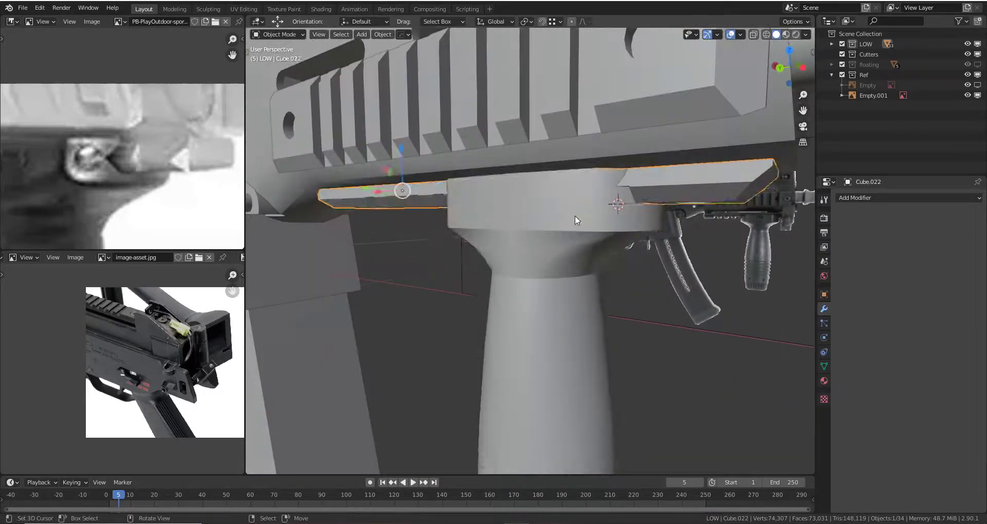
{"action": "left_click", "coordinate": [574, 215]}
{"action": "left_click", "coordinate": [839, 215]}
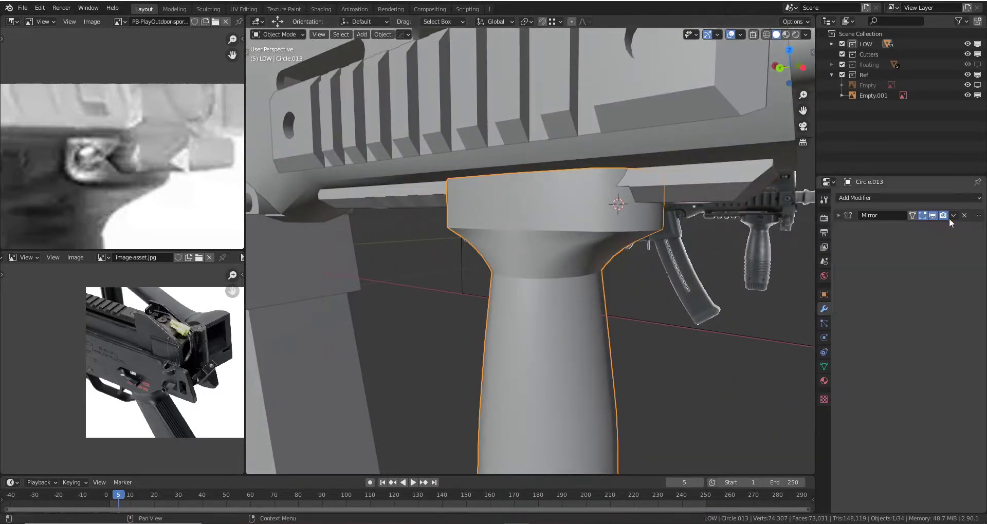
- Add a Boolean Difference to the foregrip with rail Cube.022 as cutter and apply it
{"action": "left_click", "coordinate": [878, 198]}
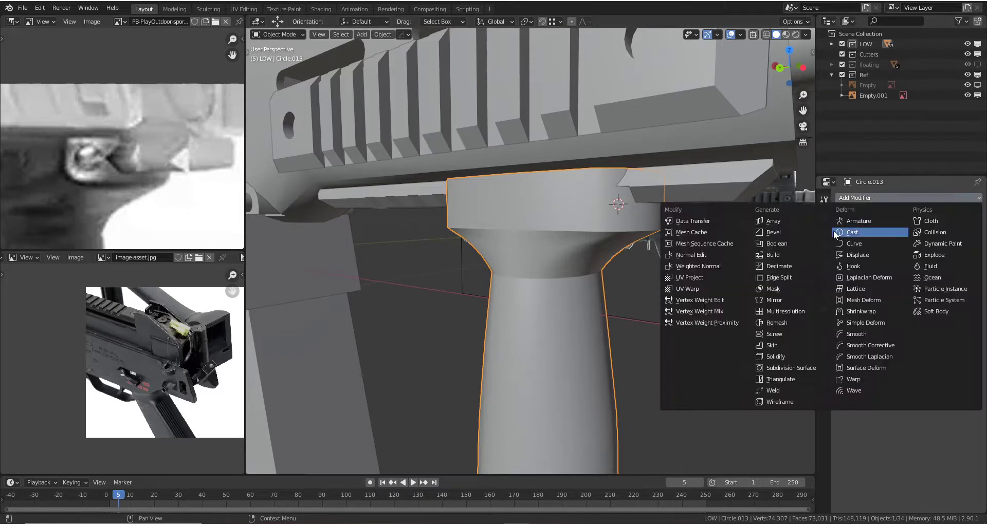
{"action": "left_click", "coordinate": [796, 243]}
{"action": "left_click", "coordinate": [736, 172]}
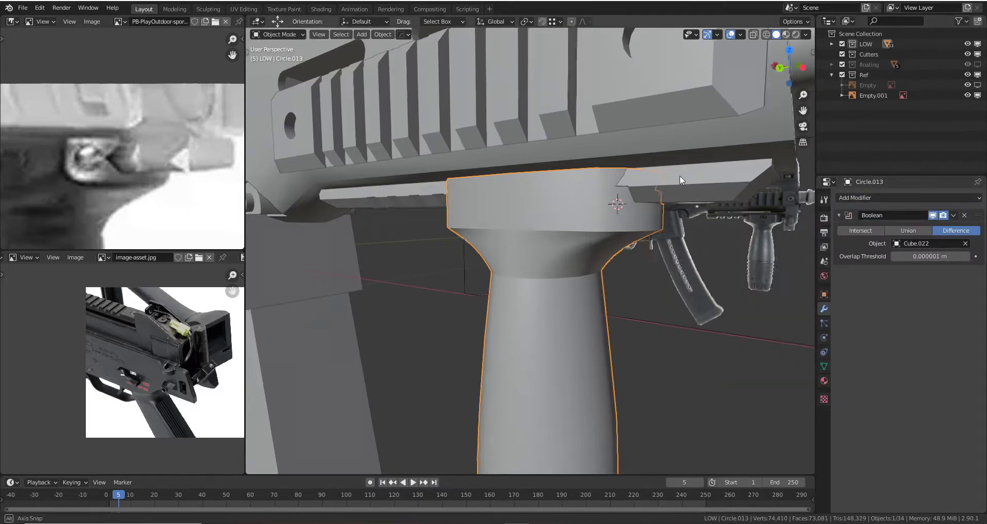
{"action": "mouse_move", "coordinate": [679, 175]}
{"action": "middle_mouse_down"}
{"action": "mouse_move", "coordinate": [643, 168]}
{"action": "mouse_move", "coordinate": [568, 180]}
{"action": "middle_mouse_up"}
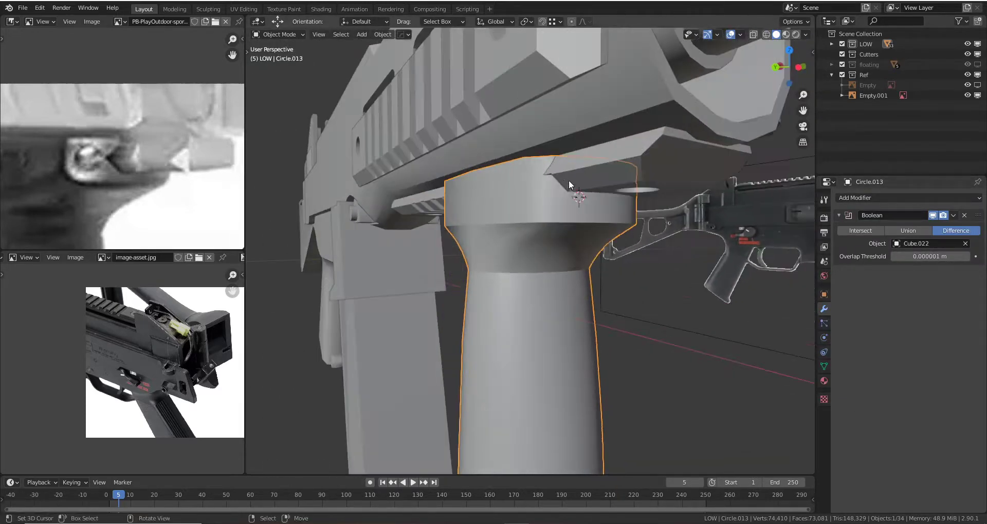
{"action": "left_click", "coordinate": [954, 218]}
{"action": "left_click", "coordinate": [929, 222]}
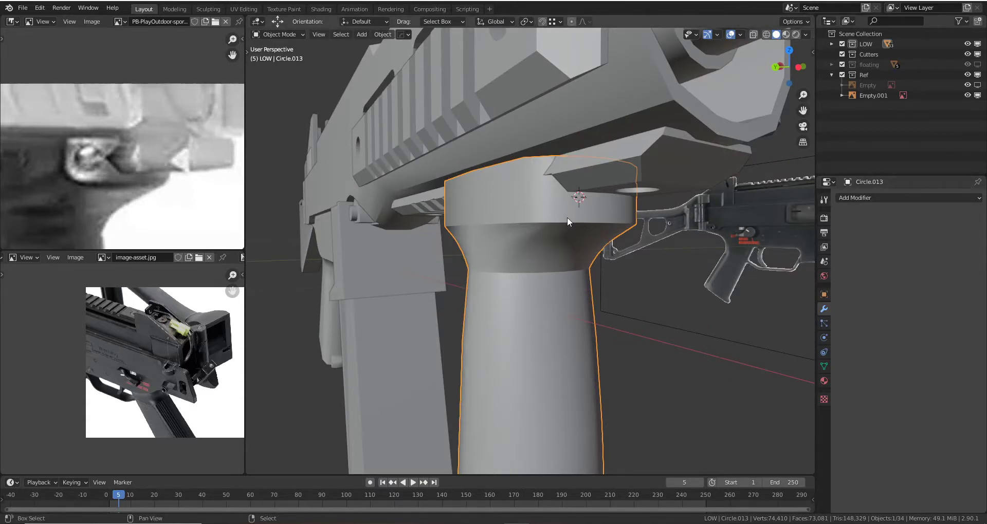
- Lower the grip slightly along Z and reapply the Cube.022 Boolean cut
{"action": "key", "text": "KP_Divide"}
{"action": "mouse_move", "coordinate": [557, 250]}
{"action": "middle_mouse_down"}
{"action": "mouse_move", "coordinate": [583, 205]}
{"action": "mouse_move", "coordinate": [563, 229]}
{"action": "middle_mouse_up"}
{"action": "key", "text": "KP_Divide"}
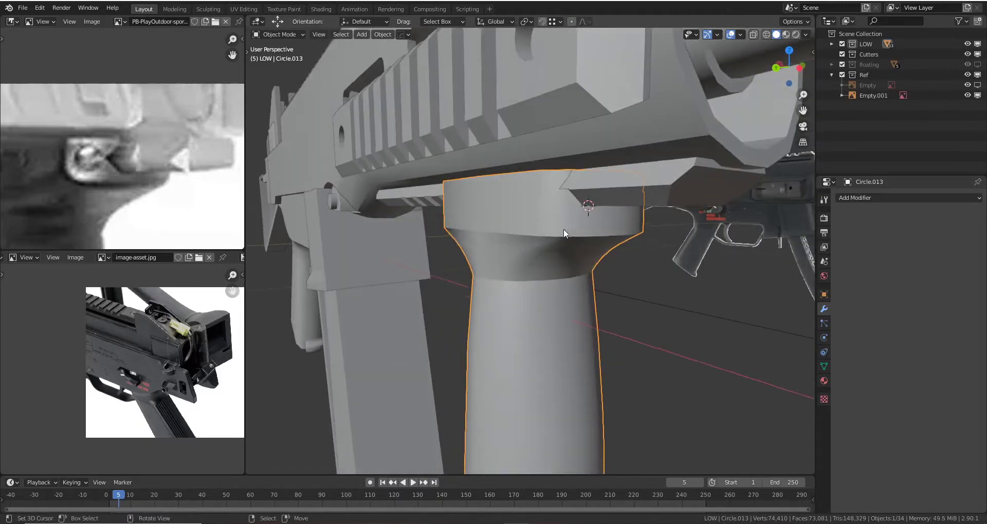
{"action": "key", "text": "g"}
{"action": "key", "text": "z"}
{"action": "left_click", "coordinate": [562, 228]}
{"action": "mouse_move", "coordinate": [562, 227]}
{"action": "middle_mouse_down"}
{"action": "mouse_move", "coordinate": [555, 233]}
{"action": "mouse_move", "coordinate": [704, 215]}
{"action": "middle_mouse_up"}
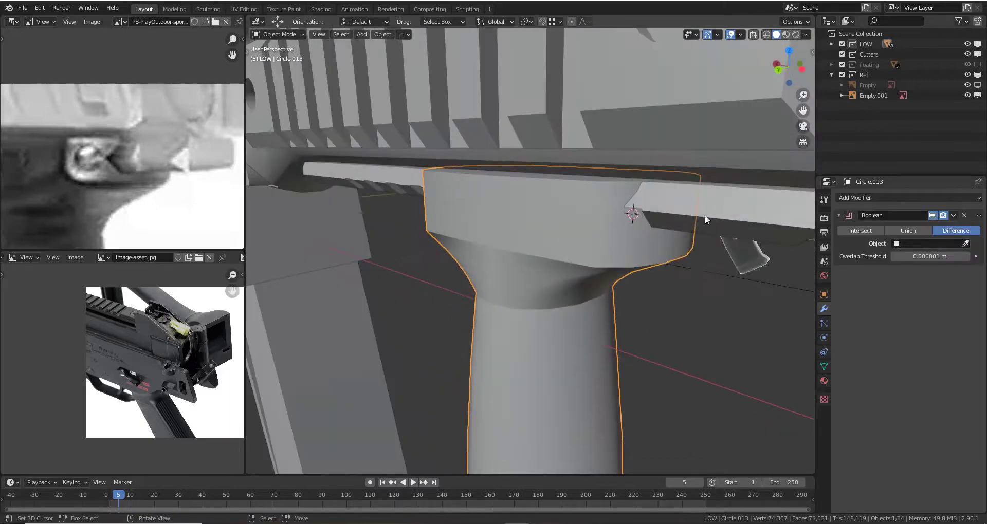
{"action": "key", "text": "z"}
{"action": "left_click", "coordinate": [604, 238]}
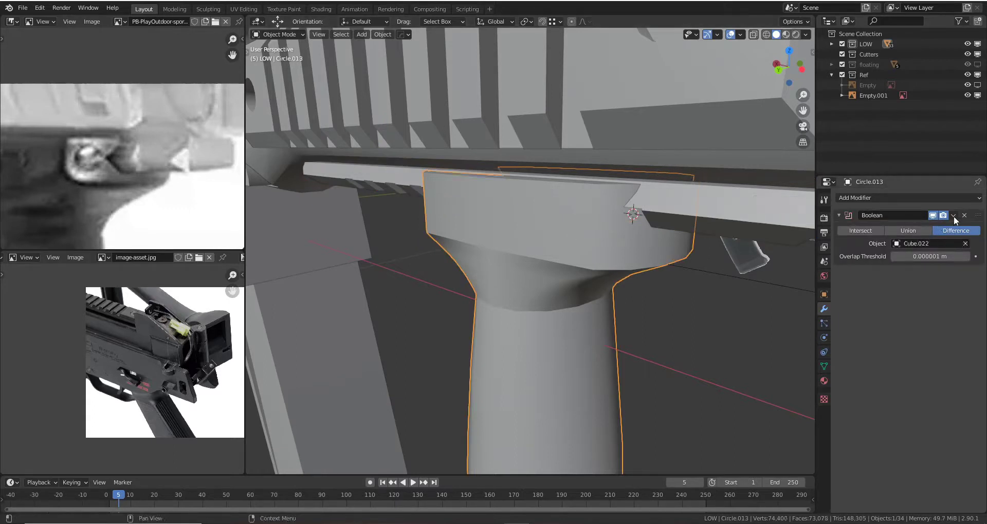
{"action": "left_click", "coordinate": [933, 226]}
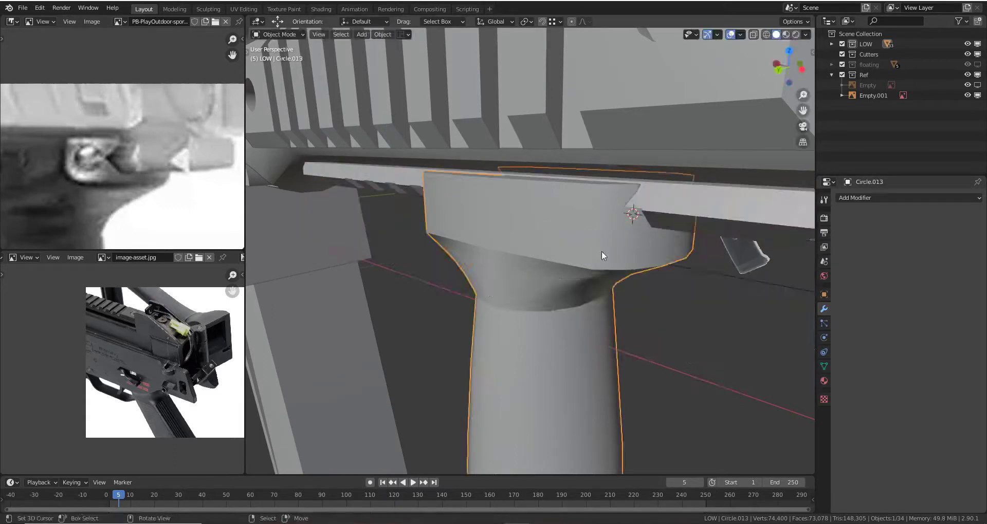
- Inspect the carved grip top in Edit Mode, then select the front rail Cube.022
{"action": "mouse_move", "coordinate": [570, 317]}
{"action": "middle_mouse_down"}
{"action": "mouse_move", "coordinate": [587, 284]}
{"action": "mouse_move", "coordinate": [542, 277]}
{"action": "mouse_move", "coordinate": [491, 324]}
{"action": "mouse_move", "coordinate": [533, 265]}
{"action": "mouse_move", "coordinate": [611, 280]}
{"action": "middle_mouse_up"}
{"action": "key", "text": "Tab"}
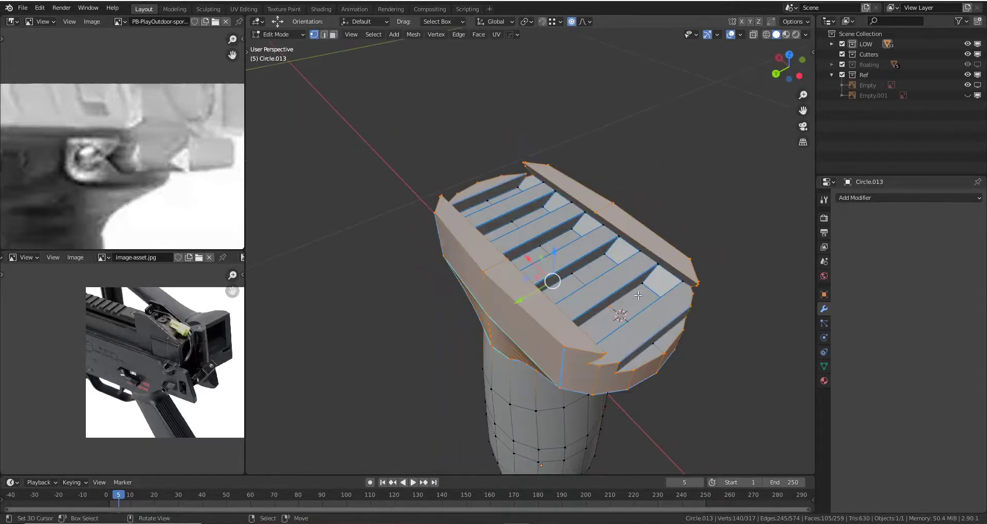
{"action": "key", "text": "Tab"}
{"action": "scroll", "coordinate": [615, 283], "scroll_direction": "up", "scroll_amount": 3}
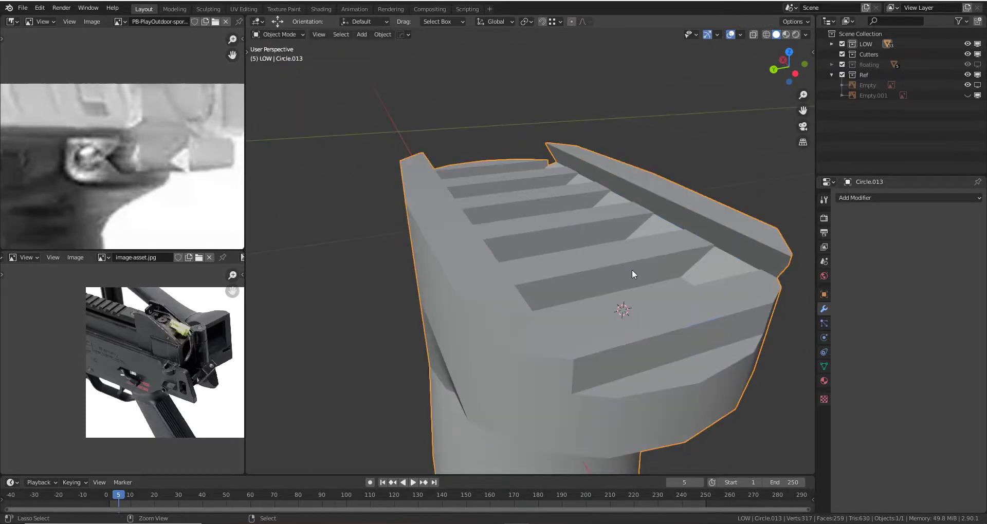
{"action": "key", "text": "KP_Divide"}
{"action": "mouse_move", "coordinate": [631, 269]}
{"action": "middle_mouse_down"}
{"action": "mouse_move", "coordinate": [606, 245]}
{"action": "mouse_move", "coordinate": [640, 238]}
{"action": "middle_mouse_up"}
{"action": "left_click", "coordinate": [605, 244]}
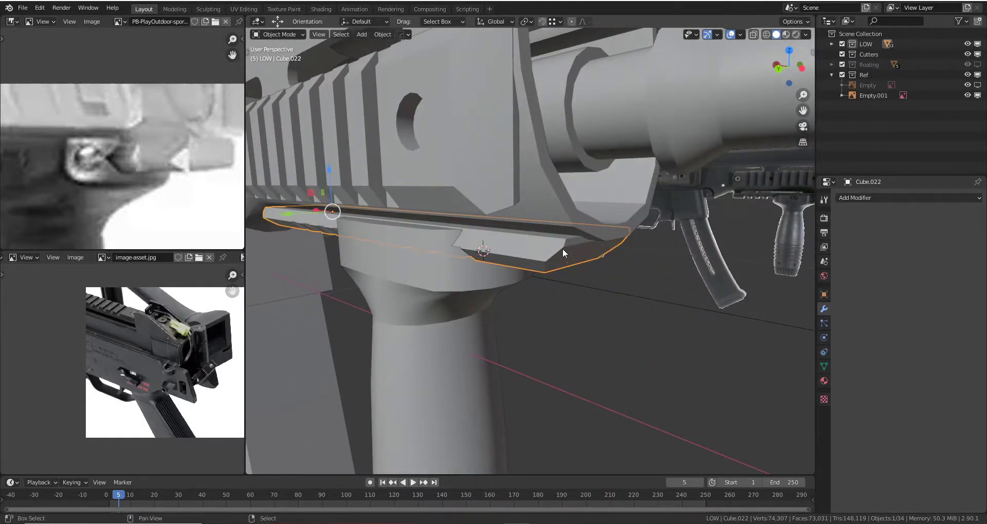
- Duplicate the front rail's bottom faces and separate them into a new object
{"action": "key", "text": "KP_Divide"}
{"action": "key", "text": "Tab"}
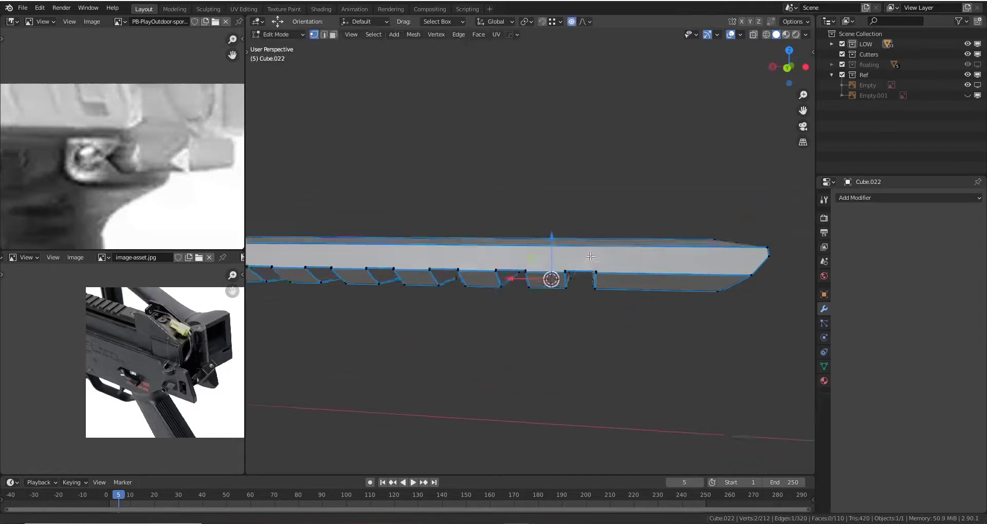
{"action": "mouse_move", "coordinate": [544, 248]}
{"action": "middle_mouse_down"}
{"action": "mouse_move", "coordinate": [615, 196]}
{"action": "mouse_move", "coordinate": [463, 288]}
{"action": "mouse_move", "coordinate": [623, 278]}
{"action": "middle_mouse_up"}
{"action": "key", "text": "3"}
{"action": "left_click", "coordinate": [623, 278]}
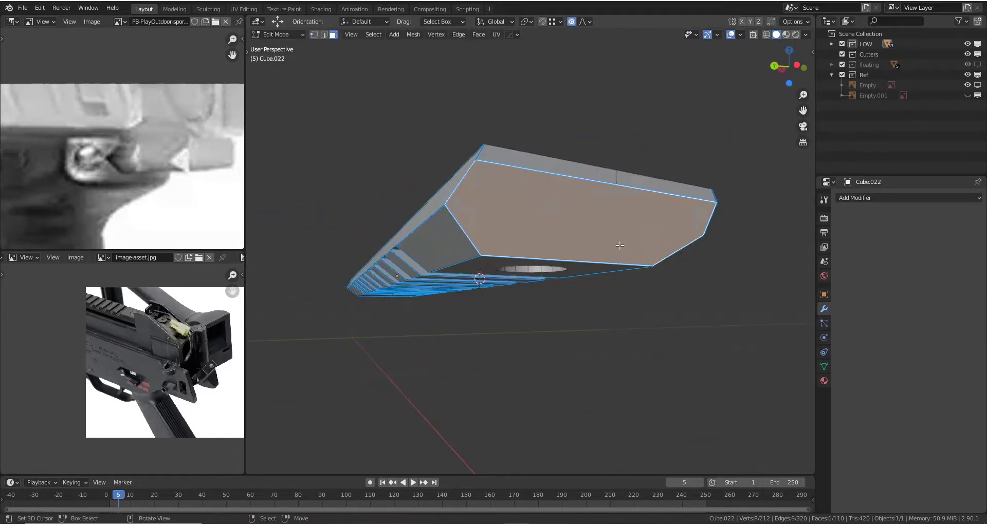
{"action": "left_click", "coordinate": [643, 240], "text": "shift"}
{"action": "middle_click_drag", "start_coordinate": [643, 238], "coordinate": [652, 295]}
{"action": "key", "text": "shift+d"}
{"action": "right_click", "coordinate": [652, 295]}
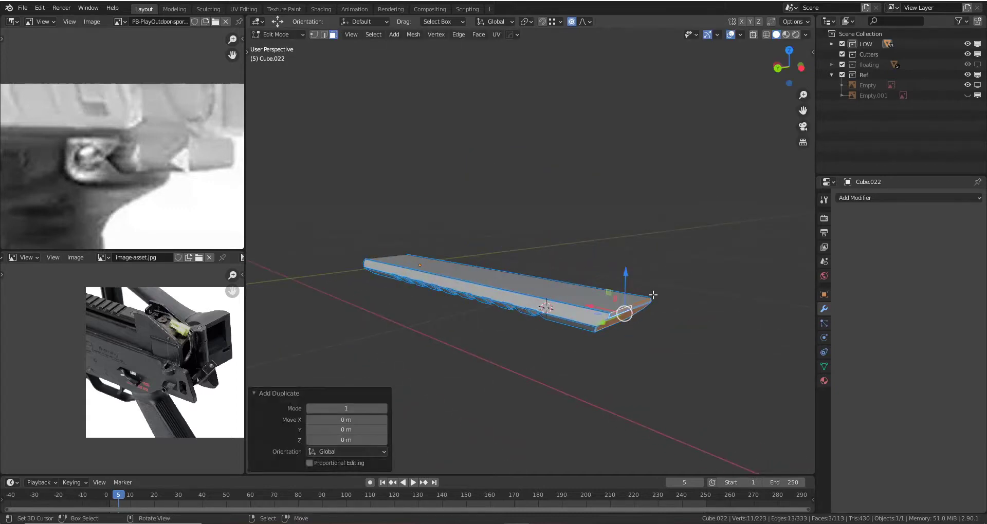
{"action": "left_click", "coordinate": [651, 294]}
- Flatten the separated piece to zero width along the X axis
{"action": "key", "text": "Tab"}
{"action": "left_click", "coordinate": [610, 273]}
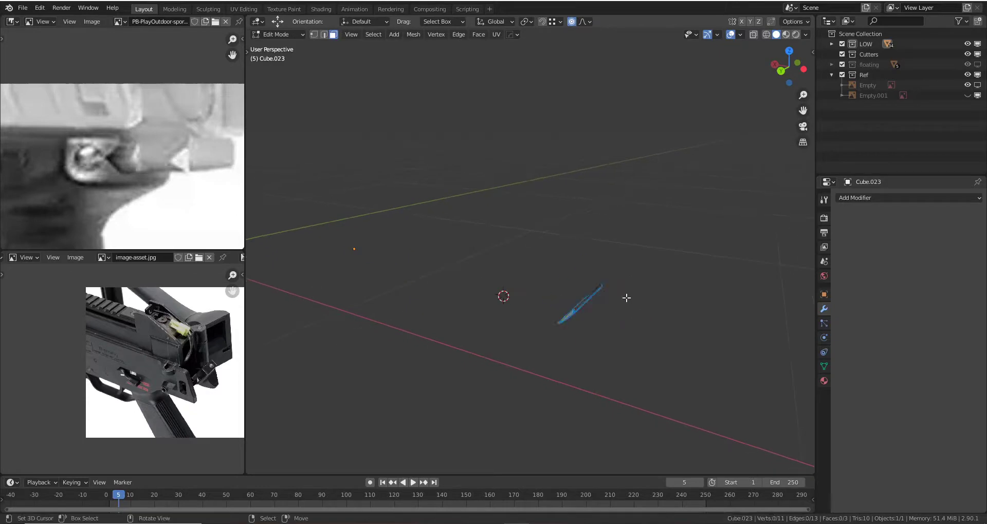
{"action": "key", "text": "x"}
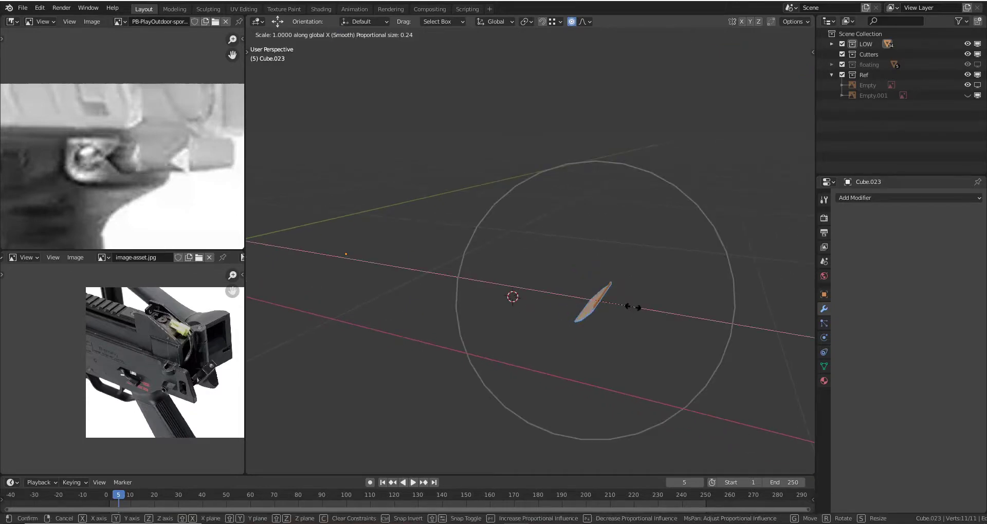
{"action": "left_click", "coordinate": [632, 307]}
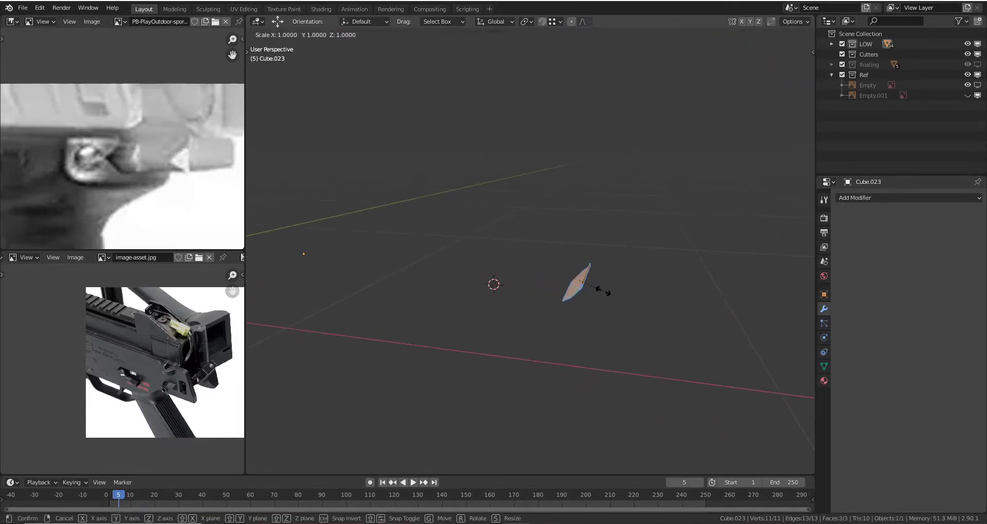
{"action": "type", "text": "0"}
{"action": "key", "text": "Return"}
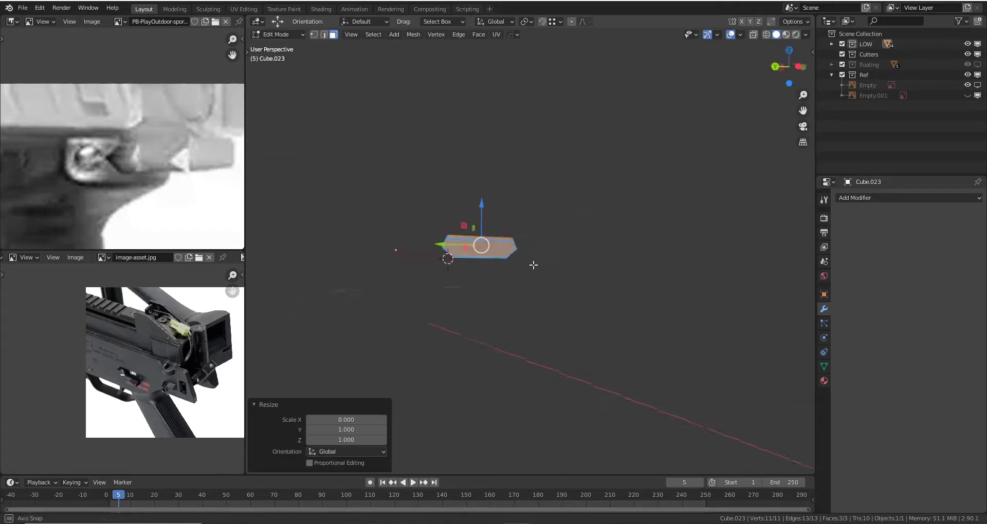
{"action": "middle_click_drag", "start_coordinate": [533, 265], "coordinate": [476, 216]}
- Dissolve the extra edges and stray point from the profile face
{"action": "key", "text": "1"}
{"action": "scroll", "coordinate": [475, 216], "scroll_direction": "up", "scroll_amount": 3}
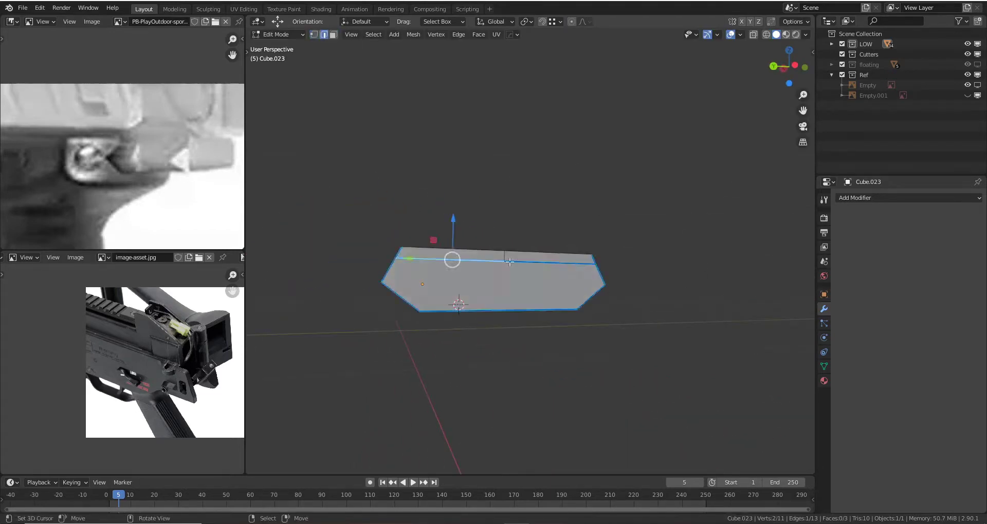
{"action": "scroll", "coordinate": [510, 261], "scroll_direction": "up", "scroll_amount": 3}
{"action": "key", "text": "x"}
{"action": "left_click", "coordinate": [498, 342]}
{"action": "scroll", "coordinate": [519, 328], "scroll_direction": "down", "scroll_amount": 2}
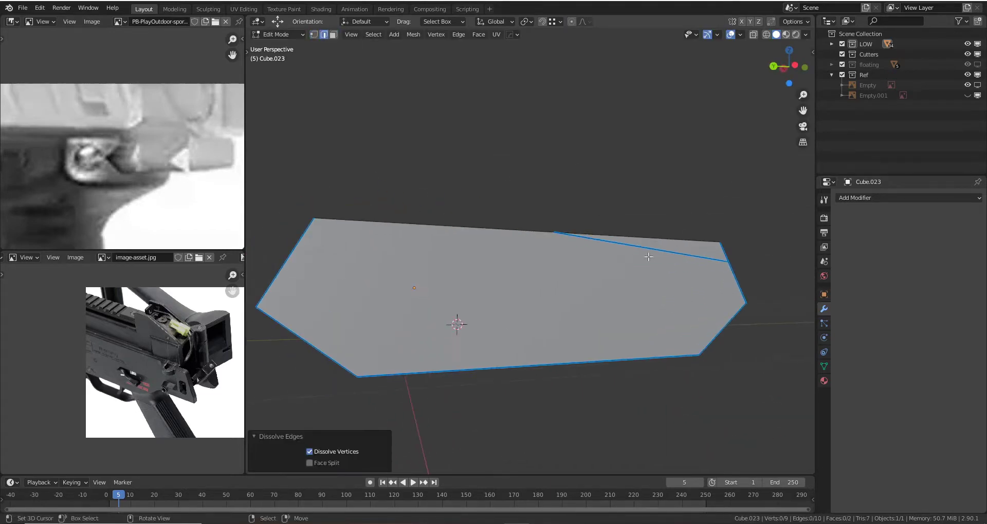
{"action": "key", "text": "x"}
{"action": "left_click", "coordinate": [677, 260]}
{"action": "key", "text": "1"}
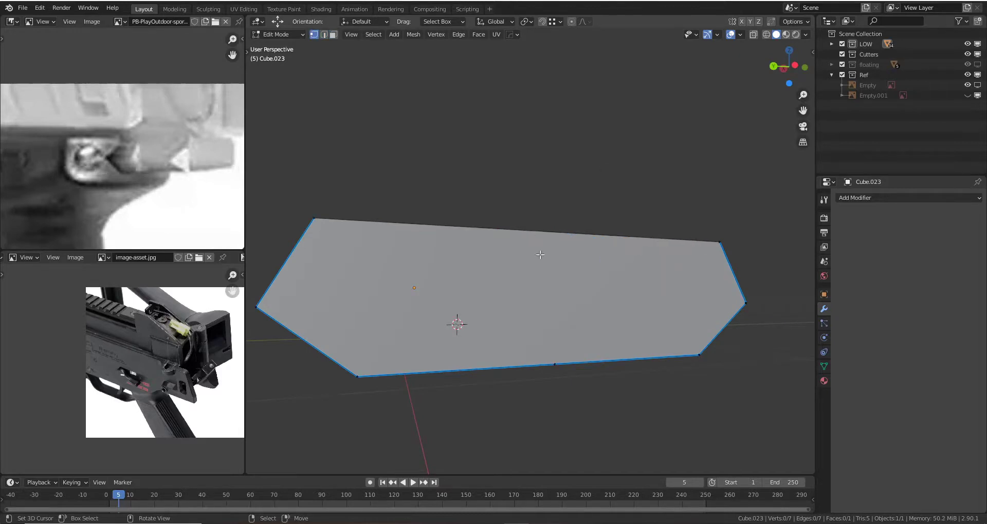
{"action": "scroll", "coordinate": [559, 290], "scroll_direction": "down", "scroll_amount": 3}
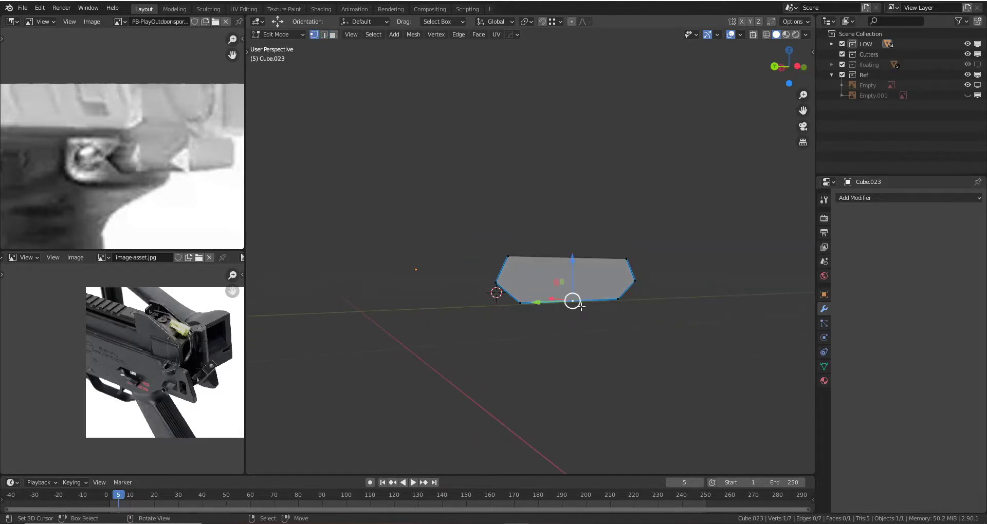
{"action": "key", "text": "x"}
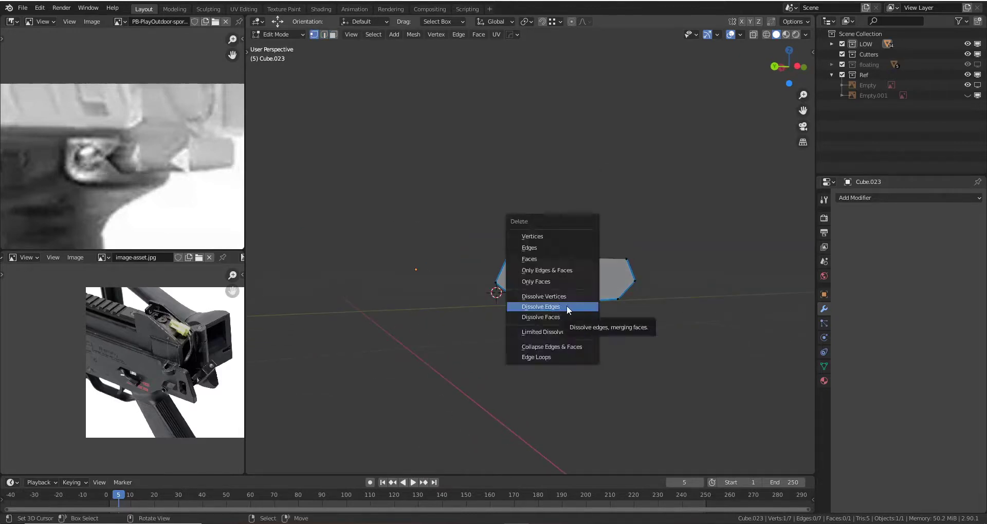
{"action": "left_click", "coordinate": [567, 304]}
{"action": "middle_click_drag", "start_coordinate": [577, 294], "coordinate": [575, 294]}
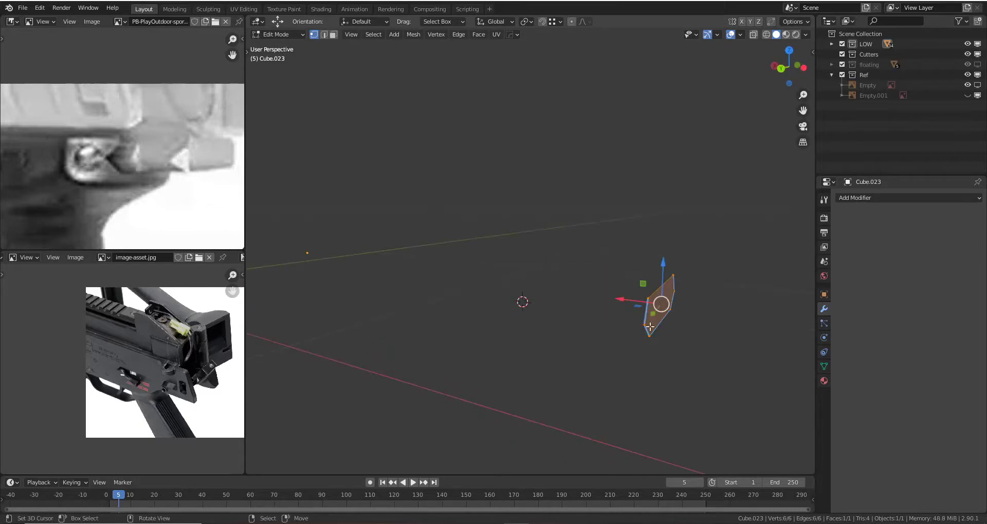
- Extrude the profile 0.67919 m along X into a bar and unhide the gun
{"action": "key", "text": "e"}
{"action": "left_click", "coordinate": [762, 217]}
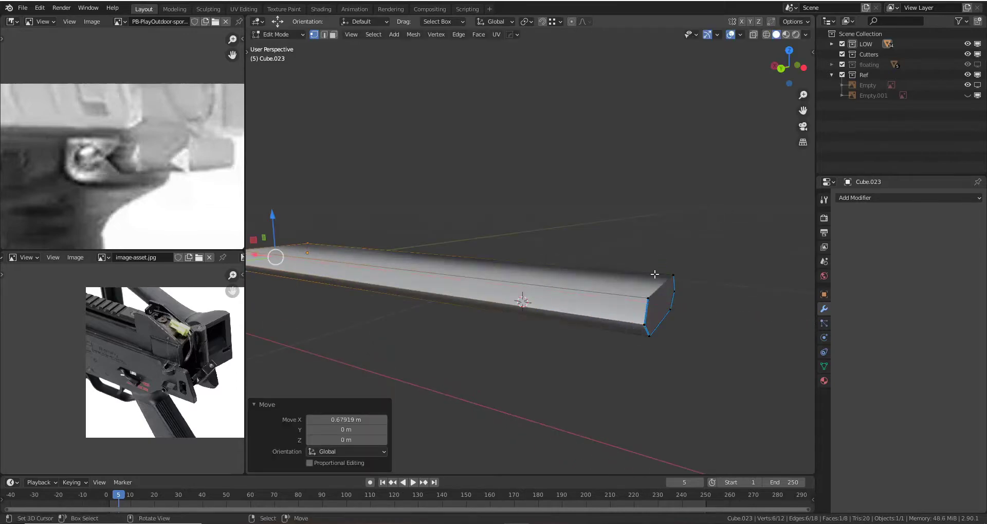
{"action": "key", "text": "Tab"}
{"action": "key", "text": "alt+h"}
- Isolate slab Cube.023 with the grip and lower it along Z onto the grip top
{"action": "scroll", "coordinate": [566, 250], "scroll_direction": "up", "scroll_amount": 3}
{"action": "left_click", "coordinate": [557, 262]}
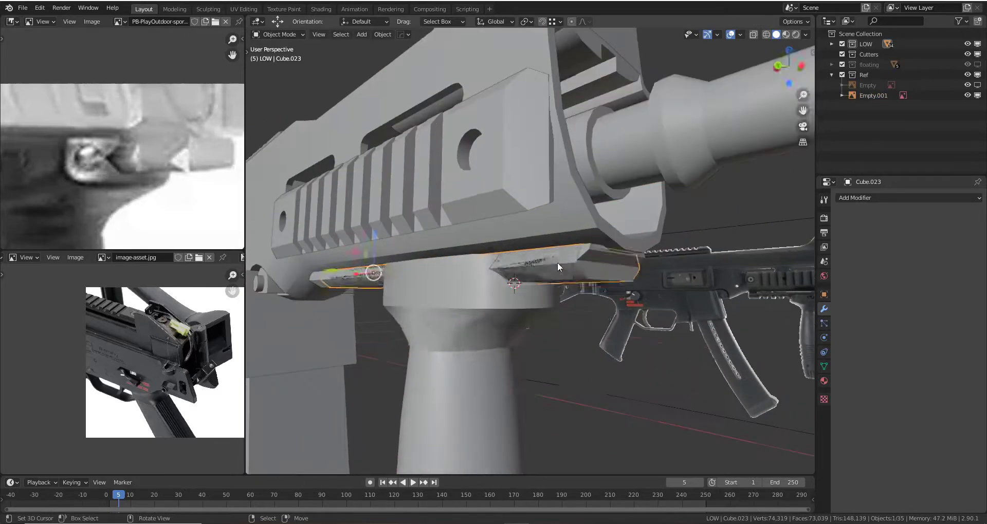
{"action": "key", "text": "g"}
{"action": "right_click", "coordinate": [675, 280]}
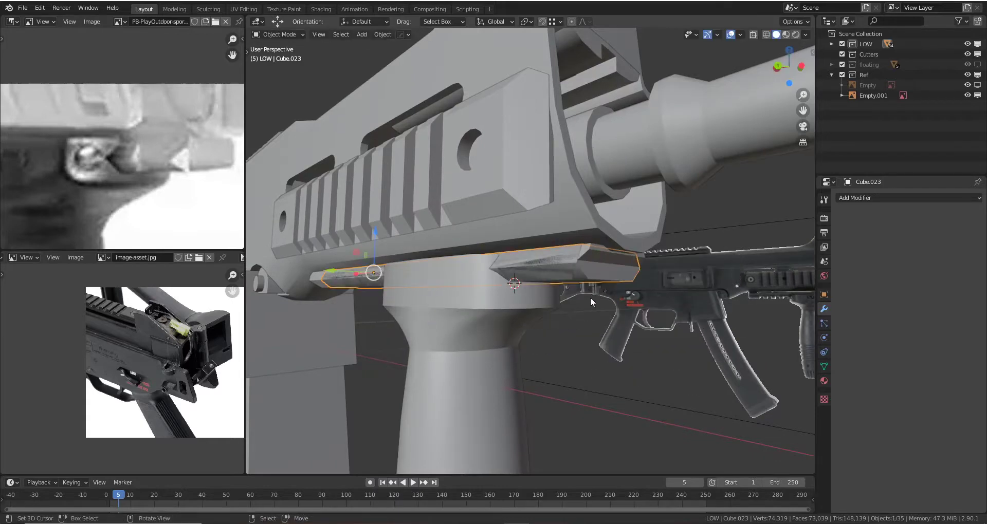
{"action": "mouse_move", "coordinate": [590, 297]}
{"action": "middle_mouse_down"}
{"action": "mouse_move", "coordinate": [705, 310]}
{"action": "mouse_move", "coordinate": [496, 301]}
{"action": "middle_mouse_up"}
{"action": "key", "text": "ctrl+KP_Subtract"}
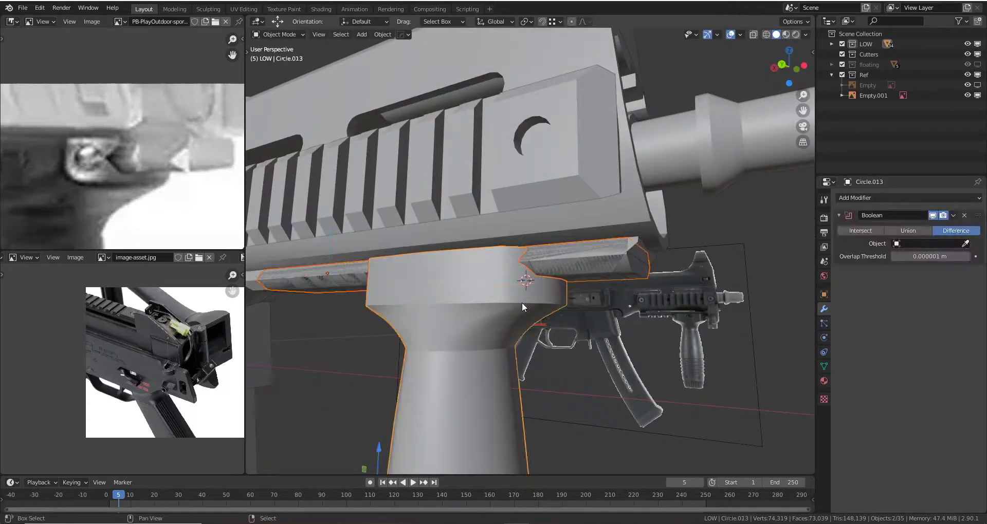
{"action": "key", "text": "shift+h"}
{"action": "key", "text": "g"}
{"action": "left_click", "coordinate": [564, 258]}
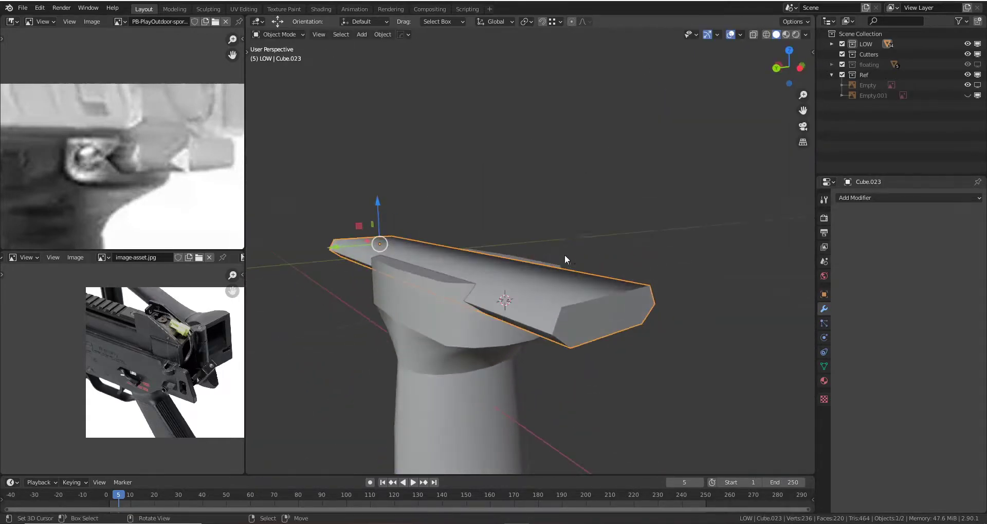
{"action": "mouse_move", "coordinate": [524, 281]}
{"action": "middle_mouse_down"}
{"action": "mouse_move", "coordinate": [528, 254]}
{"action": "mouse_move", "coordinate": [593, 268]}
{"action": "middle_mouse_up"}
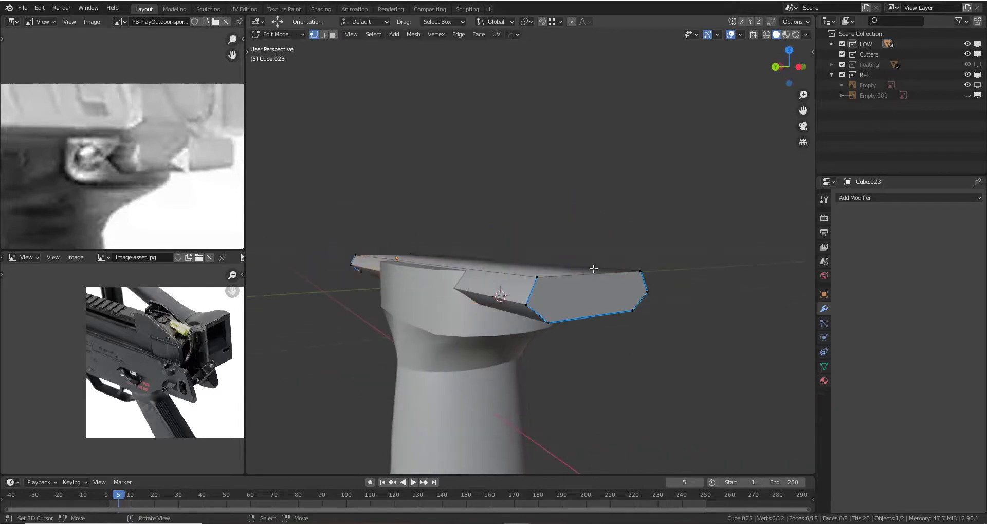
- Shrink/fatten the slab's faces by -0.00162 m and return to Object Mode
{"action": "left_click", "coordinate": [726, 235]}
{"action": "key", "text": "alt+s"}
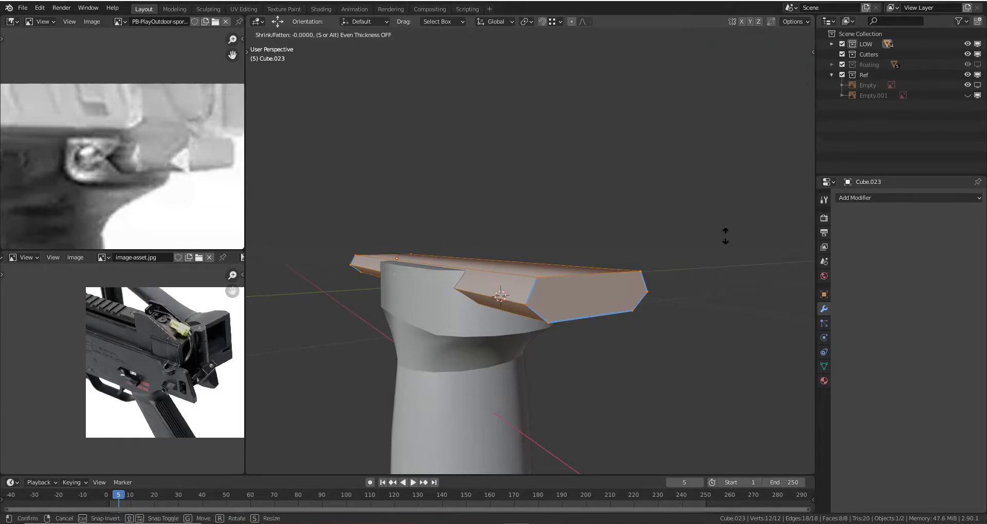
{"action": "key", "text": "Escape"}
{"action": "key", "text": "alt+s"}
{"action": "left_click", "coordinate": [651, 236]}
{"action": "middle_click_drag", "start_coordinate": [652, 237], "coordinate": [269, 261]}
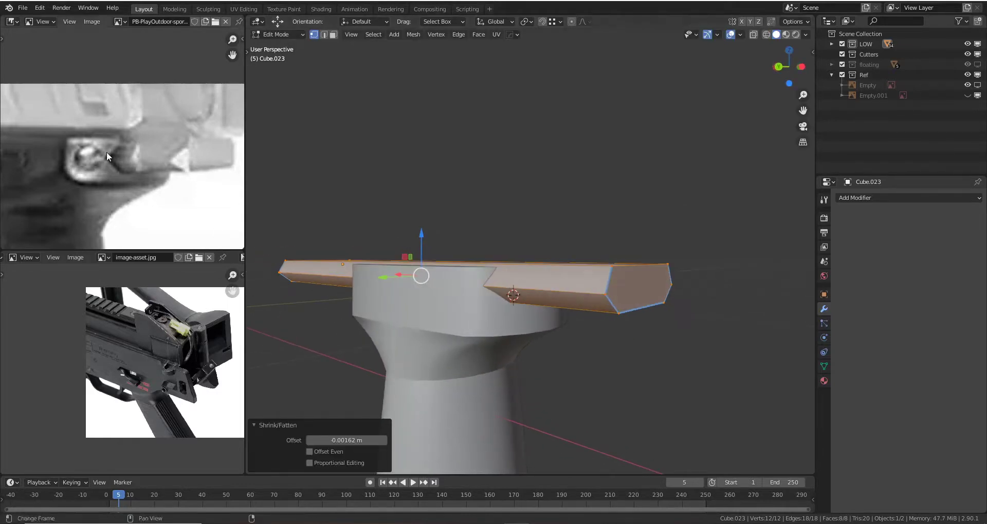
{"action": "key", "text": "Tab"}
{"action": "scroll", "coordinate": [550, 273], "scroll_direction": "down", "scroll_amount": 3}
- Cut slab Cube.023 out of foregrip Circle.013 with a HardOps Difference boolean
{"action": "left_click", "coordinate": [479, 270], "text": "shift"}
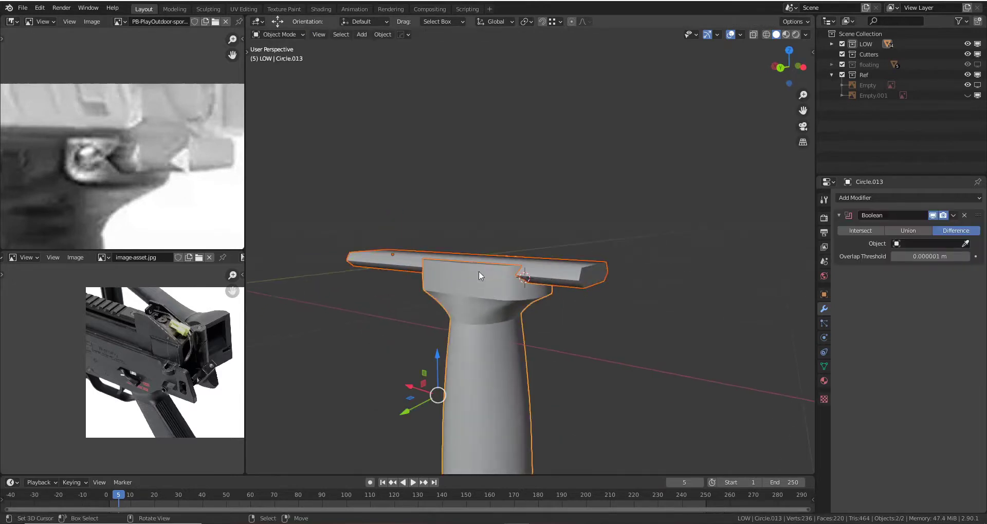
{"action": "key", "text": "q"}
{"action": "left_click", "coordinate": [560, 237]}
{"action": "mouse_move", "coordinate": [557, 247]}
{"action": "middle_mouse_down"}
{"action": "mouse_move", "coordinate": [527, 251]}
{"action": "mouse_move", "coordinate": [575, 313]}
{"action": "mouse_move", "coordinate": [467, 212]}
{"action": "mouse_move", "coordinate": [388, 229]}
{"action": "mouse_move", "coordinate": [472, 268]}
{"action": "middle_mouse_up"}
{"action": "left_click", "coordinate": [475, 270]}
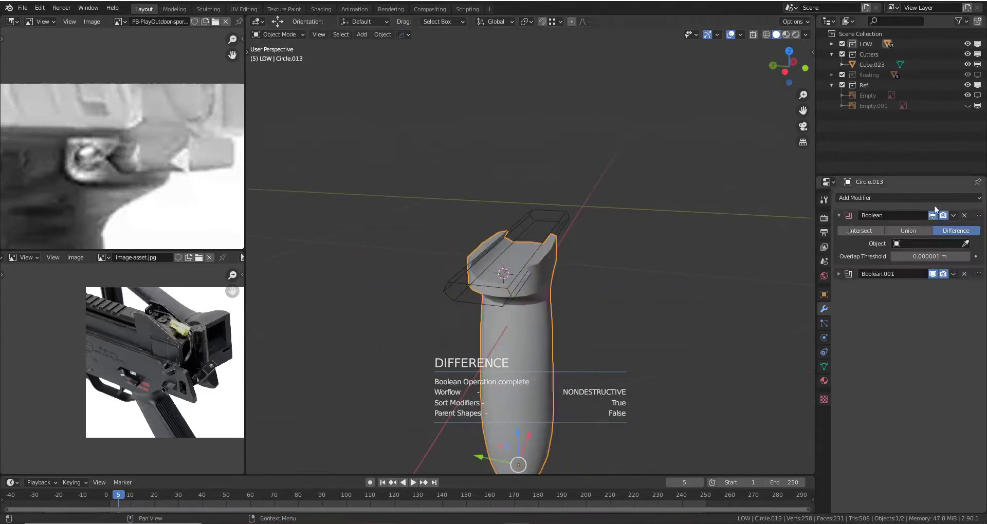
{"action": "left_click", "coordinate": [953, 216]}
{"action": "left_click", "coordinate": [925, 226]}
{"action": "scroll", "coordinate": [527, 254], "scroll_direction": "up", "scroll_amount": 3}
- Delete the disabled first Boolean and apply Boolean.001 to the grip
{"action": "left_click", "coordinate": [565, 211]}
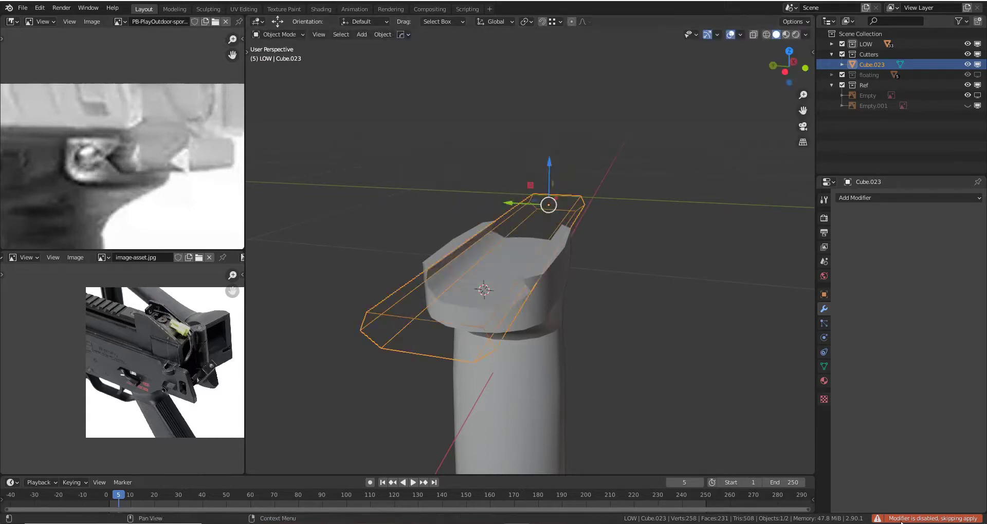
{"action": "middle_click_drag", "start_coordinate": [540, 309], "coordinate": [576, 316]}
{"action": "left_click", "coordinate": [502, 291]}
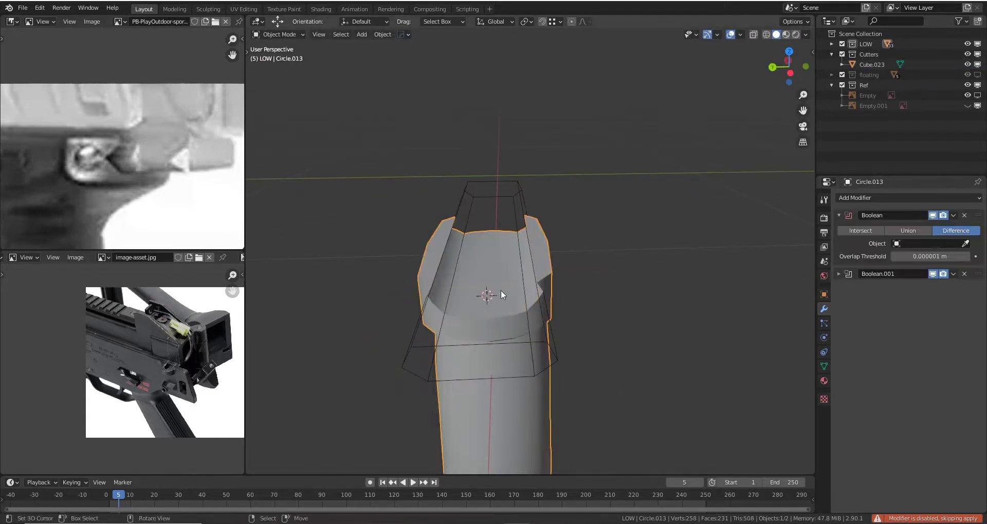
{"action": "middle_click_drag", "start_coordinate": [502, 292], "coordinate": [585, 287]}
{"action": "key", "text": "ctrl+x"}
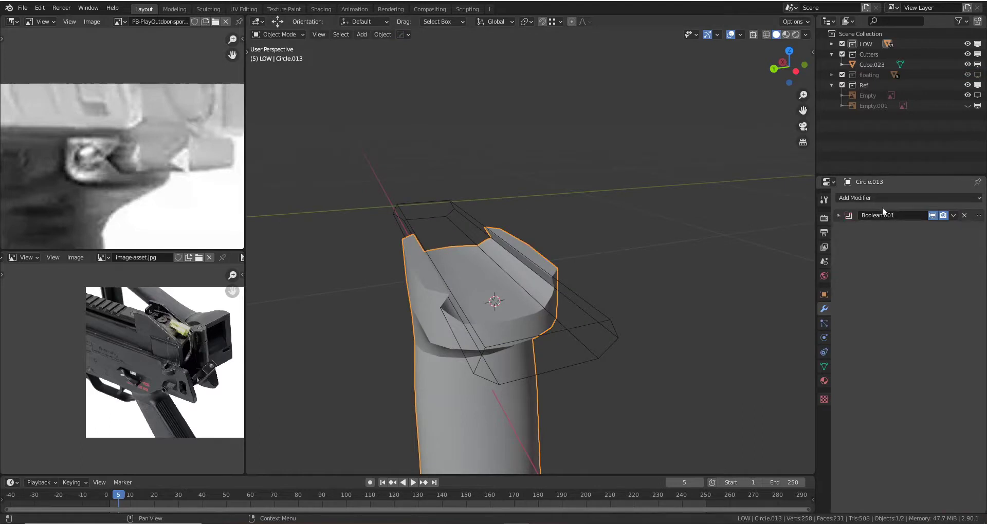
{"action": "left_click", "coordinate": [953, 216]}
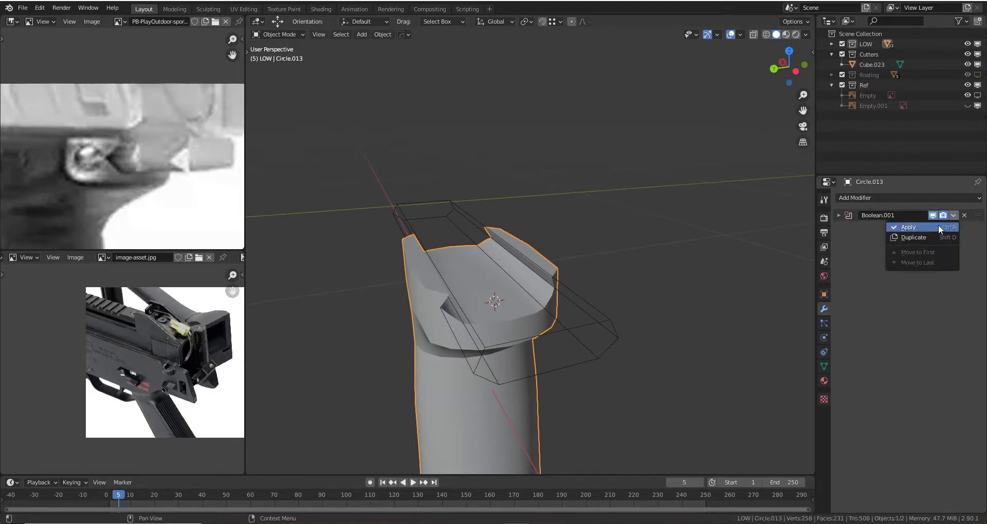
{"action": "left_click", "coordinate": [938, 224]}
{"action": "middle_click_drag", "start_coordinate": [639, 316], "coordinate": [579, 315]}
{"action": "left_click", "coordinate": [498, 261]}
- Merge stray vertex pairs on the grip's channel edge at the last-selected vertex
{"action": "key", "text": "Tab"}
{"action": "scroll", "coordinate": [514, 283], "scroll_direction": "up", "scroll_amount": 3}
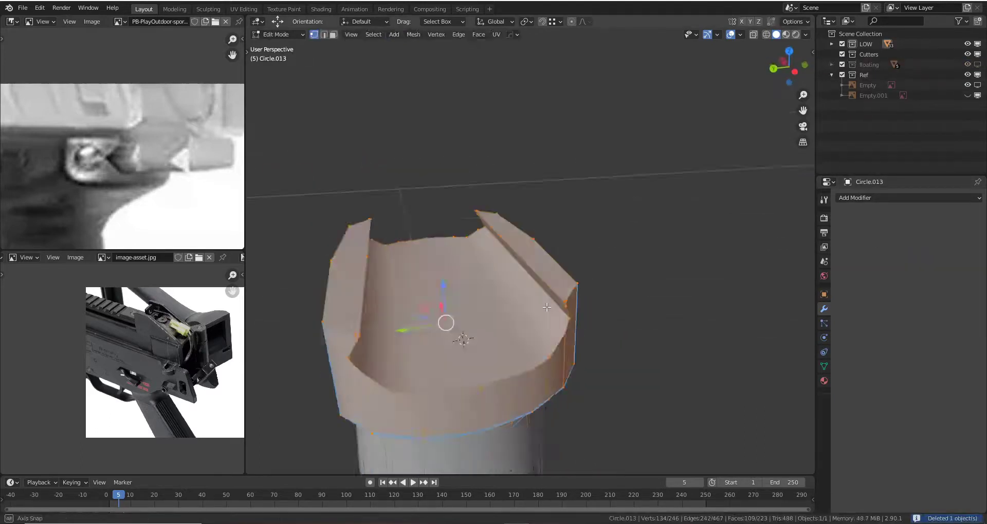
{"action": "scroll", "coordinate": [513, 283], "scroll_direction": "up", "scroll_amount": 2}
{"action": "mouse_move", "coordinate": [575, 267]}
{"action": "middle_mouse_down"}
{"action": "mouse_move", "coordinate": [595, 258]}
{"action": "mouse_move", "coordinate": [605, 267]}
{"action": "mouse_move", "coordinate": [632, 250]}
{"action": "middle_mouse_up"}
{"action": "left_click", "coordinate": [605, 263]}
{"action": "scroll", "coordinate": [615, 246], "scroll_direction": "up", "scroll_amount": 2}
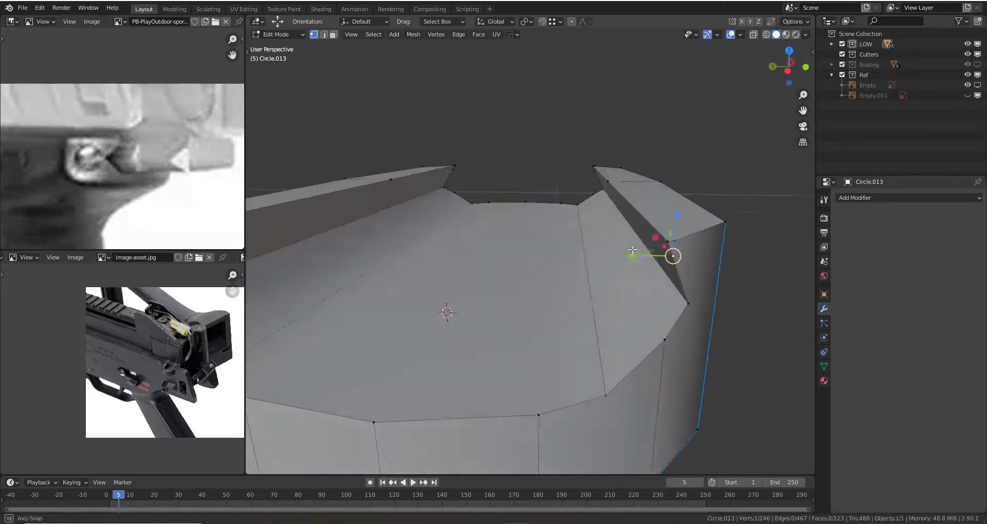
{"action": "left_click", "coordinate": [673, 255], "text": "shift"}
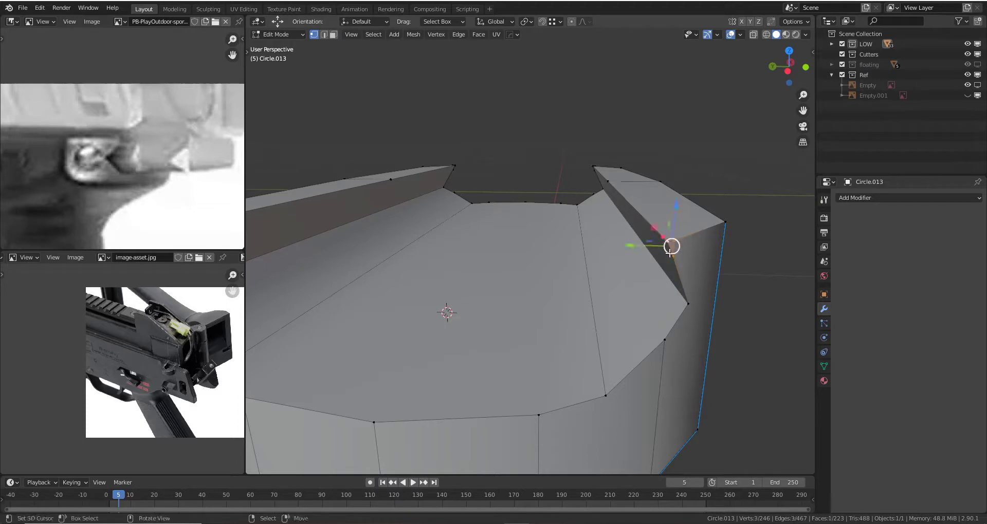
{"action": "key", "text": "m"}
{"action": "left_click", "coordinate": [640, 210]}
{"action": "middle_click_drag", "start_coordinate": [639, 210], "coordinate": [535, 286]}
{"action": "left_click", "coordinate": [491, 286]}
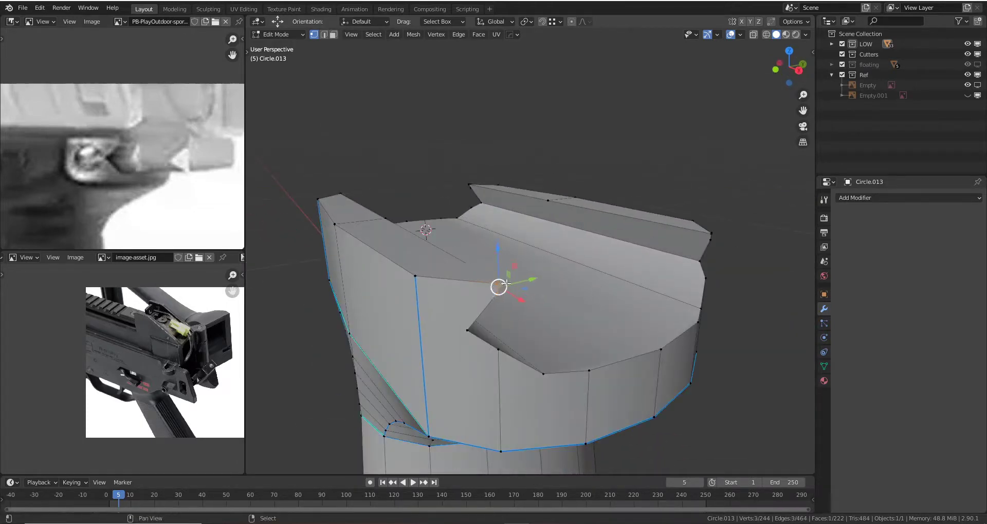
{"action": "key", "text": "m"}
{"action": "left_click", "coordinate": [527, 289]}
{"action": "middle_click_drag", "start_coordinate": [527, 289], "coordinate": [484, 312]}
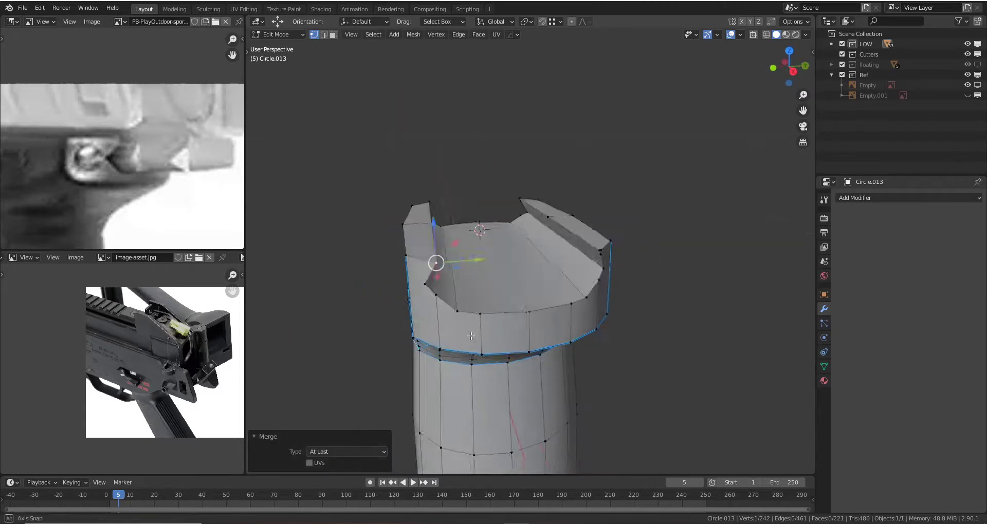
- Vertex-slide two edge points of the carved top into place along their edges
{"action": "left_click", "coordinate": [464, 291]}
{"action": "scroll", "coordinate": [467, 288], "scroll_direction": "up", "scroll_amount": 3}
{"action": "key", "text": "shift+v"}
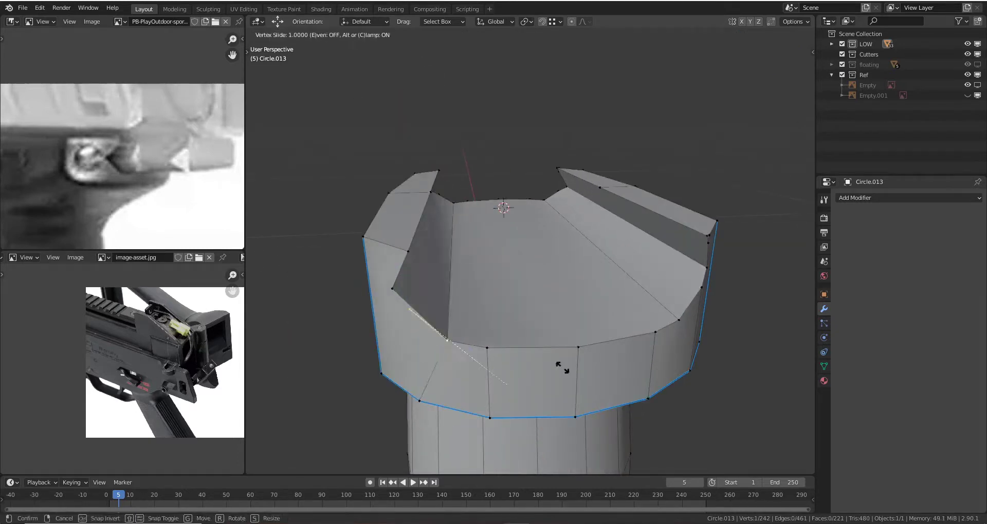
{"action": "left_click", "coordinate": [611, 358]}
{"action": "middle_click_drag", "start_coordinate": [618, 355], "coordinate": [582, 306]}
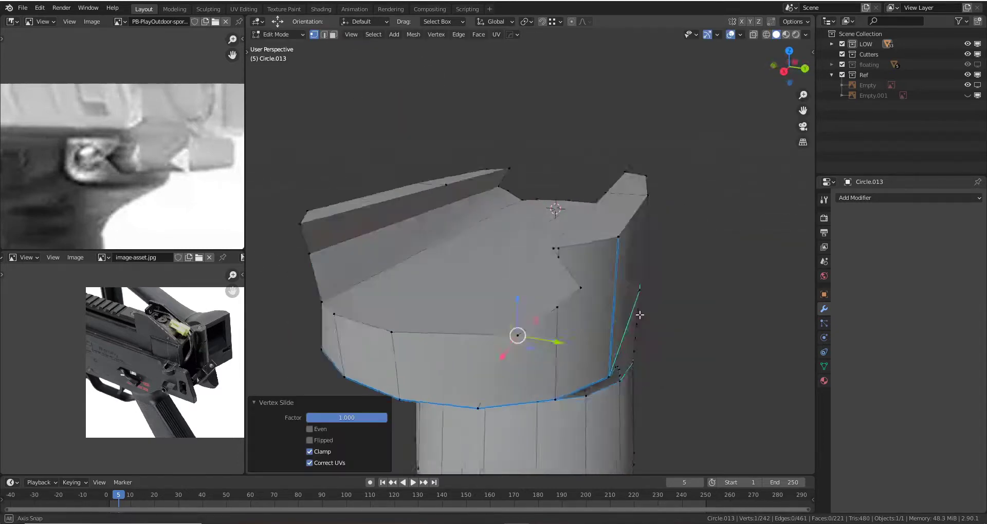
{"action": "key", "text": "shift+v"}
{"action": "left_click", "coordinate": [533, 348]}
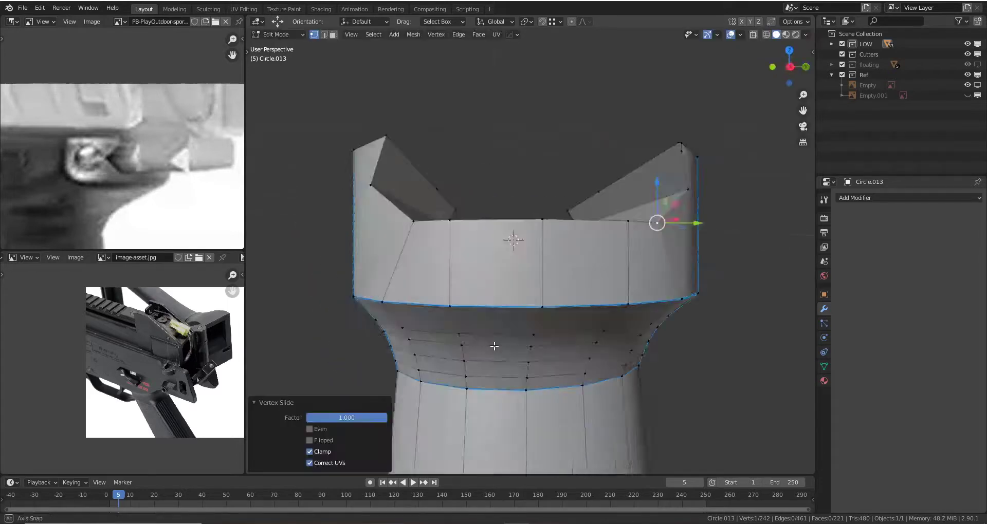
{"action": "mouse_move", "coordinate": [533, 348]}
{"action": "middle_mouse_down"}
{"action": "mouse_move", "coordinate": [567, 358]}
{"action": "mouse_move", "coordinate": [528, 326]}
{"action": "middle_mouse_up"}
- Merge the remaining stray vertices, removing duplicates, and select the whole grip mesh
{"action": "left_click", "coordinate": [622, 322], "text": "shift"}
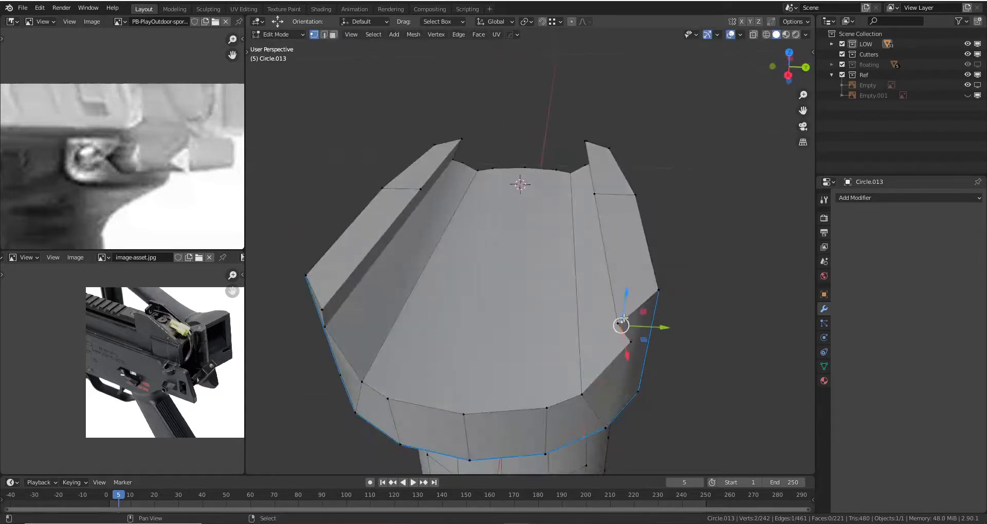
{"action": "key", "text": "m"}
{"action": "left_click", "coordinate": [597, 325]}
{"action": "middle_click_drag", "start_coordinate": [596, 325], "coordinate": [559, 304]}
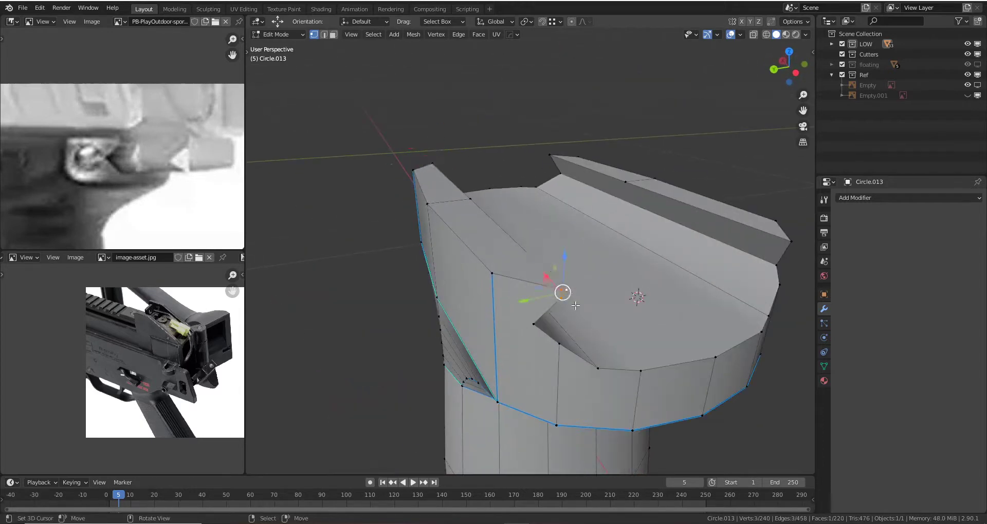
{"action": "key", "text": "m"}
{"action": "left_click", "coordinate": [567, 304]}
{"action": "middle_click_drag", "start_coordinate": [567, 303], "coordinate": [532, 292]}
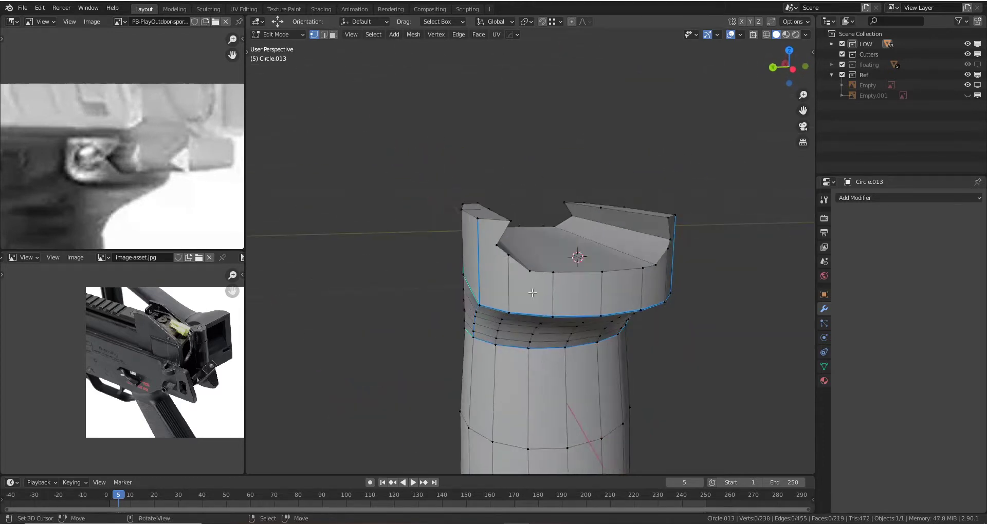
{"action": "key", "text": "a"}
{"action": "middle_click_drag", "start_coordinate": [507, 254], "coordinate": [549, 276]}
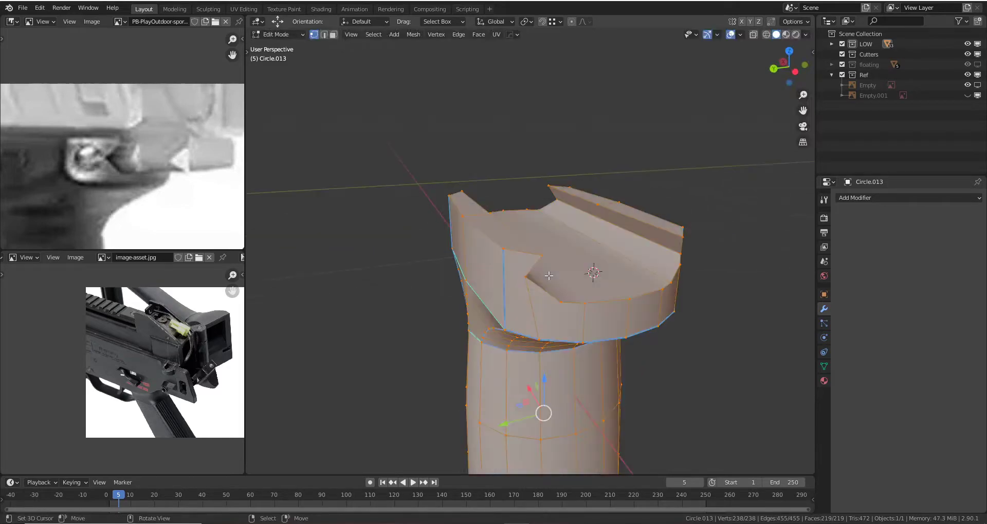
- Merge the foregrip's duplicate vertices by distance, return to object mode and show the whole gun
{"action": "key", "text": "m"}
{"action": "left_click", "coordinate": [539, 311]}
{"action": "key", "text": "Tab"}
{"action": "scroll", "coordinate": [585, 295], "scroll_direction": "down", "scroll_amount": 4}
{"action": "scroll", "coordinate": [564, 301], "scroll_direction": "down", "scroll_amount": 2}
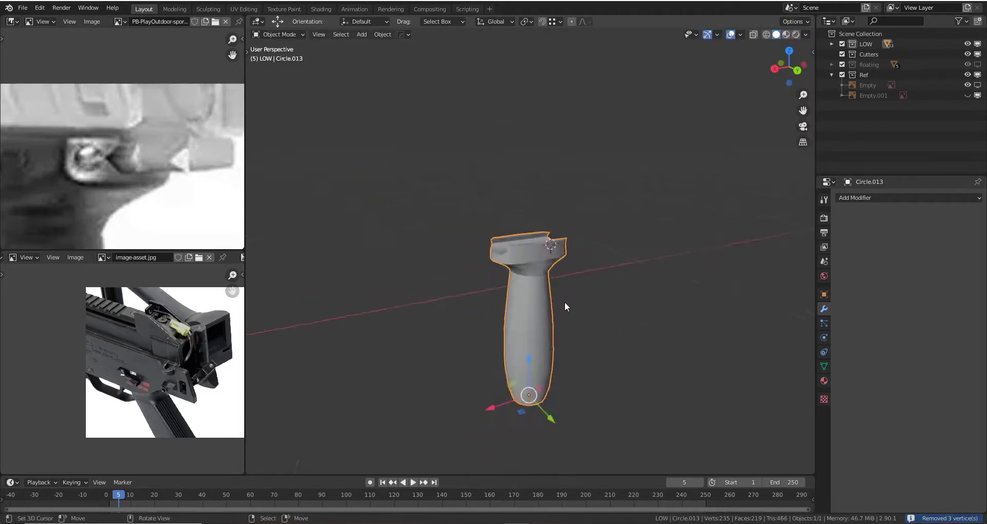
{"action": "scroll", "coordinate": [554, 301], "scroll_direction": "up", "scroll_amount": 2}
{"action": "key", "text": "KP_Divide"}
- Check the foregrip from the side, toggling between wireframe and solid shading
{"action": "mouse_move", "coordinate": [553, 310]}
{"action": "middle_mouse_down"}
{"action": "mouse_move", "coordinate": [513, 289]}
{"action": "mouse_move", "coordinate": [524, 255]}
{"action": "mouse_move", "coordinate": [532, 285]}
{"action": "mouse_move", "coordinate": [551, 286]}
{"action": "mouse_move", "coordinate": [554, 297]}
{"action": "middle_mouse_up"}
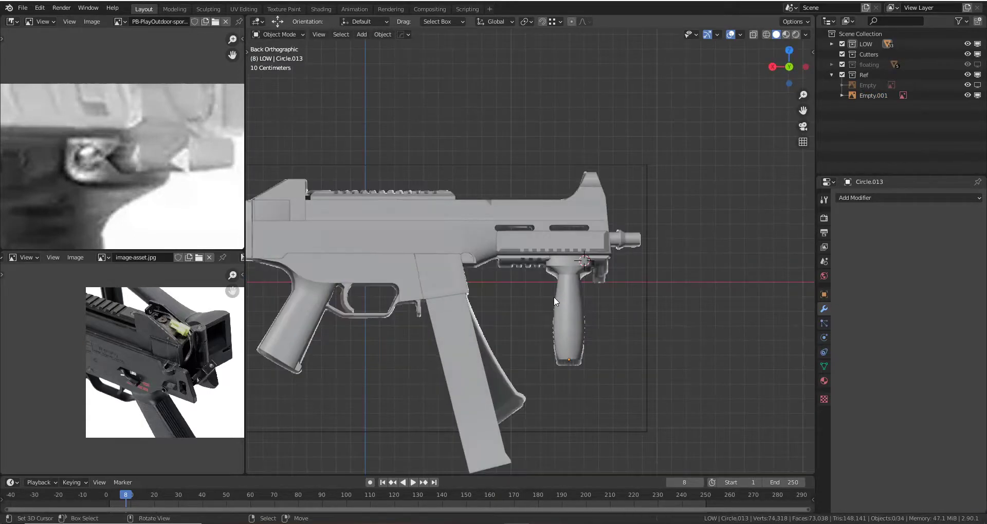
{"action": "scroll", "coordinate": [553, 297], "scroll_direction": "up", "scroll_amount": 3}
{"action": "key", "text": "z"}
{"action": "left_click", "coordinate": [532, 300]}
{"action": "scroll", "coordinate": [606, 220], "scroll_direction": "down", "scroll_amount": 1}
{"action": "key", "text": "z"}
{"action": "left_click", "coordinate": [702, 241]}
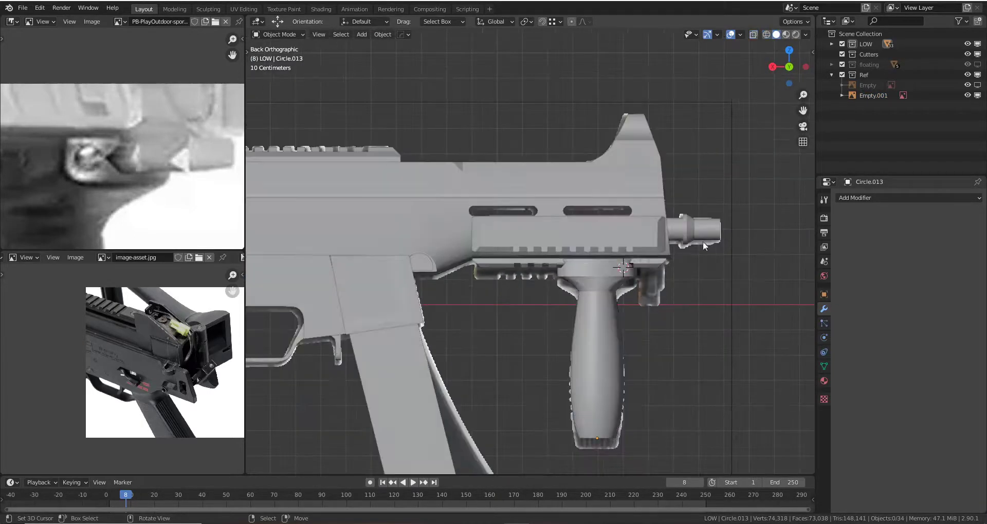
{"action": "key", "text": "z"}
{"action": "left_click", "coordinate": [544, 263]}
{"action": "scroll", "coordinate": [592, 261], "scroll_direction": "down", "scroll_amount": 1}
{"action": "scroll", "coordinate": [632, 266], "scroll_direction": "up", "scroll_amount": 1}
{"action": "key", "text": "z"}
{"action": "left_click", "coordinate": [632, 267]}
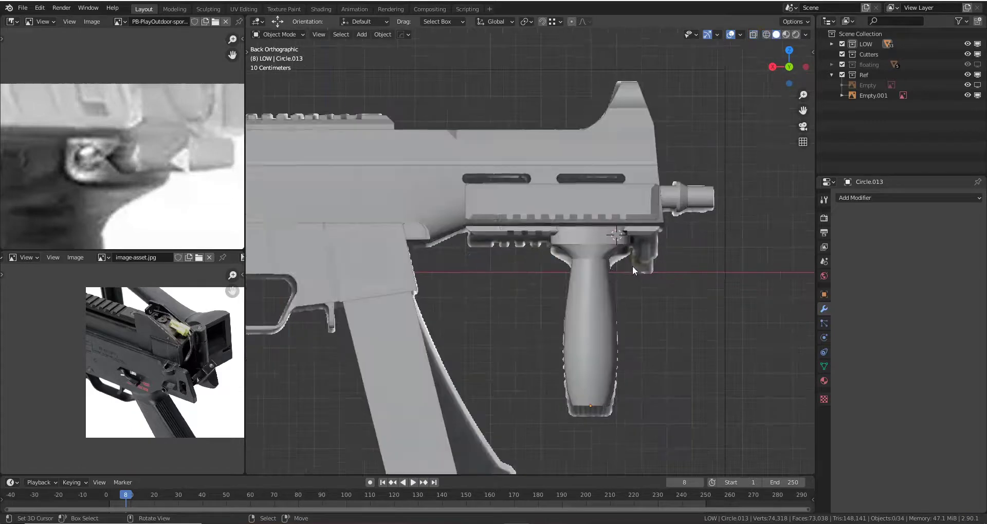
- Snap to Front Orthographic view and zoom in on the gun over the reference image
{"action": "mouse_move", "coordinate": [632, 266]}
{"action": "middle_mouse_down"}
{"action": "mouse_move", "coordinate": [550, 249]}
{"action": "mouse_move", "coordinate": [618, 229]}
{"action": "mouse_move", "coordinate": [420, 242]}
{"action": "mouse_move", "coordinate": [519, 226]}
{"action": "middle_mouse_up"}
{"action": "scroll", "coordinate": [711, 226], "scroll_direction": "down", "scroll_amount": 2}
{"action": "scroll", "coordinate": [704, 229], "scroll_direction": "down", "scroll_amount": 1}
{"action": "key", "text": "KP_5"}
{"action": "key", "text": "KP_1"}
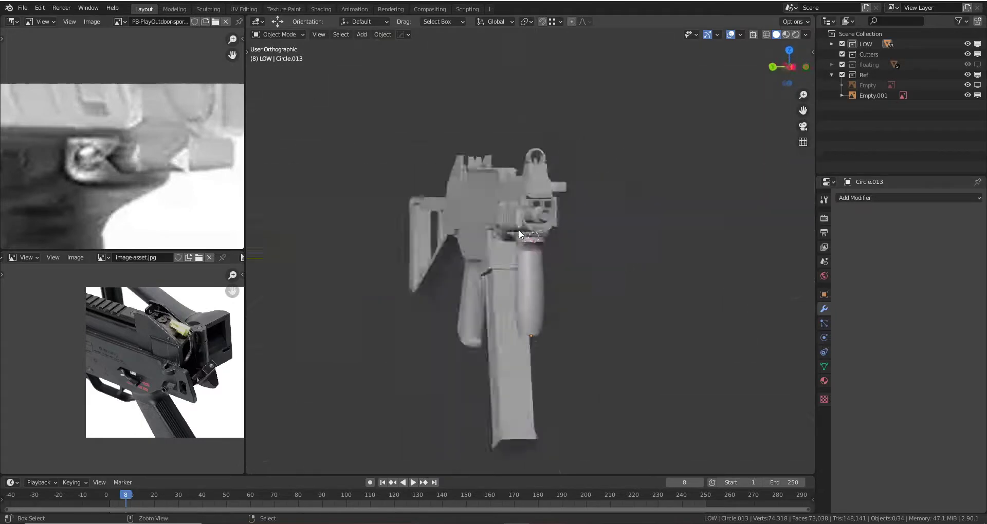
{"action": "scroll", "coordinate": [513, 101], "scroll_direction": "up", "scroll_amount": 2}
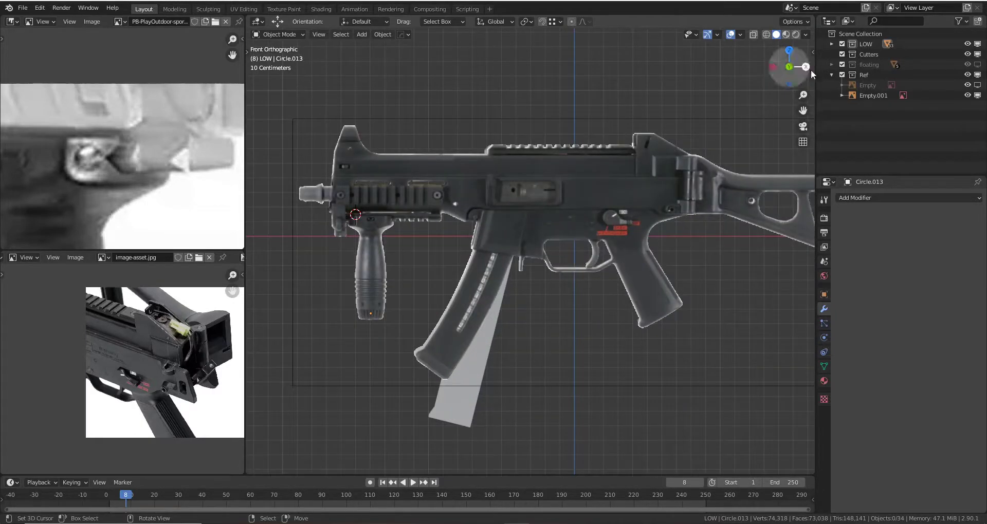
- Hide reference Empty.001, show reference Empty, and switch to see-through wireframe
{"action": "left_click", "coordinate": [977, 96]}
{"action": "left_click", "coordinate": [978, 85]}
{"action": "scroll", "coordinate": [562, 180], "scroll_direction": "up", "scroll_amount": 3}
{"action": "key", "text": "z"}
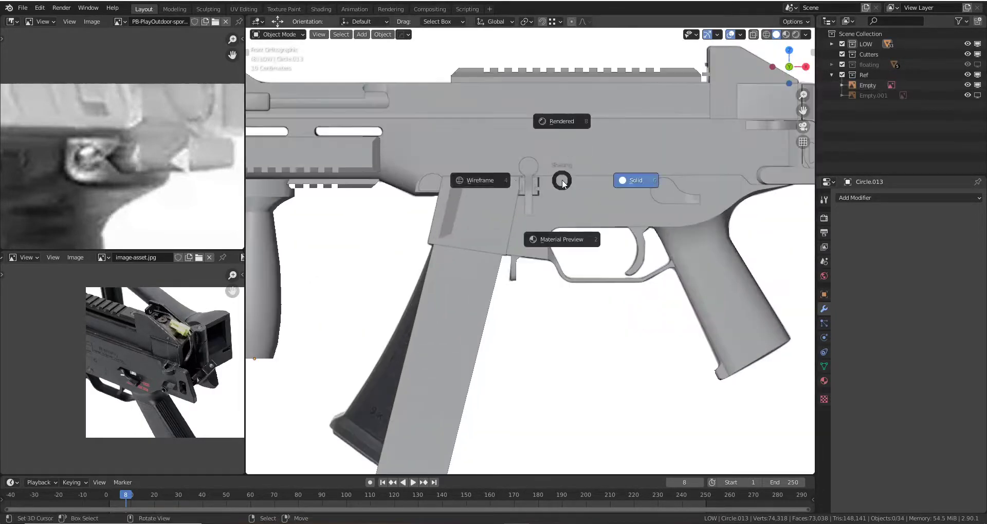
{"action": "left_click", "coordinate": [478, 181]}
- Flip to solid shading and back to wireframe to see the photo behind the grip
{"action": "scroll", "coordinate": [465, 257], "scroll_direction": "up", "scroll_amount": 3}
{"action": "scroll", "coordinate": [466, 257], "scroll_direction": "down", "scroll_amount": 3}
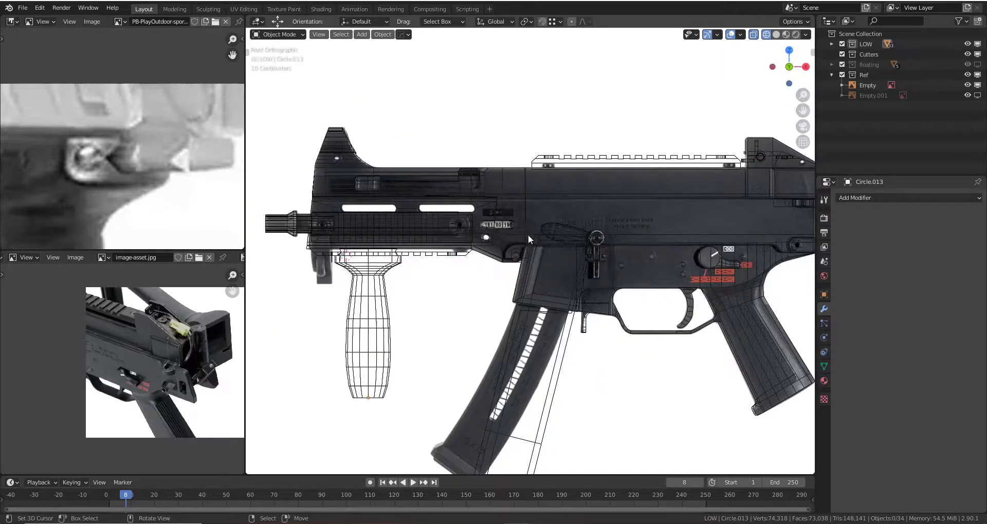
{"action": "scroll", "coordinate": [447, 265], "scroll_direction": "up", "scroll_amount": 2}
{"action": "key", "text": "z"}
{"action": "left_click", "coordinate": [519, 265]}
{"action": "scroll", "coordinate": [402, 241], "scroll_direction": "up", "scroll_amount": 2}
{"action": "key", "text": "z"}
{"action": "left_click", "coordinate": [451, 272]}
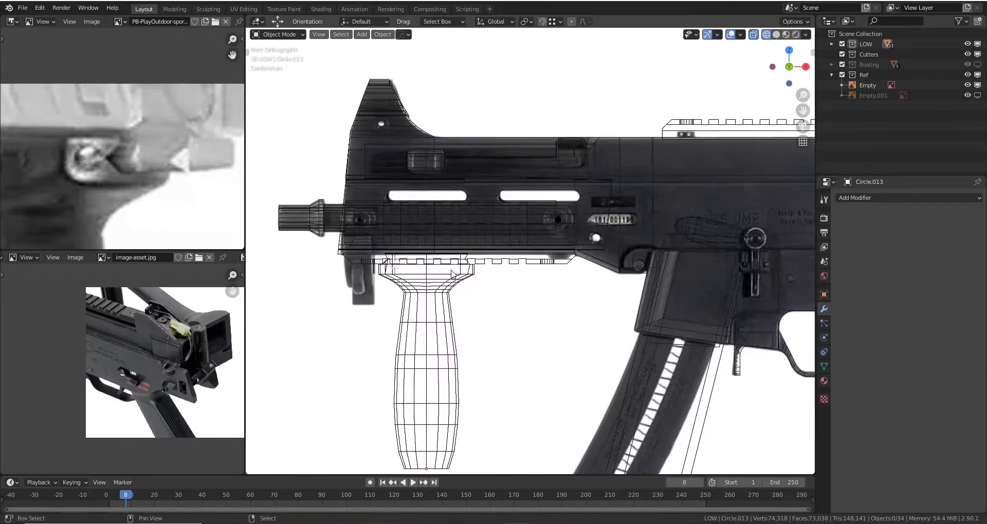
- Zoom in and out to compare the foregrip and front rail with the photo
{"action": "scroll", "coordinate": [602, 163], "scroll_direction": "down", "scroll_amount": 3}
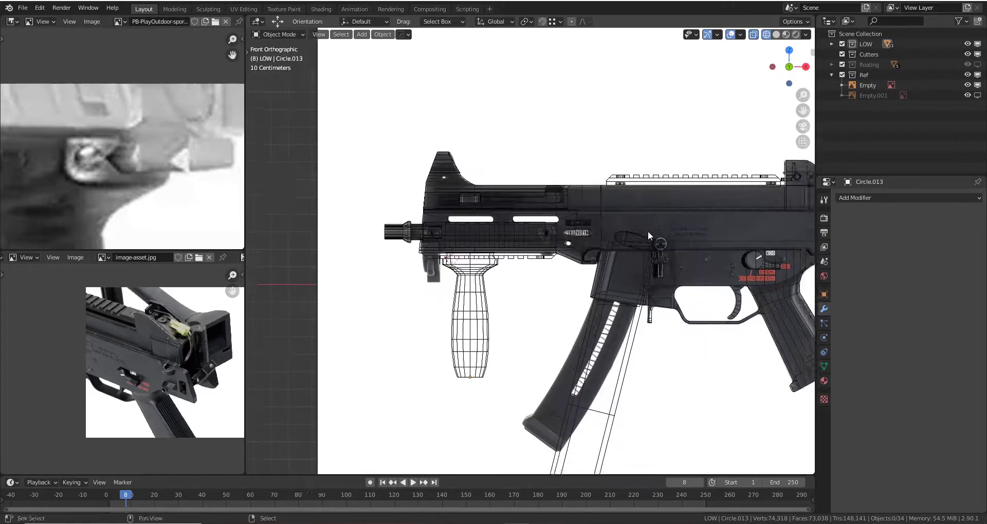
{"action": "scroll", "coordinate": [530, 224], "scroll_direction": "up", "scroll_amount": 3}
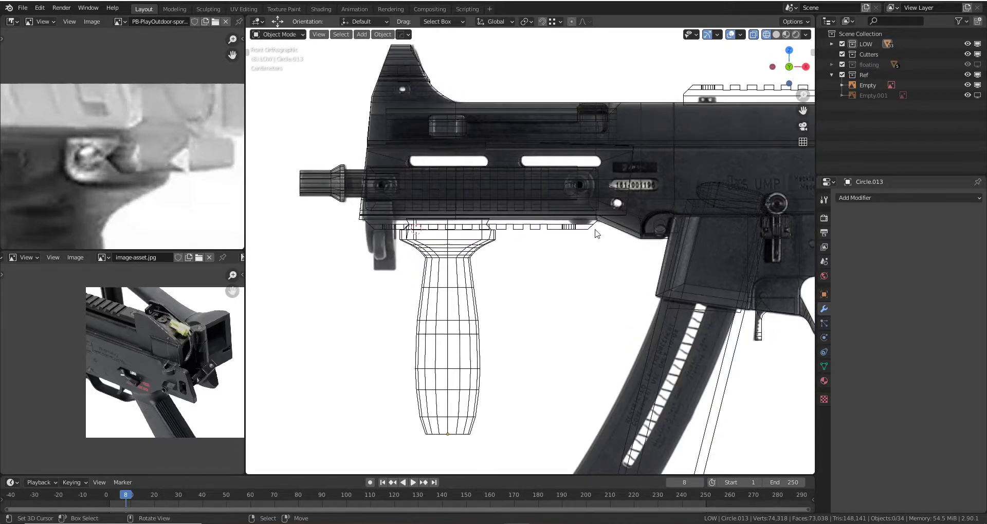
{"action": "scroll", "coordinate": [476, 250], "scroll_direction": "up", "scroll_amount": 2}
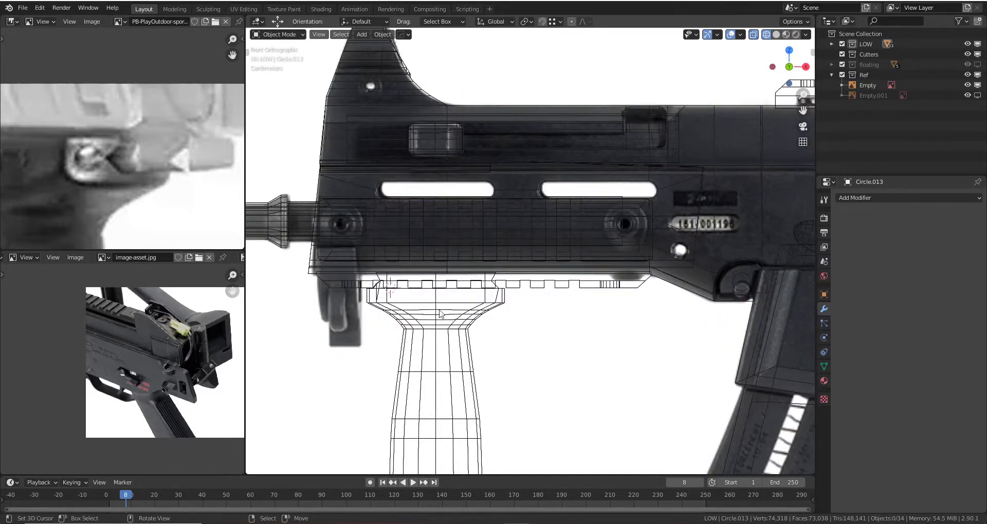
{"action": "scroll", "coordinate": [513, 322], "scroll_direction": "down", "scroll_amount": 2}
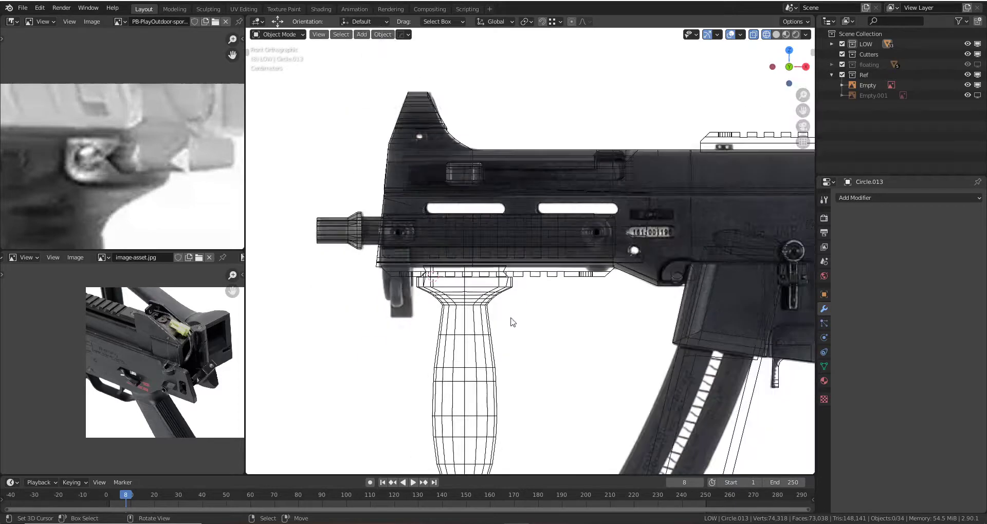
{"action": "scroll", "coordinate": [592, 291], "scroll_direction": "up", "scroll_amount": 2}
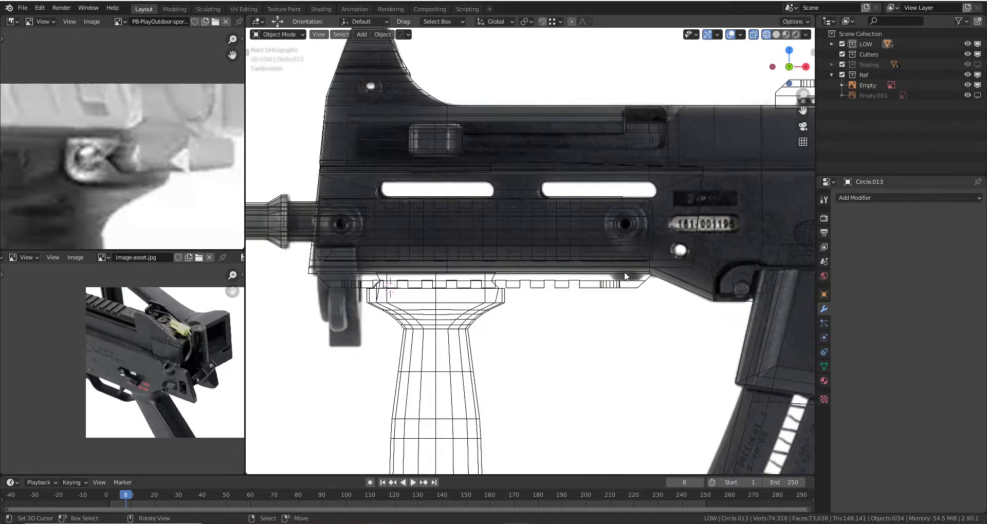
{"action": "scroll", "coordinate": [625, 277], "scroll_direction": "down", "scroll_amount": 2}
{"action": "scroll", "coordinate": [566, 198], "scroll_direction": "down", "scroll_amount": 1}
{"action": "scroll", "coordinate": [445, 247], "scroll_direction": "up", "scroll_amount": 2}
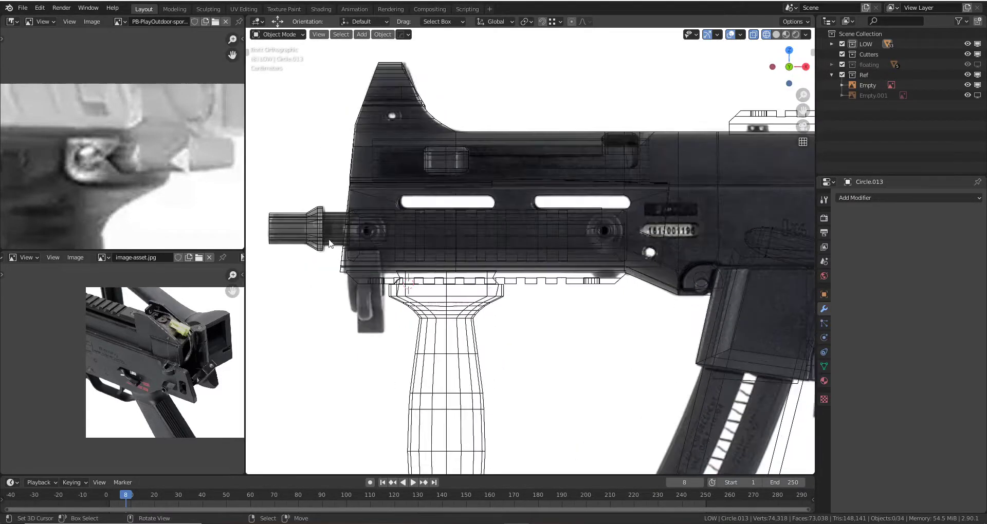
- Select side rail Cube.021 and frame it in see-through wireframe against the reference photo
{"action": "key", "text": "z"}
{"action": "left_click", "coordinate": [591, 220]}
{"action": "left_click", "coordinate": [589, 227]}
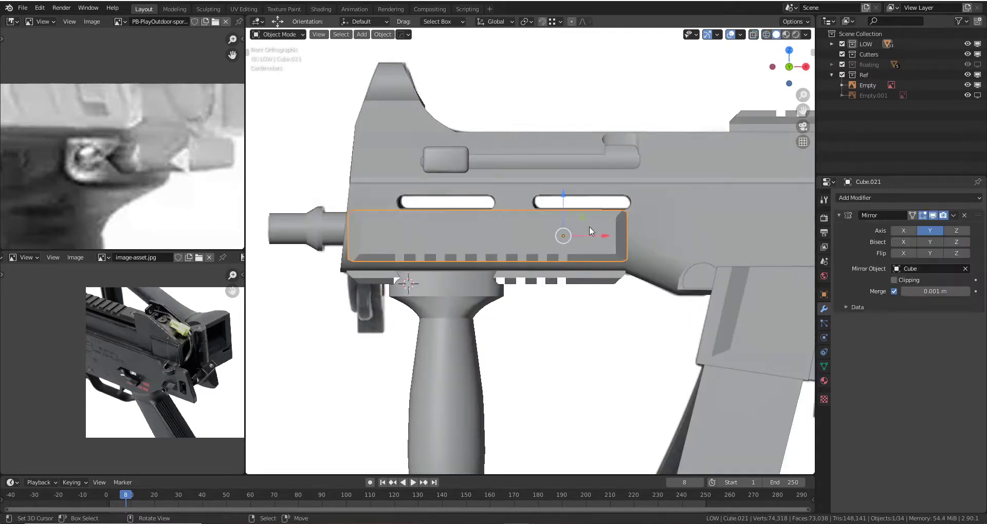
{"action": "key", "text": "z"}
{"action": "left_click", "coordinate": [508, 232]}
{"action": "scroll", "coordinate": [508, 236], "scroll_direction": "down", "scroll_amount": 2}
{"action": "key", "text": "shift+z"}
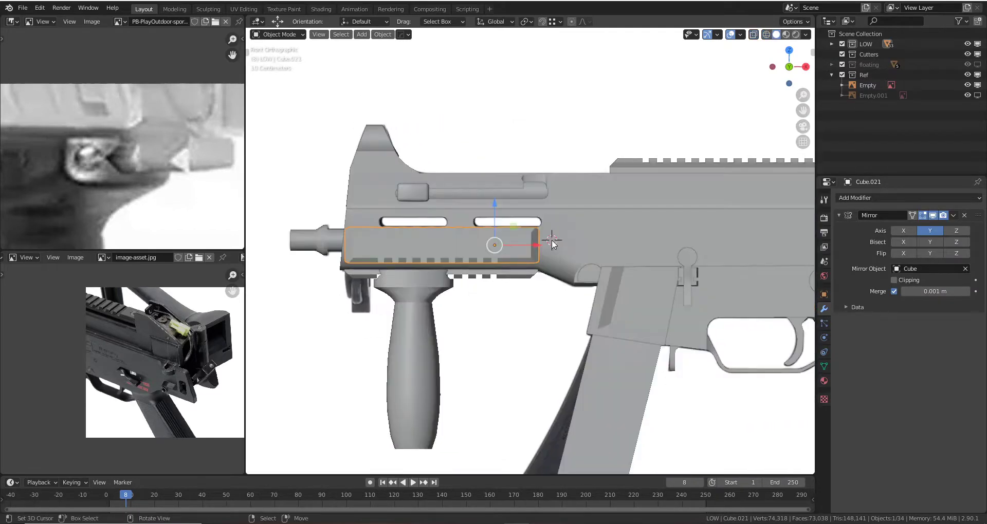
{"action": "middle_click_drag", "start_coordinate": [493, 216], "coordinate": [511, 232], "text": "shift"}
{"action": "key", "text": "shift+z"}
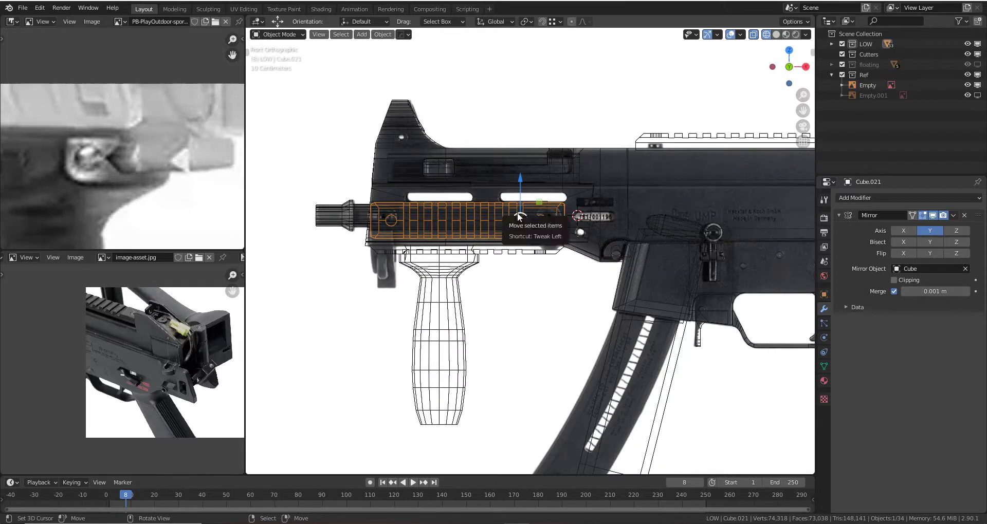
- Run a Google Images search for 'weapon rails' in Chrome
{"action": "key", "text": "alt+Tab"}
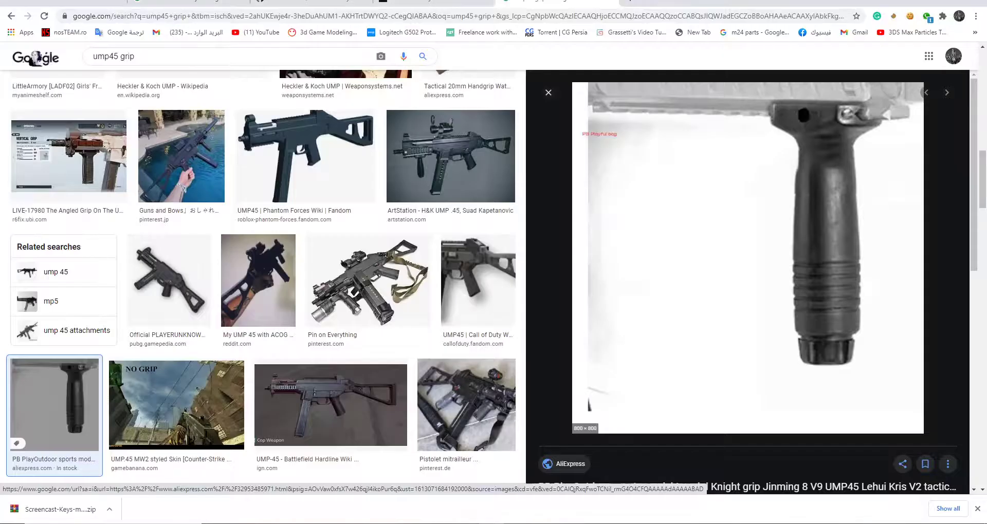
{"action": "scroll", "coordinate": [348, 273], "scroll_direction": "up", "scroll_amount": 10}
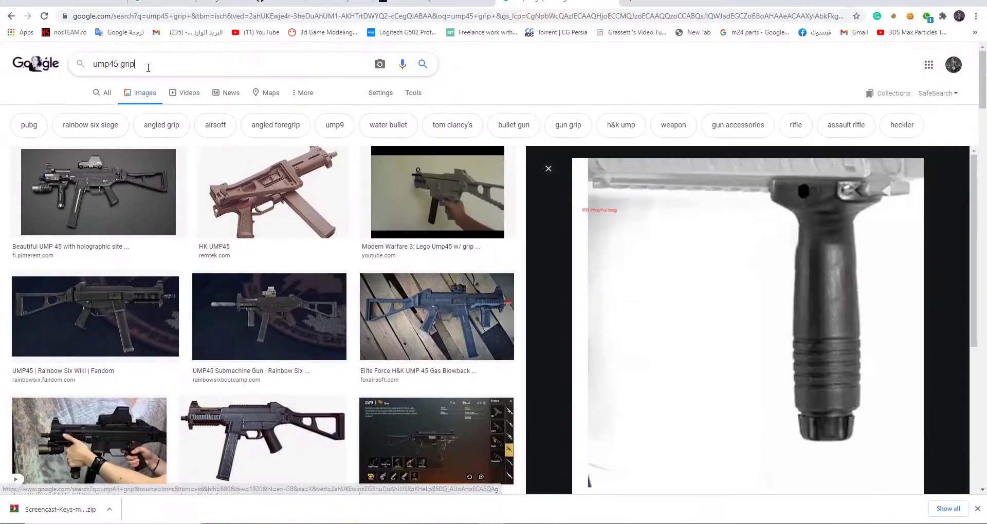
{"action": "triple_click", "coordinate": [148, 68]}
{"action": "type", "text": "ails"}
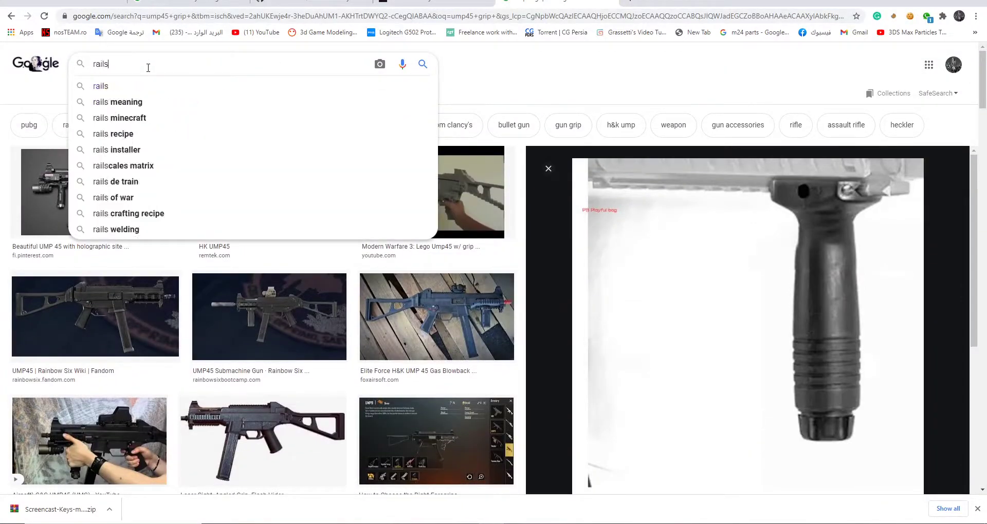
{"action": "key", "text": "BackSpace"}
{"action": "key", "text": "BackSpace"}
{"action": "key", "text": "BackSpace"}
{"action": "key", "text": "BackSpace"}
{"action": "key", "text": "BackSpace"}
{"action": "type", "text": "wea"}
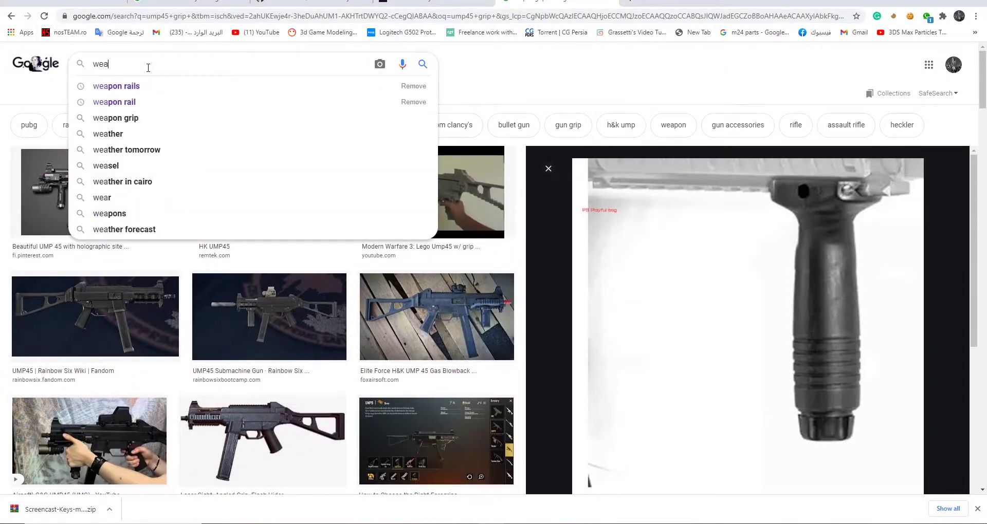
{"action": "type", "text": "pon r"}
{"action": "key", "text": "Down"}
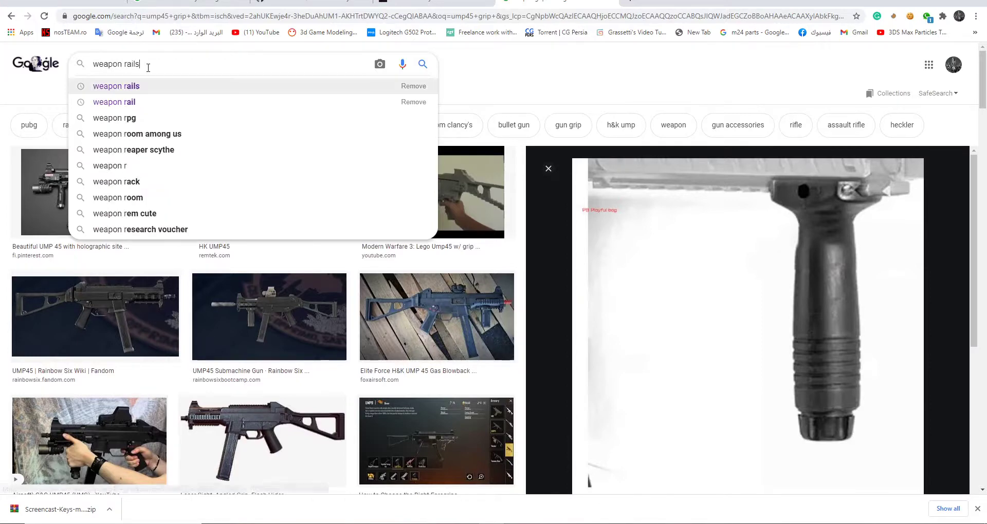
{"action": "key", "text": "Return"}
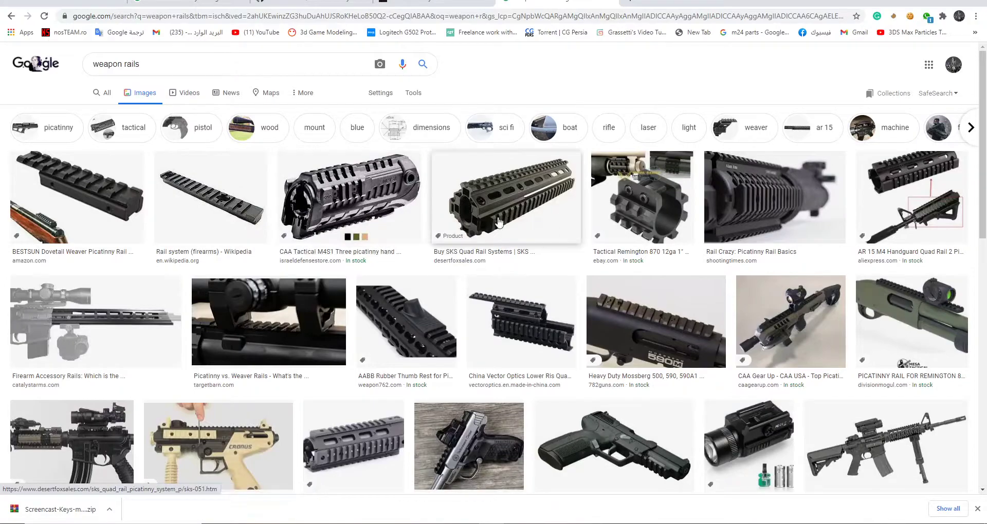
- Preview the HK MP7 AEG Side Rails and Magpul rail sections images
{"action": "scroll", "coordinate": [267, 309], "scroll_direction": "down", "scroll_amount": 7}
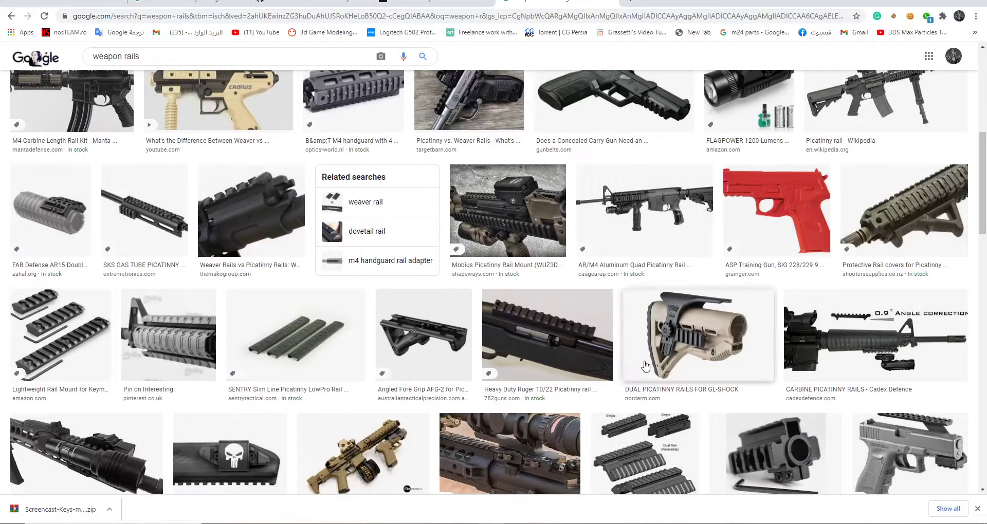
{"action": "scroll", "coordinate": [669, 334], "scroll_direction": "down", "scroll_amount": 3}
{"action": "left_click", "coordinate": [571, 438]}
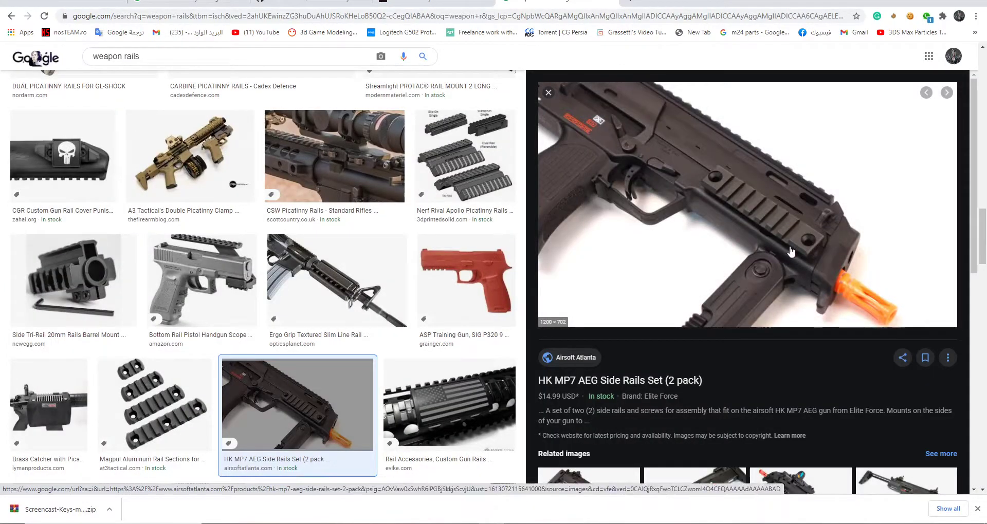
{"action": "scroll", "coordinate": [341, 370], "scroll_direction": "down", "scroll_amount": 4}
{"action": "left_click", "coordinate": [208, 262]}
- Preview the Ruger mini 14, Pitchfork Picatinny and CZ Bren 2 MS Picatinny Rails images
{"action": "scroll", "coordinate": [212, 280], "scroll_direction": "down", "scroll_amount": 3}
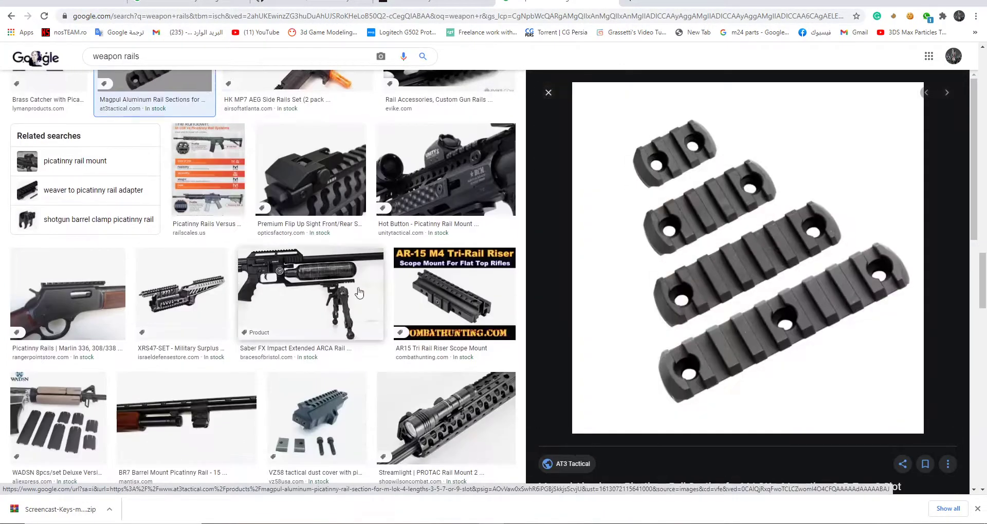
{"action": "scroll", "coordinate": [212, 280], "scroll_direction": "down", "scroll_amount": 2}
{"action": "scroll", "coordinate": [155, 272], "scroll_direction": "down", "scroll_amount": 3}
{"action": "scroll", "coordinate": [132, 263], "scroll_direction": "down", "scroll_amount": 3}
{"action": "left_click", "coordinate": [131, 263]}
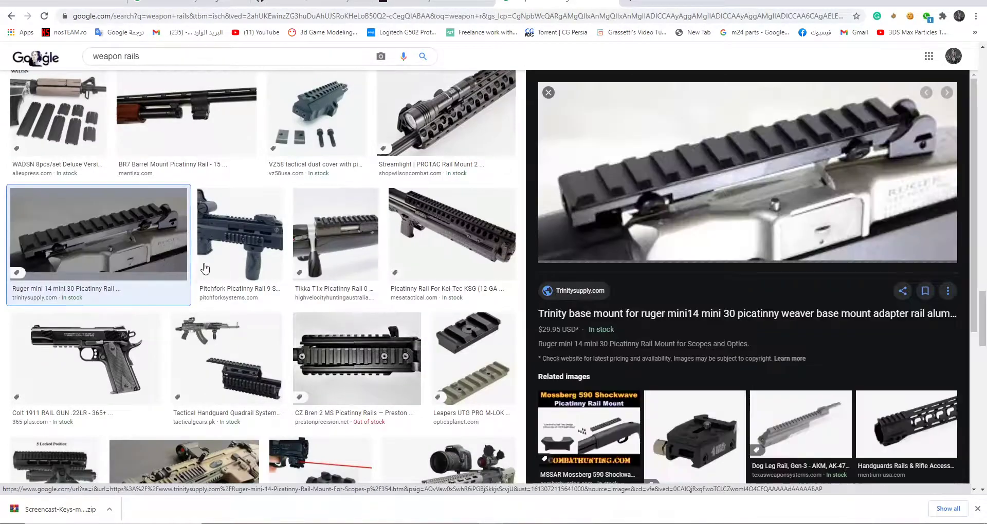
{"action": "left_click", "coordinate": [250, 252]}
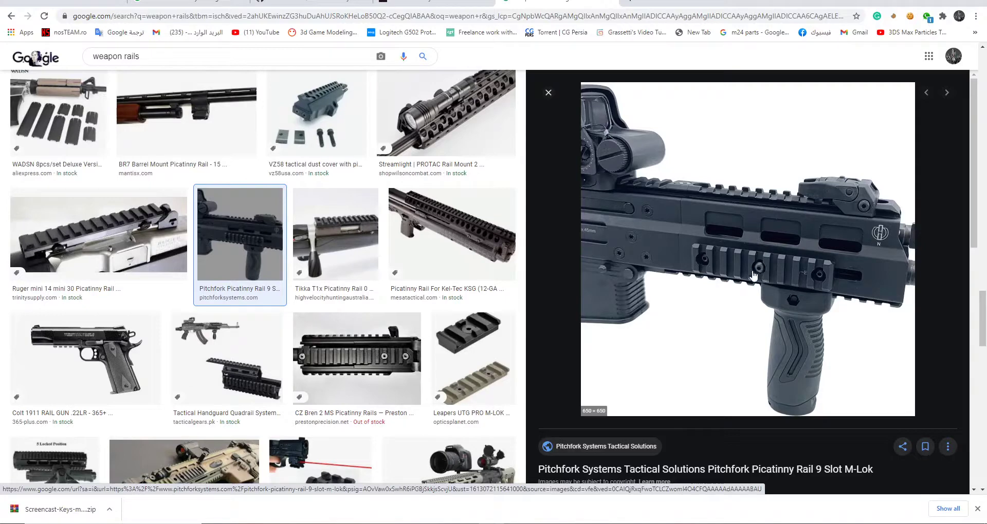
{"action": "scroll", "coordinate": [374, 288], "scroll_direction": "down", "scroll_amount": 2}
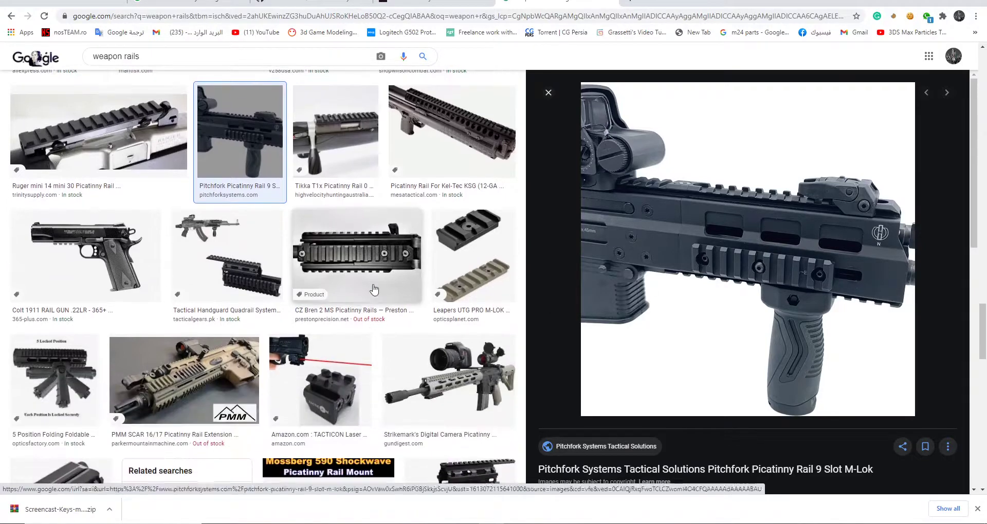
{"action": "left_click", "coordinate": [374, 288]}
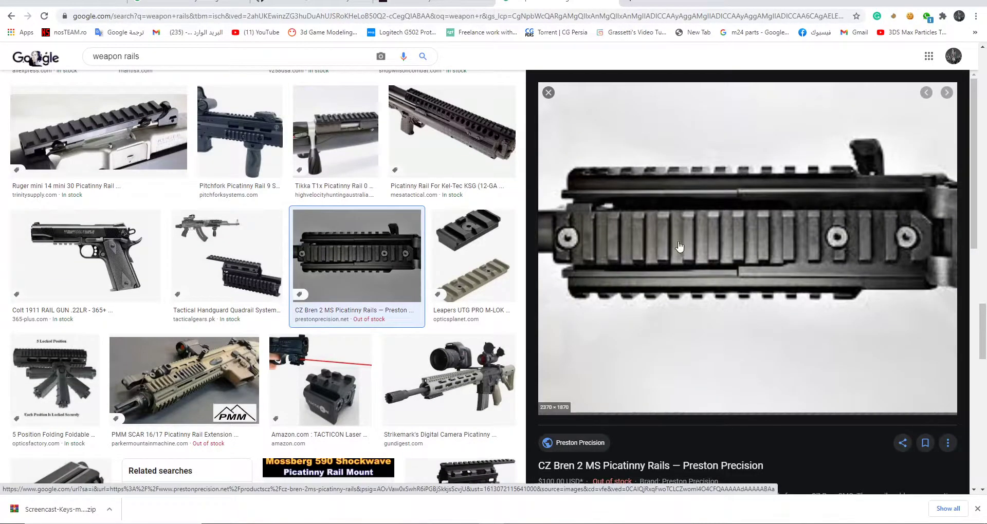
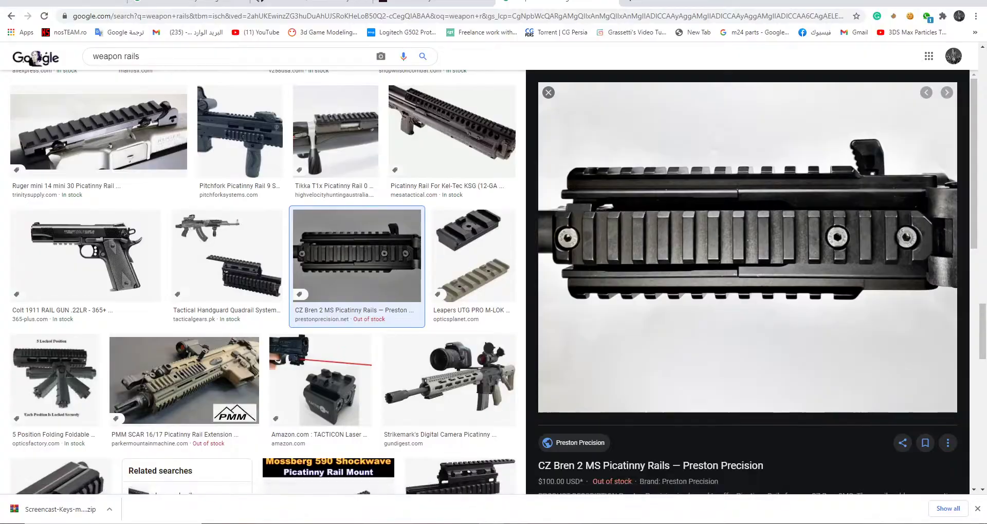
- Return to the Blender SMG scene and turn off see-through (X-ray) view
{"action": "left_click", "coordinate": [506, 520]}
{"action": "key", "text": "shift+z"}
- In solid shading, edit the rail plate's mesh and select the face inside its round hole
{"action": "key", "text": "alt+z"}
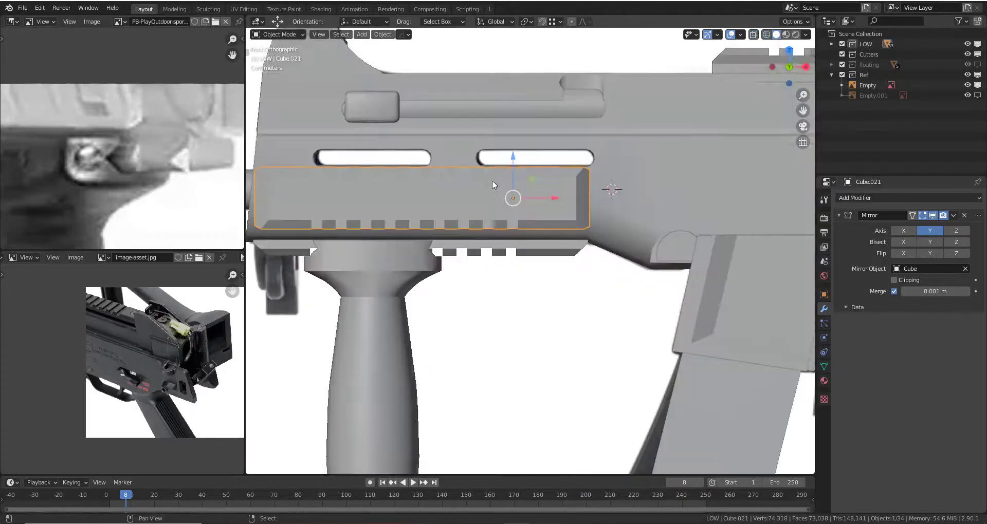
{"action": "mouse_move", "coordinate": [492, 180]}
{"action": "middle_mouse_down"}
{"action": "mouse_move", "coordinate": [523, 239]}
{"action": "mouse_move", "coordinate": [627, 227]}
{"action": "middle_mouse_up"}
{"action": "scroll", "coordinate": [522, 226], "scroll_direction": "up", "scroll_amount": 2}
{"action": "scroll", "coordinate": [579, 238], "scroll_direction": "up", "scroll_amount": 2}
{"action": "key", "text": "Tab"}
{"action": "scroll", "coordinate": [541, 230], "scroll_direction": "up", "scroll_amount": 2}
{"action": "scroll", "coordinate": [523, 227], "scroll_direction": "up", "scroll_amount": 3}
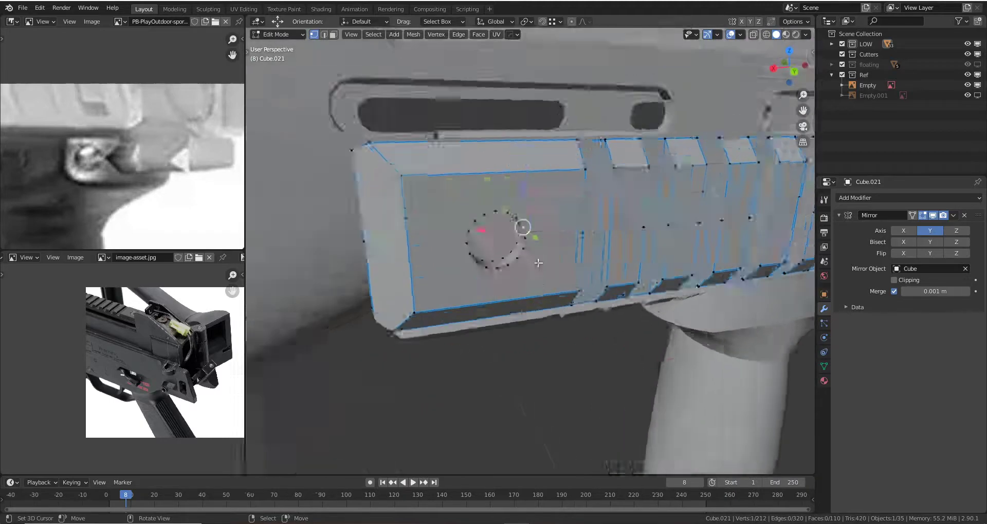
{"action": "scroll", "coordinate": [529, 248], "scroll_direction": "up", "scroll_amount": 3}
{"action": "mouse_move", "coordinate": [529, 249]}
{"action": "middle_mouse_down"}
{"action": "mouse_move", "coordinate": [516, 264]}
{"action": "mouse_move", "coordinate": [531, 256]}
{"action": "middle_mouse_up"}
{"action": "scroll", "coordinate": [557, 248], "scroll_direction": "up", "scroll_amount": 1}
{"action": "key", "text": "3"}
{"action": "left_click", "coordinate": [557, 249]}
{"action": "scroll", "coordinate": [545, 252], "scroll_direction": "down", "scroll_amount": 5}
- Duplicate the hole face, shift it outward, and separate it into its own object
{"action": "key", "text": "shift+d"}
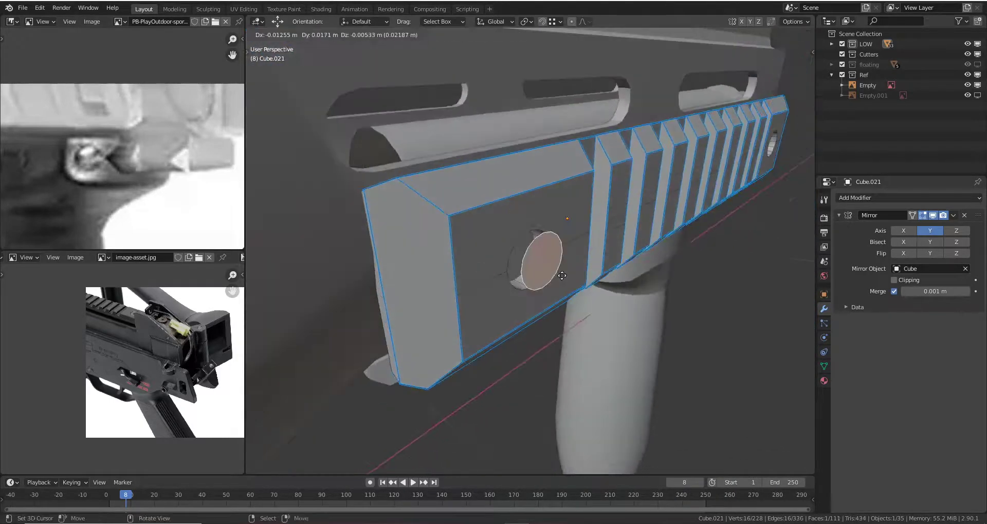
{"action": "key", "text": "Escape"}
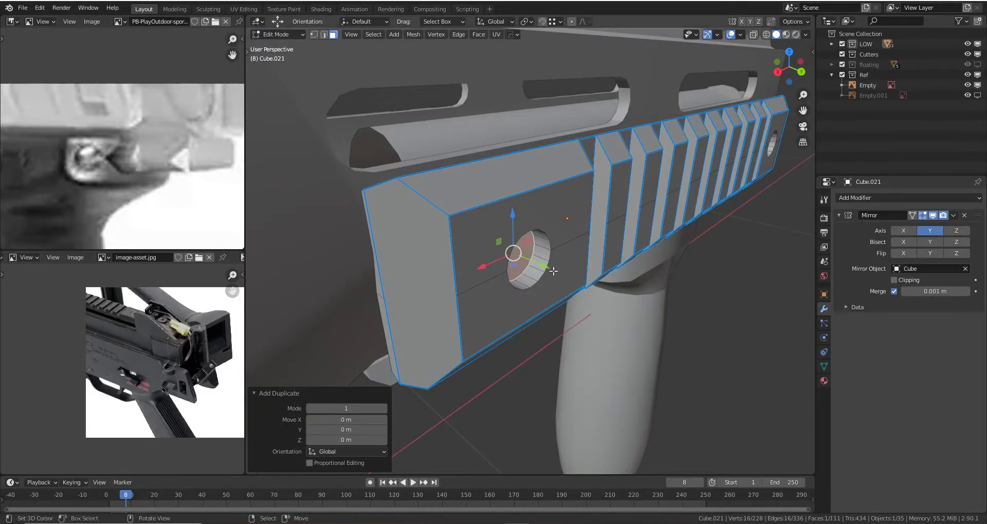
{"action": "left_click_drag", "start_coordinate": [546, 267], "coordinate": [588, 289]}
{"action": "key", "text": "p"}
{"action": "left_click", "coordinate": [588, 288]}
{"action": "key", "text": "Tab"}
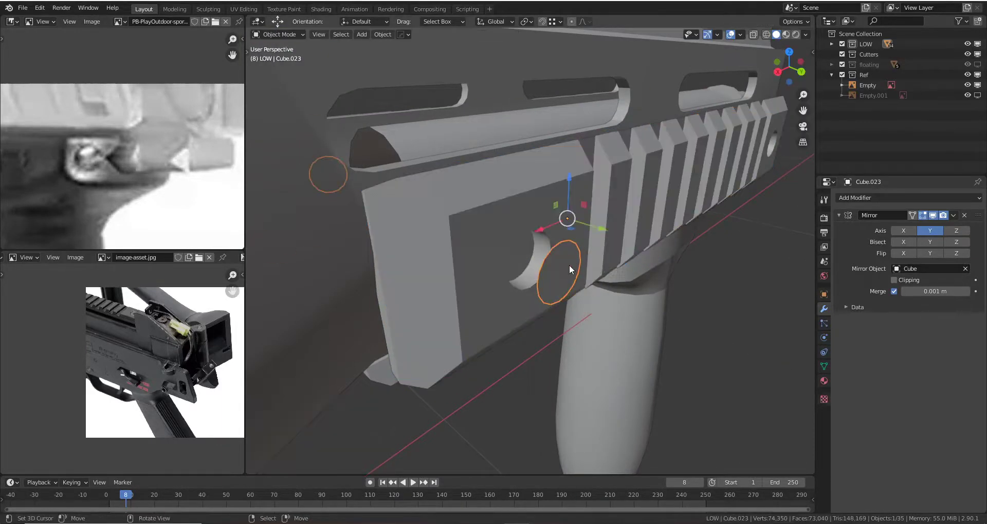
- Extrude the new round face into a short cylinder and resize its end cap
{"action": "middle_click_drag", "start_coordinate": [569, 264], "coordinate": [566, 268]}
{"action": "mouse_move", "coordinate": [482, 185]}
{"action": "middle_mouse_down"}
{"action": "mouse_move", "coordinate": [510, 194]}
{"action": "mouse_move", "coordinate": [562, 276]}
{"action": "mouse_move", "coordinate": [522, 257]}
{"action": "middle_mouse_up"}
{"action": "key", "text": "Tab"}
{"action": "left_click", "coordinate": [561, 276], "text": "alt"}
{"action": "key", "text": "e"}
{"action": "right_click", "coordinate": [565, 283]}
{"action": "key", "text": "g"}
{"action": "left_click", "coordinate": [555, 279]}
{"action": "scroll", "coordinate": [531, 273], "scroll_direction": "up", "scroll_amount": 2}
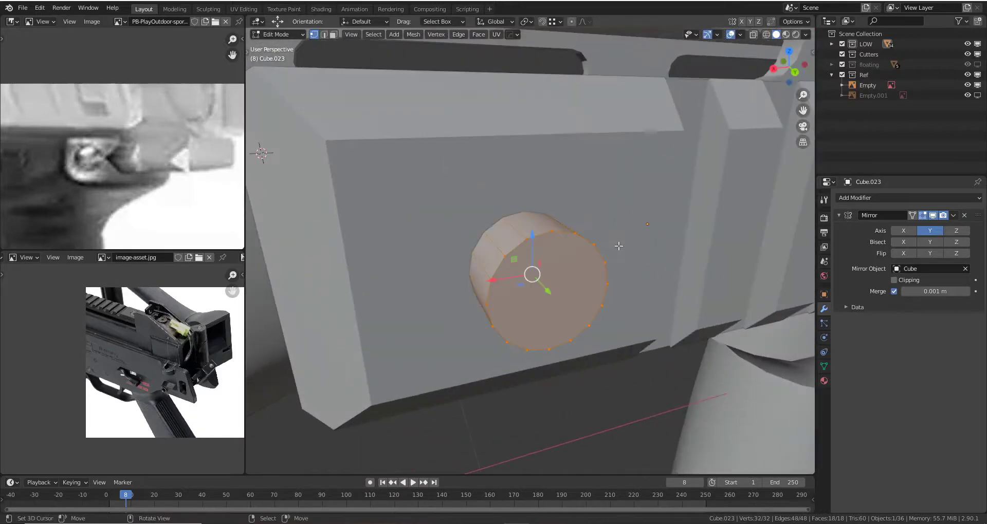
{"action": "key", "text": "s"}
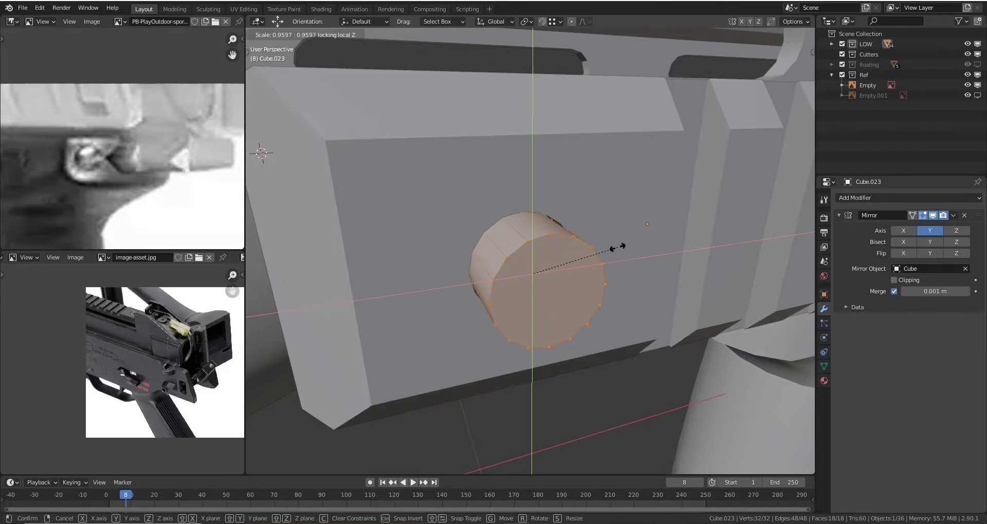
{"action": "left_click", "coordinate": [617, 247]}
- In wireframe, push the end cap along Y into the plate, then delete it to leave an open tube
{"action": "middle_click_drag", "start_coordinate": [617, 247], "coordinate": [583, 272]}
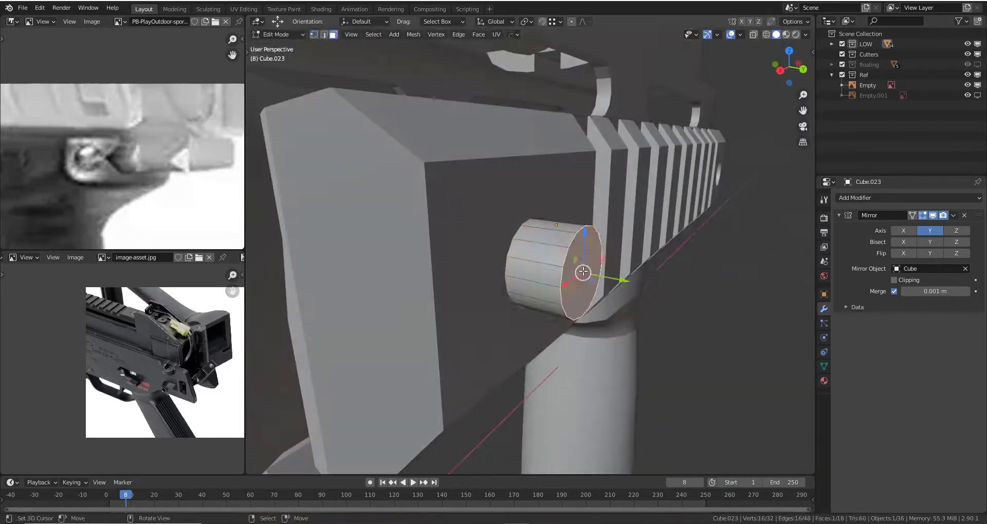
{"action": "key", "text": "g"}
{"action": "key", "text": "y"}
{"action": "left_click", "coordinate": [555, 271]}
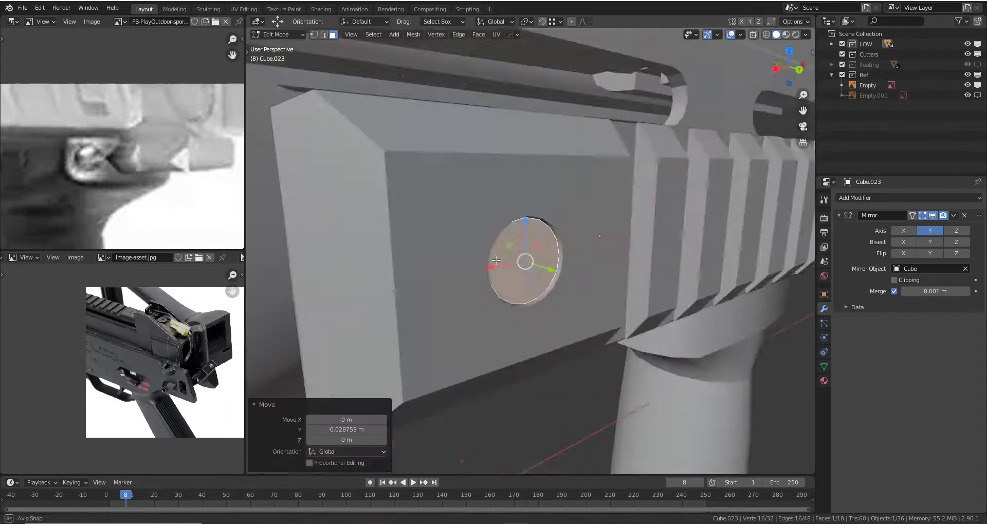
{"action": "mouse_move", "coordinate": [555, 271]}
{"action": "middle_mouse_down"}
{"action": "mouse_move", "coordinate": [489, 195]}
{"action": "mouse_move", "coordinate": [553, 208]}
{"action": "mouse_move", "coordinate": [579, 255]}
{"action": "mouse_move", "coordinate": [529, 260]}
{"action": "mouse_move", "coordinate": [511, 275]}
{"action": "mouse_move", "coordinate": [532, 265]}
{"action": "mouse_move", "coordinate": [452, 216]}
{"action": "mouse_move", "coordinate": [541, 280]}
{"action": "mouse_move", "coordinate": [518, 209]}
{"action": "mouse_move", "coordinate": [521, 268]}
{"action": "mouse_move", "coordinate": [525, 257]}
{"action": "middle_mouse_up"}
{"action": "key", "text": "z"}
{"action": "left_click", "coordinate": [510, 267]}
{"action": "key", "text": "g"}
{"action": "key", "text": "y"}
{"action": "left_click", "coordinate": [518, 268]}
{"action": "key", "text": "x"}
{"action": "left_click", "coordinate": [509, 235]}
- Centre the 3D cursor on the tube's round face and return to Object Mode
{"action": "key", "text": "shift+z"}
{"action": "left_click", "coordinate": [525, 257]}
{"action": "key", "text": "shift+s"}
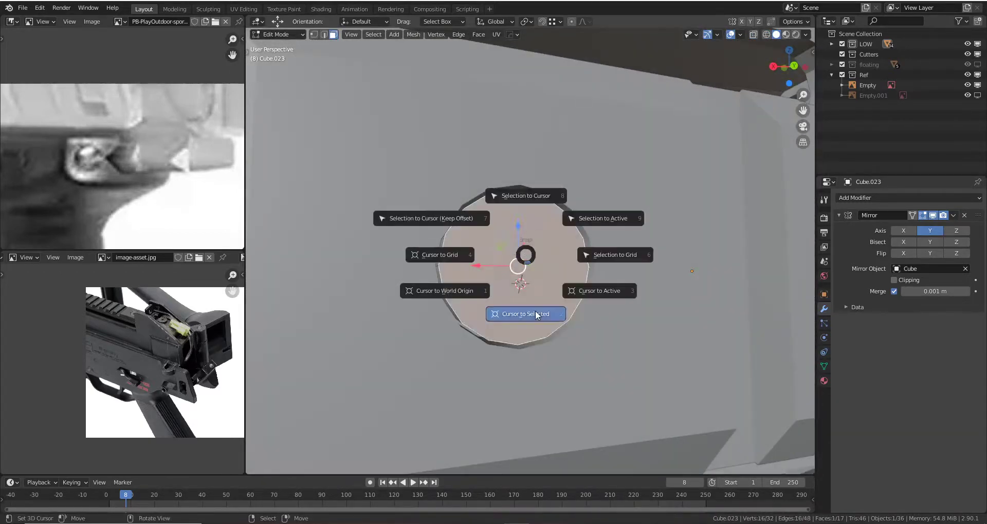
{"action": "left_click", "coordinate": [535, 311]}
{"action": "key", "text": "Tab"}
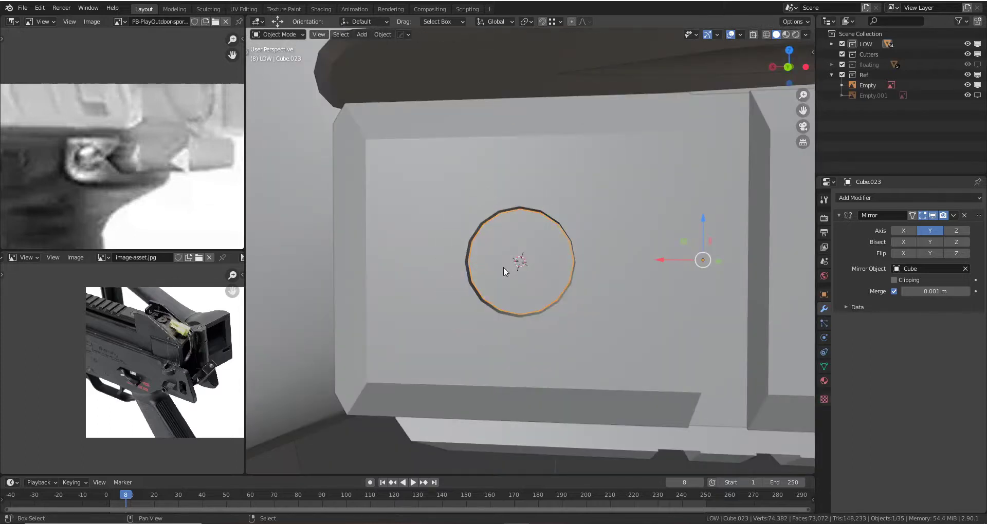
- Add a six-sided circle at the 3D cursor, glancing at the rail reference images
{"action": "key", "text": "shift+a"}
{"action": "left_click", "coordinate": [591, 287]}
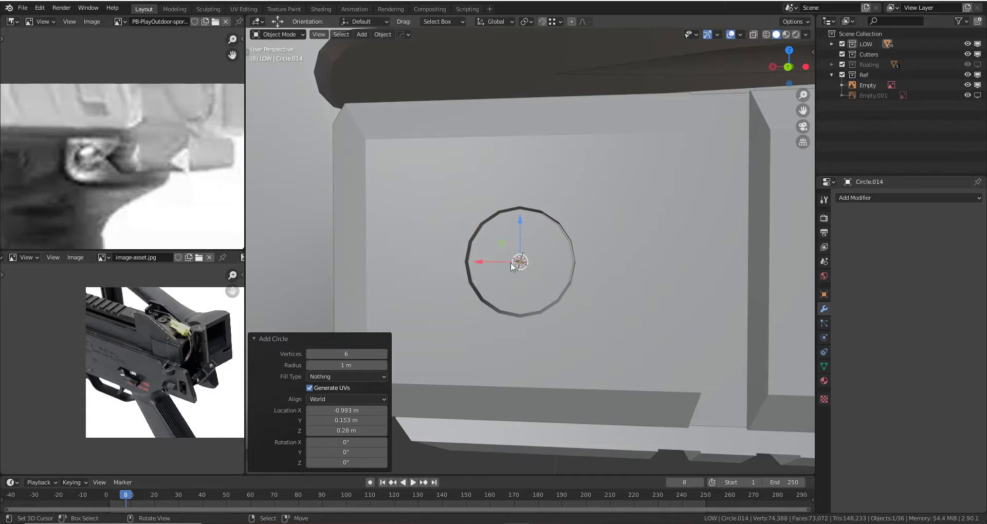
{"action": "scroll", "coordinate": [511, 264], "scroll_direction": "down", "scroll_amount": 3}
{"action": "scroll", "coordinate": [549, 269], "scroll_direction": "down", "scroll_amount": 3}
{"action": "scroll", "coordinate": [549, 269], "scroll_direction": "down", "scroll_amount": 3}
{"action": "middle_click_drag", "start_coordinate": [550, 267], "coordinate": [625, 278]}
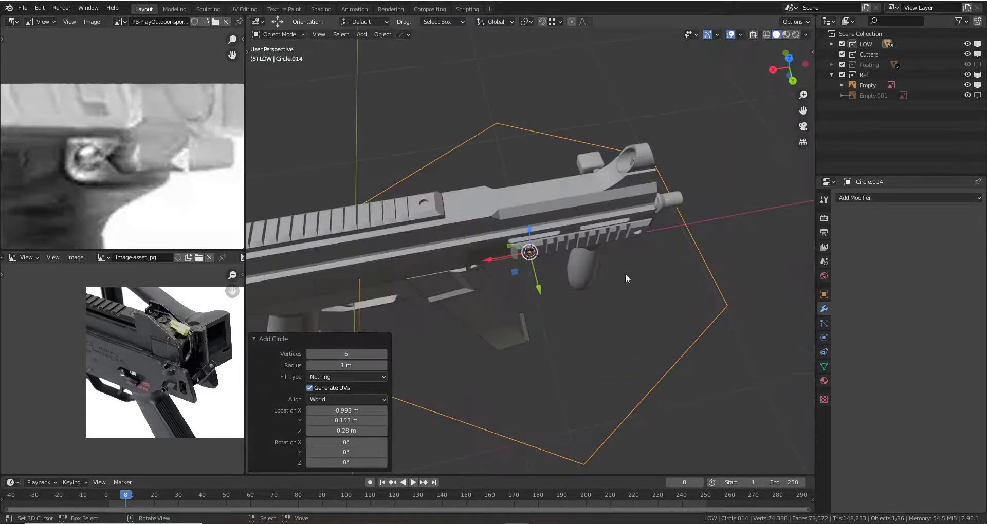
{"action": "key", "text": "alt+Tab"}
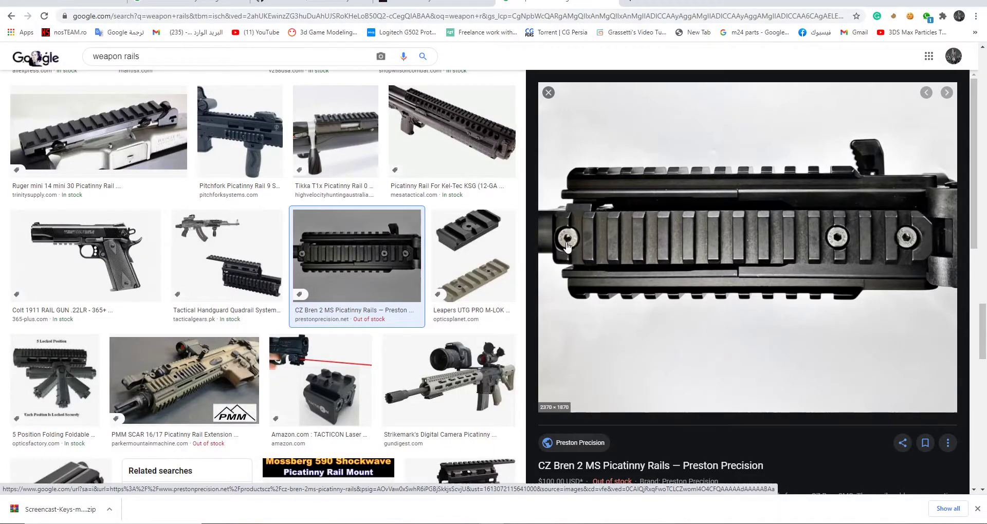
{"action": "key", "text": "alt+Tab"}
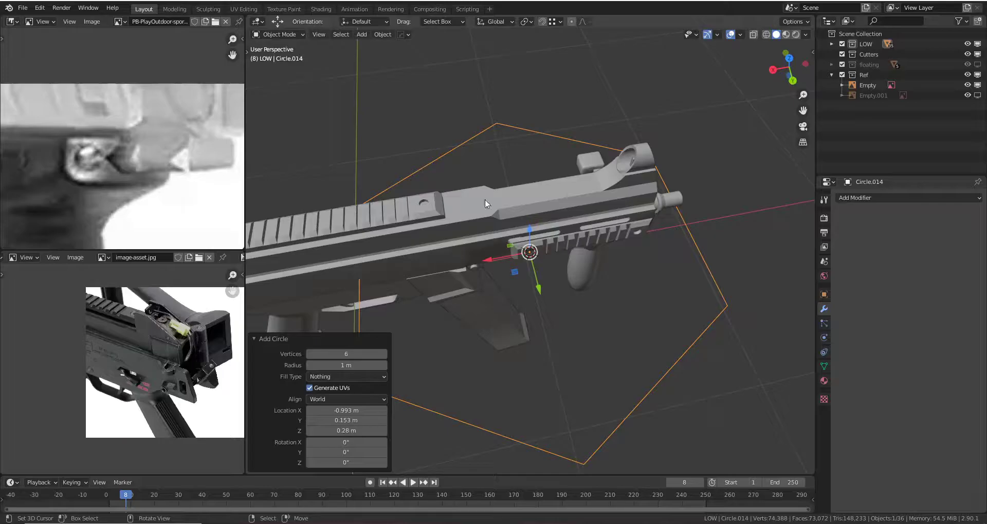
{"action": "middle_click_drag", "start_coordinate": [509, 232], "coordinate": [570, 224]}
- Rotate the hexagon 90° about X and shrink it down
{"action": "key", "text": "r"}
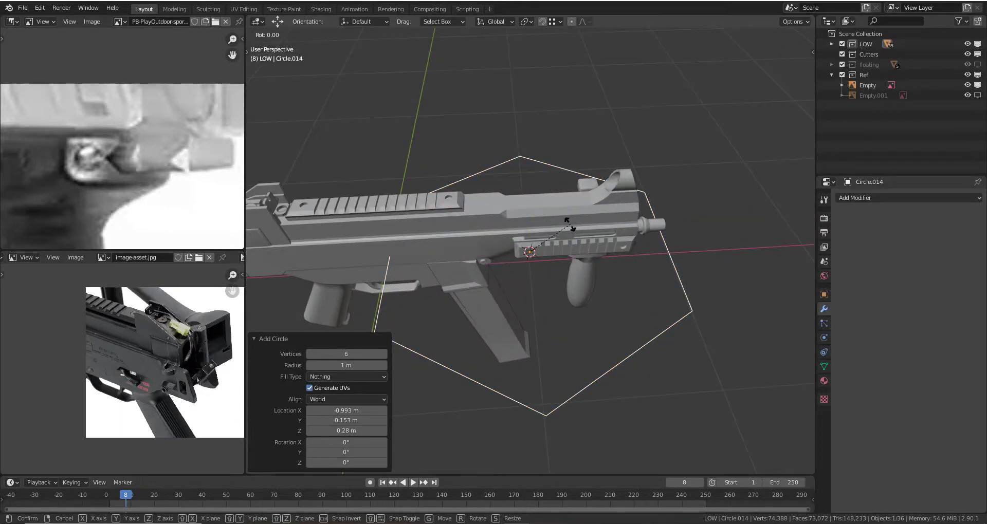
{"action": "type", "text": "90"}
{"action": "key", "text": "Return"}
{"action": "scroll", "coordinate": [597, 246], "scroll_direction": "up", "scroll_amount": 3}
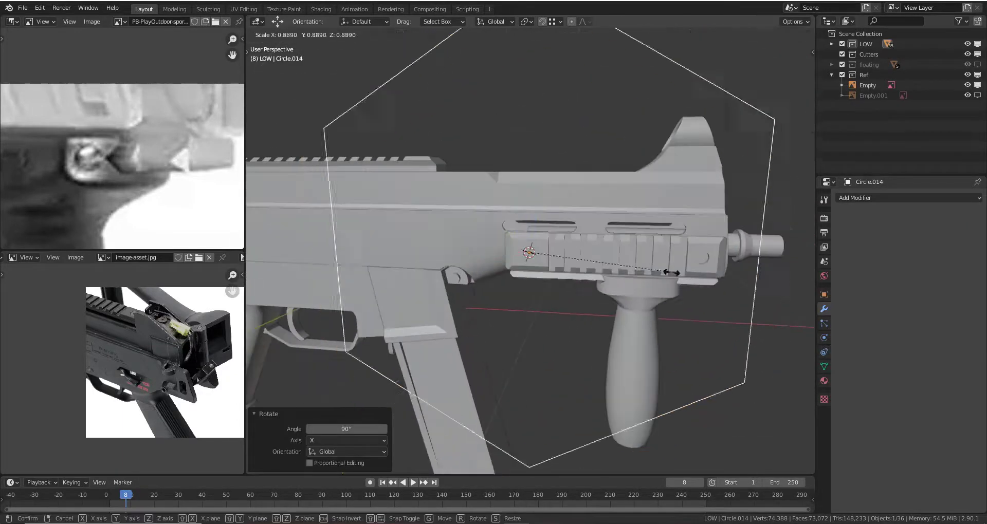
{"action": "scroll", "coordinate": [597, 246], "scroll_direction": "up", "scroll_amount": 3}
{"action": "key", "text": "s"}
{"action": "left_click", "coordinate": [602, 263]}
{"action": "key", "text": "s"}
{"action": "left_click", "coordinate": [567, 257]}
{"action": "mouse_move", "coordinate": [567, 257]}
{"action": "middle_mouse_down"}
{"action": "mouse_move", "coordinate": [583, 253]}
{"action": "mouse_move", "coordinate": [552, 272]}
{"action": "mouse_move", "coordinate": [621, 279]}
{"action": "mouse_move", "coordinate": [581, 290]}
{"action": "middle_mouse_up"}
- Move the hexagon along Y onto the tube and resize it to fit
{"action": "key", "text": "g"}
{"action": "key", "text": "y"}
{"action": "left_click", "coordinate": [562, 283]}
{"action": "scroll", "coordinate": [621, 279], "scroll_direction": "up", "scroll_amount": 3}
{"action": "key", "text": "s"}
{"action": "left_click", "coordinate": [581, 269]}
- Extrude the hexagon along one axis into a solid cutter
{"action": "key", "text": "Tab"}
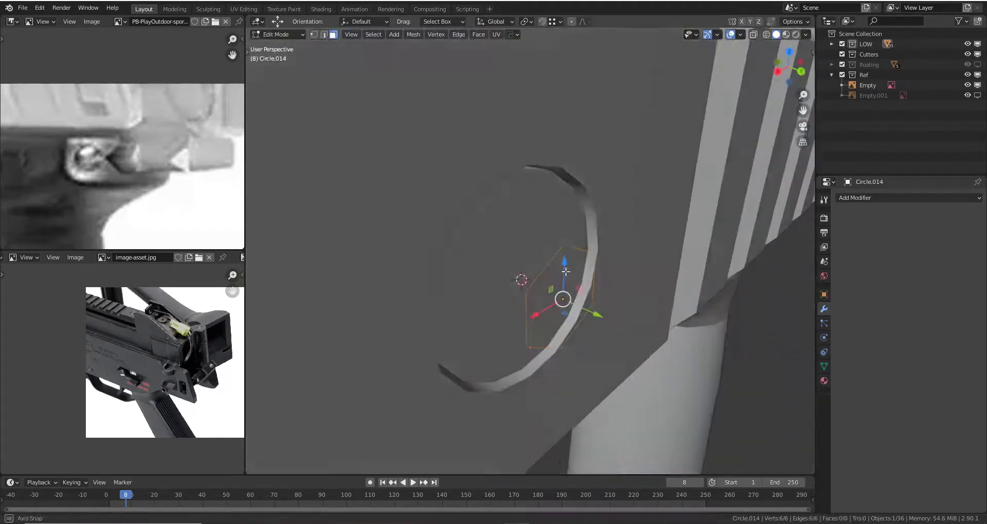
{"action": "key", "text": "e"}
{"action": "right_click", "coordinate": [591, 296]}
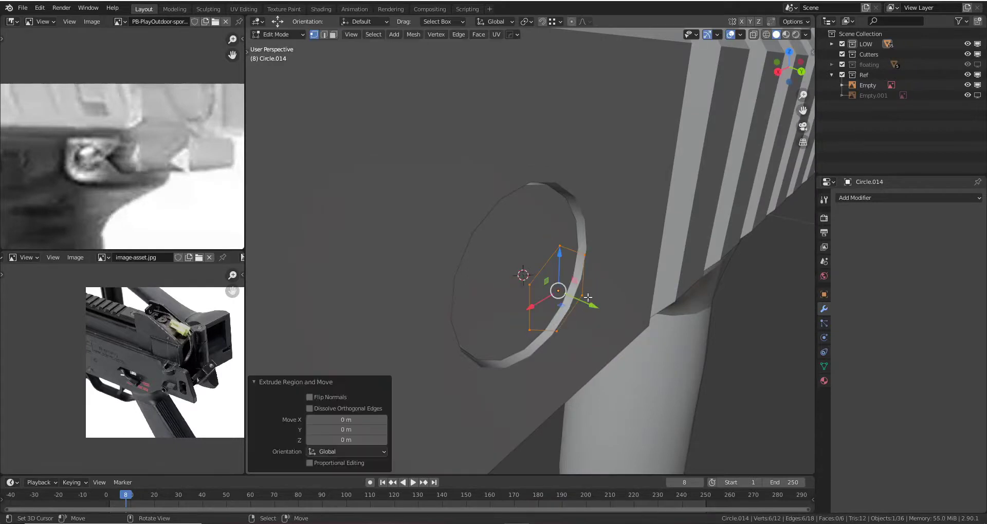
{"action": "key", "text": "g"}
{"action": "key", "text": "y"}
{"action": "left_click", "coordinate": [519, 273]}
{"action": "key", "text": "Tab"}
- Try a quick boolean cut on the tube, then add a bevel modifier and undo it
{"action": "mouse_move", "coordinate": [519, 273]}
{"action": "middle_mouse_down"}
{"action": "mouse_move", "coordinate": [544, 271]}
{"action": "mouse_move", "coordinate": [538, 246]}
{"action": "mouse_move", "coordinate": [557, 206]}
{"action": "mouse_move", "coordinate": [528, 181]}
{"action": "mouse_move", "coordinate": [553, 197]}
{"action": "mouse_move", "coordinate": [520, 229]}
{"action": "middle_mouse_up"}
{"action": "left_click", "coordinate": [542, 224]}
{"action": "key", "text": "q"}
{"action": "left_click", "coordinate": [543, 204]}
{"action": "left_click", "coordinate": [544, 196]}
{"action": "left_click", "coordinate": [542, 205]}
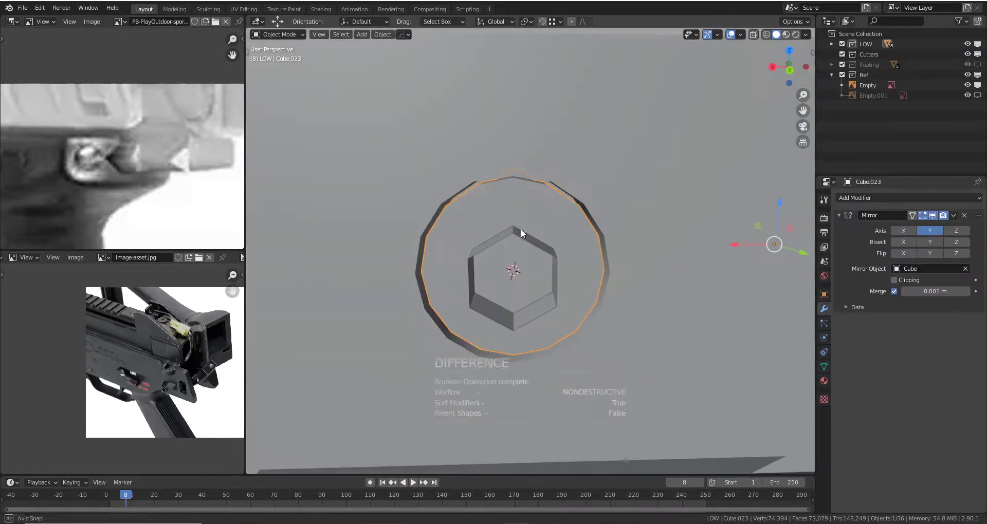
{"action": "left_click", "coordinate": [897, 198]}
{"action": "left_click", "coordinate": [774, 233]}
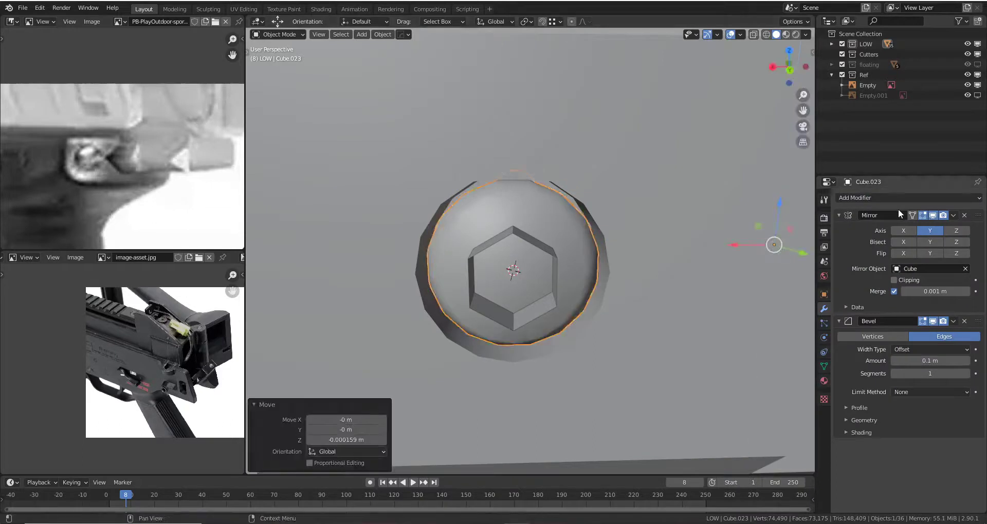
{"action": "key", "text": "ctrl+z"}
- Add a Boolean modifier with Circle.014 as cutter, apply it, and delete the hexagon
{"action": "left_click", "coordinate": [863, 198]}
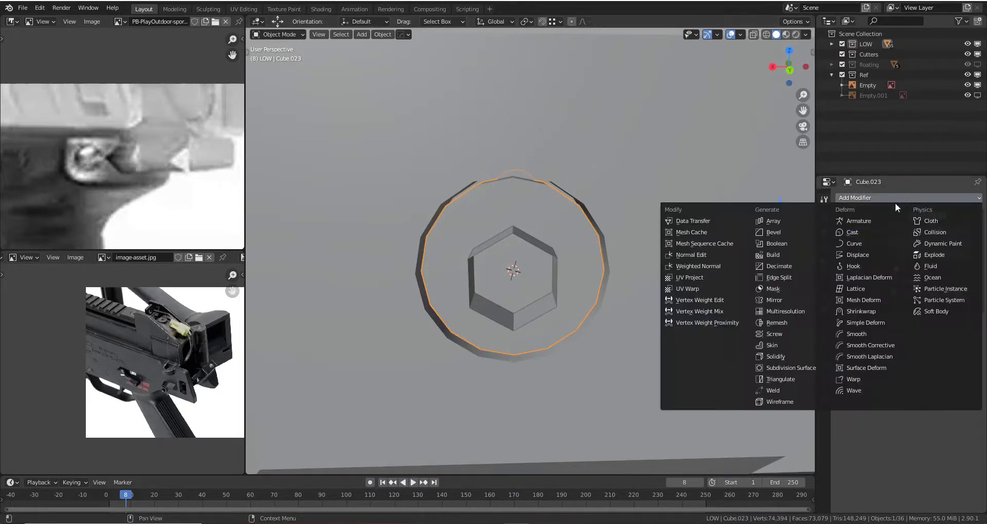
{"action": "left_click", "coordinate": [798, 244]}
{"action": "left_click", "coordinate": [965, 350]}
{"action": "left_click", "coordinate": [545, 243]}
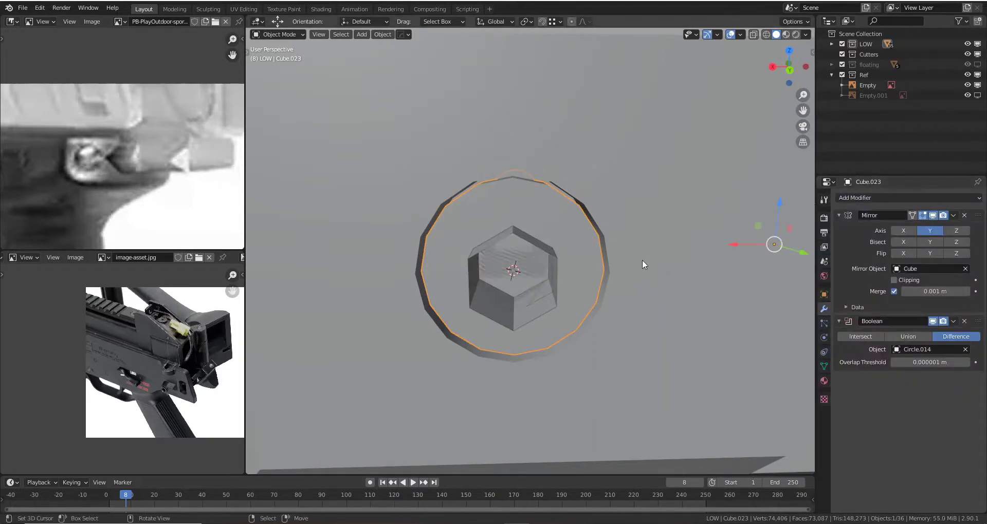
{"action": "mouse_move", "coordinate": [643, 266]}
{"action": "middle_mouse_down"}
{"action": "mouse_move", "coordinate": [649, 222]}
{"action": "mouse_move", "coordinate": [623, 236]}
{"action": "middle_mouse_up"}
{"action": "middle_click_drag", "start_coordinate": [526, 219], "coordinate": [536, 227]}
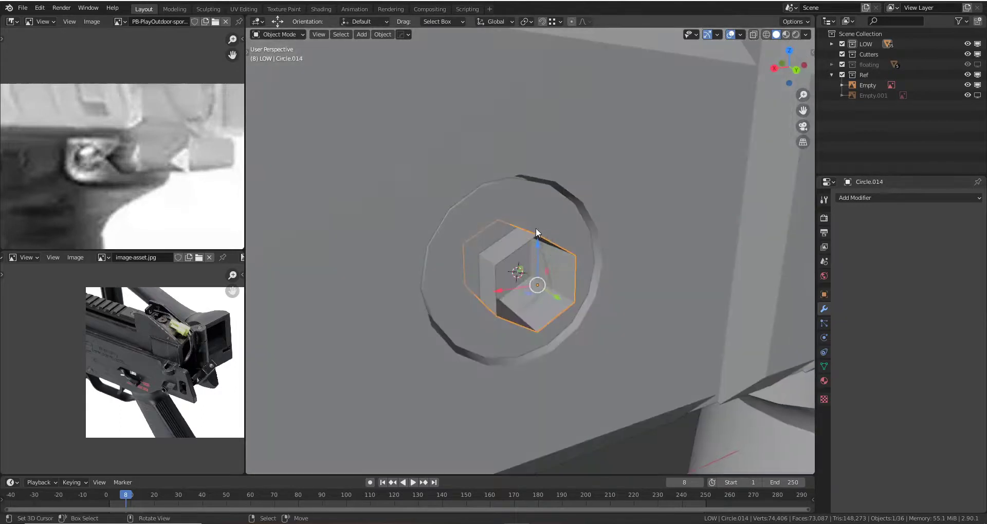
{"action": "left_click", "coordinate": [952, 322]}
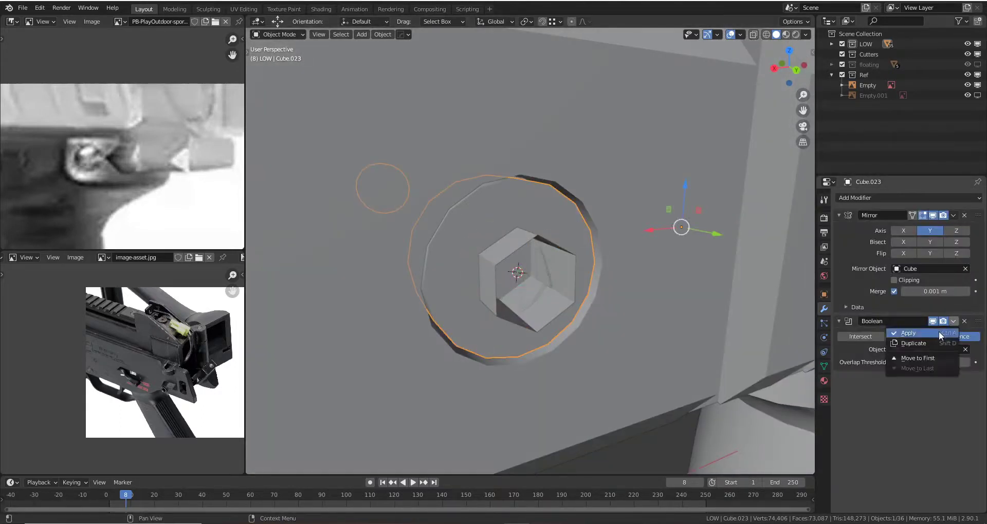
{"action": "left_click", "coordinate": [938, 331]}
{"action": "left_click", "coordinate": [578, 255]}
{"action": "key", "text": "Delete"}
- Select the tube ring and select its whole mesh in Edit Mode
{"action": "left_click", "coordinate": [556, 189]}
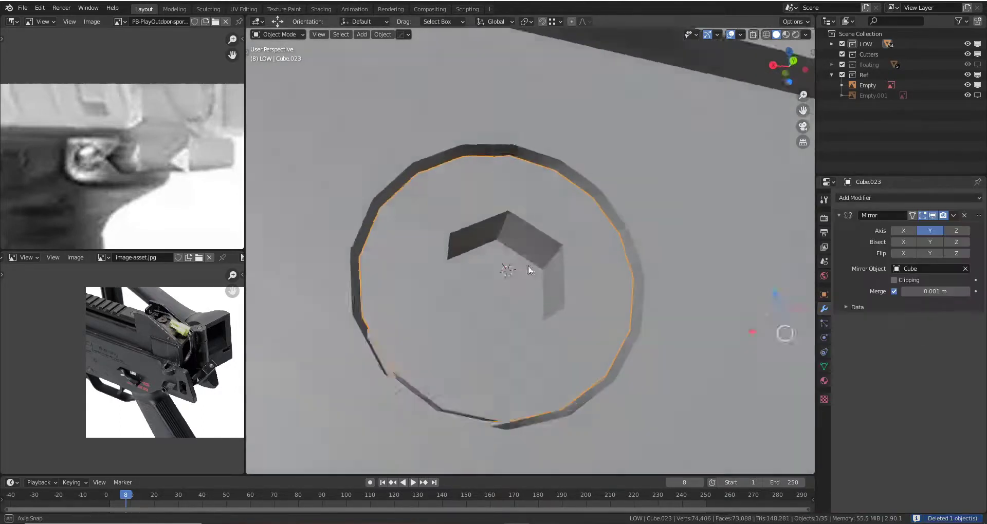
{"action": "key", "text": "Tab"}
{"action": "mouse_move", "coordinate": [528, 265]}
{"action": "middle_mouse_down"}
{"action": "mouse_move", "coordinate": [517, 187]}
{"action": "mouse_move", "coordinate": [467, 234]}
{"action": "mouse_move", "coordinate": [527, 207]}
{"action": "middle_mouse_up"}
{"action": "scroll", "coordinate": [517, 187], "scroll_direction": "up", "scroll_amount": 5}
{"action": "scroll", "coordinate": [468, 235], "scroll_direction": "down", "scroll_amount": 5}
{"action": "key", "text": "alt+a"}
{"action": "key", "text": "a"}
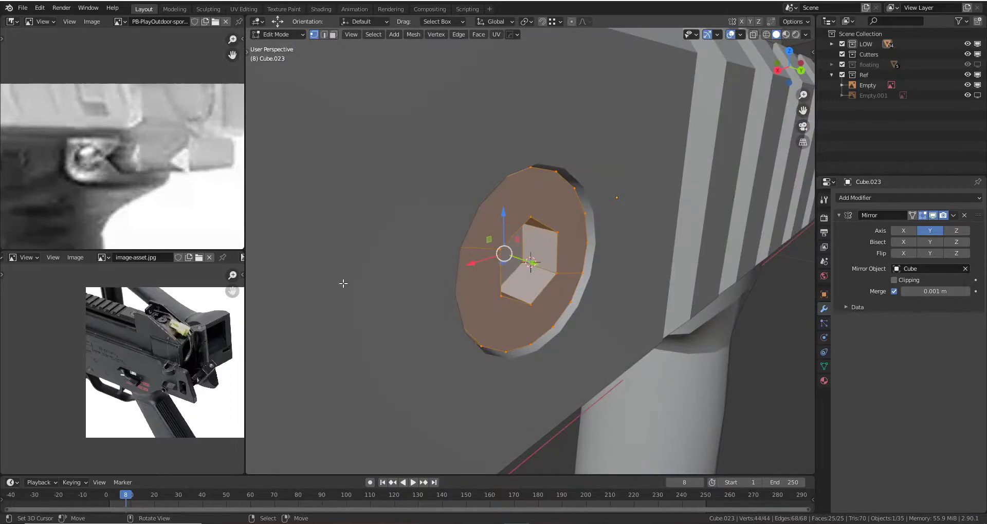
- Check the weapon rail reference images, then reselect the tube ring for mesh editing
{"action": "key", "text": "alt+Tab"}
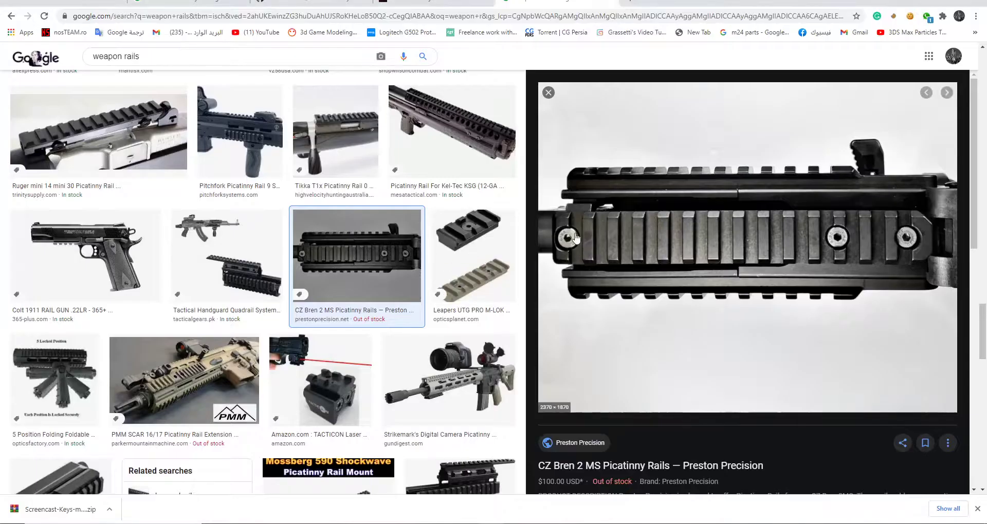
{"action": "key", "text": "alt+Tab"}
{"action": "key", "text": "Tab"}
{"action": "mouse_move", "coordinate": [507, 250]}
{"action": "middle_mouse_down"}
{"action": "mouse_move", "coordinate": [528, 251]}
{"action": "mouse_move", "coordinate": [535, 239]}
{"action": "mouse_move", "coordinate": [508, 214]}
{"action": "mouse_move", "coordinate": [443, 218]}
{"action": "mouse_move", "coordinate": [541, 270]}
{"action": "mouse_move", "coordinate": [525, 245]}
{"action": "middle_mouse_up"}
{"action": "left_click", "coordinate": [525, 244]}
{"action": "scroll", "coordinate": [571, 214], "scroll_direction": "up", "scroll_amount": 3}
{"action": "scroll", "coordinate": [572, 215], "scroll_direction": "down", "scroll_amount": 5}
{"action": "key", "text": "Tab"}
{"action": "scroll", "coordinate": [591, 231], "scroll_direction": "up", "scroll_amount": 2}
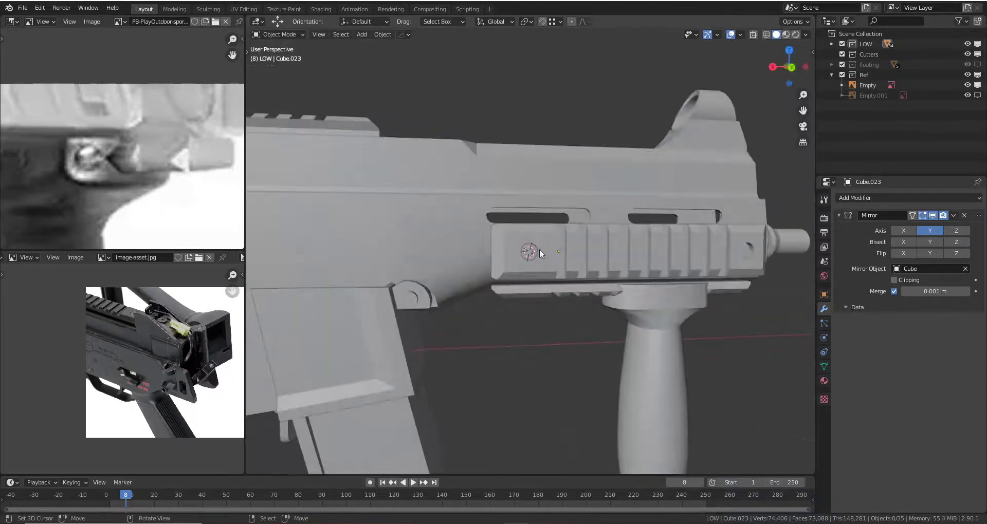
{"action": "scroll", "coordinate": [538, 248], "scroll_direction": "up", "scroll_amount": 2}
{"action": "scroll", "coordinate": [559, 231], "scroll_direction": "down", "scroll_amount": 2}
- Duplicate the bolt-head ring and move the copy −0.593 m along X to the rail's far end
{"action": "key", "text": "shift+d"}
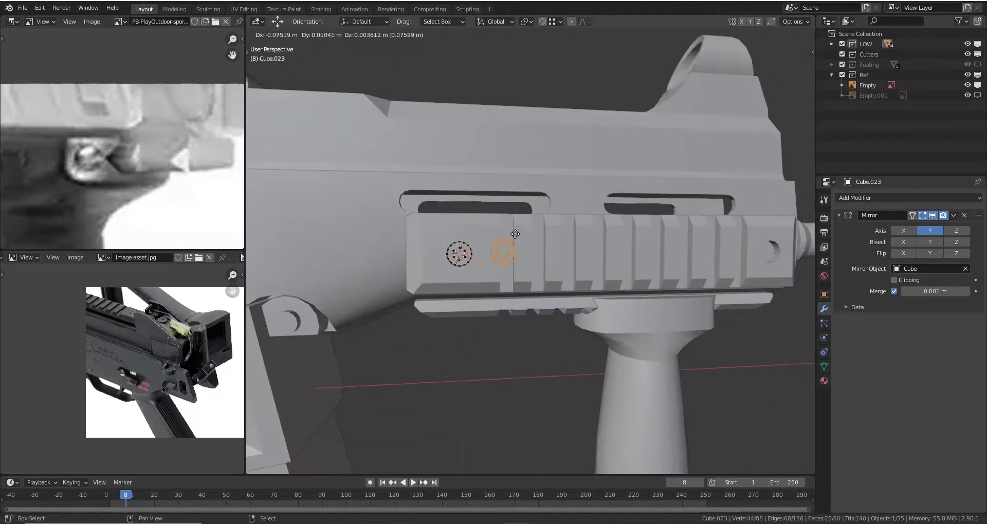
{"action": "key", "text": "Escape"}
{"action": "key", "text": "g"}
{"action": "key", "text": "x"}
{"action": "left_click", "coordinate": [744, 263]}
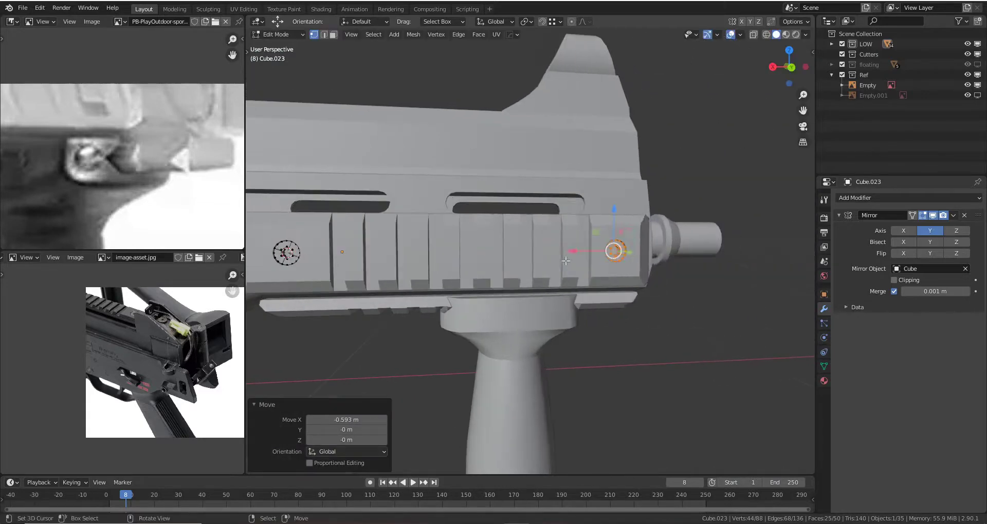
{"action": "key", "text": "KP_Decimal"}
{"action": "scroll", "coordinate": [500, 248], "scroll_direction": "down", "scroll_amount": 2}
{"action": "scroll", "coordinate": [500, 248], "scroll_direction": "up", "scroll_amount": 1}
{"action": "scroll", "coordinate": [500, 248], "scroll_direction": "down", "scroll_amount": 1}
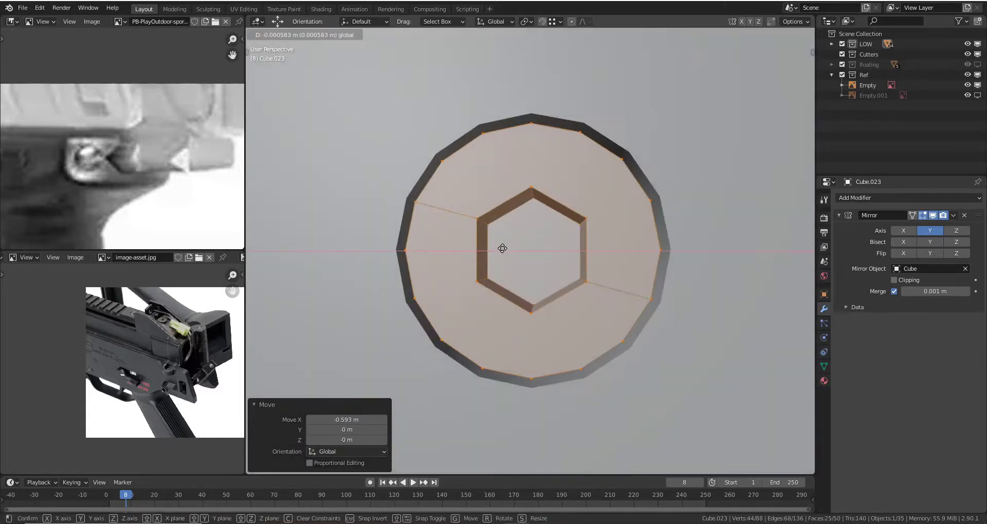
{"action": "scroll", "coordinate": [502, 249], "scroll_direction": "down", "scroll_amount": 3}
{"action": "scroll", "coordinate": [600, 227], "scroll_direction": "down", "scroll_amount": 3}
{"action": "key", "text": "g"}
{"action": "left_click", "coordinate": [652, 240]}
- Rotate the ring copy −38.7° about Y
{"action": "scroll", "coordinate": [652, 238], "scroll_direction": "down", "scroll_amount": 2}
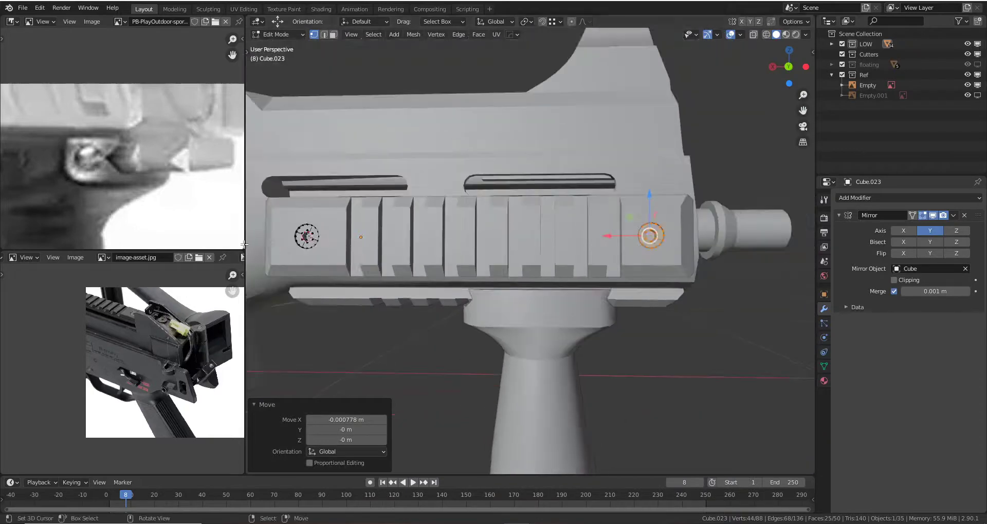
{"action": "scroll", "coordinate": [647, 234], "scroll_direction": "up", "scroll_amount": 2}
{"action": "scroll", "coordinate": [642, 228], "scroll_direction": "up", "scroll_amount": 2}
{"action": "key", "text": "r"}
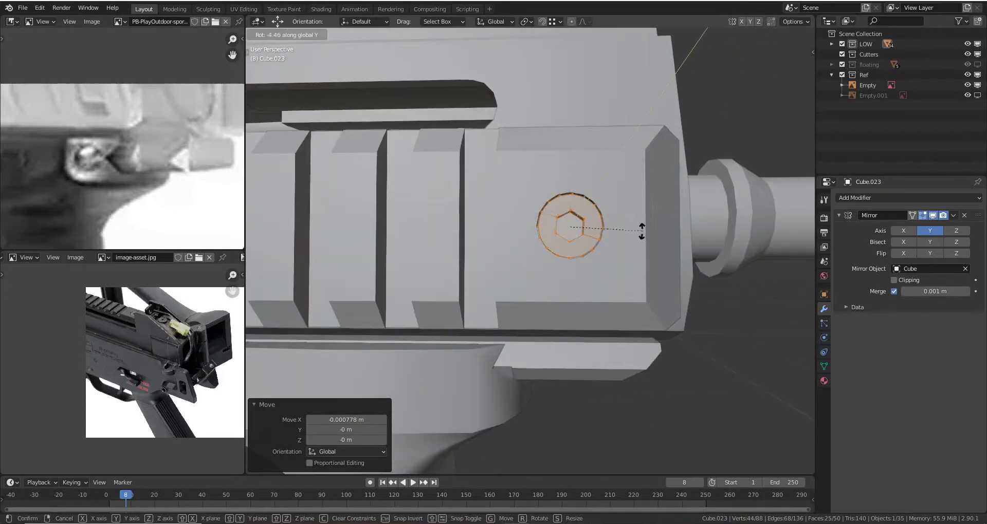
{"action": "left_click", "coordinate": [626, 277]}
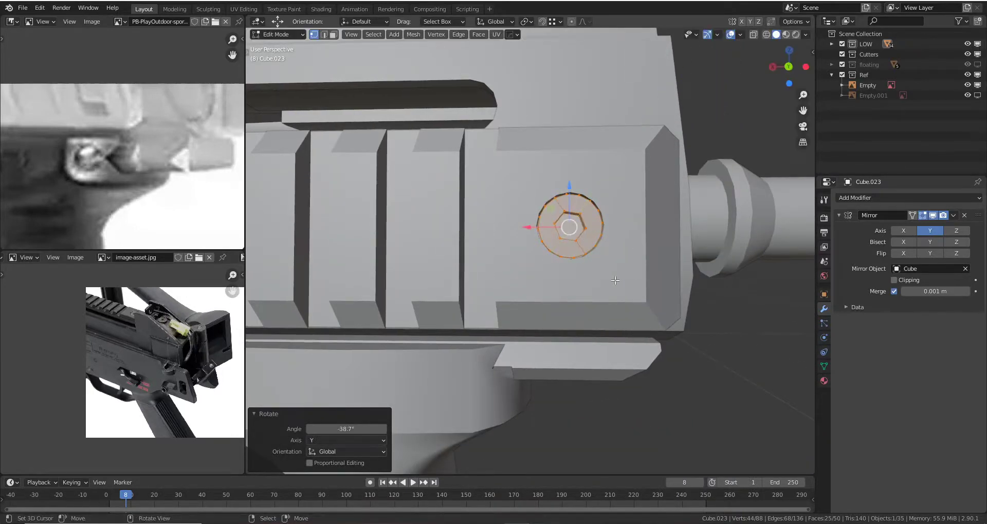
{"action": "middle_click_drag", "start_coordinate": [625, 277], "coordinate": [536, 257]}
{"action": "scroll", "coordinate": [606, 267], "scroll_direction": "down", "scroll_amount": 3}
{"action": "key", "text": "Tab"}
{"action": "scroll", "coordinate": [347, 249], "scroll_direction": "up", "scroll_amount": 3}
{"action": "scroll", "coordinate": [542, 251], "scroll_direction": "down", "scroll_amount": 3}
{"action": "scroll", "coordinate": [544, 246], "scroll_direction": "up", "scroll_amount": 2}
{"action": "scroll", "coordinate": [596, 270], "scroll_direction": "down", "scroll_amount": 2}
{"action": "scroll", "coordinate": [596, 270], "scroll_direction": "down", "scroll_amount": 2}
{"action": "key", "text": "Tab"}
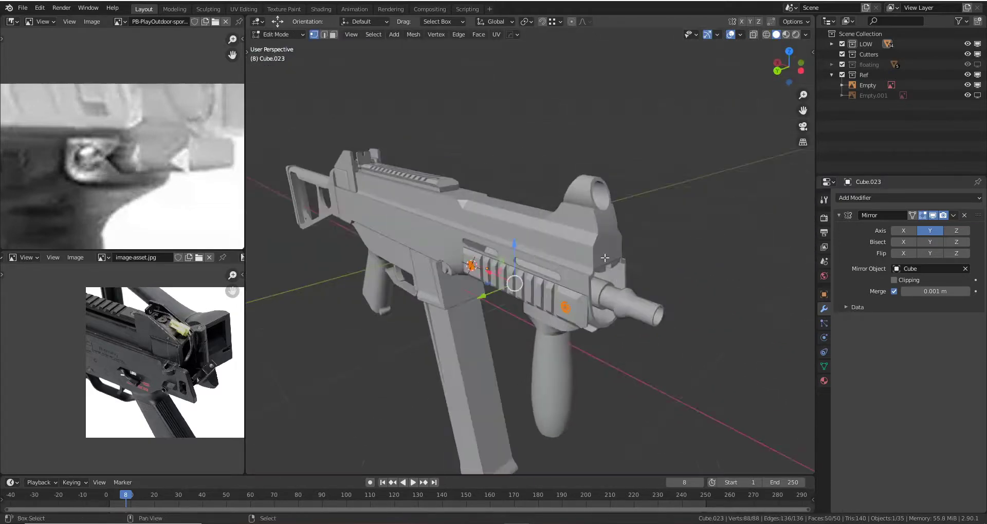
- Duplicate the bolt heads, raise the copy 0.547 m in Z, turn it 90° about X, and separate it
{"action": "key", "text": "shift+d"}
{"action": "key", "text": "z"}
{"action": "left_click", "coordinate": [575, 164]}
{"action": "scroll", "coordinate": [585, 188], "scroll_direction": "up", "scroll_amount": 3}
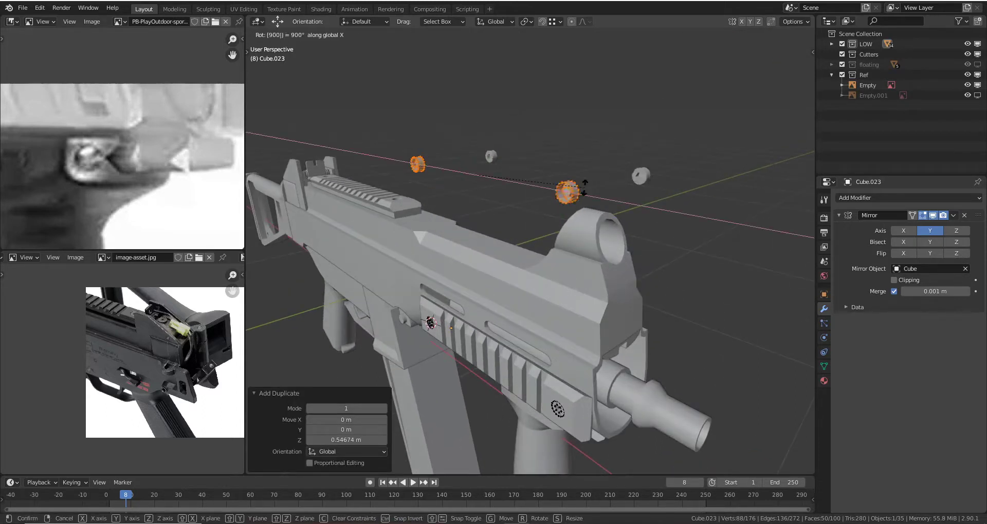
{"action": "key", "text": "Escape"}
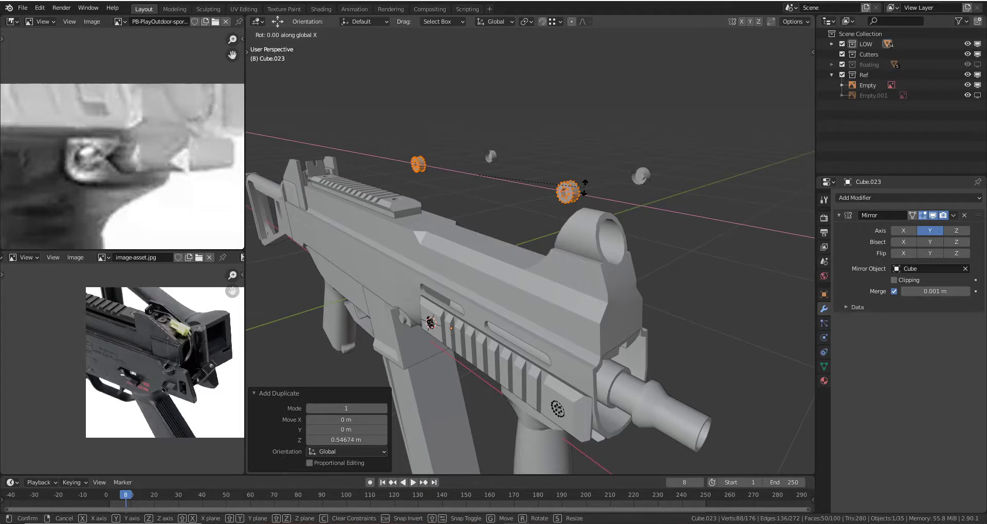
{"action": "key", "text": "Return"}
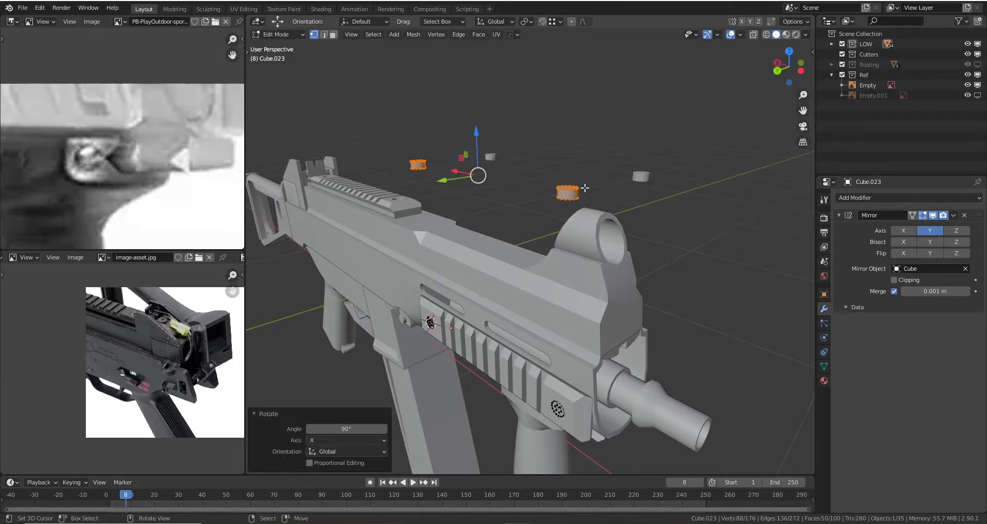
{"action": "key", "text": "ctrl+x"}
- Select the top rail and enter its Edit Mode with everything selected
{"action": "middle_click_drag", "start_coordinate": [539, 216], "coordinate": [579, 245]}
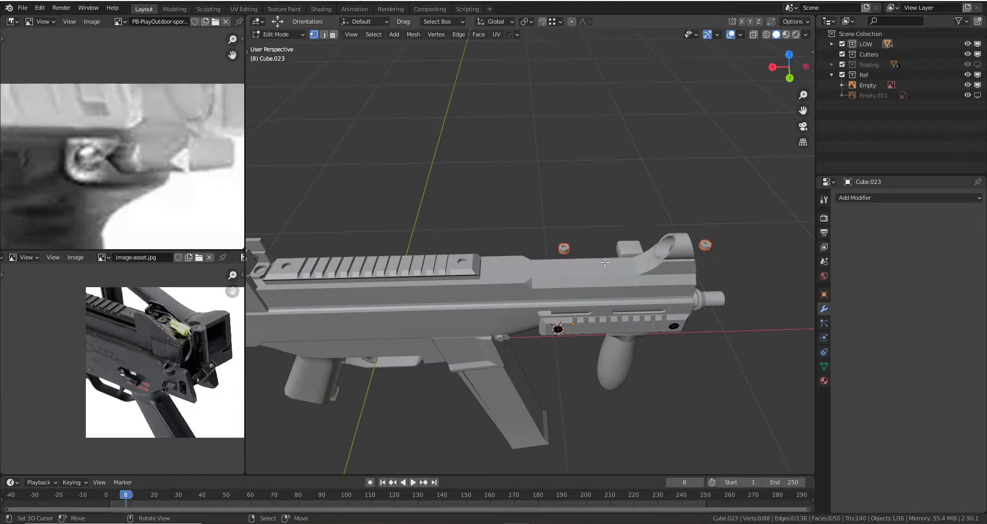
{"action": "middle_click_drag", "start_coordinate": [655, 244], "coordinate": [636, 308]}
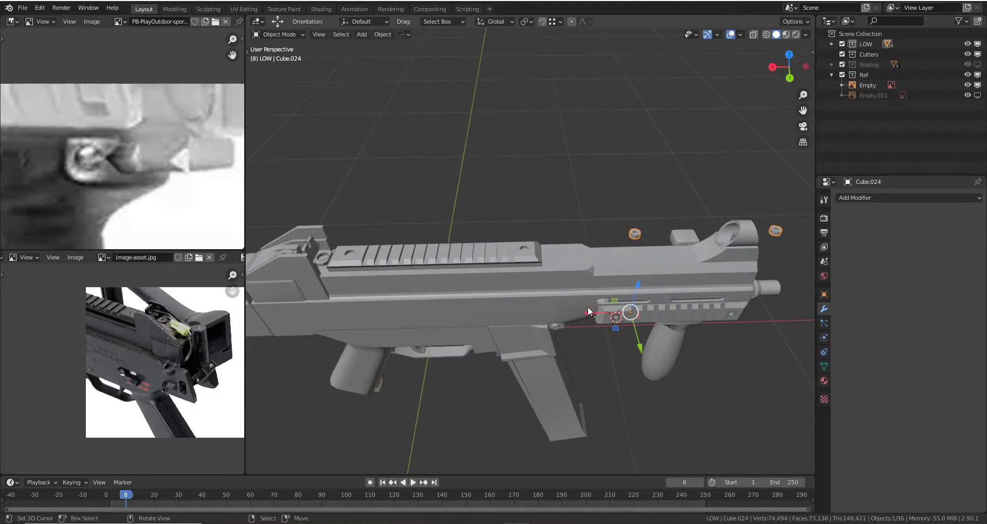
{"action": "left_click", "coordinate": [453, 254]}
{"action": "mouse_move", "coordinate": [466, 214]}
{"action": "middle_mouse_down"}
{"action": "mouse_move", "coordinate": [489, 252]}
{"action": "mouse_move", "coordinate": [520, 248]}
{"action": "middle_mouse_up"}
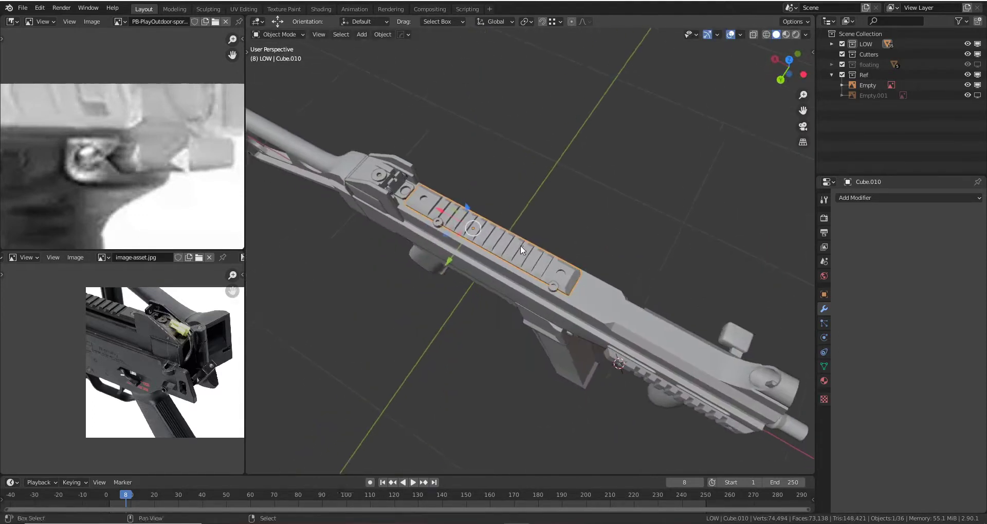
{"action": "key", "text": "Tab"}
{"action": "scroll", "coordinate": [521, 248], "scroll_direction": "up", "scroll_amount": 3}
{"action": "scroll", "coordinate": [588, 318], "scroll_direction": "up", "scroll_amount": 2}
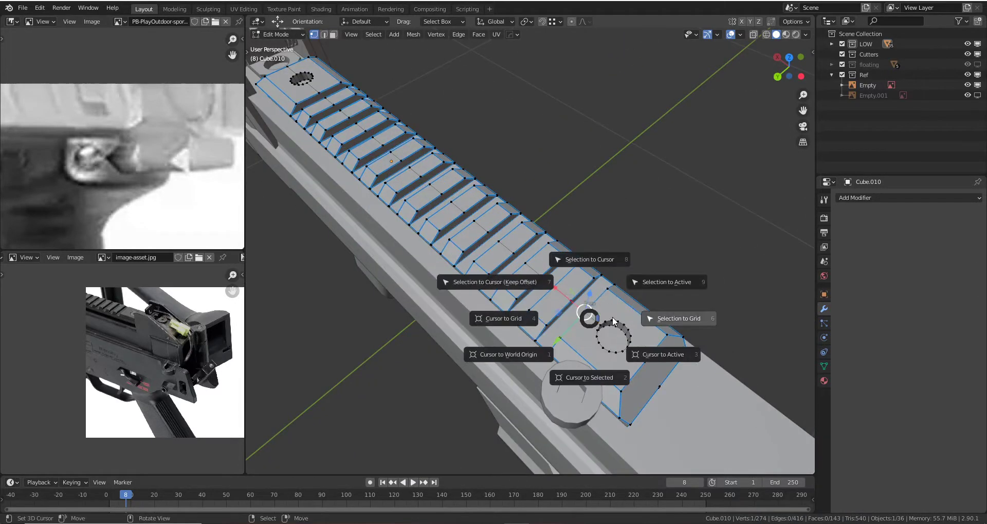
- Put the 3D cursor at the rail's centre, clear the bolt piece's scale and snap it there
{"action": "left_click", "coordinate": [593, 365]}
{"action": "key", "text": "Tab"}
{"action": "scroll", "coordinate": [560, 331], "scroll_direction": "down", "scroll_amount": 3}
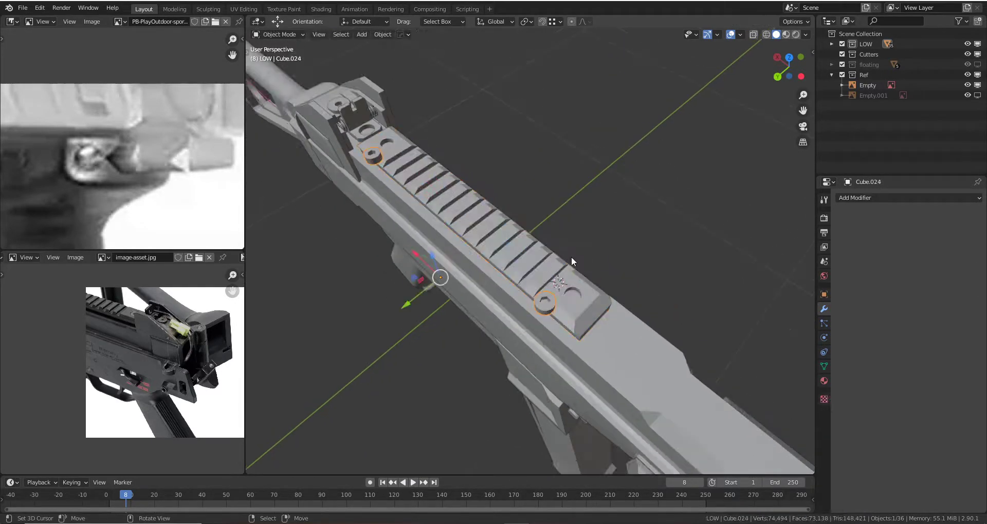
{"action": "key", "text": "alt+s"}
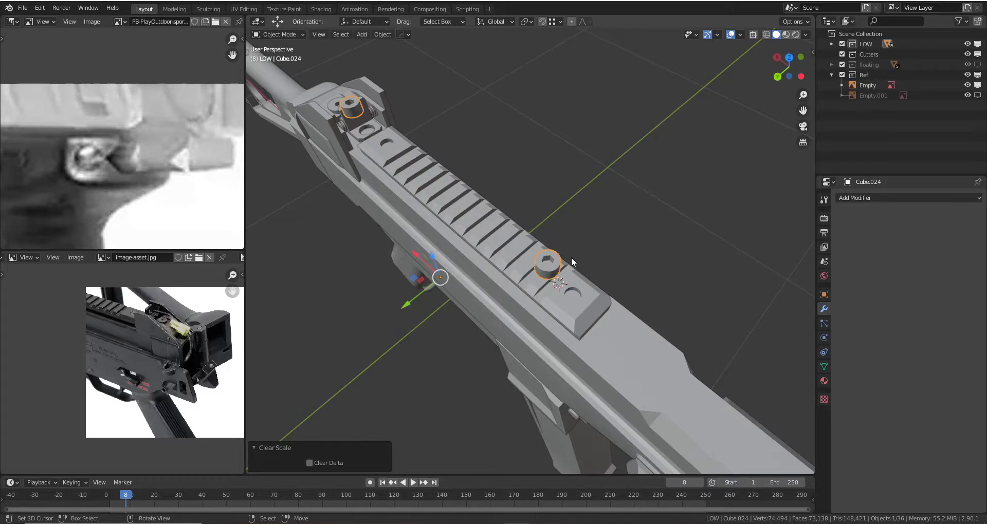
{"action": "key", "text": "shift+s"}
{"action": "left_click", "coordinate": [572, 199]}
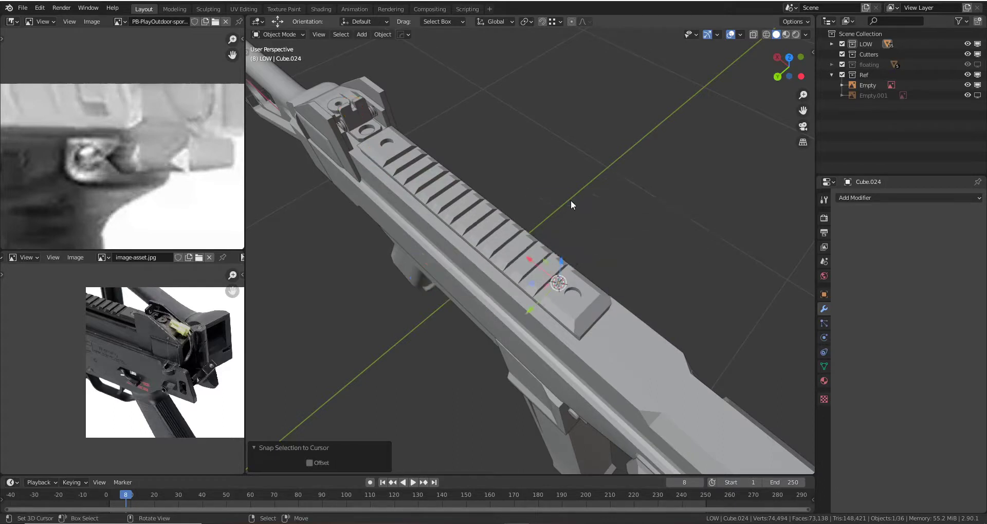
{"action": "mouse_move", "coordinate": [571, 199]}
{"action": "middle_mouse_down"}
{"action": "mouse_move", "coordinate": [569, 269]}
{"action": "mouse_move", "coordinate": [551, 239]}
{"action": "middle_mouse_up"}
{"action": "key", "text": "g"}
{"action": "key", "text": "z"}
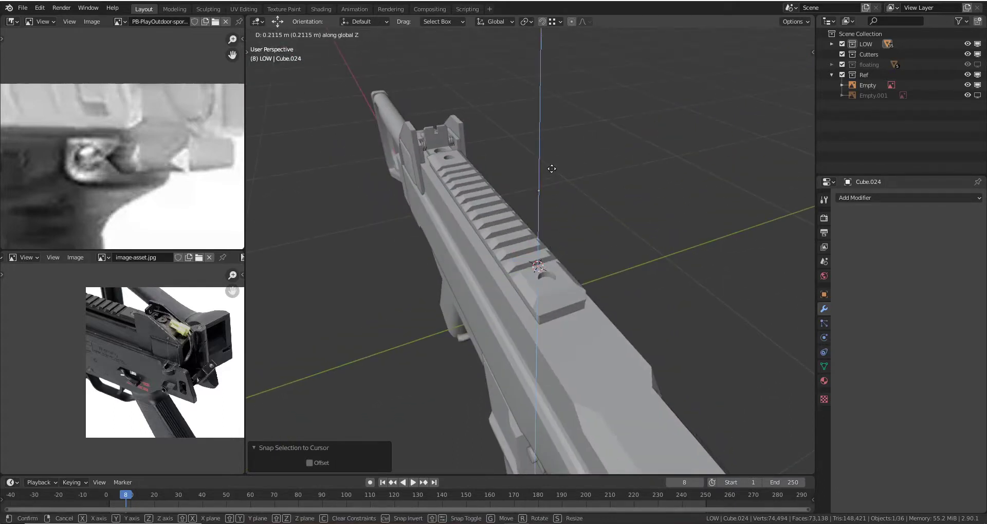
{"action": "right_click", "coordinate": [535, 422]}
{"action": "mouse_move", "coordinate": [535, 421]}
{"action": "middle_mouse_down"}
{"action": "mouse_move", "coordinate": [527, 390]}
{"action": "mouse_move", "coordinate": [597, 357]}
{"action": "mouse_move", "coordinate": [529, 279]}
{"action": "mouse_move", "coordinate": [483, 310]}
{"action": "mouse_move", "coordinate": [476, 337]}
{"action": "mouse_move", "coordinate": [523, 326]}
{"action": "mouse_move", "coordinate": [538, 210]}
{"action": "middle_mouse_up"}
- Delete the extra linked cylinder from the bolt piece's mesh
{"action": "key", "text": "Tab"}
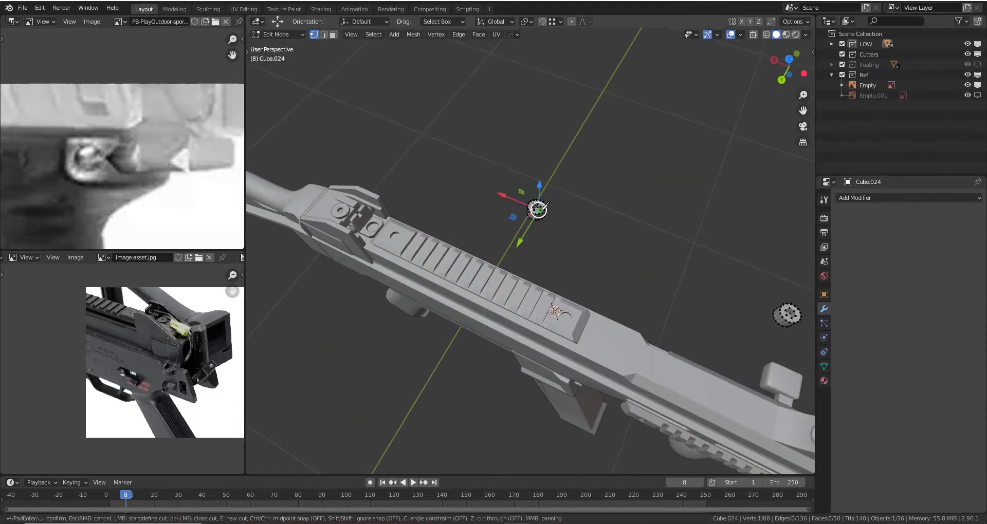
{"action": "key", "text": "ctrl+l"}
{"action": "key", "text": "x"}
{"action": "left_click", "coordinate": [526, 191]}
{"action": "key", "text": "Tab"}
{"action": "mouse_move", "coordinate": [526, 191]}
{"action": "middle_mouse_down"}
{"action": "mouse_move", "coordinate": [575, 236]}
{"action": "mouse_move", "coordinate": [521, 213]}
{"action": "middle_mouse_up"}
- Set the bolt piece's origin to its geometry, centred on the cylinder
{"action": "left_click", "coordinate": [377, 41]}
{"action": "mouse_move", "coordinate": [399, 47]}
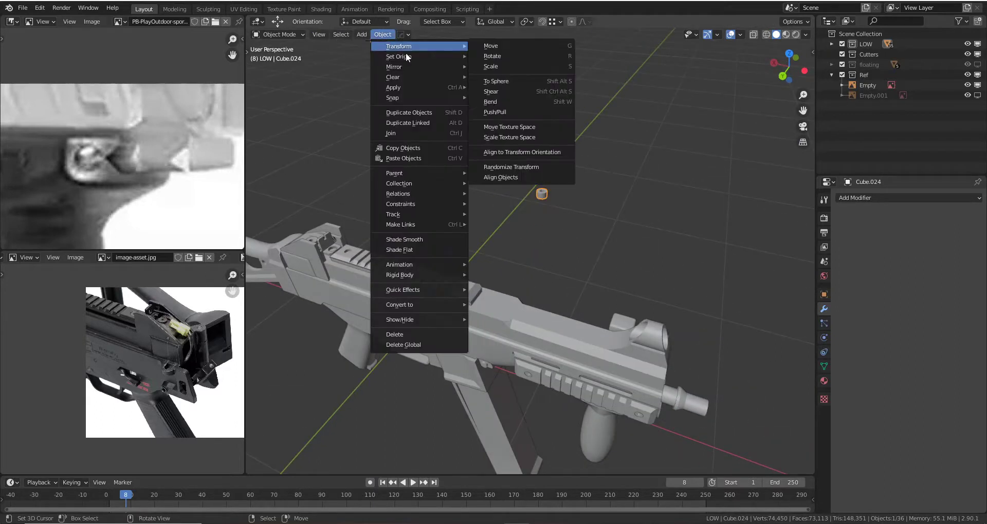
{"action": "left_click", "coordinate": [519, 78]}
{"action": "mouse_move", "coordinate": [523, 78]}
{"action": "middle_mouse_down"}
{"action": "mouse_move", "coordinate": [526, 189]}
{"action": "mouse_move", "coordinate": [433, 33]}
{"action": "middle_mouse_up"}
{"action": "left_click", "coordinate": [385, 34]}
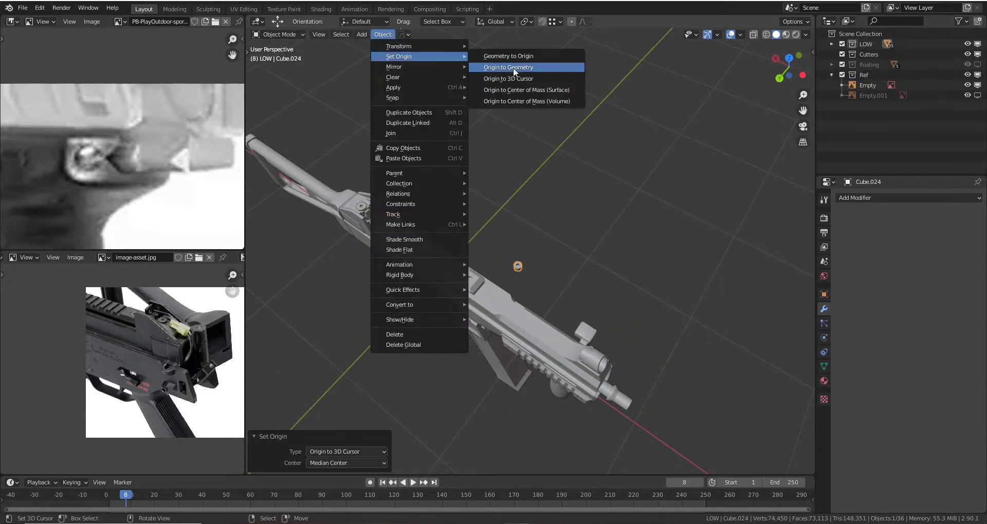
{"action": "left_click", "coordinate": [513, 67]}
{"action": "mouse_move", "coordinate": [513, 67]}
{"action": "middle_mouse_down"}
{"action": "mouse_move", "coordinate": [512, 190]}
{"action": "mouse_move", "coordinate": [459, 243]}
{"action": "mouse_move", "coordinate": [535, 262]}
{"action": "middle_mouse_up"}
- Select the top rail in Edit Mode and bring up its snap options
{"action": "left_click", "coordinate": [469, 239]}
{"action": "key", "text": "Tab"}
{"action": "key", "text": "shift+s"}
{"action": "key", "text": "Tab"}
{"action": "scroll", "coordinate": [514, 278], "scroll_direction": "down", "scroll_amount": 2}
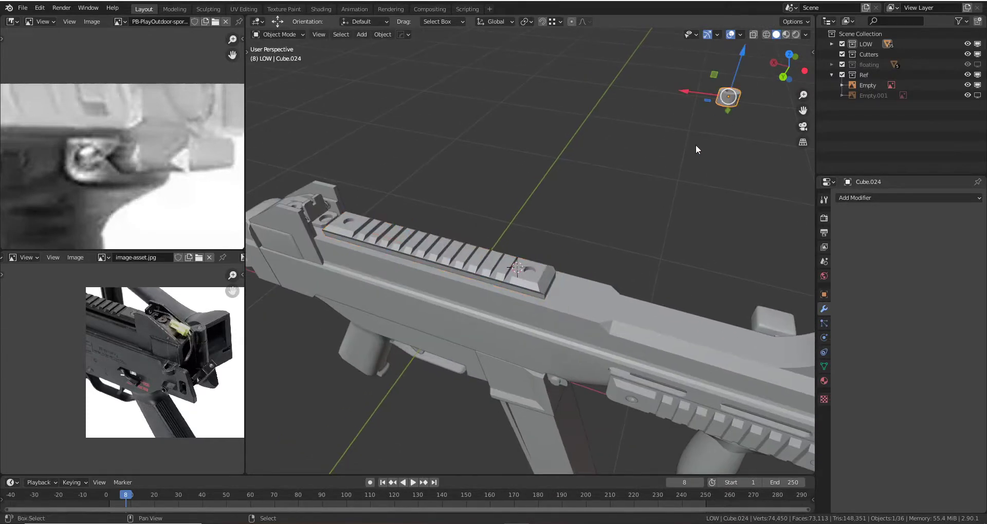
- Snap the bolt cylinder onto the 3D cursor at the rail's centre
{"action": "key", "text": "shift+s"}
{"action": "left_click", "coordinate": [694, 84]}
{"action": "middle_click_drag", "start_coordinate": [699, 84], "coordinate": [581, 198]}
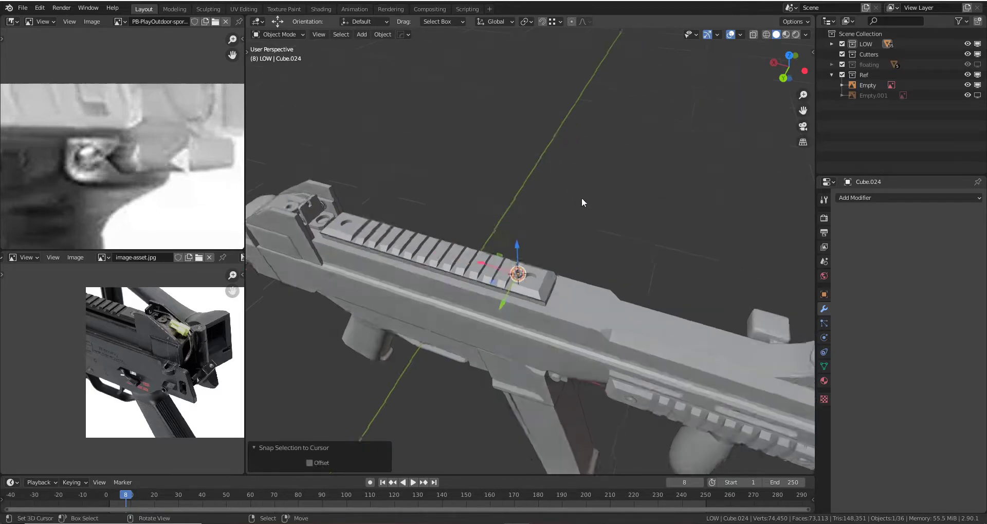
{"action": "scroll", "coordinate": [553, 236], "scroll_direction": "up", "scroll_amount": 3}
{"action": "scroll", "coordinate": [654, 244], "scroll_direction": "up", "scroll_amount": 3}
{"action": "mouse_move", "coordinate": [654, 244]}
{"action": "middle_mouse_down"}
{"action": "mouse_move", "coordinate": [622, 282]}
{"action": "mouse_move", "coordinate": [459, 291]}
{"action": "middle_mouse_up"}
{"action": "scroll", "coordinate": [622, 282], "scroll_direction": "down", "scroll_amount": 2}
{"action": "scroll", "coordinate": [459, 291], "scroll_direction": "up", "scroll_amount": 2}
{"action": "mouse_move", "coordinate": [504, 220]}
{"action": "middle_mouse_down"}
{"action": "mouse_move", "coordinate": [508, 257]}
{"action": "mouse_move", "coordinate": [521, 246]}
{"action": "middle_mouse_up"}
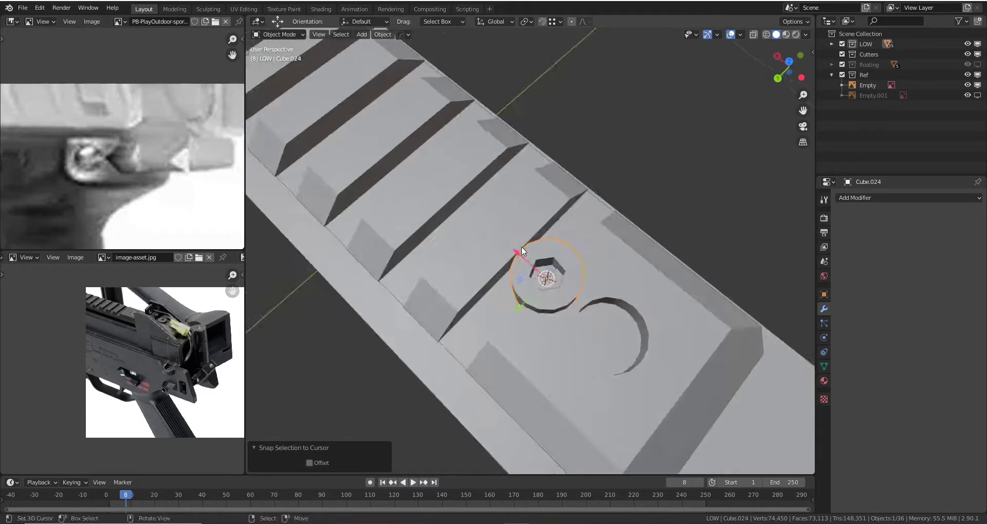
- Nudge the cylinder into place and lower it along Z into the rail
{"action": "key", "text": "g"}
{"action": "left_click", "coordinate": [590, 296]}
{"action": "mouse_move", "coordinate": [587, 294]}
{"action": "middle_mouse_down"}
{"action": "mouse_move", "coordinate": [565, 278]}
{"action": "mouse_move", "coordinate": [562, 214]}
{"action": "mouse_move", "coordinate": [481, 295]}
{"action": "middle_mouse_up"}
{"action": "scroll", "coordinate": [566, 277], "scroll_direction": "up", "scroll_amount": 4}
{"action": "key", "text": "g"}
{"action": "key", "text": "z"}
{"action": "left_click", "coordinate": [548, 235]}
{"action": "scroll", "coordinate": [481, 295], "scroll_direction": "up", "scroll_amount": 2}
- Fine-tune the cylinder's depth with further vertical moves until it seats in the rail surface
{"action": "key", "text": "g"}
{"action": "key", "text": "z"}
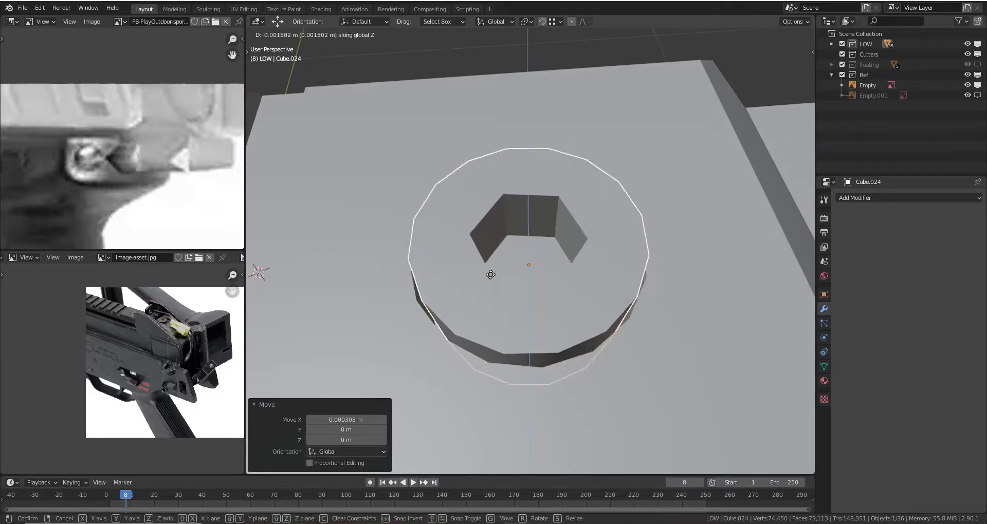
{"action": "left_click", "coordinate": [491, 284]}
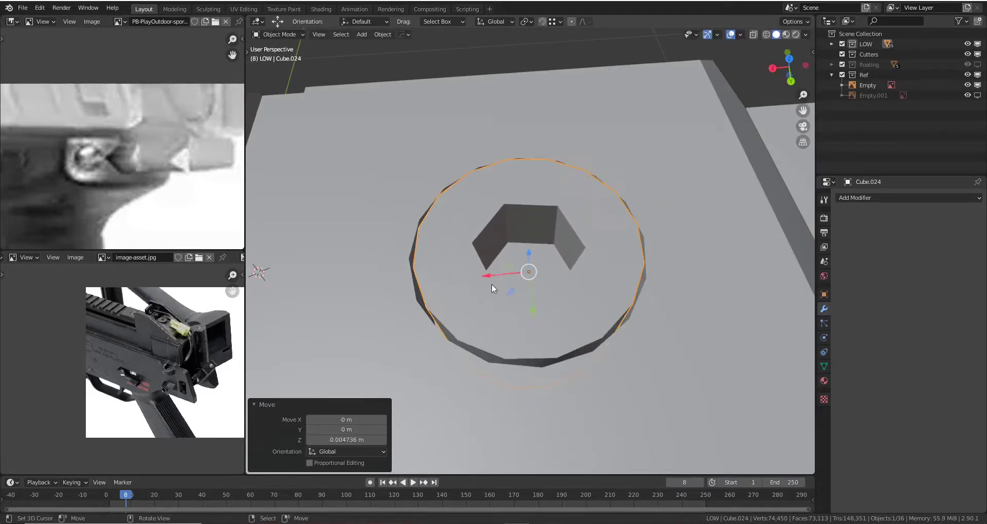
{"action": "mouse_move", "coordinate": [491, 283]}
{"action": "middle_mouse_down"}
{"action": "mouse_move", "coordinate": [512, 238]}
{"action": "mouse_move", "coordinate": [498, 302]}
{"action": "middle_mouse_up"}
{"action": "scroll", "coordinate": [515, 237], "scroll_direction": "up", "scroll_amount": 2}
{"action": "key", "text": "g"}
{"action": "key", "text": "z"}
{"action": "left_click", "coordinate": [516, 238]}
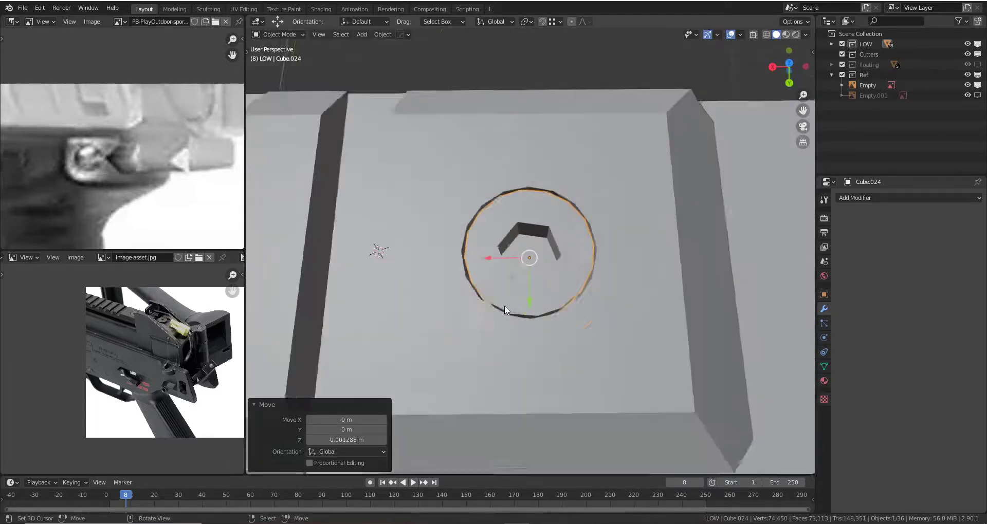
{"action": "scroll", "coordinate": [499, 302], "scroll_direction": "down", "scroll_amount": 3}
{"action": "left_click", "coordinate": [518, 249]}
{"action": "key", "text": "Tab"}
- Duplicate the hex bolt geometry and slide the copy along X toward the rail's other end
{"action": "scroll", "coordinate": [518, 248], "scroll_direction": "up", "scroll_amount": 2}
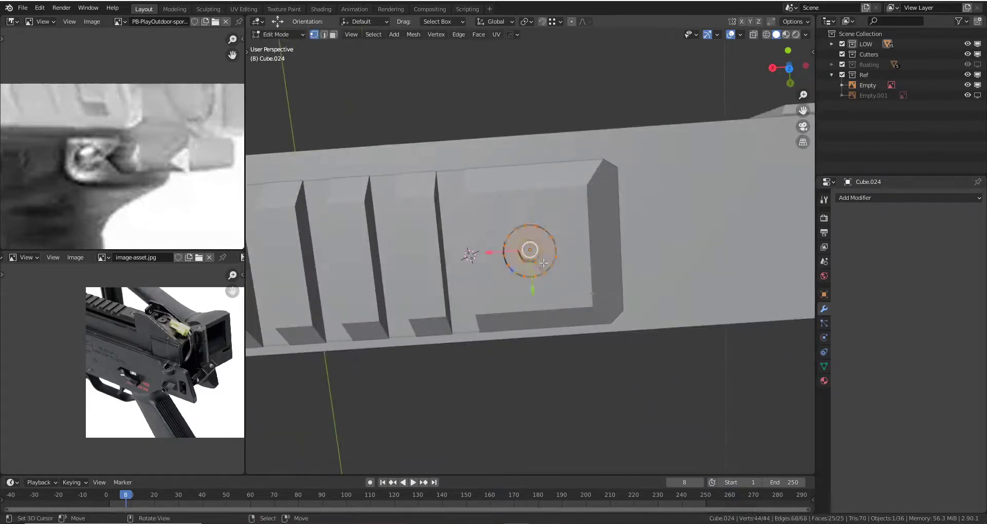
{"action": "scroll", "coordinate": [518, 249], "scroll_direction": "down", "scroll_amount": 3}
{"action": "mouse_move", "coordinate": [518, 249]}
{"action": "middle_mouse_down"}
{"action": "mouse_move", "coordinate": [615, 258]}
{"action": "mouse_move", "coordinate": [559, 266]}
{"action": "middle_mouse_up"}
{"action": "key", "text": "shift+d"}
{"action": "right_click", "coordinate": [559, 266]}
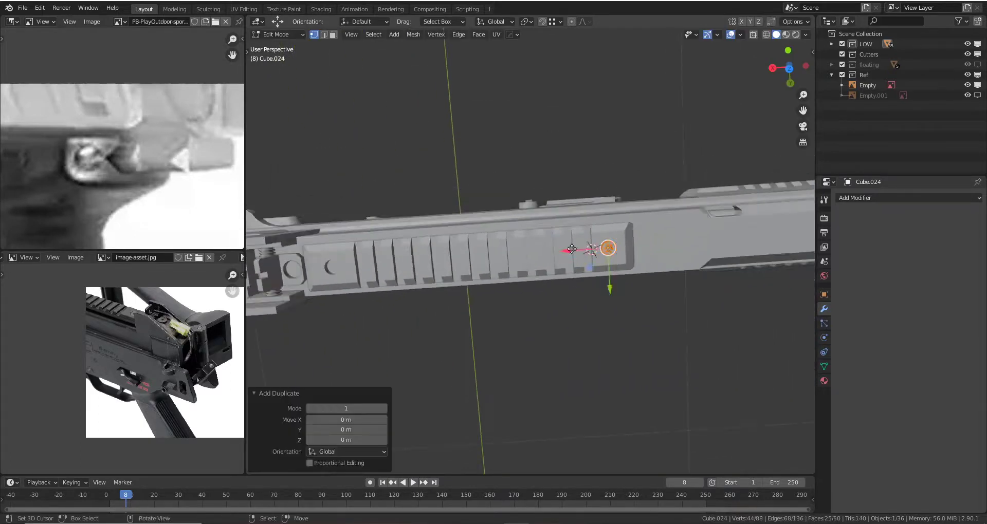
{"action": "key", "text": "g"}
{"action": "key", "text": "x"}
{"action": "left_click", "coordinate": [298, 269]}
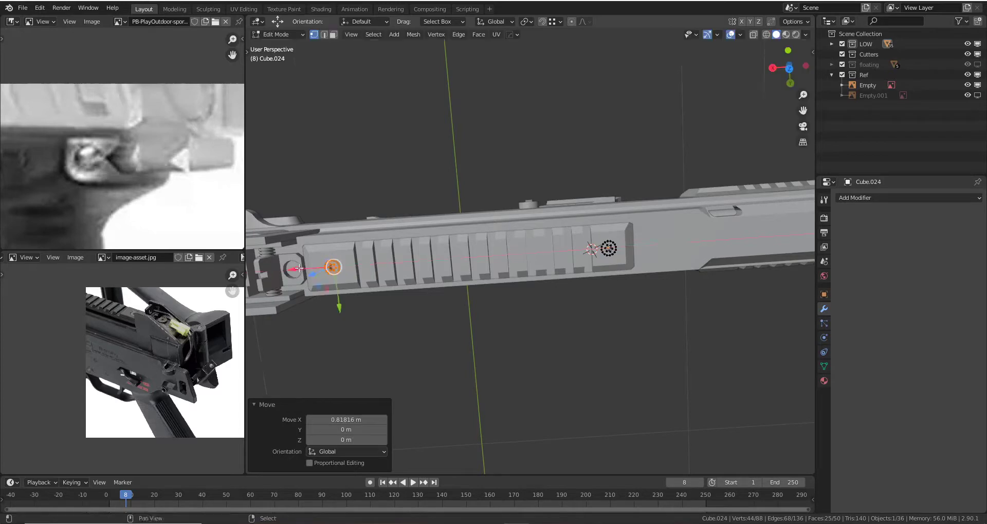
{"action": "key", "text": "grave"}
{"action": "left_click", "coordinate": [489, 300]}
- Adjust the copy along X to a 0.81816 m offset, then view the whole gun
{"action": "scroll", "coordinate": [468, 253], "scroll_direction": "down", "scroll_amount": 2}
{"action": "key", "text": "g"}
{"action": "key", "text": "x"}
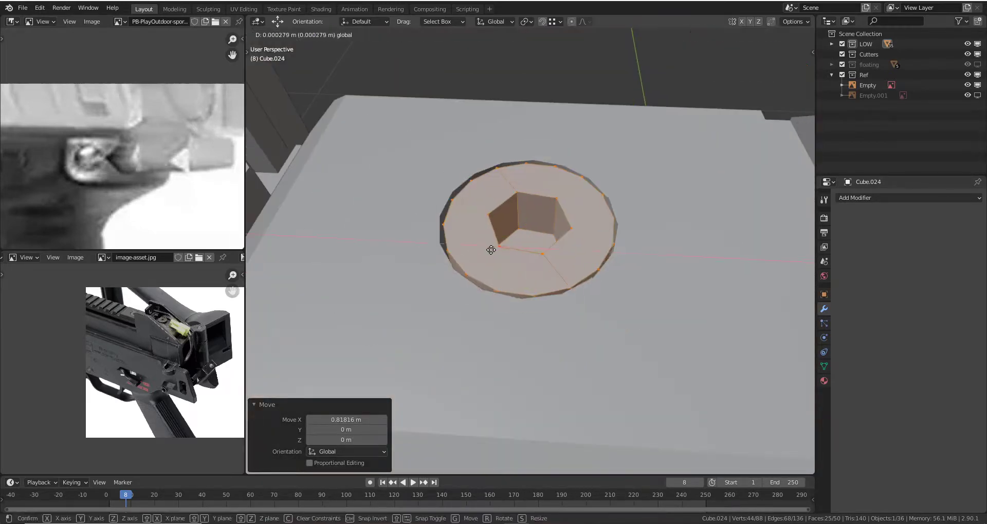
{"action": "left_click", "coordinate": [493, 251]}
{"action": "scroll", "coordinate": [495, 260], "scroll_direction": "down", "scroll_amount": 3}
{"action": "key", "text": "Tab"}
{"action": "mouse_move", "coordinate": [496, 268]}
{"action": "middle_mouse_down"}
{"action": "mouse_move", "coordinate": [600, 297]}
{"action": "mouse_move", "coordinate": [493, 236]}
{"action": "mouse_move", "coordinate": [580, 242]}
{"action": "mouse_move", "coordinate": [542, 251]}
{"action": "mouse_move", "coordinate": [648, 265]}
{"action": "mouse_move", "coordinate": [689, 307]}
{"action": "middle_mouse_up"}
{"action": "scroll", "coordinate": [600, 298], "scroll_direction": "down", "scroll_amount": 2}
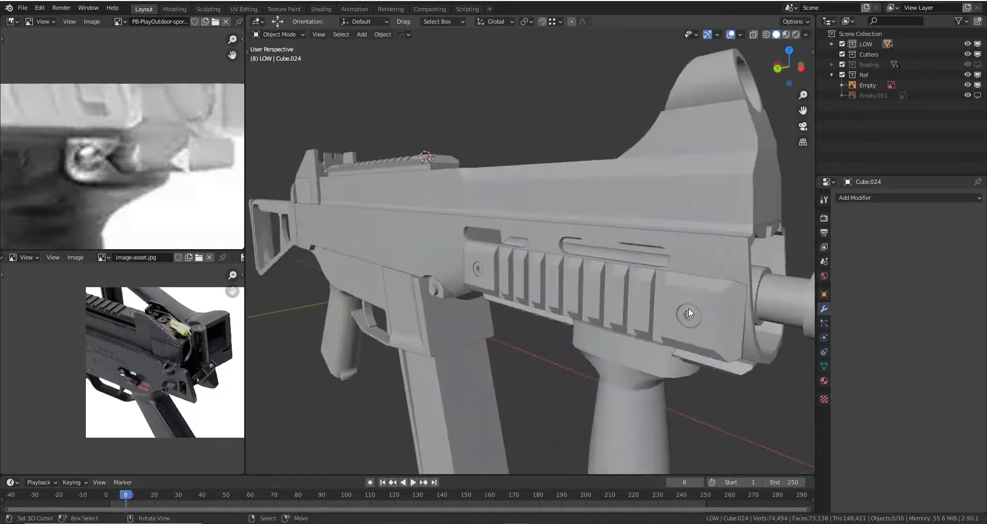
- Link the side rail's modifiers onto the small bolt cylinder with the rail as the active object
{"action": "scroll", "coordinate": [690, 316], "scroll_direction": "up", "scroll_amount": 2}
{"action": "left_click", "coordinate": [564, 262]}
{"action": "middle_click_drag", "start_coordinate": [563, 262], "coordinate": [719, 257]}
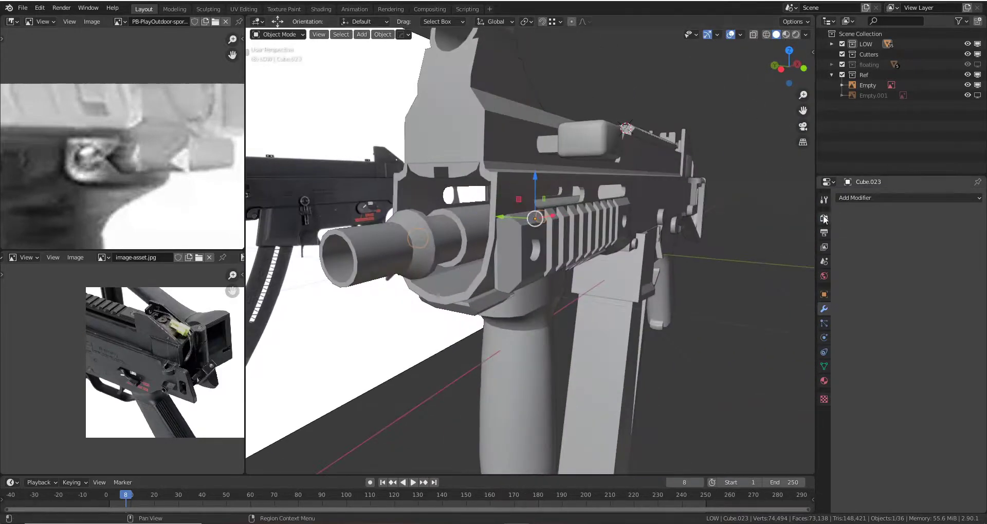
{"action": "left_click", "coordinate": [904, 198]}
{"action": "middle_click_drag", "start_coordinate": [550, 235], "coordinate": [630, 231]}
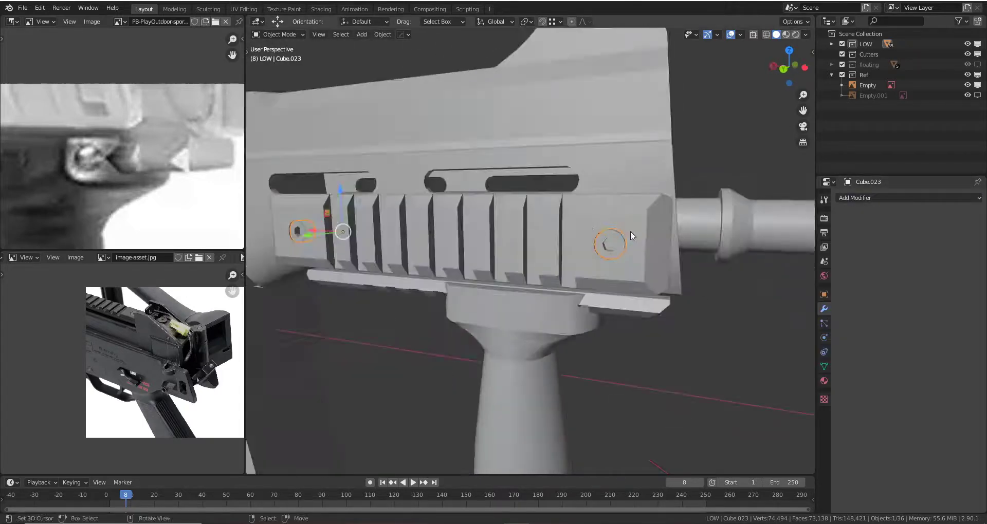
{"action": "left_click", "coordinate": [612, 218]}
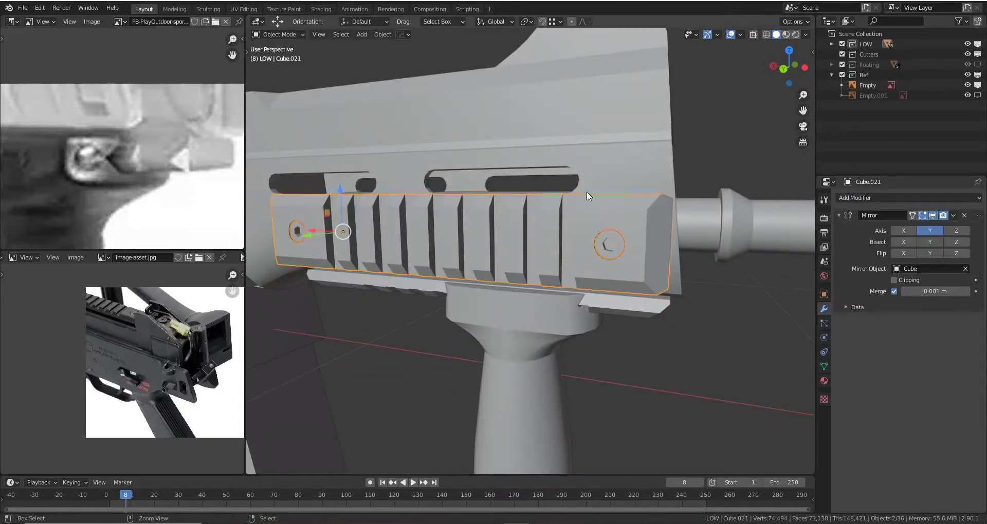
{"action": "key", "text": "ctrl+l"}
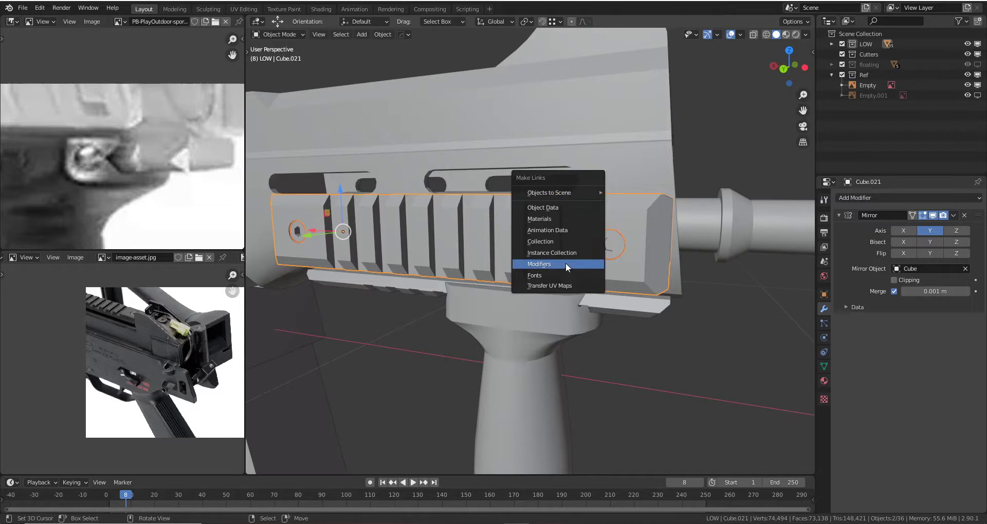
{"action": "left_click", "coordinate": [566, 262]}
- Orbit around the gun to inspect the mirrored bolt and rail, then deselect everything
{"action": "mouse_move", "coordinate": [565, 260]}
{"action": "middle_mouse_down"}
{"action": "mouse_move", "coordinate": [572, 246]}
{"action": "mouse_move", "coordinate": [449, 236]}
{"action": "mouse_move", "coordinate": [554, 238]}
{"action": "middle_mouse_up"}
{"action": "left_click", "coordinate": [516, 224]}
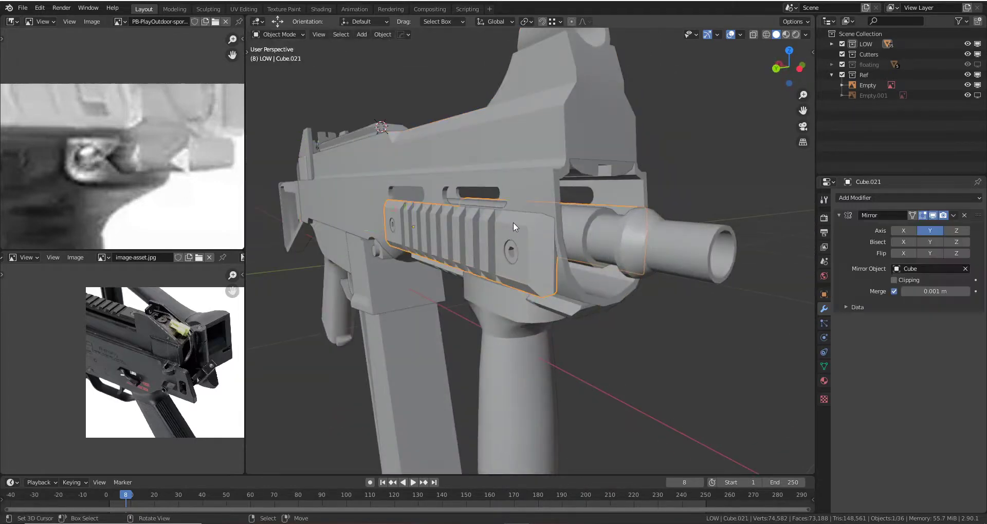
{"action": "middle_click_drag", "start_coordinate": [739, 232], "coordinate": [553, 245]}
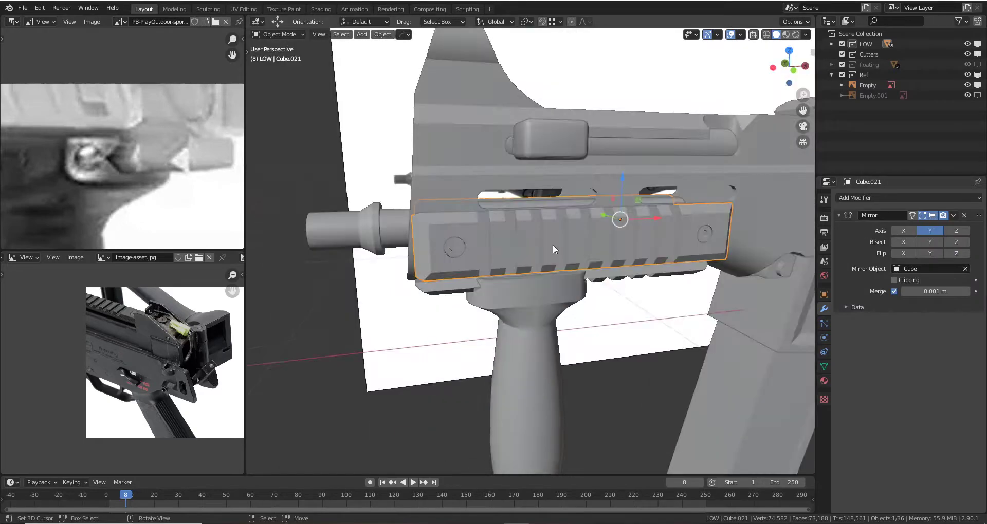
{"action": "mouse_move", "coordinate": [446, 224]}
{"action": "middle_mouse_down"}
{"action": "mouse_move", "coordinate": [489, 196]}
{"action": "mouse_move", "coordinate": [469, 239]}
{"action": "mouse_move", "coordinate": [443, 236]}
{"action": "mouse_move", "coordinate": [554, 254]}
{"action": "mouse_move", "coordinate": [577, 234]}
{"action": "mouse_move", "coordinate": [544, 217]}
{"action": "mouse_move", "coordinate": [405, 207]}
{"action": "middle_mouse_up"}
{"action": "key", "text": "alt+a"}
{"action": "scroll", "coordinate": [452, 234], "scroll_direction": "down", "scroll_amount": 5}
{"action": "scroll", "coordinate": [405, 208], "scroll_direction": "down", "scroll_amount": 3}
- View the gun in Back Orthographic and zoom onto the muzzle end of the reference
{"action": "middle_click_drag", "start_coordinate": [520, 229], "coordinate": [338, 230], "text": "alt"}
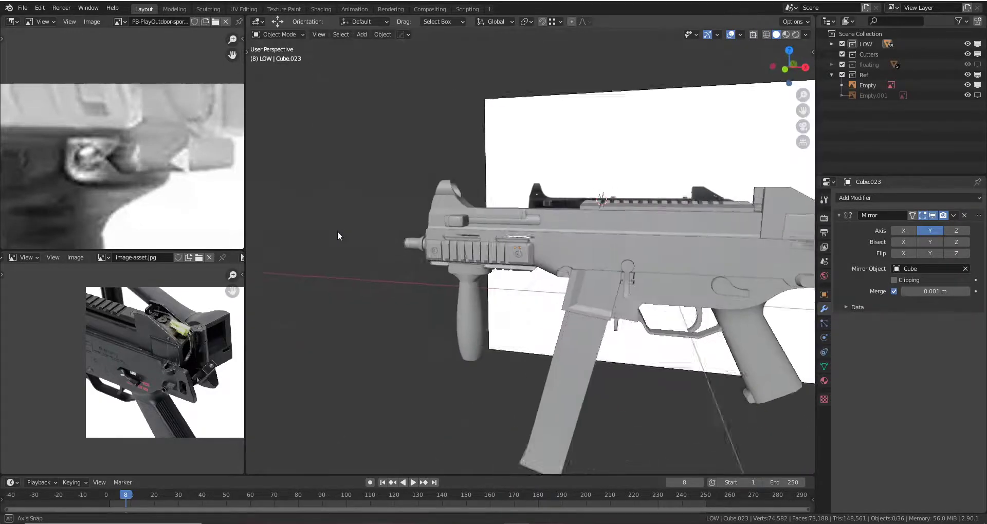
{"action": "scroll", "coordinate": [343, 212], "scroll_direction": "up", "scroll_amount": 2}
{"action": "key", "text": "ctrl+KP_1"}
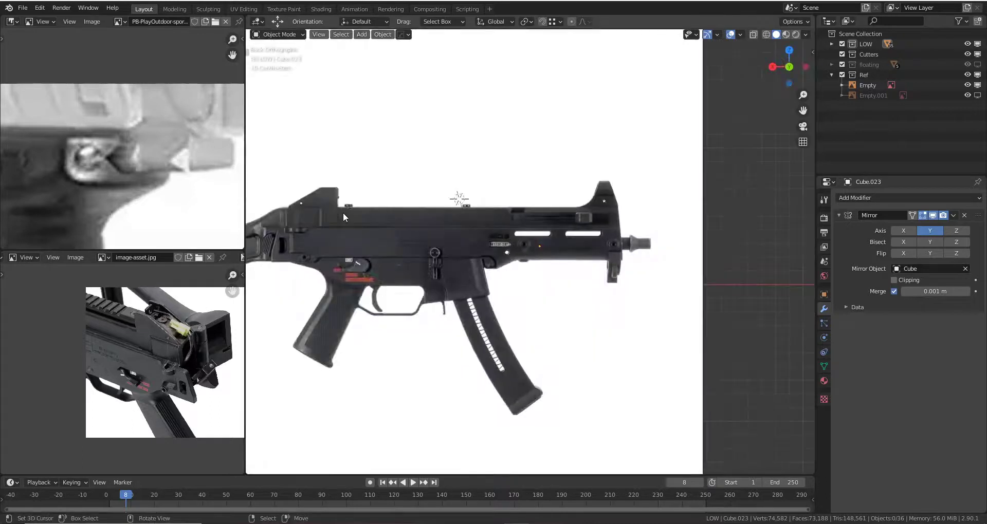
{"action": "key", "text": "z"}
{"action": "left_click", "coordinate": [319, 233]}
{"action": "middle_click_drag", "start_coordinate": [584, 247], "coordinate": [454, 245], "text": "shift"}
{"action": "scroll", "coordinate": [454, 245], "scroll_direction": "up", "scroll_amount": 4}
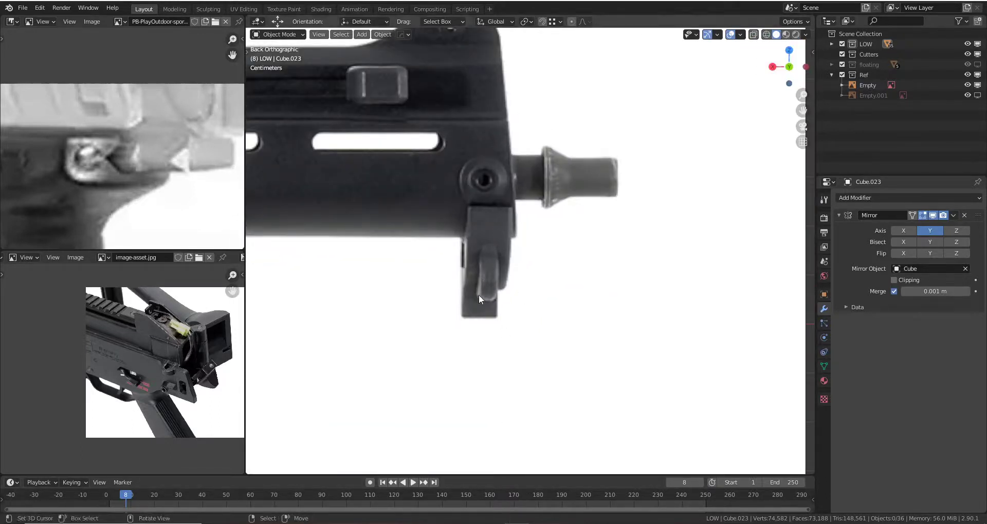
- Switch to Chrome and run a Google Images search for 'ump 45 barrel'
{"action": "key", "text": "alt+Tab"}
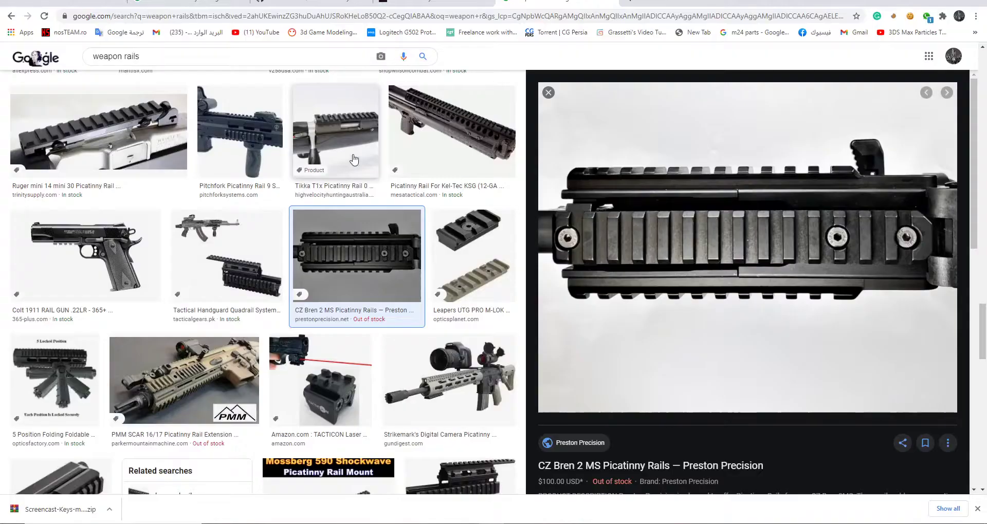
{"action": "scroll", "coordinate": [265, 218], "scroll_direction": "down", "scroll_amount": 5}
{"action": "scroll", "coordinate": [265, 219], "scroll_direction": "down", "scroll_amount": 5}
{"action": "scroll", "coordinate": [266, 219], "scroll_direction": "up", "scroll_amount": 8}
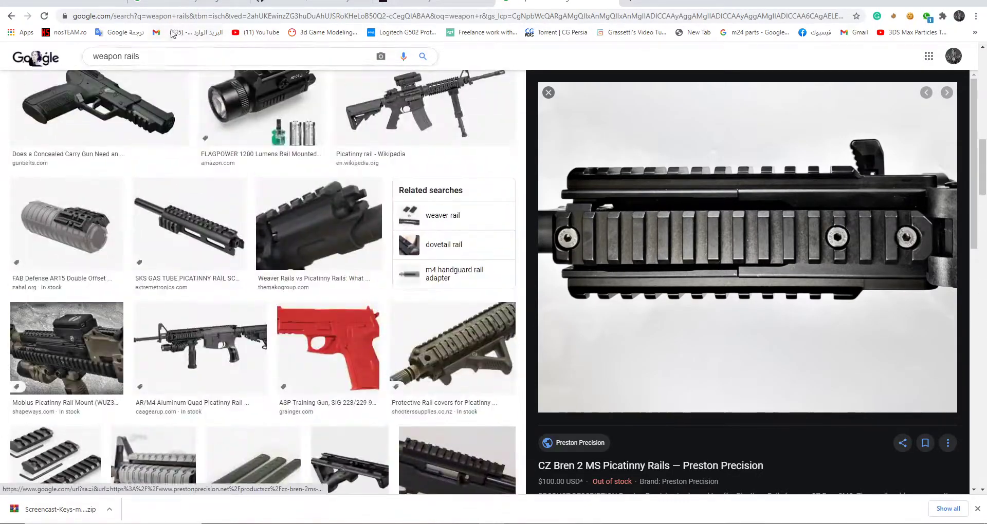
{"action": "type", "text": "ump 45"}
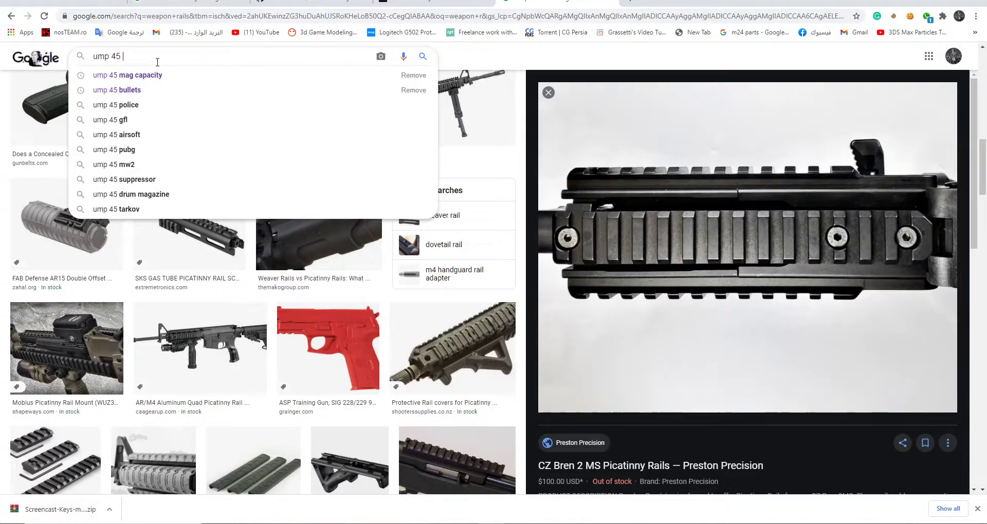
{"action": "type", "text": "arrel"}
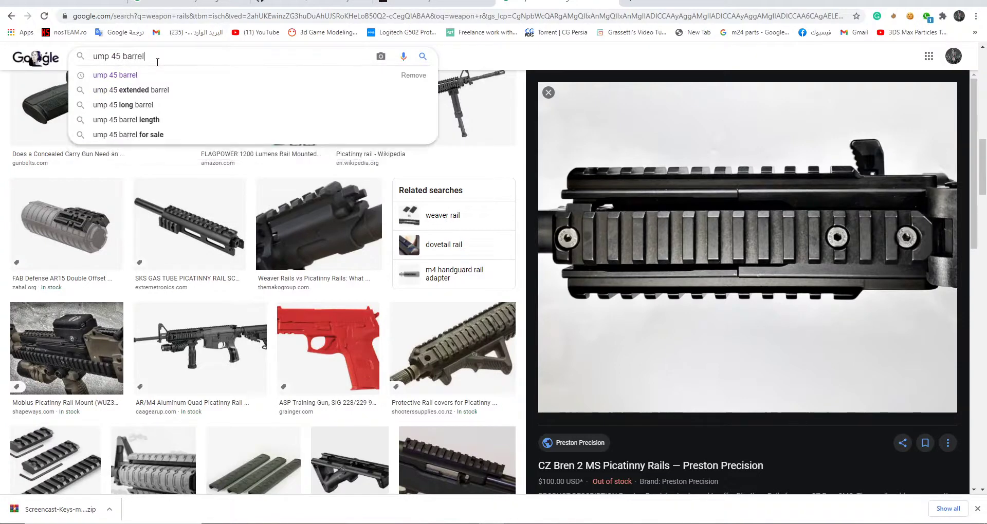
{"action": "key", "text": "Return"}
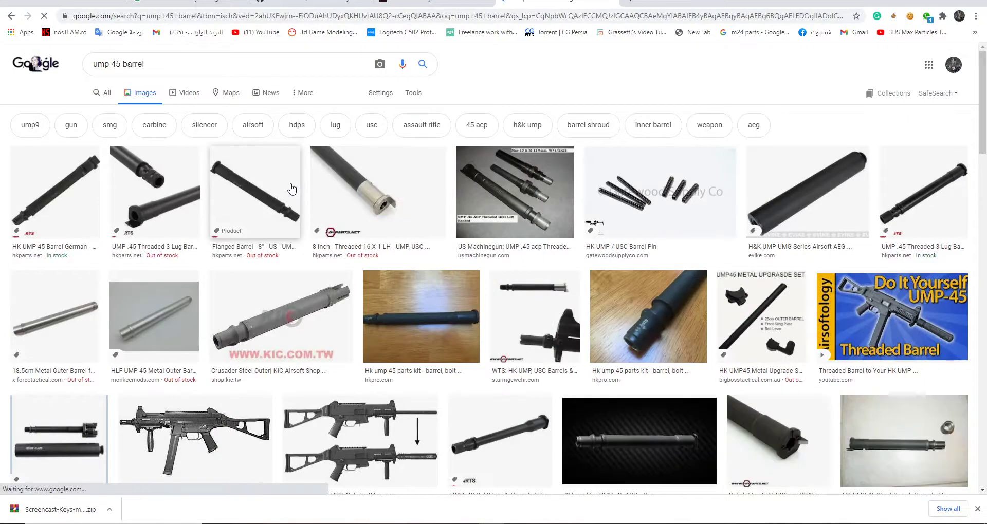
- Preview the UMP 45 muzzle close-up and drag its file from the Refrences folder into Blender
{"action": "scroll", "coordinate": [292, 189], "scroll_direction": "down", "scroll_amount": 3}
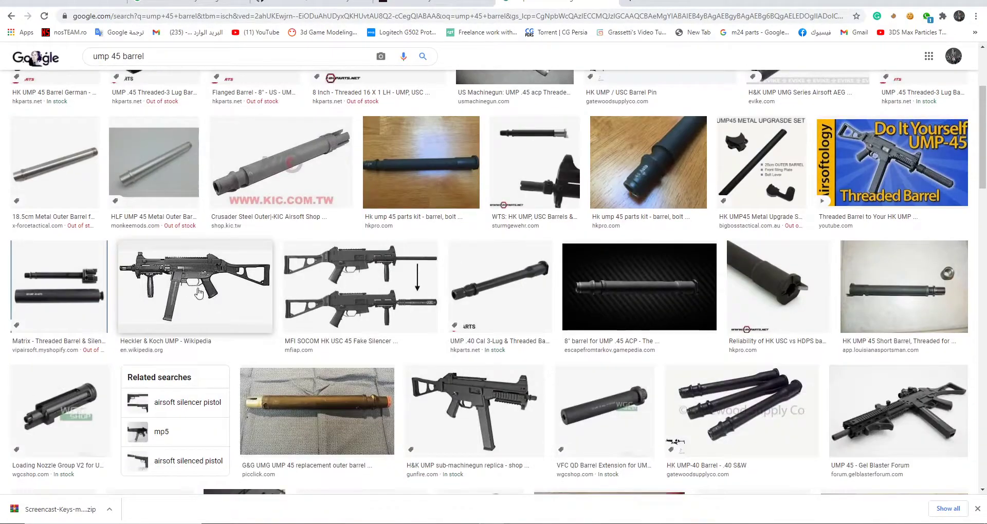
{"action": "left_click", "coordinate": [492, 405]}
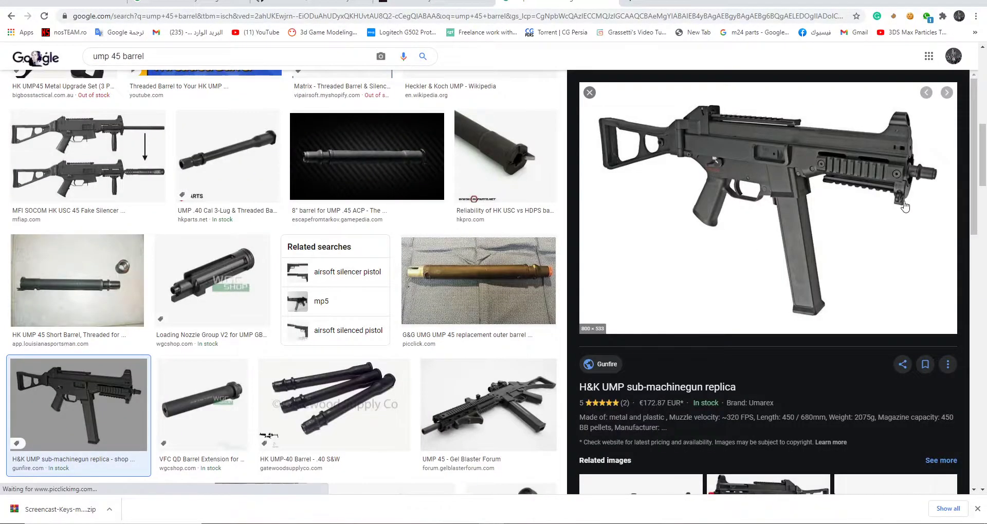
{"action": "scroll", "coordinate": [473, 346], "scroll_direction": "down", "scroll_amount": 3}
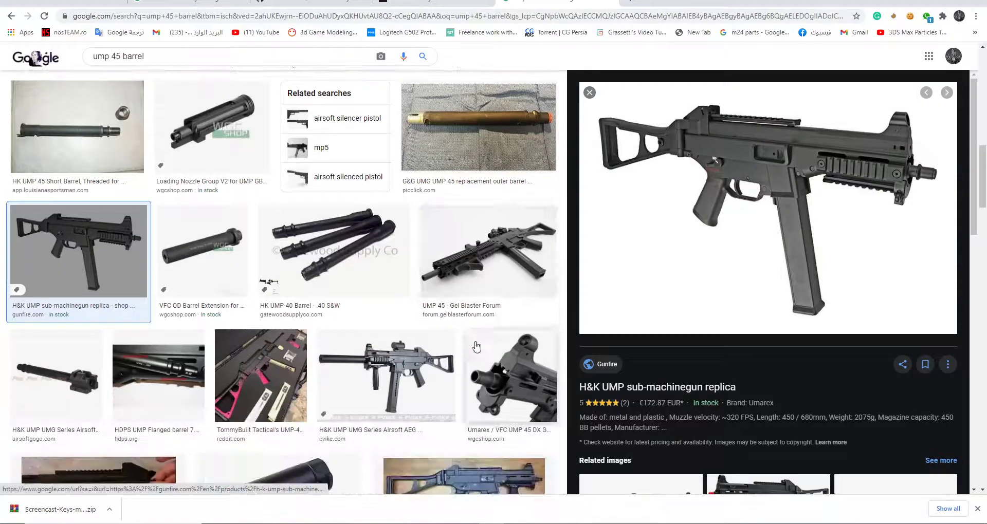
{"action": "left_click", "coordinate": [498, 403]}
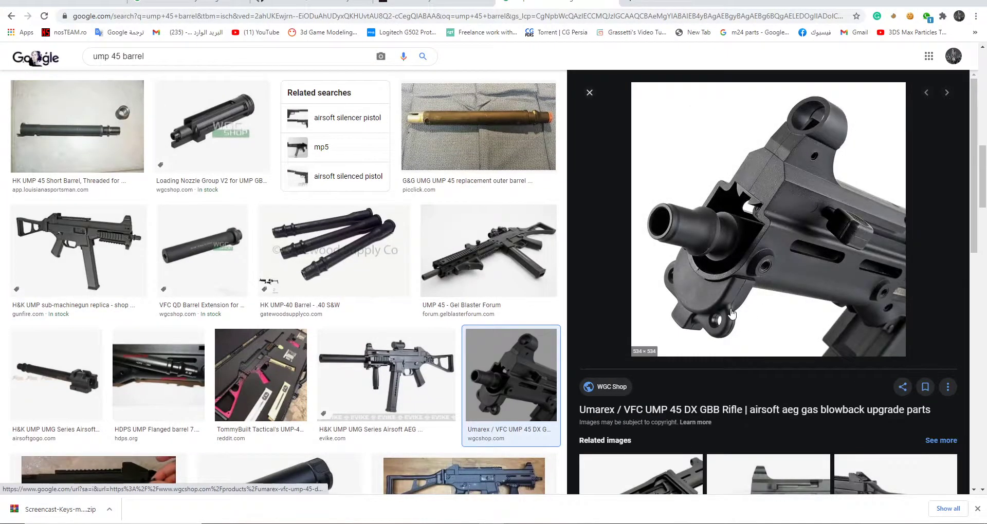
{"action": "mouse_move", "coordinate": [264, 512]}
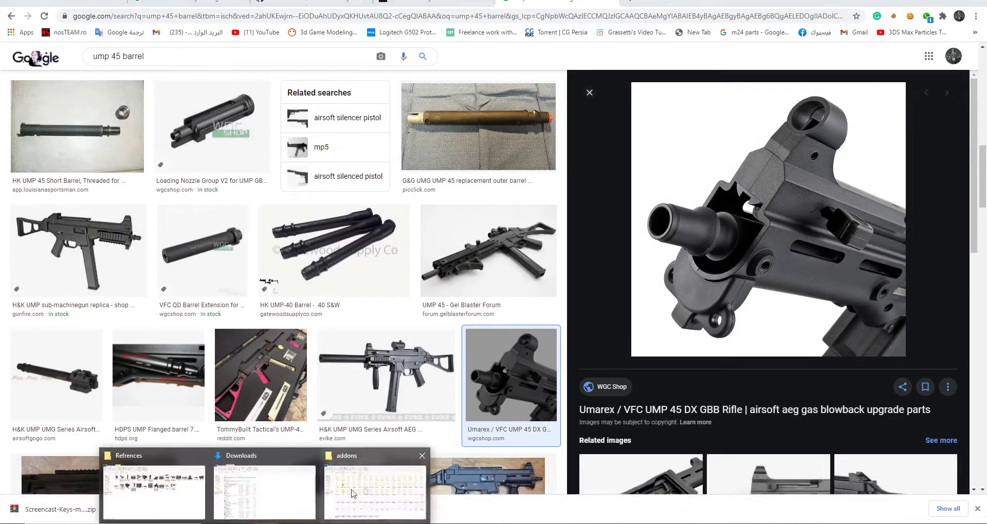
{"action": "left_click", "coordinate": [154, 493]}
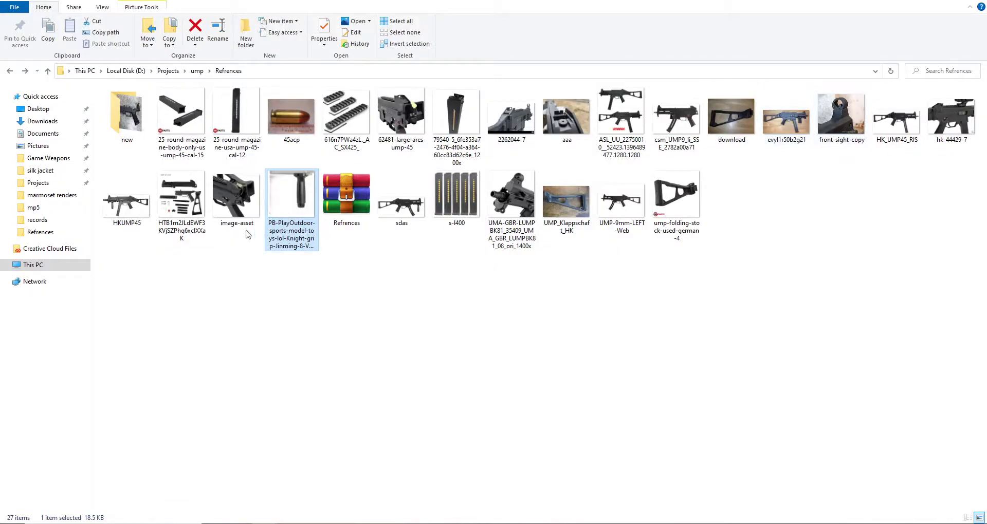
{"action": "left_click", "coordinate": [507, 198]}
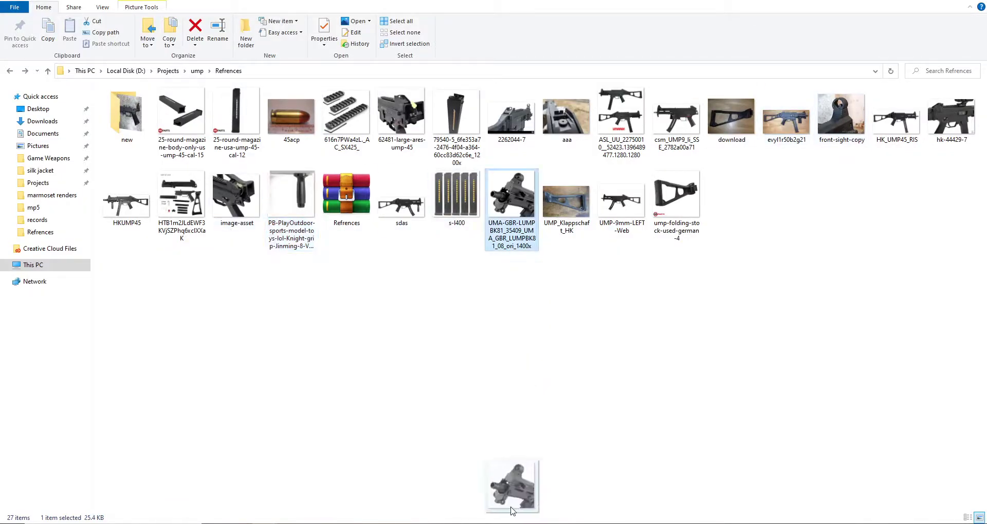
{"action": "left_click_drag", "start_coordinate": [518, 511], "coordinate": [518, 509]}
- Load the muzzle photo, zoom and pan it to centre the barrel mount, then orbit to the gun
{"action": "left_click_drag", "start_coordinate": [203, 162], "coordinate": [203, 160]}
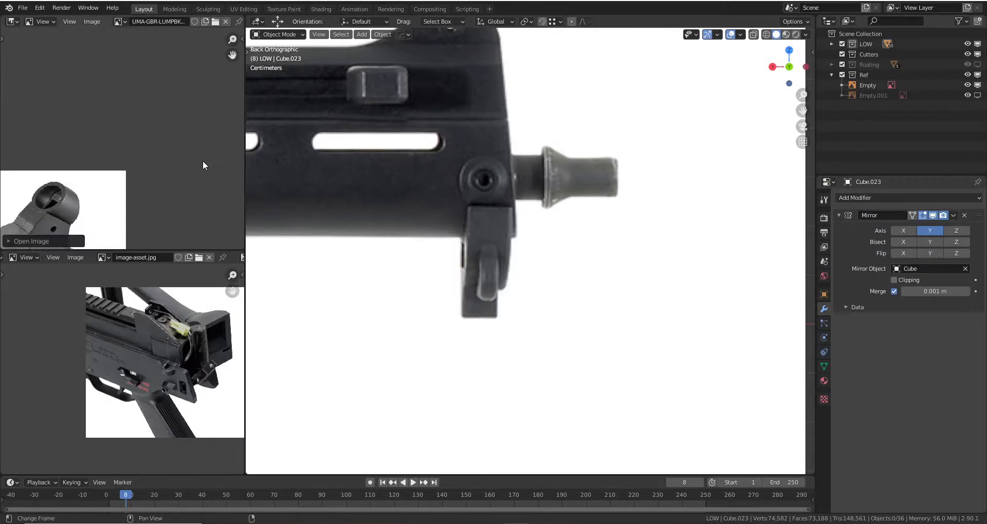
{"action": "scroll", "coordinate": [103, 143], "scroll_direction": "up", "scroll_amount": 3}
{"action": "middle_click_drag", "start_coordinate": [141, 114], "coordinate": [170, 146]}
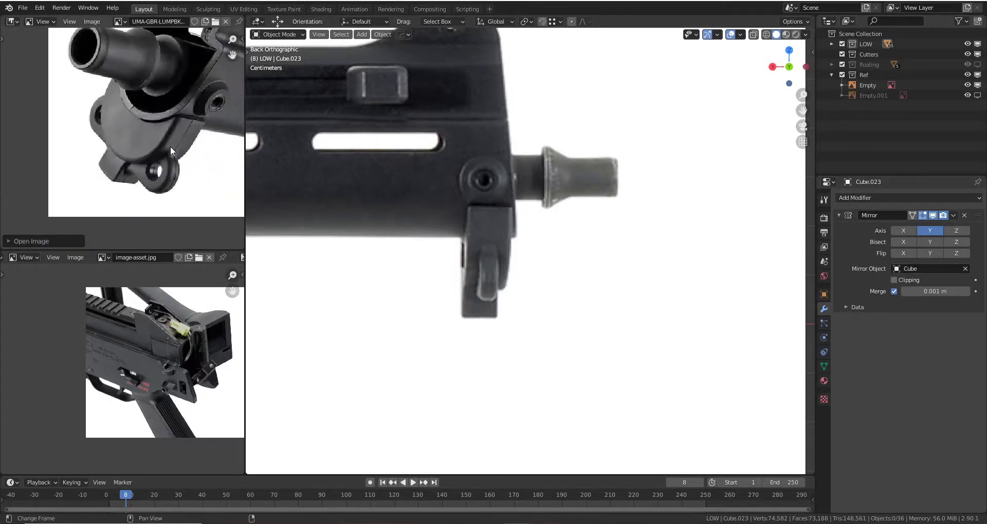
{"action": "scroll", "coordinate": [171, 137], "scroll_direction": "up", "scroll_amount": 1}
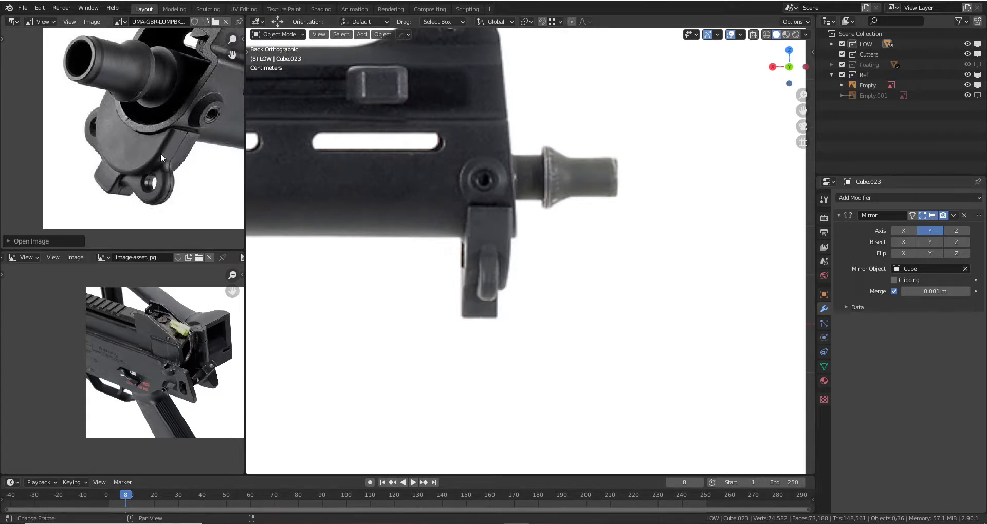
{"action": "middle_click_drag", "start_coordinate": [161, 157], "coordinate": [132, 153]}
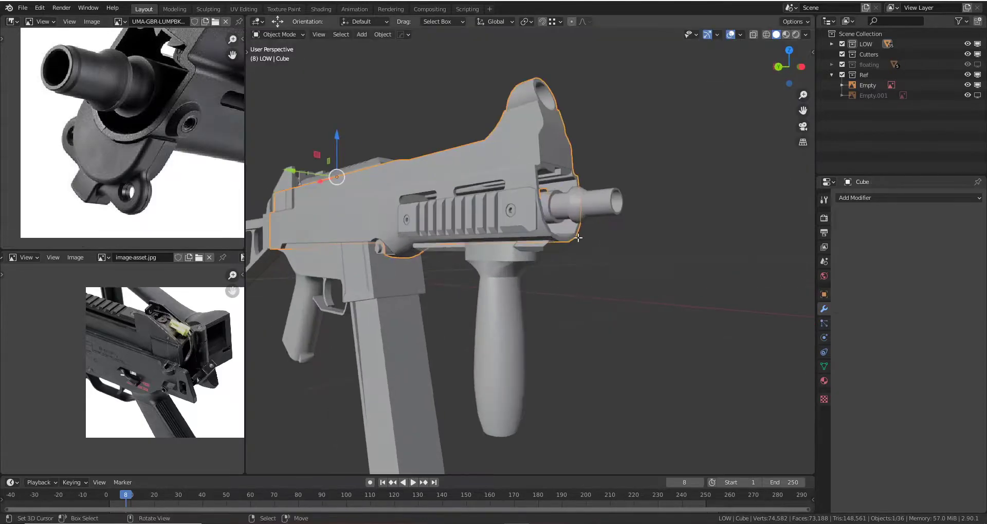
{"action": "mouse_move", "coordinate": [460, 253]}
{"action": "middle_mouse_down"}
{"action": "mouse_move", "coordinate": [448, 283]}
{"action": "mouse_move", "coordinate": [484, 247]}
{"action": "mouse_move", "coordinate": [463, 234]}
{"action": "middle_mouse_up"}
- Leave the gun body's Edit Mode, add a circle mesh and scale it down
{"action": "left_click", "coordinate": [448, 268]}
{"action": "key", "text": "Tab"}
{"action": "key", "text": "shift+a"}
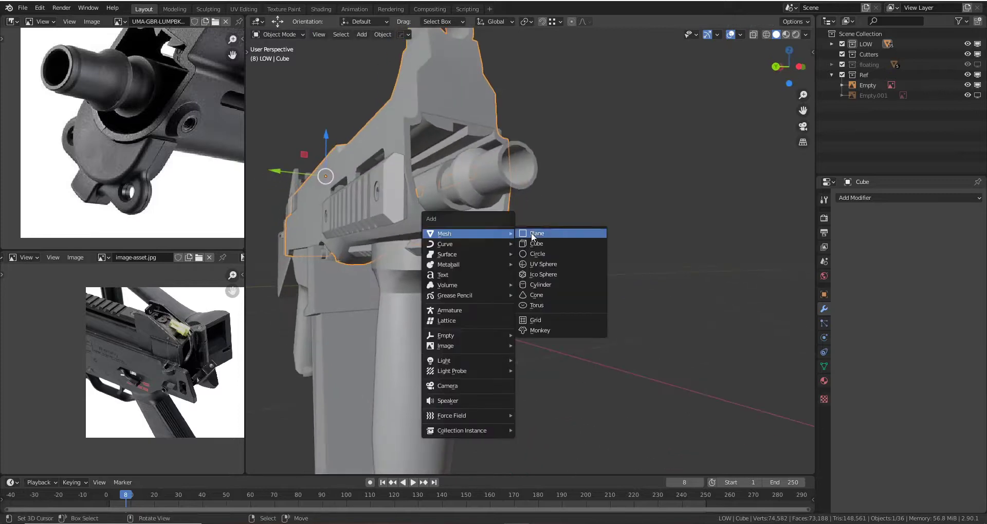
{"action": "left_click", "coordinate": [542, 254]}
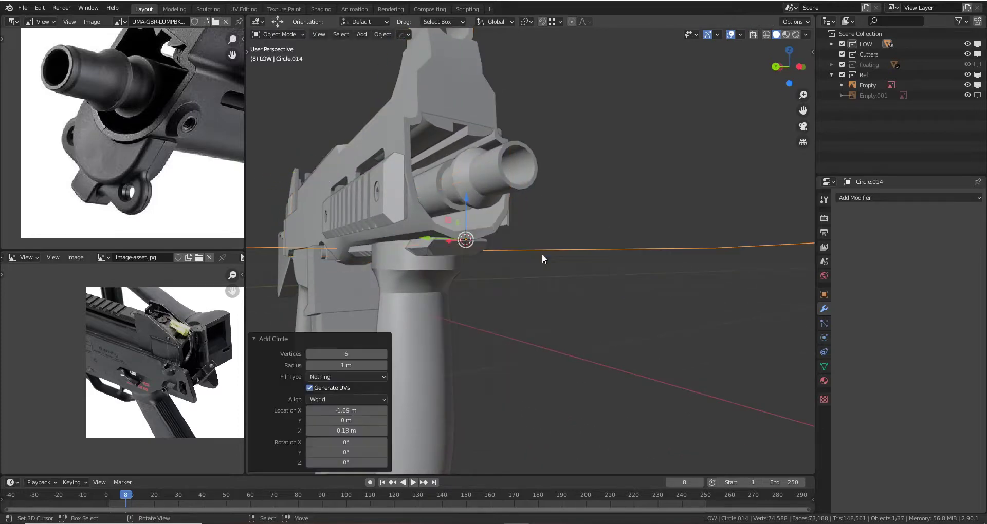
{"action": "scroll", "coordinate": [539, 259], "scroll_direction": "down", "scroll_amount": 3}
{"action": "scroll", "coordinate": [538, 259], "scroll_direction": "down", "scroll_amount": 2}
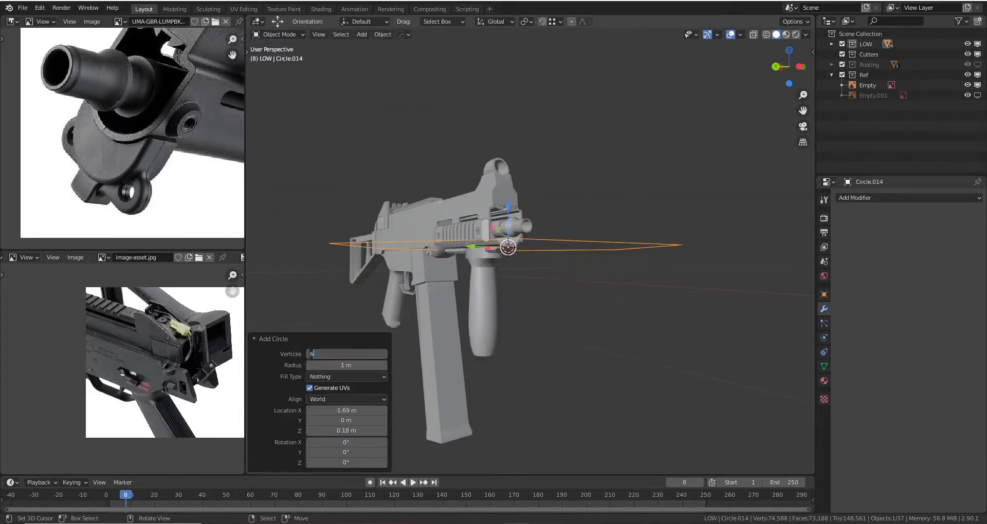
{"action": "scroll", "coordinate": [586, 229], "scroll_direction": "up", "scroll_amount": 1}
{"action": "key", "text": "s"}
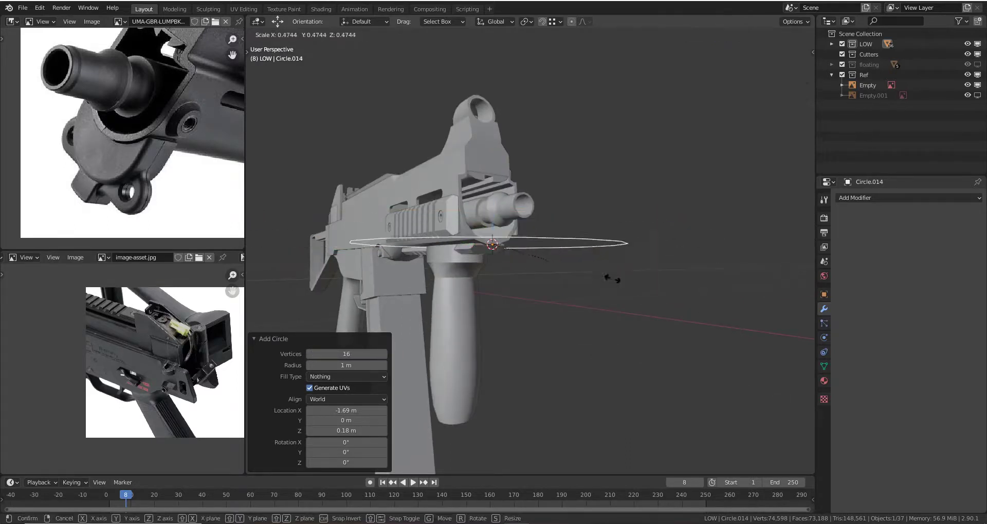
{"action": "left_click", "coordinate": [611, 275]}
{"action": "scroll", "coordinate": [595, 240], "scroll_direction": "up", "scroll_amount": 4}
- Rotate the circle 90° about the Y axis
{"action": "key", "text": "r"}
{"action": "key", "text": "y"}
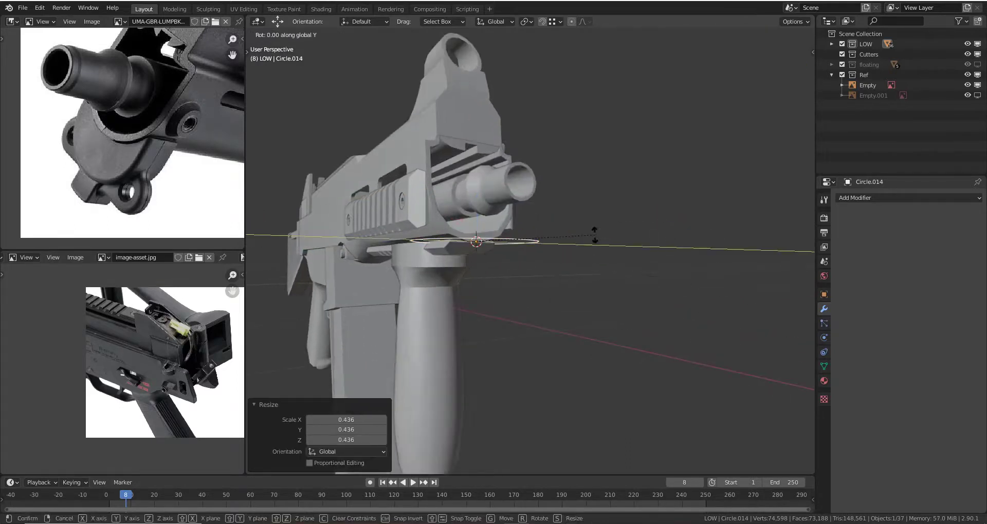
{"action": "key", "text": "9"}
{"action": "key", "text": "BackSpace"}
{"action": "key", "text": "BackSpace"}
{"action": "key", "text": "BackSpace"}
{"action": "key", "text": "y"}
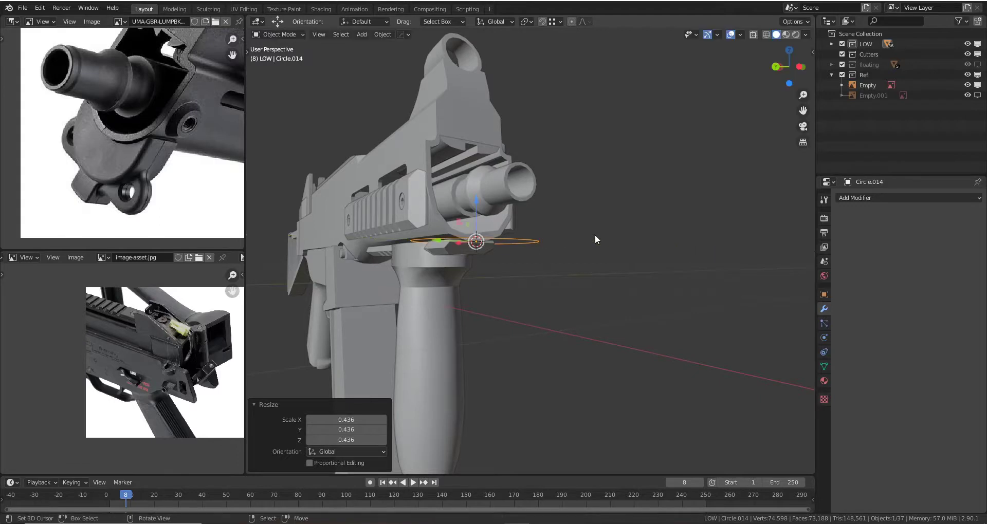
{"action": "type", "text": "y"}
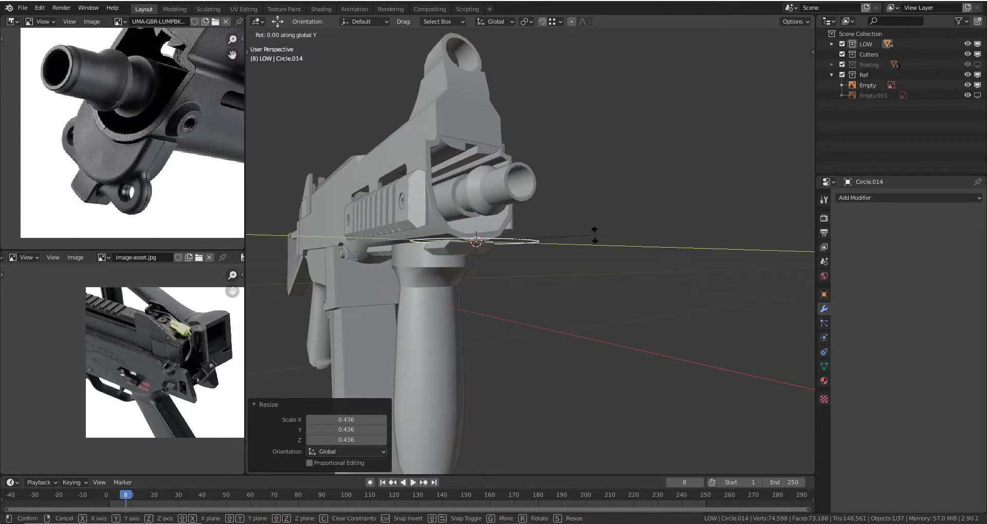
{"action": "type", "text": "90"}
{"action": "key", "text": "Return"}
- In front X-ray view, tilt the circle -2.22° and move it 0.11282 m along X
{"action": "key", "text": "KP_1"}
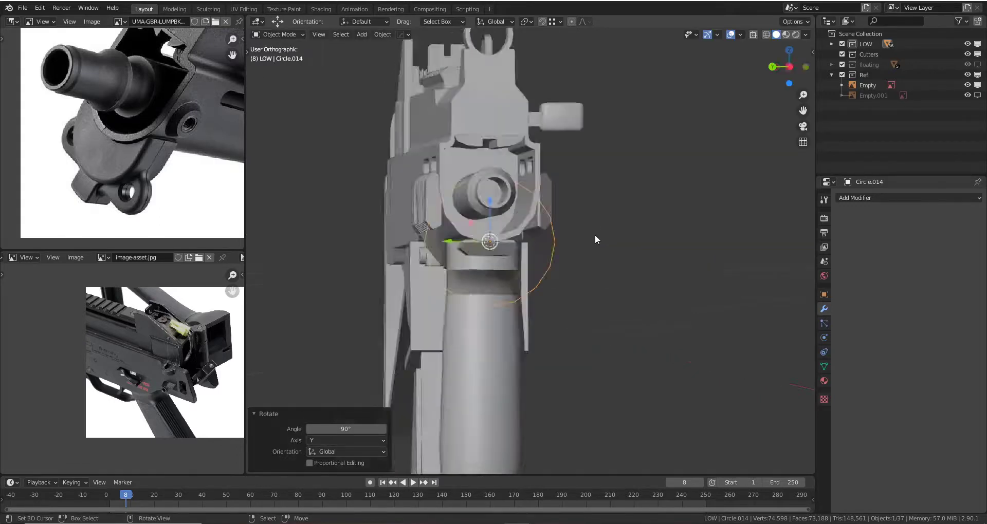
{"action": "scroll", "coordinate": [594, 235], "scroll_direction": "up", "scroll_amount": 2}
{"action": "key", "text": "shift+z"}
{"action": "scroll", "coordinate": [556, 254], "scroll_direction": "up", "scroll_amount": 2}
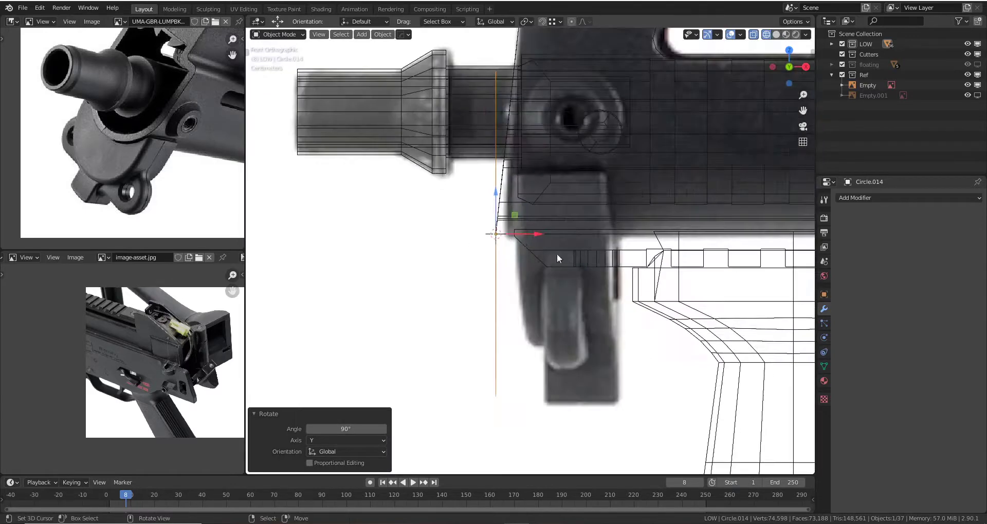
{"action": "key", "text": "r"}
{"action": "left_click", "coordinate": [538, 237]}
{"action": "key", "text": "g"}
{"action": "key", "text": "x"}
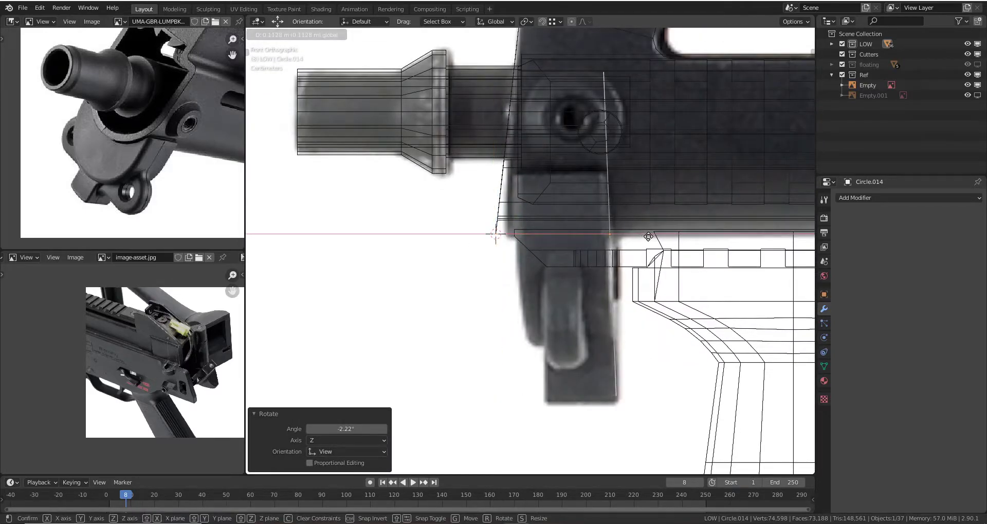
{"action": "left_click", "coordinate": [648, 236]}
- Return to solid shading and stretch the circle to 1.282 on Z
{"action": "key", "text": "z"}
{"action": "left_click", "coordinate": [673, 232]}
{"action": "mouse_move", "coordinate": [673, 232]}
{"action": "middle_mouse_down"}
{"action": "mouse_move", "coordinate": [593, 229]}
{"action": "mouse_move", "coordinate": [565, 257]}
{"action": "mouse_move", "coordinate": [519, 257]}
{"action": "middle_mouse_up"}
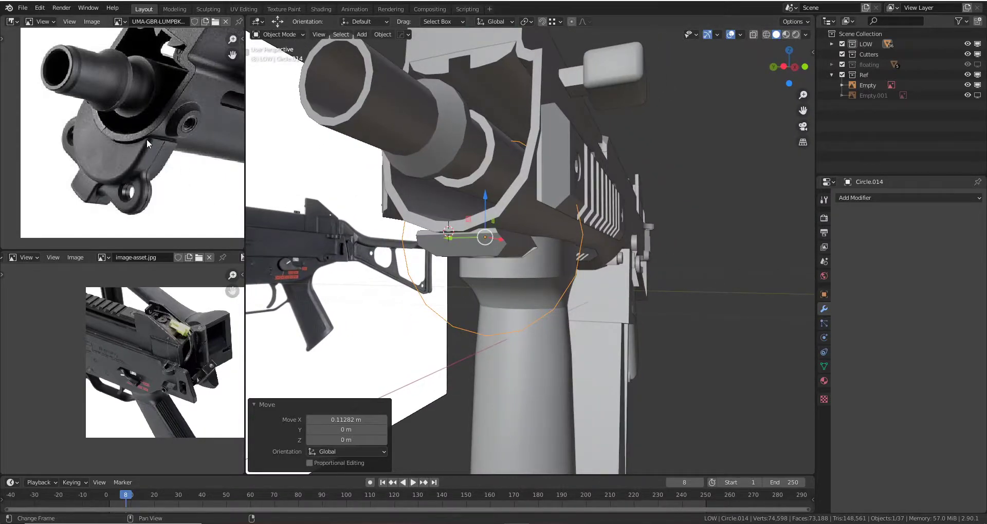
{"action": "mouse_move", "coordinate": [588, 231]}
{"action": "middle_mouse_down"}
{"action": "mouse_move", "coordinate": [595, 218]}
{"action": "mouse_move", "coordinate": [538, 194]}
{"action": "middle_mouse_up"}
{"action": "key", "text": "s"}
{"action": "key", "text": "z"}
{"action": "left_click", "coordinate": [627, 203]}
- Raise the circle 0.036426 m on Z in front view, then turn off X-ray
{"action": "key", "text": "ctrl+KP_1"}
{"action": "key", "text": "grave"}
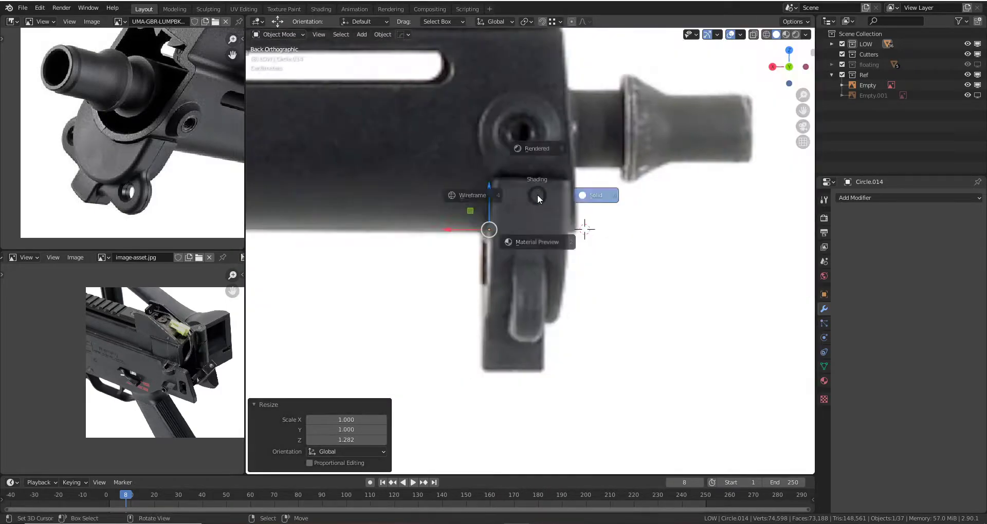
{"action": "left_click", "coordinate": [537, 195]}
{"action": "key", "text": "ctrl+KP_3"}
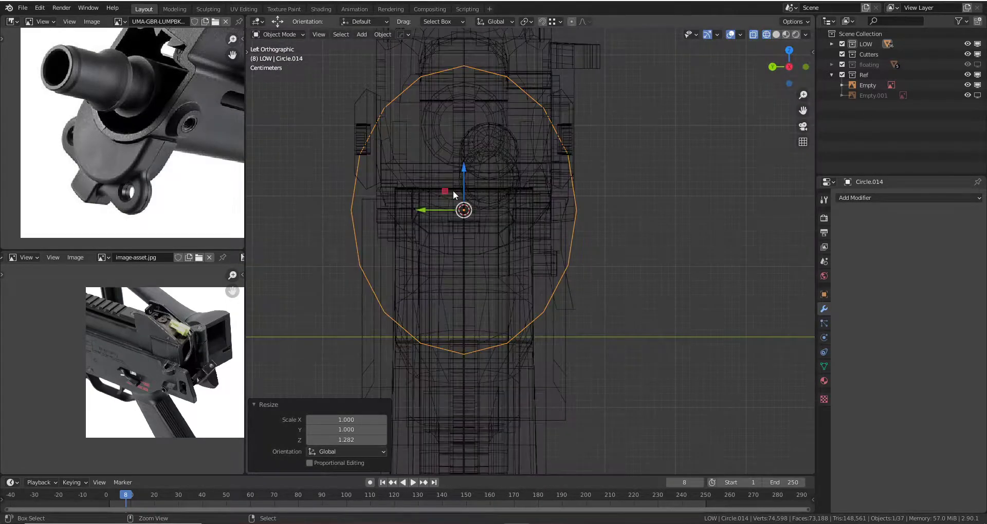
{"action": "key", "text": "KP_1"}
{"action": "scroll", "coordinate": [452, 190], "scroll_direction": "up", "scroll_amount": 2}
{"action": "key", "text": "g"}
{"action": "key", "text": "z"}
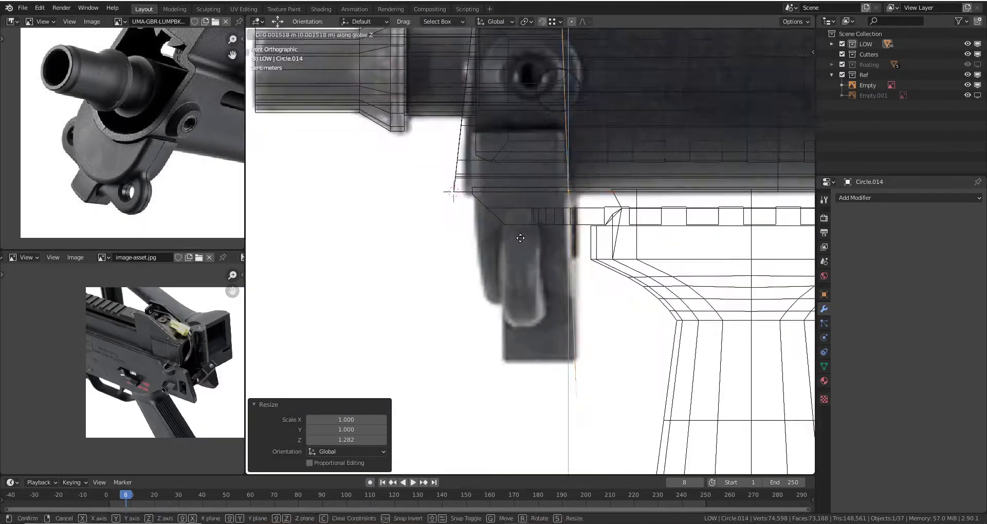
{"action": "left_click", "coordinate": [518, 206]}
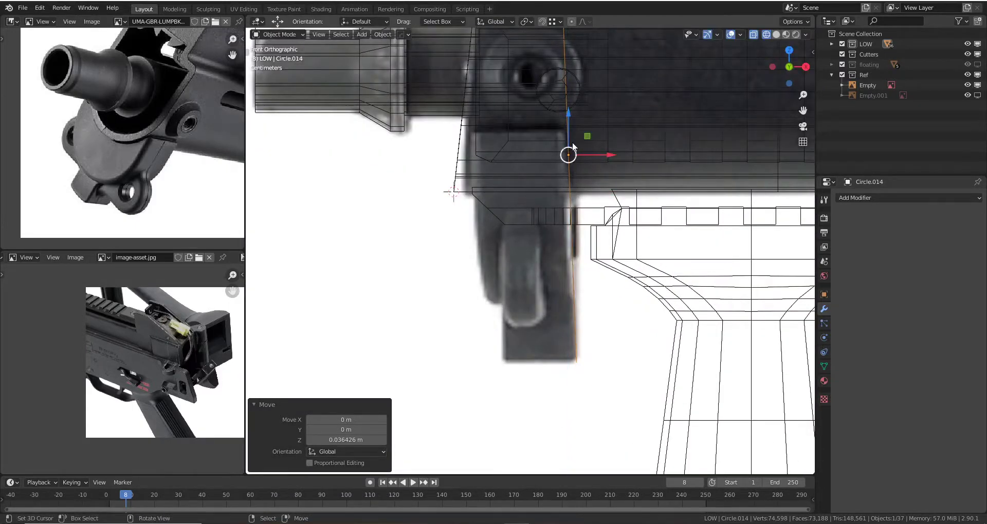
{"action": "key", "text": "shift+z"}
{"action": "key", "text": "Tab"}
{"action": "middle_click_drag", "start_coordinate": [618, 179], "coordinate": [587, 180]}
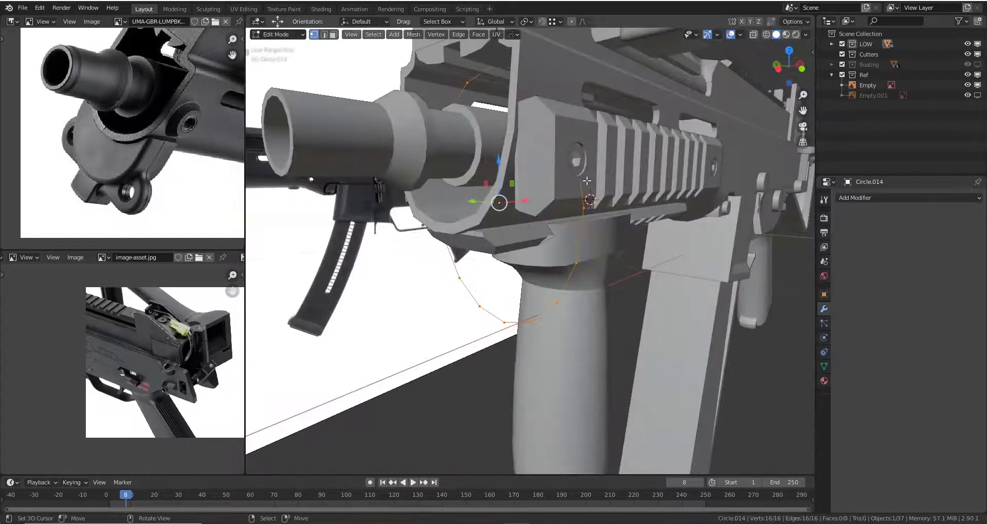
- Add a first extra vertex on the circle's edge and slide it into place
{"action": "key", "text": "KP_1"}
{"action": "key", "text": "shift+z"}
{"action": "scroll", "coordinate": [530, 154], "scroll_direction": "up", "scroll_amount": 2}
{"action": "scroll", "coordinate": [566, 242], "scroll_direction": "up", "scroll_amount": 3}
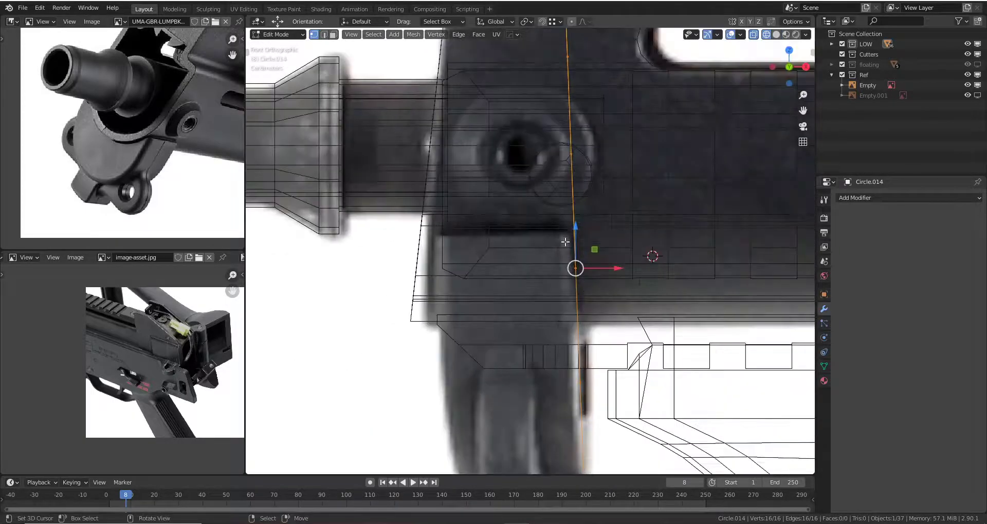
{"action": "left_click", "coordinate": [577, 230]}
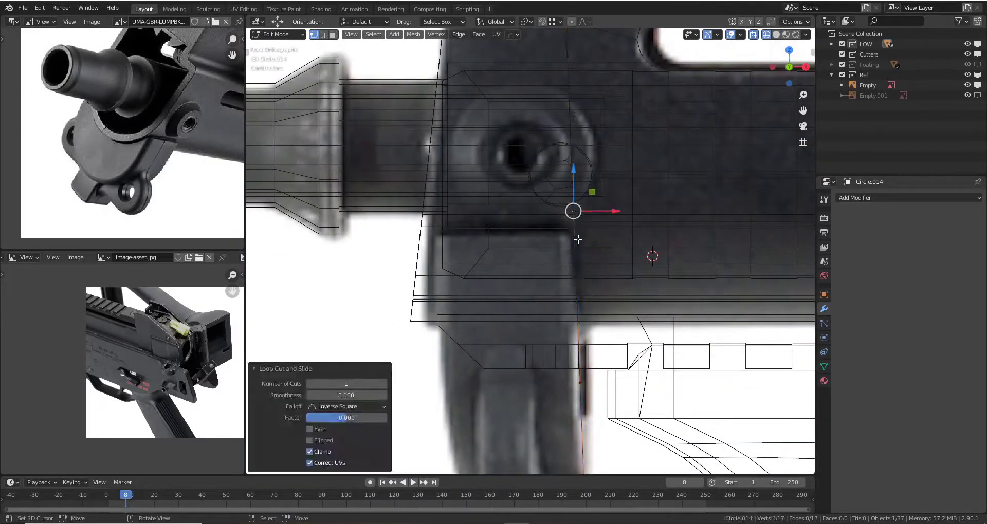
{"action": "key", "text": "shift+v"}
{"action": "left_click", "coordinate": [578, 225]}
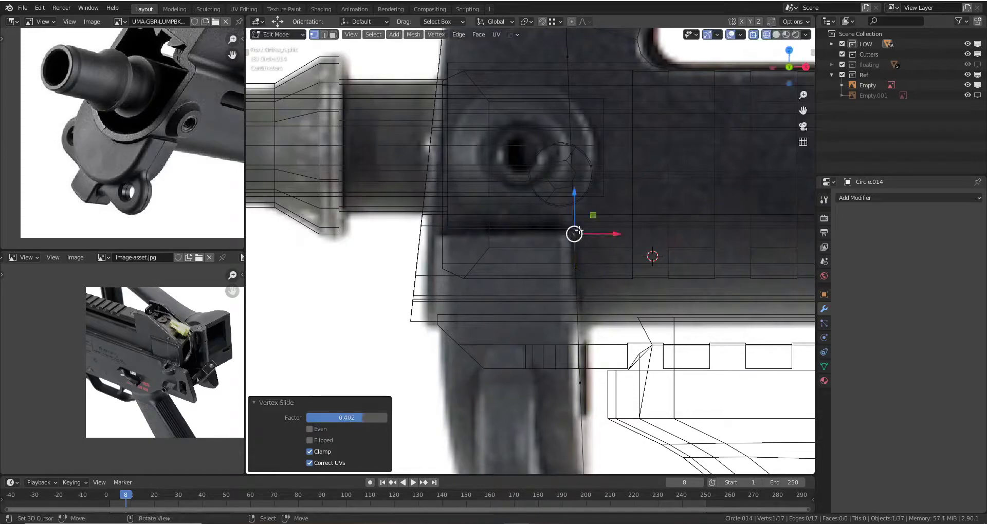
{"action": "key", "text": "shift+z"}
{"action": "mouse_move", "coordinate": [572, 226]}
{"action": "middle_mouse_down"}
{"action": "mouse_move", "coordinate": [621, 219]}
{"action": "mouse_move", "coordinate": [600, 236]}
{"action": "middle_mouse_up"}
- Loop-cut a second extra vertex into the circle and slide it into place
{"action": "key", "text": "ctrl+r"}
{"action": "left_click", "coordinate": [599, 235]}
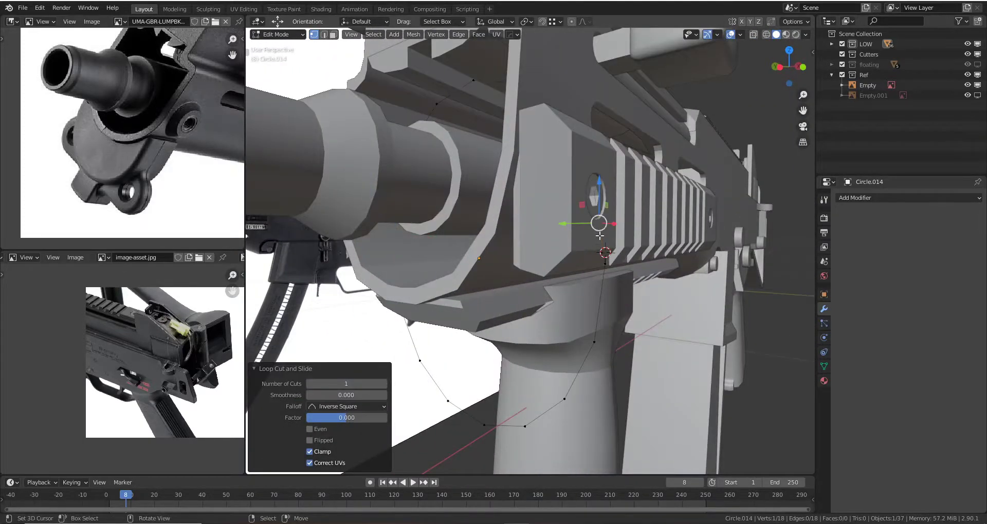
{"action": "key", "text": "KP_1"}
{"action": "key", "text": "z"}
{"action": "left_click", "coordinate": [552, 233]}
{"action": "key", "text": "shift+v"}
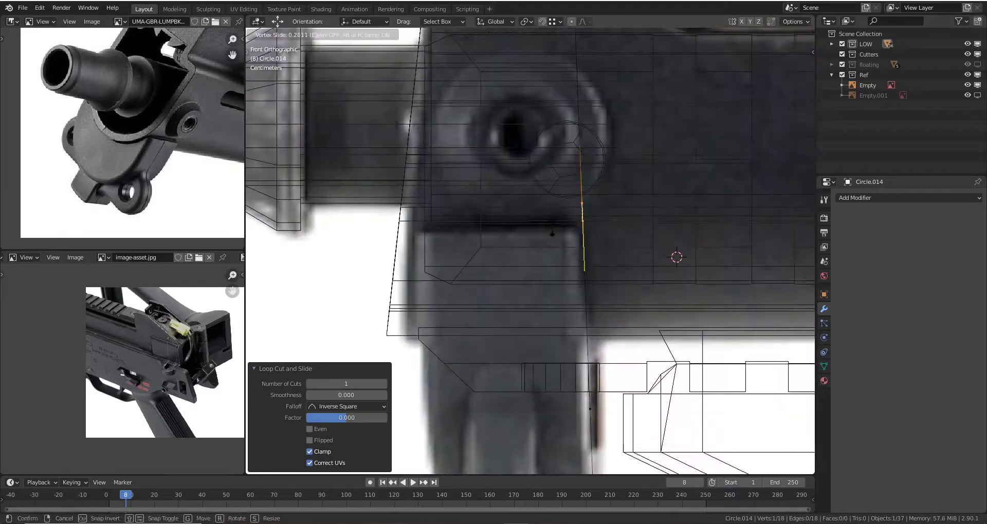
{"action": "left_click", "coordinate": [552, 237]}
{"action": "mouse_move", "coordinate": [552, 236]}
{"action": "middle_mouse_down"}
{"action": "mouse_move", "coordinate": [525, 230]}
{"action": "mouse_move", "coordinate": [626, 249]}
{"action": "middle_mouse_up"}
{"action": "key", "text": "shift+z"}
- Hide everything but the circle, then select and delete its left half vertices
{"action": "key", "text": "Tab"}
{"action": "key", "text": "shift+h"}
{"action": "scroll", "coordinate": [547, 223], "scroll_direction": "up", "scroll_amount": 4}
{"action": "key", "text": "Tab"}
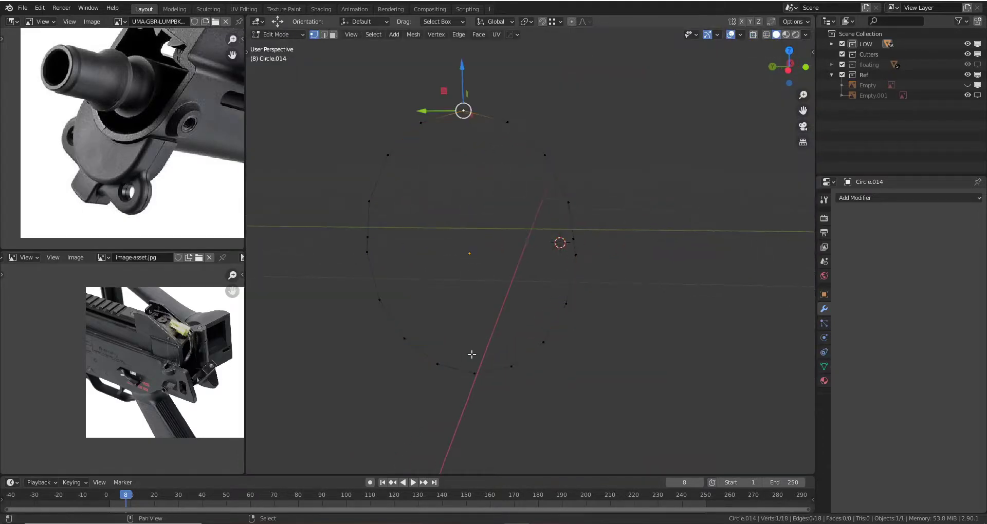
{"action": "middle_click_drag", "start_coordinate": [483, 340], "coordinate": [495, 346], "text": "shift"}
{"action": "key", "text": "v"}
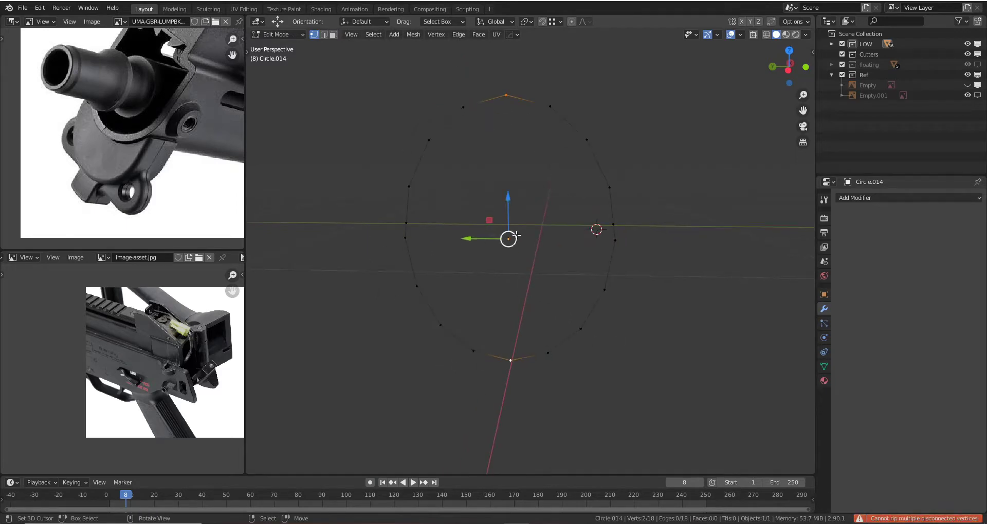
{"action": "scroll", "coordinate": [516, 235], "scroll_direction": "down", "scroll_amount": 2}
{"action": "left_click", "coordinate": [483, 151]}
{"action": "left_click", "coordinate": [489, 337], "text": "ctrl"}
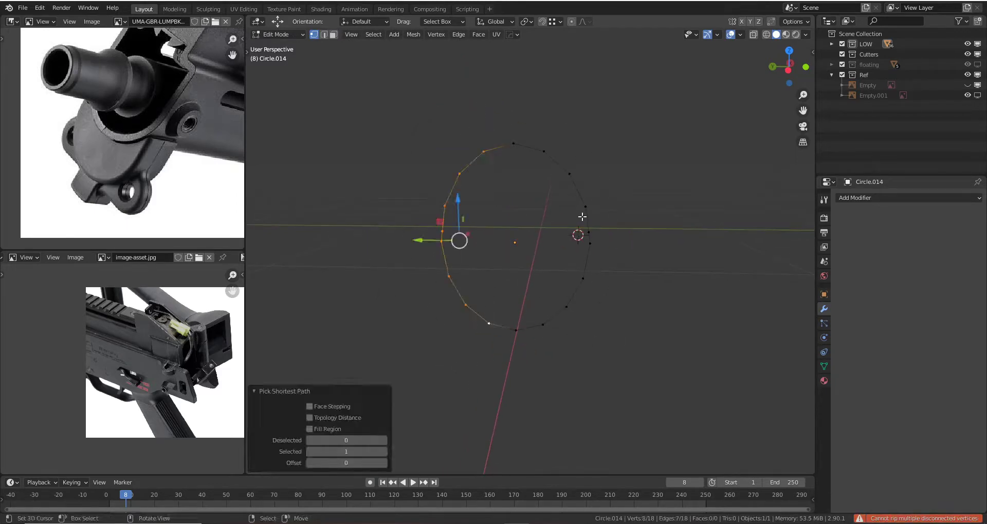
{"action": "key", "text": "x"}
{"action": "left_click", "coordinate": [557, 209]}
- Add a Mirror modifier on the Y axis with clipping to the half circle
{"action": "left_click", "coordinate": [884, 197]}
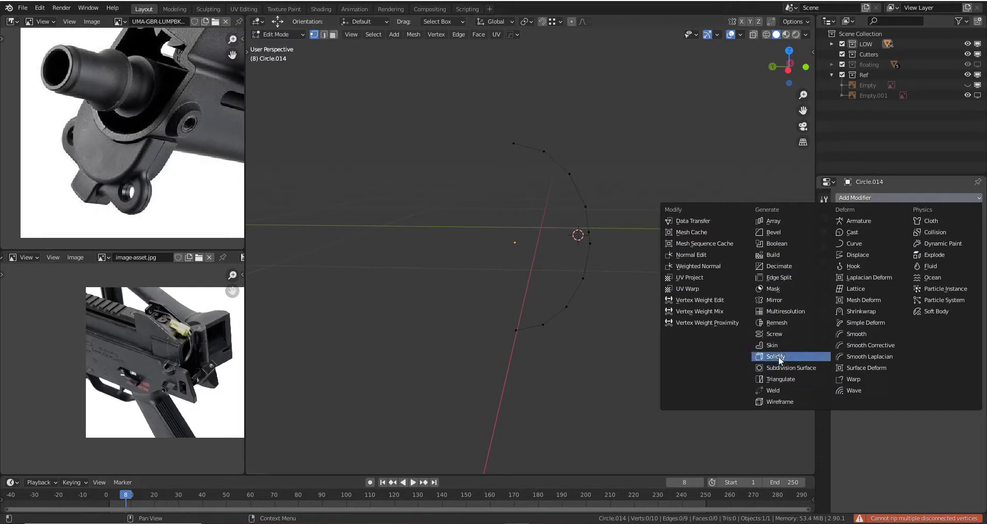
{"action": "left_click", "coordinate": [788, 297]}
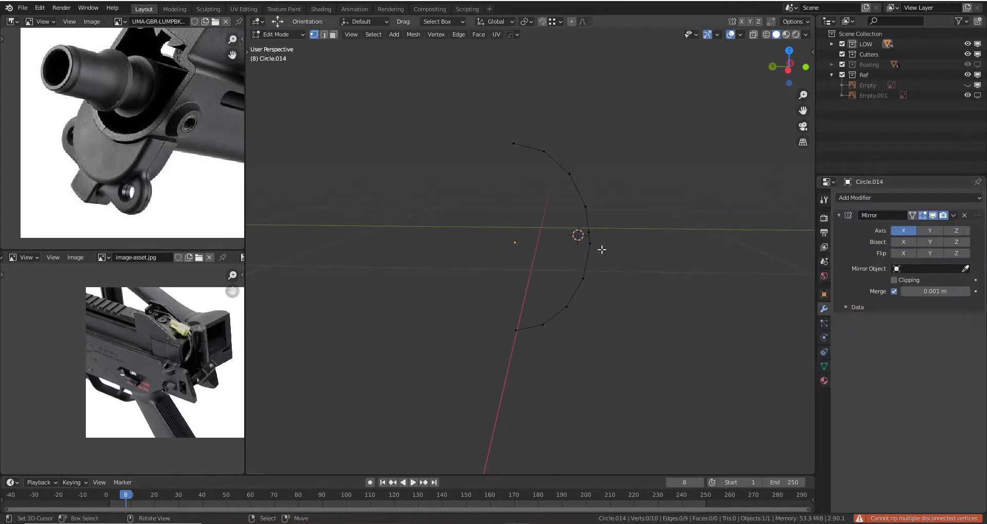
{"action": "left_click", "coordinate": [913, 231]}
{"action": "middle_click_drag", "start_coordinate": [579, 205], "coordinate": [643, 216]}
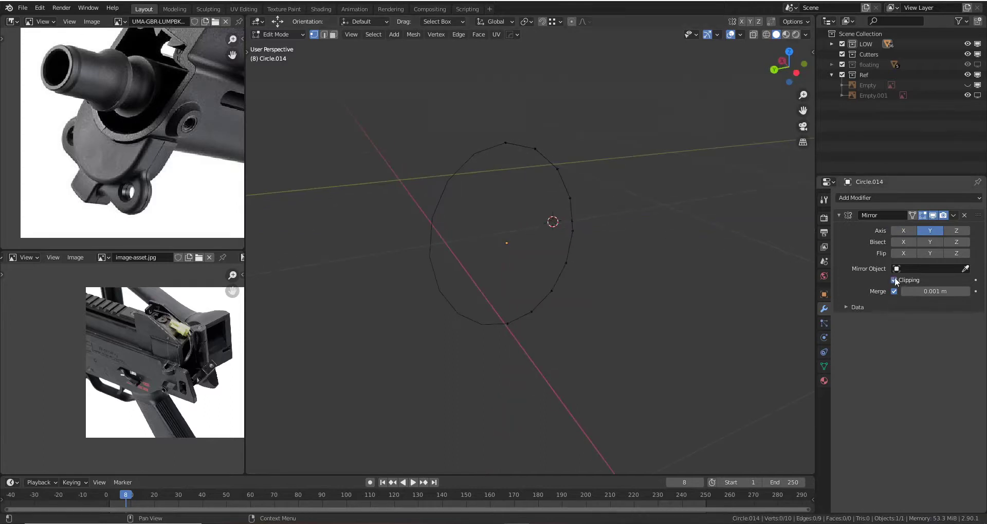
{"action": "middle_click_drag", "start_coordinate": [562, 191], "coordinate": [586, 200]}
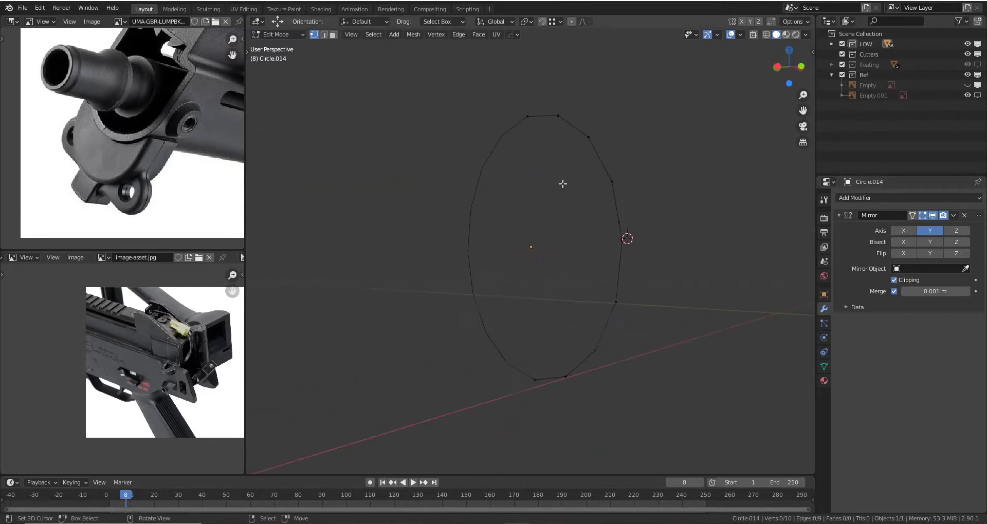
{"action": "left_click", "coordinate": [622, 228]}
{"action": "mouse_move", "coordinate": [622, 228]}
{"action": "middle_mouse_down"}
{"action": "mouse_move", "coordinate": [667, 229]}
{"action": "mouse_move", "coordinate": [638, 225]}
{"action": "middle_mouse_up"}
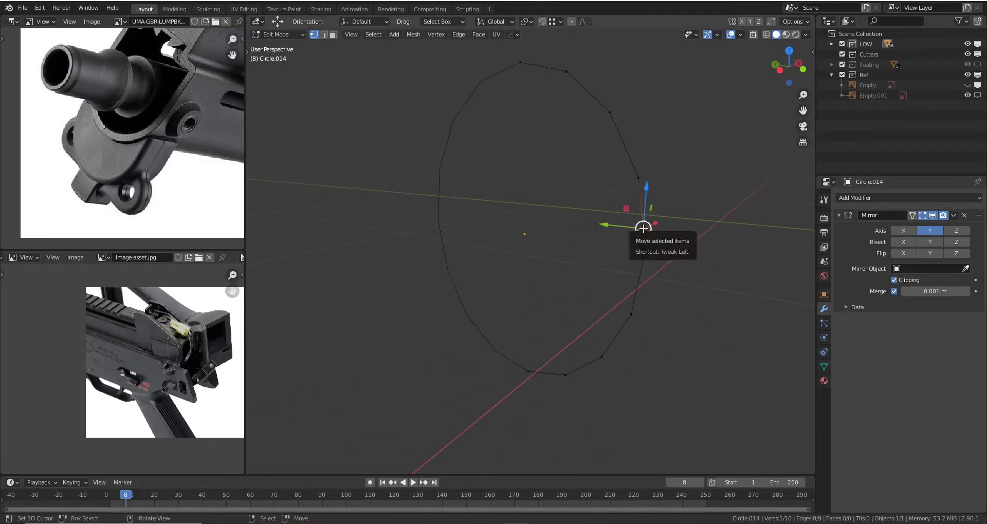
{"action": "key", "text": "KP_1"}
{"action": "key", "text": "Tab"}
- Unhide all objects and delete the upper vertices of the circle outline
{"action": "key", "text": "alt+h"}
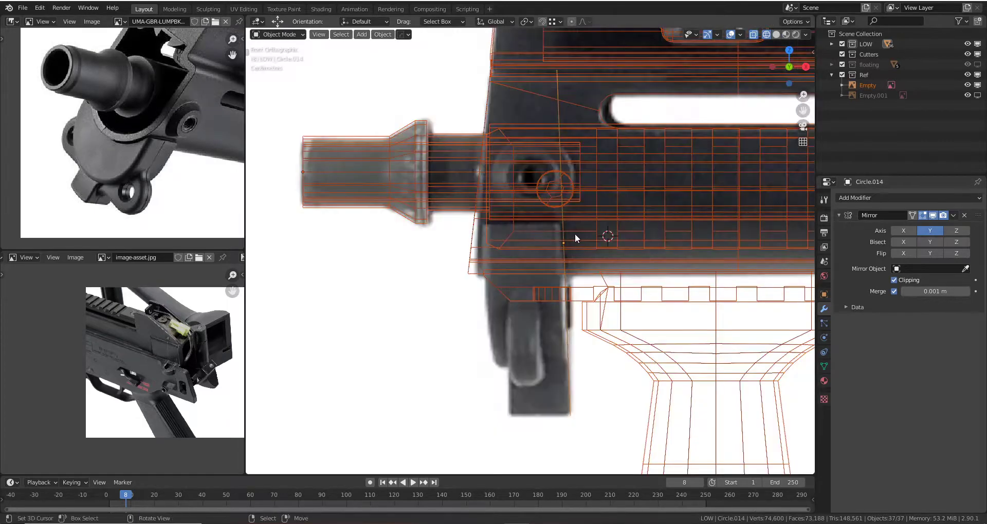
{"action": "left_click", "coordinate": [563, 243]}
{"action": "key", "text": "Tab"}
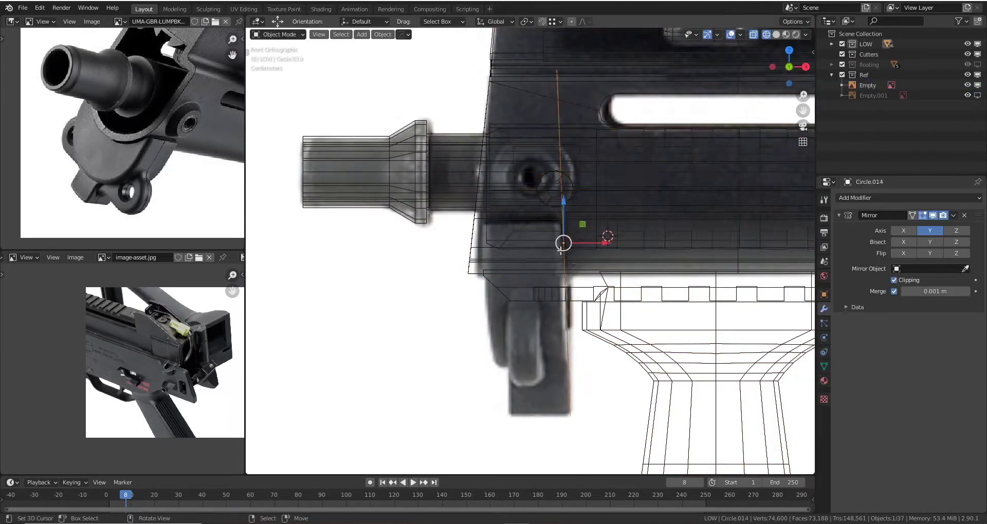
{"action": "scroll", "coordinate": [584, 208], "scroll_direction": "up", "scroll_amount": 3}
{"action": "scroll", "coordinate": [583, 208], "scroll_direction": "down", "scroll_amount": 2}
{"action": "left_click", "coordinate": [584, 210]}
{"action": "scroll", "coordinate": [584, 211], "scroll_direction": "up", "scroll_amount": 1}
{"action": "scroll", "coordinate": [583, 211], "scroll_direction": "up", "scroll_amount": 2, "text": "shift"}
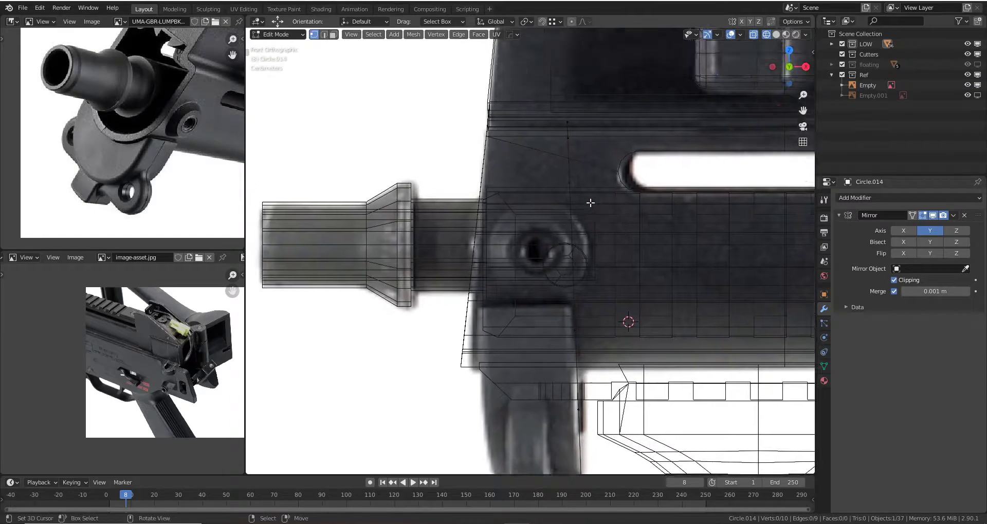
{"action": "left_click_drag", "start_coordinate": [628, 71], "coordinate": [494, 293]}
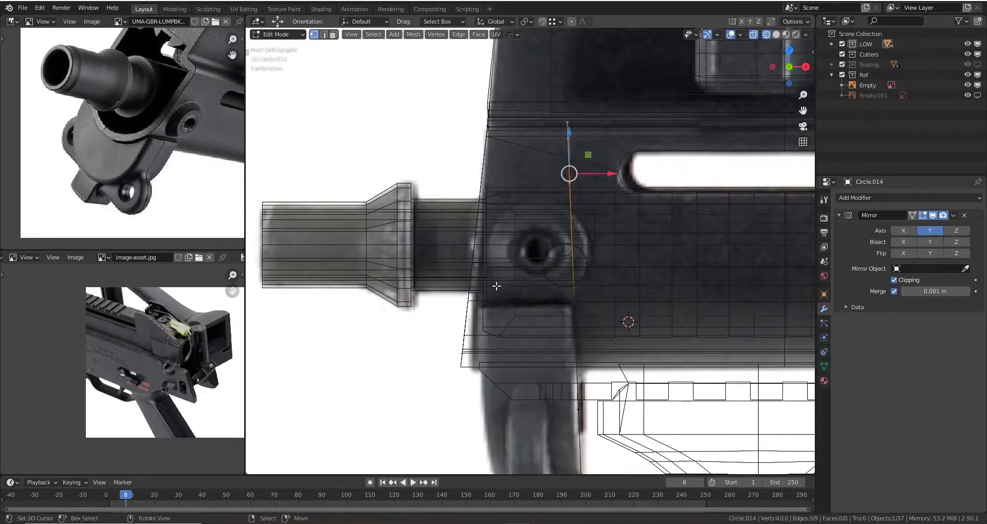
{"action": "key", "text": "x"}
{"action": "left_click", "coordinate": [621, 226]}
{"action": "scroll", "coordinate": [586, 234], "scroll_direction": "up", "scroll_amount": 1}
{"action": "scroll", "coordinate": [586, 234], "scroll_direction": "down", "scroll_amount": 1}
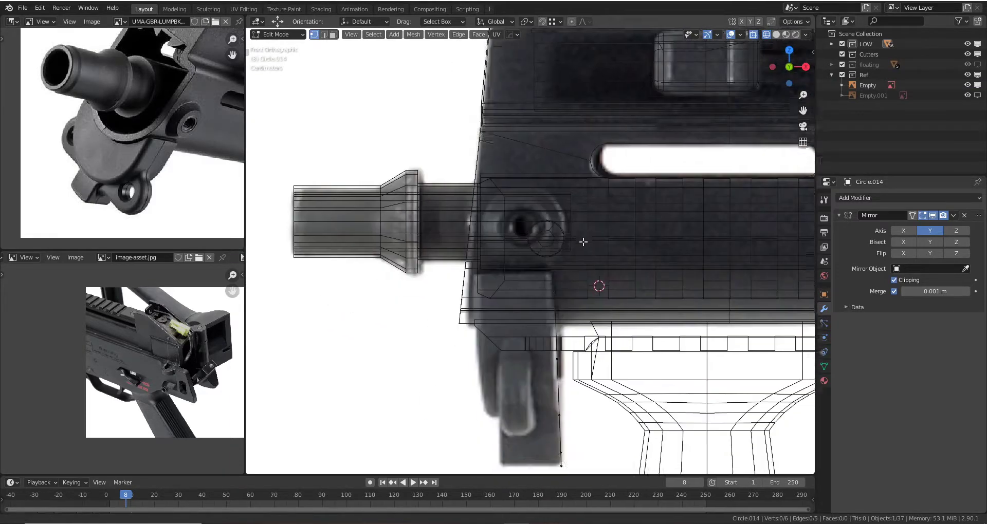
{"action": "scroll", "coordinate": [584, 231], "scroll_direction": "down", "scroll_amount": 3, "text": "shift"}
{"action": "scroll", "coordinate": [583, 230], "scroll_direction": "up", "scroll_amount": 1}
{"action": "scroll", "coordinate": [583, 231], "scroll_direction": "up", "scroll_amount": 2, "text": "shift"}
- Extrude the profile edge and move the copy along X to give the outline depth
{"action": "key", "text": "a"}
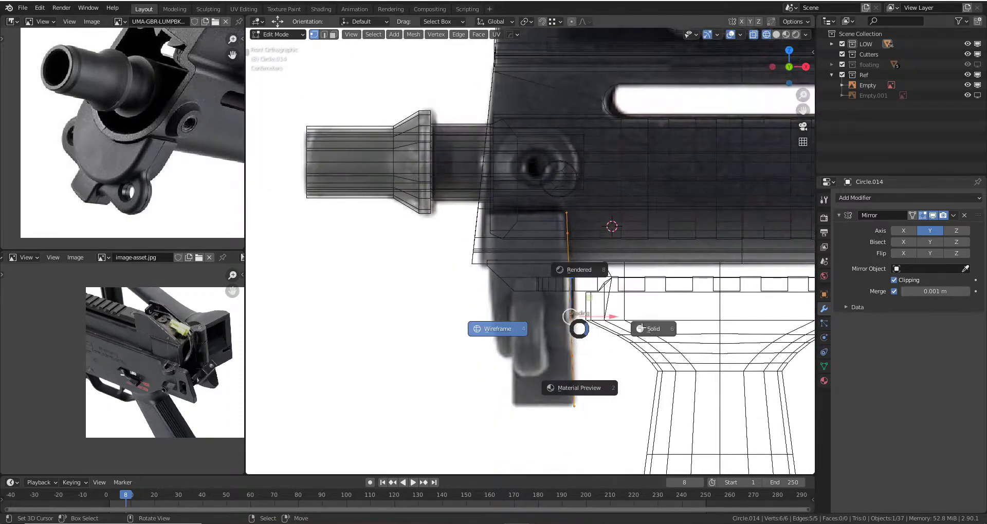
{"action": "mouse_move", "coordinate": [579, 330]}
{"action": "middle_mouse_down"}
{"action": "mouse_move", "coordinate": [652, 286]}
{"action": "mouse_move", "coordinate": [588, 292]}
{"action": "mouse_move", "coordinate": [565, 272]}
{"action": "middle_mouse_up"}
{"action": "scroll", "coordinate": [589, 292], "scroll_direction": "up", "scroll_amount": 3}
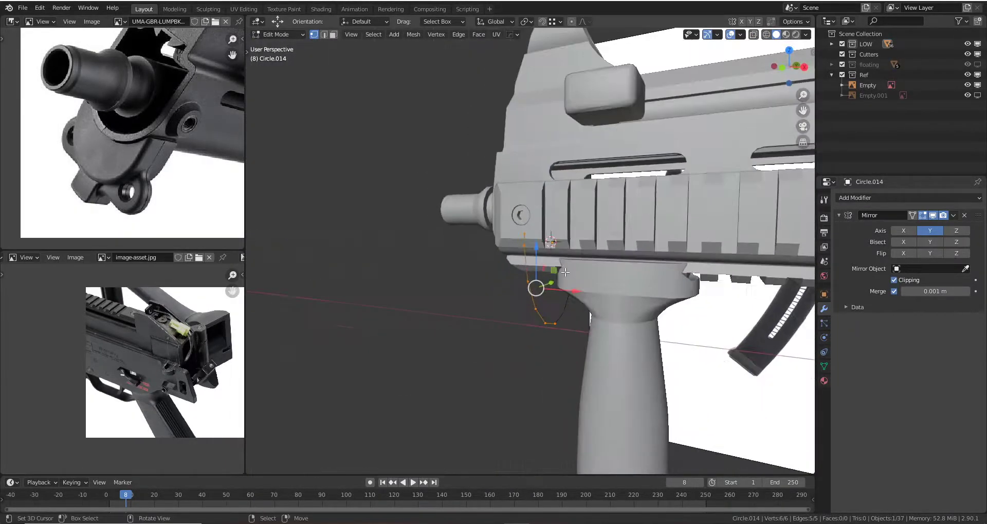
{"action": "scroll", "coordinate": [565, 272], "scroll_direction": "up", "scroll_amount": 3}
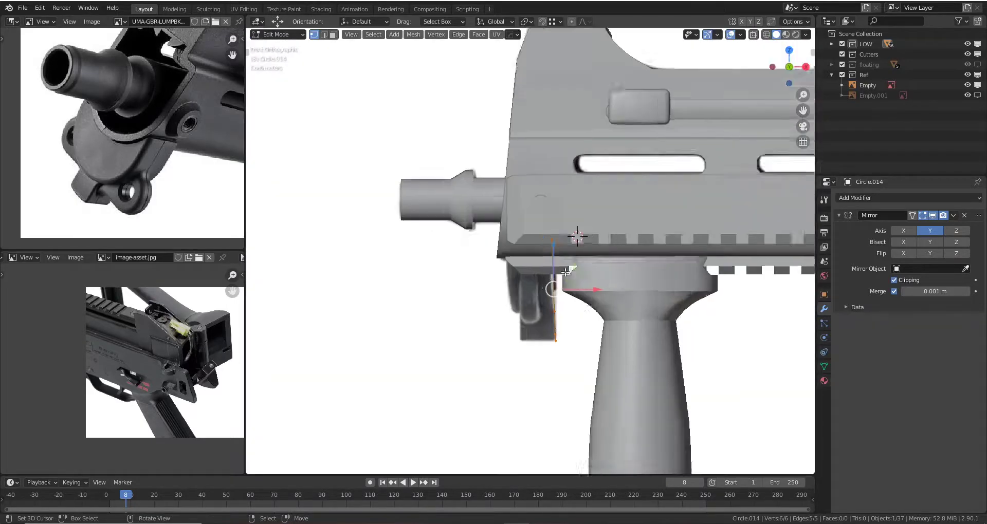
{"action": "scroll", "coordinate": [565, 271], "scroll_direction": "up", "scroll_amount": 2}
{"action": "key", "text": "alt+z"}
{"action": "key", "text": "e"}
{"action": "key", "text": "Escape"}
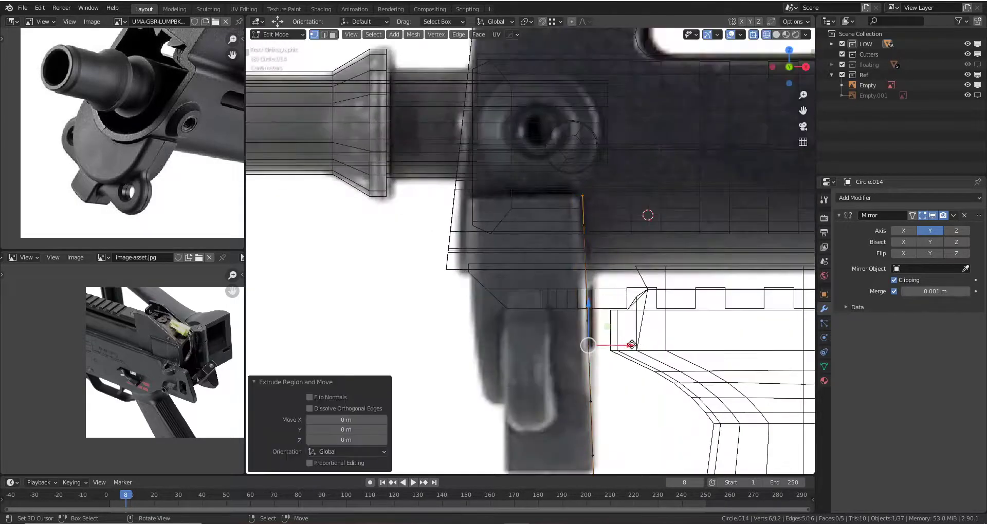
{"action": "key", "text": "g"}
{"action": "key", "text": "x"}
{"action": "left_click", "coordinate": [550, 356]}
{"action": "middle_click_drag", "start_coordinate": [550, 356], "coordinate": [548, 275], "text": "shift"}
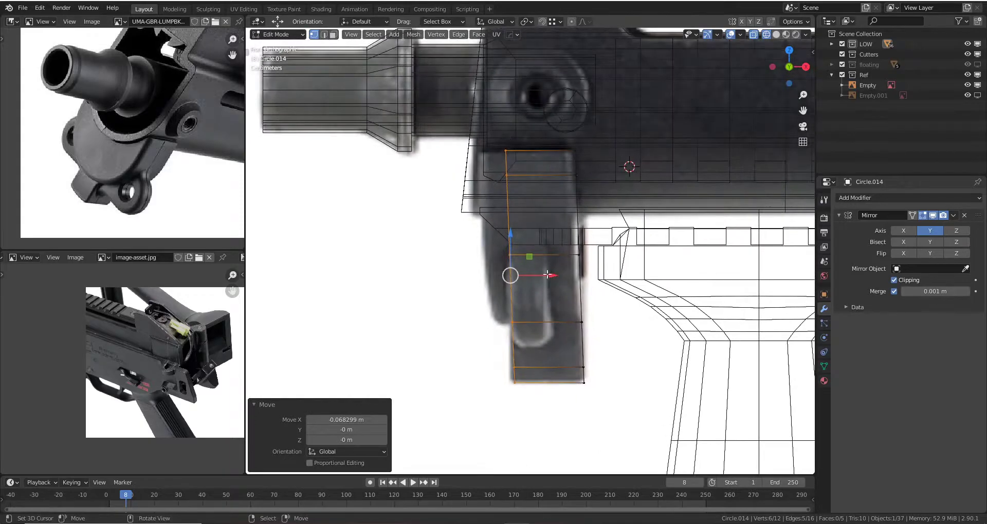
{"action": "scroll", "coordinate": [510, 174], "scroll_direction": "up", "scroll_amount": 1}
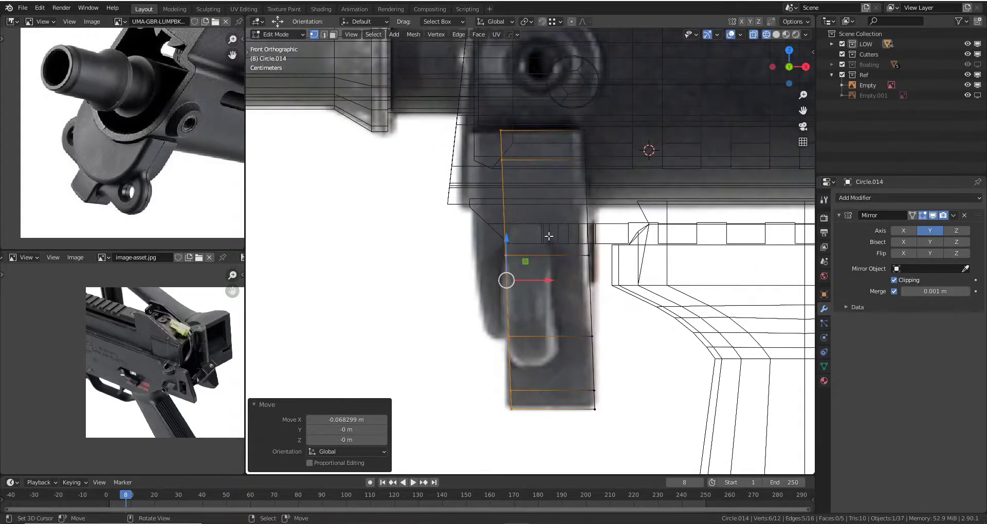
- Flatten the extruded edge to zero width in X with S X 0
{"action": "key", "text": "s"}
{"action": "key", "text": "x"}
{"action": "key", "text": "Return"}
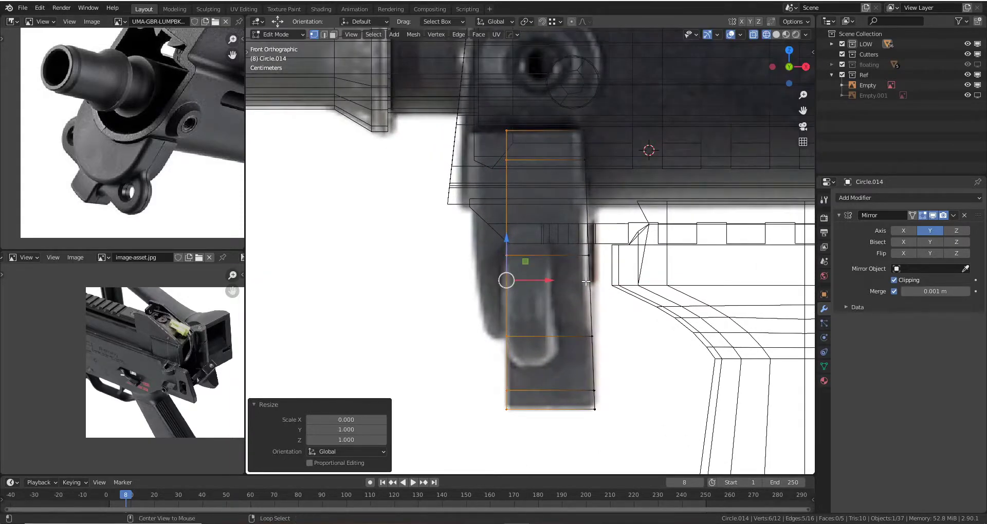
{"action": "key", "text": "s"}
{"action": "key", "text": "x"}
{"action": "key", "text": "Return"}
{"action": "scroll", "coordinate": [591, 231], "scroll_direction": "down", "scroll_amount": 3}
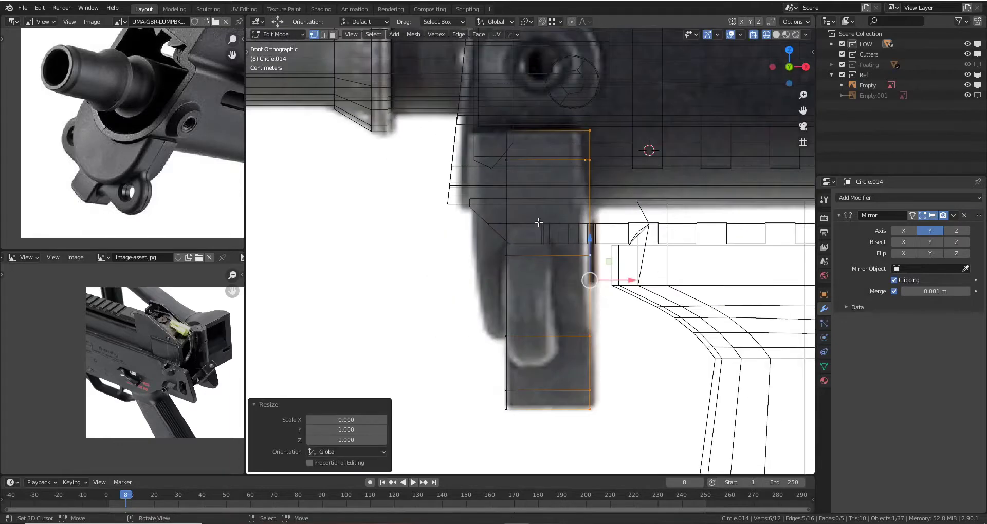
{"action": "key", "text": "shift+z"}
- In Object Mode, scale the side piece to 0.692 on Y and 0.766 on Z
{"action": "key", "text": "Tab"}
{"action": "middle_click_drag", "start_coordinate": [548, 210], "coordinate": [659, 198]}
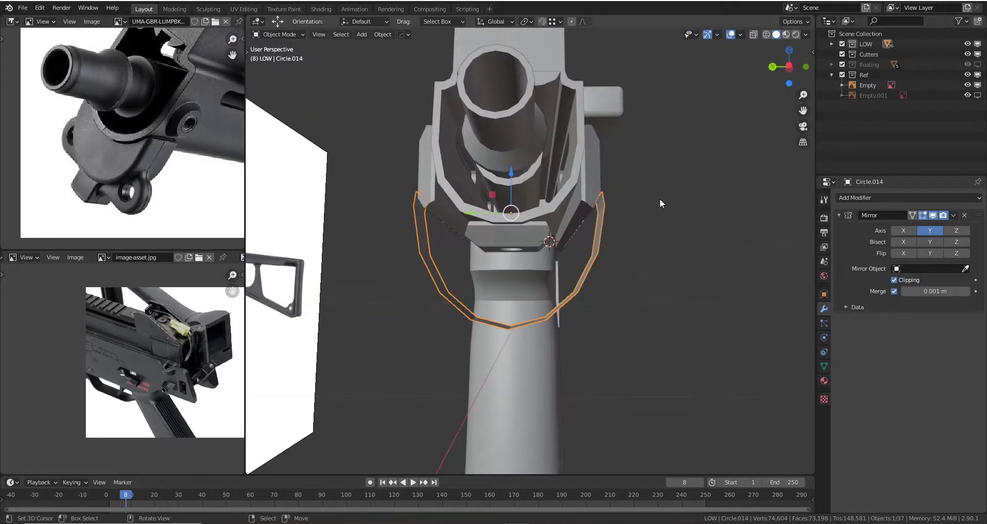
{"action": "key", "text": "s"}
{"action": "key", "text": "y"}
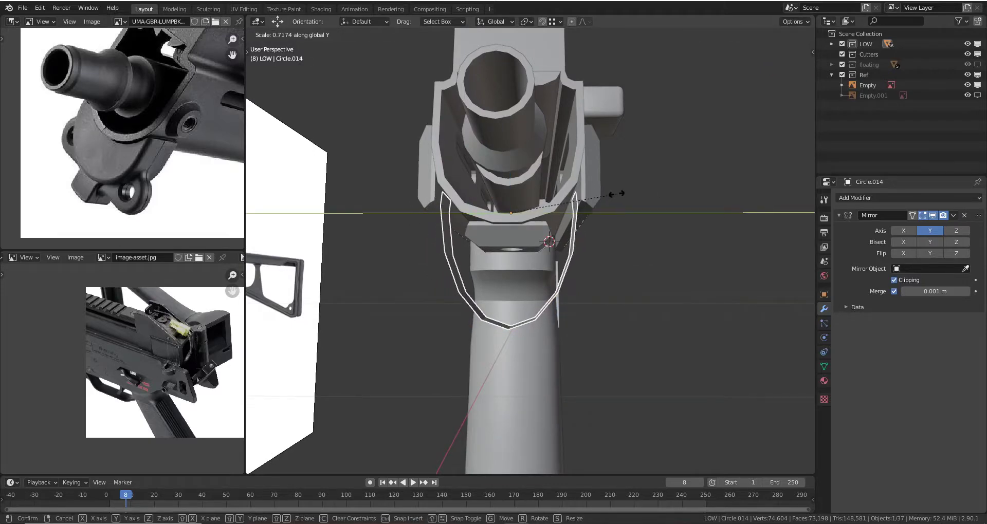
{"action": "left_click", "coordinate": [611, 192]}
{"action": "mouse_move", "coordinate": [612, 192]}
{"action": "middle_mouse_down"}
{"action": "mouse_move", "coordinate": [575, 196]}
{"action": "mouse_move", "coordinate": [662, 184]}
{"action": "mouse_move", "coordinate": [571, 195]}
{"action": "mouse_move", "coordinate": [596, 196]}
{"action": "mouse_move", "coordinate": [582, 210]}
{"action": "mouse_move", "coordinate": [591, 208]}
{"action": "middle_mouse_up"}
{"action": "scroll", "coordinate": [598, 194], "scroll_direction": "up", "scroll_amount": 3}
{"action": "key", "text": "Tab"}
{"action": "key", "text": "Tab"}
{"action": "key", "text": "s"}
{"action": "key", "text": "z"}
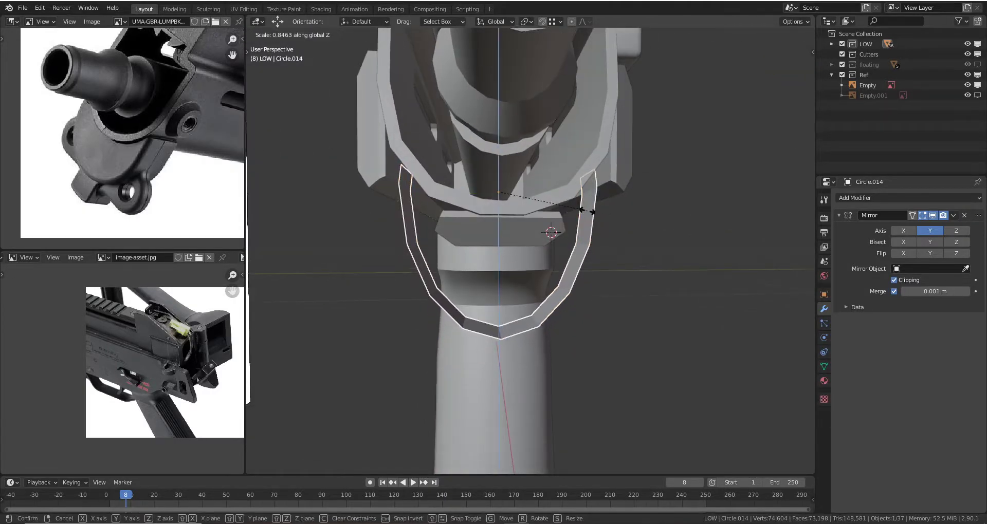
{"action": "left_click", "coordinate": [587, 211]}
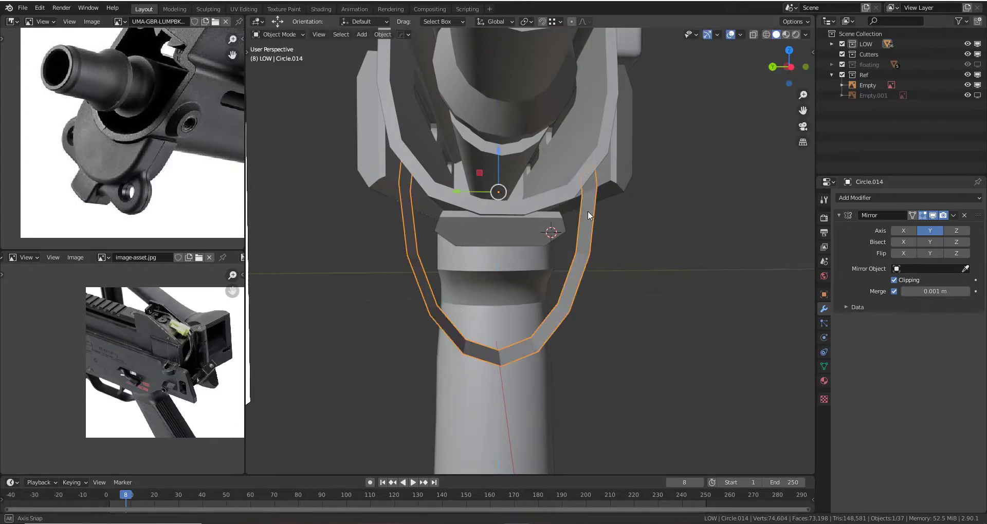
{"action": "mouse_move", "coordinate": [588, 211]}
{"action": "middle_mouse_down"}
{"action": "mouse_move", "coordinate": [570, 212]}
{"action": "mouse_move", "coordinate": [587, 209]}
{"action": "middle_mouse_up"}
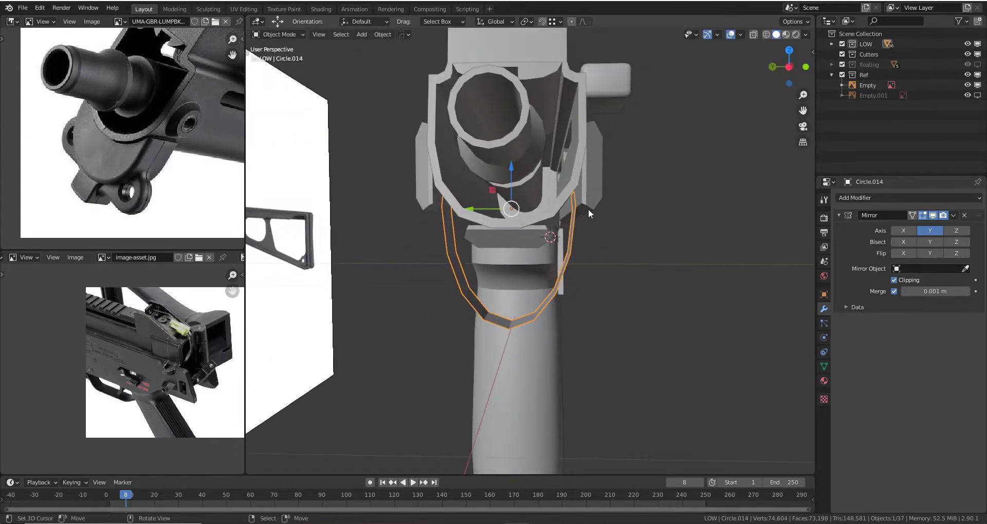
{"action": "key", "text": "s"}
{"action": "key", "text": "z"}
{"action": "left_click", "coordinate": [569, 205]}
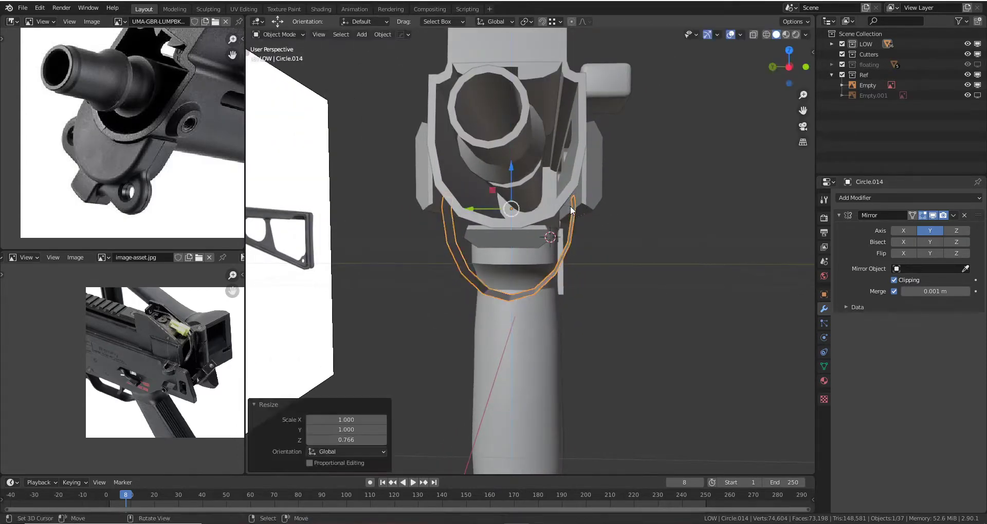
{"action": "key", "text": "KP_1"}
- Lower the side piece about 0.046 m along Z against the wireframe reference
{"action": "key", "text": "z"}
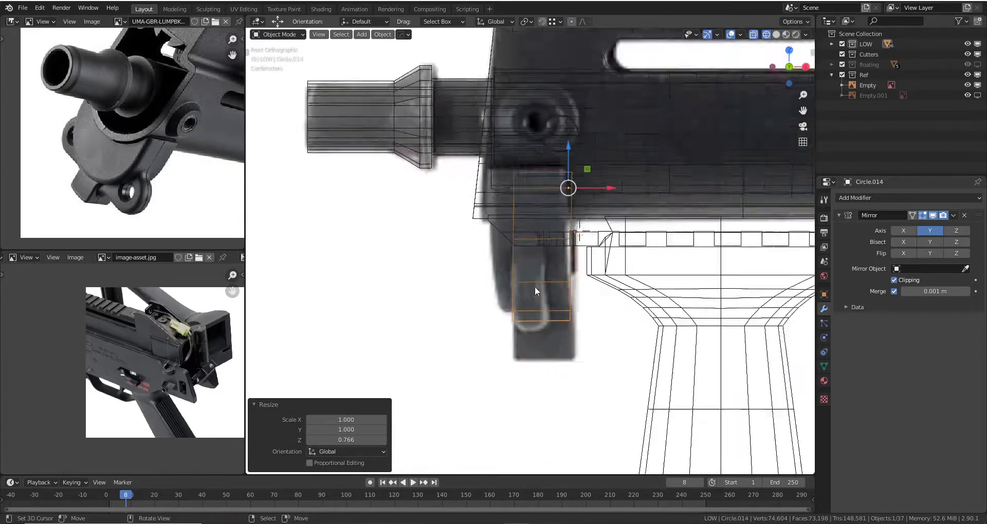
{"action": "key", "text": "g"}
{"action": "key", "text": "z"}
{"action": "left_click", "coordinate": [574, 292]}
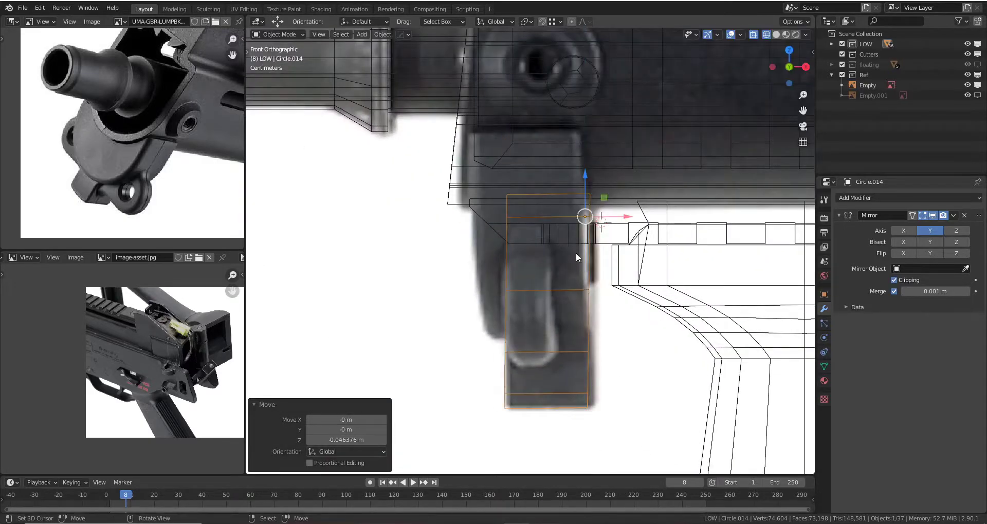
- Raise the piece's top edge 0.05 m up to the receiver and isolate the piece
{"action": "key", "text": "Tab"}
{"action": "key", "text": "2"}
{"action": "key", "text": "g"}
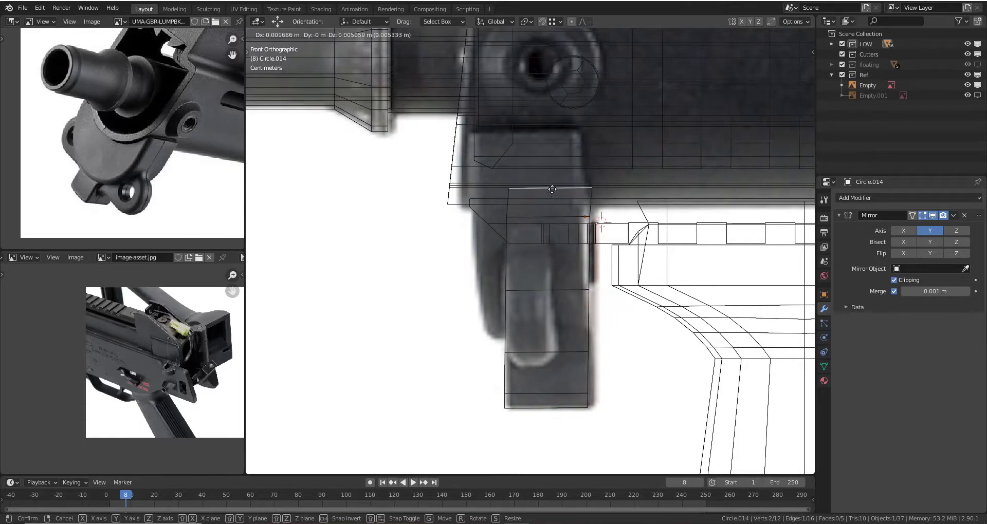
{"action": "key", "text": "z"}
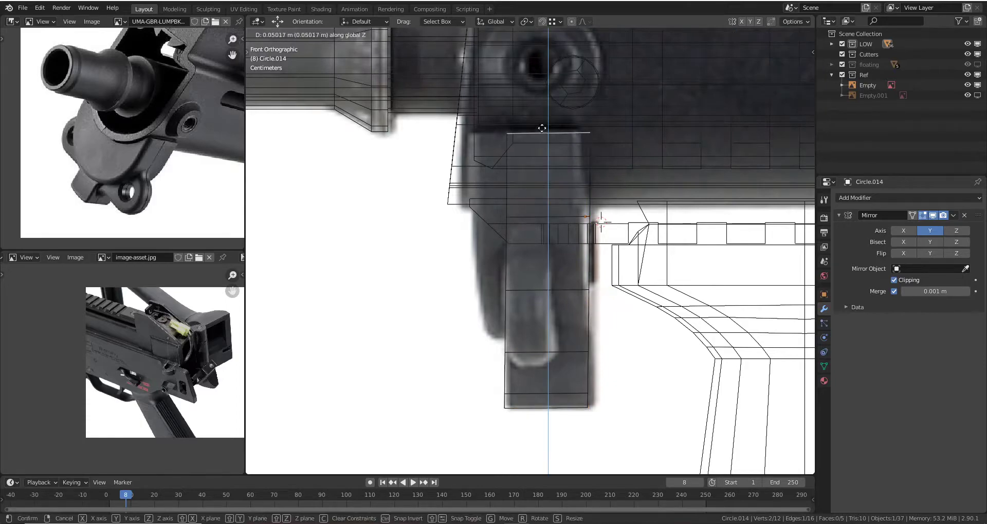
{"action": "left_click", "coordinate": [542, 128]}
{"action": "key", "text": "Tab"}
{"action": "mouse_move", "coordinate": [573, 136]}
{"action": "middle_mouse_down"}
{"action": "mouse_move", "coordinate": [545, 180]}
{"action": "mouse_move", "coordinate": [619, 159]}
{"action": "mouse_move", "coordinate": [646, 168]}
{"action": "mouse_move", "coordinate": [626, 161]}
{"action": "mouse_move", "coordinate": [579, 255]}
{"action": "mouse_move", "coordinate": [572, 205]}
{"action": "mouse_move", "coordinate": [513, 219]}
{"action": "mouse_move", "coordinate": [538, 273]}
{"action": "mouse_move", "coordinate": [563, 202]}
{"action": "mouse_move", "coordinate": [519, 191]}
{"action": "middle_mouse_up"}
{"action": "key", "text": "shift+h"}
{"action": "key", "text": "Tab"}
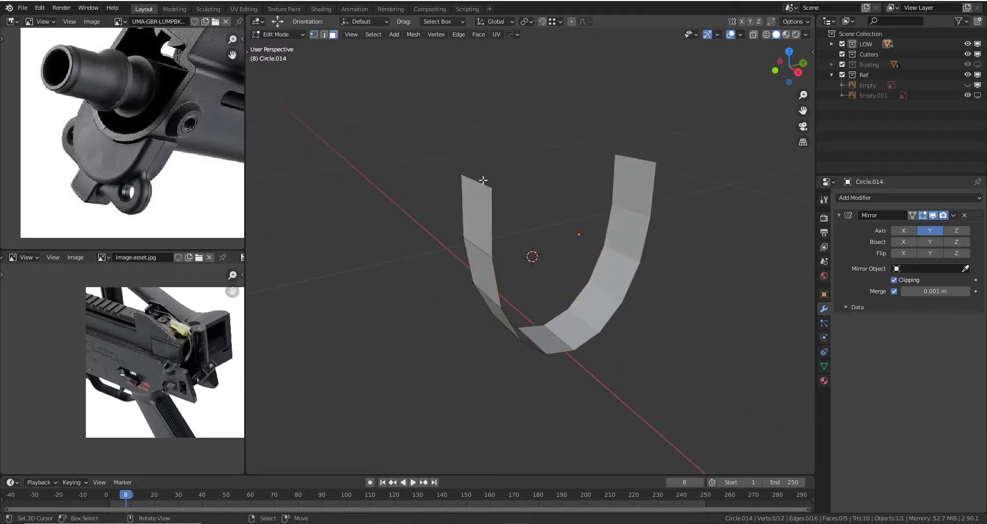
- Extrude the top edge to the mirror line to close the piece's top
{"action": "key", "text": "e"}
{"action": "left_click", "coordinate": [535, 167]}
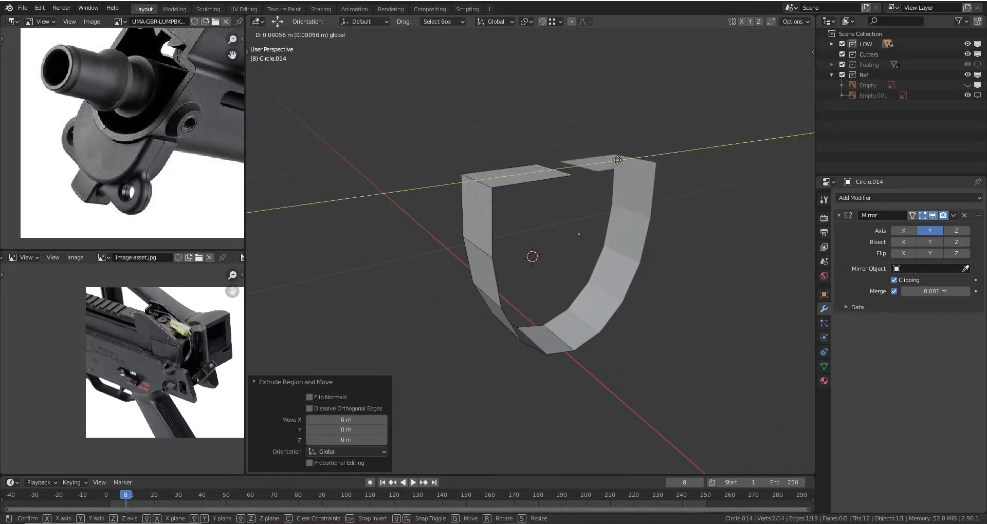
{"action": "mouse_move", "coordinate": [534, 167]}
{"action": "middle_mouse_down"}
{"action": "mouse_move", "coordinate": [525, 187]}
{"action": "mouse_move", "coordinate": [566, 207]}
{"action": "mouse_move", "coordinate": [601, 152]}
{"action": "mouse_move", "coordinate": [511, 112]}
{"action": "mouse_move", "coordinate": [492, 199]}
{"action": "mouse_move", "coordinate": [474, 193]}
{"action": "mouse_move", "coordinate": [509, 120]}
{"action": "mouse_move", "coordinate": [526, 169]}
{"action": "mouse_move", "coordinate": [569, 223]}
{"action": "mouse_move", "coordinate": [602, 199]}
{"action": "mouse_move", "coordinate": [551, 240]}
{"action": "mouse_move", "coordinate": [587, 256]}
{"action": "mouse_move", "coordinate": [468, 260]}
{"action": "middle_mouse_up"}
{"action": "key", "text": "1"}
{"action": "left_click", "coordinate": [565, 207], "text": "alt"}
- Sharpen the side piece's edges with Hard Ops Sharpen and show the whole gun again
{"action": "key", "text": "Tab"}
{"action": "key", "text": "q"}
{"action": "left_click", "coordinate": [503, 194]}
{"action": "key", "text": "KP_Divide"}
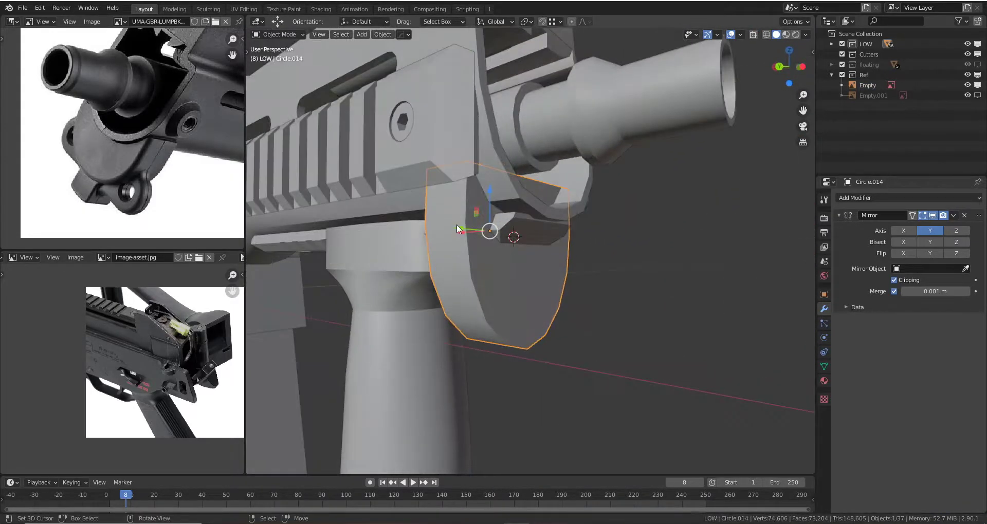
- Move the guard plate −0.033 m along X against the receiver front, then check the fit
{"action": "mouse_move", "coordinate": [457, 225]}
{"action": "middle_mouse_down"}
{"action": "mouse_move", "coordinate": [487, 192]}
{"action": "mouse_move", "coordinate": [478, 226]}
{"action": "middle_mouse_up"}
{"action": "key", "text": "g"}
{"action": "key", "text": "x"}
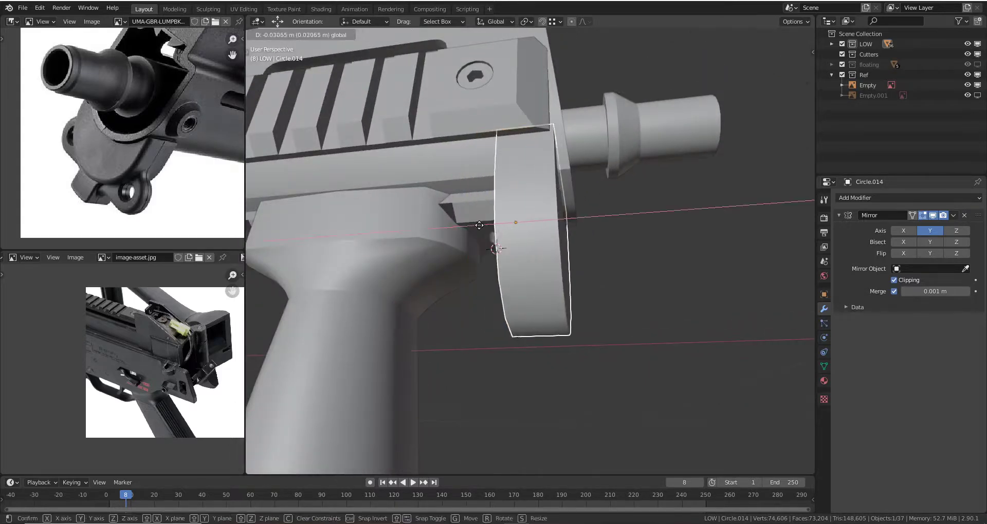
{"action": "left_click", "coordinate": [480, 225]}
{"action": "mouse_move", "coordinate": [633, 227]}
{"action": "middle_mouse_down"}
{"action": "mouse_move", "coordinate": [567, 192]}
{"action": "mouse_move", "coordinate": [466, 212]}
{"action": "mouse_move", "coordinate": [516, 273]}
{"action": "mouse_move", "coordinate": [579, 301]}
{"action": "mouse_move", "coordinate": [511, 254]}
{"action": "mouse_move", "coordinate": [519, 180]}
{"action": "middle_mouse_up"}
{"action": "left_click", "coordinate": [555, 146]}
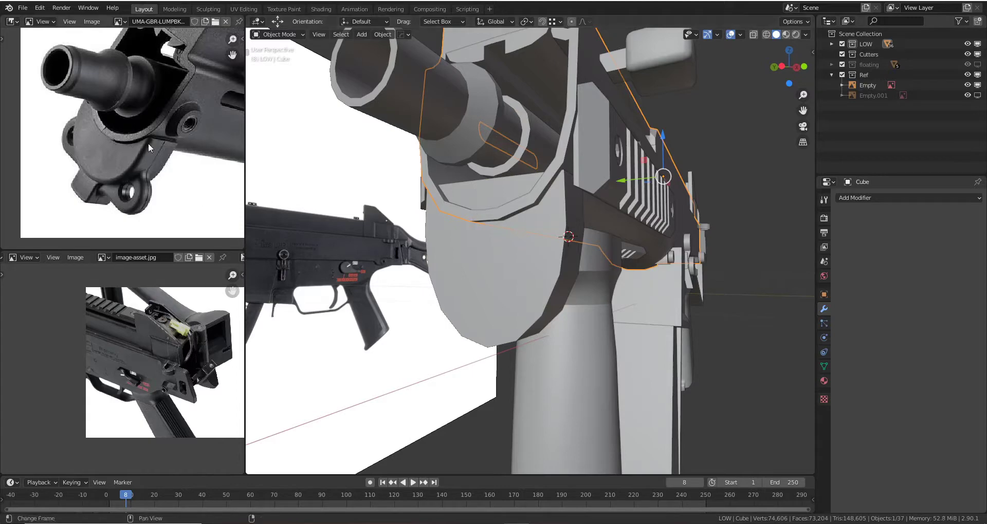
{"action": "mouse_move", "coordinate": [276, 178]}
{"action": "middle_mouse_down"}
{"action": "mouse_move", "coordinate": [469, 209]}
{"action": "mouse_move", "coordinate": [308, 191]}
{"action": "middle_mouse_up"}
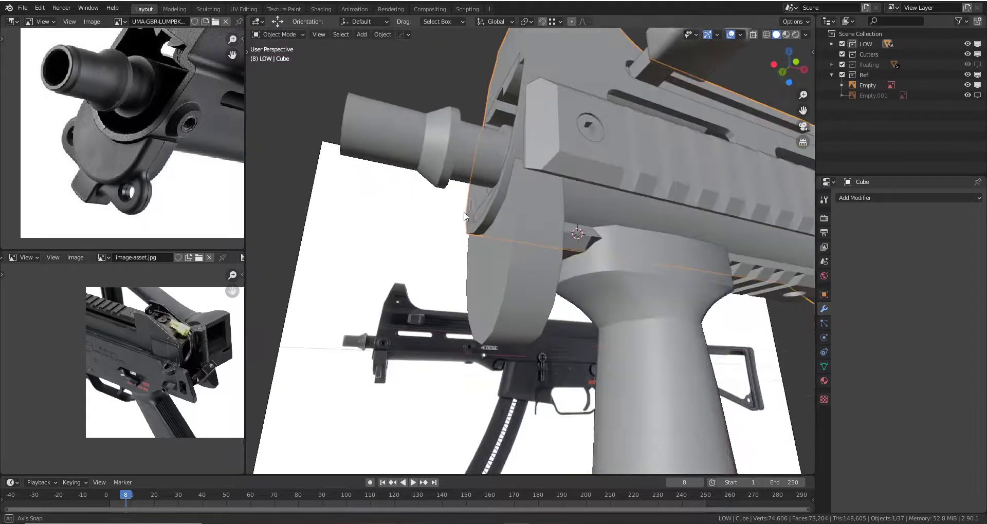
{"action": "middle_click_drag", "start_coordinate": [260, 255], "coordinate": [465, 280]}
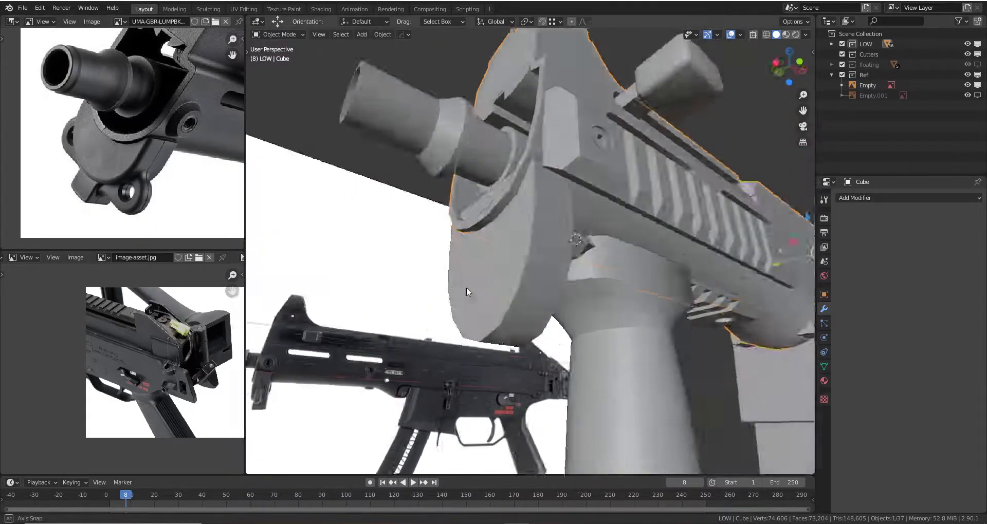
{"action": "left_click", "coordinate": [502, 283]}
- Compare the plate with the front reference in wireframe, then return to solid shading
{"action": "key", "text": "Tab"}
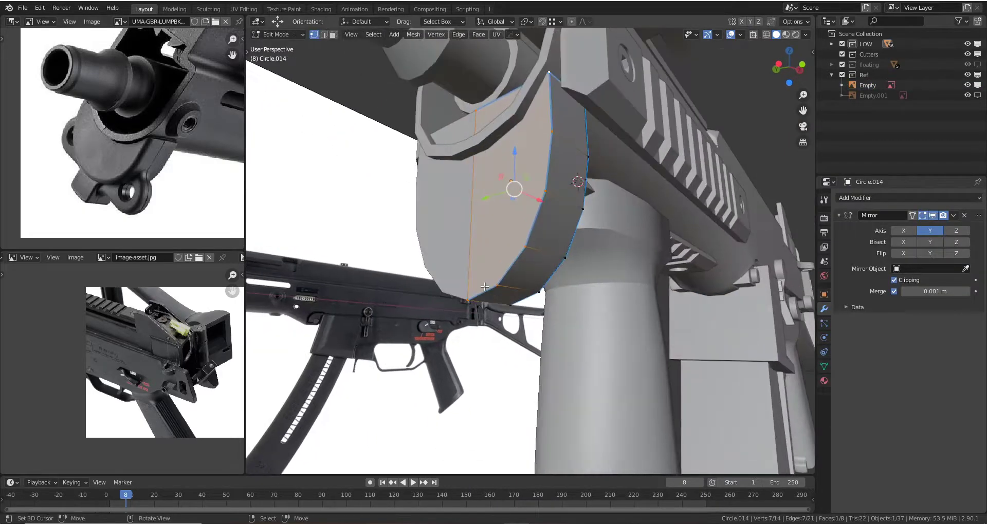
{"action": "key", "text": "KP_1"}
{"action": "key", "text": "z"}
{"action": "scroll", "coordinate": [528, 254], "scroll_direction": "up", "scroll_amount": 2}
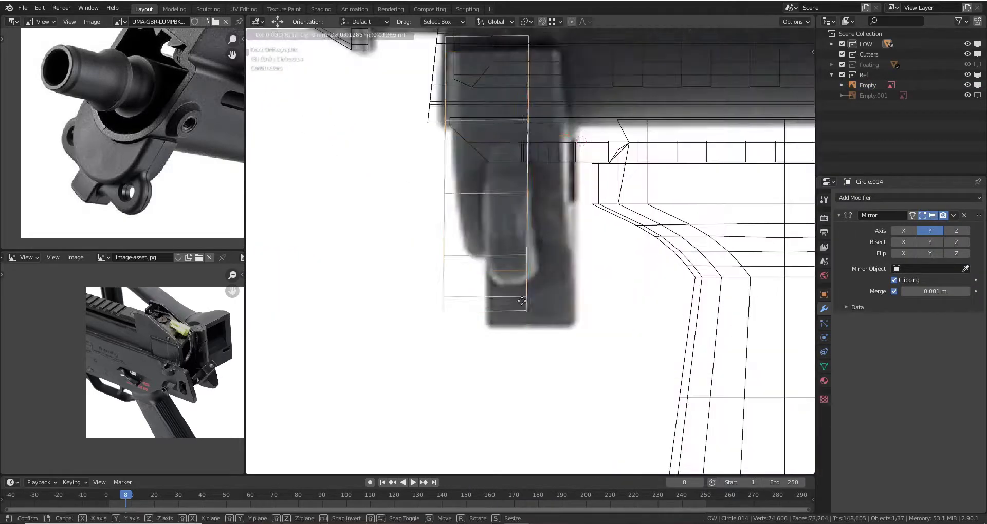
{"action": "key", "text": "Tab"}
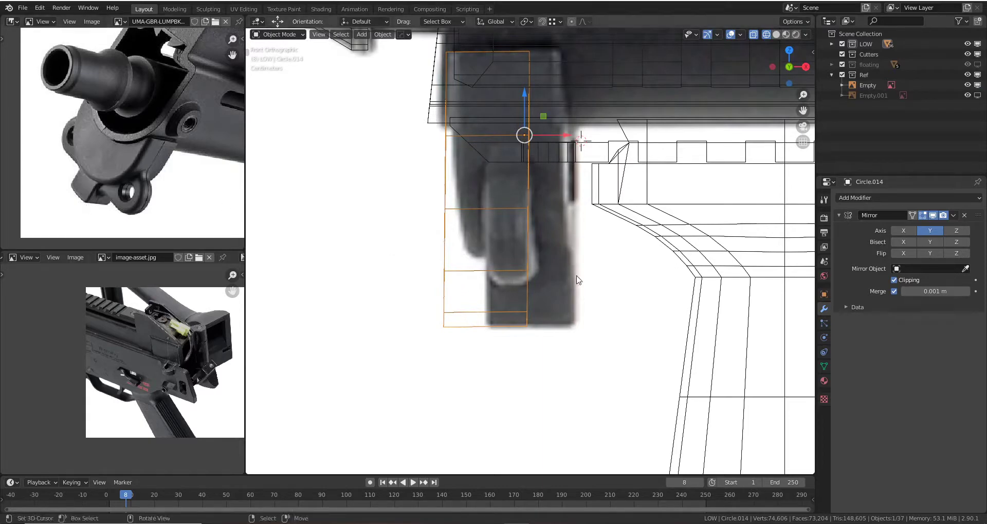
{"action": "scroll", "coordinate": [575, 257], "scroll_direction": "down", "scroll_amount": 3}
{"action": "key", "text": "z"}
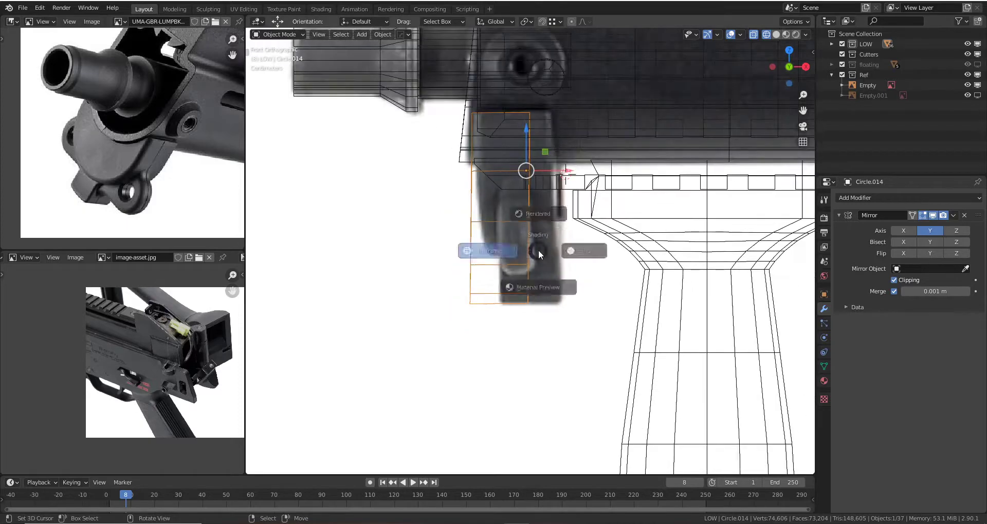
{"action": "left_click", "coordinate": [510, 238]}
{"action": "middle_click_drag", "start_coordinate": [509, 237], "coordinate": [540, 235]}
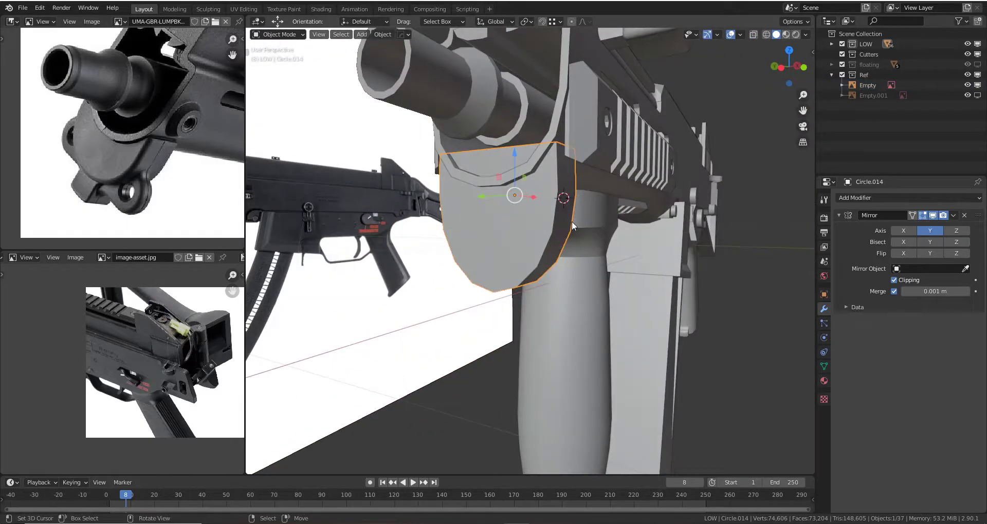
- Raise the side piece's small top face vertically along Z
{"action": "key", "text": "Tab"}
{"action": "middle_click_drag", "start_coordinate": [572, 221], "coordinate": [525, 148]}
{"action": "left_click", "coordinate": [524, 148]}
{"action": "left_click", "coordinate": [525, 144]}
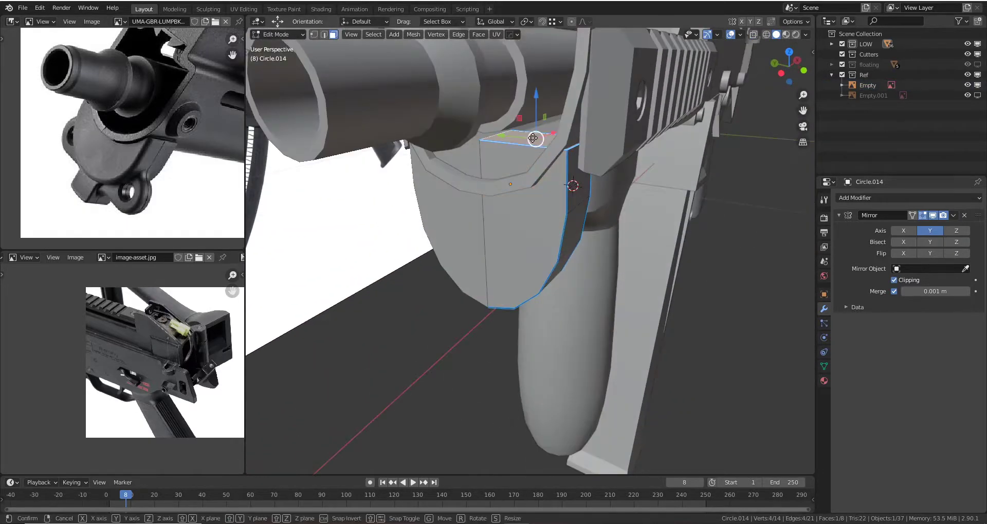
{"action": "key", "text": "g"}
{"action": "key", "text": "z"}
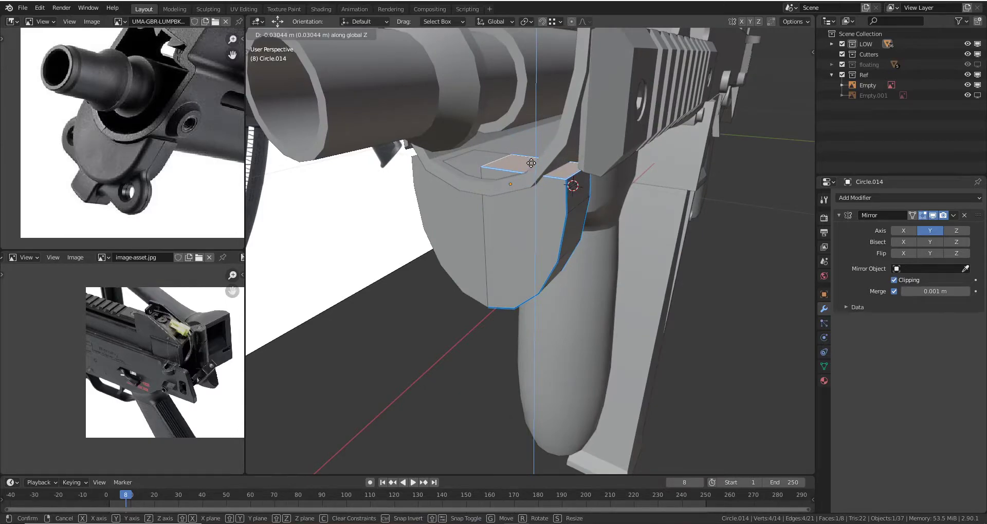
{"action": "left_click", "coordinate": [531, 163]}
- Lift the whole side piece along Z and slide it right onto the reference in wireframe
{"action": "key", "text": "Tab"}
{"action": "key", "text": "KP_1"}
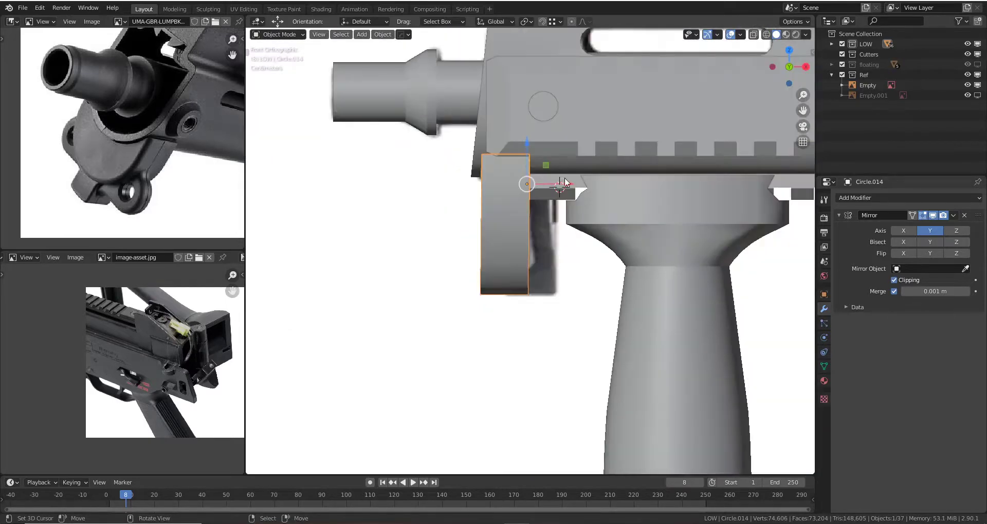
{"action": "key", "text": "g"}
{"action": "key", "text": "z"}
{"action": "left_click", "coordinate": [579, 140]}
{"action": "key", "text": "z"}
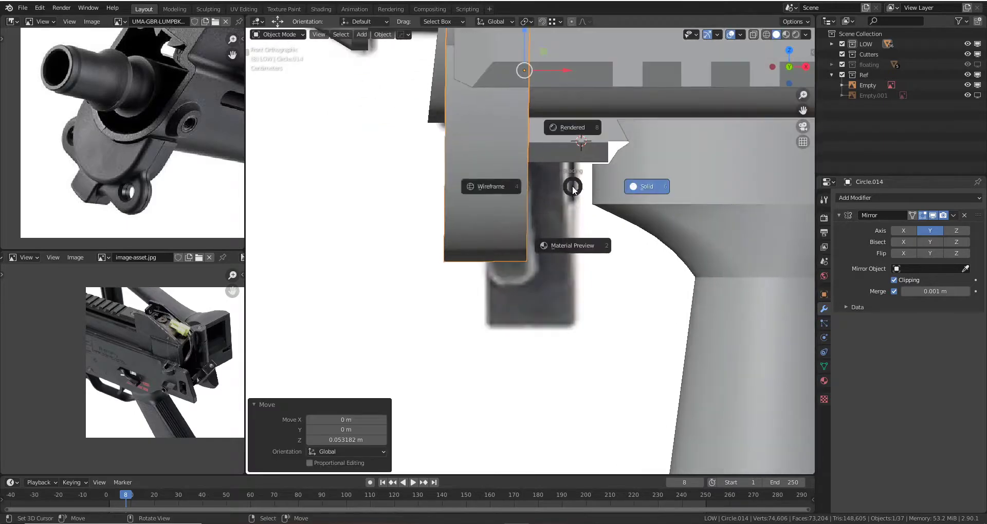
{"action": "left_click", "coordinate": [568, 190]}
{"action": "left_click_drag", "start_coordinate": [568, 88], "coordinate": [604, 91]}
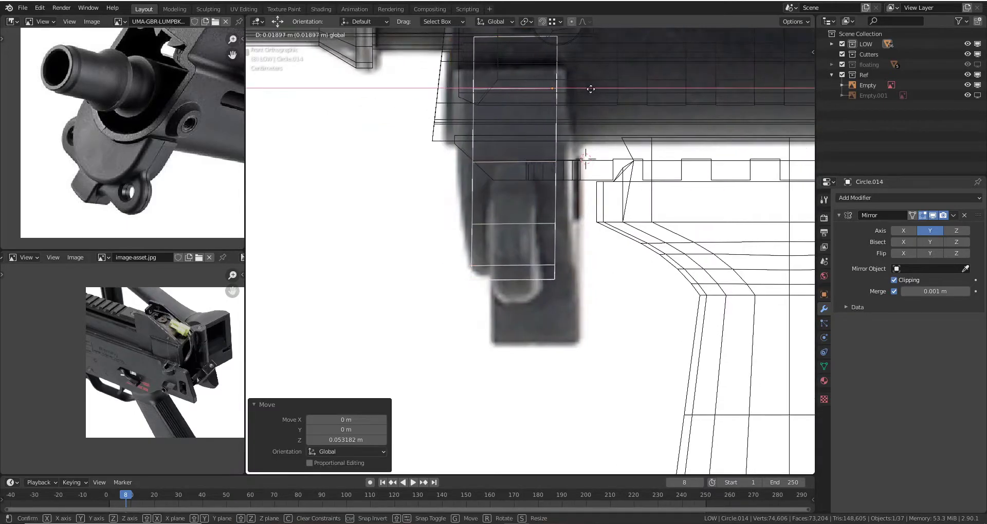
{"action": "key", "text": "g"}
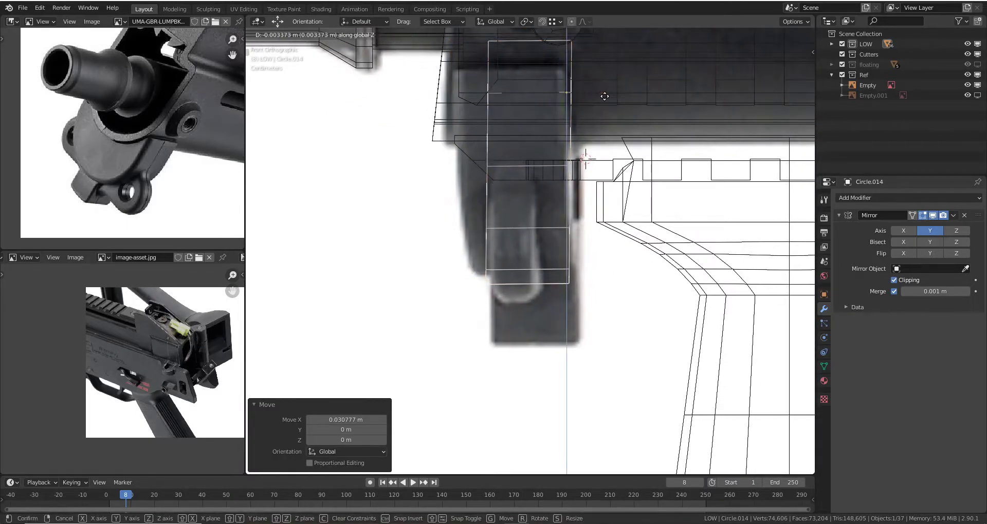
{"action": "key", "text": "Escape"}
- Adjust the top edge and side vertex columns, pushing one edge 0.006746 m along X
{"action": "key", "text": "Tab"}
{"action": "key", "text": "g"}
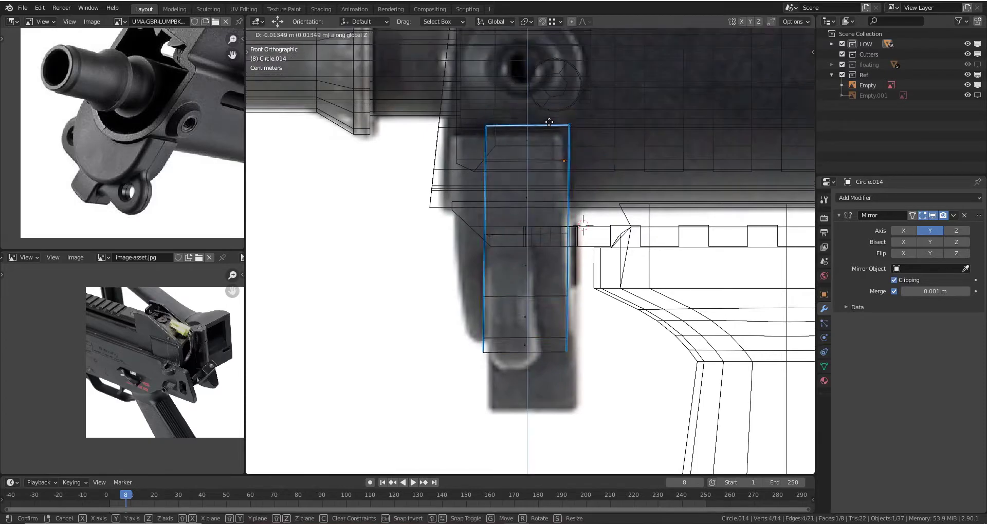
{"action": "left_click", "coordinate": [502, 176]}
{"action": "key", "text": "1"}
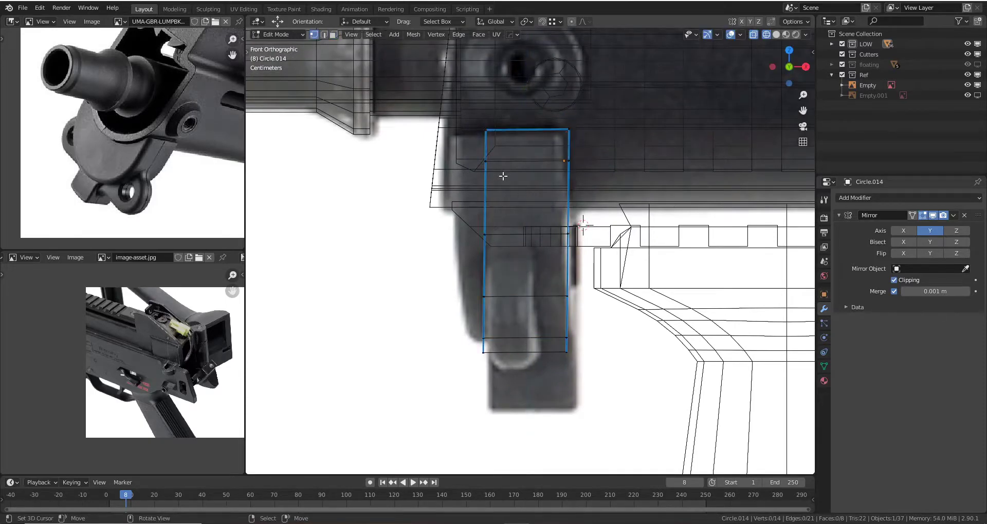
{"action": "left_click_drag", "start_coordinate": [573, 147], "coordinate": [467, 348]}
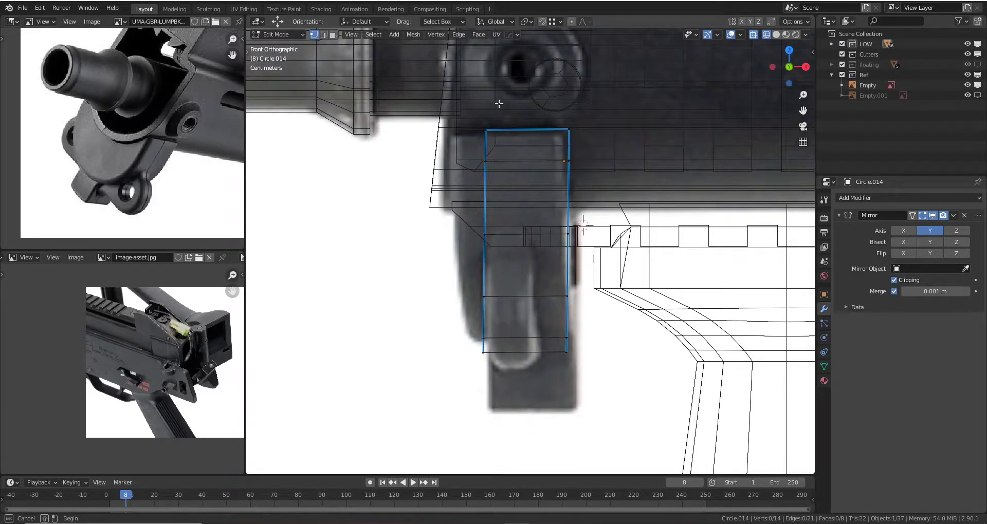
{"action": "left_click_drag", "start_coordinate": [498, 104], "coordinate": [473, 360]}
{"action": "key", "text": "g"}
{"action": "left_click", "coordinate": [530, 236]}
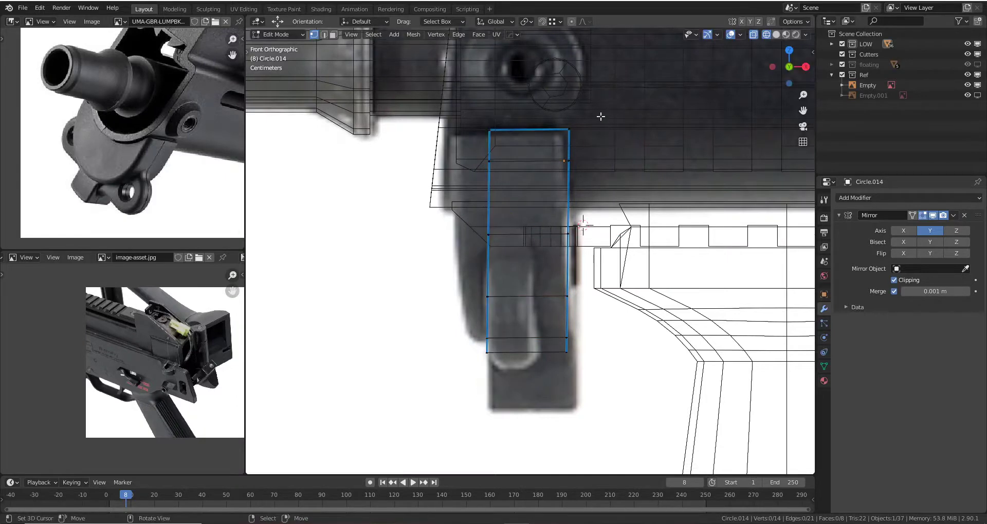
{"action": "left_click_drag", "start_coordinate": [615, 86], "coordinate": [546, 376]}
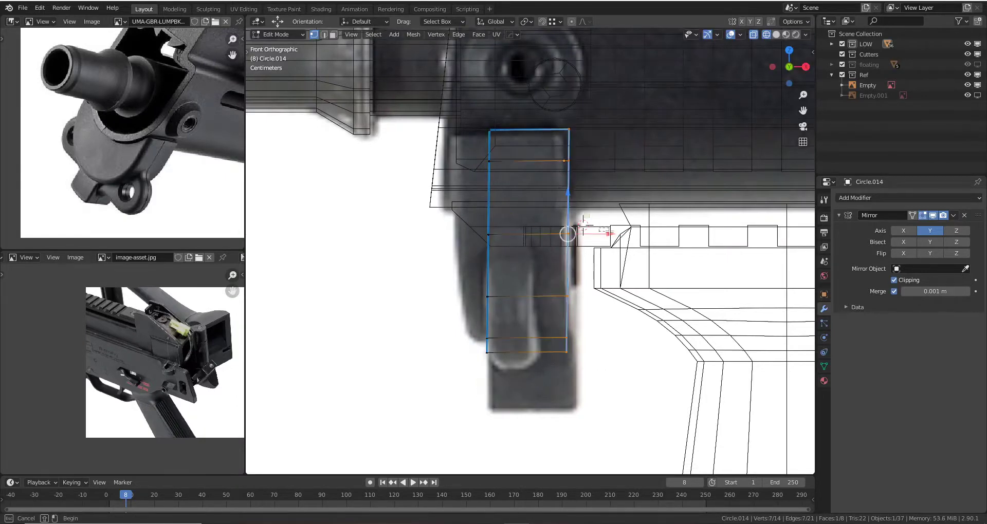
{"action": "left_click_drag", "start_coordinate": [607, 232], "coordinate": [615, 232]}
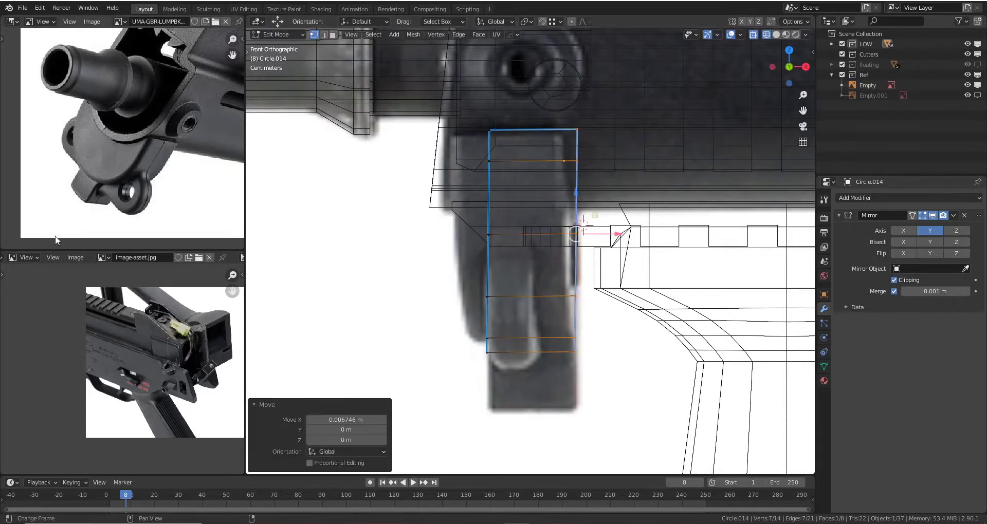
- Return to solid shading and select the side piece's lower front face
{"action": "key", "text": "z"}
{"action": "mouse_move", "coordinate": [533, 273]}
{"action": "middle_mouse_down"}
{"action": "mouse_move", "coordinate": [471, 308]}
{"action": "mouse_move", "coordinate": [529, 292]}
{"action": "middle_mouse_up"}
{"action": "key", "text": "3"}
{"action": "left_click", "coordinate": [471, 308]}
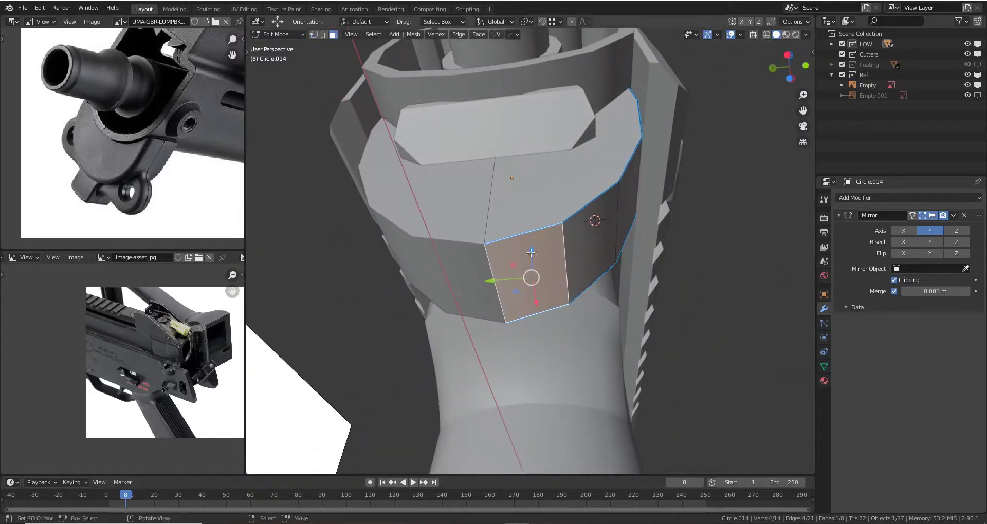
- Extrude the lower front face about 0.031 m down into a tab and flatten its bottom with S Z 0
{"action": "scroll", "coordinate": [543, 297], "scroll_direction": "up", "scroll_amount": 2}
{"action": "key", "text": "e"}
{"action": "key", "text": "Escape"}
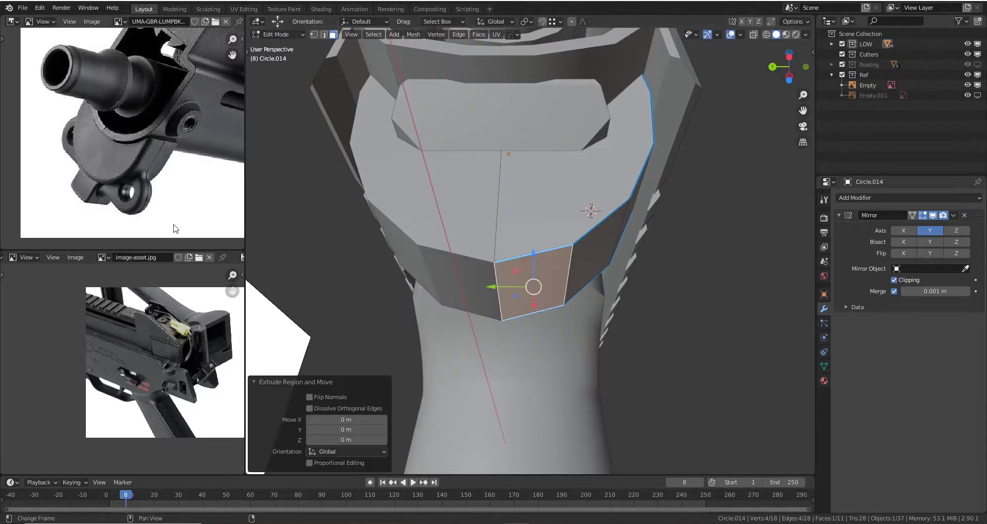
{"action": "key", "text": "e"}
{"action": "left_click", "coordinate": [514, 275]}
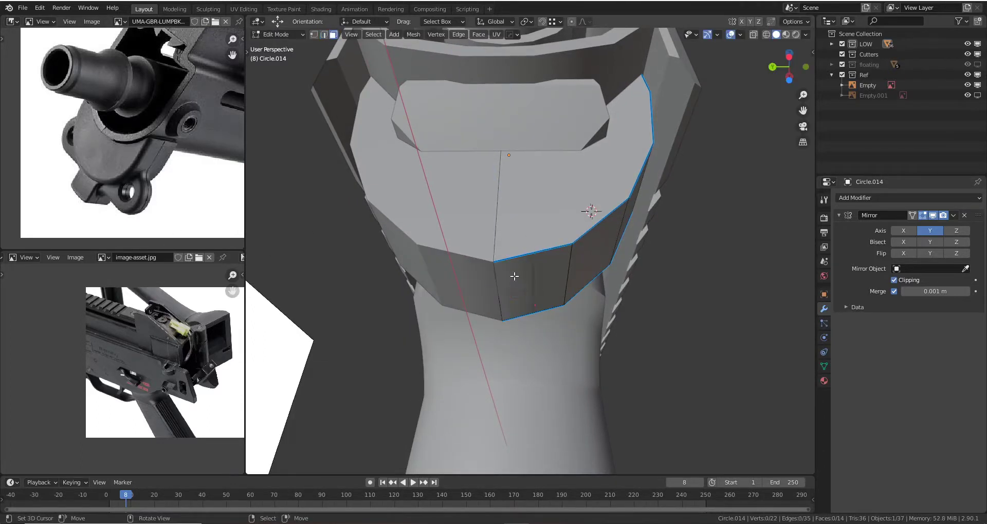
{"action": "middle_click_drag", "start_coordinate": [514, 275], "coordinate": [540, 279]}
{"action": "key", "text": "e"}
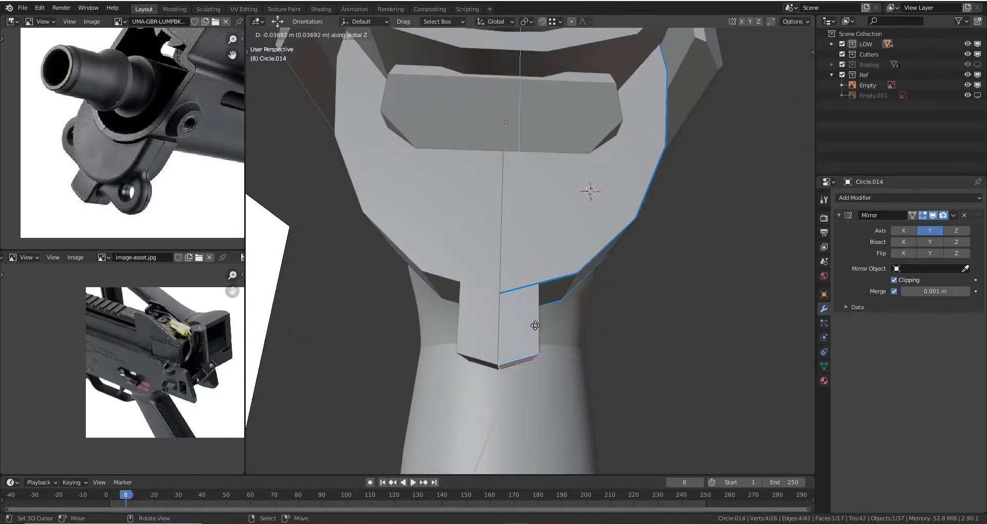
{"action": "left_click", "coordinate": [536, 316]}
{"action": "middle_click_drag", "start_coordinate": [536, 316], "coordinate": [544, 310]}
{"action": "key", "text": "s"}
{"action": "key", "text": "z"}
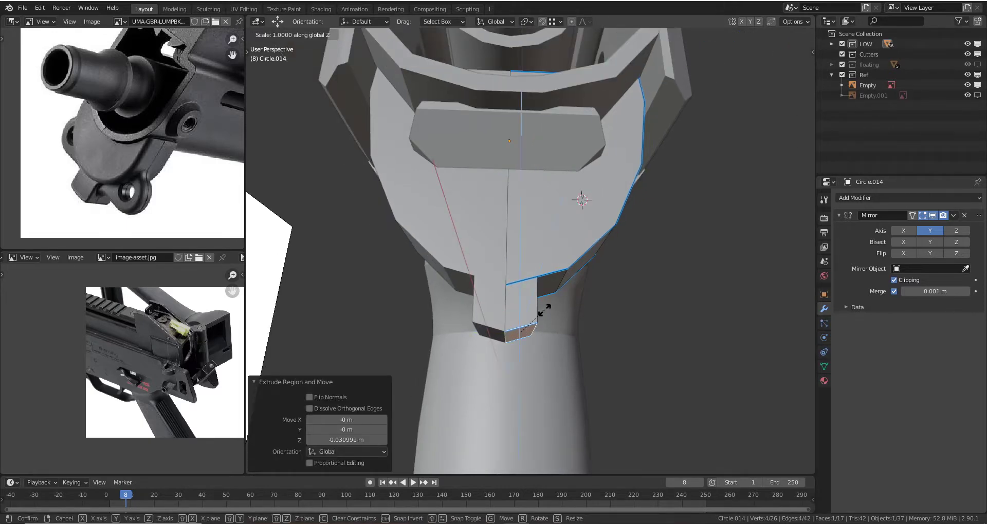
{"action": "type", "text": "0"}
{"action": "key", "text": "Return"}
{"action": "mouse_move", "coordinate": [546, 310]}
{"action": "middle_mouse_down"}
{"action": "mouse_move", "coordinate": [570, 275]}
{"action": "mouse_move", "coordinate": [528, 270]}
{"action": "mouse_move", "coordinate": [526, 255]}
{"action": "mouse_move", "coordinate": [536, 292]}
{"action": "middle_mouse_up"}
{"action": "right_click", "coordinate": [526, 255]}
- Dissolve the extra edges on the side piece's new tab
{"action": "key", "text": "Escape"}
{"action": "key", "text": "g"}
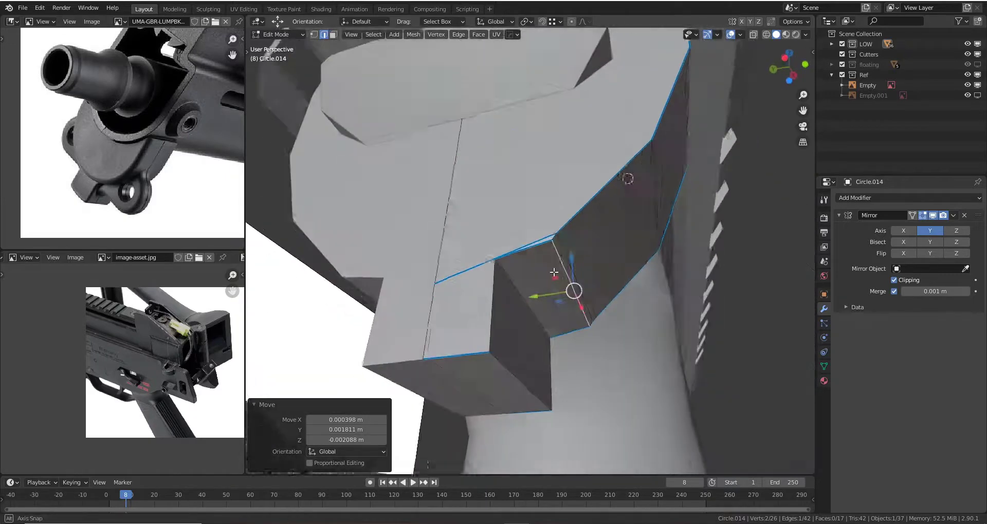
{"action": "right_click", "coordinate": [536, 292]}
{"action": "key", "text": "x"}
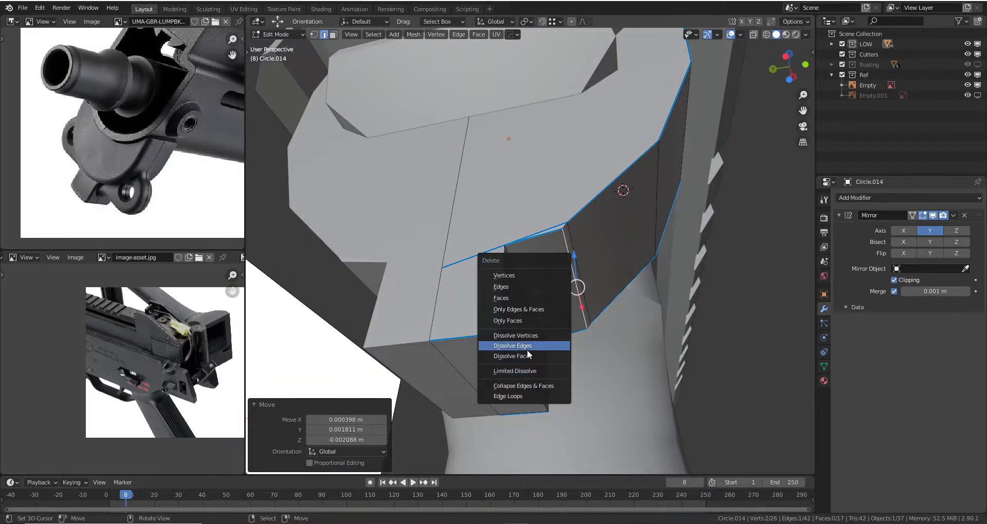
{"action": "left_click", "coordinate": [526, 348]}
{"action": "middle_click_drag", "start_coordinate": [539, 346], "coordinate": [529, 297]}
- Move the tab's loose vertices onto their neighbouring vertices
{"action": "key", "text": "g"}
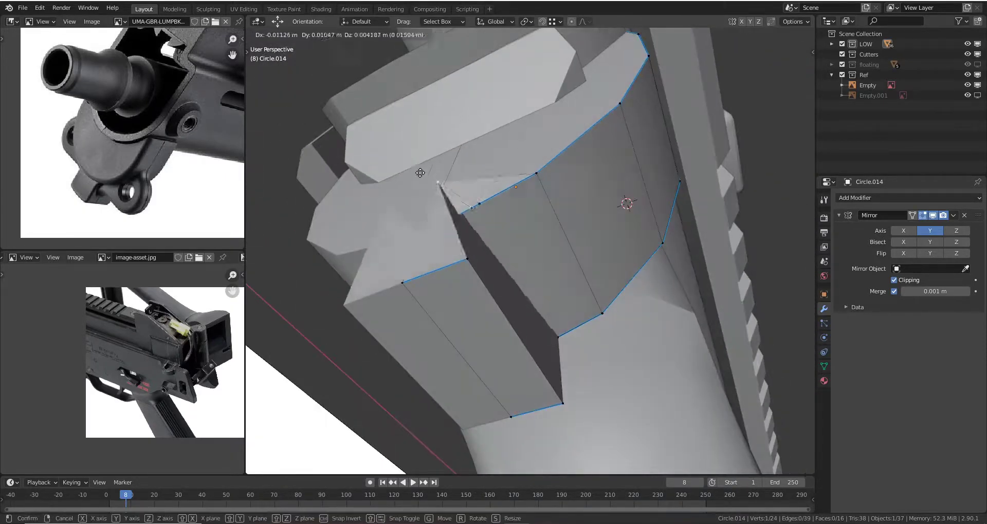
{"action": "middle_click_drag", "start_coordinate": [476, 204], "coordinate": [465, 236]}
{"action": "scroll", "coordinate": [493, 257], "scroll_direction": "up", "scroll_amount": 3}
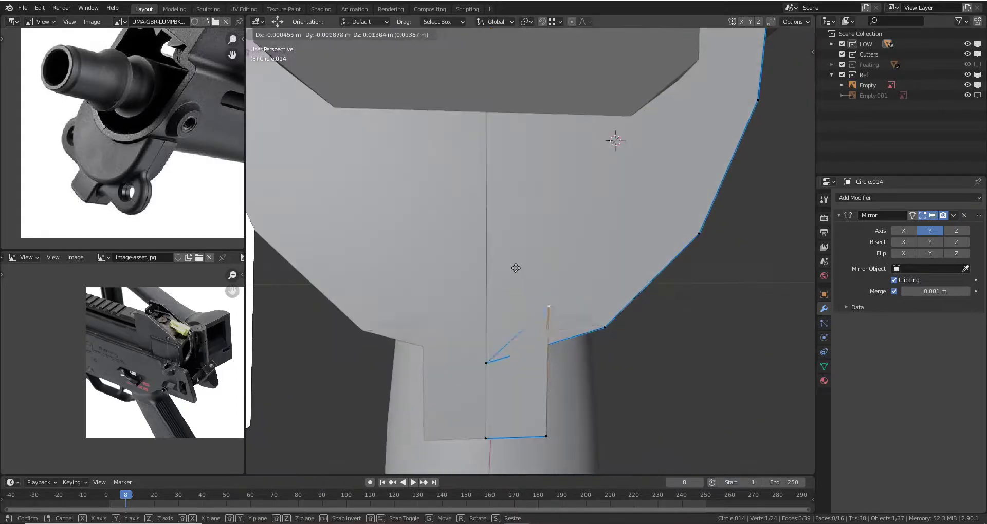
{"action": "left_click", "coordinate": [516, 268]}
{"action": "key", "text": "KP_Decimal"}
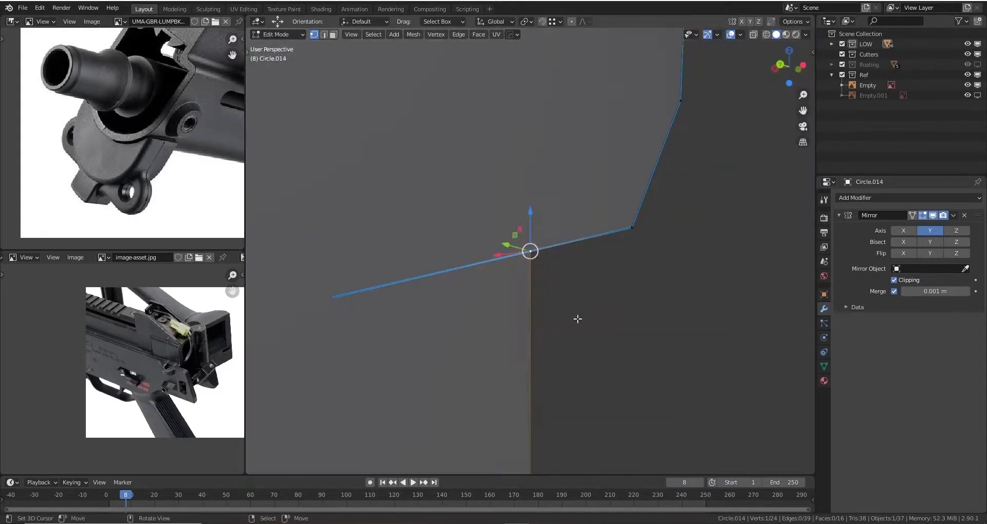
{"action": "mouse_move", "coordinate": [577, 318]}
{"action": "middle_mouse_down"}
{"action": "mouse_move", "coordinate": [525, 319]}
{"action": "mouse_move", "coordinate": [486, 296]}
{"action": "middle_mouse_up"}
{"action": "key", "text": "g"}
{"action": "left_click", "coordinate": [507, 323]}
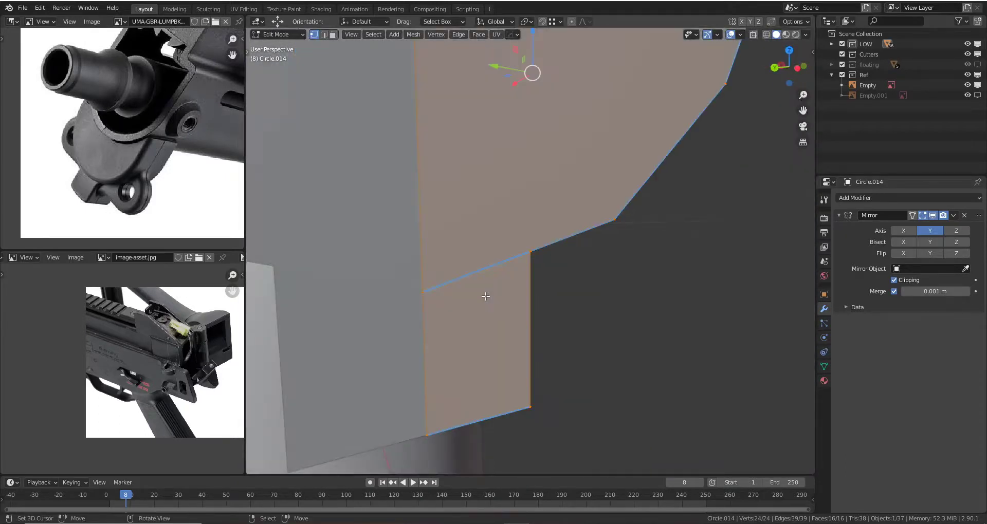
- Merge the overlapping vertices by distance, removing four duplicates, and return to Object Mode
{"action": "key", "text": "m"}
{"action": "key", "text": "b"}
{"action": "left_click", "coordinate": [530, 252]}
{"action": "key", "text": "KP_Decimal"}
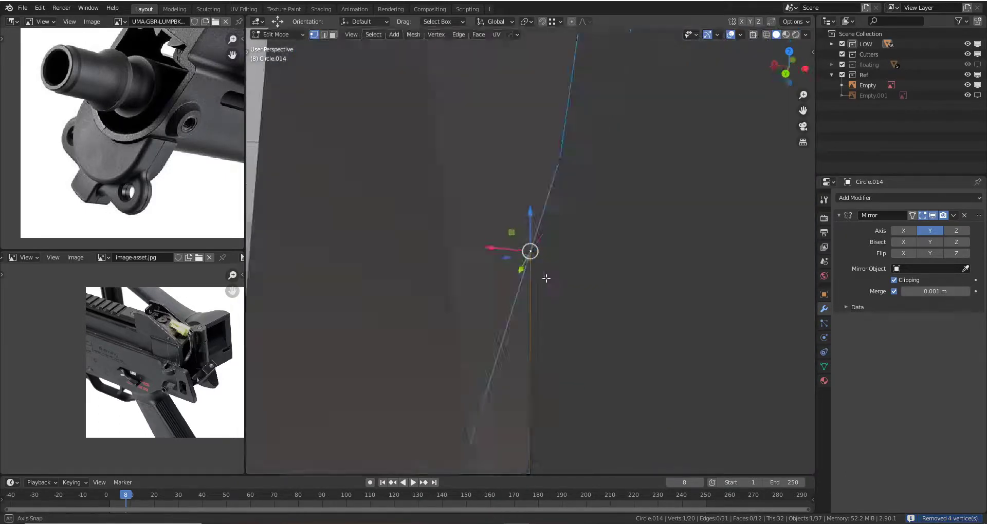
{"action": "mouse_move", "coordinate": [546, 278]}
{"action": "middle_mouse_down"}
{"action": "mouse_move", "coordinate": [528, 263]}
{"action": "mouse_move", "coordinate": [577, 211]}
{"action": "mouse_move", "coordinate": [533, 251]}
{"action": "mouse_move", "coordinate": [529, 283]}
{"action": "mouse_move", "coordinate": [581, 278]}
{"action": "mouse_move", "coordinate": [423, 238]}
{"action": "middle_mouse_up"}
{"action": "key", "text": "Tab"}
{"action": "scroll", "coordinate": [316, 243], "scroll_direction": "up", "scroll_amount": 2}
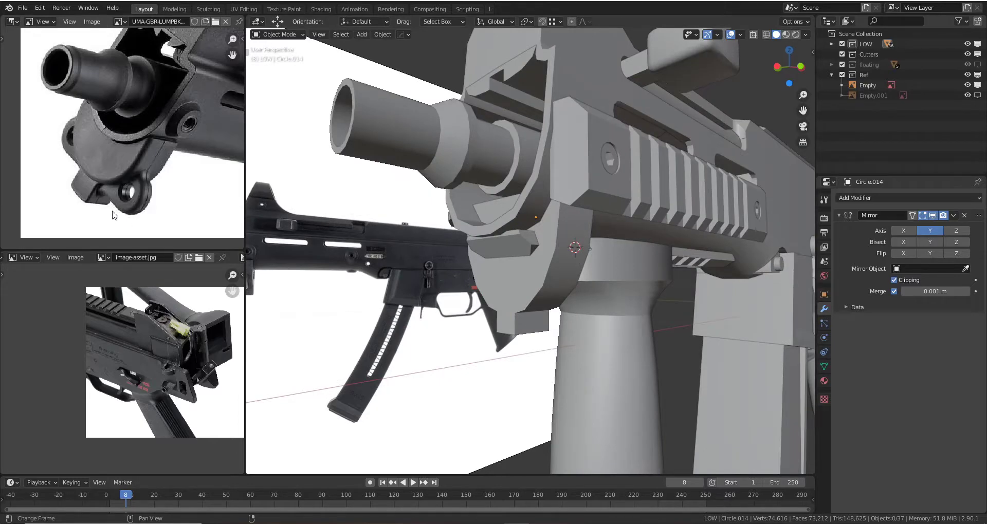
- Select Circle.014 and view it from the front in wireframe
{"action": "scroll", "coordinate": [138, 206], "scroll_direction": "up", "scroll_amount": 1}
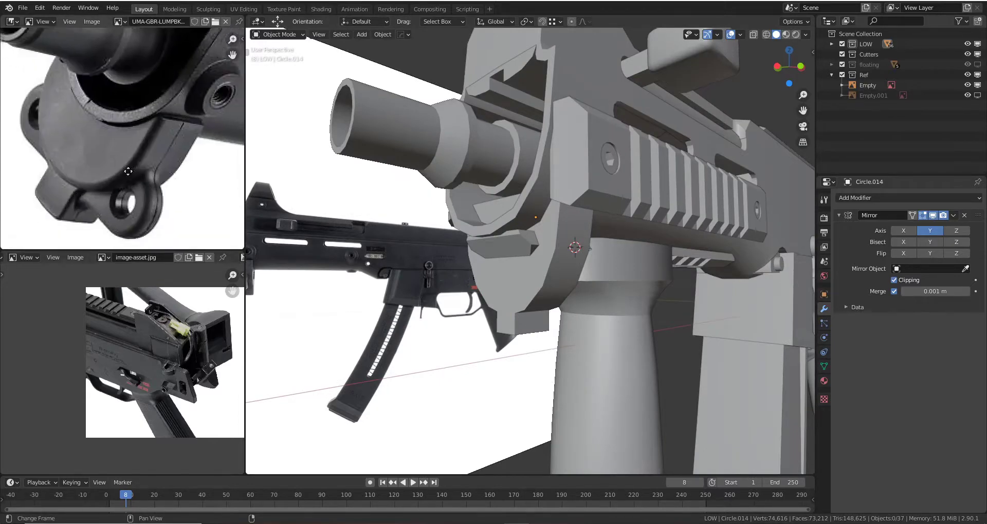
{"action": "mouse_move", "coordinate": [591, 242]}
{"action": "middle_mouse_down"}
{"action": "mouse_move", "coordinate": [563, 233]}
{"action": "mouse_move", "coordinate": [542, 245]}
{"action": "mouse_move", "coordinate": [581, 188]}
{"action": "mouse_move", "coordinate": [570, 237]}
{"action": "mouse_move", "coordinate": [553, 246]}
{"action": "middle_mouse_up"}
{"action": "left_click", "coordinate": [548, 235]}
{"action": "key", "text": "Tab"}
{"action": "key", "text": "Tab"}
{"action": "key", "text": "KP_1"}
{"action": "key", "text": "z"}
{"action": "left_click", "coordinate": [500, 257]}
{"action": "scroll", "coordinate": [516, 262], "scroll_direction": "up", "scroll_amount": 2}
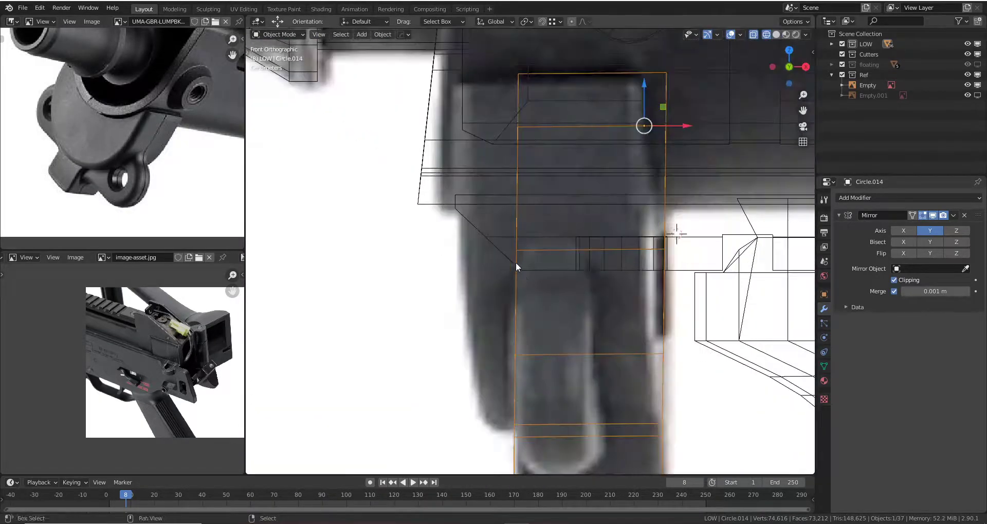
{"action": "scroll", "coordinate": [554, 263], "scroll_direction": "down", "scroll_amount": 1}
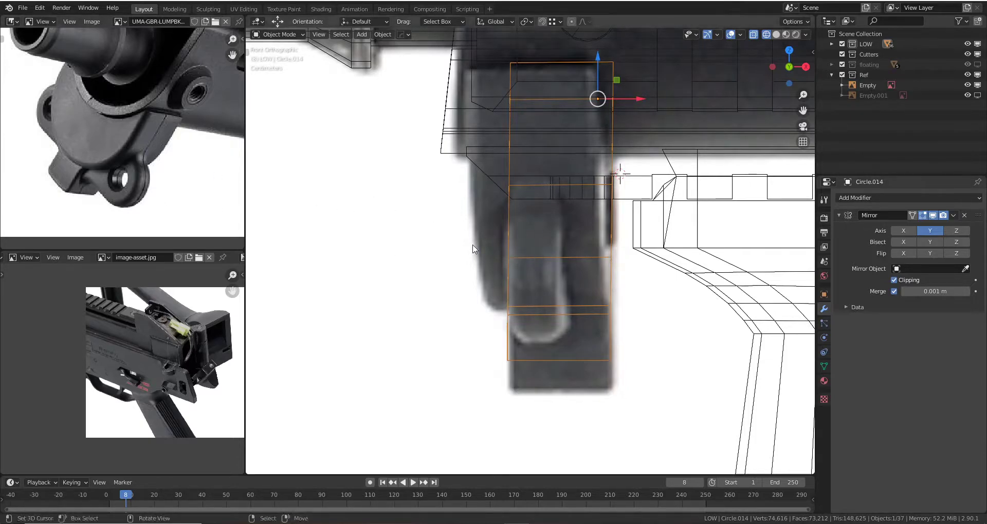
- Set the 3D cursor at the hole centre shown in the reference photo
{"action": "right_click", "coordinate": [549, 270], "text": "shift"}
{"action": "key", "text": "shift+z"}
{"action": "key", "text": "shift+z"}
{"action": "key", "text": "Tab"}
{"action": "key", "text": "Tab"}
{"action": "key", "text": "shift+a"}
- Add circle Circle.015 at the cursor, shrink it to about 0.6, and rotate it 90° around Y
{"action": "left_click", "coordinate": [595, 276]}
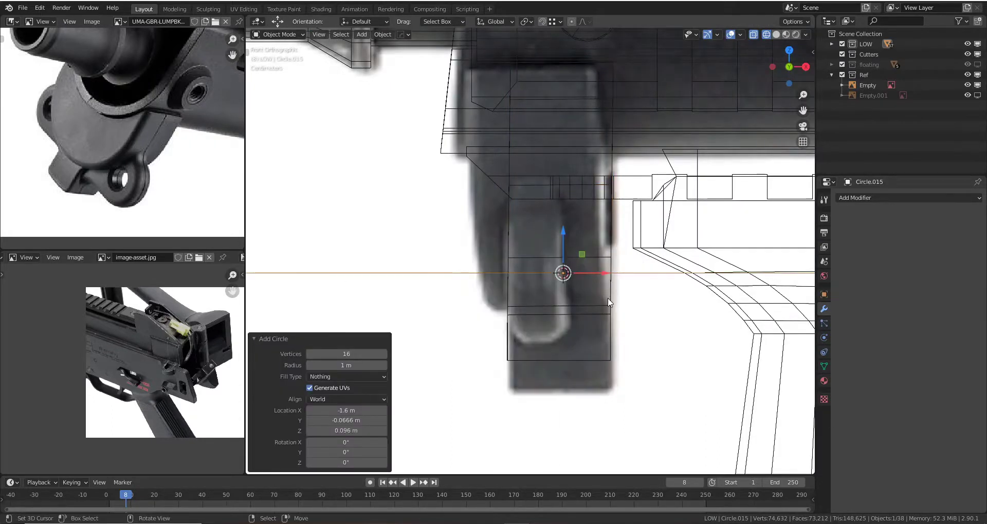
{"action": "scroll", "coordinate": [608, 303], "scroll_direction": "down", "scroll_amount": 2}
{"action": "key", "text": "s"}
{"action": "left_click", "coordinate": [571, 274]}
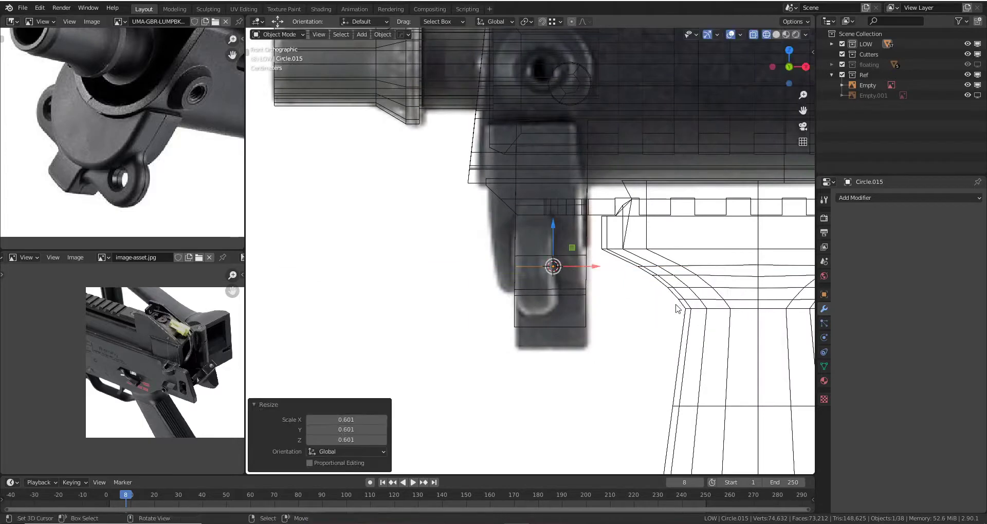
{"action": "key", "text": "r"}
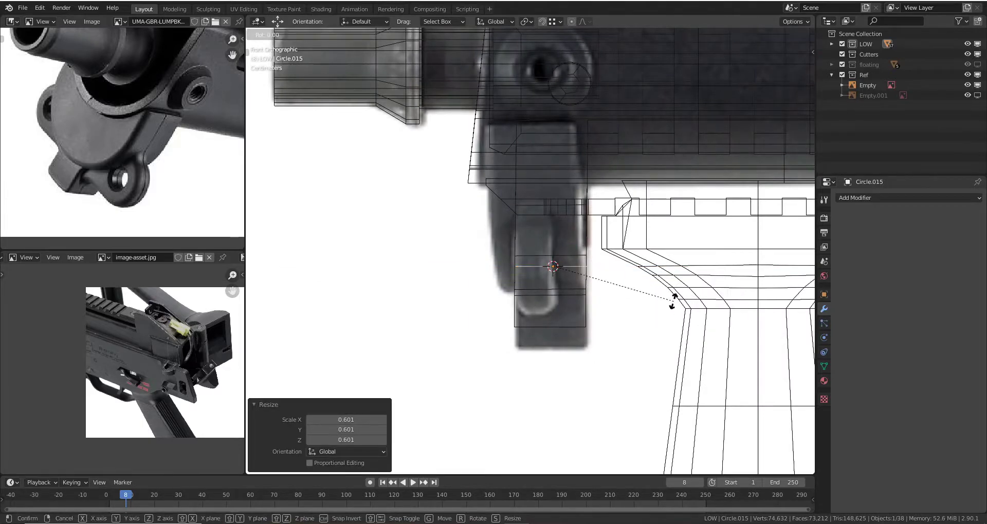
{"action": "key", "text": "Return"}
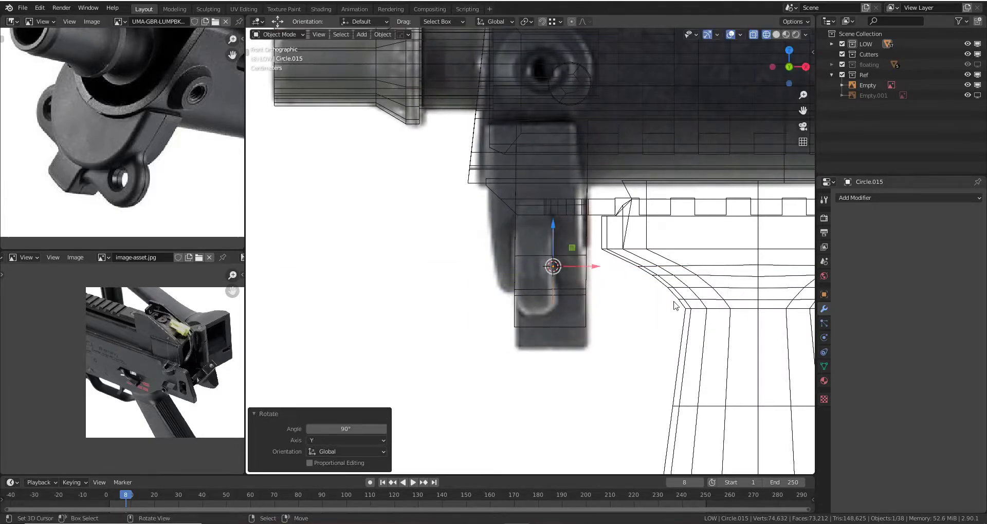
{"action": "scroll", "coordinate": [683, 301], "scroll_direction": "up", "scroll_amount": 2}
- Resize the circle, lift it slightly along Z, and nudge it along Y against the guard
{"action": "key", "text": "s"}
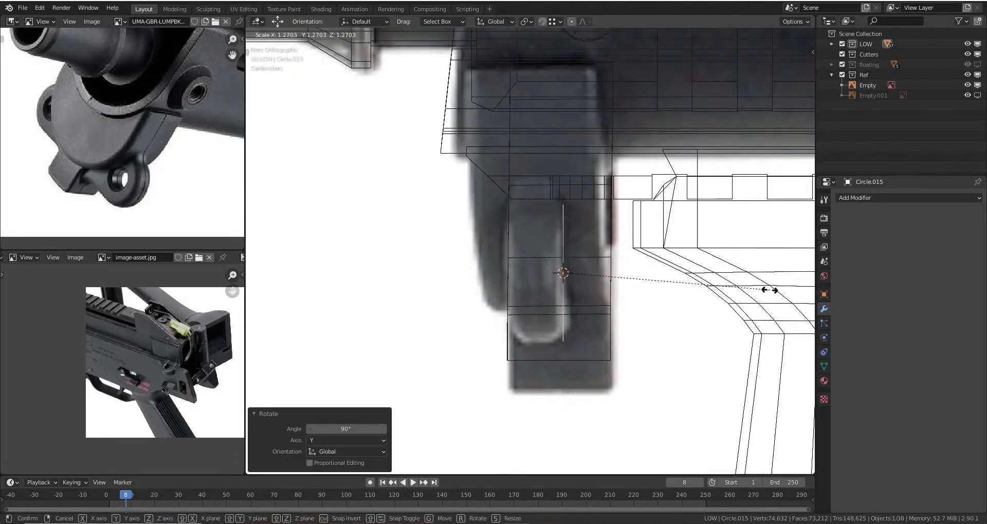
{"action": "left_click", "coordinate": [769, 289]}
{"action": "key", "text": "g"}
{"action": "key", "text": "z"}
{"action": "left_click", "coordinate": [734, 276]}
{"action": "key", "text": "shift+z"}
{"action": "mouse_move", "coordinate": [778, 282]}
{"action": "middle_mouse_down"}
{"action": "mouse_move", "coordinate": [594, 260]}
{"action": "mouse_move", "coordinate": [633, 267]}
{"action": "middle_mouse_up"}
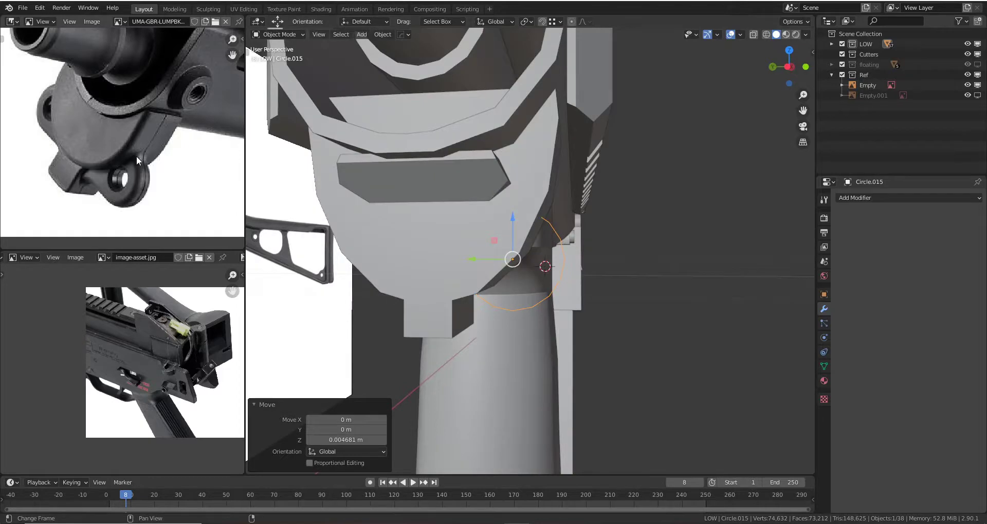
{"action": "scroll", "coordinate": [493, 260], "scroll_direction": "up", "scroll_amount": 2}
{"action": "left_click_drag", "start_coordinate": [470, 261], "coordinate": [476, 264]}
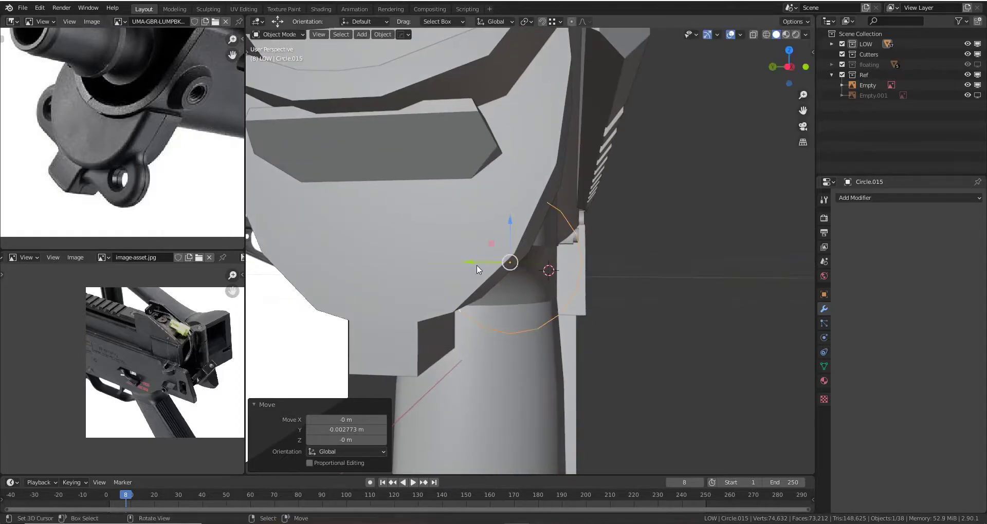
{"action": "middle_click_drag", "start_coordinate": [476, 264], "coordinate": [483, 277]}
- Lower the circle's bottom vertex and snap the 3D cursor onto it
{"action": "key", "text": "Tab"}
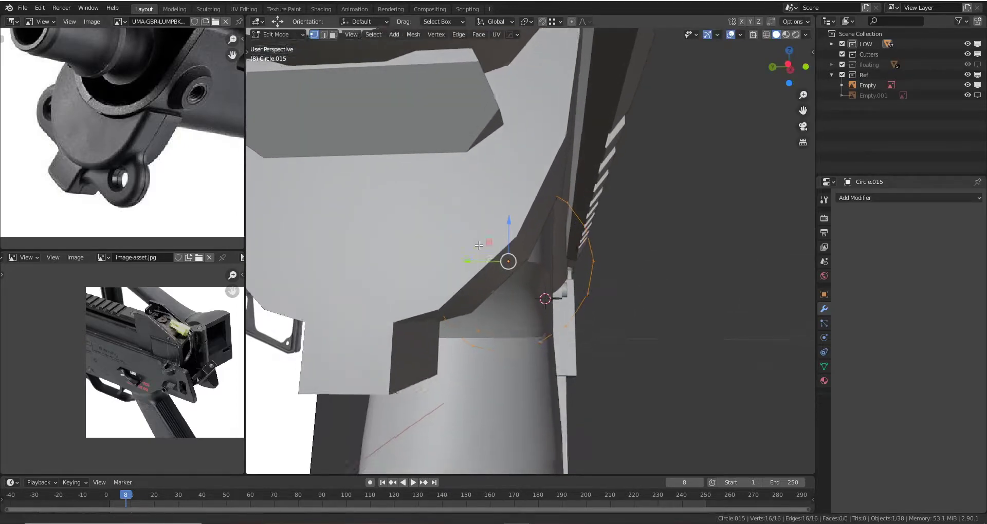
{"action": "middle_click_drag", "start_coordinate": [479, 246], "coordinate": [462, 288]}
{"action": "left_click", "coordinate": [458, 296]}
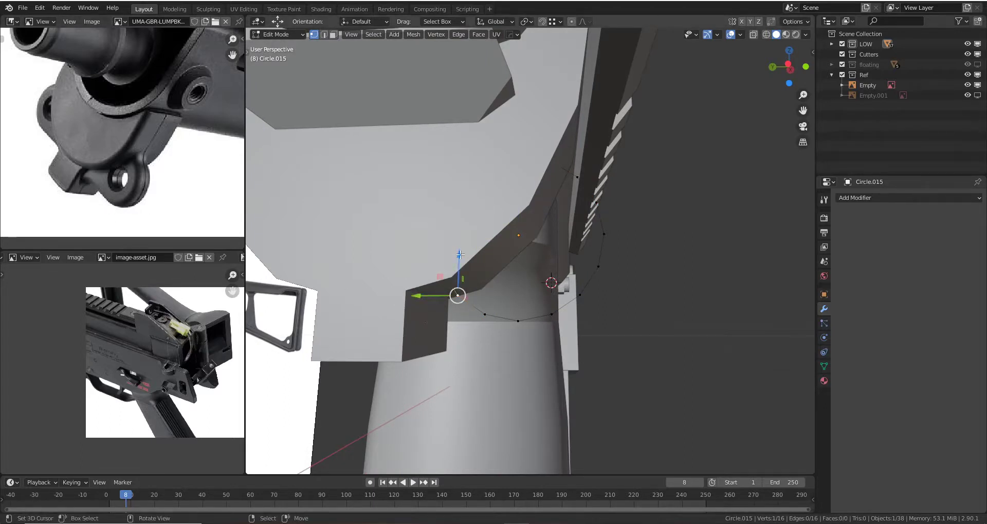
{"action": "left_click_drag", "start_coordinate": [460, 254], "coordinate": [461, 270]}
{"action": "left_click", "coordinate": [460, 274]}
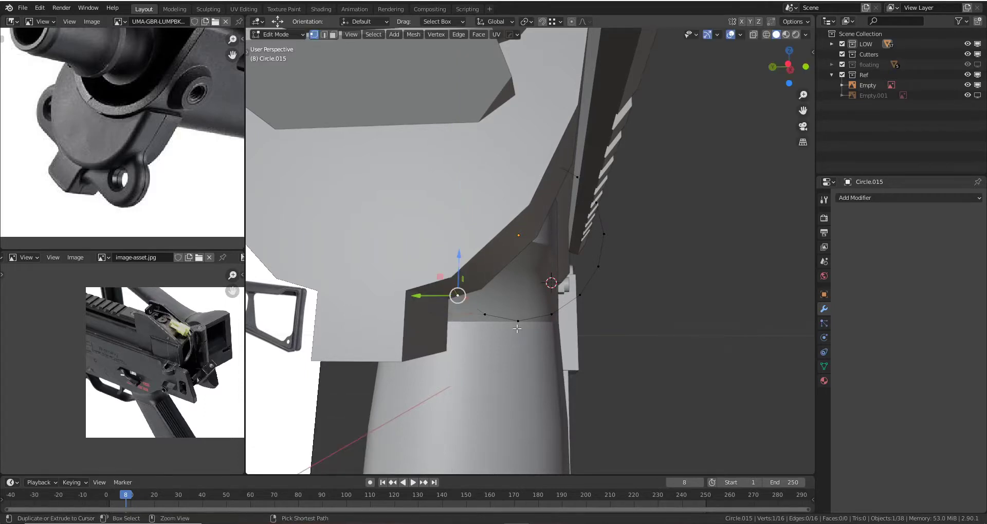
{"action": "key", "text": "shift+s"}
{"action": "left_click", "coordinate": [517, 359]}
{"action": "middle_click_drag", "start_coordinate": [484, 318], "coordinate": [503, 288]}
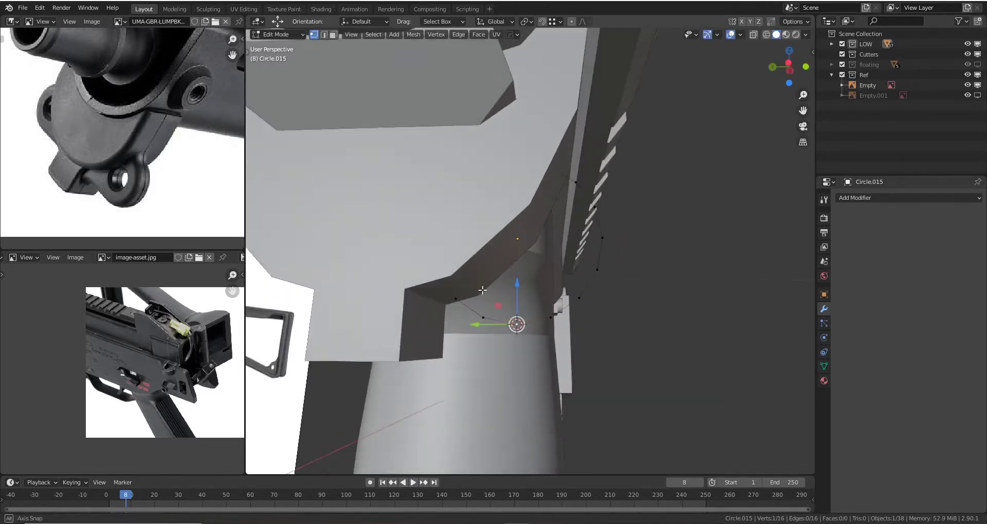
- With the 3D cursor as pivot, flatten the bottom vertices on Z and slide the edge along Y
{"action": "left_click", "coordinate": [525, 22]}
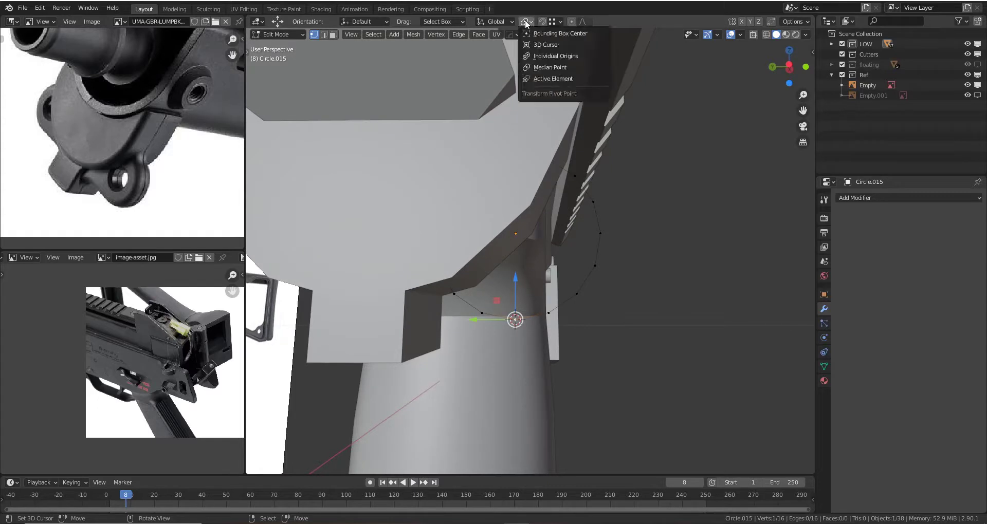
{"action": "left_click", "coordinate": [547, 45]}
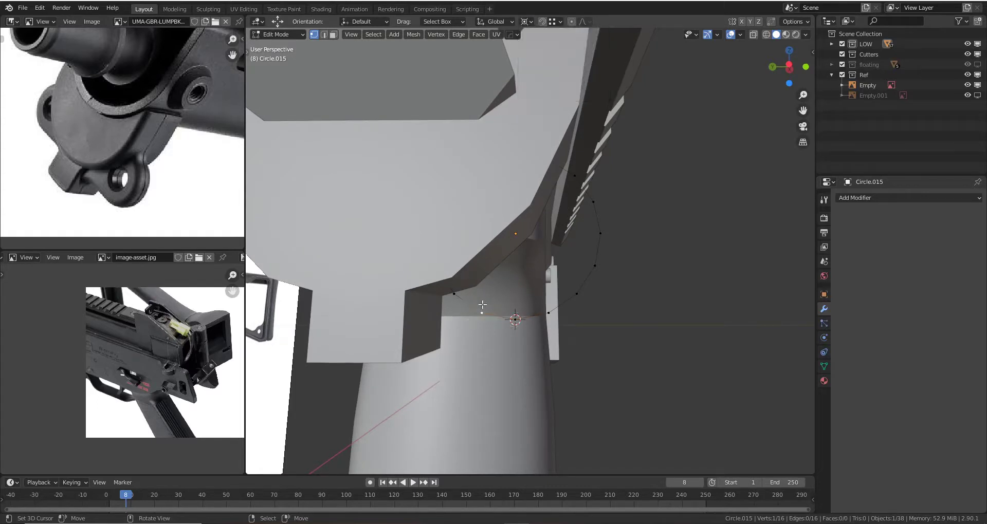
{"action": "key", "text": "s"}
{"action": "key", "text": "z"}
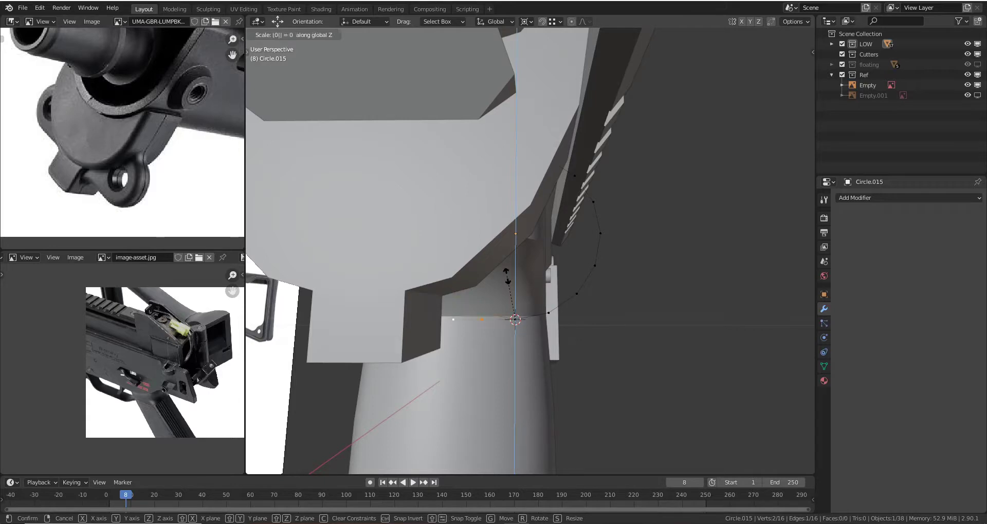
{"action": "key", "text": "Return"}
{"action": "mouse_move", "coordinate": [507, 276]}
{"action": "middle_mouse_down"}
{"action": "mouse_move", "coordinate": [492, 276]}
{"action": "mouse_move", "coordinate": [498, 241]}
{"action": "mouse_move", "coordinate": [491, 293]}
{"action": "mouse_move", "coordinate": [434, 313]}
{"action": "middle_mouse_up"}
{"action": "key", "text": "2"}
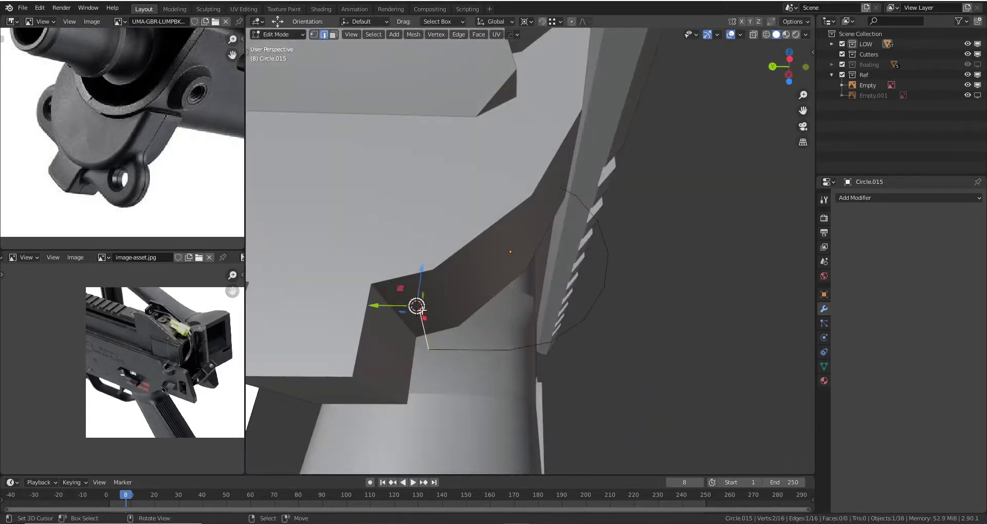
{"action": "left_click_drag", "start_coordinate": [376, 306], "coordinate": [325, 303]}
- Enlarge the circle's ring slightly, by 1.019
{"action": "key", "text": "Tab"}
{"action": "mouse_move", "coordinate": [325, 304]}
{"action": "middle_mouse_down"}
{"action": "mouse_move", "coordinate": [500, 235]}
{"action": "mouse_move", "coordinate": [377, 266]}
{"action": "mouse_move", "coordinate": [677, 250]}
{"action": "mouse_move", "coordinate": [671, 270]}
{"action": "mouse_move", "coordinate": [545, 251]}
{"action": "middle_mouse_up"}
{"action": "key", "text": "Tab"}
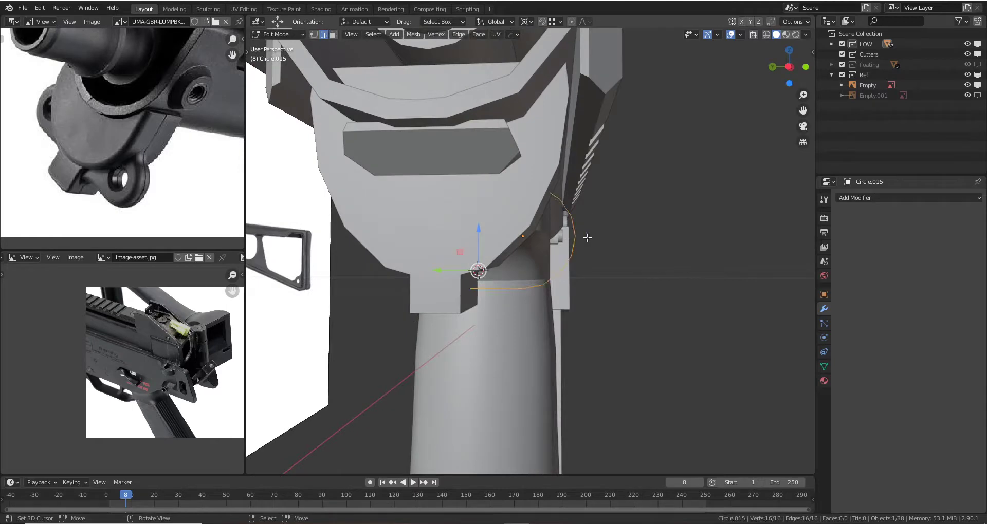
{"action": "key", "text": "s"}
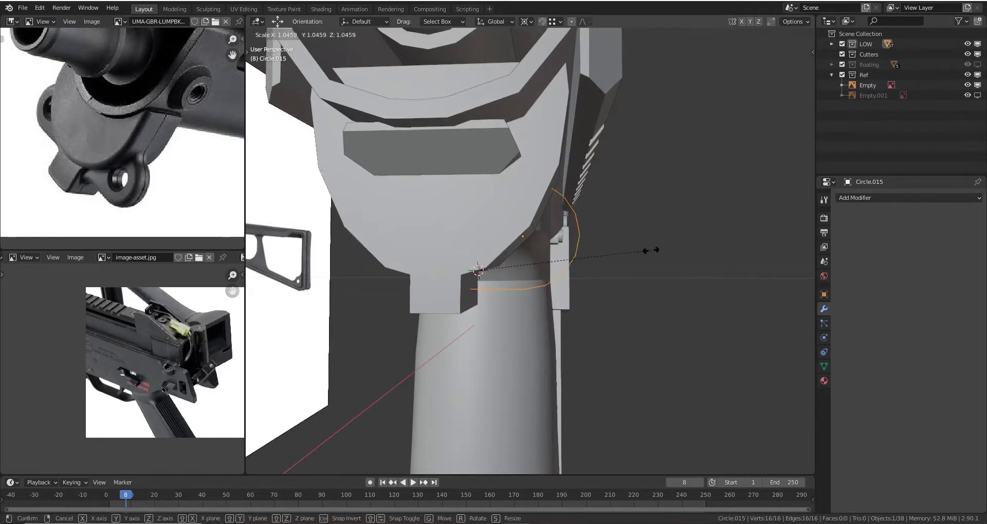
{"action": "left_click", "coordinate": [642, 252]}
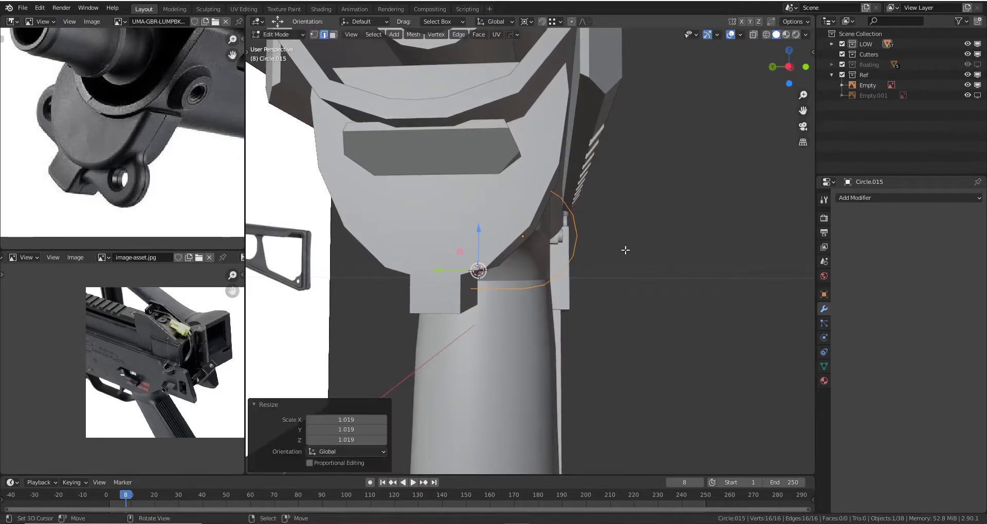
{"action": "mouse_move", "coordinate": [626, 248]}
{"action": "middle_mouse_down"}
{"action": "mouse_move", "coordinate": [513, 157]}
{"action": "mouse_move", "coordinate": [551, 245]}
{"action": "mouse_move", "coordinate": [558, 197]}
{"action": "mouse_move", "coordinate": [541, 220]}
{"action": "mouse_move", "coordinate": [593, 212]}
{"action": "middle_mouse_up"}
{"action": "key", "text": "Tab"}
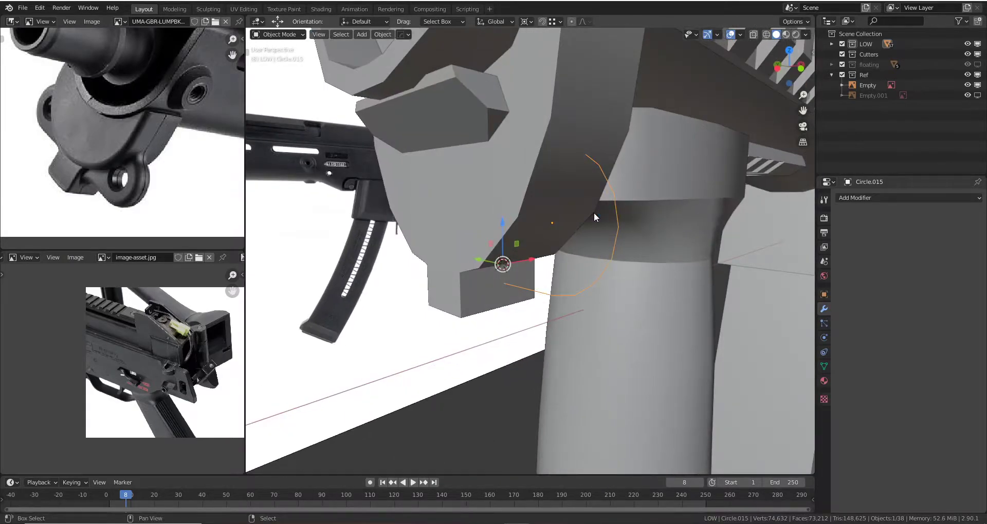
{"action": "key", "text": "Tab"}
{"action": "scroll", "coordinate": [594, 212], "scroll_direction": "up", "scroll_amount": 2}
- In wireframe, extrude two new vertices from the circle
{"action": "key", "text": "z"}
{"action": "left_click", "coordinate": [571, 130]}
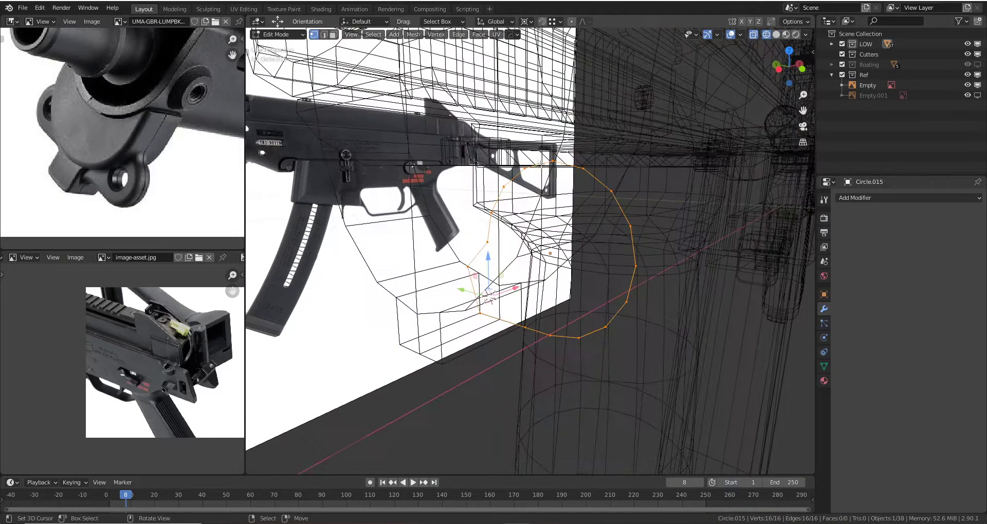
{"action": "middle_click_drag", "start_coordinate": [570, 129], "coordinate": [576, 159]}
{"action": "key", "text": "e"}
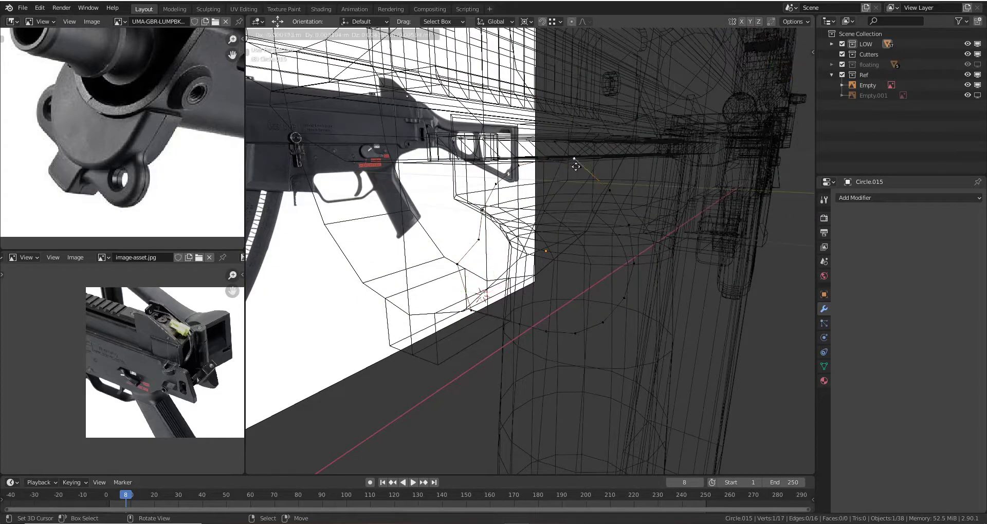
{"action": "left_click", "coordinate": [586, 169]}
{"action": "middle_click_drag", "start_coordinate": [586, 169], "coordinate": [478, 340]}
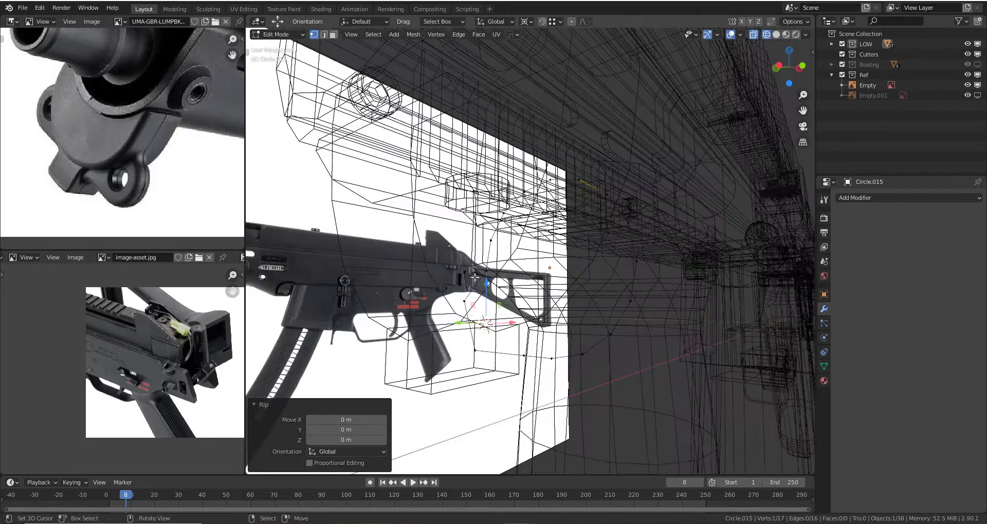
{"action": "key", "text": "e"}
{"action": "left_click", "coordinate": [475, 338]}
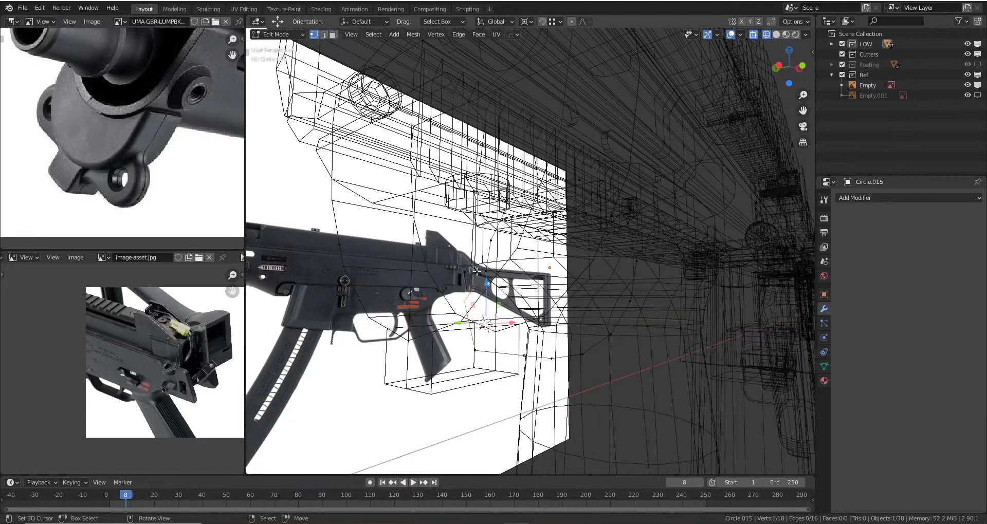
{"action": "mouse_move", "coordinate": [476, 281]}
{"action": "middle_mouse_down"}
{"action": "mouse_move", "coordinate": [491, 265]}
{"action": "mouse_move", "coordinate": [473, 210]}
{"action": "mouse_move", "coordinate": [462, 216]}
{"action": "mouse_move", "coordinate": [542, 235]}
{"action": "middle_mouse_up"}
- Delete the unwanted half of the circle, leaving an arc
{"action": "key", "text": "shift+z"}
{"action": "key", "text": "x"}
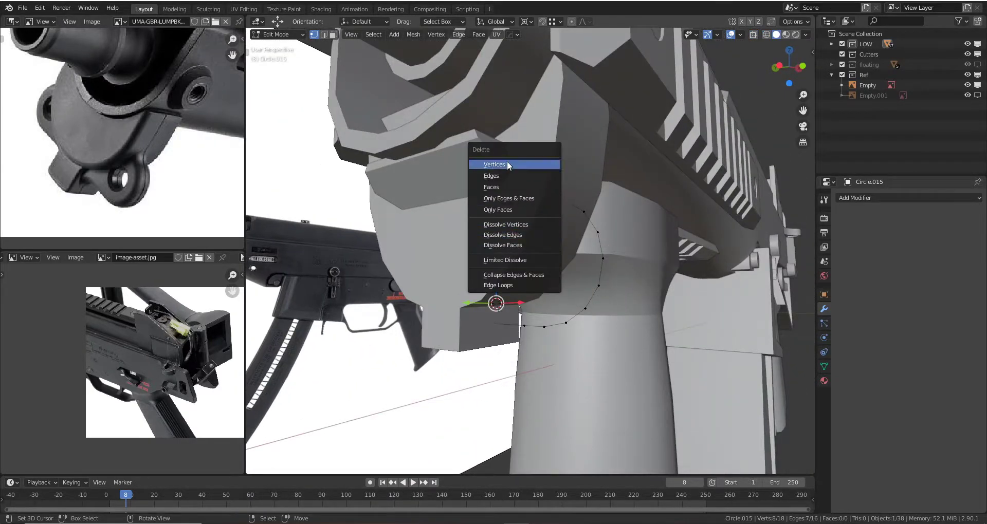
{"action": "left_click", "coordinate": [494, 164]}
{"action": "middle_click_drag", "start_coordinate": [507, 164], "coordinate": [548, 229]}
{"action": "key", "text": "Tab"}
- In the front wireframe view, extrude the arc edge and shift it sideways for thickness
{"action": "key", "text": "KP_1"}
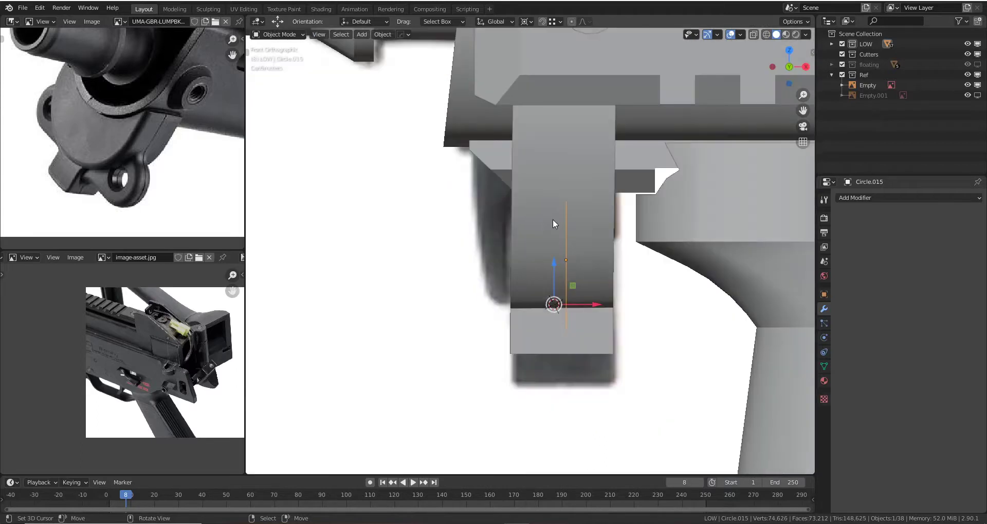
{"action": "key", "text": "shift+z"}
{"action": "key", "text": "Tab"}
{"action": "scroll", "coordinate": [538, 231], "scroll_direction": "up", "scroll_amount": 1}
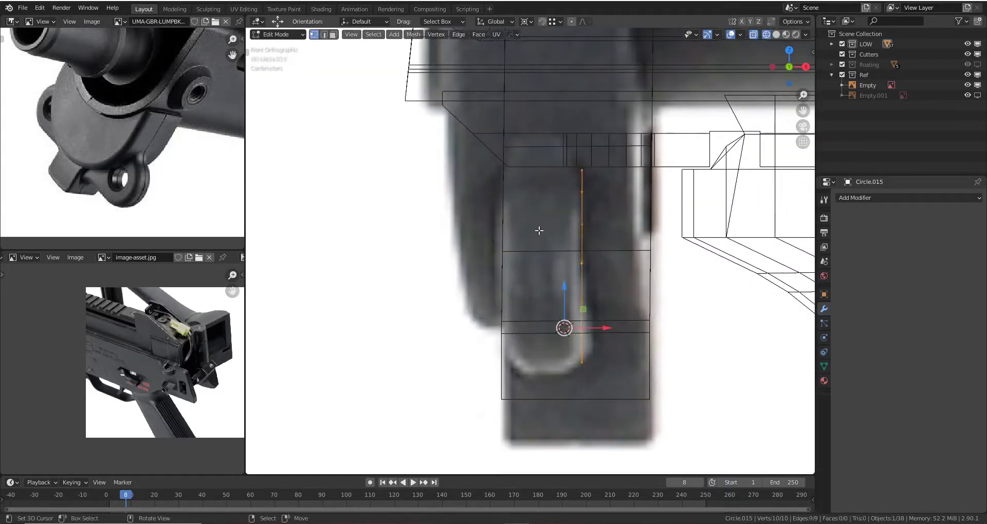
{"action": "key", "text": "e"}
{"action": "right_click", "coordinate": [611, 329]}
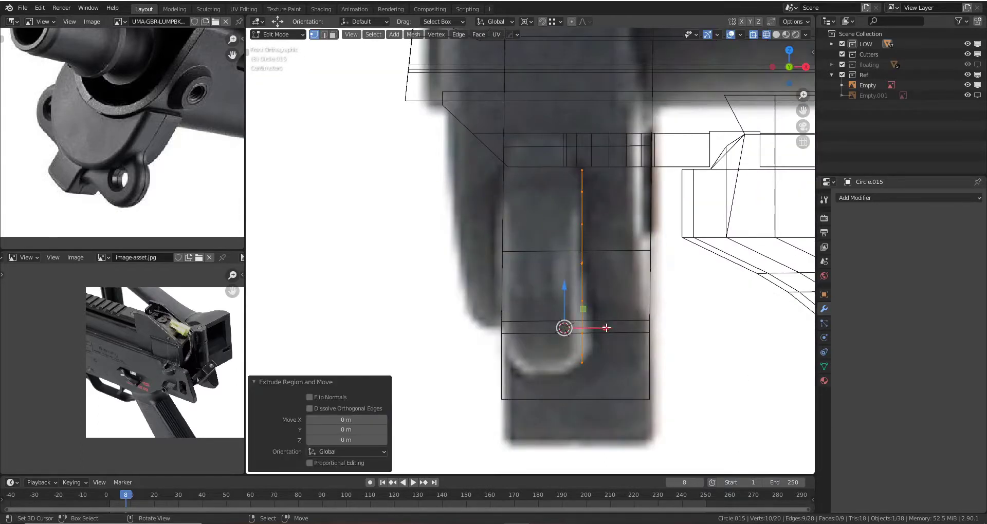
{"action": "key", "text": "g"}
{"action": "left_click", "coordinate": [539, 327]}
- Move the curved side piece along X to hug the guard block, then nudge it back slightly
{"action": "key", "text": "z"}
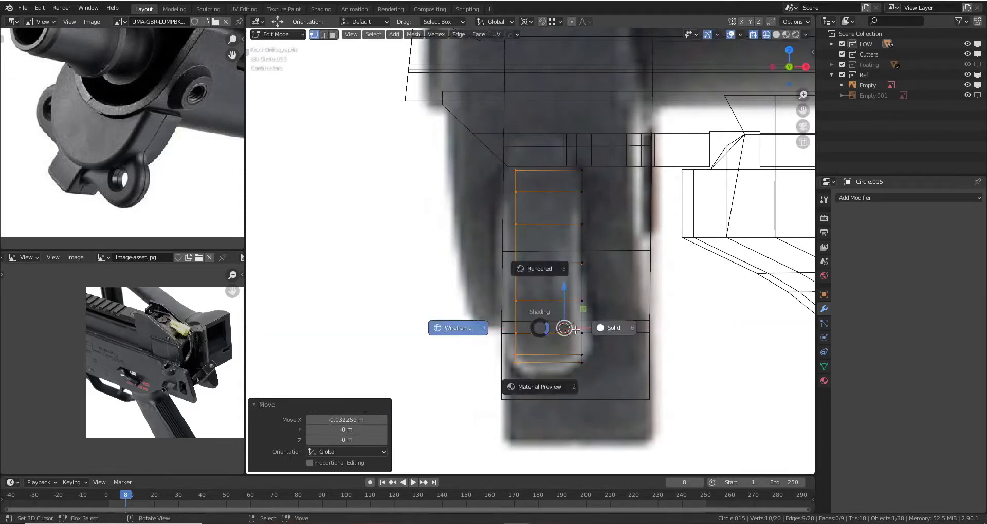
{"action": "left_click", "coordinate": [599, 327]}
{"action": "key", "text": "Tab"}
{"action": "key", "text": "g"}
{"action": "left_click", "coordinate": [617, 327]}
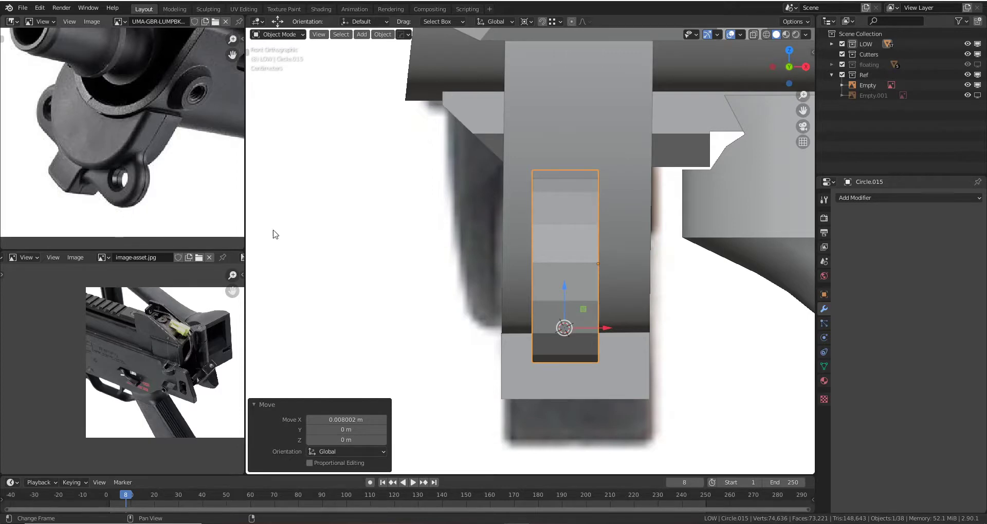
{"action": "scroll", "coordinate": [360, 239], "scroll_direction": "down", "scroll_amount": 3}
{"action": "left_click_drag", "start_coordinate": [599, 298], "coordinate": [609, 298]}
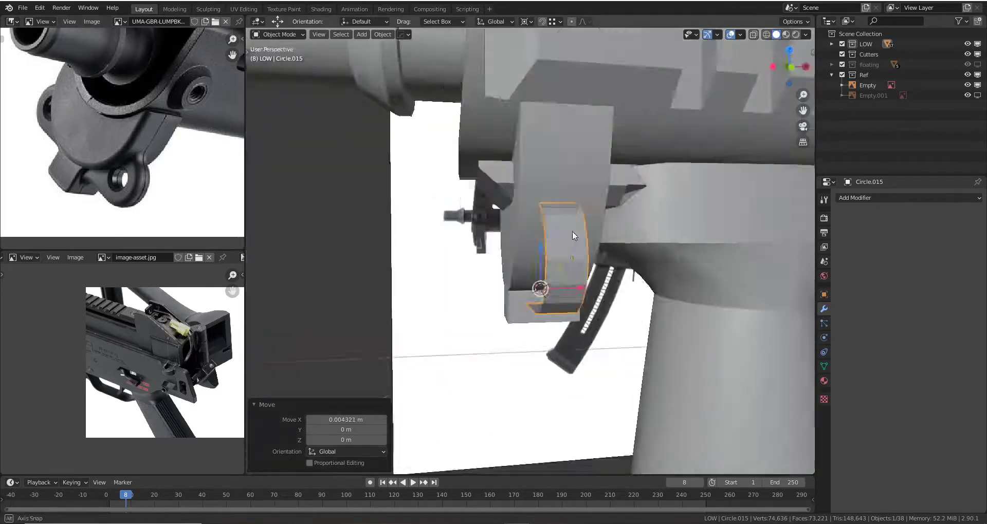
{"action": "mouse_move", "coordinate": [608, 298]}
{"action": "middle_mouse_down"}
{"action": "mouse_move", "coordinate": [664, 193]}
{"action": "mouse_move", "coordinate": [584, 220]}
{"action": "mouse_move", "coordinate": [556, 179]}
{"action": "mouse_move", "coordinate": [519, 177]}
{"action": "mouse_move", "coordinate": [543, 211]}
{"action": "mouse_move", "coordinate": [529, 205]}
{"action": "mouse_move", "coordinate": [509, 240]}
{"action": "middle_mouse_up"}
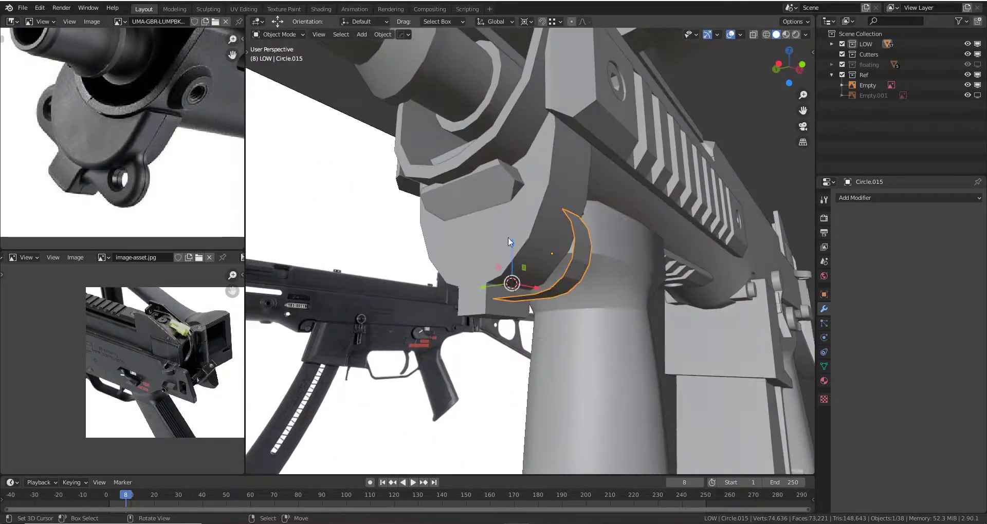
- Select the Circle.014 guard plate and pick a face in face-select mode
{"action": "left_click", "coordinate": [483, 304]}
{"action": "key", "text": "Tab"}
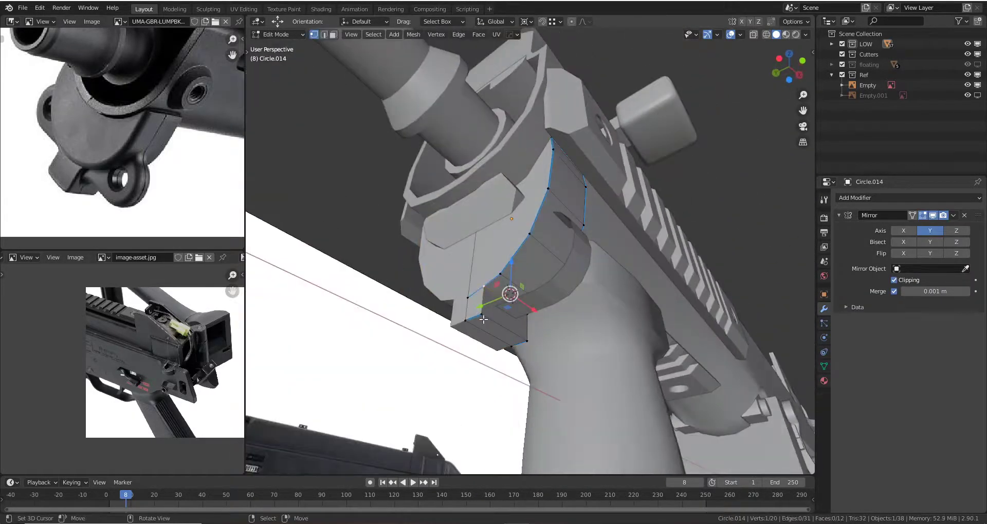
{"action": "mouse_move", "coordinate": [483, 311]}
{"action": "middle_mouse_down"}
{"action": "mouse_move", "coordinate": [538, 260]}
{"action": "mouse_move", "coordinate": [528, 271]}
{"action": "middle_mouse_up"}
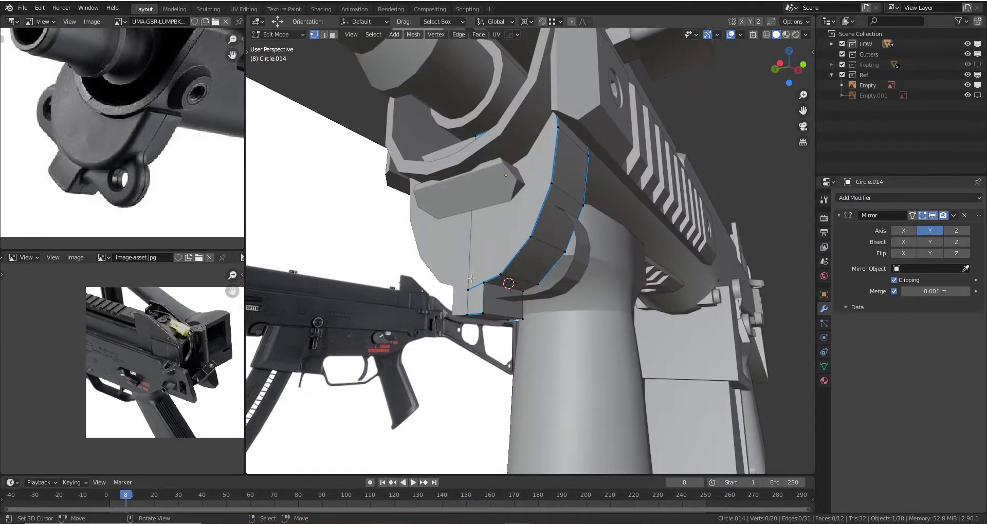
{"action": "middle_click_drag", "start_coordinate": [475, 287], "coordinate": [494, 255]}
{"action": "key", "text": "3"}
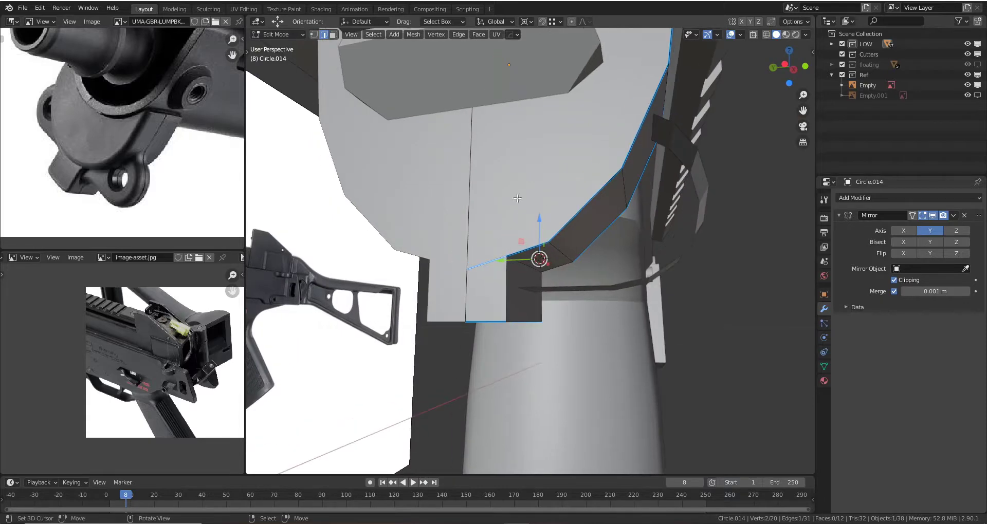
{"action": "left_click", "coordinate": [495, 256], "text": "shift"}
{"action": "key", "text": "Tab"}
- In front wireframe view, try sliding the side piece left along X, then undo
{"action": "key", "text": "KP_1"}
{"action": "key", "text": "KP_5"}
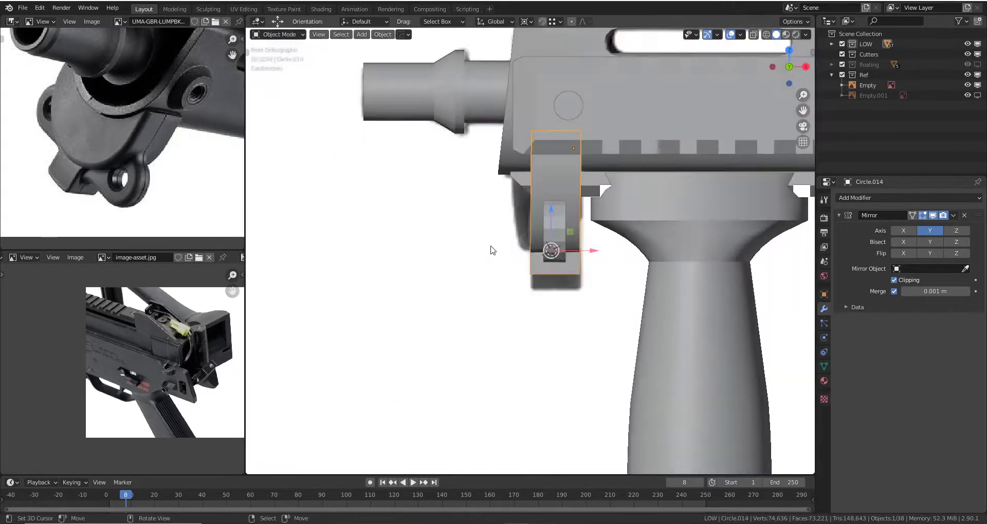
{"action": "key", "text": "z"}
{"action": "left_click", "coordinate": [462, 246]}
{"action": "scroll", "coordinate": [588, 220], "scroll_direction": "up", "scroll_amount": 3}
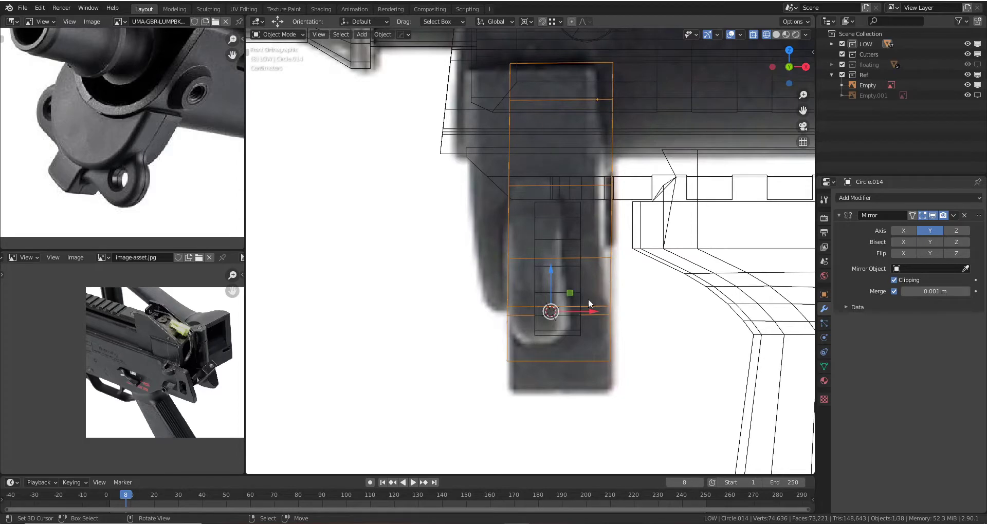
{"action": "left_click_drag", "start_coordinate": [590, 313], "coordinate": [564, 310]}
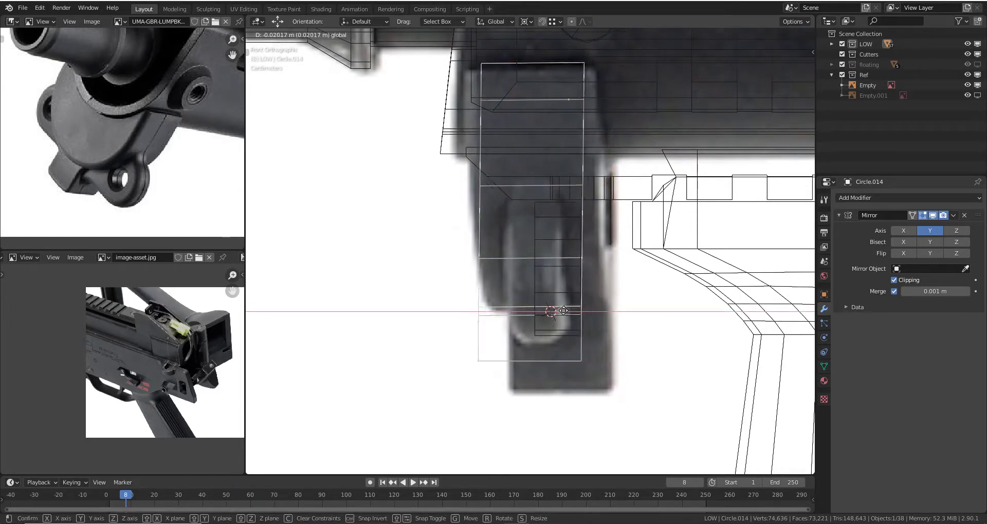
{"action": "left_click", "coordinate": [563, 311]}
{"action": "key", "text": "ctrl+z"}
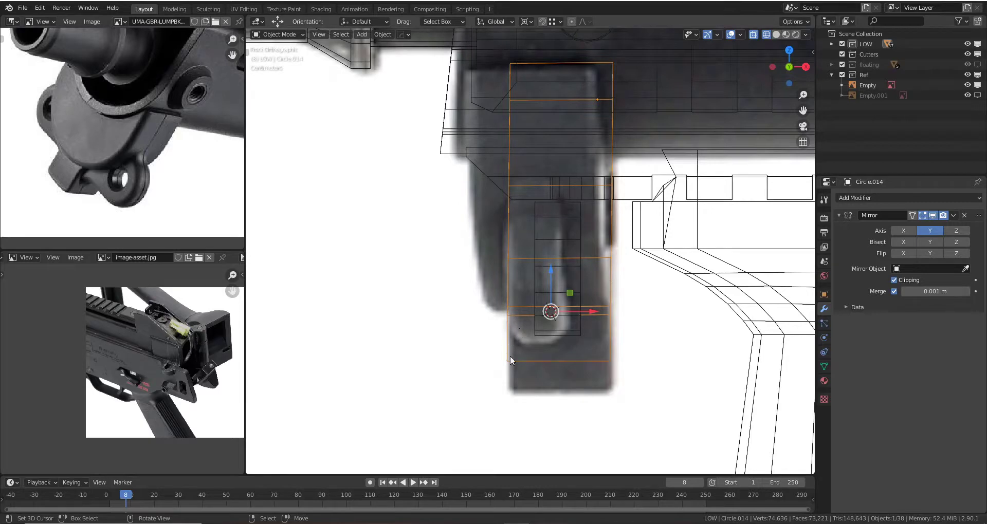
- Lower the plate's bottom edge along Z and extrude its side face 0.01329 m
{"action": "key", "text": "Tab"}
{"action": "key", "text": "g"}
{"action": "key", "text": "z"}
{"action": "left_click", "coordinate": [568, 366]}
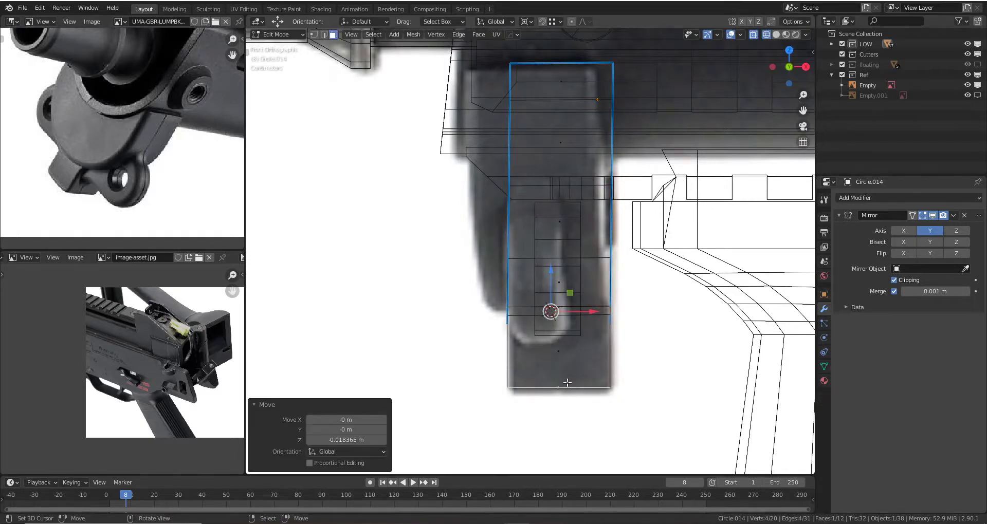
{"action": "key", "text": "alt+z"}
{"action": "middle_click_drag", "start_coordinate": [472, 126], "coordinate": [562, 224]}
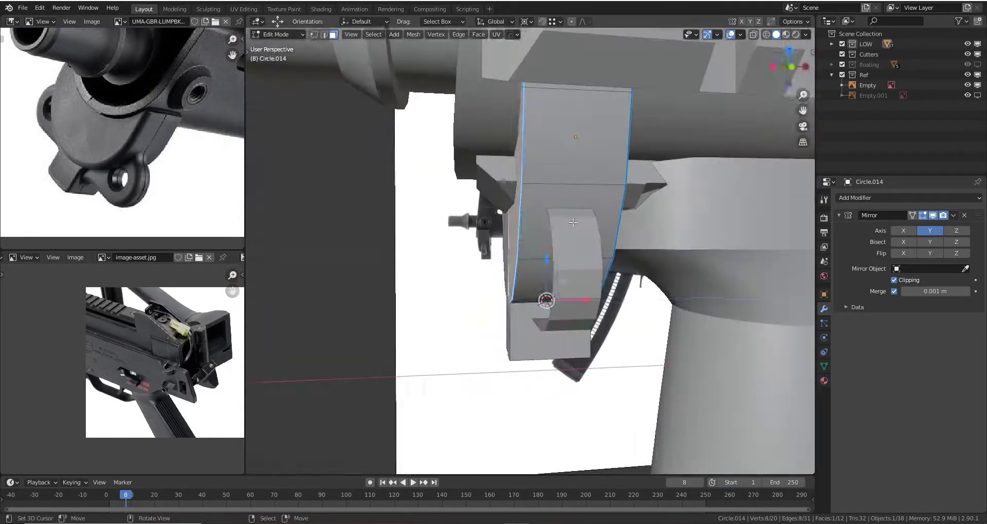
{"action": "key", "text": "e"}
{"action": "left_click", "coordinate": [562, 224]}
- Widen the outer edges along X to thicken the plate, then return to solid Object Mode
{"action": "key", "text": "KP_1"}
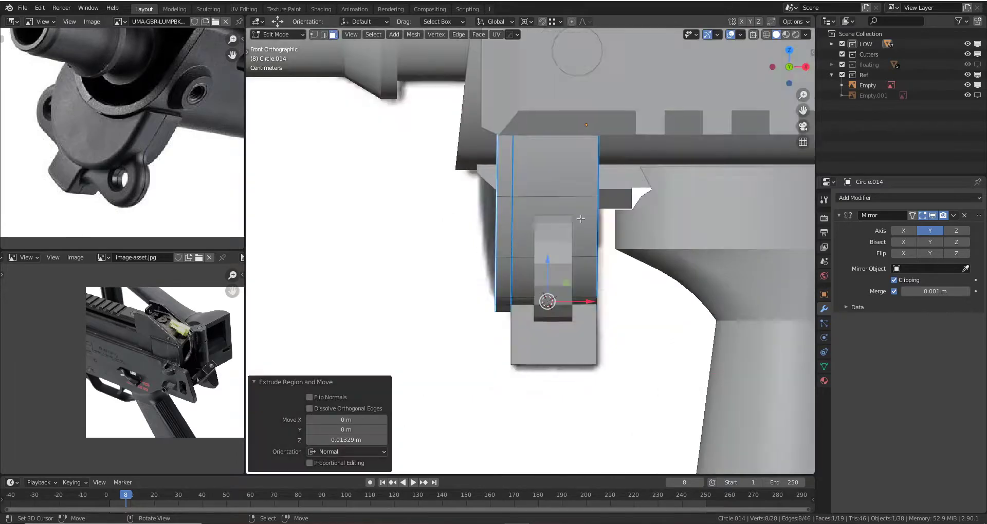
{"action": "key", "text": "z"}
{"action": "left_click", "coordinate": [526, 227]}
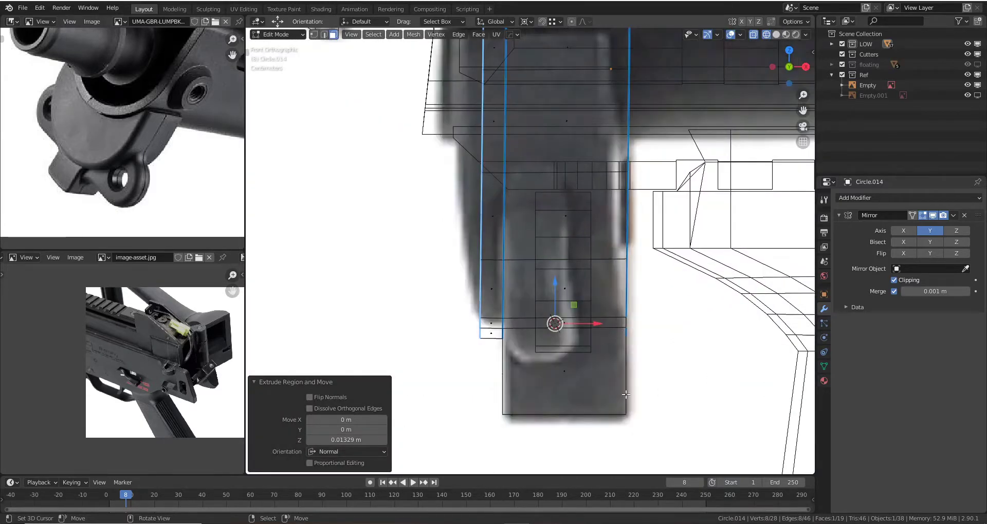
{"action": "key", "text": "g"}
{"action": "key", "text": "x"}
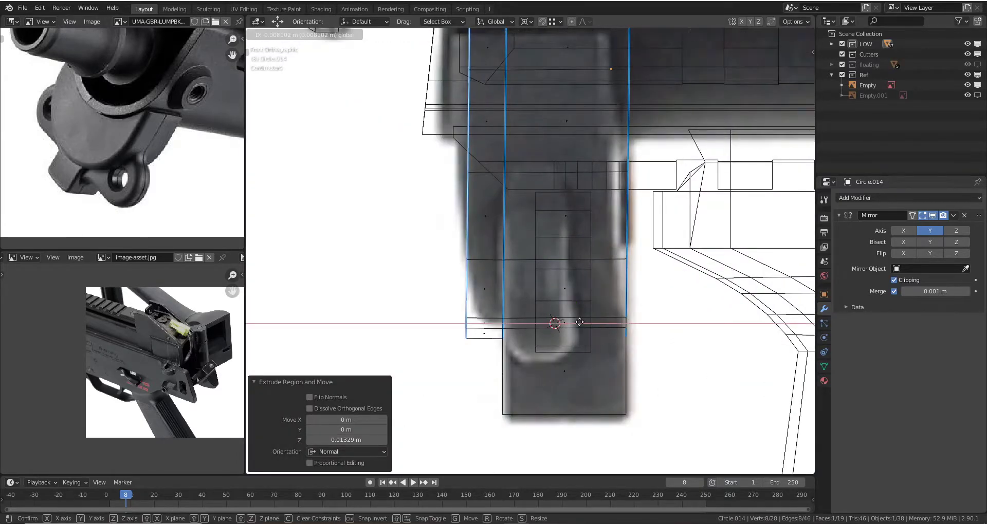
{"action": "left_click", "coordinate": [585, 323]}
{"action": "key", "text": "Tab"}
{"action": "mouse_move", "coordinate": [502, 193]}
{"action": "middle_mouse_down"}
{"action": "mouse_move", "coordinate": [571, 181]}
{"action": "mouse_move", "coordinate": [559, 139]}
{"action": "mouse_move", "coordinate": [542, 224]}
{"action": "middle_mouse_up"}
{"action": "key", "text": "z"}
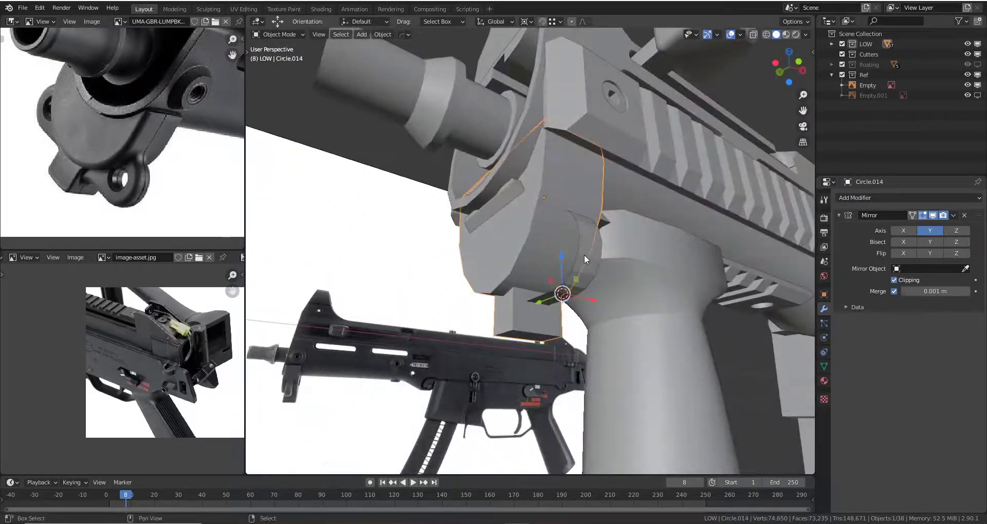
{"action": "mouse_move", "coordinate": [584, 254]}
{"action": "middle_mouse_down"}
{"action": "mouse_move", "coordinate": [553, 229]}
{"action": "mouse_move", "coordinate": [603, 304]}
{"action": "middle_mouse_up"}
- Slide Circle.015 along X by about -0.013 m toward the guard plate
{"action": "left_click", "coordinate": [604, 304], "text": "shift"}
{"action": "key", "text": "g"}
{"action": "key", "text": "x"}
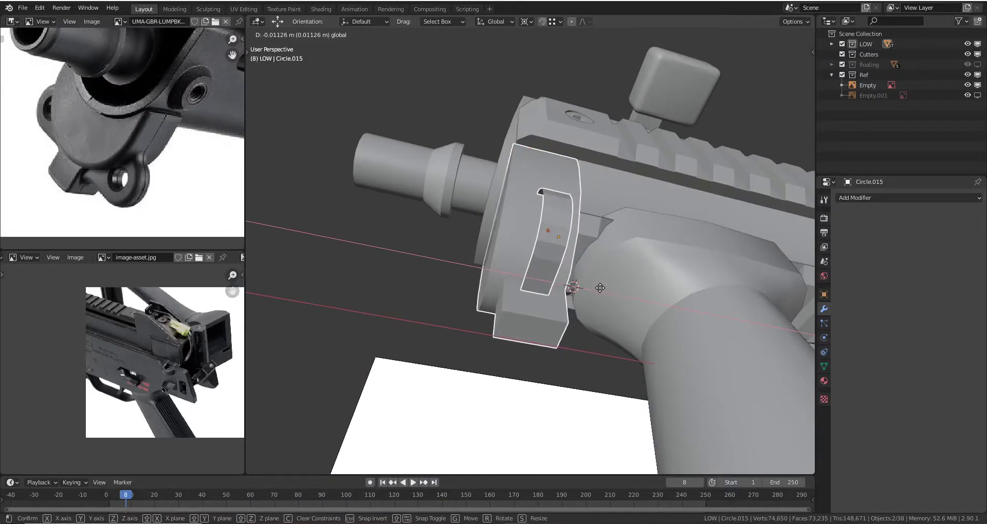
{"action": "left_click", "coordinate": [598, 288]}
- Check the fit in Front view wireframe, then return to solid shading and orbit
{"action": "key", "text": "KP_1"}
{"action": "key", "text": "z"}
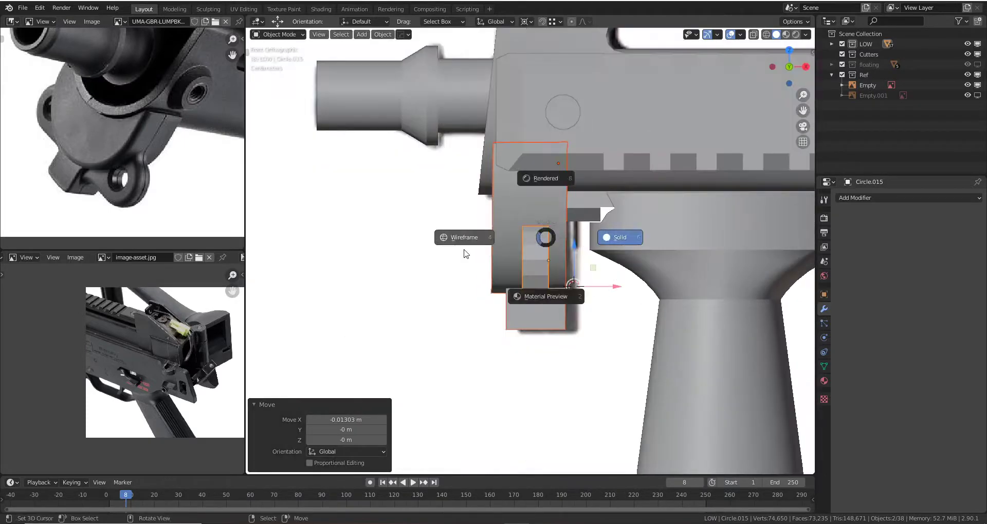
{"action": "left_click", "coordinate": [463, 254]}
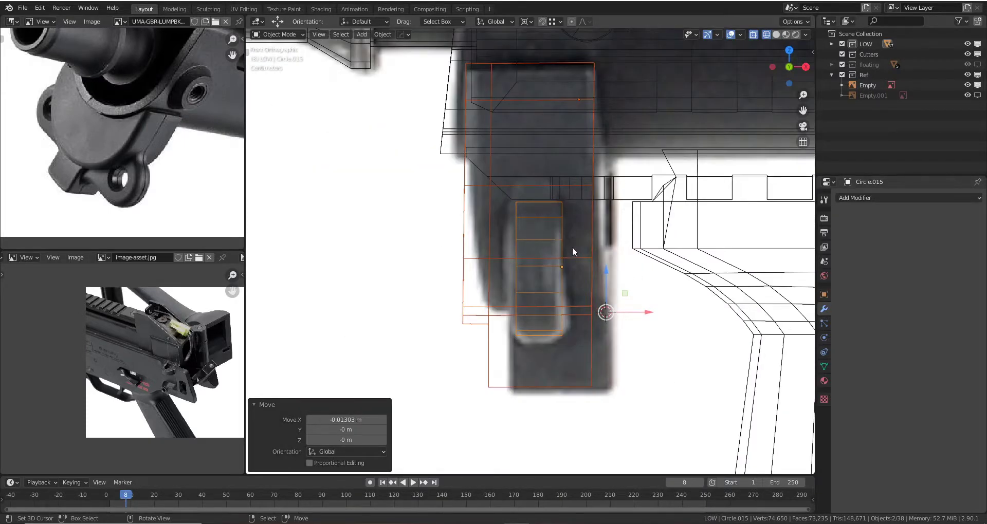
{"action": "scroll", "coordinate": [461, 134], "scroll_direction": "up", "scroll_amount": 1}
{"action": "scroll", "coordinate": [468, 154], "scroll_direction": "up", "scroll_amount": 1}
{"action": "scroll", "coordinate": [477, 180], "scroll_direction": "up", "scroll_amount": 1}
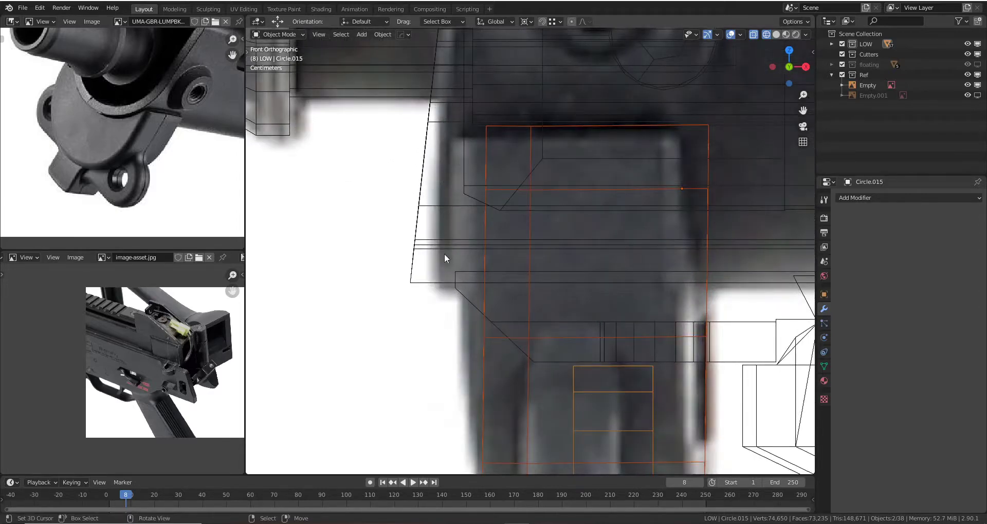
{"action": "scroll", "coordinate": [324, 238], "scroll_direction": "down", "scroll_amount": 3}
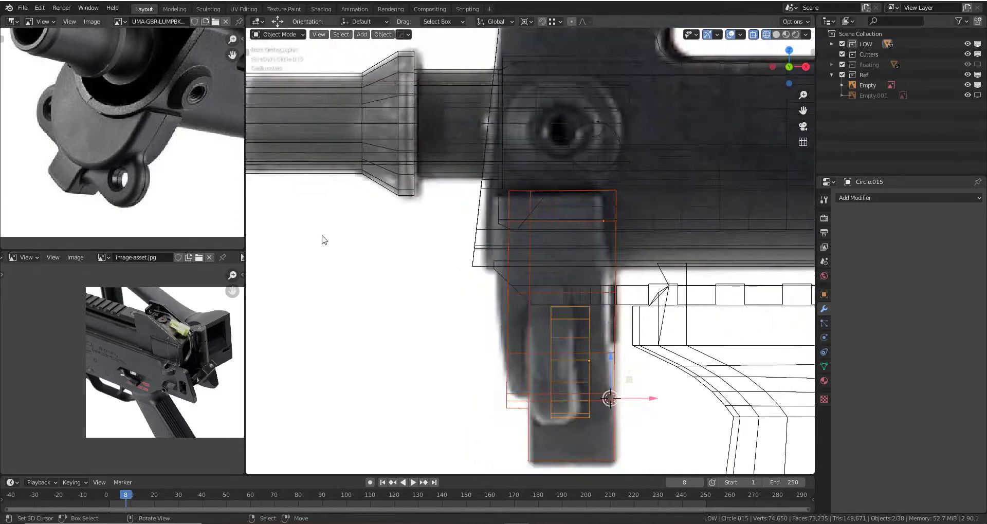
{"action": "key", "text": "z"}
{"action": "left_click", "coordinate": [393, 250]}
{"action": "mouse_move", "coordinate": [392, 249]}
{"action": "middle_mouse_down"}
{"action": "mouse_move", "coordinate": [478, 195]}
{"action": "mouse_move", "coordinate": [529, 244]}
{"action": "mouse_move", "coordinate": [516, 230]}
{"action": "mouse_move", "coordinate": [522, 264]}
{"action": "mouse_move", "coordinate": [517, 245]}
{"action": "mouse_move", "coordinate": [592, 306]}
{"action": "mouse_move", "coordinate": [579, 283]}
{"action": "mouse_move", "coordinate": [560, 295]}
{"action": "mouse_move", "coordinate": [642, 356]}
{"action": "mouse_move", "coordinate": [541, 313]}
{"action": "middle_mouse_up"}
- Nudge the curved piece slightly and recheck it in Front view wireframe
{"action": "key", "text": "g"}
{"action": "left_click", "coordinate": [613, 336]}
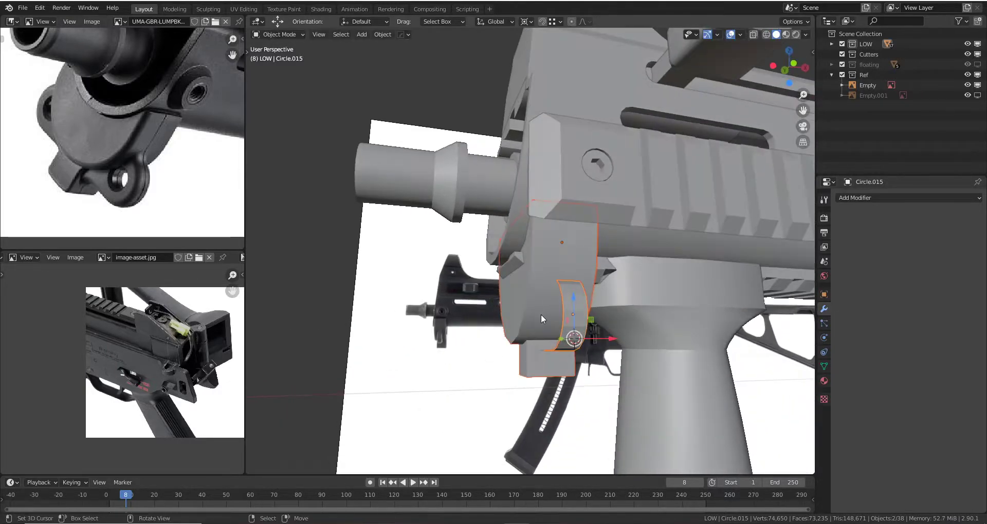
{"action": "key", "text": "KP_1"}
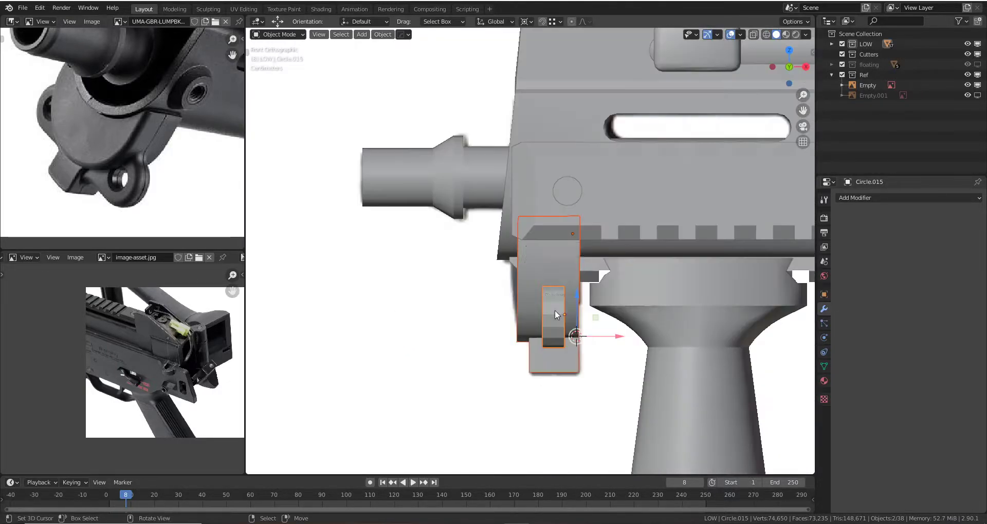
{"action": "key", "text": "z"}
{"action": "left_click", "coordinate": [462, 308]}
{"action": "scroll", "coordinate": [562, 184], "scroll_direction": "up", "scroll_amount": 5}
- Select only Circle.015 and compare wireframe and solid views to verify its fit
{"action": "left_click", "coordinate": [584, 184]}
{"action": "left_click", "coordinate": [575, 180]}
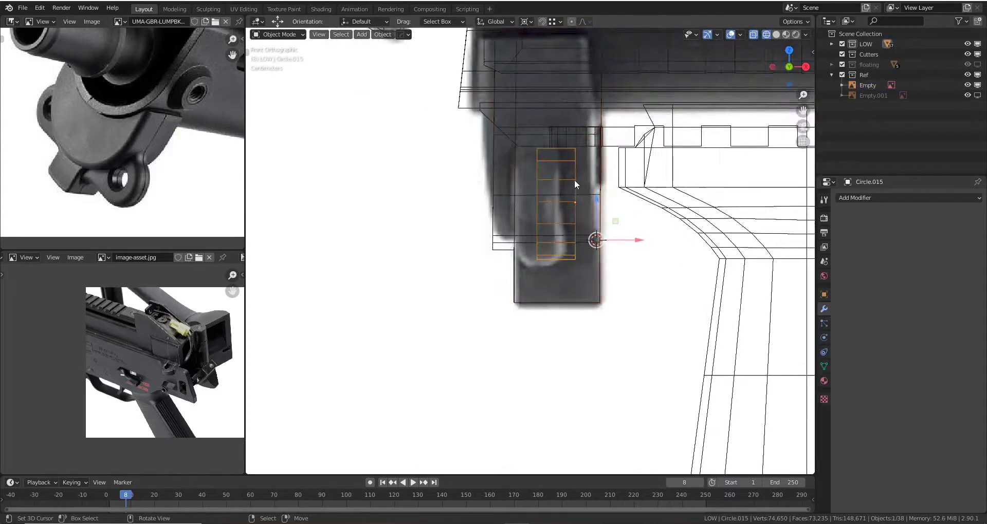
{"action": "middle_click_drag", "start_coordinate": [575, 180], "coordinate": [541, 222], "text": "shift"}
{"action": "left_click", "coordinate": [598, 243]}
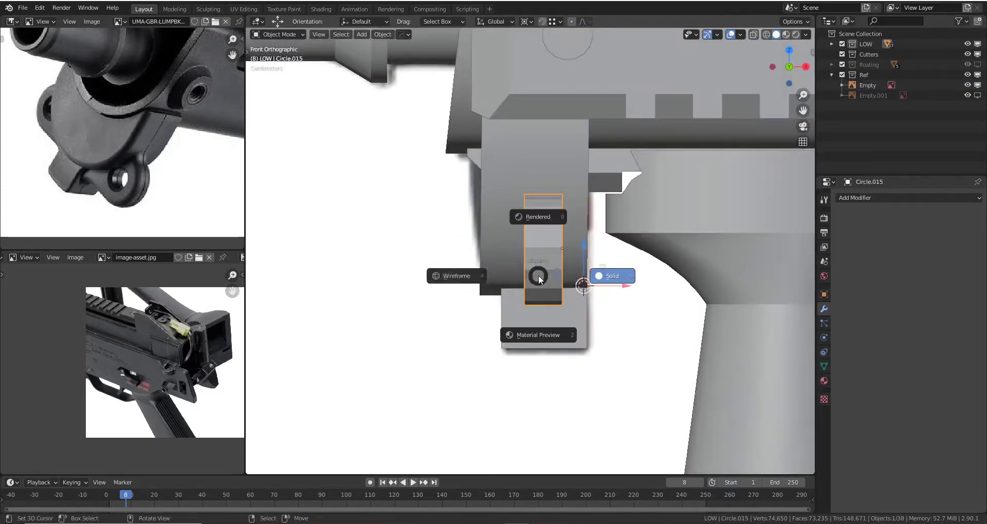
{"action": "key", "text": "4"}
{"action": "left_click", "coordinate": [596, 268]}
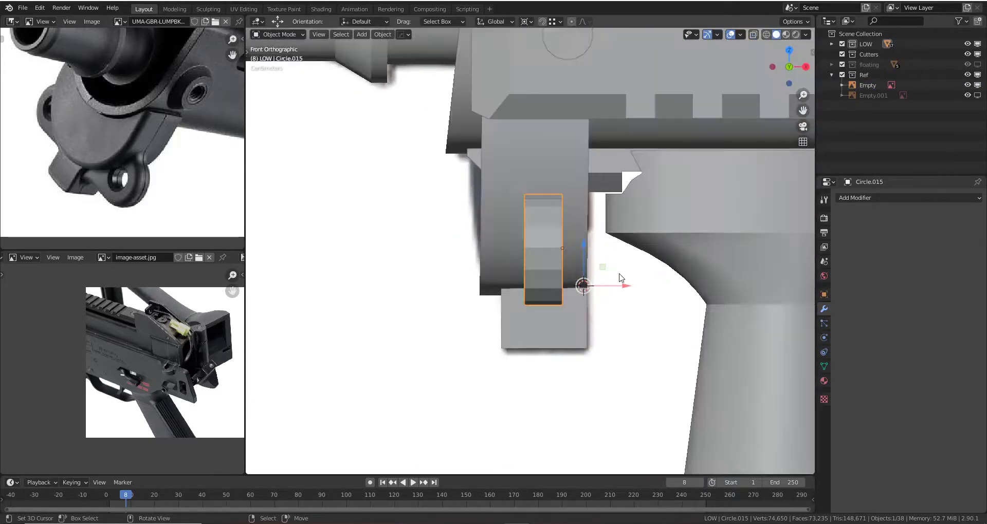
{"action": "key", "text": "z"}
{"action": "key", "text": "4"}
{"action": "key", "text": "z"}
{"action": "left_click", "coordinate": [628, 293]}
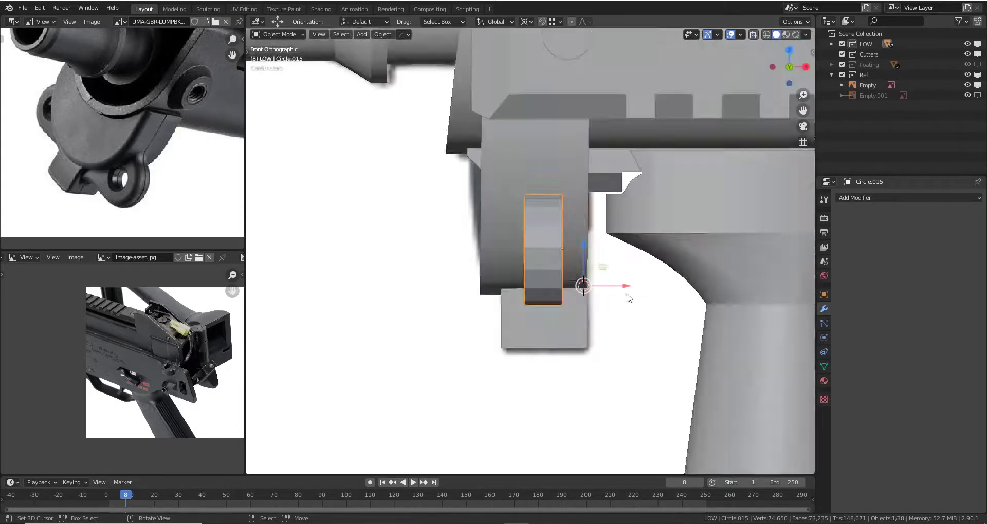
{"action": "mouse_move", "coordinate": [627, 293]}
{"action": "middle_mouse_down"}
{"action": "mouse_move", "coordinate": [532, 222]}
{"action": "mouse_move", "coordinate": [612, 262]}
{"action": "mouse_move", "coordinate": [646, 242]}
{"action": "middle_mouse_up"}
{"action": "scroll", "coordinate": [586, 227], "scroll_direction": "up", "scroll_amount": 5}
- Isolate Circle.015 and fill its open boundary loop with a face
{"action": "key", "text": "Tab"}
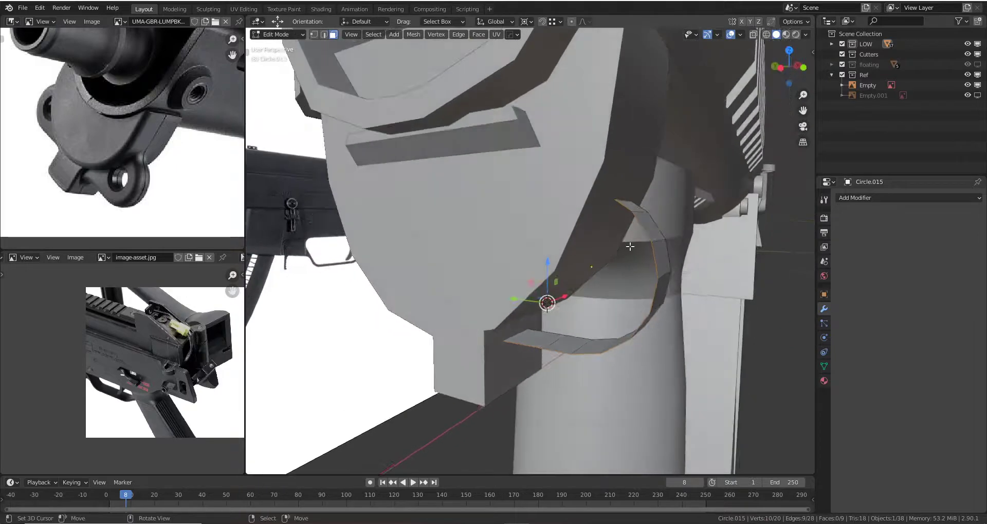
{"action": "key", "text": "KP_Divide"}
{"action": "key", "text": "alt+a"}
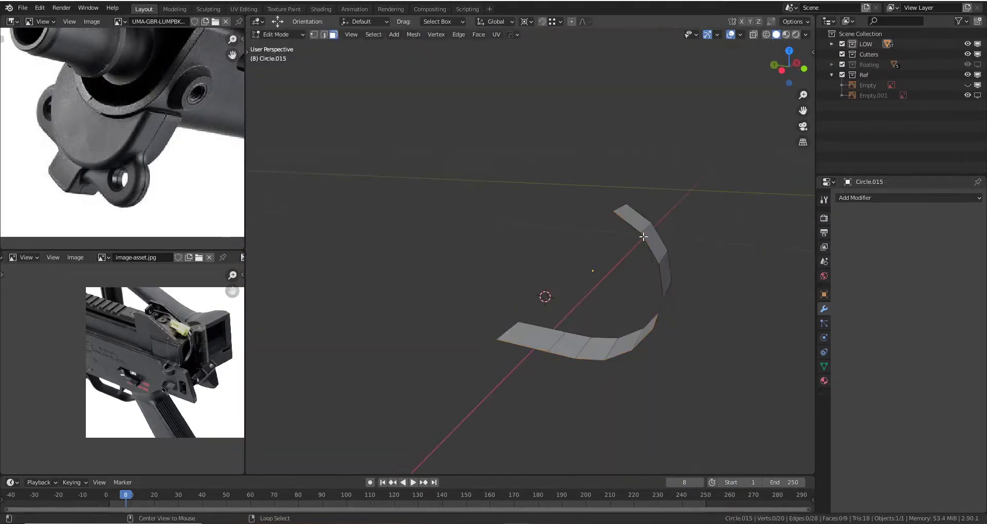
{"action": "left_click", "coordinate": [648, 242], "text": "alt"}
{"action": "key", "text": "f"}
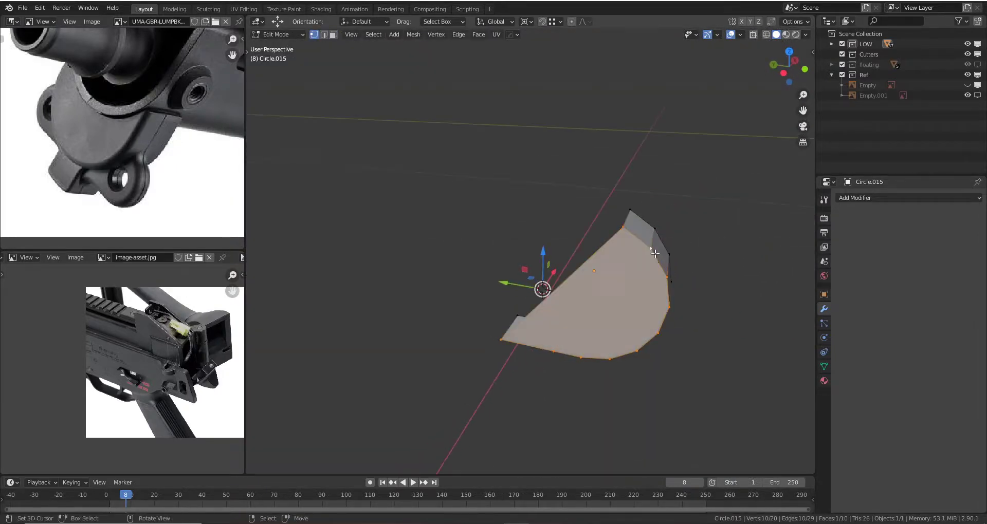
{"action": "middle_click_drag", "start_coordinate": [648, 242], "coordinate": [510, 232]}
{"action": "mouse_move", "coordinate": [444, 210]}
{"action": "middle_mouse_down"}
{"action": "mouse_move", "coordinate": [469, 211]}
{"action": "mouse_move", "coordinate": [478, 257]}
{"action": "middle_mouse_up"}
{"action": "key", "text": "Tab"}
{"action": "key", "text": "Tab"}
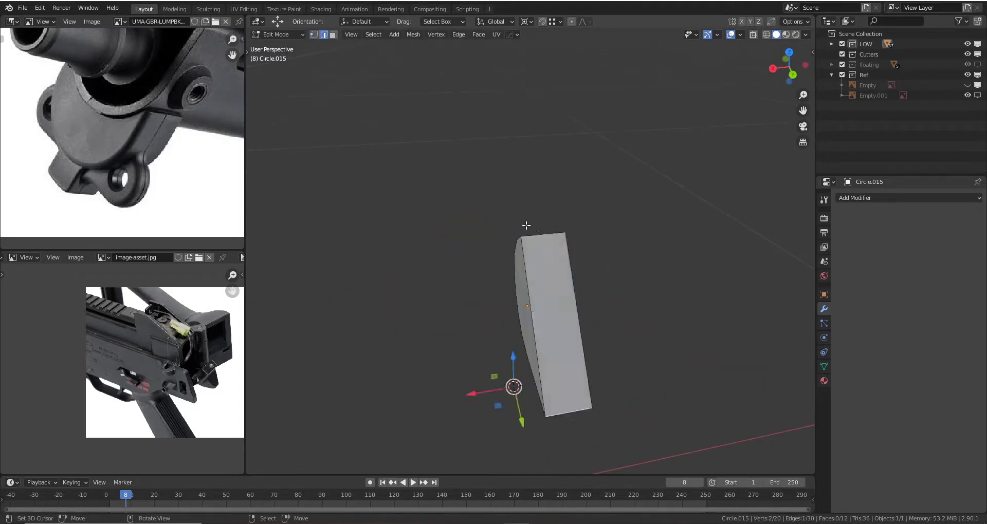
- Sharpen Circle.015's edges with HardOps and exit isolation to view the whole gun
{"action": "mouse_move", "coordinate": [545, 227]}
{"action": "middle_mouse_down"}
{"action": "mouse_move", "coordinate": [591, 231]}
{"action": "mouse_move", "coordinate": [522, 218]}
{"action": "middle_mouse_up"}
{"action": "key", "text": "q"}
{"action": "left_click", "coordinate": [548, 234]}
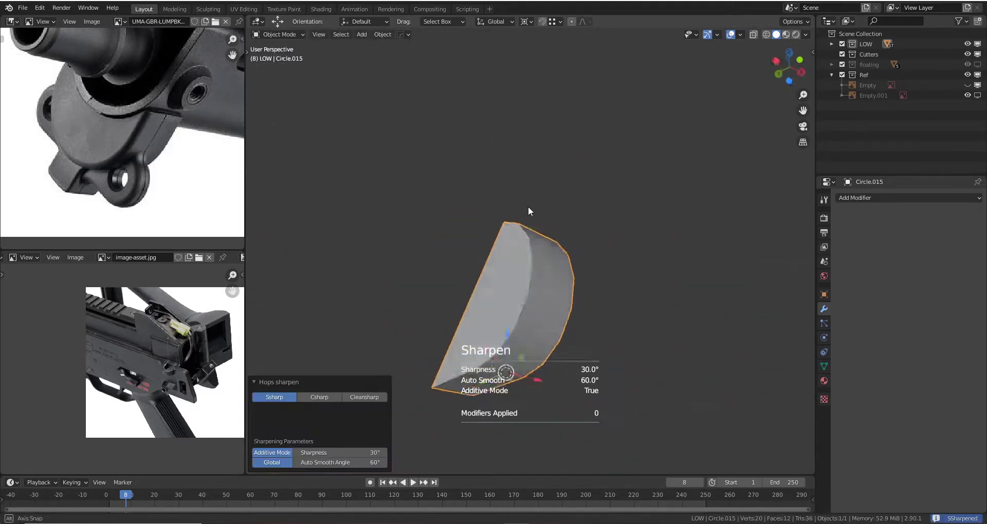
{"action": "key", "text": "KP_Divide"}
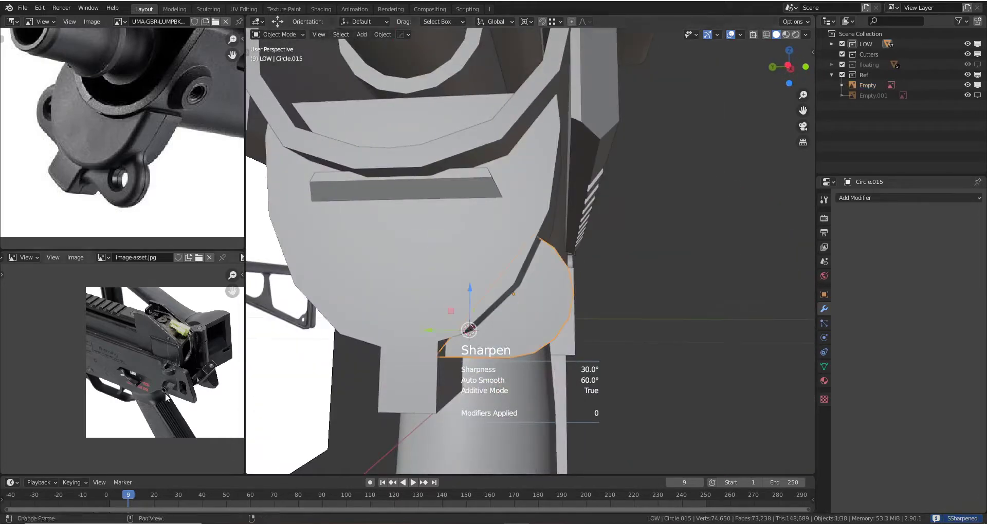
{"action": "scroll", "coordinate": [109, 181], "scroll_direction": "up", "scroll_amount": 1}
{"action": "scroll", "coordinate": [128, 183], "scroll_direction": "up", "scroll_amount": 1}
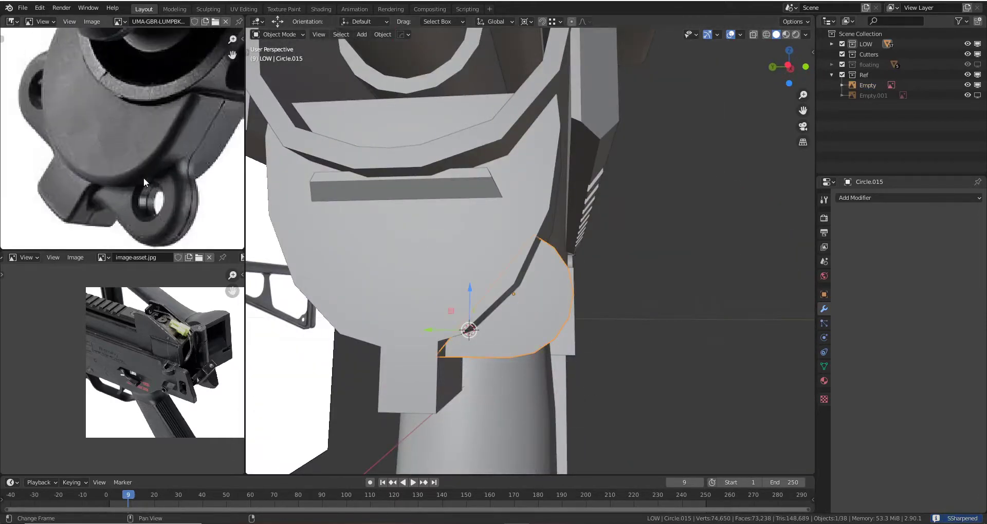
{"action": "scroll", "coordinate": [148, 185], "scroll_direction": "up", "scroll_amount": 1}
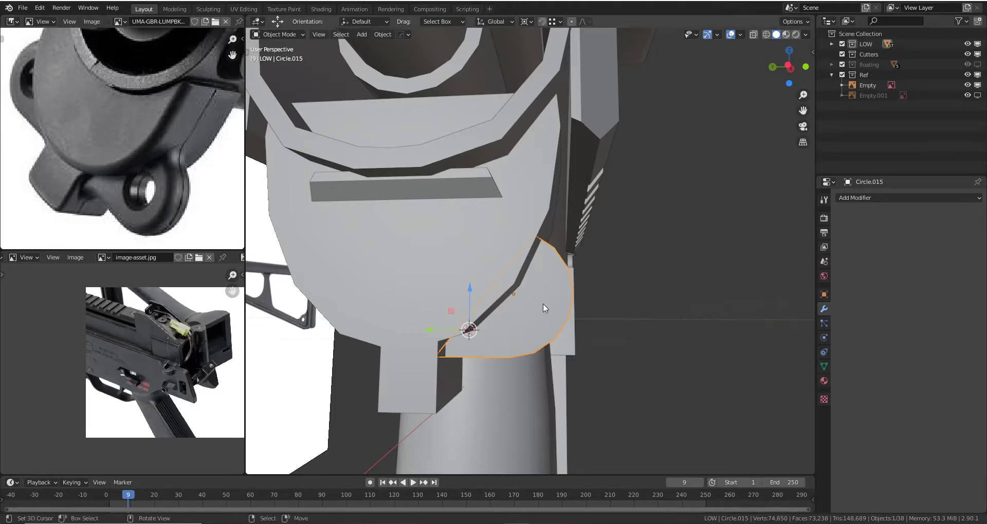
{"action": "mouse_move", "coordinate": [546, 309]}
{"action": "middle_mouse_down"}
{"action": "mouse_move", "coordinate": [537, 292]}
{"action": "mouse_move", "coordinate": [551, 289]}
{"action": "mouse_move", "coordinate": [535, 344]}
{"action": "middle_mouse_up"}
{"action": "scroll", "coordinate": [535, 344], "scroll_direction": "down", "scroll_amount": 2}
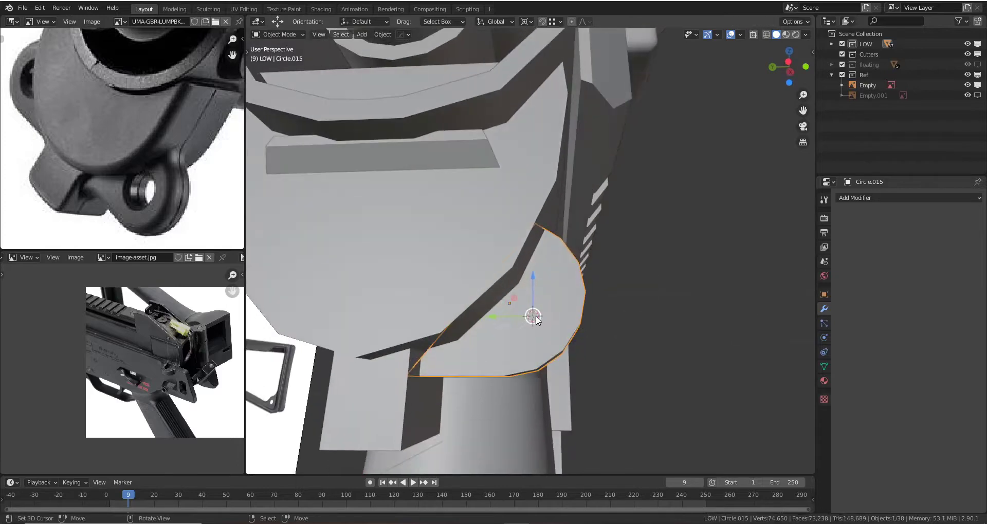
{"action": "key", "text": "shift+a"}
- Add a new circle, scale it down, and rotate it 90° around Y
{"action": "left_click", "coordinate": [584, 344]}
{"action": "scroll", "coordinate": [602, 365], "scroll_direction": "down", "scroll_amount": 3}
{"action": "key", "text": "s"}
{"action": "left_click", "coordinate": [602, 350]}
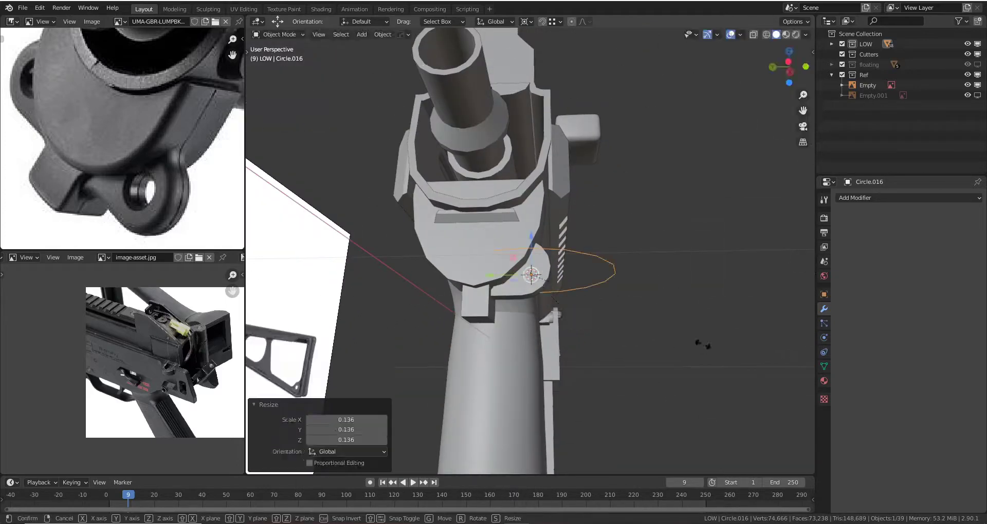
{"action": "scroll", "coordinate": [557, 286], "scroll_direction": "up", "scroll_amount": 2}
{"action": "scroll", "coordinate": [604, 293], "scroll_direction": "up", "scroll_amount": 2}
{"action": "key", "text": "s"}
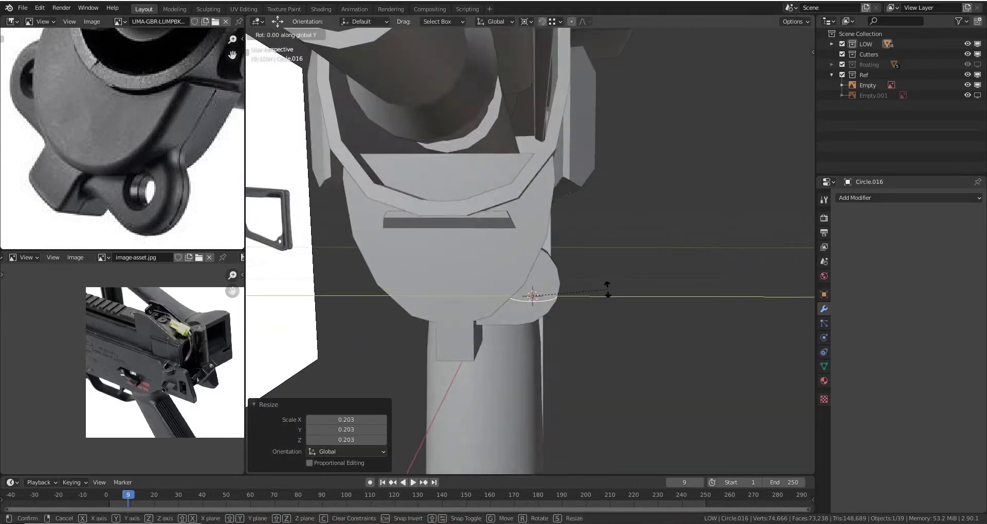
{"action": "key", "text": "Return"}
{"action": "key", "text": "s"}
{"action": "left_click", "coordinate": [590, 294]}
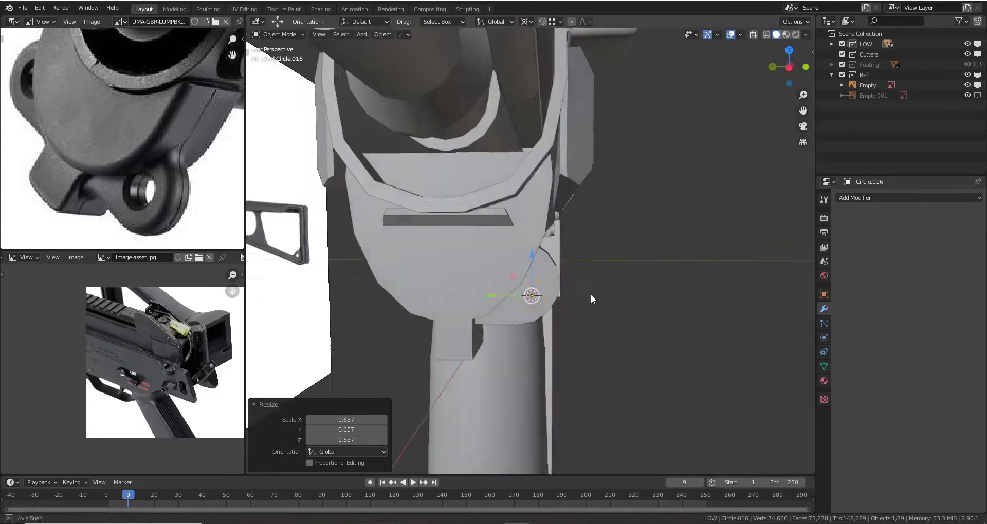
- Raise the new circle slightly along Z to line up with the side piece
{"action": "middle_click_drag", "start_coordinate": [590, 294], "coordinate": [591, 291]}
{"action": "key", "text": "g"}
{"action": "key", "text": "z"}
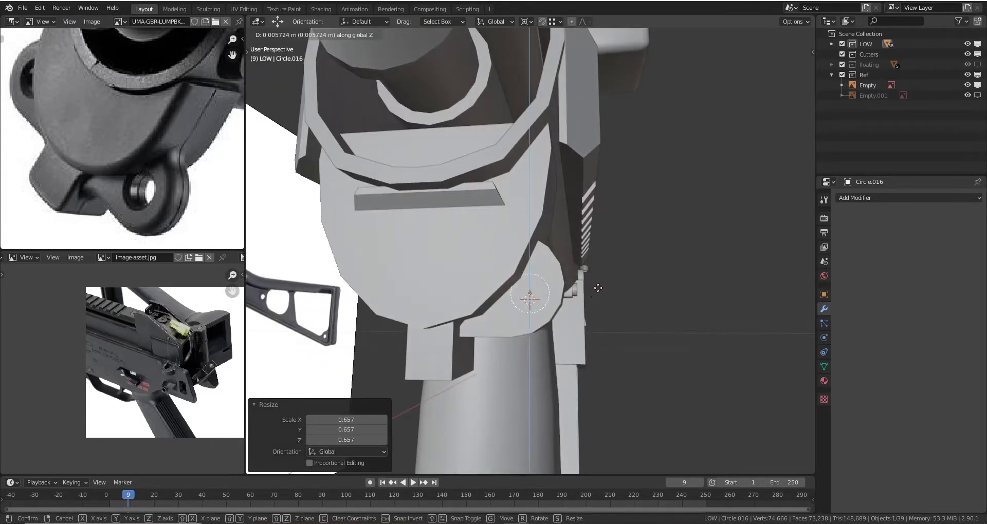
{"action": "left_click", "coordinate": [597, 288]}
{"action": "scroll", "coordinate": [507, 295], "scroll_direction": "up", "scroll_amount": 2}
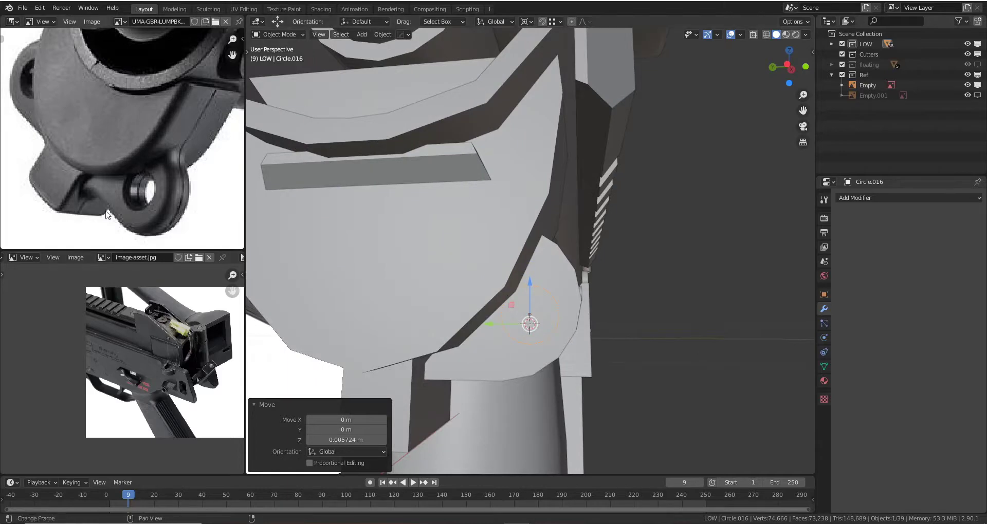
- Extrude the circle in Edit Mode into a short tube
{"action": "key", "text": "Tab"}
{"action": "middle_click_drag", "start_coordinate": [514, 288], "coordinate": [531, 297]}
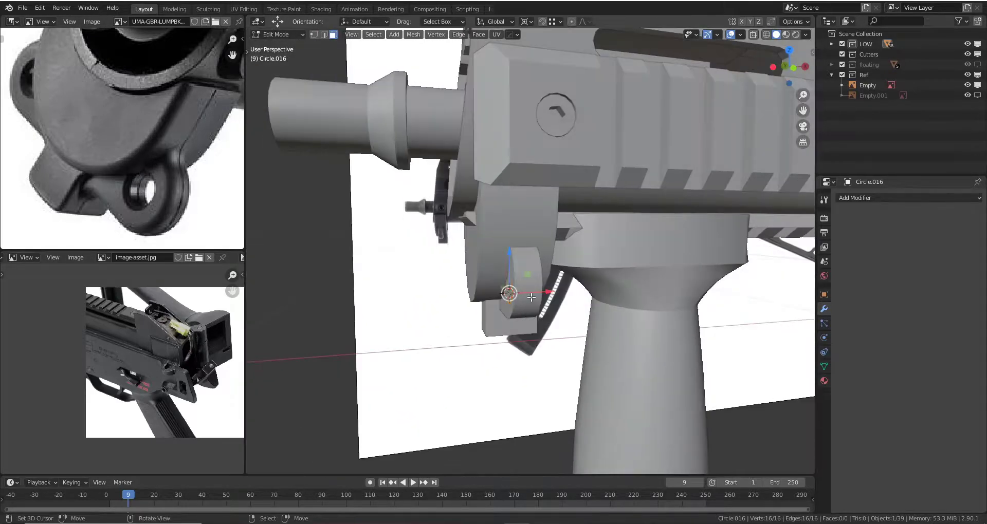
{"action": "left_click", "coordinate": [544, 289]}
{"action": "key", "text": "e"}
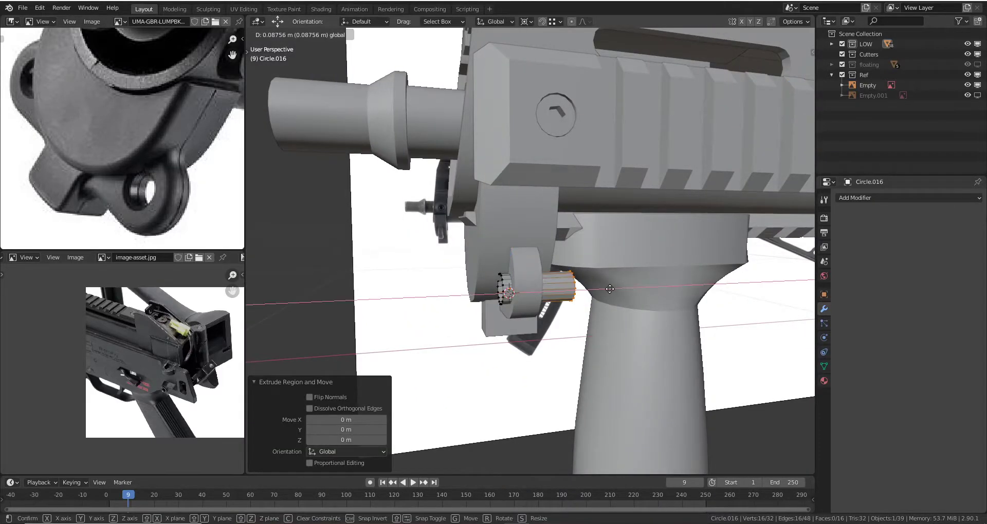
{"action": "left_click", "coordinate": [576, 288]}
{"action": "key", "text": "Tab"}
- Cut a round hole through Circle.015 with the tube using HardOps Boolean Difference
{"action": "mouse_move", "coordinate": [576, 288]}
{"action": "middle_mouse_down"}
{"action": "mouse_move", "coordinate": [528, 291]}
{"action": "mouse_move", "coordinate": [566, 279]}
{"action": "mouse_move", "coordinate": [608, 244]}
{"action": "mouse_move", "coordinate": [510, 254]}
{"action": "mouse_move", "coordinate": [536, 206]}
{"action": "mouse_move", "coordinate": [590, 206]}
{"action": "mouse_move", "coordinate": [600, 243]}
{"action": "mouse_move", "coordinate": [554, 143]}
{"action": "mouse_move", "coordinate": [511, 185]}
{"action": "mouse_move", "coordinate": [549, 251]}
{"action": "mouse_move", "coordinate": [562, 234]}
{"action": "mouse_move", "coordinate": [516, 221]}
{"action": "mouse_move", "coordinate": [501, 248]}
{"action": "mouse_move", "coordinate": [547, 210]}
{"action": "mouse_move", "coordinate": [518, 273]}
{"action": "mouse_move", "coordinate": [554, 236]}
{"action": "mouse_move", "coordinate": [513, 250]}
{"action": "mouse_move", "coordinate": [554, 236]}
{"action": "middle_mouse_up"}
{"action": "key", "text": "q"}
{"action": "left_click", "coordinate": [547, 313]}
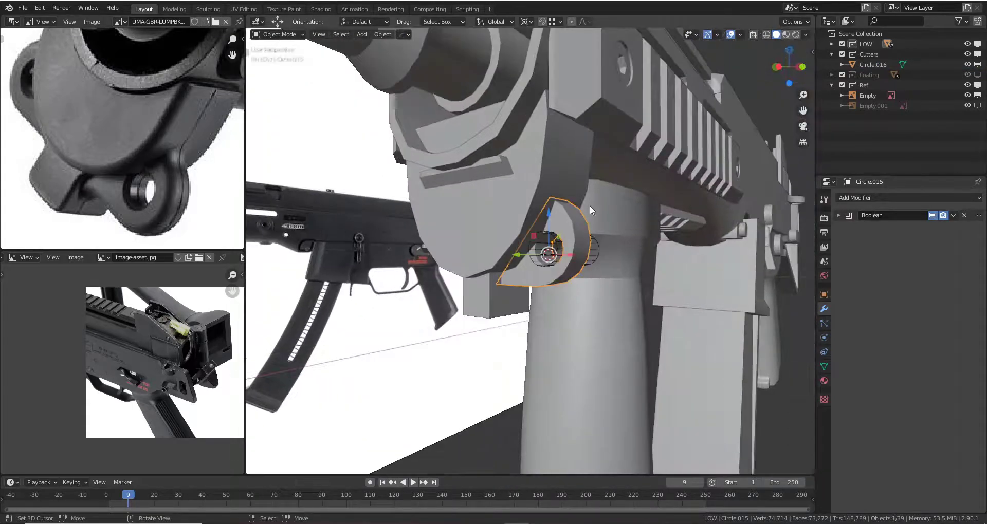
- Select the side piece and apply its hole cut permanently
{"action": "middle_click_drag", "start_coordinate": [590, 206], "coordinate": [547, 235]}
{"action": "scroll", "coordinate": [591, 262], "scroll_direction": "up", "scroll_amount": 2}
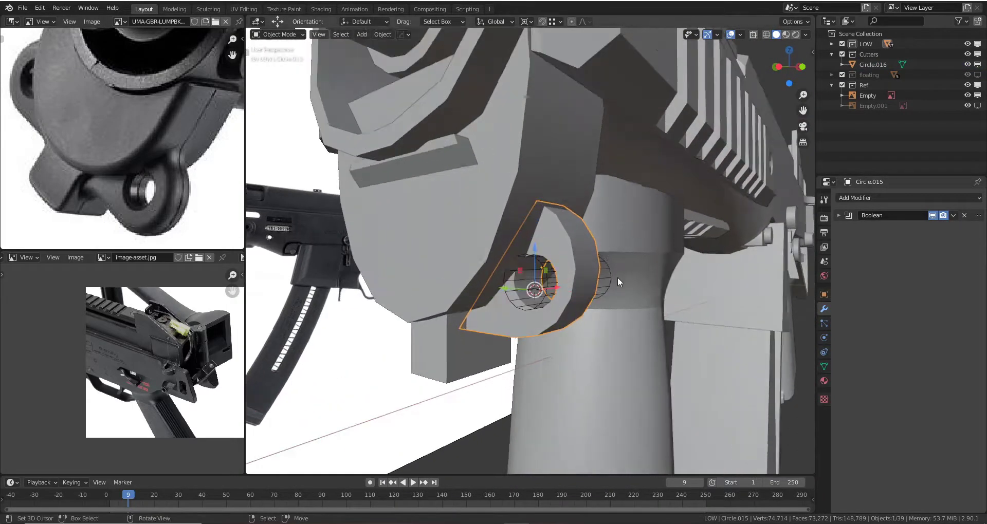
{"action": "left_click", "coordinate": [520, 161]}
{"action": "mouse_move", "coordinate": [520, 160]}
{"action": "middle_mouse_down"}
{"action": "mouse_move", "coordinate": [511, 212]}
{"action": "mouse_move", "coordinate": [515, 188]}
{"action": "mouse_move", "coordinate": [505, 198]}
{"action": "mouse_move", "coordinate": [519, 250]}
{"action": "middle_mouse_up"}
{"action": "key", "text": "Tab"}
{"action": "key", "text": "Tab"}
{"action": "left_click", "coordinate": [519, 250]}
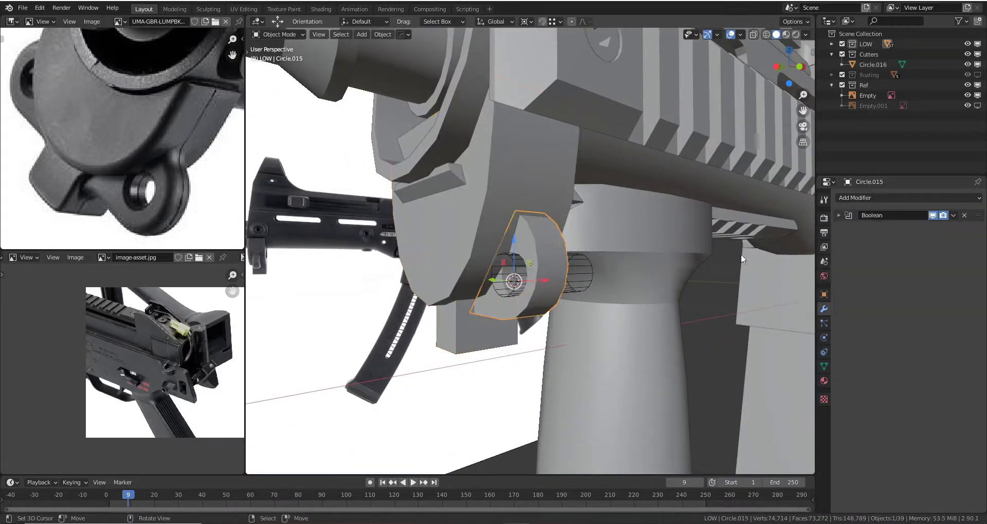
{"action": "left_click", "coordinate": [935, 227]}
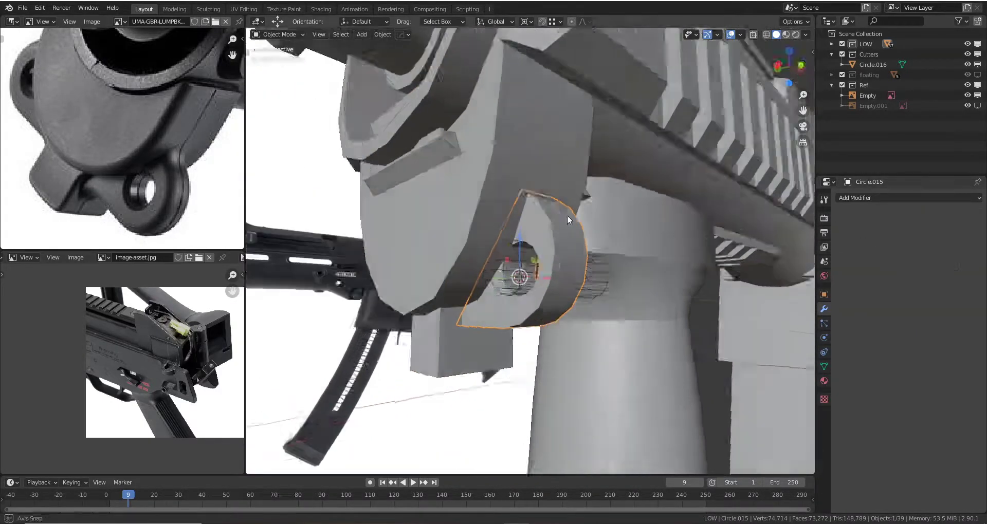
{"action": "scroll", "coordinate": [566, 214], "scroll_direction": "up", "scroll_amount": 2}
{"action": "scroll", "coordinate": [583, 220], "scroll_direction": "up", "scroll_amount": 2}
- Delete the cutter cylinder, restore it with undo, and remove the side piece's hole
{"action": "left_click", "coordinate": [580, 237]}
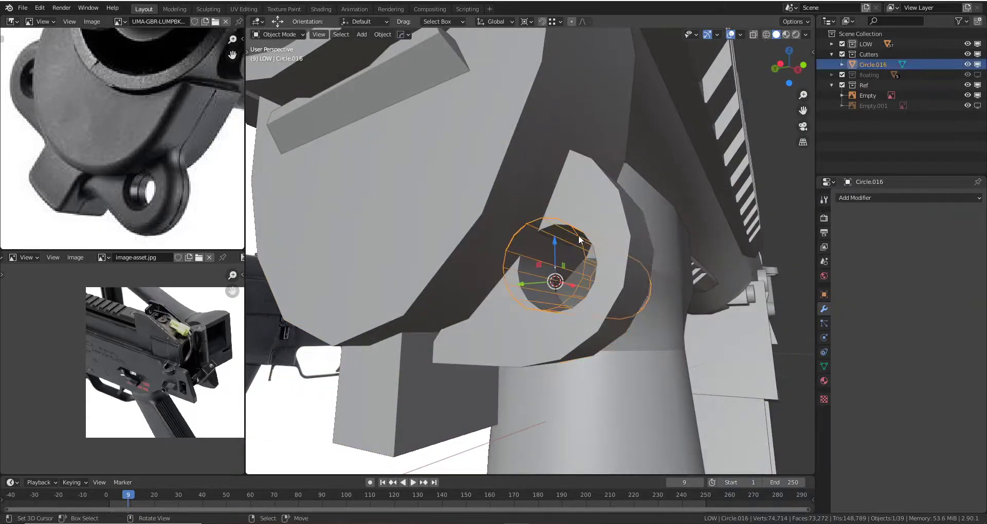
{"action": "key", "text": "Delete"}
{"action": "key", "text": "ctrl+z"}
{"action": "left_click", "coordinate": [585, 224], "text": "shift"}
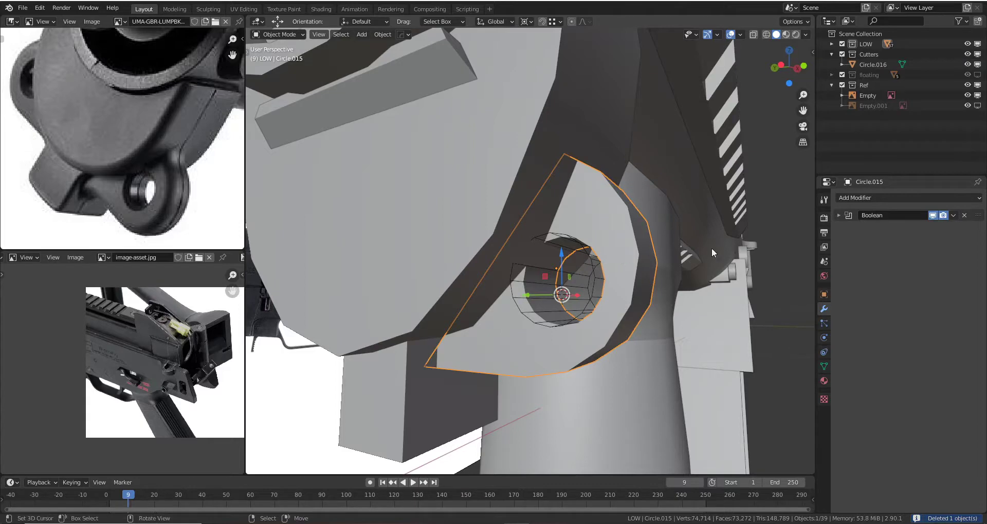
{"action": "left_click", "coordinate": [965, 215]}
- Add a Boolean modifier to the guard plate targeting Circle.015
{"action": "middle_click_drag", "start_coordinate": [565, 236], "coordinate": [541, 233]}
{"action": "left_click", "coordinate": [627, 233]}
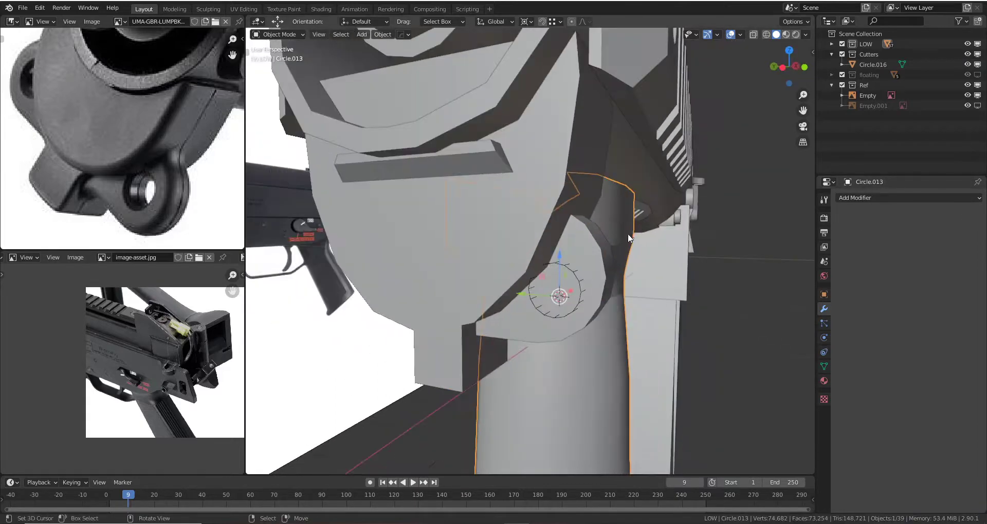
{"action": "middle_click_drag", "start_coordinate": [627, 233], "coordinate": [557, 228]}
{"action": "left_click", "coordinate": [557, 228]}
{"action": "left_click", "coordinate": [545, 167], "text": "shift"}
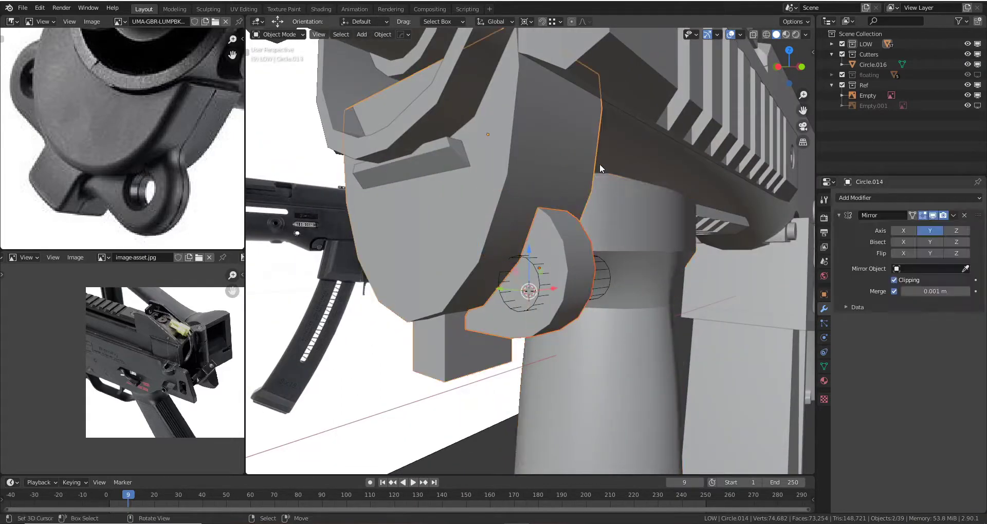
{"action": "left_click", "coordinate": [544, 195]}
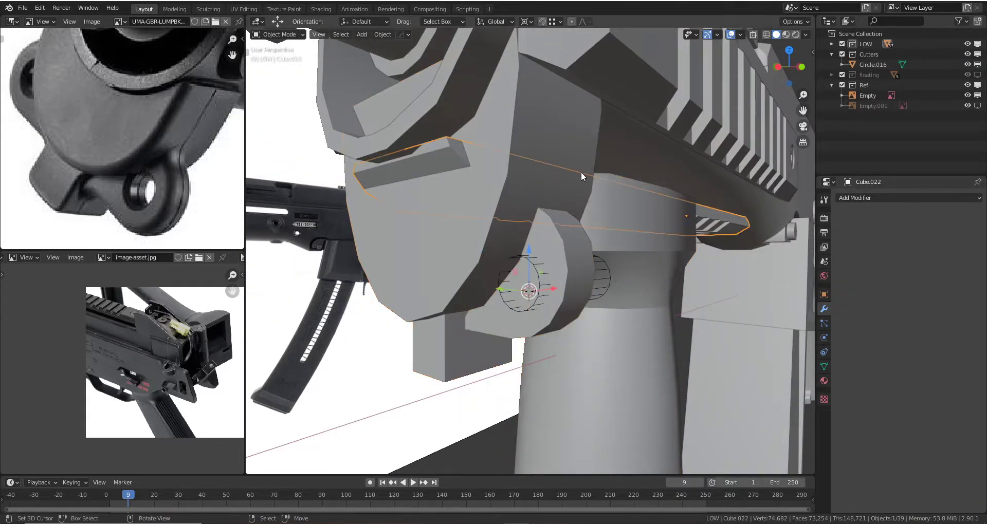
{"action": "left_click", "coordinate": [952, 195]}
{"action": "left_click", "coordinate": [797, 243]}
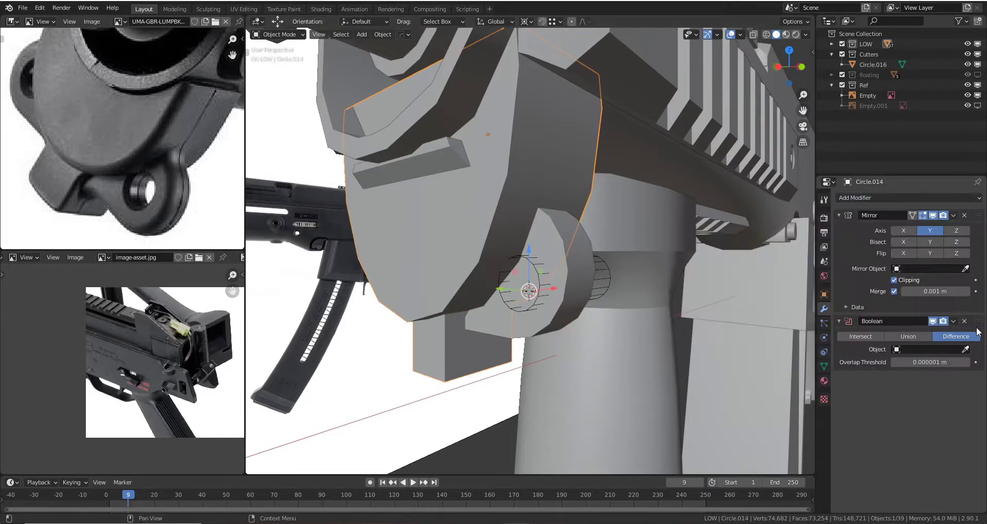
{"action": "left_click", "coordinate": [590, 267]}
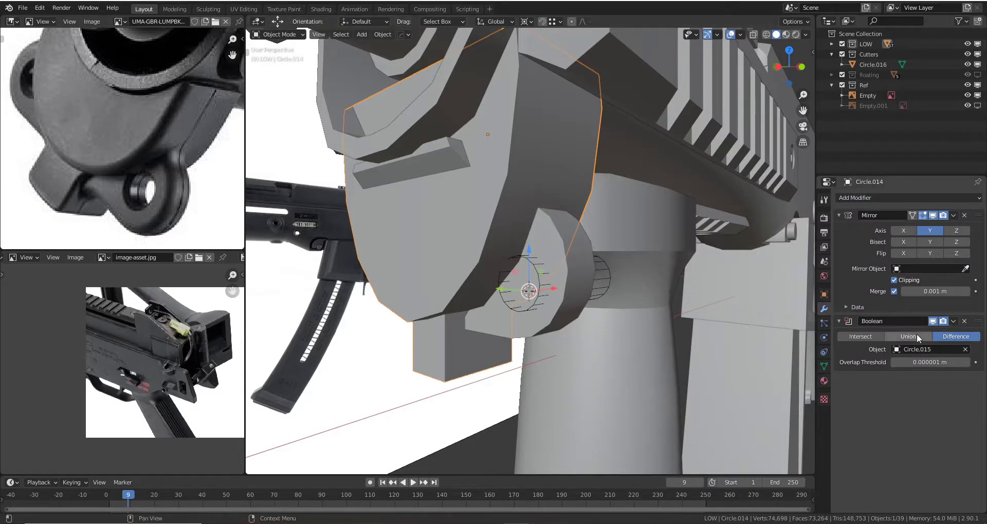
- Apply the Boolean as a Union and delete the leftover Circle.015 object
{"action": "middle_click_drag", "start_coordinate": [536, 237], "coordinate": [560, 176]}
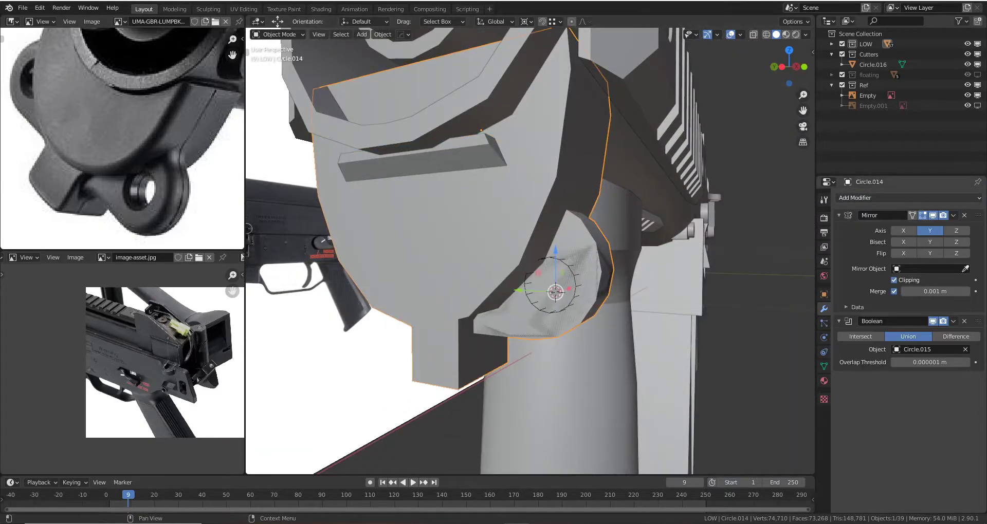
{"action": "left_click", "coordinate": [908, 333]}
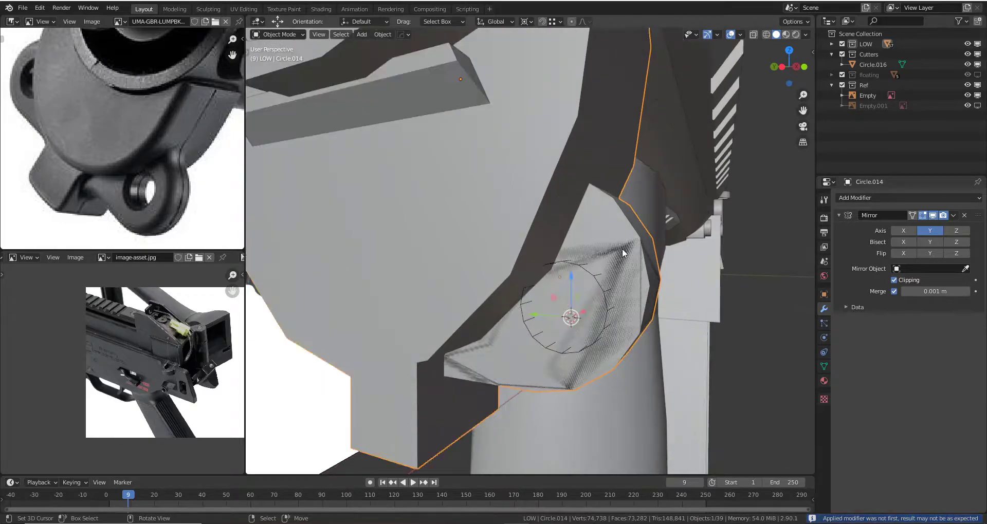
{"action": "left_click", "coordinate": [622, 248]}
{"action": "key", "text": "Delete"}
{"action": "mouse_move", "coordinate": [644, 257]}
{"action": "middle_mouse_down"}
{"action": "mouse_move", "coordinate": [485, 154]}
{"action": "mouse_move", "coordinate": [505, 96]}
{"action": "mouse_move", "coordinate": [598, 259]}
{"action": "mouse_move", "coordinate": [587, 253]}
{"action": "middle_mouse_up"}
{"action": "left_click", "coordinate": [604, 245]}
{"action": "scroll", "coordinate": [604, 245], "scroll_direction": "up", "scroll_amount": 5}
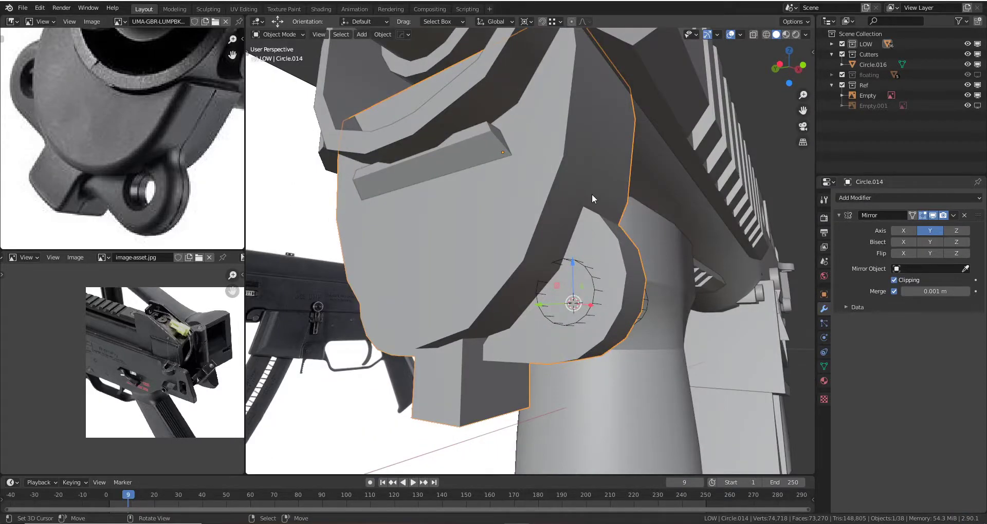
{"action": "mouse_move", "coordinate": [591, 193]}
{"action": "middle_mouse_down"}
{"action": "mouse_move", "coordinate": [597, 209]}
{"action": "mouse_move", "coordinate": [557, 187]}
{"action": "mouse_move", "coordinate": [566, 212]}
{"action": "middle_mouse_up"}
- Enter Edit Mode on the guard plate and inspect the union seam
{"action": "key", "text": "Tab"}
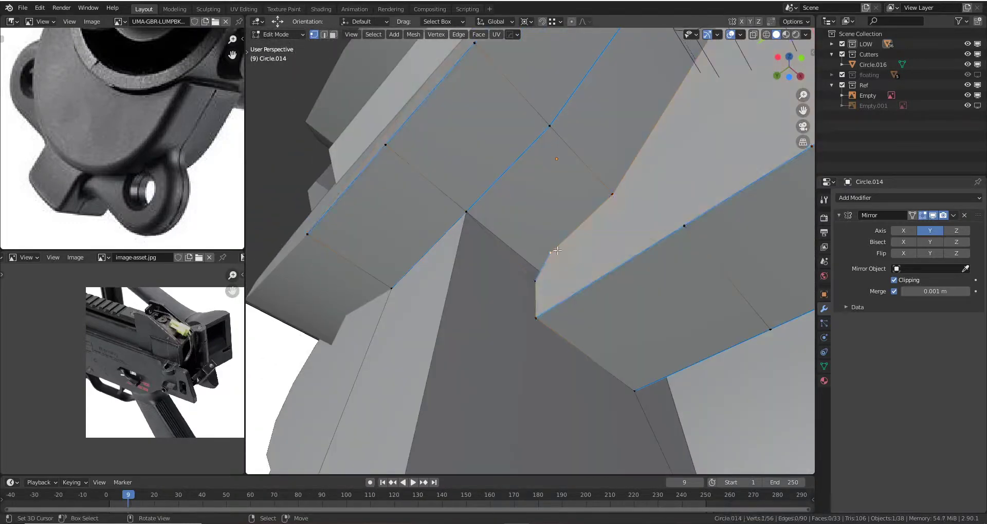
{"action": "mouse_move", "coordinate": [557, 251]}
{"action": "middle_mouse_down"}
{"action": "mouse_move", "coordinate": [596, 325]}
{"action": "mouse_move", "coordinate": [576, 231]}
{"action": "mouse_move", "coordinate": [506, 293]}
{"action": "mouse_move", "coordinate": [271, 387]}
{"action": "mouse_move", "coordinate": [610, 254]}
{"action": "mouse_move", "coordinate": [551, 268]}
{"action": "mouse_move", "coordinate": [551, 249]}
{"action": "middle_mouse_up"}
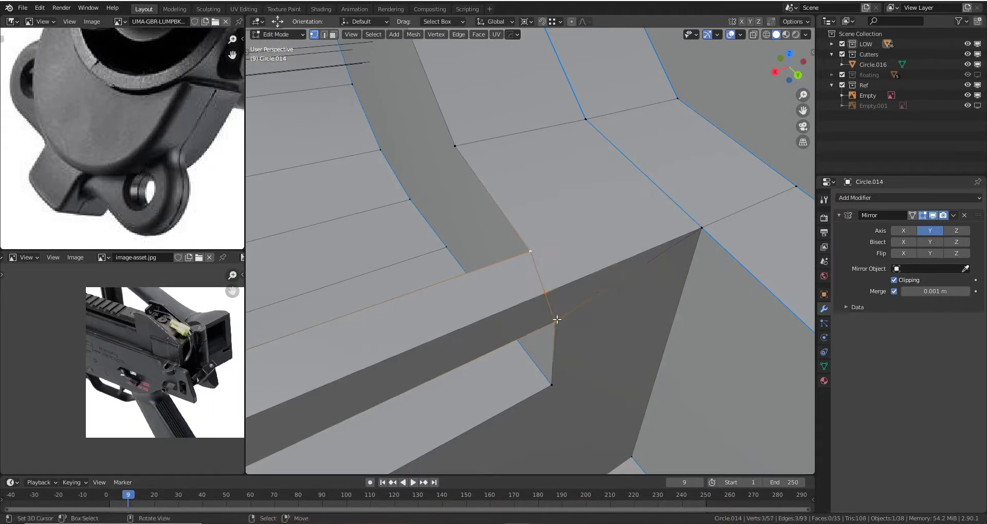
{"action": "mouse_move", "coordinate": [556, 319]}
{"action": "middle_mouse_down"}
{"action": "mouse_move", "coordinate": [529, 247]}
{"action": "mouse_move", "coordinate": [469, 250]}
{"action": "mouse_move", "coordinate": [584, 270]}
{"action": "mouse_move", "coordinate": [585, 296]}
{"action": "middle_mouse_up"}
{"action": "key", "text": "alt+a"}
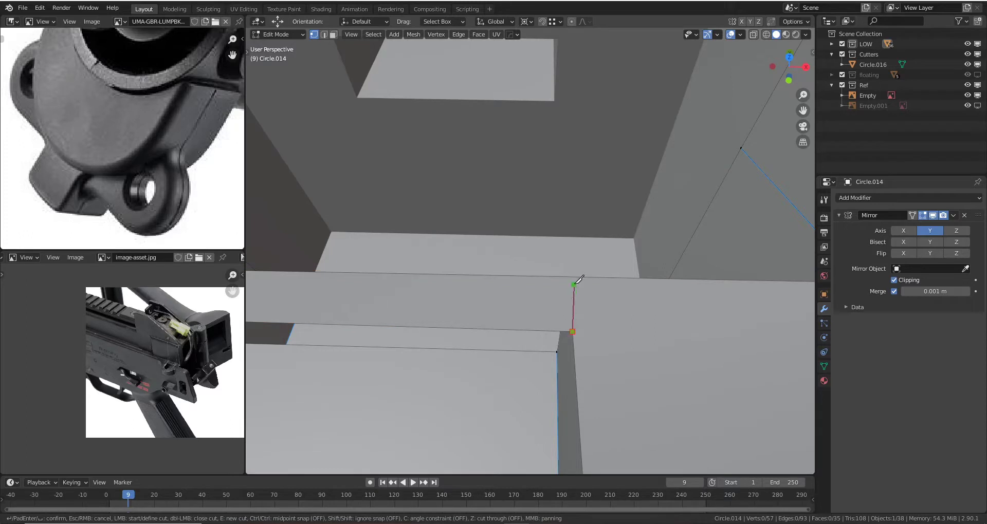
{"action": "mouse_move", "coordinate": [570, 277]}
{"action": "middle_mouse_down"}
{"action": "mouse_move", "coordinate": [402, 246]}
{"action": "mouse_move", "coordinate": [495, 263]}
{"action": "middle_mouse_up"}
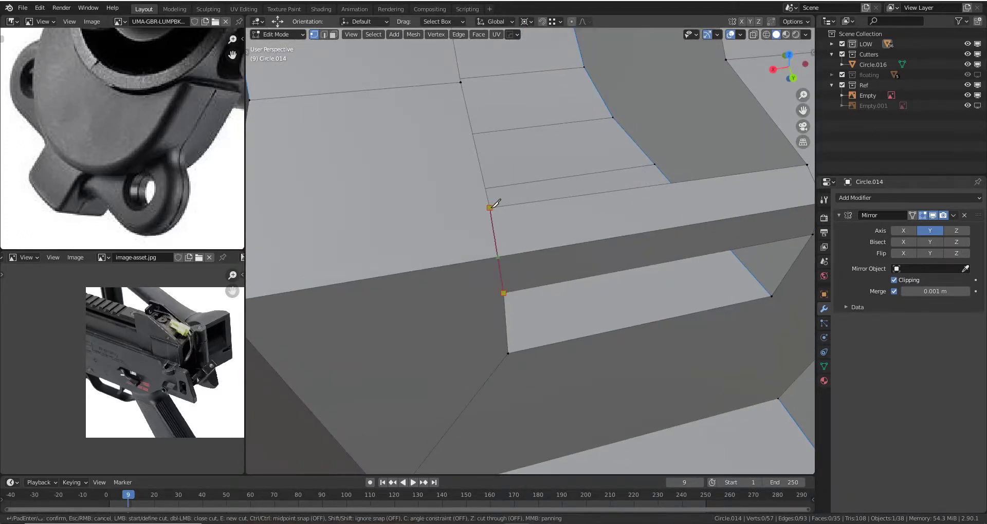
{"action": "mouse_move", "coordinate": [509, 215]}
{"action": "middle_mouse_down"}
{"action": "mouse_move", "coordinate": [608, 199]}
{"action": "mouse_move", "coordinate": [619, 238]}
{"action": "mouse_move", "coordinate": [704, 256]}
{"action": "mouse_move", "coordinate": [554, 209]}
{"action": "middle_mouse_up"}
- Delete the three faces at the joint between the parts
{"action": "key", "text": "3"}
{"action": "left_click", "coordinate": [608, 198]}
{"action": "left_click", "coordinate": [513, 313], "text": "shift"}
{"action": "mouse_move", "coordinate": [513, 313]}
{"action": "middle_mouse_down"}
{"action": "mouse_move", "coordinate": [520, 271]}
{"action": "mouse_move", "coordinate": [544, 262]}
{"action": "mouse_move", "coordinate": [525, 278]}
{"action": "mouse_move", "coordinate": [451, 157]}
{"action": "middle_mouse_up"}
{"action": "key", "text": "x"}
{"action": "left_click", "coordinate": [528, 290]}
- Merge the overlapping corner vertices At Last
{"action": "key", "text": "1"}
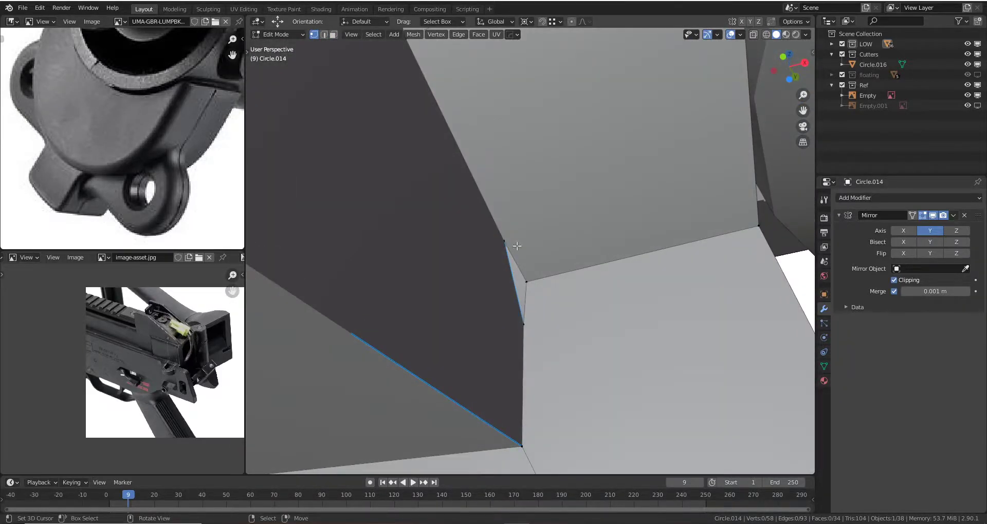
{"action": "left_click", "coordinate": [506, 240]}
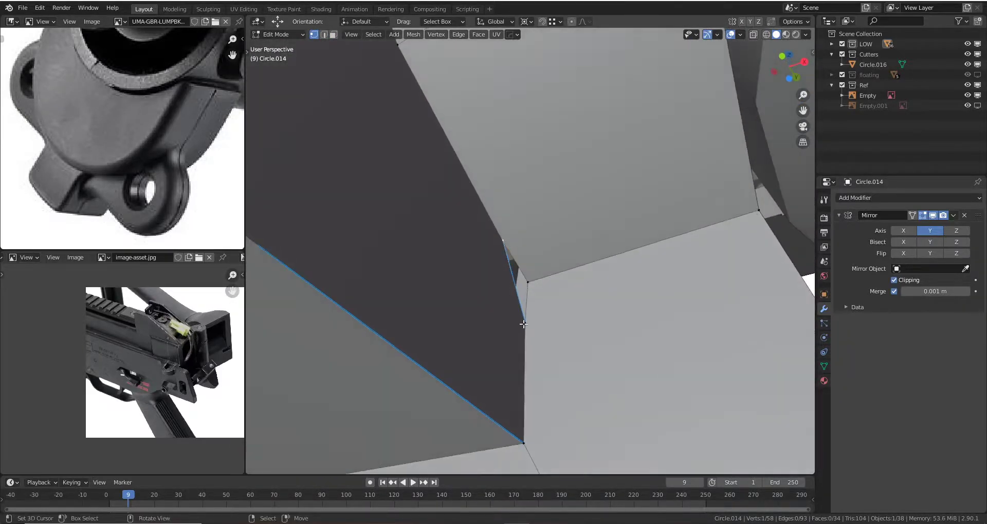
{"action": "middle_click_drag", "start_coordinate": [525, 275], "coordinate": [527, 280]}
{"action": "key", "text": "m"}
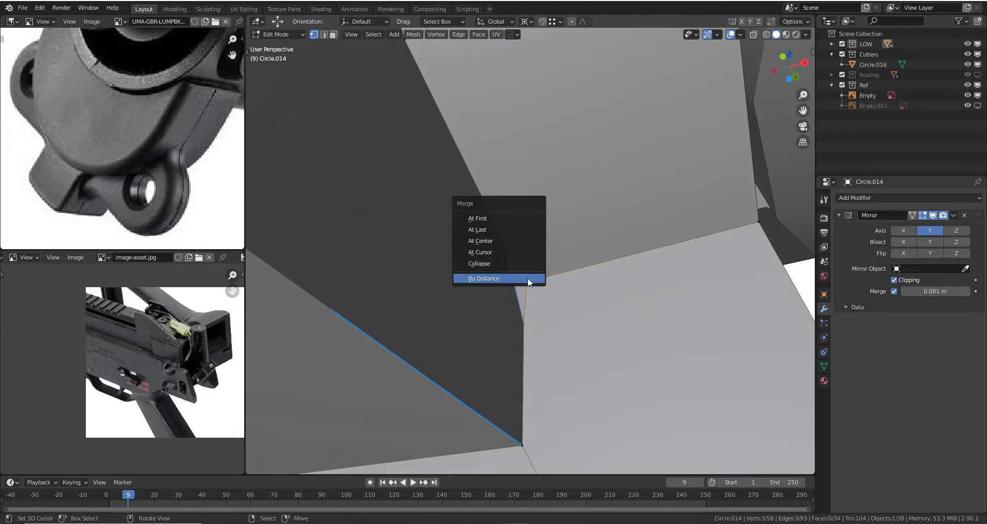
{"action": "left_click", "coordinate": [501, 231]}
{"action": "mouse_move", "coordinate": [501, 231]}
{"action": "middle_mouse_down"}
{"action": "mouse_move", "coordinate": [427, 227]}
{"action": "mouse_move", "coordinate": [460, 252]}
{"action": "middle_mouse_up"}
{"action": "left_click", "coordinate": [460, 252]}
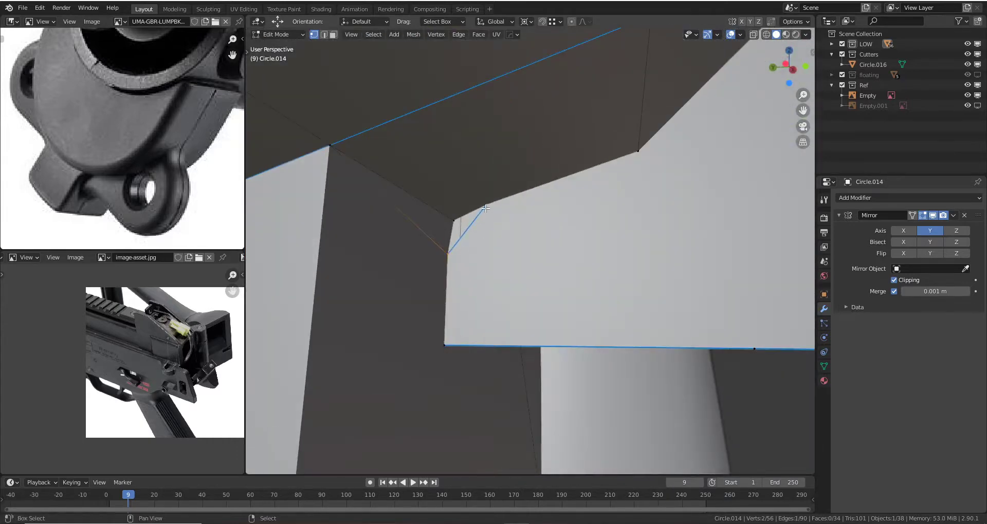
- Merge the next corner's vertices At Last and slide one vertex into place
{"action": "key", "text": "m"}
{"action": "left_click", "coordinate": [461, 216]}
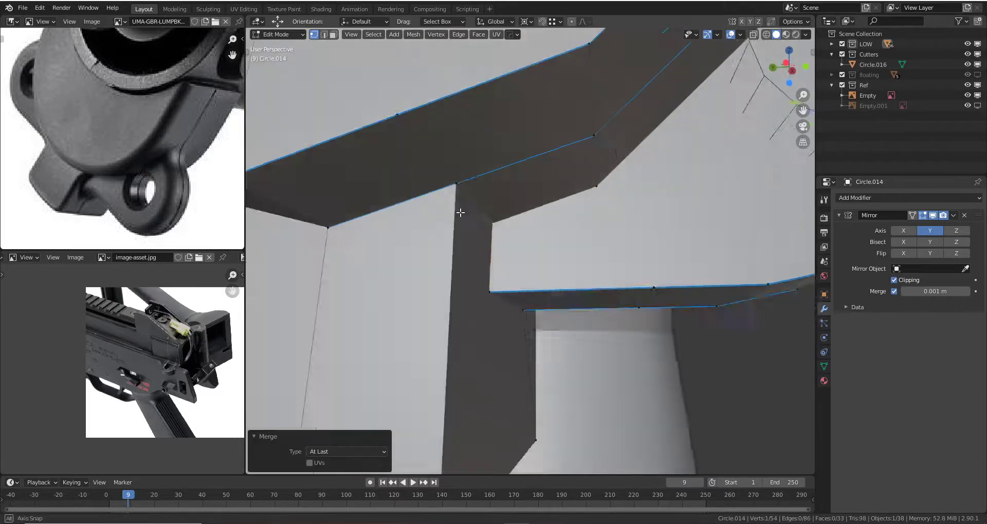
{"action": "mouse_move", "coordinate": [461, 216]}
{"action": "middle_mouse_down"}
{"action": "mouse_move", "coordinate": [519, 147]}
{"action": "mouse_move", "coordinate": [505, 216]}
{"action": "mouse_move", "coordinate": [421, 214]}
{"action": "mouse_move", "coordinate": [469, 282]}
{"action": "middle_mouse_up"}
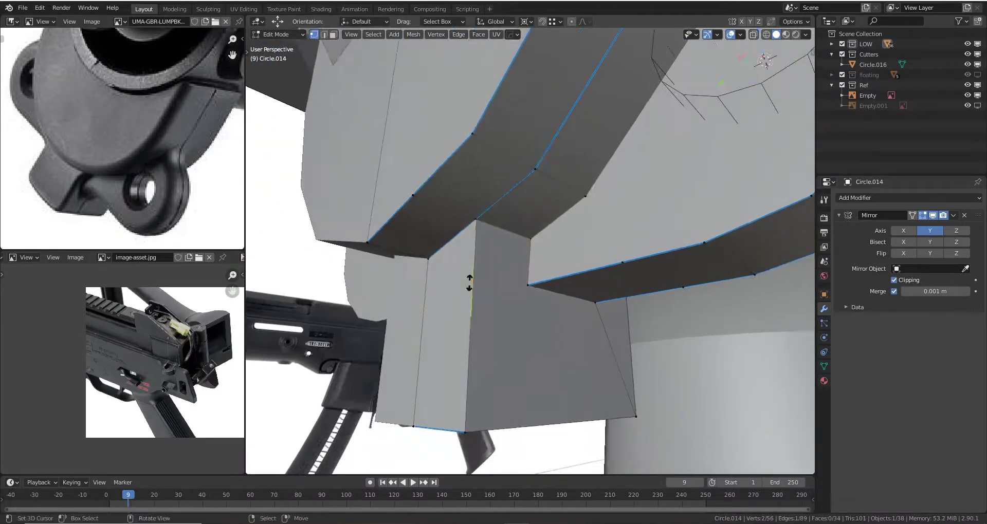
{"action": "left_click", "coordinate": [486, 274]}
{"action": "scroll", "coordinate": [535, 282], "scroll_direction": "down", "scroll_amount": 2}
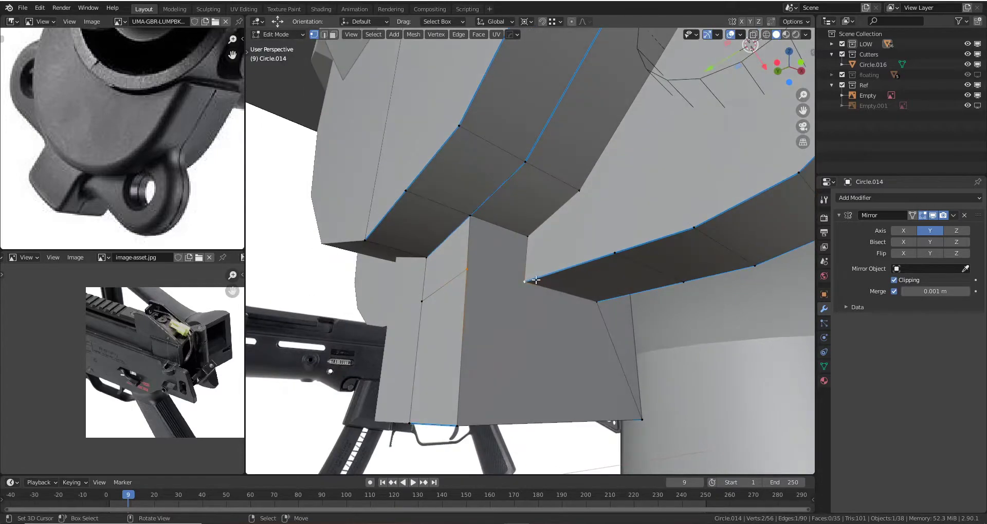
{"action": "scroll", "coordinate": [535, 282], "scroll_direction": "down", "scroll_amount": 2}
- Exit Edit Mode and orbit around the tidied guard plate
{"action": "key", "text": "Tab"}
{"action": "mouse_move", "coordinate": [535, 283]}
{"action": "middle_mouse_down"}
{"action": "mouse_move", "coordinate": [506, 232]}
{"action": "mouse_move", "coordinate": [579, 224]}
{"action": "mouse_move", "coordinate": [588, 284]}
{"action": "middle_mouse_up"}
{"action": "key", "text": "Tab"}
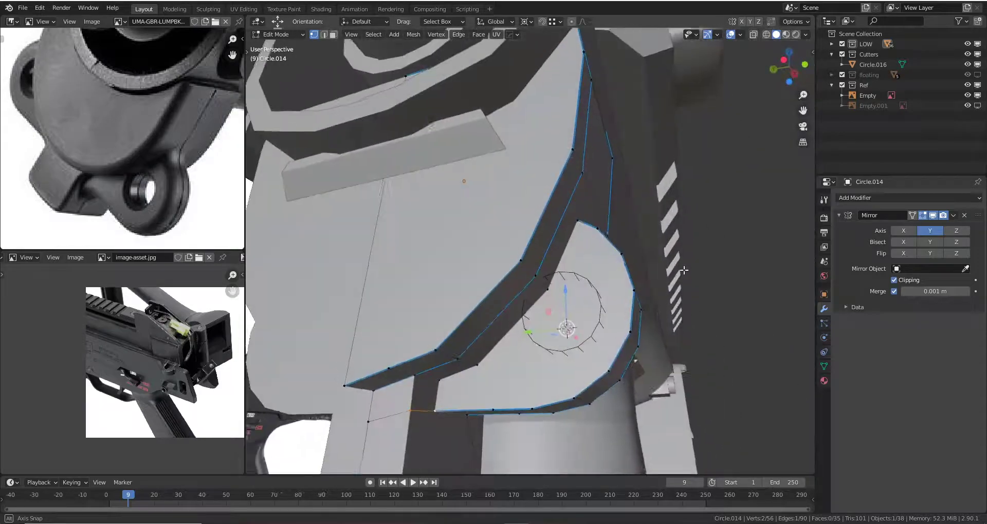
{"action": "key", "text": "Tab"}
- Bevel the curved side piece from the quick-operations menu
{"action": "key", "text": "q"}
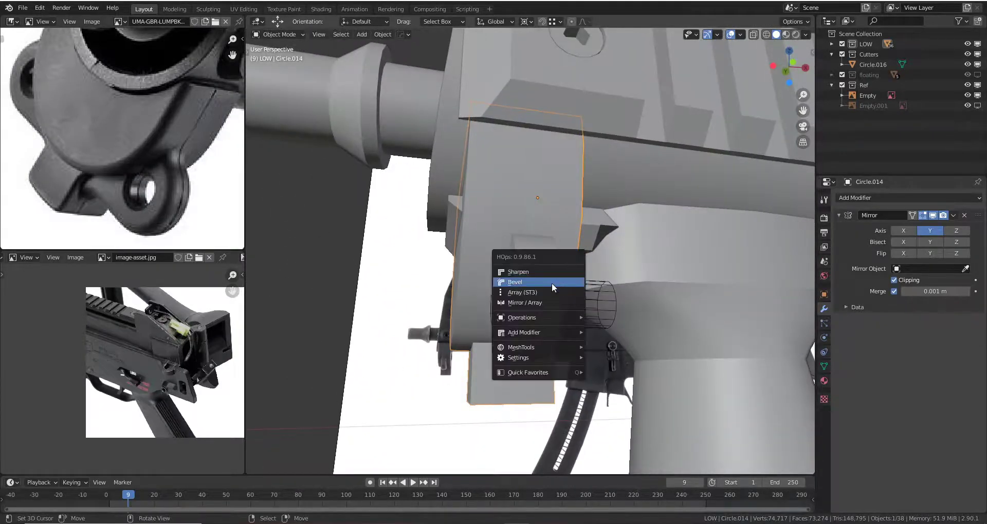
{"action": "left_click", "coordinate": [551, 282]}
{"action": "mouse_move", "coordinate": [550, 279]}
{"action": "middle_mouse_down"}
{"action": "mouse_move", "coordinate": [618, 208]}
{"action": "mouse_move", "coordinate": [636, 236]}
{"action": "mouse_move", "coordinate": [605, 265]}
{"action": "mouse_move", "coordinate": [593, 237]}
{"action": "mouse_move", "coordinate": [547, 295]}
{"action": "mouse_move", "coordinate": [559, 292]}
{"action": "middle_mouse_up"}
- Set cylinder cutter Circle.016 as a HardOps Difference boolean and move it into position
{"action": "left_click", "coordinate": [547, 295]}
{"action": "key", "text": "q"}
{"action": "mouse_move", "coordinate": [538, 260]}
{"action": "middle_mouse_down"}
{"action": "mouse_move", "coordinate": [547, 213]}
{"action": "mouse_move", "coordinate": [532, 235]}
{"action": "middle_mouse_up"}
{"action": "left_click", "coordinate": [538, 202]}
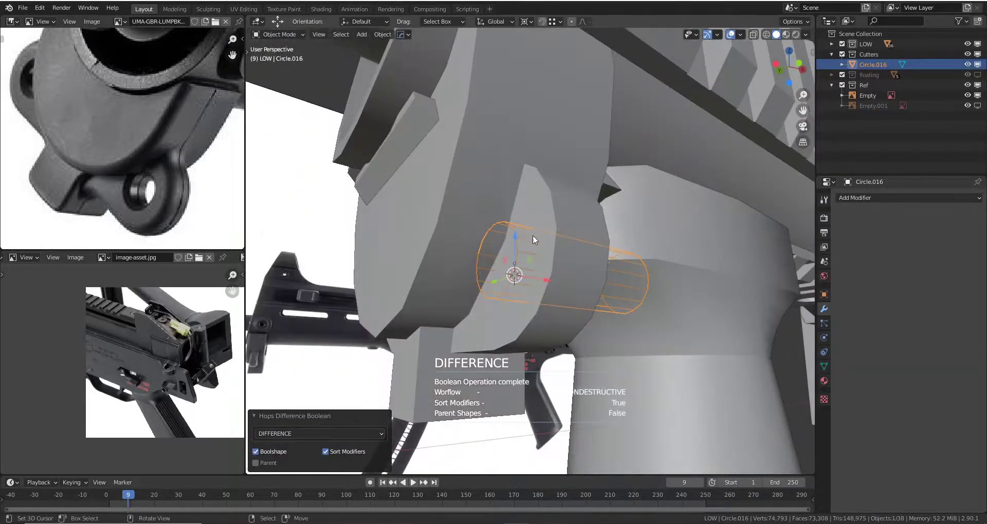
{"action": "key", "text": "g"}
{"action": "left_click", "coordinate": [485, 277]}
{"action": "key", "text": "Tab"}
{"action": "mouse_move", "coordinate": [485, 277]}
{"action": "middle_mouse_down"}
{"action": "mouse_move", "coordinate": [591, 286]}
{"action": "mouse_move", "coordinate": [566, 270]}
{"action": "middle_mouse_up"}
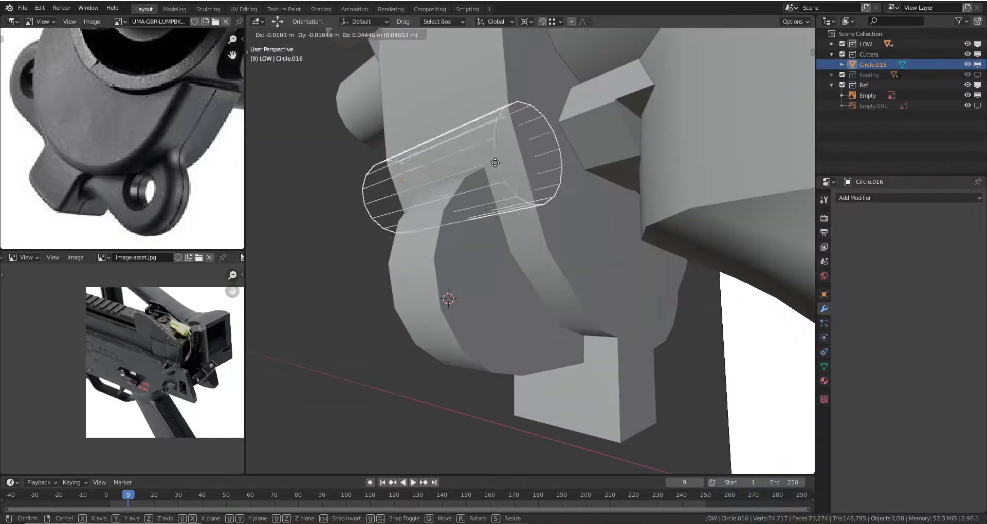
{"action": "left_click", "coordinate": [495, 162]}
{"action": "mouse_move", "coordinate": [495, 163]}
{"action": "middle_mouse_down"}
{"action": "mouse_move", "coordinate": [513, 190]}
{"action": "mouse_move", "coordinate": [595, 175]}
{"action": "mouse_move", "coordinate": [588, 249]}
{"action": "mouse_move", "coordinate": [528, 232]}
{"action": "mouse_move", "coordinate": [570, 254]}
{"action": "middle_mouse_up"}
- Connect two vertex pairs on Circle.014 with J, adding edges around the hole
{"action": "key", "text": "Tab"}
{"action": "left_click", "coordinate": [520, 188]}
{"action": "key", "text": "Tab"}
{"action": "key", "text": "Tab"}
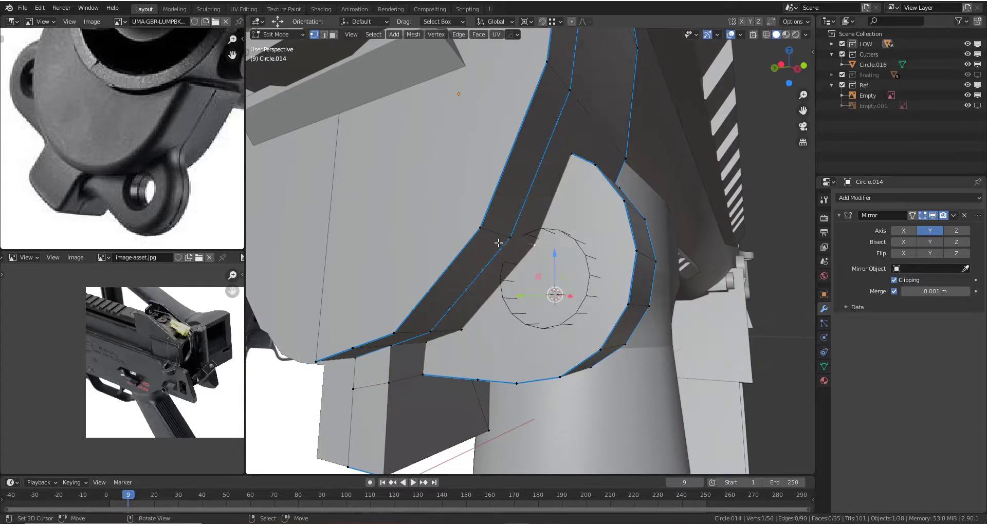
{"action": "middle_click_drag", "start_coordinate": [498, 243], "coordinate": [520, 234]}
{"action": "key", "text": "grave"}
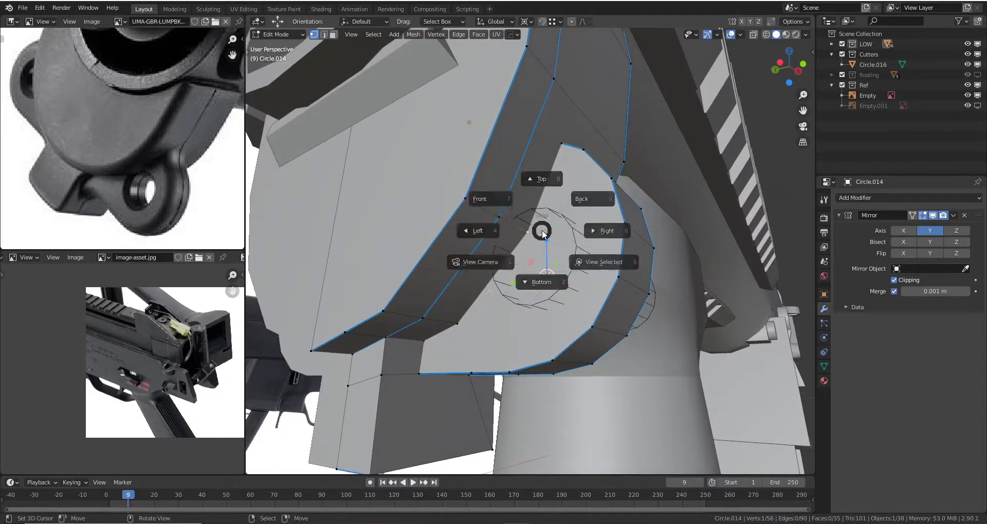
{"action": "left_click", "coordinate": [542, 248]}
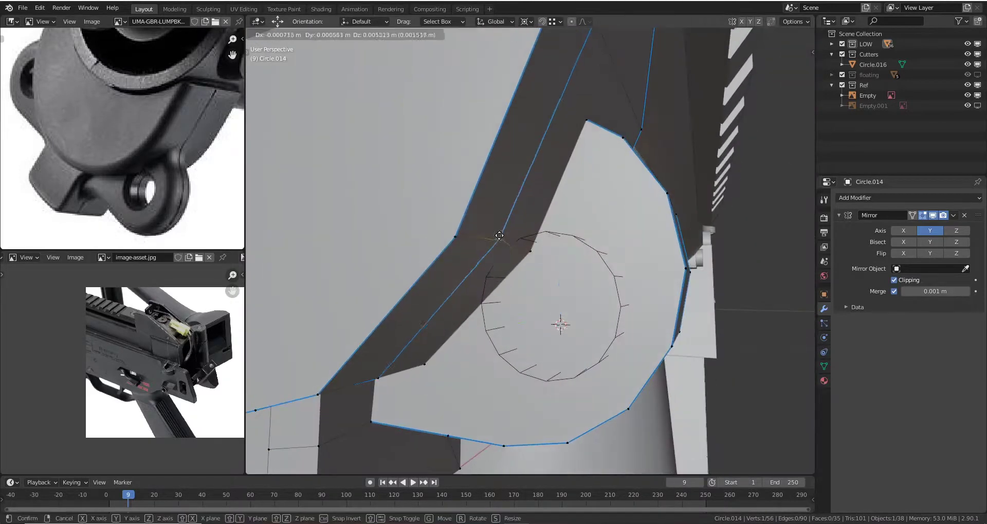
{"action": "left_click", "coordinate": [674, 319], "text": "shift"}
{"action": "middle_click_drag", "start_coordinate": [674, 319], "coordinate": [606, 275]}
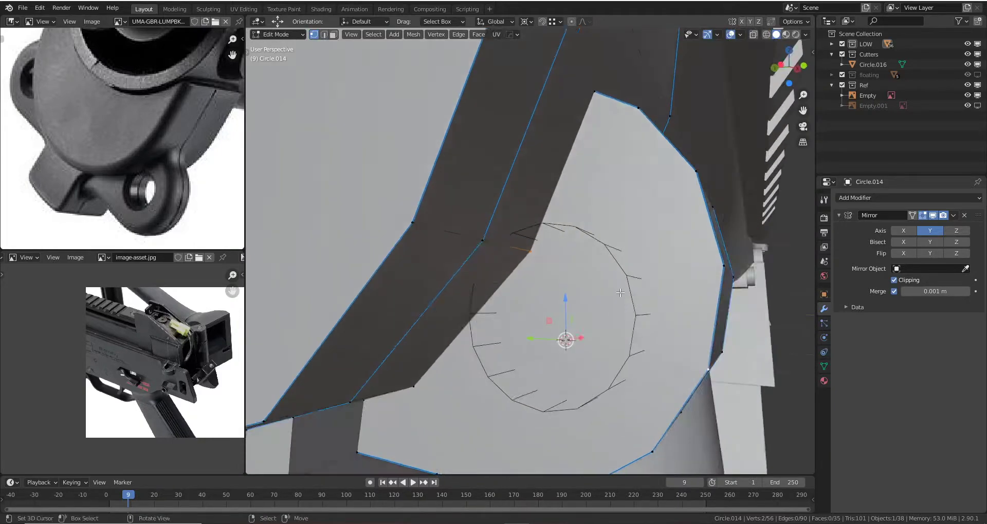
{"action": "key", "text": "j"}
{"action": "middle_click_drag", "start_coordinate": [539, 264], "coordinate": [599, 224]}
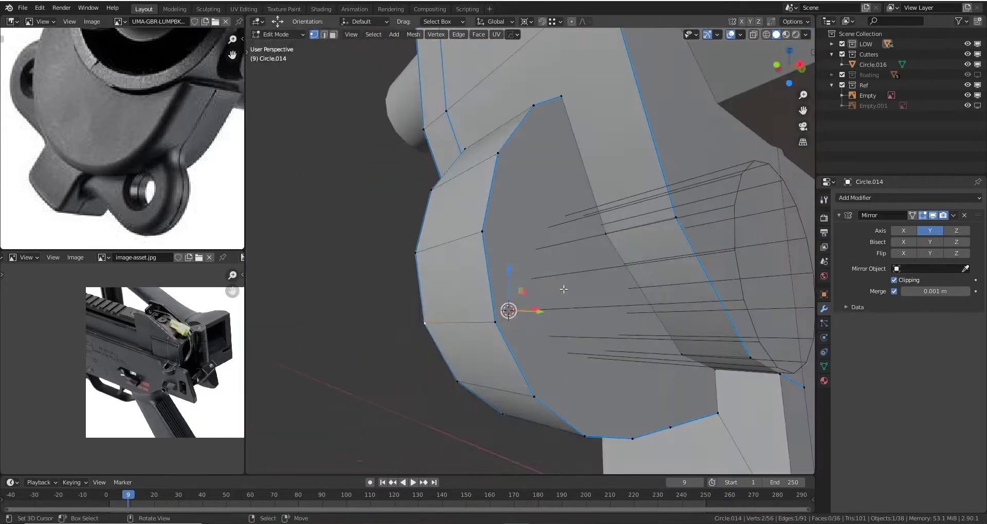
{"action": "key", "text": "j"}
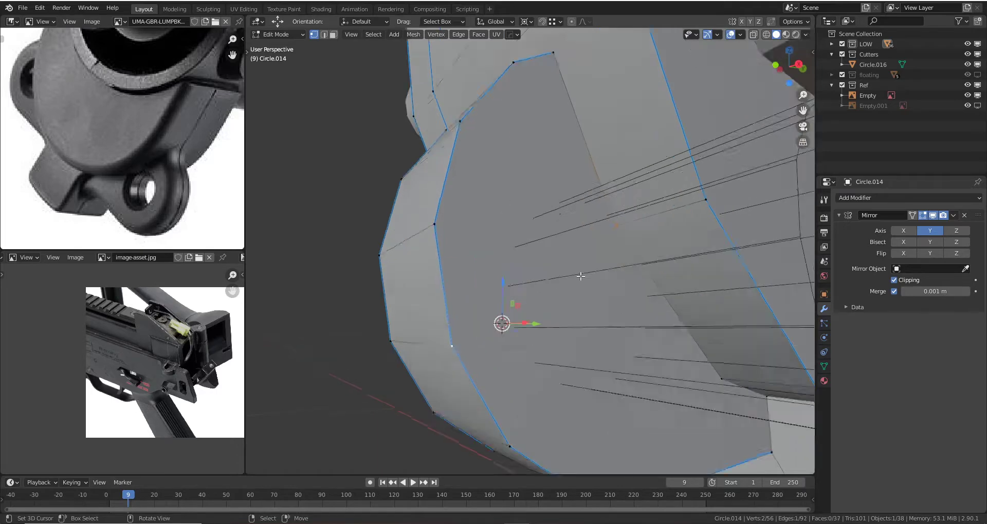
{"action": "mouse_move", "coordinate": [513, 303]}
{"action": "middle_mouse_down"}
{"action": "mouse_move", "coordinate": [475, 286]}
{"action": "mouse_move", "coordinate": [518, 206]}
{"action": "middle_mouse_up"}
- Reapply the cylinder as a Difference cut, inspect the hole from below, then undo
{"action": "key", "text": "Tab"}
{"action": "left_click", "coordinate": [559, 178]}
{"action": "middle_click_drag", "start_coordinate": [559, 174], "coordinate": [642, 138]}
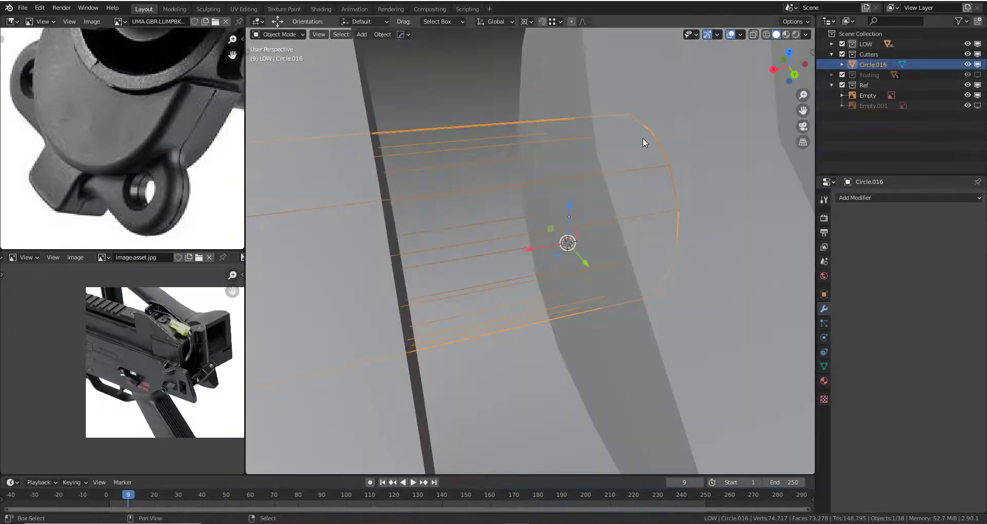
{"action": "key", "text": "ctrl+shift+b"}
{"action": "key", "text": "Escape"}
{"action": "key", "text": "ctrl+shift+b"}
{"action": "left_click", "coordinate": [617, 141]}
{"action": "mouse_move", "coordinate": [597, 152]}
{"action": "middle_mouse_down"}
{"action": "mouse_move", "coordinate": [643, 140]}
{"action": "mouse_move", "coordinate": [590, 180]}
{"action": "mouse_move", "coordinate": [645, 203]}
{"action": "mouse_move", "coordinate": [657, 179]}
{"action": "mouse_move", "coordinate": [725, 202]}
{"action": "mouse_move", "coordinate": [584, 248]}
{"action": "mouse_move", "coordinate": [560, 235]}
{"action": "mouse_move", "coordinate": [572, 220]}
{"action": "mouse_move", "coordinate": [558, 249]}
{"action": "mouse_move", "coordinate": [654, 220]}
{"action": "middle_mouse_up"}
{"action": "key", "text": "Tab"}
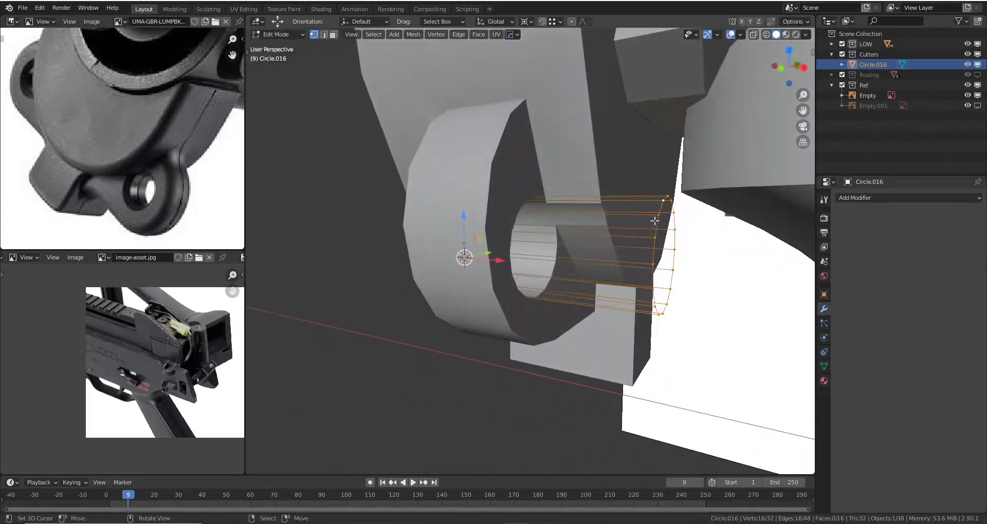
{"action": "key", "text": "ctrl+shift+z"}
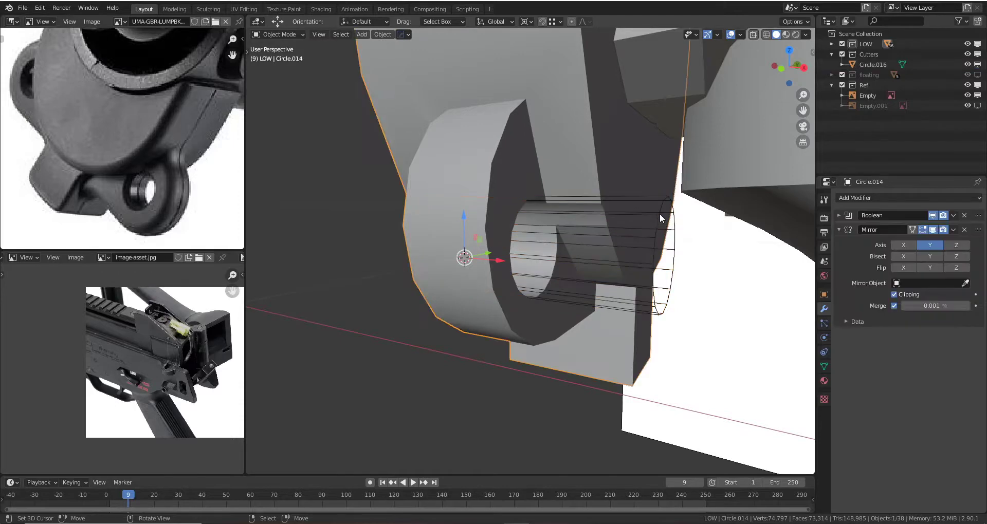
{"action": "key", "text": "ctrl+z"}
- Set the cutter's Viewport Display to Textured so it shows as a solid
{"action": "left_click", "coordinate": [824, 293]}
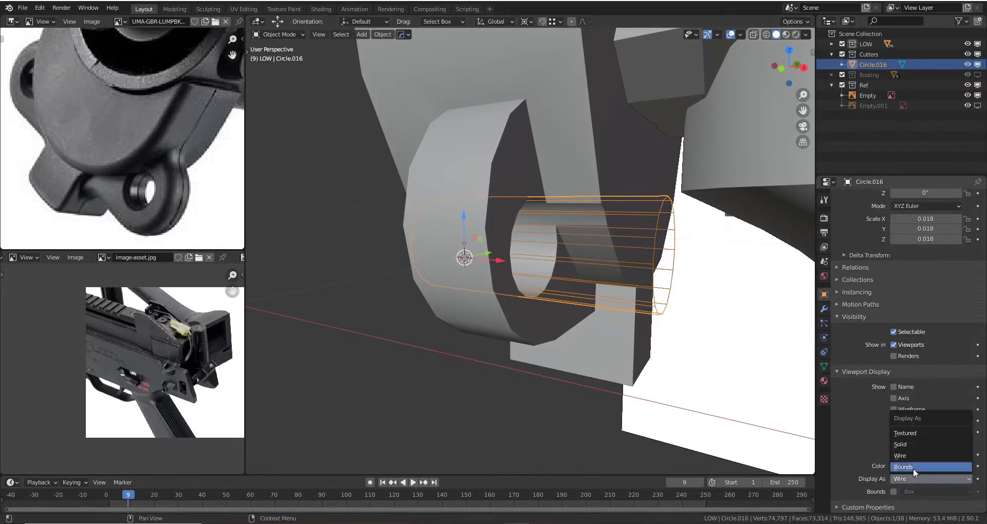
{"action": "left_click", "coordinate": [914, 432]}
{"action": "mouse_move", "coordinate": [607, 316]}
{"action": "middle_mouse_down"}
{"action": "mouse_move", "coordinate": [479, 273]}
{"action": "mouse_move", "coordinate": [566, 272]}
{"action": "mouse_move", "coordinate": [519, 271]}
{"action": "mouse_move", "coordinate": [498, 234]}
{"action": "mouse_move", "coordinate": [510, 236]}
{"action": "middle_mouse_up"}
{"action": "key", "text": "Tab"}
{"action": "key", "text": "Tab"}
{"action": "mouse_move", "coordinate": [591, 215]}
{"action": "middle_mouse_down"}
{"action": "mouse_move", "coordinate": [605, 255]}
{"action": "mouse_move", "coordinate": [657, 263]}
{"action": "mouse_move", "coordinate": [520, 236]}
{"action": "mouse_move", "coordinate": [555, 232]}
{"action": "mouse_move", "coordinate": [532, 282]}
{"action": "middle_mouse_up"}
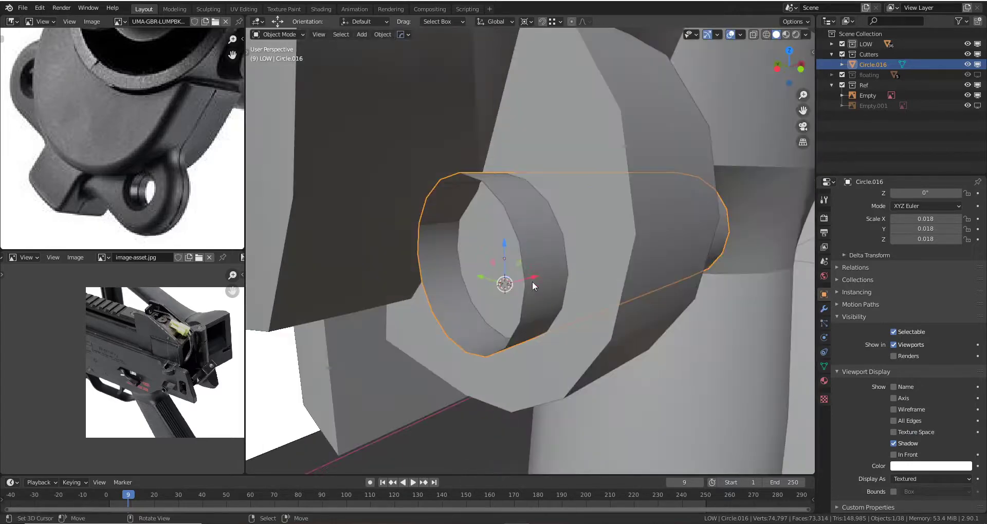
- Move the cylinder cutter to a new position in the hole
{"action": "key", "text": "g"}
{"action": "key", "text": "x"}
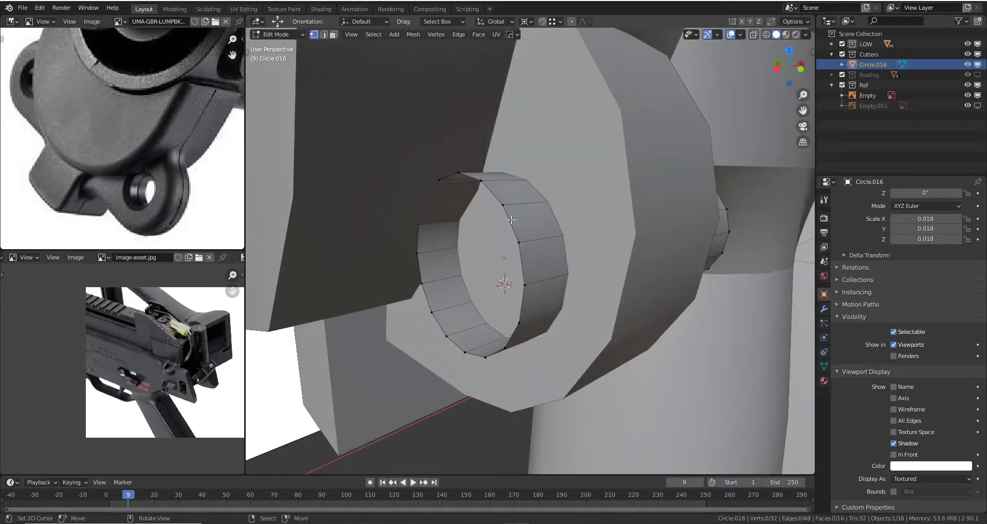
{"action": "mouse_move", "coordinate": [514, 219]}
{"action": "middle_mouse_down"}
{"action": "mouse_move", "coordinate": [422, 214]}
{"action": "mouse_move", "coordinate": [524, 214]}
{"action": "mouse_move", "coordinate": [494, 217]}
{"action": "middle_mouse_up"}
{"action": "key", "text": "Tab"}
{"action": "key", "text": "g"}
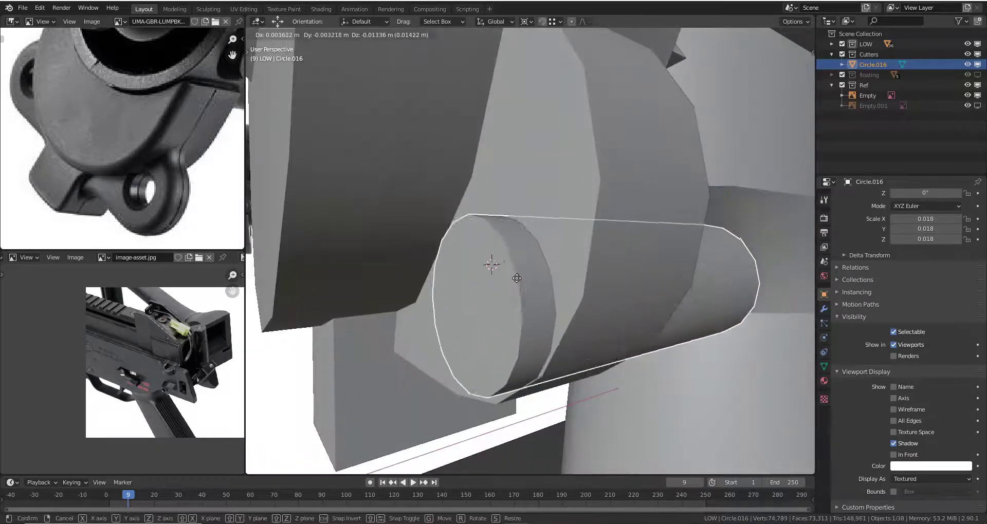
{"action": "left_click", "coordinate": [518, 260]}
- Delete the cutter's end cap face to leave an open tube
{"action": "key", "text": "Tab"}
{"action": "scroll", "coordinate": [518, 260], "scroll_direction": "up", "scroll_amount": 4}
{"action": "mouse_move", "coordinate": [518, 259]}
{"action": "middle_mouse_down"}
{"action": "mouse_move", "coordinate": [542, 252]}
{"action": "mouse_move", "coordinate": [524, 248]}
{"action": "mouse_move", "coordinate": [497, 269]}
{"action": "mouse_move", "coordinate": [515, 261]}
{"action": "mouse_move", "coordinate": [501, 285]}
{"action": "mouse_move", "coordinate": [475, 284]}
{"action": "mouse_move", "coordinate": [494, 215]}
{"action": "mouse_move", "coordinate": [522, 252]}
{"action": "mouse_move", "coordinate": [411, 247]}
{"action": "mouse_move", "coordinate": [452, 279]}
{"action": "mouse_move", "coordinate": [532, 165]}
{"action": "middle_mouse_up"}
{"action": "key", "text": "x"}
{"action": "left_click", "coordinate": [540, 253]}
{"action": "scroll", "coordinate": [541, 252], "scroll_direction": "down", "scroll_amount": 4}
- Move the open end ring −0.048646 m along X to lengthen the tube
{"action": "key", "text": "g"}
{"action": "key", "text": "x"}
{"action": "left_click", "coordinate": [461, 274]}
{"action": "key", "text": "Tab"}
{"action": "scroll", "coordinate": [542, 276], "scroll_direction": "down", "scroll_amount": 3}
{"action": "mouse_move", "coordinate": [754, 250]}
{"action": "middle_mouse_down"}
{"action": "mouse_move", "coordinate": [589, 238]}
{"action": "mouse_move", "coordinate": [592, 192]}
{"action": "middle_mouse_up"}
{"action": "left_click", "coordinate": [592, 192]}
- Apply the Boolean modifier on the side piece and delete the cutter
{"action": "scroll", "coordinate": [592, 192], "scroll_direction": "up", "scroll_amount": 2}
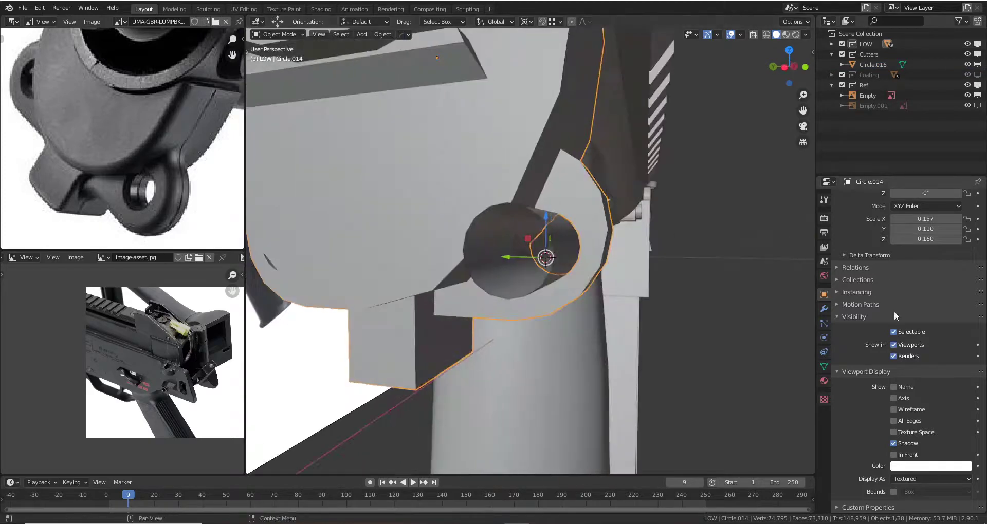
{"action": "left_click", "coordinate": [824, 309]}
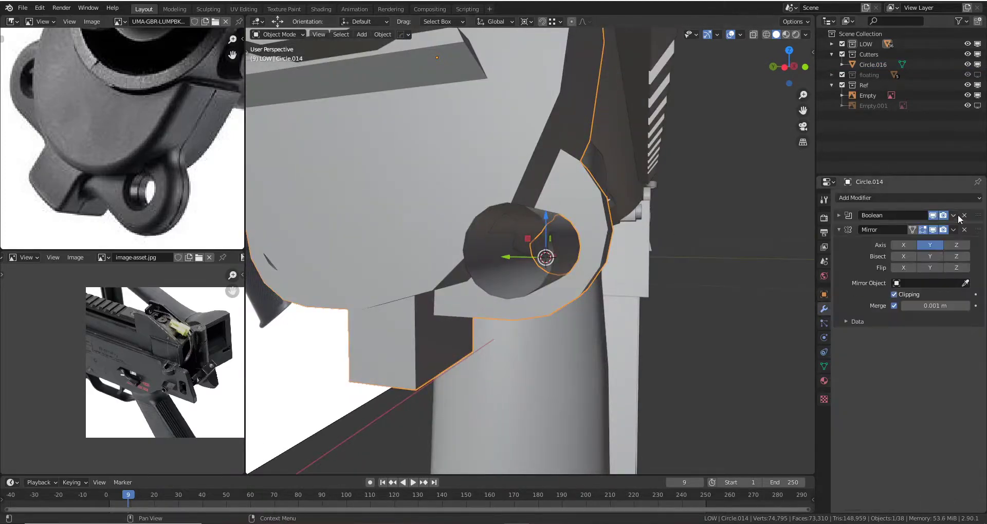
{"action": "left_click", "coordinate": [935, 226]}
{"action": "key", "text": "Delete"}
{"action": "mouse_move", "coordinate": [568, 242]}
{"action": "middle_mouse_down"}
{"action": "mouse_move", "coordinate": [535, 157]}
{"action": "mouse_move", "coordinate": [501, 168]}
{"action": "mouse_move", "coordinate": [507, 181]}
{"action": "mouse_move", "coordinate": [353, 212]}
{"action": "middle_mouse_up"}
- Undo back to the live boolean with its tube cutter restored
{"action": "left_click", "coordinate": [502, 169]}
{"action": "key", "text": "Tab"}
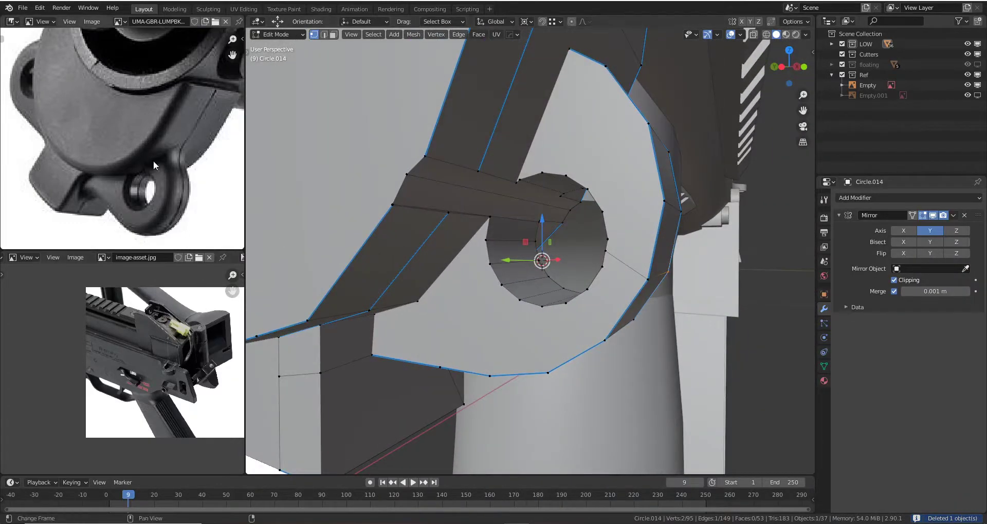
{"action": "mouse_move", "coordinate": [481, 176]}
{"action": "middle_mouse_down"}
{"action": "mouse_move", "coordinate": [559, 190]}
{"action": "mouse_move", "coordinate": [537, 208]}
{"action": "mouse_move", "coordinate": [548, 247]}
{"action": "mouse_move", "coordinate": [553, 218]}
{"action": "mouse_move", "coordinate": [586, 191]}
{"action": "mouse_move", "coordinate": [533, 211]}
{"action": "mouse_move", "coordinate": [545, 223]}
{"action": "mouse_move", "coordinate": [543, 241]}
{"action": "middle_mouse_up"}
{"action": "key", "text": "ctrl+shift+minus"}
- Select the tube cutter Circle.016, viewing it from the side
{"action": "left_click", "coordinate": [536, 207]}
{"action": "left_click", "coordinate": [562, 197]}
{"action": "scroll", "coordinate": [516, 220], "scroll_direction": "up", "scroll_amount": 3}
{"action": "left_click", "coordinate": [516, 225]}
{"action": "left_click", "coordinate": [546, 238]}
{"action": "left_click", "coordinate": [545, 231]}
{"action": "left_click", "coordinate": [560, 231]}
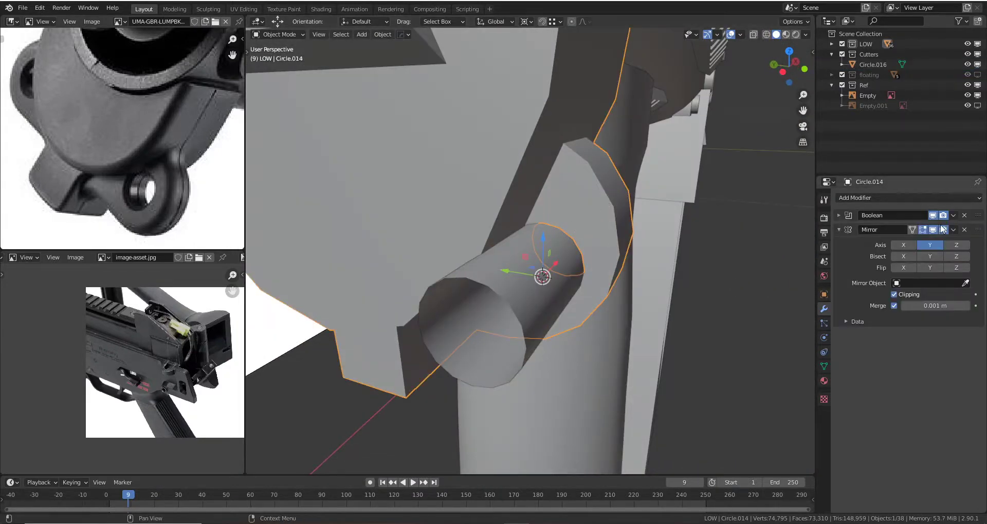
{"action": "middle_click_drag", "start_coordinate": [631, 236], "coordinate": [465, 267]}
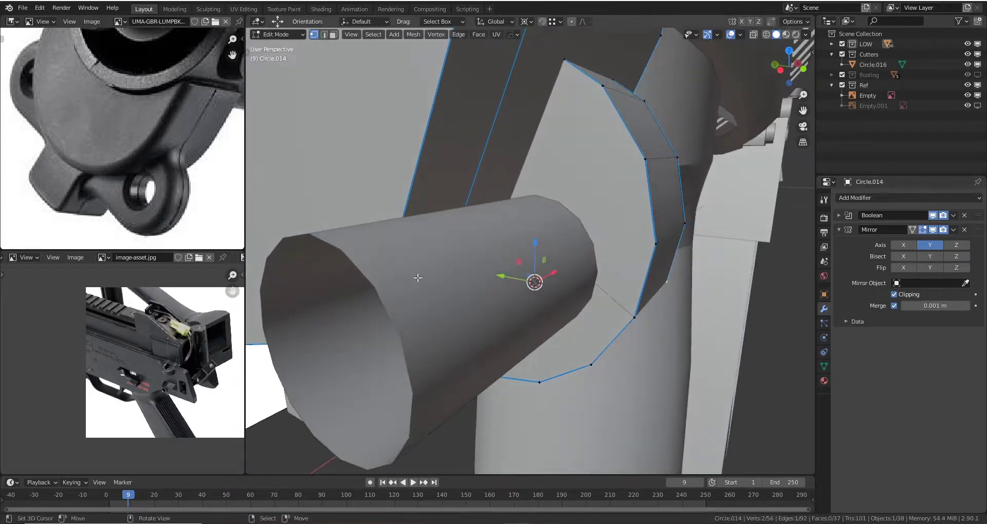
{"action": "left_click", "coordinate": [452, 266]}
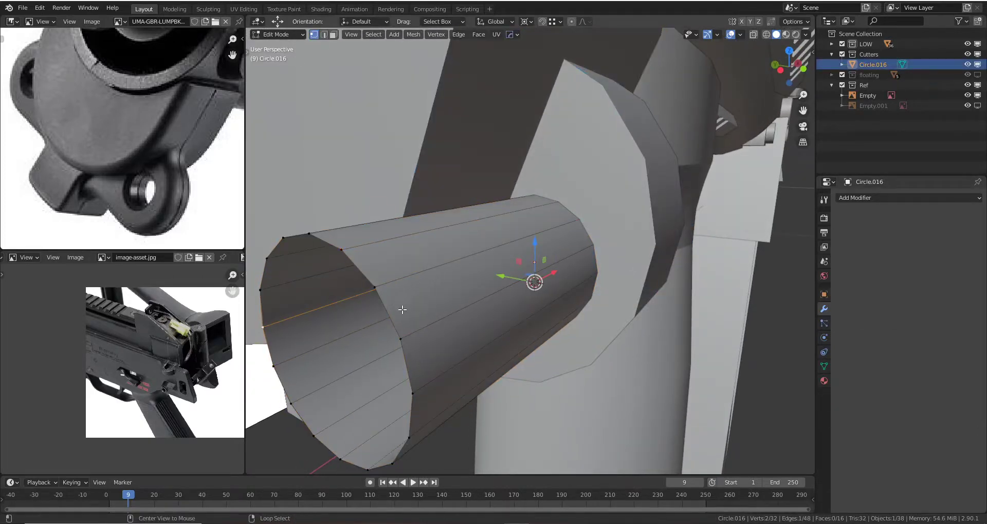
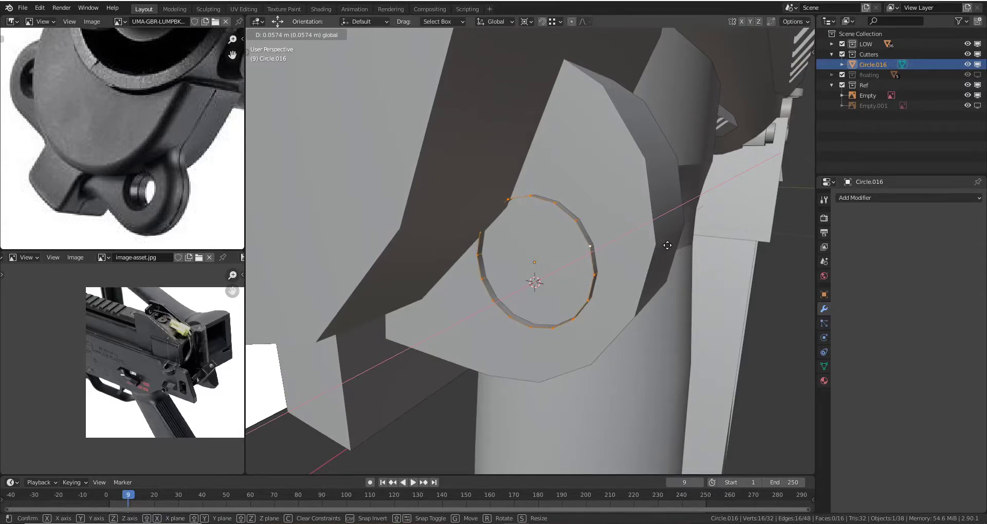
- Lengthen the Circle.016 cutter into a short cylinder by pushing its end ring along X
{"action": "left_click", "coordinate": [668, 245]}
{"action": "middle_click_drag", "start_coordinate": [667, 247], "coordinate": [627, 214]}
{"action": "left_click", "coordinate": [628, 215]}
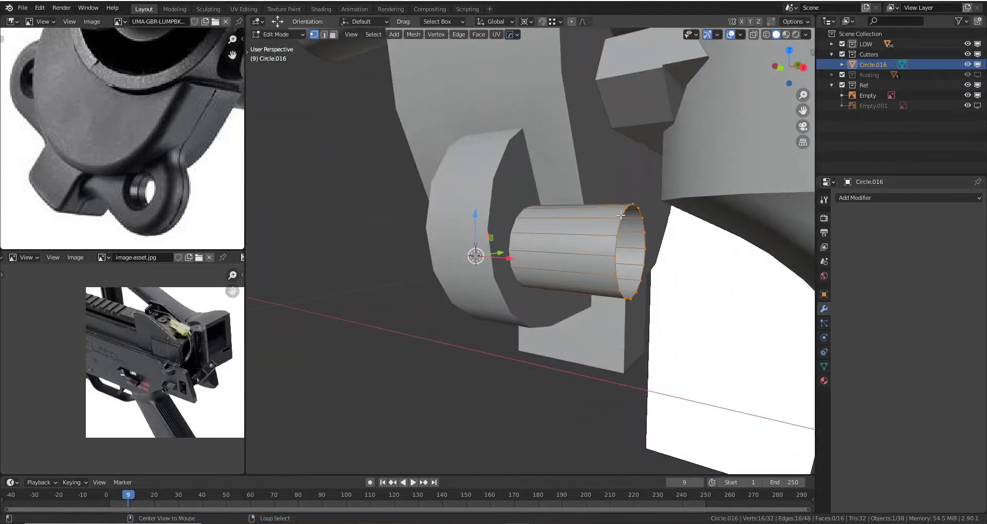
{"action": "key", "text": "g"}
{"action": "key", "text": "x"}
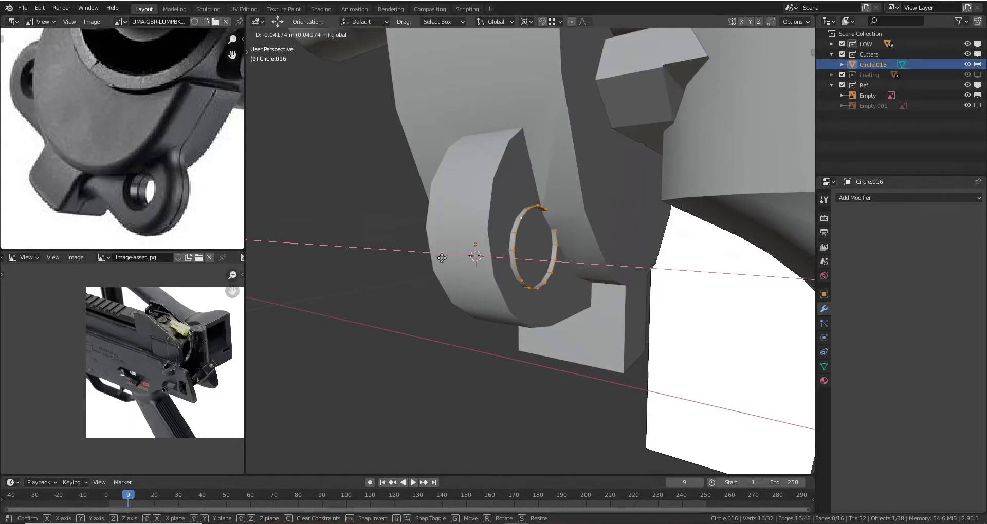
{"action": "left_click", "coordinate": [440, 258]}
- Return to Object Mode and select the Circle.016 cutter and the Circle.014 receiver body
{"action": "key", "text": "Tab"}
{"action": "mouse_move", "coordinate": [441, 258]}
{"action": "middle_mouse_down"}
{"action": "mouse_move", "coordinate": [526, 223]}
{"action": "mouse_move", "coordinate": [554, 184]}
{"action": "mouse_move", "coordinate": [534, 232]}
{"action": "mouse_move", "coordinate": [428, 214]}
{"action": "middle_mouse_up"}
{"action": "left_click", "coordinate": [530, 182], "text": "shift"}
{"action": "left_click", "coordinate": [537, 233]}
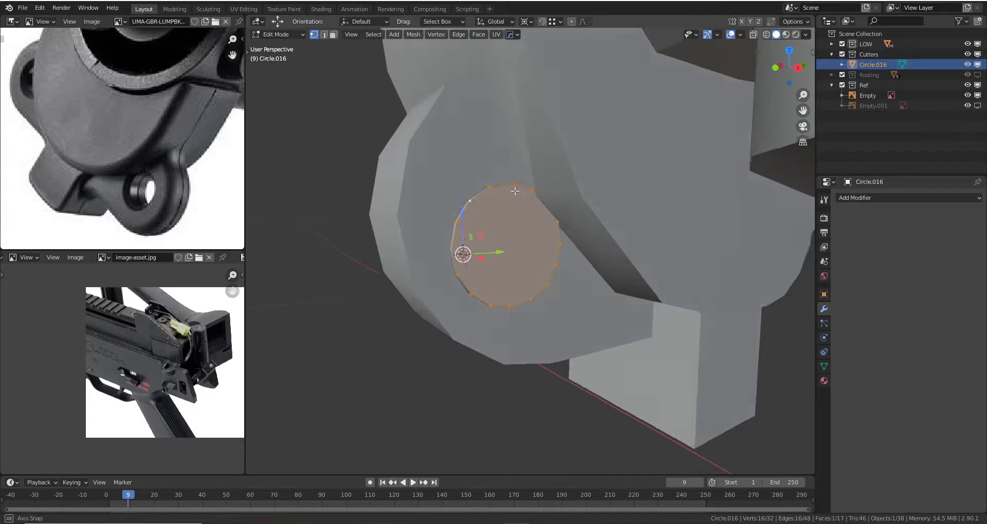
{"action": "mouse_move", "coordinate": [514, 191]}
{"action": "middle_mouse_down"}
{"action": "mouse_move", "coordinate": [493, 218]}
{"action": "mouse_move", "coordinate": [522, 209]}
{"action": "middle_mouse_up"}
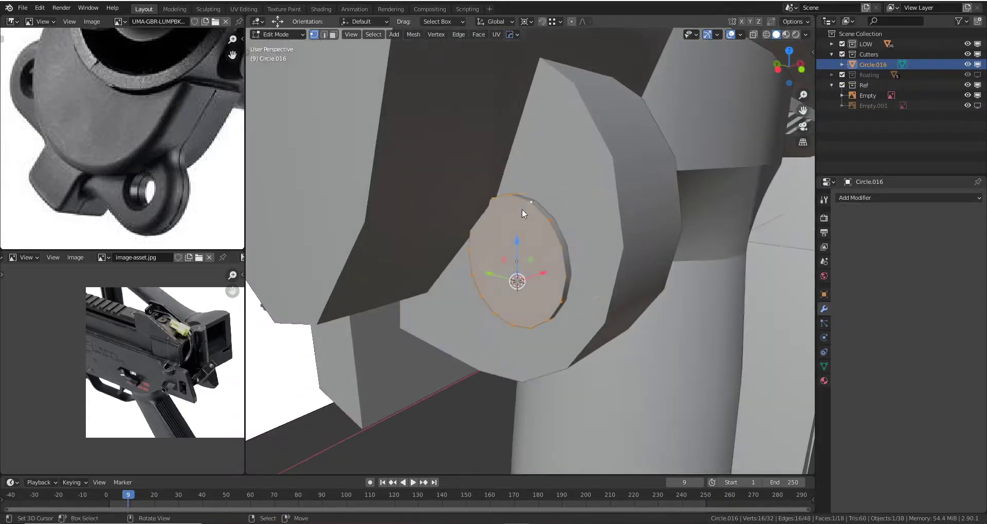
{"action": "key", "text": "Tab"}
{"action": "left_click", "coordinate": [581, 178]}
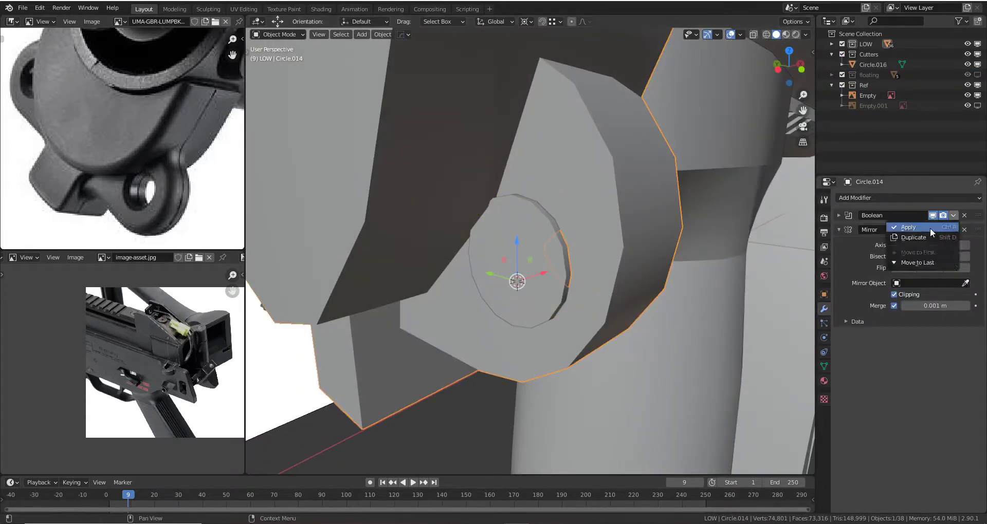
- Apply the boolean cut into the receiver body and hide the Circle.016 cutter
{"action": "left_click", "coordinate": [553, 235]}
{"action": "key", "text": "h"}
{"action": "mouse_move", "coordinate": [553, 235]}
{"action": "middle_mouse_down"}
{"action": "mouse_move", "coordinate": [645, 177]}
{"action": "mouse_move", "coordinate": [637, 230]}
{"action": "mouse_move", "coordinate": [505, 217]}
{"action": "mouse_move", "coordinate": [462, 199]}
{"action": "mouse_move", "coordinate": [528, 189]}
{"action": "mouse_move", "coordinate": [514, 200]}
{"action": "mouse_move", "coordinate": [530, 288]}
{"action": "middle_mouse_up"}
{"action": "left_click", "coordinate": [602, 210]}
- In Edit Mode on Circle.014, snap the first stray vertices around the hole onto their neighbours
{"action": "key", "text": "Tab"}
{"action": "scroll", "coordinate": [514, 200], "scroll_direction": "up", "scroll_amount": 3}
{"action": "scroll", "coordinate": [511, 203], "scroll_direction": "up", "scroll_amount": 3}
{"action": "scroll", "coordinate": [509, 206], "scroll_direction": "up", "scroll_amount": 2}
{"action": "left_click", "coordinate": [510, 206]}
{"action": "key", "text": "g"}
{"action": "left_click", "coordinate": [535, 303]}
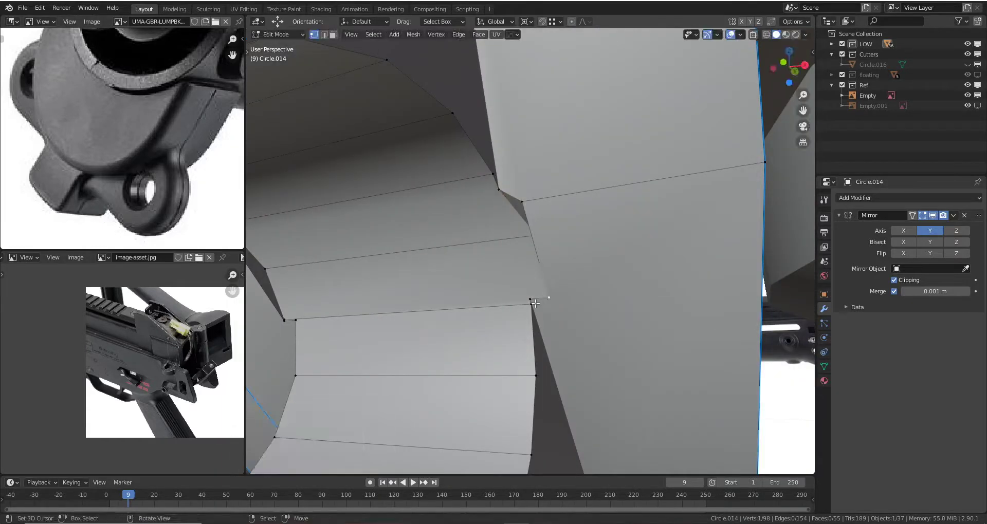
{"action": "key", "text": "g"}
{"action": "left_click", "coordinate": [552, 305]}
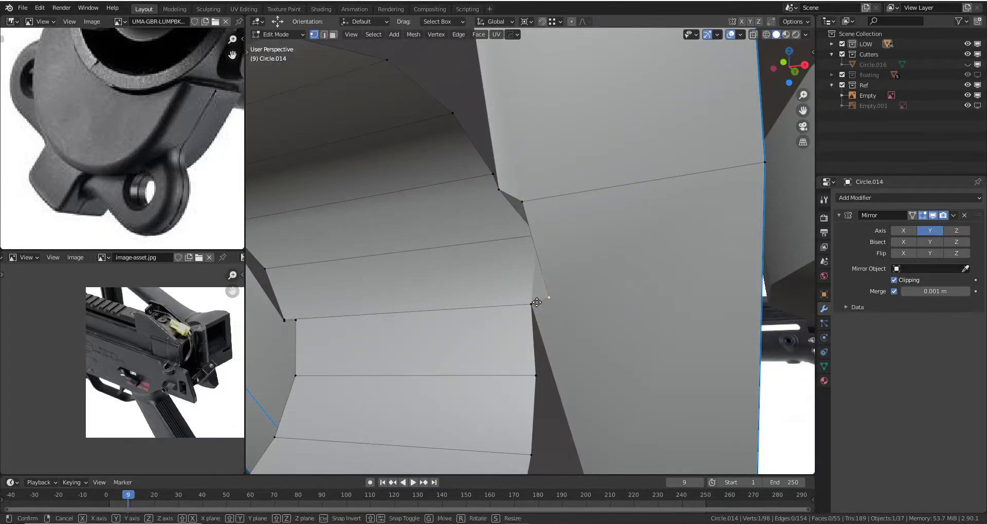
{"action": "left_click", "coordinate": [536, 302]}
{"action": "key", "text": "g"}
{"action": "left_click", "coordinate": [522, 202]}
- Snap the remaining stray vertices together and merge the whole mesh by distance
{"action": "scroll", "coordinate": [534, 211], "scroll_direction": "up", "scroll_amount": 4}
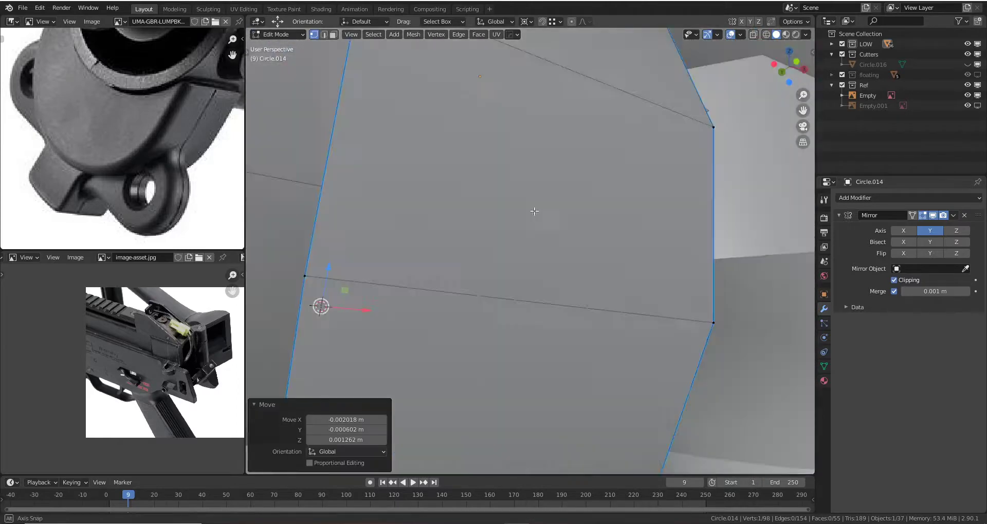
{"action": "scroll", "coordinate": [534, 212], "scroll_direction": "down", "scroll_amount": 4}
{"action": "key", "text": "g"}
{"action": "left_click", "coordinate": [536, 272]}
{"action": "scroll", "coordinate": [537, 274], "scroll_direction": "up", "scroll_amount": 4}
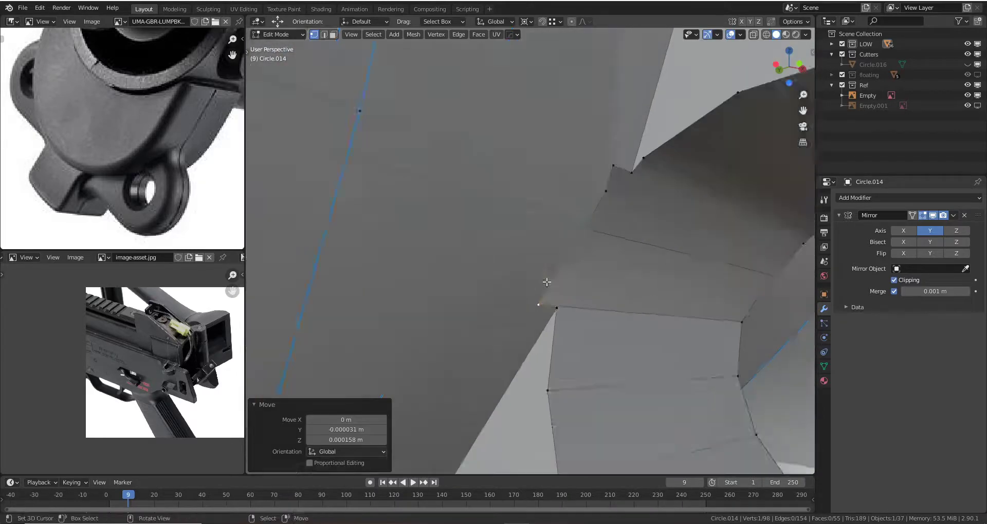
{"action": "key", "text": "g"}
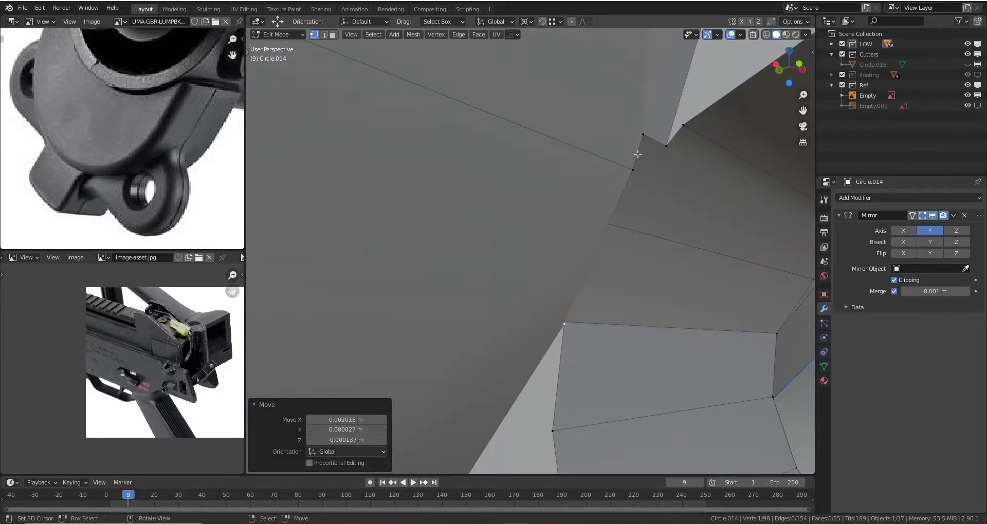
{"action": "key", "text": "g"}
{"action": "left_click", "coordinate": [669, 145]}
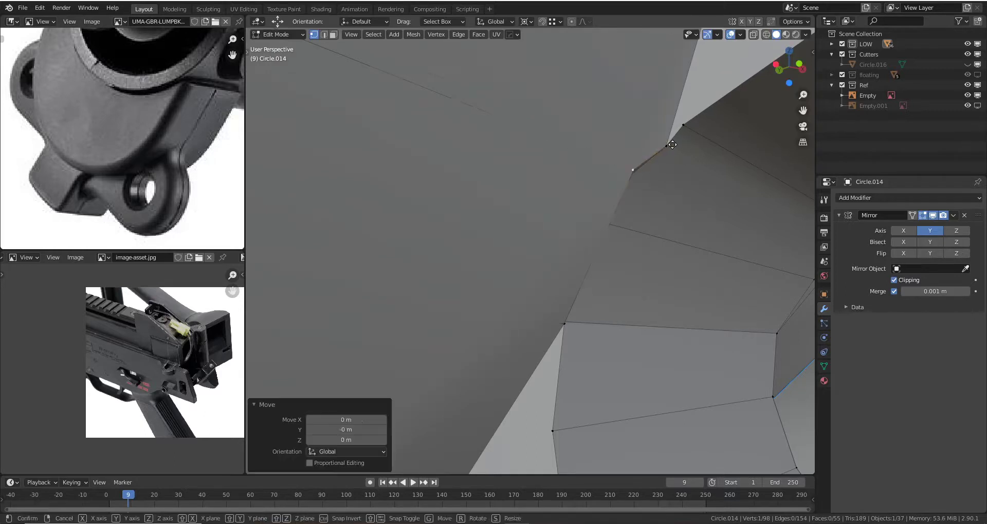
{"action": "scroll", "coordinate": [672, 145], "scroll_direction": "down", "scroll_amount": 2}
{"action": "key", "text": "a"}
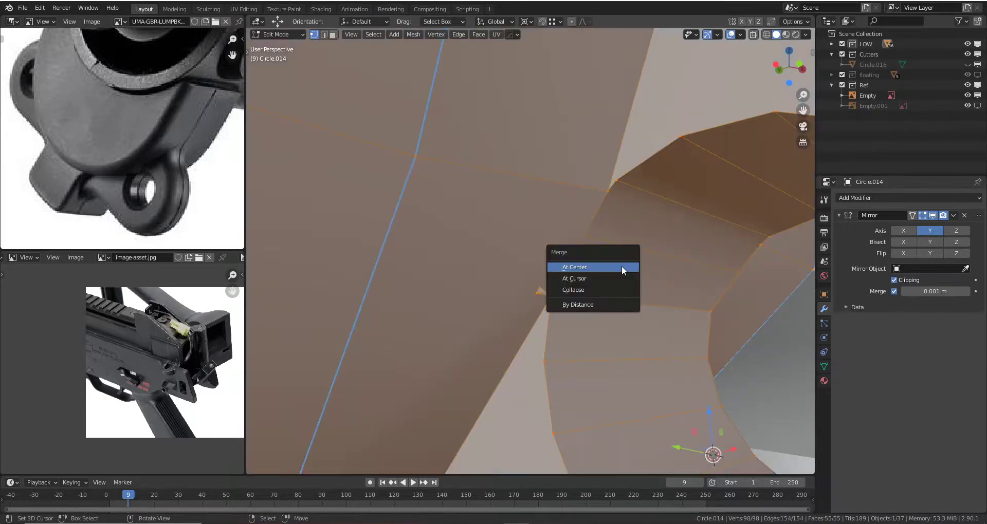
{"action": "left_click", "coordinate": [612, 307]}
- Nudge two more hole-edge vertices into place and merge all vertices by distance again
{"action": "middle_click_drag", "start_coordinate": [605, 335], "coordinate": [630, 322]}
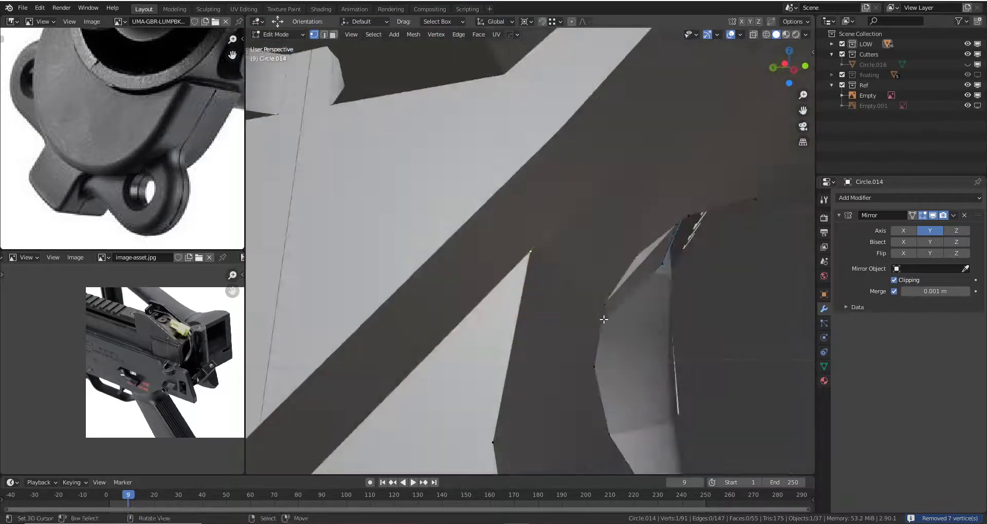
{"action": "middle_click_drag", "start_coordinate": [574, 254], "coordinate": [546, 247]}
{"action": "key", "text": "g"}
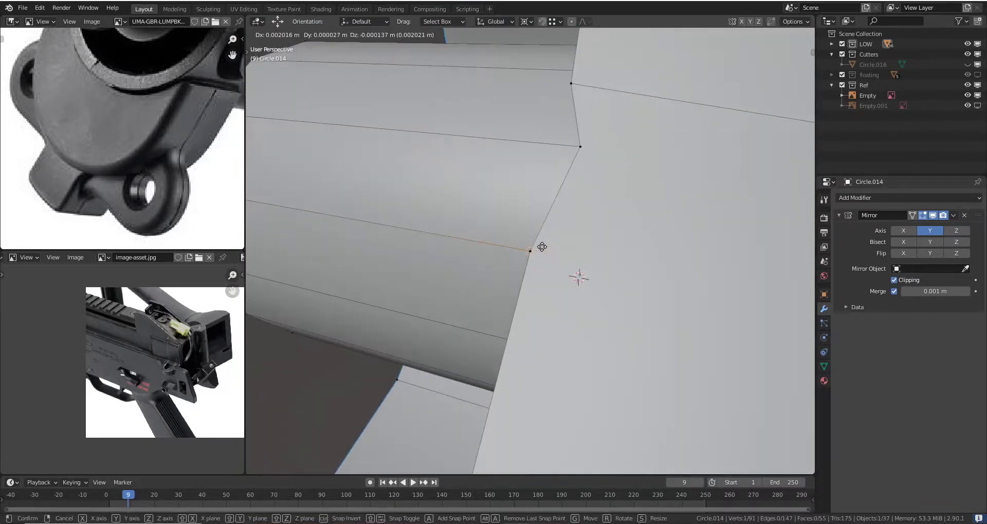
{"action": "left_click", "coordinate": [590, 330]}
{"action": "mouse_move", "coordinate": [590, 330]}
{"action": "middle_mouse_down"}
{"action": "mouse_move", "coordinate": [599, 341]}
{"action": "mouse_move", "coordinate": [538, 228]}
{"action": "mouse_move", "coordinate": [524, 233]}
{"action": "middle_mouse_up"}
{"action": "key", "text": "g"}
{"action": "left_click", "coordinate": [427, 161]}
{"action": "scroll", "coordinate": [427, 161], "scroll_direction": "down", "scroll_amount": 3}
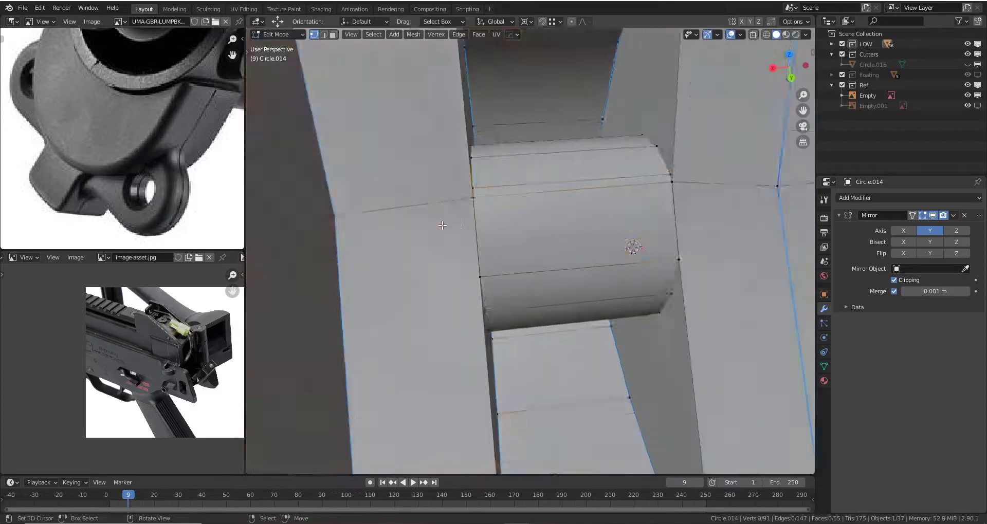
{"action": "key", "text": "a"}
{"action": "key", "text": "m"}
{"action": "left_click", "coordinate": [442, 224]}
- Leave Edit Mode on the body and orbit to a front-side view of the gun
{"action": "key", "text": "Tab"}
{"action": "scroll", "coordinate": [456, 228], "scroll_direction": "up", "scroll_amount": 5}
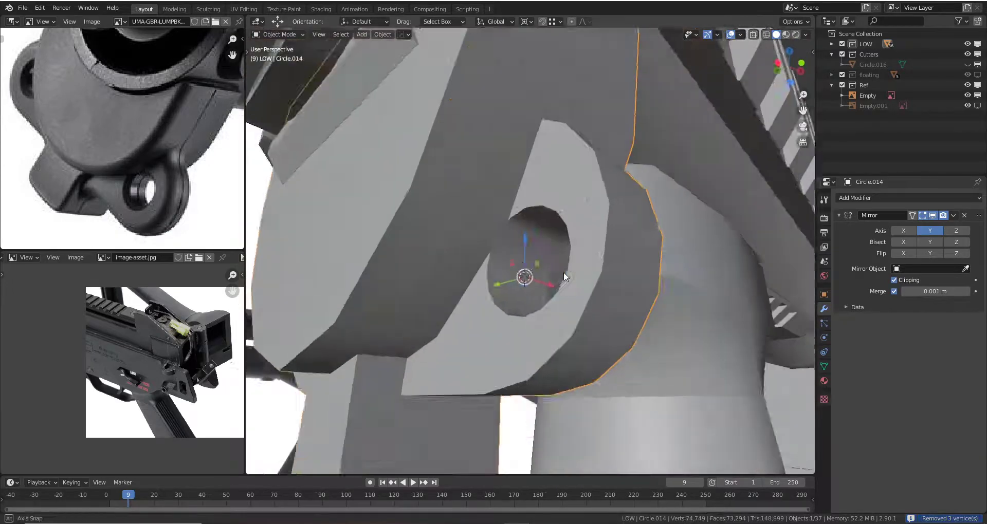
{"action": "mouse_move", "coordinate": [563, 273]}
{"action": "middle_mouse_down"}
{"action": "mouse_move", "coordinate": [541, 211]}
{"action": "mouse_move", "coordinate": [520, 271]}
{"action": "mouse_move", "coordinate": [538, 257]}
{"action": "mouse_move", "coordinate": [538, 294]}
{"action": "mouse_move", "coordinate": [526, 285]}
{"action": "middle_mouse_up"}
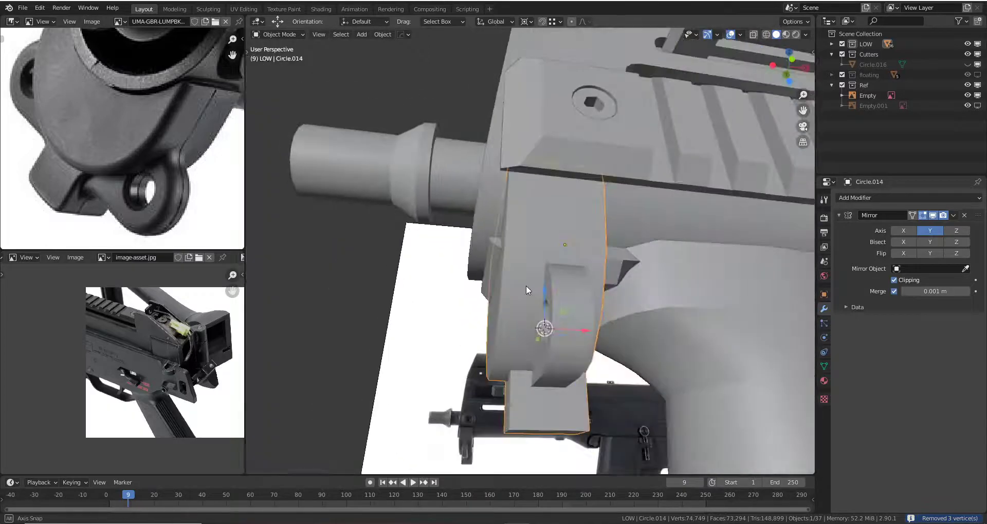
{"action": "left_click", "coordinate": [561, 326]}
{"action": "mouse_move", "coordinate": [560, 327]}
{"action": "middle_mouse_down"}
{"action": "mouse_move", "coordinate": [514, 294]}
{"action": "mouse_move", "coordinate": [553, 309]}
{"action": "mouse_move", "coordinate": [527, 274]}
{"action": "mouse_move", "coordinate": [531, 232]}
{"action": "mouse_move", "coordinate": [544, 221]}
{"action": "mouse_move", "coordinate": [528, 353]}
{"action": "mouse_move", "coordinate": [536, 306]}
{"action": "mouse_move", "coordinate": [501, 297]}
{"action": "mouse_move", "coordinate": [513, 273]}
{"action": "mouse_move", "coordinate": [558, 267]}
{"action": "mouse_move", "coordinate": [617, 235]}
{"action": "mouse_move", "coordinate": [614, 195]}
{"action": "mouse_move", "coordinate": [450, 263]}
{"action": "mouse_move", "coordinate": [447, 247]}
{"action": "mouse_move", "coordinate": [461, 244]}
{"action": "middle_mouse_up"}
{"action": "left_click", "coordinate": [559, 267]}
- On the front Cube, select the strip of faces along the curved top edge in face mode
{"action": "left_click", "coordinate": [618, 236]}
{"action": "key", "text": "Tab"}
{"action": "key", "text": "3"}
{"action": "left_click", "coordinate": [416, 249], "text": "ctrl"}
{"action": "left_click", "coordinate": [447, 247], "text": "ctrl"}
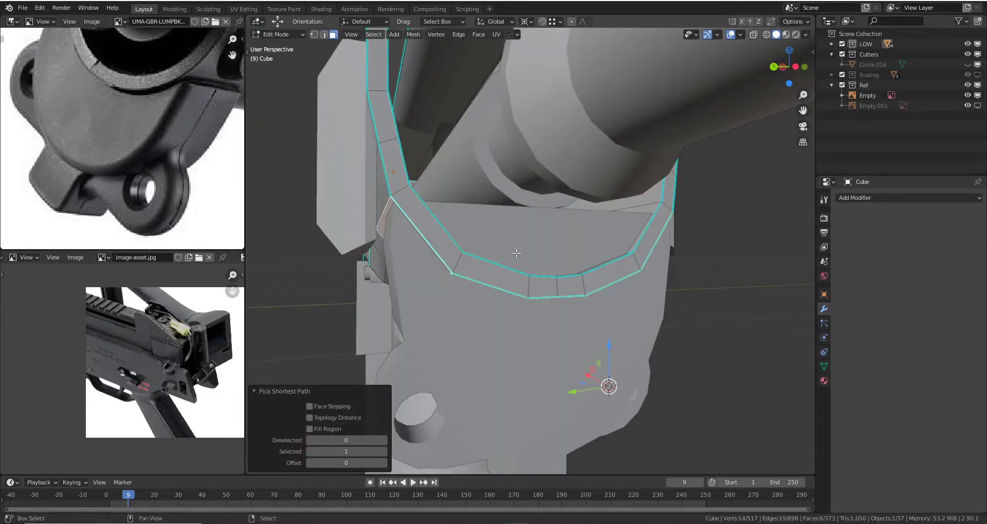
- Separate a duplicate of the face strip into a new Cube.025 object and inspect it in isolation
{"action": "right_click", "coordinate": [551, 284]}
{"action": "mouse_move", "coordinate": [551, 285]}
{"action": "middle_mouse_down"}
{"action": "mouse_move", "coordinate": [611, 230]}
{"action": "mouse_move", "coordinate": [527, 260]}
{"action": "middle_mouse_up"}
{"action": "left_click", "coordinate": [556, 277]}
{"action": "key", "text": "Tab"}
{"action": "key", "text": "KP_Divide"}
{"action": "key", "text": "Tab"}
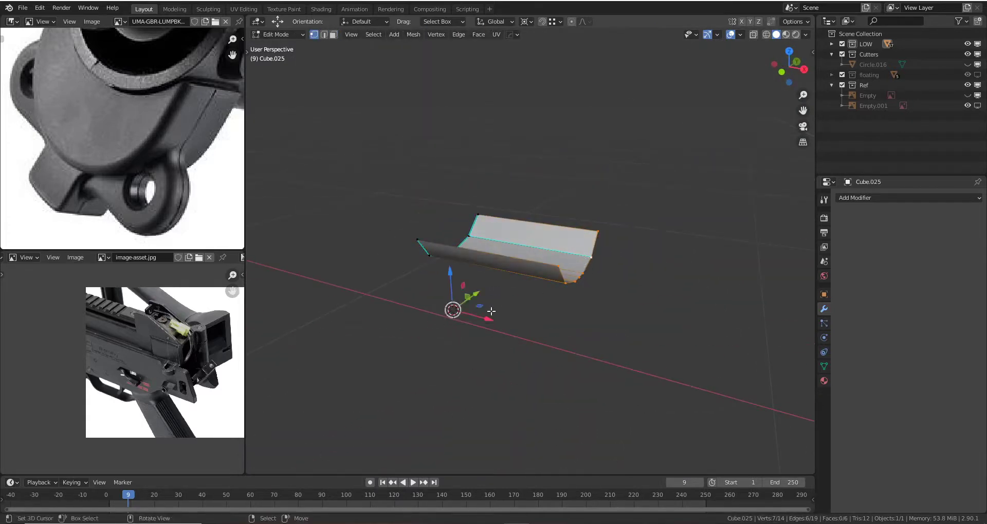
{"action": "mouse_move", "coordinate": [491, 311]}
{"action": "middle_mouse_down"}
{"action": "mouse_move", "coordinate": [568, 276]}
{"action": "mouse_move", "coordinate": [625, 273]}
{"action": "mouse_move", "coordinate": [560, 264]}
{"action": "middle_mouse_up"}
{"action": "key", "text": "Tab"}
{"action": "key", "text": "KP_Divide"}
- Isolate Cube.025 with the Circle.014 body and fatten the strip with Alt+S
{"action": "left_click", "coordinate": [560, 264]}
{"action": "left_click", "coordinate": [565, 258]}
{"action": "scroll", "coordinate": [566, 258], "scroll_direction": "up", "scroll_amount": 3}
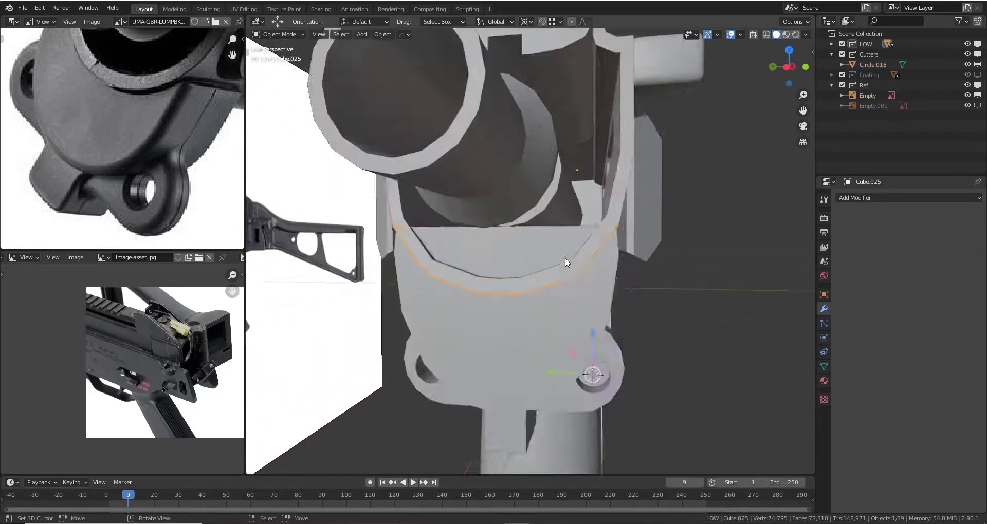
{"action": "scroll", "coordinate": [565, 262], "scroll_direction": "down", "scroll_amount": 5}
{"action": "left_click", "coordinate": [495, 236]}
{"action": "key", "text": "KP_Divide"}
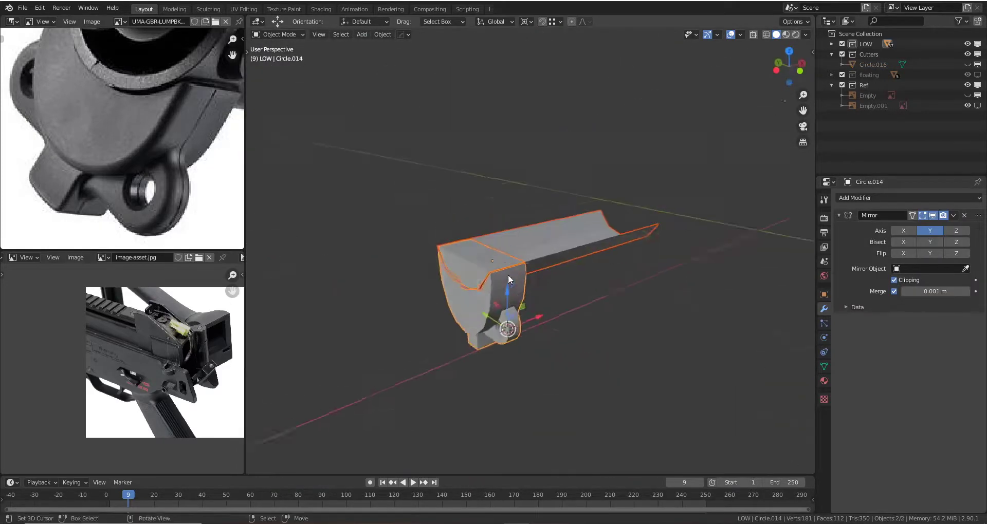
{"action": "left_click", "coordinate": [544, 248]}
{"action": "mouse_move", "coordinate": [557, 248]}
{"action": "middle_mouse_down"}
{"action": "mouse_move", "coordinate": [611, 265]}
{"action": "mouse_move", "coordinate": [603, 260]}
{"action": "middle_mouse_up"}
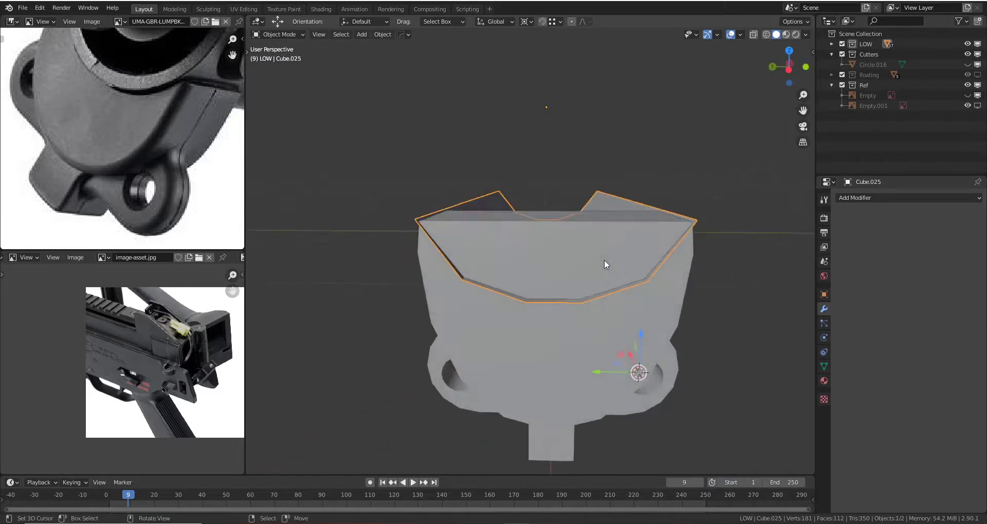
{"action": "key", "text": "Tab"}
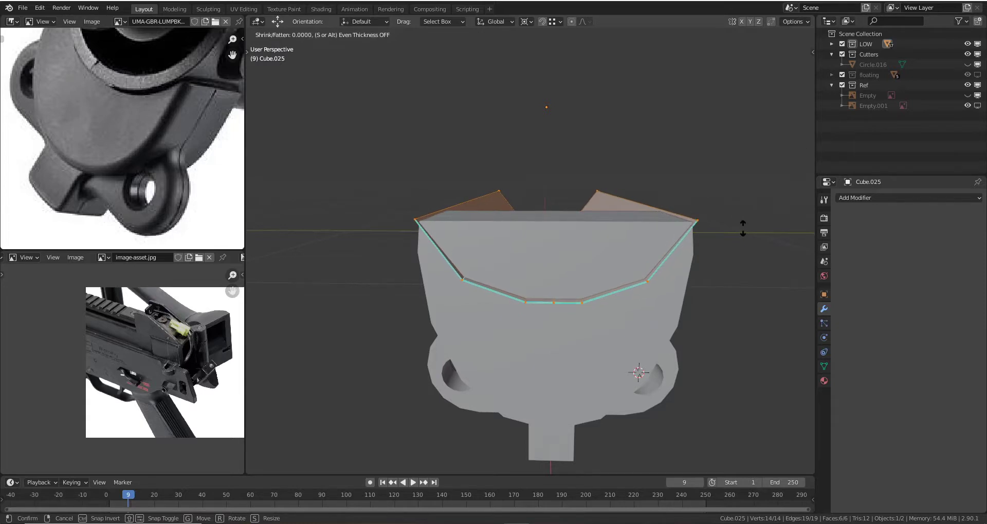
{"action": "left_click", "coordinate": [743, 227]}
- Cut the thickened Cube.025 out of Circle.014 with a HardOps Boolean Difference
{"action": "key", "text": "Tab"}
{"action": "middle_click_drag", "start_coordinate": [742, 227], "coordinate": [624, 256]}
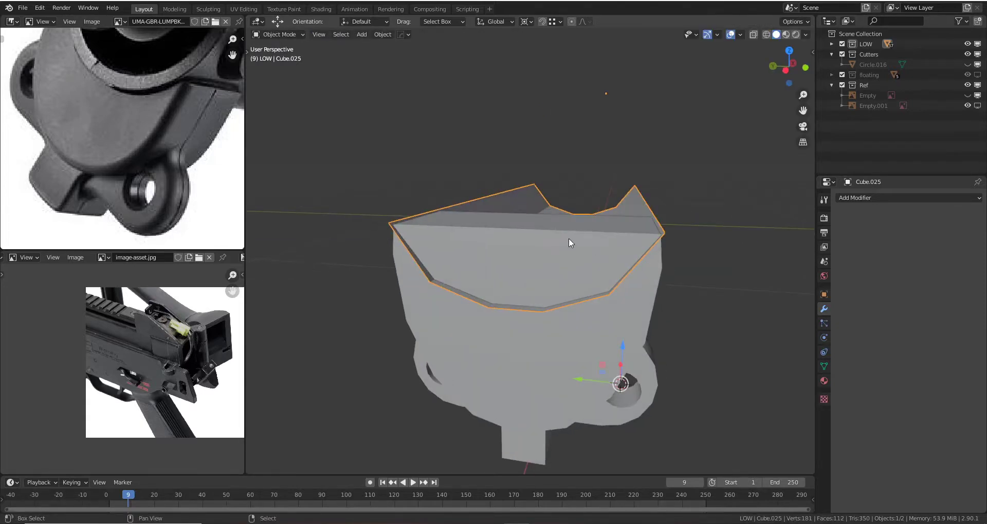
{"action": "left_click", "coordinate": [616, 243], "text": "shift"}
{"action": "left_click", "coordinate": [602, 244]}
{"action": "middle_click_drag", "start_coordinate": [602, 229], "coordinate": [712, 291]}
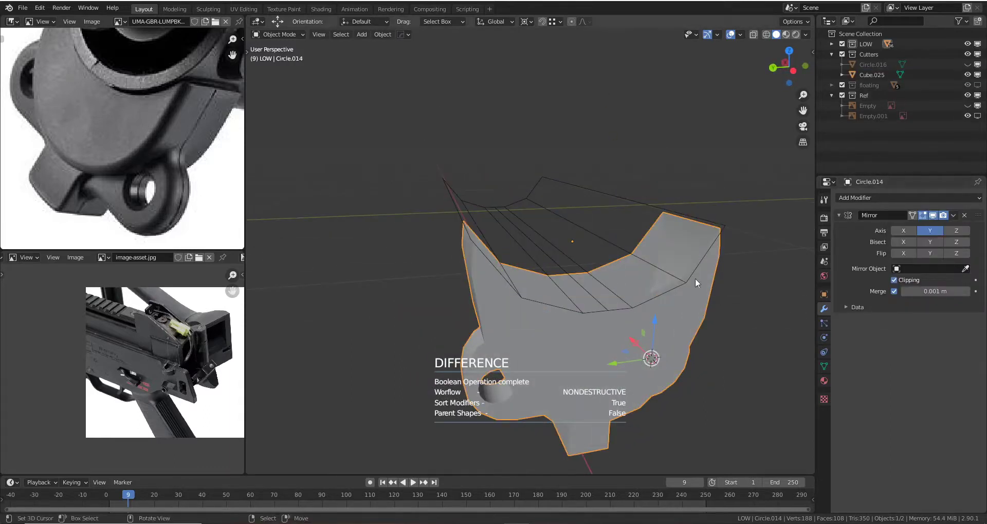
- Delete the Cube.025 cutter and enter Edit Mode on the Circle.014 body
{"action": "left_click", "coordinate": [694, 212]}
{"action": "key", "text": "Delete"}
{"action": "left_click", "coordinate": [686, 254]}
{"action": "key", "text": "Tab"}
{"action": "mouse_move", "coordinate": [686, 254]}
{"action": "middle_mouse_down"}
{"action": "mouse_move", "coordinate": [530, 227]}
{"action": "mouse_move", "coordinate": [562, 236]}
{"action": "mouse_move", "coordinate": [591, 302]}
{"action": "mouse_move", "coordinate": [597, 201]}
{"action": "mouse_move", "coordinate": [610, 201]}
{"action": "middle_mouse_up"}
- Fill the gap in the cut from the selected edges and add a loop cut across the top faces
{"action": "key", "text": "2"}
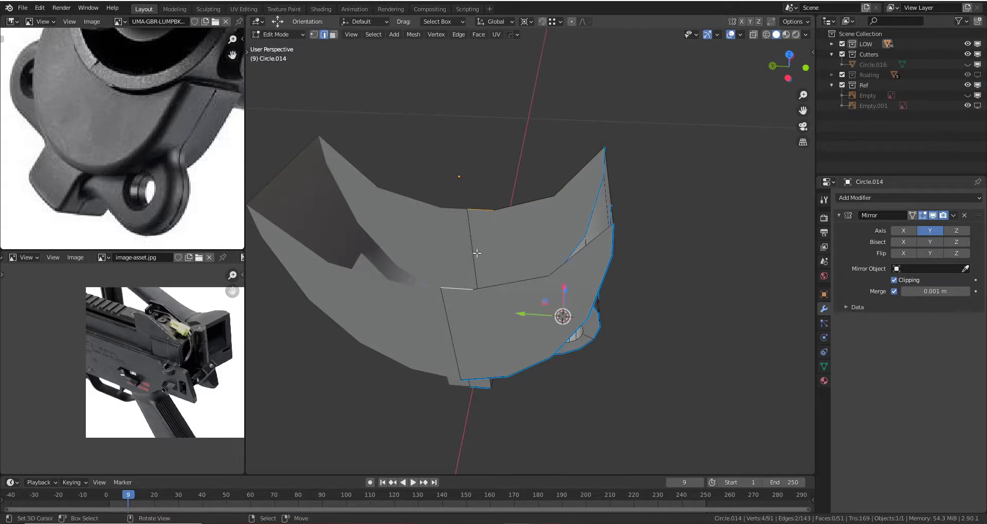
{"action": "key", "text": "f"}
{"action": "key", "text": "f"}
{"action": "key", "text": "f"}
{"action": "mouse_move", "coordinate": [477, 253]}
{"action": "middle_mouse_down"}
{"action": "mouse_move", "coordinate": [510, 244]}
{"action": "mouse_move", "coordinate": [483, 288]}
{"action": "middle_mouse_up"}
{"action": "key", "text": "ctrl+r"}
{"action": "left_click", "coordinate": [483, 290]}
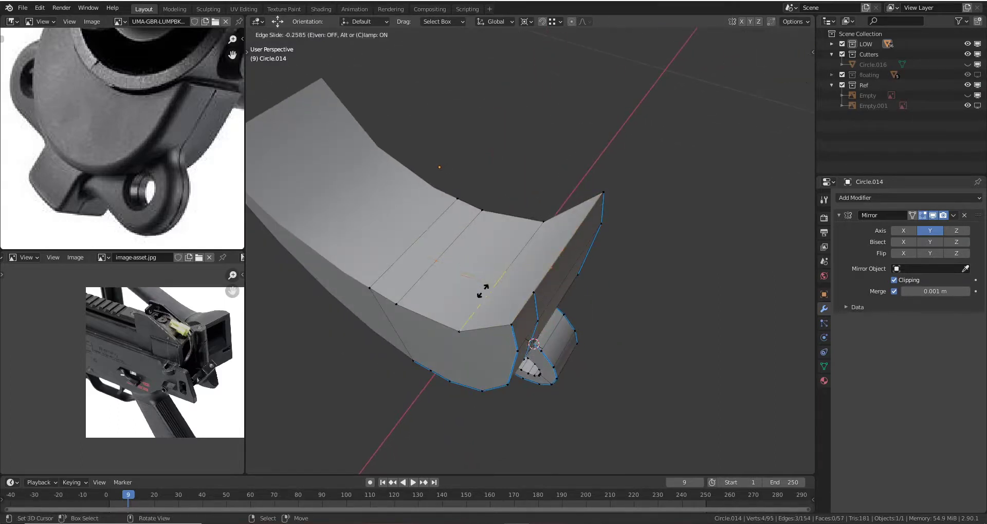
{"action": "left_click", "coordinate": [482, 290]}
- Adjust a stray vertex and merge the whole body mesh by distance
{"action": "left_click", "coordinate": [541, 280]}
{"action": "key", "text": "g"}
{"action": "left_click", "coordinate": [539, 280]}
{"action": "mouse_move", "coordinate": [540, 281]}
{"action": "middle_mouse_down"}
{"action": "mouse_move", "coordinate": [516, 259]}
{"action": "mouse_move", "coordinate": [519, 241]}
{"action": "mouse_move", "coordinate": [553, 230]}
{"action": "mouse_move", "coordinate": [588, 282]}
{"action": "mouse_move", "coordinate": [566, 292]}
{"action": "mouse_move", "coordinate": [483, 243]}
{"action": "mouse_move", "coordinate": [500, 270]}
{"action": "mouse_move", "coordinate": [544, 282]}
{"action": "mouse_move", "coordinate": [534, 277]}
{"action": "mouse_move", "coordinate": [553, 254]}
{"action": "mouse_move", "coordinate": [583, 279]}
{"action": "mouse_move", "coordinate": [525, 282]}
{"action": "mouse_move", "coordinate": [517, 325]}
{"action": "mouse_move", "coordinate": [513, 300]}
{"action": "mouse_move", "coordinate": [529, 285]}
{"action": "middle_mouse_up"}
{"action": "key", "text": "a"}
{"action": "key", "text": "m"}
{"action": "left_click", "coordinate": [522, 262]}
{"action": "key", "text": "Tab"}
- Unhide all gun parts and try adding a HardOps bevel to the front part
{"action": "key", "text": "alt+h"}
{"action": "left_click", "coordinate": [503, 269]}
{"action": "right_click", "coordinate": [509, 292]}
{"action": "scroll", "coordinate": [545, 281], "scroll_direction": "up", "scroll_amount": 3}
{"action": "key", "text": "q"}
{"action": "left_click", "coordinate": [542, 289]}
{"action": "left_click", "coordinate": [540, 291]}
{"action": "key", "text": "Tab"}
{"action": "scroll", "coordinate": [513, 301], "scroll_direction": "down", "scroll_amount": 3}
- Remove the bevel from the part, leave Edit Mode and zoom into a front orthographic view
{"action": "left_click", "coordinate": [965, 321]}
{"action": "key", "text": "Tab"}
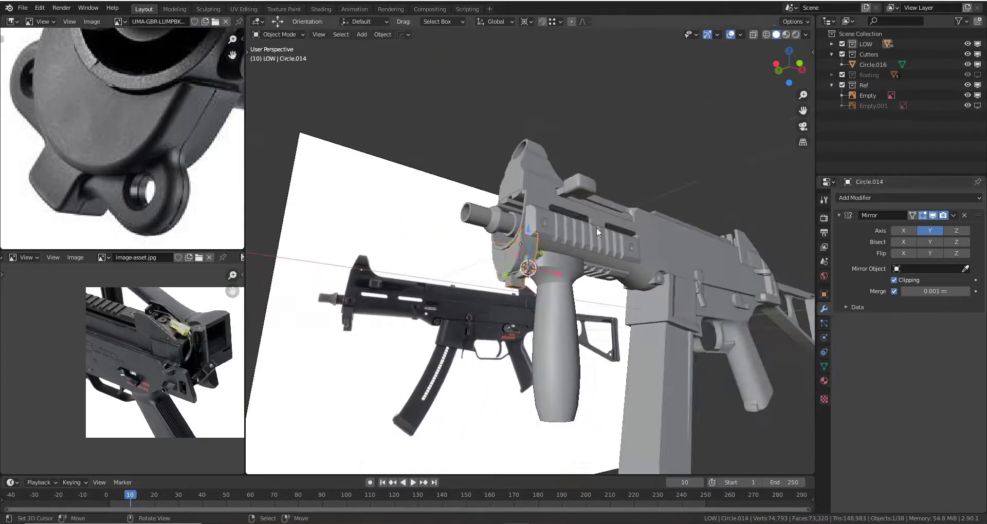
{"action": "mouse_move", "coordinate": [596, 228]}
{"action": "middle_mouse_down"}
{"action": "mouse_move", "coordinate": [485, 254]}
{"action": "mouse_move", "coordinate": [554, 205]}
{"action": "mouse_move", "coordinate": [528, 207]}
{"action": "mouse_move", "coordinate": [547, 205]}
{"action": "mouse_move", "coordinate": [538, 246]}
{"action": "mouse_move", "coordinate": [609, 205]}
{"action": "mouse_move", "coordinate": [615, 211]}
{"action": "middle_mouse_up"}
{"action": "key", "text": "grave"}
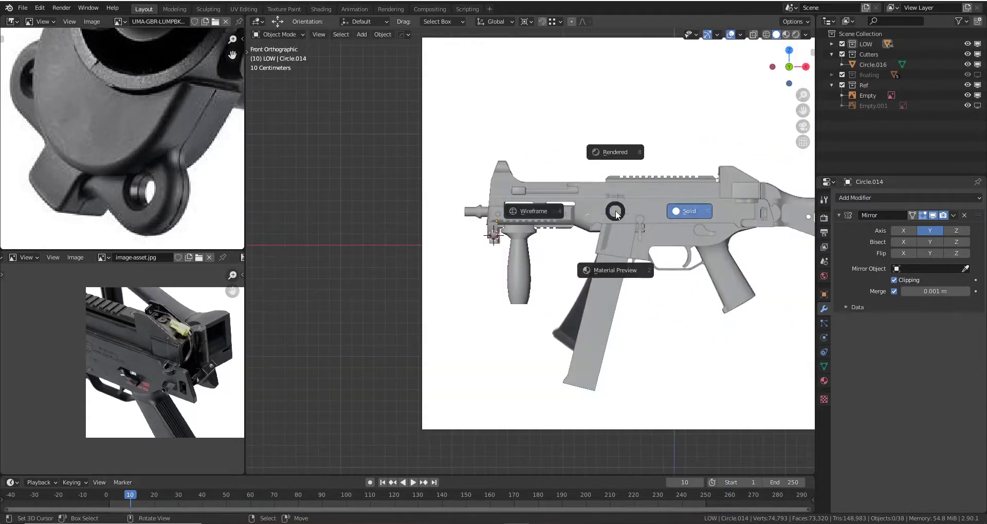
{"action": "scroll", "coordinate": [455, 261], "scroll_direction": "up", "scroll_amount": 3}
{"action": "scroll", "coordinate": [465, 243], "scroll_direction": "up", "scroll_amount": 2}
- Compare the receiver in solid and wireframe shading through the Z pie menu
{"action": "key", "text": "z"}
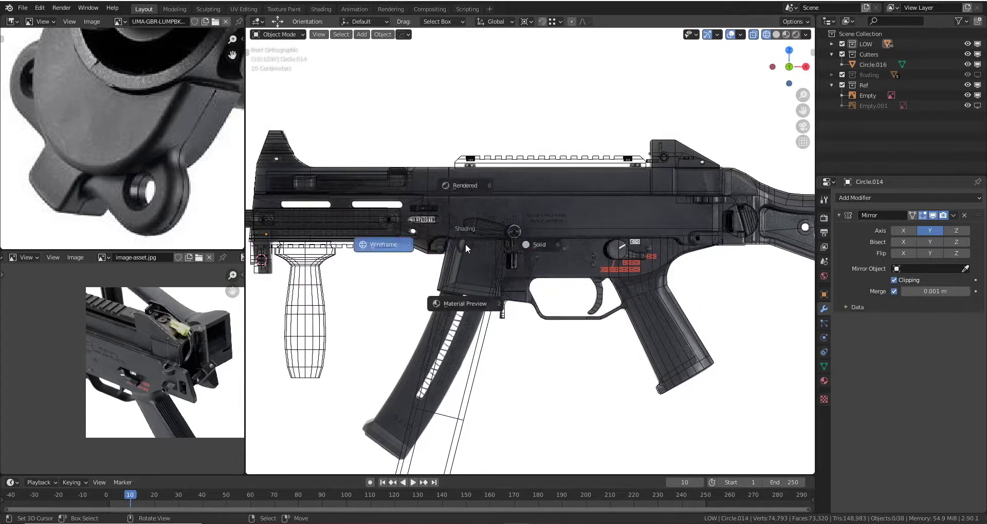
{"action": "left_click", "coordinate": [517, 244]}
{"action": "scroll", "coordinate": [516, 245], "scroll_direction": "up", "scroll_amount": 2}
{"action": "key", "text": "z"}
{"action": "left_click", "coordinate": [470, 289]}
{"action": "key", "text": "z"}
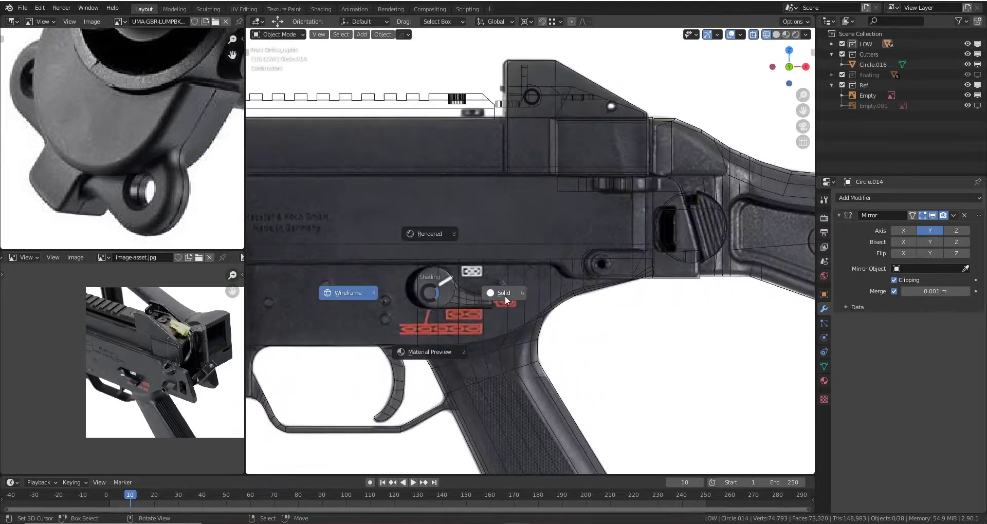
{"action": "left_click", "coordinate": [504, 295]}
{"action": "key", "text": "z"}
{"action": "mouse_move", "coordinate": [505, 295]}
{"action": "middle_mouse_down", "text": "shift"}
{"action": "mouse_move", "coordinate": [547, 269]}
{"action": "mouse_move", "coordinate": [528, 254]}
{"action": "middle_mouse_up", "text": "shift"}
{"action": "left_click", "coordinate": [528, 253]}
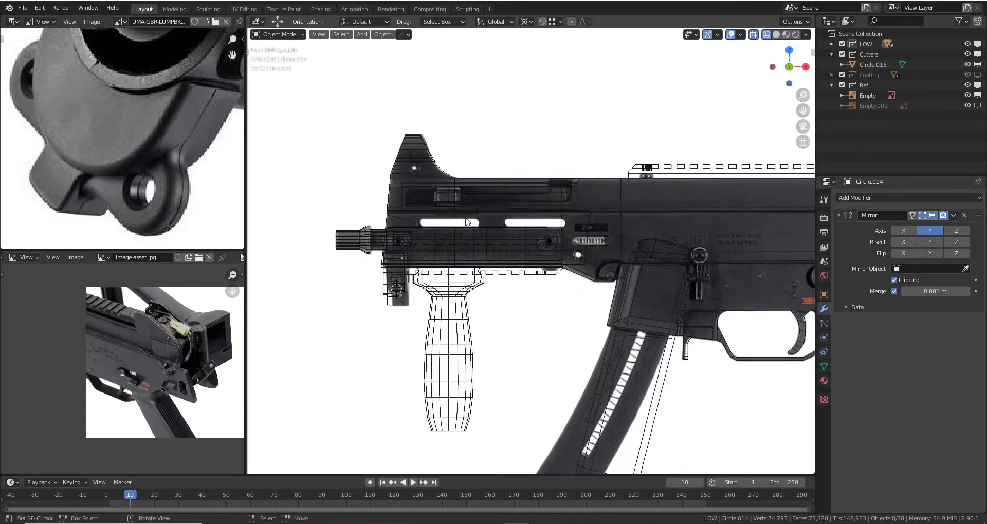
{"action": "scroll", "coordinate": [578, 233], "scroll_direction": "down", "scroll_amount": 3}
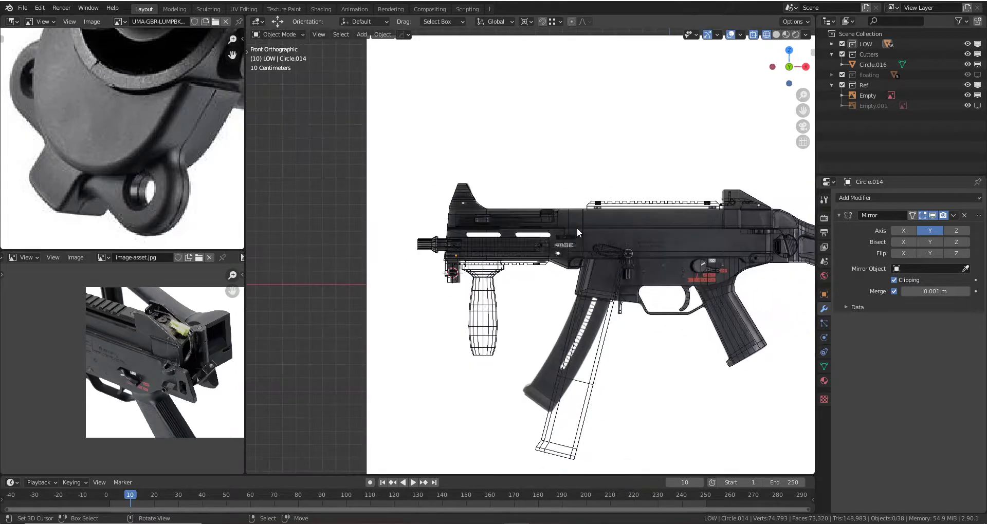
- Check the gun from the back and front side views, then centre and zoom in on it
{"action": "key", "text": "ctrl+KP_1"}
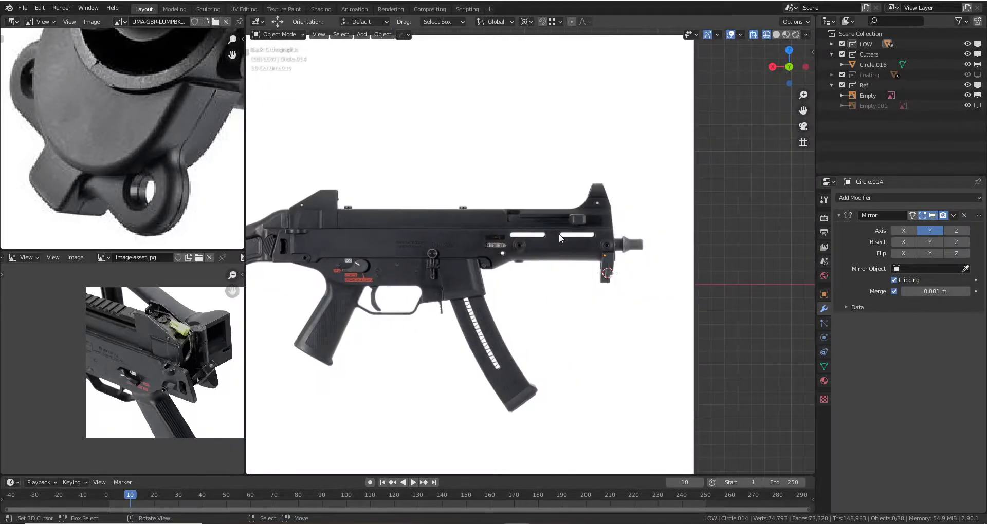
{"action": "key", "text": "KP_1"}
{"action": "middle_click_drag", "start_coordinate": [625, 242], "coordinate": [580, 258], "text": "shift"}
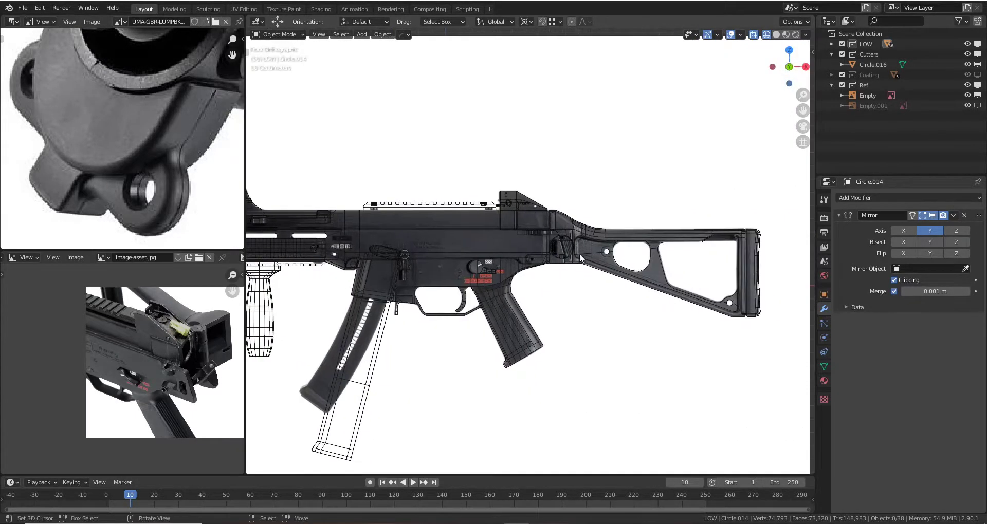
{"action": "middle_click_drag", "start_coordinate": [462, 261], "coordinate": [493, 259], "text": "shift"}
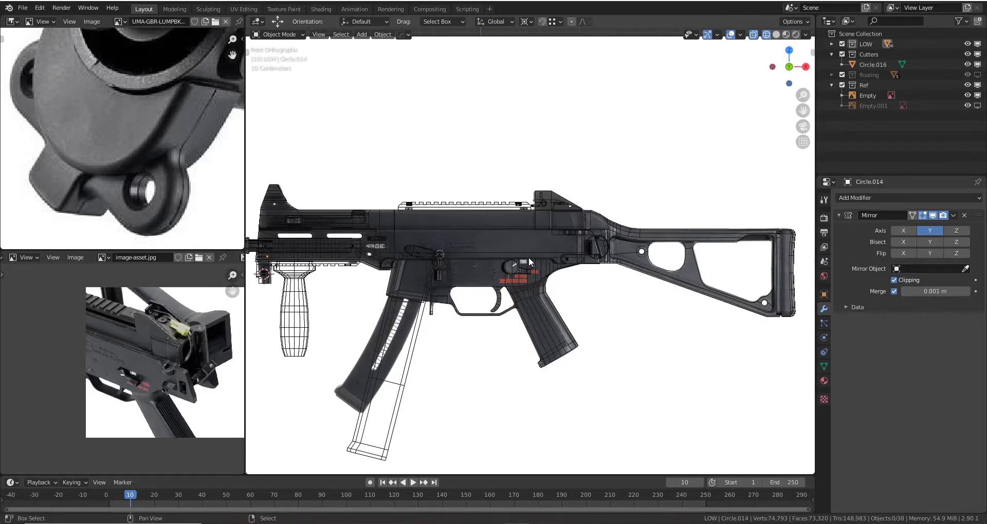
{"action": "scroll", "coordinate": [614, 252], "scroll_direction": "up", "scroll_amount": 2}
{"action": "scroll", "coordinate": [615, 253], "scroll_direction": "up", "scroll_amount": 2}
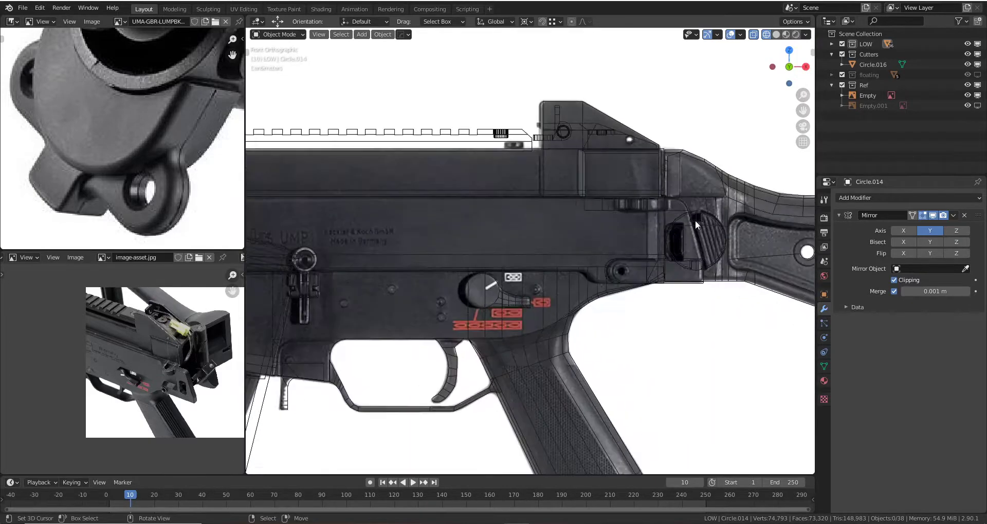
{"action": "scroll", "coordinate": [694, 220], "scroll_direction": "up", "scroll_amount": 3}
{"action": "scroll", "coordinate": [593, 266], "scroll_direction": "up", "scroll_amount": 3}
- Check the model in solid shading, then return to see-through wireframe
{"action": "key", "text": "alt+z"}
{"action": "key", "text": "z"}
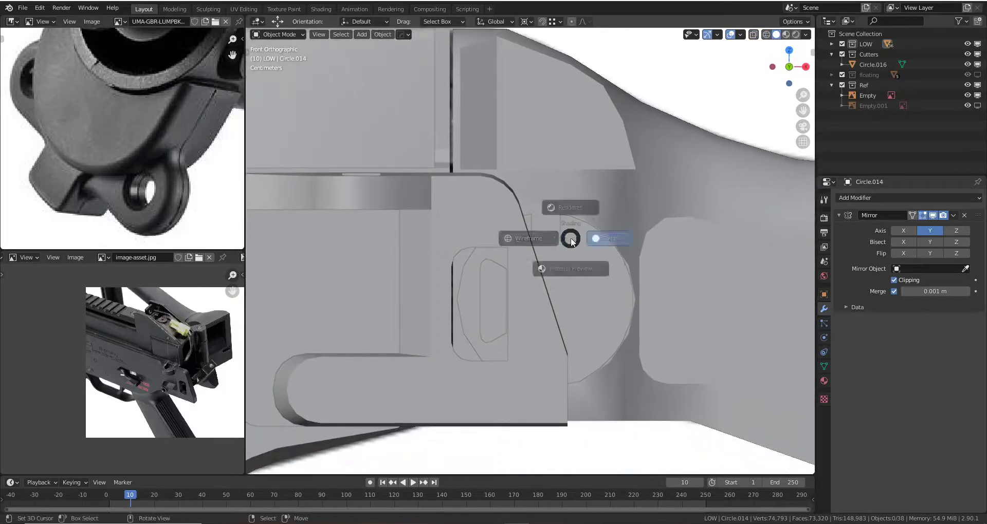
{"action": "left_click", "coordinate": [514, 246]}
{"action": "scroll", "coordinate": [540, 215], "scroll_direction": "up", "scroll_amount": 2}
{"action": "scroll", "coordinate": [540, 215], "scroll_direction": "down", "scroll_amount": 3}
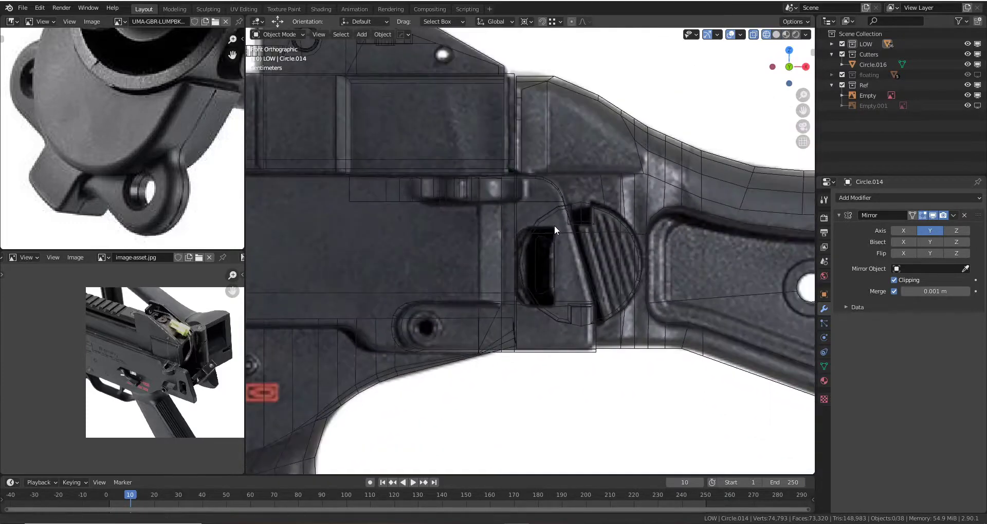
{"action": "scroll", "coordinate": [554, 225], "scroll_direction": "up", "scroll_amount": 1}
{"action": "scroll", "coordinate": [567, 189], "scroll_direction": "up", "scroll_amount": 1}
- Inspect the sloped rear block on the upper receiver in wireframe and solid shading
{"action": "mouse_move", "coordinate": [567, 189]}
{"action": "middle_mouse_down", "text": "shift"}
{"action": "mouse_move", "coordinate": [580, 215]}
{"action": "mouse_move", "coordinate": [563, 210]}
{"action": "middle_mouse_up", "text": "shift"}
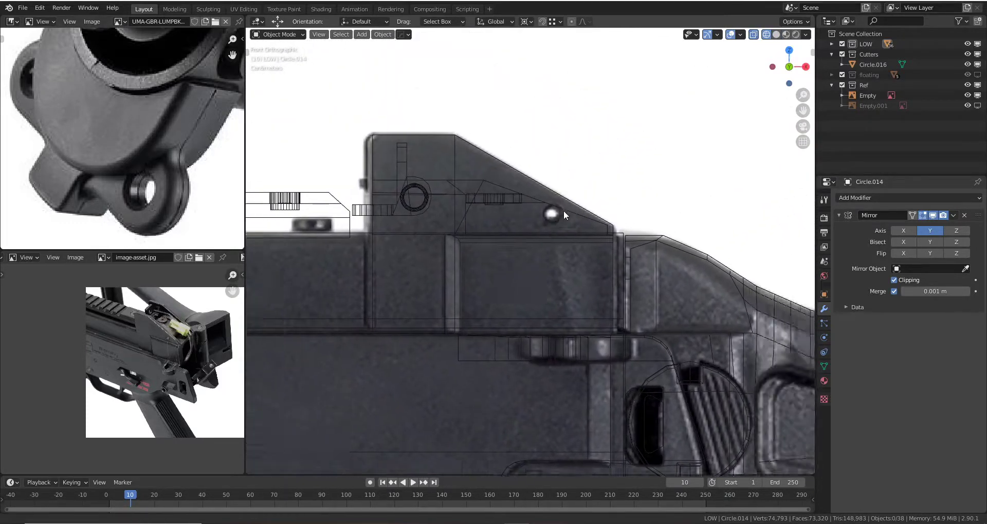
{"action": "key", "text": "z"}
{"action": "left_click", "coordinate": [532, 211]}
{"action": "scroll", "coordinate": [526, 251], "scroll_direction": "up", "scroll_amount": 2}
{"action": "key", "text": "z"}
{"action": "left_click", "coordinate": [588, 252]}
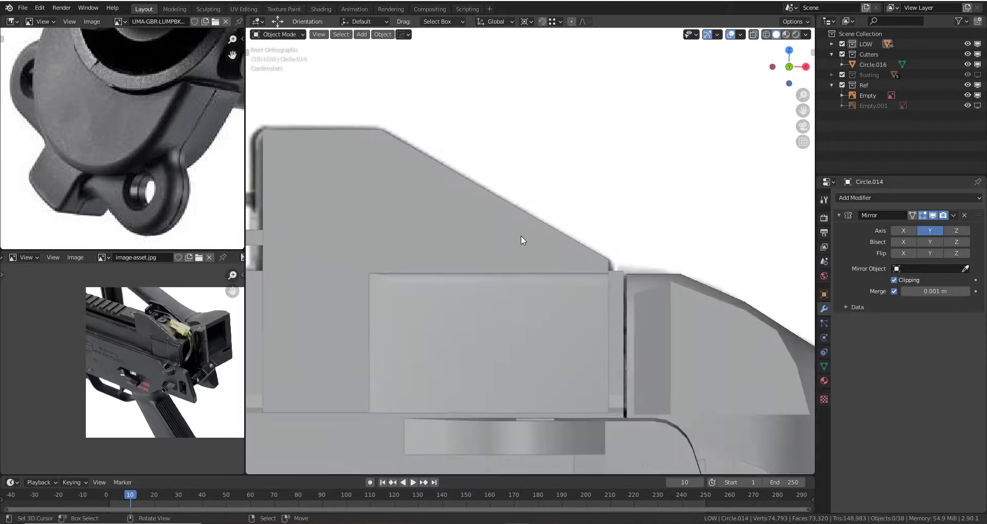
{"action": "key", "text": "z"}
{"action": "left_click", "coordinate": [534, 244]}
- Add a small circle mesh, rotated 90° about X and scaled down
{"action": "key", "text": "shift+a"}
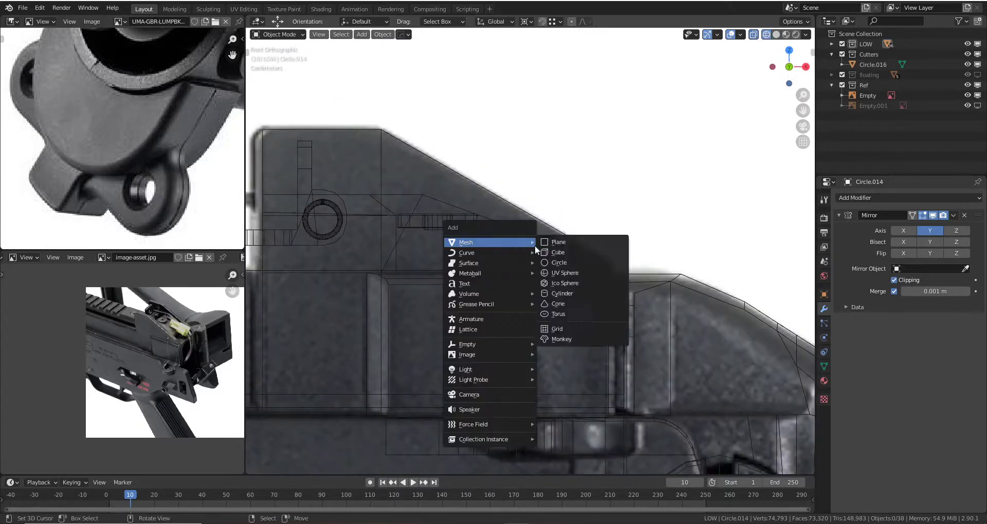
{"action": "left_click", "coordinate": [564, 264]}
{"action": "key", "text": "s"}
{"action": "left_click", "coordinate": [573, 279]}
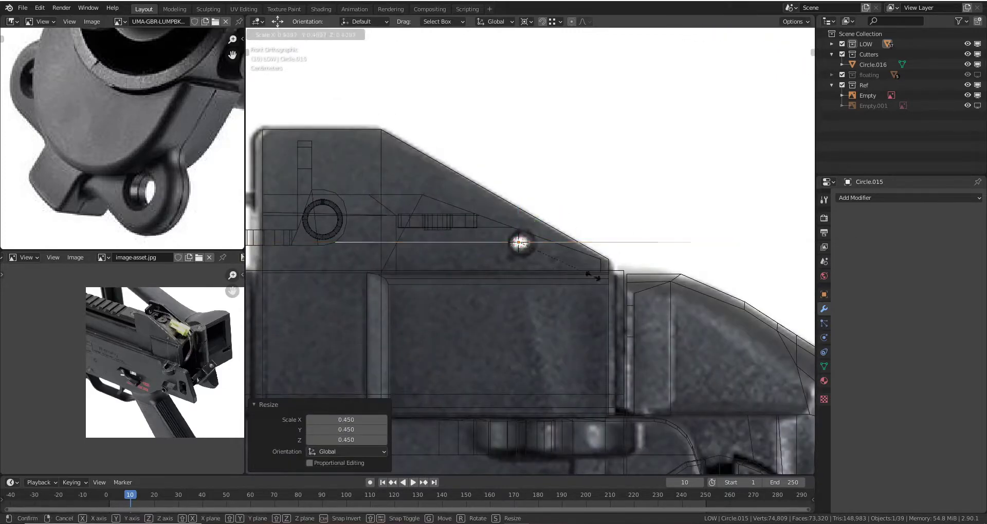
{"action": "key", "text": "r"}
{"action": "key", "text": "x"}
{"action": "key", "text": "Return"}
{"action": "key", "text": "s"}
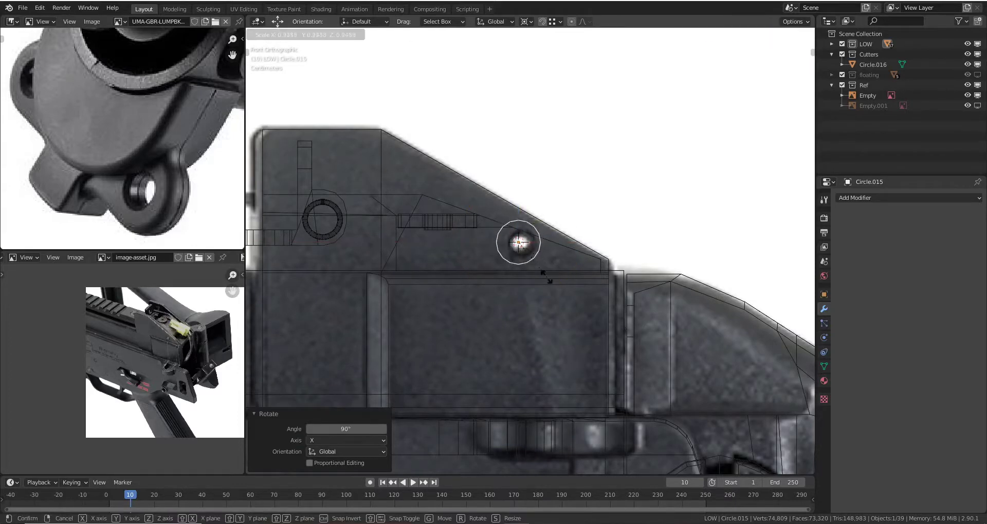
{"action": "key", "text": "Return"}
{"action": "key", "text": "g"}
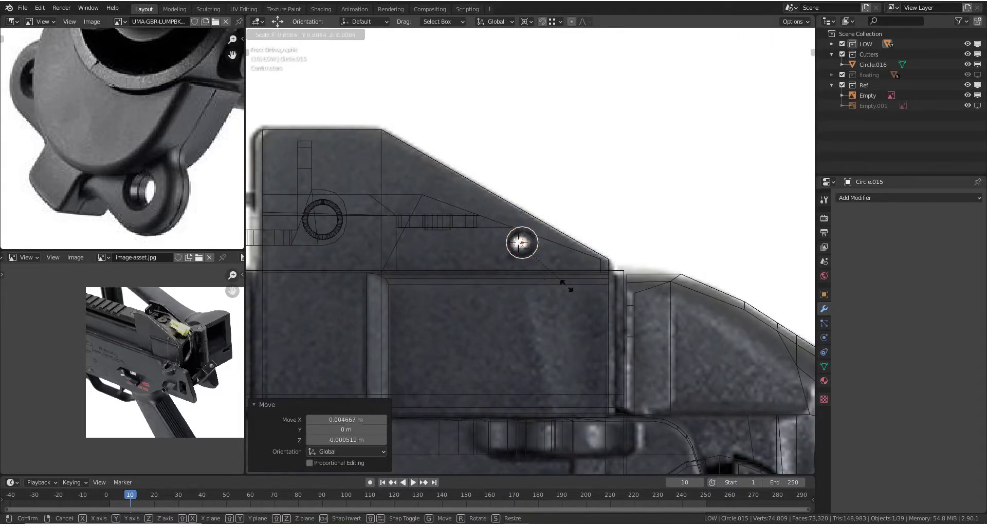
{"action": "right_click", "coordinate": [583, 283]}
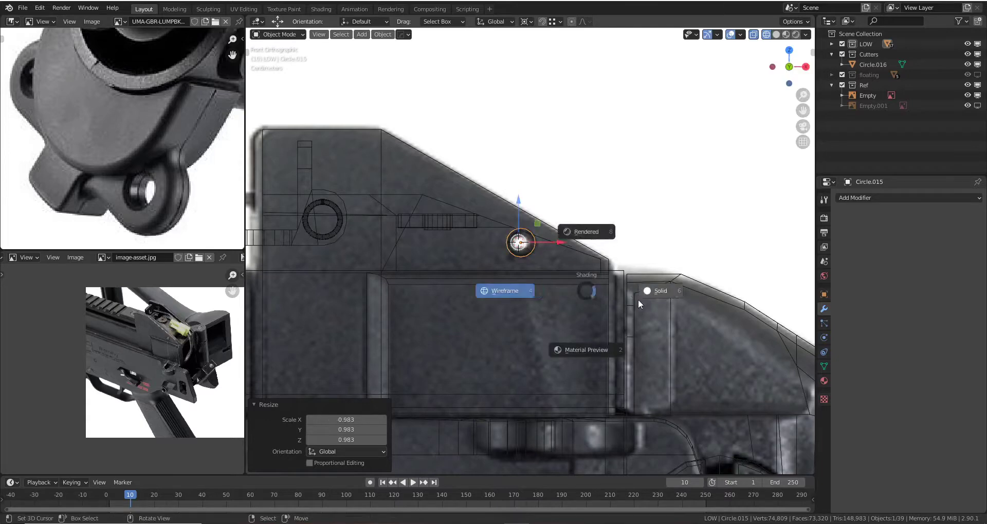
- Extrude the circle into a cylinder cutter passing through the rear block
{"action": "mouse_move", "coordinate": [637, 299]}
{"action": "middle_mouse_down"}
{"action": "mouse_move", "coordinate": [515, 275]}
{"action": "mouse_move", "coordinate": [591, 231]}
{"action": "mouse_move", "coordinate": [553, 235]}
{"action": "mouse_move", "coordinate": [508, 264]}
{"action": "middle_mouse_up"}
{"action": "left_click", "coordinate": [591, 230]}
{"action": "key", "text": "Tab"}
{"action": "key", "text": "Tab"}
{"action": "scroll", "coordinate": [555, 239], "scroll_direction": "up", "scroll_amount": 2}
{"action": "left_click", "coordinate": [498, 264]}
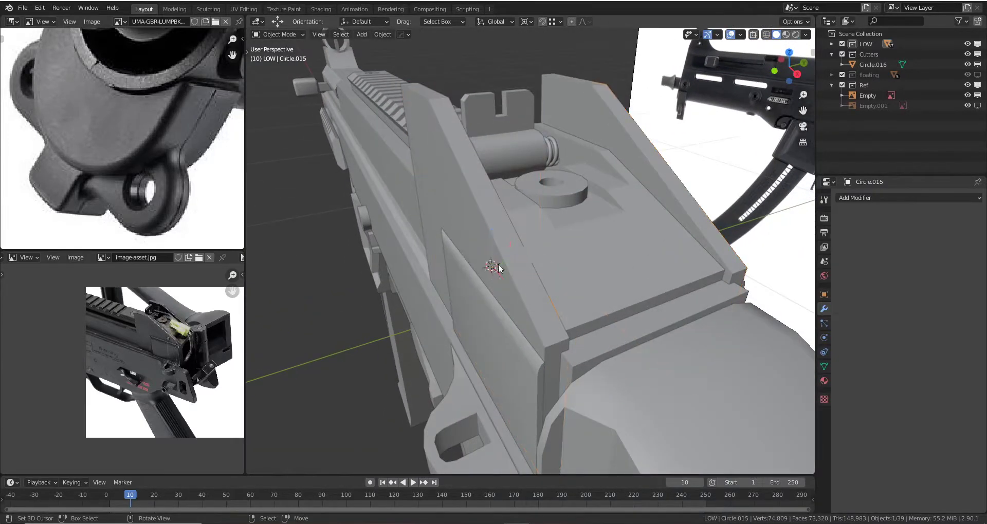
{"action": "key", "text": "alt+h"}
- Cut the cylinder out of the Cube.004 rear block with a HardOps Difference boolean and apply it
{"action": "key", "text": "Tab"}
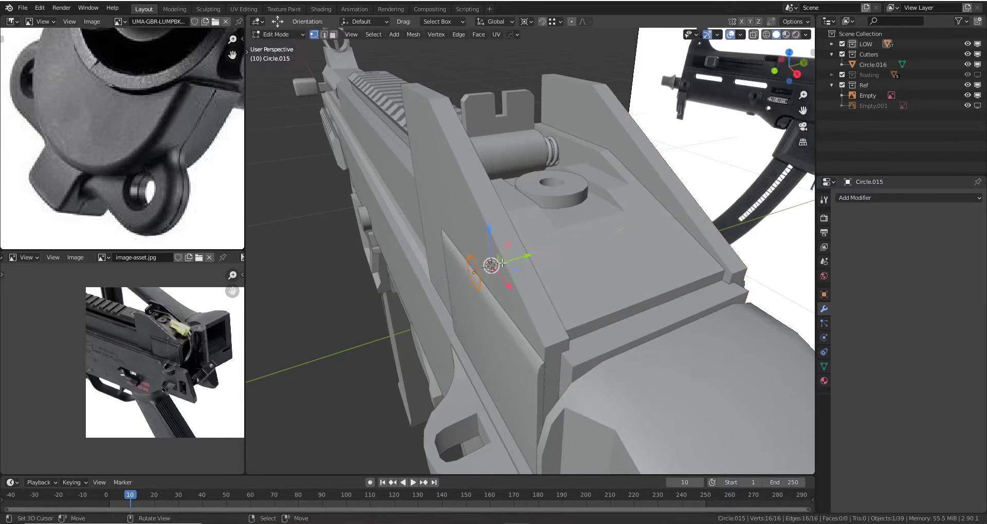
{"action": "key", "text": "e"}
{"action": "left_click", "coordinate": [535, 239]}
{"action": "key", "text": "Tab"}
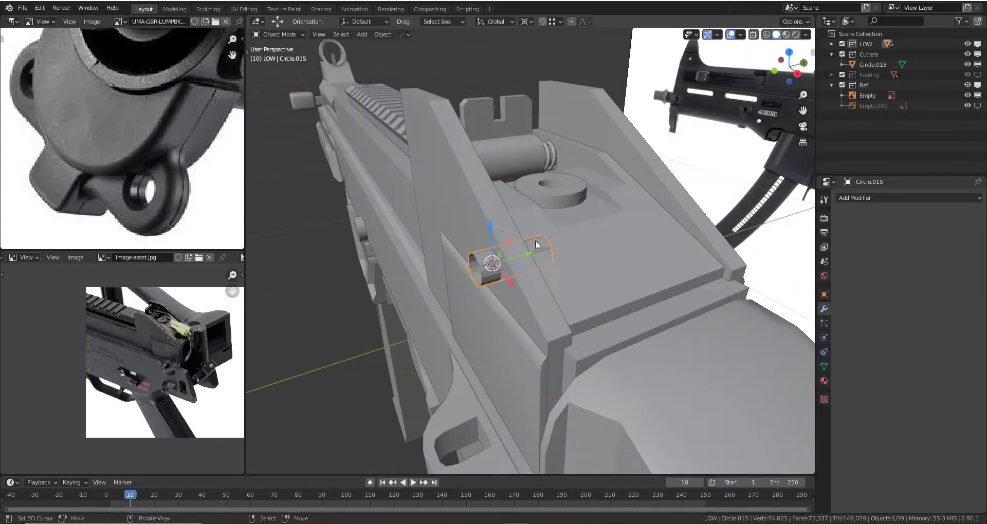
{"action": "left_click", "coordinate": [485, 224], "text": "shift"}
{"action": "key", "text": "q"}
{"action": "left_click", "coordinate": [514, 217]}
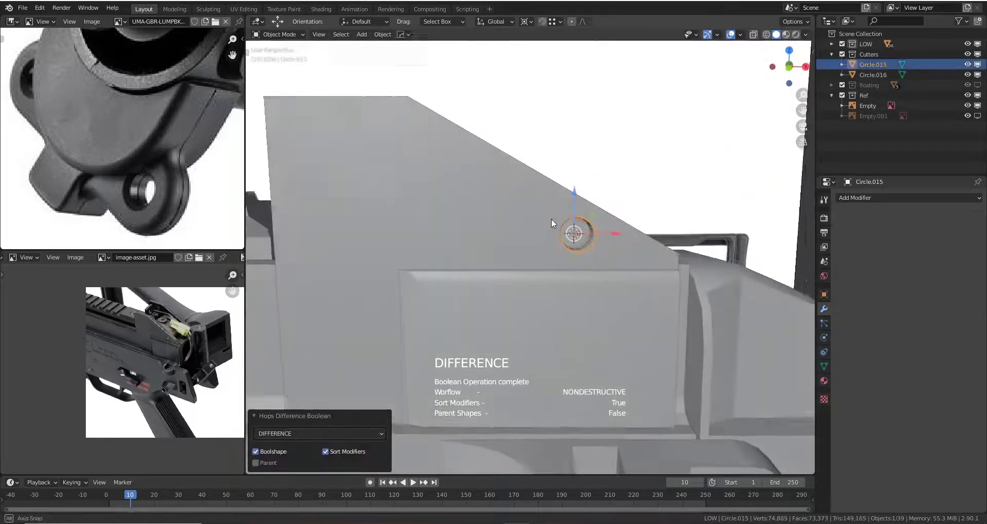
{"action": "left_click", "coordinate": [640, 246]}
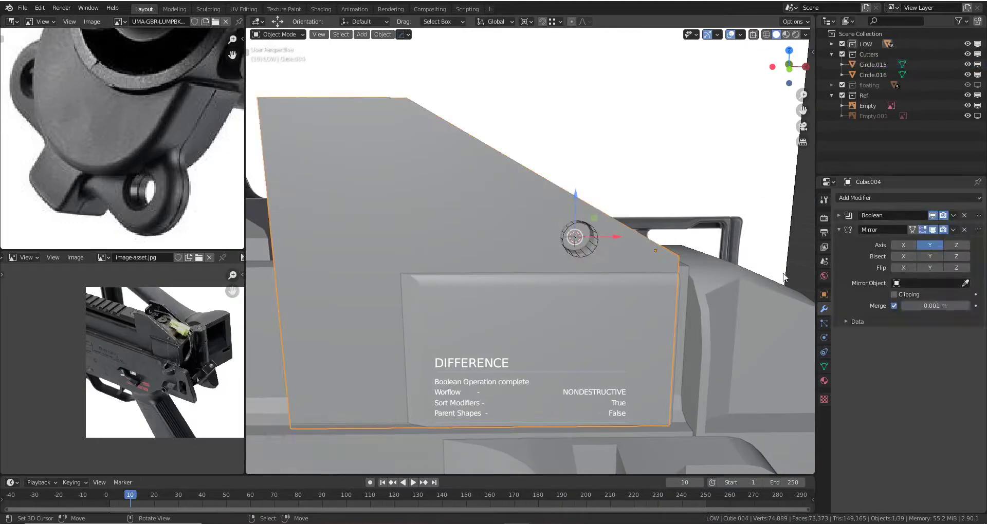
{"action": "left_click", "coordinate": [953, 215]}
{"action": "left_click", "coordinate": [939, 228]}
- Delete the Circle.015 cutter, inspect the new hole and save as ump.blend
{"action": "scroll", "coordinate": [615, 227], "scroll_direction": "up", "scroll_amount": 3}
{"action": "left_click", "coordinate": [610, 227]}
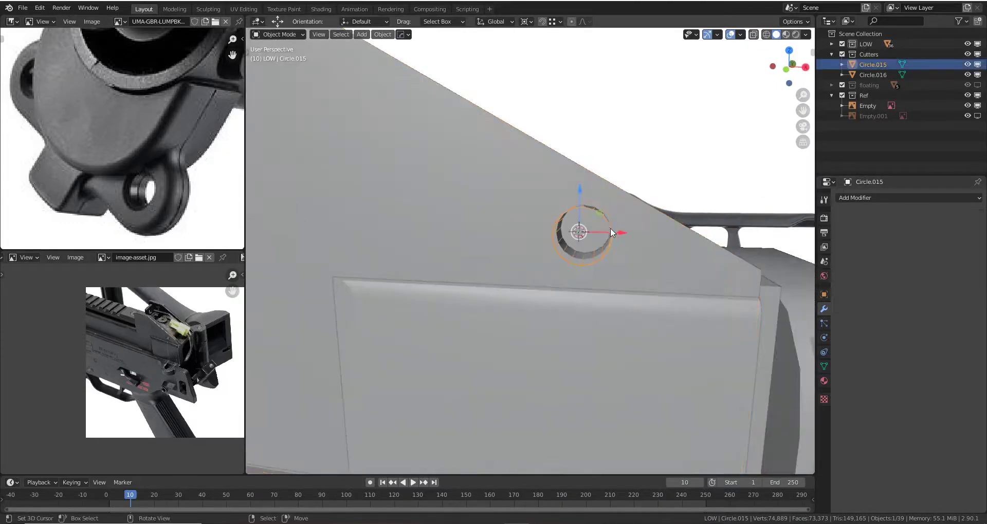
{"action": "key", "text": "Delete"}
{"action": "left_click", "coordinate": [584, 251]}
{"action": "mouse_move", "coordinate": [584, 251]}
{"action": "middle_mouse_down"}
{"action": "mouse_move", "coordinate": [556, 238]}
{"action": "mouse_move", "coordinate": [446, 276]}
{"action": "mouse_move", "coordinate": [562, 260]}
{"action": "mouse_move", "coordinate": [591, 242]}
{"action": "middle_mouse_up"}
{"action": "scroll", "coordinate": [575, 239], "scroll_direction": "up", "scroll_amount": 4}
{"action": "scroll", "coordinate": [575, 239], "scroll_direction": "down", "scroll_amount": 5}
{"action": "key", "text": "ctrl+s"}
- Switch to wireframe, orbit the gun, select another receiver piece and return to front view
{"action": "key", "text": "z"}
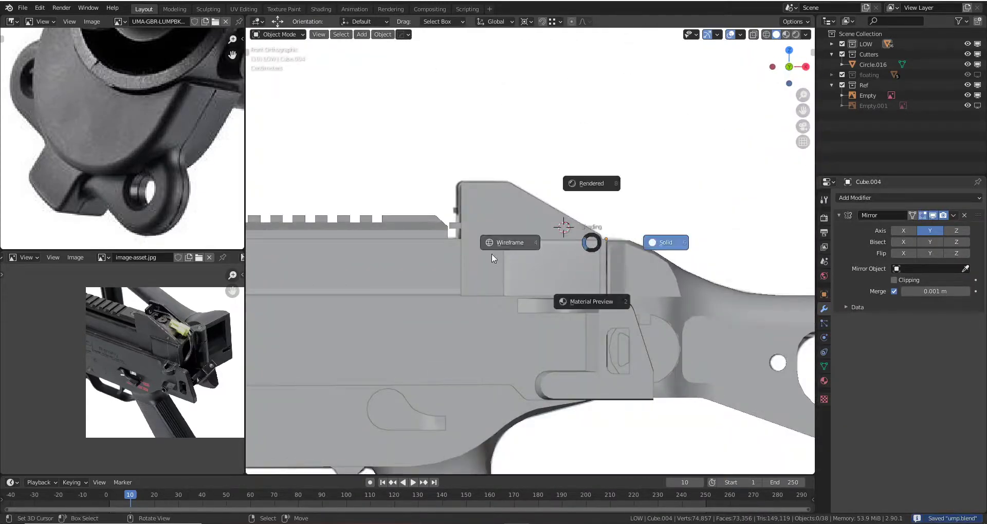
{"action": "left_click", "coordinate": [492, 257]}
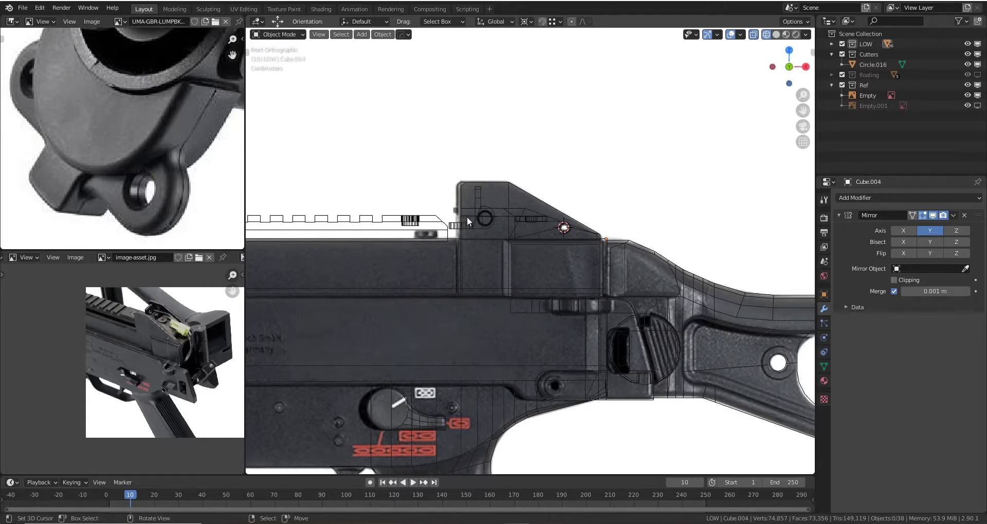
{"action": "mouse_move", "coordinate": [501, 215]}
{"action": "middle_mouse_down"}
{"action": "mouse_move", "coordinate": [488, 263]}
{"action": "mouse_move", "coordinate": [530, 249]}
{"action": "mouse_move", "coordinate": [513, 237]}
{"action": "mouse_move", "coordinate": [550, 248]}
{"action": "mouse_move", "coordinate": [534, 241]}
{"action": "mouse_move", "coordinate": [553, 211]}
{"action": "mouse_move", "coordinate": [558, 252]}
{"action": "middle_mouse_up"}
{"action": "left_click", "coordinate": [514, 236]}
{"action": "key", "text": "KP_1"}
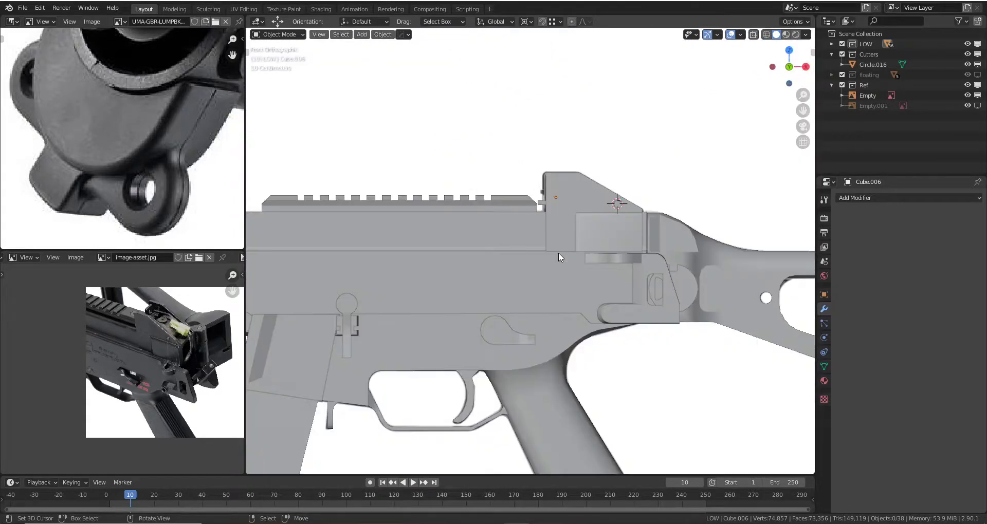
- Turn on the see-through reference view and frame the receiver and trigger area
{"action": "key", "text": "z"}
{"action": "left_click", "coordinate": [617, 202]}
{"action": "middle_click_drag", "start_coordinate": [618, 207], "coordinate": [647, 149], "text": "shift"}
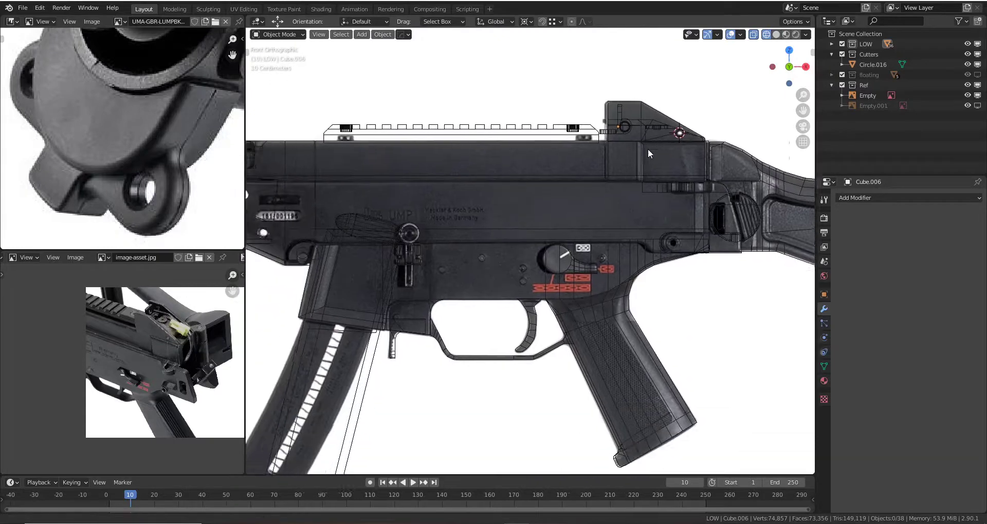
{"action": "scroll", "coordinate": [624, 252], "scroll_direction": "up", "scroll_amount": 3}
{"action": "scroll", "coordinate": [659, 248], "scroll_direction": "down", "scroll_amount": 2}
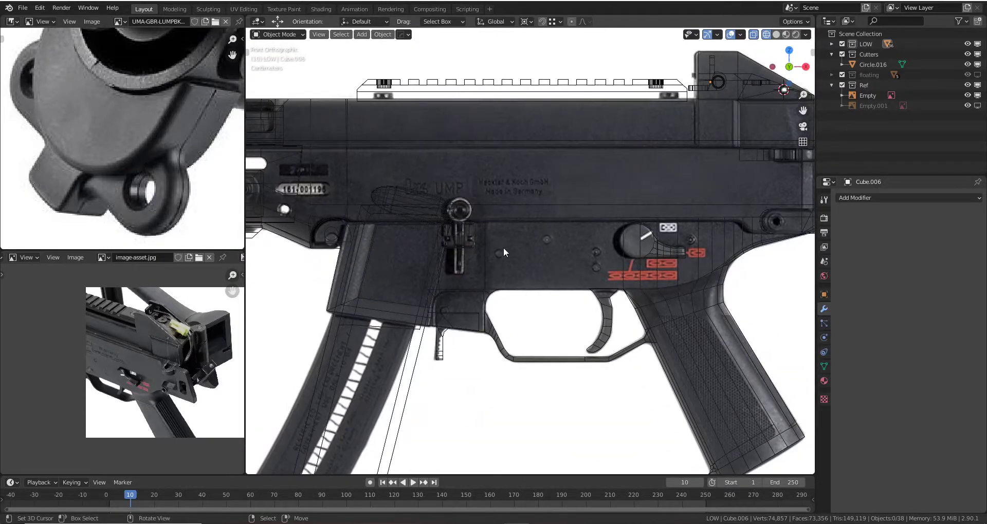
{"action": "scroll", "coordinate": [683, 242], "scroll_direction": "down", "scroll_amount": 3}
{"action": "scroll", "coordinate": [653, 249], "scroll_direction": "up", "scroll_amount": 2}
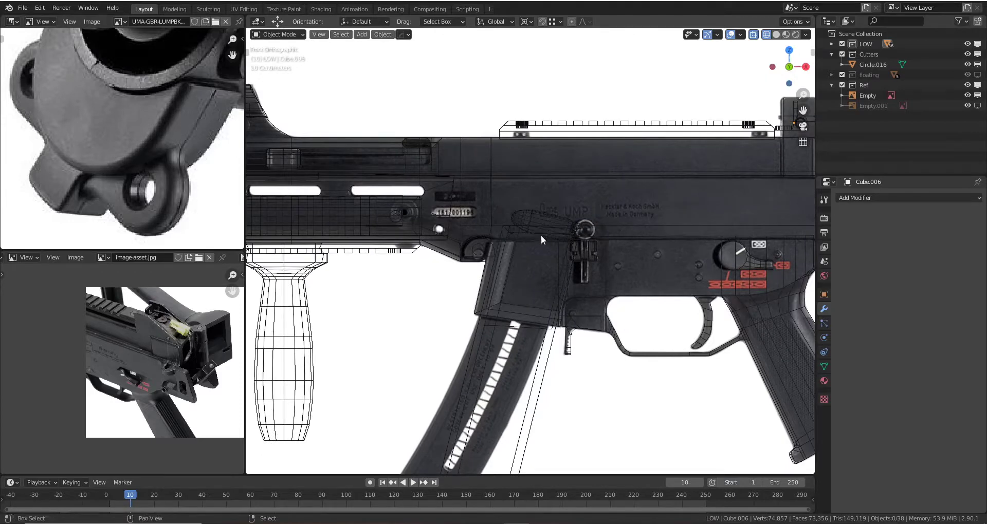
{"action": "scroll", "coordinate": [541, 236], "scroll_direction": "up", "scroll_amount": 2}
{"action": "scroll", "coordinate": [571, 211], "scroll_direction": "down", "scroll_amount": 1}
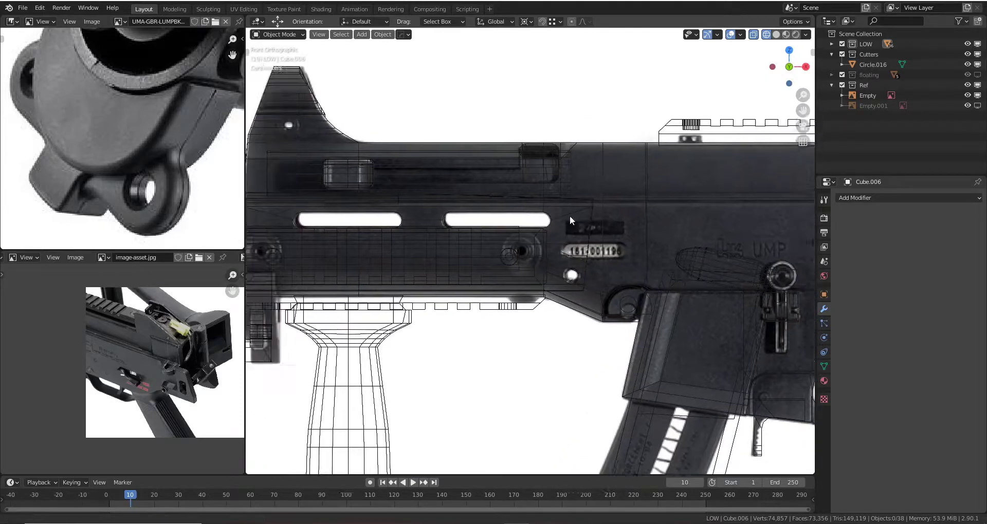
{"action": "scroll", "coordinate": [640, 168], "scroll_direction": "up", "scroll_amount": 1}
{"action": "scroll", "coordinate": [407, 143], "scroll_direction": "down", "scroll_amount": 1}
- Switch the viewport to solid shading, orbit around the gun and select the Cube receiver
{"action": "key", "text": "z"}
{"action": "left_click", "coordinate": [448, 150]}
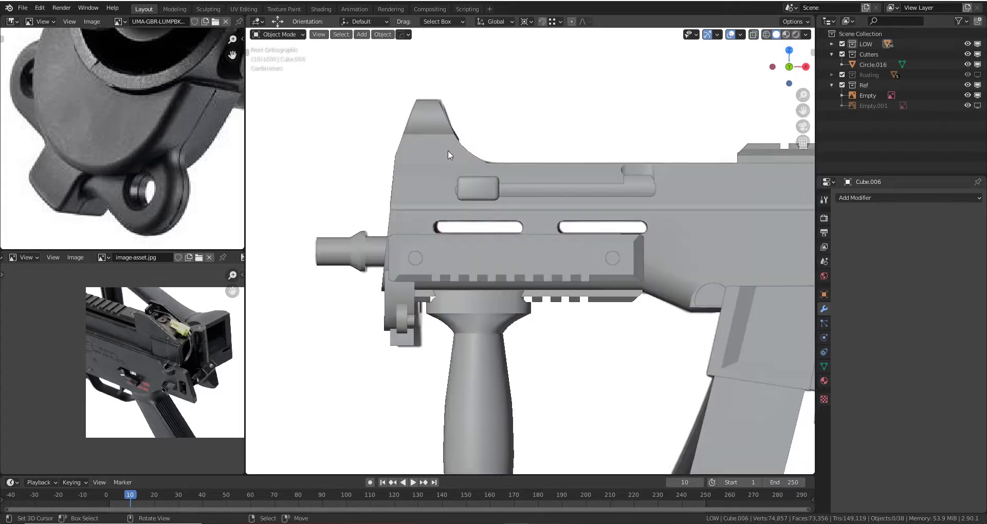
{"action": "key", "text": "z"}
{"action": "left_click", "coordinate": [403, 140]}
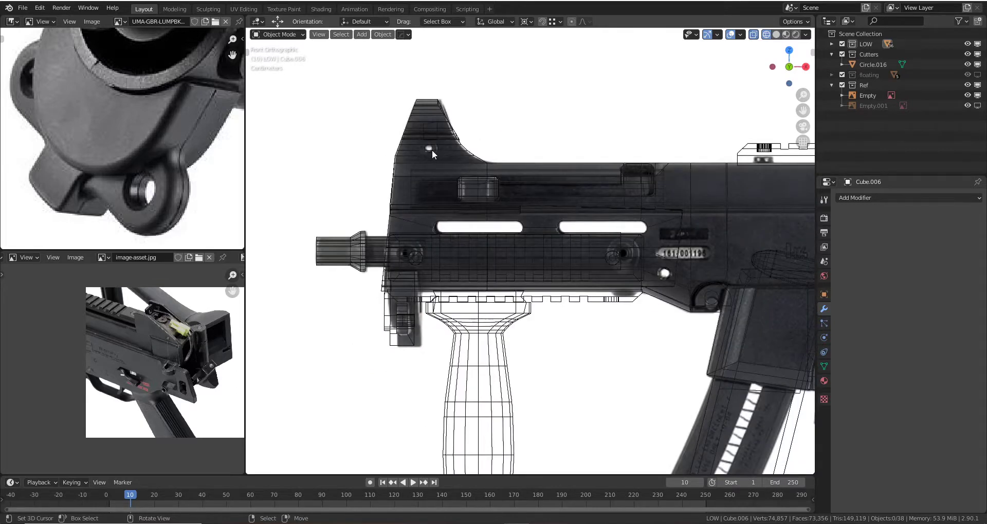
{"action": "scroll", "coordinate": [432, 149], "scroll_direction": "down", "scroll_amount": 2}
{"action": "scroll", "coordinate": [467, 181], "scroll_direction": "down", "scroll_amount": 1}
{"action": "key", "text": "z"}
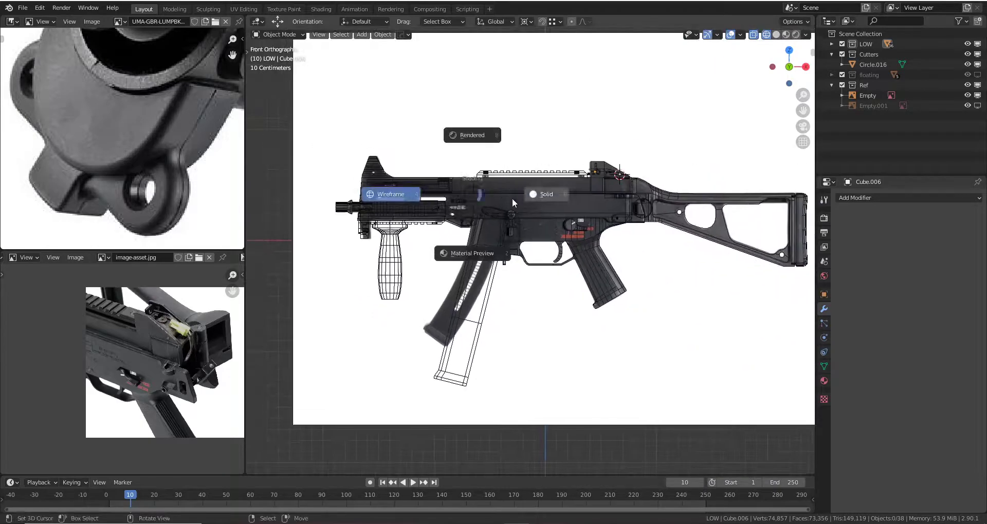
{"action": "left_click", "coordinate": [512, 198]}
{"action": "mouse_move", "coordinate": [512, 198]}
{"action": "middle_mouse_down"}
{"action": "mouse_move", "coordinate": [464, 226]}
{"action": "mouse_move", "coordinate": [628, 214]}
{"action": "mouse_move", "coordinate": [643, 234]}
{"action": "mouse_move", "coordinate": [572, 239]}
{"action": "mouse_move", "coordinate": [596, 215]}
{"action": "middle_mouse_up"}
{"action": "left_click", "coordinate": [596, 215]}
- Return to Object Mode with the Cube receiver selected and align to the numpad 1 front view
{"action": "key", "text": "Tab"}
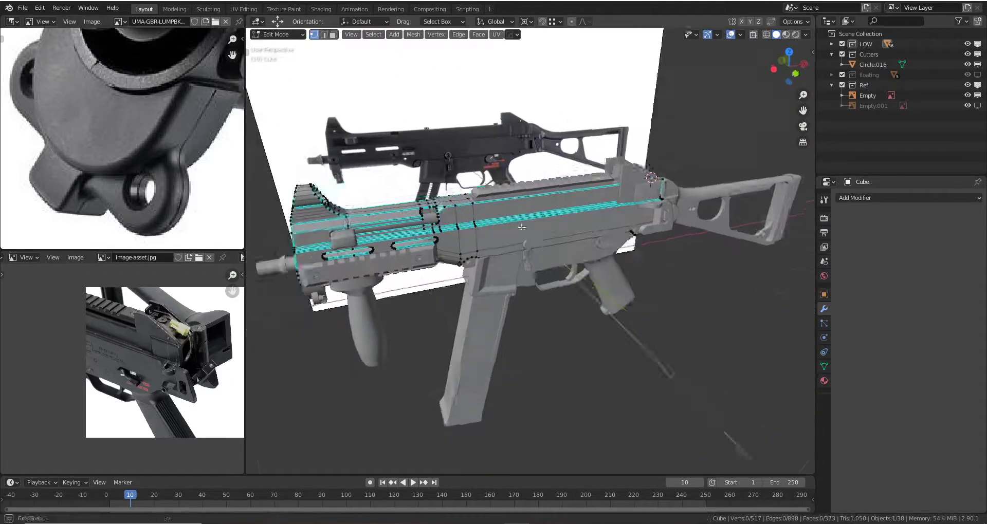
{"action": "key", "text": "Tab"}
{"action": "mouse_move", "coordinate": [522, 226]}
{"action": "middle_mouse_down"}
{"action": "mouse_move", "coordinate": [513, 209]}
{"action": "mouse_move", "coordinate": [538, 183]}
{"action": "mouse_move", "coordinate": [461, 263]}
{"action": "mouse_move", "coordinate": [412, 229]}
{"action": "middle_mouse_up"}
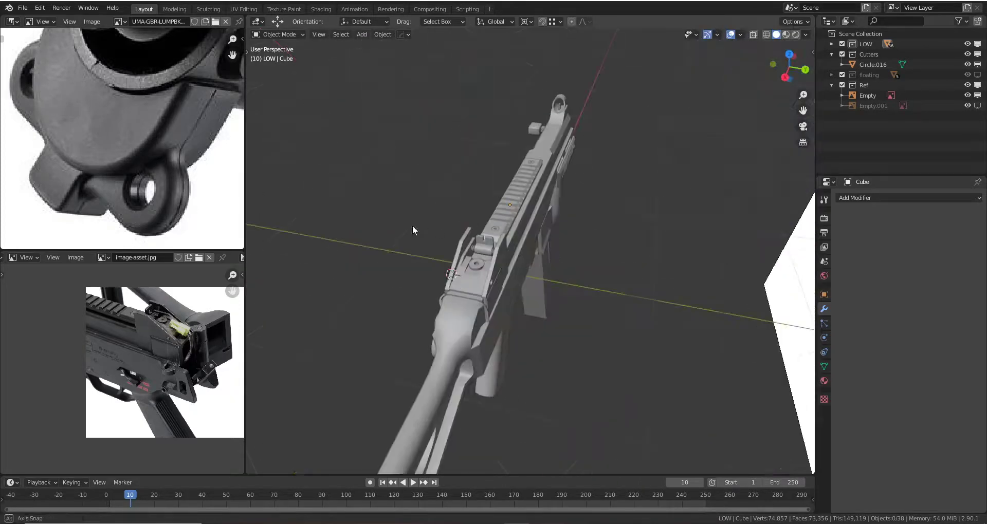
{"action": "middle_click_drag", "start_coordinate": [507, 214], "coordinate": [502, 218]}
{"action": "left_click", "coordinate": [501, 218]}
{"action": "key", "text": "grave"}
{"action": "left_click", "coordinate": [577, 264]}
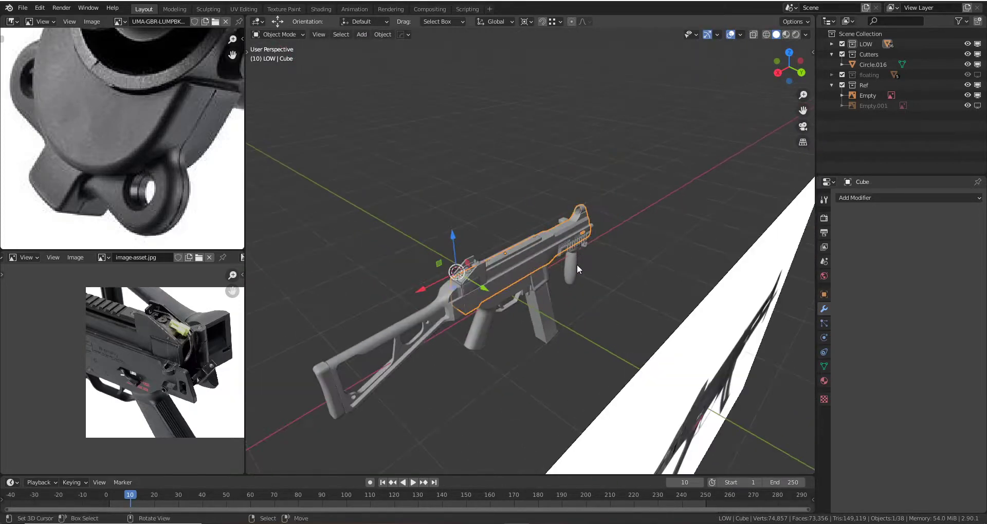
{"action": "key", "text": "KP_5"}
{"action": "key", "text": "KP_3"}
{"action": "key", "text": "KP_1"}
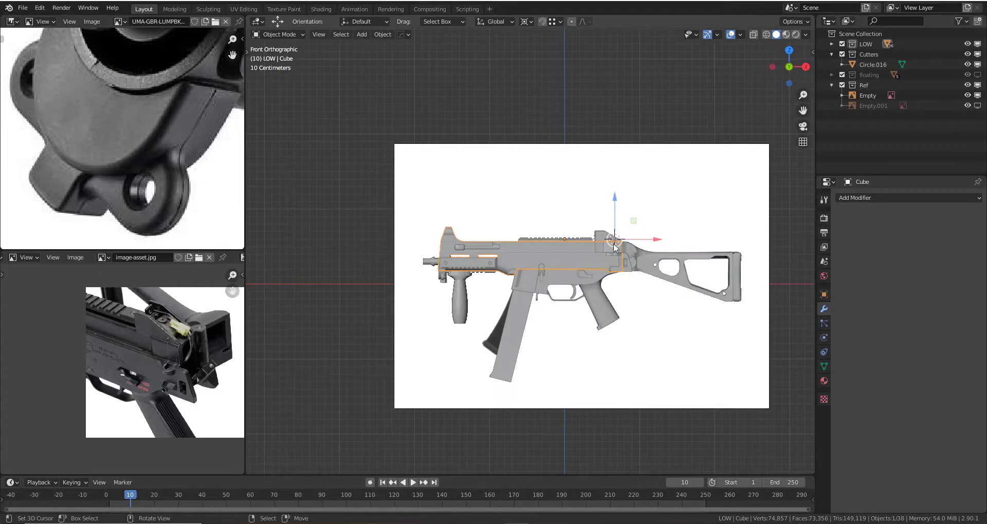
- Hide Empty, show the rear reference Empty.001, and view the gun from the back in X-ray
{"action": "left_click", "coordinate": [977, 95]}
{"action": "left_click", "coordinate": [977, 105]}
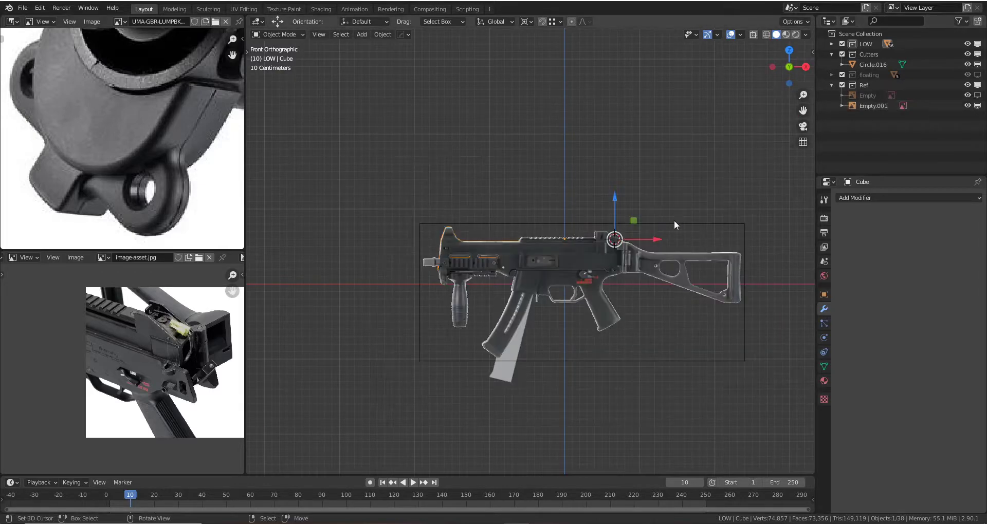
{"action": "key", "text": "ctrl+KP_1"}
{"action": "scroll", "coordinate": [674, 220], "scroll_direction": "up", "scroll_amount": 4}
{"action": "key", "text": "z"}
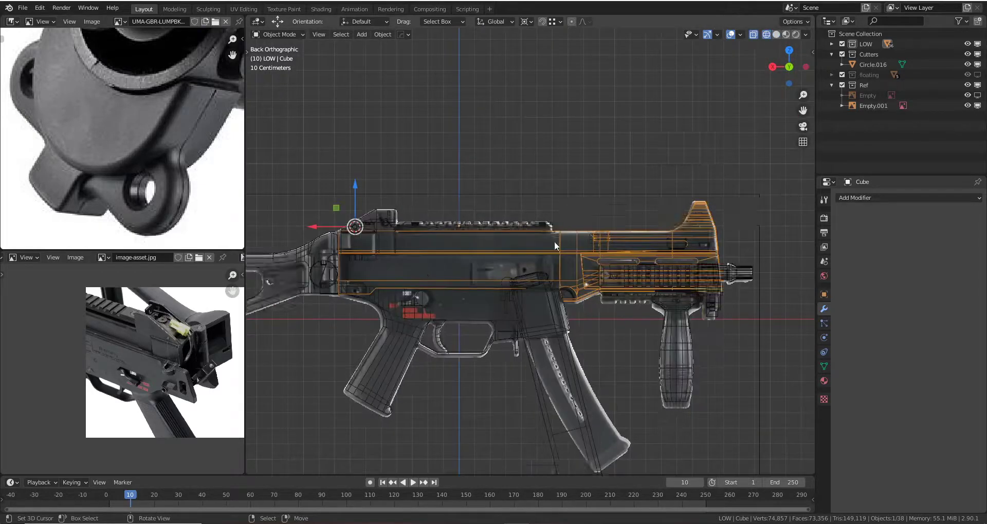
{"action": "scroll", "coordinate": [392, 236], "scroll_direction": "up", "scroll_amount": 2}
{"action": "scroll", "coordinate": [525, 266], "scroll_direction": "up", "scroll_amount": 2}
{"action": "left_click", "coordinate": [434, 161]}
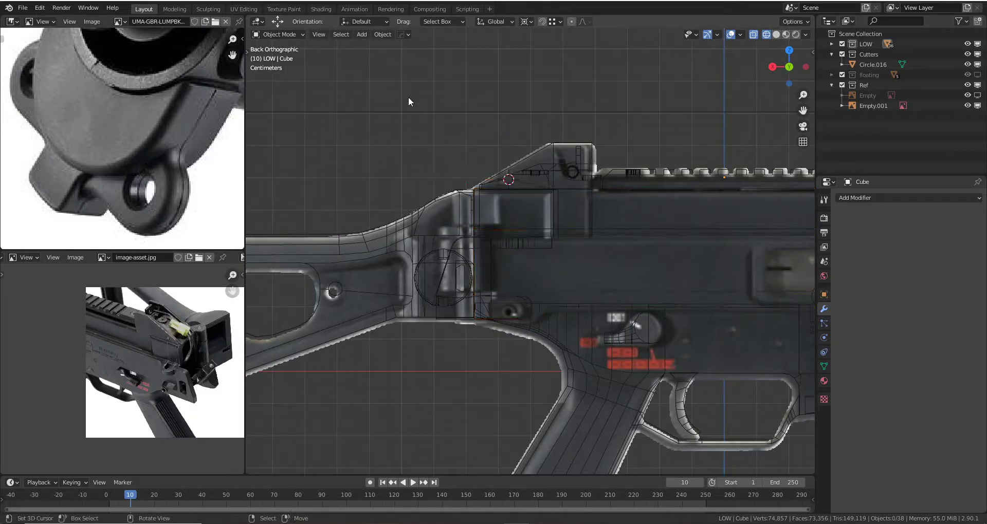
{"action": "left_click", "coordinate": [452, 149]}
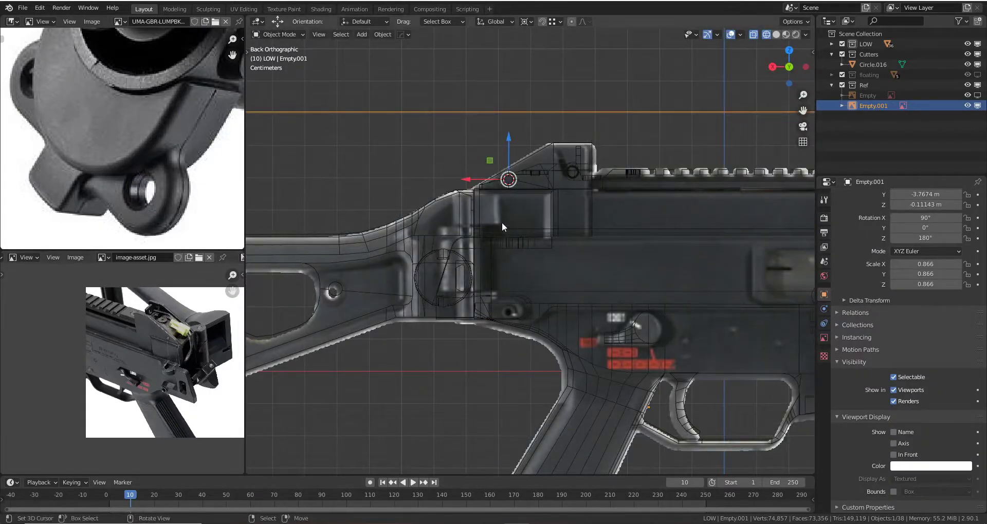
- Pan and zoom to the rear of the receiver over the reference image
{"action": "middle_click_drag", "start_coordinate": [353, 252], "coordinate": [417, 242], "text": "shift"}
{"action": "scroll", "coordinate": [534, 252], "scroll_direction": "up", "scroll_amount": 2}
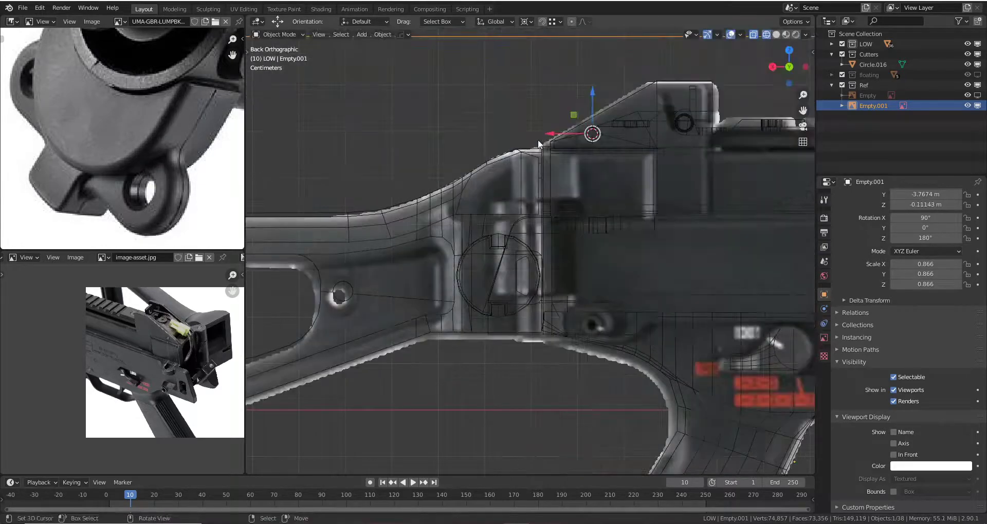
{"action": "scroll", "coordinate": [545, 231], "scroll_direction": "down", "scroll_amount": 1}
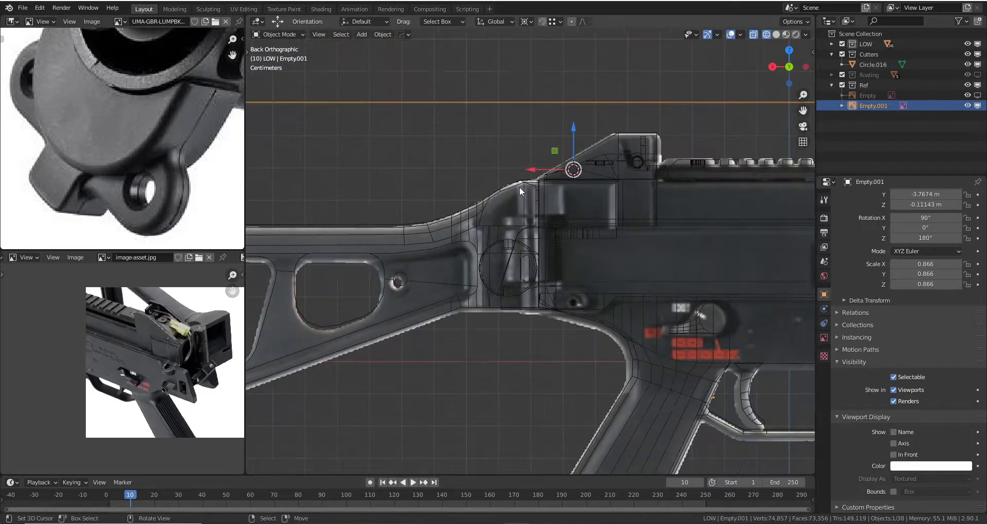
{"action": "scroll", "coordinate": [528, 262], "scroll_direction": "down", "scroll_amount": 2}
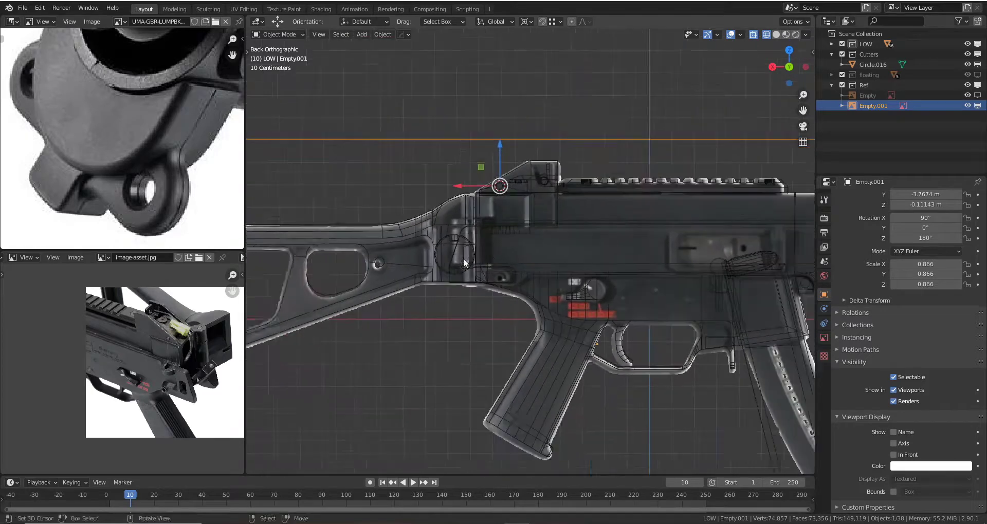
{"action": "middle_click_drag", "start_coordinate": [529, 253], "coordinate": [421, 151], "text": "shift"}
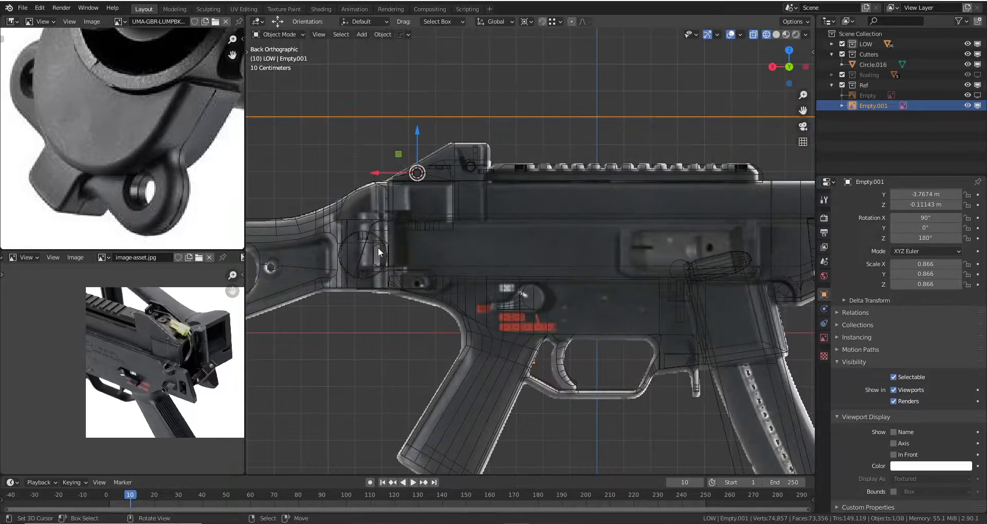
{"action": "scroll", "coordinate": [433, 289], "scroll_direction": "up", "scroll_amount": 1}
{"action": "scroll", "coordinate": [421, 289], "scroll_direction": "up", "scroll_amount": 1}
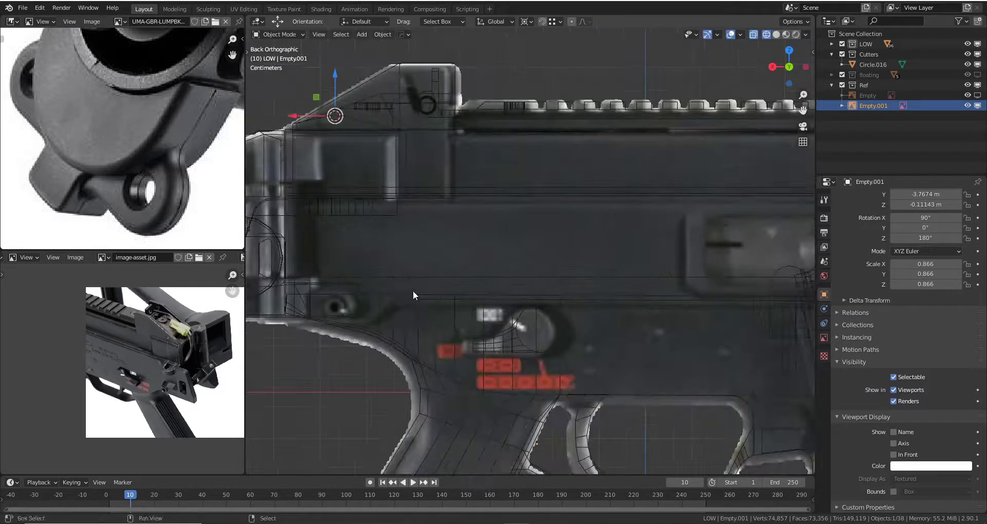
{"action": "scroll", "coordinate": [414, 292], "scroll_direction": "up", "scroll_amount": 1}
- Select the Plane latch outline at the receiver's rear and view it in solid shading
{"action": "key", "text": "shift+z"}
{"action": "key", "text": "z"}
{"action": "left_click", "coordinate": [447, 292]}
{"action": "scroll", "coordinate": [449, 293], "scroll_direction": "up", "scroll_amount": 1}
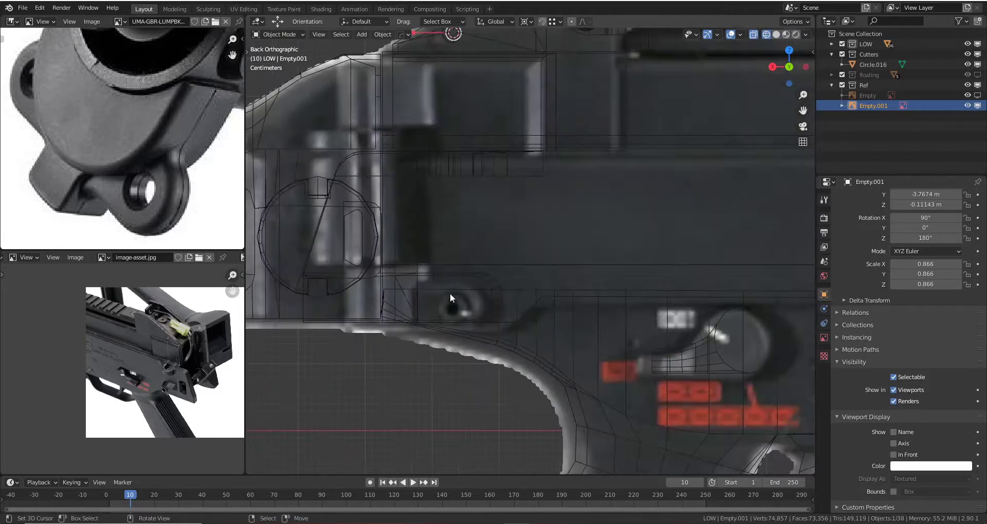
{"action": "left_click", "coordinate": [468, 276]}
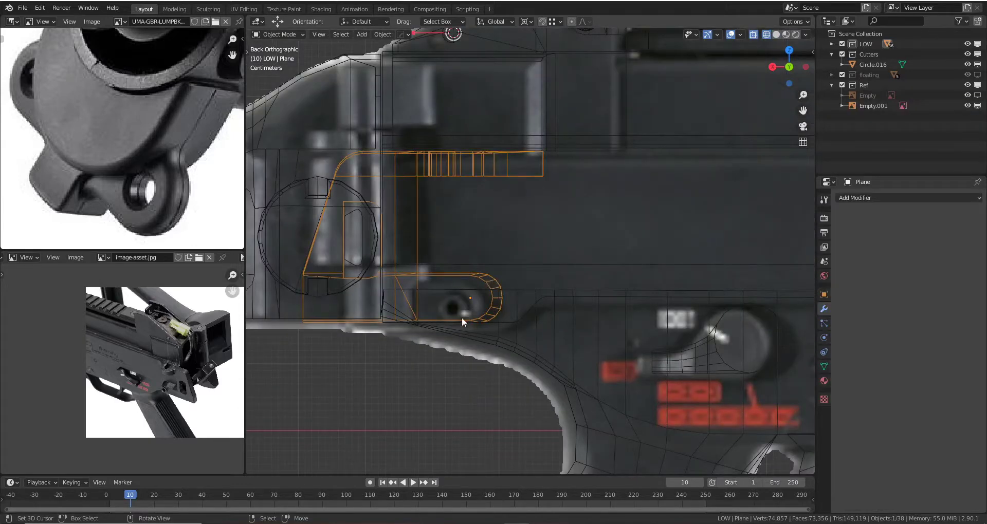
{"action": "scroll", "coordinate": [501, 278], "scroll_direction": "down", "scroll_amount": 3}
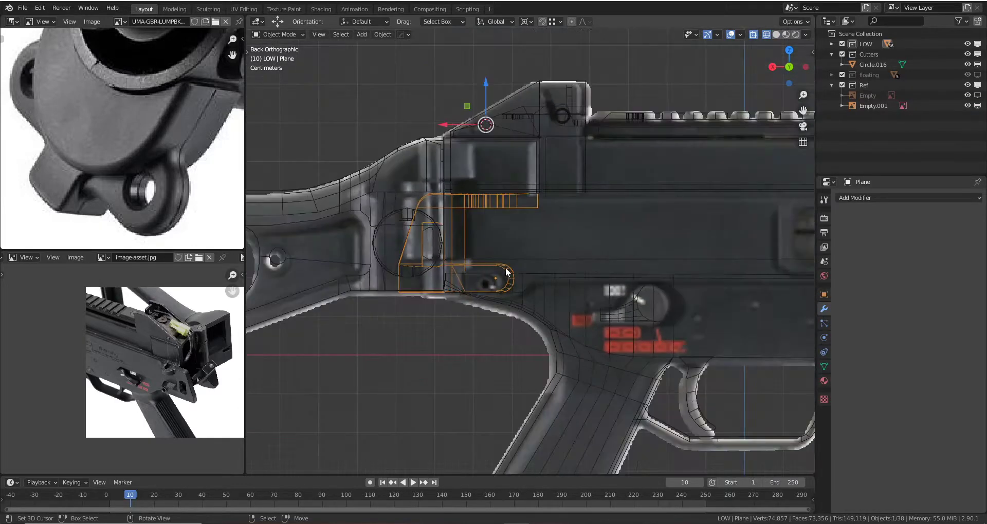
{"action": "scroll", "coordinate": [462, 303], "scroll_direction": "down", "scroll_amount": 2}
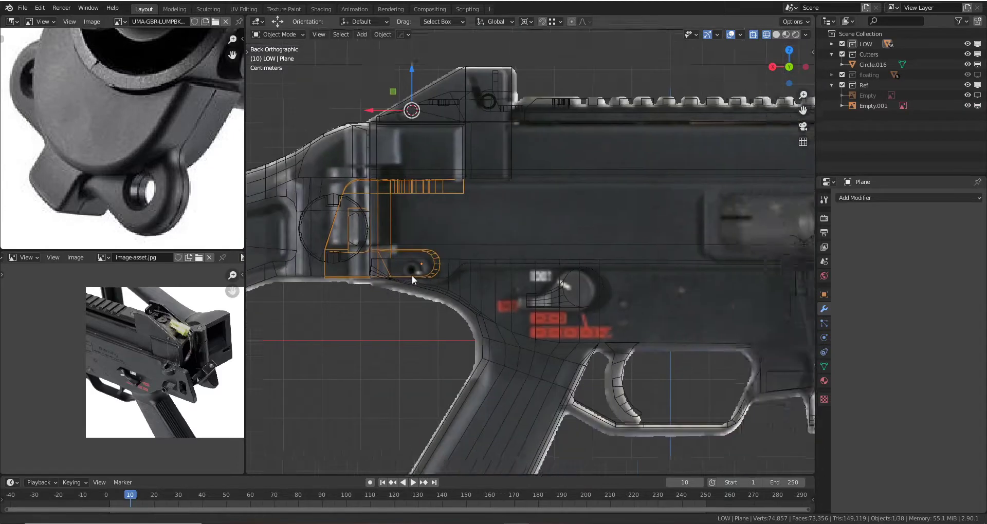
{"action": "scroll", "coordinate": [412, 262], "scroll_direction": "down", "scroll_amount": 2}
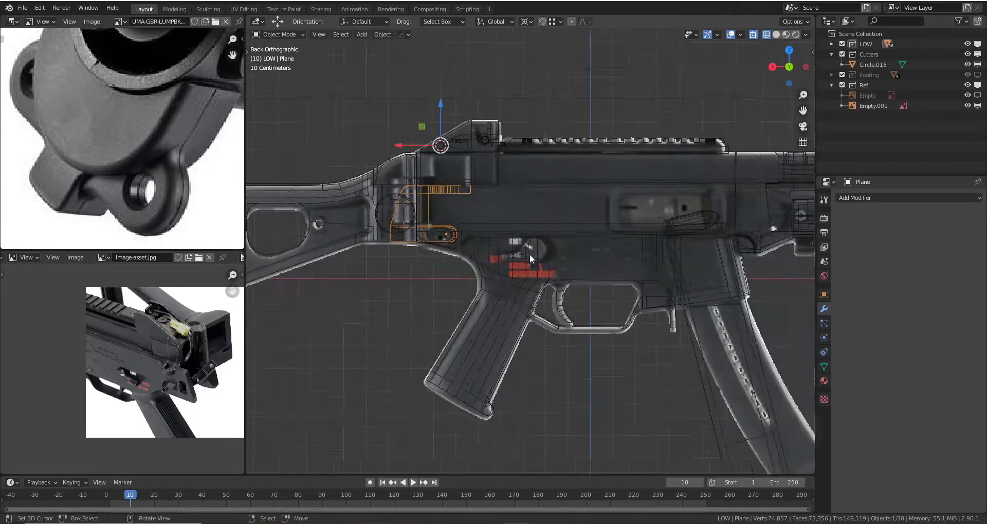
{"action": "key", "text": "shift+z"}
- Give the Circle.011 trigger-area cutter a Mirror modifier around the Cube receiver, along Y only
{"action": "mouse_move", "coordinate": [526, 264]}
{"action": "middle_mouse_down"}
{"action": "mouse_move", "coordinate": [614, 275]}
{"action": "mouse_move", "coordinate": [554, 276]}
{"action": "middle_mouse_up"}
{"action": "left_click", "coordinate": [517, 255]}
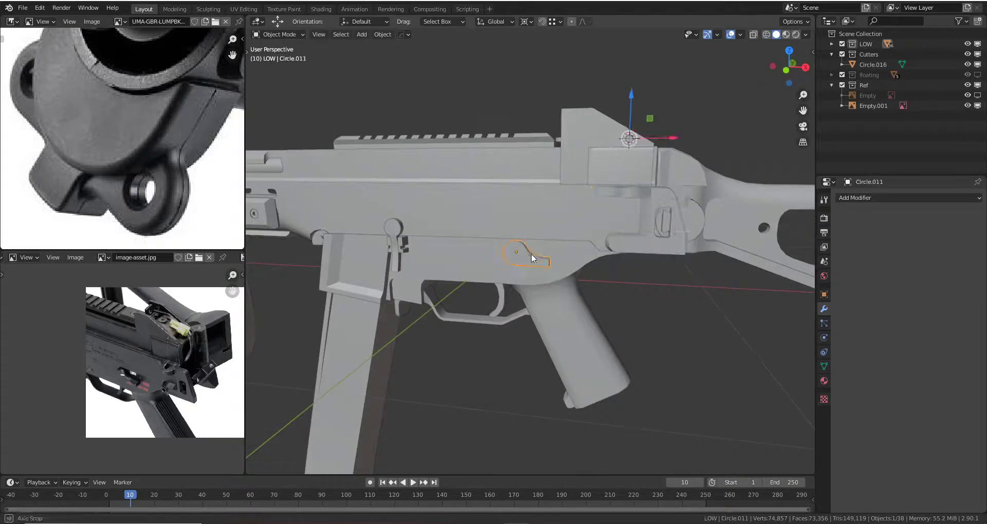
{"action": "left_click", "coordinate": [868, 198]}
{"action": "left_click", "coordinate": [778, 301]}
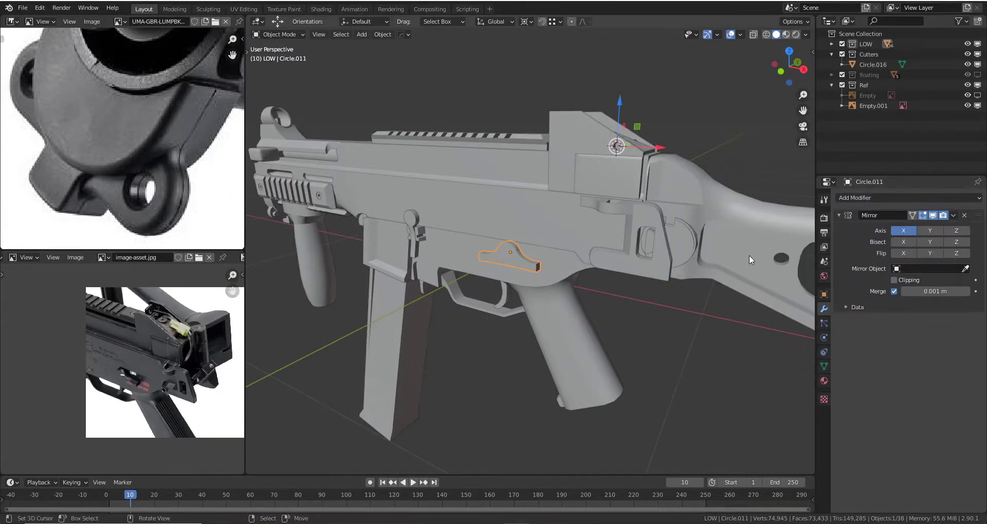
{"action": "mouse_move", "coordinate": [748, 254]}
{"action": "middle_mouse_down"}
{"action": "mouse_move", "coordinate": [608, 231]}
{"action": "mouse_move", "coordinate": [622, 221]}
{"action": "mouse_move", "coordinate": [535, 235]}
{"action": "middle_mouse_up"}
{"action": "scroll", "coordinate": [495, 245], "scroll_direction": "up", "scroll_amount": 2}
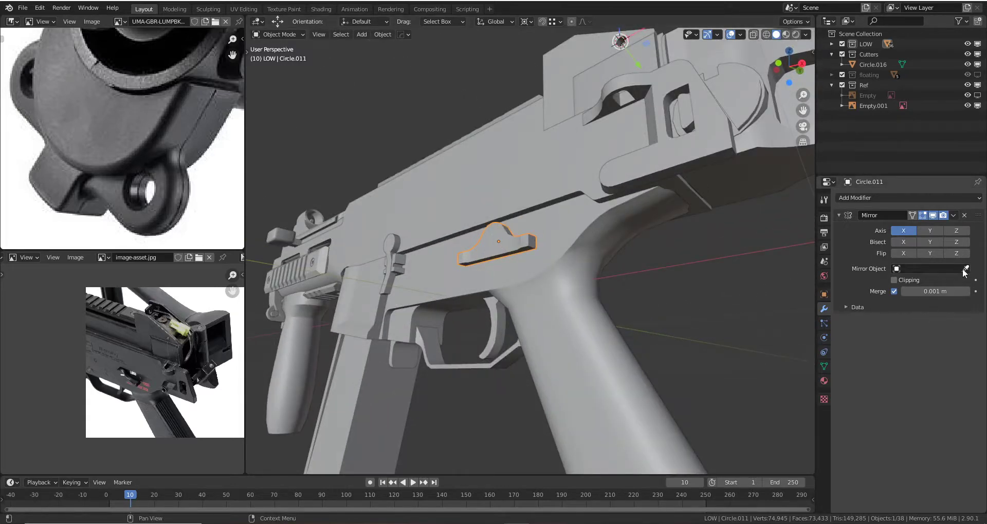
{"action": "left_click", "coordinate": [527, 181]}
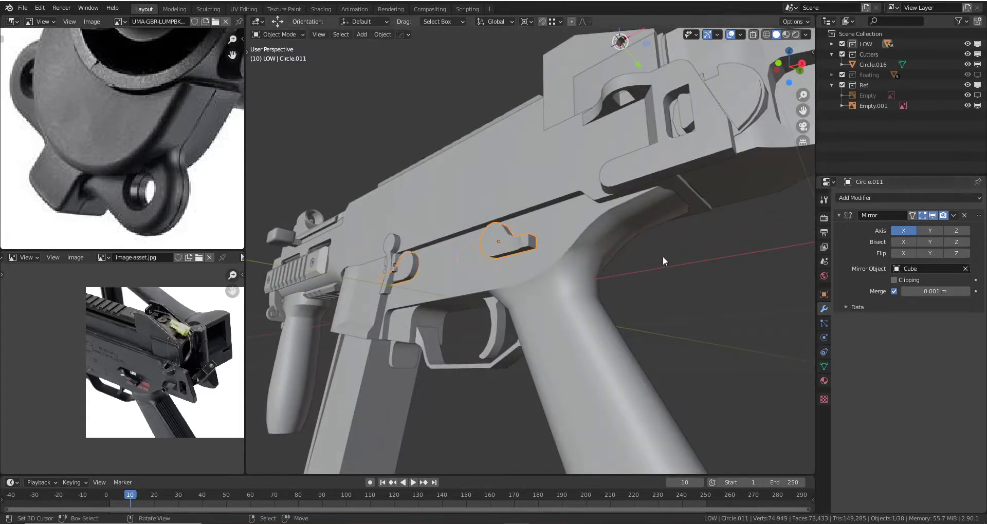
{"action": "mouse_move", "coordinate": [668, 257]}
{"action": "middle_mouse_down"}
{"action": "mouse_move", "coordinate": [470, 258]}
{"action": "mouse_move", "coordinate": [470, 267]}
{"action": "middle_mouse_up"}
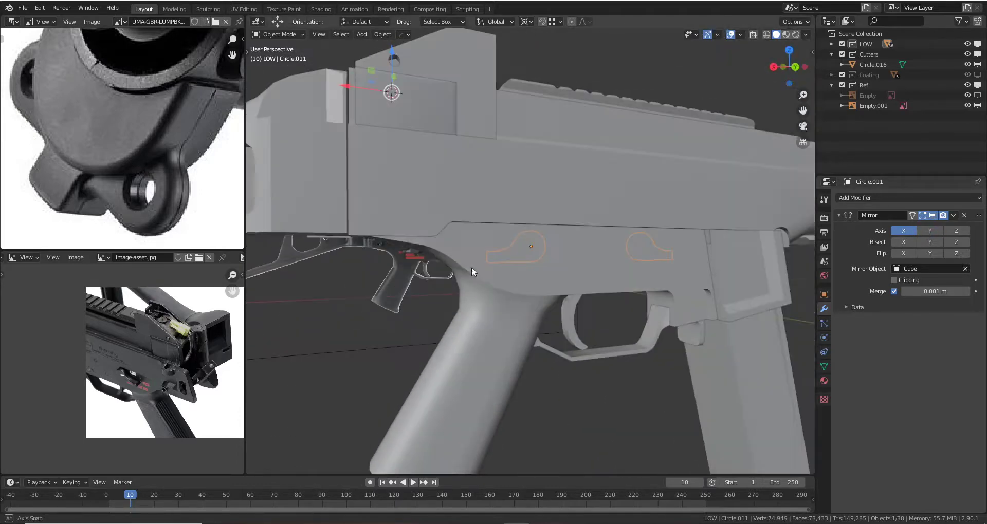
{"action": "left_click", "coordinate": [914, 232]}
{"action": "mouse_move", "coordinate": [593, 267]}
{"action": "middle_mouse_down"}
{"action": "mouse_move", "coordinate": [537, 266]}
{"action": "mouse_move", "coordinate": [526, 288]}
{"action": "middle_mouse_up"}
- Show the gun from the back orthographic view in see-through wireframe shading
{"action": "key", "text": "KP_1"}
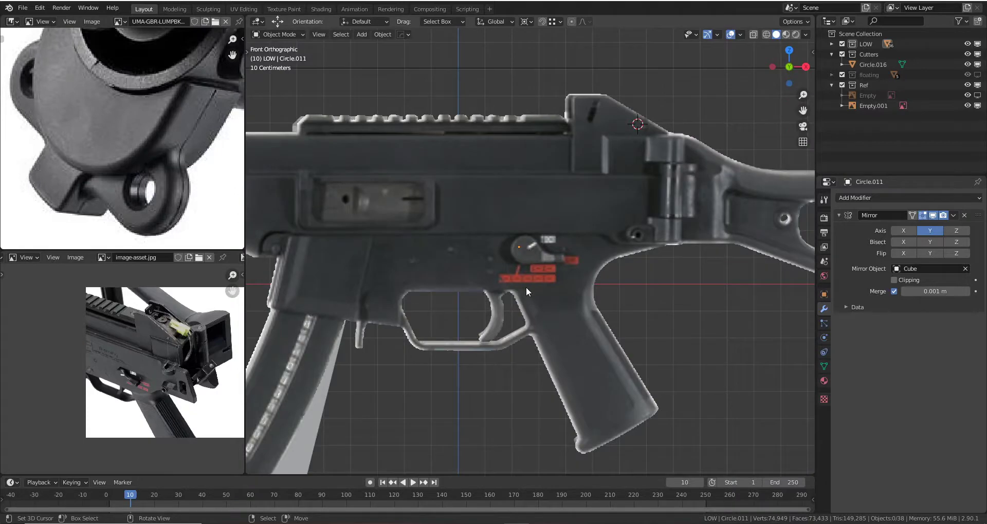
{"action": "key", "text": "ctrl+KP_1"}
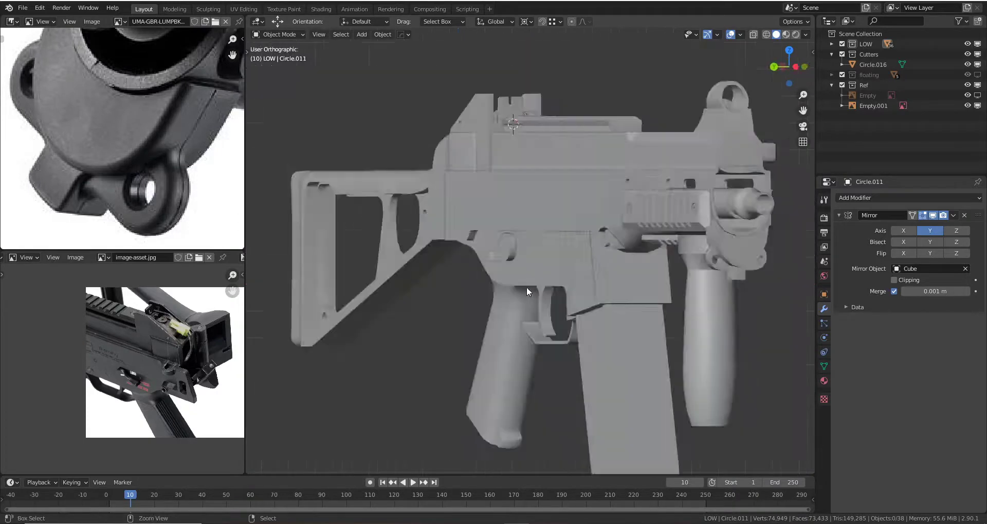
{"action": "key", "text": "z"}
{"action": "left_click", "coordinate": [492, 281]}
- Zoom in and out around the receiver, then switch to the 'ump 45 barrel' image results
{"action": "scroll", "coordinate": [493, 257], "scroll_direction": "up", "scroll_amount": 3}
{"action": "scroll", "coordinate": [516, 235], "scroll_direction": "up", "scroll_amount": 1}
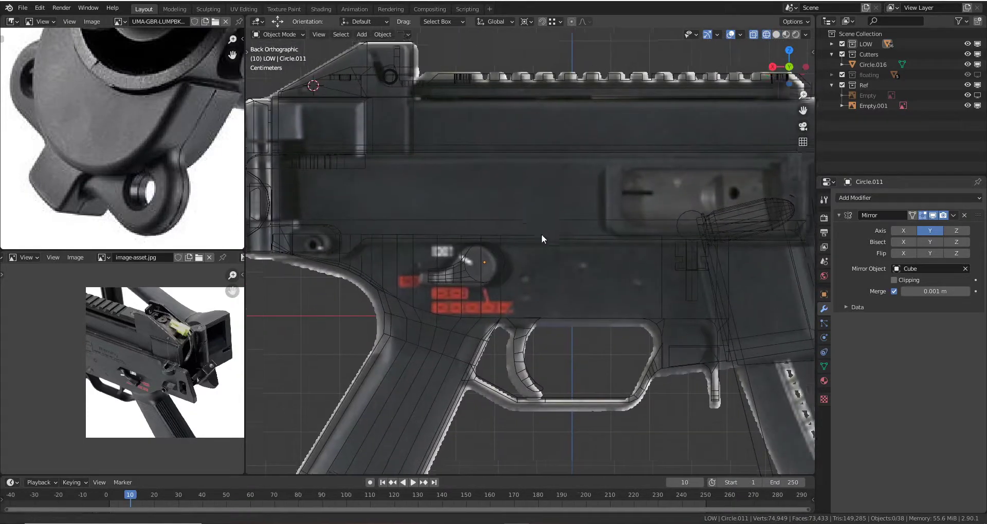
{"action": "scroll", "coordinate": [565, 211], "scroll_direction": "up", "scroll_amount": 2}
{"action": "scroll", "coordinate": [609, 202], "scroll_direction": "up", "scroll_amount": 2}
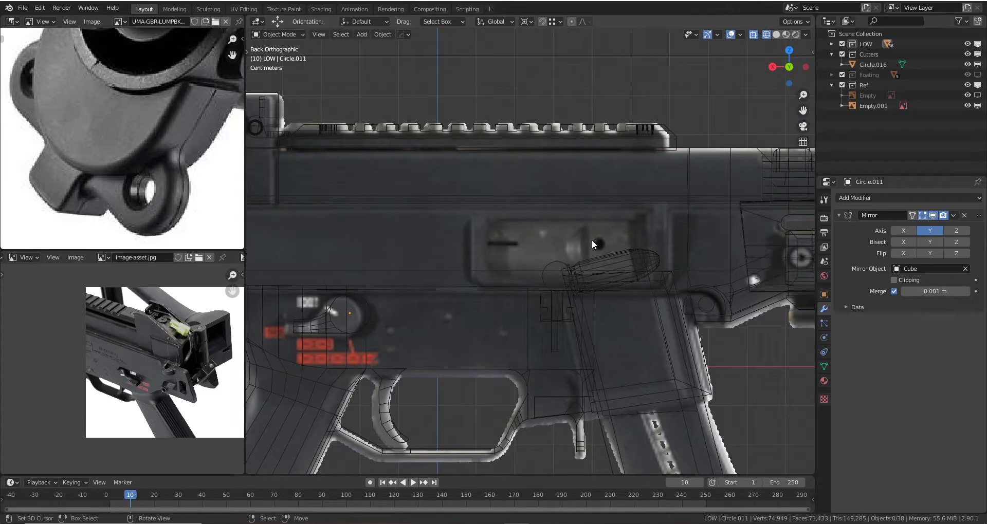
{"action": "scroll", "coordinate": [587, 246], "scroll_direction": "down", "scroll_amount": 1}
{"action": "scroll", "coordinate": [548, 218], "scroll_direction": "down", "scroll_amount": 1}
{"action": "scroll", "coordinate": [535, 186], "scroll_direction": "down", "scroll_amount": 1}
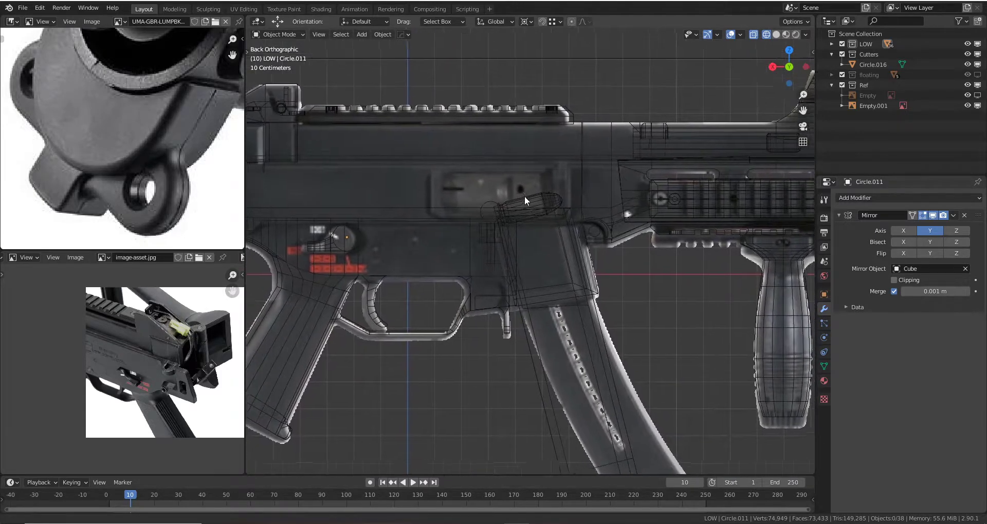
{"action": "scroll", "coordinate": [524, 196], "scroll_direction": "up", "scroll_amount": 3}
{"action": "scroll", "coordinate": [534, 231], "scroll_direction": "up", "scroll_amount": 1}
{"action": "scroll", "coordinate": [524, 354], "scroll_direction": "down", "scroll_amount": 1}
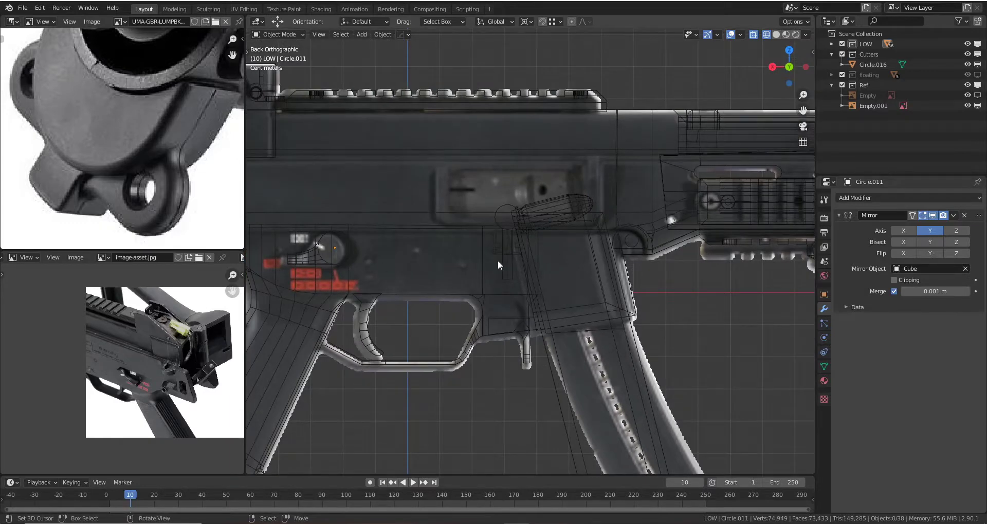
{"action": "scroll", "coordinate": [489, 278], "scroll_direction": "down", "scroll_amount": 3}
{"action": "scroll", "coordinate": [599, 242], "scroll_direction": "up", "scroll_amount": 3}
{"action": "scroll", "coordinate": [544, 231], "scroll_direction": "down", "scroll_amount": 2}
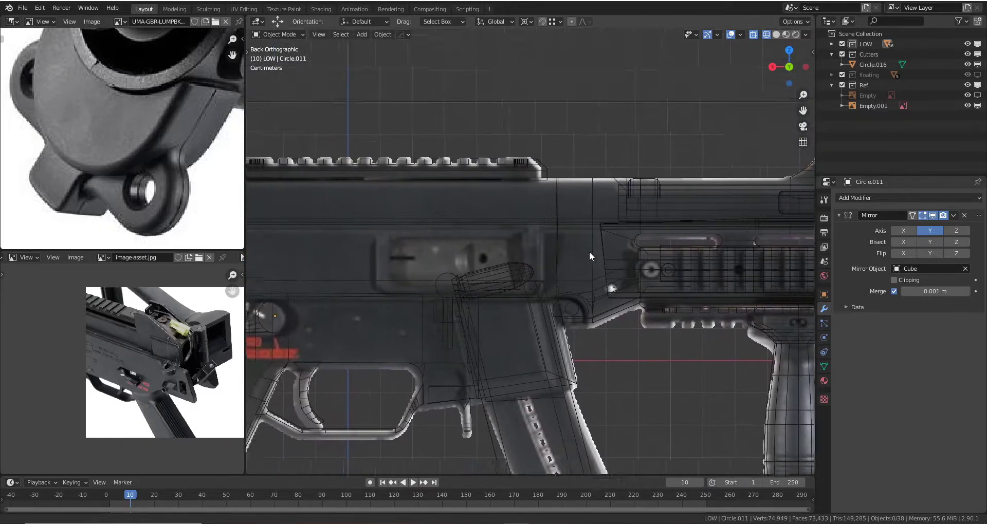
{"action": "scroll", "coordinate": [589, 252], "scroll_direction": "up", "scroll_amount": 2}
{"action": "scroll", "coordinate": [568, 221], "scroll_direction": "up", "scroll_amount": 2}
{"action": "scroll", "coordinate": [571, 249], "scroll_direction": "up", "scroll_amount": 3}
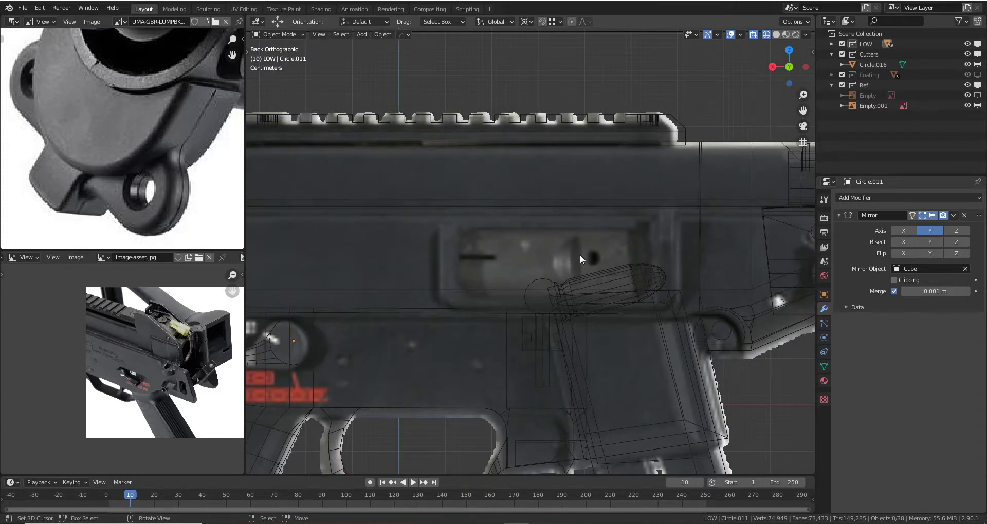
{"action": "scroll", "coordinate": [580, 254], "scroll_direction": "down", "scroll_amount": 1}
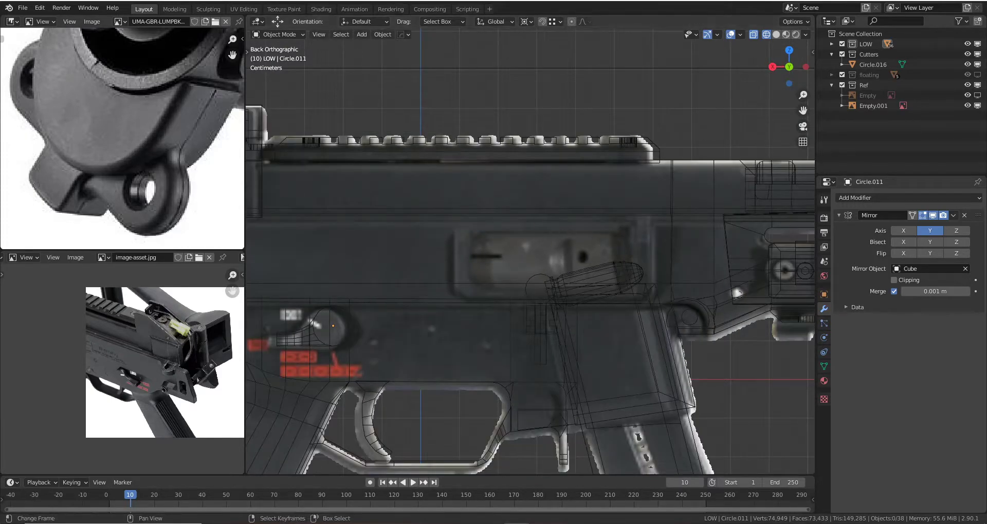
{"action": "key", "text": "alt+Tab"}
- Search Google Images for 'ump 45' and drag out the side-view UMP 45 photo
{"action": "scroll", "coordinate": [387, 236], "scroll_direction": "up", "scroll_amount": 7}
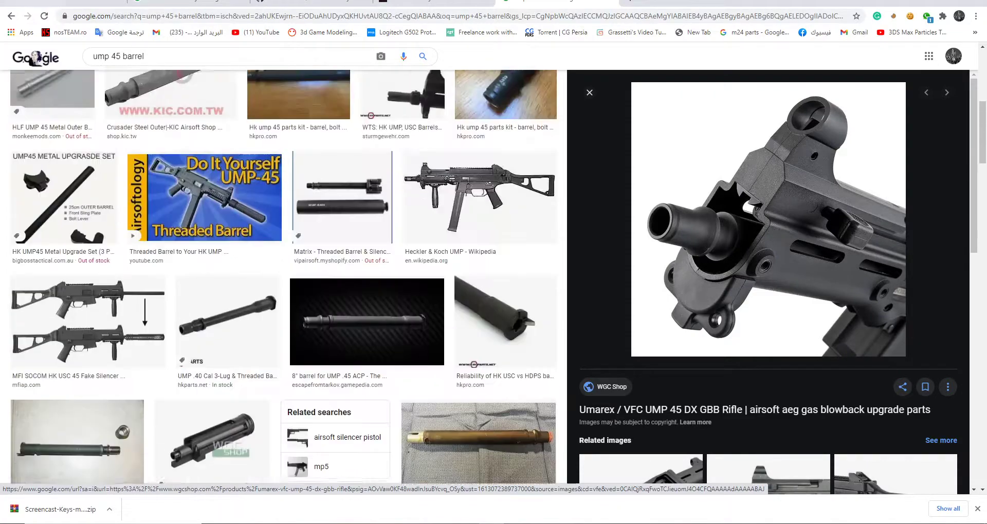
{"action": "key", "text": "BackSpace"}
{"action": "key", "text": "Return"}
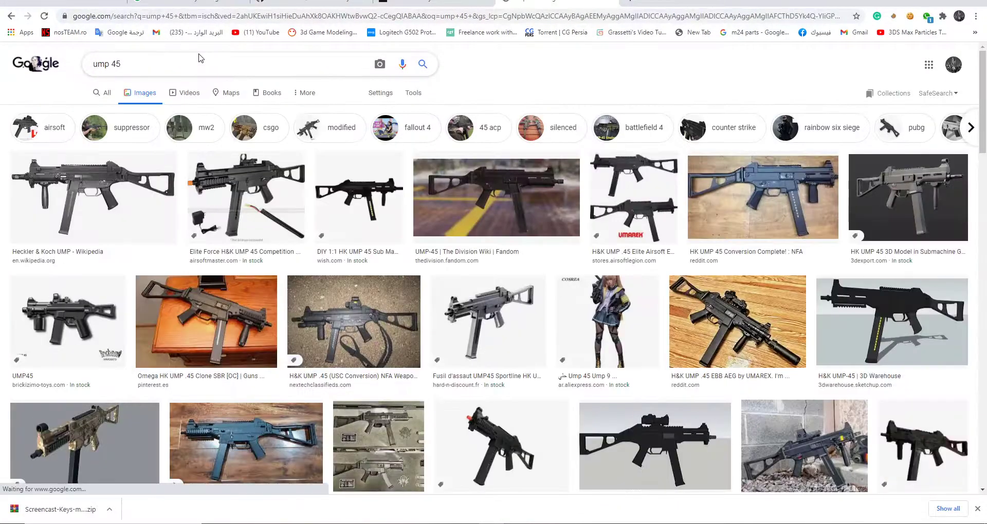
{"action": "left_click", "coordinate": [734, 177]}
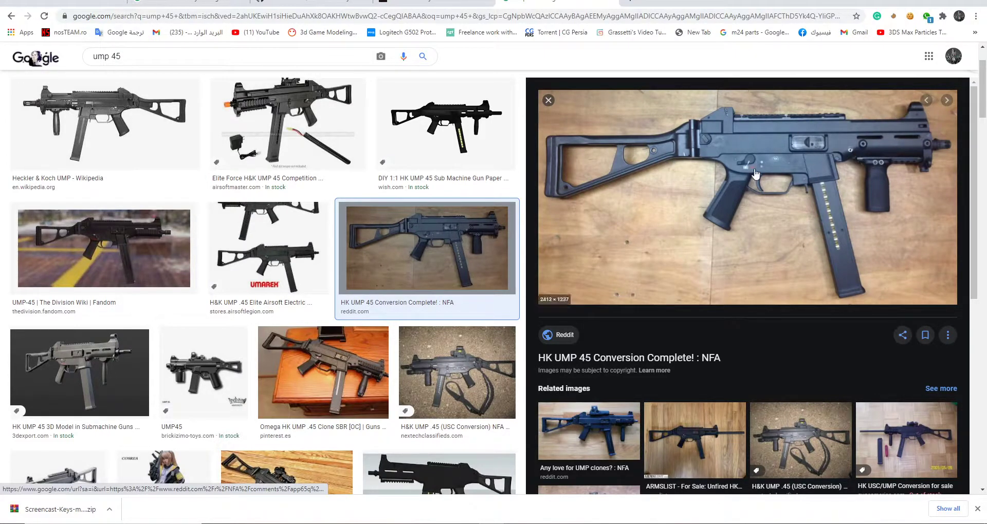
{"action": "mouse_move", "coordinate": [787, 143]}
{"action": "left_mouse_down"}
{"action": "mouse_move", "coordinate": [549, 217]}
{"action": "mouse_move", "coordinate": [617, 291]}
{"action": "left_mouse_up"}
- Keep the existing evyl1r50b2g21 copy in the Refrences folder, select it, and return to Blender
{"action": "key", "text": "alt+Tab"}
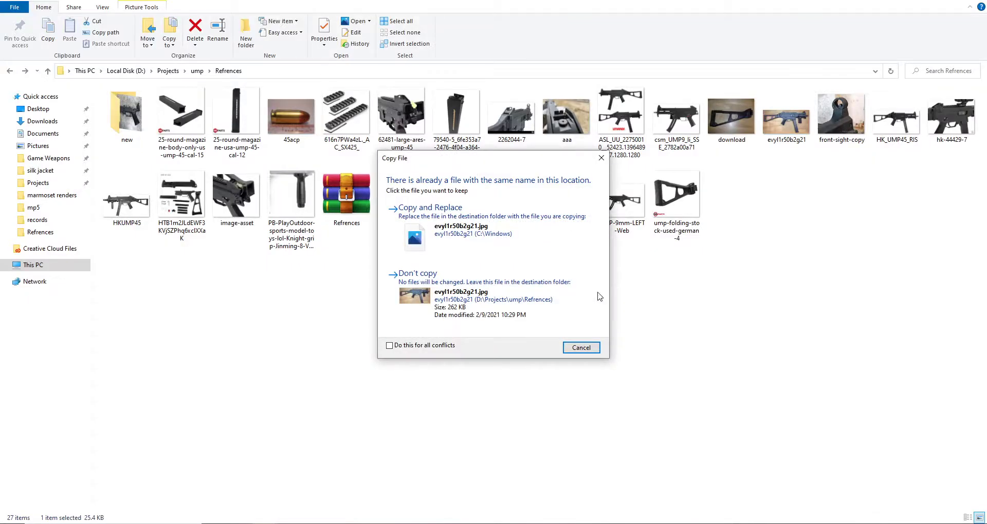
{"action": "left_click", "coordinate": [577, 347]}
{"action": "left_click", "coordinate": [811, 127]}
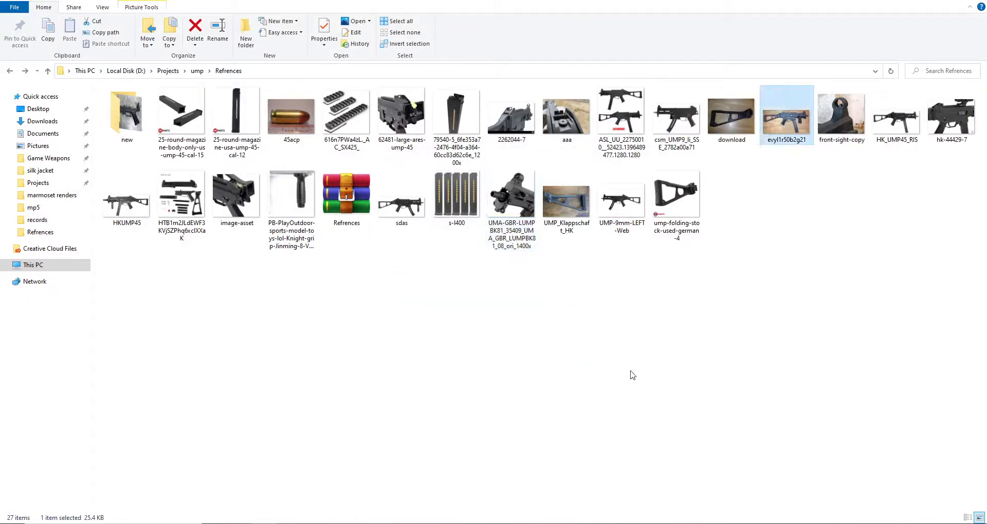
{"action": "key", "text": "alt+Tab"}
{"action": "scroll", "coordinate": [672, 246], "scroll_direction": "down", "scroll_amount": 5}
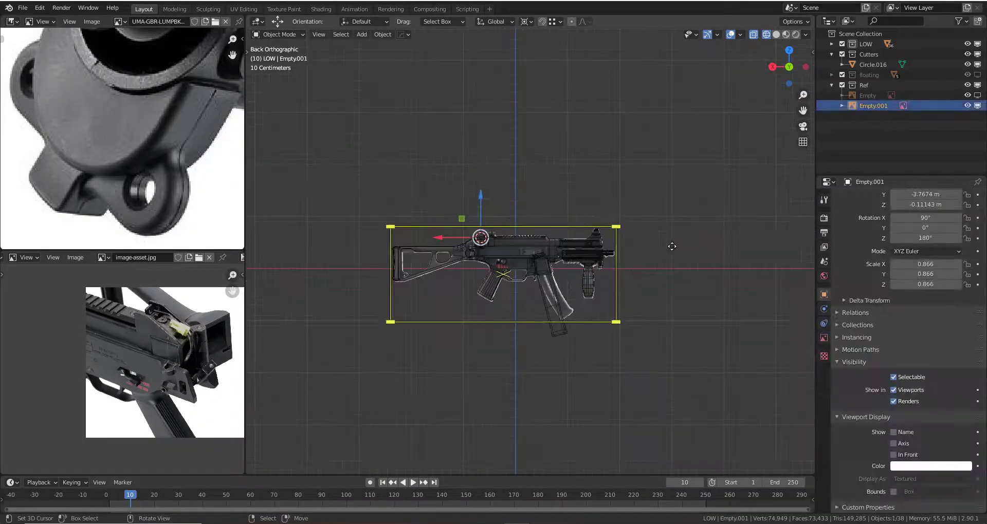
- Hide the Empty.001 reference and add the evyl1r50b2g21 photo as a new reference
{"action": "left_click", "coordinate": [655, 194]}
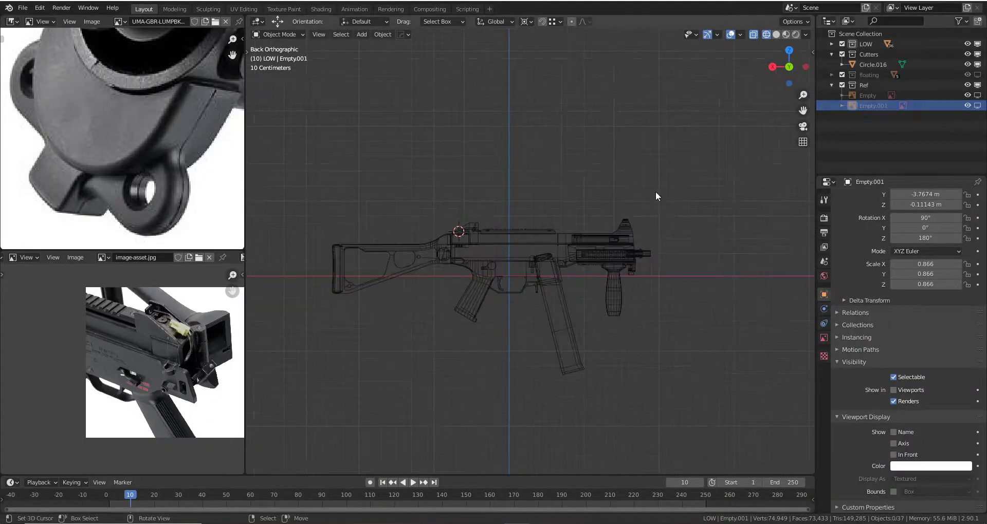
{"action": "key", "text": "alt+Tab"}
{"action": "mouse_move", "coordinate": [775, 118]}
{"action": "left_mouse_down"}
{"action": "mouse_move", "coordinate": [769, 203]}
{"action": "mouse_move", "coordinate": [517, 199]}
{"action": "mouse_move", "coordinate": [504, 154]}
{"action": "left_mouse_up"}
{"action": "scroll", "coordinate": [591, 195], "scroll_direction": "down", "scroll_amount": 1}
- Roughly place and resize the new reference photo over the wireframe gun
{"action": "key", "text": "g"}
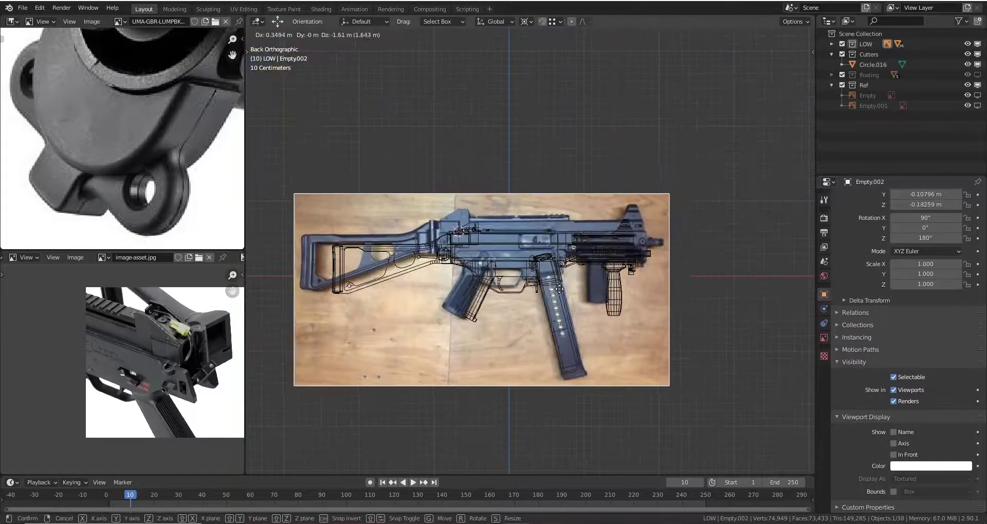
{"action": "left_click", "coordinate": [566, 316]}
{"action": "scroll", "coordinate": [574, 364], "scroll_direction": "up", "scroll_amount": 2}
{"action": "key", "text": "s"}
{"action": "left_click", "coordinate": [535, 274]}
{"action": "key", "text": "g"}
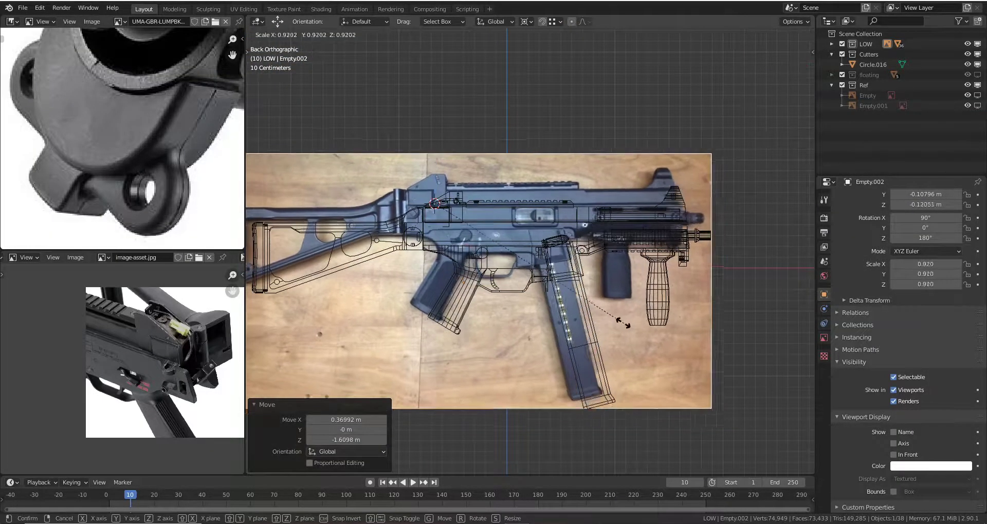
{"action": "left_click", "coordinate": [440, 292]}
{"action": "middle_click_drag", "start_coordinate": [441, 293], "coordinate": [571, 278], "text": "shift"}
{"action": "scroll", "coordinate": [570, 277], "scroll_direction": "up", "scroll_amount": 2}
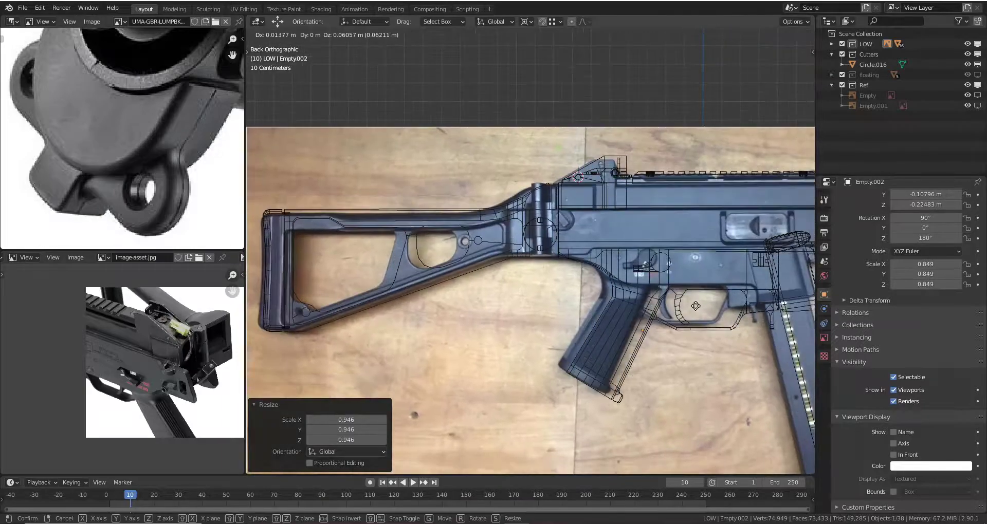
{"action": "key", "text": "s"}
{"action": "left_click", "coordinate": [724, 336]}
- Fine-tune the reference photo's position and size to scale 0.856
{"action": "key", "text": "s"}
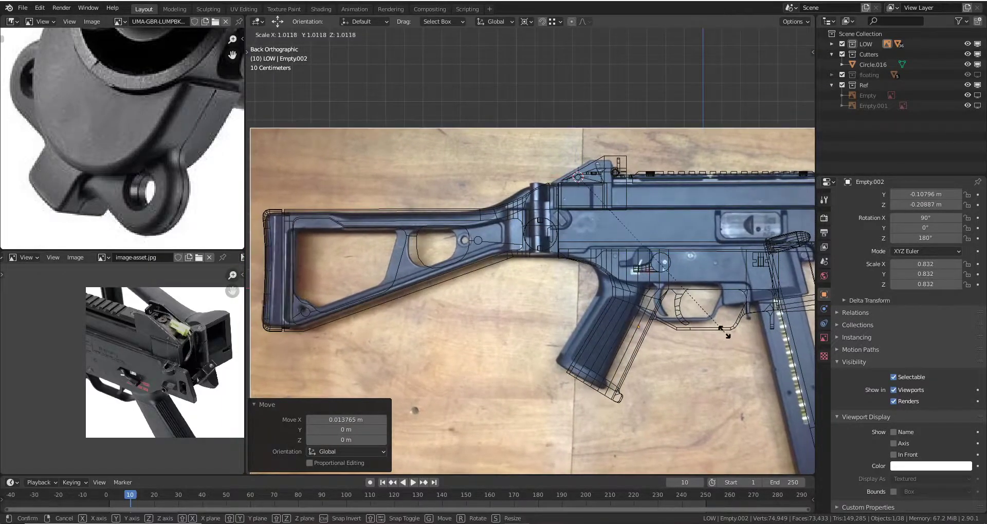
{"action": "left_click", "coordinate": [724, 336]}
{"action": "key", "text": "g"}
{"action": "left_click", "coordinate": [726, 333]}
{"action": "scroll", "coordinate": [668, 308], "scroll_direction": "up", "scroll_amount": 2}
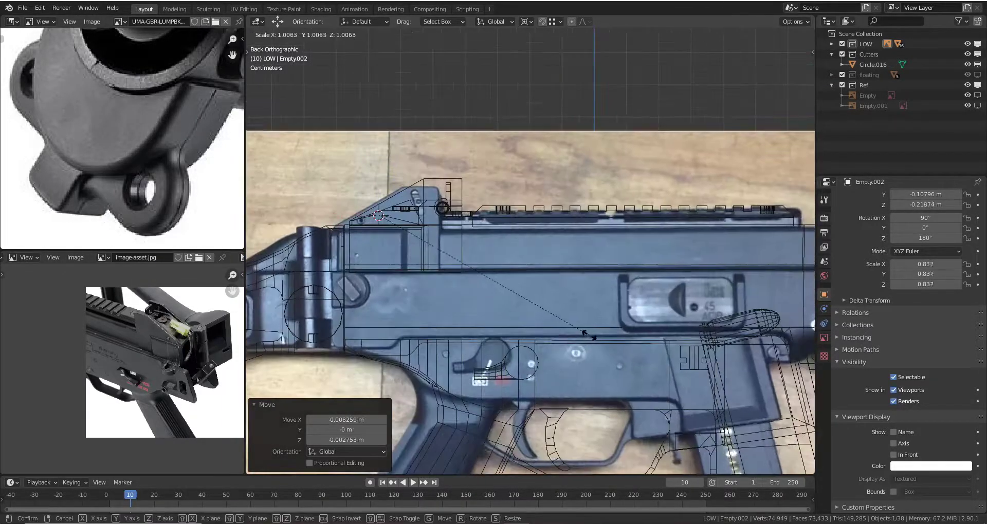
{"action": "key", "text": "s"}
{"action": "left_click", "coordinate": [613, 328]}
{"action": "key", "text": "g"}
{"action": "left_click", "coordinate": [614, 328]}
{"action": "key", "text": "s"}
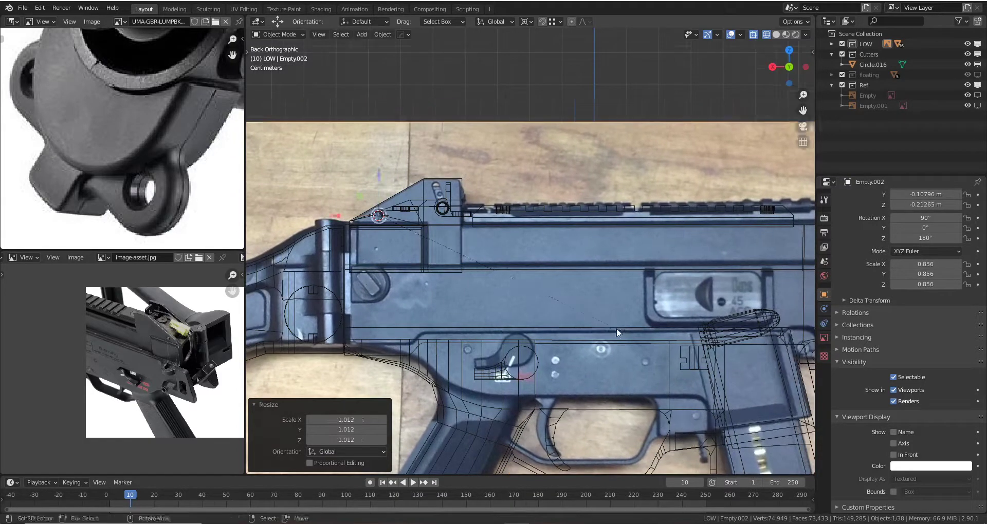
{"action": "left_click", "coordinate": [632, 308]}
- Refine the reference against the gun's front end, reaching scale 0.873
{"action": "scroll", "coordinate": [650, 289], "scroll_direction": "down", "scroll_amount": 3}
{"action": "scroll", "coordinate": [650, 289], "scroll_direction": "down", "scroll_amount": 2}
{"action": "key", "text": "s"}
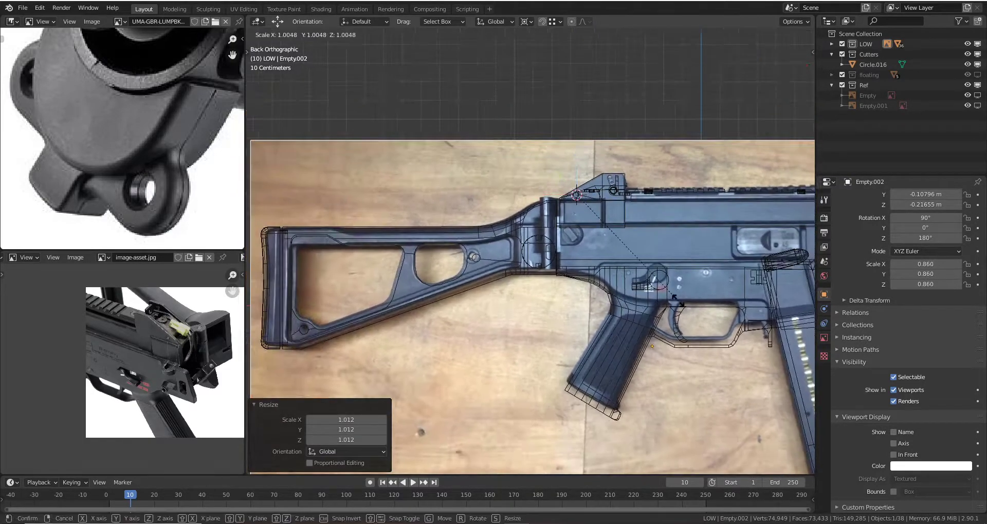
{"action": "left_click", "coordinate": [680, 301]}
{"action": "middle_click_drag", "start_coordinate": [679, 301], "coordinate": [384, 242], "text": "shift"}
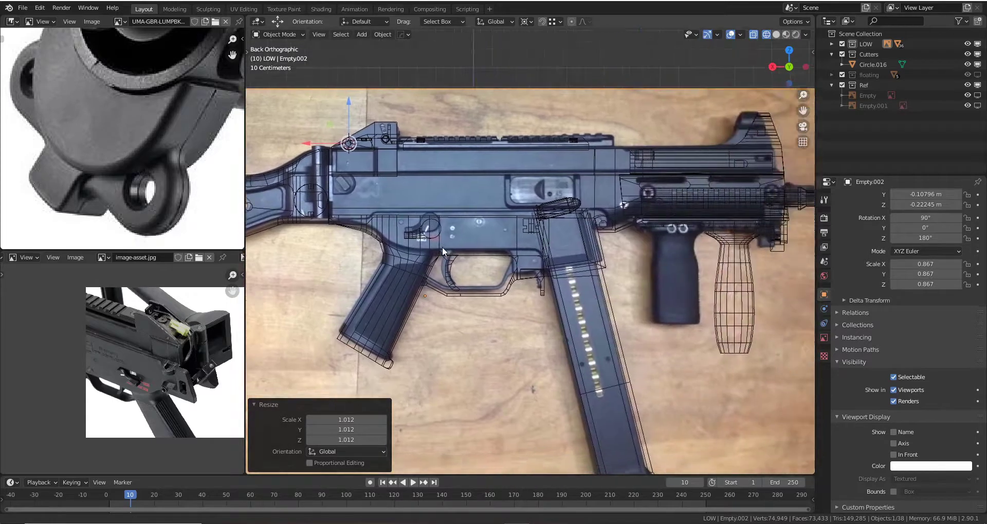
{"action": "key", "text": "s"}
{"action": "left_click", "coordinate": [641, 263]}
{"action": "scroll", "coordinate": [622, 265], "scroll_direction": "up", "scroll_amount": 2}
{"action": "key", "text": "g"}
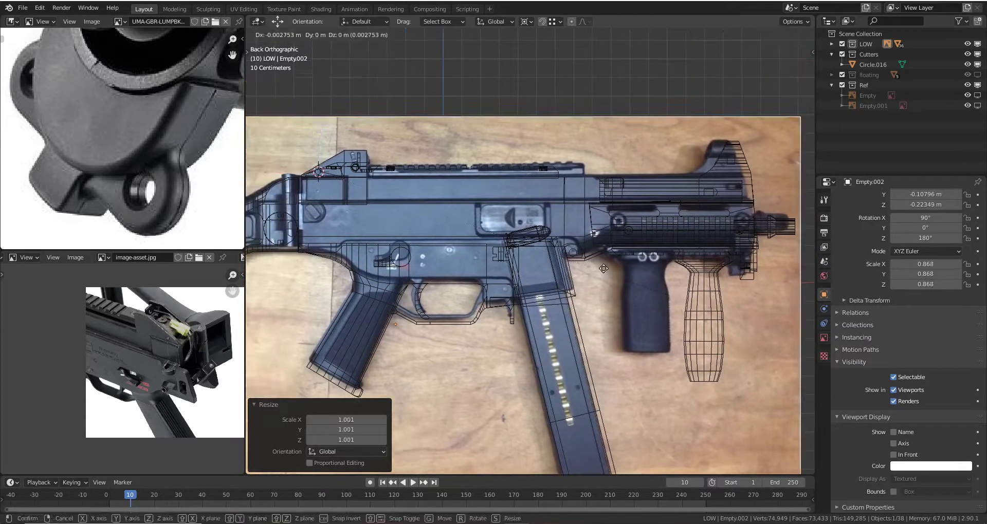
{"action": "left_click", "coordinate": [608, 273]}
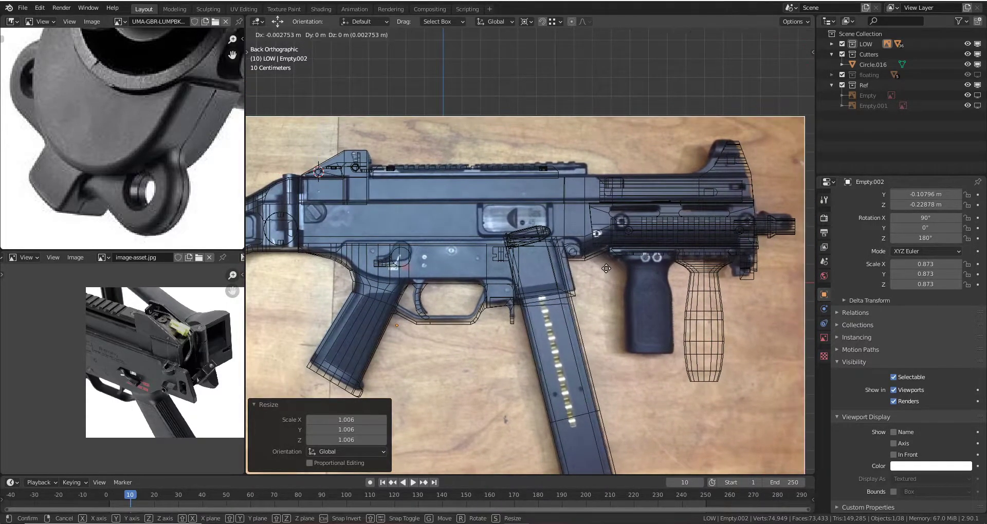
- Shift the reference sideways and vertically, adjusting its scale to 0.887
{"action": "middle_click_drag", "start_coordinate": [608, 272], "coordinate": [801, 268], "text": "shift"}
{"action": "key", "text": "g"}
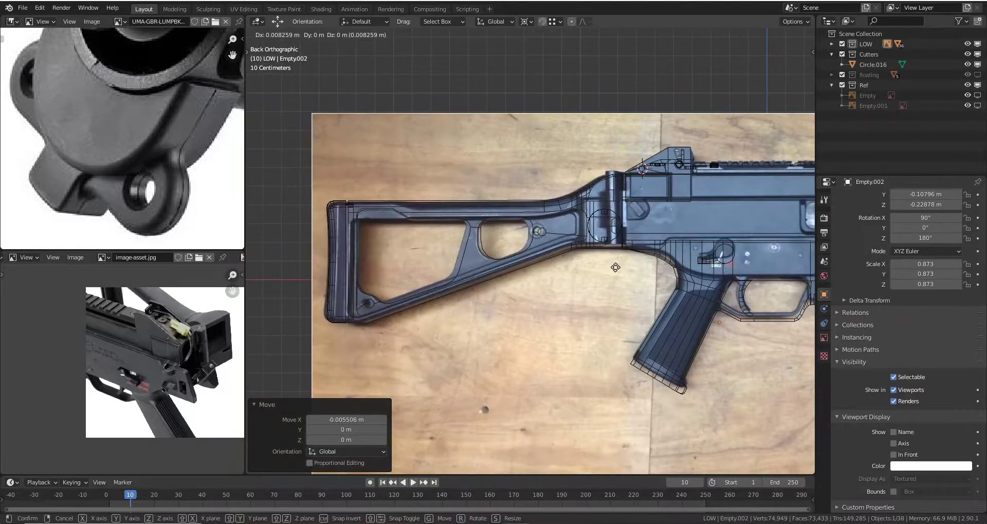
{"action": "left_click", "coordinate": [429, 270]}
{"action": "scroll", "coordinate": [429, 269], "scroll_direction": "up", "scroll_amount": 2}
{"action": "key", "text": "s"}
{"action": "left_click", "coordinate": [431, 269]}
{"action": "middle_click_drag", "start_coordinate": [817, 267], "coordinate": [623, 267], "text": "shift"}
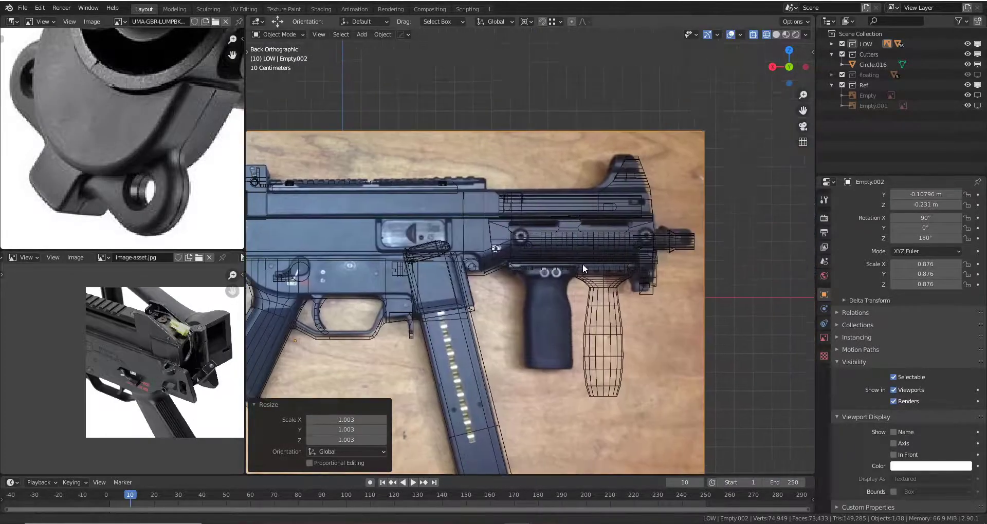
{"action": "key", "text": "g"}
{"action": "left_click", "coordinate": [591, 272]}
{"action": "key", "text": "s"}
{"action": "left_click", "coordinate": [539, 283]}
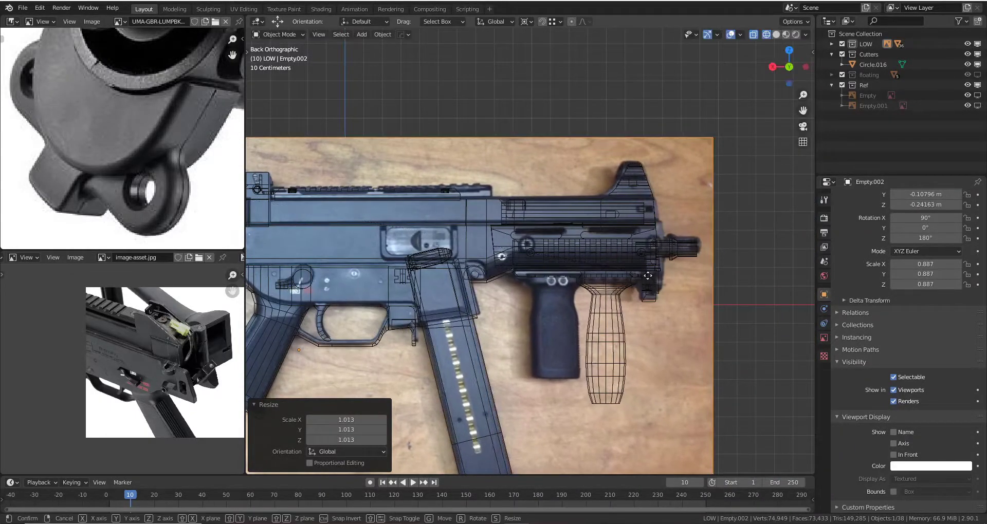
- Give the reference photo its final 0.890 scale over the model
{"action": "scroll", "coordinate": [517, 290], "scroll_direction": "down", "scroll_amount": 2}
{"action": "scroll", "coordinate": [517, 290], "scroll_direction": "up", "scroll_amount": 1}
{"action": "scroll", "coordinate": [609, 265], "scroll_direction": "up", "scroll_amount": 2}
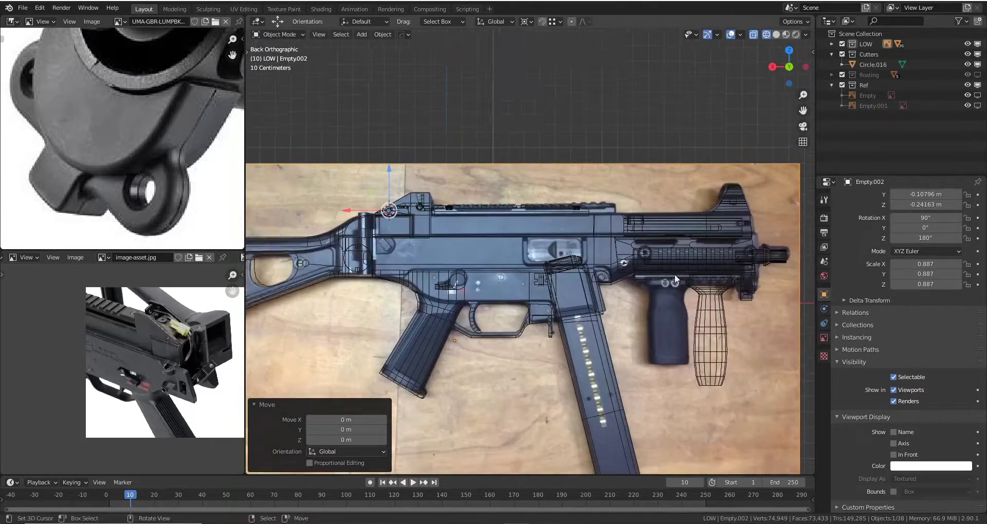
{"action": "key", "text": "s"}
{"action": "left_click", "coordinate": [579, 270]}
{"action": "scroll", "coordinate": [608, 348], "scroll_direction": "down", "scroll_amount": 2}
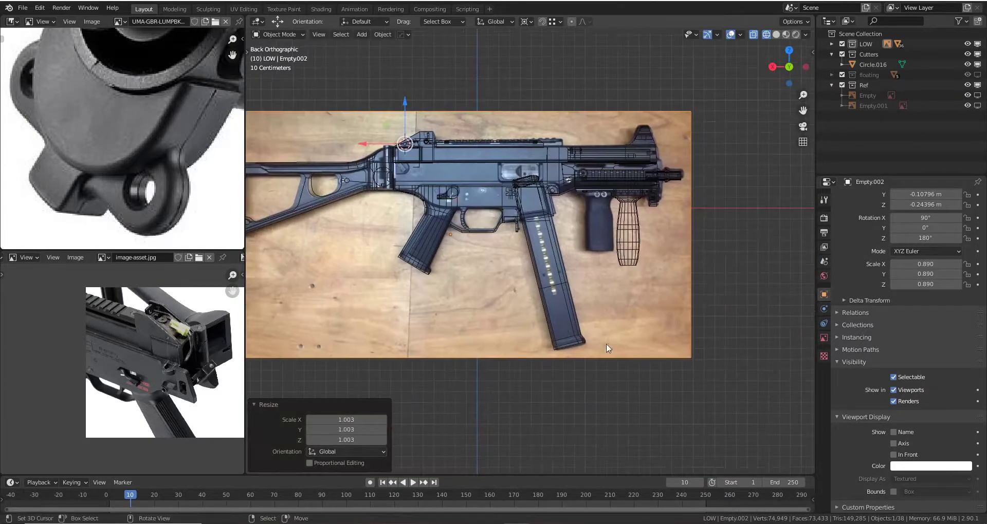
{"action": "scroll", "coordinate": [534, 231], "scroll_direction": "up", "scroll_amount": 2}
- Add a cube at the 3D cursor and scale it roughly to the port size
{"action": "scroll", "coordinate": [514, 257], "scroll_direction": "up", "scroll_amount": 2}
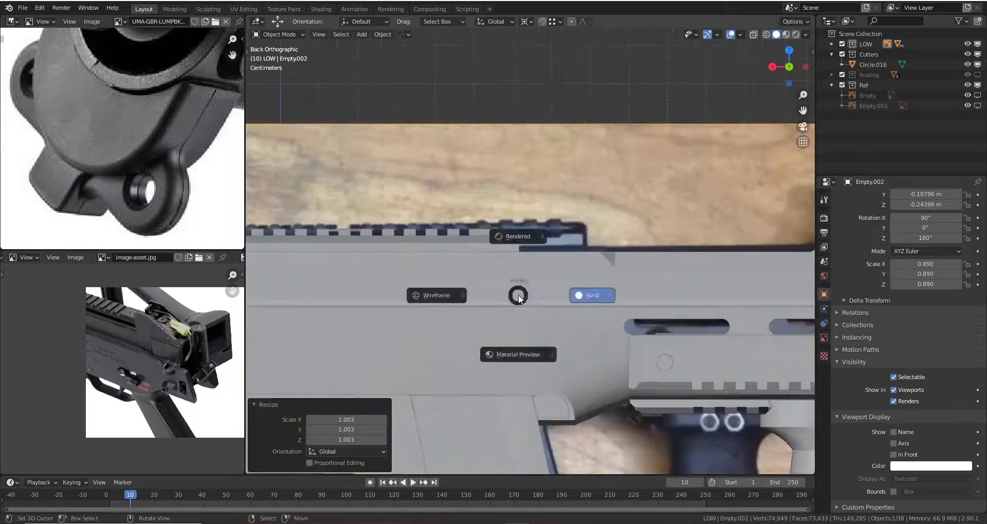
{"action": "scroll", "coordinate": [496, 267], "scroll_direction": "up", "scroll_amount": 1}
{"action": "scroll", "coordinate": [476, 291], "scroll_direction": "up", "scroll_amount": 2}
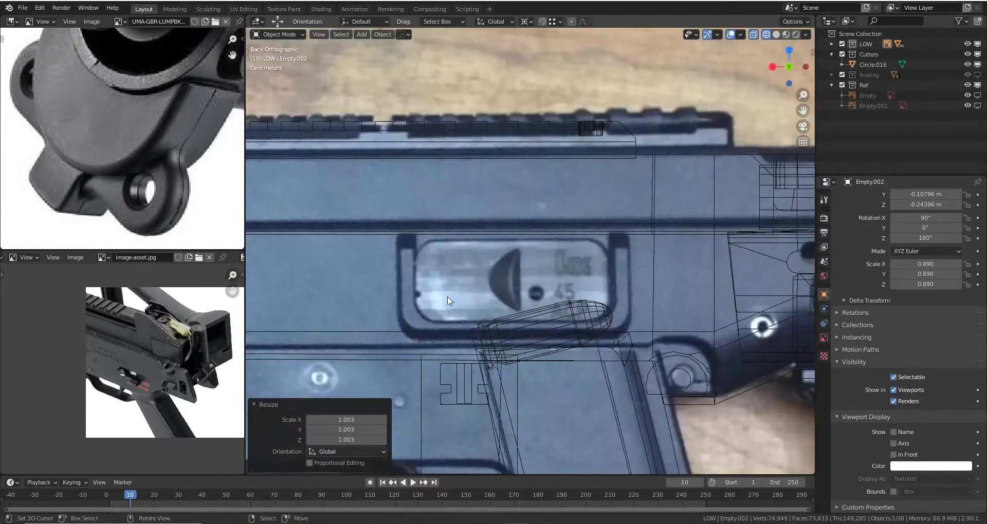
{"action": "scroll", "coordinate": [591, 270], "scroll_direction": "up", "scroll_amount": 2}
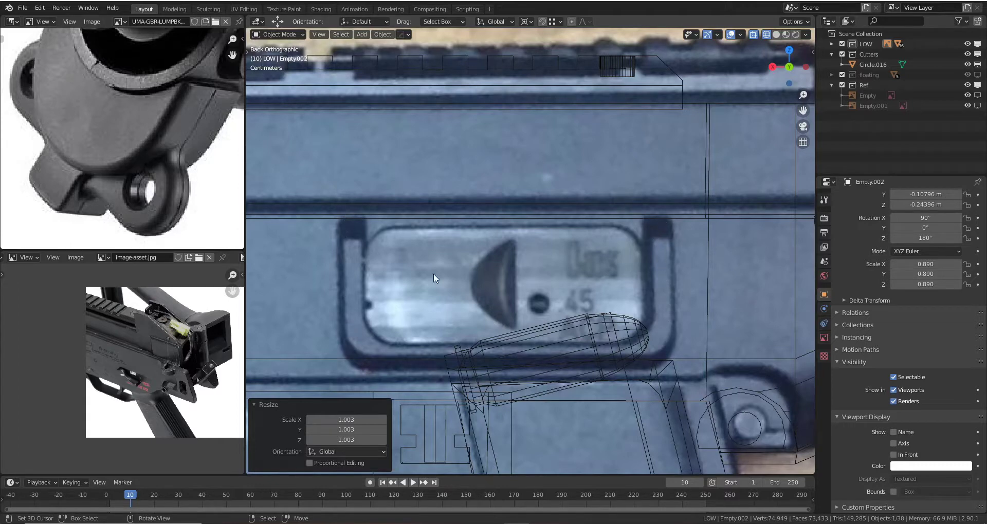
{"action": "scroll", "coordinate": [513, 318], "scroll_direction": "down", "scroll_amount": 1}
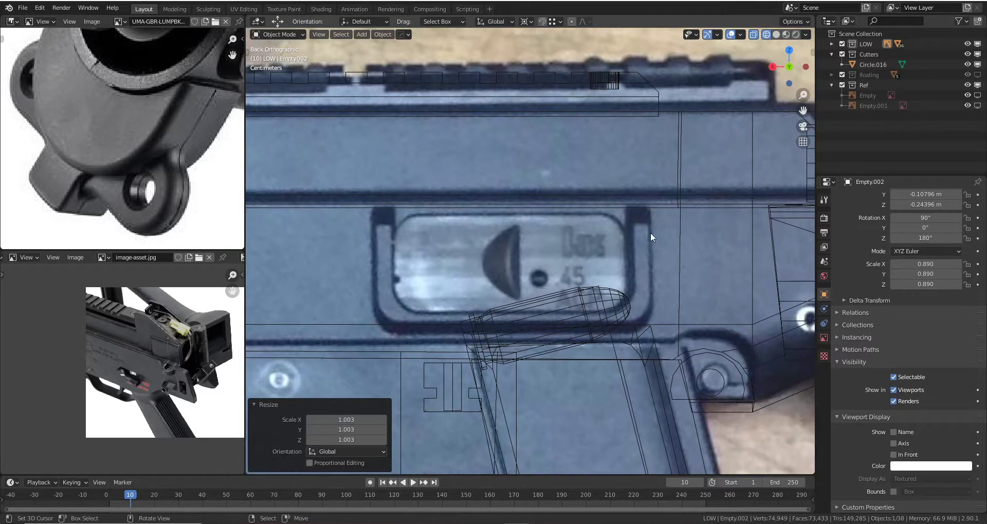
{"action": "key", "text": "shift+a"}
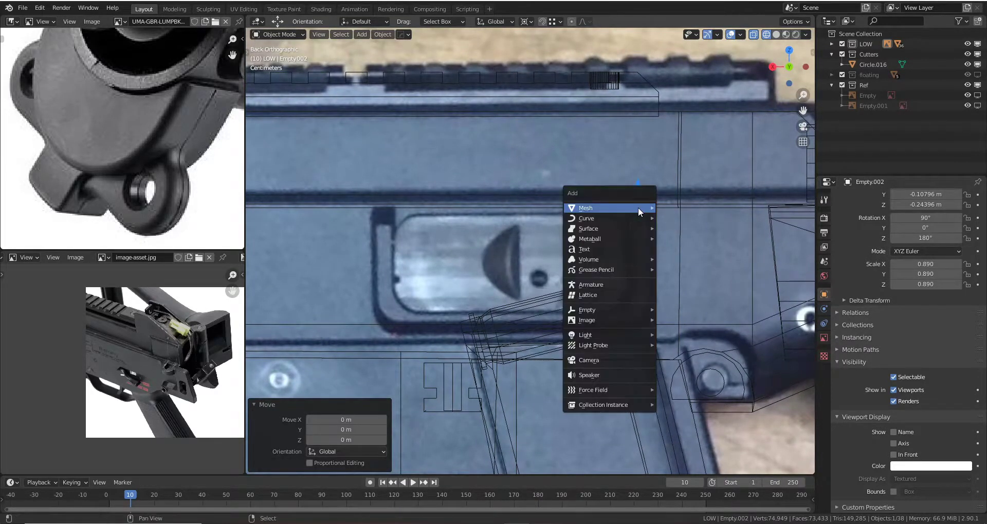
{"action": "left_click", "coordinate": [671, 222]}
{"action": "key", "text": "s"}
{"action": "left_click", "coordinate": [668, 262]}
{"action": "key", "text": "s"}
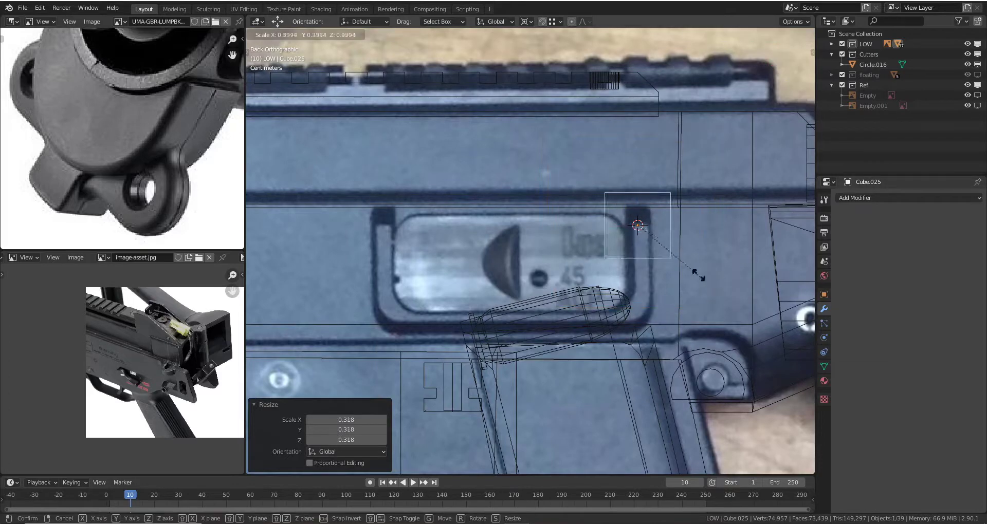
{"action": "left_click", "coordinate": [655, 245]}
{"action": "key", "text": "s"}
{"action": "left_click", "coordinate": [660, 242]}
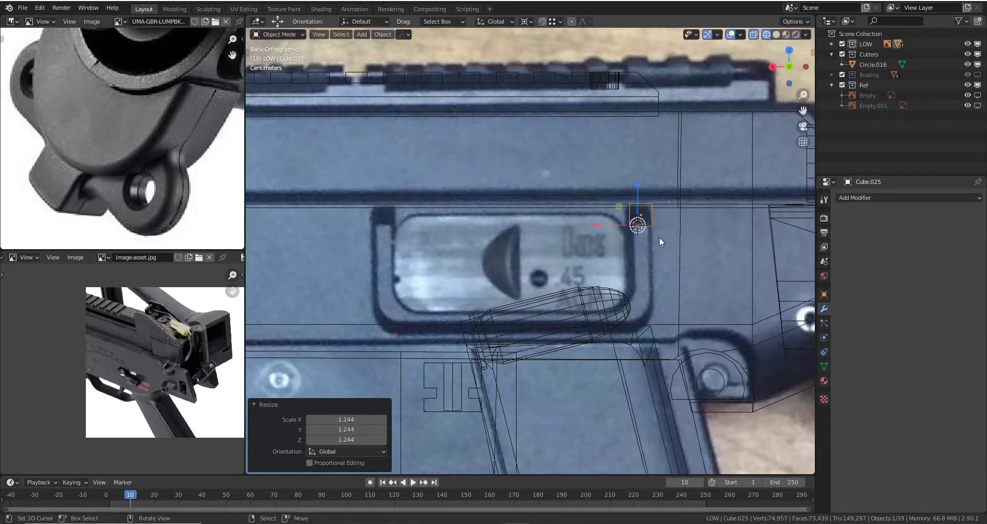
- Set the pivot point to median point, then resize the cube and narrow it along X
{"action": "left_click", "coordinate": [526, 23]}
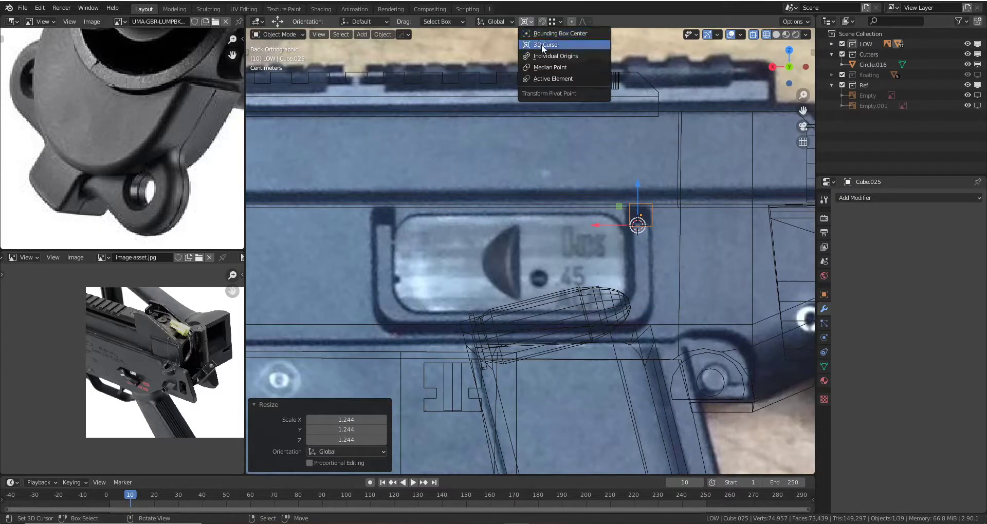
{"action": "left_click", "coordinate": [551, 67]}
{"action": "scroll", "coordinate": [690, 205], "scroll_direction": "up", "scroll_amount": 1}
{"action": "scroll", "coordinate": [705, 275], "scroll_direction": "up", "scroll_amount": 1}
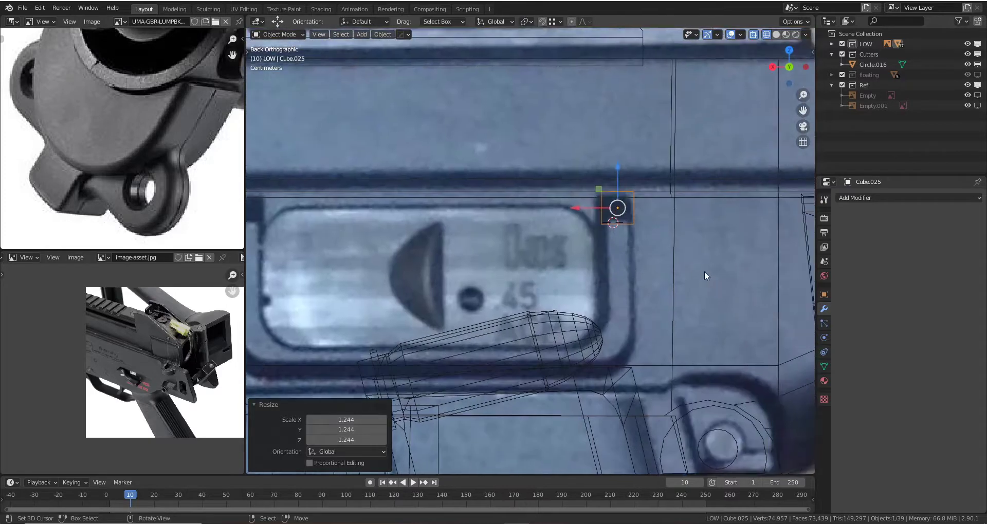
{"action": "key", "text": "s"}
{"action": "left_click", "coordinate": [691, 267]}
{"action": "key", "text": "Tab"}
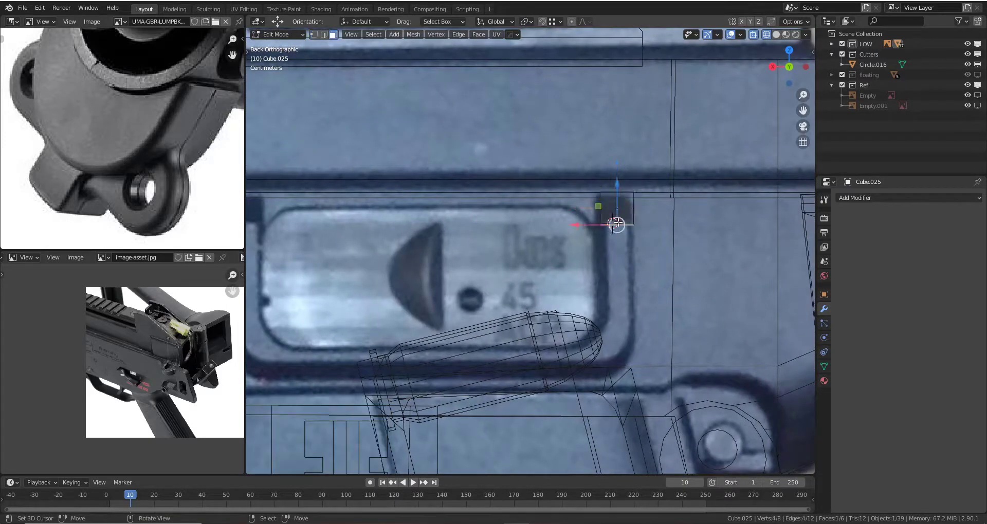
{"action": "key", "text": "Tab"}
{"action": "key", "text": "s"}
{"action": "key", "text": "x"}
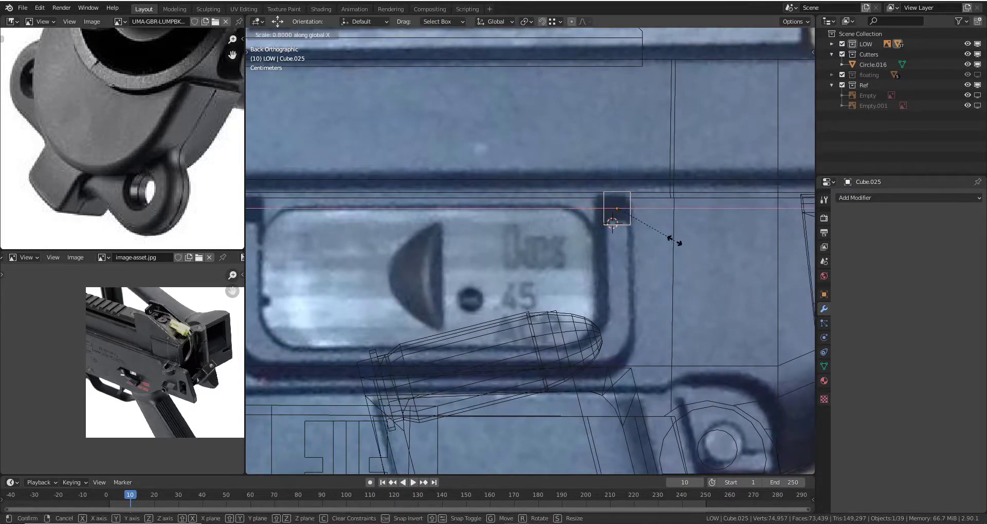
{"action": "left_click", "coordinate": [675, 240]}
{"action": "key", "text": "Tab"}
- Move a face of the cube downward along Z in Edit Mode
{"action": "scroll", "coordinate": [616, 236], "scroll_direction": "down", "scroll_amount": 2}
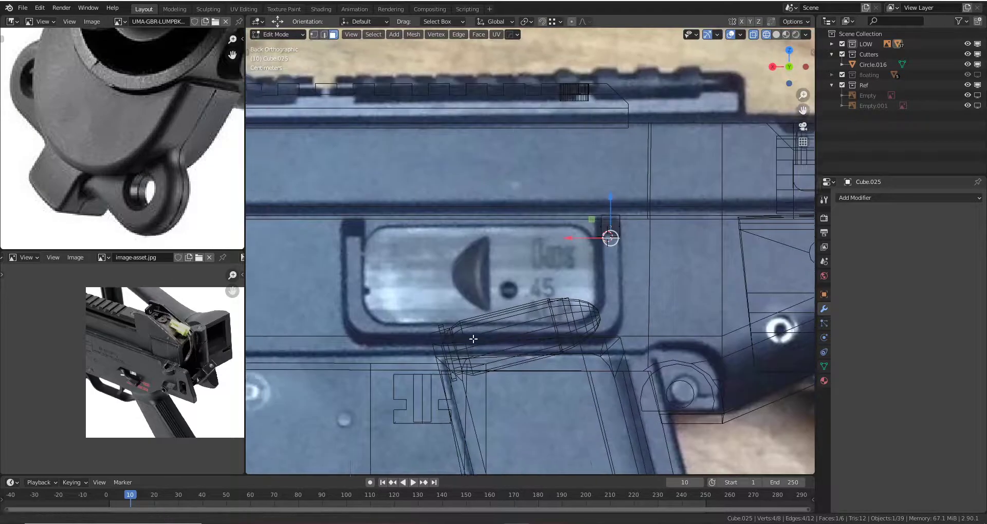
{"action": "scroll", "coordinate": [652, 260], "scroll_direction": "up", "scroll_amount": 2}
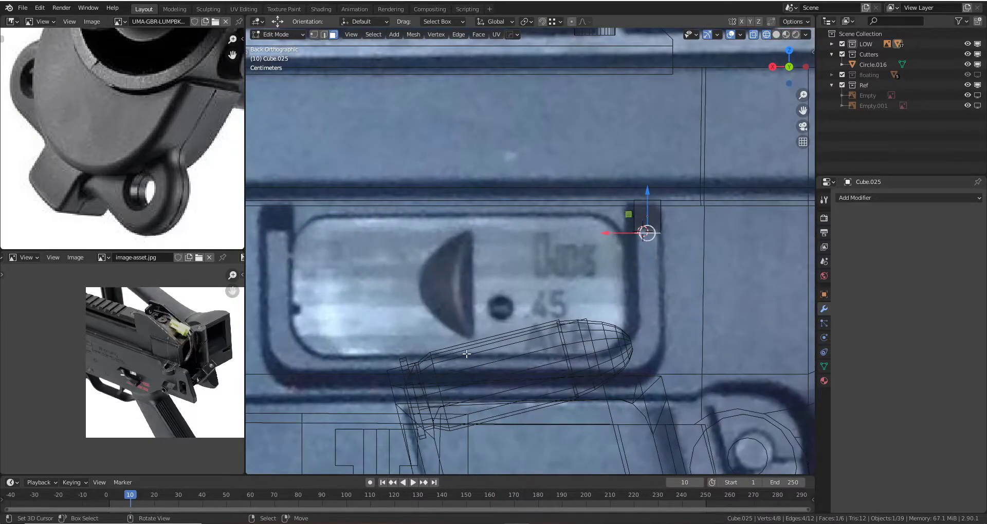
{"action": "middle_click_drag", "start_coordinate": [639, 245], "coordinate": [623, 228], "text": "shift"}
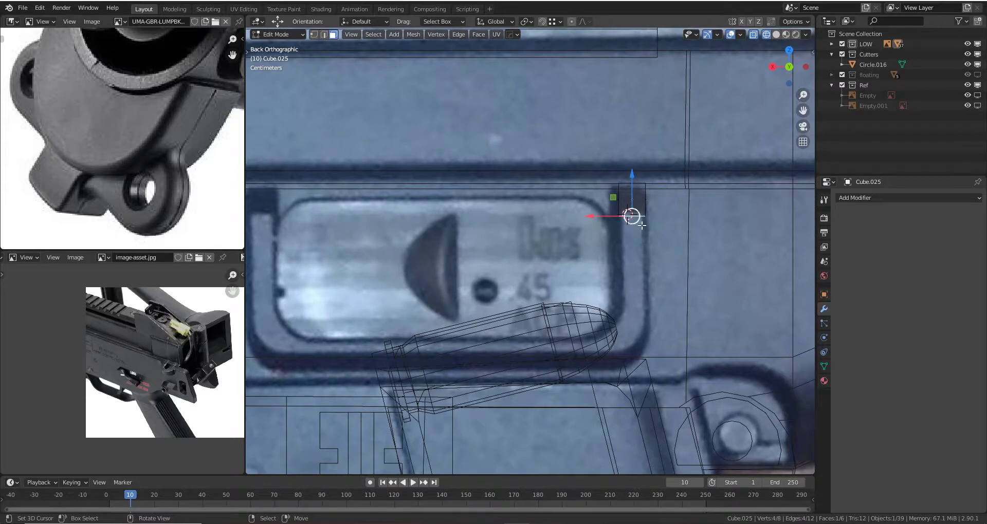
{"action": "key", "text": "g"}
{"action": "key", "text": "z"}
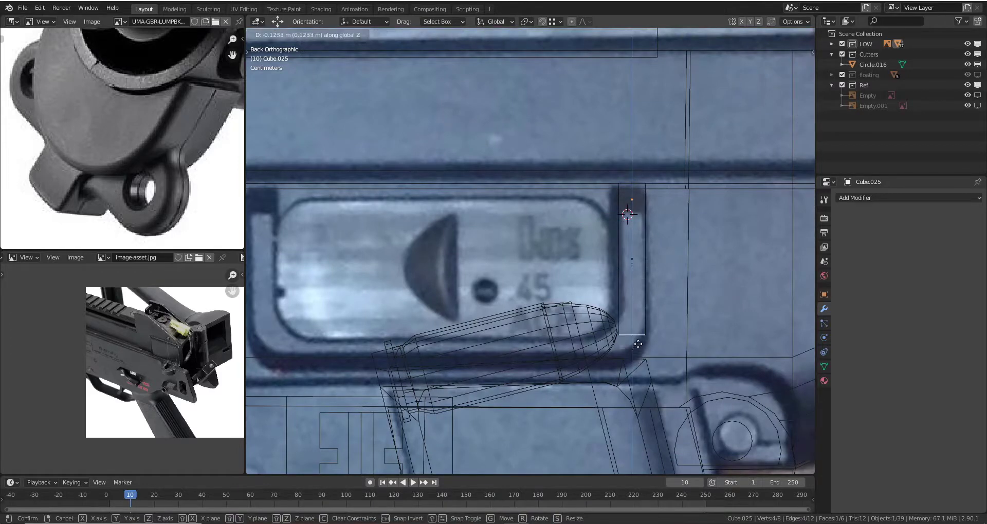
{"action": "left_click", "coordinate": [640, 293]}
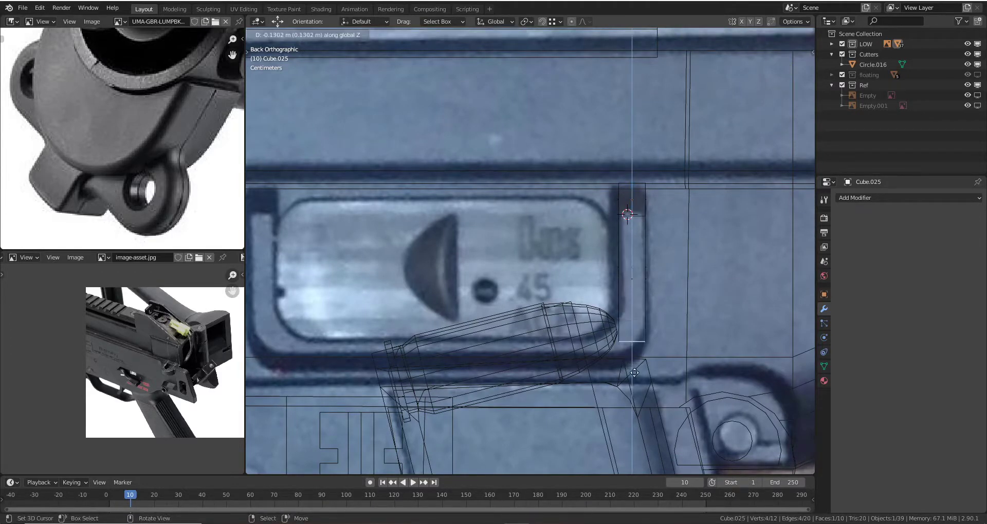
{"action": "left_click", "coordinate": [635, 381]}
{"action": "key", "text": "Tab"}
- Delete the first attempt at the block
{"action": "scroll", "coordinate": [611, 323], "scroll_direction": "down", "scroll_amount": 2}
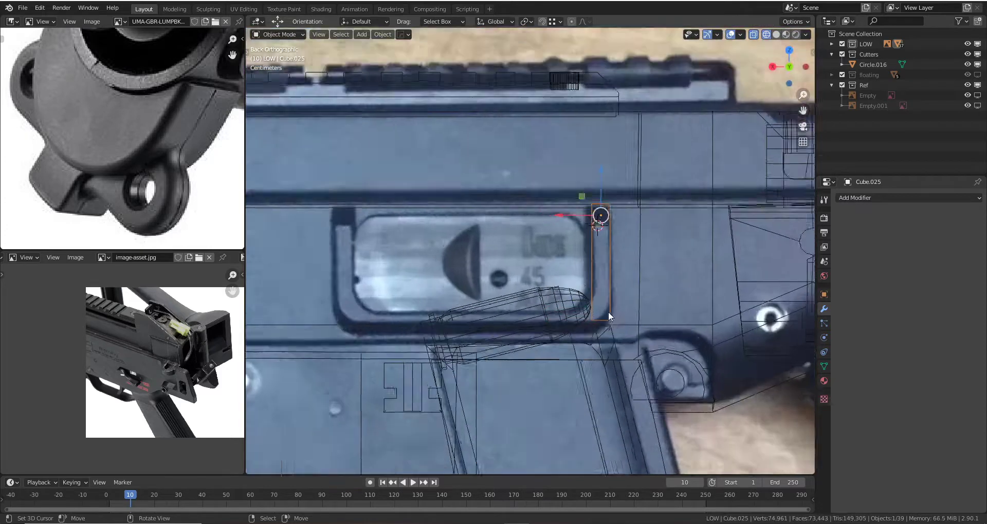
{"action": "scroll", "coordinate": [619, 279], "scroll_direction": "up", "scroll_amount": 2}
{"action": "scroll", "coordinate": [622, 293], "scroll_direction": "down", "scroll_amount": 1, "text": "shift"}
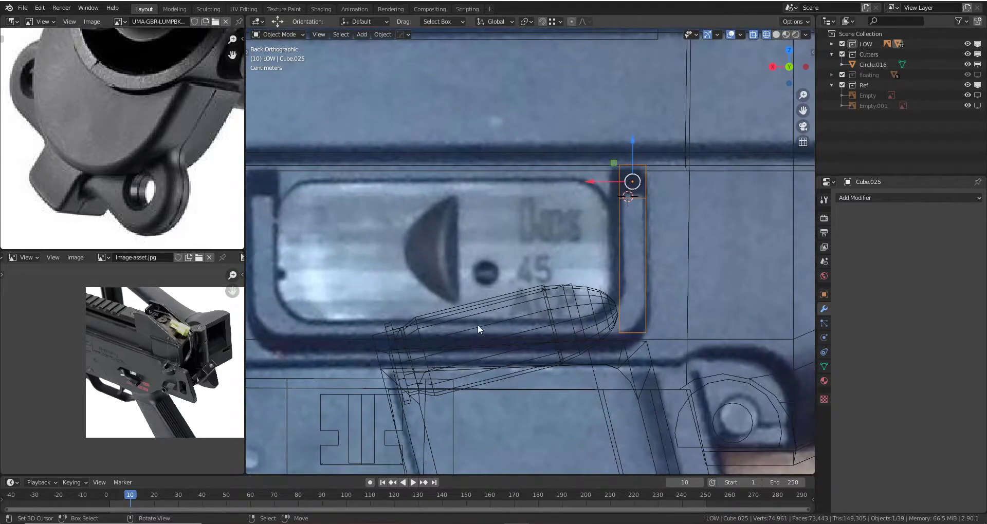
{"action": "scroll", "coordinate": [360, 319], "scroll_direction": "up", "scroll_amount": 1}
{"action": "middle_click_drag", "start_coordinate": [359, 319], "coordinate": [557, 333], "text": "shift"}
{"action": "scroll", "coordinate": [519, 325], "scroll_direction": "down", "scroll_amount": 1, "text": "ctrl"}
{"action": "scroll", "coordinate": [552, 323], "scroll_direction": "down", "scroll_amount": 1}
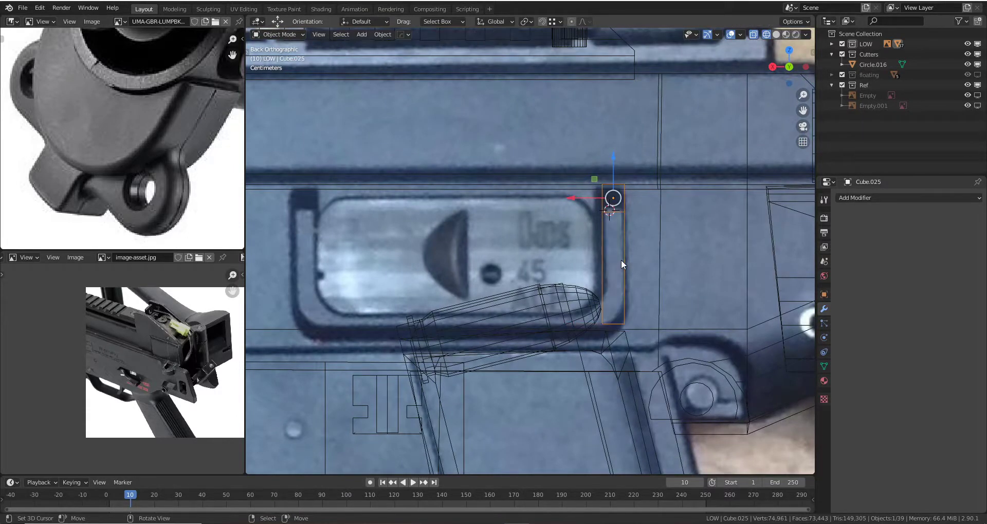
{"action": "key", "text": "Delete"}
- Add a new small cube, place it over the ejection port and widen it along X
{"action": "key", "text": "shift+a"}
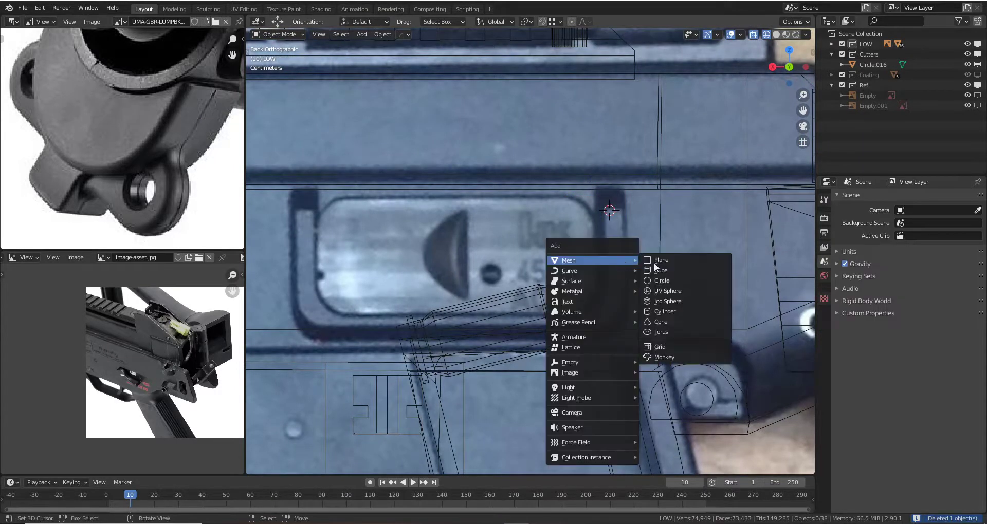
{"action": "left_click", "coordinate": [684, 273]}
{"action": "key", "text": "s"}
{"action": "left_click", "coordinate": [687, 310]}
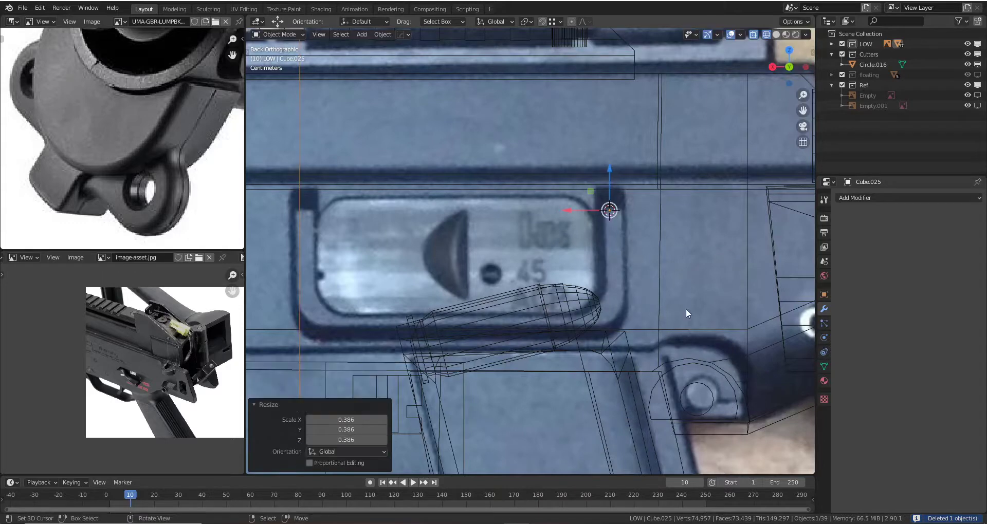
{"action": "key", "text": "g"}
{"action": "left_click", "coordinate": [478, 298]}
{"action": "key", "text": "s"}
{"action": "key", "text": "x"}
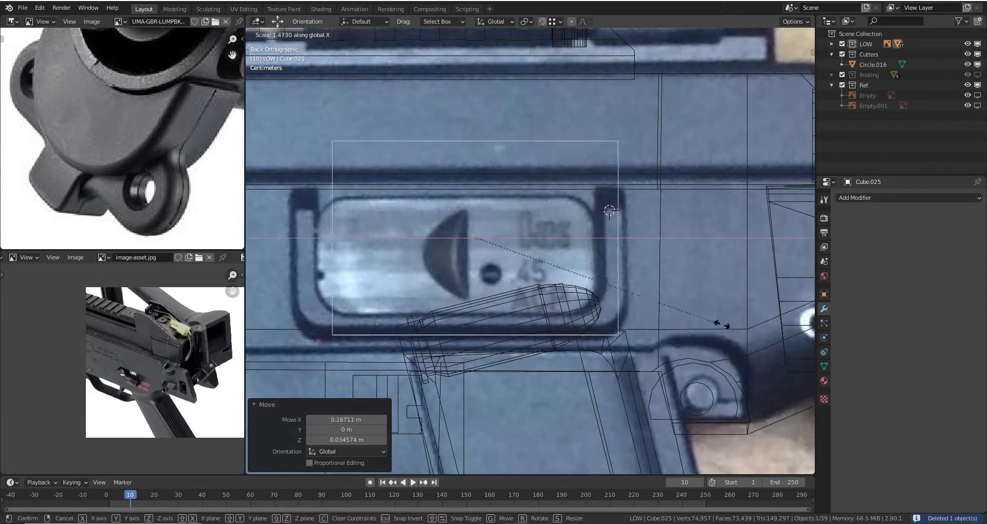
{"action": "left_click", "coordinate": [493, 269]}
{"action": "middle_click_drag", "start_coordinate": [493, 269], "coordinate": [622, 292], "text": "shift"}
- Move the cube's left side face along X to line up with the port frame
{"action": "key", "text": "Tab"}
{"action": "left_click", "coordinate": [452, 262]}
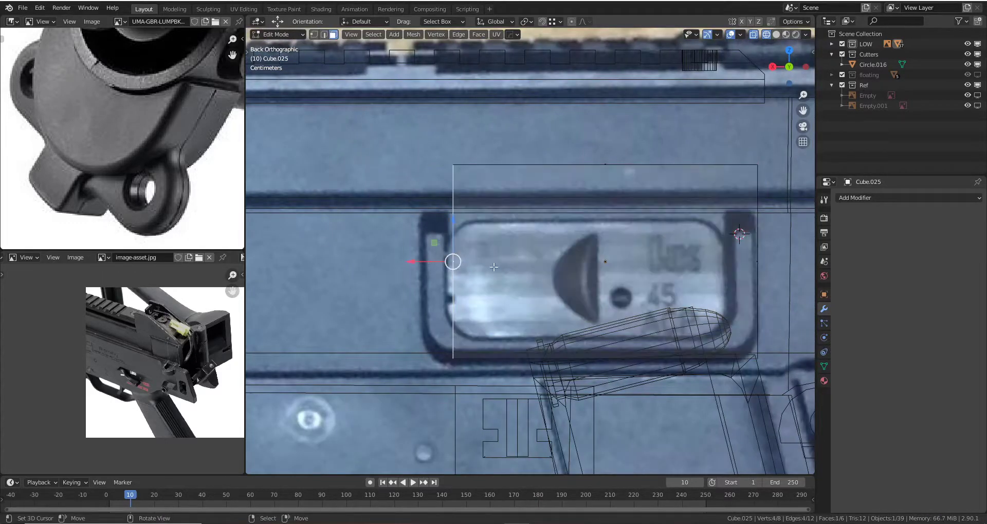
{"action": "key", "text": "g"}
{"action": "key", "text": "x"}
{"action": "left_click", "coordinate": [394, 267]}
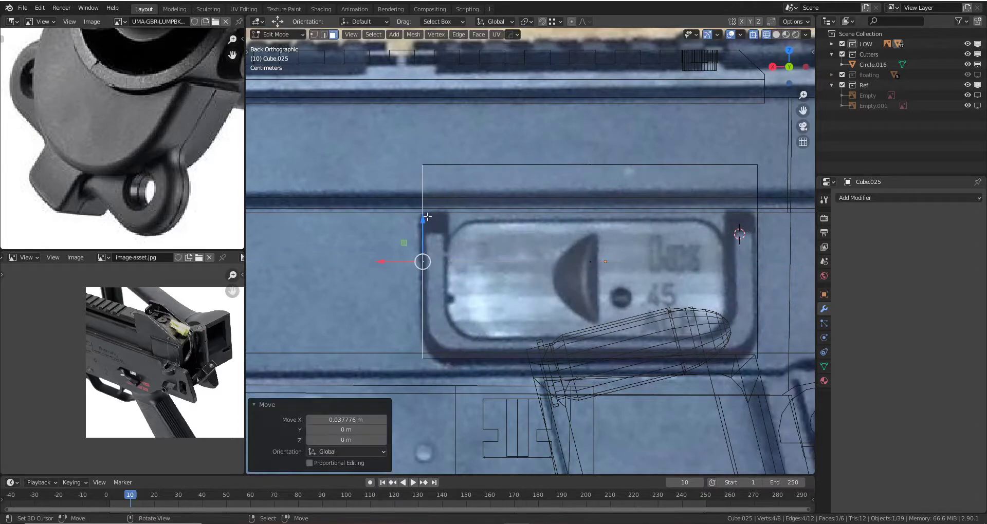
{"action": "middle_click_drag", "start_coordinate": [403, 257], "coordinate": [303, 232], "text": "shift"}
{"action": "middle_click_drag", "start_coordinate": [473, 245], "coordinate": [489, 275], "text": "shift"}
{"action": "key", "text": "Tab"}
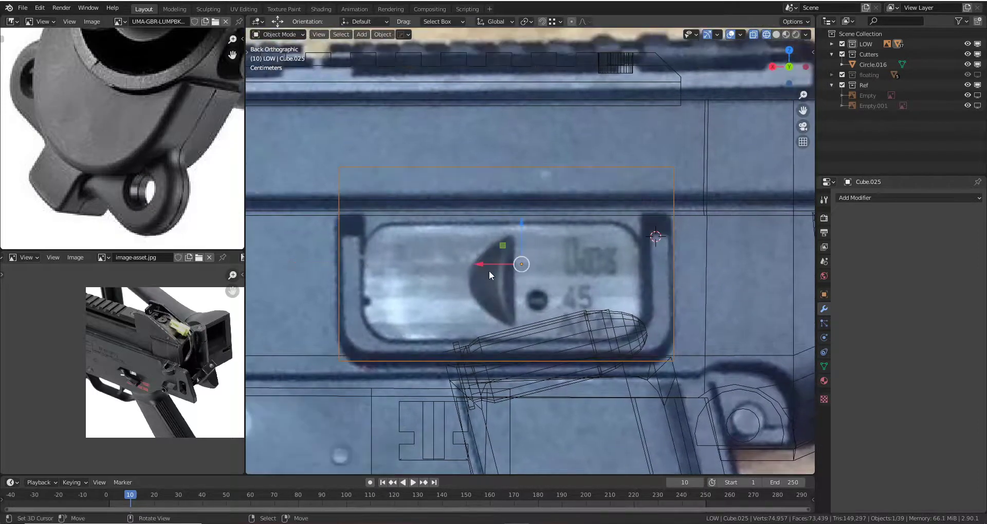
- Lower the cube's top face along Z to the frame's top, then view the block in perspective
{"action": "key", "text": "Tab"}
{"action": "left_click", "coordinate": [489, 165]}
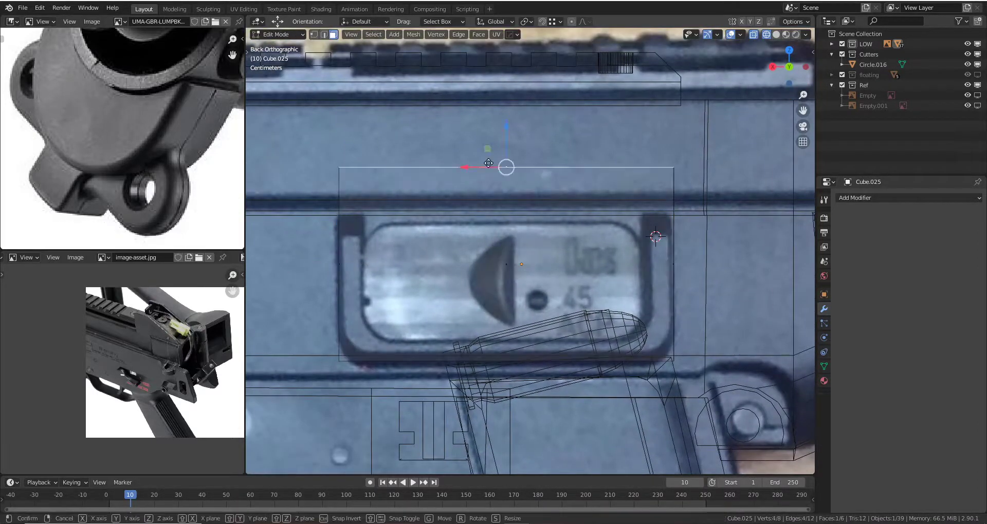
{"action": "key", "text": "g"}
{"action": "key", "text": "z"}
{"action": "left_click", "coordinate": [489, 213]}
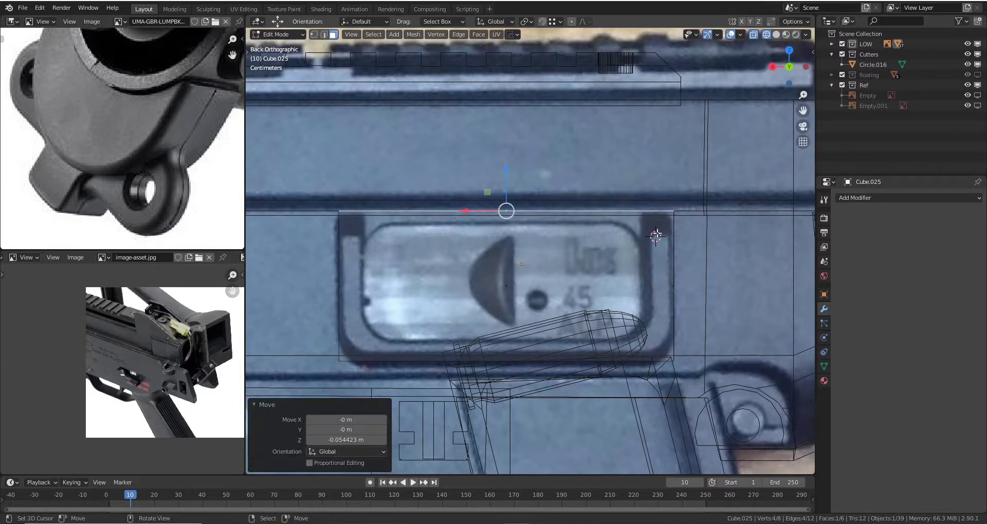
{"action": "key", "text": "Tab"}
{"action": "key", "text": "grave"}
{"action": "middle_click_drag", "start_coordinate": [504, 211], "coordinate": [512, 278]}
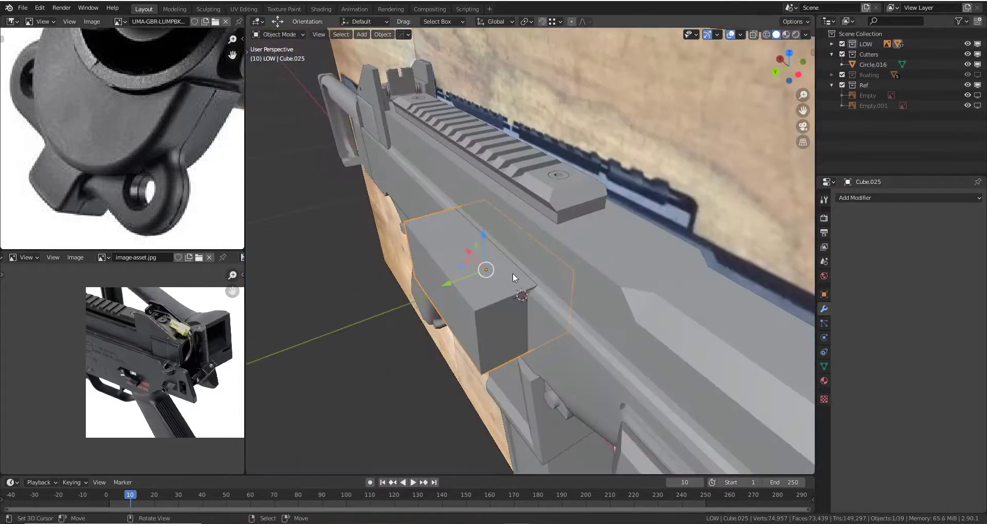
- Slide a copy of the reference image plane along Y and shift the block along Y
{"action": "scroll", "coordinate": [512, 278], "scroll_direction": "down", "scroll_amount": 3}
{"action": "key", "text": "shift+d"}
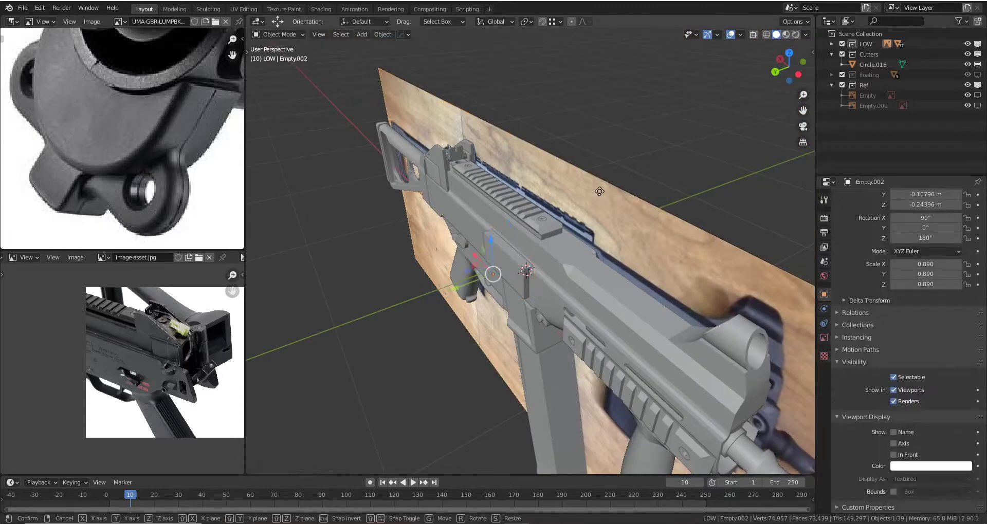
{"action": "key", "text": "y"}
{"action": "left_click", "coordinate": [411, 267]}
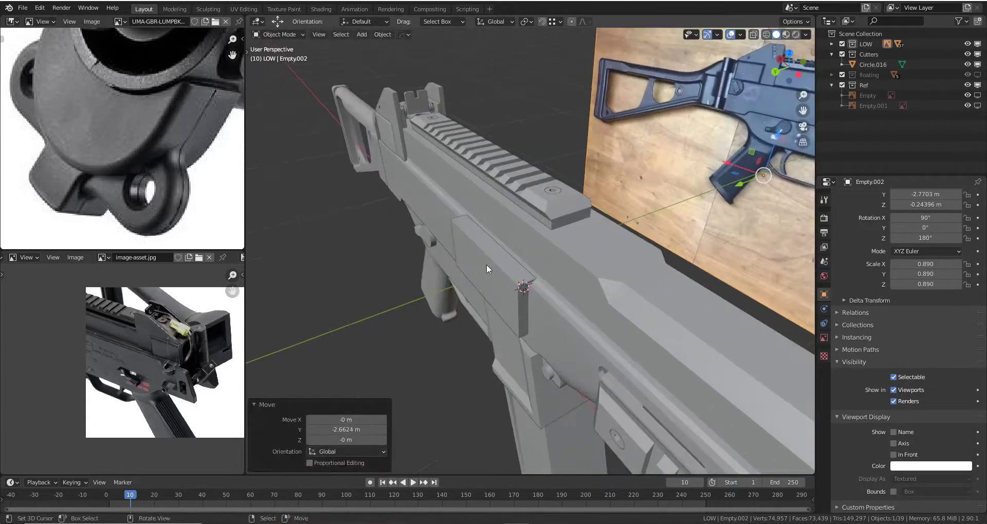
{"action": "left_click", "coordinate": [488, 269]}
{"action": "key", "text": "g"}
{"action": "key", "text": "y"}
{"action": "left_click", "coordinate": [514, 278]}
{"action": "scroll", "coordinate": [514, 278], "scroll_direction": "up", "scroll_amount": 2}
- Make the block thinner in depth and seat it against the receiver
{"action": "key", "text": "g"}
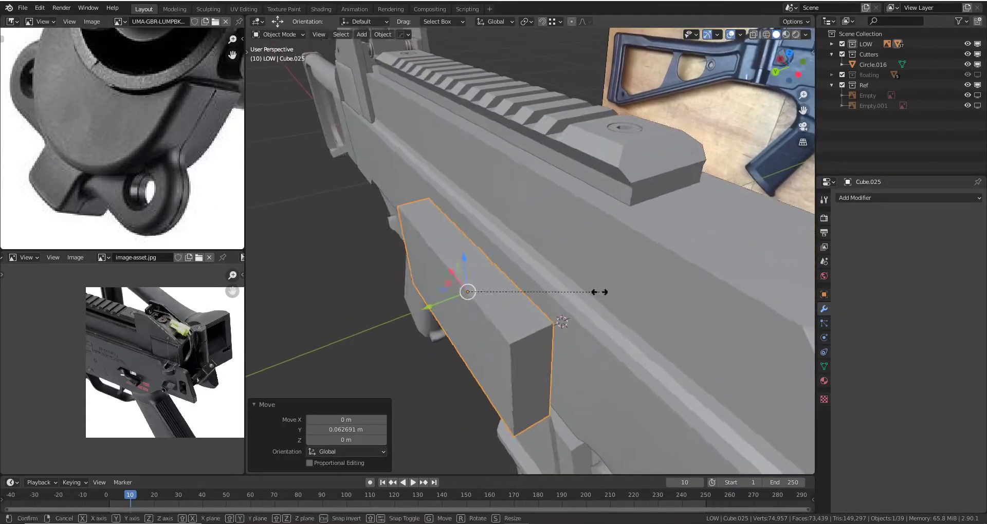
{"action": "key", "text": "y"}
{"action": "left_click", "coordinate": [555, 287]}
{"action": "key", "text": "g"}
{"action": "key", "text": "y"}
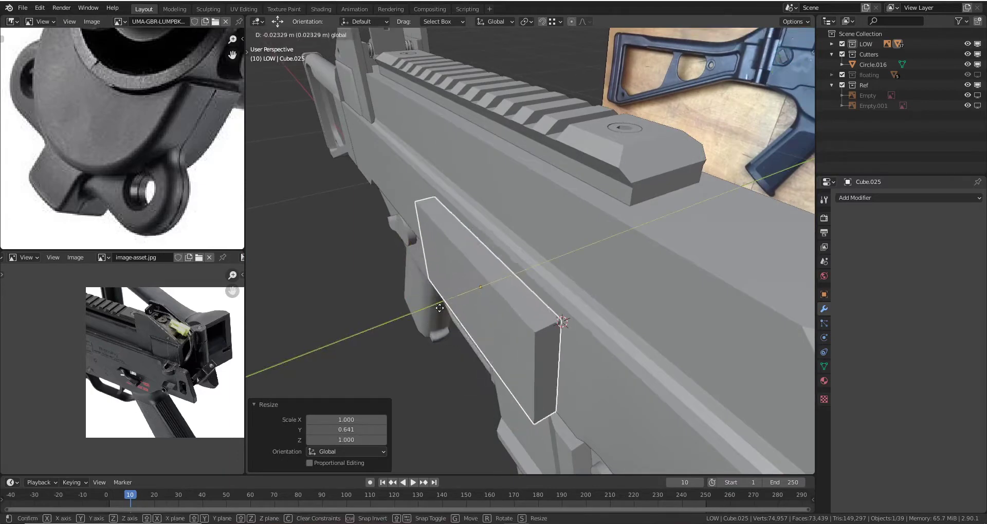
{"action": "left_click", "coordinate": [439, 307]}
{"action": "mouse_move", "coordinate": [439, 307]}
{"action": "middle_mouse_down"}
{"action": "mouse_move", "coordinate": [437, 277]}
{"action": "mouse_move", "coordinate": [424, 297]}
{"action": "mouse_move", "coordinate": [514, 299]}
{"action": "mouse_move", "coordinate": [483, 288]}
{"action": "mouse_move", "coordinate": [491, 295]}
{"action": "middle_mouse_up"}
- Fine-tune the block's Y position against the receiver
{"action": "key", "text": "g"}
{"action": "key", "text": "y"}
{"action": "left_click", "coordinate": [424, 288]}
{"action": "key", "text": "g"}
{"action": "key", "text": "y"}
{"action": "left_click", "coordinate": [431, 289]}
- Adjust the block's selected face and check its placement from the back view
{"action": "key", "text": "Tab"}
{"action": "key", "text": "g"}
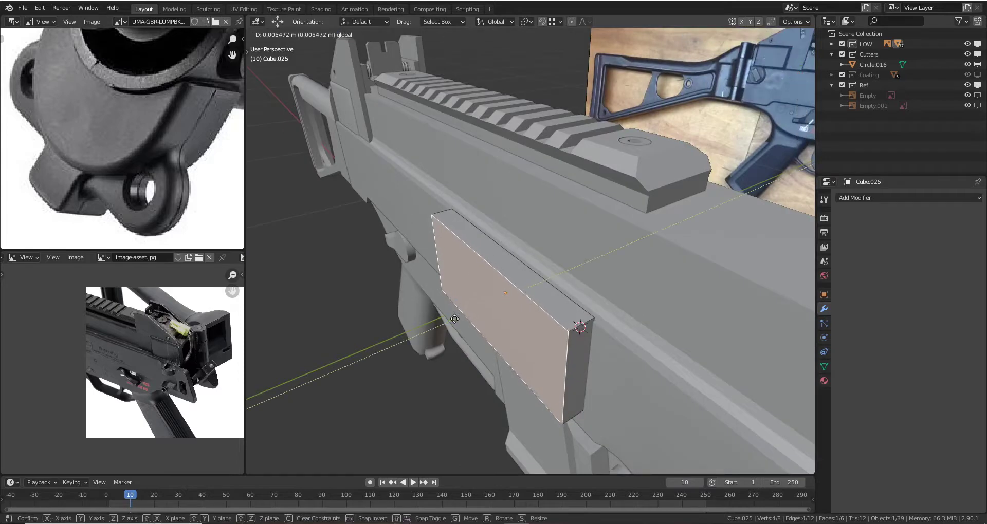
{"action": "left_click", "coordinate": [454, 318]}
{"action": "key", "text": "Tab"}
{"action": "key", "text": "ctrl+KP_1"}
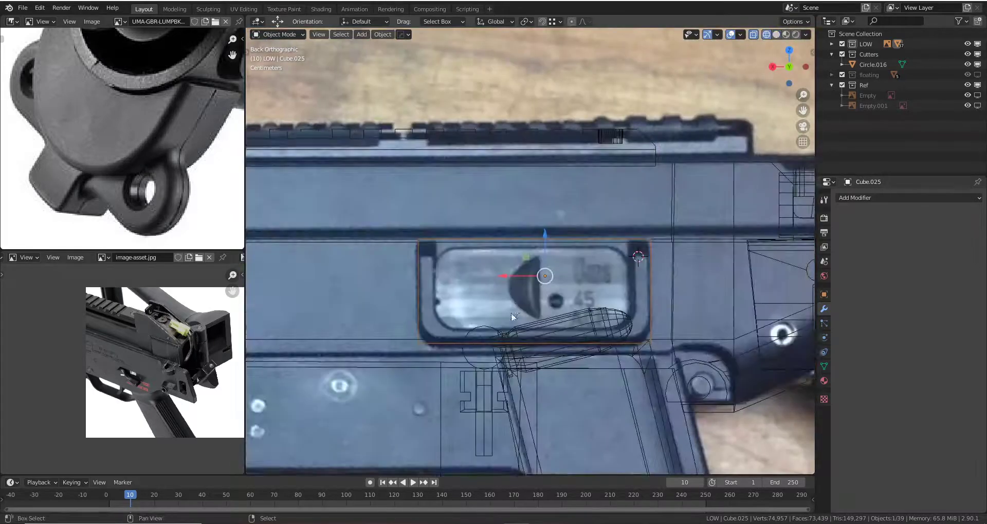
{"action": "scroll", "coordinate": [513, 316], "scroll_direction": "up", "scroll_amount": 2}
{"action": "mouse_move", "coordinate": [513, 316]}
{"action": "middle_mouse_down", "text": "shift"}
{"action": "mouse_move", "coordinate": [566, 288]}
{"action": "mouse_move", "coordinate": [596, 243]}
{"action": "mouse_move", "coordinate": [559, 236]}
{"action": "middle_mouse_up", "text": "shift"}
- With X-ray on in back view, lower the box's top edge 0.028 m along Z onto the frame
{"action": "key", "text": "Tab"}
{"action": "key", "text": "shift+z"}
{"action": "key", "text": "ctrl+KP_1"}
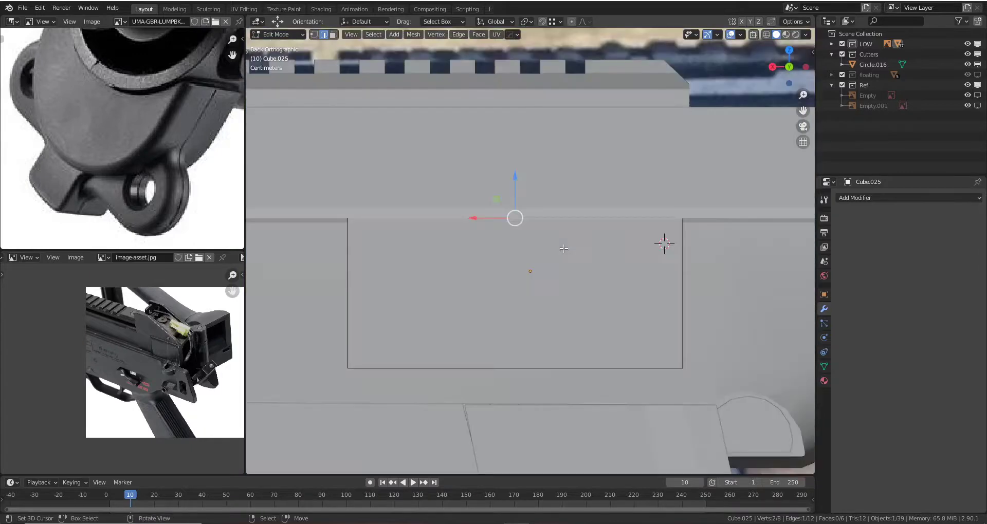
{"action": "key", "text": "z"}
{"action": "left_click", "coordinate": [637, 249]}
{"action": "key", "text": "g"}
{"action": "key", "text": "z"}
{"action": "left_click", "coordinate": [594, 250]}
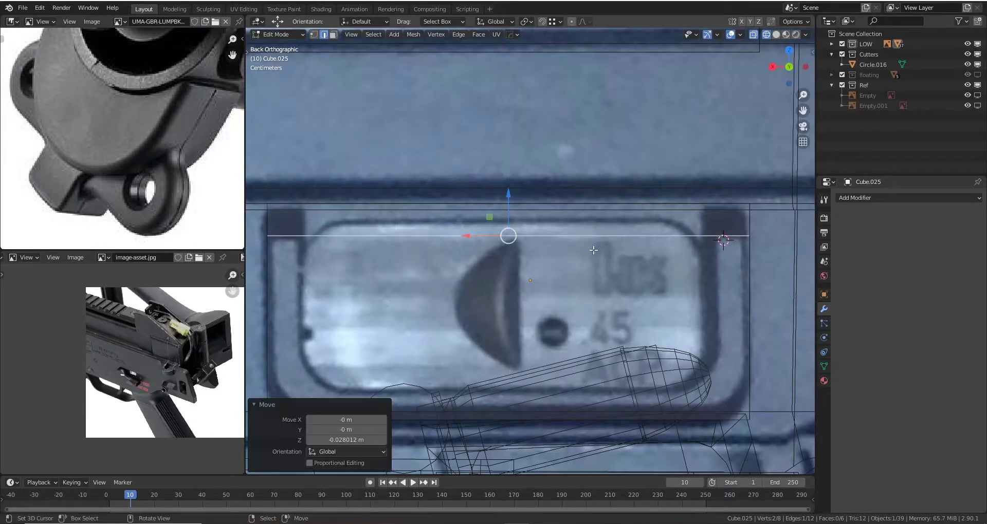
{"action": "scroll", "coordinate": [596, 333], "scroll_direction": "down", "scroll_amount": 3}
- Save the close-up UMP photo from the image search into the references folder
{"action": "key", "text": "alt+Tab"}
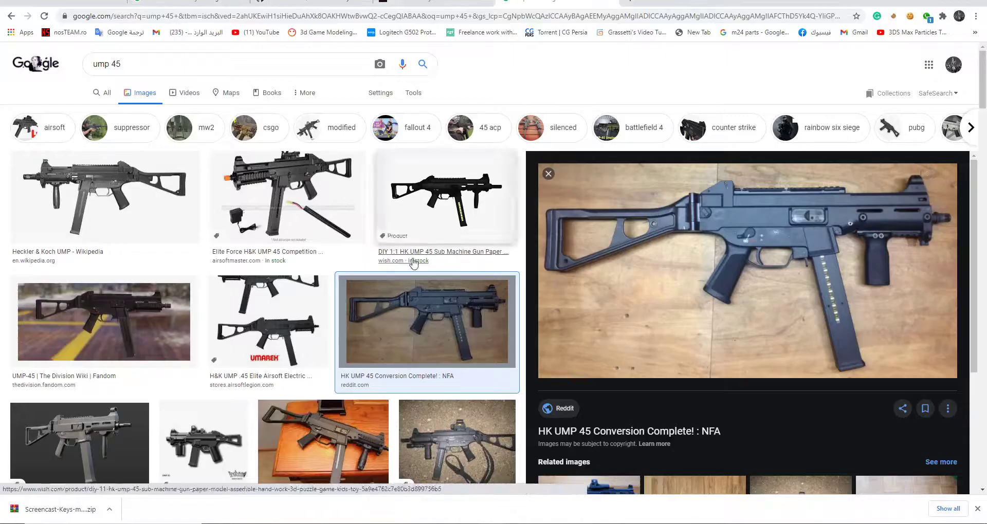
{"action": "scroll", "coordinate": [411, 323], "scroll_direction": "down", "scroll_amount": 3}
{"action": "left_click", "coordinate": [381, 281]}
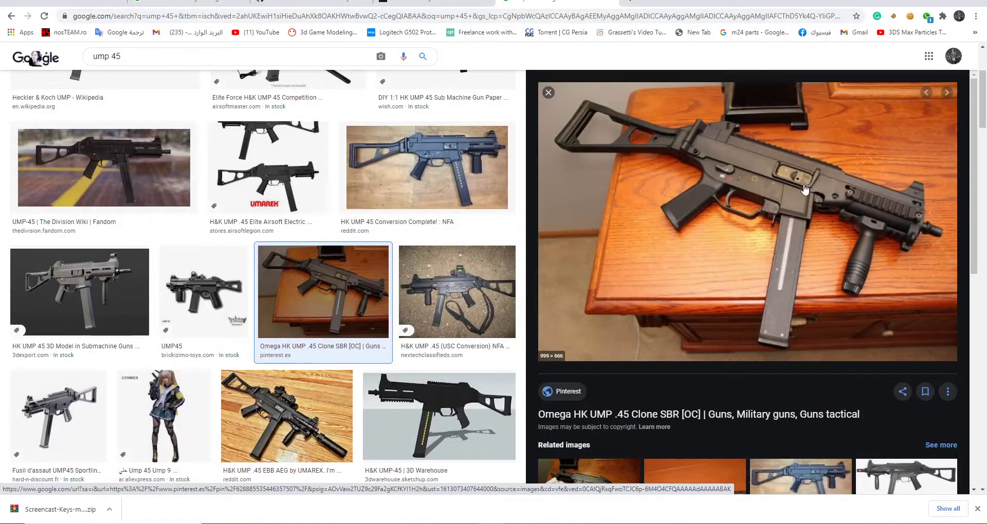
{"action": "left_click_drag", "start_coordinate": [822, 183], "coordinate": [760, 253]}
- Drag the new photo from the references folder into Blender as a reference image
{"action": "key", "text": "alt+Tab"}
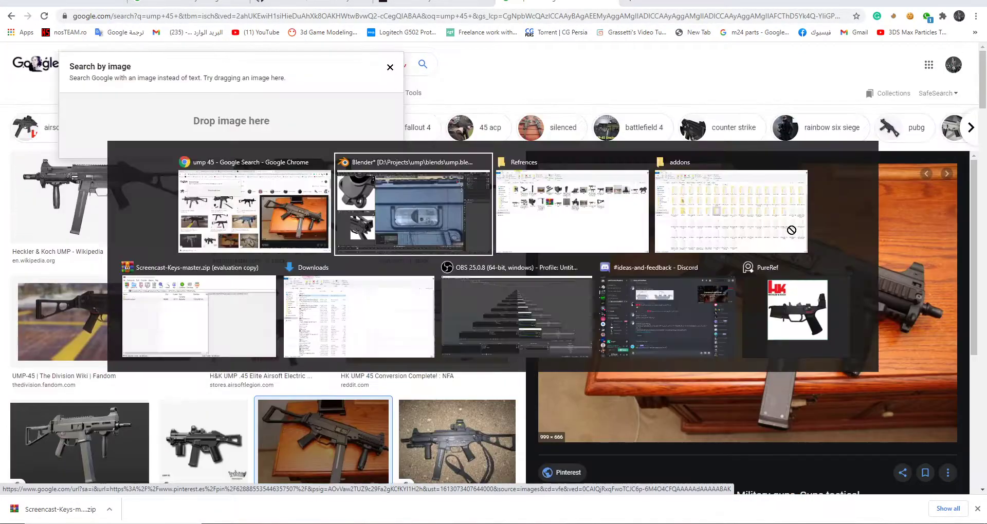
{"action": "key", "text": "alt+Tab"}
{"action": "key", "text": "Tab"}
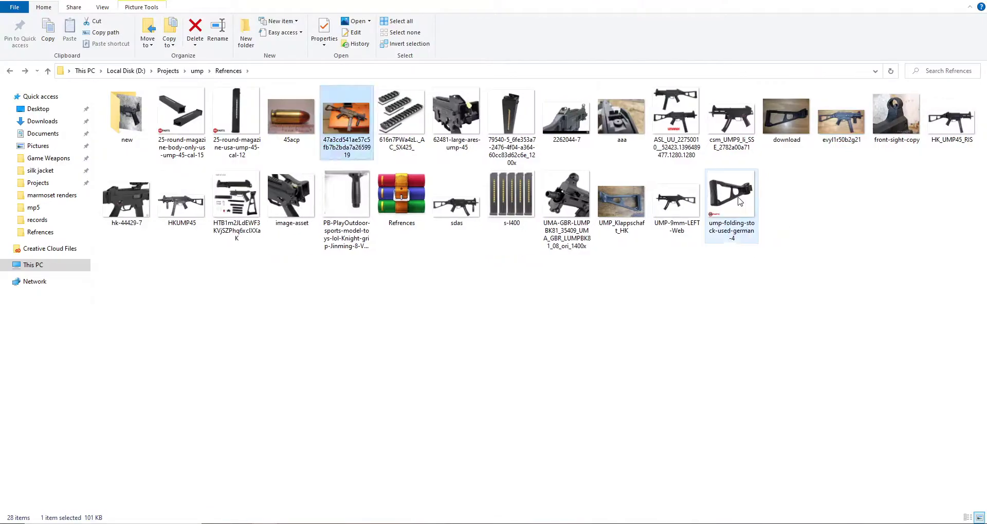
{"action": "mouse_move", "coordinate": [344, 124]}
{"action": "left_mouse_down"}
{"action": "mouse_move", "coordinate": [322, 153]}
{"action": "mouse_move", "coordinate": [134, 158]}
{"action": "left_mouse_up"}
{"action": "key", "text": "alt+Tab"}
{"action": "scroll", "coordinate": [121, 146], "scroll_direction": "up", "scroll_amount": 3}
- Thin the ejection-port box front-to-back by scaling it to 0.782 along Y
{"action": "scroll", "coordinate": [122, 146], "scroll_direction": "up", "scroll_amount": 2}
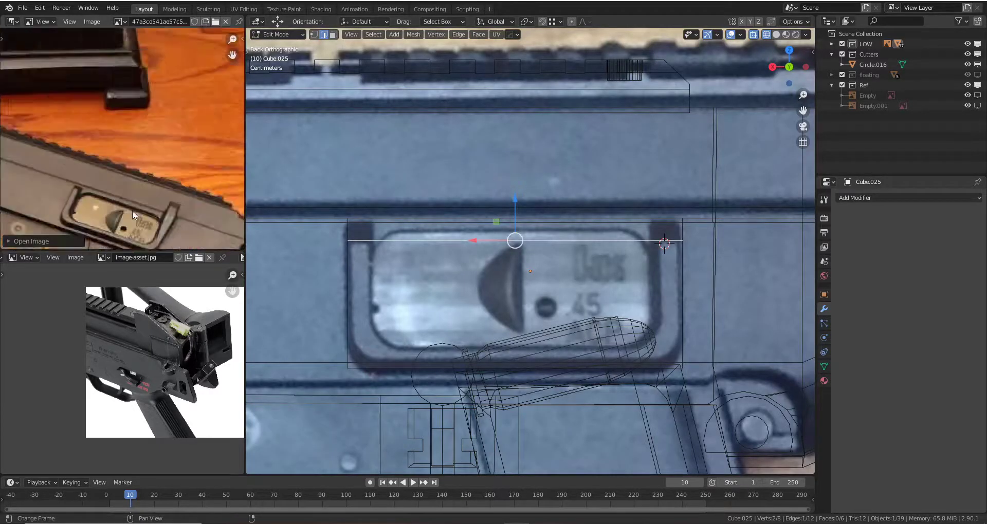
{"action": "scroll", "coordinate": [164, 184], "scroll_direction": "up", "scroll_amount": 1}
{"action": "middle_click_drag", "start_coordinate": [180, 213], "coordinate": [177, 200]}
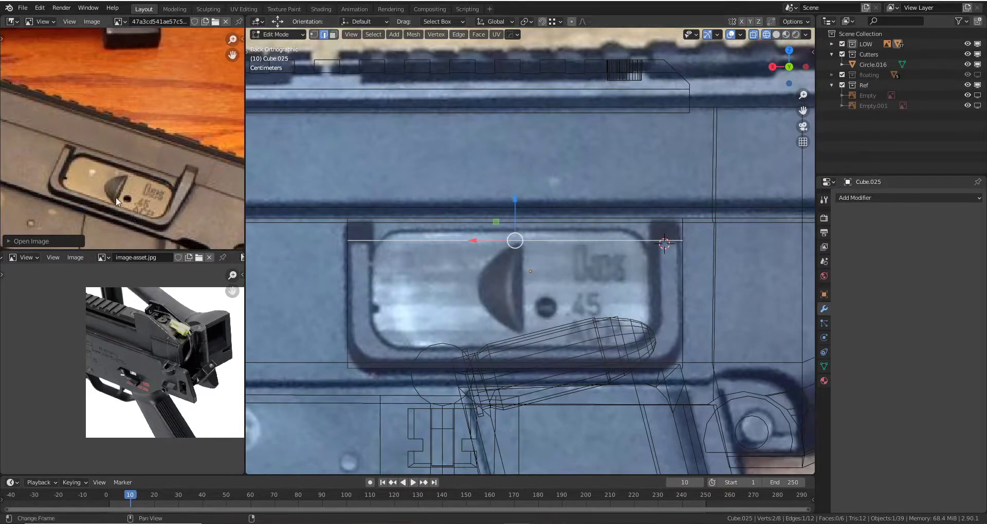
{"action": "scroll", "coordinate": [527, 276], "scroll_direction": "down", "scroll_amount": 1, "text": "shift"}
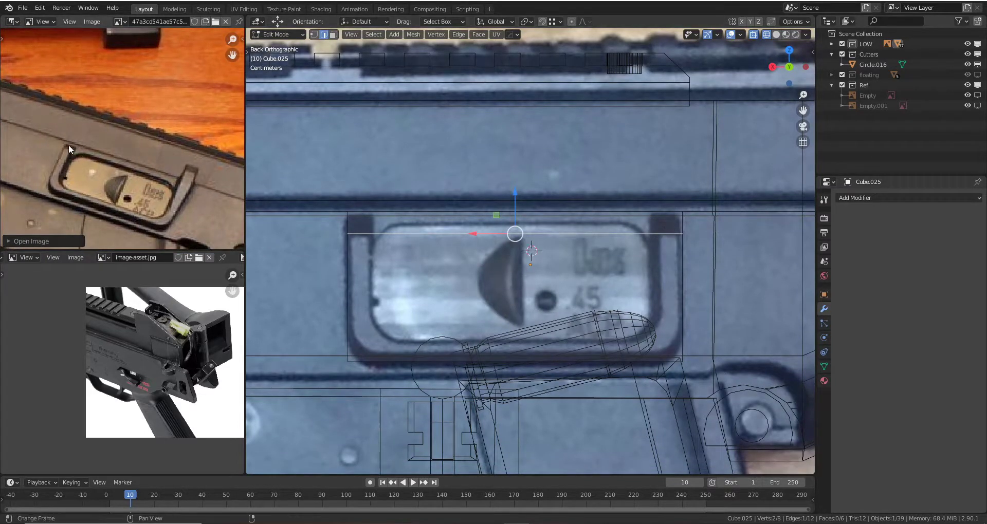
{"action": "key", "text": "z"}
{"action": "left_click", "coordinate": [619, 267]}
{"action": "mouse_move", "coordinate": [618, 268]}
{"action": "middle_mouse_down"}
{"action": "mouse_move", "coordinate": [656, 282]}
{"action": "mouse_move", "coordinate": [664, 270]}
{"action": "middle_mouse_up"}
{"action": "key", "text": "3"}
{"action": "left_click", "coordinate": [616, 289]}
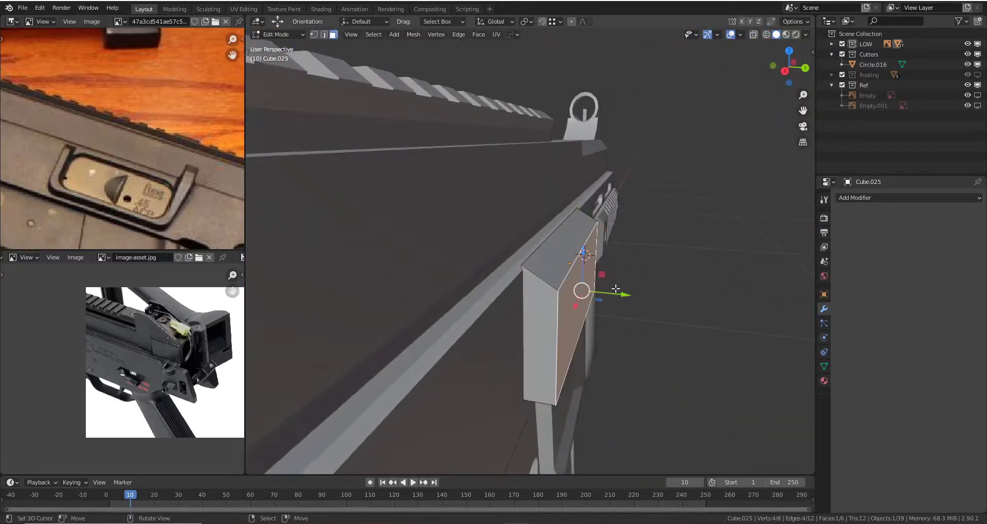
{"action": "key", "text": "Tab"}
{"action": "key", "text": "s"}
{"action": "key", "text": "y"}
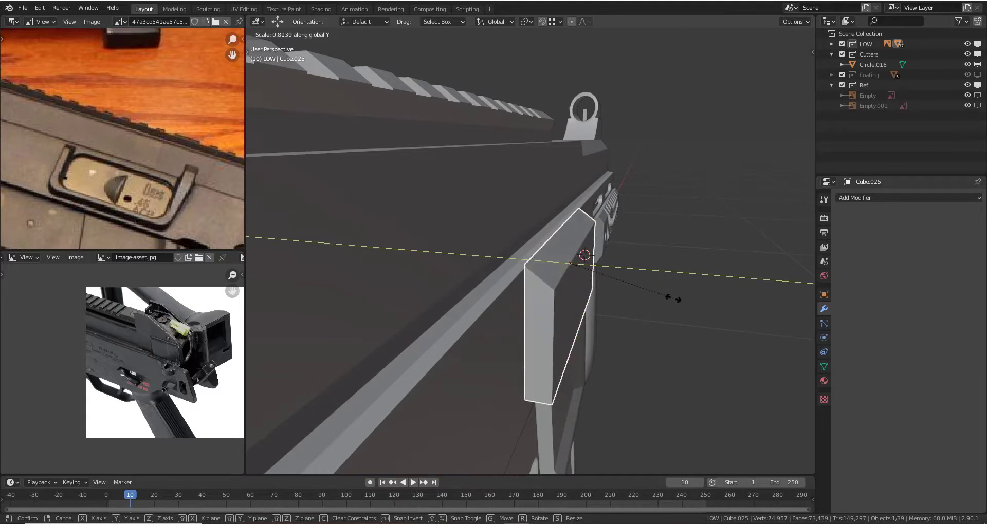
{"action": "left_click", "coordinate": [669, 302]}
- Nudge the port box slightly along its depth and inspect it from the back
{"action": "left_click", "coordinate": [607, 272]}
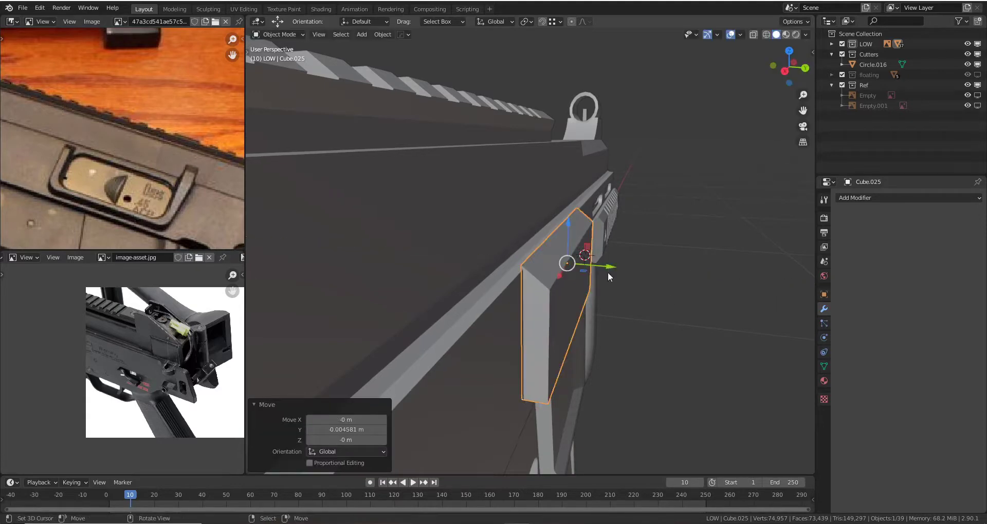
{"action": "key", "text": "KP_Decimal"}
{"action": "key", "text": "ctrl+KP_1"}
{"action": "key", "text": "z"}
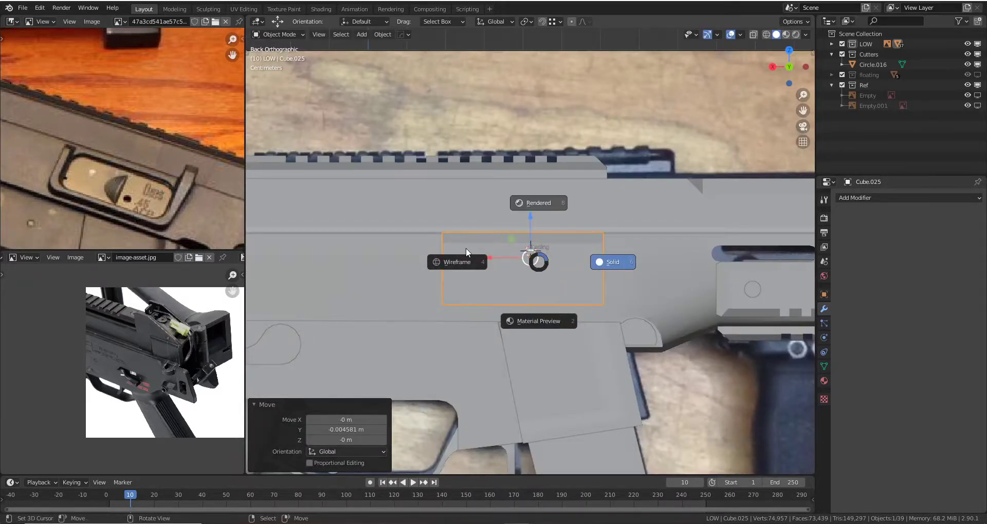
{"action": "key", "text": "8"}
{"action": "key", "text": "Tab"}
{"action": "key", "text": "z"}
{"action": "key", "text": "6"}
{"action": "middle_click_drag", "start_coordinate": [466, 252], "coordinate": [531, 228]}
{"action": "scroll", "coordinate": [526, 236], "scroll_direction": "up", "scroll_amount": 2}
- Lower the box's top edge slightly and check it in Back Orthographic with X-ray
{"action": "key", "text": "alt+a"}
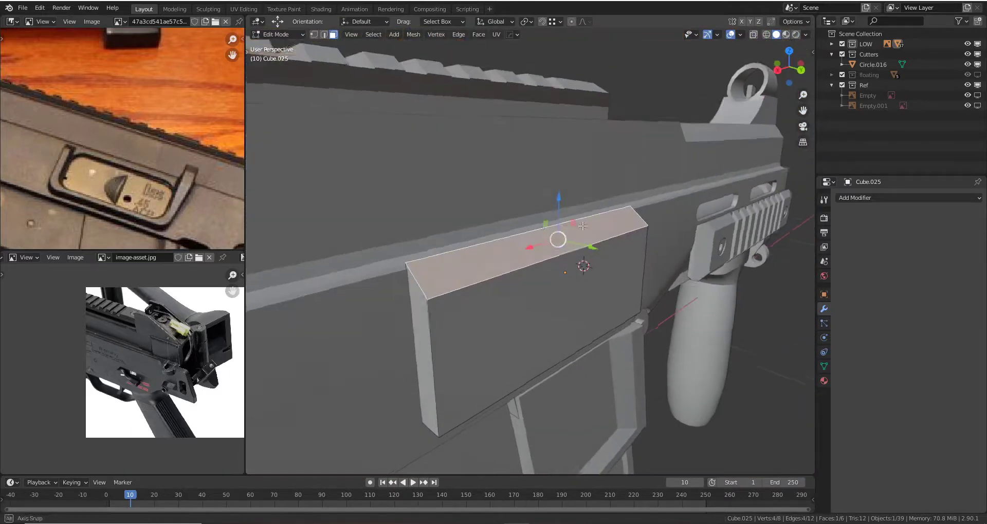
{"action": "key", "text": "1"}
{"action": "key", "text": "2"}
{"action": "left_click", "coordinate": [531, 227]}
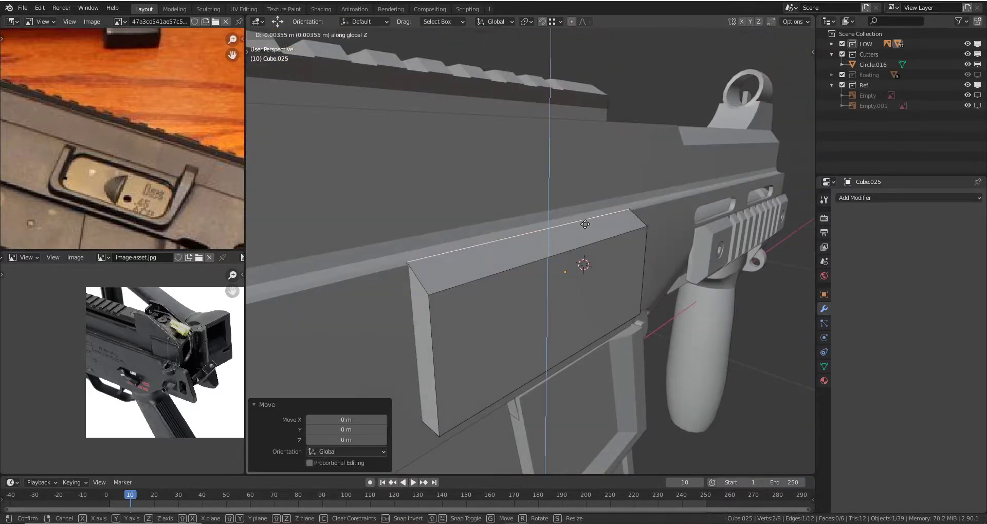
{"action": "key", "text": "Tab"}
{"action": "middle_click_drag", "start_coordinate": [531, 227], "coordinate": [576, 239]}
{"action": "key", "text": "Tab"}
{"action": "key", "text": "shift+z"}
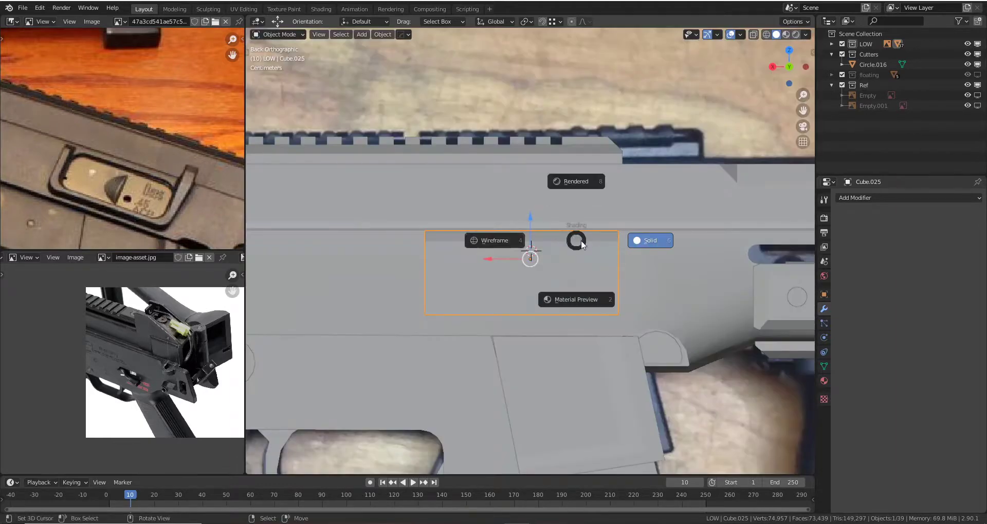
{"action": "key", "text": "ctrl+KP_1"}
{"action": "scroll", "coordinate": [688, 311], "scroll_direction": "up", "scroll_amount": 3}
{"action": "middle_click_drag", "start_coordinate": [688, 312], "coordinate": [667, 283], "text": "shift"}
- Move the box's bottom edge down on Z to meet the frame's lower edge
{"action": "right_click", "coordinate": [667, 283]}
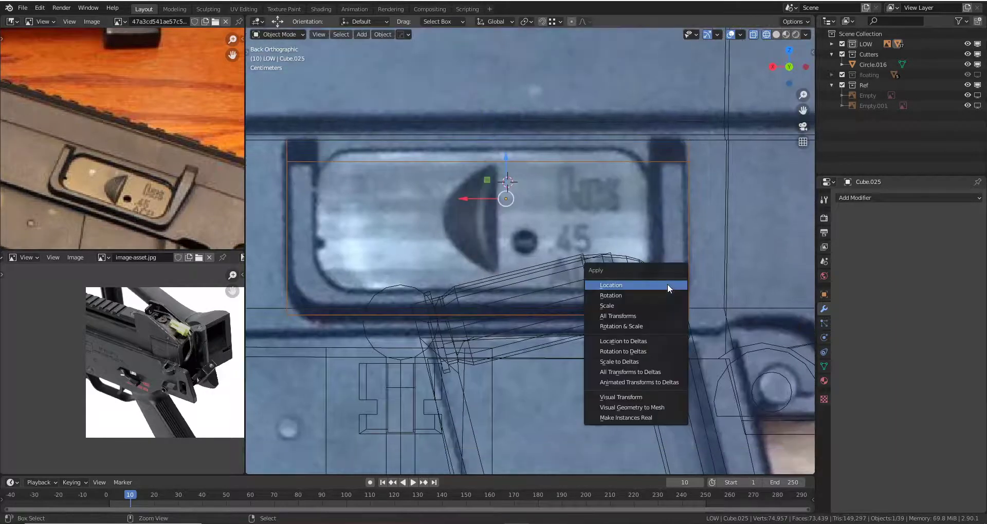
{"action": "key", "text": "Escape"}
{"action": "key", "text": "1"}
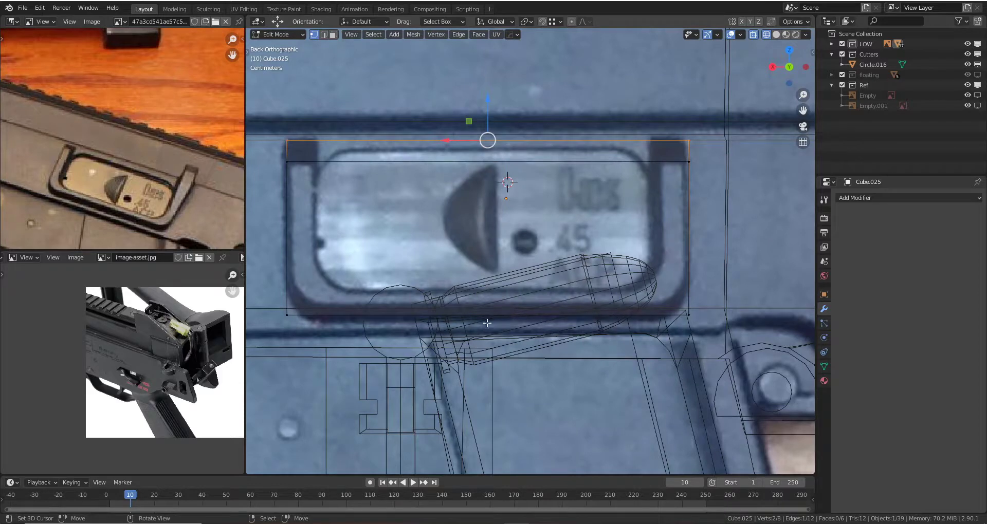
{"action": "key", "text": "g"}
{"action": "key", "text": "z"}
{"action": "left_click", "coordinate": [517, 320]}
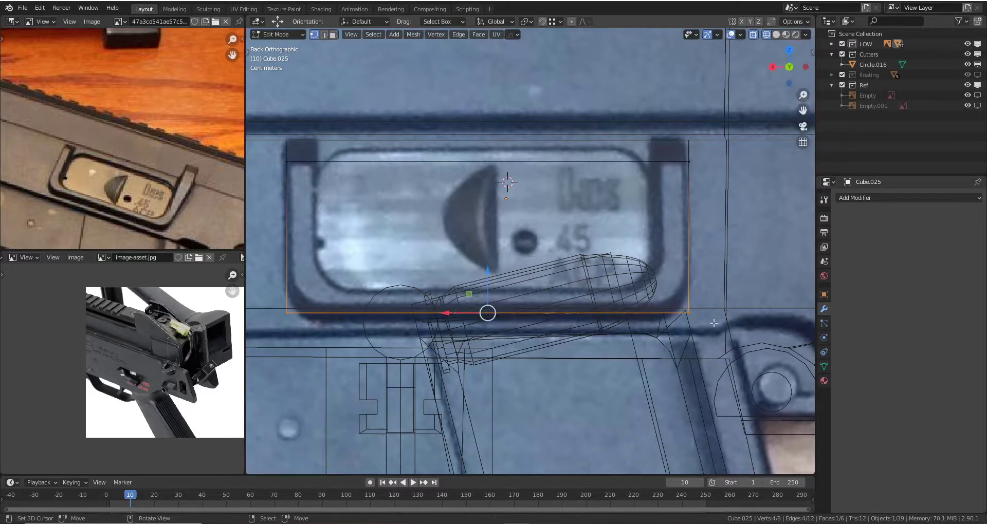
- Bevel the box's bottom corner edges with 4 segments to round them like the frame
{"action": "key", "text": "b"}
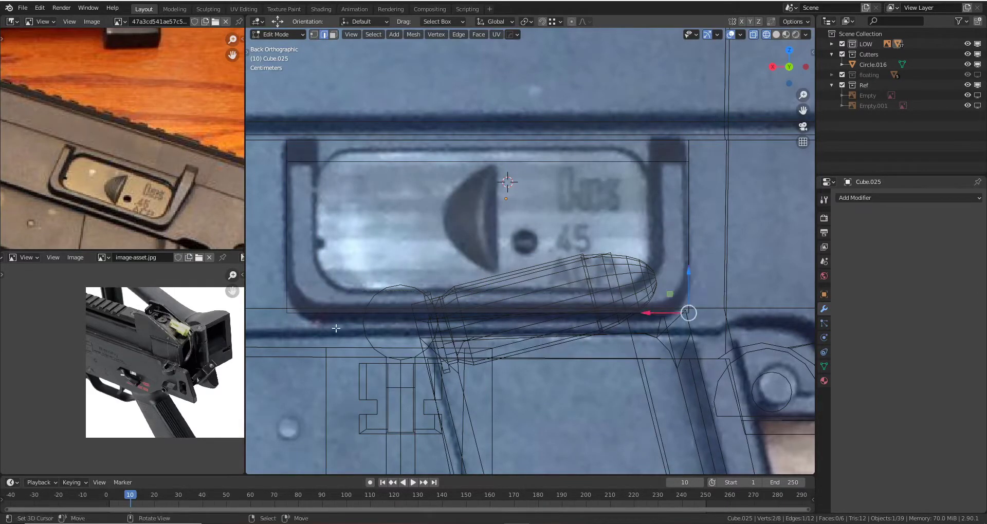
{"action": "key", "text": "ctrl+b"}
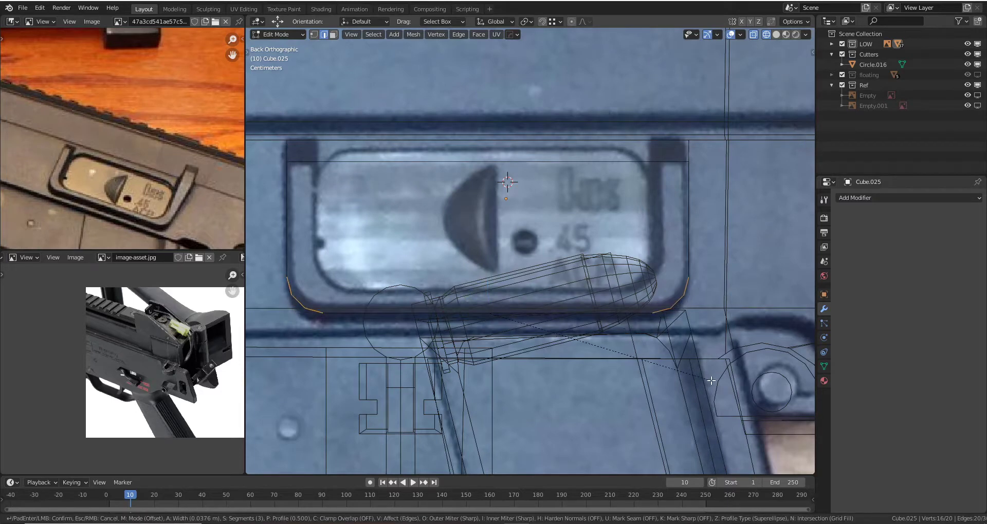
{"action": "left_click", "coordinate": [715, 382]}
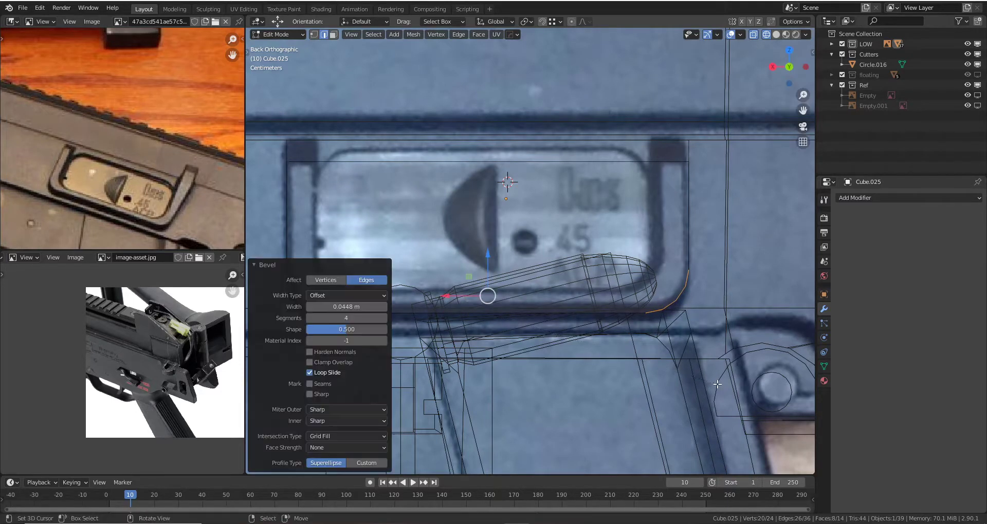
{"action": "key", "text": "ctrl+Tab"}
{"action": "left_click", "coordinate": [643, 385]}
{"action": "key", "text": "shift+z"}
{"action": "mouse_move", "coordinate": [555, 243]}
{"action": "middle_mouse_down"}
{"action": "mouse_move", "coordinate": [605, 265]}
{"action": "mouse_move", "coordinate": [541, 241]}
{"action": "middle_mouse_up"}
{"action": "scroll", "coordinate": [541, 241], "scroll_direction": "down", "scroll_amount": 1}
{"action": "key", "text": "ctrl+Tab"}
{"action": "left_click", "coordinate": [563, 235]}
{"action": "key", "text": "shift+z"}
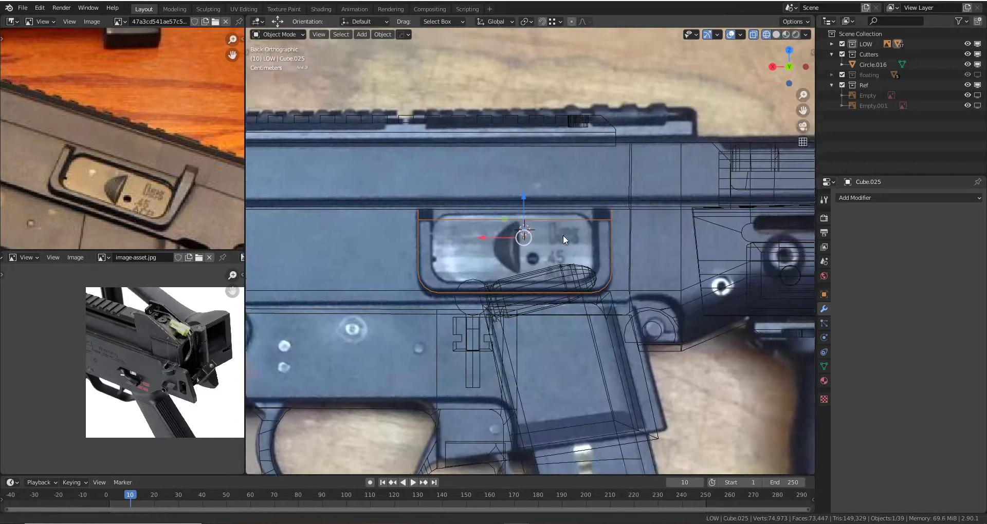
{"action": "scroll", "coordinate": [538, 215], "scroll_direction": "up", "scroll_amount": 3}
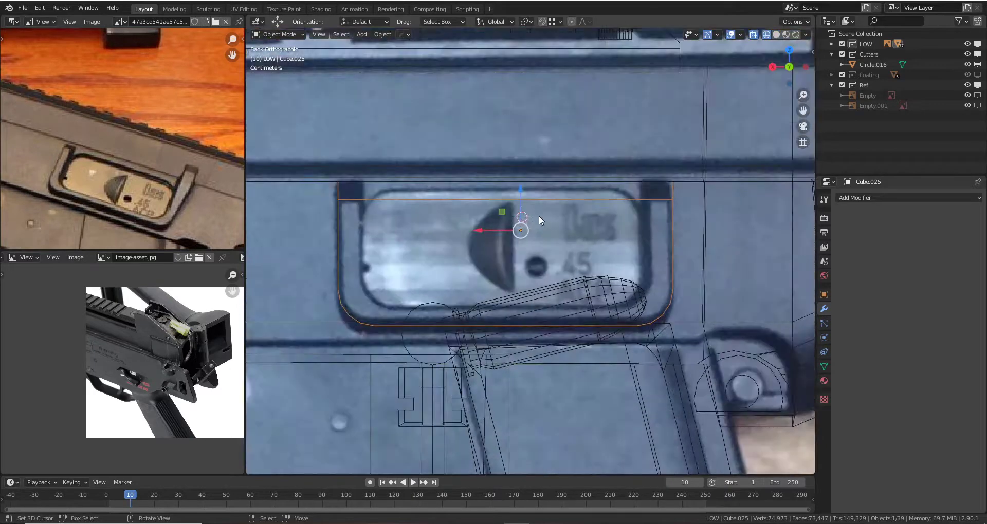
- Loop-cut the box, snap the cursor there, and add a cube scaled 0.388, widened 1.248 on X
{"action": "left_click", "coordinate": [507, 186]}
{"action": "key", "text": "shift+s"}
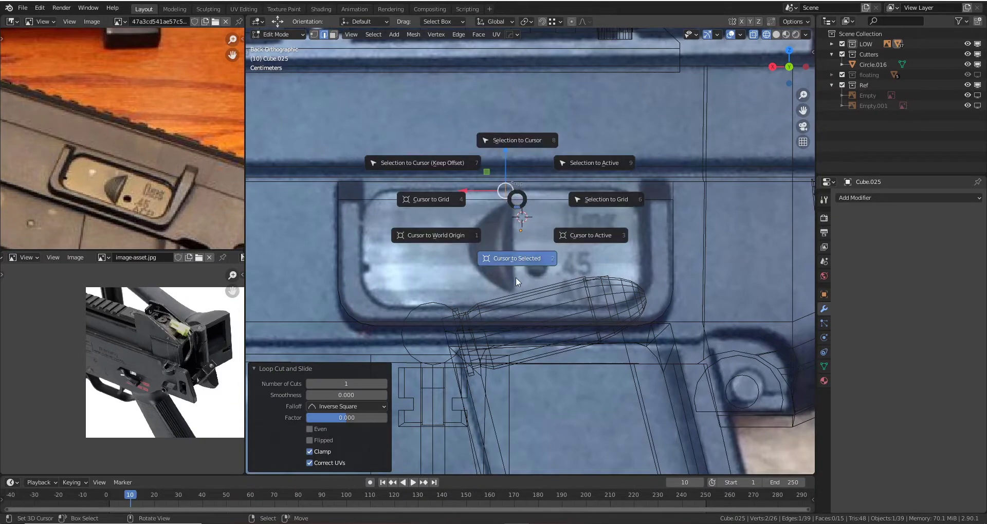
{"action": "left_click", "coordinate": [516, 273]}
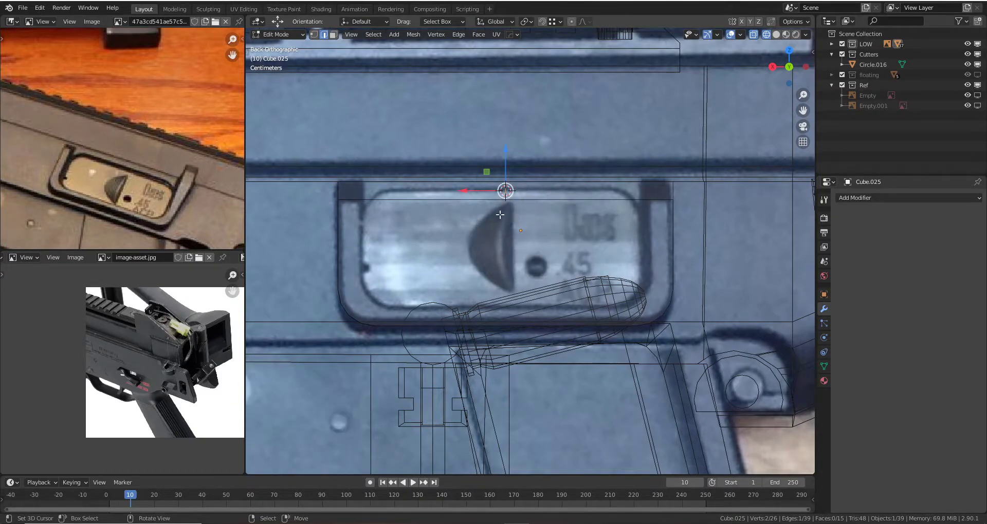
{"action": "key", "text": "Tab"}
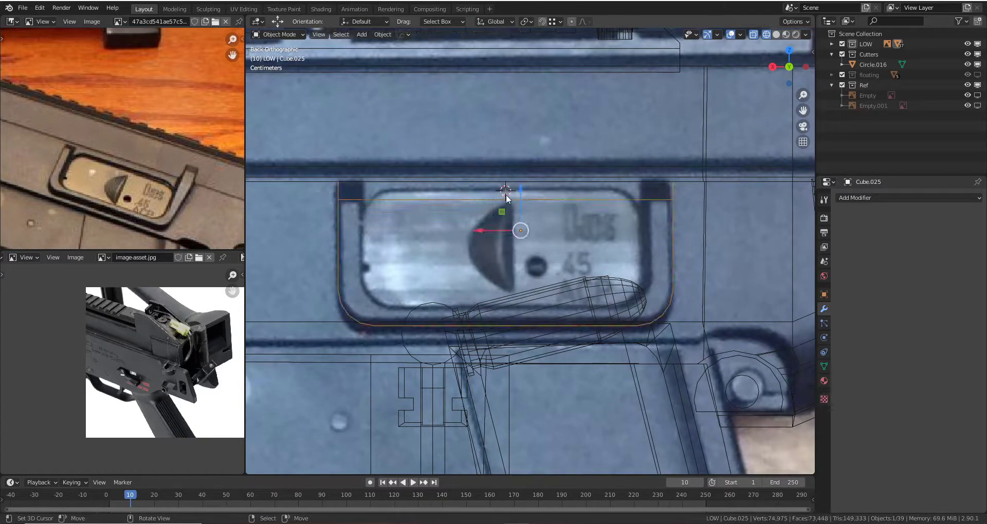
{"action": "key", "text": "shift+a"}
{"action": "left_click", "coordinate": [550, 200]}
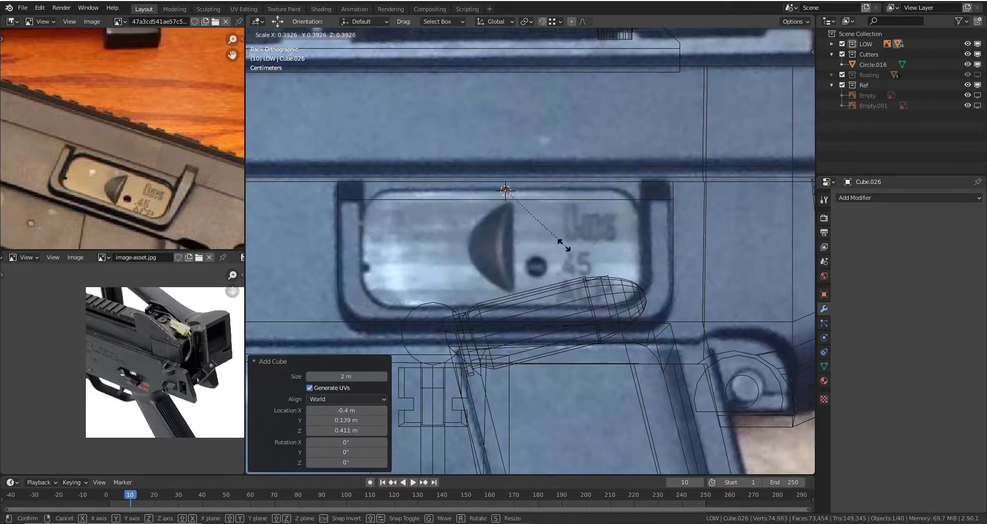
{"action": "key", "text": "s"}
{"action": "key", "text": "x"}
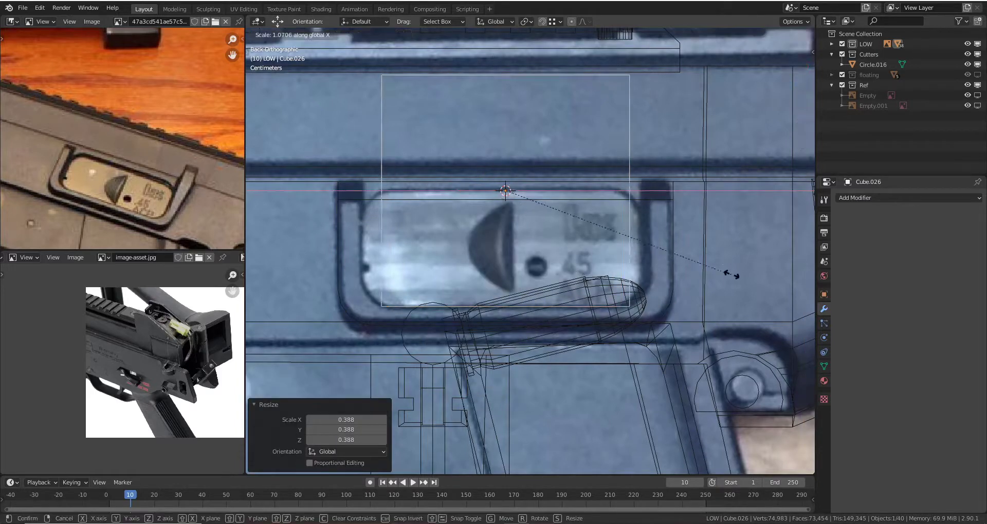
{"action": "left_click", "coordinate": [771, 276]}
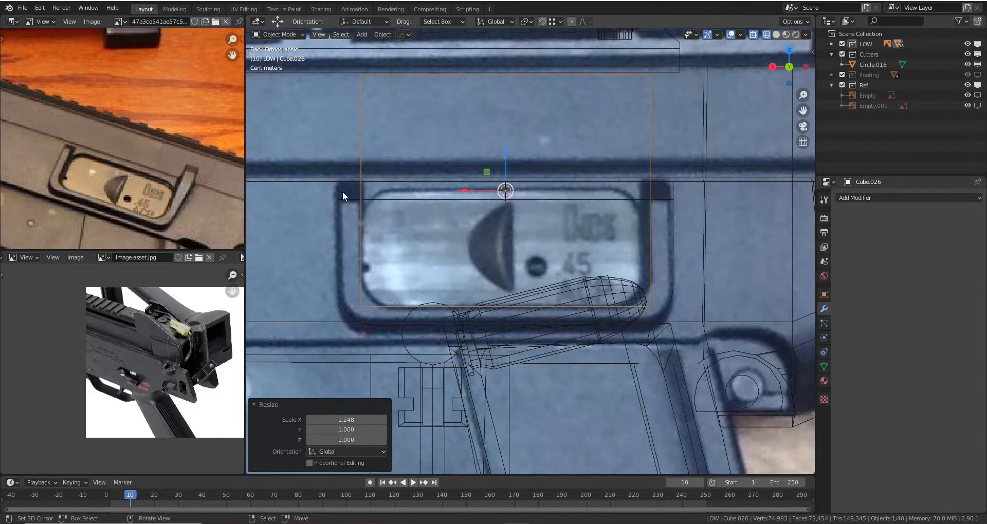
- Widen the cutter box slightly on X and apply its scale
{"action": "key", "text": "s"}
{"action": "key", "text": "x"}
{"action": "left_click", "coordinate": [620, 276]}
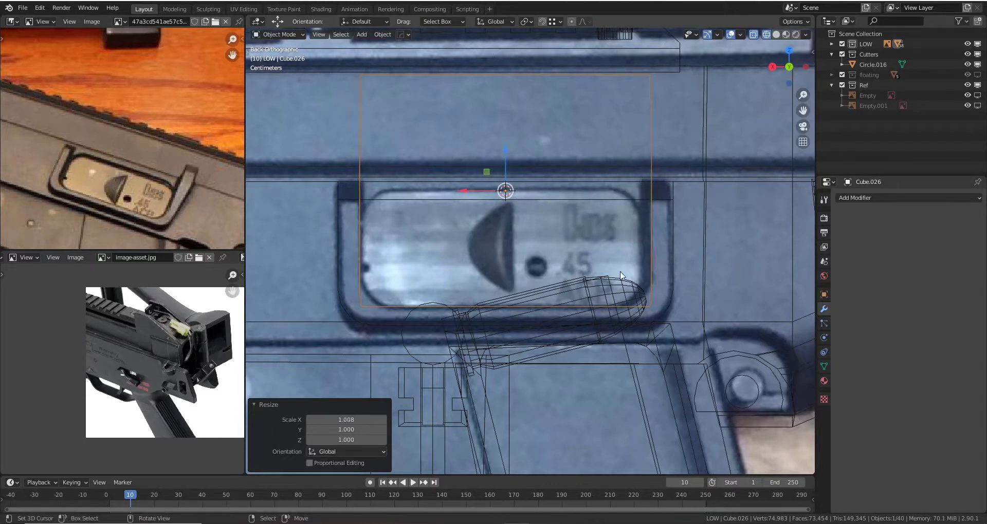
{"action": "key", "text": "ctrl+a"}
{"action": "left_click", "coordinate": [531, 273]}
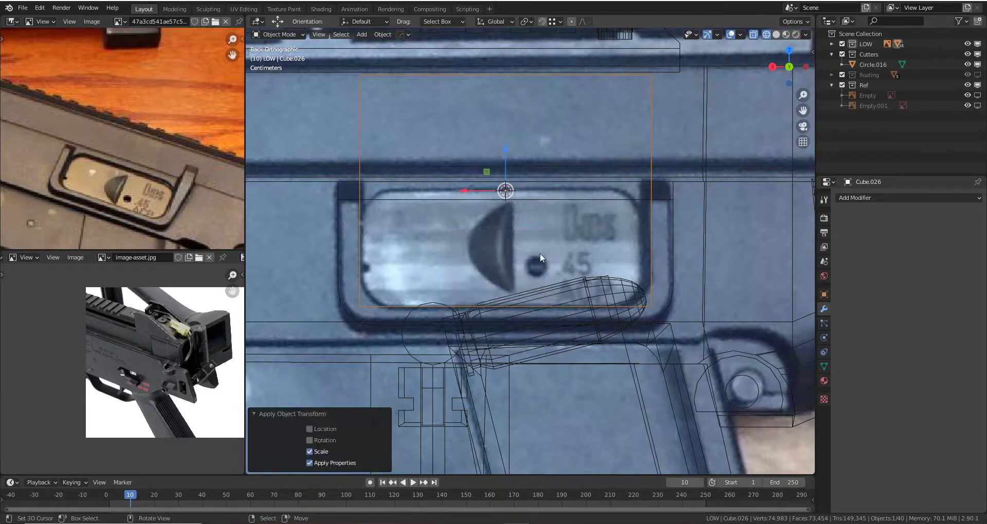
- Bevel the cutter box's bottom vertices to round its lower corners
{"action": "key", "text": "Tab"}
{"action": "key", "text": "alt+a"}
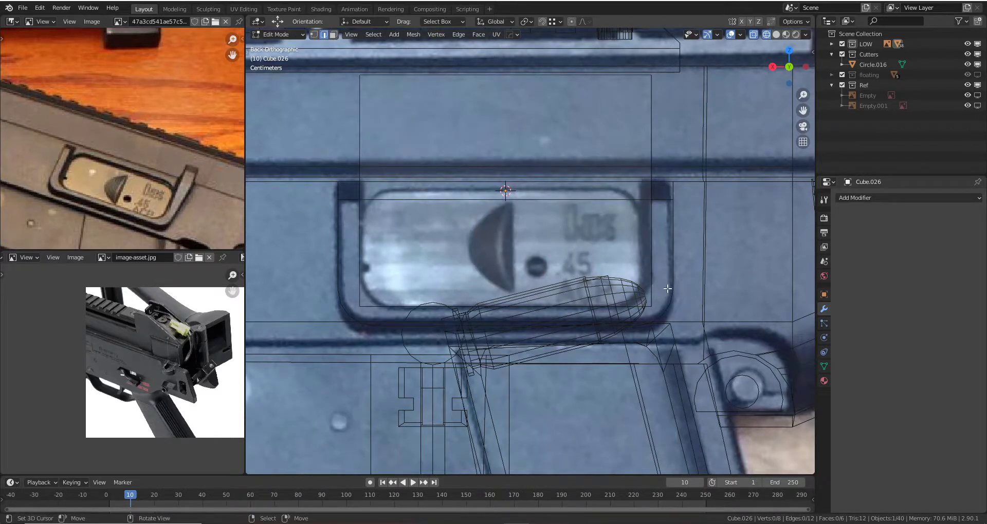
{"action": "left_click_drag", "start_coordinate": [379, 294], "coordinate": [278, 350]}
{"action": "key", "text": "ctrl+b"}
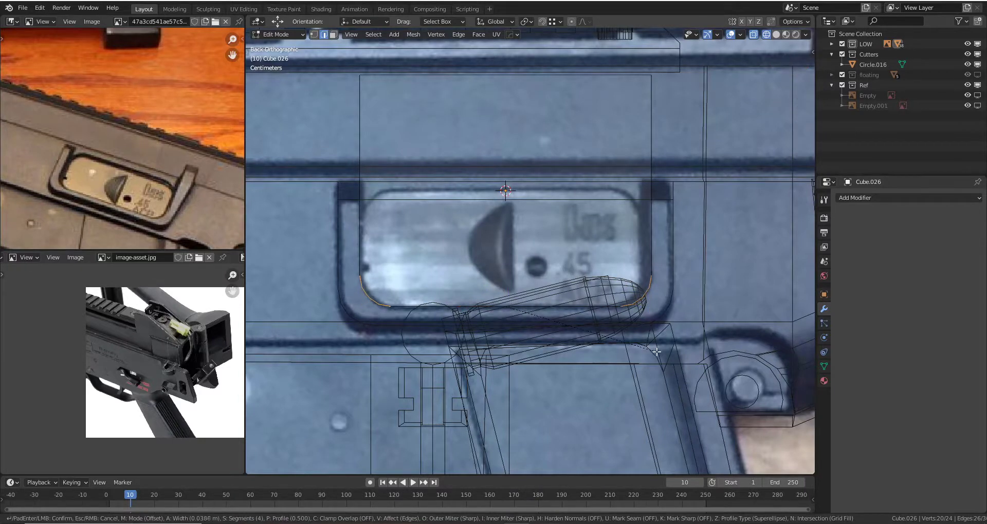
{"action": "left_click", "coordinate": [654, 351]}
{"action": "key", "text": "shift+z"}
{"action": "key", "text": "Tab"}
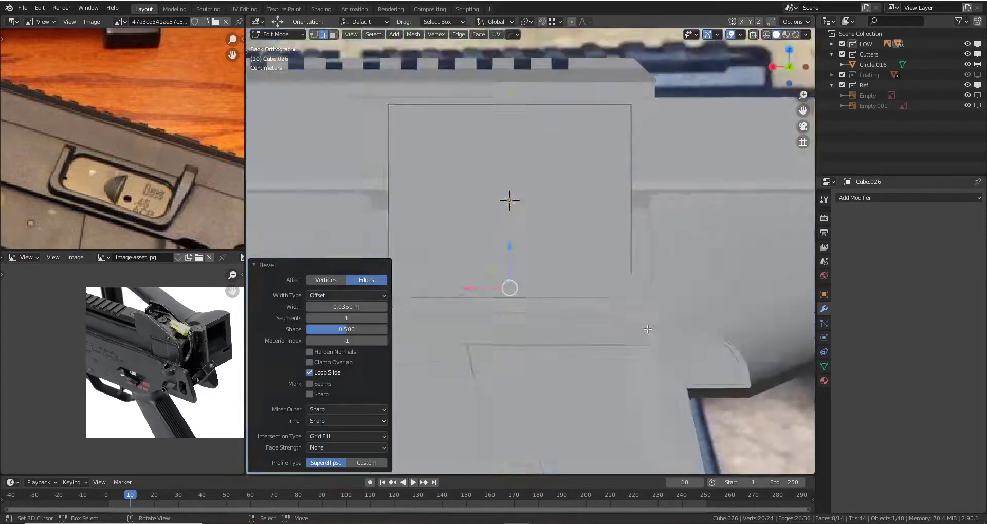
{"action": "mouse_move", "coordinate": [623, 312]}
{"action": "middle_mouse_down"}
{"action": "mouse_move", "coordinate": [556, 264]}
{"action": "mouse_move", "coordinate": [445, 251]}
{"action": "mouse_move", "coordinate": [754, 245]}
{"action": "middle_mouse_up"}
- Cut the cutter out of the port frame with a HardOps Difference boolean and apply it
{"action": "key", "text": "ctrl+shift+b"}
{"action": "left_click", "coordinate": [531, 287]}
{"action": "left_click", "coordinate": [547, 245]}
{"action": "left_click", "coordinate": [953, 216]}
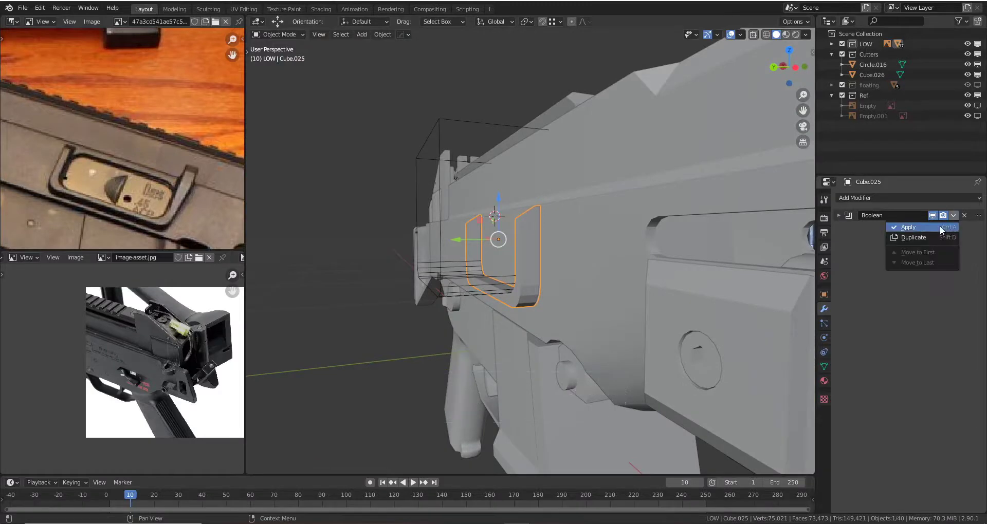
{"action": "left_click", "coordinate": [939, 226]}
{"action": "middle_click_drag", "start_coordinate": [559, 237], "coordinate": [523, 145]}
- Delete the leftover cutter and scale the U-shaped frame to 0.653 along Y
{"action": "left_click", "coordinate": [472, 101]}
{"action": "key", "text": "Delete"}
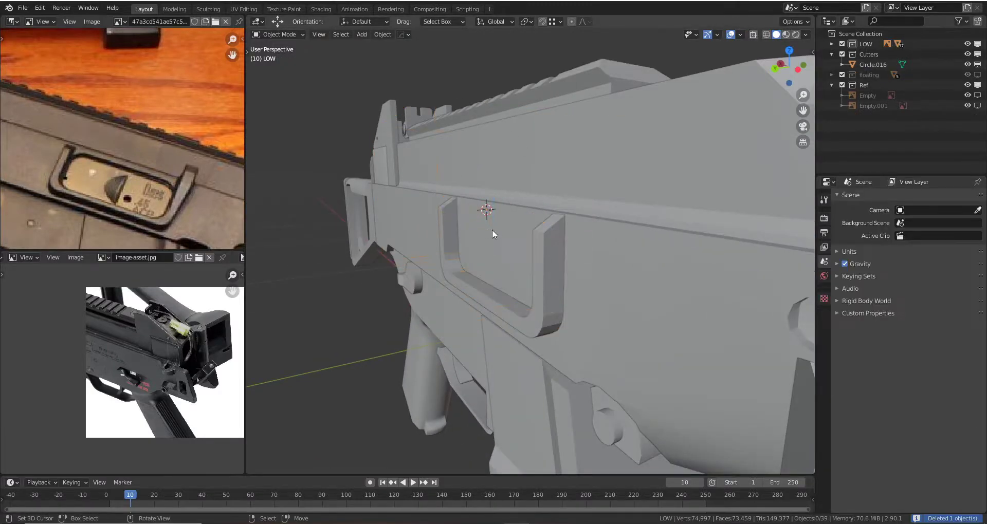
{"action": "mouse_move", "coordinate": [491, 229]}
{"action": "middle_mouse_down"}
{"action": "mouse_move", "coordinate": [573, 272]}
{"action": "mouse_move", "coordinate": [559, 277]}
{"action": "middle_mouse_up"}
{"action": "left_click", "coordinate": [573, 271]}
{"action": "key", "text": "s"}
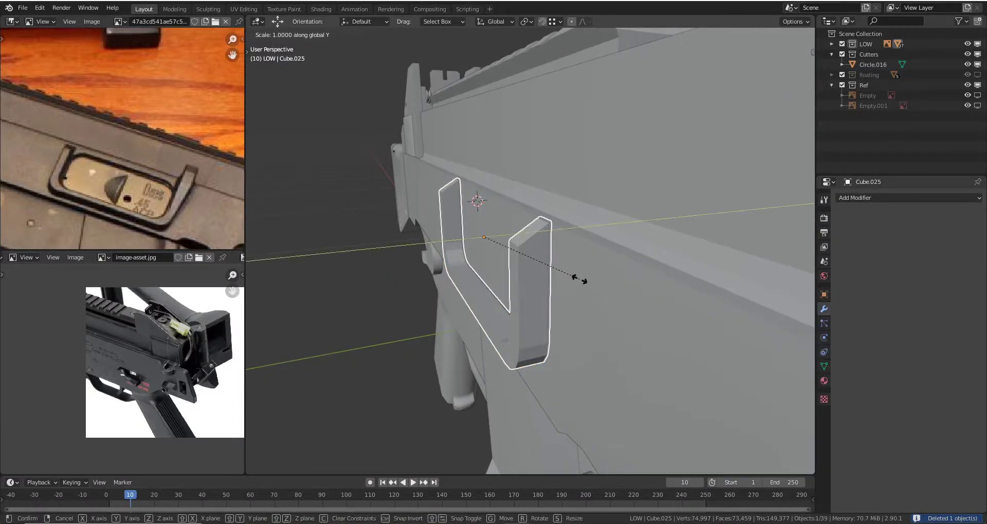
{"action": "left_click", "coordinate": [546, 265]}
- Check the thinned frame's seating on the receiver from side and top views
{"action": "key", "text": "KP_3"}
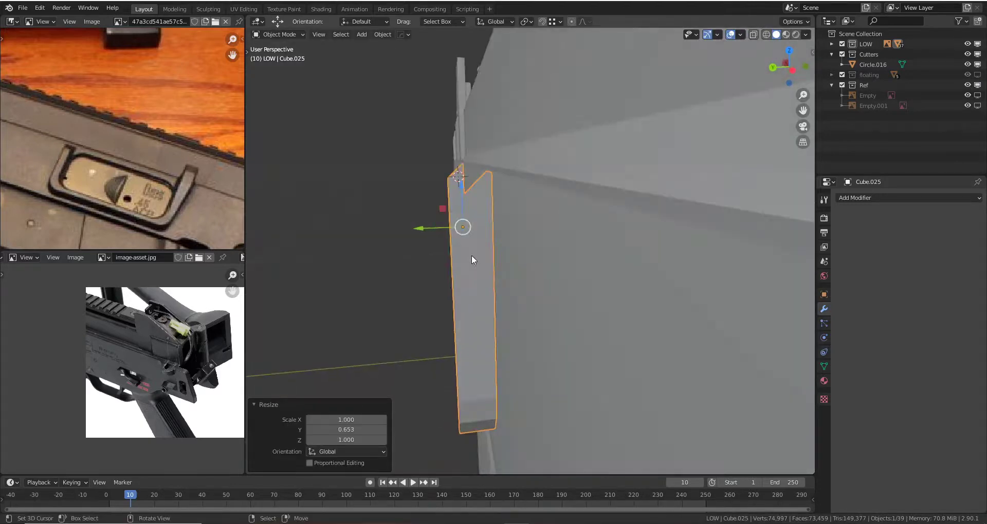
{"action": "key", "text": "KP_7"}
{"action": "mouse_move", "coordinate": [473, 251]}
{"action": "middle_mouse_down", "text": "shift"}
{"action": "mouse_move", "coordinate": [520, 138]}
{"action": "mouse_move", "coordinate": [552, 207]}
{"action": "middle_mouse_up", "text": "shift"}
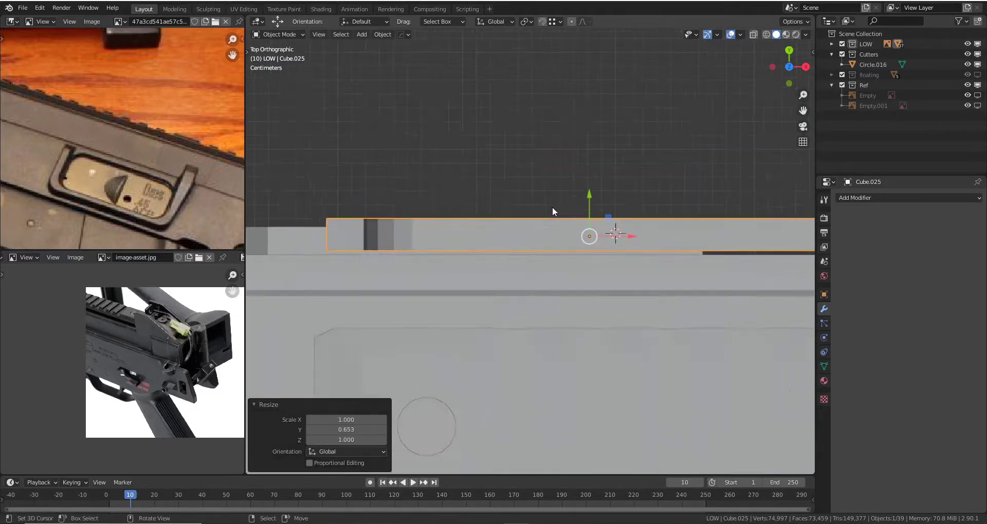
{"action": "scroll", "coordinate": [571, 204], "scroll_direction": "up", "scroll_amount": 2}
{"action": "key", "text": "shift+z"}
{"action": "key", "text": "alt+a"}
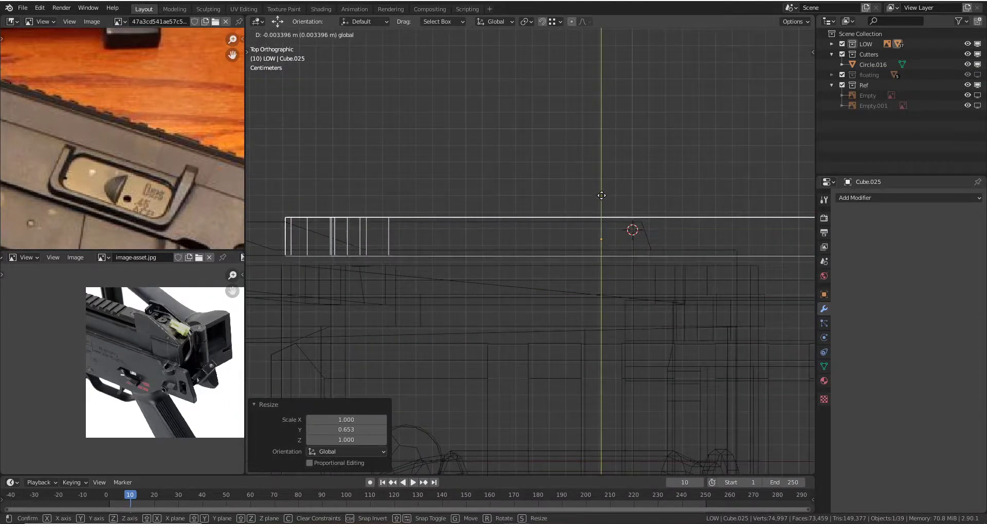
{"action": "key", "text": "z"}
{"action": "left_click", "coordinate": [637, 204]}
{"action": "key", "text": "KP_5"}
{"action": "mouse_move", "coordinate": [458, 286]}
{"action": "middle_mouse_down"}
{"action": "mouse_move", "coordinate": [507, 285]}
{"action": "mouse_move", "coordinate": [510, 259]}
{"action": "mouse_move", "coordinate": [567, 217]}
{"action": "mouse_move", "coordinate": [567, 258]}
{"action": "mouse_move", "coordinate": [512, 254]}
{"action": "middle_mouse_up"}
- Sharpen the frame's edges with HardOps Sharpen at 30° (60° auto smooth)
{"action": "left_click", "coordinate": [567, 258]}
{"action": "scroll", "coordinate": [584, 239], "scroll_direction": "up", "scroll_amount": 3}
{"action": "key", "text": "q"}
{"action": "left_click", "coordinate": [559, 251]}
{"action": "key", "text": "alt+a"}
{"action": "scroll", "coordinate": [495, 273], "scroll_direction": "down", "scroll_amount": 2}
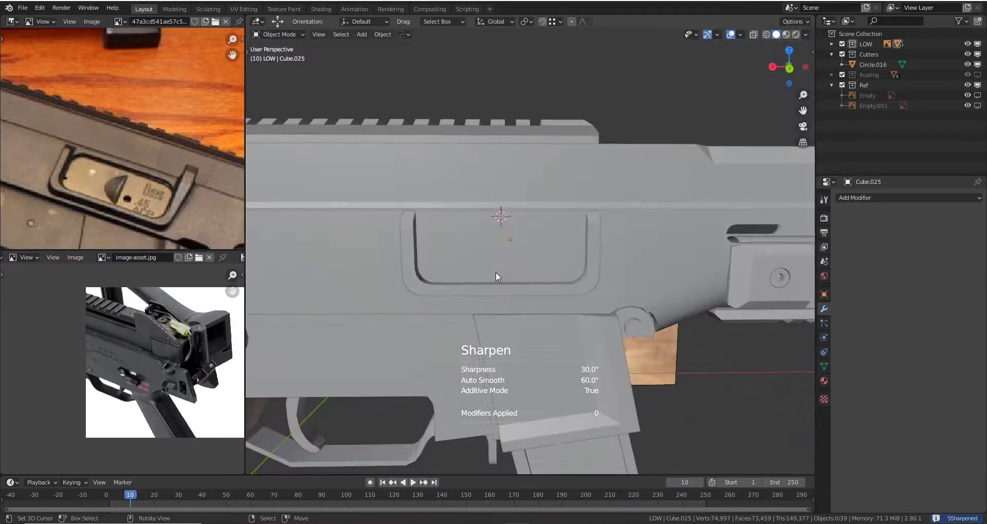
{"action": "key", "text": "ctrl+KP_1"}
- Select the frame's inner bottom edge and add a loop cut along it
{"action": "key", "text": "z"}
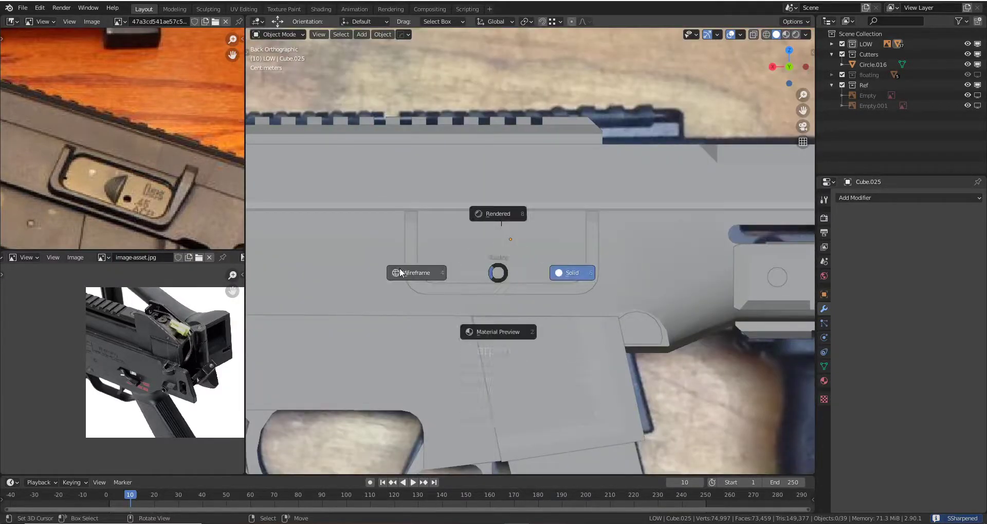
{"action": "left_click", "coordinate": [461, 267]}
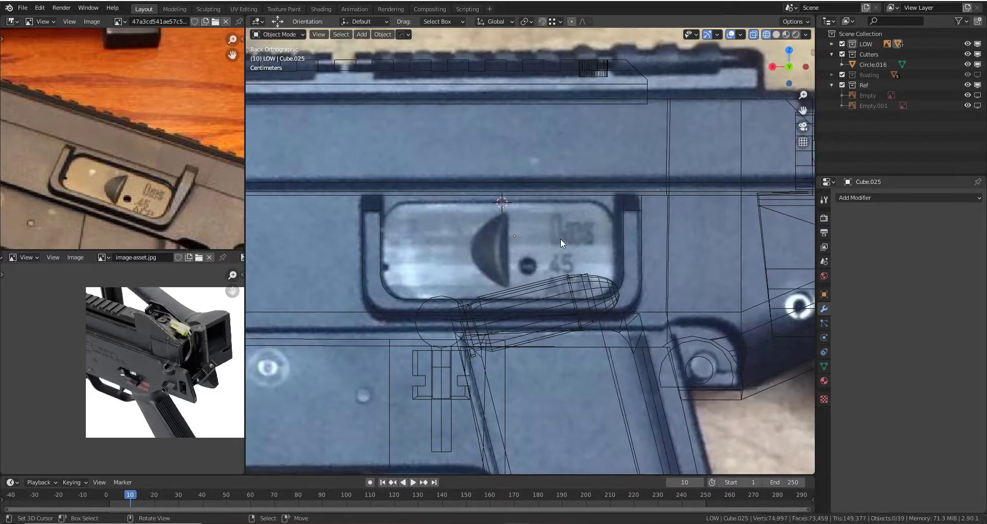
{"action": "middle_click_drag", "start_coordinate": [526, 244], "coordinate": [532, 235], "text": "shift"}
{"action": "left_click", "coordinate": [631, 194]}
{"action": "key", "text": "Tab"}
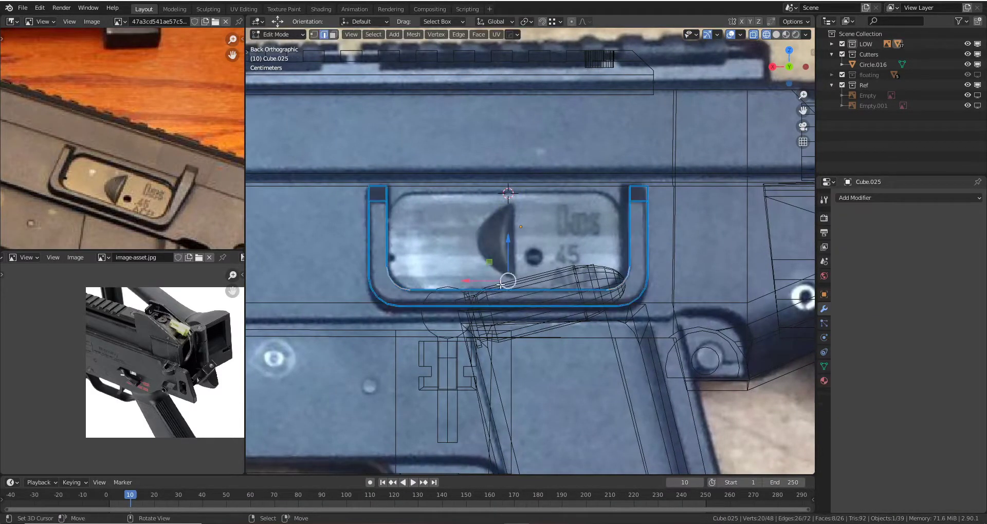
{"action": "scroll", "coordinate": [500, 285], "scroll_direction": "up", "scroll_amount": 3}
{"action": "left_click", "coordinate": [506, 276], "text": "shift"}
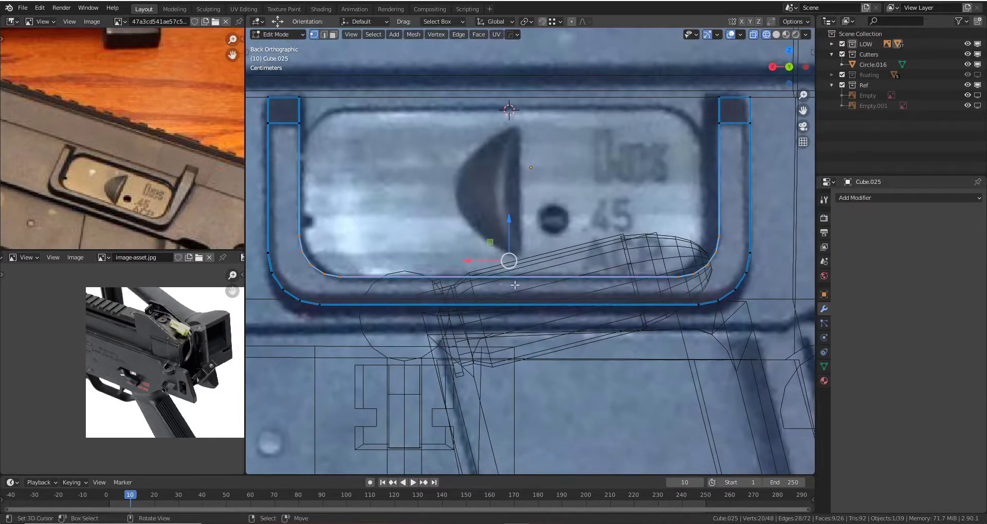
{"action": "key", "text": "shift+z"}
{"action": "middle_click_drag", "start_coordinate": [514, 284], "coordinate": [509, 279]}
{"action": "left_click", "coordinate": [514, 277]}
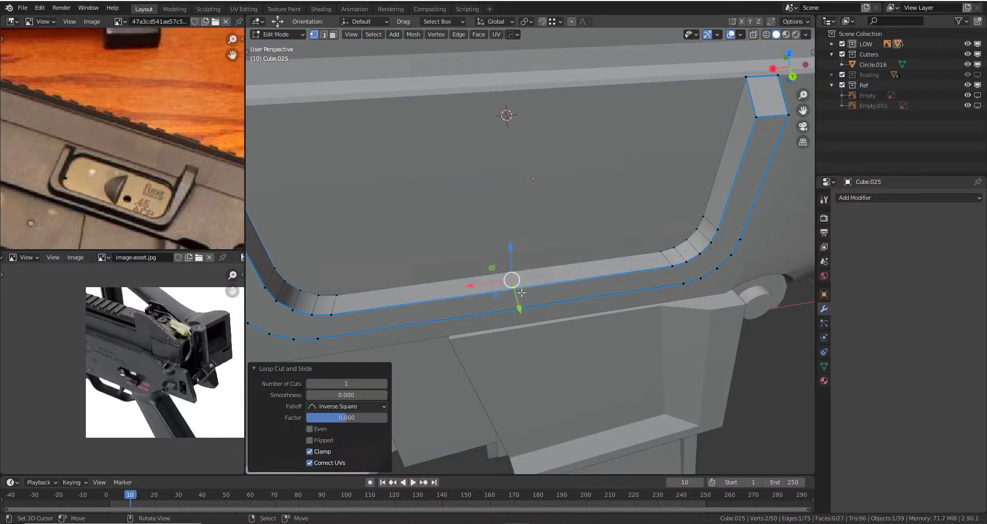
- Snap the 3D cursor to the selected edge and add a new 2 m cube there
{"action": "key", "text": "shift+s"}
{"action": "left_click", "coordinate": [522, 333]}
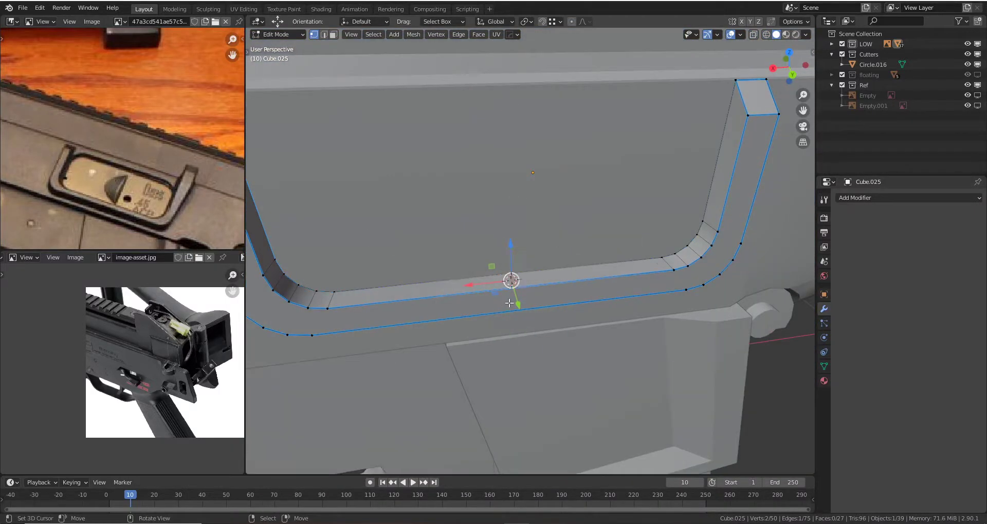
{"action": "key", "text": "Tab"}
{"action": "scroll", "coordinate": [502, 257], "scroll_direction": "down", "scroll_amount": 3}
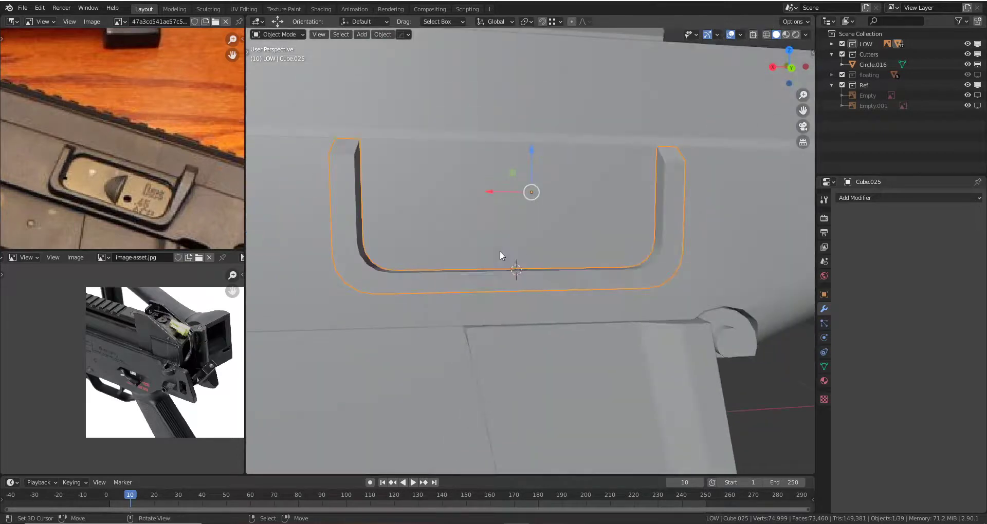
{"action": "key", "text": "shift+a"}
{"action": "left_click", "coordinate": [551, 264]}
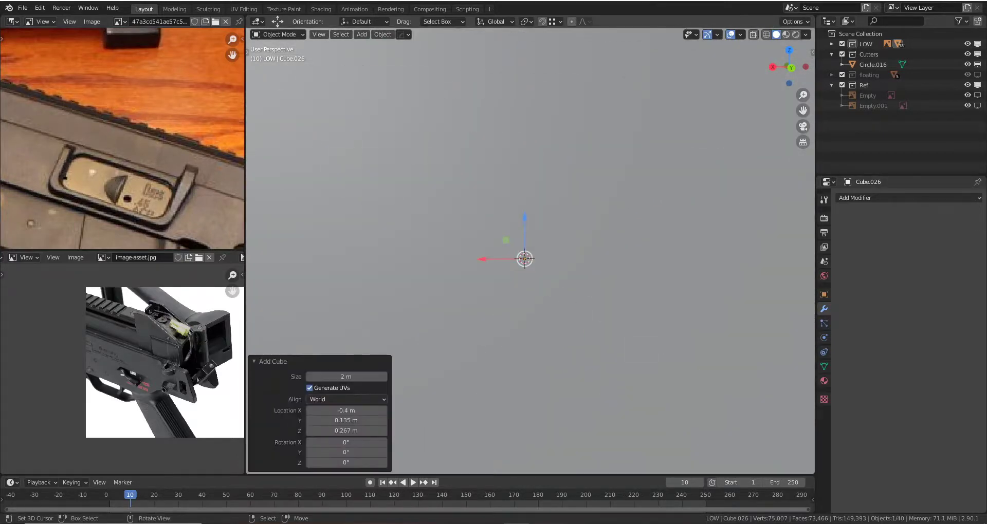
- Shrink the new cube and drop it over the ejection port in back wireframe view
{"action": "key", "text": "s"}
{"action": "left_click", "coordinate": [596, 295]}
{"action": "key", "text": "ctrl+KP_1"}
{"action": "key", "text": "KP_1"}
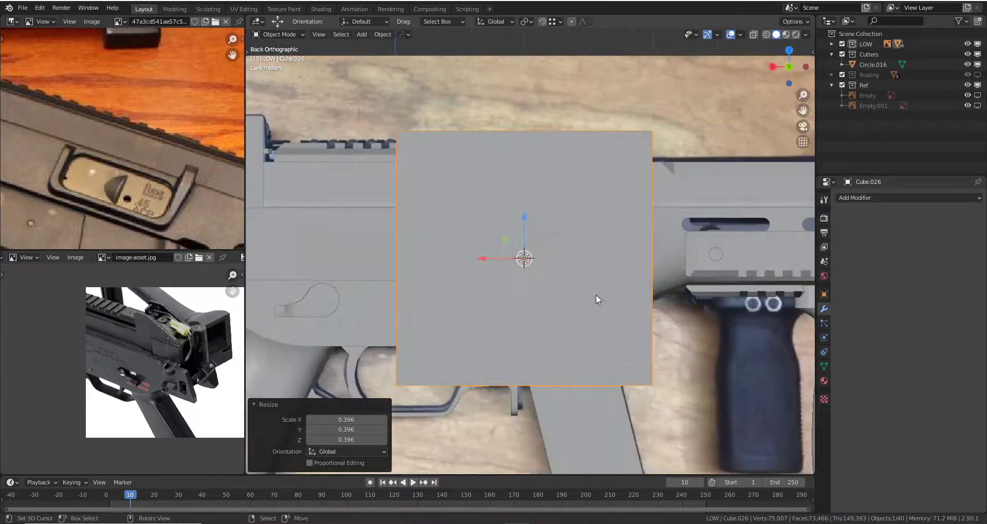
{"action": "key", "text": "z"}
{"action": "left_click", "coordinate": [501, 303]}
{"action": "key", "text": "ctrl+KP_1"}
{"action": "key", "text": "g"}
{"action": "left_click", "coordinate": [626, 293]}
- Raise the cube vertically to the port's height and shrink it further
{"action": "scroll", "coordinate": [642, 300], "scroll_direction": "up", "scroll_amount": 2}
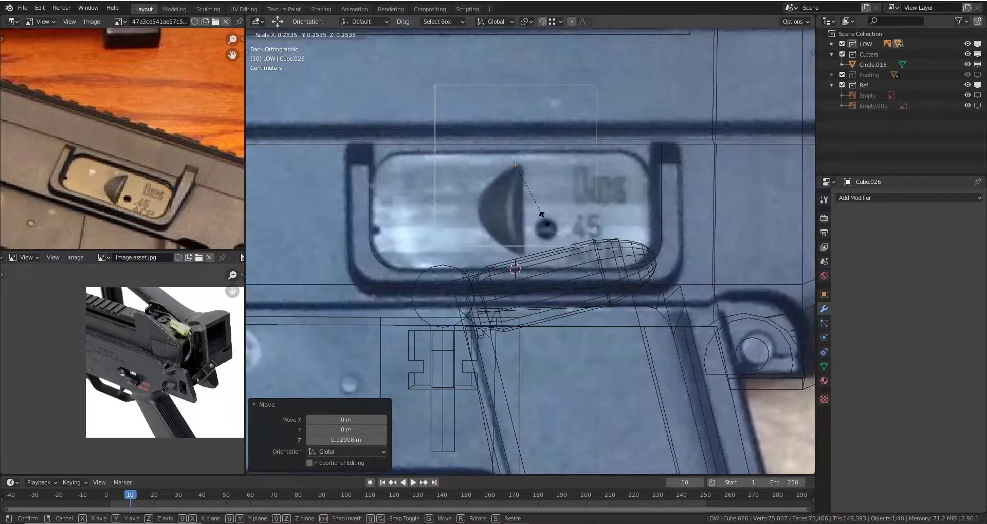
{"action": "key", "text": "g"}
{"action": "key", "text": "z"}
{"action": "left_click", "coordinate": [590, 242]}
{"action": "key", "text": "s"}
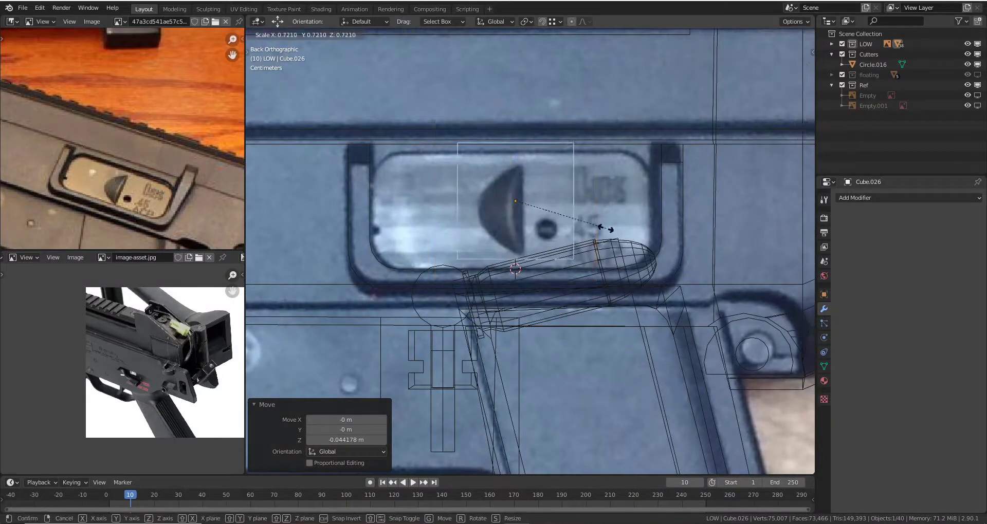
{"action": "left_click", "coordinate": [584, 228]}
- Move the cube's top and bottom edges to the port's upper and lower rims
{"action": "key", "text": "Tab"}
{"action": "left_click", "coordinate": [515, 156]}
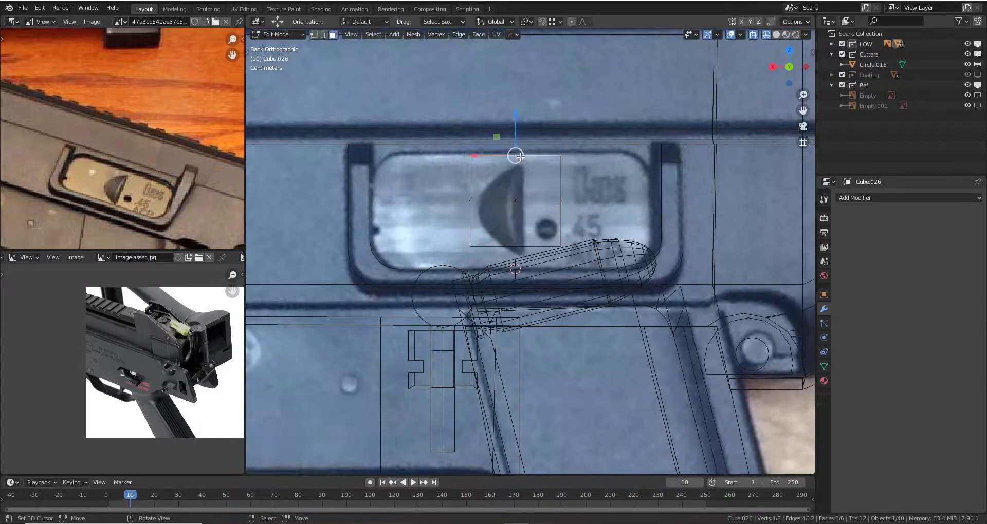
{"action": "key", "text": "g"}
{"action": "key", "text": "z"}
{"action": "left_click", "coordinate": [518, 191]}
{"action": "key", "text": "g"}
{"action": "key", "text": "z"}
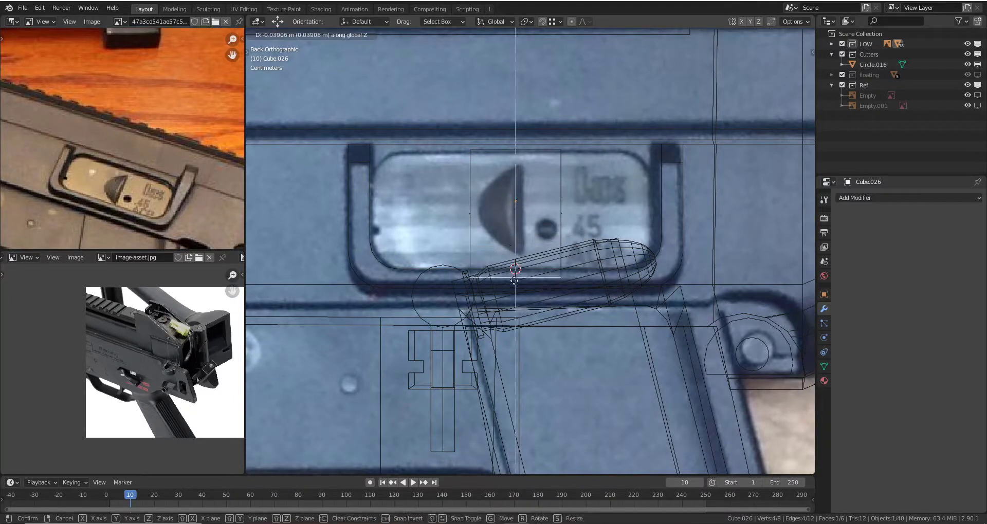
{"action": "left_click", "coordinate": [517, 277]}
{"action": "key", "text": "Tab"}
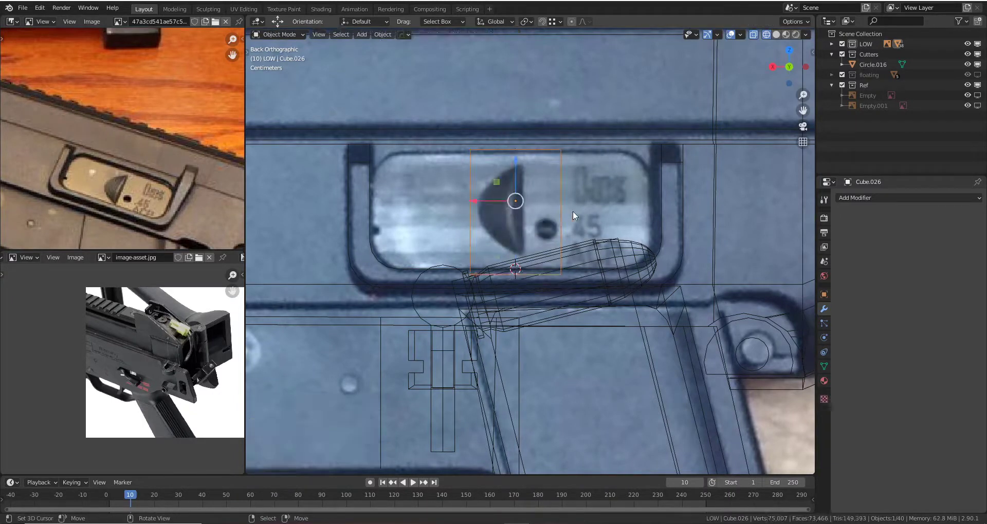
- Stretch the cube along X to fill the port opening and check it in solid shading
{"action": "key", "text": "s"}
{"action": "key", "text": "x"}
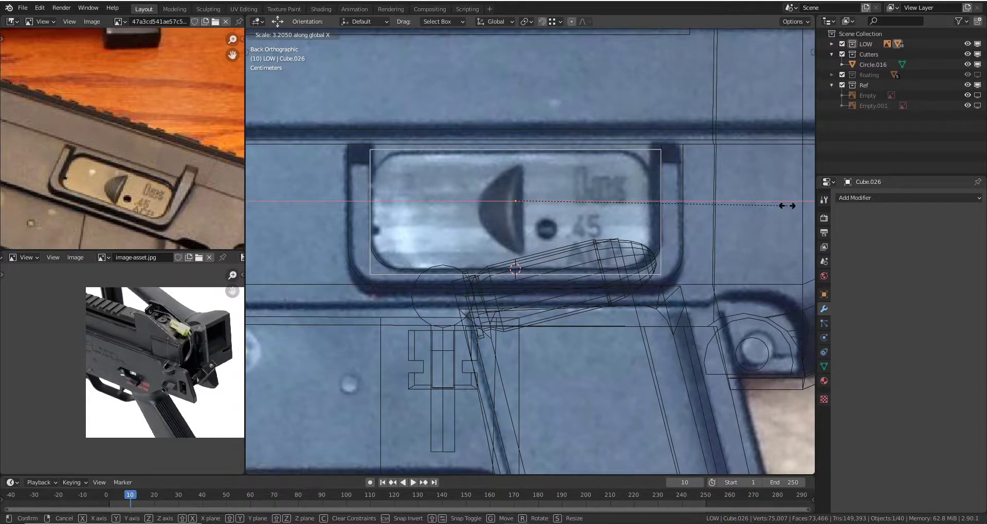
{"action": "left_click", "coordinate": [786, 206]}
{"action": "left_click", "coordinate": [680, 209]}
{"action": "key", "text": "z"}
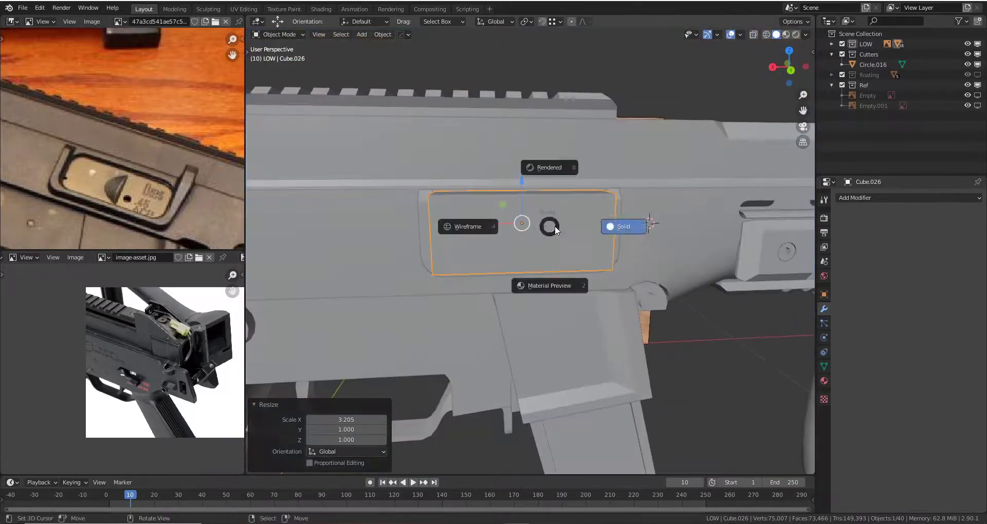
{"action": "left_click", "coordinate": [550, 222]}
{"action": "key", "text": "Tab"}
{"action": "middle_click_drag", "start_coordinate": [562, 251], "coordinate": [530, 230]}
- Bevel the cutter's corner edges into rounded corners, working in back wireframe view
{"action": "key", "text": "Tab"}
{"action": "key", "text": "ctrl+KP_1"}
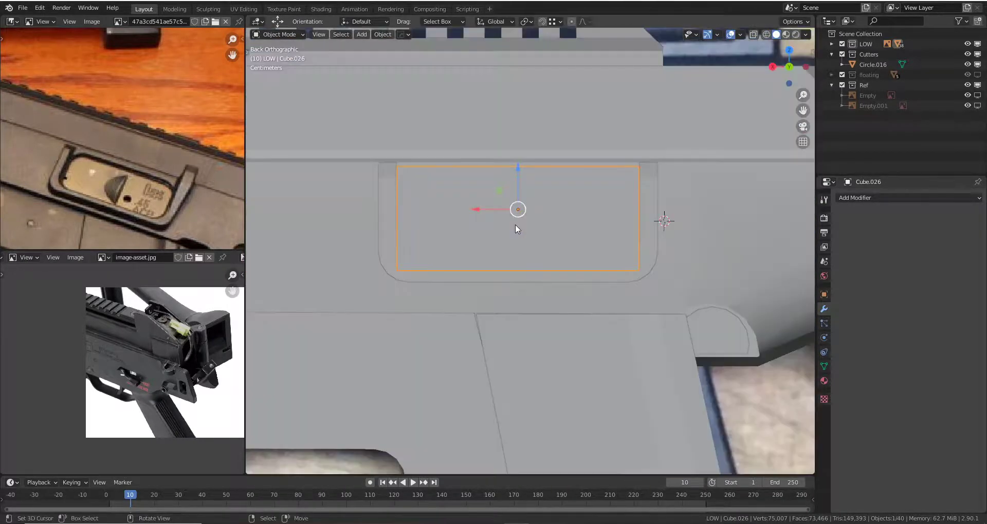
{"action": "key", "text": "shift+z"}
{"action": "right_click", "coordinate": [452, 196]}
{"action": "key", "text": "Tab"}
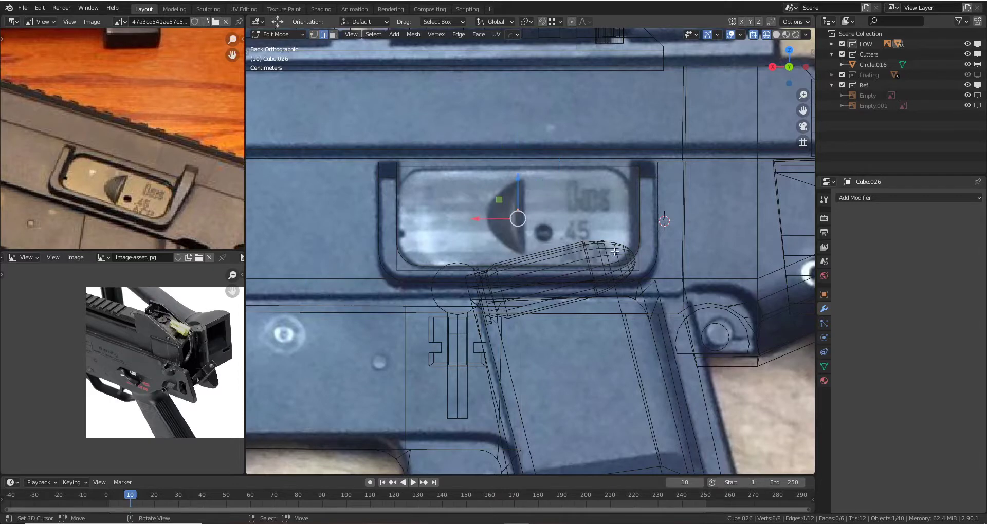
{"action": "key", "text": "ctrl+b"}
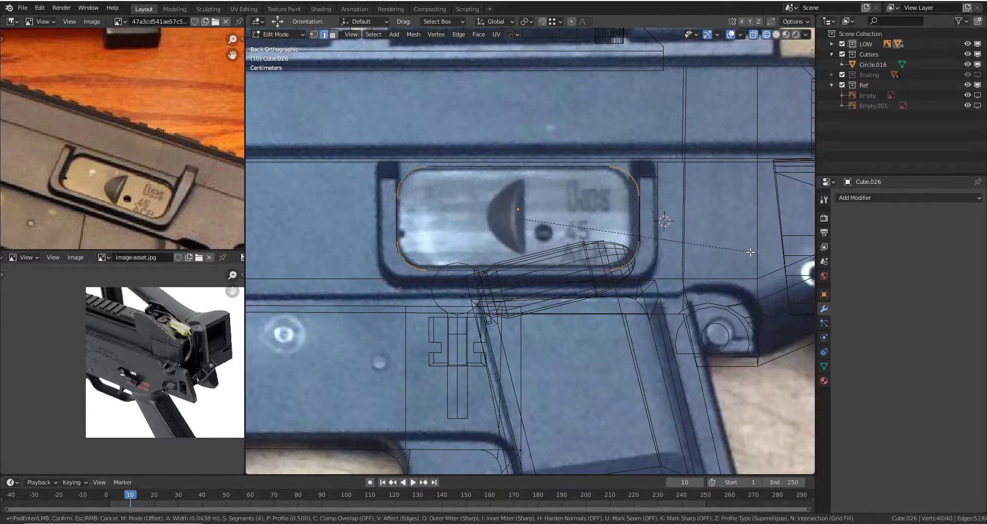
{"action": "left_click", "coordinate": [751, 252]}
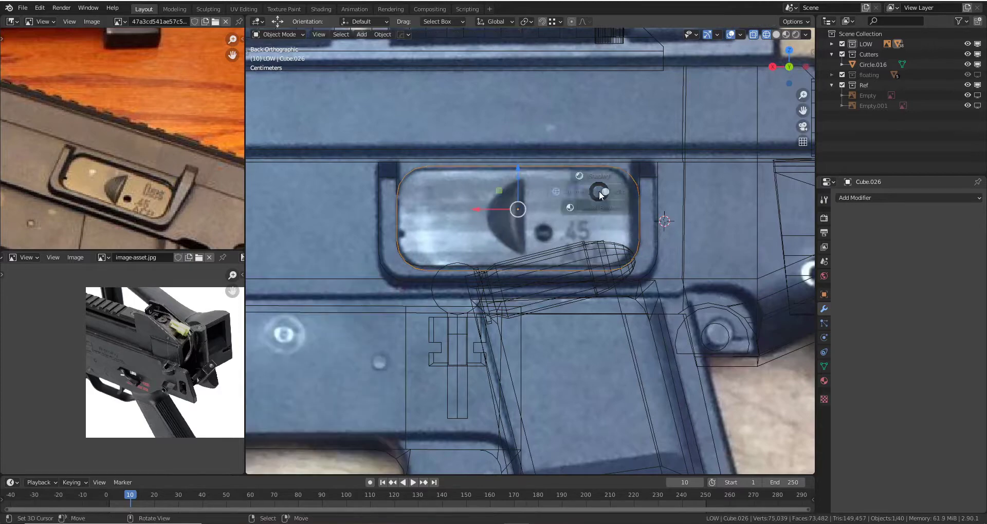
- Return to Object Mode and switch back to solid shading to inspect the rounded plate
{"action": "key", "text": "Tab"}
{"action": "mouse_move", "coordinate": [552, 208]}
{"action": "middle_mouse_down"}
{"action": "mouse_move", "coordinate": [613, 248]}
{"action": "mouse_move", "coordinate": [521, 229]}
{"action": "mouse_move", "coordinate": [523, 245]}
{"action": "mouse_move", "coordinate": [537, 236]}
{"action": "mouse_move", "coordinate": [467, 172]}
{"action": "mouse_move", "coordinate": [480, 211]}
{"action": "mouse_move", "coordinate": [548, 223]}
{"action": "middle_mouse_up"}
{"action": "key", "text": "z"}
{"action": "left_click", "coordinate": [478, 227]}
{"action": "key", "text": "shift+z"}
{"action": "scroll", "coordinate": [514, 215], "scroll_direction": "up", "scroll_amount": 2}
{"action": "scroll", "coordinate": [518, 202], "scroll_direction": "up", "scroll_amount": 2}
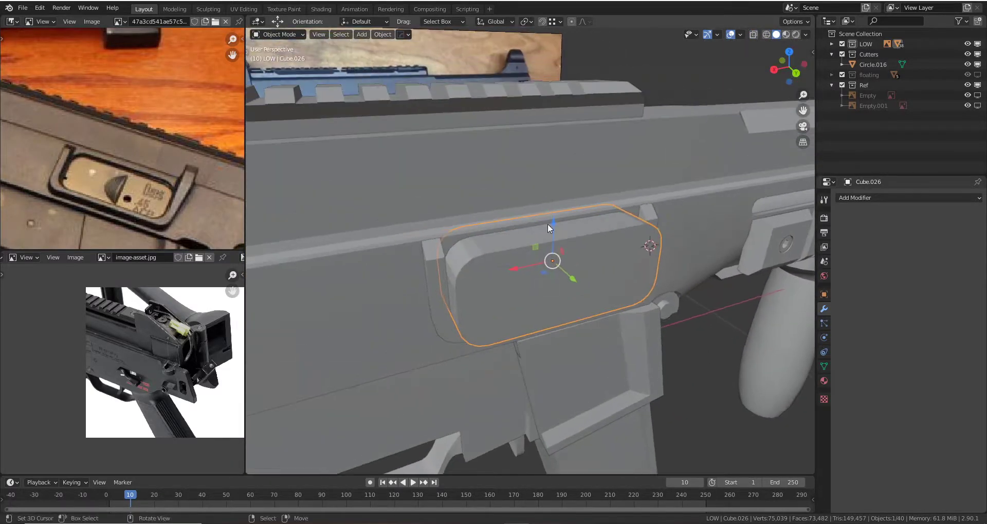
- Discard an accidental duplicate of the rounded cutter
{"action": "key", "text": "shift+d"}
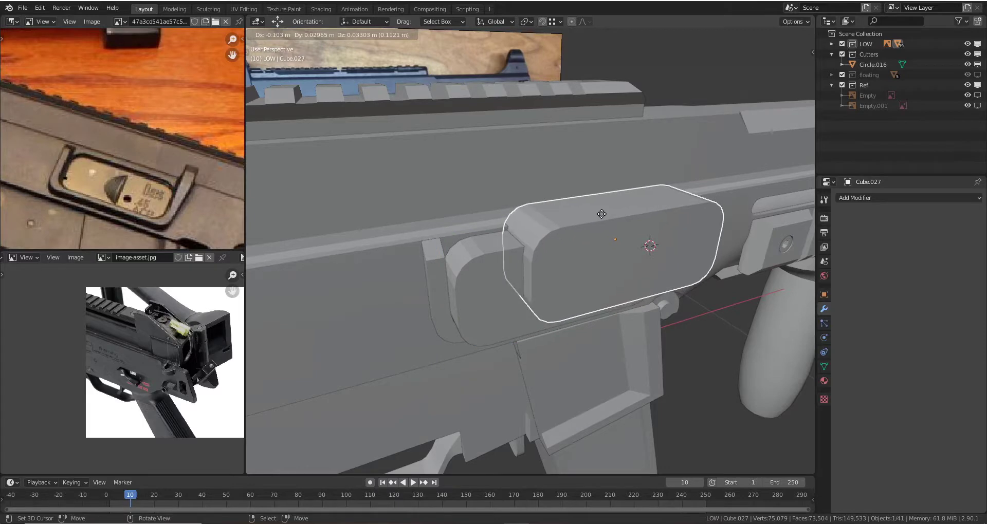
{"action": "key", "text": "Escape"}
{"action": "mouse_move", "coordinate": [563, 214]}
{"action": "middle_mouse_down"}
{"action": "mouse_move", "coordinate": [551, 246]}
{"action": "mouse_move", "coordinate": [529, 191]}
{"action": "middle_mouse_up"}
{"action": "key", "text": "Delete"}
- Cut the rounded cutter out of the gun body with a Hard Ops Difference boolean
{"action": "left_click", "coordinate": [551, 246]}
{"action": "left_click", "coordinate": [530, 192], "text": "shift"}
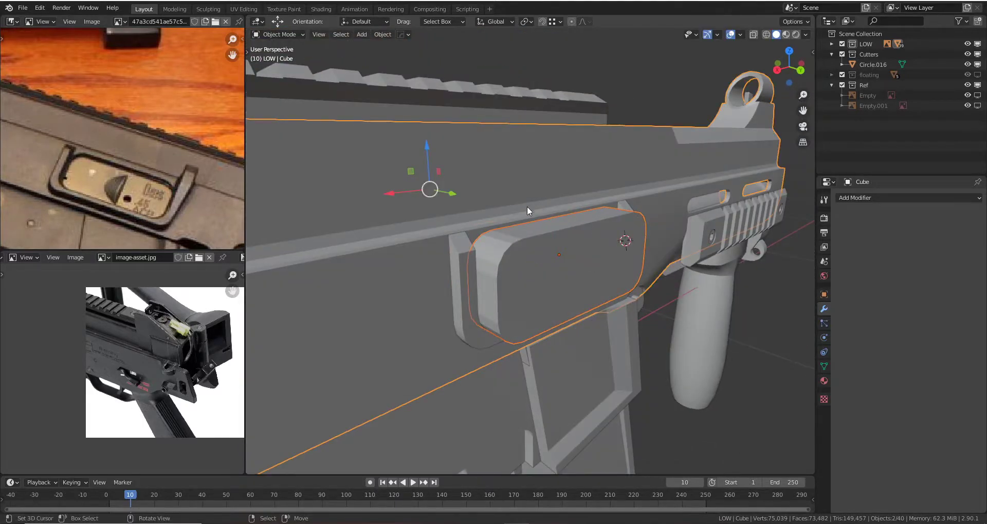
{"action": "key", "text": "q"}
{"action": "left_click", "coordinate": [534, 220]}
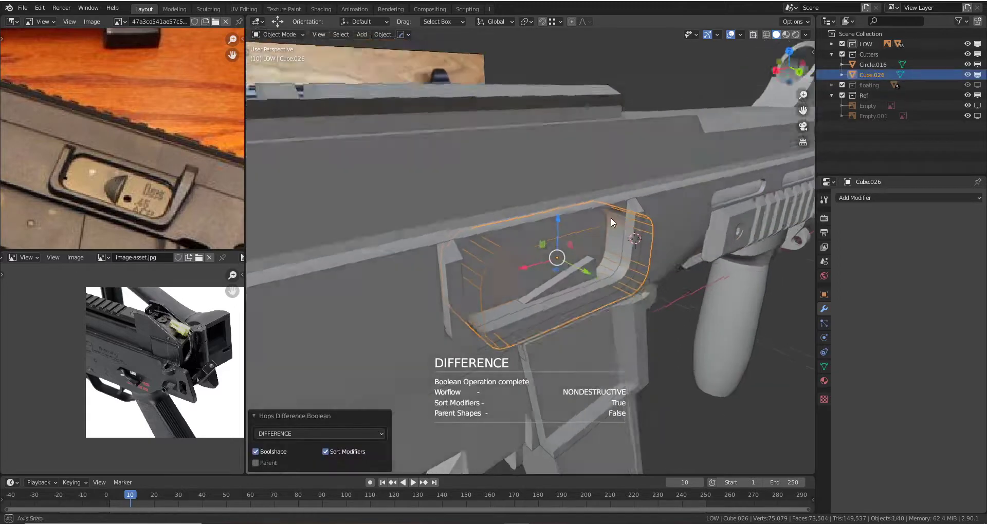
{"action": "mouse_move", "coordinate": [611, 218]}
{"action": "middle_mouse_down"}
{"action": "mouse_move", "coordinate": [546, 193]}
{"action": "mouse_move", "coordinate": [522, 211]}
{"action": "mouse_move", "coordinate": [554, 252]}
{"action": "mouse_move", "coordinate": [562, 232]}
{"action": "mouse_move", "coordinate": [529, 222]}
{"action": "mouse_move", "coordinate": [516, 199]}
{"action": "mouse_move", "coordinate": [568, 230]}
{"action": "mouse_move", "coordinate": [477, 205]}
{"action": "middle_mouse_up"}
- Zoom and orbit to inspect the new ejection-port cut from several angles
{"action": "left_click", "coordinate": [567, 245]}
{"action": "scroll", "coordinate": [569, 230], "scroll_direction": "down", "scroll_amount": 3}
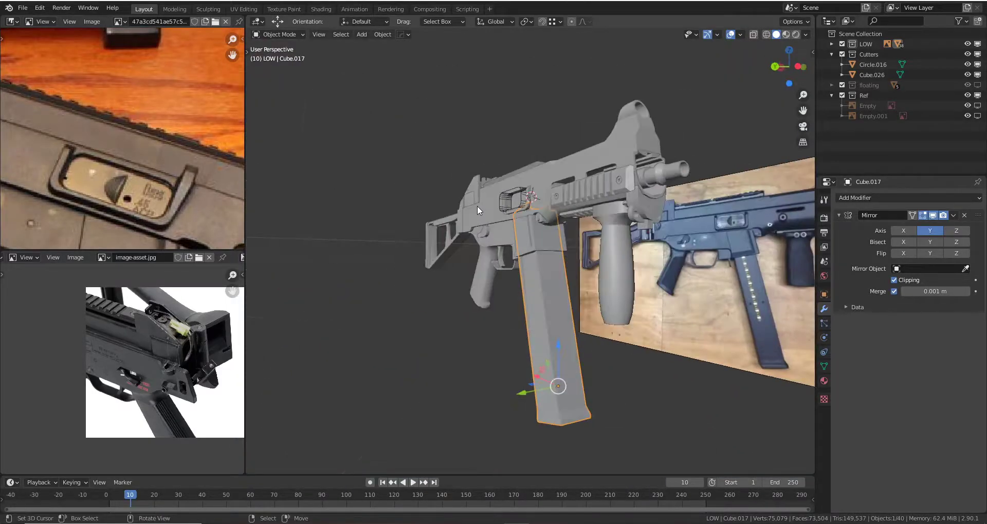
{"action": "scroll", "coordinate": [477, 205], "scroll_direction": "up", "scroll_amount": 3}
{"action": "scroll", "coordinate": [561, 261], "scroll_direction": "up", "scroll_amount": 3}
{"action": "scroll", "coordinate": [563, 256], "scroll_direction": "up", "scroll_amount": 2}
{"action": "mouse_move", "coordinate": [563, 256]}
{"action": "middle_mouse_down"}
{"action": "mouse_move", "coordinate": [568, 205]}
{"action": "mouse_move", "coordinate": [599, 195]}
{"action": "mouse_move", "coordinate": [565, 208]}
{"action": "mouse_move", "coordinate": [548, 259]}
{"action": "mouse_move", "coordinate": [511, 156]}
{"action": "mouse_move", "coordinate": [570, 214]}
{"action": "middle_mouse_up"}
{"action": "scroll", "coordinate": [568, 206], "scroll_direction": "down", "scroll_amount": 3}
{"action": "scroll", "coordinate": [555, 213], "scroll_direction": "up", "scroll_amount": 3}
{"action": "scroll", "coordinate": [511, 156], "scroll_direction": "up", "scroll_amount": 2}
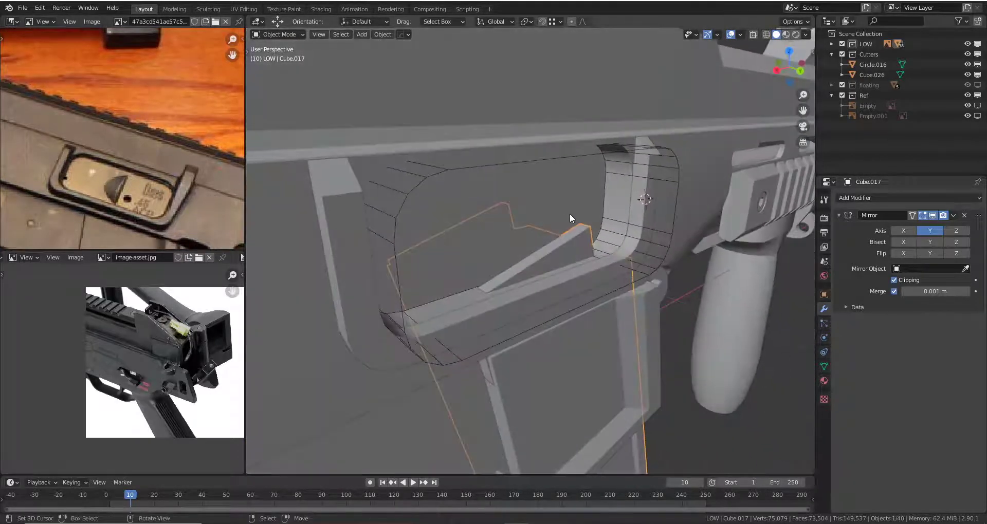
- Shift Cube.026 about -0.015 m along Y, then reselect the gun body
{"action": "left_click", "coordinate": [621, 153]}
{"action": "middle_click_drag", "start_coordinate": [620, 152], "coordinate": [597, 280]}
{"action": "key", "text": "g"}
{"action": "key", "text": "y"}
{"action": "left_click", "coordinate": [566, 226]}
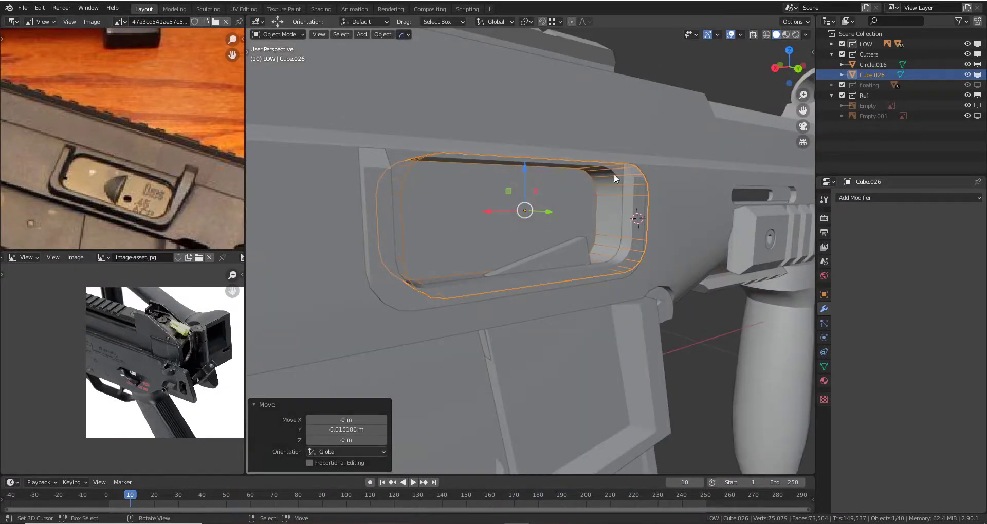
{"action": "middle_click_drag", "start_coordinate": [614, 178], "coordinate": [704, 199]}
{"action": "left_click", "coordinate": [705, 200]}
{"action": "scroll", "coordinate": [705, 199], "scroll_direction": "down", "scroll_amount": 2}
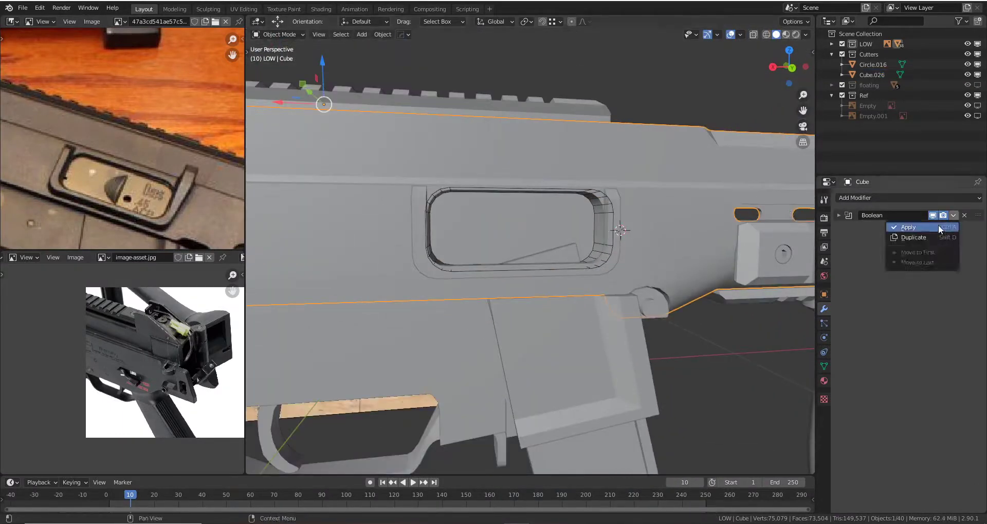
- Try applying the port cut and deleting the cutter, then undo back to the live boolean
{"action": "left_click", "coordinate": [939, 227]}
{"action": "left_click", "coordinate": [609, 208]}
{"action": "key", "text": "Delete"}
{"action": "mouse_move", "coordinate": [604, 204]}
{"action": "middle_mouse_down"}
{"action": "mouse_move", "coordinate": [539, 220]}
{"action": "mouse_move", "coordinate": [608, 194]}
{"action": "mouse_move", "coordinate": [433, 220]}
{"action": "mouse_move", "coordinate": [519, 239]}
{"action": "mouse_move", "coordinate": [547, 217]}
{"action": "mouse_move", "coordinate": [568, 217]}
{"action": "mouse_move", "coordinate": [510, 213]}
{"action": "mouse_move", "coordinate": [635, 203]}
{"action": "mouse_move", "coordinate": [698, 170]}
{"action": "middle_mouse_up"}
{"action": "left_click", "coordinate": [534, 229]}
{"action": "key", "text": "ctrl+z"}
{"action": "key", "text": "Delete"}
{"action": "key", "text": "ctrl+z"}
{"action": "key", "text": "ctrl+z"}
{"action": "left_click", "coordinate": [602, 212], "text": "shift"}
{"action": "key", "text": "ctrl+z"}
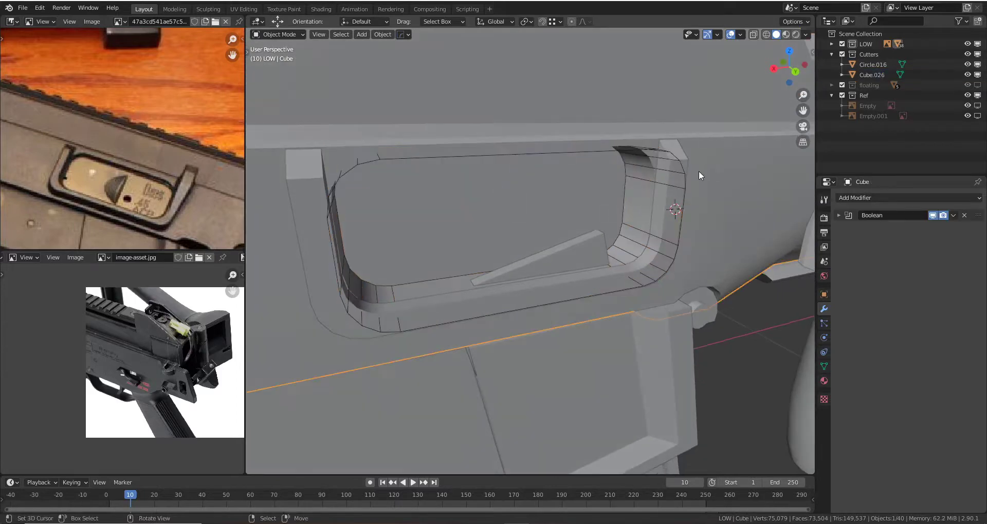
- Toggle the boolean's visibility and duplicate the rounded cutter as a separate plate
{"action": "left_click", "coordinate": [931, 216]}
{"action": "left_click", "coordinate": [931, 216]}
{"action": "left_click", "coordinate": [520, 201]}
{"action": "key", "text": "shift+d"}
{"action": "key", "text": "Escape"}
{"action": "key", "text": "KP_Decimal"}
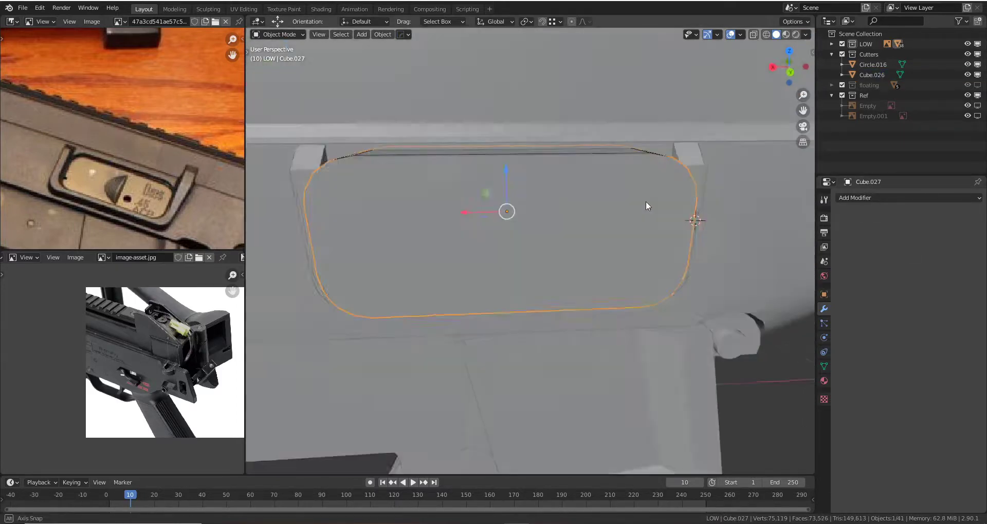
{"action": "left_click", "coordinate": [713, 211], "text": "shift"}
{"action": "middle_click_drag", "start_coordinate": [703, 211], "coordinate": [692, 213]}
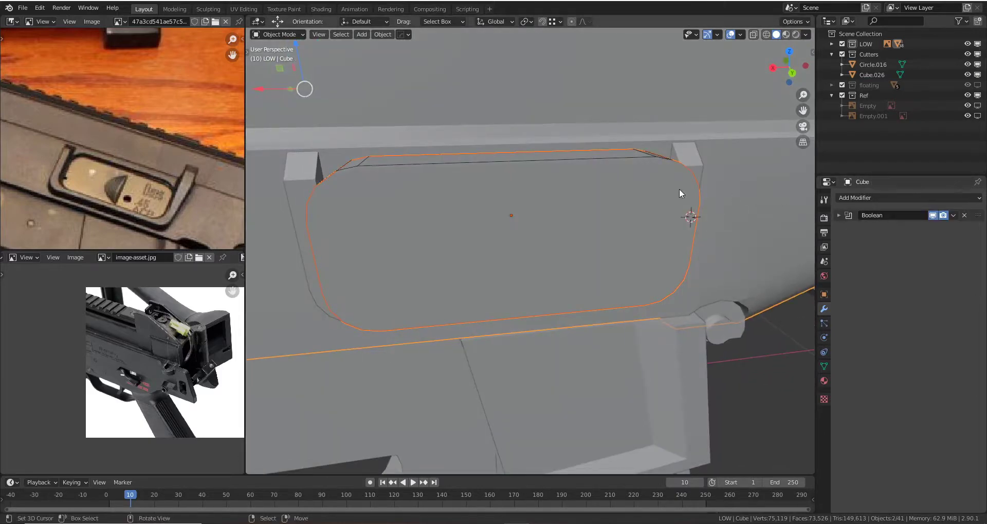
{"action": "scroll", "coordinate": [680, 195], "scroll_direction": "down", "scroll_amount": 2}
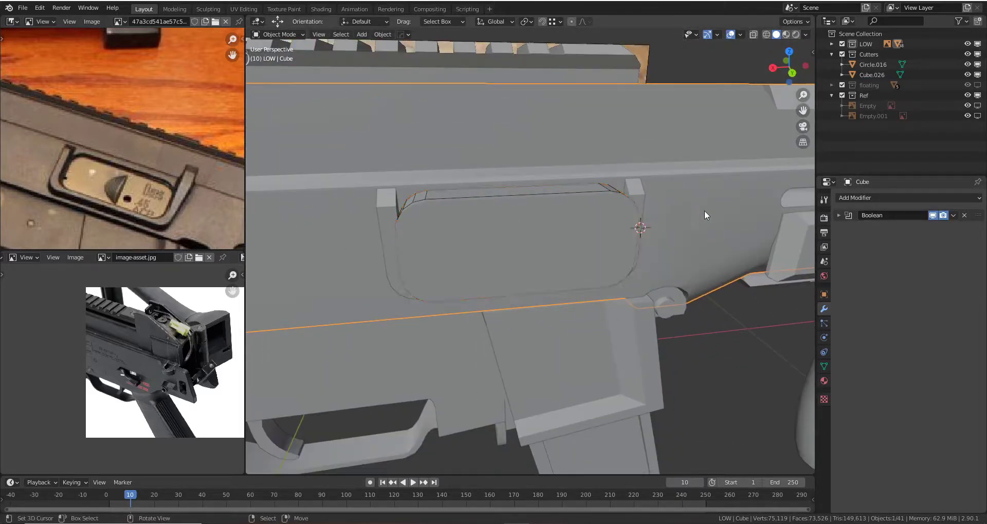
- Test an Intersect boolean between body and plate, then revert it and delete the plate
{"action": "left_click", "coordinate": [933, 198]}
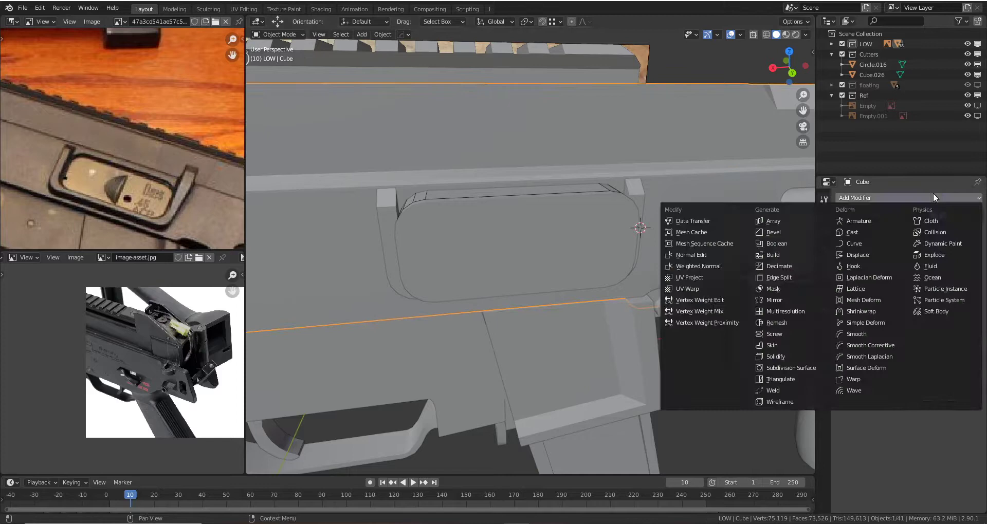
{"action": "left_click", "coordinate": [802, 243]}
{"action": "left_click", "coordinate": [583, 227]}
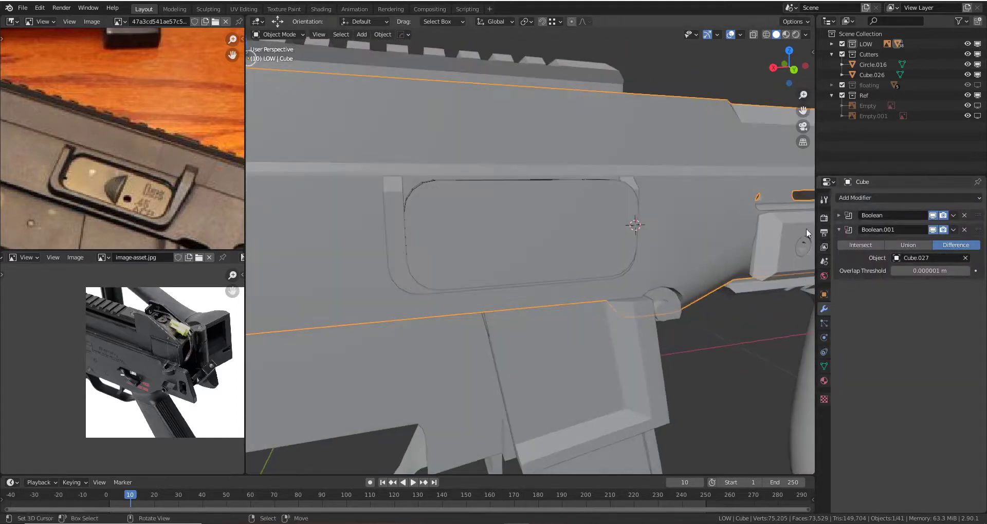
{"action": "left_click", "coordinate": [864, 247]}
{"action": "mouse_move", "coordinate": [730, 226]}
{"action": "middle_mouse_down"}
{"action": "mouse_move", "coordinate": [686, 211]}
{"action": "mouse_move", "coordinate": [695, 236]}
{"action": "mouse_move", "coordinate": [553, 193]}
{"action": "mouse_move", "coordinate": [648, 195]}
{"action": "mouse_move", "coordinate": [583, 165]}
{"action": "mouse_move", "coordinate": [556, 197]}
{"action": "middle_mouse_up"}
{"action": "scroll", "coordinate": [622, 175], "scroll_direction": "up", "scroll_amount": 3}
{"action": "key", "text": "ctrl+z"}
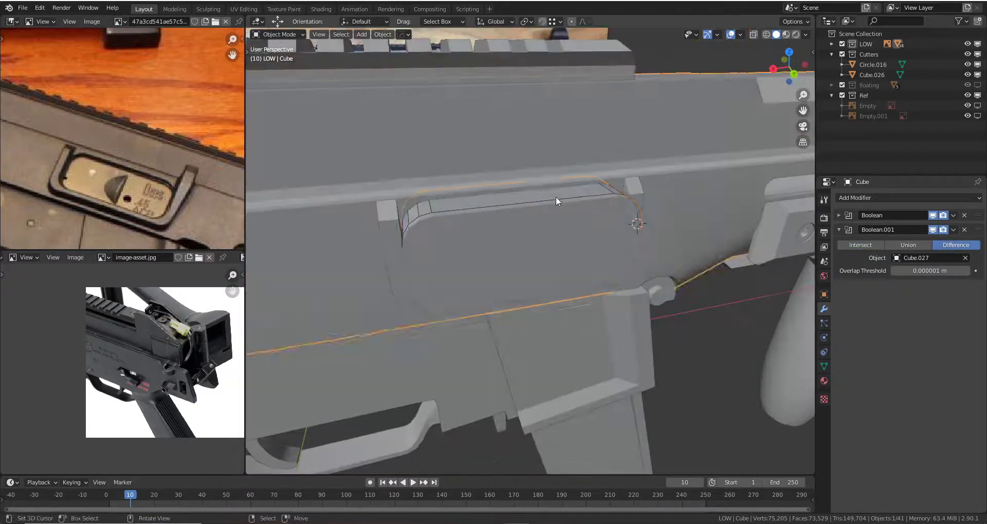
{"action": "left_click", "coordinate": [584, 218]}
{"action": "key", "text": "Delete"}
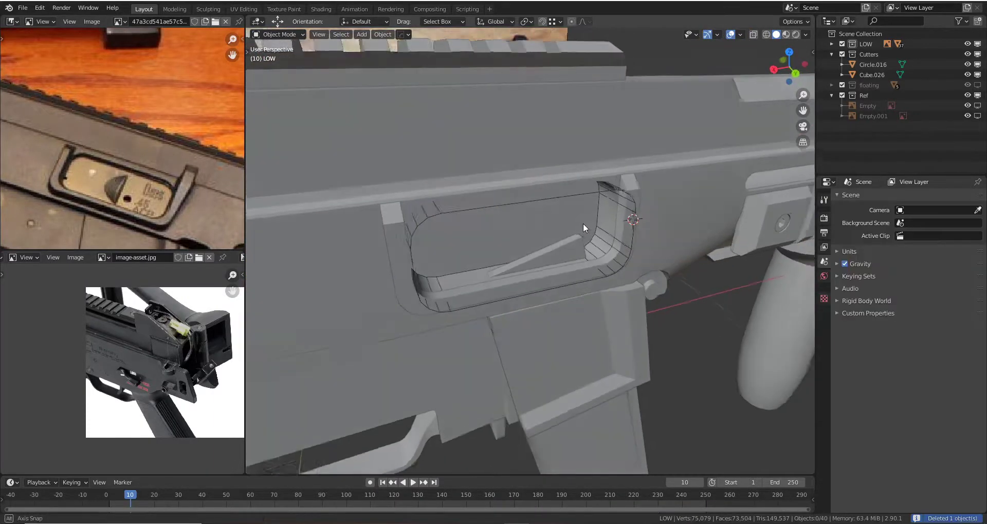
- Duplicate the gun body in place and set its Boolean.001 to Intersect with Cube.026
{"action": "key", "text": "shift+d"}
{"action": "key", "text": "Escape"}
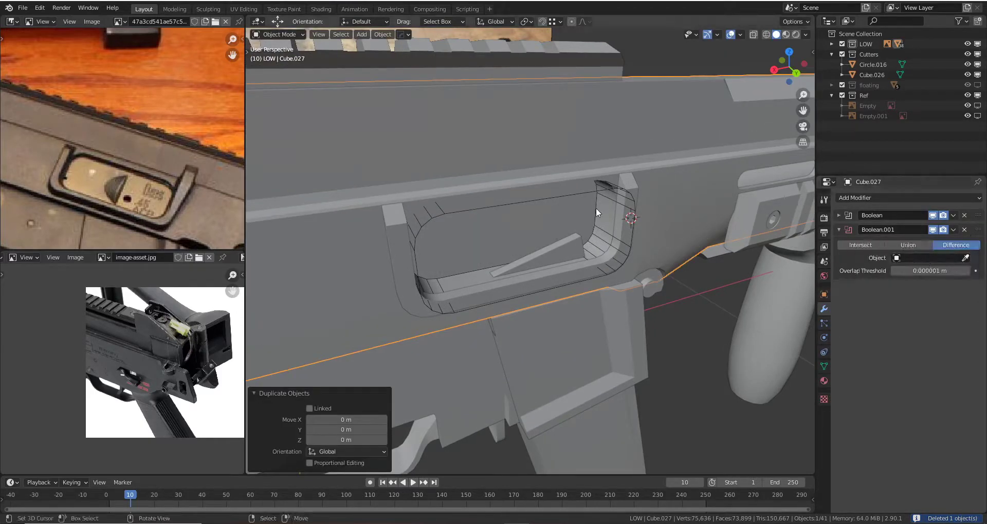
{"action": "left_click", "coordinate": [635, 190]}
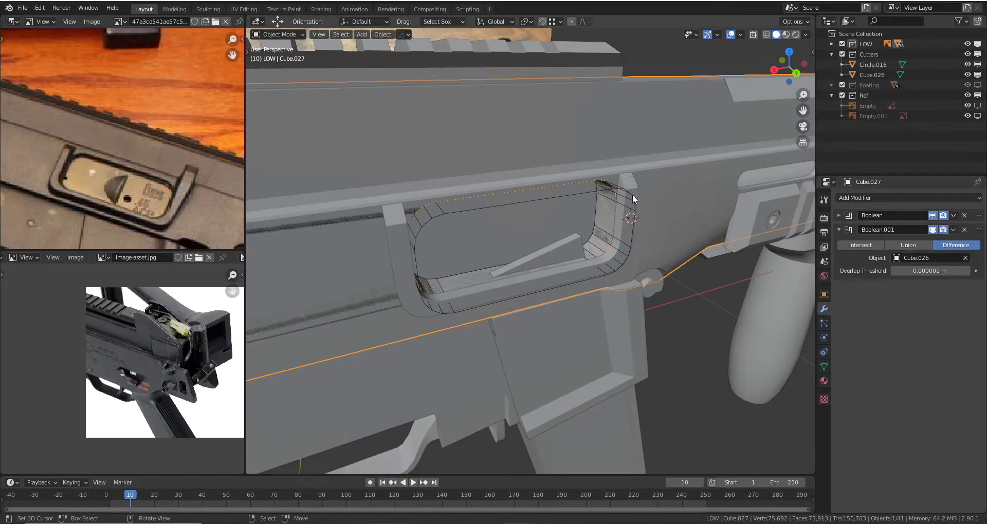
{"action": "left_click", "coordinate": [860, 245]}
{"action": "mouse_move", "coordinate": [668, 165]}
{"action": "middle_mouse_down"}
{"action": "mouse_move", "coordinate": [606, 140]}
{"action": "mouse_move", "coordinate": [618, 161]}
{"action": "mouse_move", "coordinate": [562, 181]}
{"action": "mouse_move", "coordinate": [606, 165]}
{"action": "mouse_move", "coordinate": [630, 205]}
{"action": "mouse_move", "coordinate": [591, 202]}
{"action": "mouse_move", "coordinate": [631, 222]}
{"action": "middle_mouse_up"}
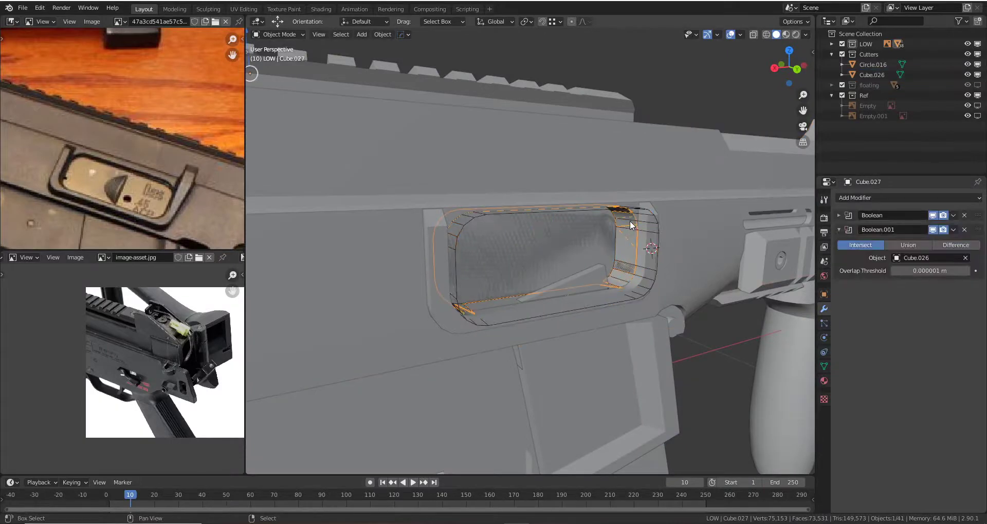
- Remove the body copy's first Boolean in local view, leaving the rounded port panel
{"action": "key", "text": "KP_Divide"}
{"action": "left_click", "coordinate": [964, 215]}
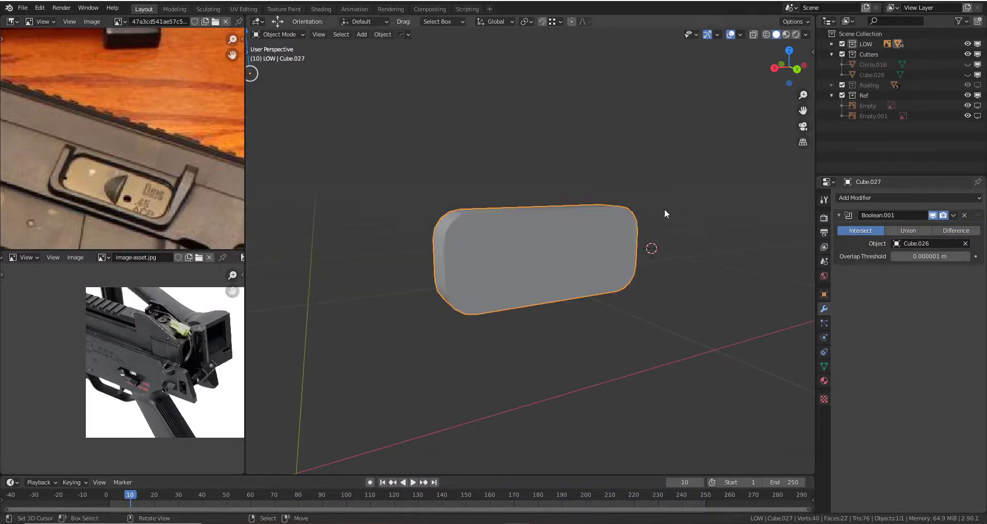
{"action": "middle_click_drag", "start_coordinate": [664, 209], "coordinate": [683, 219]}
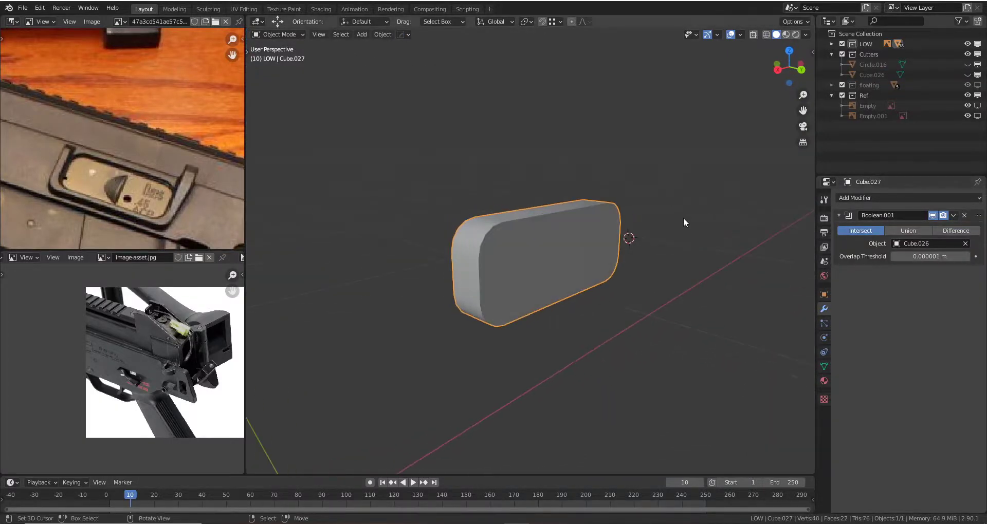
{"action": "key", "text": "KP_Divide"}
- Remove the receiver's Boolean.001 and apply its port-cut Boolean
{"action": "left_click", "coordinate": [533, 233]}
{"action": "middle_click_drag", "start_coordinate": [566, 242], "coordinate": [707, 202]}
{"action": "left_click", "coordinate": [571, 242]}
{"action": "left_click", "coordinate": [707, 201]}
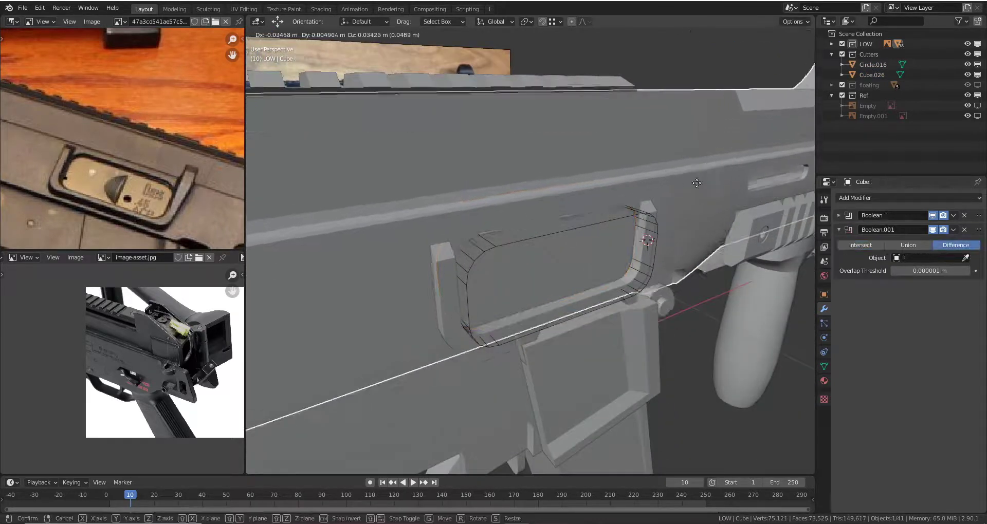
{"action": "left_click", "coordinate": [964, 230]}
{"action": "left_click", "coordinate": [953, 216]}
{"action": "left_click", "coordinate": [904, 232]}
{"action": "mouse_move", "coordinate": [668, 216]}
{"action": "middle_mouse_down"}
{"action": "mouse_move", "coordinate": [646, 190]}
{"action": "mouse_move", "coordinate": [613, 234]}
{"action": "middle_mouse_up"}
- Delete the port cutter, then undo back to the panel's intersect setup
{"action": "left_click", "coordinate": [647, 190]}
{"action": "key", "text": "Delete"}
{"action": "key", "text": "ctrl+z"}
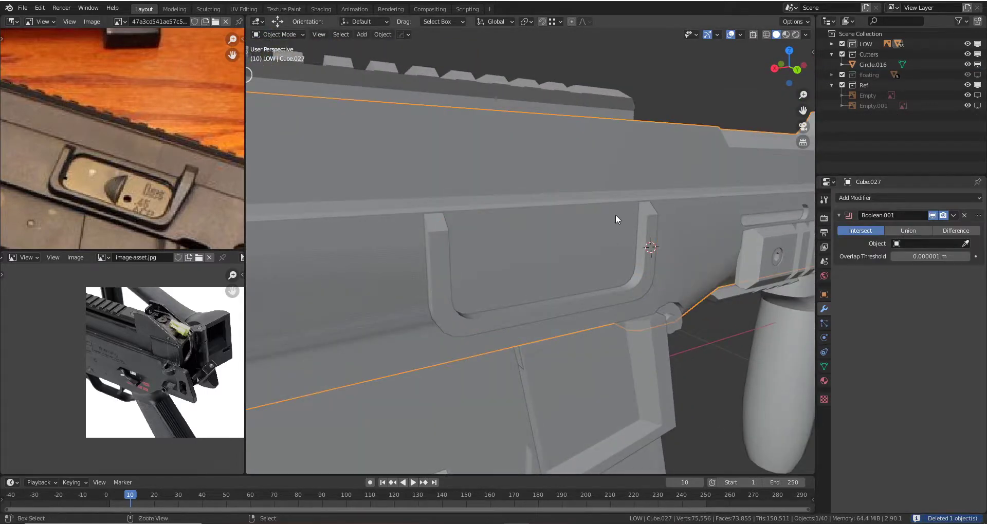
{"action": "key", "text": "ctrl+shift+z"}
{"action": "key", "text": "ctrl+z"}
{"action": "key", "text": "ctrl+z"}
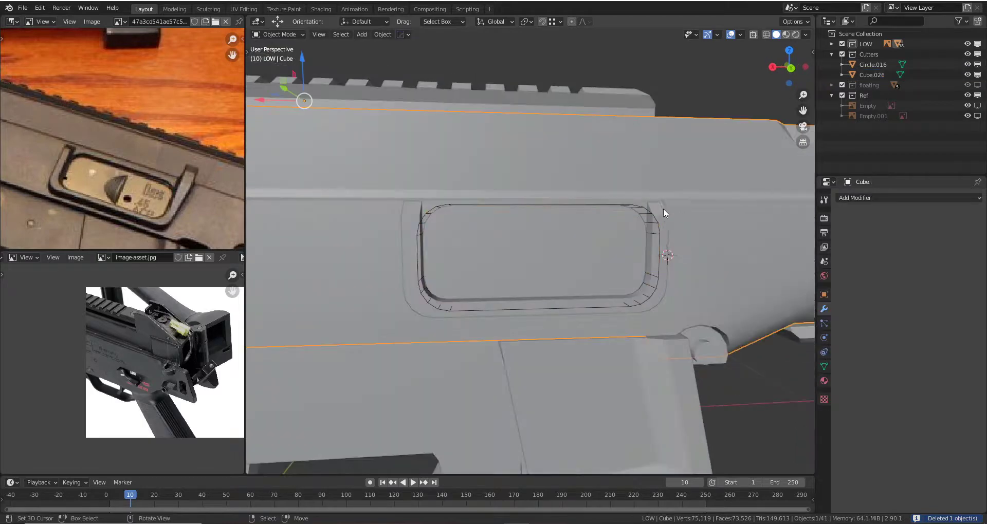
{"action": "key", "text": "ctrl+z"}
- Apply the intersect boolean on the inset panel and delete the port cutter
{"action": "left_click", "coordinate": [954, 215]}
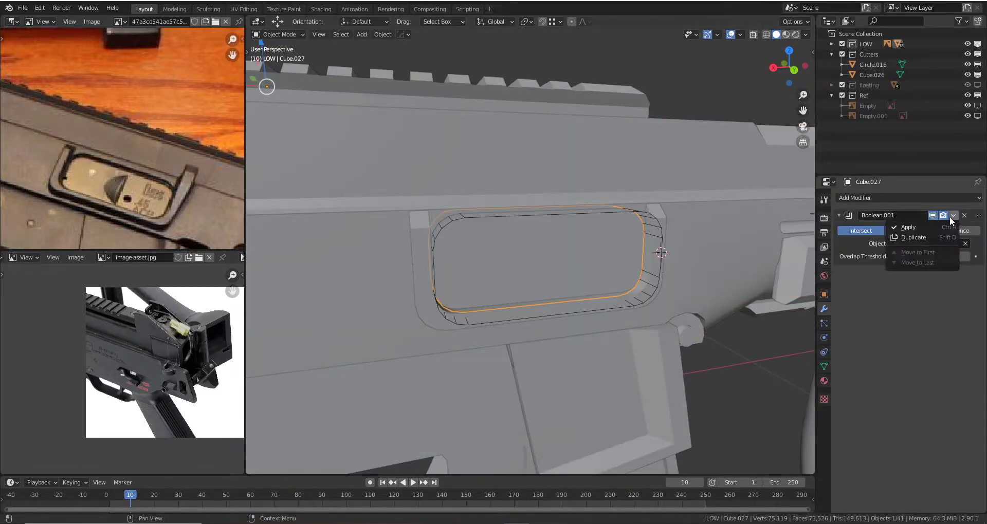
{"action": "left_click", "coordinate": [905, 227]}
{"action": "scroll", "coordinate": [646, 226], "scroll_direction": "up", "scroll_amount": 1}
{"action": "left_click", "coordinate": [679, 209]}
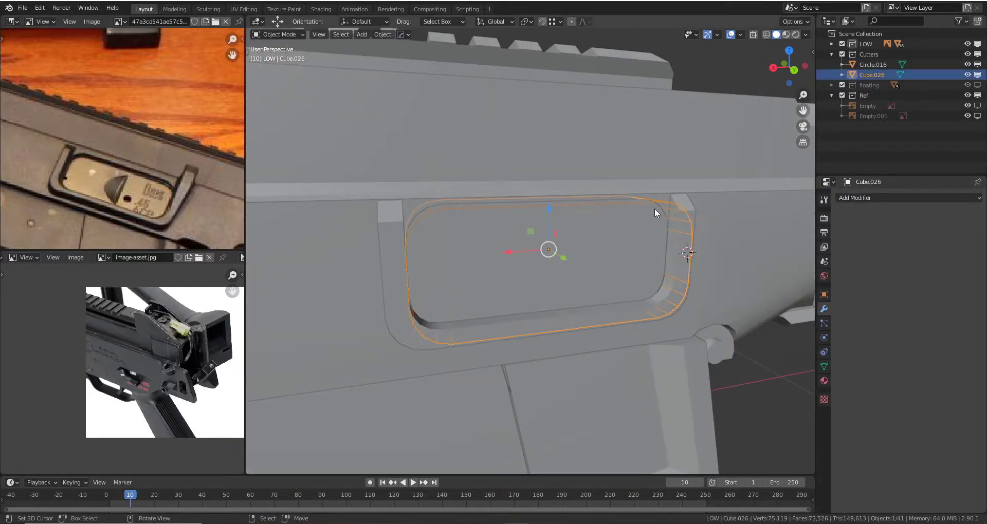
{"action": "key", "text": "Delete"}
{"action": "mouse_move", "coordinate": [672, 240]}
{"action": "middle_mouse_down"}
{"action": "mouse_move", "coordinate": [591, 211]}
{"action": "mouse_move", "coordinate": [610, 241]}
{"action": "middle_mouse_up"}
- Nudge inset panel Cube.027 slightly, cancelling a second move attempt
{"action": "left_click", "coordinate": [633, 237]}
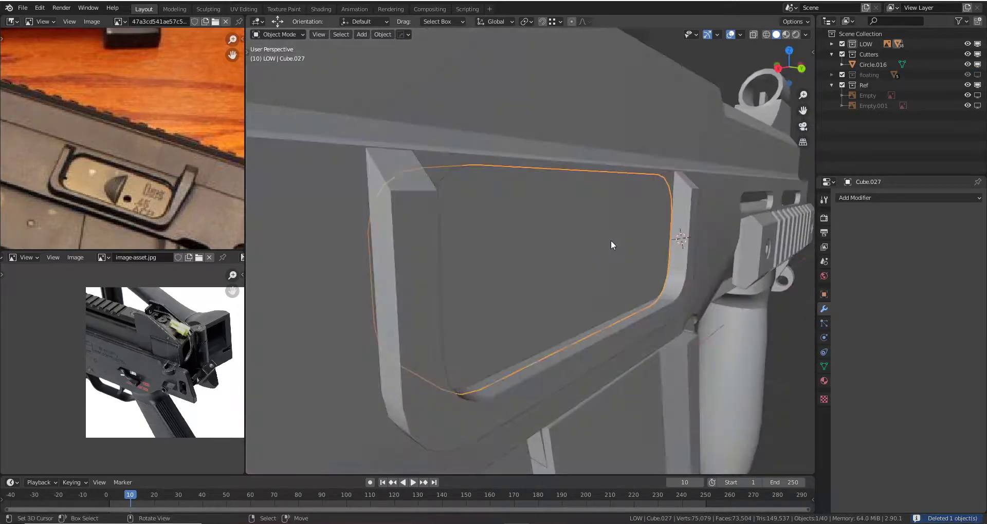
{"action": "key", "text": "g"}
{"action": "left_click", "coordinate": [600, 238]}
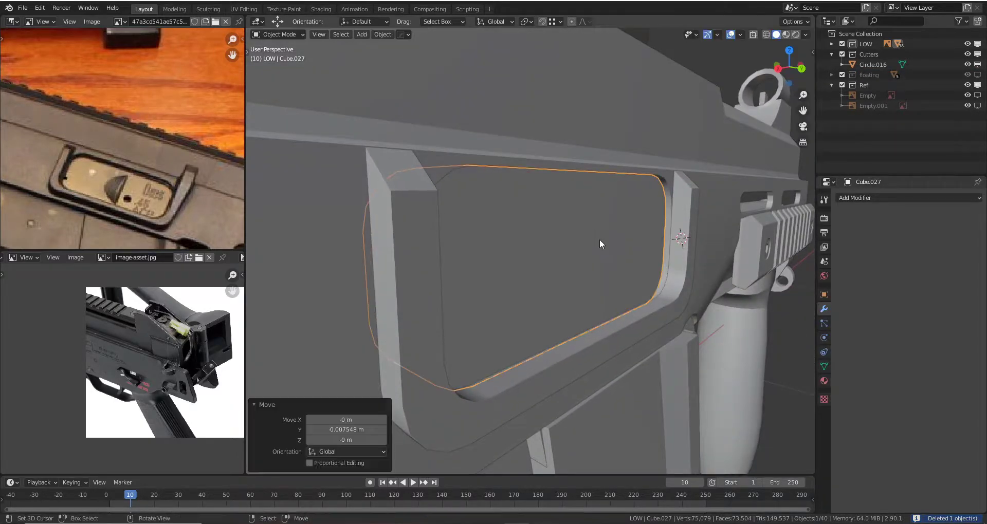
{"action": "scroll", "coordinate": [596, 241], "scroll_direction": "up", "scroll_amount": 3}
{"action": "key", "text": "g"}
{"action": "right_click", "coordinate": [637, 78]}
{"action": "scroll", "coordinate": [635, 146], "scroll_direction": "down", "scroll_amount": 3}
- Reposition Cube.027 within the ejection port from a closer angle on the receiver
{"action": "left_click", "coordinate": [635, 146]}
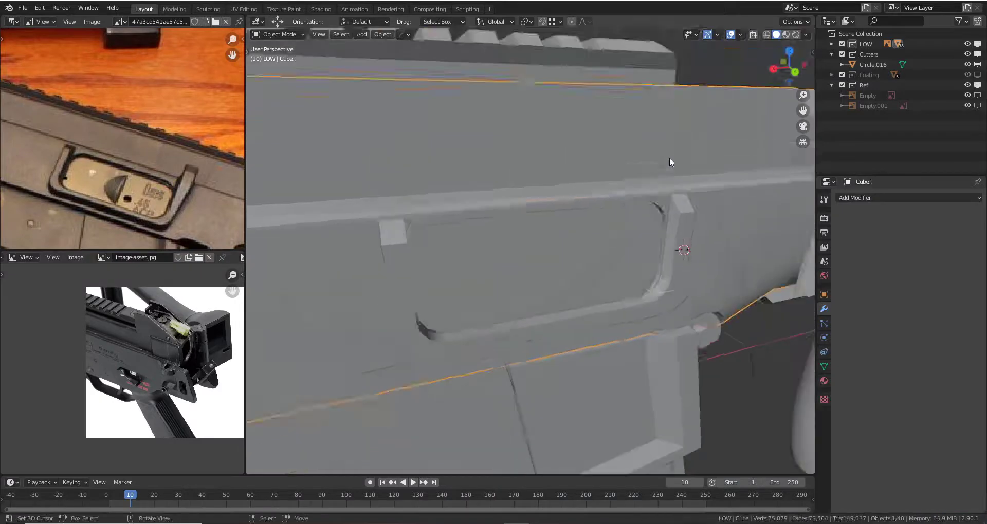
{"action": "mouse_move", "coordinate": [635, 146]}
{"action": "middle_mouse_down"}
{"action": "mouse_move", "coordinate": [598, 171]}
{"action": "mouse_move", "coordinate": [540, 163]}
{"action": "mouse_move", "coordinate": [441, 192]}
{"action": "mouse_move", "coordinate": [532, 223]}
{"action": "middle_mouse_up"}
{"action": "scroll", "coordinate": [157, 182], "scroll_direction": "up", "scroll_amount": 1}
{"action": "scroll", "coordinate": [158, 182], "scroll_direction": "up", "scroll_amount": 1}
{"action": "scroll", "coordinate": [495, 234], "scroll_direction": "up", "scroll_amount": 2}
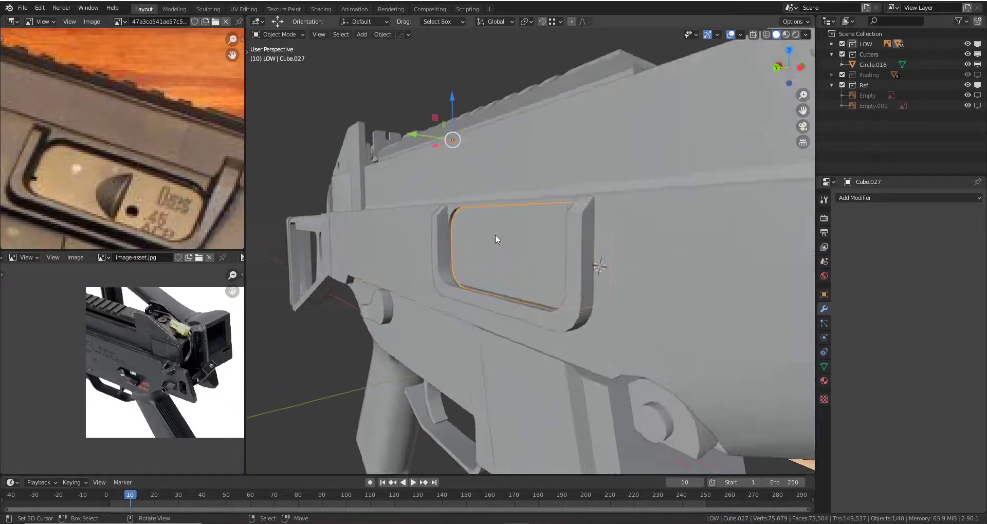
{"action": "left_click", "coordinate": [495, 234]}
{"action": "key", "text": "g"}
{"action": "left_click", "coordinate": [496, 243]}
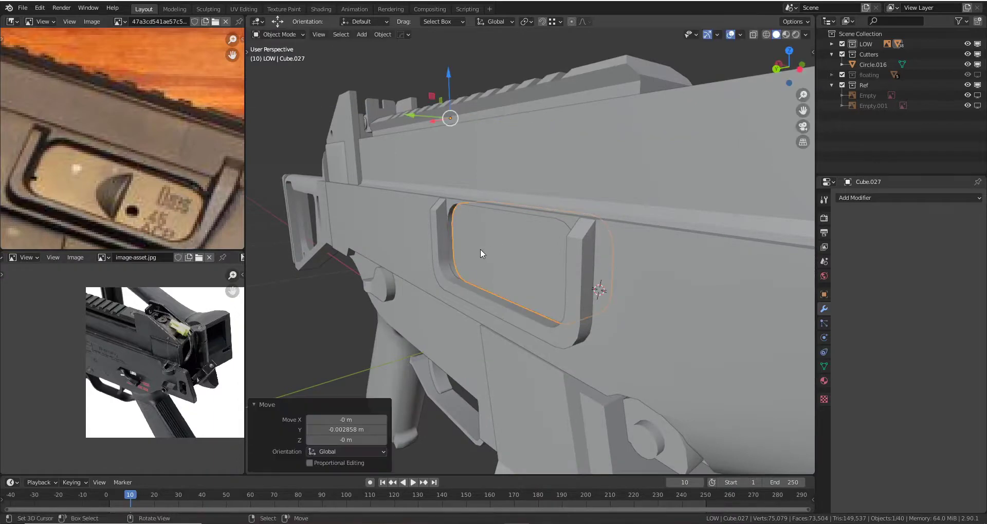
{"action": "mouse_move", "coordinate": [480, 249]}
{"action": "middle_mouse_down"}
{"action": "mouse_move", "coordinate": [519, 168]}
{"action": "mouse_move", "coordinate": [556, 220]}
{"action": "middle_mouse_up"}
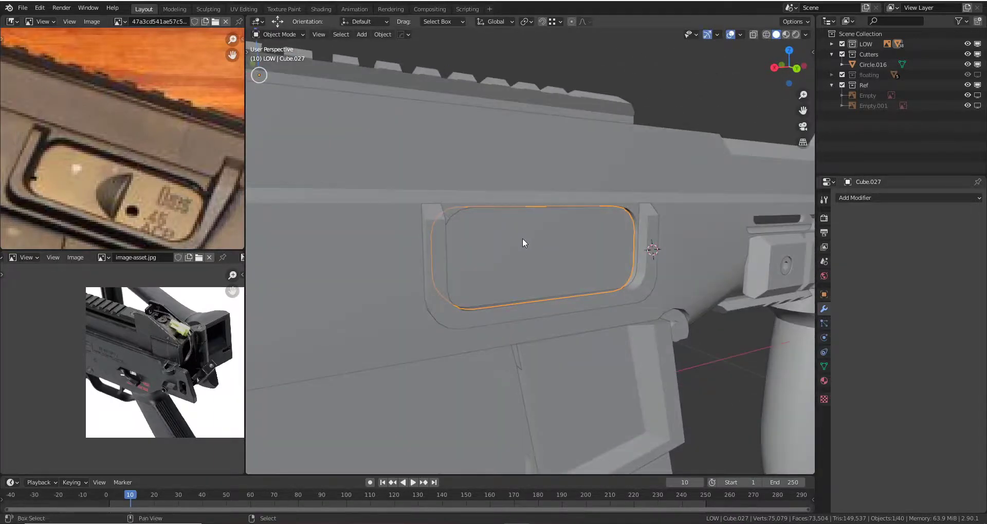
- In local view, slide one face of Cube.027 along Y to fit the port frame
{"action": "key", "text": "KP_Divide"}
{"action": "key", "text": "Tab"}
{"action": "key", "text": "3"}
{"action": "left_click_drag", "start_coordinate": [551, 253], "coordinate": [590, 251]}
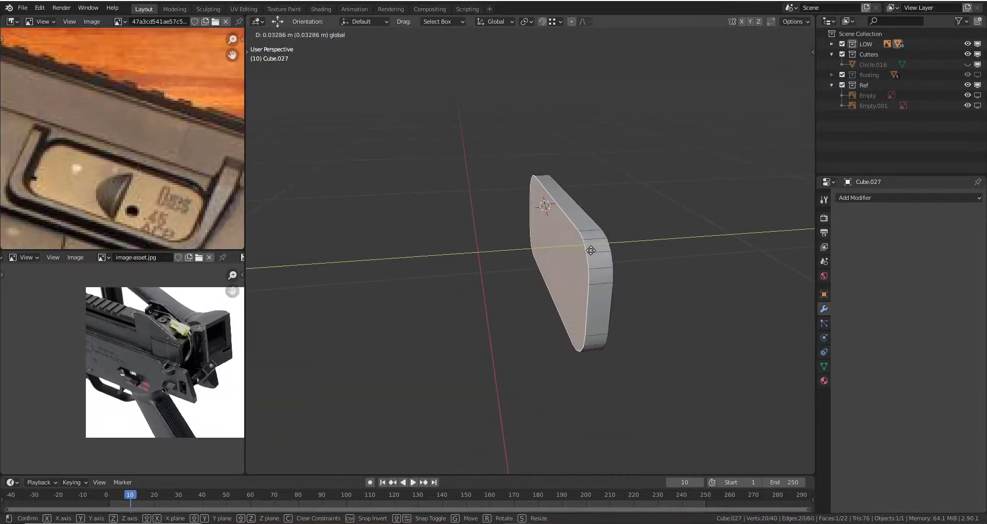
{"action": "left_click", "coordinate": [593, 250]}
{"action": "right_click", "coordinate": [573, 248]}
{"action": "key", "text": "Tab"}
{"action": "mouse_move", "coordinate": [573, 248]}
{"action": "middle_mouse_down"}
{"action": "mouse_move", "coordinate": [600, 248]}
{"action": "mouse_move", "coordinate": [524, 238]}
{"action": "middle_mouse_up"}
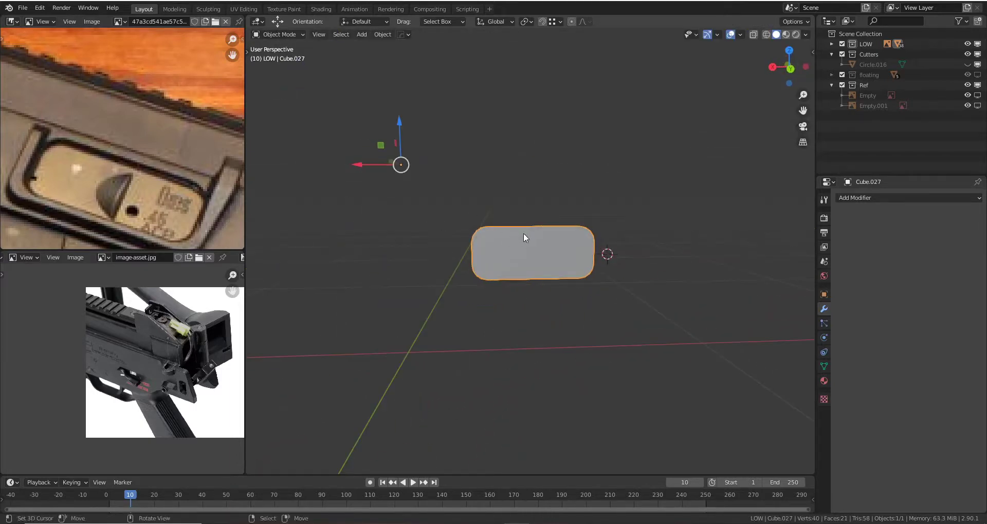
{"action": "key", "text": "KP_Divide"}
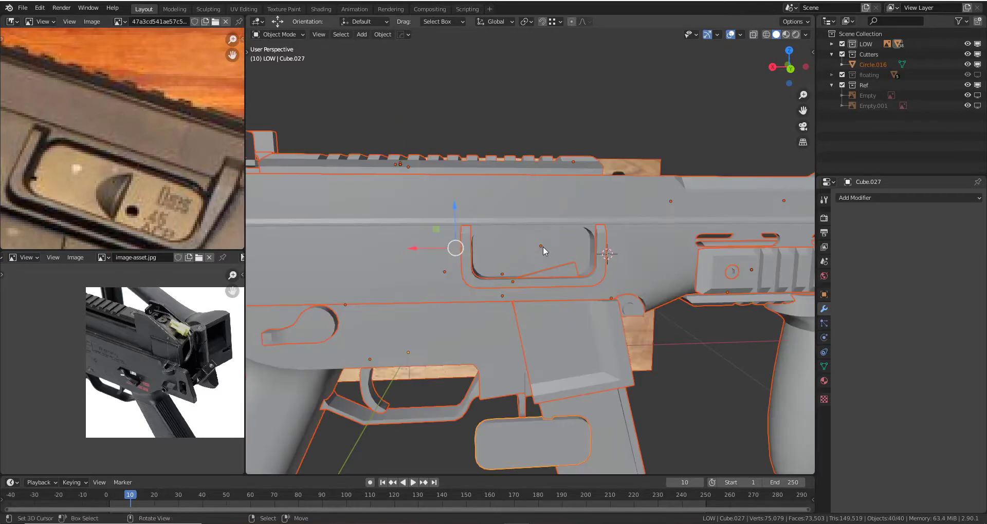
{"action": "middle_click_drag", "start_coordinate": [535, 241], "coordinate": [553, 252]}
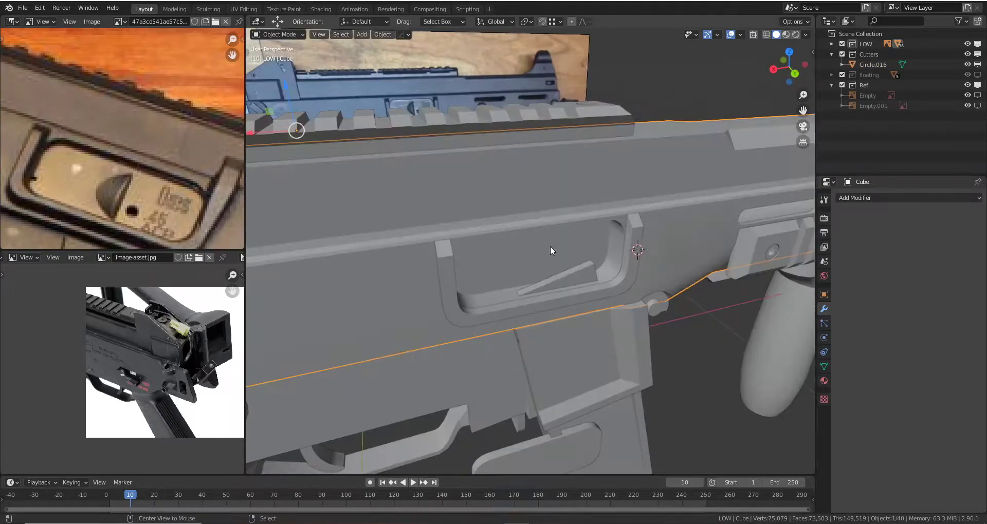
- Slide Cube.027 along X into the ejection-port recess
{"action": "left_click", "coordinate": [547, 249]}
{"action": "key", "text": "KP_Divide"}
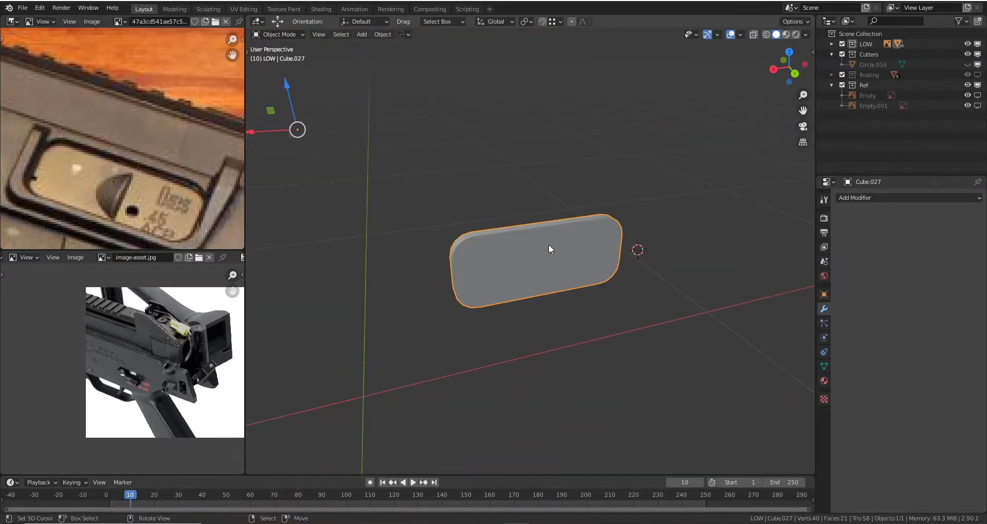
{"action": "key", "text": "KP_Divide"}
{"action": "left_click", "coordinate": [564, 244]}
{"action": "key", "text": "g"}
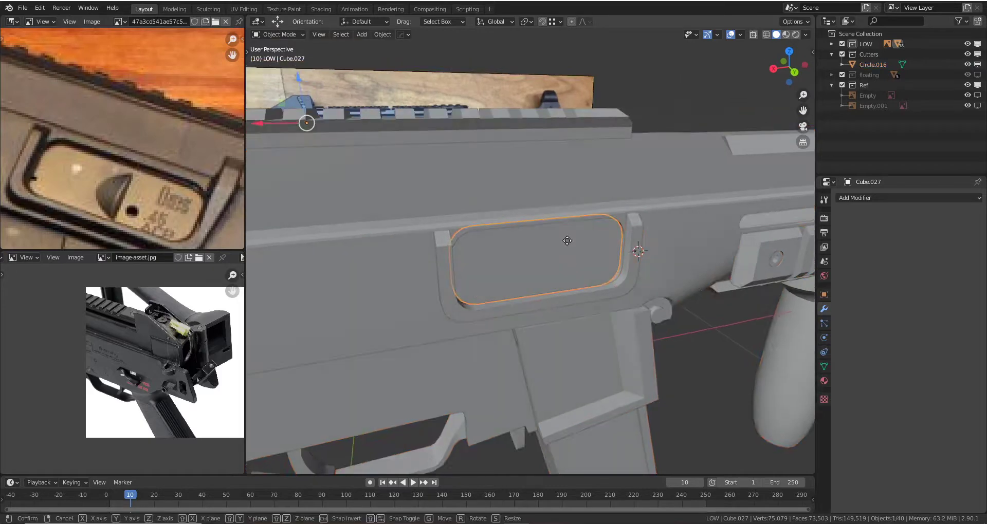
{"action": "key", "text": "Escape"}
{"action": "key", "text": "g"}
{"action": "key", "text": "x"}
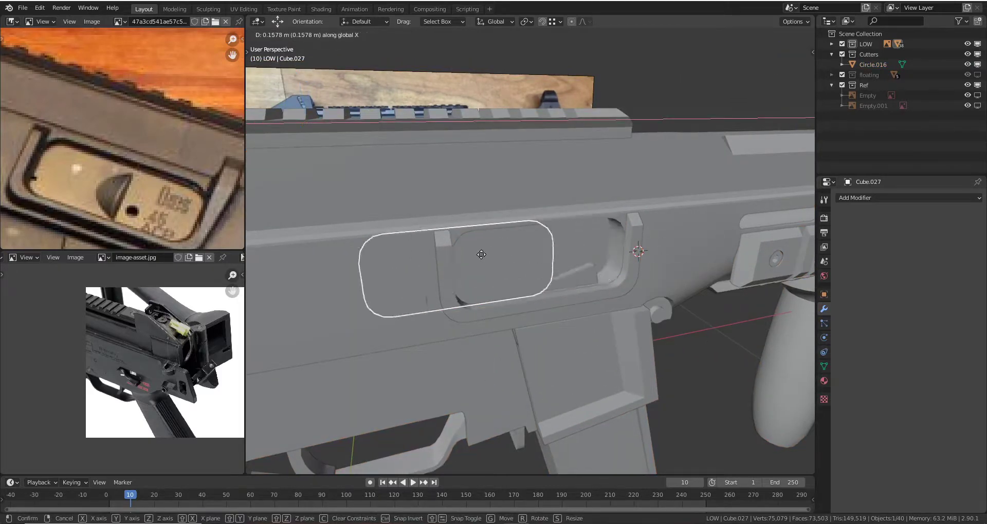
{"action": "left_click", "coordinate": [493, 259]}
- Deselect everything and re-angle the view to check the seated panel
{"action": "scroll", "coordinate": [499, 264], "scroll_direction": "down", "scroll_amount": 3}
{"action": "mouse_move", "coordinate": [499, 264]}
{"action": "middle_mouse_down"}
{"action": "mouse_move", "coordinate": [513, 208]}
{"action": "mouse_move", "coordinate": [507, 230]}
{"action": "mouse_move", "coordinate": [572, 249]}
{"action": "mouse_move", "coordinate": [596, 208]}
{"action": "mouse_move", "coordinate": [567, 236]}
{"action": "mouse_move", "coordinate": [515, 233]}
{"action": "middle_mouse_up"}
{"action": "scroll", "coordinate": [532, 241], "scroll_direction": "up", "scroll_amount": 4}
{"action": "key", "text": "alt+a"}
{"action": "scroll", "coordinate": [515, 238], "scroll_direction": "down", "scroll_amount": 3}
{"action": "scroll", "coordinate": [127, 196], "scroll_direction": "down", "scroll_amount": 2}
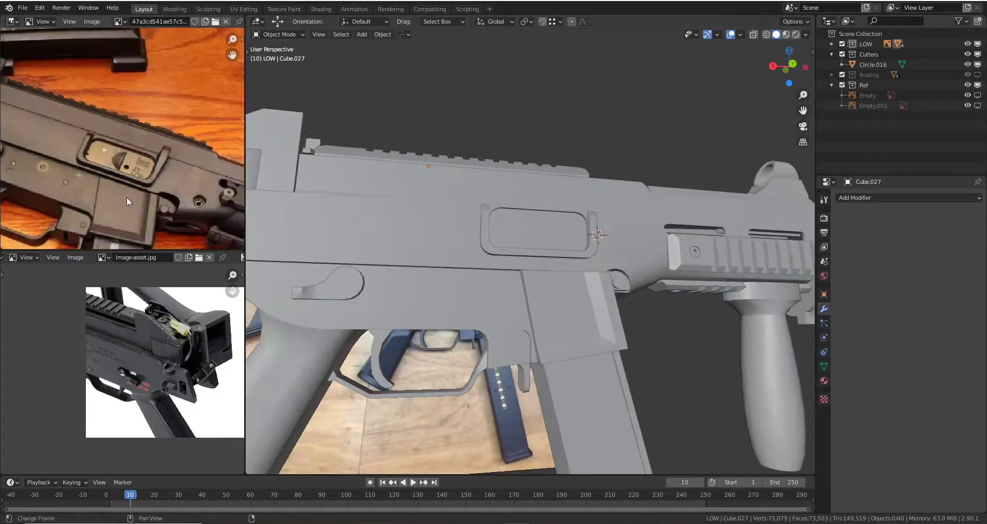
{"action": "scroll", "coordinate": [165, 137], "scroll_direction": "down", "scroll_amount": 2}
{"action": "mouse_move", "coordinate": [591, 241]}
{"action": "middle_mouse_down"}
{"action": "mouse_move", "coordinate": [609, 252]}
{"action": "mouse_move", "coordinate": [538, 206]}
{"action": "middle_mouse_up"}
{"action": "scroll", "coordinate": [452, 209], "scroll_direction": "up", "scroll_amount": 3}
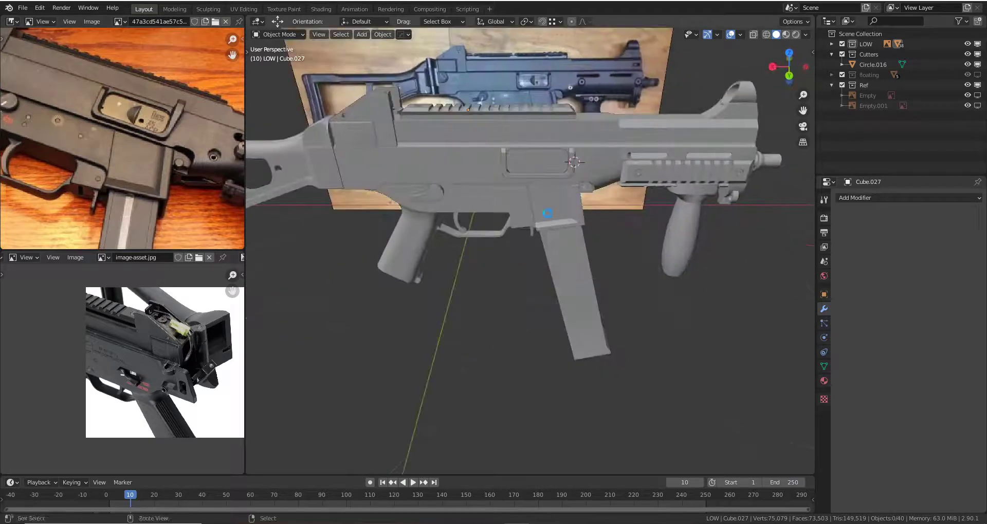
- Save ump.blend and show the gun see-through in back orthographic view
{"action": "key", "text": "ctrl+s"}
{"action": "key", "text": "ctrl+KP_1"}
{"action": "key", "text": "shift+z"}
{"action": "scroll", "coordinate": [513, 227], "scroll_direction": "up", "scroll_amount": 2}
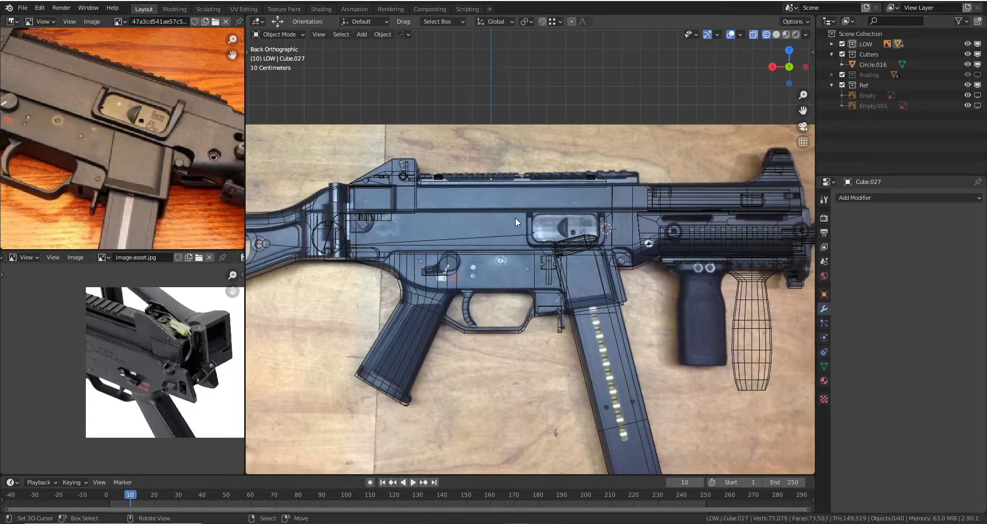
- Zoom around the reference and select the Plane object
{"action": "scroll", "coordinate": [515, 218], "scroll_direction": "up", "scroll_amount": 3}
{"action": "scroll", "coordinate": [597, 230], "scroll_direction": "up", "scroll_amount": 2}
{"action": "scroll", "coordinate": [502, 247], "scroll_direction": "up", "scroll_amount": 2}
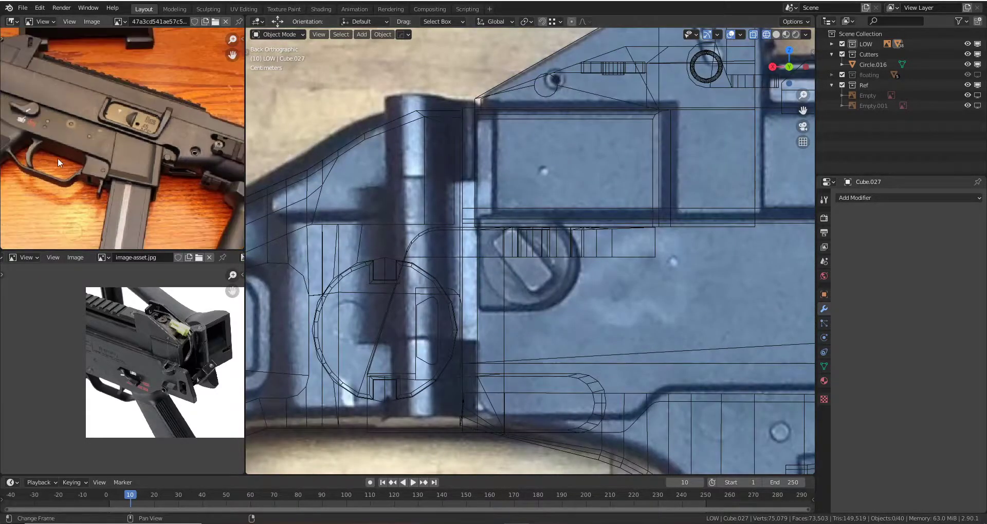
{"action": "scroll", "coordinate": [57, 158], "scroll_direction": "down", "scroll_amount": 2}
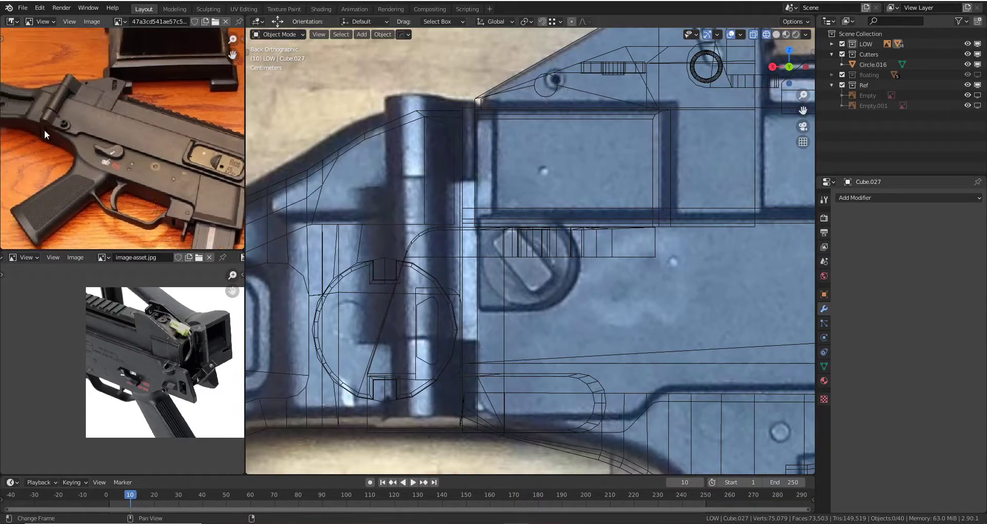
{"action": "scroll", "coordinate": [43, 171], "scroll_direction": "up", "scroll_amount": 2}
{"action": "scroll", "coordinate": [43, 171], "scroll_direction": "up", "scroll_amount": 2}
{"action": "left_click", "coordinate": [534, 265]}
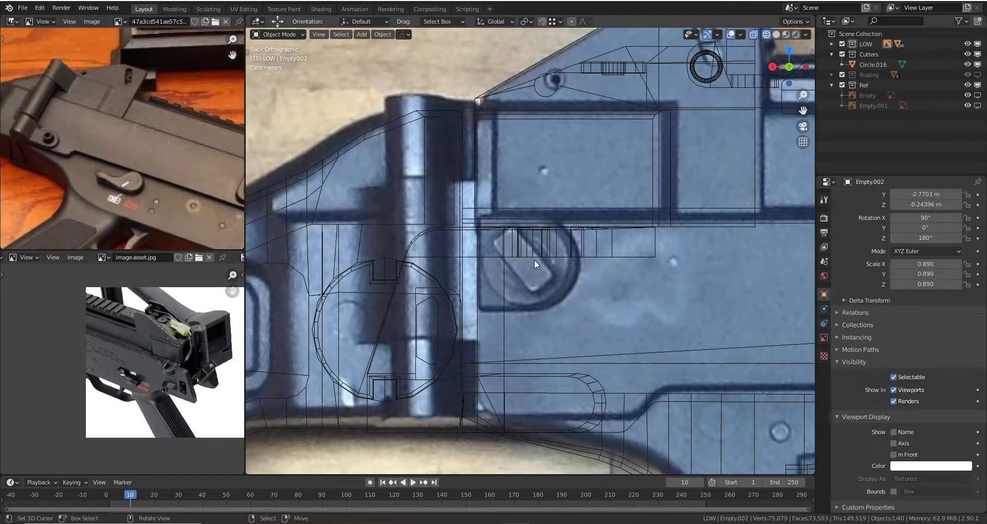
{"action": "left_click", "coordinate": [534, 265]}
{"action": "scroll", "coordinate": [520, 251], "scroll_direction": "down", "scroll_amount": 2}
{"action": "scroll", "coordinate": [504, 239], "scroll_direction": "up", "scroll_amount": 2}
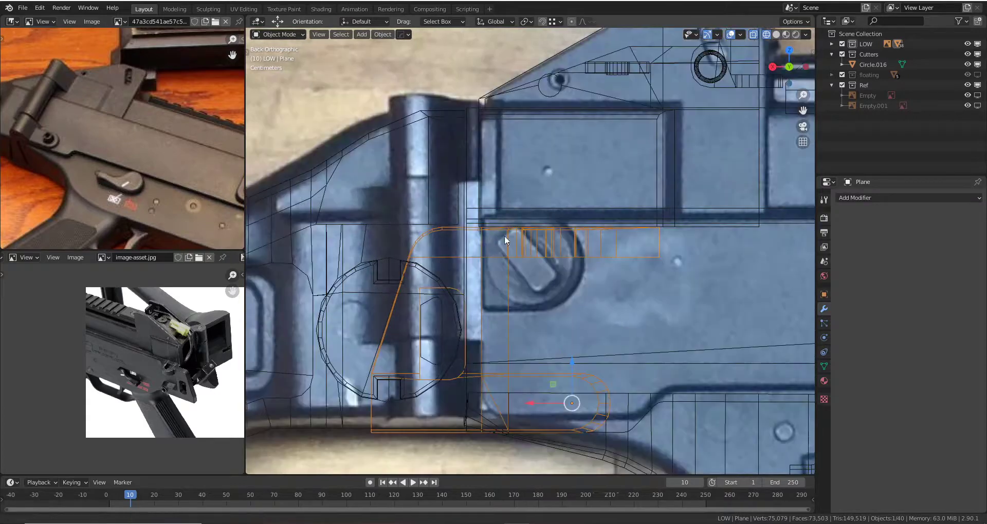
{"action": "scroll", "coordinate": [504, 236], "scroll_direction": "down", "scroll_amount": 1}
{"action": "scroll", "coordinate": [524, 257], "scroll_direction": "down", "scroll_amount": 1}
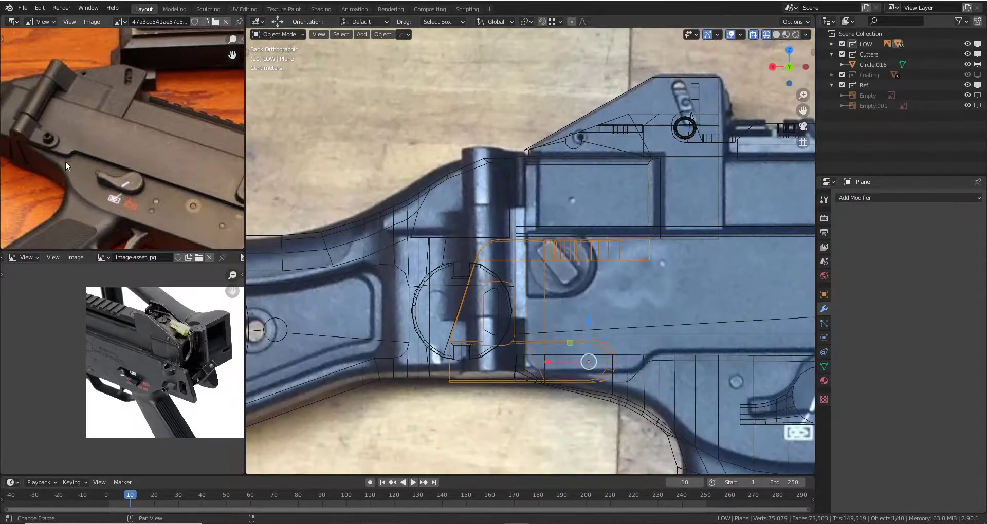
{"action": "scroll", "coordinate": [67, 160], "scroll_direction": "down", "scroll_amount": 1}
{"action": "scroll", "coordinate": [70, 157], "scroll_direction": "up", "scroll_amount": 1}
{"action": "scroll", "coordinate": [527, 260], "scroll_direction": "up", "scroll_amount": 2}
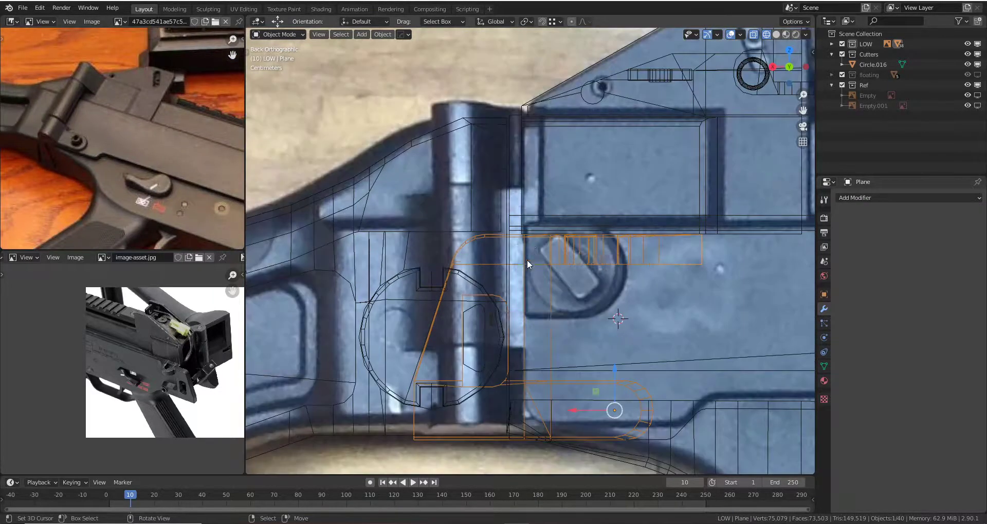
- Briefly toggle solid shading, then return the viewport to wireframe
{"action": "key", "text": "shift+z"}
{"action": "key", "text": "z"}
{"action": "left_click", "coordinate": [491, 242]}
{"action": "scroll", "coordinate": [532, 277], "scroll_direction": "up", "scroll_amount": 2}
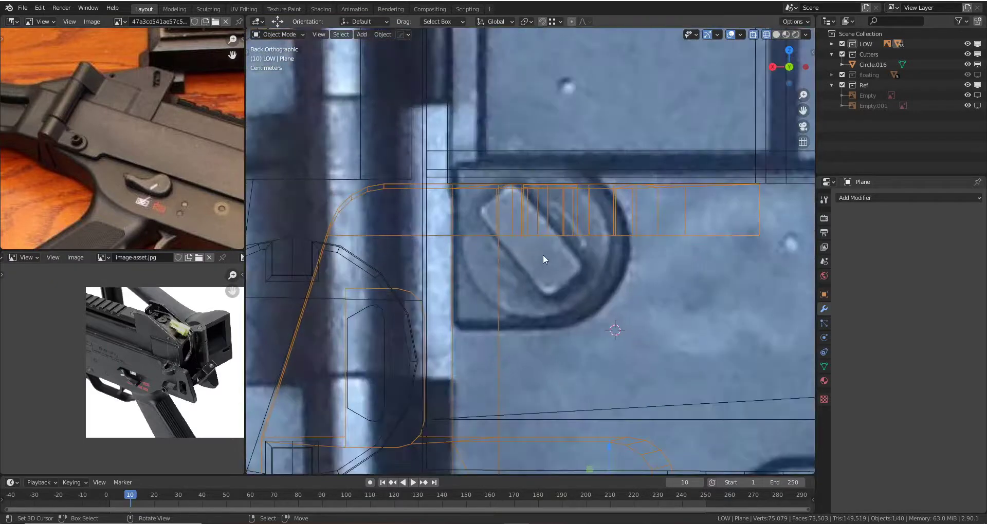
{"action": "scroll", "coordinate": [530, 231], "scroll_direction": "down", "scroll_amount": 3}
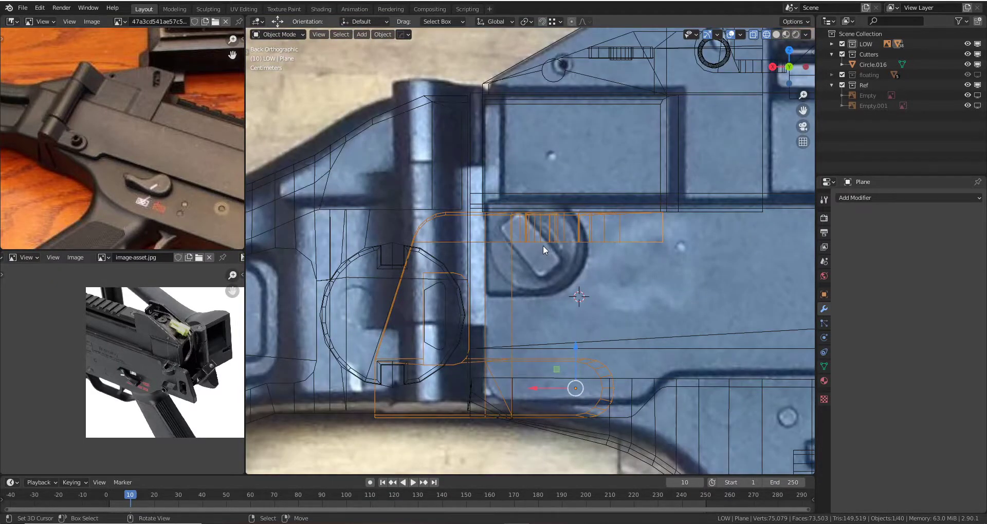
{"action": "scroll", "coordinate": [514, 246], "scroll_direction": "down", "scroll_amount": 3}
{"action": "scroll", "coordinate": [495, 242], "scroll_direction": "up", "scroll_amount": 2}
{"action": "scroll", "coordinate": [495, 242], "scroll_direction": "down", "scroll_amount": 3}
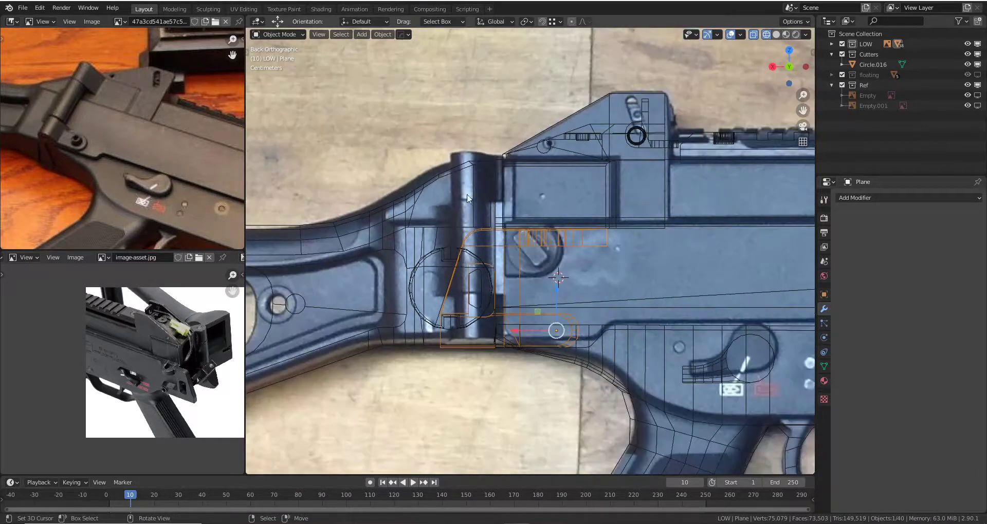
{"action": "scroll", "coordinate": [529, 254], "scroll_direction": "up", "scroll_amount": 3}
- Pan toward the Plane and enlarge the upper reference-photo panel by dragging its border down
{"action": "middle_click_drag", "start_coordinate": [53, 116], "coordinate": [56, 127]}
{"action": "scroll", "coordinate": [56, 127], "scroll_direction": "up", "scroll_amount": 3}
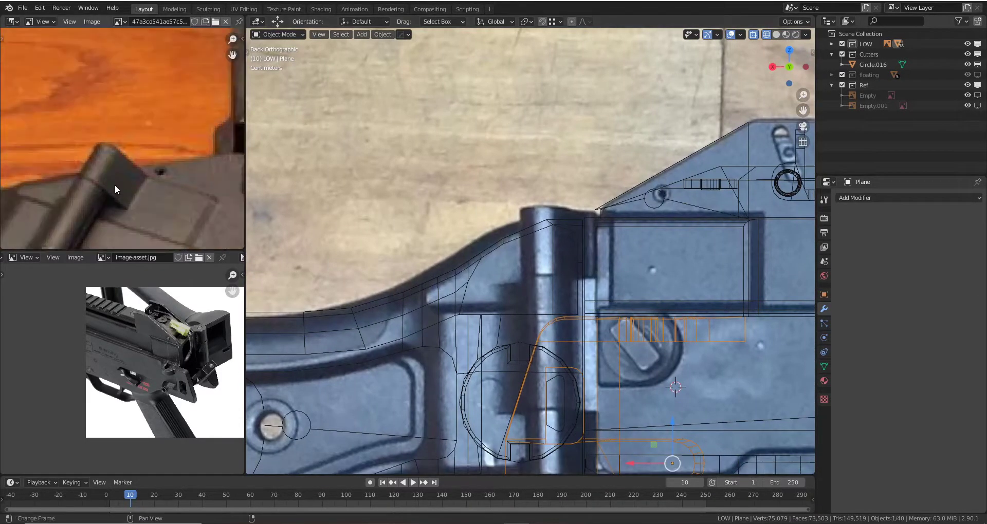
{"action": "scroll", "coordinate": [56, 127], "scroll_direction": "up", "scroll_amount": 2}
{"action": "left_click_drag", "start_coordinate": [175, 248], "coordinate": [169, 355]}
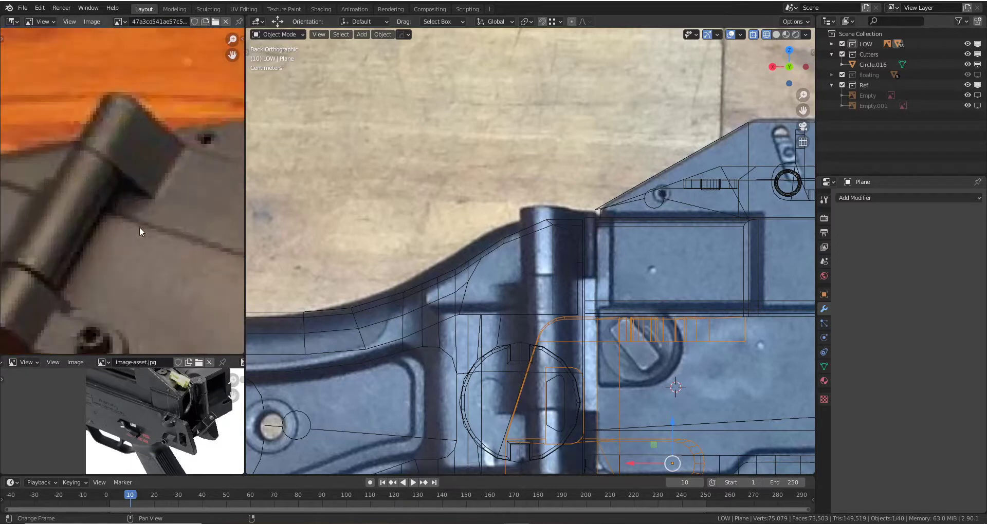
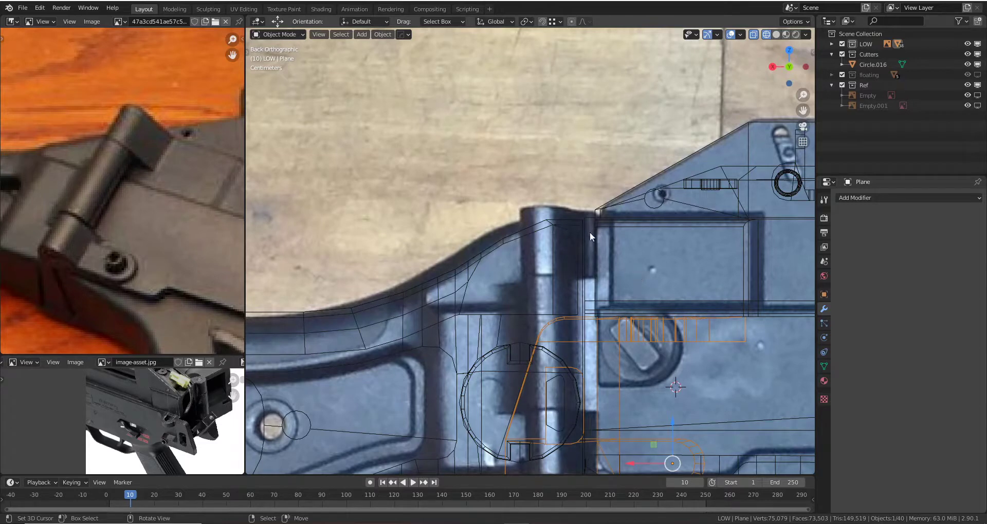
- Frame the stock hinge area in the viewport and bring up the Add menu
{"action": "scroll", "coordinate": [153, 183], "scroll_direction": "down", "scroll_amount": 3}
{"action": "scroll", "coordinate": [153, 183], "scroll_direction": "up", "scroll_amount": 3}
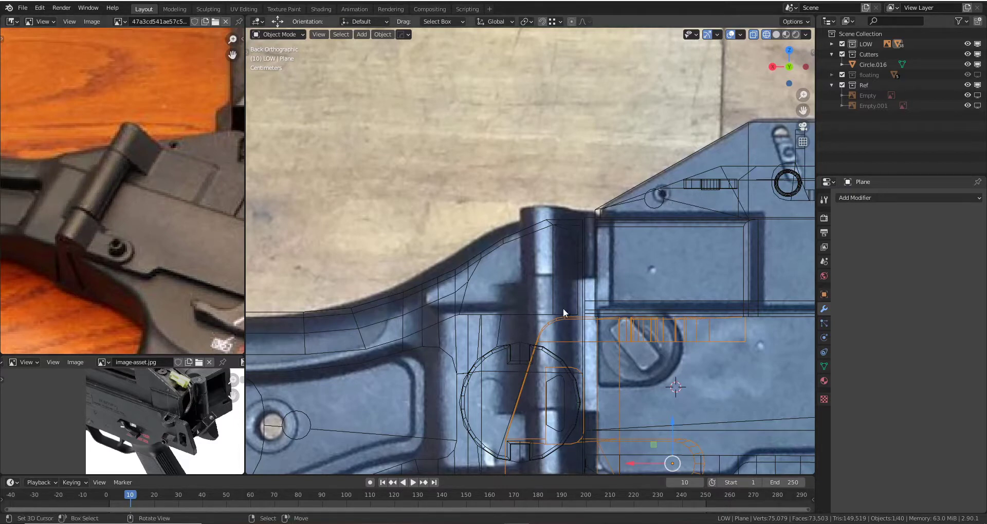
{"action": "scroll", "coordinate": [533, 351], "scroll_direction": "down", "scroll_amount": 2}
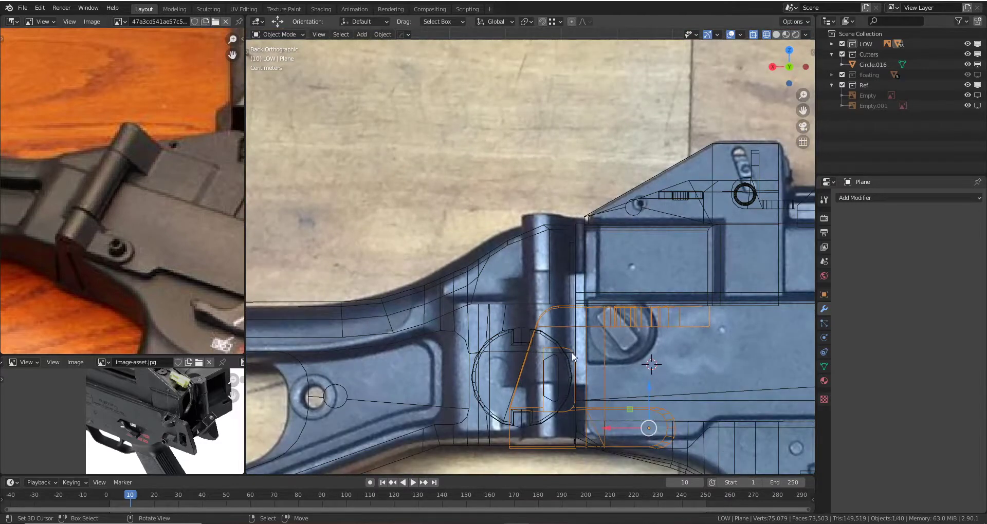
{"action": "scroll", "coordinate": [532, 352], "scroll_direction": "up", "scroll_amount": 3}
{"action": "mouse_move", "coordinate": [565, 216]}
{"action": "middle_mouse_down", "text": "shift"}
{"action": "mouse_move", "coordinate": [544, 107]}
{"action": "mouse_move", "coordinate": [532, 185]}
{"action": "middle_mouse_up", "text": "shift"}
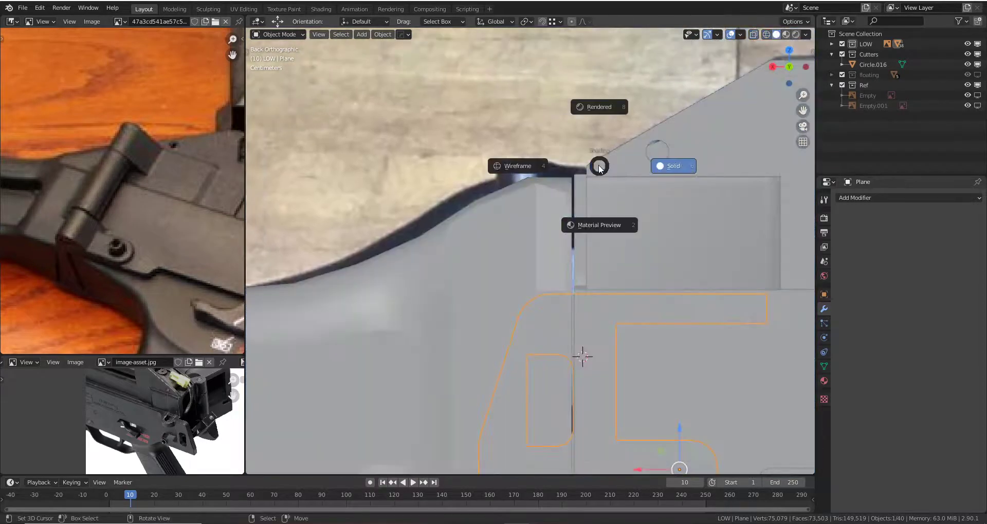
{"action": "key", "text": "shift+a"}
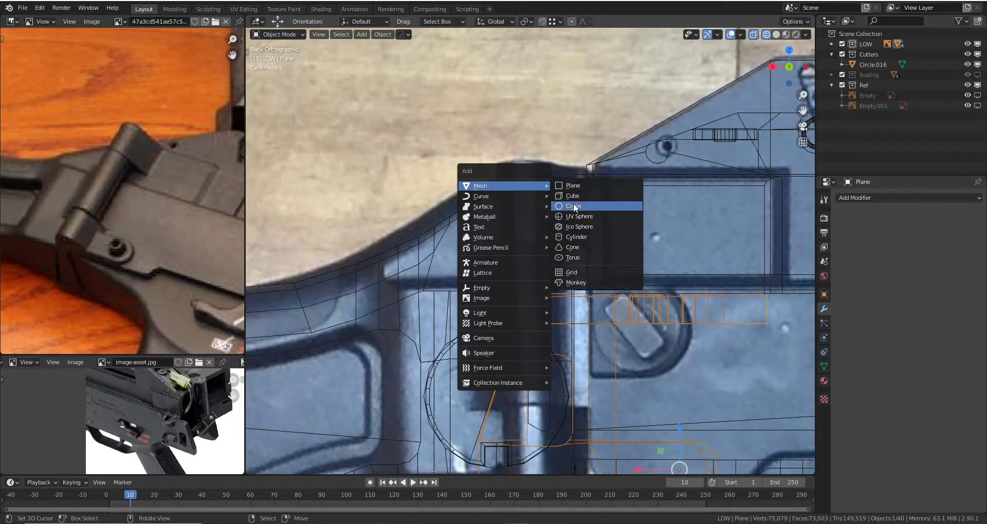
- Add a small mesh circle and move it vertically onto the hinge pin's top
{"action": "left_click", "coordinate": [572, 202]}
{"action": "scroll", "coordinate": [539, 312], "scroll_direction": "down", "scroll_amount": 1}
{"action": "key", "text": "s"}
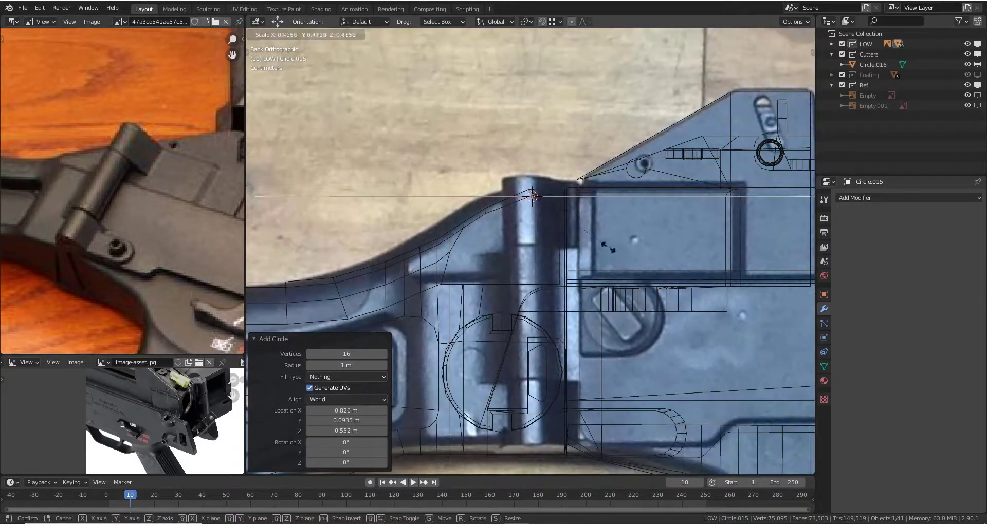
{"action": "left_click", "coordinate": [553, 218]}
{"action": "key", "text": "g"}
{"action": "key", "text": "z"}
{"action": "left_click", "coordinate": [553, 218]}
{"action": "scroll", "coordinate": [553, 218], "scroll_direction": "up", "scroll_amount": 3}
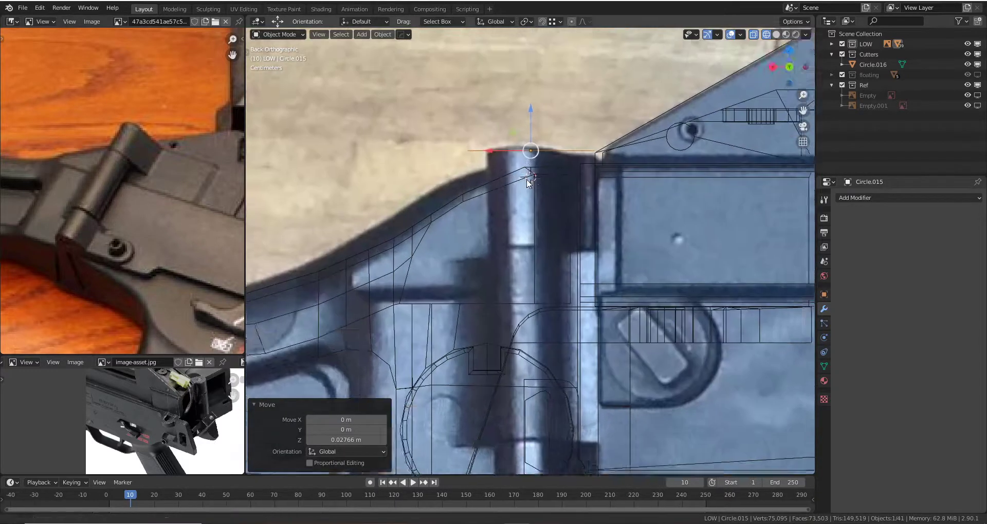
- Nudge the circle vertically and check its alignment in solid and wireframe shading
{"action": "key", "text": "s"}
{"action": "key", "text": "z"}
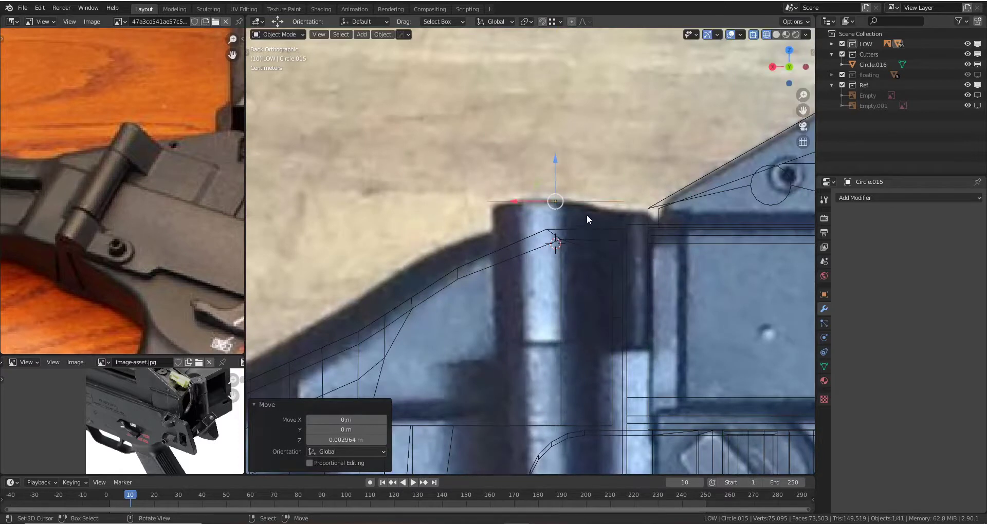
{"action": "left_click", "coordinate": [520, 200]}
{"action": "key", "text": "g"}
{"action": "key", "text": "x"}
{"action": "key", "text": "Escape"}
{"action": "key", "text": "z"}
{"action": "left_click", "coordinate": [581, 253]}
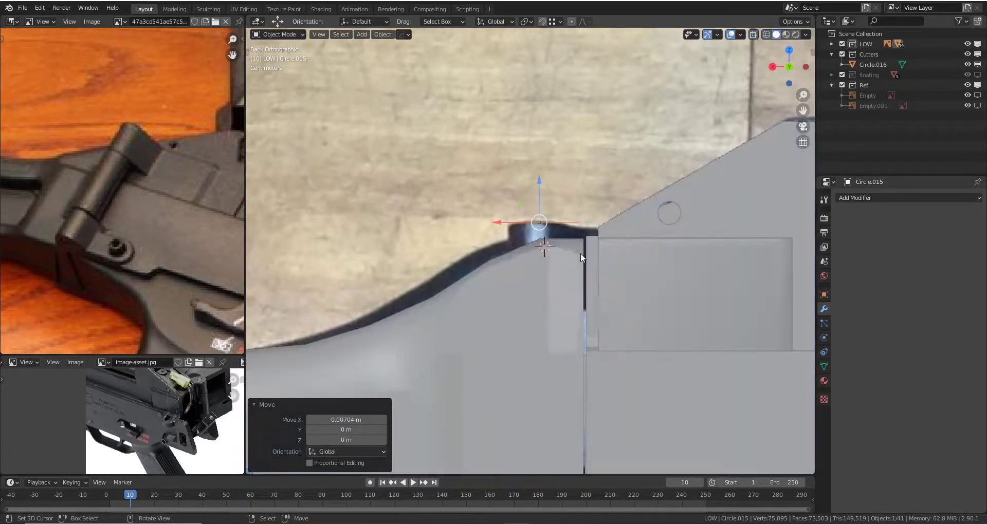
{"action": "key", "text": "shift+z"}
- Extrude the circle down the hinge pin and narrow the cylinder horizontally, keeping its height
{"action": "key", "text": "e"}
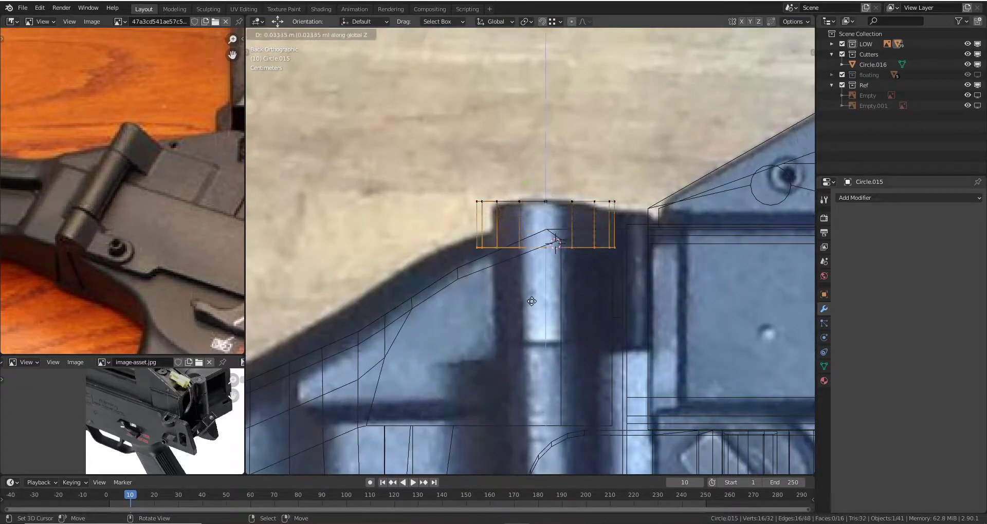
{"action": "left_click", "coordinate": [598, 237]}
{"action": "key", "text": "Tab"}
{"action": "key", "text": "Tab"}
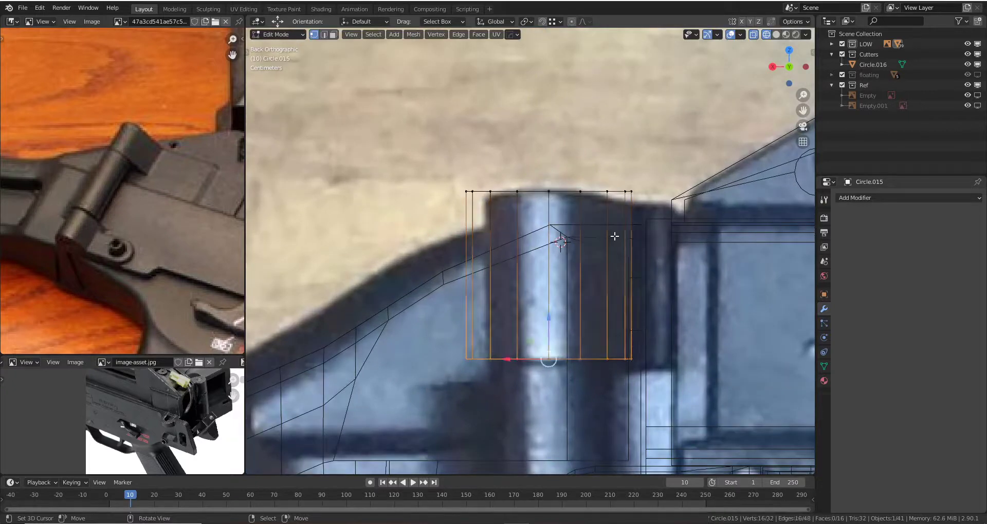
{"action": "key", "text": "a"}
{"action": "key", "text": "s"}
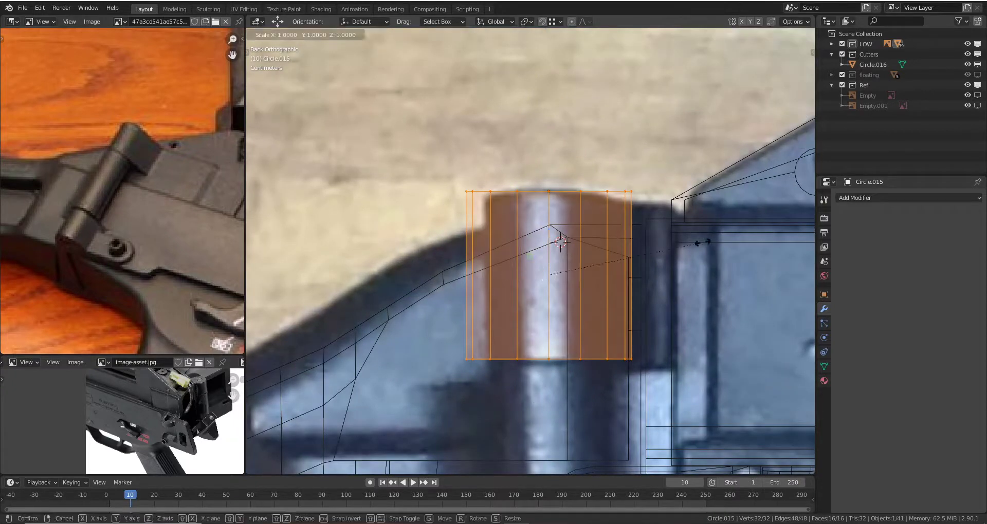
{"action": "key", "text": "shift+z"}
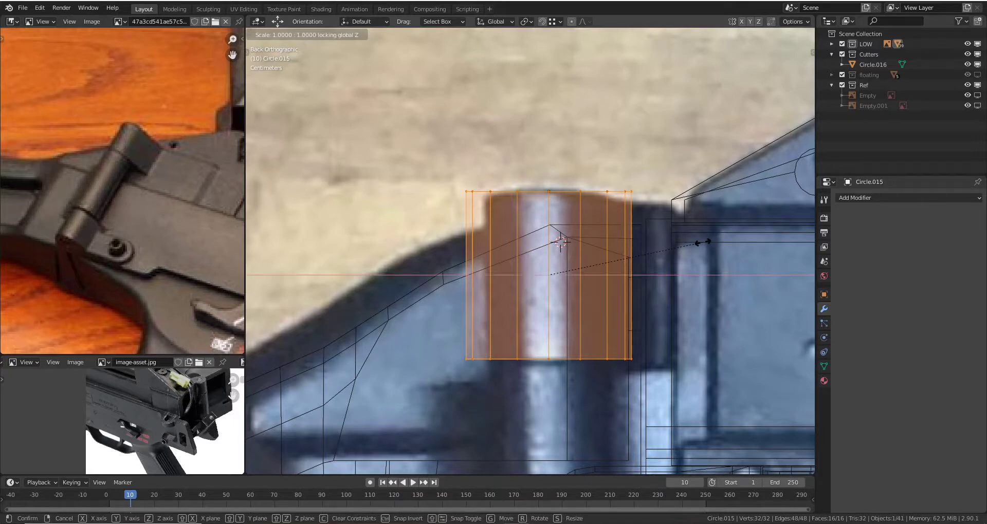
{"action": "left_click", "coordinate": [652, 242]}
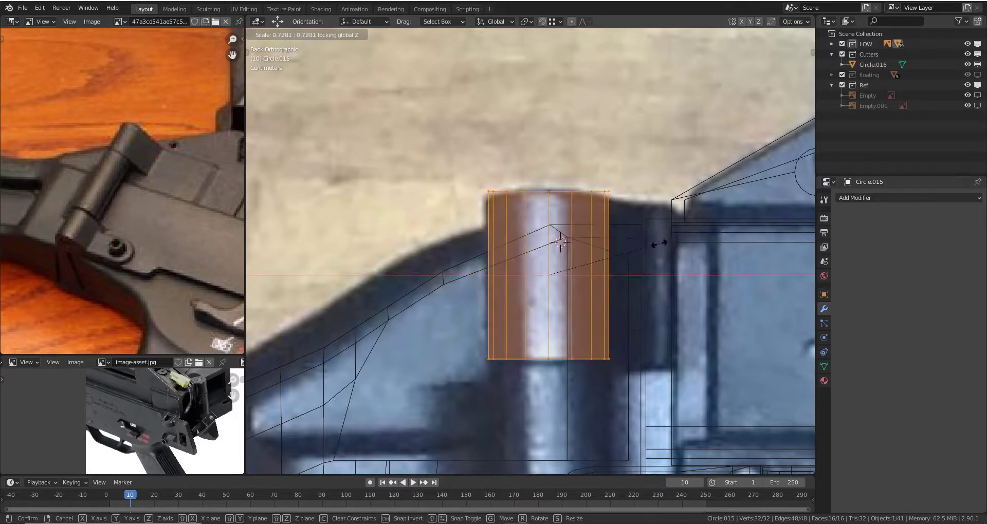
{"action": "key", "text": "Tab"}
- Inspect the cylinder in perspective, then return to back orthographic wireframe view
{"action": "mouse_move", "coordinate": [652, 241]}
{"action": "middle_mouse_down"}
{"action": "mouse_move", "coordinate": [616, 307]}
{"action": "mouse_move", "coordinate": [201, 220]}
{"action": "middle_mouse_up"}
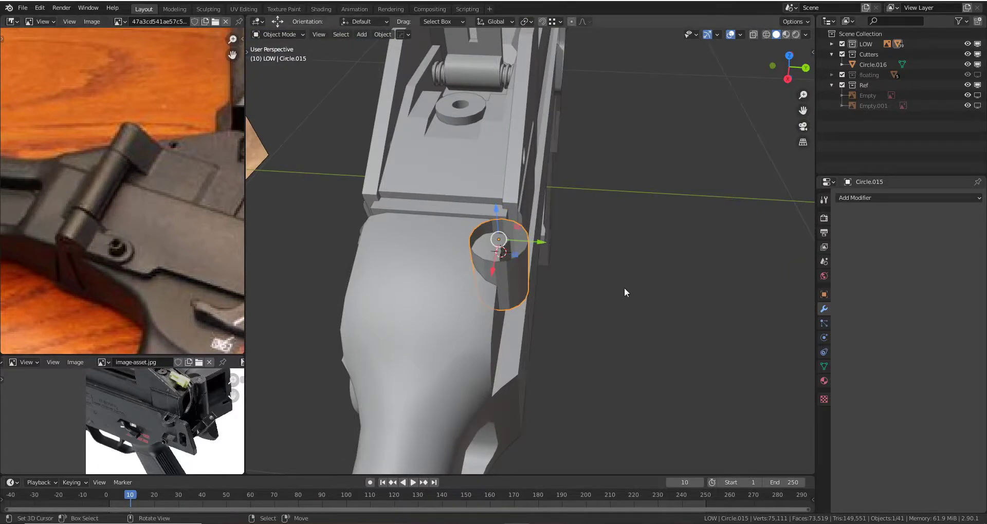
{"action": "key", "text": "ctrl+KP_1"}
{"action": "key", "text": "z"}
{"action": "left_click", "coordinate": [542, 288]}
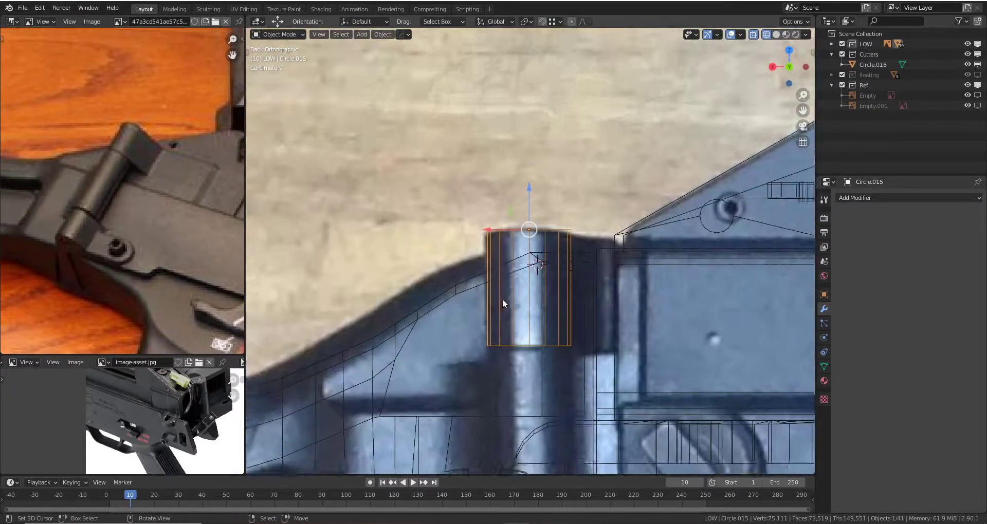
{"action": "scroll", "coordinate": [502, 298], "scroll_direction": "up", "scroll_amount": 2}
{"action": "scroll", "coordinate": [522, 303], "scroll_direction": "down", "scroll_amount": 3}
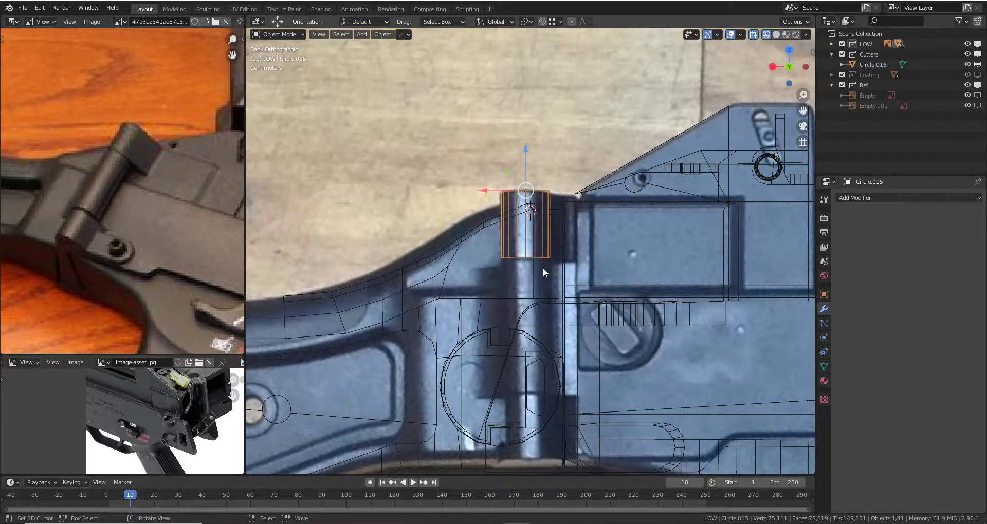
{"action": "scroll", "coordinate": [543, 271], "scroll_direction": "down", "scroll_amount": 3}
{"action": "scroll", "coordinate": [535, 267], "scroll_direction": "down", "scroll_amount": 2}
{"action": "scroll", "coordinate": [526, 264], "scroll_direction": "up", "scroll_amount": 3, "text": "ctrl"}
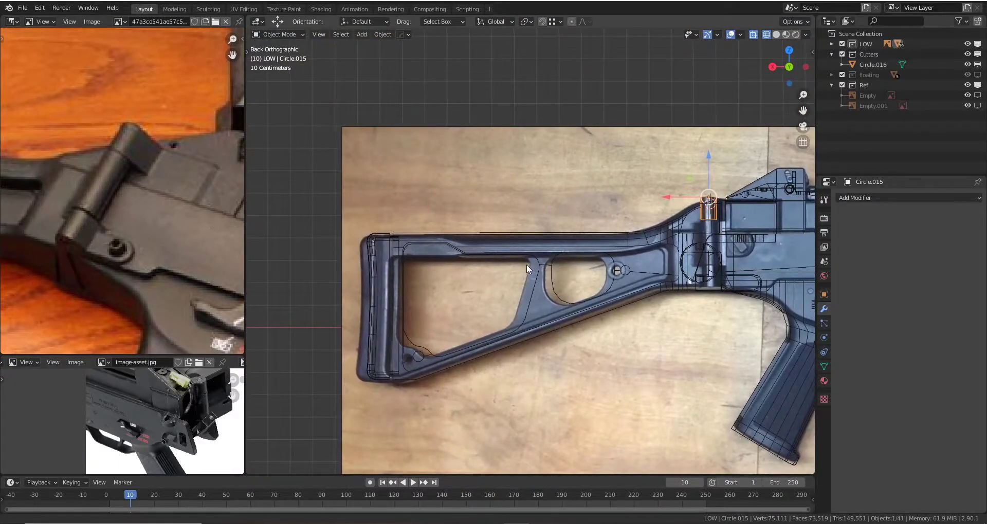
- Select the side reference image and move it twice toward the modelled hinge
{"action": "left_click", "coordinate": [510, 239]}
{"action": "scroll", "coordinate": [517, 232], "scroll_direction": "up", "scroll_amount": 1}
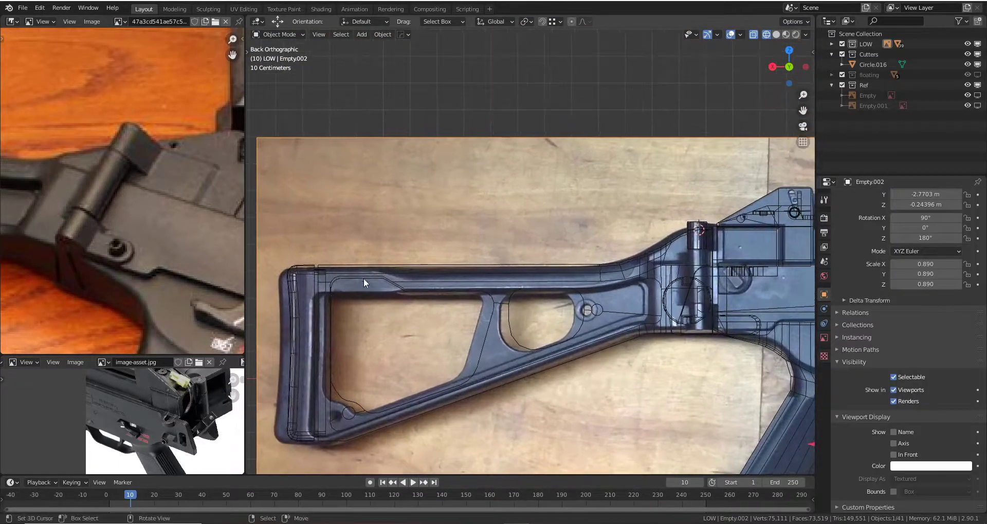
{"action": "scroll", "coordinate": [363, 280], "scroll_direction": "up", "scroll_amount": 1}
{"action": "scroll", "coordinate": [375, 279], "scroll_direction": "down", "scroll_amount": 2, "text": "ctrl"}
{"action": "key", "text": "g"}
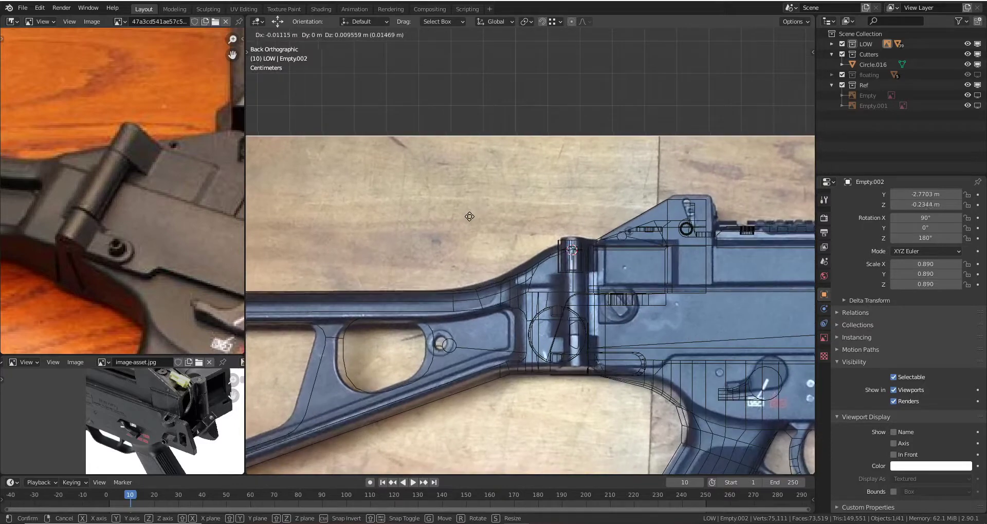
{"action": "left_click", "coordinate": [470, 216]}
{"action": "scroll", "coordinate": [514, 216], "scroll_direction": "down", "scroll_amount": 2}
{"action": "scroll", "coordinate": [612, 213], "scroll_direction": "down", "scroll_amount": 1}
{"action": "key", "text": "g"}
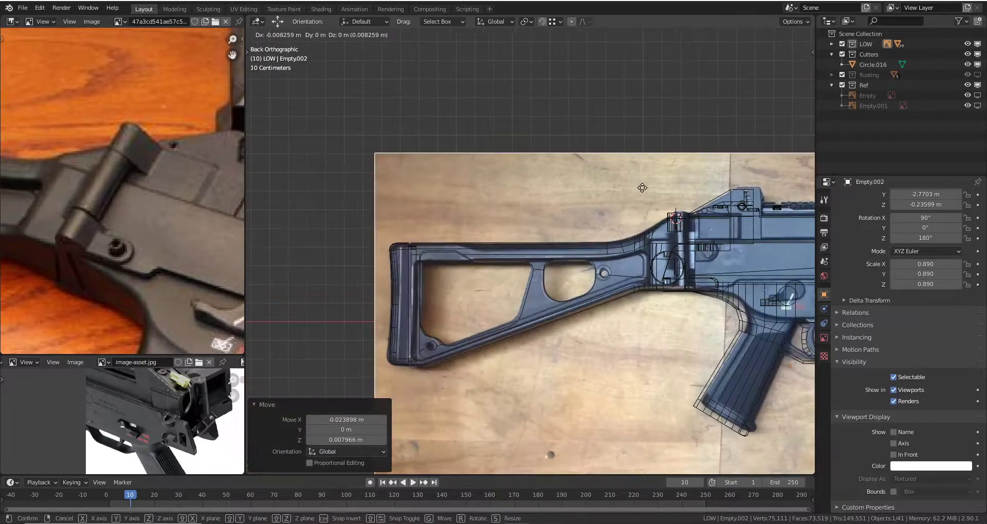
{"action": "left_click", "coordinate": [641, 189]}
{"action": "scroll", "coordinate": [516, 255], "scroll_direction": "up", "scroll_amount": 3}
{"action": "scroll", "coordinate": [513, 273], "scroll_direction": "up", "scroll_amount": 2}
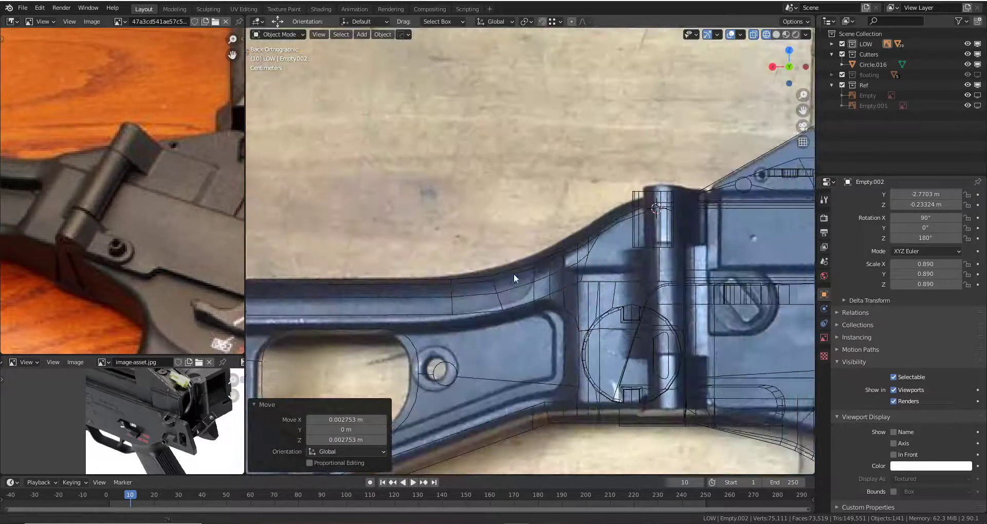
{"action": "scroll", "coordinate": [513, 274], "scroll_direction": "up", "scroll_amount": 3}
- Reselect the reference image and give it a small positional nudge, leaving scale unchanged
{"action": "left_click", "coordinate": [518, 209]}
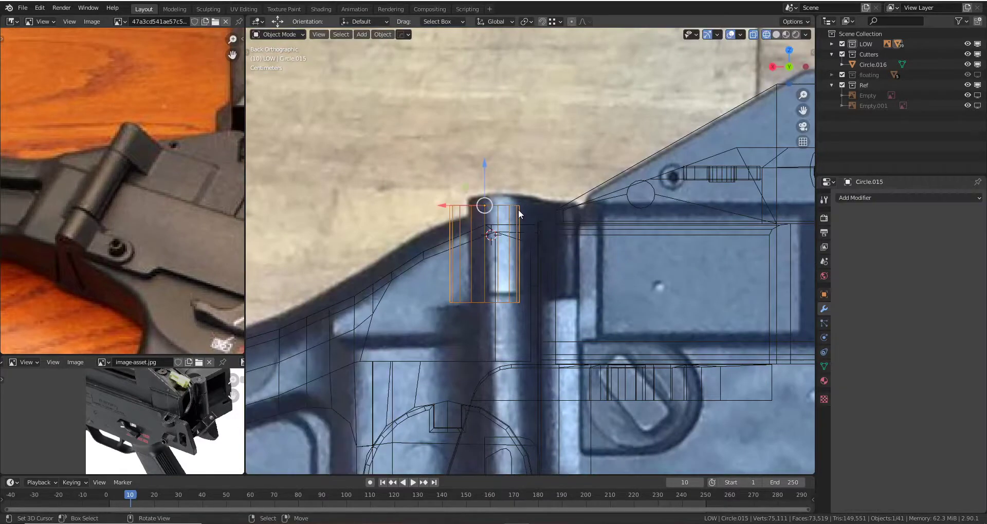
{"action": "scroll", "coordinate": [518, 209], "scroll_direction": "down", "scroll_amount": 2}
{"action": "left_click", "coordinate": [503, 253]}
{"action": "scroll", "coordinate": [579, 208], "scroll_direction": "down", "scroll_amount": 1}
{"action": "scroll", "coordinate": [579, 208], "scroll_direction": "up", "scroll_amount": 2}
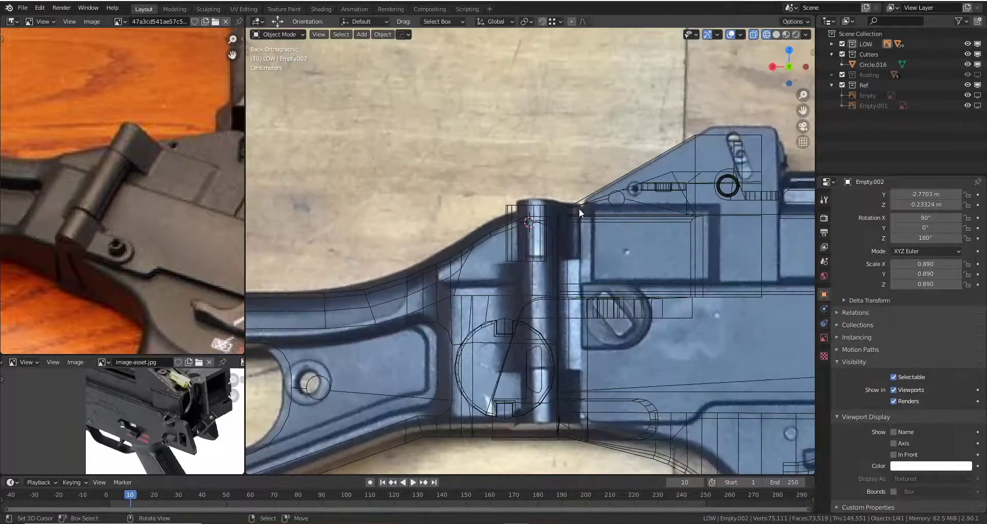
{"action": "scroll", "coordinate": [596, 213], "scroll_direction": "down", "scroll_amount": 2}
{"action": "scroll", "coordinate": [632, 234], "scroll_direction": "down", "scroll_amount": 2}
{"action": "key", "text": "s"}
{"action": "left_click", "coordinate": [683, 236]}
{"action": "scroll", "coordinate": [684, 235], "scroll_direction": "up", "scroll_amount": 3}
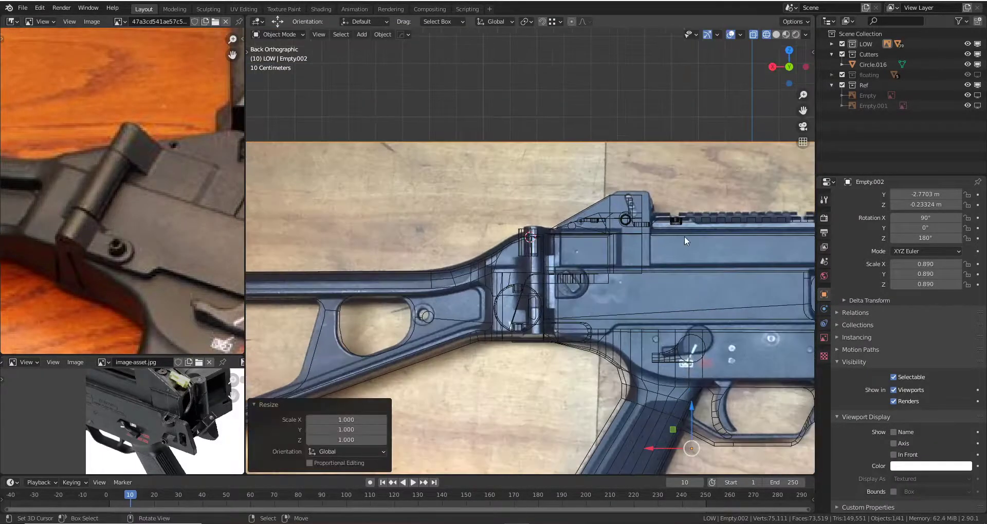
{"action": "key", "text": "g"}
{"action": "left_click", "coordinate": [663, 235]}
{"action": "scroll", "coordinate": [550, 231], "scroll_direction": "up", "scroll_amount": 2}
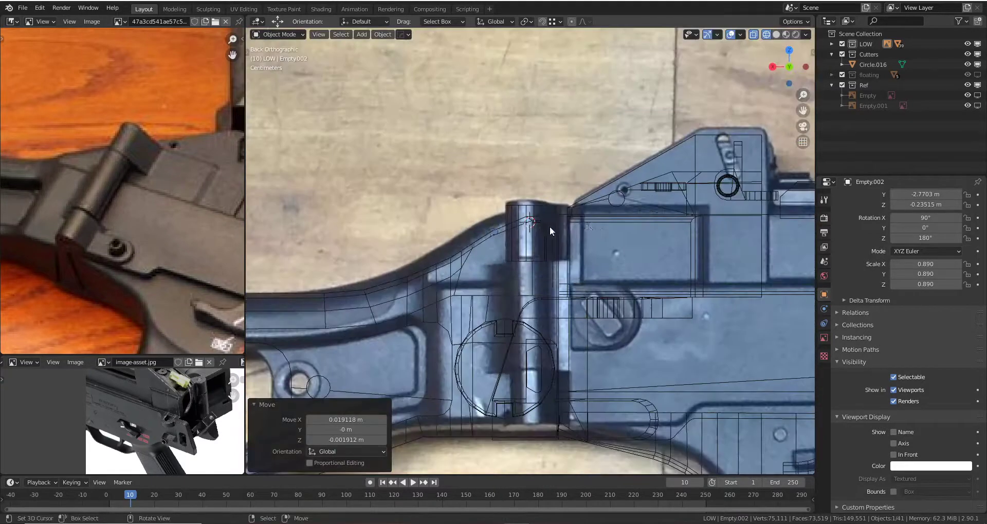
- Compare the fit in solid and wireframe shading and reselect the hinge cylinder
{"action": "key", "text": "shift+z"}
{"action": "scroll", "coordinate": [588, 242], "scroll_direction": "up", "scroll_amount": 2}
{"action": "key", "text": "z"}
{"action": "left_click", "coordinate": [536, 177]}
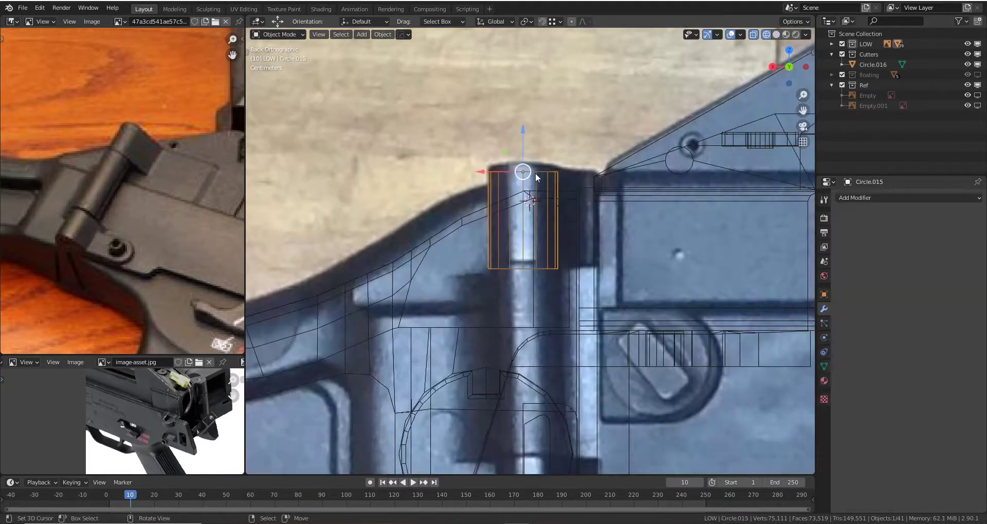
{"action": "left_click", "coordinate": [536, 177]}
{"action": "left_click", "coordinate": [536, 178]}
{"action": "key", "text": "q"}
{"action": "key", "text": "Escape"}
{"action": "key", "text": "shift+z"}
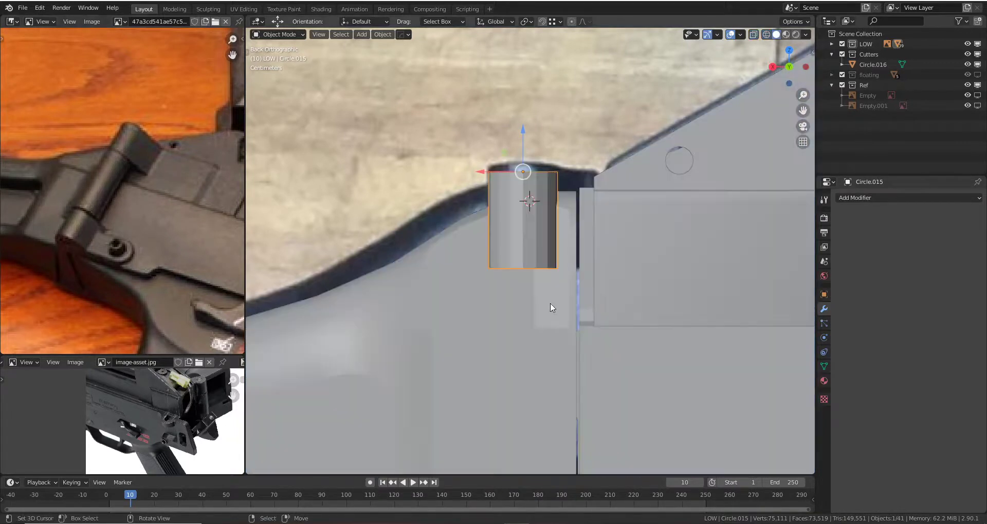
{"action": "scroll", "coordinate": [493, 257], "scroll_direction": "down", "scroll_amount": 2}
{"action": "mouse_move", "coordinate": [492, 248]}
{"action": "middle_mouse_down"}
{"action": "mouse_move", "coordinate": [532, 199]}
{"action": "mouse_move", "coordinate": [525, 264]}
{"action": "mouse_move", "coordinate": [484, 244]}
{"action": "middle_mouse_up"}
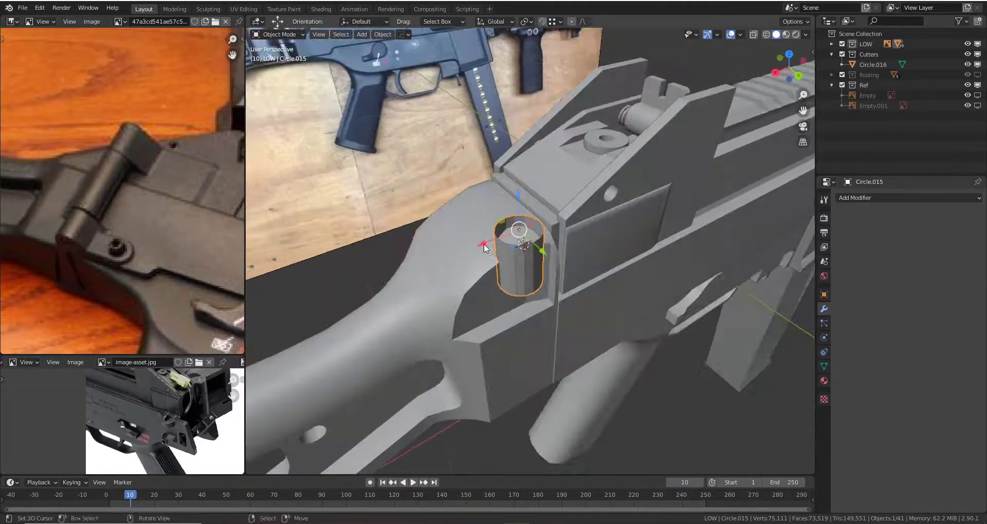
- Move the hinge cylinder along X so it sits against the receiver
{"action": "key", "text": "g"}
{"action": "key", "text": "x"}
{"action": "left_click", "coordinate": [574, 233]}
{"action": "key", "text": "g"}
{"action": "key", "text": "x"}
{"action": "left_click", "coordinate": [596, 254]}
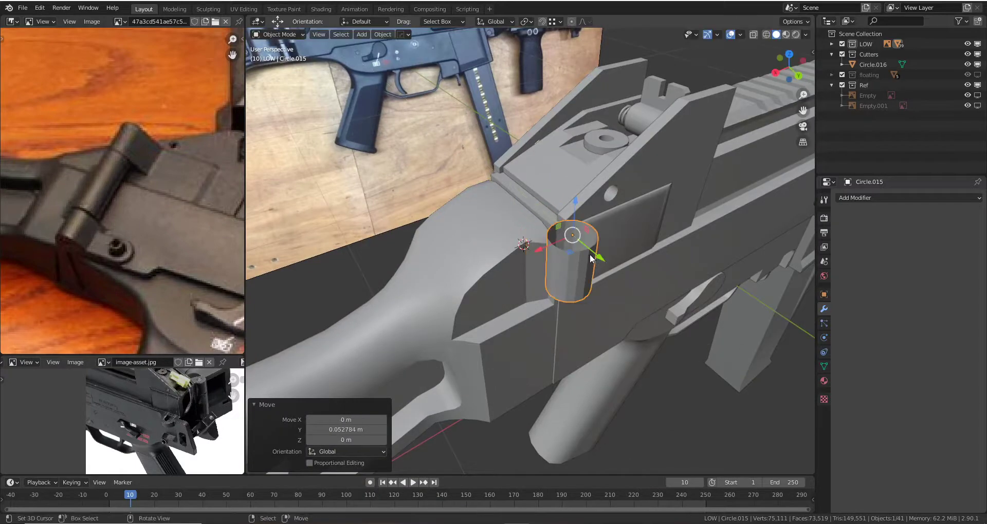
{"action": "middle_click_drag", "start_coordinate": [590, 254], "coordinate": [525, 209]}
{"action": "key", "text": "KP_1"}
{"action": "key", "text": "ctrl+KP_1"}
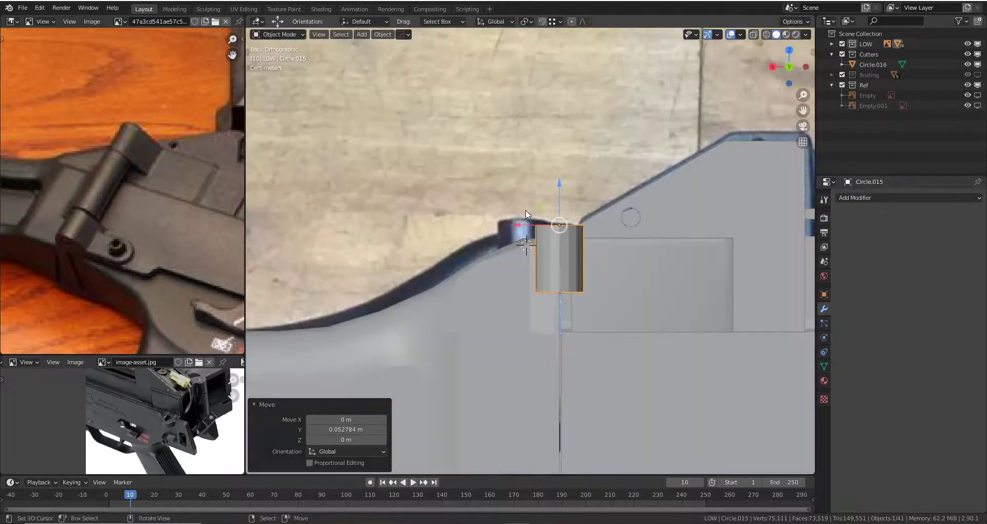
- Shift the reference image to −0.048 m X, −0.007 m Z, checking in solid shading
{"action": "key", "text": "shift+z"}
{"action": "left_click", "coordinate": [572, 160]}
{"action": "key", "text": "g"}
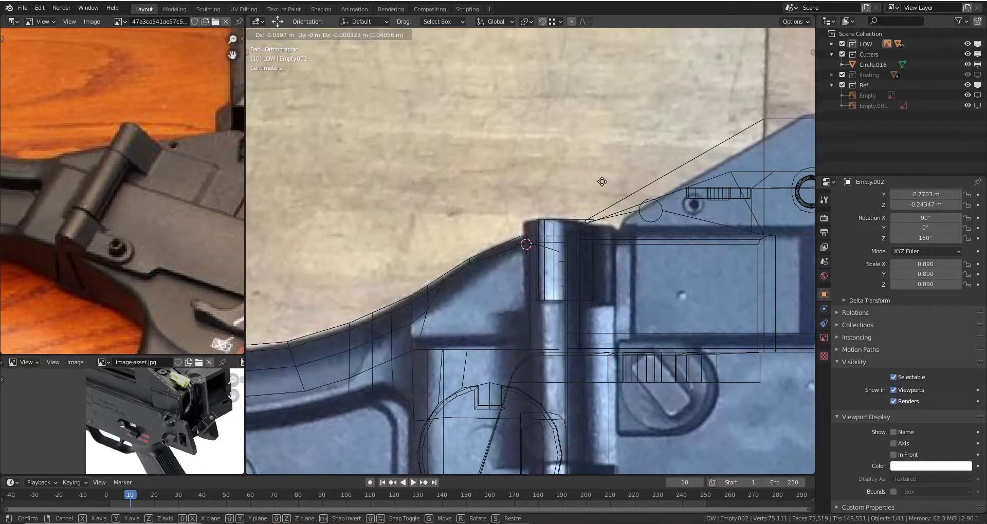
{"action": "left_click", "coordinate": [610, 185]}
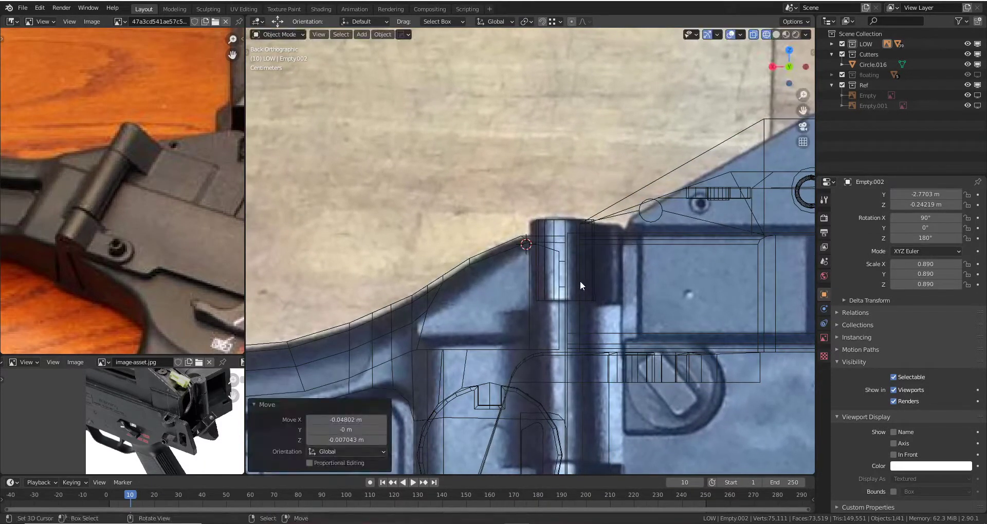
{"action": "key", "text": "z"}
{"action": "left_click", "coordinate": [594, 244]}
{"action": "scroll", "coordinate": [594, 243], "scroll_direction": "up", "scroll_amount": 4}
{"action": "key", "text": "z"}
{"action": "left_click", "coordinate": [516, 208]}
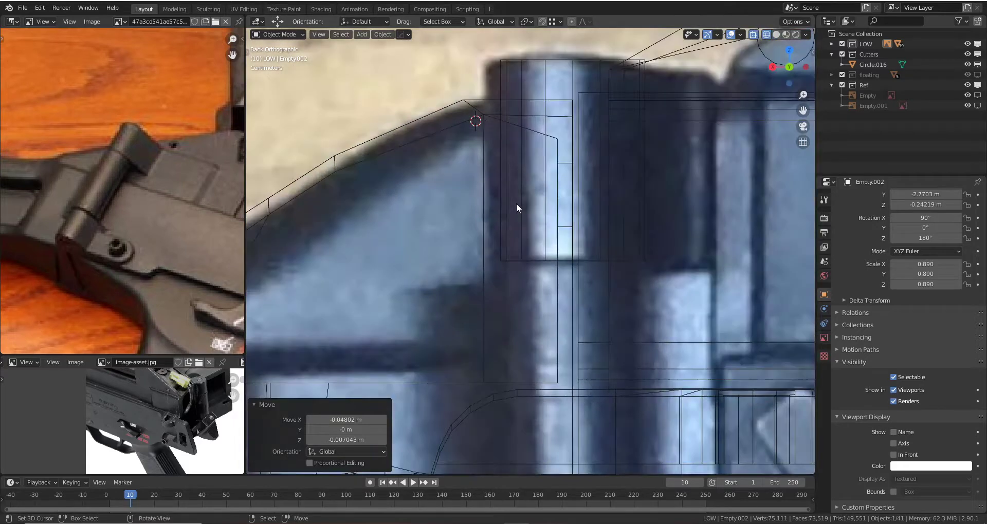
{"action": "scroll", "coordinate": [516, 203], "scroll_direction": "down", "scroll_amount": 2}
{"action": "scroll", "coordinate": [517, 206], "scroll_direction": "down", "scroll_amount": 3}
{"action": "key", "text": "z"}
{"action": "left_click", "coordinate": [565, 206]}
- Duplicate the hinge cylinder's bottom edge loop in Edit Mode and position it vertically
{"action": "middle_click_drag", "start_coordinate": [566, 199], "coordinate": [571, 267]}
{"action": "left_click", "coordinate": [566, 233]}
{"action": "key", "text": "Tab"}
{"action": "key", "text": "KP_Decimal"}
{"action": "left_click", "coordinate": [567, 278], "text": "alt"}
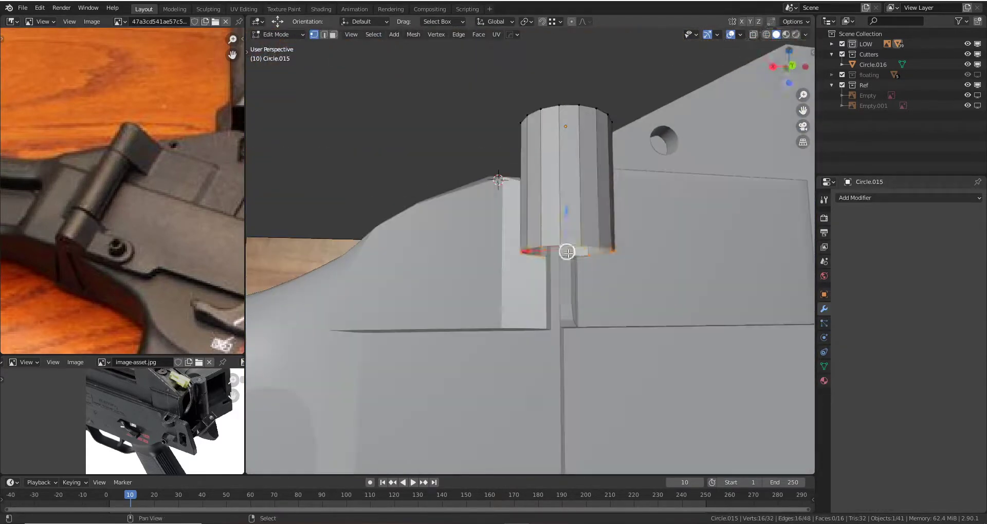
{"action": "key", "text": "shift+d"}
{"action": "key", "text": "Escape"}
{"action": "key", "text": "g"}
{"action": "key", "text": "z"}
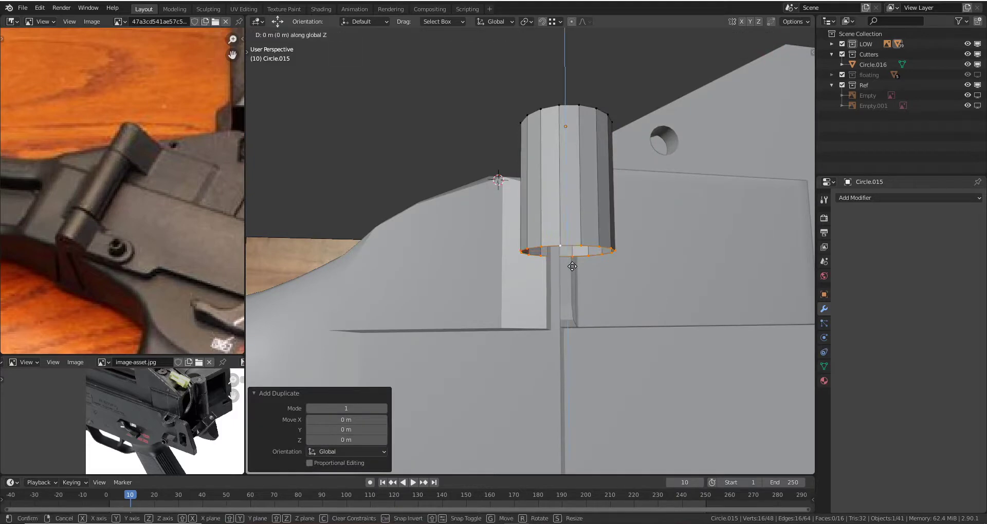
{"action": "left_click", "coordinate": [572, 267]}
- Separate the duplicated loop into its own object, Circle.017, and edit it in back wireframe view
{"action": "key", "text": "p"}
{"action": "key", "text": "Return"}
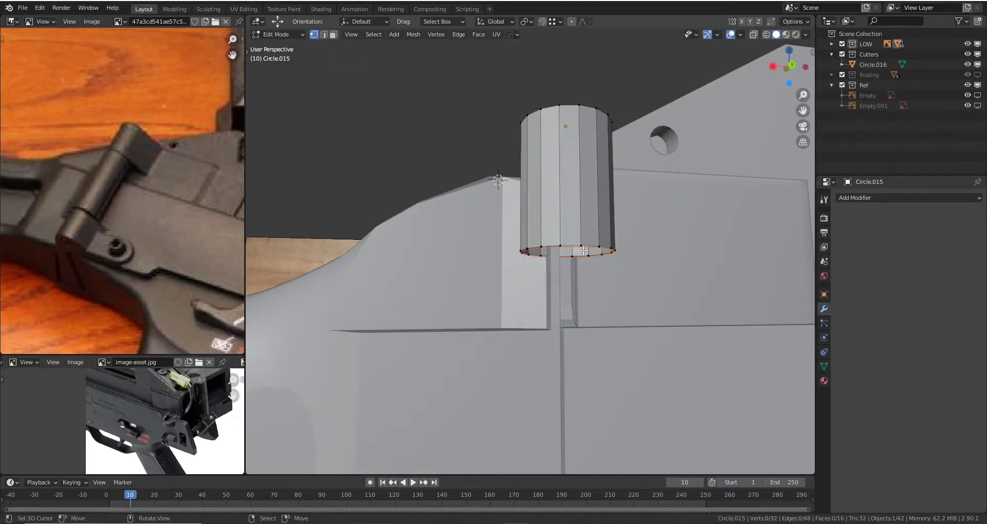
{"action": "key", "text": "Tab"}
{"action": "left_click", "coordinate": [598, 246]}
{"action": "key", "text": "ctrl+KP_1"}
{"action": "key", "text": "z"}
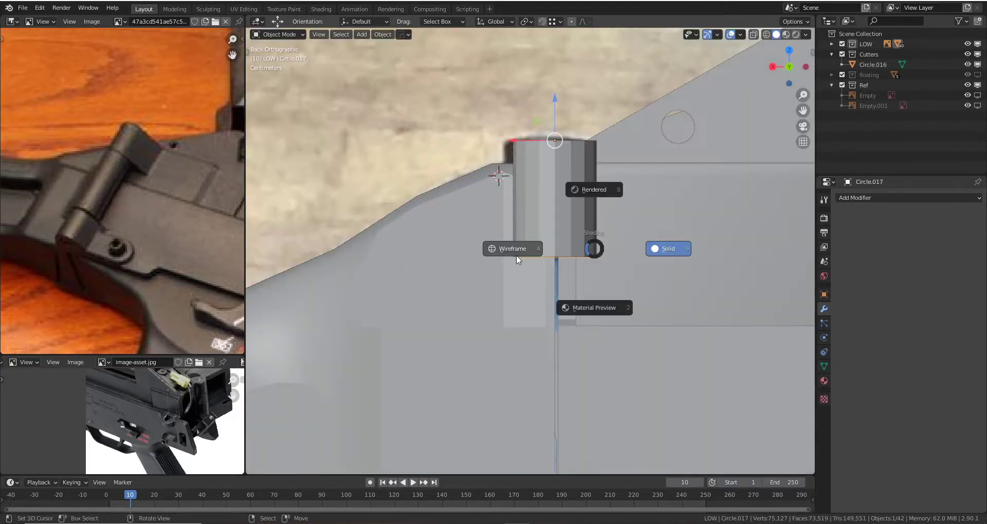
{"action": "left_click", "coordinate": [513, 249]}
{"action": "key", "text": "Tab"}
- Extrude the Circle.017 ring about 0.2 m straight down into a pin
{"action": "scroll", "coordinate": [591, 186], "scroll_direction": "down", "scroll_amount": 5}
{"action": "key", "text": "e"}
{"action": "key", "text": "z"}
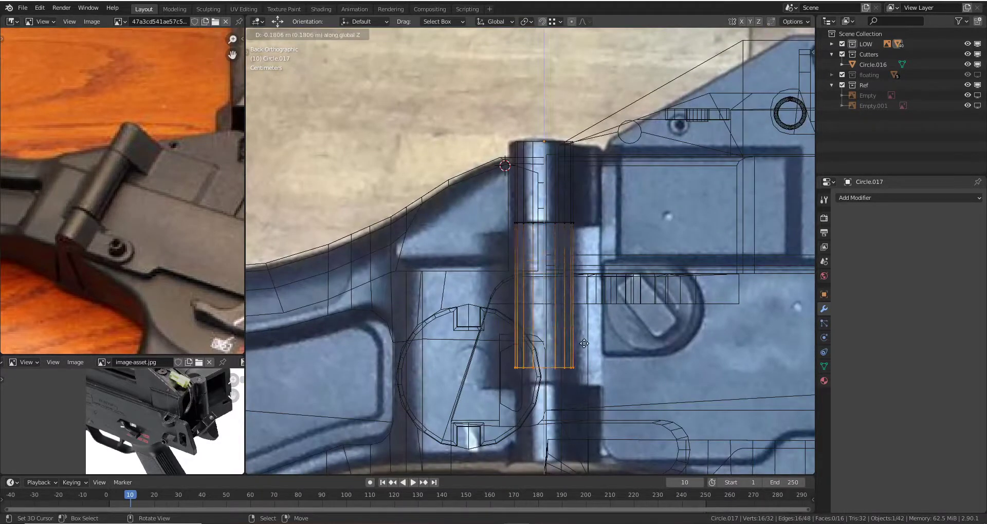
{"action": "left_click", "coordinate": [589, 358]}
{"action": "middle_click_drag", "start_coordinate": [585, 339], "coordinate": [581, 287], "text": "shift"}
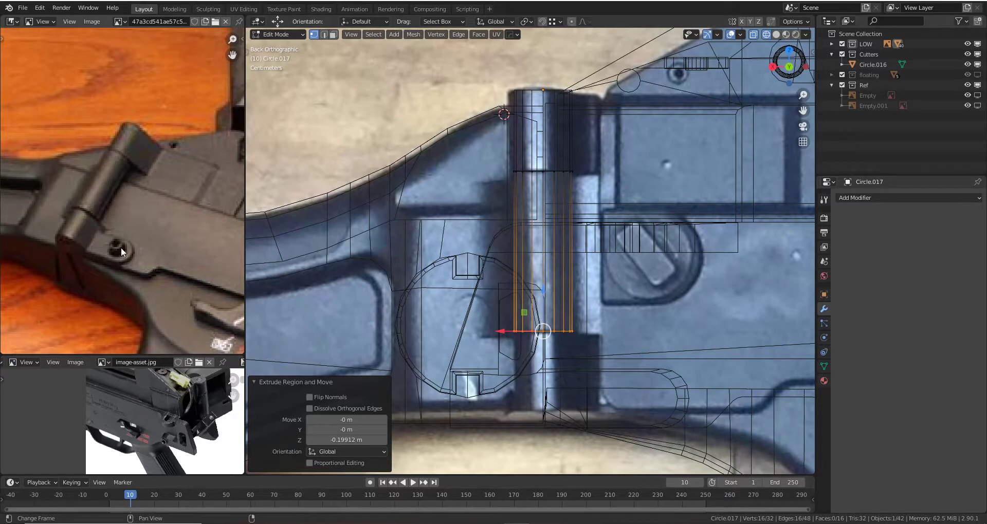
{"action": "scroll", "coordinate": [577, 277], "scroll_direction": "up", "scroll_amount": 4}
- Undo a stray loop duplicate, return to solid shading and inspect the pin in perspective
{"action": "key", "text": "shift+d"}
{"action": "key", "text": "Escape"}
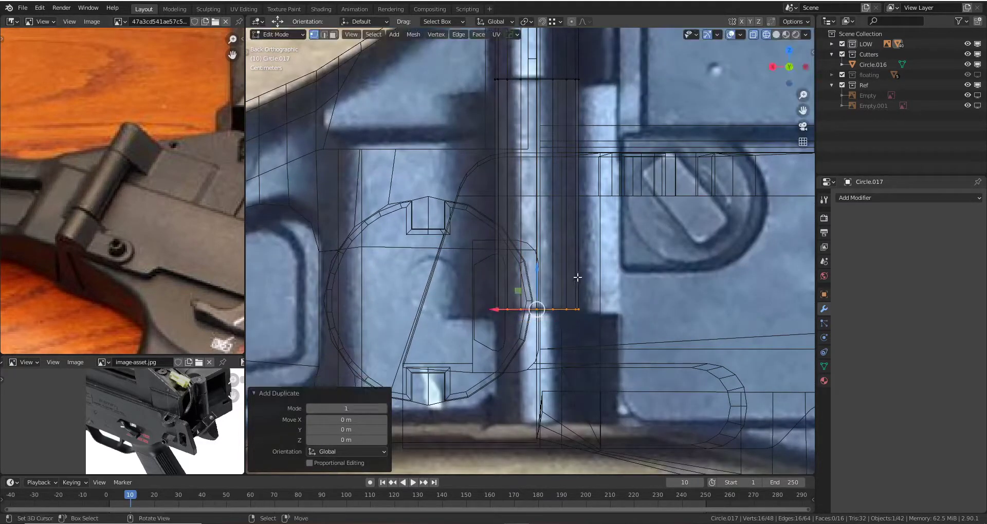
{"action": "key", "text": "ctrl+z"}
{"action": "key", "text": "ctrl+z"}
{"action": "key", "text": "ctrl+shift+z"}
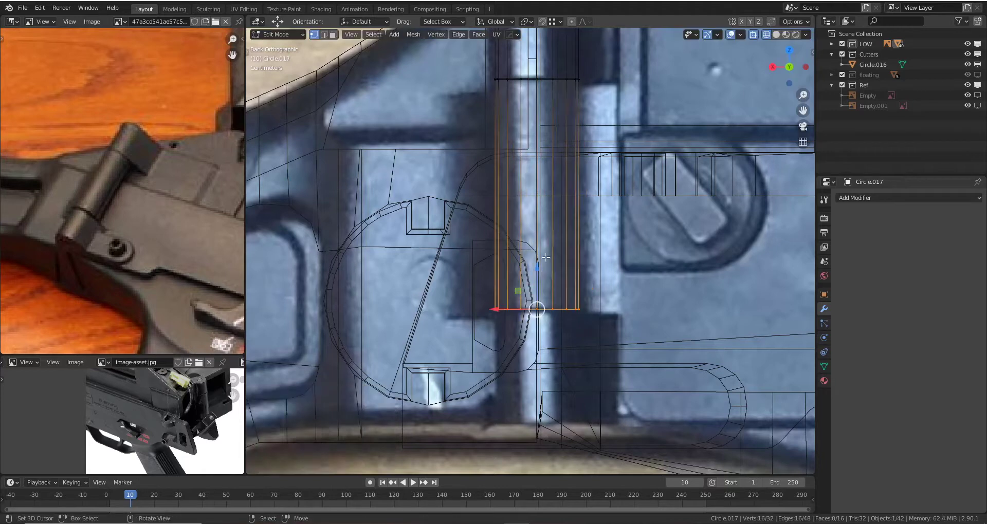
{"action": "key", "text": "z"}
{"action": "left_click", "coordinate": [603, 204]}
{"action": "key", "text": "Tab"}
{"action": "mouse_move", "coordinate": [544, 123]}
{"action": "middle_mouse_down"}
{"action": "mouse_move", "coordinate": [554, 261]}
{"action": "mouse_move", "coordinate": [538, 268]}
{"action": "middle_mouse_up"}
{"action": "scroll", "coordinate": [545, 220], "scroll_direction": "up", "scroll_amount": 3}
{"action": "key", "text": "Tab"}
- Apply HardOps Sharpen to hinge cylinder Circle.015 with 30° sharpness and 60° auto smooth
{"action": "key", "text": "q"}
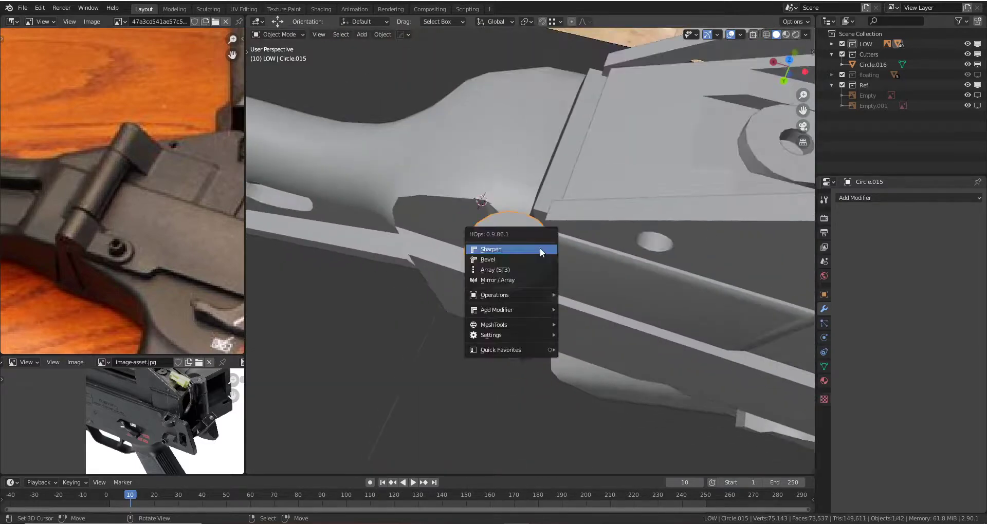
{"action": "left_click", "coordinate": [540, 247]}
{"action": "key", "text": "3"}
- Select a side face of the cylinder, try an extrusion, then cancel and undo it
{"action": "left_click", "coordinate": [513, 225]}
{"action": "middle_click_drag", "start_coordinate": [512, 225], "coordinate": [546, 219]}
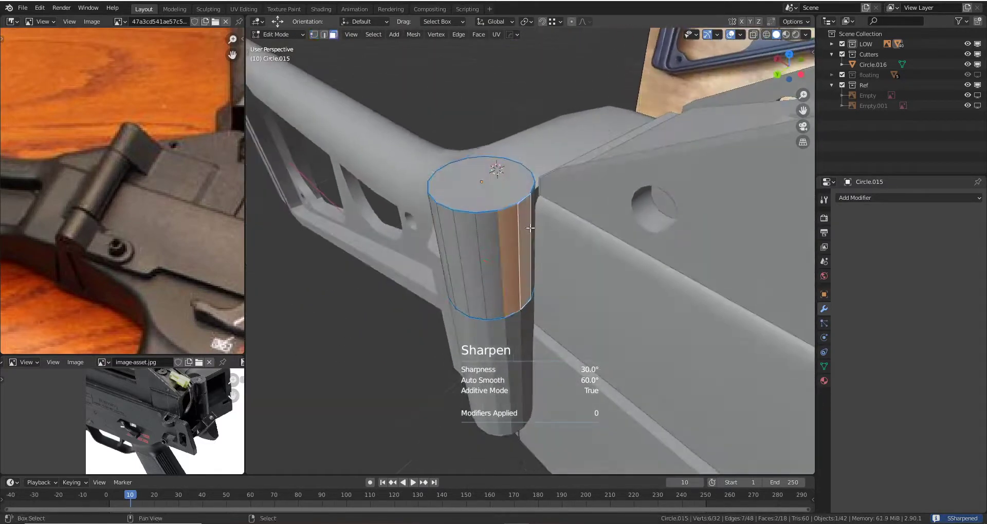
{"action": "key", "text": "ctrl+KP_1"}
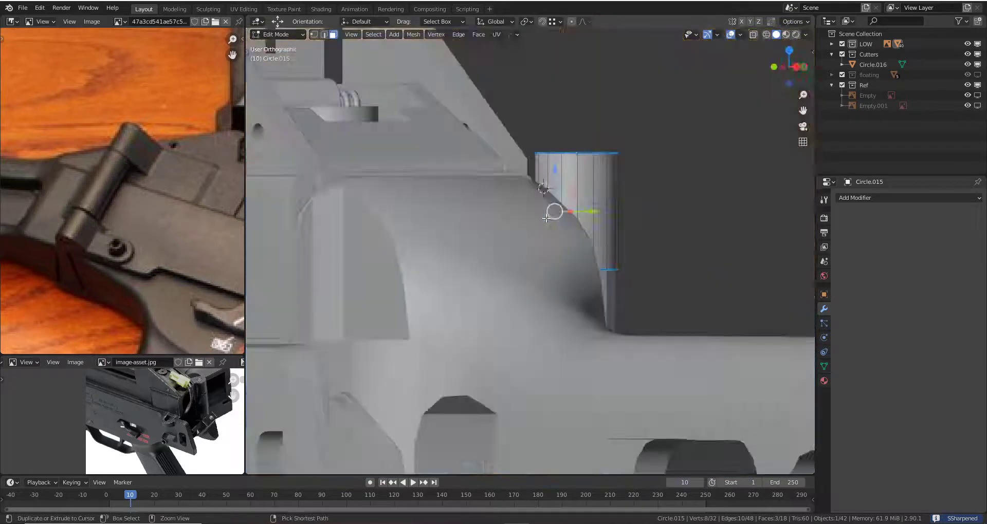
{"action": "key", "text": "alt+z"}
{"action": "key", "text": "e"}
{"action": "right_click", "coordinate": [574, 246]}
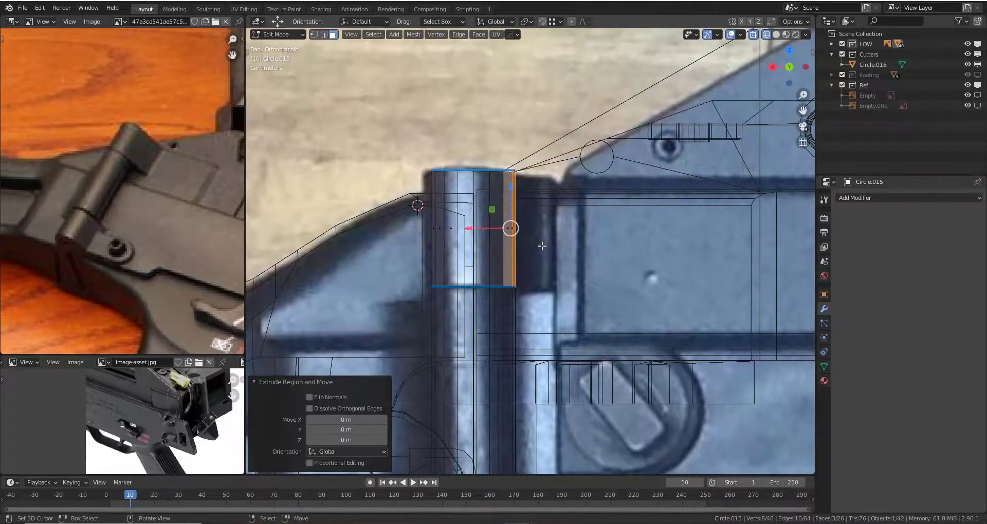
{"action": "key", "text": "ctrl+z"}
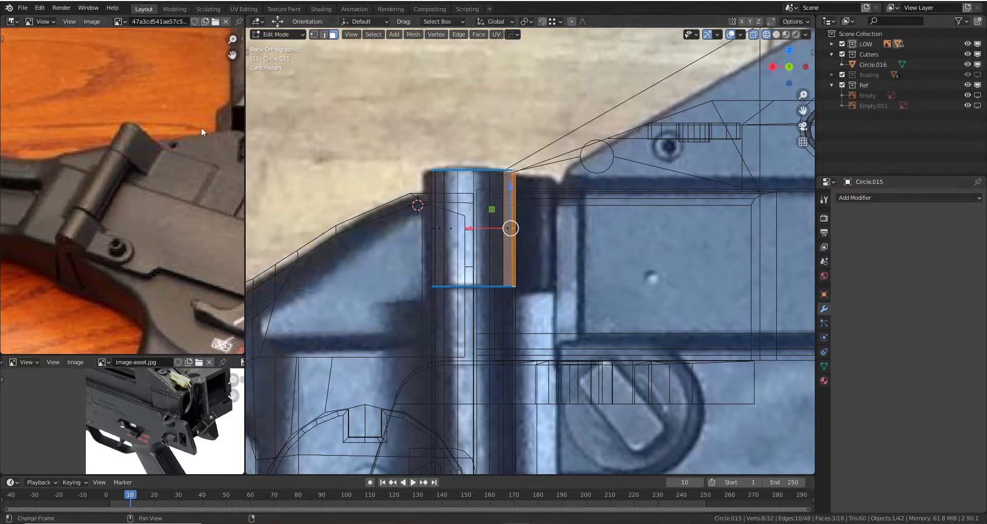
- Extrude the cylinder's side face outward about 5 cm into a flat leaf
{"action": "middle_click_drag", "start_coordinate": [559, 166], "coordinate": [533, 233]}
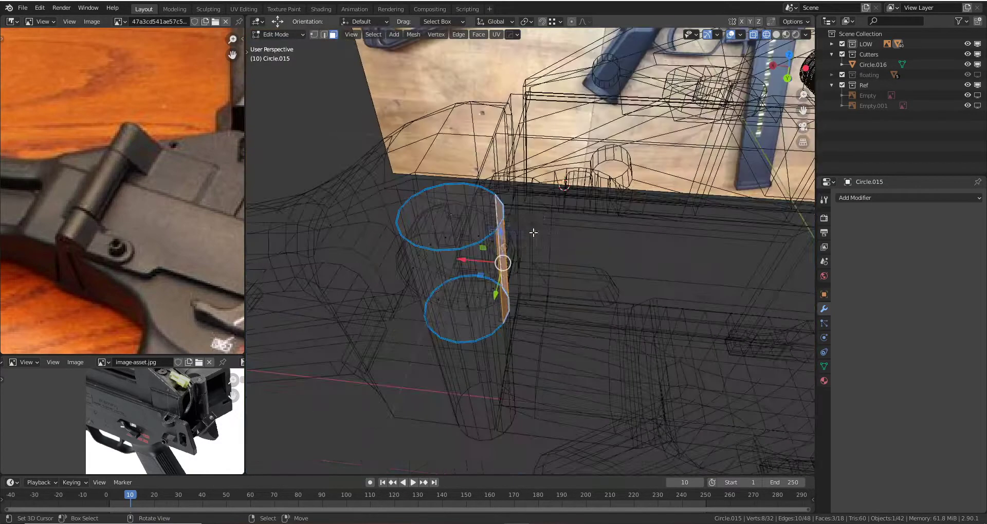
{"action": "left_click", "coordinate": [514, 276]}
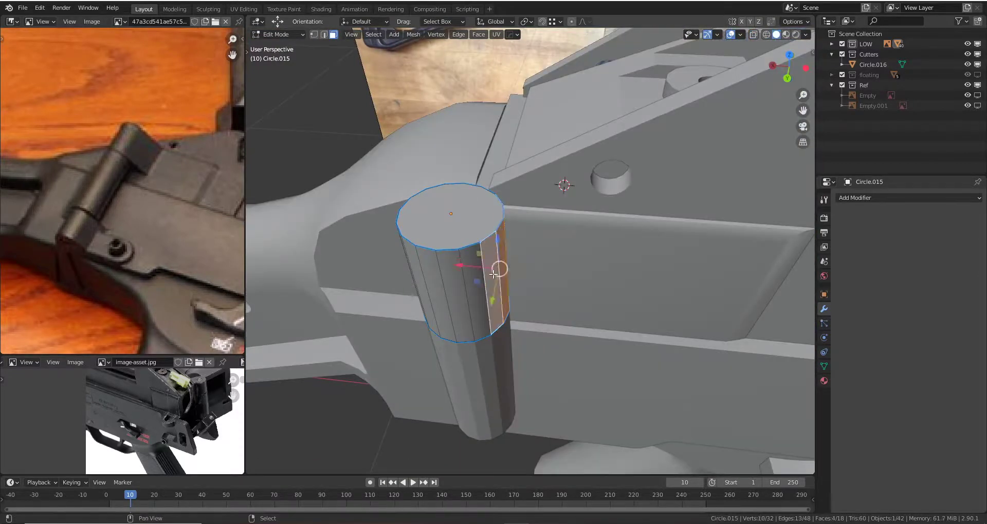
{"action": "middle_click_drag", "start_coordinate": [494, 274], "coordinate": [544, 271]}
{"action": "key", "text": "e"}
{"action": "left_click", "coordinate": [535, 281]}
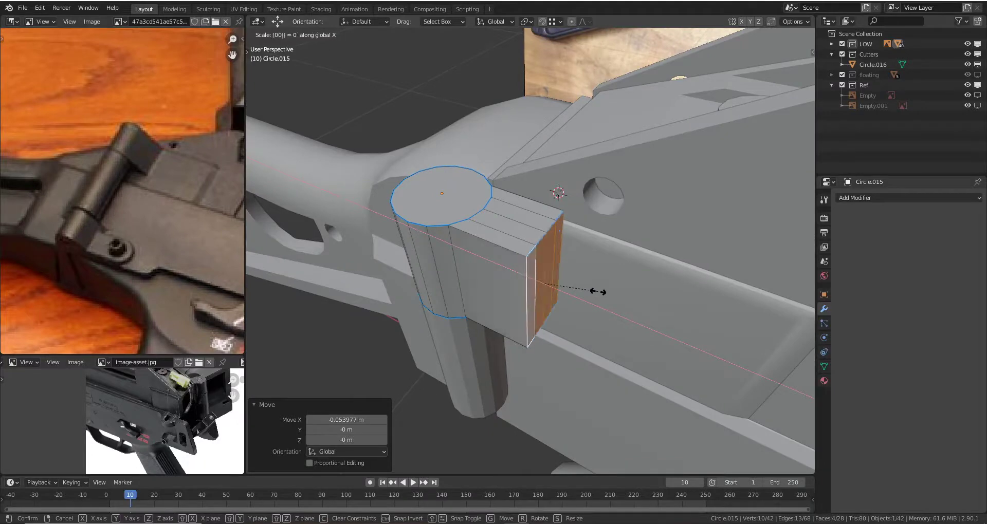
- Dissolve the leaf's extra edges and edge-slide one edge into place
{"action": "mouse_move", "coordinate": [606, 295]}
{"action": "middle_mouse_down"}
{"action": "mouse_move", "coordinate": [525, 229]}
{"action": "mouse_move", "coordinate": [526, 263]}
{"action": "middle_mouse_up"}
{"action": "key", "text": "ctrl+Tab"}
{"action": "left_click", "coordinate": [524, 255]}
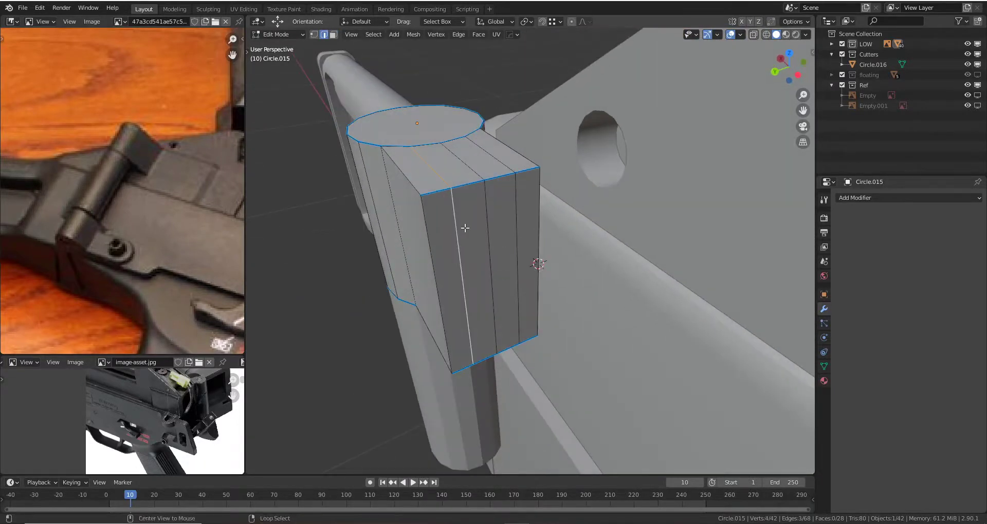
{"action": "key", "text": "x"}
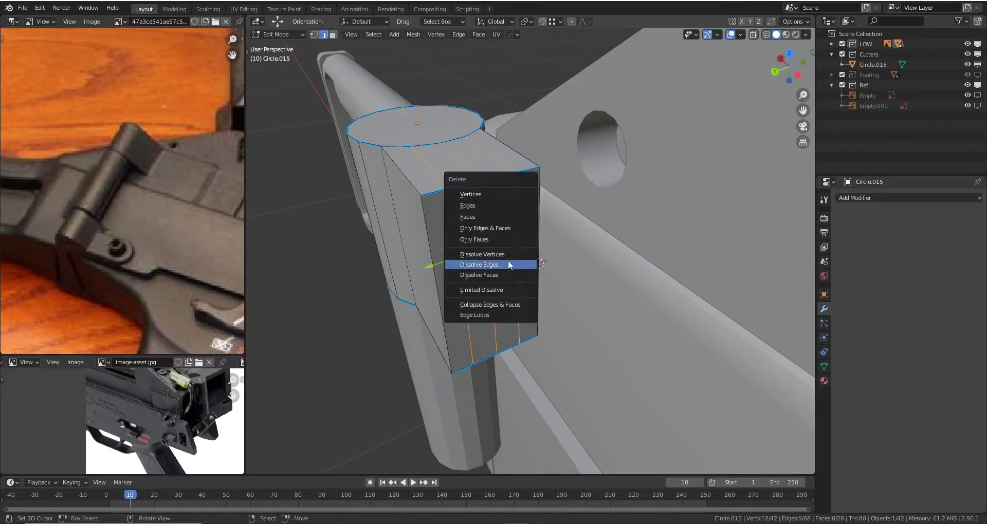
{"action": "left_click", "coordinate": [509, 264]}
{"action": "mouse_move", "coordinate": [509, 265]}
{"action": "middle_mouse_down"}
{"action": "mouse_move", "coordinate": [485, 286]}
{"action": "mouse_move", "coordinate": [566, 166]}
{"action": "mouse_move", "coordinate": [535, 178]}
{"action": "mouse_move", "coordinate": [522, 147]}
{"action": "mouse_move", "coordinate": [502, 269]}
{"action": "middle_mouse_up"}
{"action": "key", "text": "g"}
{"action": "key", "text": "g"}
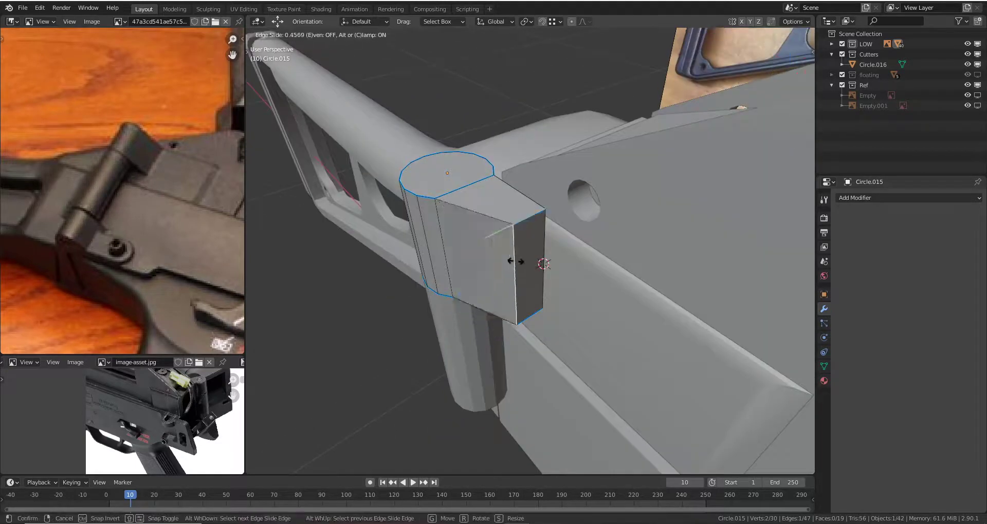
{"action": "left_click", "coordinate": [516, 262]}
{"action": "key", "text": "Tab"}
- Merge by distance on the whole hinge cylinder, removing 2 duplicate vertices
{"action": "left_click", "coordinate": [501, 269]}
{"action": "key", "text": "Tab"}
{"action": "key", "text": "a"}
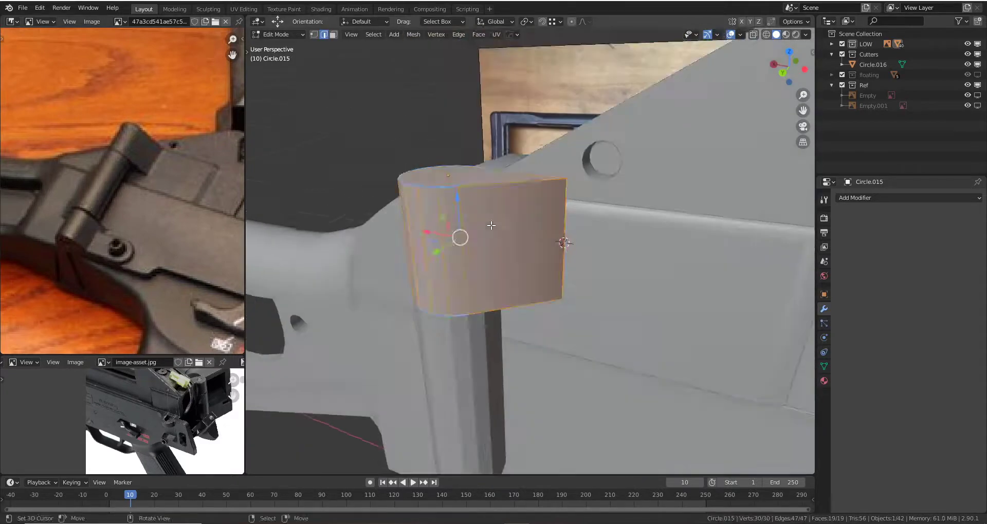
{"action": "key", "text": "n"}
{"action": "key", "text": "n"}
{"action": "key", "text": "m"}
{"action": "left_click", "coordinate": [529, 239]}
{"action": "key", "text": "Tab"}
{"action": "mouse_move", "coordinate": [529, 239]}
{"action": "middle_mouse_down"}
{"action": "mouse_move", "coordinate": [513, 248]}
{"action": "mouse_move", "coordinate": [597, 236]}
{"action": "mouse_move", "coordinate": [610, 264]}
{"action": "mouse_move", "coordinate": [557, 243]}
{"action": "mouse_move", "coordinate": [618, 226]}
{"action": "mouse_move", "coordinate": [567, 245]}
{"action": "mouse_move", "coordinate": [614, 257]}
{"action": "mouse_move", "coordinate": [605, 285]}
{"action": "mouse_move", "coordinate": [560, 322]}
{"action": "mouse_move", "coordinate": [529, 236]}
{"action": "mouse_move", "coordinate": [591, 267]}
{"action": "mouse_move", "coordinate": [614, 297]}
{"action": "mouse_move", "coordinate": [510, 231]}
{"action": "mouse_move", "coordinate": [520, 273]}
{"action": "mouse_move", "coordinate": [516, 259]}
{"action": "middle_mouse_up"}
- Nudge the lower pin Circle.017 −0.0096 m along Y to align with the hinge
{"action": "left_click", "coordinate": [594, 288]}
{"action": "left_click", "coordinate": [560, 322], "text": "shift"}
{"action": "key", "text": "g"}
{"action": "key", "text": "y"}
{"action": "left_click", "coordinate": [604, 308]}
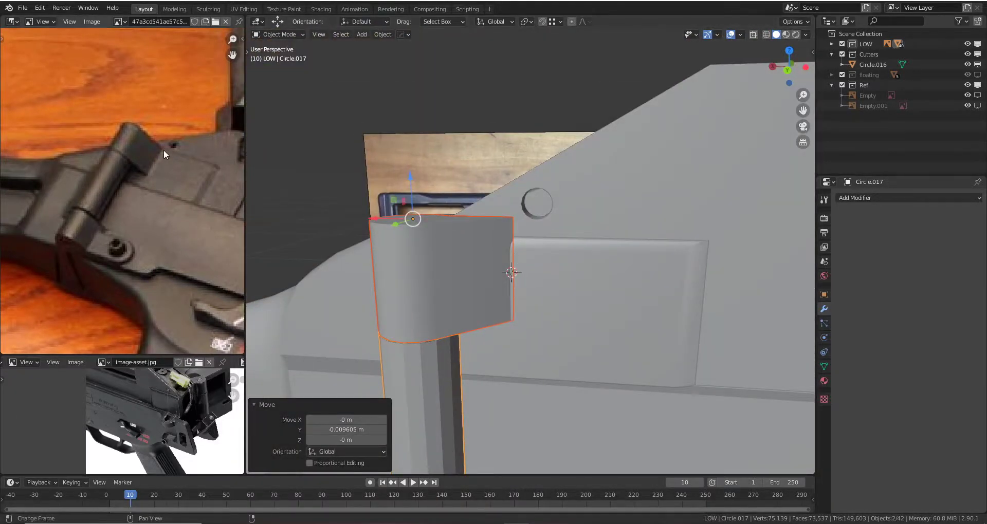
- Lower the hinge cylinder's top faces along Z
{"action": "middle_click_drag", "start_coordinate": [360, 216], "coordinate": [509, 255]}
{"action": "left_click", "coordinate": [509, 255]}
{"action": "key", "text": "Tab"}
{"action": "mouse_move", "coordinate": [460, 235]}
{"action": "middle_mouse_down"}
{"action": "mouse_move", "coordinate": [493, 254]}
{"action": "mouse_move", "coordinate": [551, 241]}
{"action": "middle_mouse_up"}
{"action": "left_click", "coordinate": [514, 252], "text": "shift"}
{"action": "key", "text": "g"}
{"action": "key", "text": "z"}
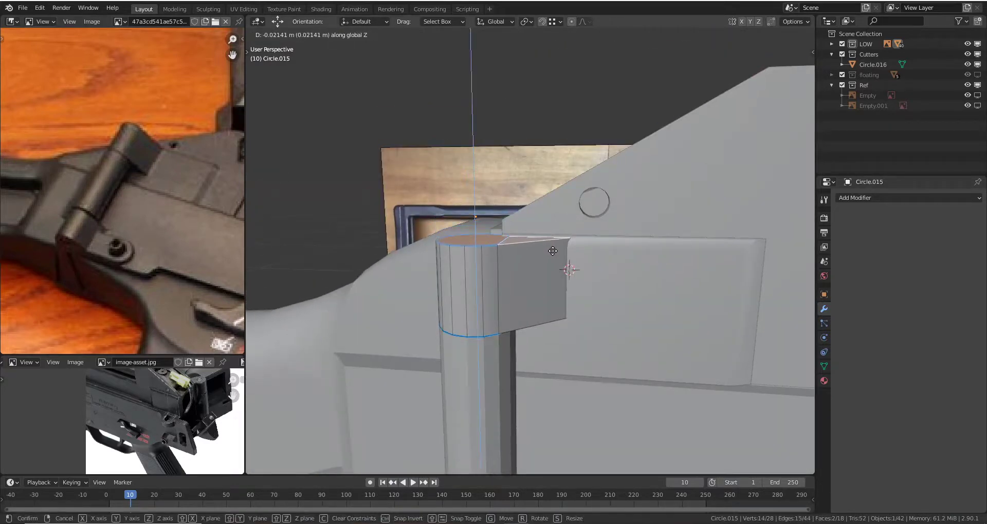
{"action": "left_click", "coordinate": [552, 250]}
{"action": "key", "text": "Tab"}
- Apply HardOps Sharpen to the lower pin Circle.017
{"action": "mouse_move", "coordinate": [568, 264]}
{"action": "middle_mouse_down"}
{"action": "mouse_move", "coordinate": [591, 266]}
{"action": "mouse_move", "coordinate": [616, 313]}
{"action": "mouse_move", "coordinate": [577, 288]}
{"action": "mouse_move", "coordinate": [566, 257]}
{"action": "middle_mouse_up"}
{"action": "scroll", "coordinate": [565, 257], "scroll_direction": "up", "scroll_amount": 3}
{"action": "left_click", "coordinate": [554, 267]}
{"action": "key", "text": "q"}
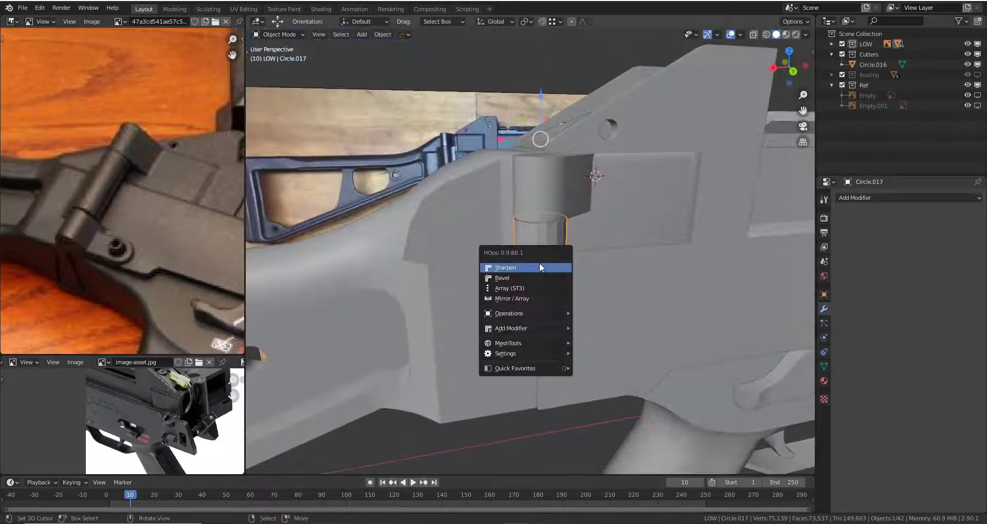
{"action": "left_click", "coordinate": [538, 266]}
{"action": "mouse_move", "coordinate": [495, 239]}
{"action": "middle_mouse_down"}
{"action": "mouse_move", "coordinate": [493, 186]}
{"action": "mouse_move", "coordinate": [533, 258]}
{"action": "mouse_move", "coordinate": [611, 230]}
{"action": "mouse_move", "coordinate": [584, 271]}
{"action": "mouse_move", "coordinate": [492, 279]}
{"action": "mouse_move", "coordinate": [526, 252]}
{"action": "mouse_move", "coordinate": [640, 222]}
{"action": "mouse_move", "coordinate": [461, 183]}
{"action": "middle_mouse_up"}
- Inspect the gun while toggling selection between the pin, all objects and a receiver piece
{"action": "left_click", "coordinate": [534, 257]}
{"action": "left_click", "coordinate": [493, 279]}
{"action": "scroll", "coordinate": [527, 252], "scroll_direction": "up", "scroll_amount": 1}
{"action": "scroll", "coordinate": [461, 267], "scroll_direction": "up", "scroll_amount": 2}
{"action": "key", "text": "a"}
{"action": "scroll", "coordinate": [461, 183], "scroll_direction": "up", "scroll_amount": 2}
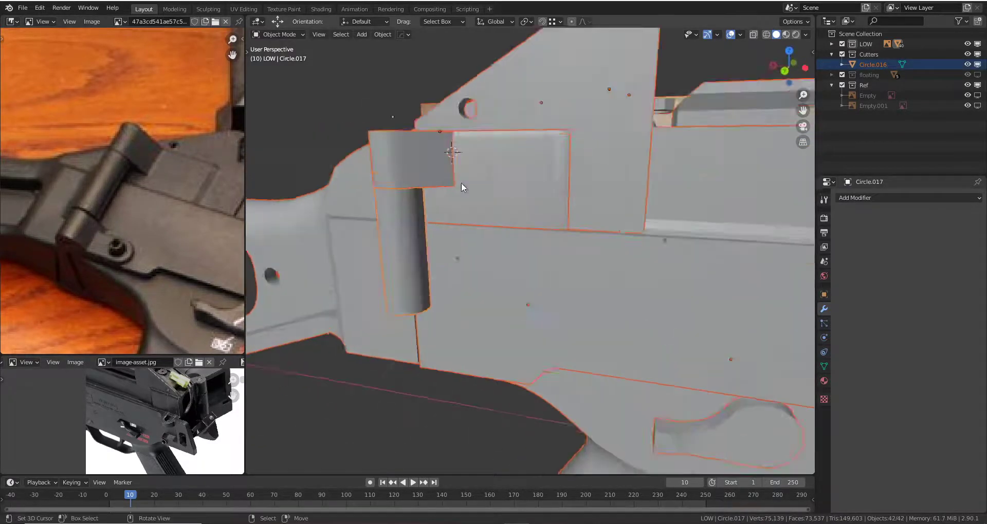
{"action": "scroll", "coordinate": [564, 218], "scroll_direction": "up", "scroll_amount": 2}
{"action": "left_click", "coordinate": [560, 218]}
{"action": "scroll", "coordinate": [544, 254], "scroll_direction": "down", "scroll_amount": 2}
{"action": "mouse_move", "coordinate": [544, 255]}
{"action": "middle_mouse_down"}
{"action": "mouse_move", "coordinate": [652, 264]}
{"action": "mouse_move", "coordinate": [521, 232]}
{"action": "mouse_move", "coordinate": [562, 247]}
{"action": "mouse_move", "coordinate": [544, 262]}
{"action": "middle_mouse_up"}
- Select an edge loop on the lower pin in Edit Mode, then return to Object Mode
{"action": "left_click", "coordinate": [543, 262]}
{"action": "scroll", "coordinate": [543, 218], "scroll_direction": "up", "scroll_amount": 1}
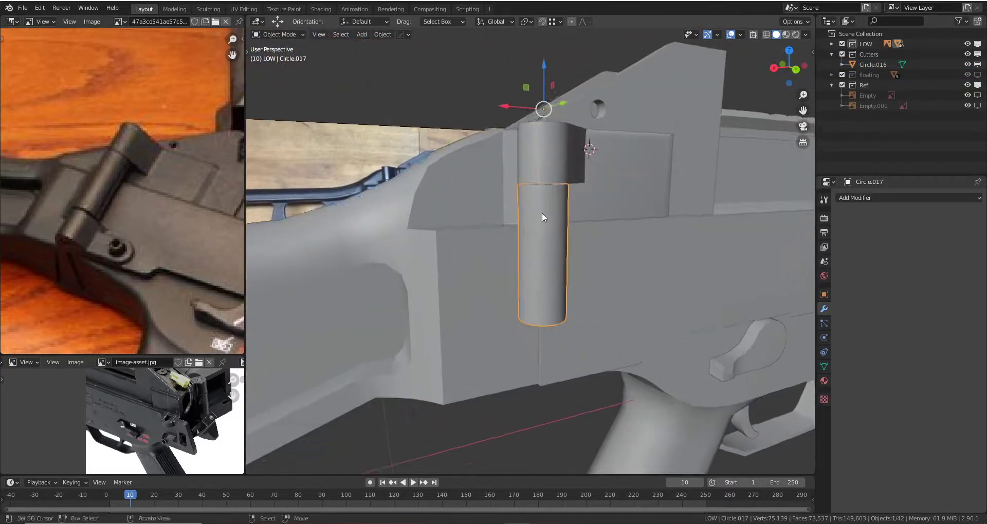
{"action": "key", "text": "Tab"}
{"action": "scroll", "coordinate": [584, 172], "scroll_direction": "up", "scroll_amount": 2}
{"action": "middle_click_drag", "start_coordinate": [584, 172], "coordinate": [552, 292]}
{"action": "scroll", "coordinate": [569, 200], "scroll_direction": "up", "scroll_amount": 1}
{"action": "left_click", "coordinate": [581, 197], "text": "alt"}
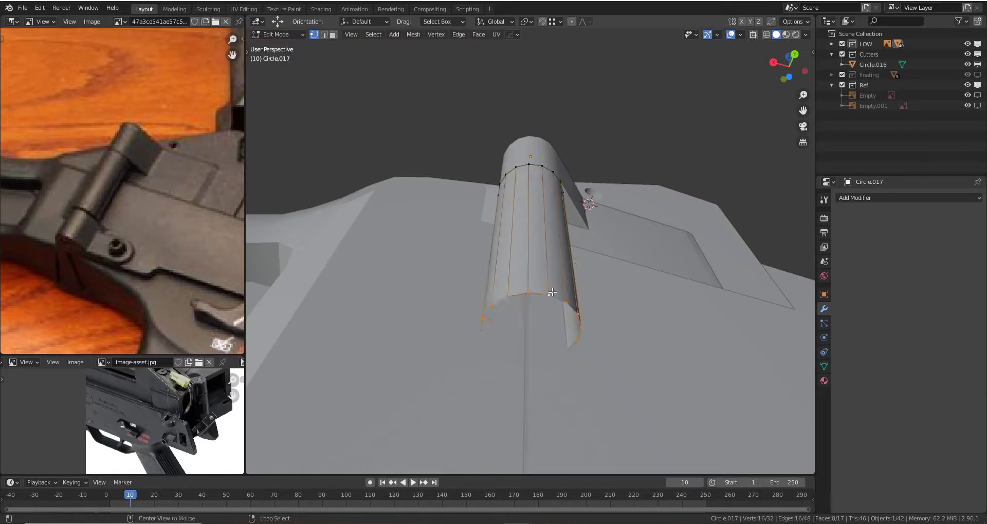
{"action": "mouse_move", "coordinate": [581, 337]}
{"action": "middle_mouse_down"}
{"action": "mouse_move", "coordinate": [570, 267]}
{"action": "mouse_move", "coordinate": [599, 304]}
{"action": "middle_mouse_up"}
{"action": "key", "text": "Tab"}
{"action": "scroll", "coordinate": [569, 252], "scroll_direction": "down", "scroll_amount": 2}
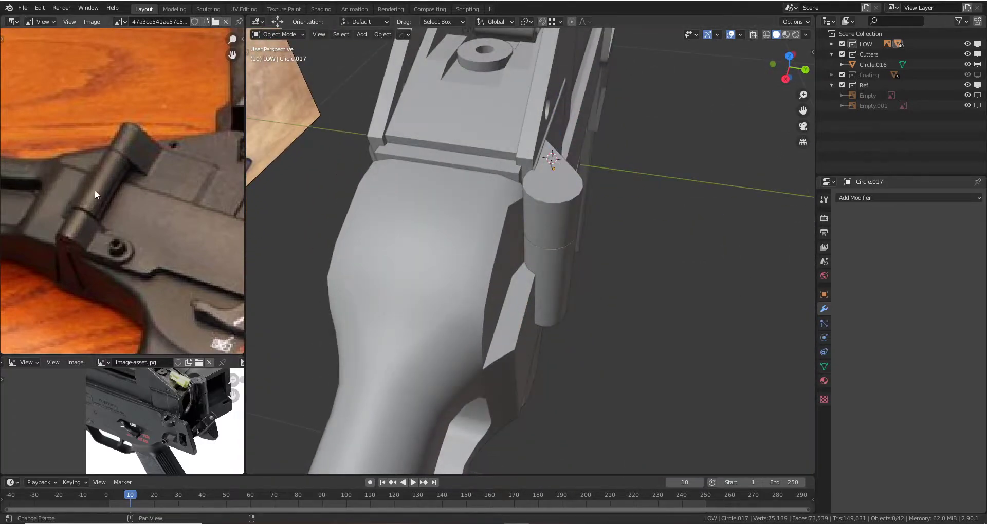
- Compare the wireframe hinge against the reference photo in back orthographic view, then restore solid shading
{"action": "key", "text": "ctrl+KP_1"}
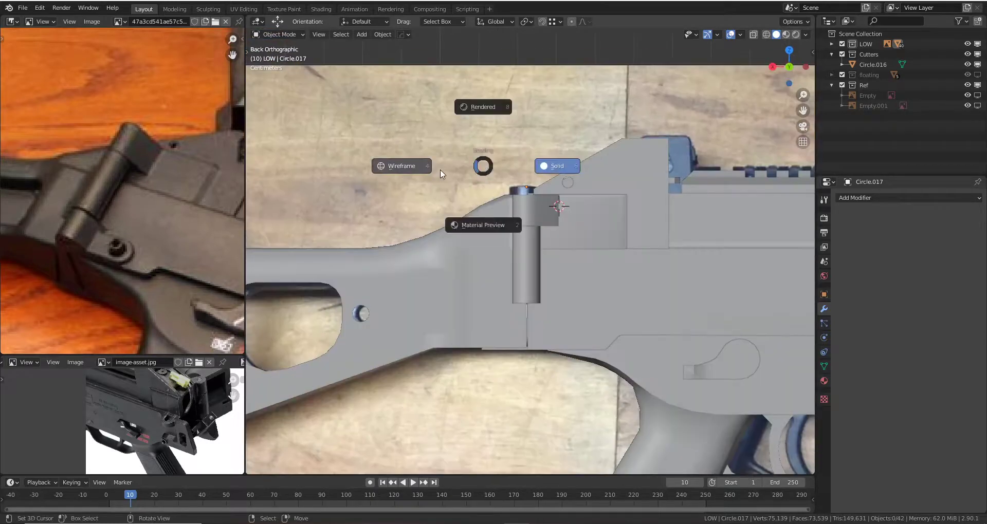
{"action": "left_click", "coordinate": [441, 173]}
{"action": "scroll", "coordinate": [531, 265], "scroll_direction": "up", "scroll_amount": 5}
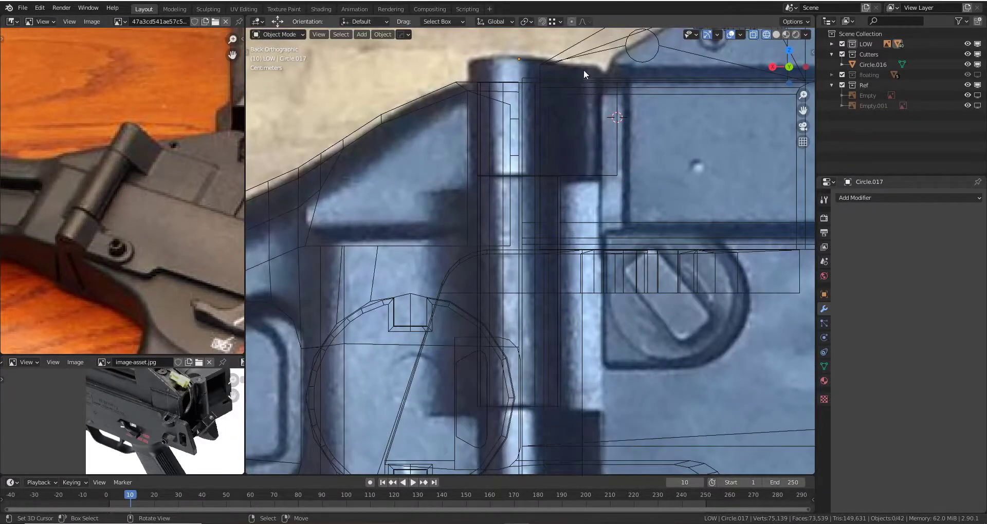
{"action": "scroll", "coordinate": [416, 354], "scroll_direction": "down", "scroll_amount": 4}
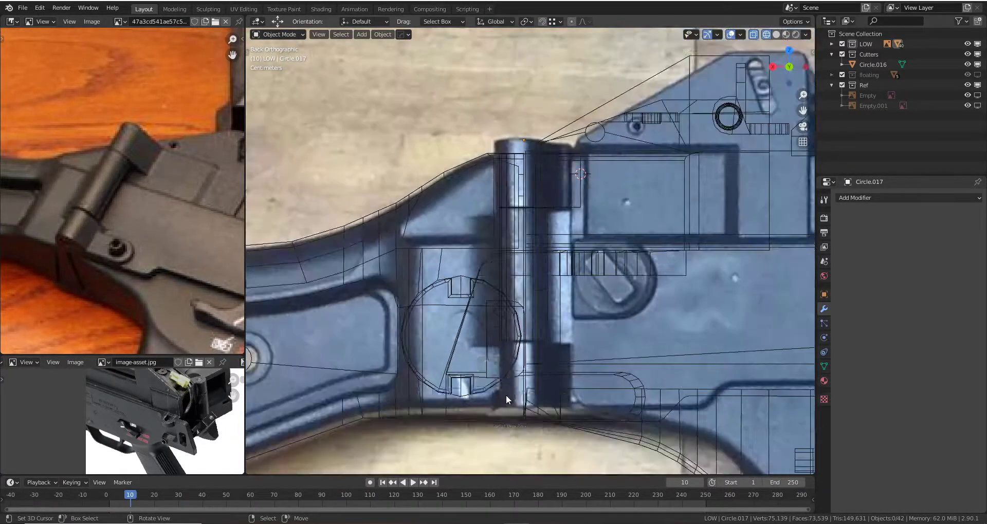
{"action": "key", "text": "shift+z"}
{"action": "scroll", "coordinate": [554, 329], "scroll_direction": "up", "scroll_amount": 5}
{"action": "mouse_move", "coordinate": [554, 329]}
{"action": "middle_mouse_down"}
{"action": "mouse_move", "coordinate": [537, 260]}
{"action": "mouse_move", "coordinate": [548, 199]}
{"action": "mouse_move", "coordinate": [546, 234]}
{"action": "mouse_move", "coordinate": [569, 239]}
{"action": "mouse_move", "coordinate": [465, 284]}
{"action": "mouse_move", "coordinate": [554, 246]}
{"action": "middle_mouse_up"}
{"action": "key", "text": "Tab"}
- Extrude a vertical face strip of the pin and push it along X into a flattened plate
{"action": "key", "text": "3"}
{"action": "left_click", "coordinate": [548, 221]}
{"action": "key", "text": "e"}
{"action": "key", "text": "g"}
{"action": "key", "text": "x"}
{"action": "key", "text": "Return"}
{"action": "key", "text": "g"}
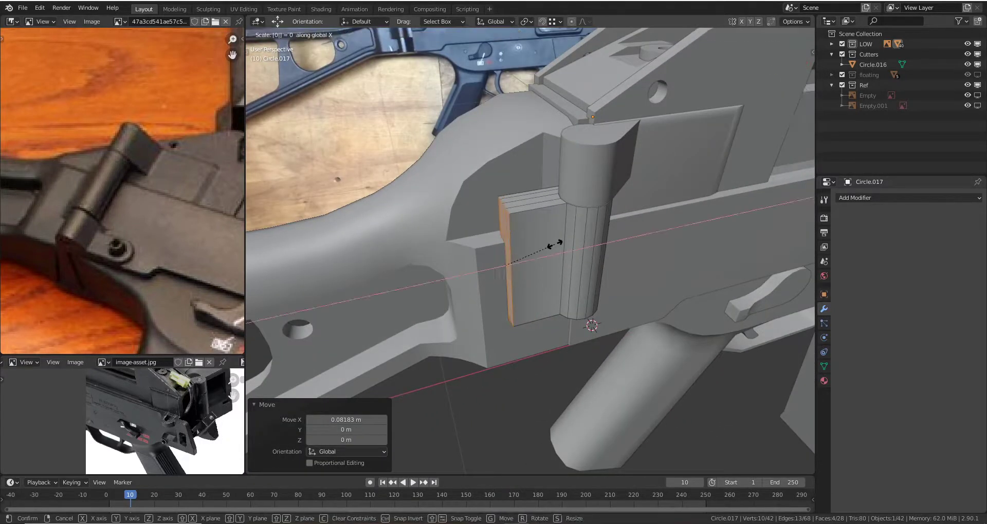
{"action": "key", "text": "Return"}
{"action": "key", "text": "Right"}
- Line up the plate edge with the reference photo in see-through back view
{"action": "key", "text": "ctrl+KP_1"}
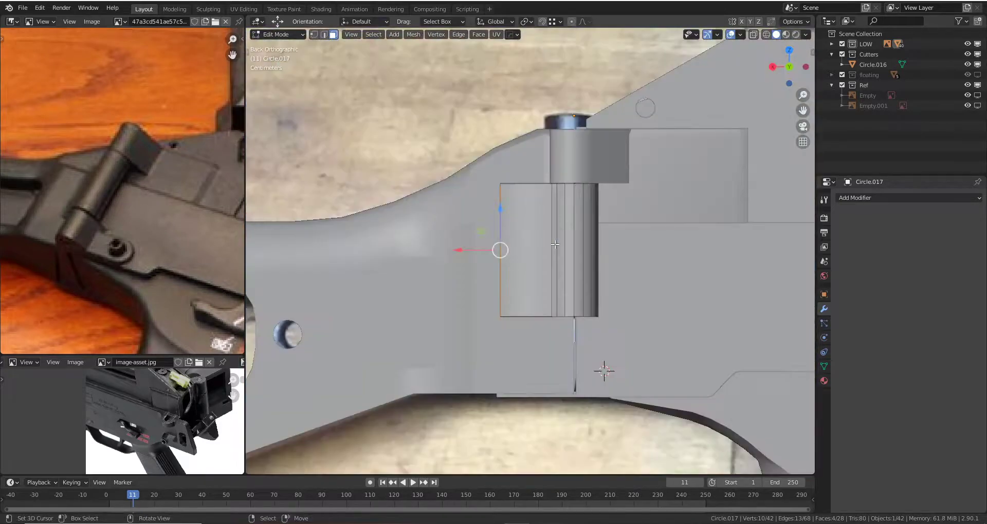
{"action": "key", "text": "shift+z"}
{"action": "scroll", "coordinate": [519, 264], "scroll_direction": "up", "scroll_amount": 4}
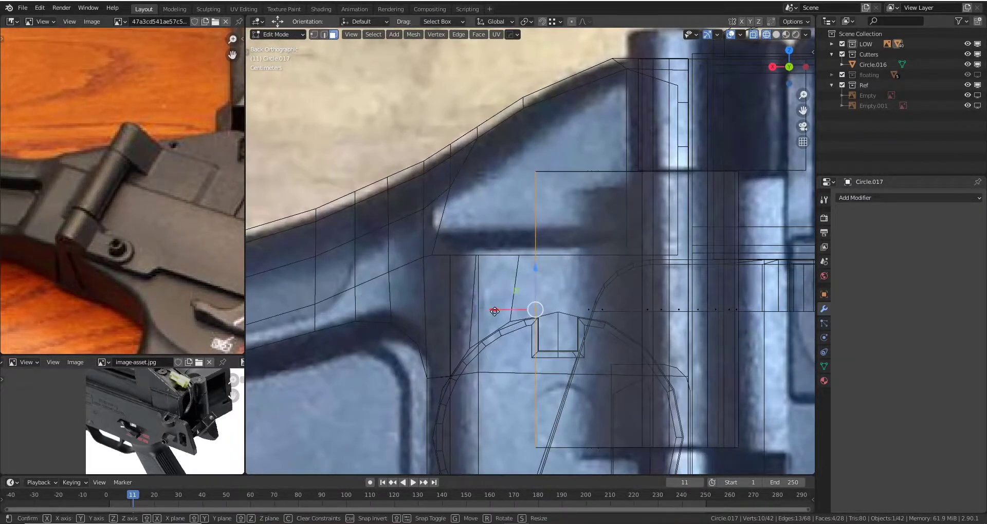
{"action": "left_click", "coordinate": [534, 317]}
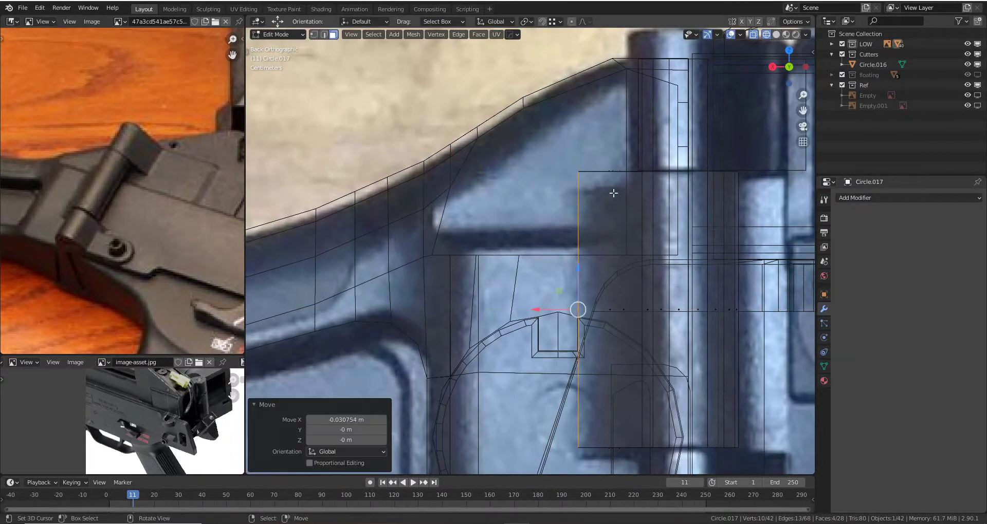
{"action": "left_click", "coordinate": [637, 192]}
{"action": "middle_click_drag", "start_coordinate": [637, 192], "coordinate": [562, 243]}
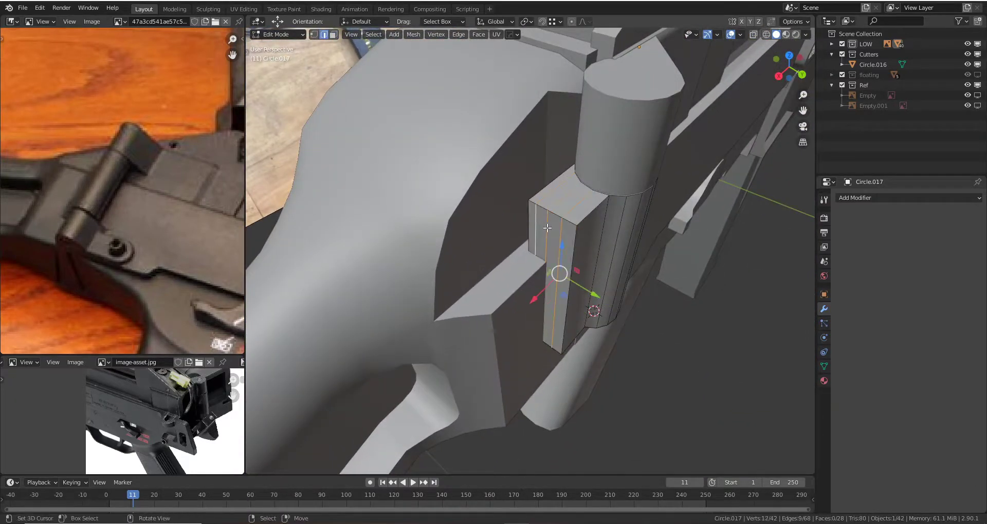
- Edge-slide an edge along the plate to shape it
{"action": "right_click", "coordinate": [547, 228]}
{"action": "scroll", "coordinate": [549, 230], "scroll_direction": "up", "scroll_amount": 3}
{"action": "key", "text": "g"}
{"action": "key", "text": "g"}
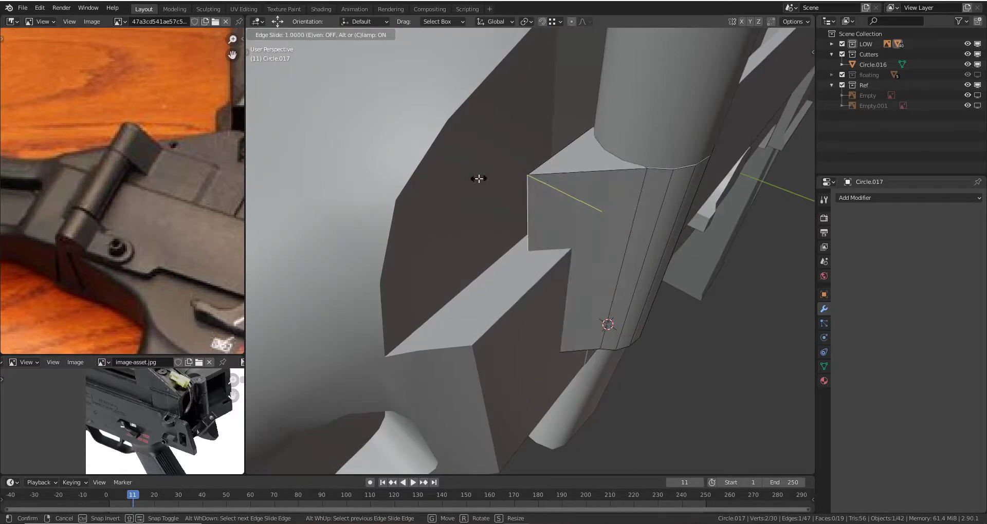
{"action": "left_click", "coordinate": [478, 179]}
{"action": "key", "text": "Tab"}
{"action": "scroll", "coordinate": [529, 202], "scroll_direction": "down", "scroll_amount": 5}
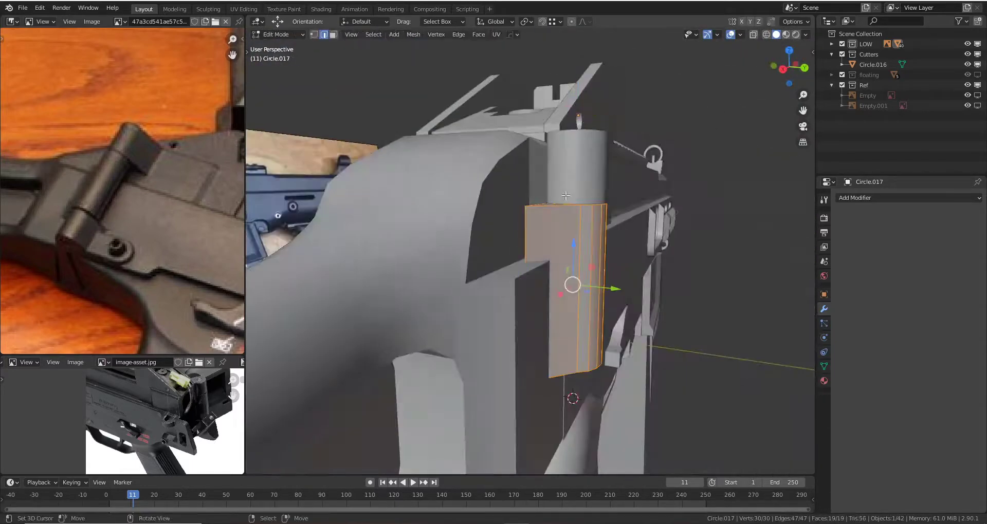
- Merge overlapping vertices and move the plate's corner edge along Y to close the gap
{"action": "key", "text": "m"}
{"action": "key", "text": "b"}
{"action": "scroll", "coordinate": [566, 196], "scroll_direction": "up", "scroll_amount": 3}
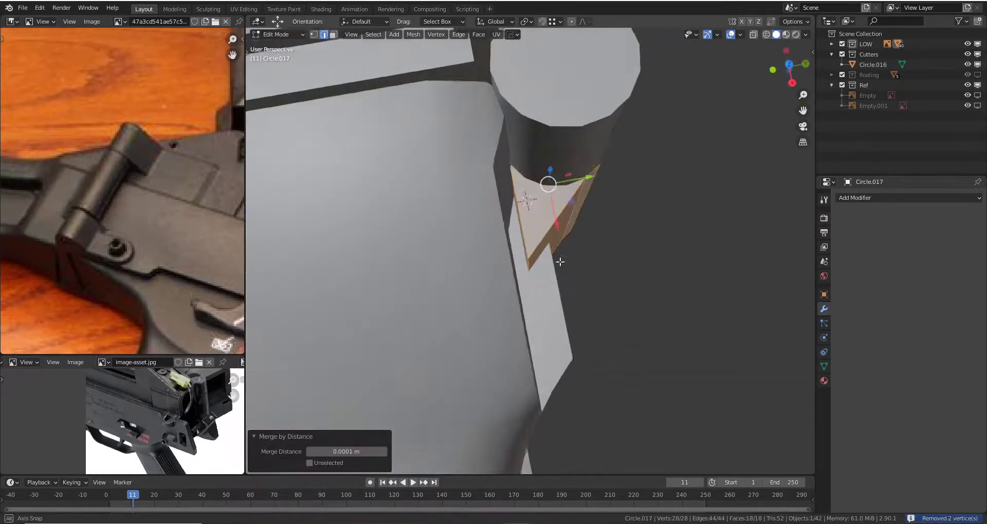
{"action": "mouse_move", "coordinate": [566, 196]}
{"action": "middle_mouse_down"}
{"action": "mouse_move", "coordinate": [572, 256]}
{"action": "mouse_move", "coordinate": [485, 211]}
{"action": "mouse_move", "coordinate": [545, 289]}
{"action": "mouse_move", "coordinate": [529, 301]}
{"action": "middle_mouse_up"}
{"action": "left_click", "coordinate": [529, 302]}
{"action": "left_click_drag", "start_coordinate": [566, 363], "coordinate": [582, 365]}
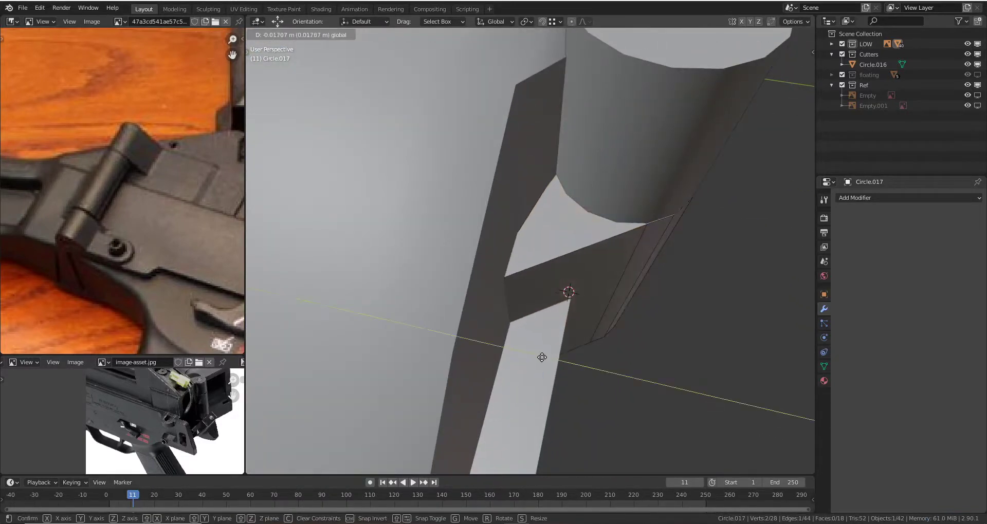
{"action": "key", "text": "Tab"}
- Nudge the cylinder's faces about 0.004 m along Y against the receiver
{"action": "mouse_move", "coordinate": [512, 279]}
{"action": "middle_mouse_down"}
{"action": "mouse_move", "coordinate": [513, 245]}
{"action": "mouse_move", "coordinate": [488, 245]}
{"action": "mouse_move", "coordinate": [499, 320]}
{"action": "mouse_move", "coordinate": [483, 309]}
{"action": "mouse_move", "coordinate": [536, 291]}
{"action": "mouse_move", "coordinate": [553, 270]}
{"action": "mouse_move", "coordinate": [529, 325]}
{"action": "mouse_move", "coordinate": [587, 291]}
{"action": "mouse_move", "coordinate": [525, 227]}
{"action": "mouse_move", "coordinate": [444, 187]}
{"action": "mouse_move", "coordinate": [478, 193]}
{"action": "mouse_move", "coordinate": [551, 162]}
{"action": "middle_mouse_up"}
{"action": "left_click", "coordinate": [536, 291]}
{"action": "key", "text": "Tab"}
{"action": "scroll", "coordinate": [548, 292], "scroll_direction": "up", "scroll_amount": 2}
{"action": "left_click", "coordinate": [531, 329]}
{"action": "key", "text": "Tab"}
- Select hinge pin Circle.015 and switch the rifle view to orthographic
{"action": "scroll", "coordinate": [551, 162], "scroll_direction": "up", "scroll_amount": 2}
{"action": "left_click", "coordinate": [544, 217]}
{"action": "mouse_move", "coordinate": [544, 218]}
{"action": "middle_mouse_down"}
{"action": "mouse_move", "coordinate": [517, 192]}
{"action": "mouse_move", "coordinate": [502, 192]}
{"action": "middle_mouse_up"}
{"action": "scroll", "coordinate": [518, 191], "scroll_direction": "down", "scroll_amount": 2}
{"action": "key", "text": "KP_5"}
- Place the duplicated hinge knuckle lower on the pin, checked from the back view
{"action": "key", "text": "KP_1"}
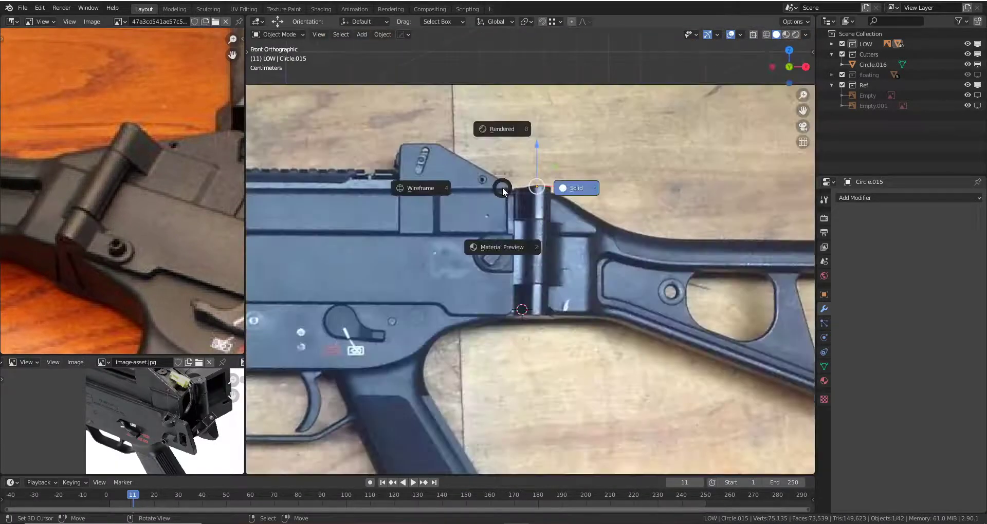
{"action": "key", "text": "ctrl+KP_1"}
{"action": "scroll", "coordinate": [518, 189], "scroll_direction": "up", "scroll_amount": 4}
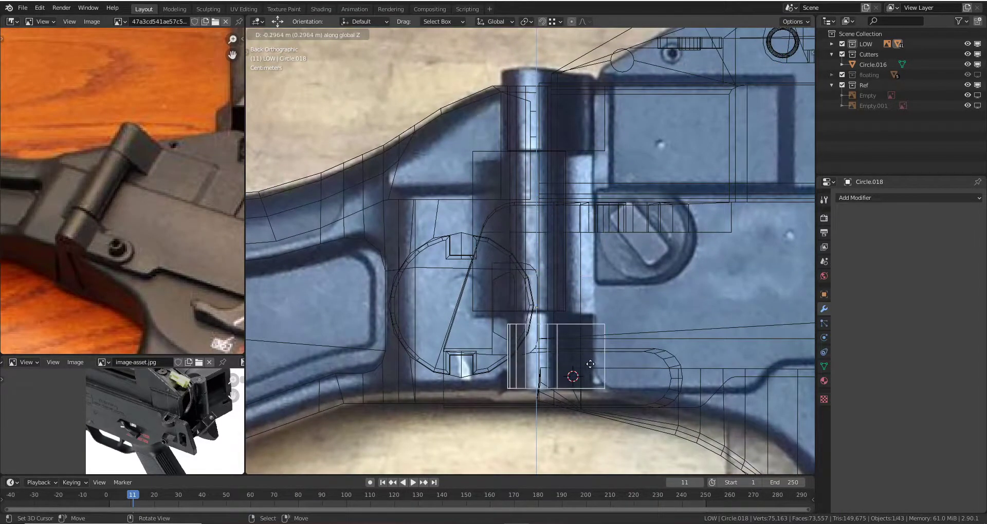
{"action": "left_click", "coordinate": [591, 354]}
{"action": "key", "text": "z"}
{"action": "left_click", "coordinate": [596, 245]}
{"action": "scroll", "coordinate": [572, 196], "scroll_direction": "up", "scroll_amount": 2}
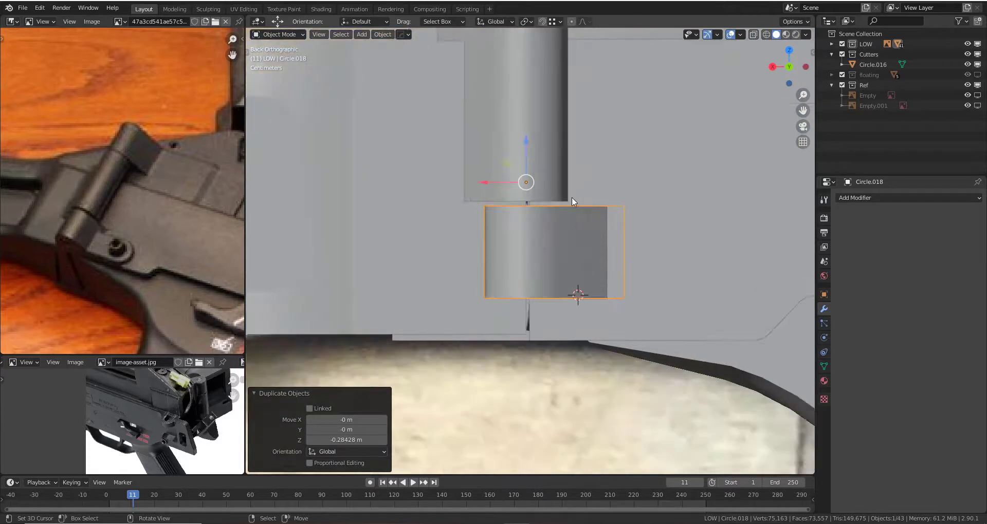
{"action": "left_click", "coordinate": [574, 200]}
{"action": "mouse_move", "coordinate": [575, 200]}
{"action": "middle_mouse_down"}
{"action": "mouse_move", "coordinate": [563, 209]}
{"action": "mouse_move", "coordinate": [552, 200]}
{"action": "middle_mouse_up"}
- Lower the knuckle's top edges and bottom face, leaving Circle.018 about 0.036 m lower
{"action": "key", "text": "Tab"}
{"action": "key", "text": "ctrl+KP_1"}
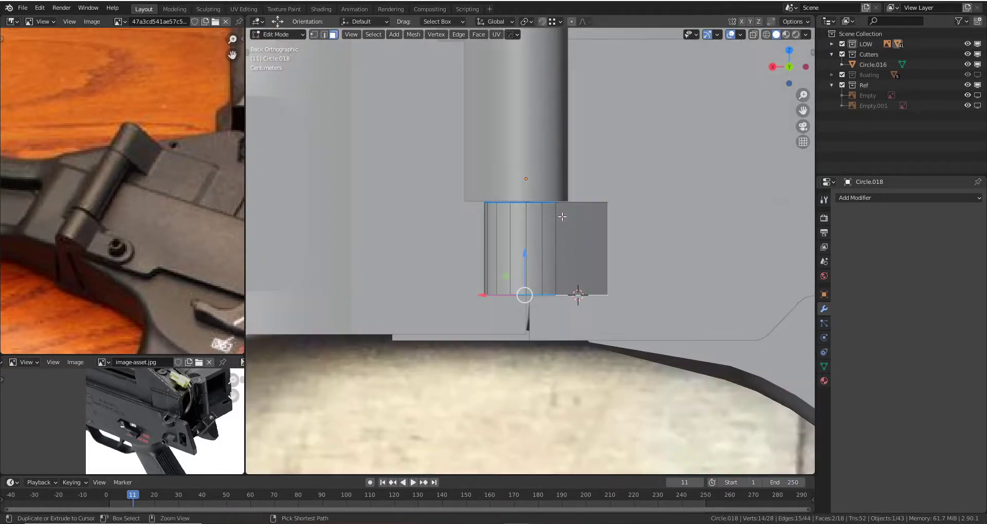
{"action": "scroll", "coordinate": [589, 300], "scroll_direction": "down", "scroll_amount": 1}
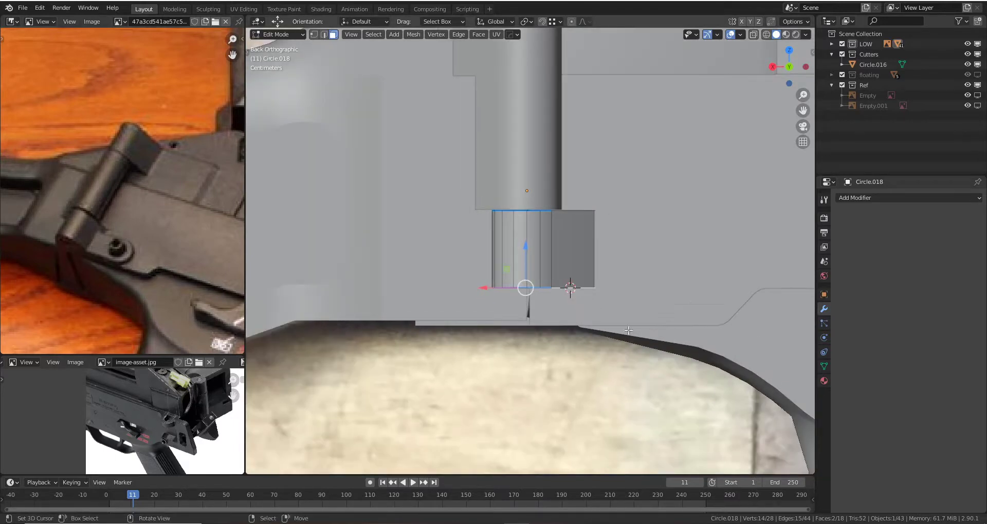
{"action": "left_click", "coordinate": [567, 328]}
{"action": "key", "text": "Tab"}
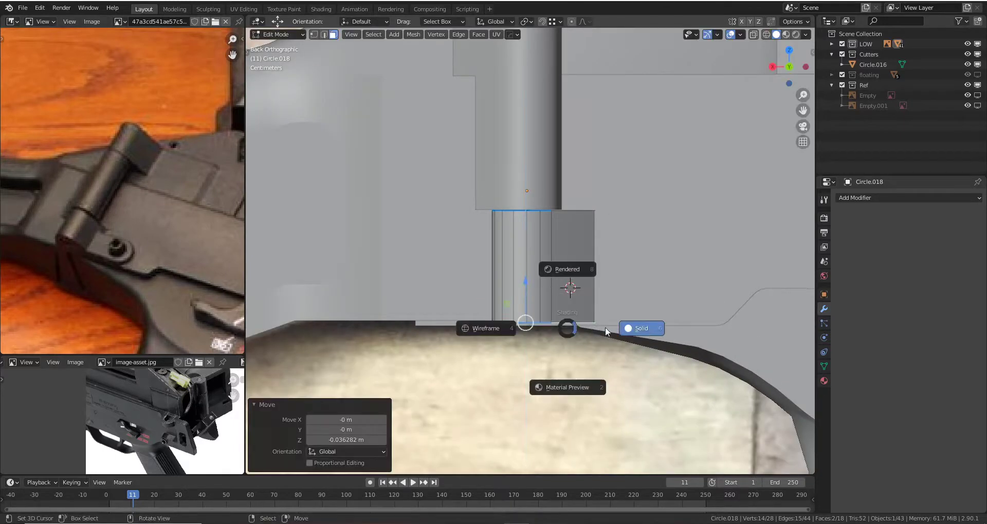
{"action": "mouse_move", "coordinate": [606, 327]}
{"action": "middle_mouse_down"}
{"action": "mouse_move", "coordinate": [585, 209]}
{"action": "mouse_move", "coordinate": [550, 162]}
{"action": "mouse_move", "coordinate": [536, 203]}
{"action": "mouse_move", "coordinate": [550, 211]}
{"action": "middle_mouse_up"}
{"action": "left_click", "coordinate": [536, 201]}
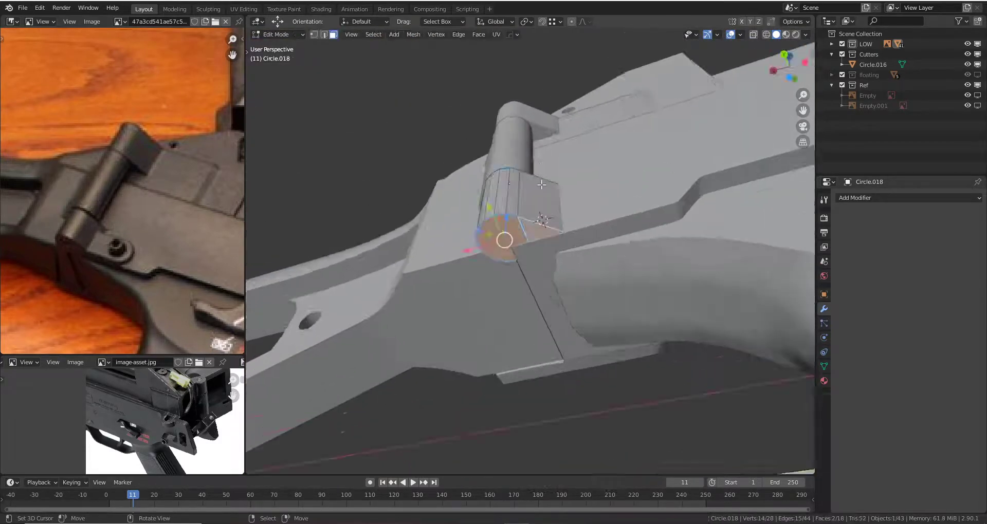
{"action": "scroll", "coordinate": [564, 216], "scroll_direction": "up", "scroll_amount": 2}
{"action": "key", "text": "Tab"}
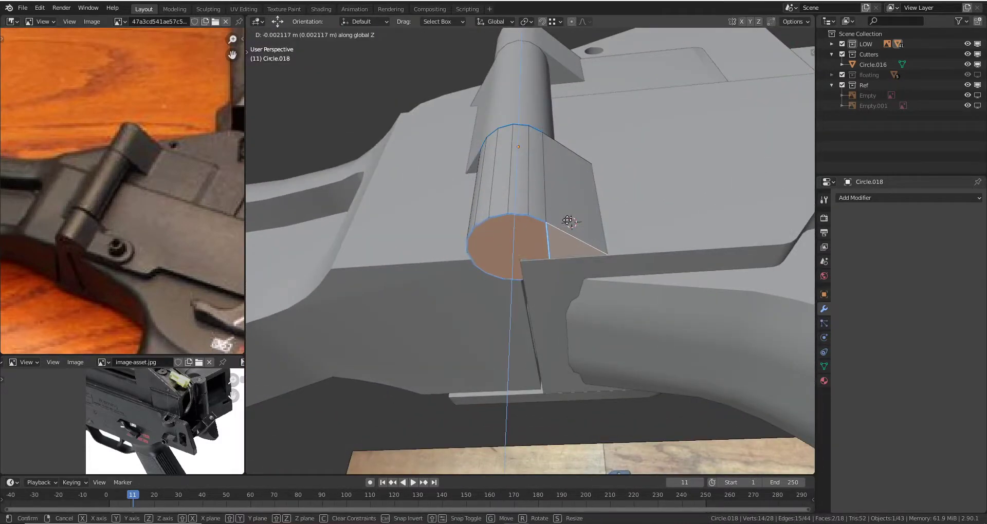
{"action": "left_click", "coordinate": [567, 219]}
{"action": "key", "text": "Tab"}
{"action": "scroll", "coordinate": [567, 220], "scroll_direction": "down", "scroll_amount": 4}
- Select the lower hinge knuckle and save the file as ump.blend
{"action": "mouse_move", "coordinate": [550, 178]}
{"action": "middle_mouse_down"}
{"action": "mouse_move", "coordinate": [558, 184]}
{"action": "mouse_move", "coordinate": [513, 236]}
{"action": "mouse_move", "coordinate": [607, 295]}
{"action": "mouse_move", "coordinate": [640, 236]}
{"action": "mouse_move", "coordinate": [488, 167]}
{"action": "mouse_move", "coordinate": [436, 104]}
{"action": "mouse_move", "coordinate": [520, 287]}
{"action": "mouse_move", "coordinate": [541, 309]}
{"action": "mouse_move", "coordinate": [584, 262]}
{"action": "mouse_move", "coordinate": [527, 284]}
{"action": "mouse_move", "coordinate": [557, 273]}
{"action": "middle_mouse_up"}
{"action": "left_click", "coordinate": [520, 287]}
{"action": "key", "text": "ctrl+s"}
{"action": "scroll", "coordinate": [526, 284], "scroll_direction": "up", "scroll_amount": 2}
{"action": "left_click", "coordinate": [600, 260]}
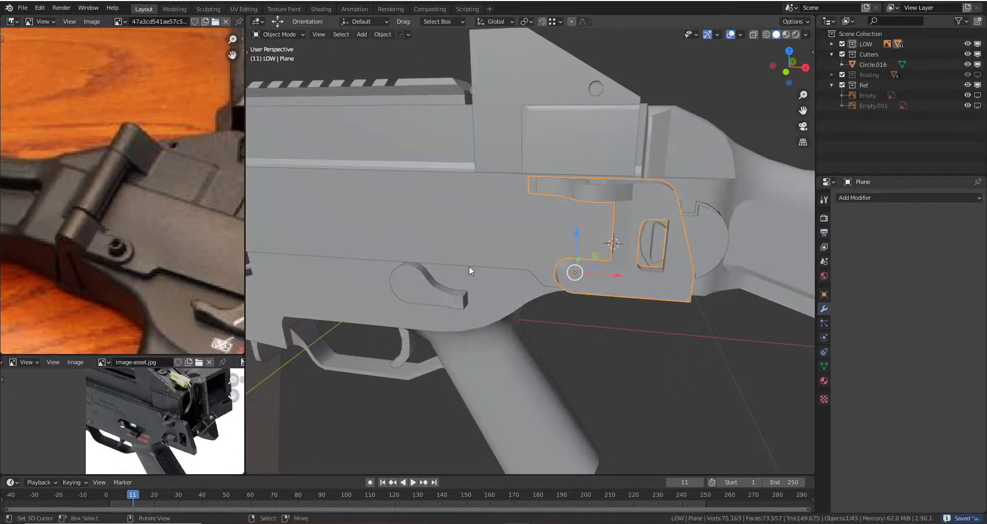
- Separate a run of faces from the receiver side plate into its own piece
{"action": "mouse_move", "coordinate": [468, 266]}
{"action": "middle_mouse_down"}
{"action": "mouse_move", "coordinate": [514, 232]}
{"action": "mouse_move", "coordinate": [578, 268]}
{"action": "mouse_move", "coordinate": [578, 210]}
{"action": "mouse_move", "coordinate": [588, 278]}
{"action": "mouse_move", "coordinate": [514, 267]}
{"action": "middle_mouse_up"}
{"action": "key", "text": "Tab"}
{"action": "scroll", "coordinate": [514, 231], "scroll_direction": "up", "scroll_amount": 3}
{"action": "scroll", "coordinate": [563, 185], "scroll_direction": "up", "scroll_amount": 1}
{"action": "left_click", "coordinate": [555, 234], "text": "shift"}
{"action": "left_click", "coordinate": [616, 244], "text": "ctrl"}
{"action": "key", "text": "p"}
{"action": "key", "text": "Tab"}
- Move the separated piece Plane.001 along Y and mirror it across Y
{"action": "left_click", "coordinate": [554, 276]}
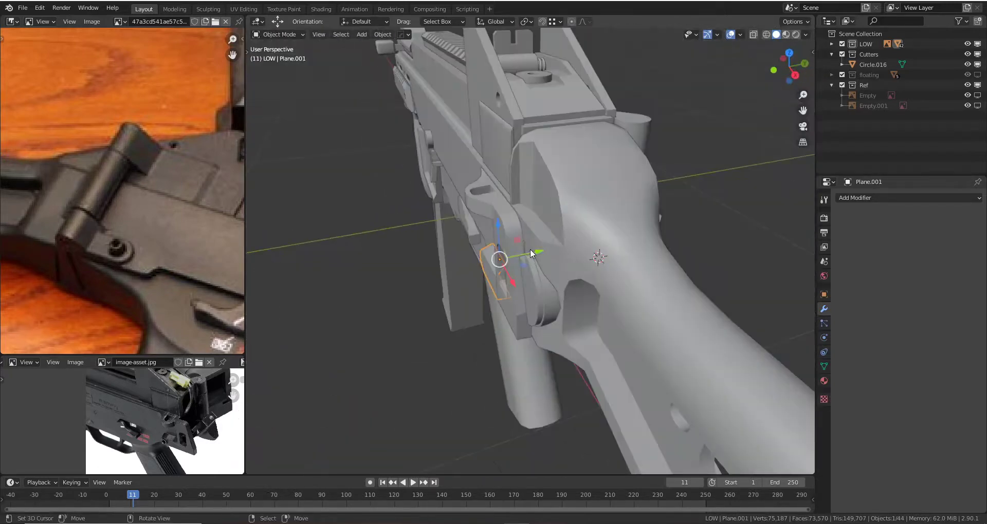
{"action": "key", "text": "g"}
{"action": "key", "text": "y"}
{"action": "left_click", "coordinate": [593, 255]}
{"action": "middle_click_drag", "start_coordinate": [594, 253], "coordinate": [637, 262]}
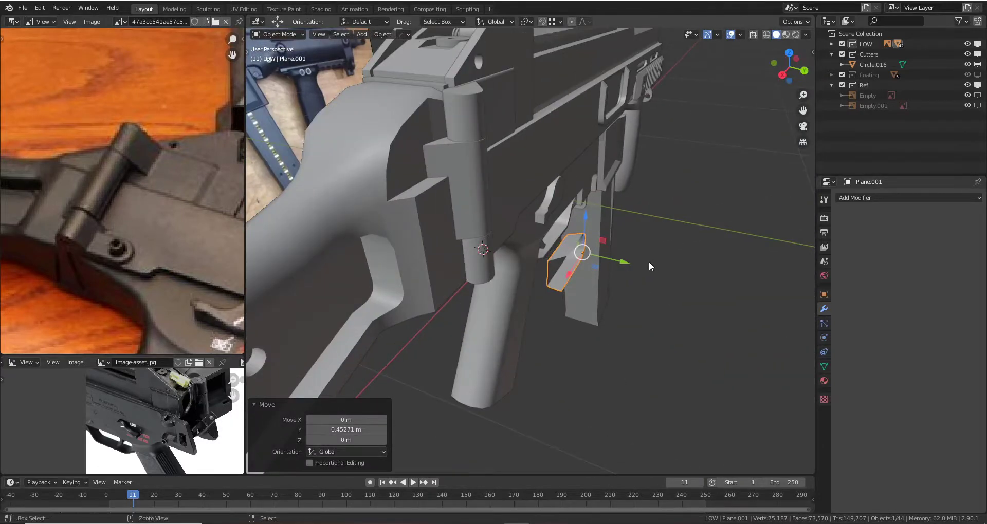
{"action": "key", "text": "ctrl+m"}
{"action": "key", "text": "y"}
{"action": "mouse_move", "coordinate": [648, 261]}
{"action": "middle_mouse_down"}
{"action": "mouse_move", "coordinate": [579, 242]}
{"action": "mouse_move", "coordinate": [614, 302]}
{"action": "mouse_move", "coordinate": [502, 243]}
{"action": "middle_mouse_up"}
- Scale the piece's narrow end face and reposition Plane.001
{"action": "key", "text": "Tab"}
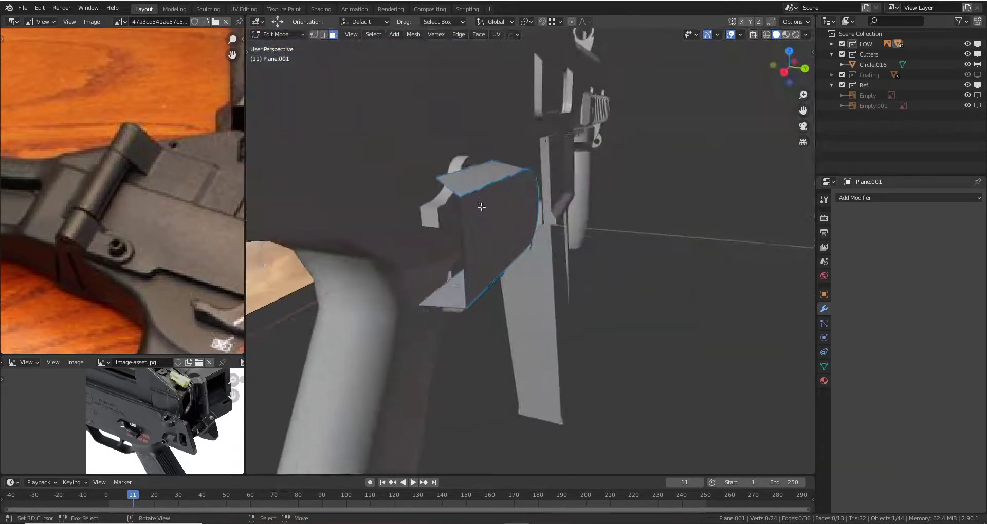
{"action": "mouse_move", "coordinate": [444, 310]}
{"action": "middle_mouse_down"}
{"action": "mouse_move", "coordinate": [452, 279]}
{"action": "mouse_move", "coordinate": [418, 246]}
{"action": "mouse_move", "coordinate": [520, 297]}
{"action": "mouse_move", "coordinate": [562, 274]}
{"action": "mouse_move", "coordinate": [542, 226]}
{"action": "mouse_move", "coordinate": [514, 267]}
{"action": "middle_mouse_up"}
{"action": "key", "text": "3"}
{"action": "left_click", "coordinate": [520, 297]}
{"action": "key", "text": "Return"}
{"action": "key", "text": "Tab"}
{"action": "key", "text": "g"}
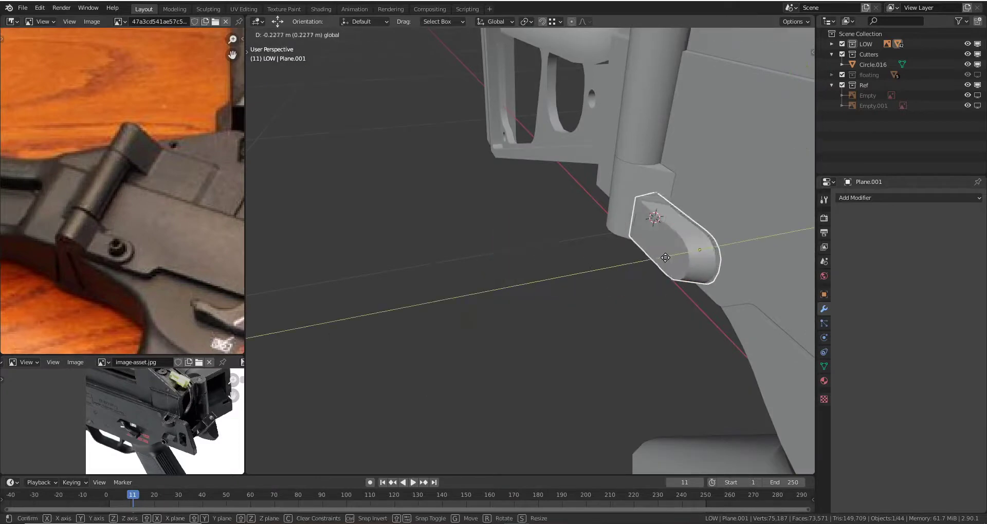
{"action": "left_click", "coordinate": [679, 262]}
{"action": "middle_click_drag", "start_coordinate": [678, 262], "coordinate": [711, 233]}
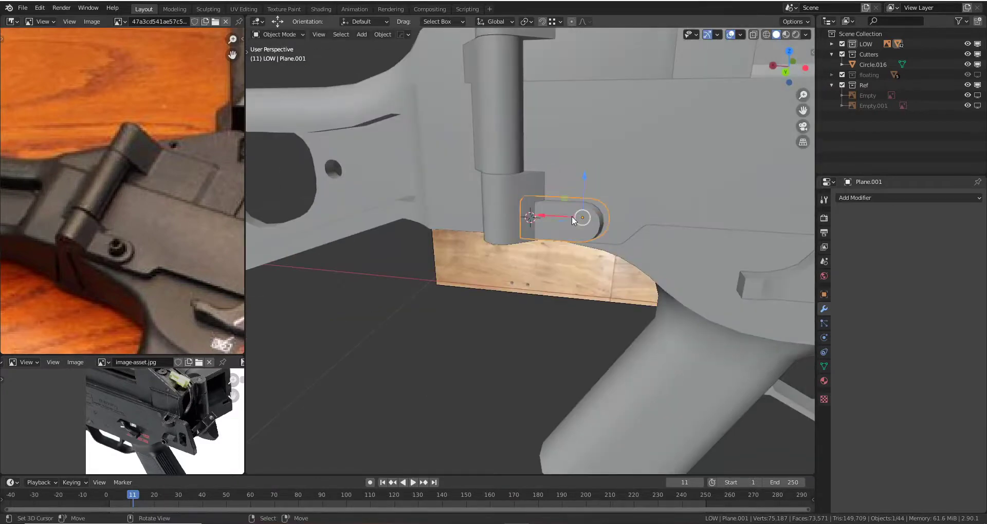
{"action": "mouse_move", "coordinate": [574, 218]}
{"action": "middle_mouse_down"}
{"action": "mouse_move", "coordinate": [517, 154]}
{"action": "mouse_move", "coordinate": [517, 254]}
{"action": "mouse_move", "coordinate": [583, 254]}
{"action": "mouse_move", "coordinate": [541, 237]}
{"action": "middle_mouse_up"}
- Nudge Plane.001 −0.0008 m along Y and isolate it
{"action": "key", "text": "g"}
{"action": "key", "text": "y"}
{"action": "left_click", "coordinate": [554, 242]}
{"action": "key", "text": "alt+a"}
{"action": "key", "text": "KP_Divide"}
- Add a loop cut to the isolated piece, delete selected vertices, and restore the full model
{"action": "key", "text": "Tab"}
{"action": "key", "text": "ctrl+r"}
{"action": "left_click", "coordinate": [583, 254]}
{"action": "key", "text": "1"}
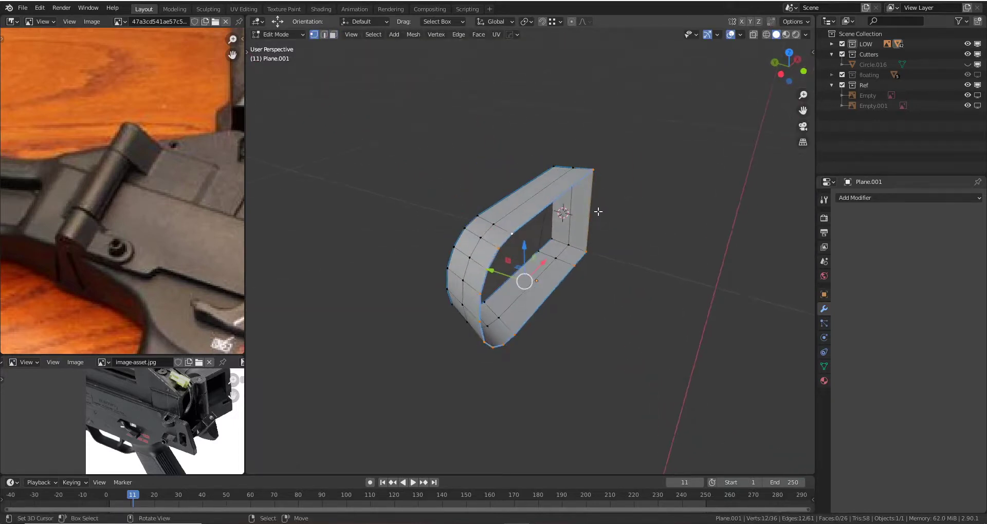
{"action": "key", "text": "x"}
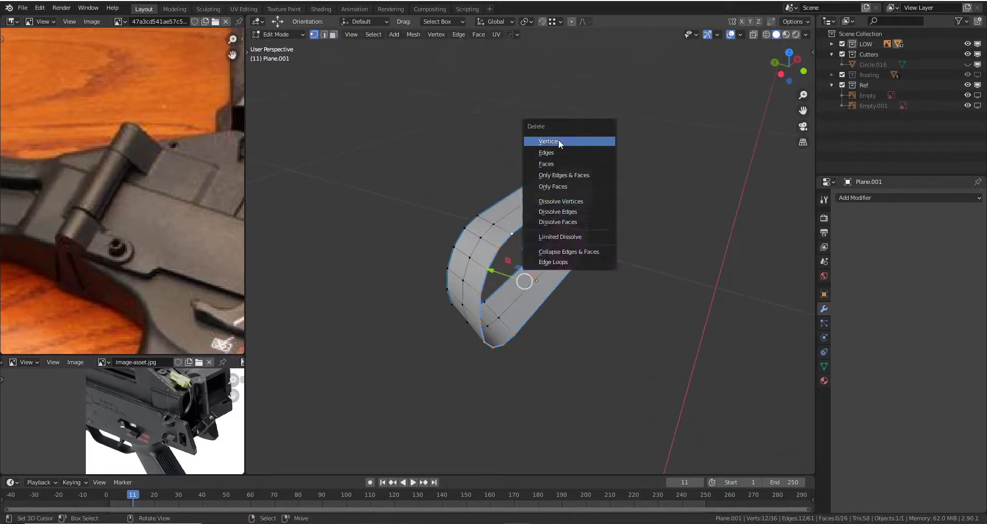
{"action": "left_click", "coordinate": [558, 140]}
{"action": "key", "text": "Tab"}
{"action": "key", "text": "KP_Divide"}
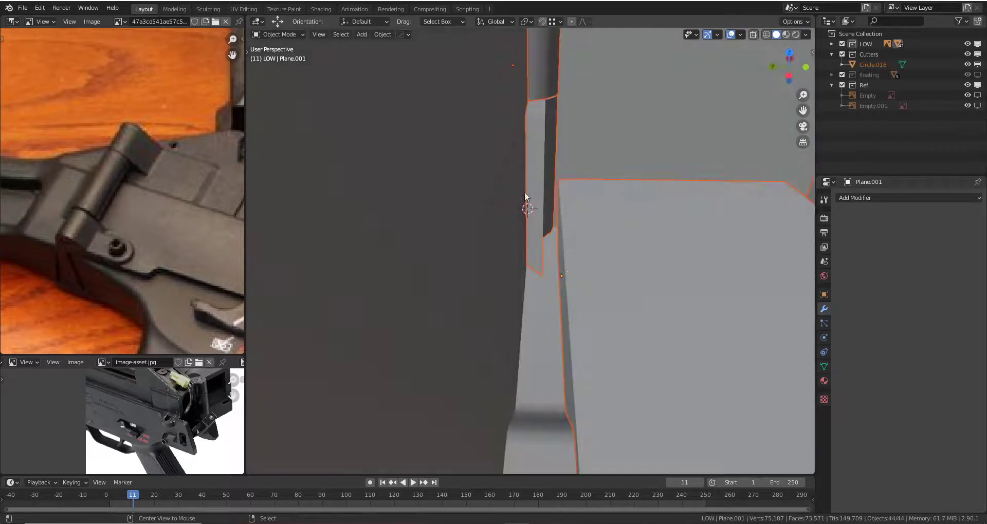
- Nudge the piece's vertices slightly along Y, save ump.blend, and view the gun's opposite side
{"action": "key", "text": "Tab"}
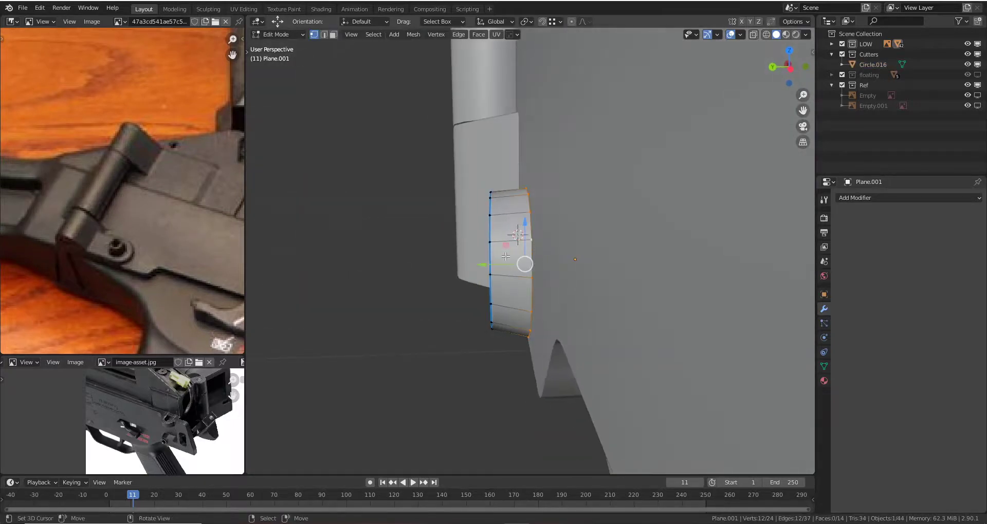
{"action": "left_click", "coordinate": [496, 264]}
{"action": "key", "text": "Escape"}
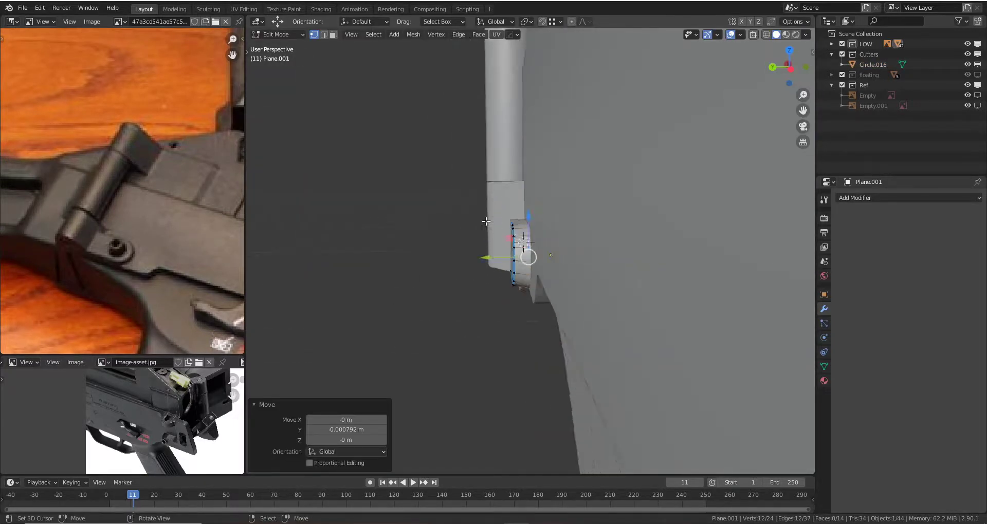
{"action": "key", "text": "Tab"}
{"action": "mouse_move", "coordinate": [564, 227]}
{"action": "middle_mouse_down"}
{"action": "mouse_move", "coordinate": [593, 188]}
{"action": "mouse_move", "coordinate": [520, 242]}
{"action": "mouse_move", "coordinate": [553, 208]}
{"action": "middle_mouse_up"}
{"action": "key", "text": "ctrl+s"}
{"action": "middle_click_drag", "start_coordinate": [606, 226], "coordinate": [693, 44]}
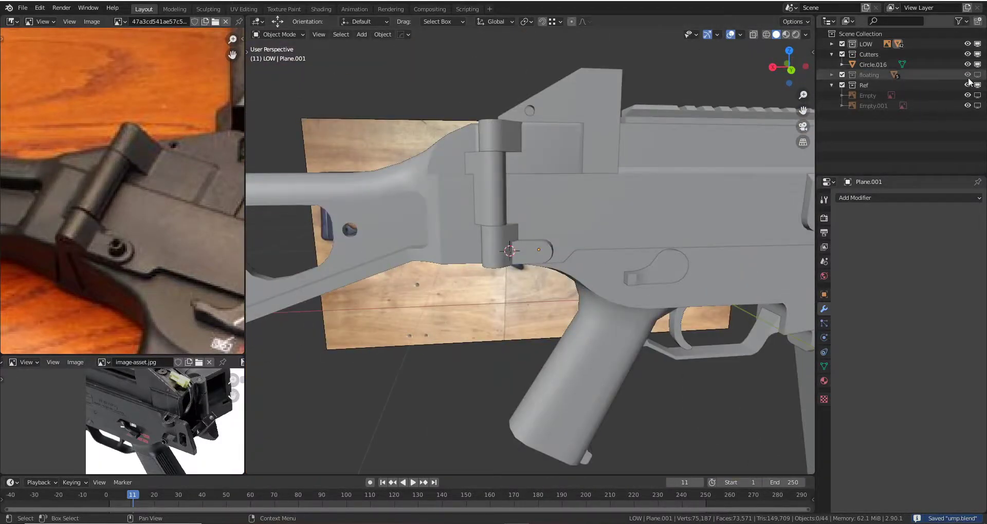
{"action": "mouse_move", "coordinate": [757, 146]}
{"action": "middle_mouse_down"}
{"action": "mouse_move", "coordinate": [637, 188]}
{"action": "mouse_move", "coordinate": [520, 250]}
{"action": "middle_mouse_up"}
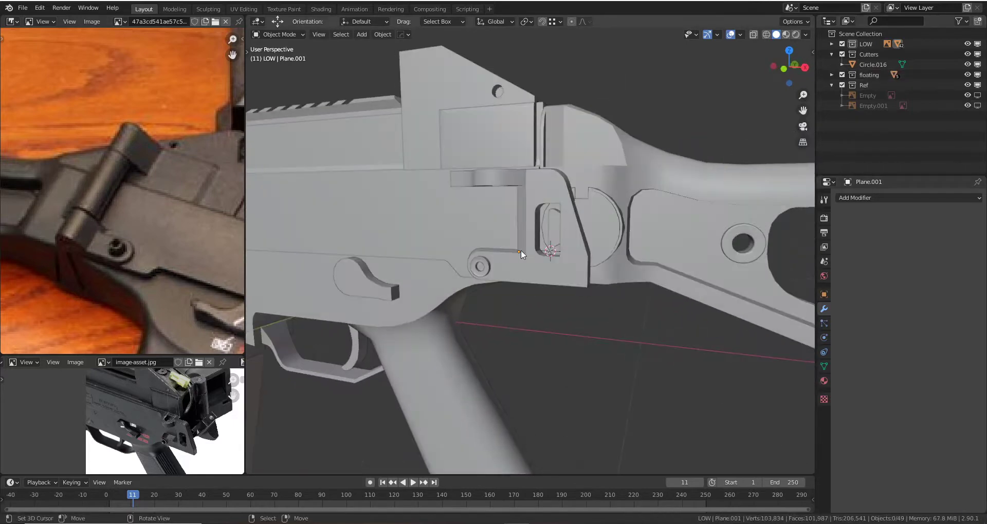
- Give the small hinge pin Circle.010 a Mirror modifier using Cube as mirror object
{"action": "left_click", "coordinate": [491, 256]}
{"action": "key", "text": "KP_Decimal"}
{"action": "left_click", "coordinate": [839, 215]}
{"action": "left_click", "coordinate": [861, 199]}
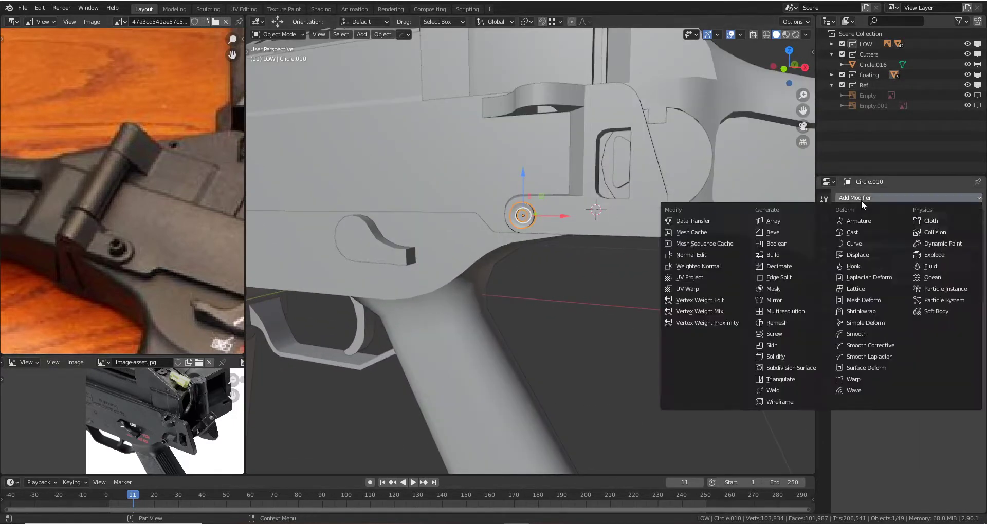
{"action": "left_click", "coordinate": [781, 301]}
{"action": "scroll", "coordinate": [748, 276], "scroll_direction": "down", "scroll_amount": 5}
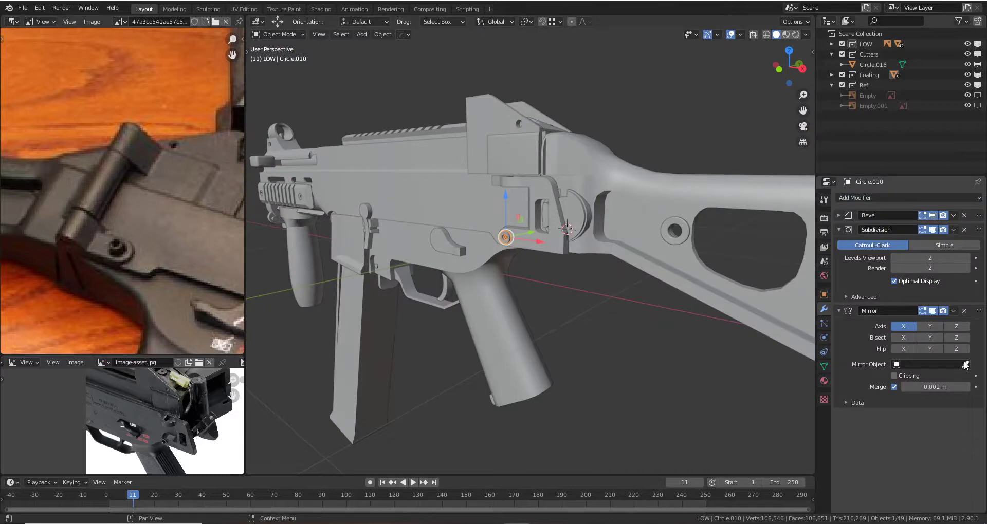
{"action": "middle_click_drag", "start_coordinate": [519, 207], "coordinate": [508, 223]}
{"action": "left_click", "coordinate": [507, 223]}
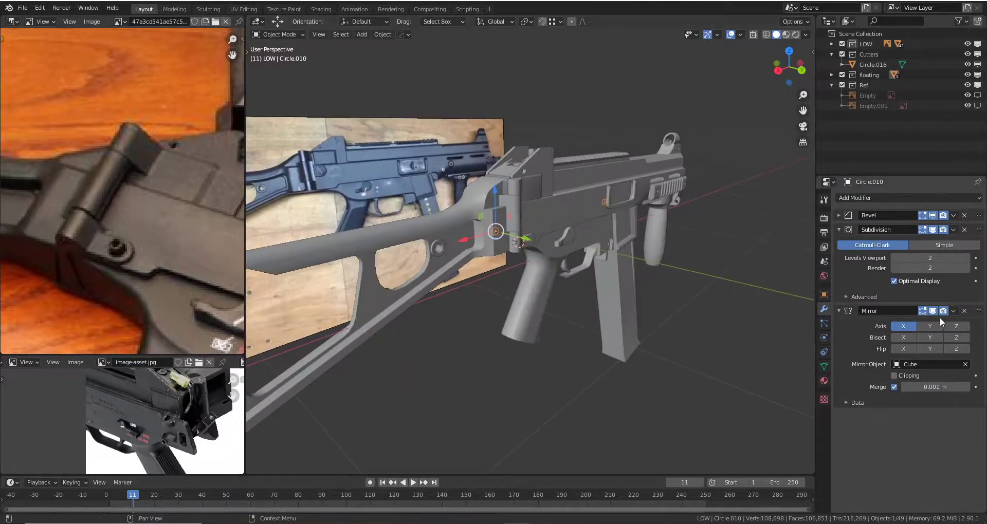
{"action": "scroll", "coordinate": [568, 215], "scroll_direction": "up", "scroll_amount": 6}
{"action": "middle_click_drag", "start_coordinate": [568, 216], "coordinate": [556, 211]}
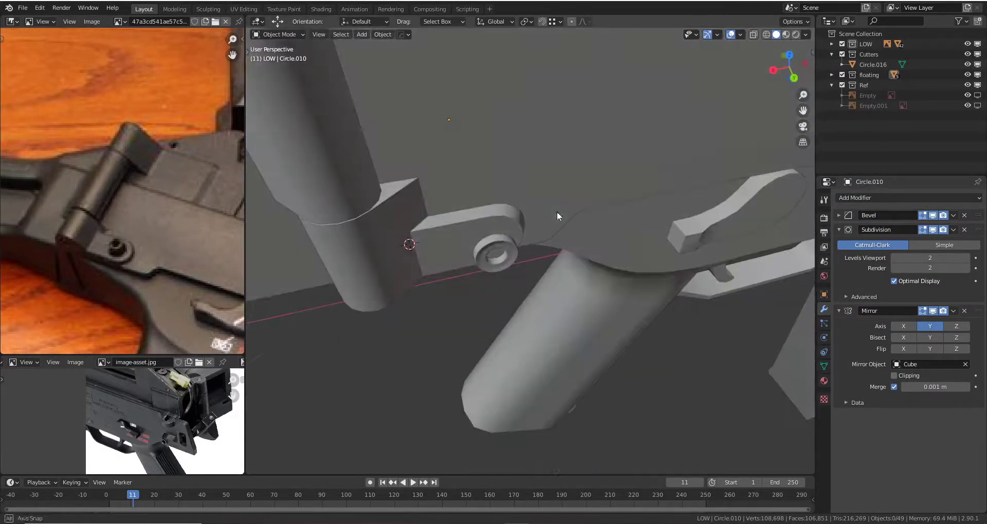
{"action": "mouse_move", "coordinate": [485, 235]}
{"action": "middle_mouse_down"}
{"action": "mouse_move", "coordinate": [521, 205]}
{"action": "mouse_move", "coordinate": [517, 218]}
{"action": "mouse_move", "coordinate": [625, 208]}
{"action": "mouse_move", "coordinate": [613, 284]}
{"action": "mouse_move", "coordinate": [483, 227]}
{"action": "mouse_move", "coordinate": [395, 246]}
{"action": "mouse_move", "coordinate": [368, 292]}
{"action": "mouse_move", "coordinate": [497, 243]}
{"action": "mouse_move", "coordinate": [657, 254]}
{"action": "middle_mouse_up"}
- Apply the Mirror modifier and nudge the mirrored ring along Y
{"action": "left_click", "coordinate": [933, 324]}
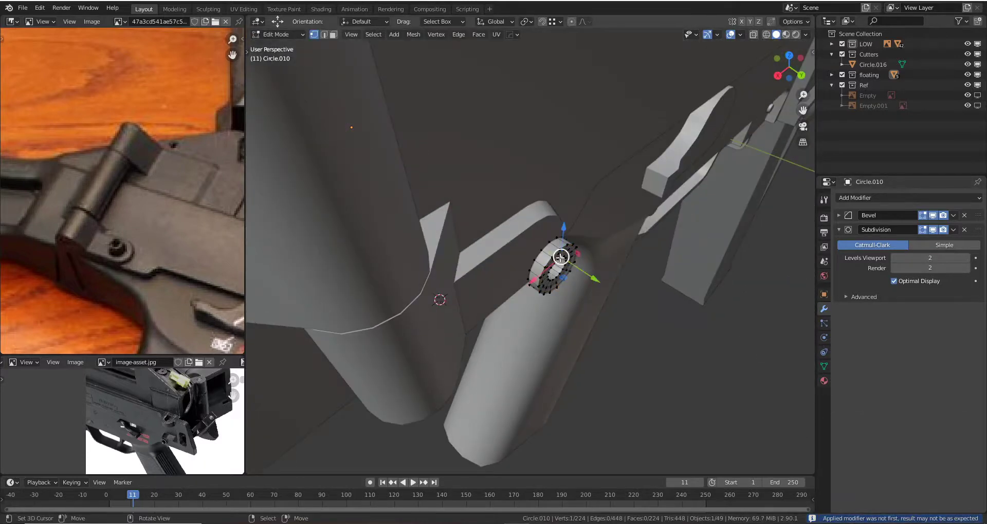
{"action": "key", "text": "l"}
{"action": "key", "text": "g"}
{"action": "key", "text": "y"}
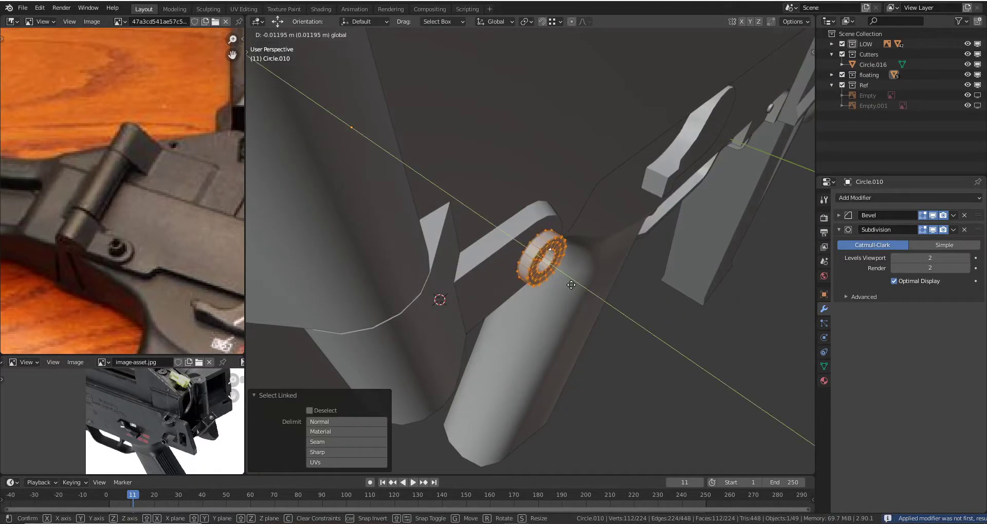
{"action": "left_click", "coordinate": [570, 285]}
{"action": "key", "text": "Tab"}
{"action": "middle_click_drag", "start_coordinate": [569, 284], "coordinate": [581, 289]}
{"action": "scroll", "coordinate": [582, 289], "scroll_direction": "down", "scroll_amount": 5}
{"action": "mouse_move", "coordinate": [571, 157]}
{"action": "middle_mouse_down"}
{"action": "mouse_move", "coordinate": [530, 128]}
{"action": "mouse_move", "coordinate": [482, 228]}
{"action": "mouse_move", "coordinate": [489, 219]}
{"action": "mouse_move", "coordinate": [489, 265]}
{"action": "middle_mouse_up"}
{"action": "scroll", "coordinate": [490, 219], "scroll_direction": "up", "scroll_amount": 4}
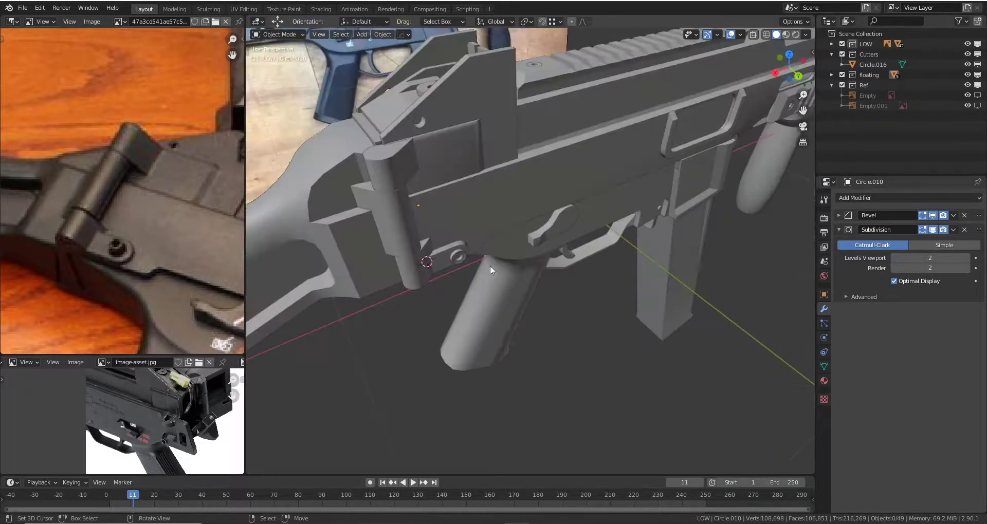
{"action": "mouse_move", "coordinate": [414, 224]}
{"action": "middle_mouse_down"}
{"action": "mouse_move", "coordinate": [496, 185]}
{"action": "mouse_move", "coordinate": [521, 224]}
{"action": "mouse_move", "coordinate": [519, 187]}
{"action": "mouse_move", "coordinate": [557, 211]}
{"action": "middle_mouse_up"}
{"action": "scroll", "coordinate": [521, 224], "scroll_direction": "down", "scroll_amount": 4}
- Save ump.blend and check the pins against the reference photo in X-ray
{"action": "key", "text": "ctrl+s"}
{"action": "key", "text": "alt+z"}
{"action": "scroll", "coordinate": [557, 211], "scroll_direction": "up", "scroll_amount": 2}
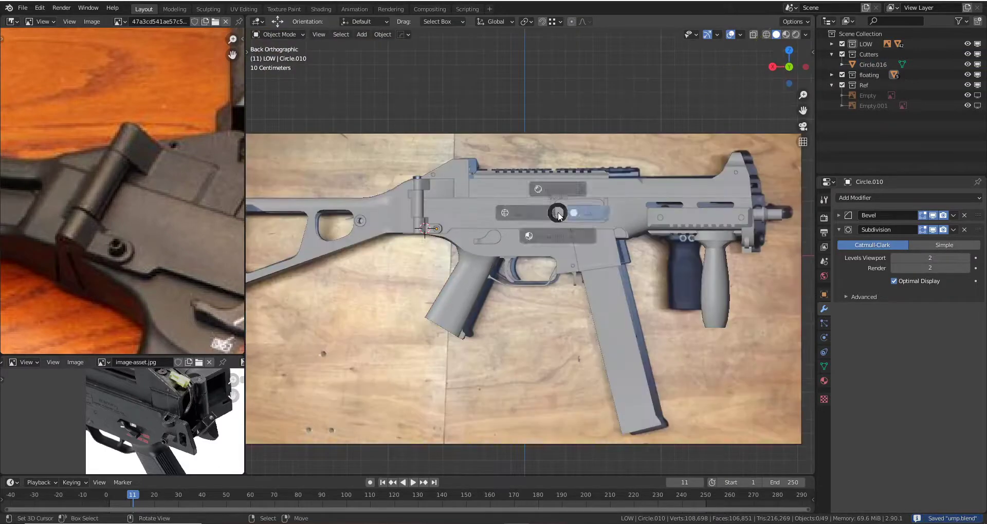
{"action": "scroll", "coordinate": [449, 208], "scroll_direction": "up", "scroll_amount": 2}
{"action": "scroll", "coordinate": [449, 208], "scroll_direction": "up", "scroll_amount": 2}
{"action": "scroll", "coordinate": [529, 236], "scroll_direction": "up", "scroll_amount": 2}
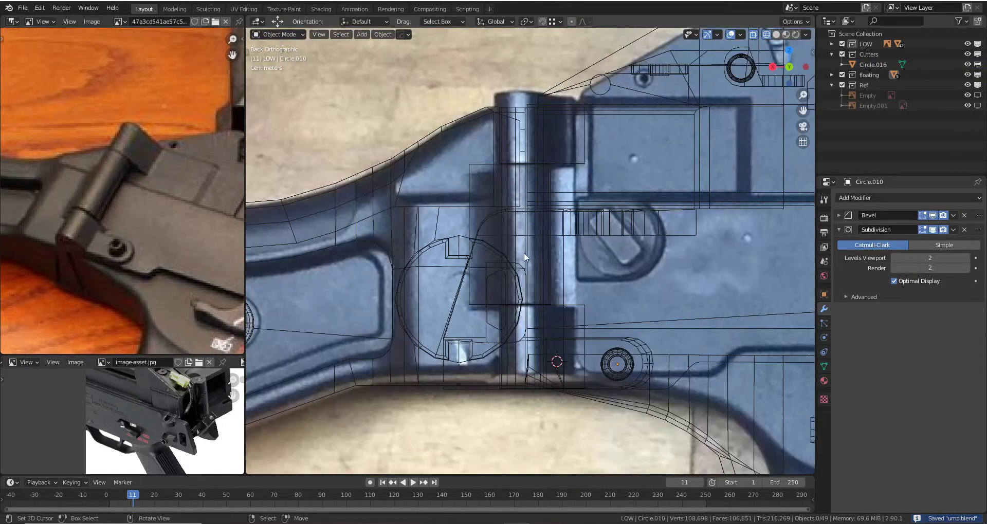
{"action": "key", "text": "alt+z"}
{"action": "mouse_move", "coordinate": [545, 237]}
{"action": "middle_mouse_down"}
{"action": "mouse_move", "coordinate": [592, 266]}
{"action": "mouse_move", "coordinate": [516, 233]}
{"action": "mouse_move", "coordinate": [539, 238]}
{"action": "mouse_move", "coordinate": [568, 193]}
{"action": "mouse_move", "coordinate": [562, 187]}
{"action": "middle_mouse_up"}
{"action": "left_click", "coordinate": [506, 234]}
{"action": "left_click", "coordinate": [538, 238]}
{"action": "key", "text": "Tab"}
- Select the hinge parts and stock, and set the pivot point to 3D Cursor
{"action": "key", "text": "KP_Decimal"}
{"action": "key", "text": "p"}
{"action": "left_click", "coordinate": [565, 174]}
{"action": "key", "text": "Tab"}
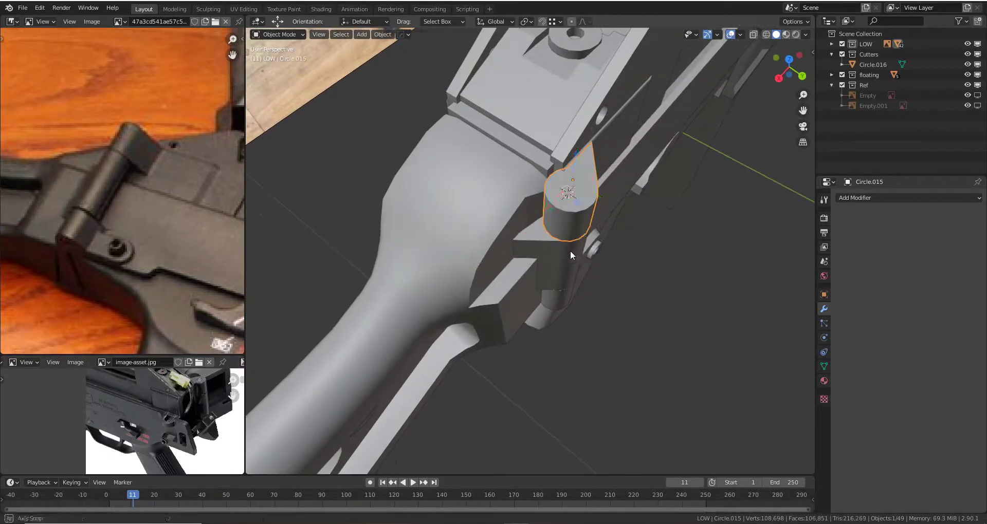
{"action": "middle_click_drag", "start_coordinate": [569, 251], "coordinate": [550, 236]}
{"action": "left_click", "coordinate": [502, 273], "text": "shift"}
{"action": "scroll", "coordinate": [502, 274], "scroll_direction": "down", "scroll_amount": 5}
{"action": "middle_click_drag", "start_coordinate": [476, 253], "coordinate": [585, 267]}
{"action": "middle_click_drag", "start_coordinate": [553, 182], "coordinate": [541, 36]}
{"action": "left_click", "coordinate": [530, 23]}
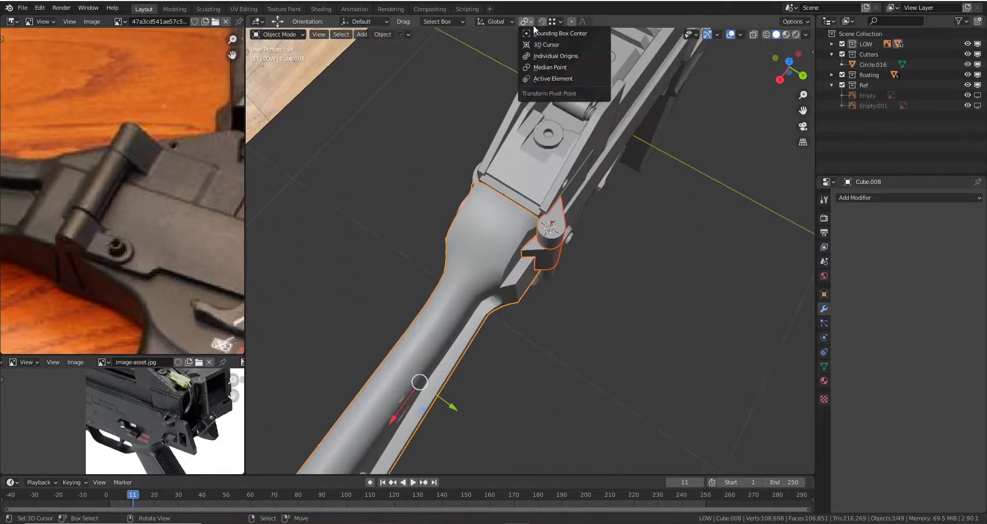
{"action": "left_click", "coordinate": [546, 45]}
- Rotate the stock about Z around the hinge, first 148° then to 168°
{"action": "key", "text": "r"}
{"action": "key", "text": "z"}
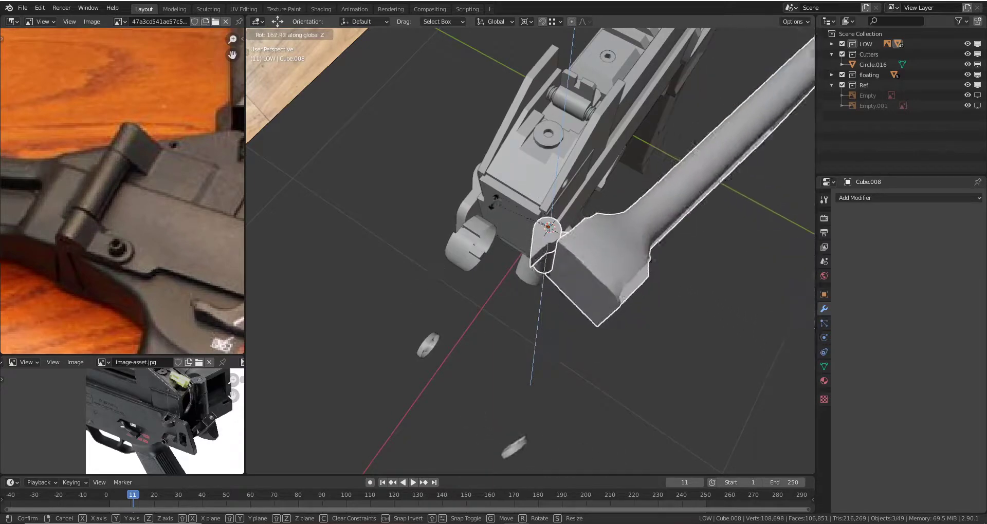
{"action": "left_click", "coordinate": [505, 193]}
{"action": "scroll", "coordinate": [505, 193], "scroll_direction": "down", "scroll_amount": 3}
{"action": "middle_click_drag", "start_coordinate": [504, 193], "coordinate": [620, 149]}
{"action": "scroll", "coordinate": [650, 158], "scroll_direction": "up", "scroll_amount": 3}
{"action": "scroll", "coordinate": [609, 208], "scroll_direction": "up", "scroll_amount": 2}
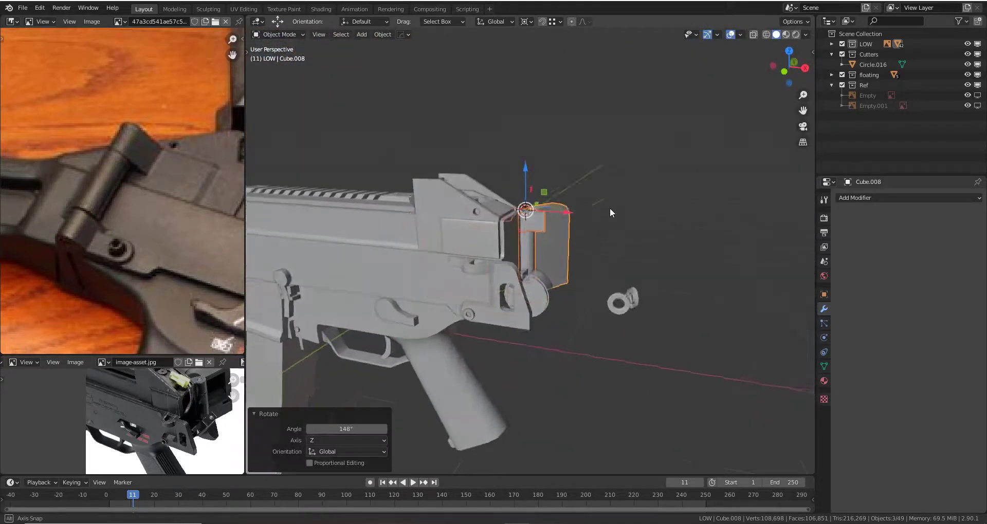
{"action": "middle_click_drag", "start_coordinate": [610, 208], "coordinate": [541, 304]}
{"action": "middle_click_drag", "start_coordinate": [574, 243], "coordinate": [555, 226]}
{"action": "key", "text": "r"}
{"action": "key", "text": "z"}
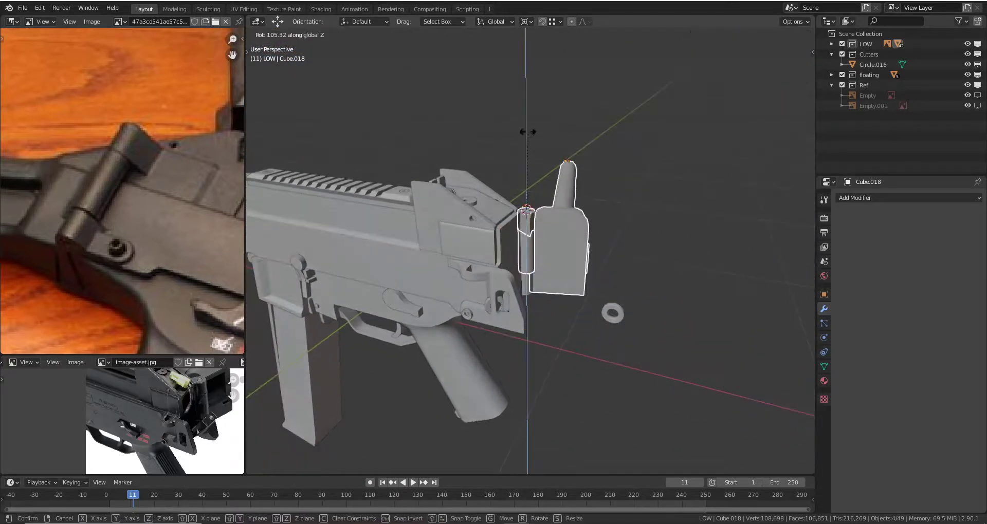
{"action": "left_click", "coordinate": [481, 184]}
- Enlarge and pan the lower reference photo to compare the folded stock's hinge area
{"action": "middle_click_drag", "start_coordinate": [481, 184], "coordinate": [520, 245]}
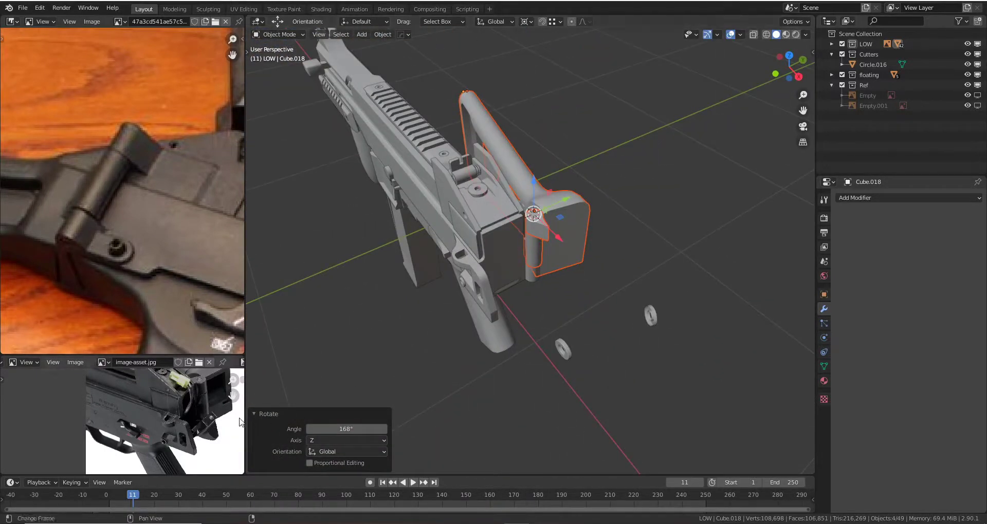
{"action": "scroll", "coordinate": [240, 422], "scroll_direction": "up", "scroll_amount": 3}
{"action": "middle_click_drag", "start_coordinate": [216, 424], "coordinate": [167, 431]}
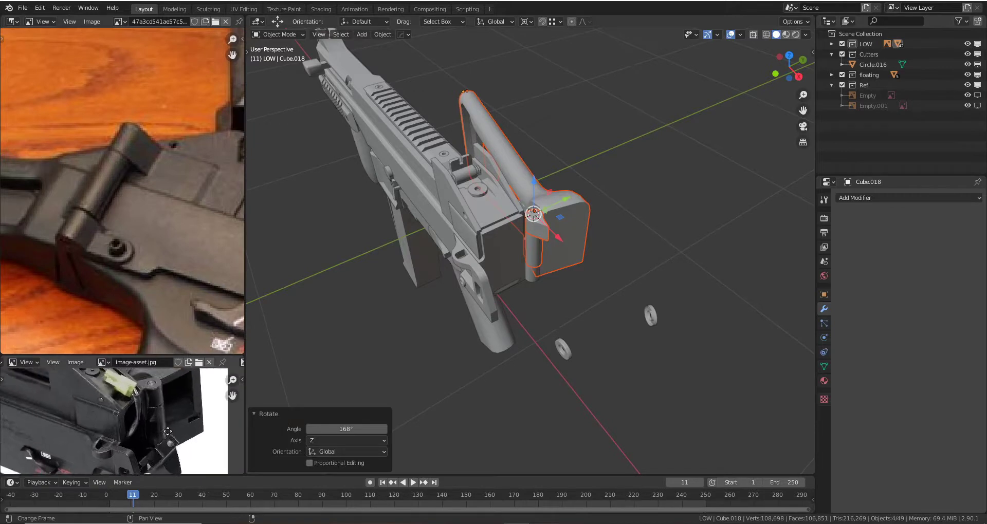
{"action": "scroll", "coordinate": [168, 431], "scroll_direction": "down", "scroll_amount": 1}
{"action": "middle_click_drag", "start_coordinate": [488, 287], "coordinate": [554, 252]}
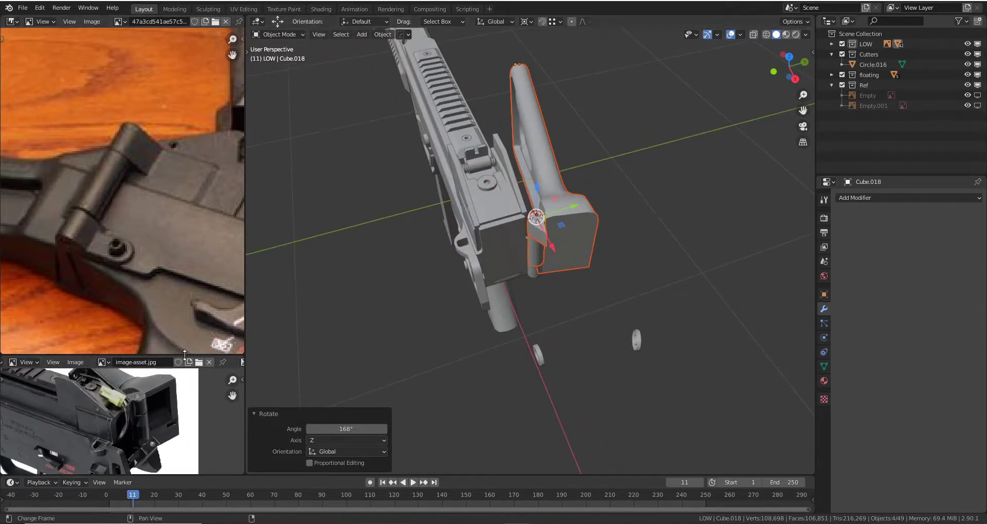
{"action": "left_click_drag", "start_coordinate": [183, 355], "coordinate": [175, 232]}
{"action": "scroll", "coordinate": [146, 313], "scroll_direction": "up", "scroll_amount": 4}
{"action": "scroll", "coordinate": [146, 313], "scroll_direction": "down", "scroll_amount": 4}
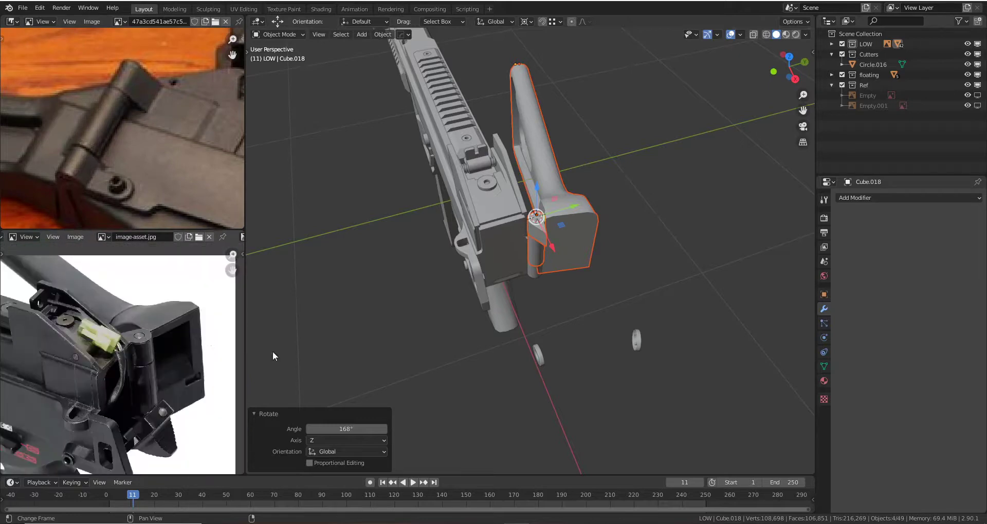
{"action": "mouse_move", "coordinate": [273, 353]}
{"action": "middle_mouse_down"}
{"action": "mouse_move", "coordinate": [544, 245]}
{"action": "mouse_move", "coordinate": [494, 257]}
{"action": "mouse_move", "coordinate": [529, 297]}
{"action": "middle_mouse_up"}
{"action": "key", "text": "Tab"}
- Add a new circle at the stock hinge point
{"action": "scroll", "coordinate": [447, 259], "scroll_direction": "up", "scroll_amount": 5}
{"action": "key", "text": "Tab"}
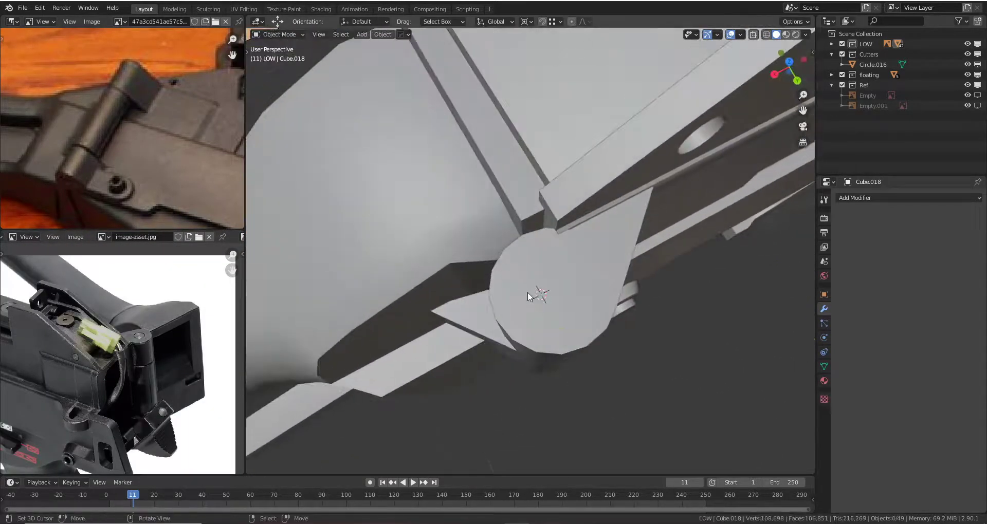
{"action": "key", "text": "shift+a"}
{"action": "left_click", "coordinate": [625, 317]}
{"action": "scroll", "coordinate": [627, 340], "scroll_direction": "down", "scroll_amount": 4}
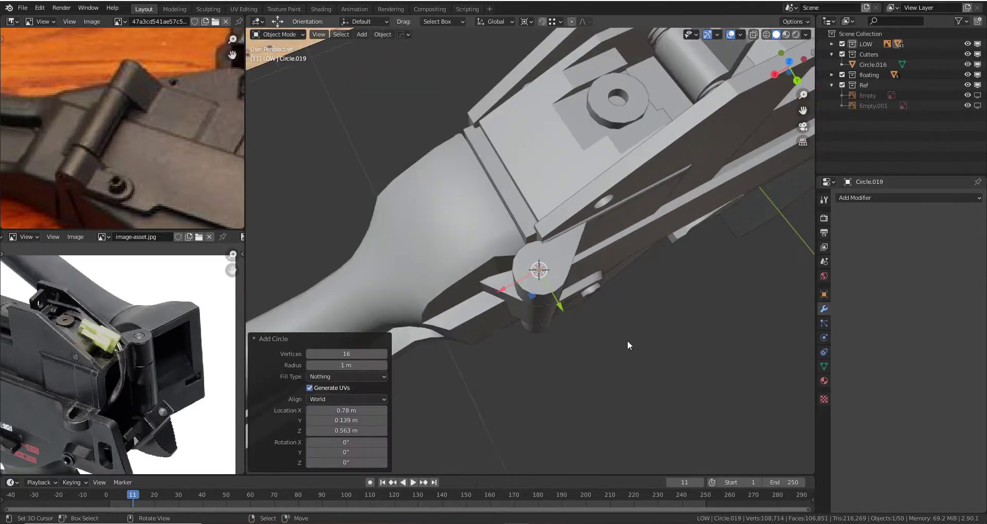
{"action": "scroll", "coordinate": [673, 372], "scroll_direction": "down", "scroll_amount": 2}
- Scale the new circle down to hinge-disc size
{"action": "key", "text": "s"}
{"action": "left_click", "coordinate": [606, 318]}
{"action": "key", "text": "s"}
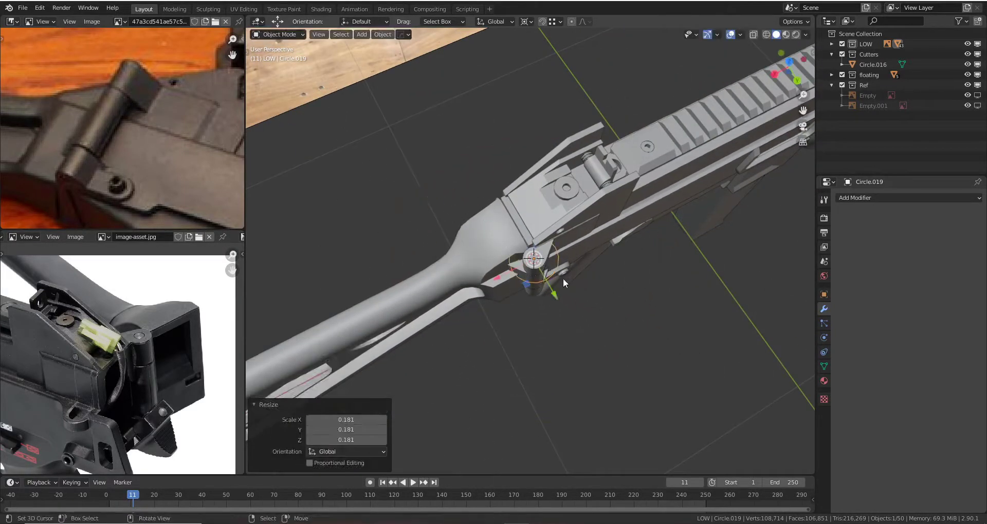
{"action": "scroll", "coordinate": [563, 278], "scroll_direction": "up", "scroll_amount": 4}
{"action": "left_click", "coordinate": [582, 281]}
{"action": "scroll", "coordinate": [629, 322], "scroll_direction": "up", "scroll_amount": 2}
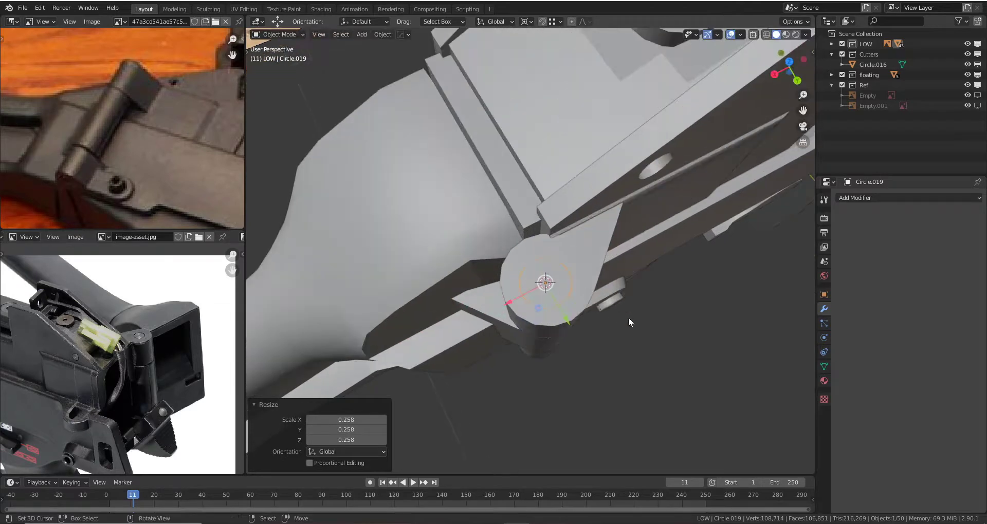
{"action": "left_click", "coordinate": [624, 314]}
{"action": "scroll", "coordinate": [606, 339], "scroll_direction": "up", "scroll_amount": 2}
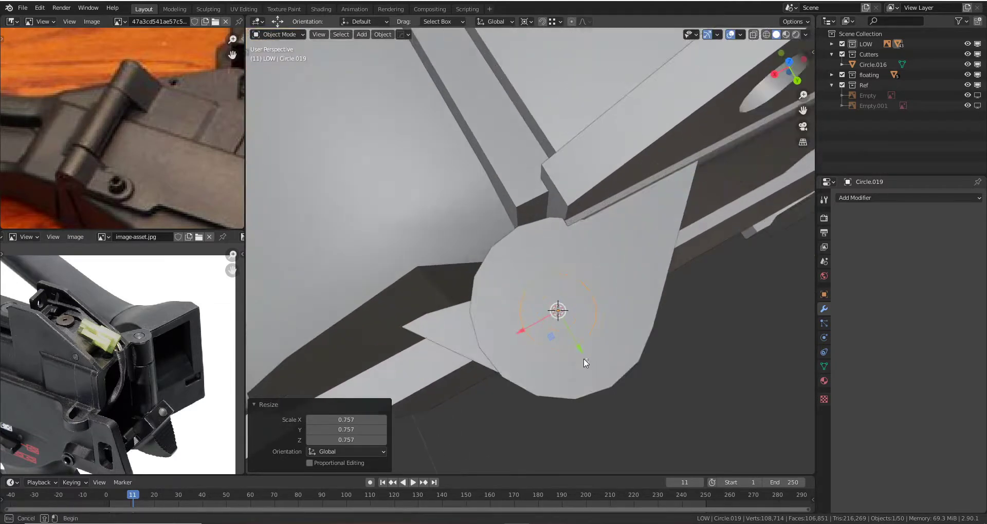
{"action": "left_click", "coordinate": [584, 359], "text": "shift"}
- Move the circle along Y onto the hinge and frame the view on it
{"action": "mouse_move", "coordinate": [581, 350]}
{"action": "middle_mouse_down"}
{"action": "mouse_move", "coordinate": [627, 278]}
{"action": "mouse_move", "coordinate": [594, 335]}
{"action": "mouse_move", "coordinate": [617, 317]}
{"action": "mouse_move", "coordinate": [685, 309]}
{"action": "middle_mouse_up"}
{"action": "left_click", "coordinate": [616, 297]}
{"action": "key", "text": "grave"}
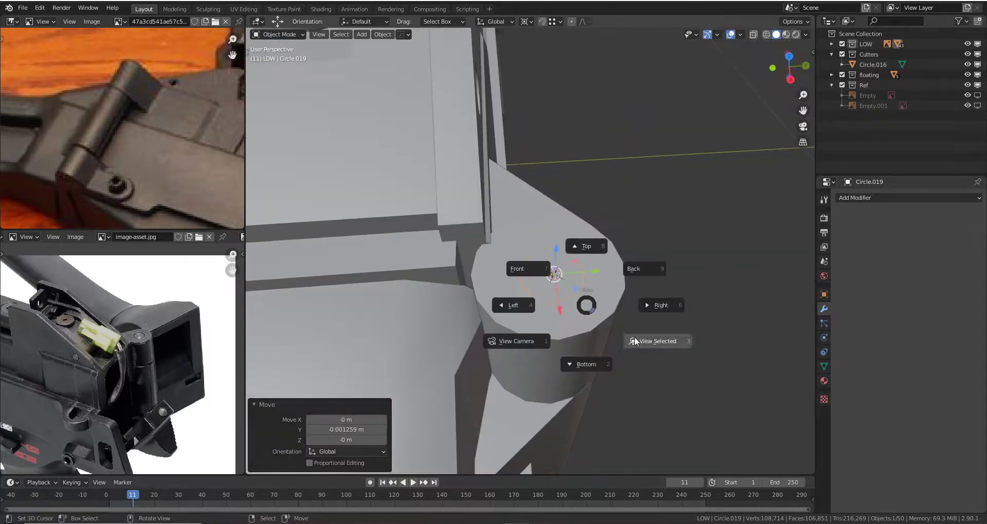
{"action": "left_click", "coordinate": [655, 341]}
{"action": "scroll", "coordinate": [566, 284], "scroll_direction": "down", "scroll_amount": 4}
- Extrude the circle's edge in place and scale it into a flat ring
{"action": "key", "text": "Tab"}
{"action": "middle_click_drag", "start_coordinate": [524, 307], "coordinate": [551, 260]}
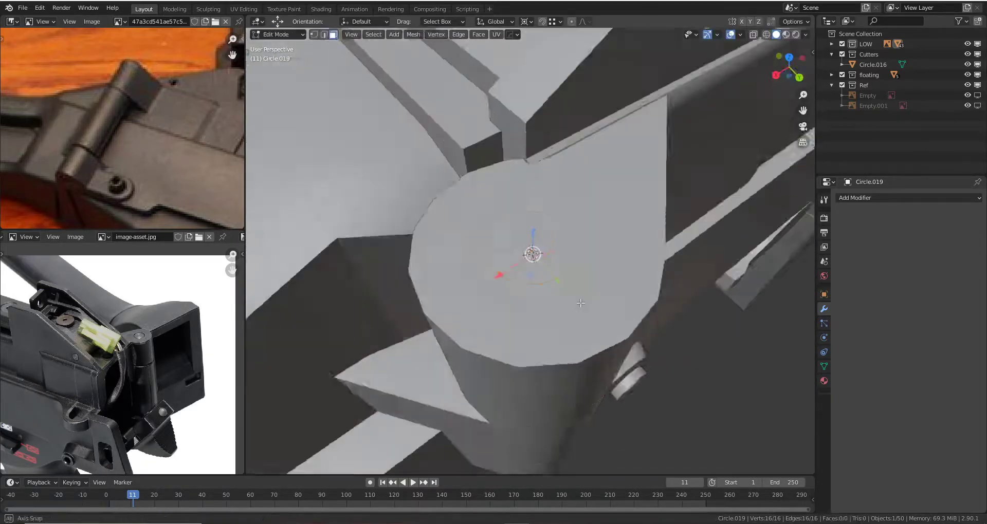
{"action": "scroll", "coordinate": [551, 260], "scroll_direction": "up", "scroll_amount": 1}
{"action": "scroll", "coordinate": [115, 348], "scroll_direction": "up", "scroll_amount": 3}
{"action": "scroll", "coordinate": [115, 348], "scroll_direction": "up", "scroll_amount": 3}
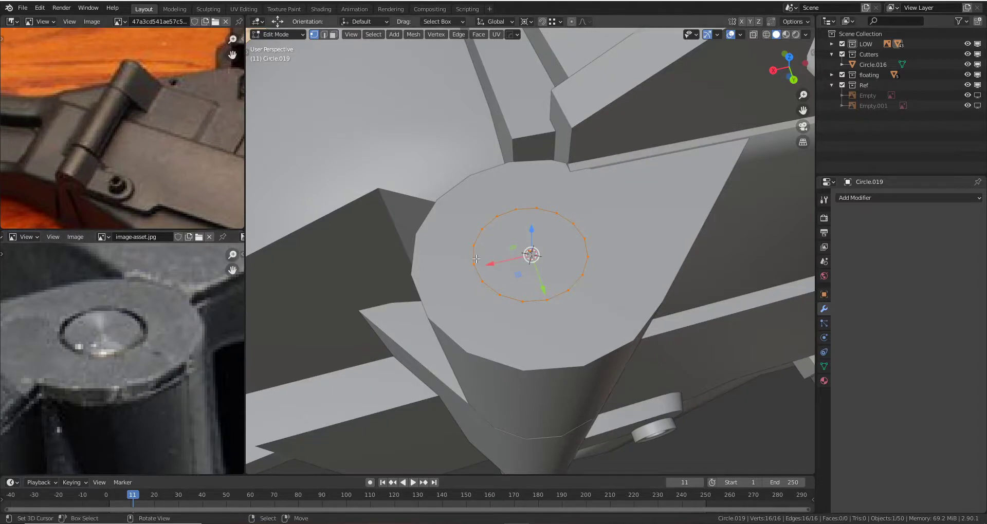
{"action": "middle_click_drag", "start_coordinate": [477, 259], "coordinate": [599, 236]}
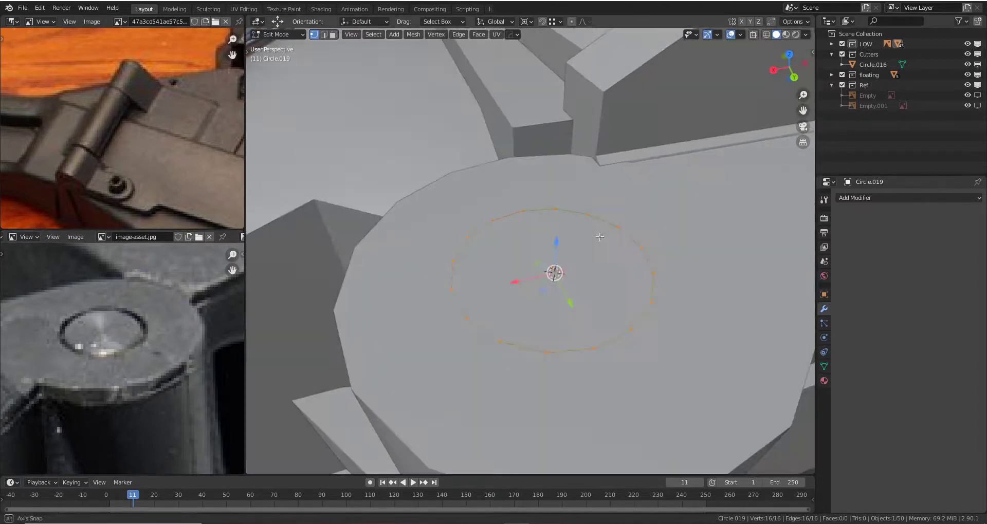
{"action": "right_click", "coordinate": [601, 208]}
{"action": "middle_click_drag", "start_coordinate": [601, 208], "coordinate": [626, 225]}
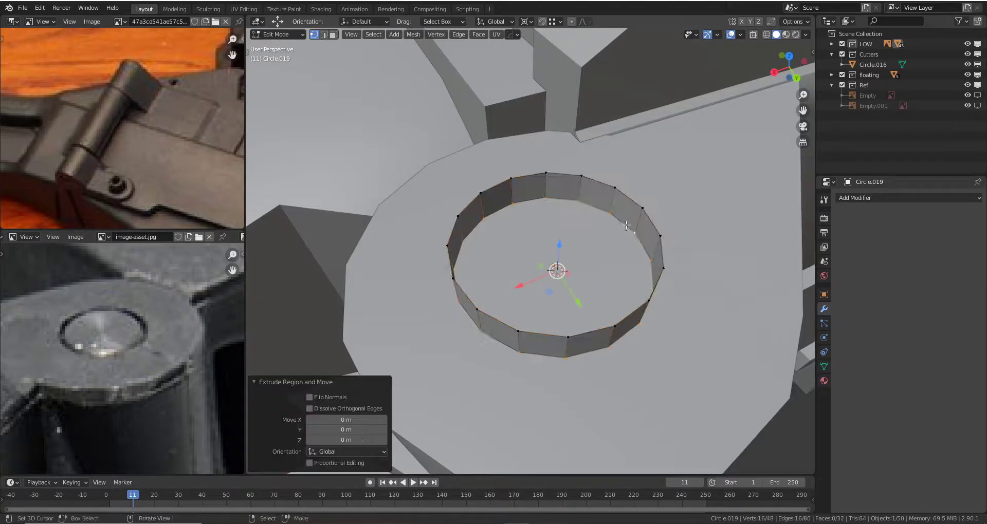
{"action": "left_click", "coordinate": [688, 245]}
{"action": "mouse_move", "coordinate": [688, 245]}
{"action": "middle_mouse_down"}
{"action": "mouse_move", "coordinate": [591, 240]}
{"action": "mouse_move", "coordinate": [638, 235]}
{"action": "middle_mouse_up"}
- Add level-2 subdivision and cut a new edge loop through the ring faces
{"action": "key", "text": "Tab"}
{"action": "key", "text": "ctrl+2"}
{"action": "key", "text": "Tab"}
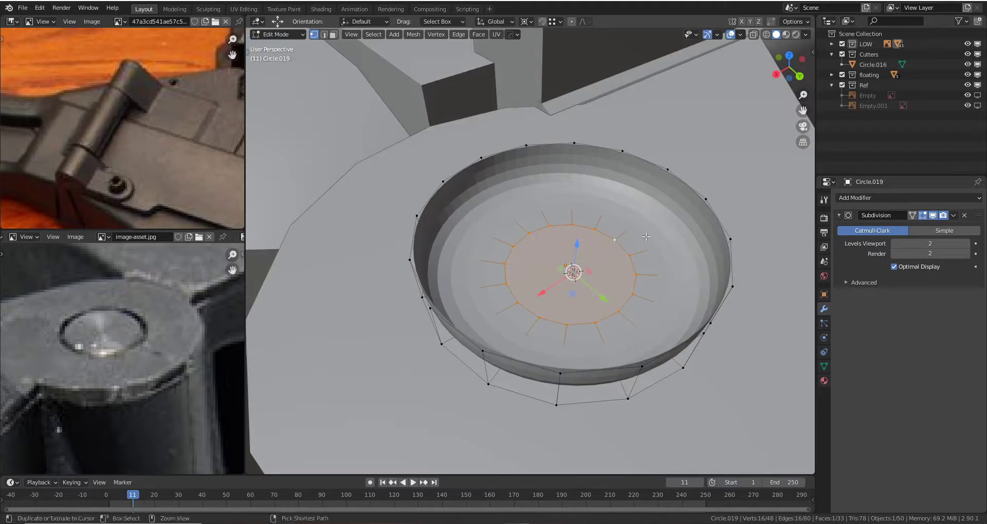
{"action": "key", "text": "ctrl+r"}
{"action": "left_click", "coordinate": [646, 236]}
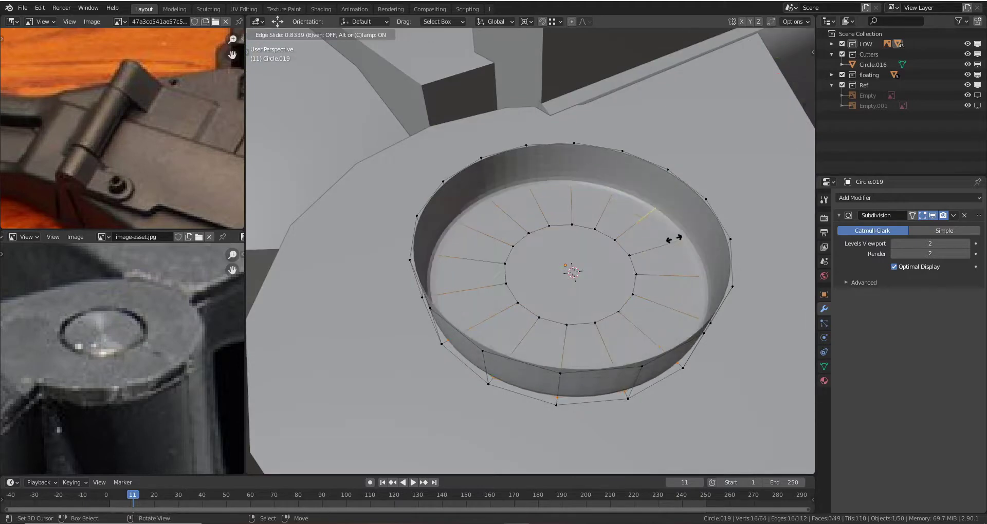
{"action": "left_click", "coordinate": [674, 238]}
- Extrude the inner ring faces and centre face upward into a raised disc
{"action": "left_click", "coordinate": [650, 238], "text": "alt"}
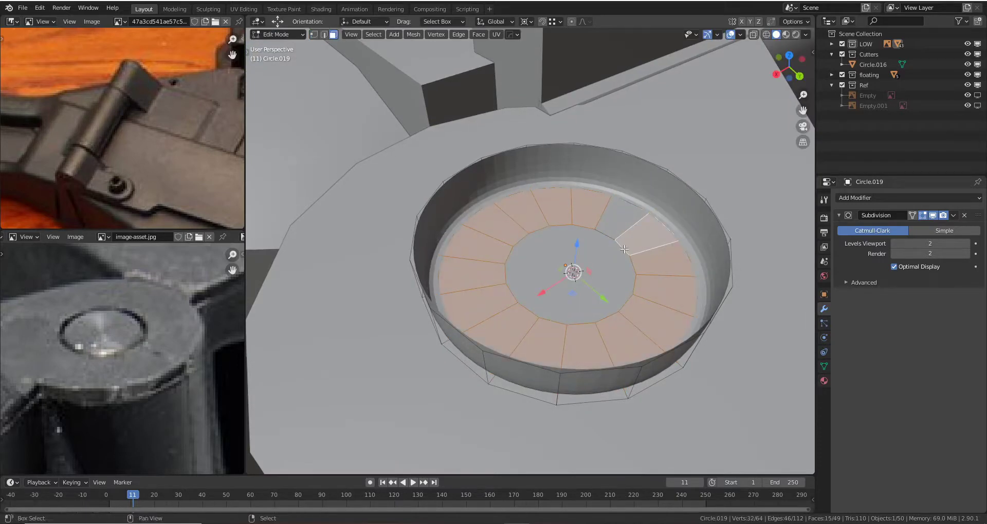
{"action": "left_click", "coordinate": [599, 255], "text": "shift"}
{"action": "mouse_move", "coordinate": [599, 255]}
{"action": "middle_mouse_down"}
{"action": "mouse_move", "coordinate": [596, 226]}
{"action": "mouse_move", "coordinate": [637, 257]}
{"action": "middle_mouse_up"}
{"action": "key", "text": "e"}
{"action": "left_click", "coordinate": [603, 180]}
{"action": "key", "text": "Tab"}
{"action": "key", "text": "Tab"}
{"action": "key", "text": "Tab"}
- Replace the subdivision with a HardOps bevel, then re-add level-2 subdivision
{"action": "left_click", "coordinate": [964, 215]}
{"action": "key", "text": "q"}
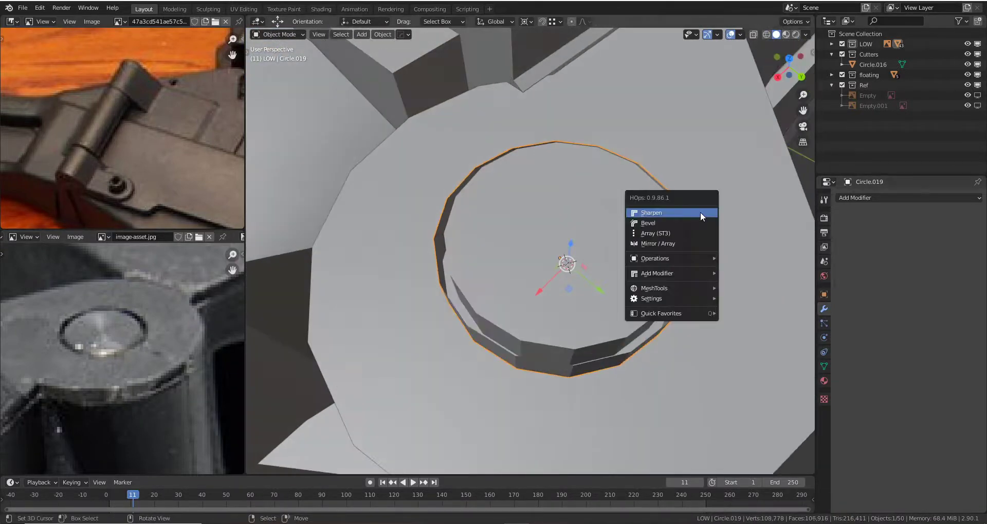
{"action": "left_click", "coordinate": [694, 224]}
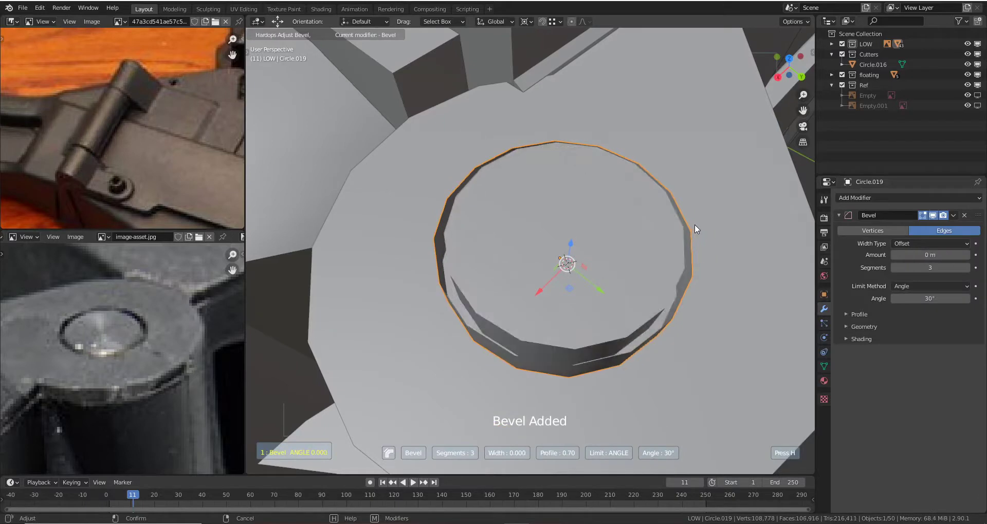
{"action": "left_click", "coordinate": [694, 224]}
{"action": "mouse_move", "coordinate": [693, 224]}
{"action": "middle_mouse_down"}
{"action": "mouse_move", "coordinate": [668, 206]}
{"action": "mouse_move", "coordinate": [687, 270]}
{"action": "mouse_move", "coordinate": [646, 255]}
{"action": "mouse_move", "coordinate": [616, 262]}
{"action": "middle_mouse_up"}
{"action": "key", "text": "ctrl+2"}
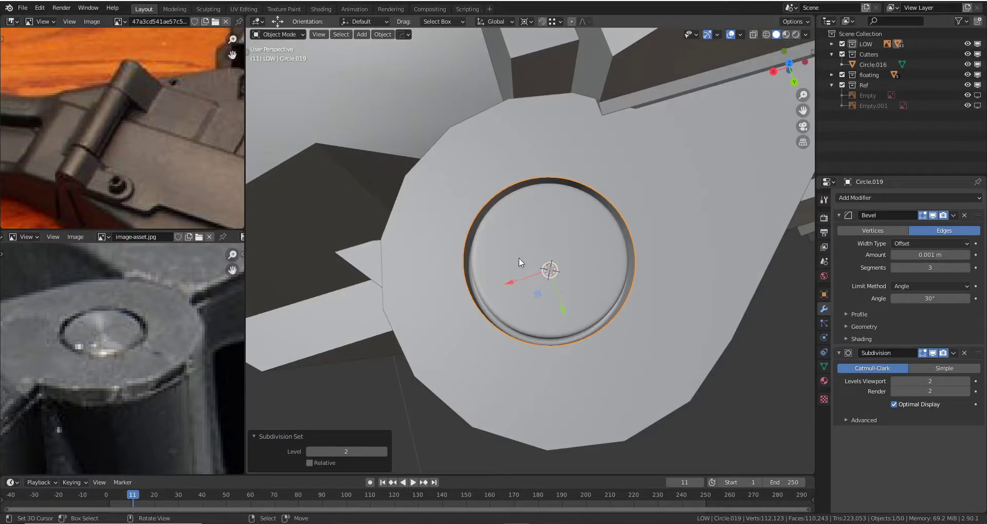
{"action": "mouse_move", "coordinate": [519, 262]}
{"action": "middle_mouse_down"}
{"action": "mouse_move", "coordinate": [558, 212]}
{"action": "mouse_move", "coordinate": [640, 237]}
{"action": "middle_mouse_up"}
- Select the centre face and grow the selection to the top cap faces
{"action": "key", "text": "Tab"}
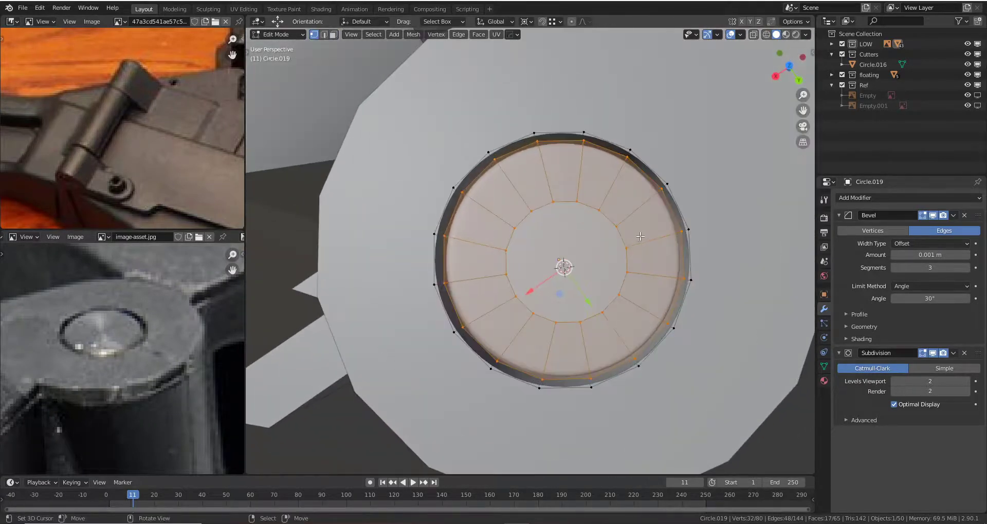
{"action": "key", "text": "2"}
{"action": "left_click", "coordinate": [612, 221]}
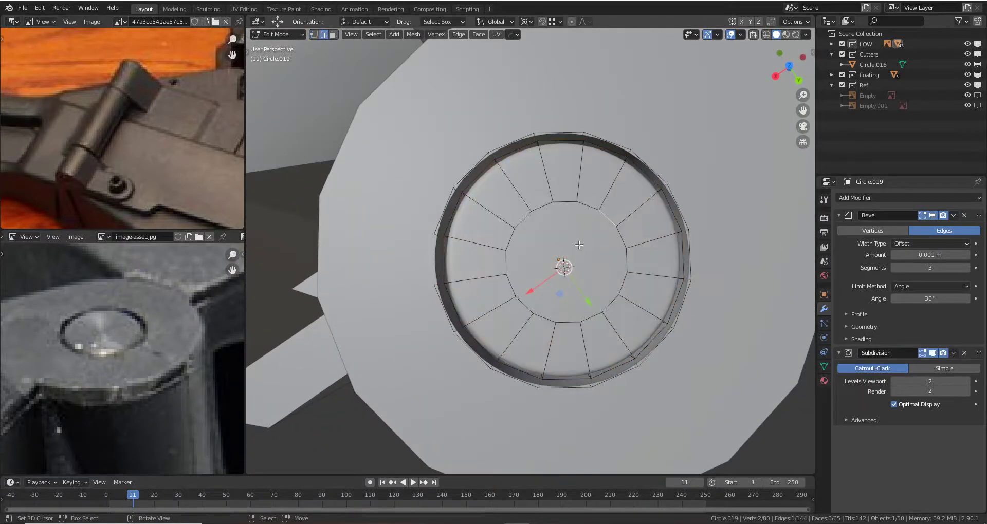
{"action": "key", "text": "3"}
{"action": "left_click", "coordinate": [580, 245]}
{"action": "middle_click_drag", "start_coordinate": [579, 245], "coordinate": [568, 225]}
{"action": "key", "text": "ctrl+KP_Add"}
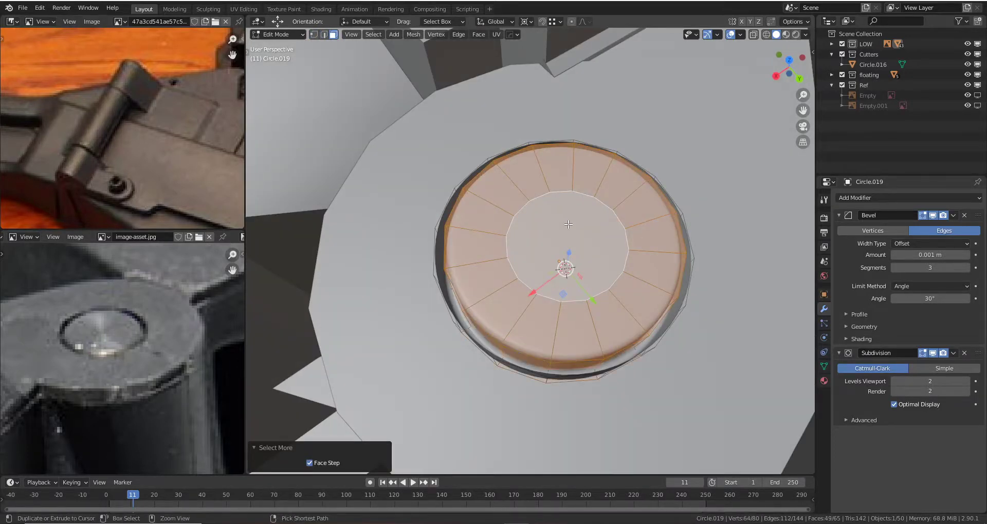
{"action": "mouse_move", "coordinate": [606, 221]}
{"action": "middle_mouse_down"}
{"action": "mouse_move", "coordinate": [661, 159]}
{"action": "mouse_move", "coordinate": [634, 77]}
{"action": "mouse_move", "coordinate": [675, 289]}
{"action": "middle_mouse_up"}
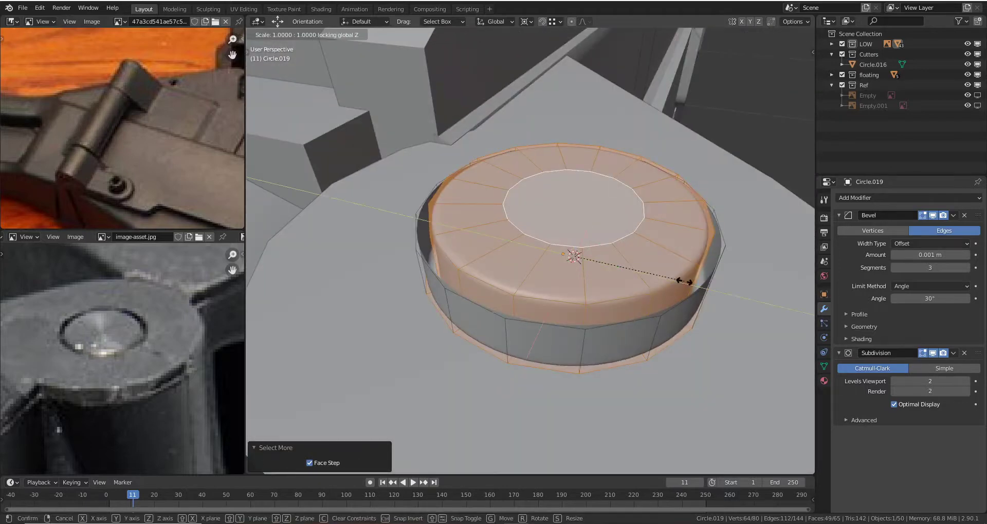
{"action": "key", "text": "alt+a"}
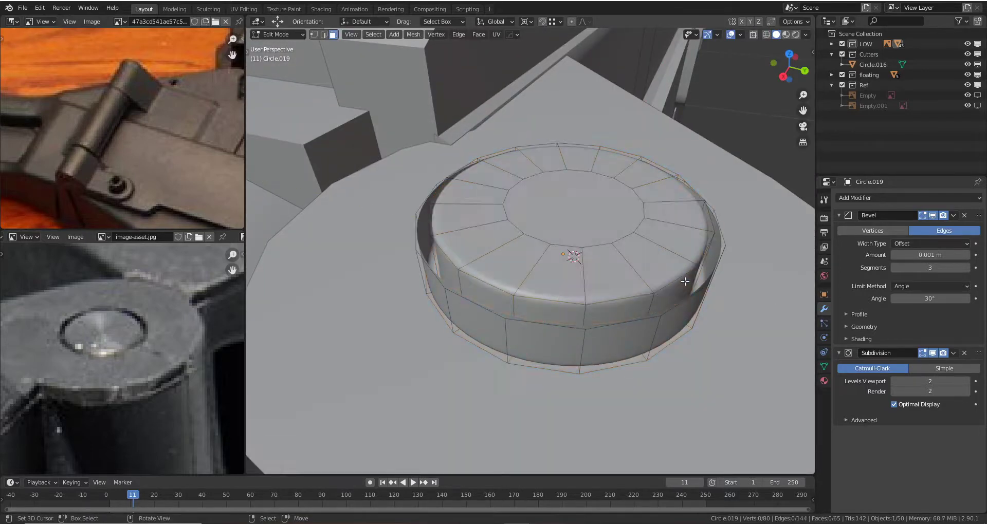
{"action": "key", "text": "ctrl+z"}
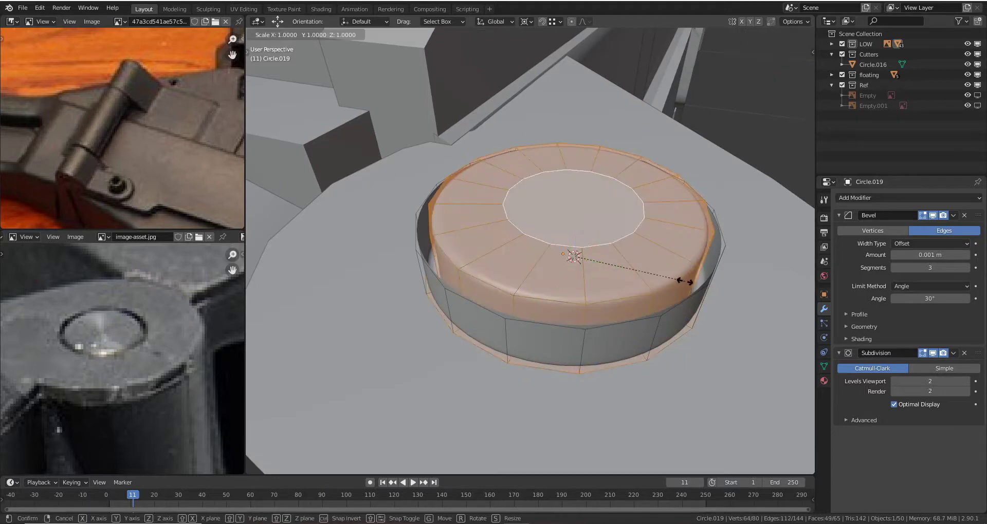
- Widen the top cap faces with Shift+Z scaling, keeping their height
{"action": "key", "text": "shift+z"}
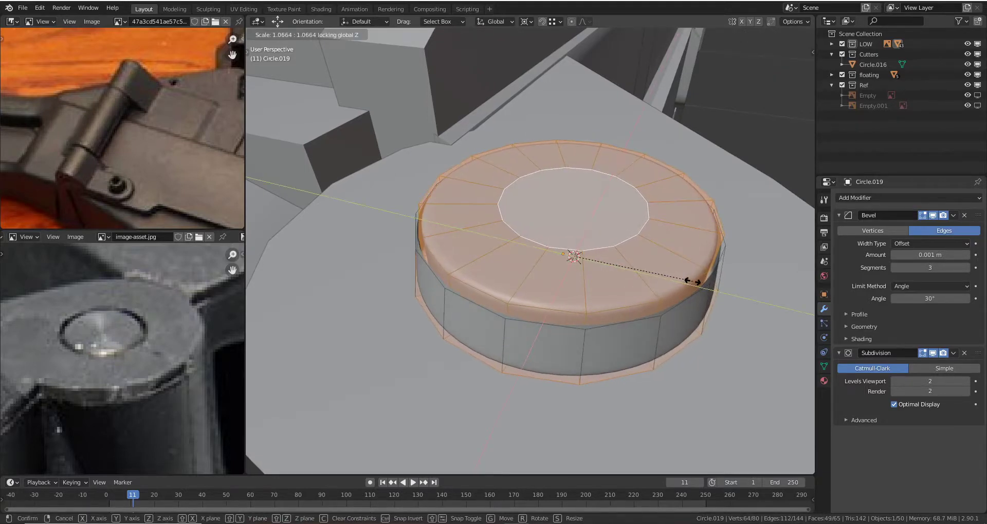
{"action": "left_click", "coordinate": [692, 281]}
{"action": "mouse_move", "coordinate": [692, 281]}
{"action": "middle_mouse_down"}
{"action": "mouse_move", "coordinate": [663, 282]}
{"action": "mouse_move", "coordinate": [645, 307]}
{"action": "mouse_move", "coordinate": [630, 310]}
{"action": "mouse_move", "coordinate": [623, 297]}
{"action": "mouse_move", "coordinate": [669, 304]}
{"action": "middle_mouse_up"}
{"action": "left_click", "coordinate": [649, 307]}
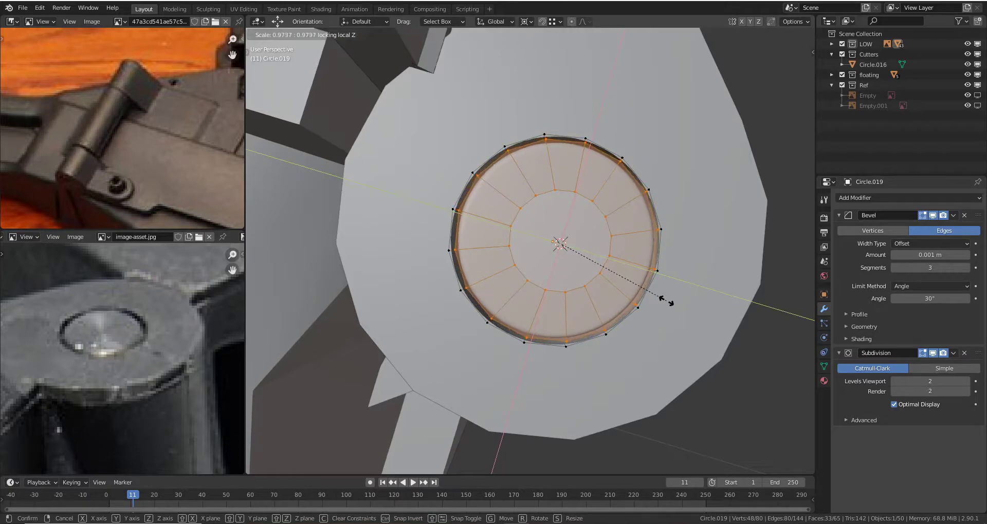
{"action": "left_click", "coordinate": [667, 301]}
{"action": "key", "text": "Tab"}
{"action": "mouse_move", "coordinate": [646, 215]}
{"action": "middle_mouse_down"}
{"action": "mouse_move", "coordinate": [630, 205]}
{"action": "mouse_move", "coordinate": [593, 335]}
{"action": "mouse_move", "coordinate": [563, 356]}
{"action": "mouse_move", "coordinate": [591, 275]}
{"action": "mouse_move", "coordinate": [652, 232]}
{"action": "middle_mouse_up"}
- Extrude the outer ring in place and scale it to form the recessed rim
{"action": "key", "text": "Tab"}
{"action": "key", "text": "e"}
{"action": "right_click", "coordinate": [668, 247]}
{"action": "key", "text": "s"}
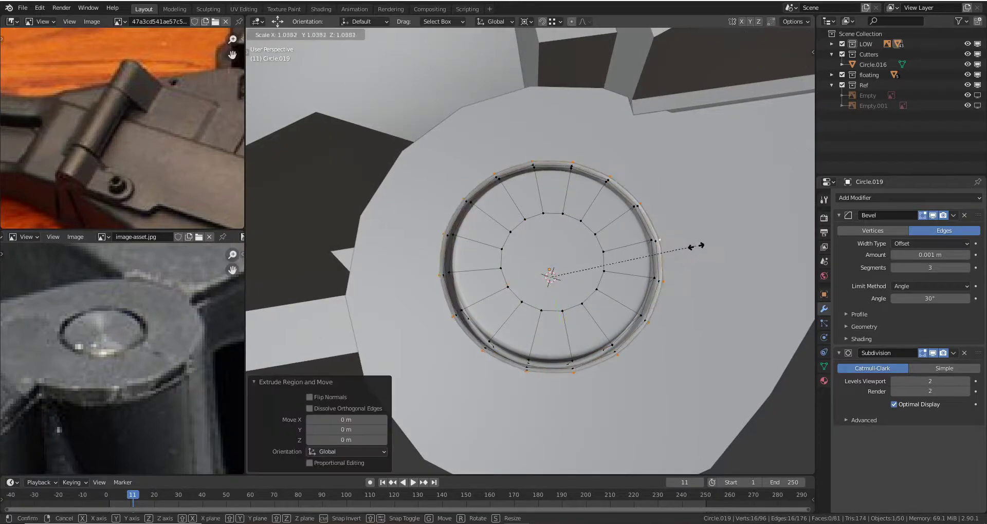
{"action": "left_click", "coordinate": [701, 249]}
{"action": "key", "text": "Tab"}
{"action": "mouse_move", "coordinate": [657, 238]}
{"action": "middle_mouse_down"}
{"action": "mouse_move", "coordinate": [643, 287]}
{"action": "mouse_move", "coordinate": [626, 255]}
{"action": "mouse_move", "coordinate": [566, 272]}
{"action": "middle_mouse_up"}
{"action": "scroll", "coordinate": [646, 241], "scroll_direction": "down", "scroll_amount": 3}
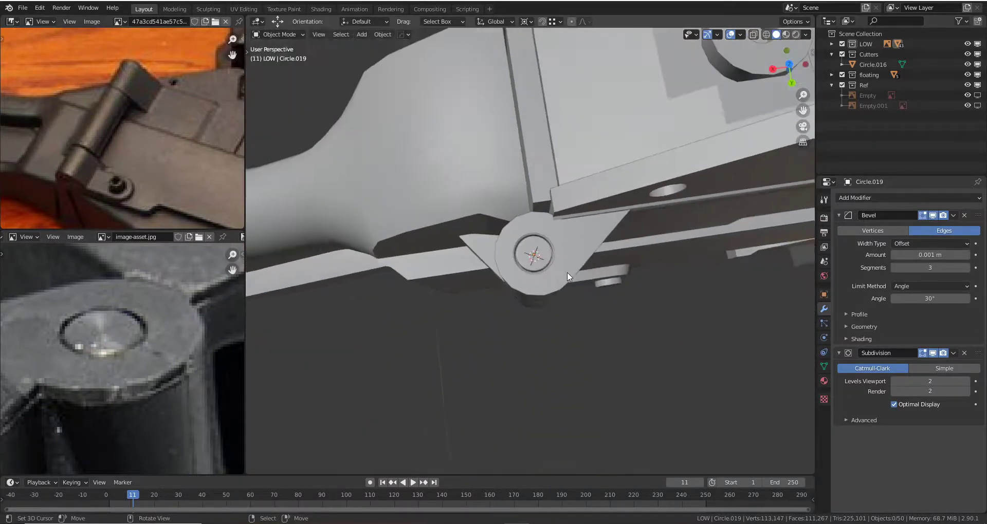
- Flatten the hinge disc along Z and move it into the floating collection
{"action": "scroll", "coordinate": [566, 273], "scroll_direction": "up", "scroll_amount": 5}
{"action": "middle_click_drag", "start_coordinate": [584, 194], "coordinate": [541, 248]}
{"action": "scroll", "coordinate": [541, 248], "scroll_direction": "up", "scroll_amount": 3}
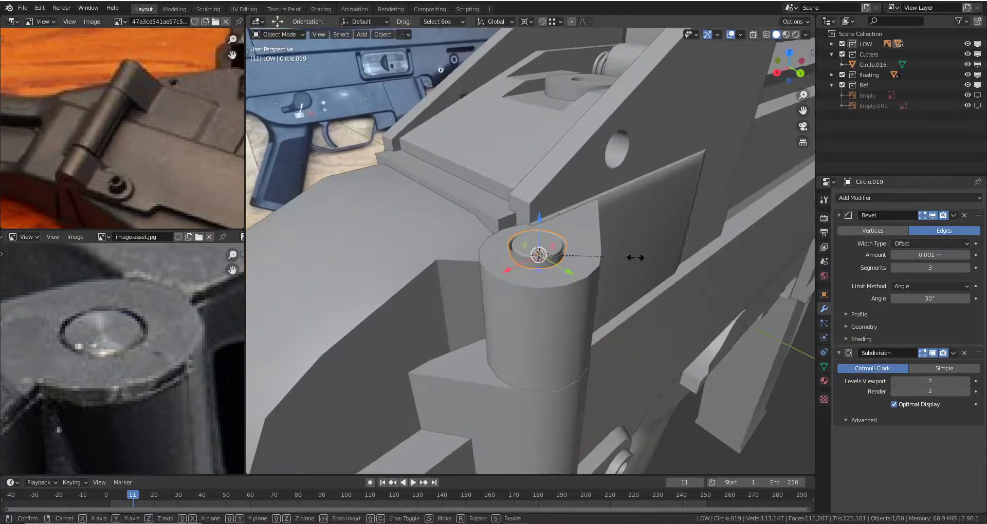
{"action": "key", "text": "s"}
{"action": "key", "text": "z"}
{"action": "left_click", "coordinate": [552, 257]}
{"action": "key", "text": "m"}
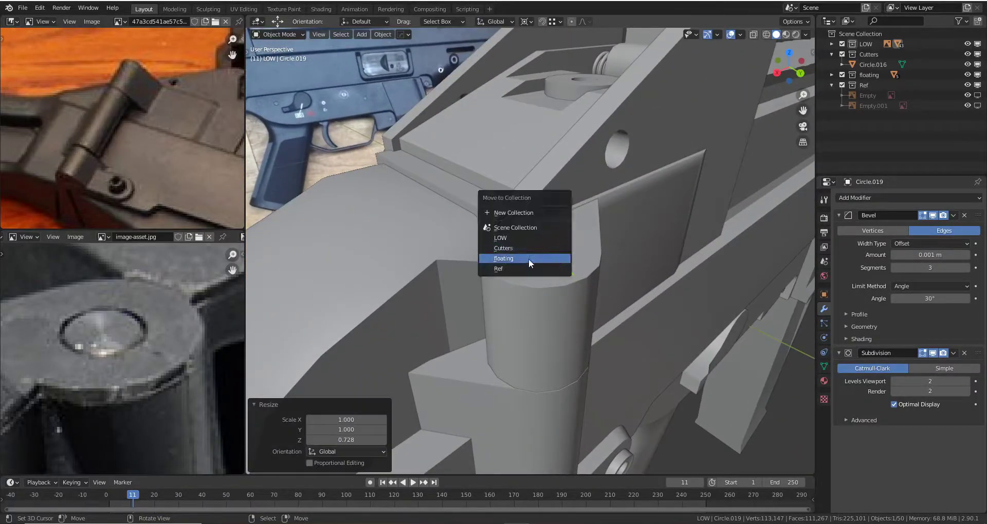
{"action": "left_click", "coordinate": [528, 260]}
- Orbit out around the whole gun and save the file
{"action": "scroll", "coordinate": [529, 267], "scroll_direction": "down", "scroll_amount": 3}
{"action": "scroll", "coordinate": [535, 274], "scroll_direction": "down", "scroll_amount": 3}
{"action": "scroll", "coordinate": [540, 274], "scroll_direction": "up", "scroll_amount": 2}
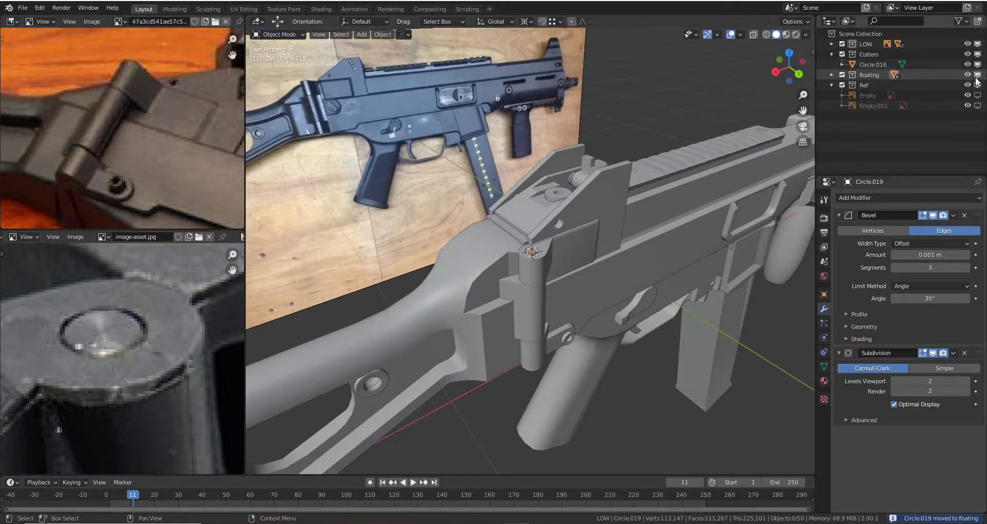
{"action": "middle_click_drag", "start_coordinate": [654, 216], "coordinate": [579, 196]}
{"action": "scroll", "coordinate": [578, 196], "scroll_direction": "down", "scroll_amount": 3}
{"action": "scroll", "coordinate": [515, 187], "scroll_direction": "up", "scroll_amount": 2}
{"action": "mouse_move", "coordinate": [592, 236]}
{"action": "middle_mouse_down"}
{"action": "mouse_move", "coordinate": [515, 187]}
{"action": "mouse_move", "coordinate": [501, 227]}
{"action": "mouse_move", "coordinate": [525, 232]}
{"action": "mouse_move", "coordinate": [427, 209]}
{"action": "mouse_move", "coordinate": [359, 165]}
{"action": "middle_mouse_up"}
{"action": "key", "text": "ctrl+s"}
- Orbit to side and three-quarter views, then frame the gun's main body
{"action": "scroll", "coordinate": [512, 194], "scroll_direction": "down", "scroll_amount": 3}
{"action": "scroll", "coordinate": [516, 226], "scroll_direction": "up", "scroll_amount": 4}
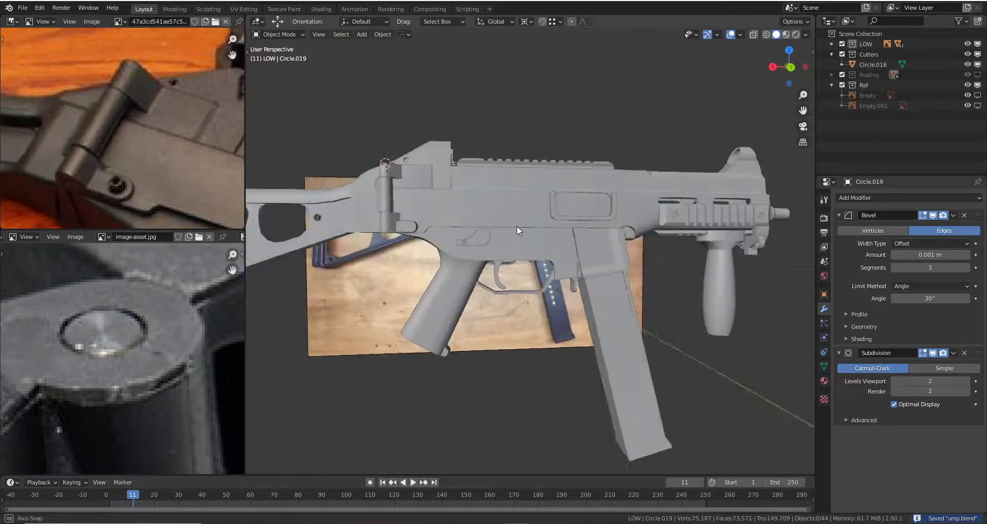
{"action": "mouse_move", "coordinate": [517, 226]}
{"action": "middle_mouse_down"}
{"action": "mouse_move", "coordinate": [578, 233]}
{"action": "mouse_move", "coordinate": [556, 263]}
{"action": "mouse_move", "coordinate": [572, 261]}
{"action": "middle_mouse_up"}
{"action": "scroll", "coordinate": [575, 225], "scroll_direction": "down", "scroll_amount": 3}
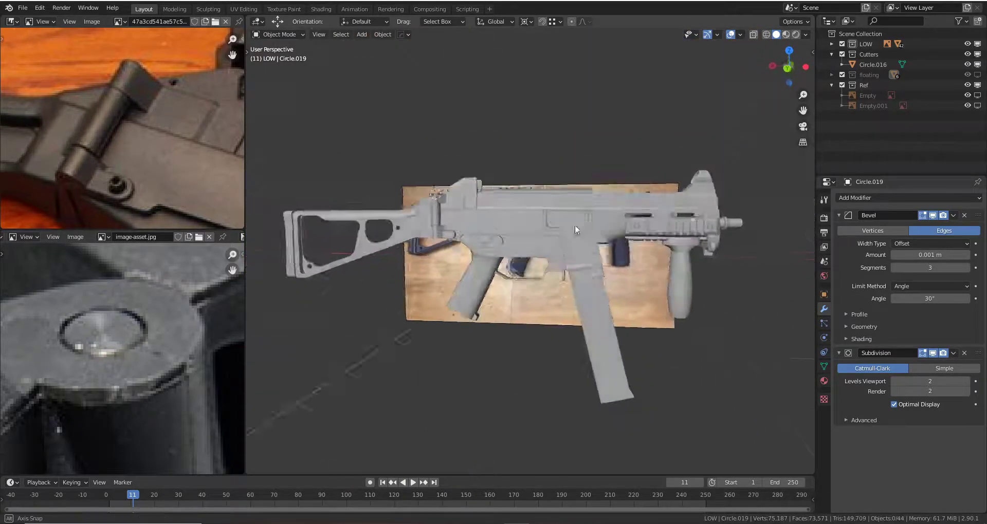
{"action": "mouse_move", "coordinate": [575, 225]}
{"action": "middle_mouse_down"}
{"action": "mouse_move", "coordinate": [479, 230]}
{"action": "mouse_move", "coordinate": [483, 273]}
{"action": "mouse_move", "coordinate": [512, 155]}
{"action": "middle_mouse_up"}
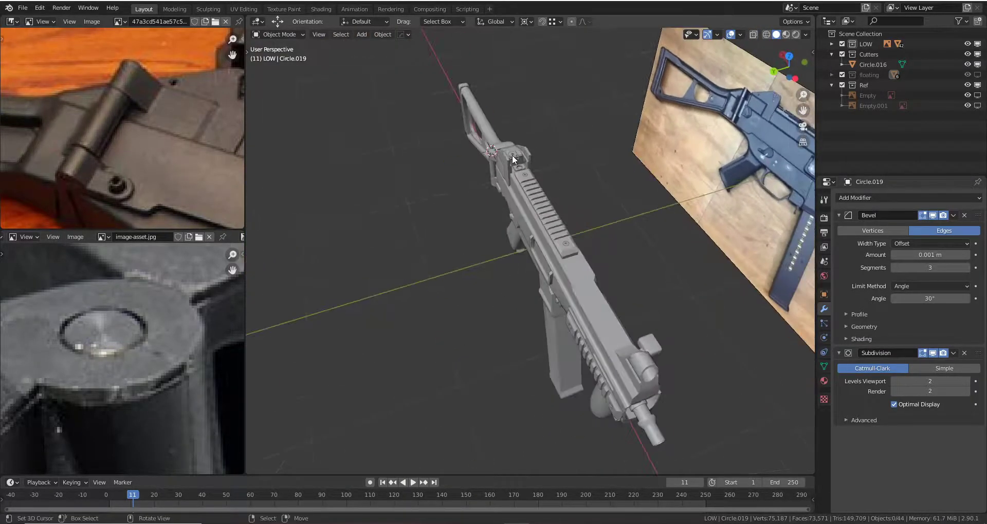
{"action": "left_click", "coordinate": [512, 156]}
{"action": "key", "text": "grave"}
{"action": "left_click", "coordinate": [550, 212]}
{"action": "mouse_move", "coordinate": [499, 211]}
{"action": "middle_mouse_down"}
{"action": "mouse_move", "coordinate": [525, 213]}
{"action": "mouse_move", "coordinate": [522, 181]}
{"action": "middle_mouse_up"}
{"action": "scroll", "coordinate": [525, 212], "scroll_direction": "down", "scroll_amount": 3}
- View the gun from the back in wireframe, panning to the foregrip and muzzle
{"action": "key", "text": "ctrl+KP_1"}
{"action": "key", "text": "z"}
{"action": "left_click", "coordinate": [491, 179]}
{"action": "scroll", "coordinate": [491, 178], "scroll_direction": "up", "scroll_amount": 5}
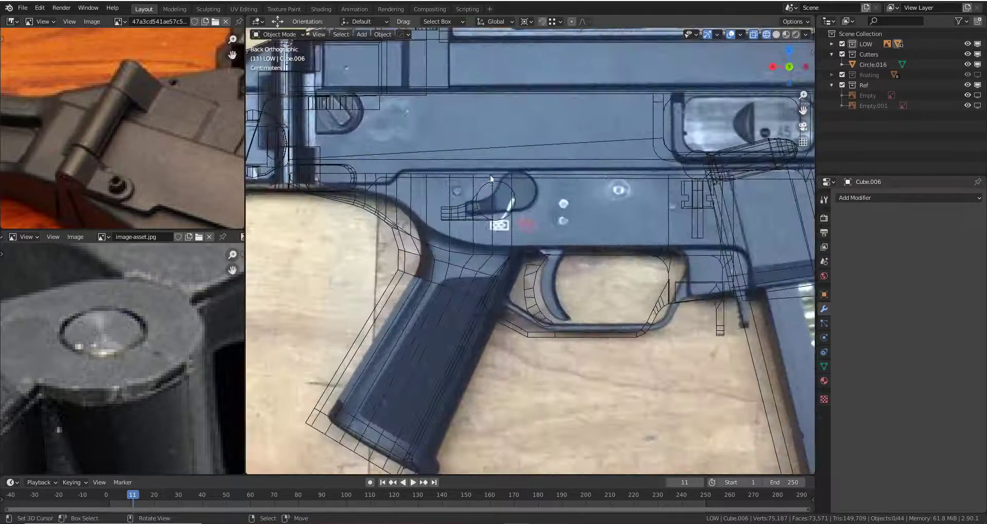
{"action": "scroll", "coordinate": [384, 119], "scroll_direction": "down", "scroll_amount": 3}
{"action": "scroll", "coordinate": [443, 164], "scroll_direction": "down", "scroll_amount": 1}
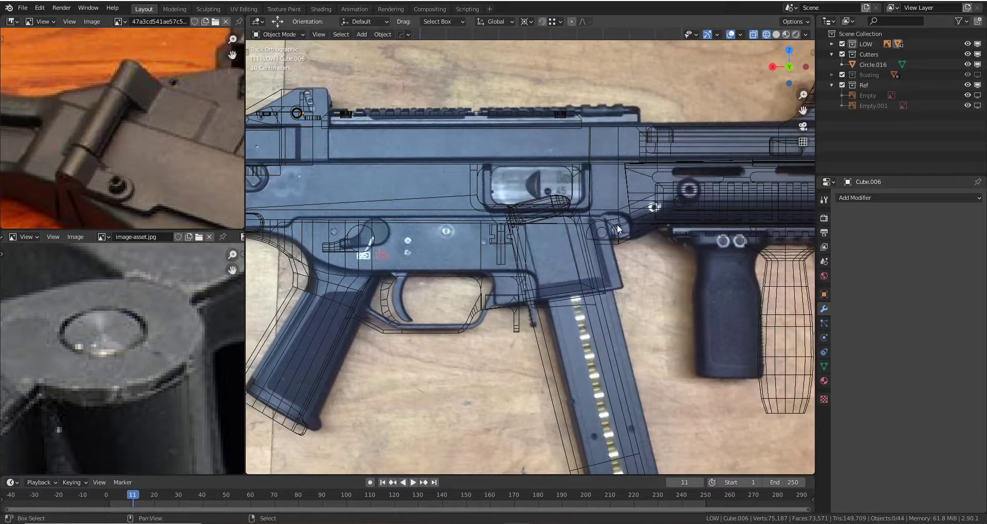
{"action": "middle_click_drag", "start_coordinate": [618, 229], "coordinate": [569, 171], "text": "shift"}
{"action": "scroll", "coordinate": [605, 184], "scroll_direction": "right", "scroll_amount": 5, "text": "ctrl"}
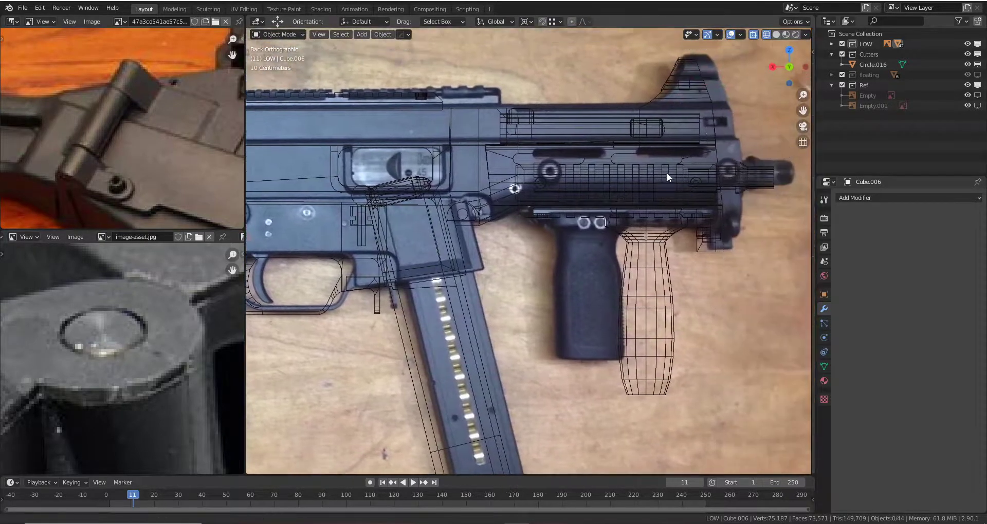
{"action": "scroll", "coordinate": [708, 175], "scroll_direction": "up", "scroll_amount": 2, "text": "shift"}
- Return to wireframe and show both reference images in the viewport
{"action": "left_click", "coordinate": [747, 174]}
{"action": "key", "text": "shift+z"}
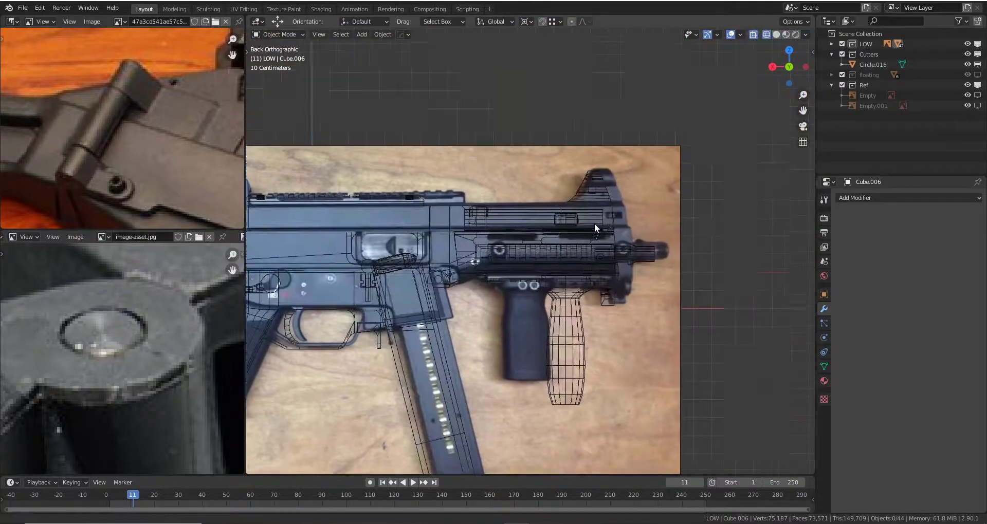
{"action": "scroll", "coordinate": [649, 180], "scroll_direction": "up", "scroll_amount": 3}
{"action": "scroll", "coordinate": [686, 171], "scroll_direction": "down", "scroll_amount": 3}
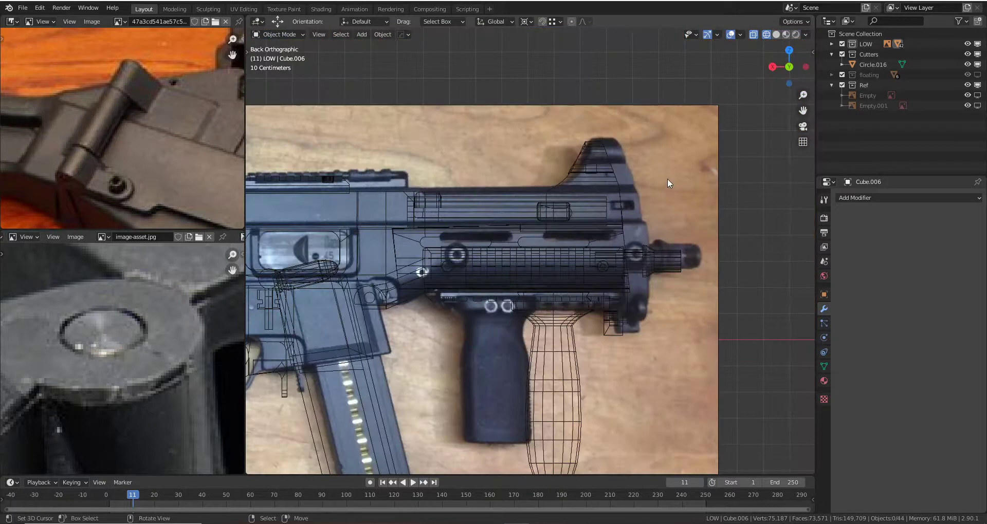
{"action": "left_click", "coordinate": [977, 95]}
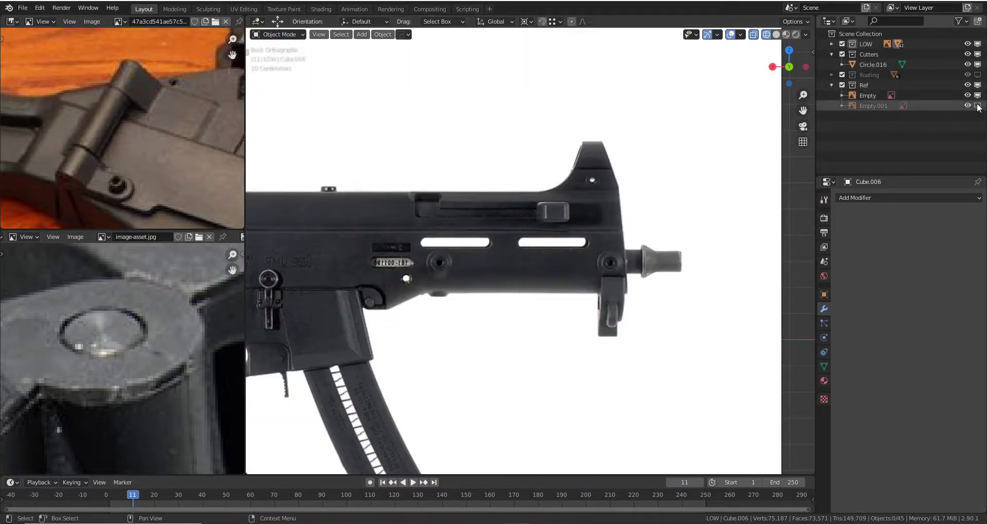
{"action": "left_click", "coordinate": [977, 106]}
{"action": "scroll", "coordinate": [632, 204], "scroll_direction": "up", "scroll_amount": 1}
{"action": "scroll", "coordinate": [607, 221], "scroll_direction": "up", "scroll_amount": 2}
{"action": "scroll", "coordinate": [621, 208], "scroll_direction": "up", "scroll_amount": 2}
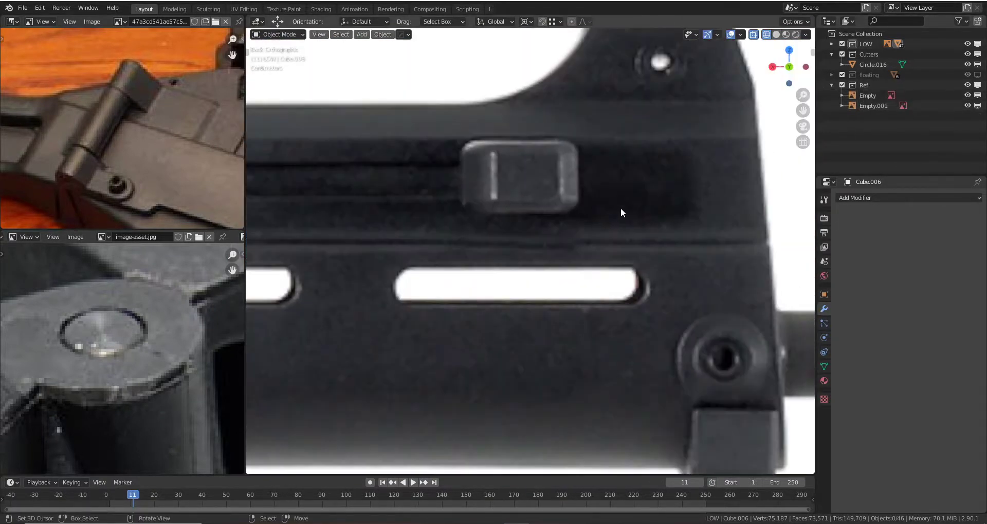
{"action": "scroll", "coordinate": [621, 209], "scroll_direction": "down", "scroll_amount": 2}
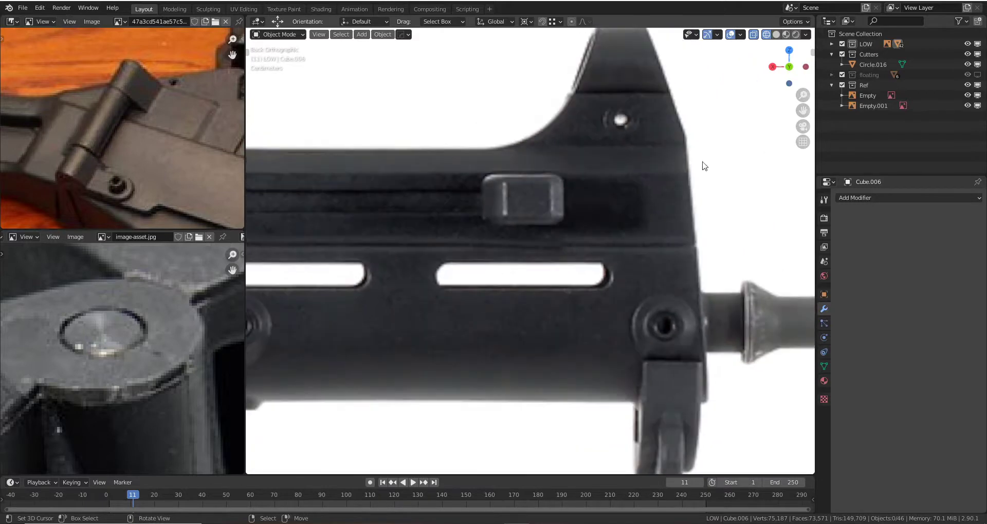
- Toggle the white-background reference on and off to compare, leaving it hidden
{"action": "left_click", "coordinate": [979, 95]}
{"action": "left_click", "coordinate": [979, 94]}
{"action": "left_click", "coordinate": [979, 95]}
{"action": "left_click", "coordinate": [979, 94]}
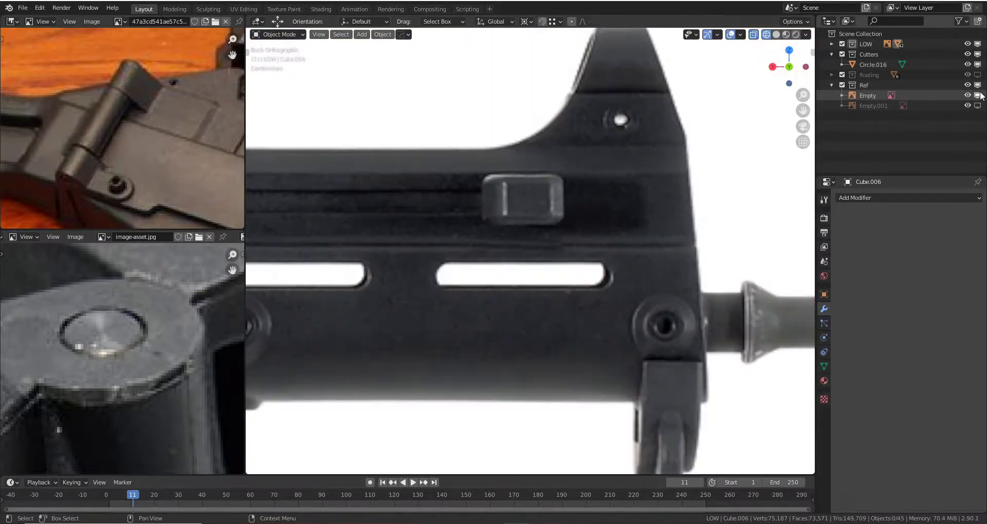
{"action": "left_click", "coordinate": [978, 95]}
{"action": "left_click", "coordinate": [978, 95]}
{"action": "left_click", "coordinate": [978, 95]}
{"action": "left_click", "coordinate": [978, 95]}
{"action": "left_click", "coordinate": [978, 95]}
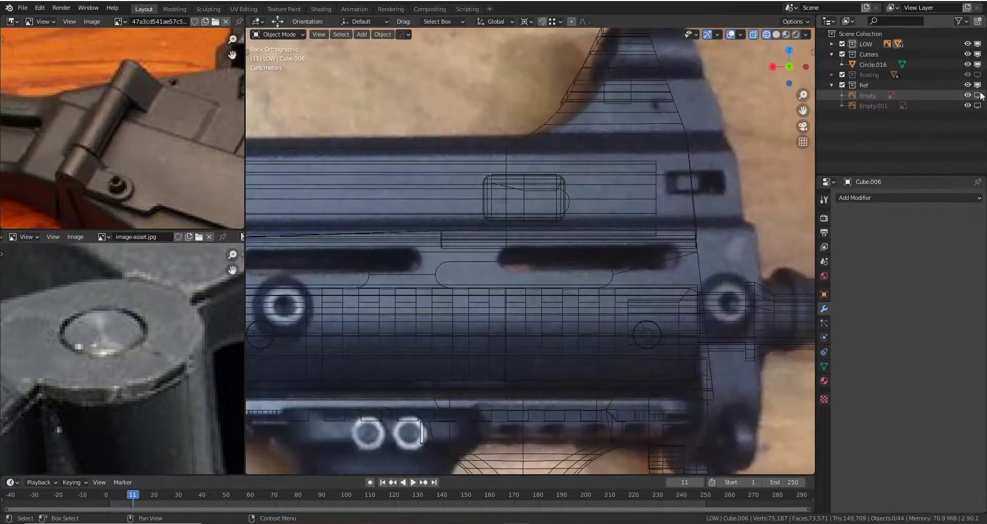
{"action": "scroll", "coordinate": [672, 141], "scroll_direction": "down", "scroll_amount": 5}
- Switch back to Solid shading and hide the remaining reference image with H
{"action": "mouse_move", "coordinate": [514, 226]}
{"action": "middle_mouse_down"}
{"action": "mouse_move", "coordinate": [539, 266]}
{"action": "mouse_move", "coordinate": [471, 252]}
{"action": "middle_mouse_up"}
{"action": "key", "text": "shift+z"}
{"action": "scroll", "coordinate": [535, 232], "scroll_direction": "up", "scroll_amount": 5}
{"action": "middle_click_drag", "start_coordinate": [535, 232], "coordinate": [578, 272]}
{"action": "left_click", "coordinate": [578, 272]}
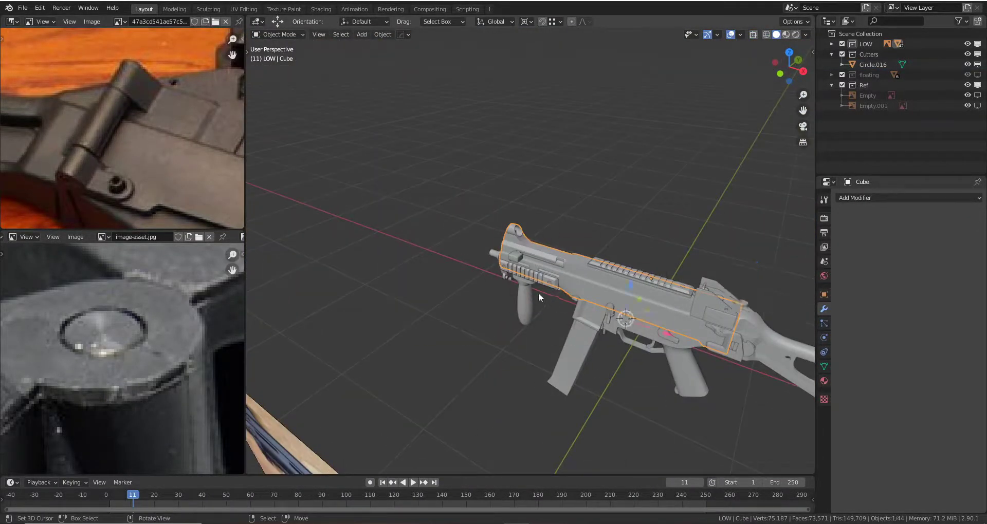
{"action": "scroll", "coordinate": [538, 292], "scroll_direction": "down", "scroll_amount": 3}
{"action": "left_click", "coordinate": [513, 342]}
{"action": "scroll", "coordinate": [513, 341], "scroll_direction": "up", "scroll_amount": 2}
{"action": "key", "text": "h"}
- Orbit to a side-on view and select the receiver body to inspect it
{"action": "mouse_move", "coordinate": [529, 310]}
{"action": "middle_mouse_down"}
{"action": "mouse_move", "coordinate": [529, 284]}
{"action": "mouse_move", "coordinate": [557, 271]}
{"action": "mouse_move", "coordinate": [544, 239]}
{"action": "mouse_move", "coordinate": [693, 268]}
{"action": "mouse_move", "coordinate": [547, 261]}
{"action": "mouse_move", "coordinate": [540, 288]}
{"action": "middle_mouse_up"}
{"action": "left_click", "coordinate": [518, 266]}
{"action": "scroll", "coordinate": [518, 267], "scroll_direction": "up", "scroll_amount": 3}
{"action": "scroll", "coordinate": [544, 239], "scroll_direction": "up", "scroll_amount": 2}
{"action": "scroll", "coordinate": [544, 239], "scroll_direction": "down", "scroll_amount": 2}
{"action": "scroll", "coordinate": [567, 256], "scroll_direction": "down", "scroll_amount": 2}
{"action": "scroll", "coordinate": [522, 264], "scroll_direction": "down", "scroll_amount": 2}
{"action": "scroll", "coordinate": [547, 262], "scroll_direction": "up", "scroll_amount": 2}
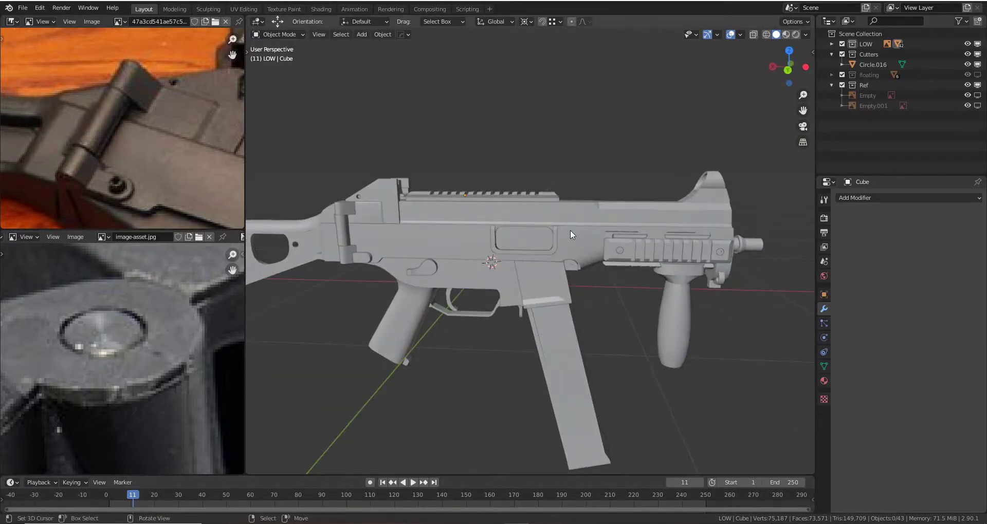
- Hide the Cutters collection in the viewport and collapse the Cutters and Ref collections
{"action": "middle_click_drag", "start_coordinate": [570, 230], "coordinate": [547, 247]}
{"action": "left_click", "coordinate": [832, 54]}
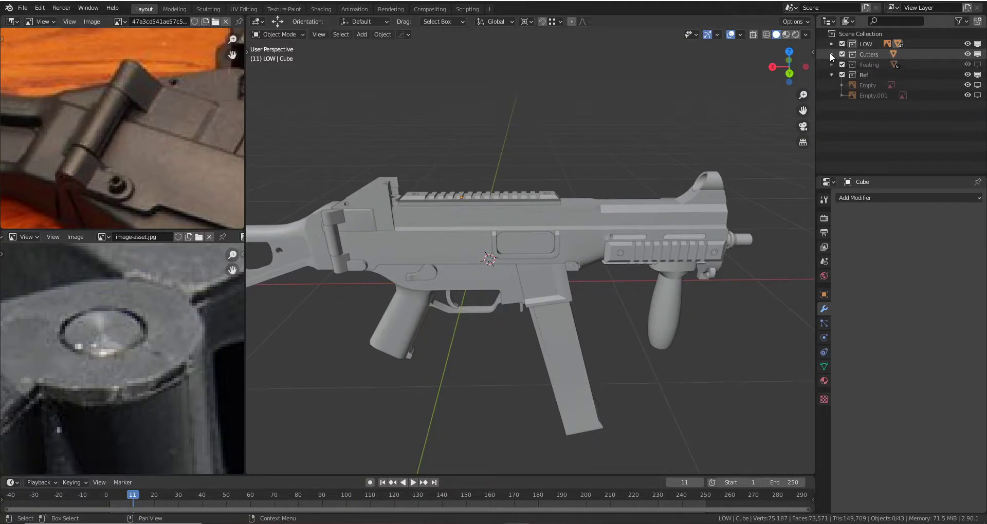
{"action": "left_click", "coordinate": [978, 54]}
{"action": "left_click", "coordinate": [832, 74]}
{"action": "middle_click_drag", "start_coordinate": [719, 118], "coordinate": [645, 156]}
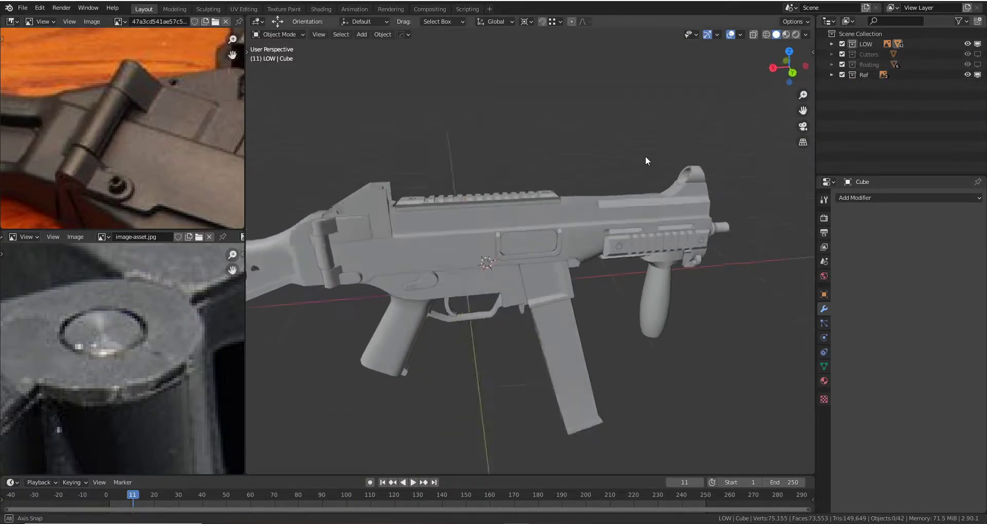
- Select the top rail and frame the hinge area in view
{"action": "left_click", "coordinate": [606, 255]}
{"action": "mouse_move", "coordinate": [606, 255]}
{"action": "middle_mouse_down"}
{"action": "mouse_move", "coordinate": [432, 226]}
{"action": "mouse_move", "coordinate": [455, 204]}
{"action": "middle_mouse_up"}
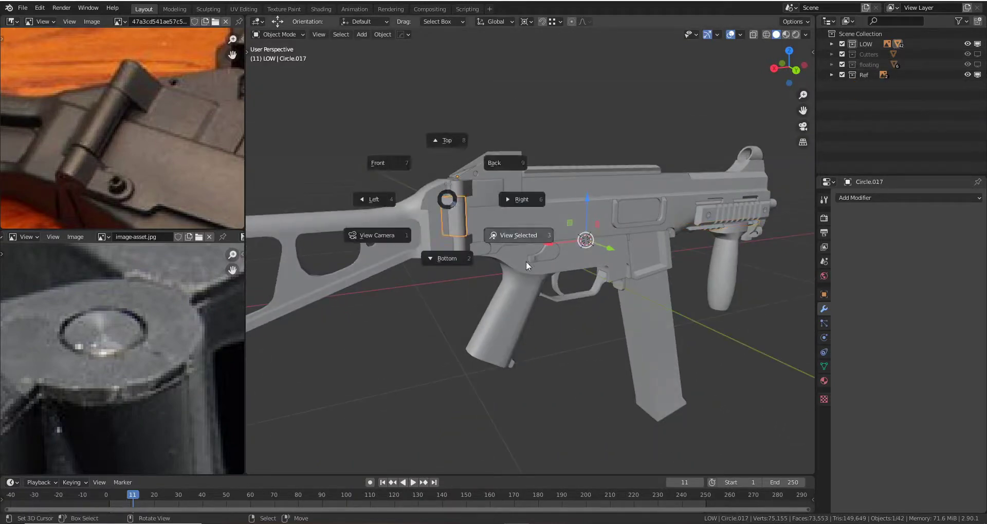
{"action": "left_click", "coordinate": [526, 261]}
{"action": "scroll", "coordinate": [535, 253], "scroll_direction": "down", "scroll_amount": 5}
{"action": "mouse_move", "coordinate": [535, 259]}
{"action": "middle_mouse_down"}
{"action": "mouse_move", "coordinate": [560, 249]}
{"action": "mouse_move", "coordinate": [546, 267]}
{"action": "mouse_move", "coordinate": [525, 224]}
{"action": "mouse_move", "coordinate": [534, 259]}
{"action": "mouse_move", "coordinate": [547, 239]}
{"action": "mouse_move", "coordinate": [551, 255]}
{"action": "middle_mouse_up"}
{"action": "scroll", "coordinate": [559, 249], "scroll_direction": "up", "scroll_amount": 3}
{"action": "scroll", "coordinate": [520, 208], "scroll_direction": "down", "scroll_amount": 4}
{"action": "scroll", "coordinate": [533, 259], "scroll_direction": "up", "scroll_amount": 4}
- Move the spring (Circle.005) into the floating collection
{"action": "left_click", "coordinate": [549, 237]}
{"action": "scroll", "coordinate": [549, 237], "scroll_direction": "up", "scroll_amount": 2}
{"action": "scroll", "coordinate": [562, 235], "scroll_direction": "up", "scroll_amount": 3}
{"action": "key", "text": "m"}
{"action": "left_click", "coordinate": [550, 255]}
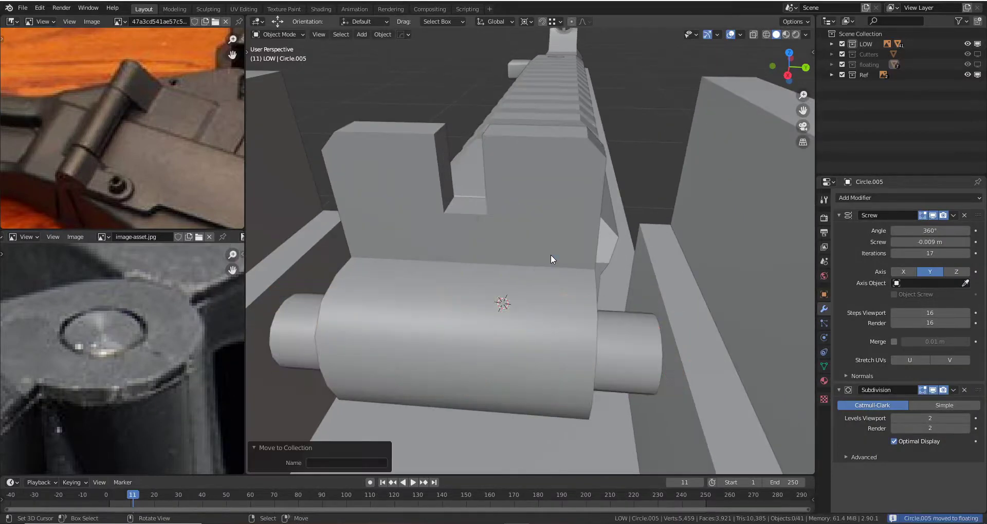
{"action": "scroll", "coordinate": [550, 254], "scroll_direction": "down", "scroll_amount": 2}
{"action": "scroll", "coordinate": [551, 254], "scroll_direction": "down", "scroll_amount": 2}
- Orbit out to the whole rifle and save ump.blend
{"action": "mouse_move", "coordinate": [551, 257]}
{"action": "middle_mouse_down"}
{"action": "mouse_move", "coordinate": [555, 286]}
{"action": "mouse_move", "coordinate": [557, 224]}
{"action": "middle_mouse_up"}
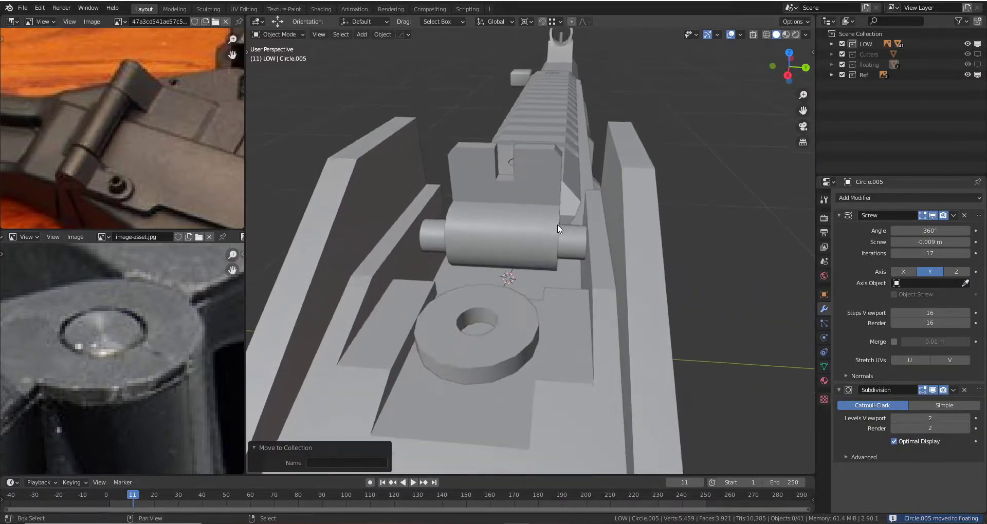
{"action": "scroll", "coordinate": [554, 245], "scroll_direction": "down", "scroll_amount": 2}
{"action": "mouse_move", "coordinate": [553, 270]}
{"action": "middle_mouse_down"}
{"action": "mouse_move", "coordinate": [567, 273]}
{"action": "mouse_move", "coordinate": [533, 255]}
{"action": "mouse_move", "coordinate": [576, 251]}
{"action": "mouse_move", "coordinate": [586, 229]}
{"action": "middle_mouse_up"}
{"action": "key", "text": "ctrl+s"}
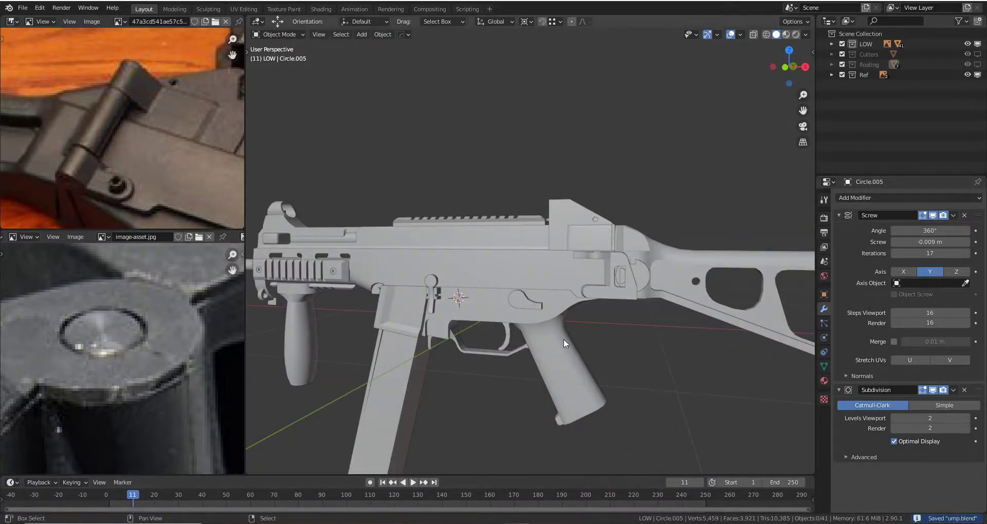
- Select the receiver body and orbit until the whole gun is centred
{"action": "mouse_move", "coordinate": [563, 338]}
{"action": "middle_mouse_down"}
{"action": "mouse_move", "coordinate": [573, 284]}
{"action": "mouse_move", "coordinate": [566, 226]}
{"action": "mouse_move", "coordinate": [553, 241]}
{"action": "middle_mouse_up"}
{"action": "scroll", "coordinate": [581, 287], "scroll_direction": "down", "scroll_amount": 2}
{"action": "left_click", "coordinate": [552, 237]}
{"action": "scroll", "coordinate": [551, 232], "scroll_direction": "up", "scroll_amount": 2}
{"action": "scroll", "coordinate": [535, 185], "scroll_direction": "up", "scroll_amount": 2}
{"action": "mouse_move", "coordinate": [535, 186]}
{"action": "middle_mouse_down"}
{"action": "mouse_move", "coordinate": [552, 147]}
{"action": "mouse_move", "coordinate": [563, 149]}
{"action": "mouse_move", "coordinate": [600, 228]}
{"action": "middle_mouse_up"}
{"action": "scroll", "coordinate": [564, 149], "scroll_direction": "down", "scroll_amount": 2}
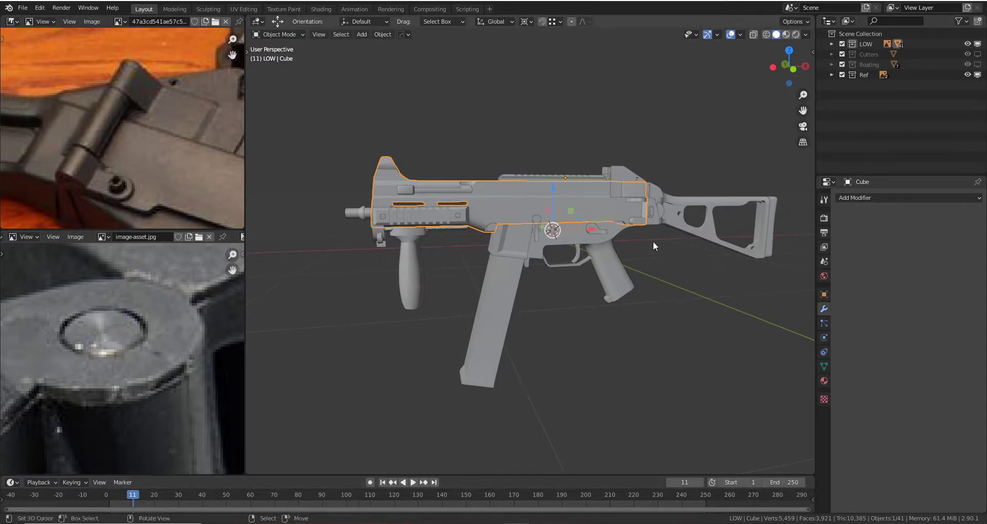
- Inspect the upper block and small side panel around the receiver from several angles
{"action": "mouse_move", "coordinate": [653, 246]}
{"action": "middle_mouse_down"}
{"action": "mouse_move", "coordinate": [638, 266]}
{"action": "mouse_move", "coordinate": [565, 249]}
{"action": "middle_mouse_up"}
{"action": "left_click", "coordinate": [566, 249]}
{"action": "scroll", "coordinate": [597, 281], "scroll_direction": "up", "scroll_amount": 4}
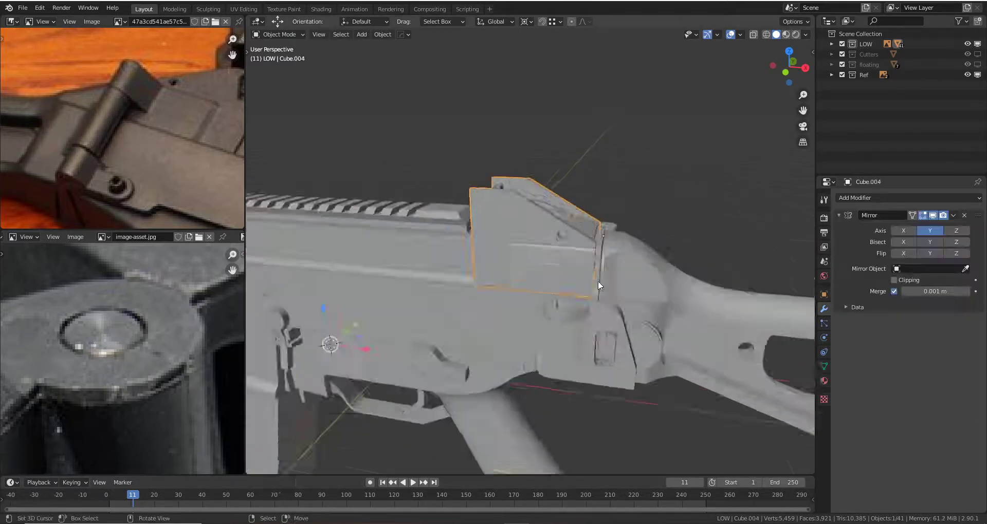
{"action": "scroll", "coordinate": [597, 281], "scroll_direction": "up", "scroll_amount": 3}
{"action": "left_click", "coordinate": [577, 340]}
{"action": "scroll", "coordinate": [566, 283], "scroll_direction": "down", "scroll_amount": 3}
{"action": "mouse_move", "coordinate": [566, 284]}
{"action": "middle_mouse_down"}
{"action": "mouse_move", "coordinate": [600, 307]}
{"action": "mouse_move", "coordinate": [571, 303]}
{"action": "middle_mouse_up"}
{"action": "key", "text": "Tab"}
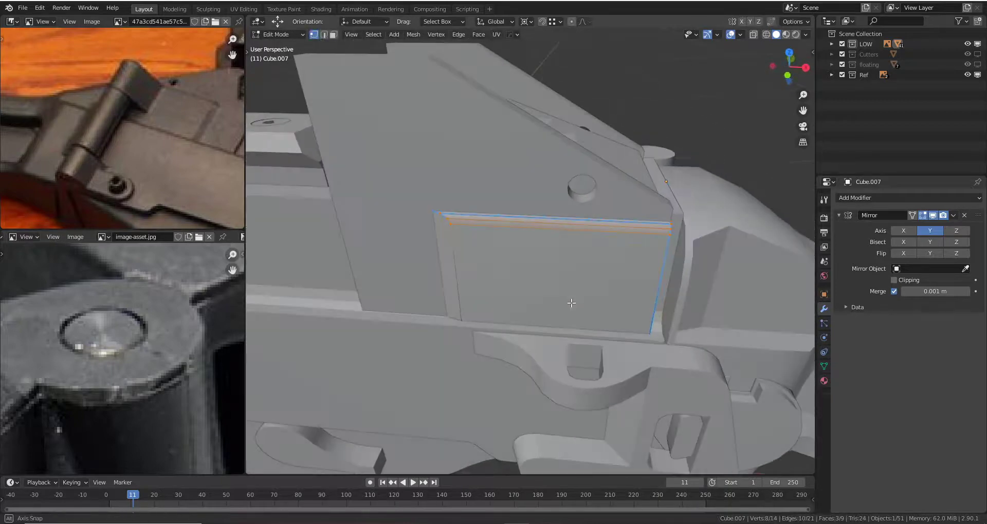
{"action": "key", "text": "Tab"}
{"action": "scroll", "coordinate": [515, 273], "scroll_direction": "down", "scroll_amount": 3}
{"action": "middle_click_drag", "start_coordinate": [515, 273], "coordinate": [509, 232]}
{"action": "scroll", "coordinate": [501, 229], "scroll_direction": "up", "scroll_amount": 3}
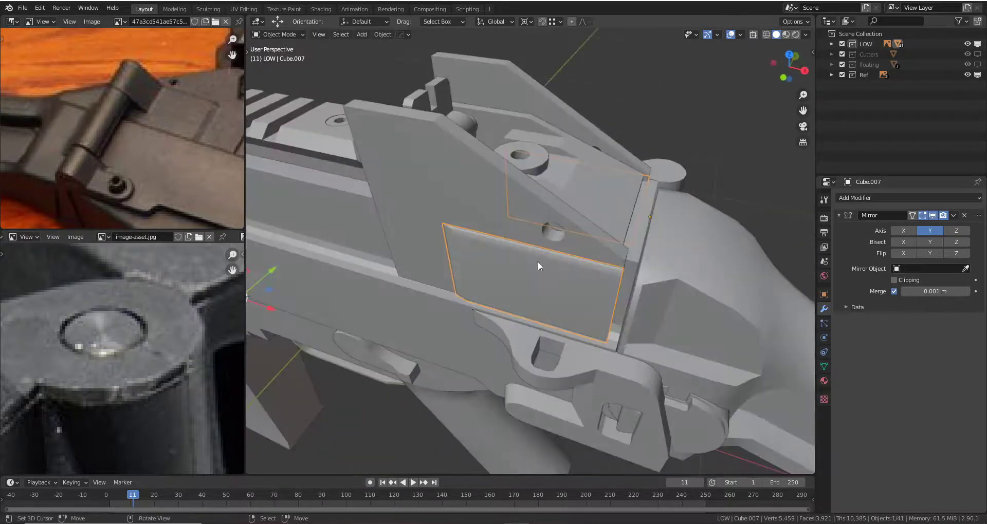
{"action": "middle_click_drag", "start_coordinate": [537, 267], "coordinate": [522, 260]}
{"action": "scroll", "coordinate": [602, 260], "scroll_direction": "up", "scroll_amount": 2}
{"action": "scroll", "coordinate": [626, 242], "scroll_direction": "up", "scroll_amount": 2}
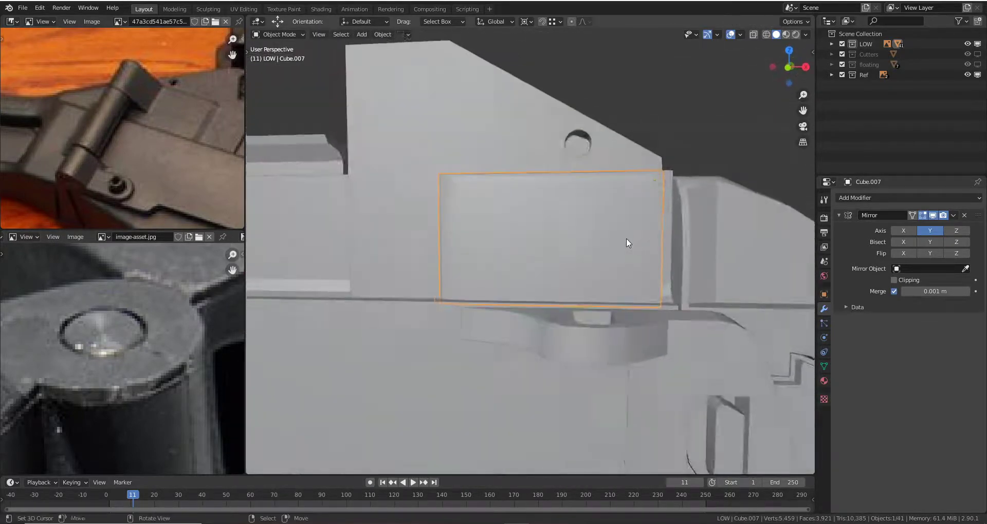
{"action": "mouse_move", "coordinate": [626, 239]}
{"action": "middle_mouse_down"}
{"action": "mouse_move", "coordinate": [584, 258]}
{"action": "mouse_move", "coordinate": [568, 283]}
{"action": "mouse_move", "coordinate": [581, 274]}
{"action": "mouse_move", "coordinate": [533, 314]}
{"action": "mouse_move", "coordinate": [576, 285]}
{"action": "mouse_move", "coordinate": [551, 242]}
{"action": "mouse_move", "coordinate": [565, 215]}
{"action": "mouse_move", "coordinate": [590, 227]}
{"action": "mouse_move", "coordinate": [519, 216]}
{"action": "mouse_move", "coordinate": [516, 230]}
{"action": "mouse_move", "coordinate": [535, 214]}
{"action": "mouse_move", "coordinate": [533, 232]}
{"action": "mouse_move", "coordinate": [452, 230]}
{"action": "middle_mouse_up"}
- Nudge the receiver body, then show the side reference photo in front wireframe view
{"action": "left_click", "coordinate": [576, 285]}
{"action": "key", "text": "g"}
{"action": "left_click", "coordinate": [551, 240]}
{"action": "key", "text": "KP_1"}
{"action": "key", "text": "z"}
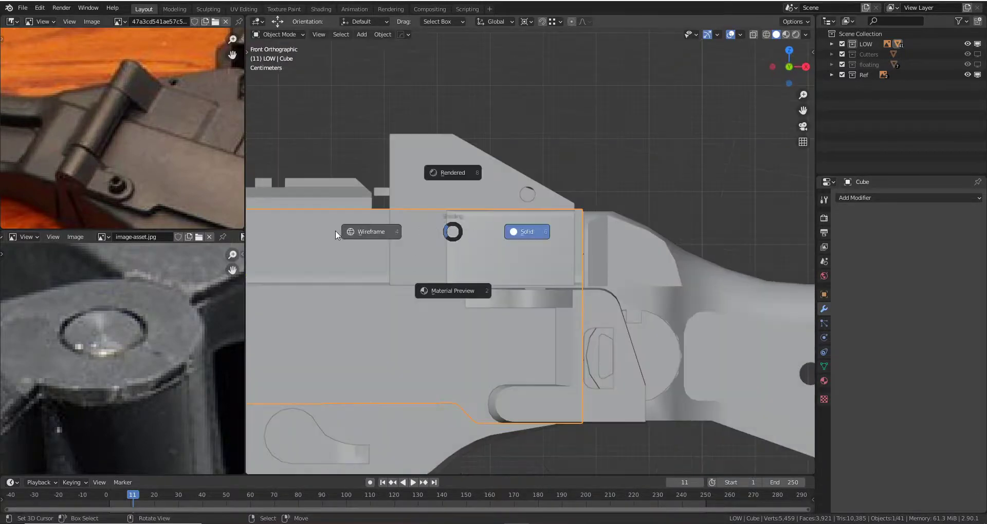
{"action": "left_click", "coordinate": [335, 230]}
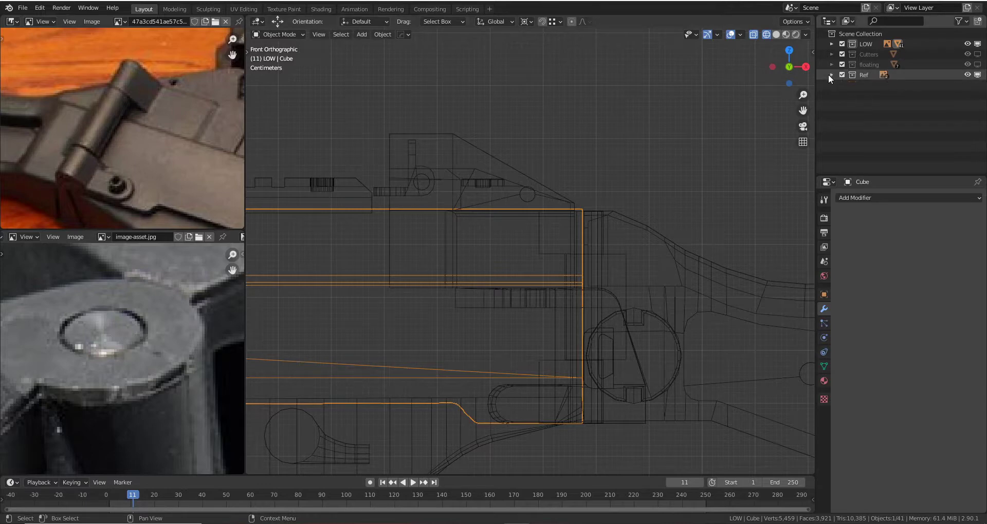
{"action": "left_click", "coordinate": [979, 85]}
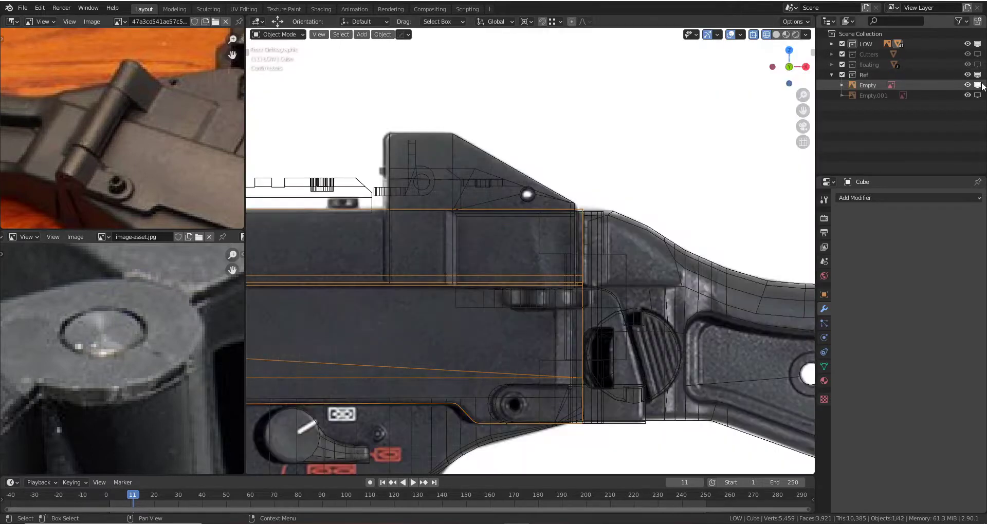
{"action": "scroll", "coordinate": [648, 186], "scroll_direction": "up", "scroll_amount": 4}
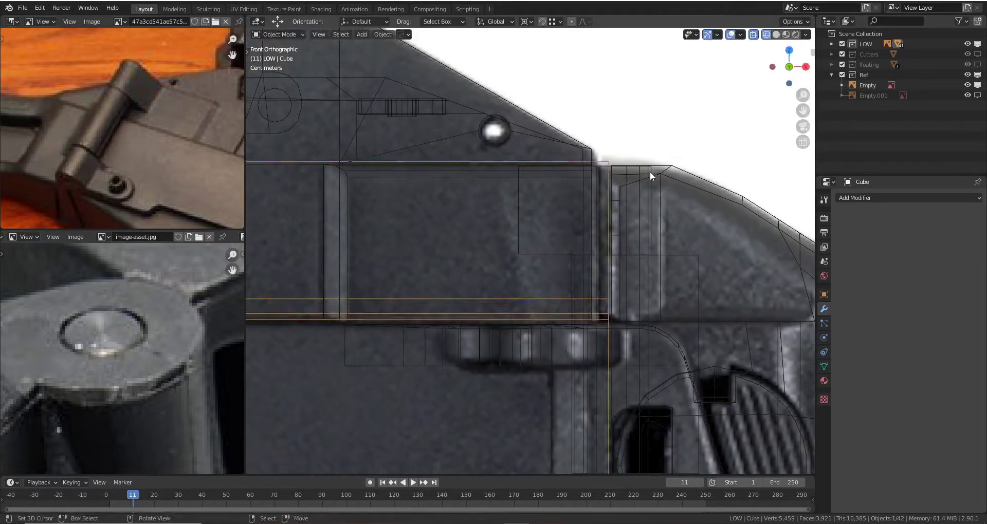
- Check the stock against the receiver and reselect the receiver body in wireframe
{"action": "key", "text": "z"}
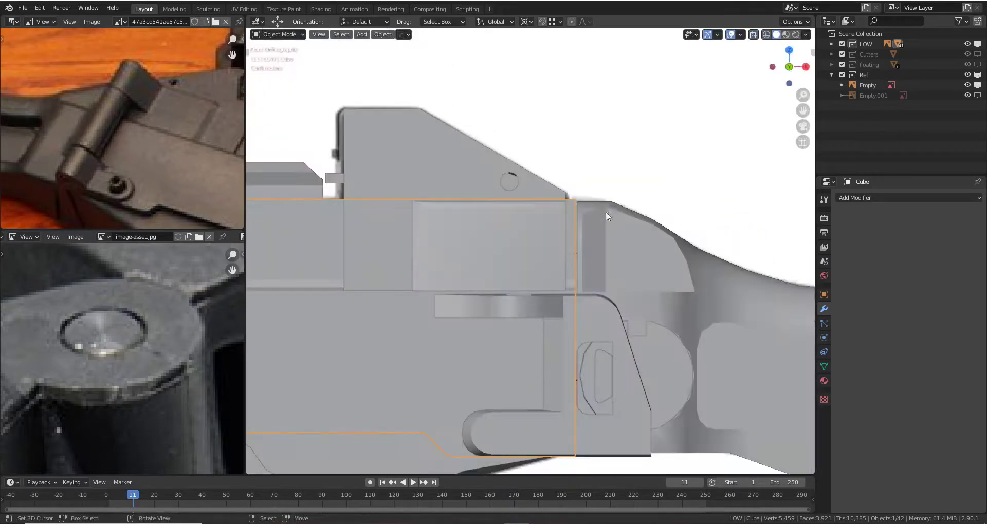
{"action": "mouse_move", "coordinate": [605, 211]}
{"action": "middle_mouse_down"}
{"action": "mouse_move", "coordinate": [600, 230]}
{"action": "mouse_move", "coordinate": [586, 200]}
{"action": "mouse_move", "coordinate": [594, 212]}
{"action": "mouse_move", "coordinate": [635, 177]}
{"action": "middle_mouse_up"}
{"action": "left_click", "coordinate": [594, 212]}
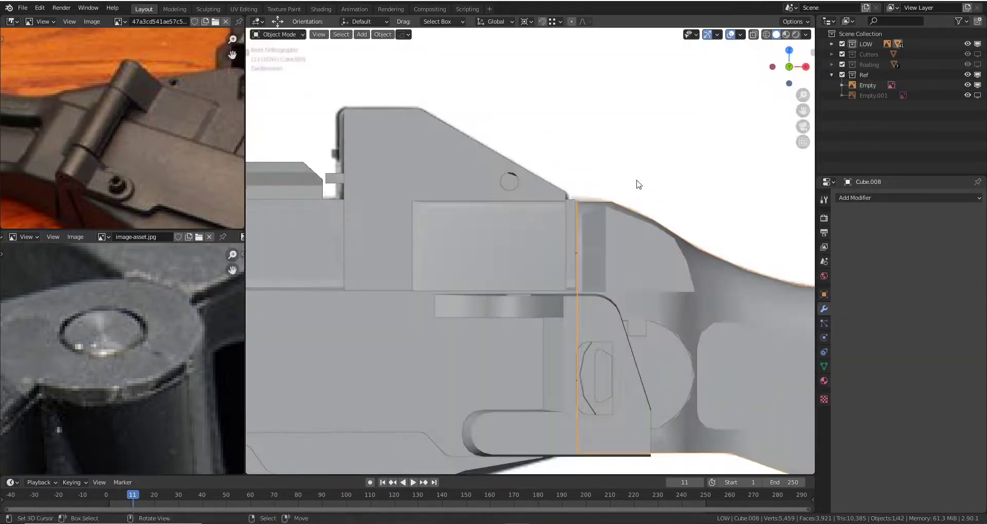
{"action": "left_click", "coordinate": [585, 194]}
{"action": "scroll", "coordinate": [559, 203], "scroll_direction": "up", "scroll_amount": 2}
{"action": "left_click", "coordinate": [560, 189]}
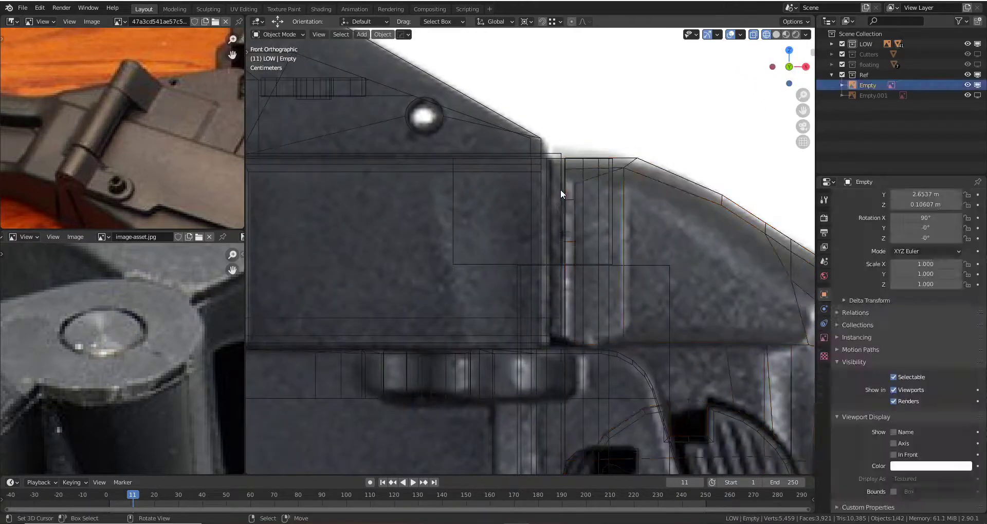
{"action": "key", "text": "g"}
{"action": "right_click", "coordinate": [451, 150]}
- Box-select the vertices at the receiver's rear end in Edit Mode
{"action": "key", "text": "Tab"}
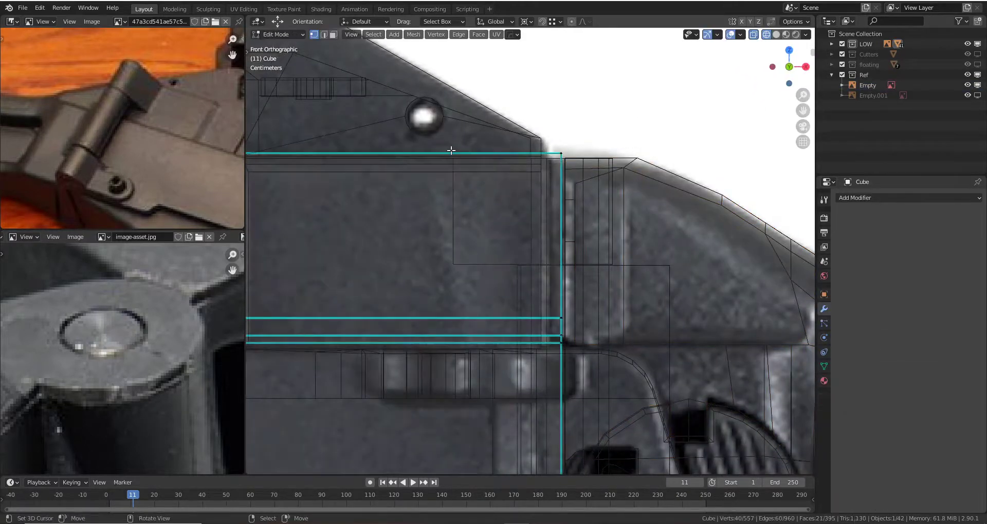
{"action": "scroll", "coordinate": [561, 219], "scroll_direction": "down", "scroll_amount": 1}
{"action": "key", "text": "z"}
{"action": "scroll", "coordinate": [486, 250], "scroll_direction": "down", "scroll_amount": 3}
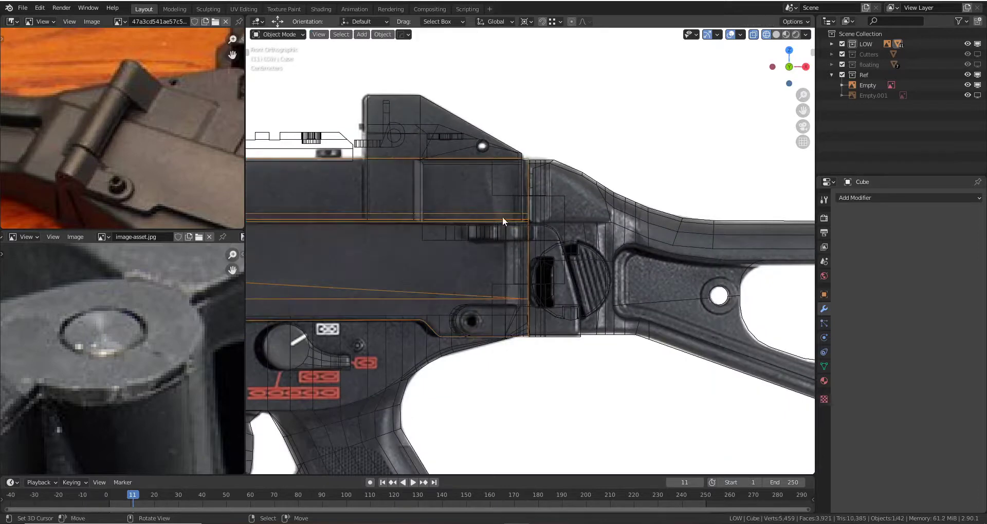
{"action": "key", "text": "a"}
{"action": "key", "text": "alt+a"}
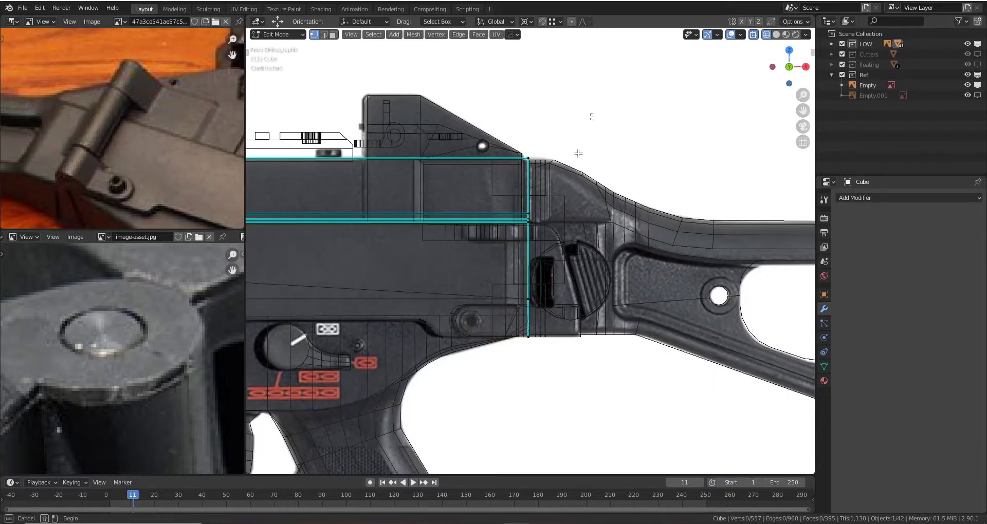
{"action": "left_click_drag", "start_coordinate": [594, 114], "coordinate": [507, 341]}
- Move the rear vertices along Y and X so the receiver meets the stock
{"action": "key", "text": "z"}
{"action": "left_click", "coordinate": [560, 346]}
{"action": "mouse_move", "coordinate": [513, 350]}
{"action": "middle_mouse_down"}
{"action": "mouse_move", "coordinate": [555, 294]}
{"action": "mouse_move", "coordinate": [551, 270]}
{"action": "mouse_move", "coordinate": [590, 270]}
{"action": "middle_mouse_up"}
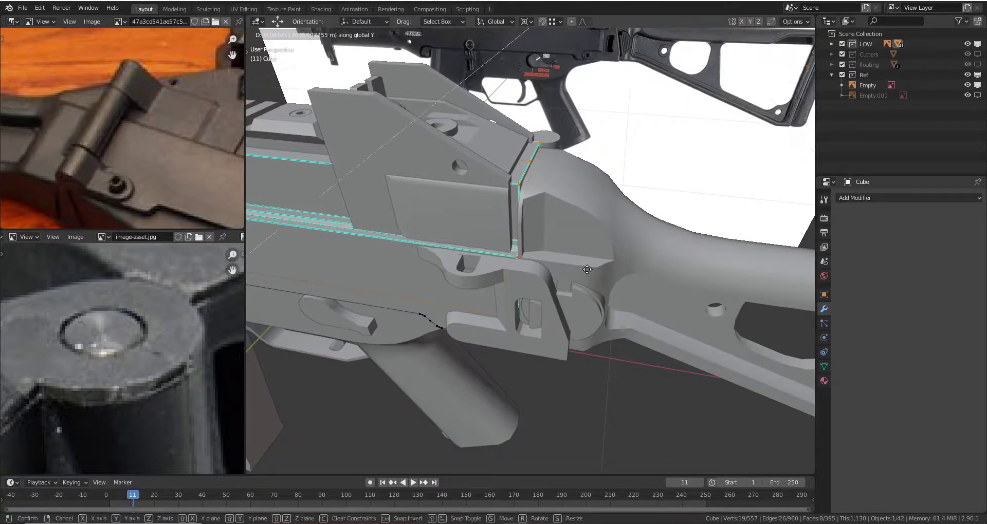
{"action": "left_click", "coordinate": [587, 269]}
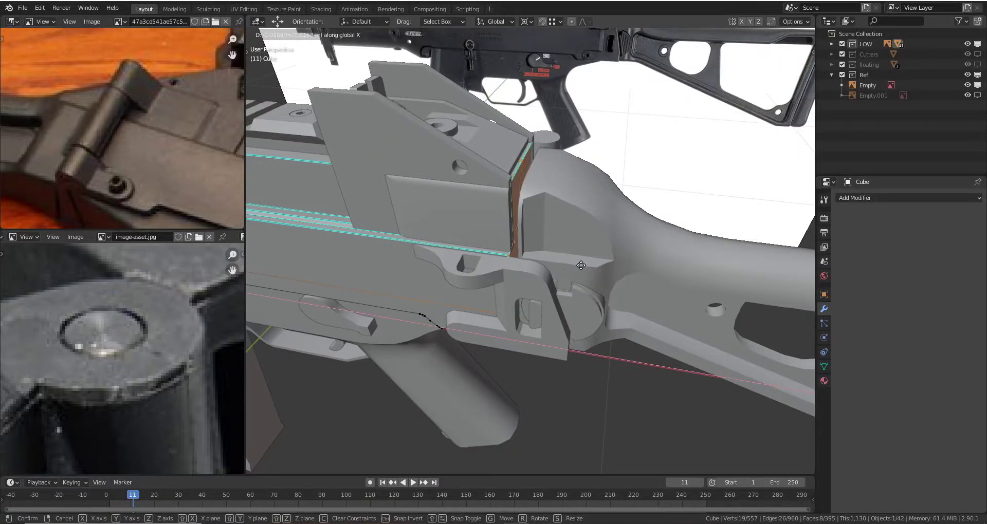
{"action": "left_click", "coordinate": [580, 265]}
{"action": "key", "text": "Tab"}
{"action": "key", "text": "ctrl+KP_1"}
- Select the stock piece in front wireframe view over the reference image
{"action": "left_click", "coordinate": [587, 210]}
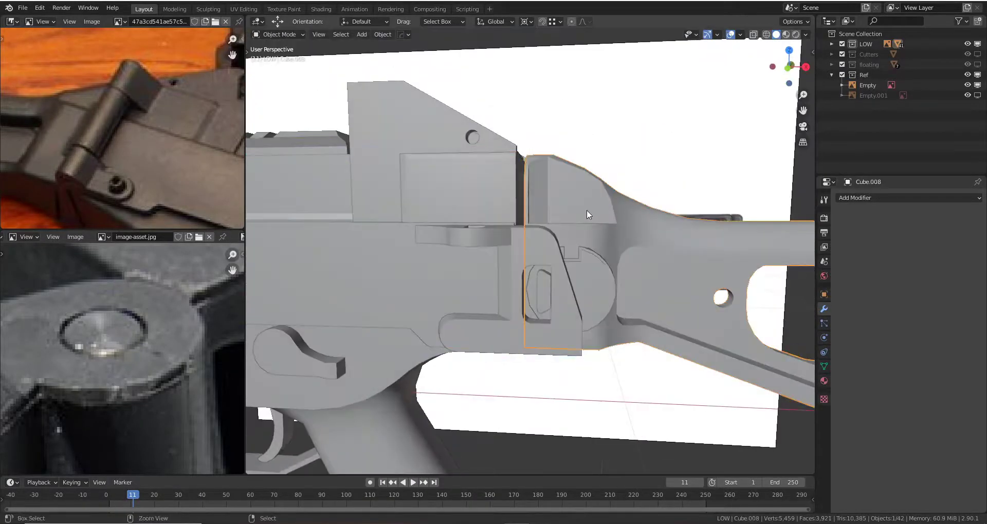
{"action": "key", "text": "z"}
{"action": "left_click", "coordinate": [517, 211]}
{"action": "key", "text": "KP_1"}
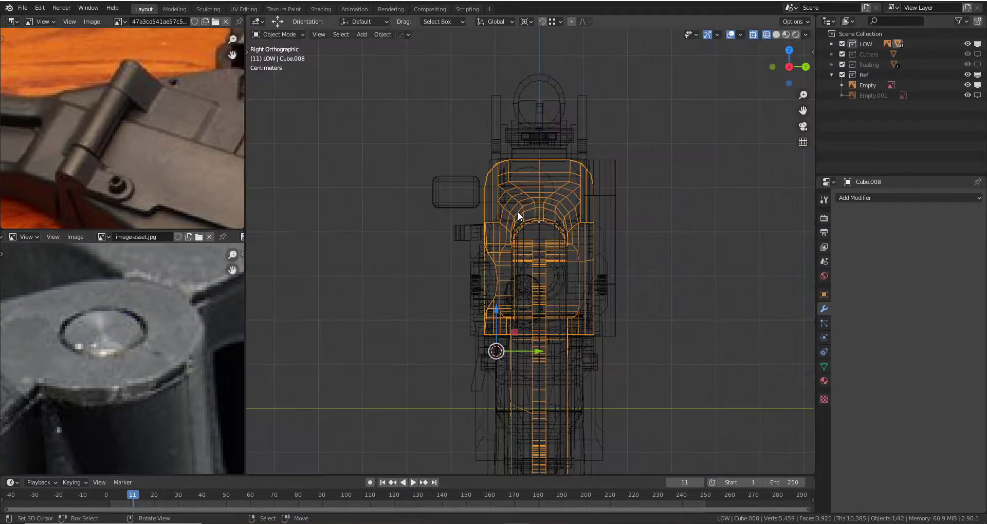
{"action": "scroll", "coordinate": [517, 211], "scroll_direction": "up", "scroll_amount": 2}
{"action": "scroll", "coordinate": [555, 170], "scroll_direction": "up", "scroll_amount": 3}
{"action": "scroll", "coordinate": [544, 289], "scroll_direction": "up", "scroll_amount": 3}
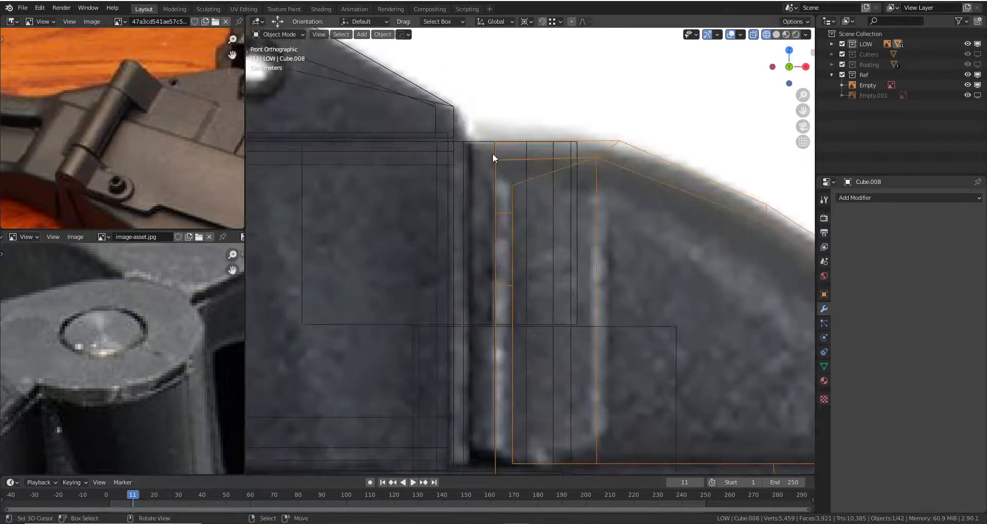
{"action": "left_click", "coordinate": [501, 144]}
{"action": "left_click", "coordinate": [502, 144]}
{"action": "scroll", "coordinate": [501, 216], "scroll_direction": "down", "scroll_amount": 2}
{"action": "scroll", "coordinate": [498, 273], "scroll_direction": "down", "scroll_amount": 3}
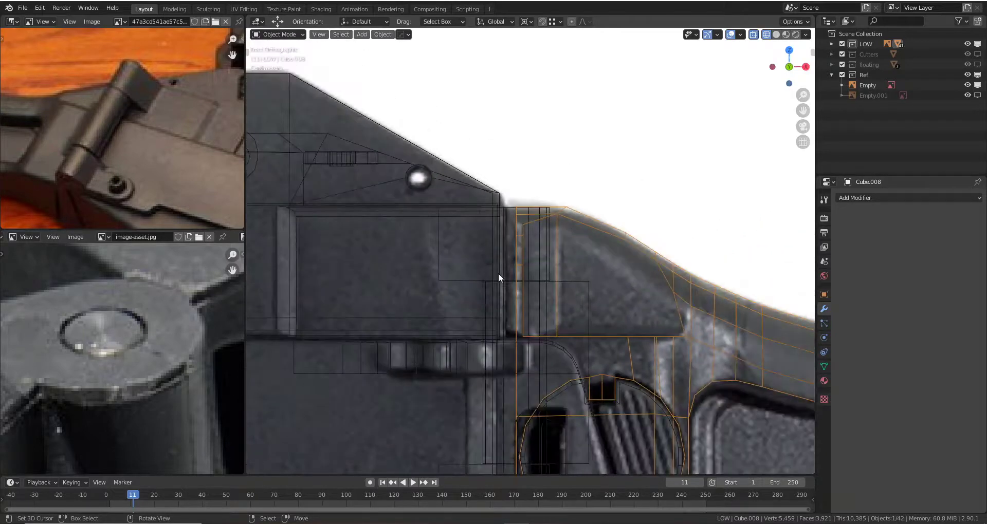
- Enter Edit Mode on the stock with see-through shading to view the reference
{"action": "key", "text": "shift+z"}
{"action": "scroll", "coordinate": [527, 248], "scroll_direction": "down", "scroll_amount": 2}
{"action": "key", "text": "Tab"}
{"action": "key", "text": "z"}
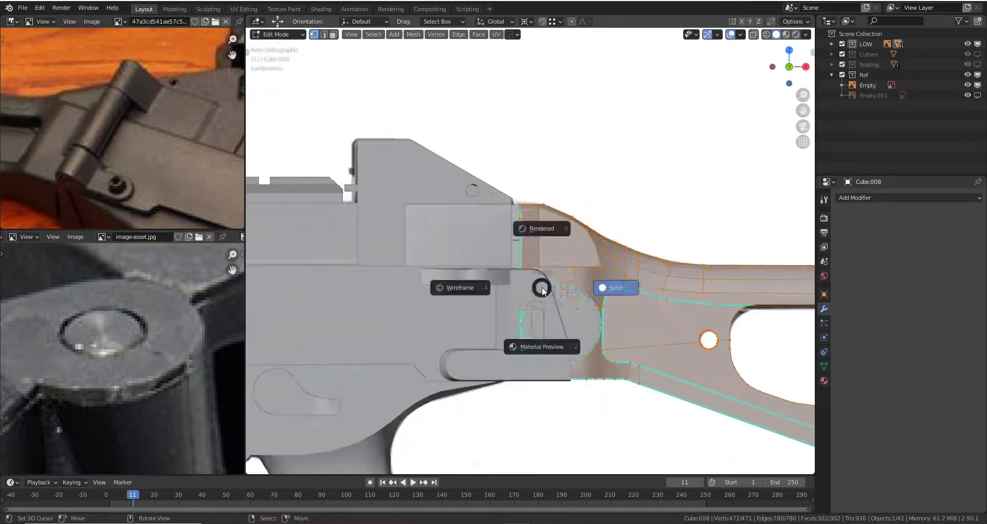
{"action": "left_click", "coordinate": [563, 344]}
{"action": "scroll", "coordinate": [535, 298], "scroll_direction": "up", "scroll_amount": 5}
{"action": "key", "text": "z"}
{"action": "left_click", "coordinate": [587, 259]}
{"action": "scroll", "coordinate": [576, 261], "scroll_direction": "down", "scroll_amount": 1}
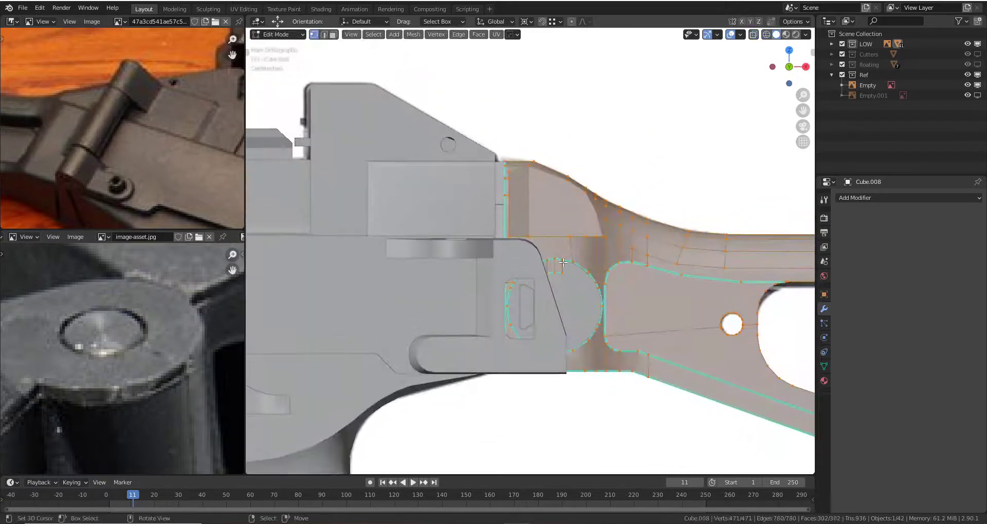
{"action": "key", "text": "z"}
{"action": "left_click", "coordinate": [505, 248]}
- Box-select the stock's front-edge vertices and reshape them with smooth proportional editing
{"action": "key", "text": "alt+a"}
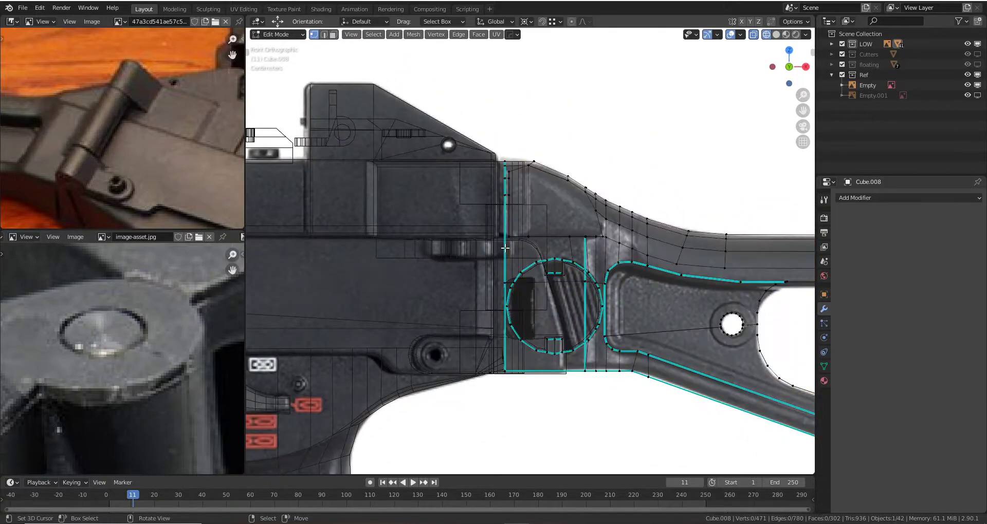
{"action": "left_click_drag", "start_coordinate": [550, 122], "coordinate": [483, 456]}
{"action": "key", "text": "z"}
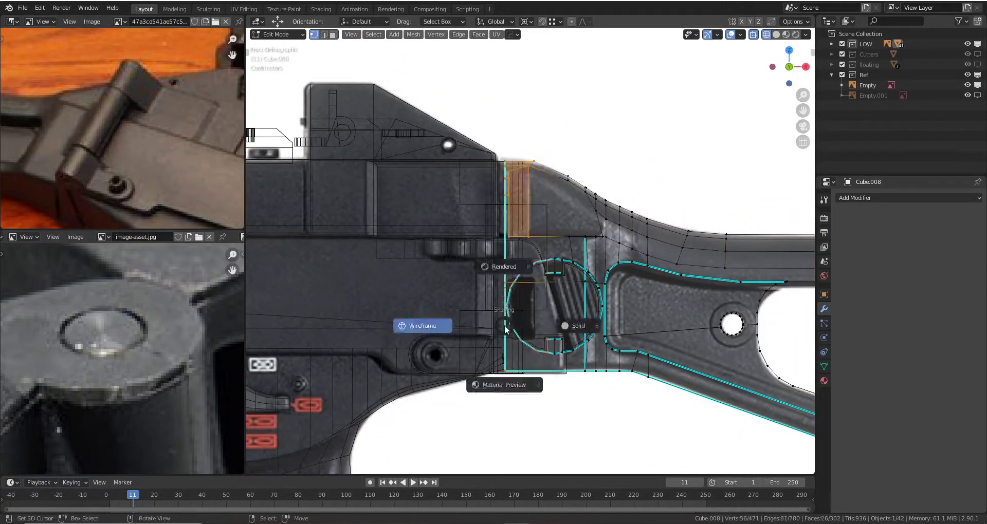
{"action": "left_click", "coordinate": [418, 324]}
{"action": "mouse_move", "coordinate": [418, 324]}
{"action": "middle_mouse_down"}
{"action": "mouse_move", "coordinate": [537, 302]}
{"action": "mouse_move", "coordinate": [524, 275]}
{"action": "middle_mouse_up"}
{"action": "key", "text": "g"}
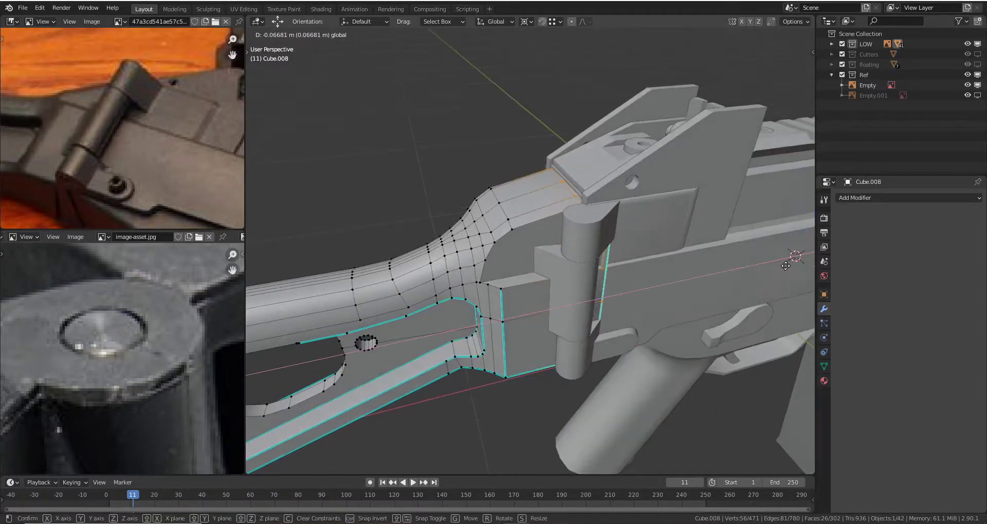
{"action": "key", "text": "Escape"}
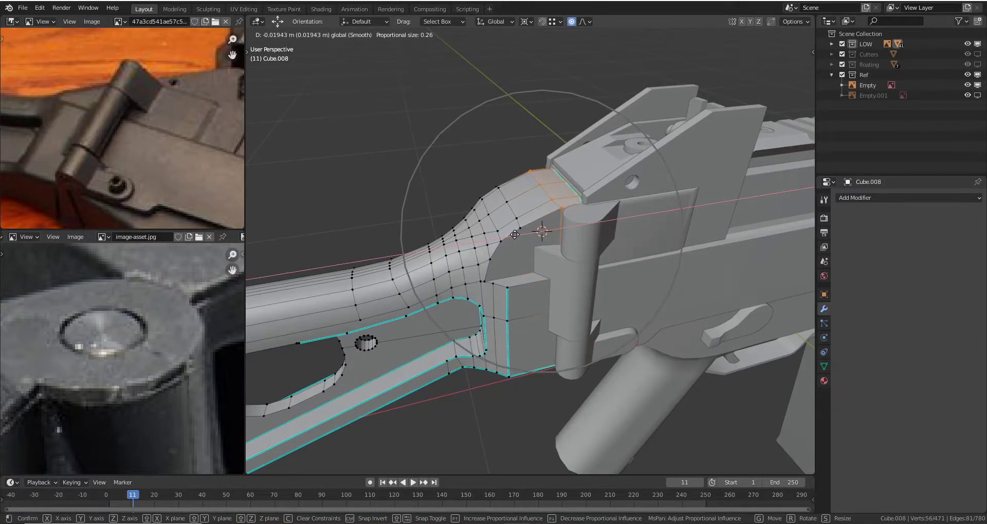
{"action": "left_click", "coordinate": [514, 235]}
{"action": "key", "text": "Tab"}
{"action": "mouse_move", "coordinate": [514, 234]}
{"action": "middle_mouse_down"}
{"action": "mouse_move", "coordinate": [709, 209]}
{"action": "mouse_move", "coordinate": [607, 278]}
{"action": "middle_mouse_up"}
{"action": "scroll", "coordinate": [607, 241], "scroll_direction": "up", "scroll_amount": 2}
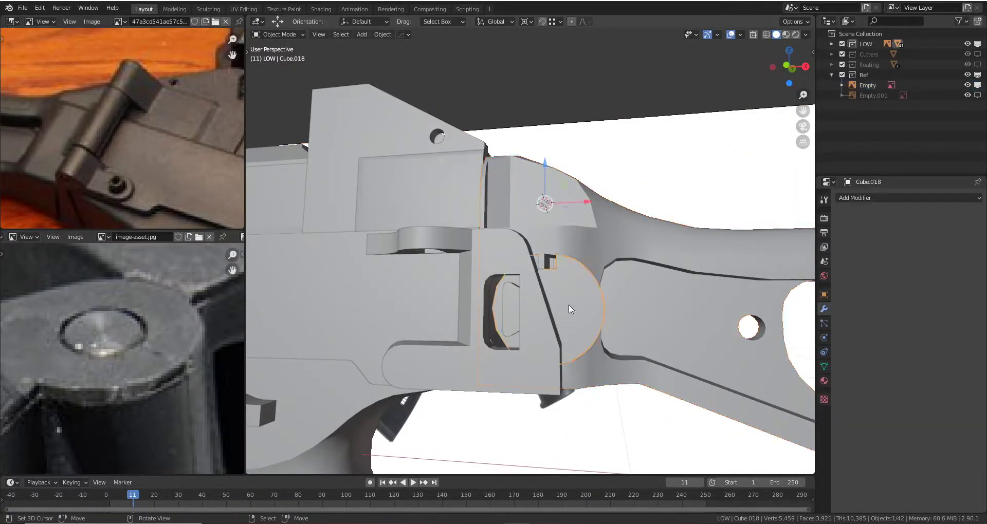
- Isolate the hinge disc and stock, sliding the disc about −0.0035 m along X
{"action": "key", "text": "KP_Divide"}
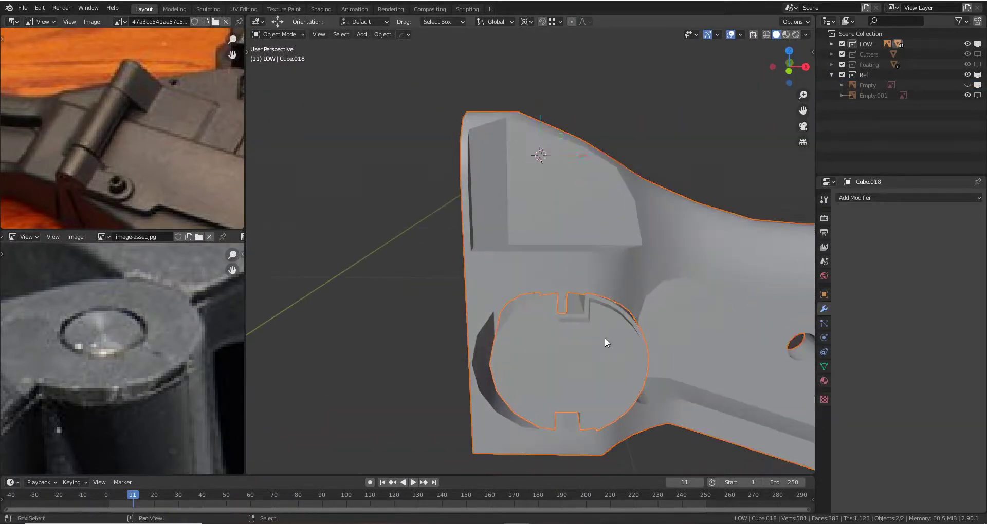
{"action": "mouse_move", "coordinate": [605, 337]}
{"action": "middle_mouse_down"}
{"action": "mouse_move", "coordinate": [586, 299]}
{"action": "mouse_move", "coordinate": [599, 297]}
{"action": "mouse_move", "coordinate": [558, 289]}
{"action": "mouse_move", "coordinate": [609, 142]}
{"action": "middle_mouse_up"}
{"action": "scroll", "coordinate": [587, 295], "scroll_direction": "up", "scroll_amount": 2}
{"action": "left_click_drag", "start_coordinate": [598, 107], "coordinate": [588, 103]}
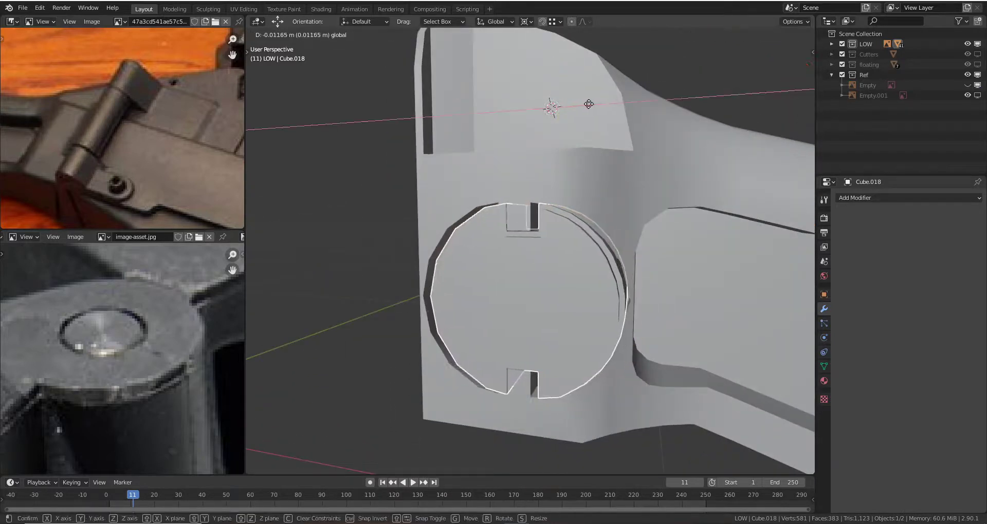
{"action": "middle_click_drag", "start_coordinate": [586, 104], "coordinate": [623, 285]}
{"action": "key", "text": "Tab"}
{"action": "key", "text": "Tab"}
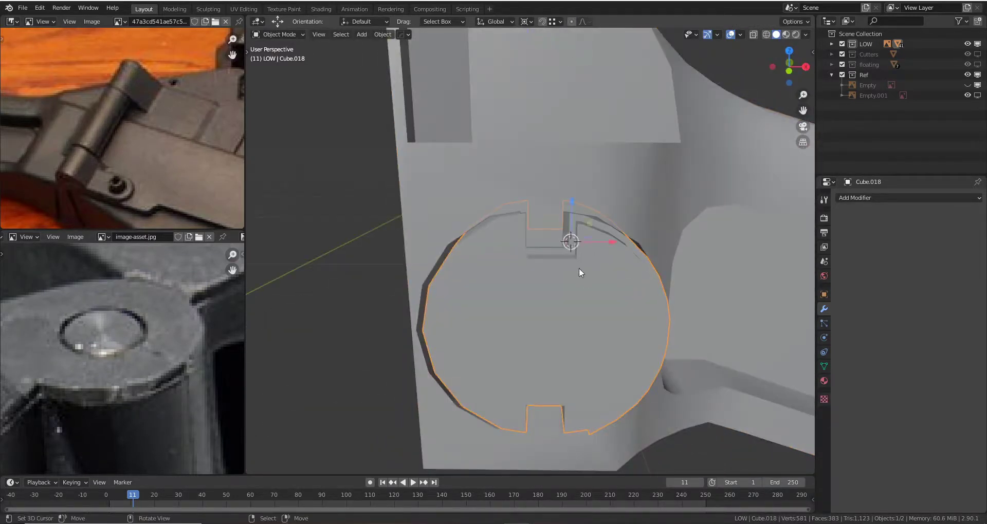
{"action": "left_click_drag", "start_coordinate": [611, 241], "coordinate": [604, 242]}
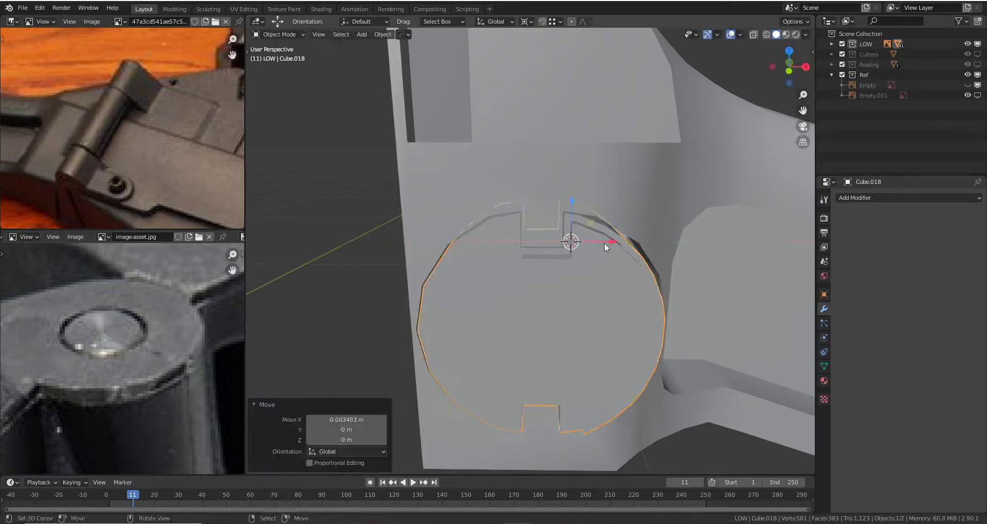
{"action": "mouse_move", "coordinate": [604, 242]}
{"action": "middle_mouse_down"}
{"action": "mouse_move", "coordinate": [592, 247]}
{"action": "mouse_move", "coordinate": [603, 233]}
{"action": "middle_mouse_up"}
- Select the stock plate and inspect its circular cutout rim in Edit Mode
{"action": "left_click", "coordinate": [603, 232]}
{"action": "scroll", "coordinate": [403, 110], "scroll_direction": "down", "scroll_amount": 5}
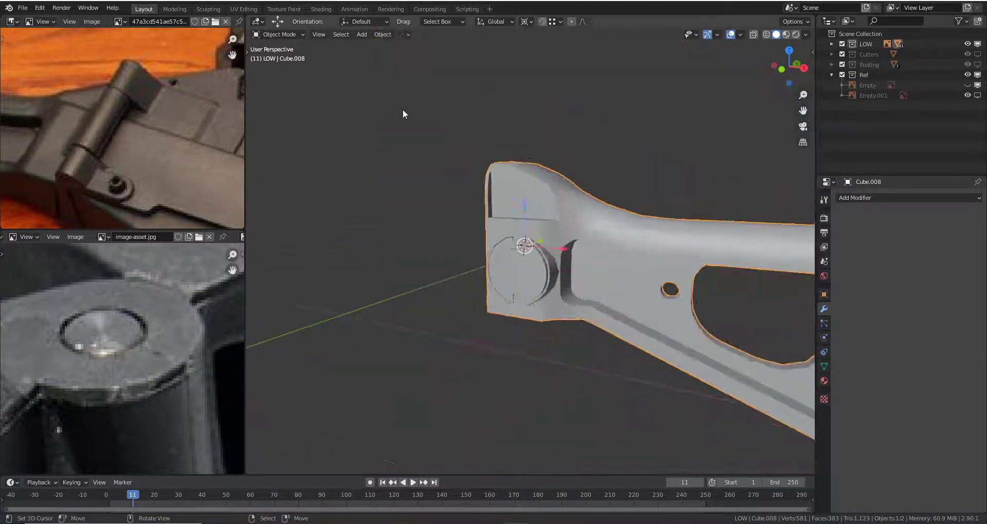
{"action": "middle_click_drag", "start_coordinate": [402, 110], "coordinate": [448, 158]}
{"action": "scroll", "coordinate": [448, 159], "scroll_direction": "up", "scroll_amount": 3}
{"action": "scroll", "coordinate": [569, 257], "scroll_direction": "up", "scroll_amount": 2}
{"action": "key", "text": "Tab"}
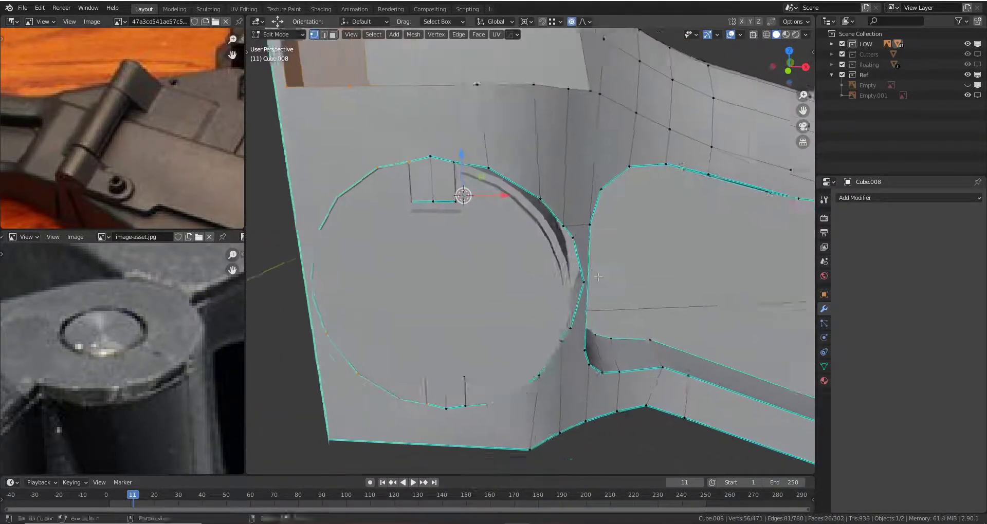
{"action": "mouse_move", "coordinate": [568, 257]}
{"action": "middle_mouse_down"}
{"action": "mouse_move", "coordinate": [591, 278]}
{"action": "mouse_move", "coordinate": [570, 231]}
{"action": "mouse_move", "coordinate": [596, 278]}
{"action": "mouse_move", "coordinate": [588, 272]}
{"action": "middle_mouse_up"}
{"action": "scroll", "coordinate": [601, 288], "scroll_direction": "up", "scroll_amount": 2}
{"action": "scroll", "coordinate": [601, 289], "scroll_direction": "down", "scroll_amount": 2}
{"action": "scroll", "coordinate": [570, 231], "scroll_direction": "up", "scroll_amount": 2}
{"action": "left_click", "coordinate": [569, 232]}
{"action": "key", "text": "Tab"}
- Try a 0.004 m, 3-segment HOps bevel on the stock plate
{"action": "key", "text": "q"}
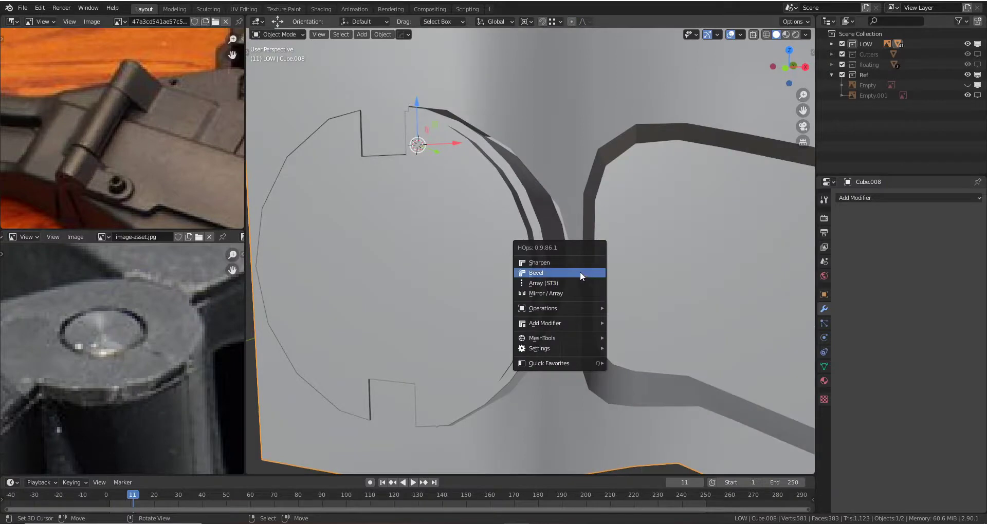
{"action": "left_click", "coordinate": [581, 273]}
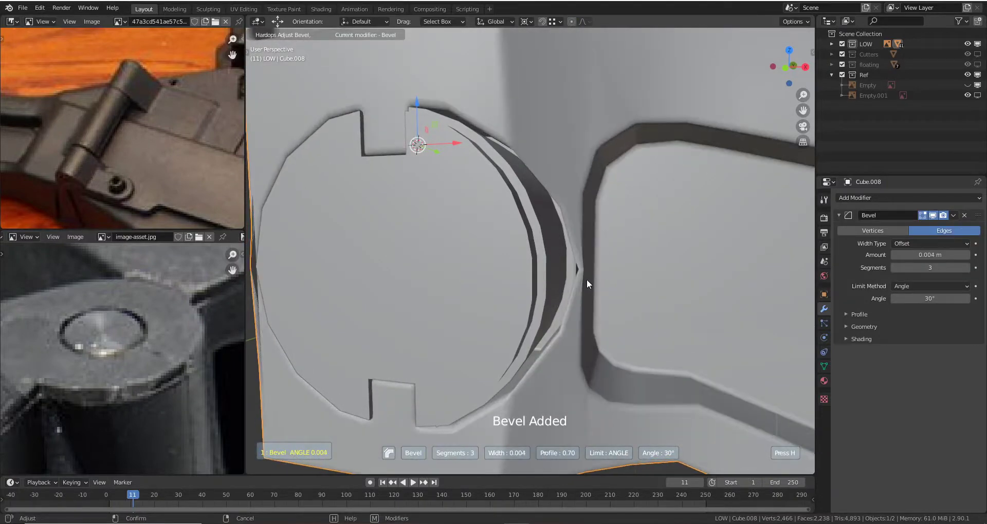
{"action": "left_click", "coordinate": [587, 279]}
{"action": "mouse_move", "coordinate": [581, 260]}
{"action": "middle_mouse_down"}
{"action": "mouse_move", "coordinate": [581, 273]}
{"action": "mouse_move", "coordinate": [560, 274]}
{"action": "middle_mouse_up"}
- Undo the bevel and leave local view to show the whole rifle
{"action": "key", "text": "ctrl+z"}
{"action": "scroll", "coordinate": [577, 288], "scroll_direction": "down", "scroll_amount": 3}
{"action": "key", "text": "KP_Divide"}
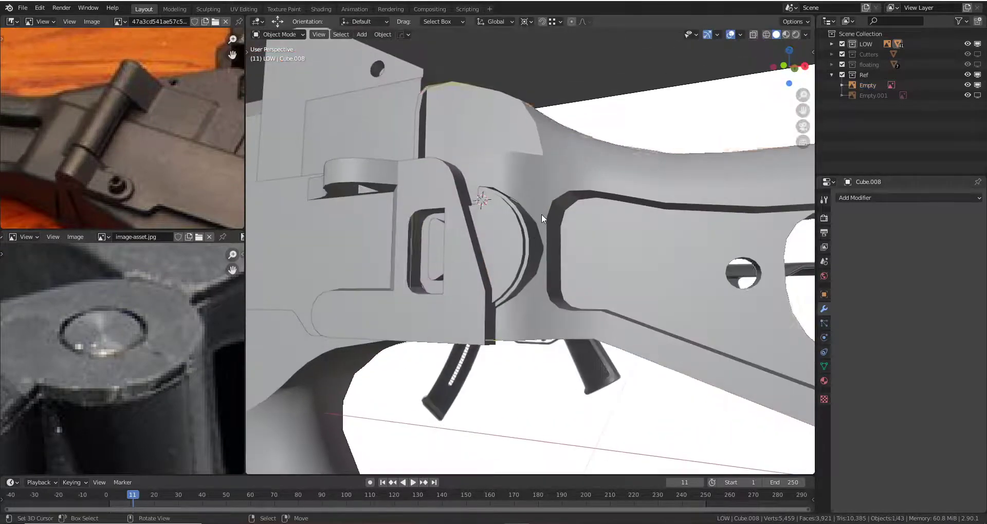
{"action": "mouse_move", "coordinate": [541, 213]}
{"action": "middle_mouse_down"}
{"action": "mouse_move", "coordinate": [508, 353]}
{"action": "mouse_move", "coordinate": [388, 159]}
{"action": "mouse_move", "coordinate": [380, 121]}
{"action": "mouse_move", "coordinate": [475, 180]}
{"action": "mouse_move", "coordinate": [504, 290]}
{"action": "mouse_move", "coordinate": [445, 340]}
{"action": "mouse_move", "coordinate": [551, 302]}
{"action": "middle_mouse_up"}
- Compare the rifle with the front reference photo, framing and orbiting around the receiver
{"action": "key", "text": "KP_1"}
{"action": "scroll", "coordinate": [552, 307], "scroll_direction": "up", "scroll_amount": 2}
{"action": "scroll", "coordinate": [554, 277], "scroll_direction": "up", "scroll_amount": 1}
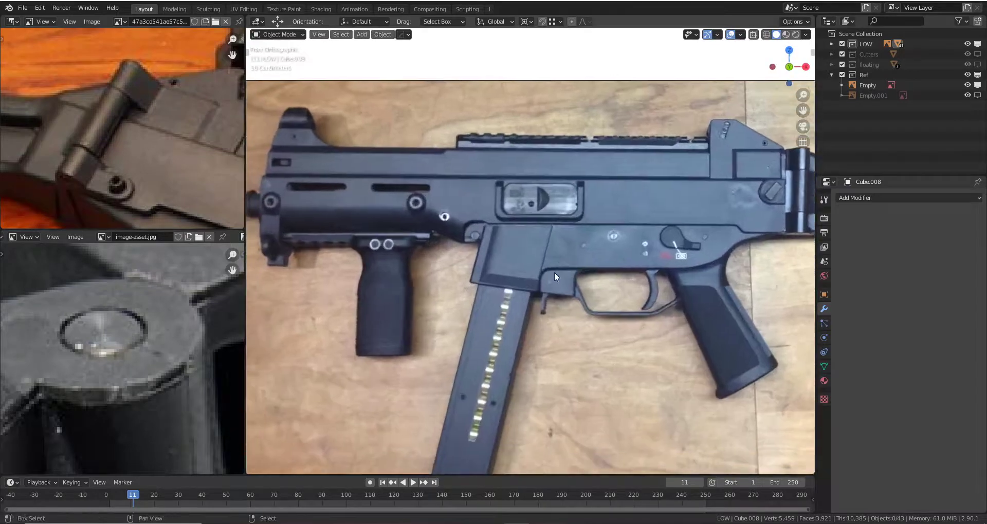
{"action": "scroll", "coordinate": [562, 311], "scroll_direction": "down", "scroll_amount": 2}
{"action": "scroll", "coordinate": [553, 303], "scroll_direction": "down", "scroll_amount": 2}
{"action": "mouse_move", "coordinate": [553, 303]}
{"action": "middle_mouse_down"}
{"action": "mouse_move", "coordinate": [541, 310]}
{"action": "mouse_move", "coordinate": [569, 291]}
{"action": "mouse_move", "coordinate": [559, 248]}
{"action": "mouse_move", "coordinate": [455, 249]}
{"action": "mouse_move", "coordinate": [531, 263]}
{"action": "mouse_move", "coordinate": [590, 301]}
{"action": "middle_mouse_up"}
{"action": "key", "text": "grave"}
{"action": "left_click", "coordinate": [635, 268]}
{"action": "scroll", "coordinate": [545, 269], "scroll_direction": "up", "scroll_amount": 2}
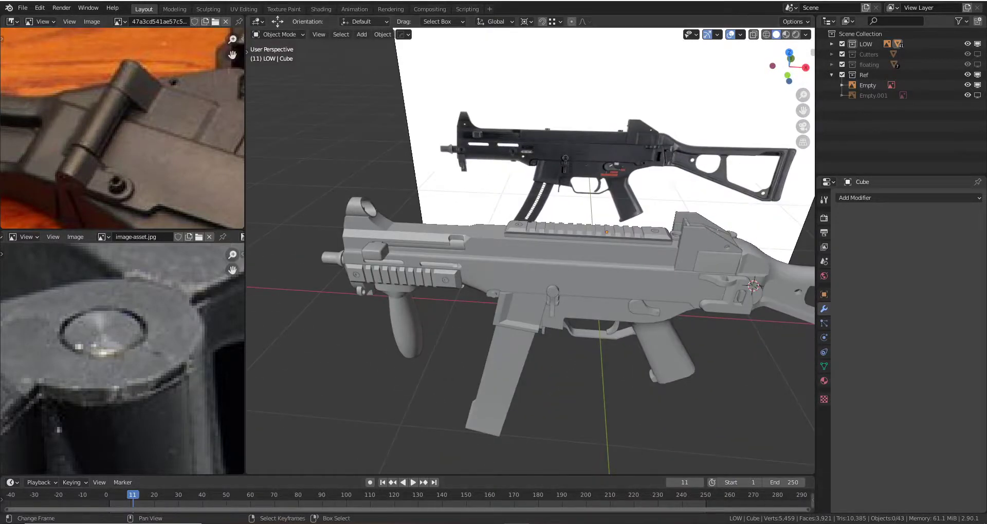
{"action": "left_click", "coordinate": [550, 257]}
{"action": "mouse_move", "coordinate": [550, 257]}
{"action": "middle_mouse_down", "text": "alt"}
{"action": "mouse_move", "coordinate": [566, 239]}
{"action": "mouse_move", "coordinate": [554, 222]}
{"action": "mouse_move", "coordinate": [558, 201]}
{"action": "mouse_move", "coordinate": [551, 245]}
{"action": "mouse_move", "coordinate": [518, 263]}
{"action": "middle_mouse_up", "text": "alt"}
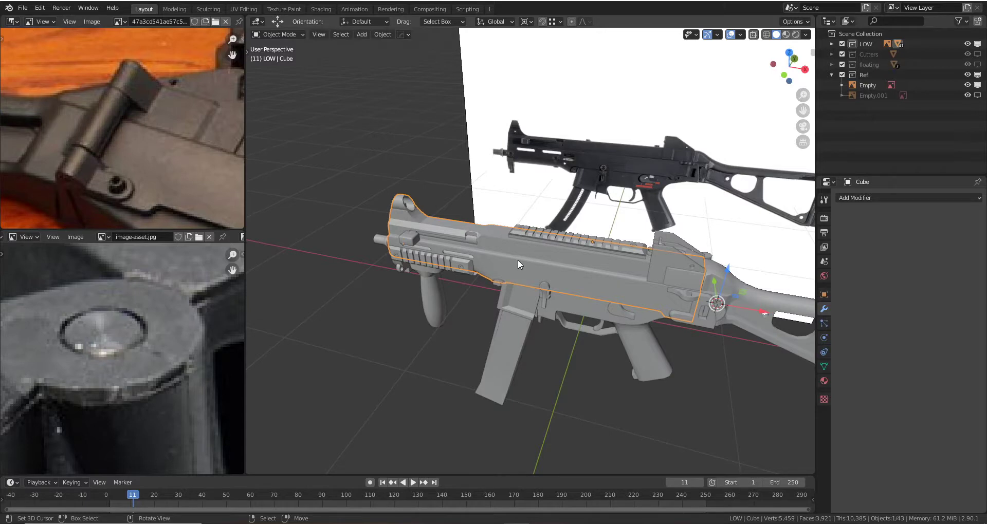
{"action": "mouse_move", "coordinate": [517, 260]}
{"action": "middle_mouse_down", "text": "ctrl"}
{"action": "mouse_move", "coordinate": [503, 224]}
{"action": "mouse_move", "coordinate": [506, 266]}
{"action": "mouse_move", "coordinate": [467, 274]}
{"action": "middle_mouse_up", "text": "ctrl"}
- Frame another rifle part against the reference, then collapse the Ref collection
{"action": "left_click", "coordinate": [434, 189]}
{"action": "key", "text": "grave"}
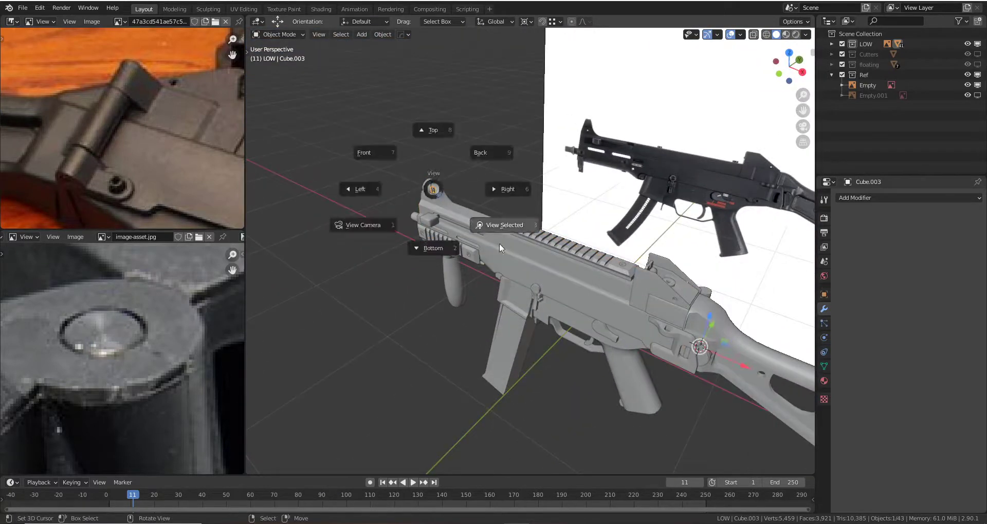
{"action": "left_click", "coordinate": [499, 242]}
{"action": "scroll", "coordinate": [448, 262], "scroll_direction": "down", "scroll_amount": 8}
{"action": "mouse_move", "coordinate": [461, 265]}
{"action": "middle_mouse_down"}
{"action": "mouse_move", "coordinate": [543, 282]}
{"action": "mouse_move", "coordinate": [427, 292]}
{"action": "mouse_move", "coordinate": [607, 275]}
{"action": "mouse_move", "coordinate": [560, 260]}
{"action": "mouse_move", "coordinate": [523, 296]}
{"action": "mouse_move", "coordinate": [597, 272]}
{"action": "mouse_move", "coordinate": [606, 259]}
{"action": "mouse_move", "coordinate": [601, 334]}
{"action": "mouse_move", "coordinate": [637, 267]}
{"action": "mouse_move", "coordinate": [526, 298]}
{"action": "mouse_move", "coordinate": [682, 286]}
{"action": "mouse_move", "coordinate": [506, 310]}
{"action": "mouse_move", "coordinate": [524, 288]}
{"action": "middle_mouse_up"}
{"action": "left_click", "coordinate": [637, 266]}
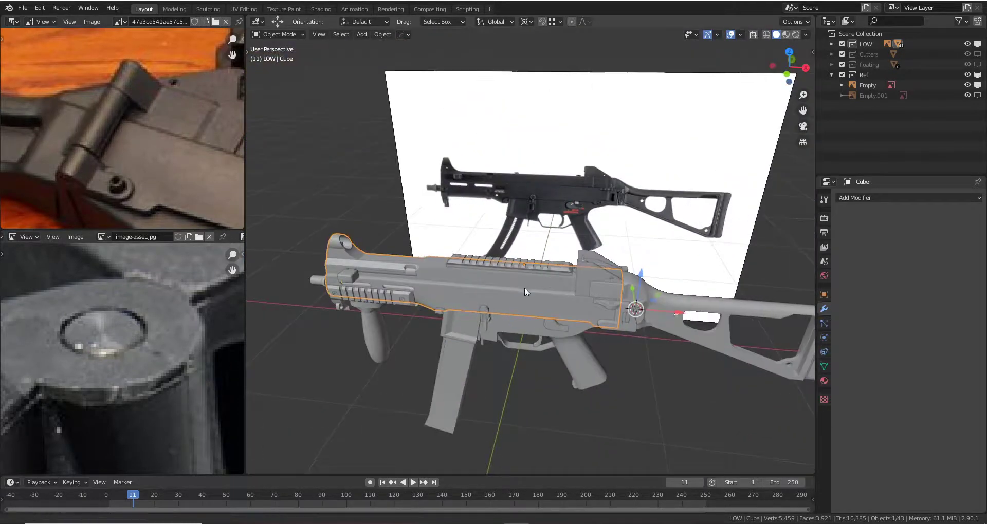
{"action": "left_click", "coordinate": [831, 74]}
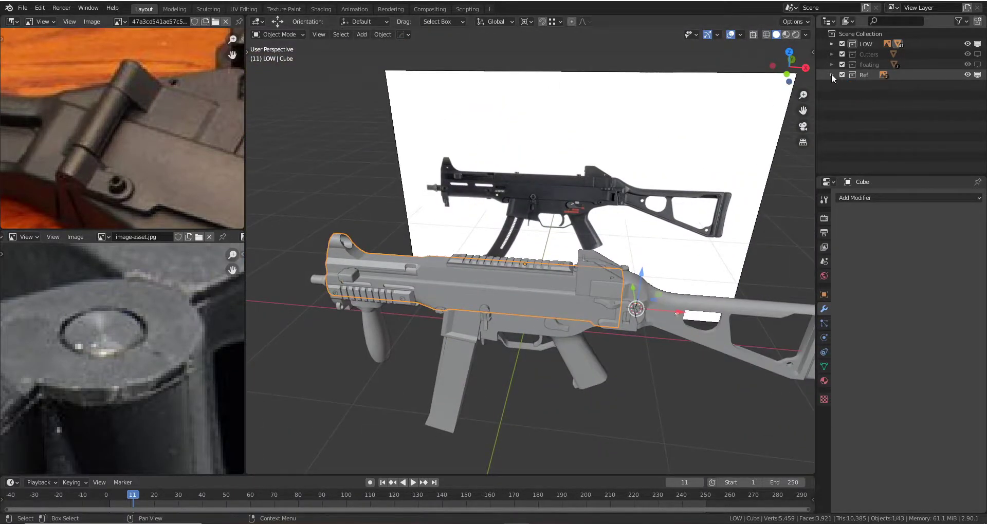
- Hide the Ref collection in the viewport and inspect the rifle's parts
{"action": "left_click", "coordinate": [977, 75]}
{"action": "mouse_move", "coordinate": [569, 307]}
{"action": "middle_mouse_down"}
{"action": "mouse_move", "coordinate": [570, 272]}
{"action": "mouse_move", "coordinate": [546, 224]}
{"action": "middle_mouse_up"}
{"action": "left_click", "coordinate": [527, 226]}
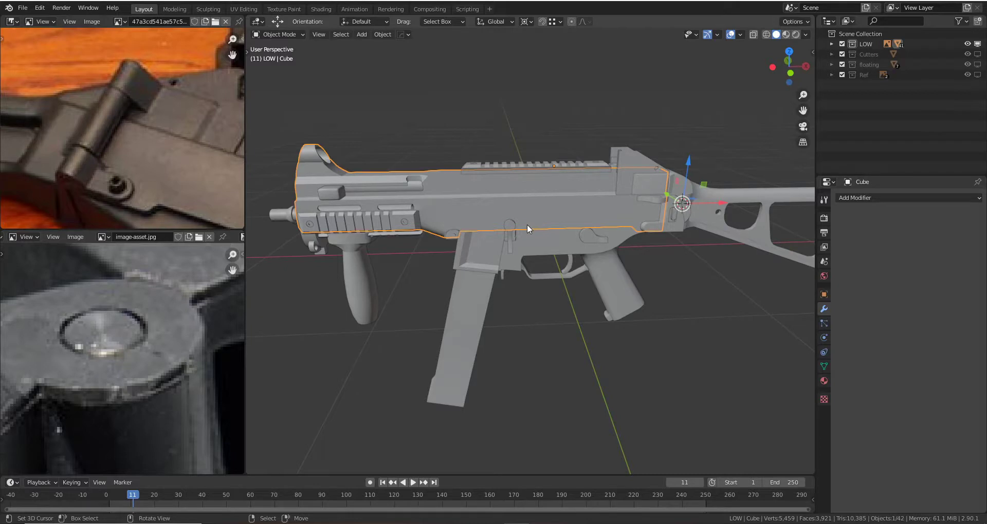
{"action": "left_click", "coordinate": [497, 208]}
{"action": "left_click", "coordinate": [486, 208], "text": "shift"}
{"action": "middle_click_drag", "start_coordinate": [485, 205], "coordinate": [535, 264]}
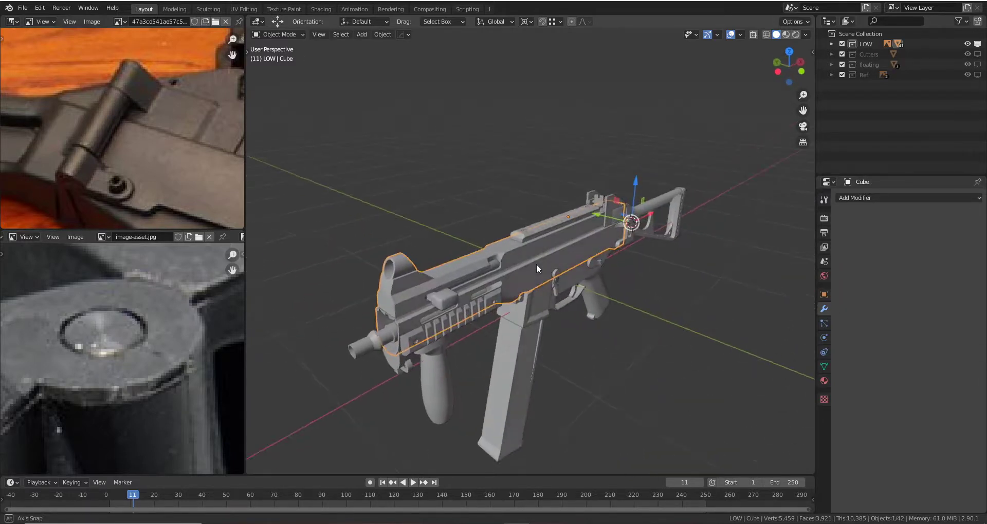
- Review the rifle from side and high angles, then save it as ump.blend
{"action": "middle_click_drag", "start_coordinate": [553, 337], "coordinate": [508, 309]}
{"action": "scroll", "coordinate": [514, 288], "scroll_direction": "down", "scroll_amount": 4}
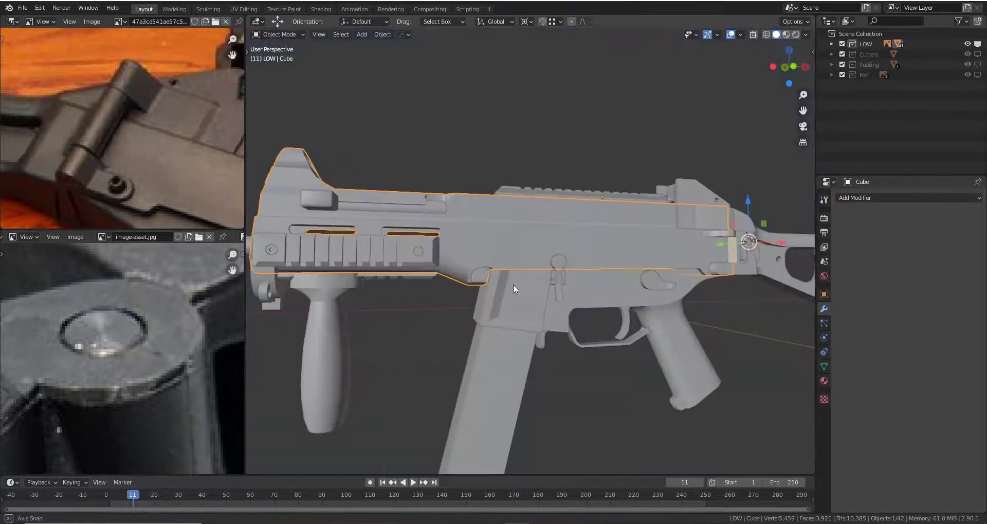
{"action": "scroll", "coordinate": [580, 308], "scroll_direction": "up", "scroll_amount": 2}
{"action": "middle_click_drag", "start_coordinate": [581, 306], "coordinate": [500, 307]}
{"action": "scroll", "coordinate": [508, 291], "scroll_direction": "down", "scroll_amount": 1}
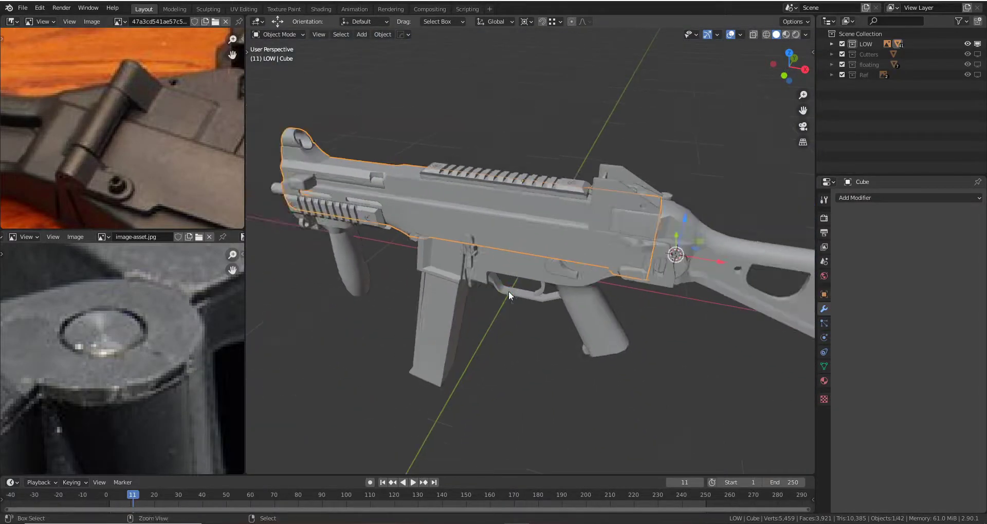
{"action": "key", "text": "ctrl+s"}
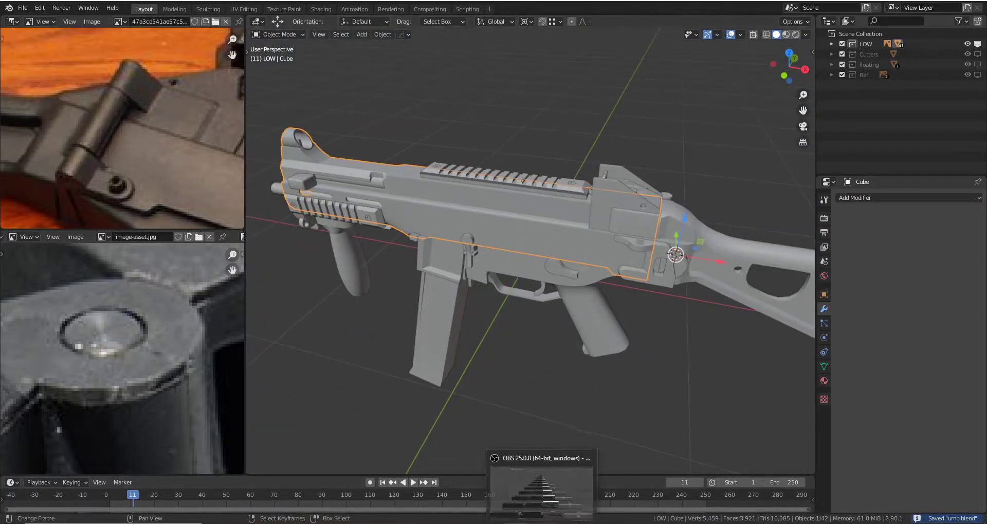